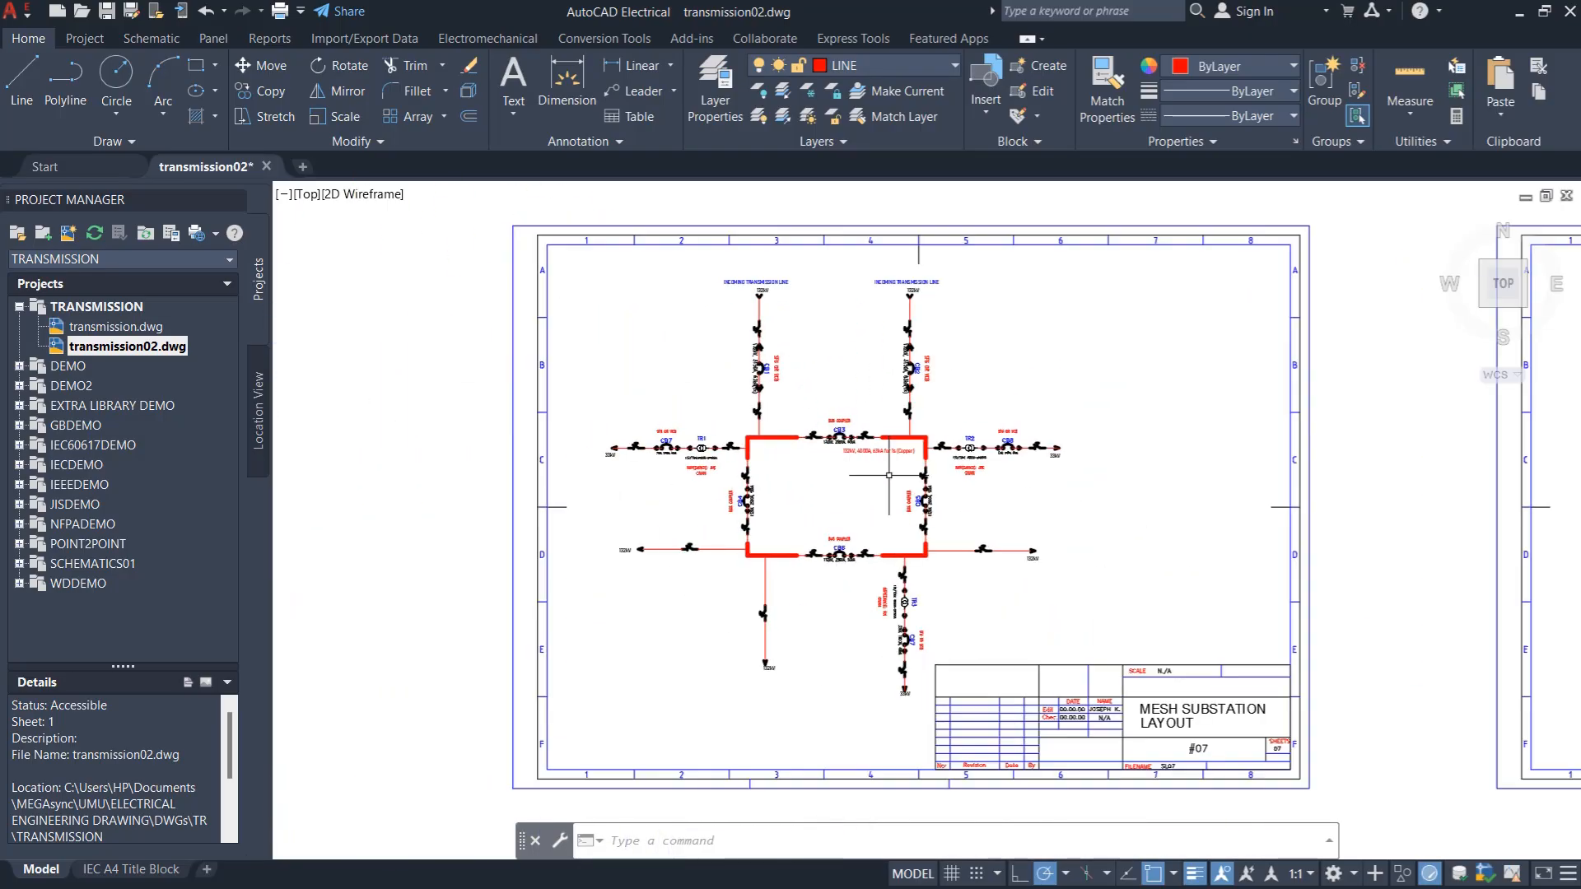
Examine the mesh substation layout on sheet 07 and the neighbouring two-busbar layout with two bus couplers
scroll(722, 416, "up", 4)
scroll(717, 417, "down", 8)
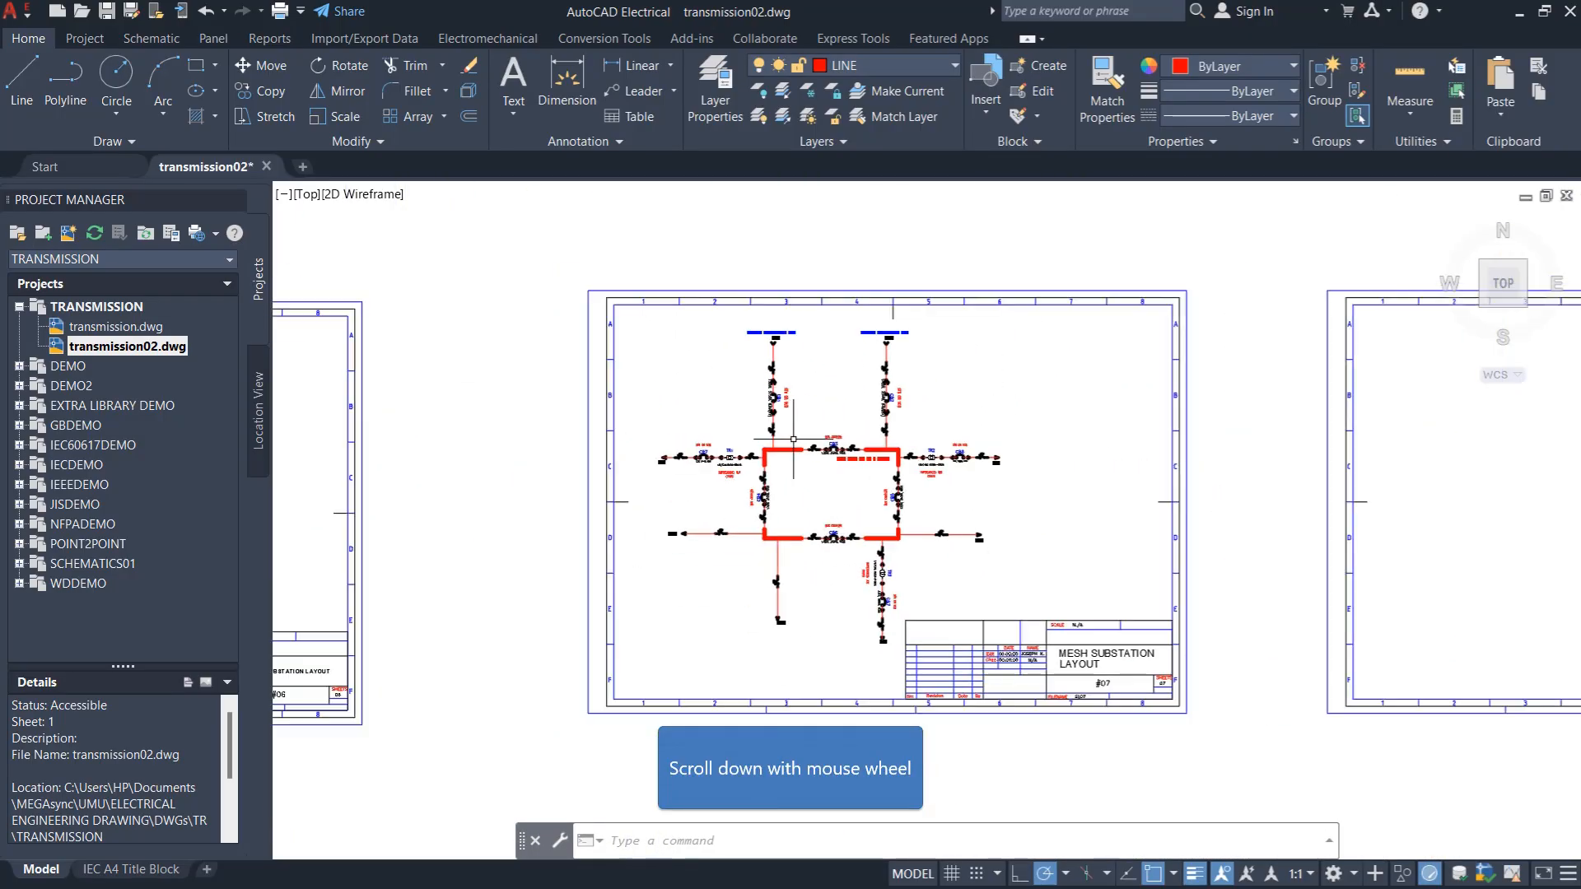
scroll(924, 441, "down", 3)
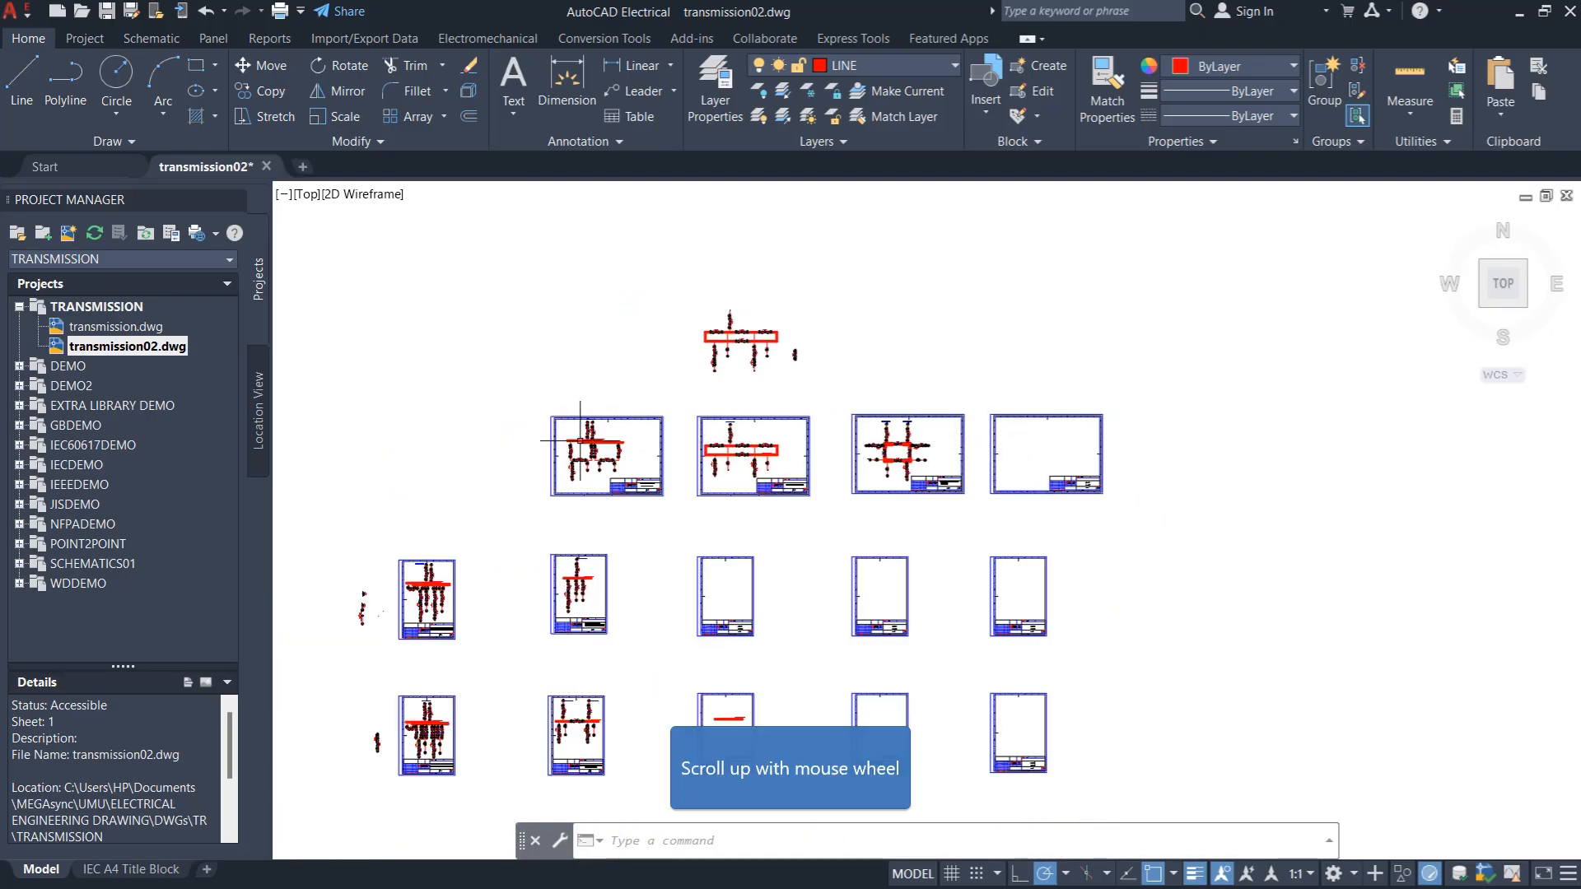
scroll(567, 428, "up", 7)
scroll(565, 425, "up", 4)
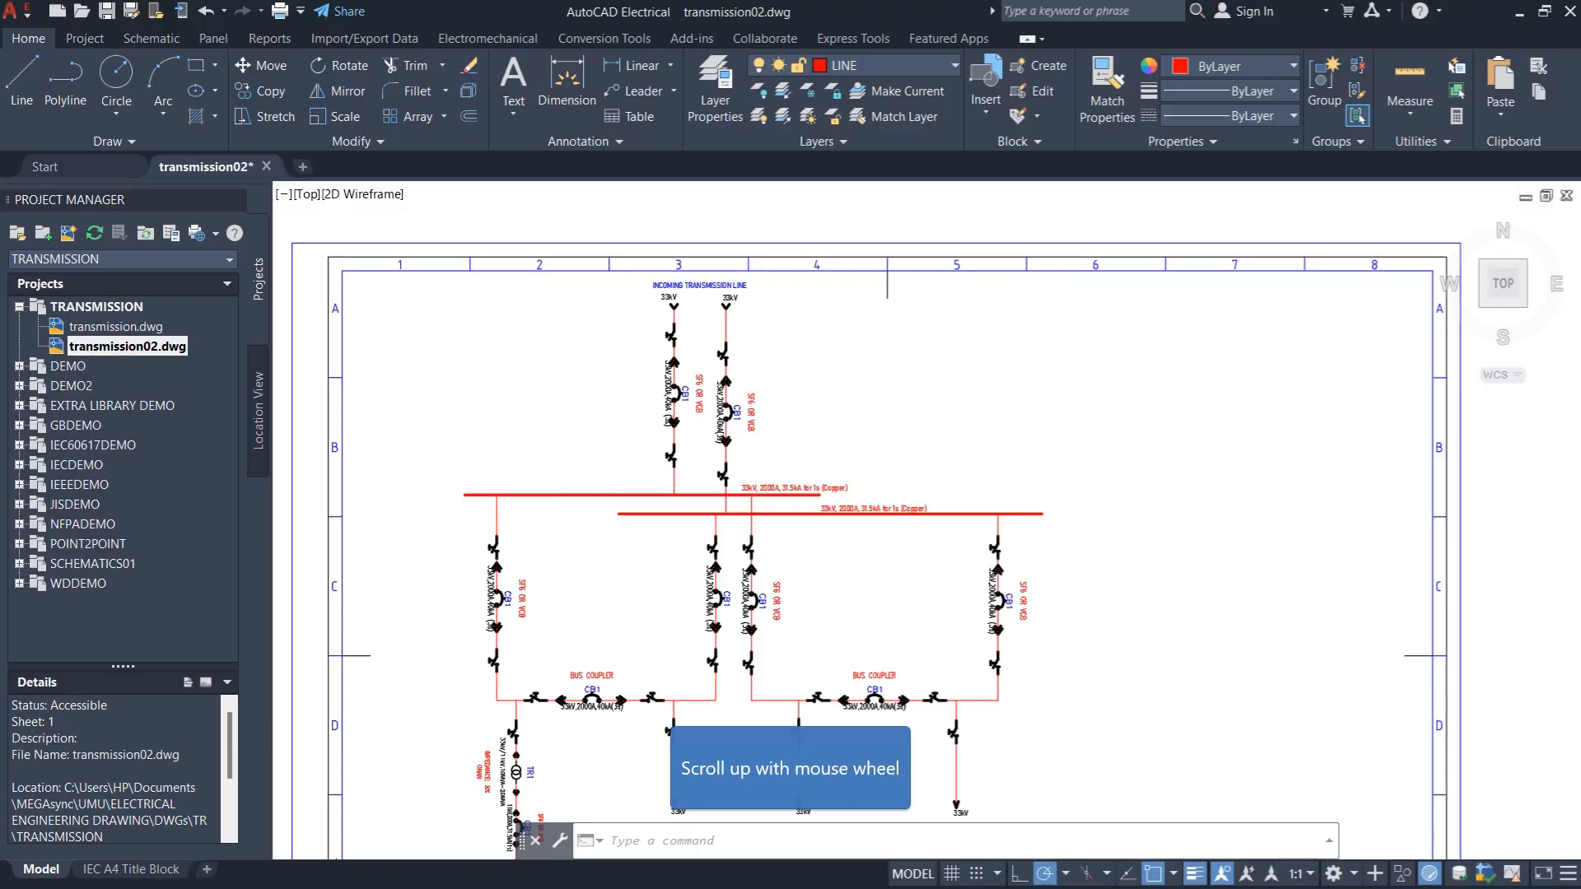
scroll(602, 547, "up", 2)
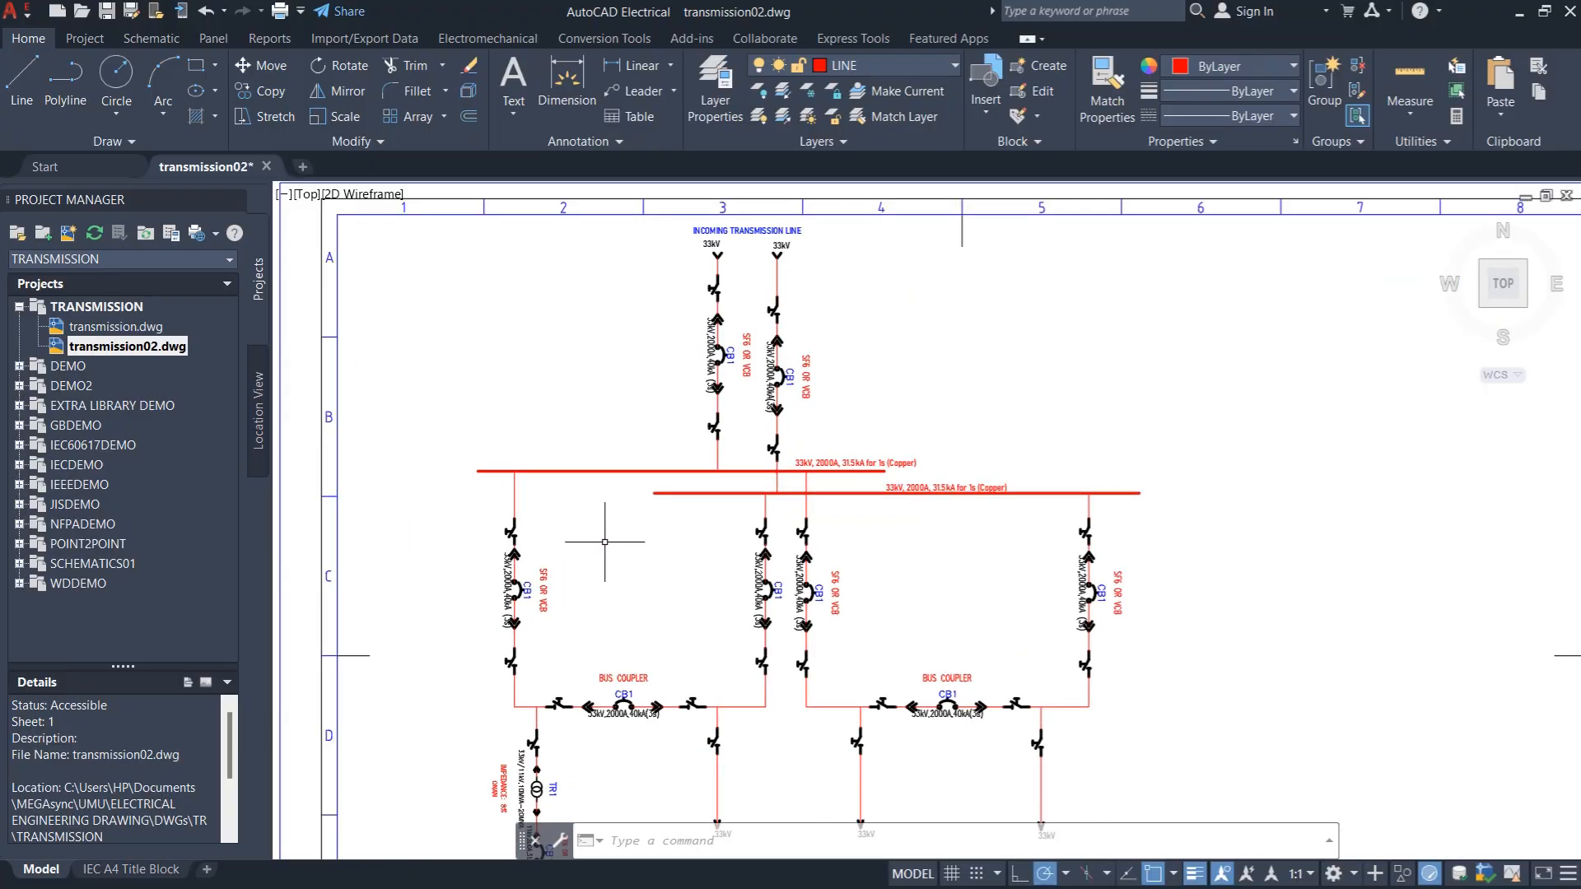
scroll(746, 502, "down", 2)
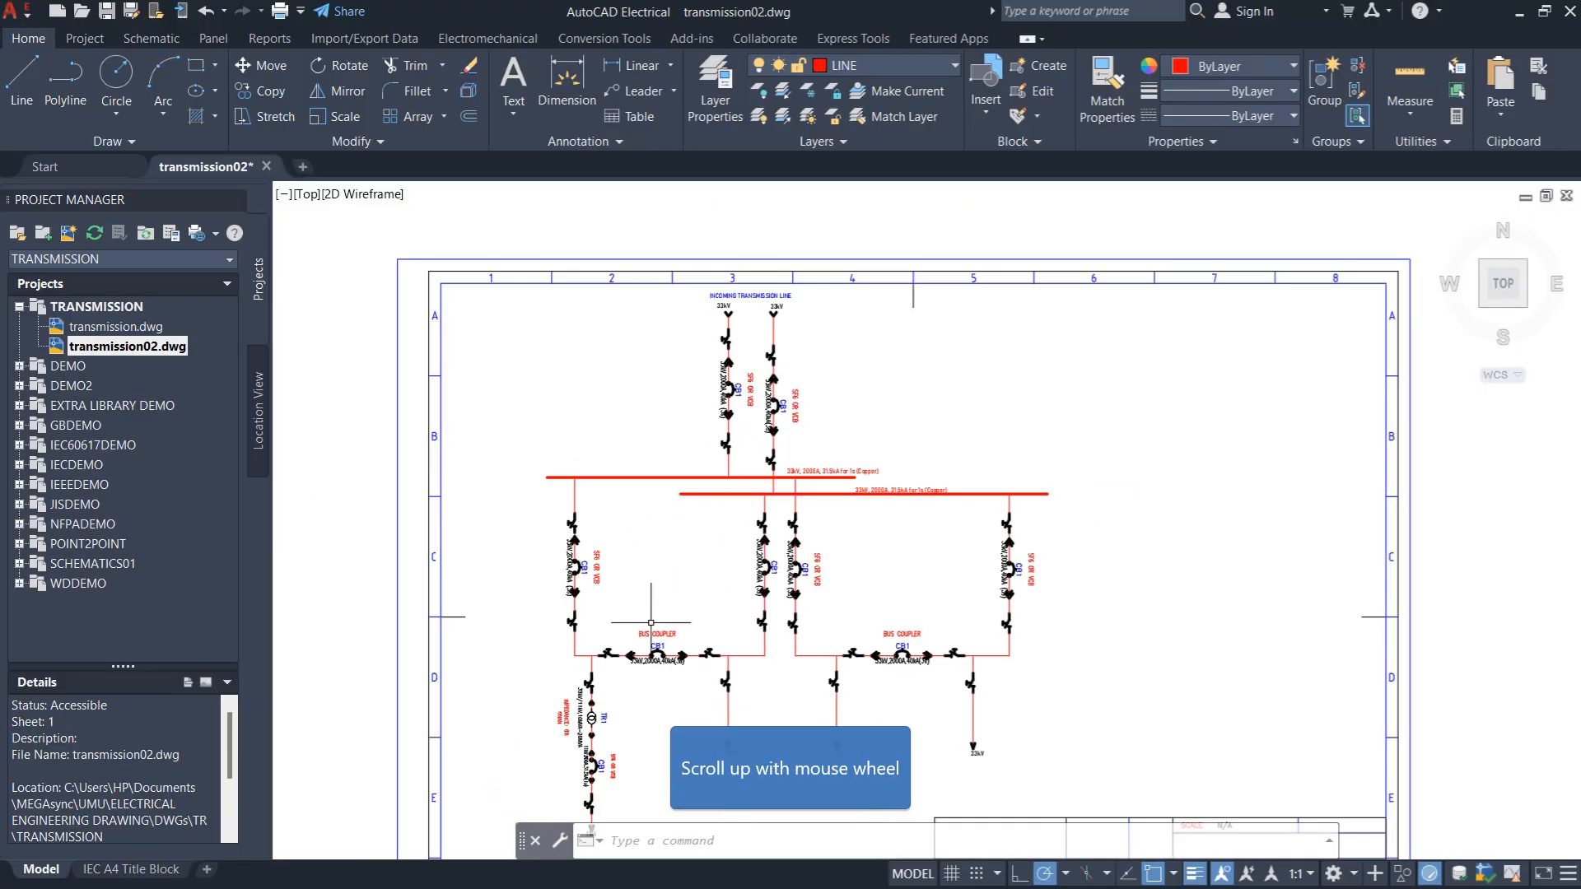
scroll(651, 623, "down", 6)
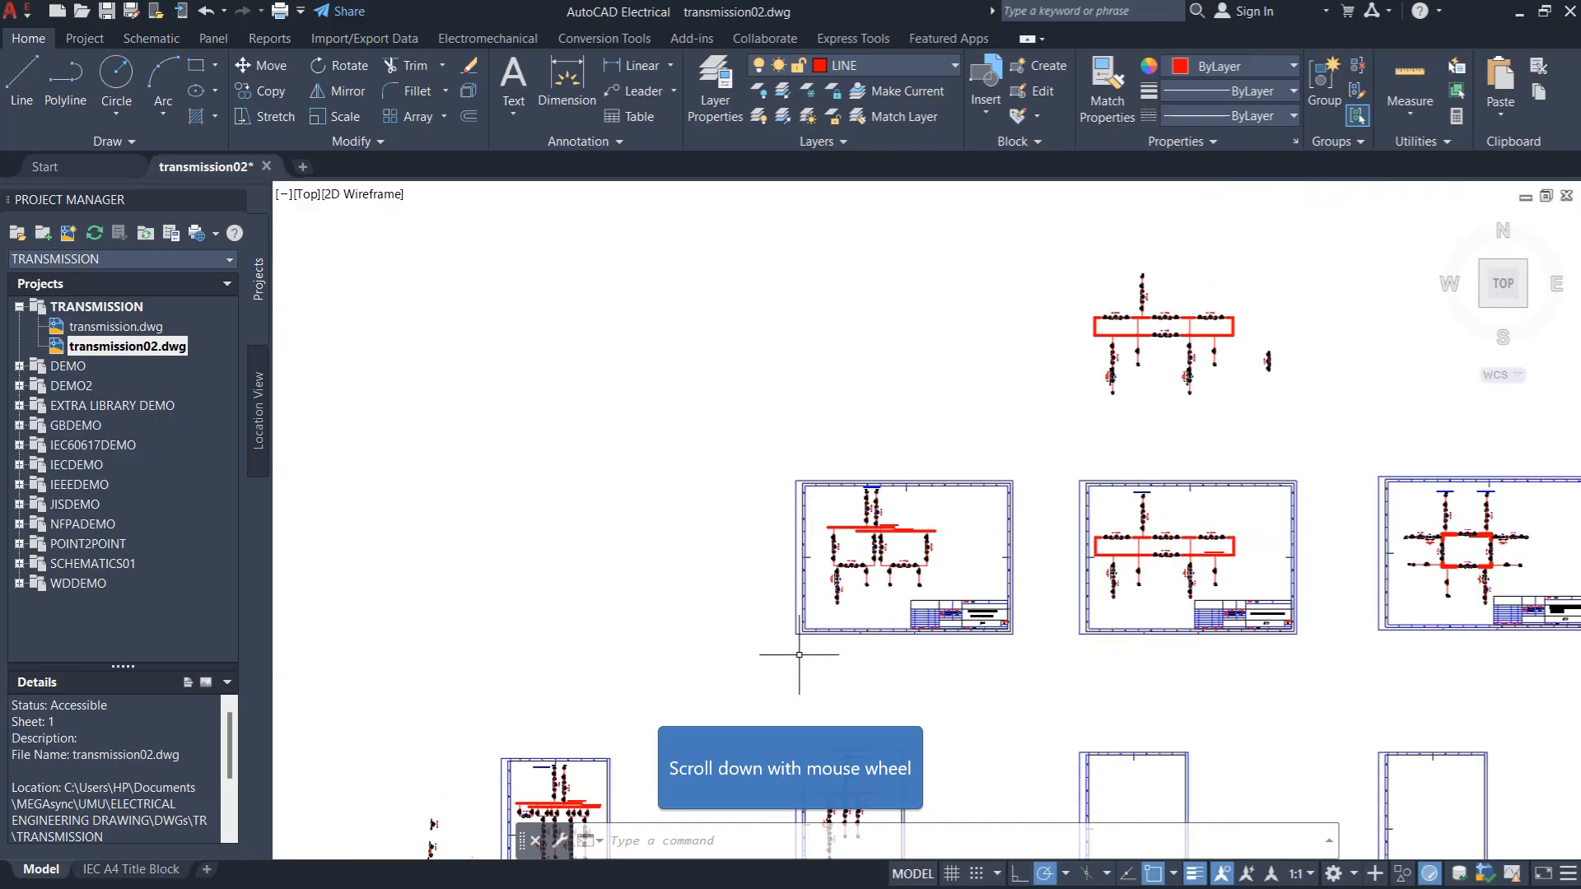
scroll(798, 655, "down", 2)
Examine the double busbar, single breaker substation layout on sheet 03, from its incoming lines down to its title block
scroll(602, 743, "up", 5)
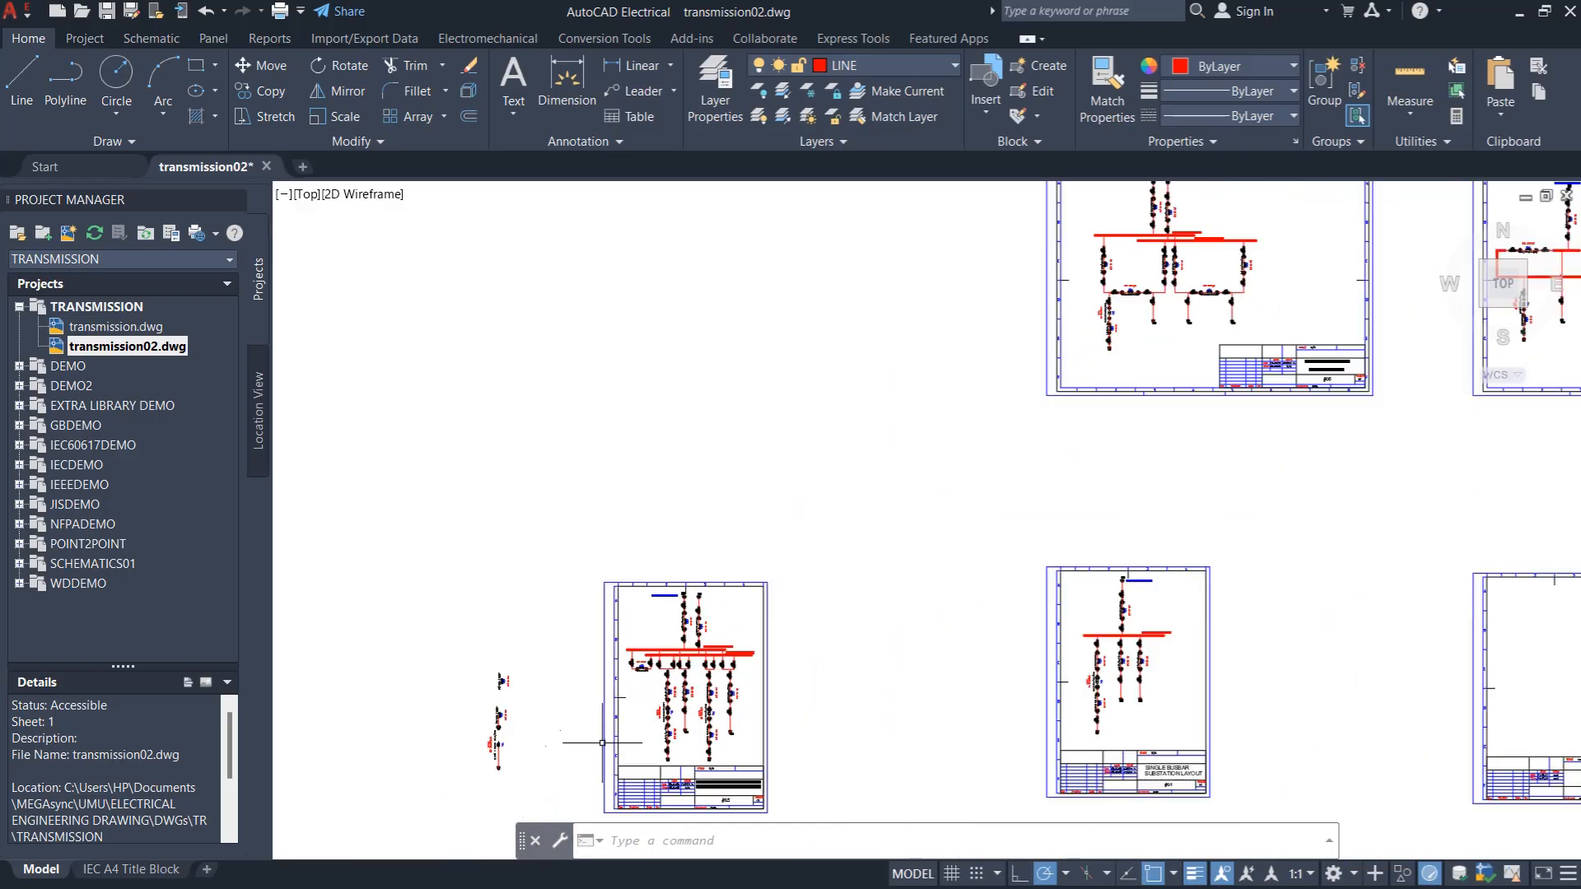
scroll(602, 743, "up", 5)
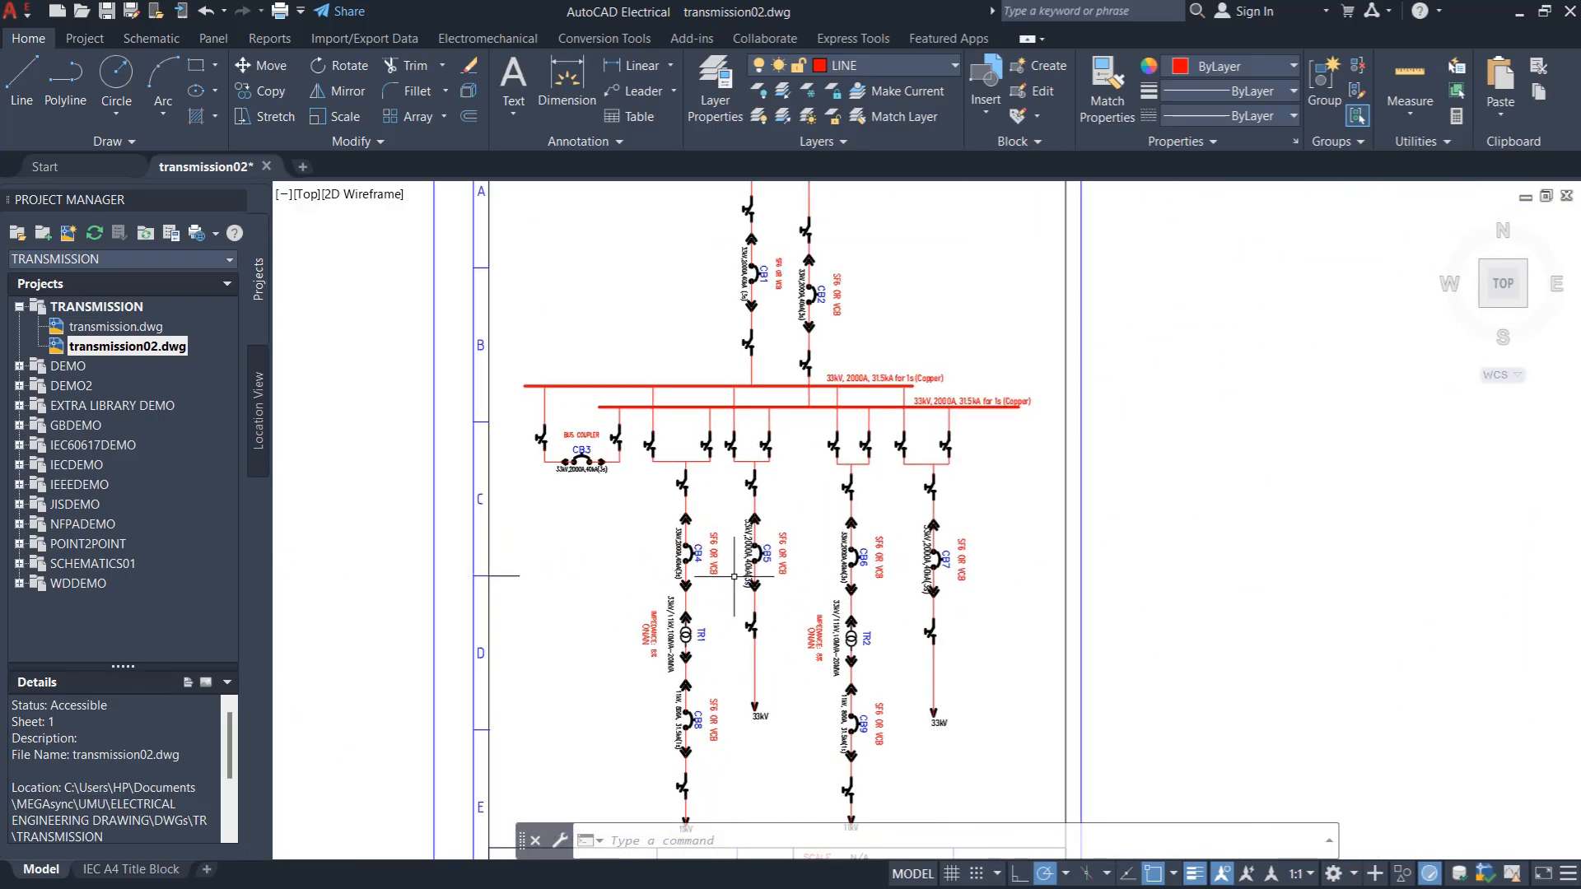
scroll(751, 559, "up", 1)
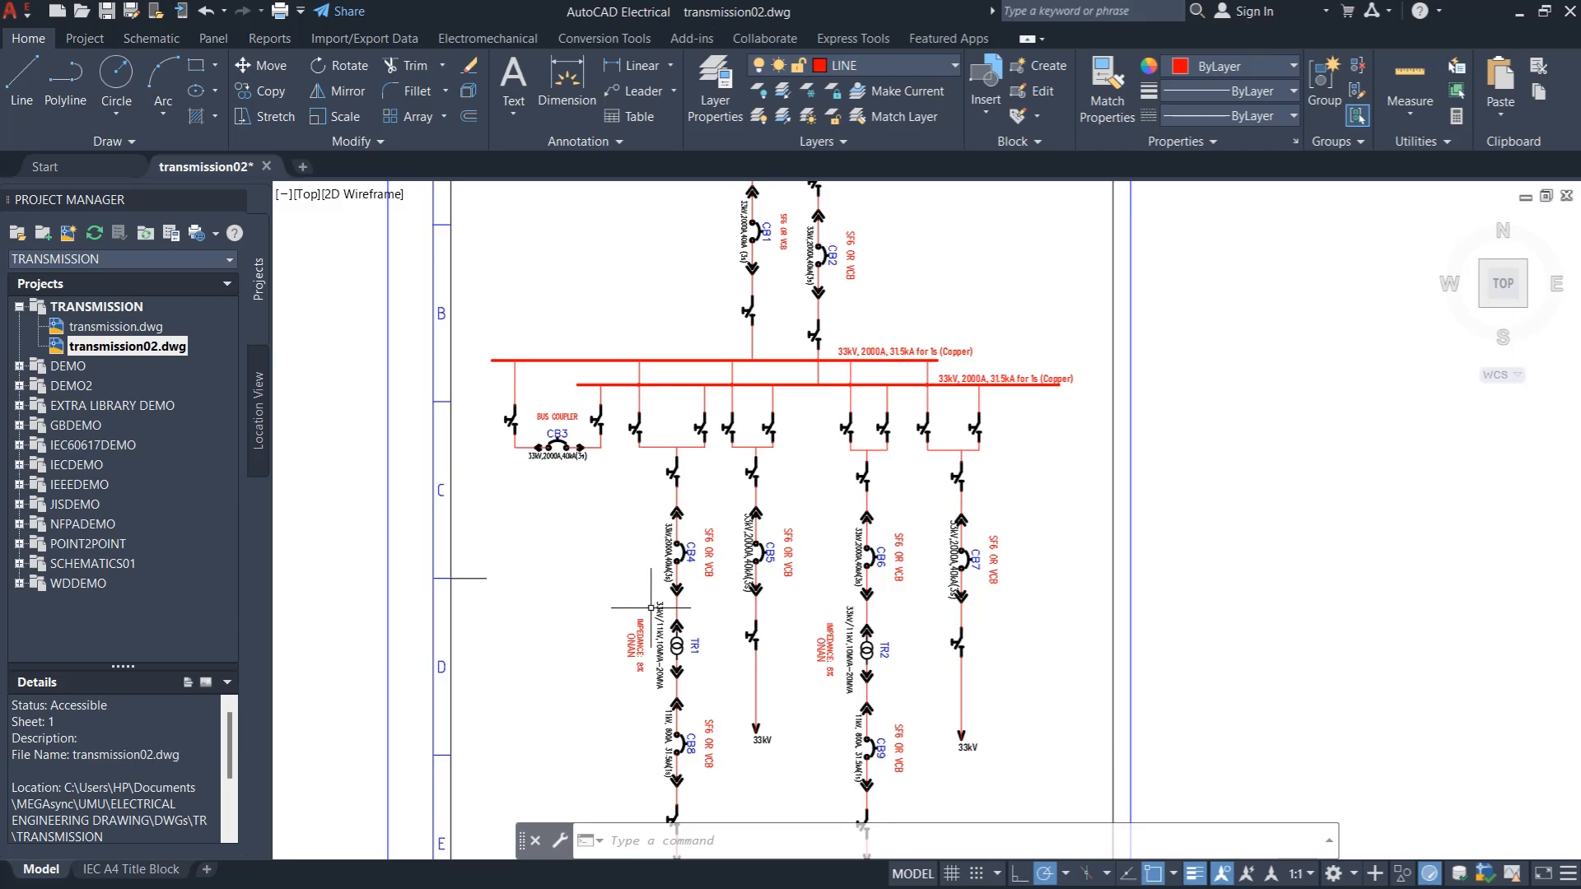
scroll(784, 502, "down", 3)
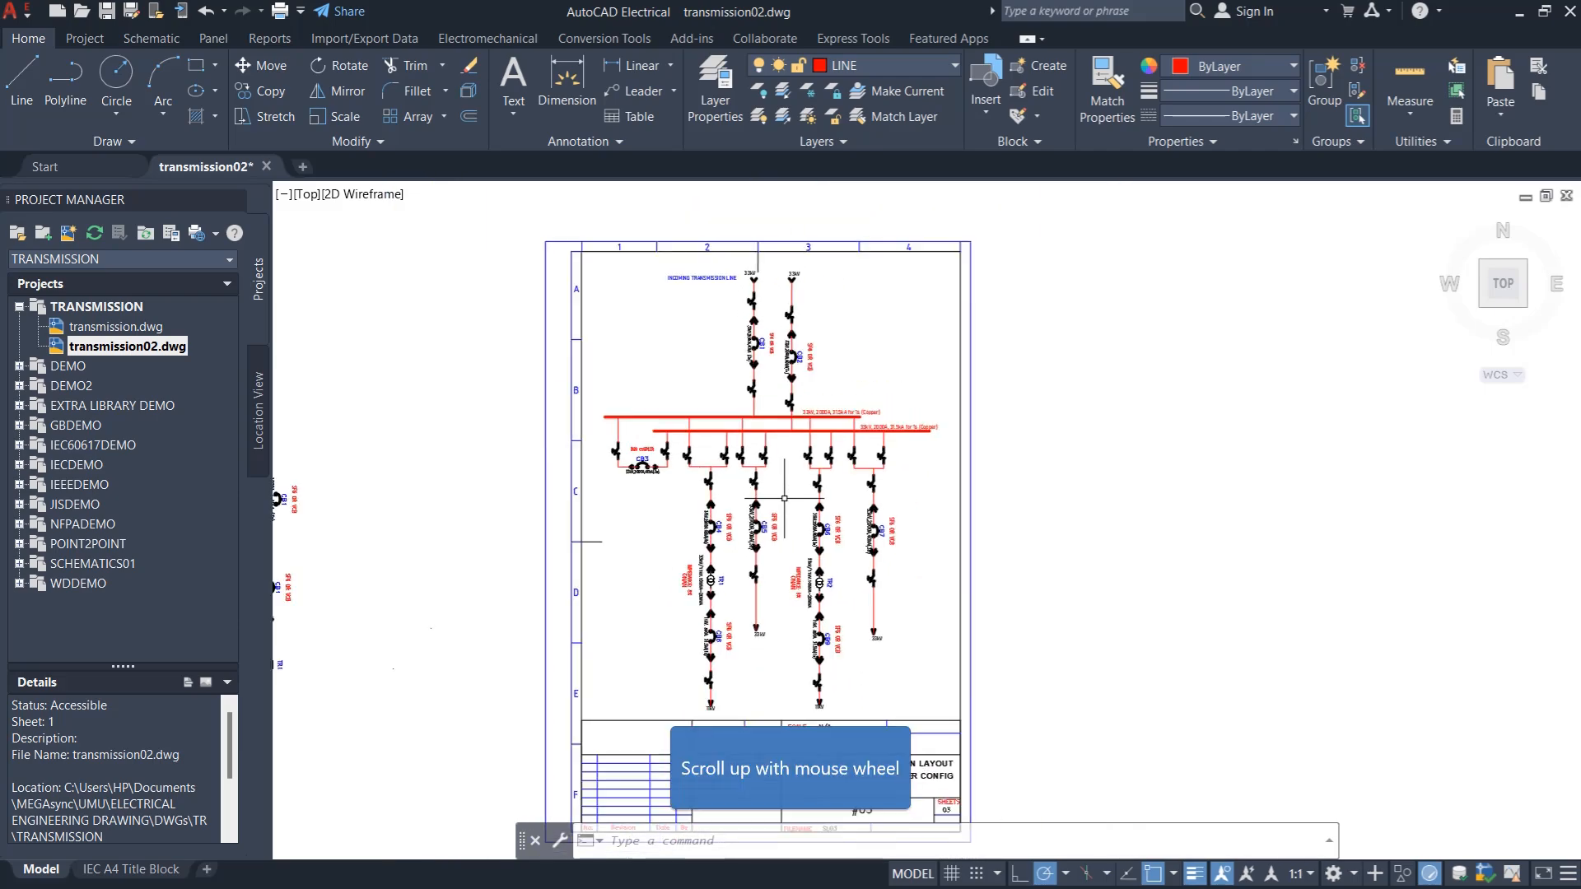
scroll(809, 776, "up", 2)
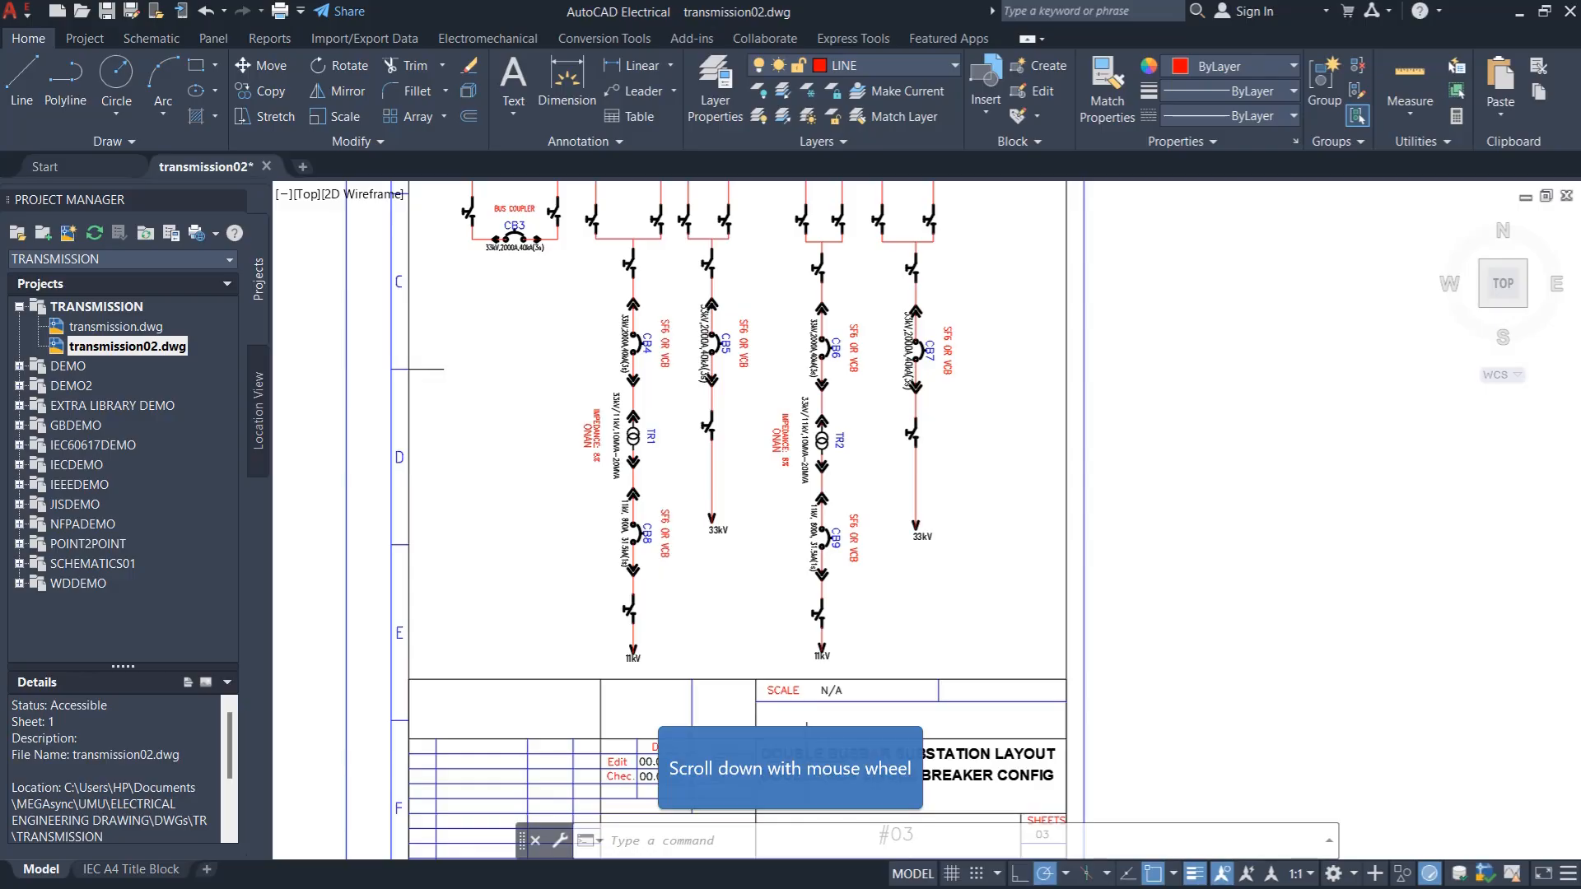
scroll(806, 702, "down", 8)
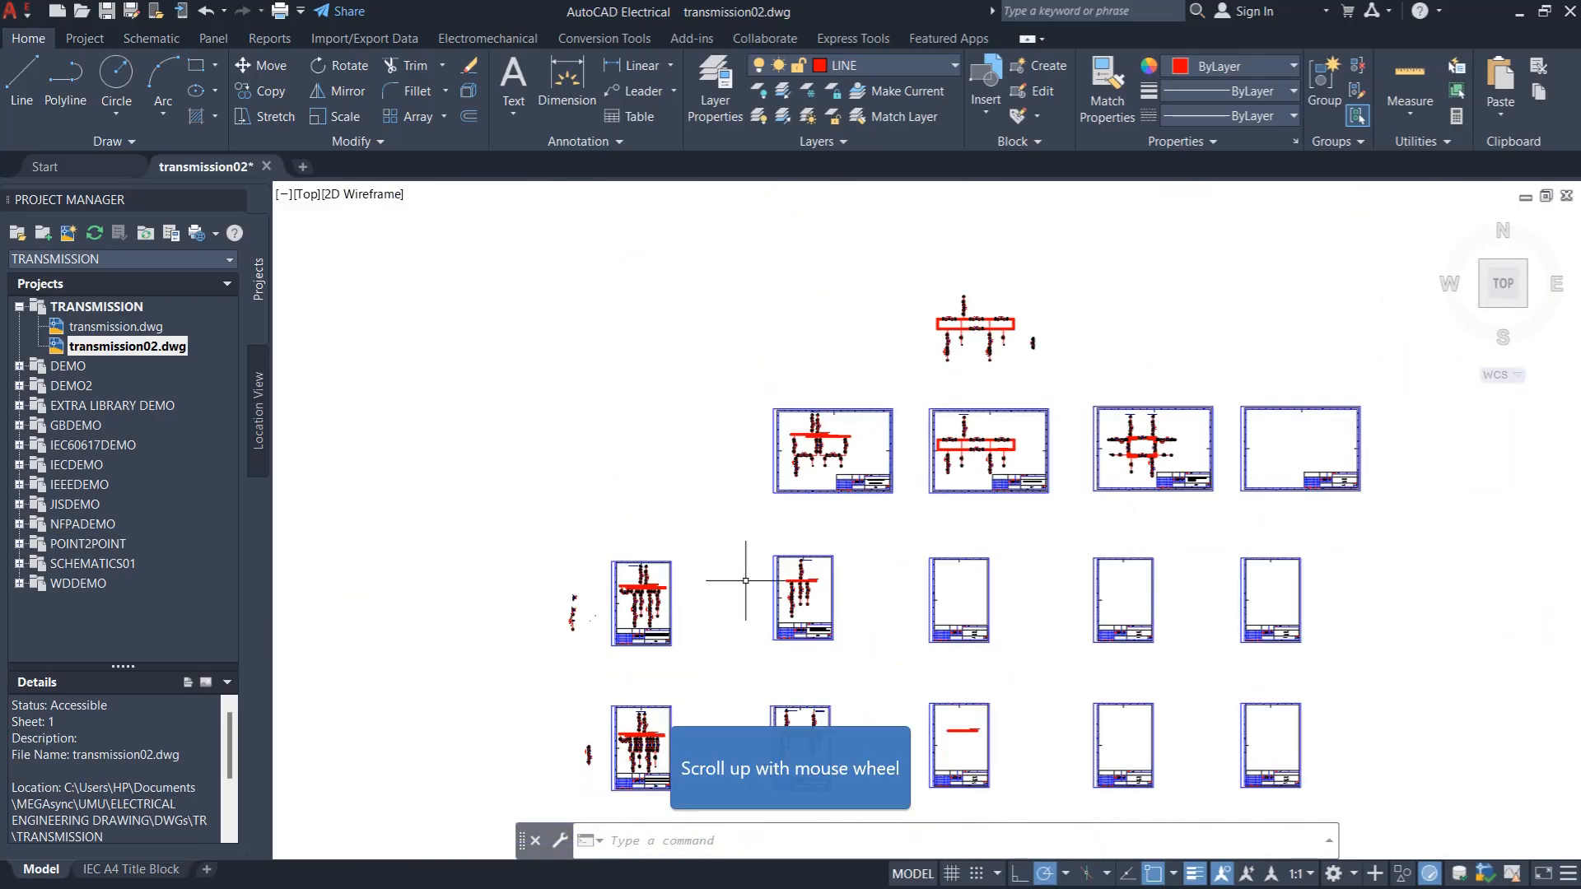
Examine the single busbar substation layout on sheet 01, including its title block, incoming transmission line, circuit breakers, busbar and outgoing feeders
scroll(805, 616, "up", 10)
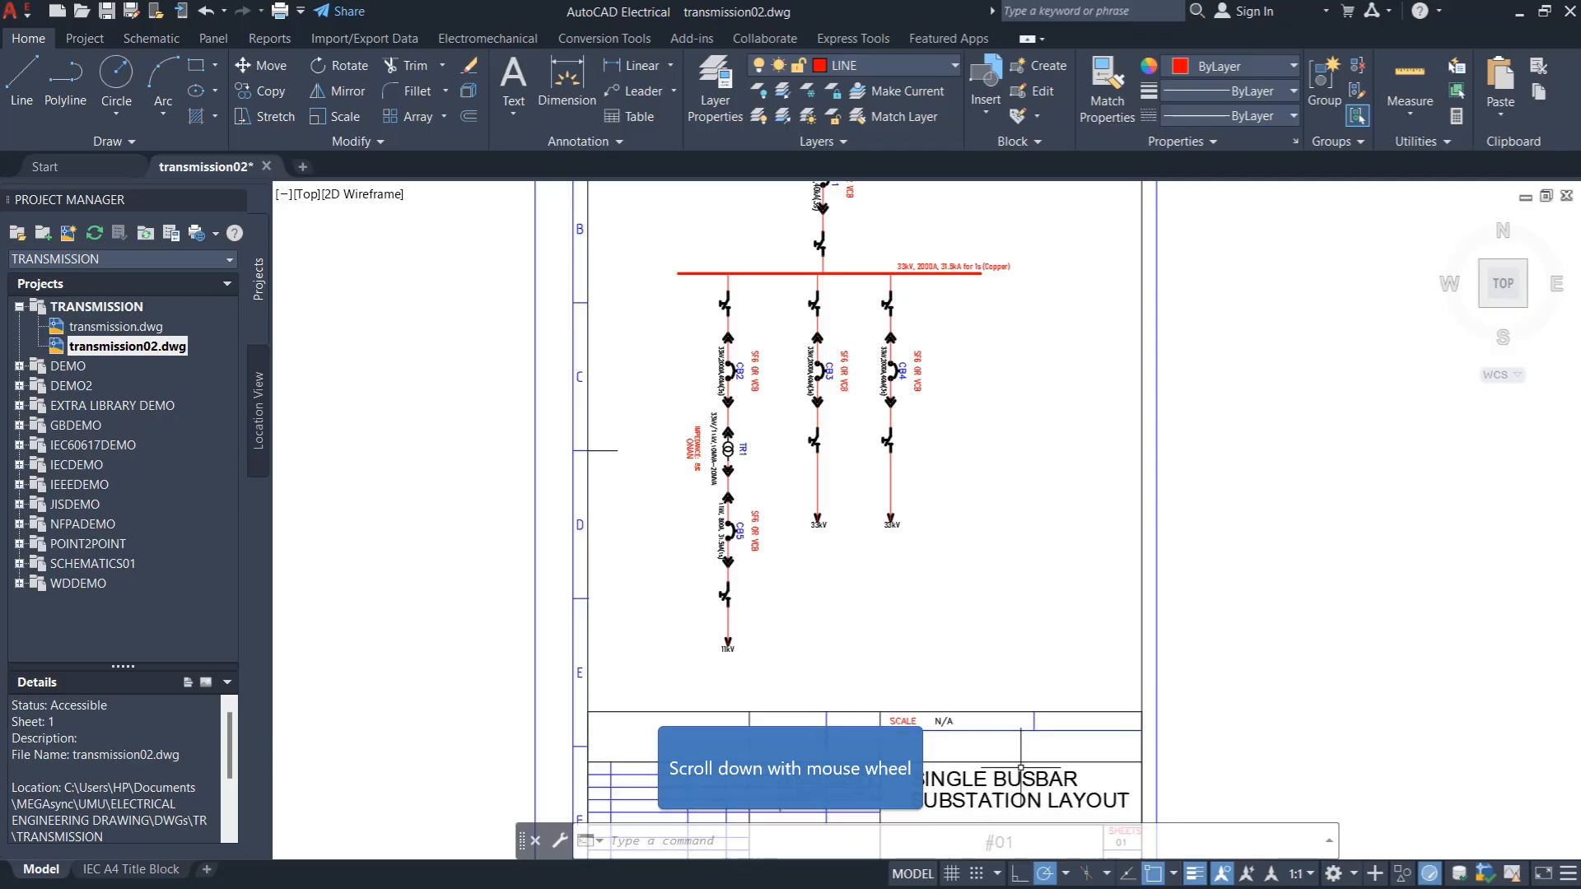
scroll(856, 708, "down", 2)
scroll(865, 353, "up", 6)
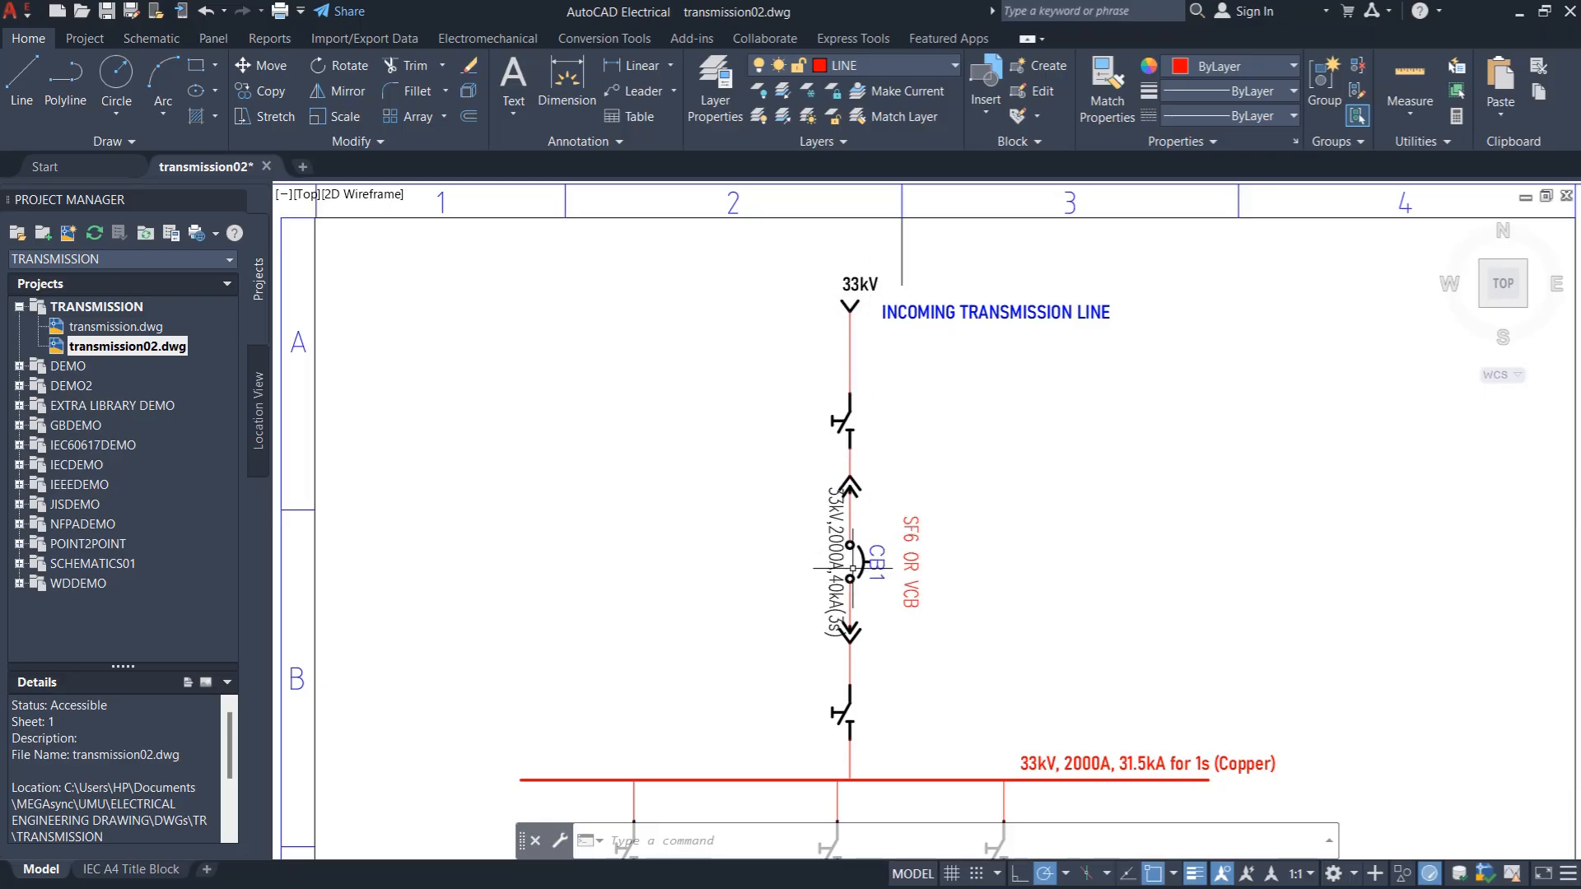
scroll(892, 493, "down", 2)
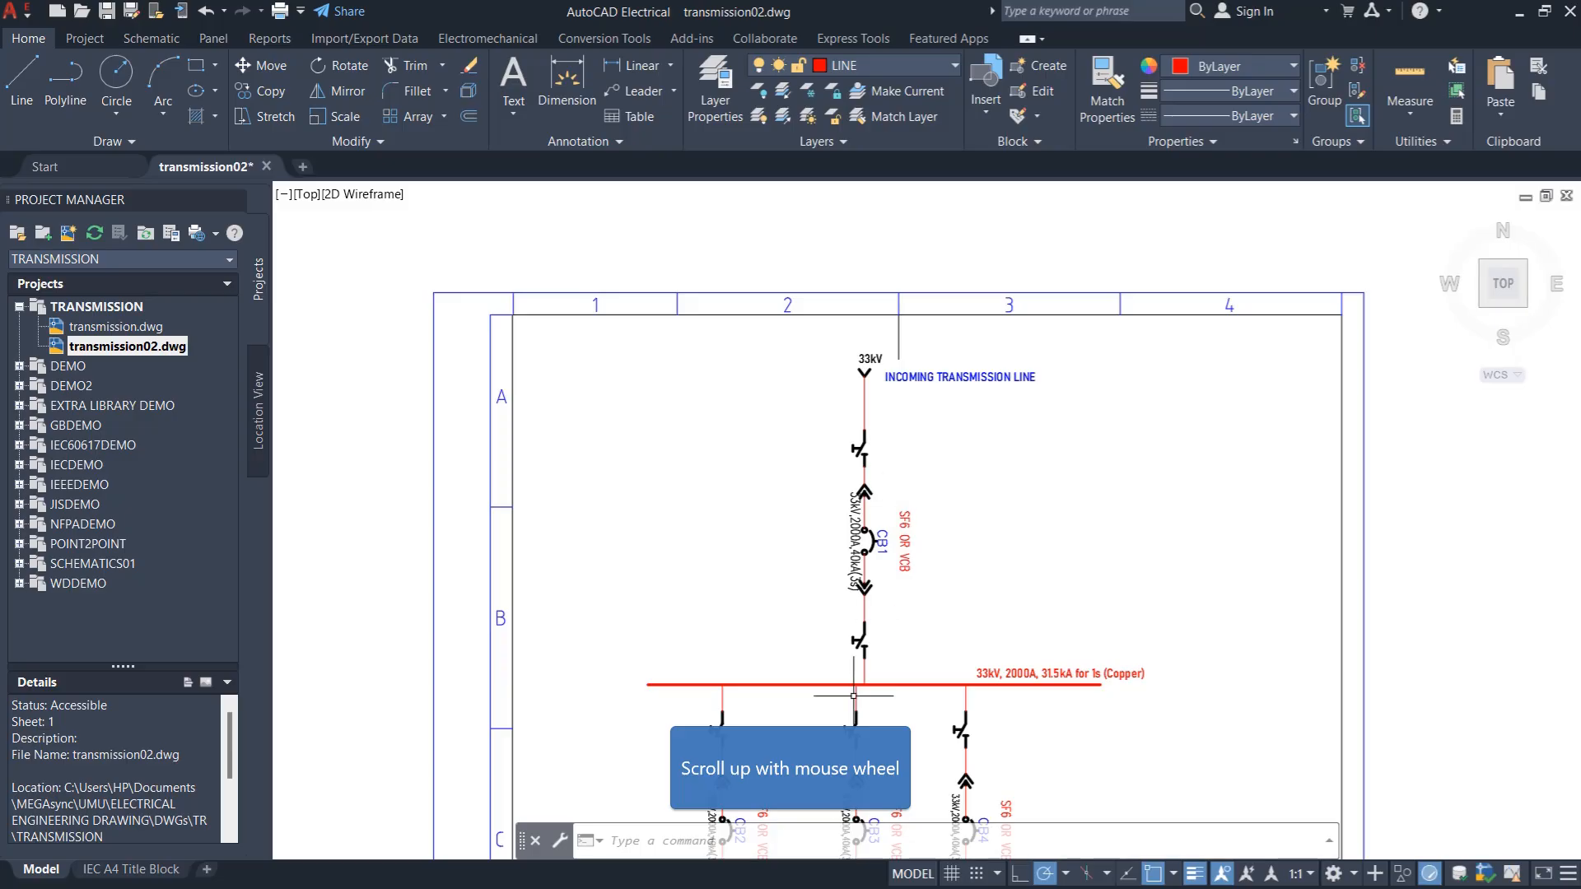
scroll(892, 491, "up", 3)
scroll(892, 464, "down", 3)
scroll(892, 464, "down", 1)
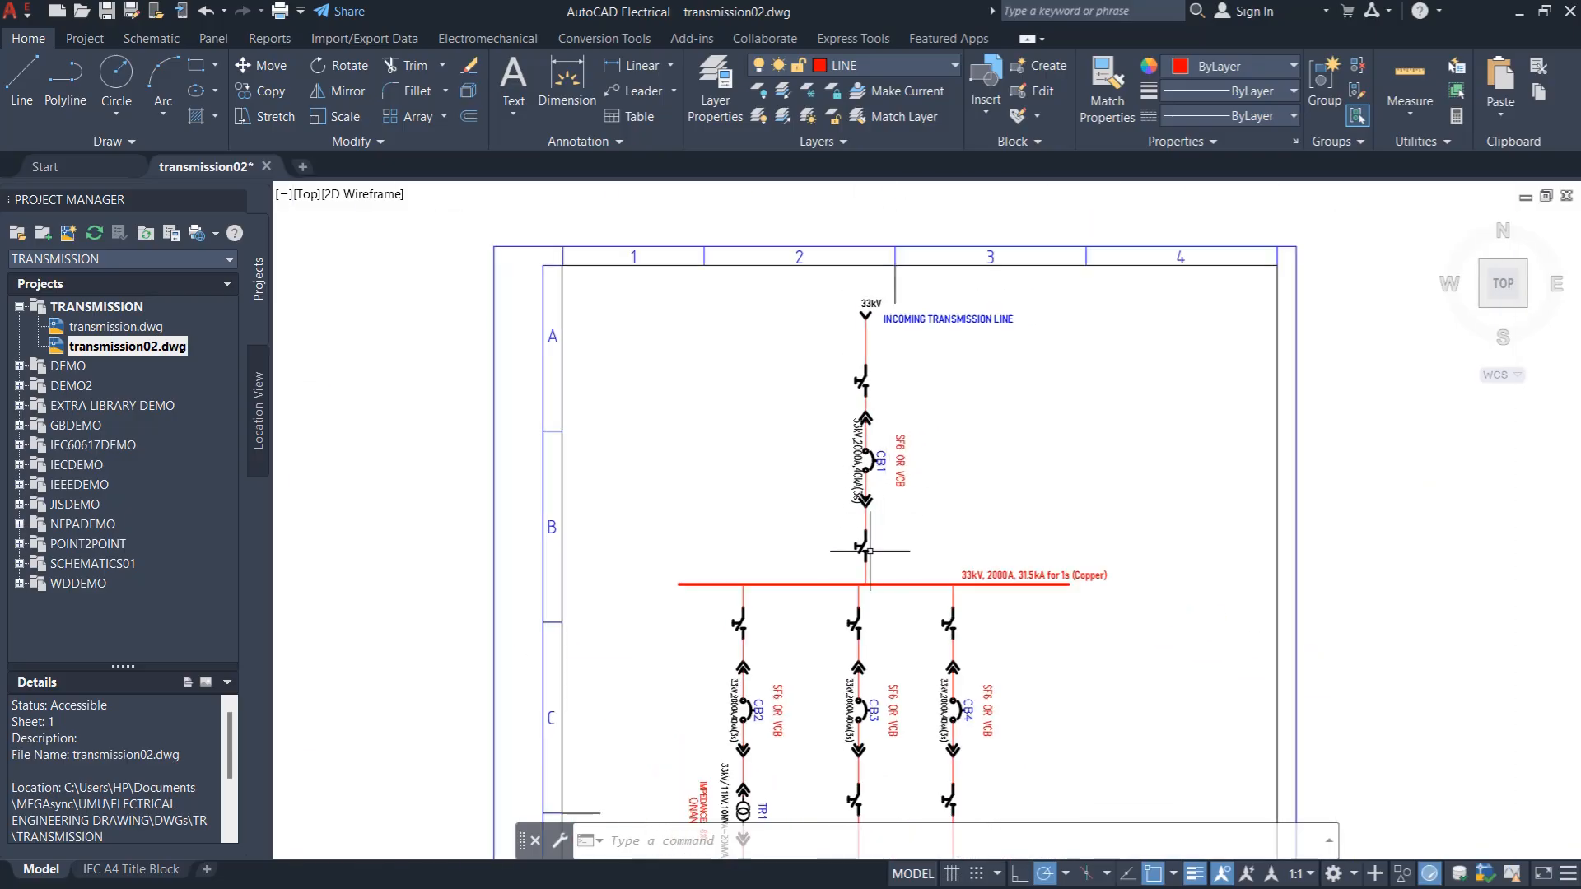
scroll(879, 459, "down", 3)
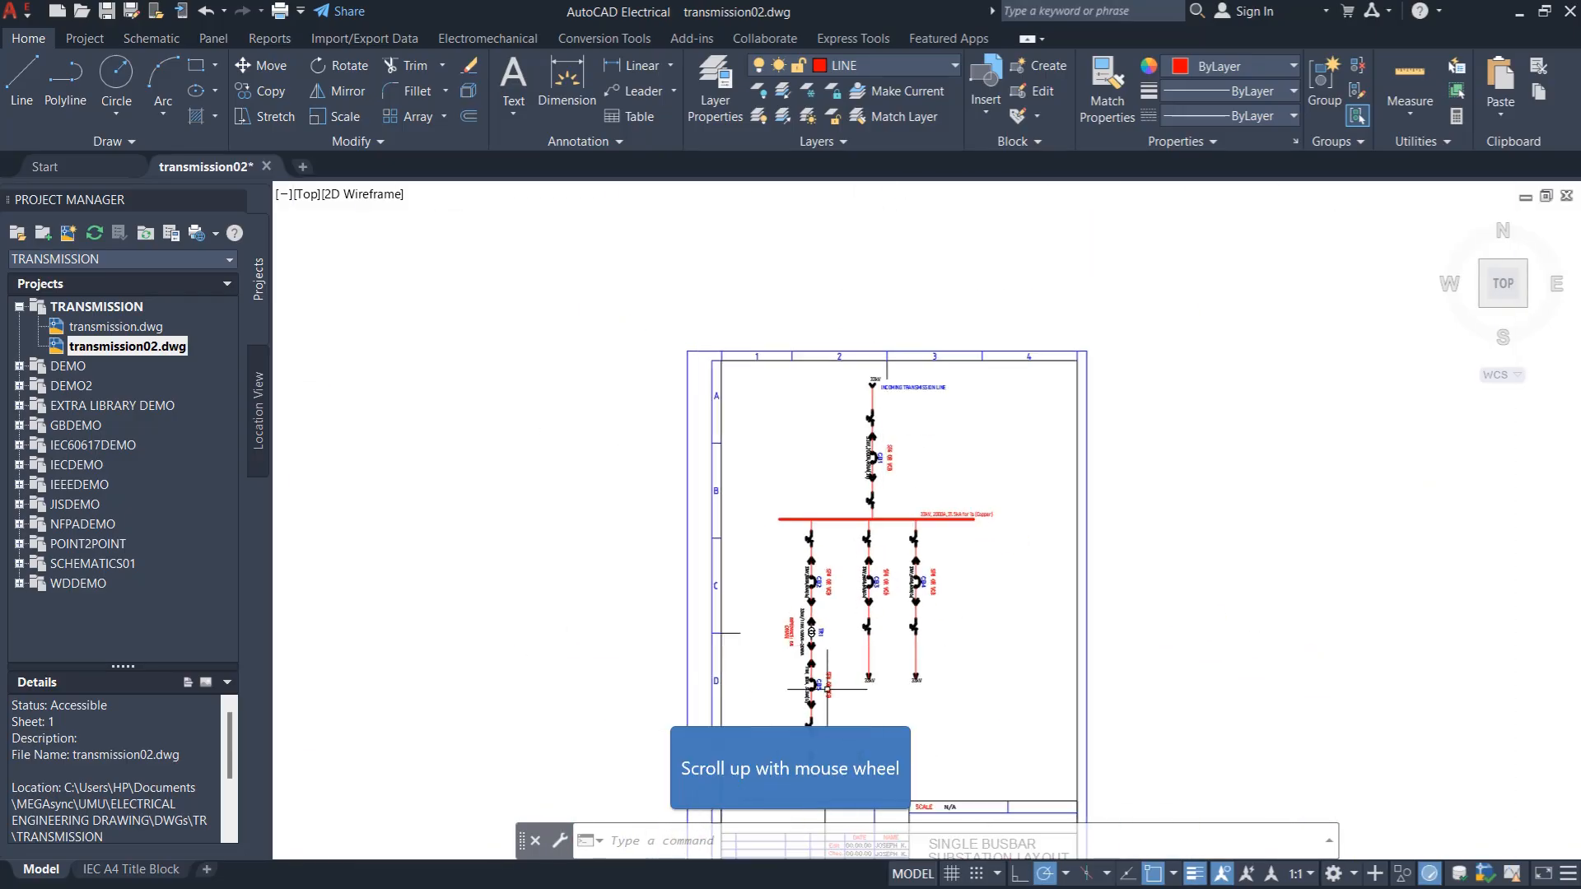
scroll(828, 689, "up", 2)
scroll(1070, 586, "down", 6)
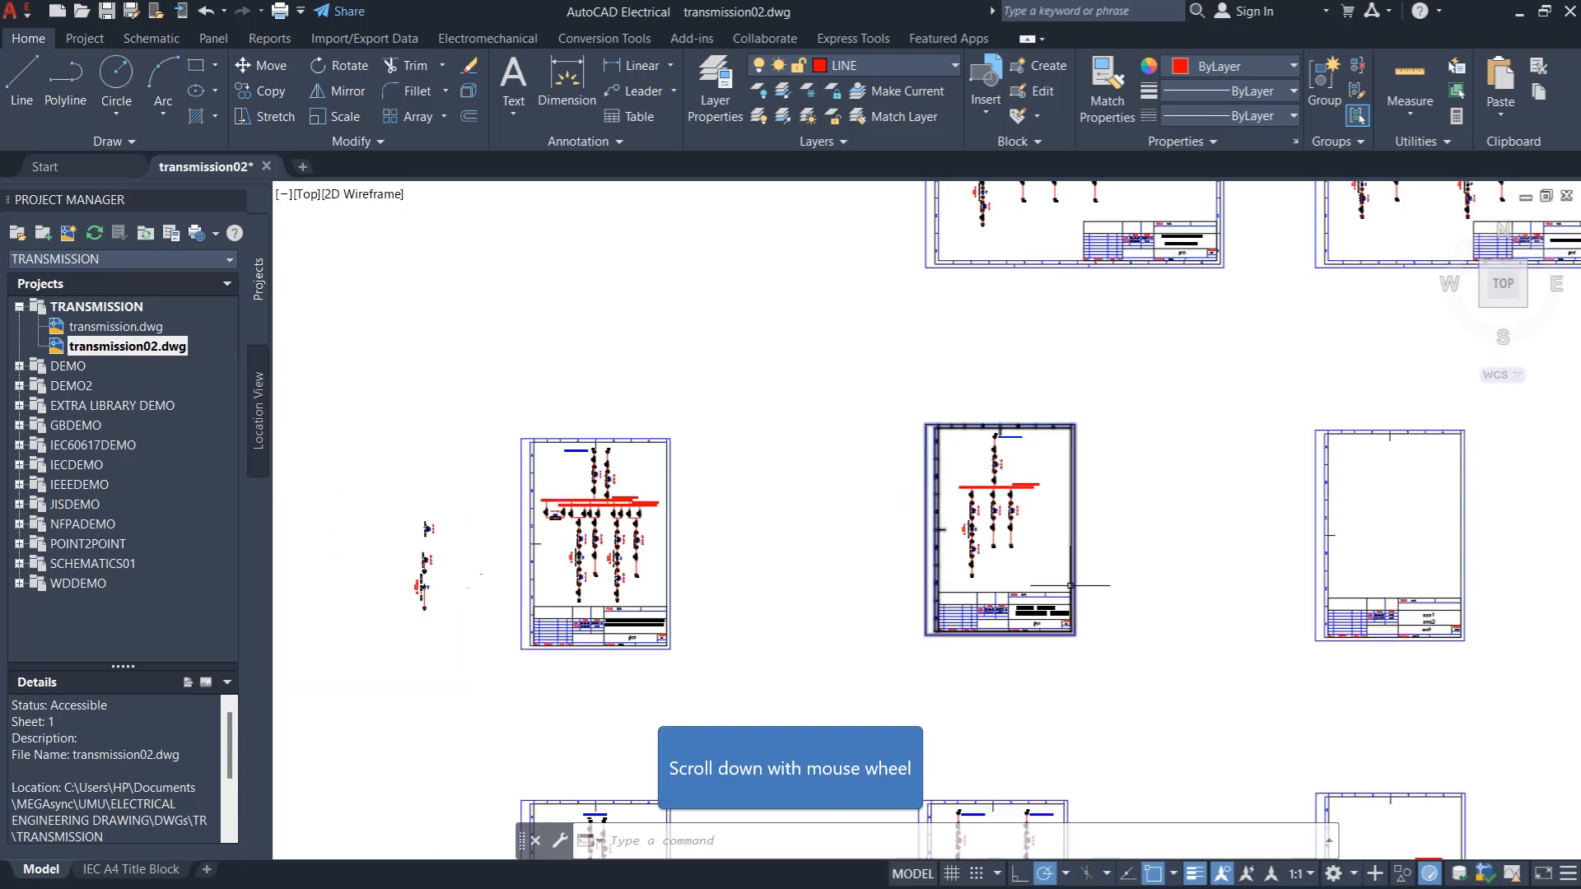
scroll(770, 452, "down", 3)
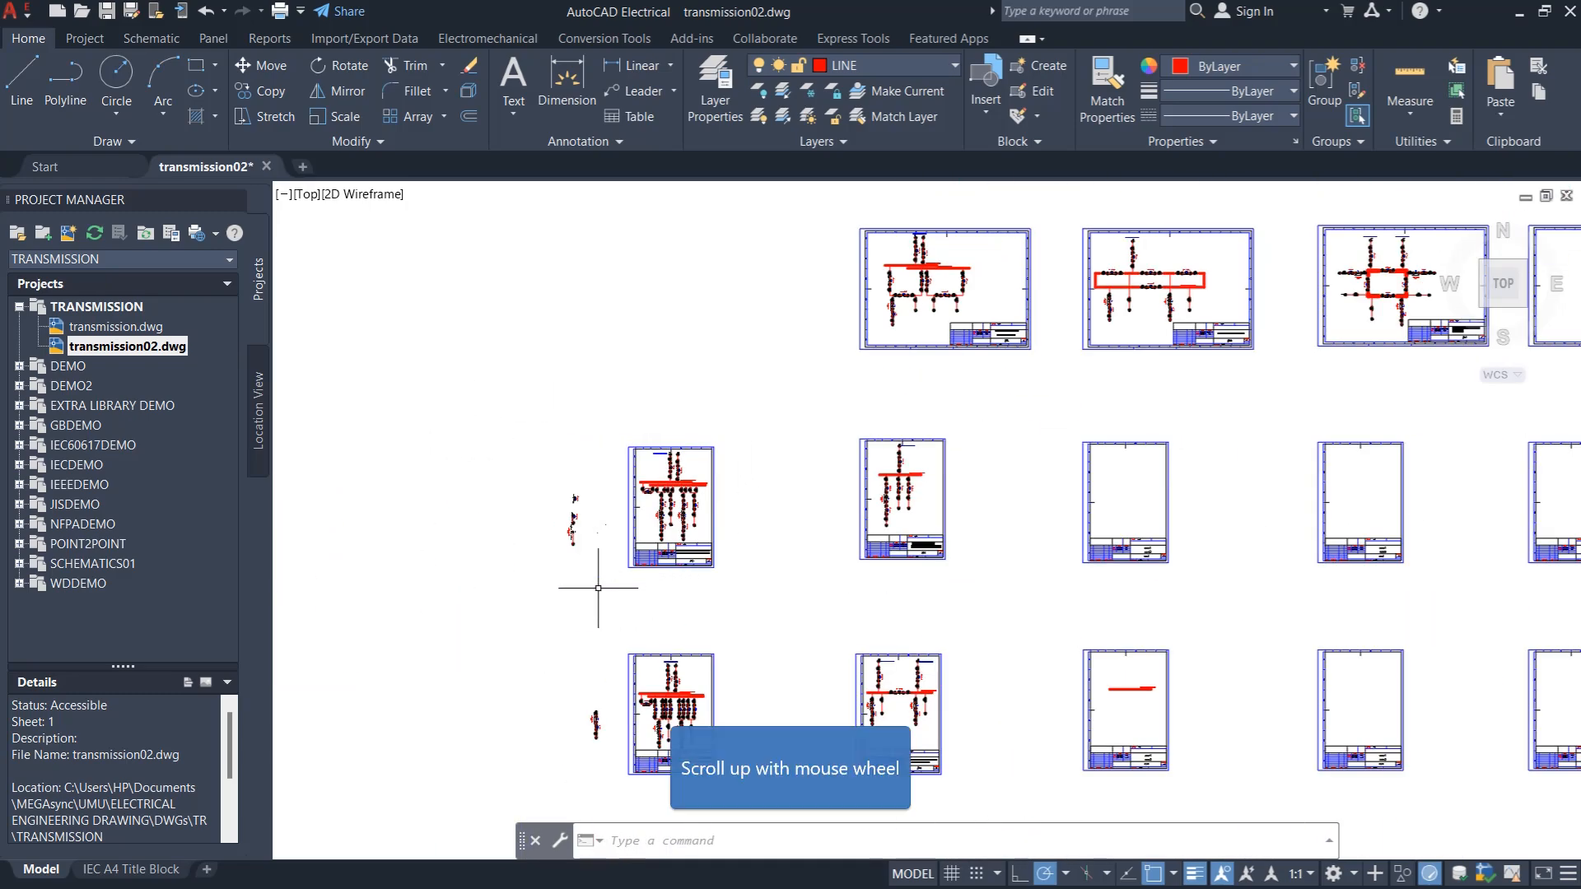
Examine the single busbar layout with a bus coupler on sheet 02, including its two incoming lines, transformer feeders and title block
scroll(943, 770, "up", 5)
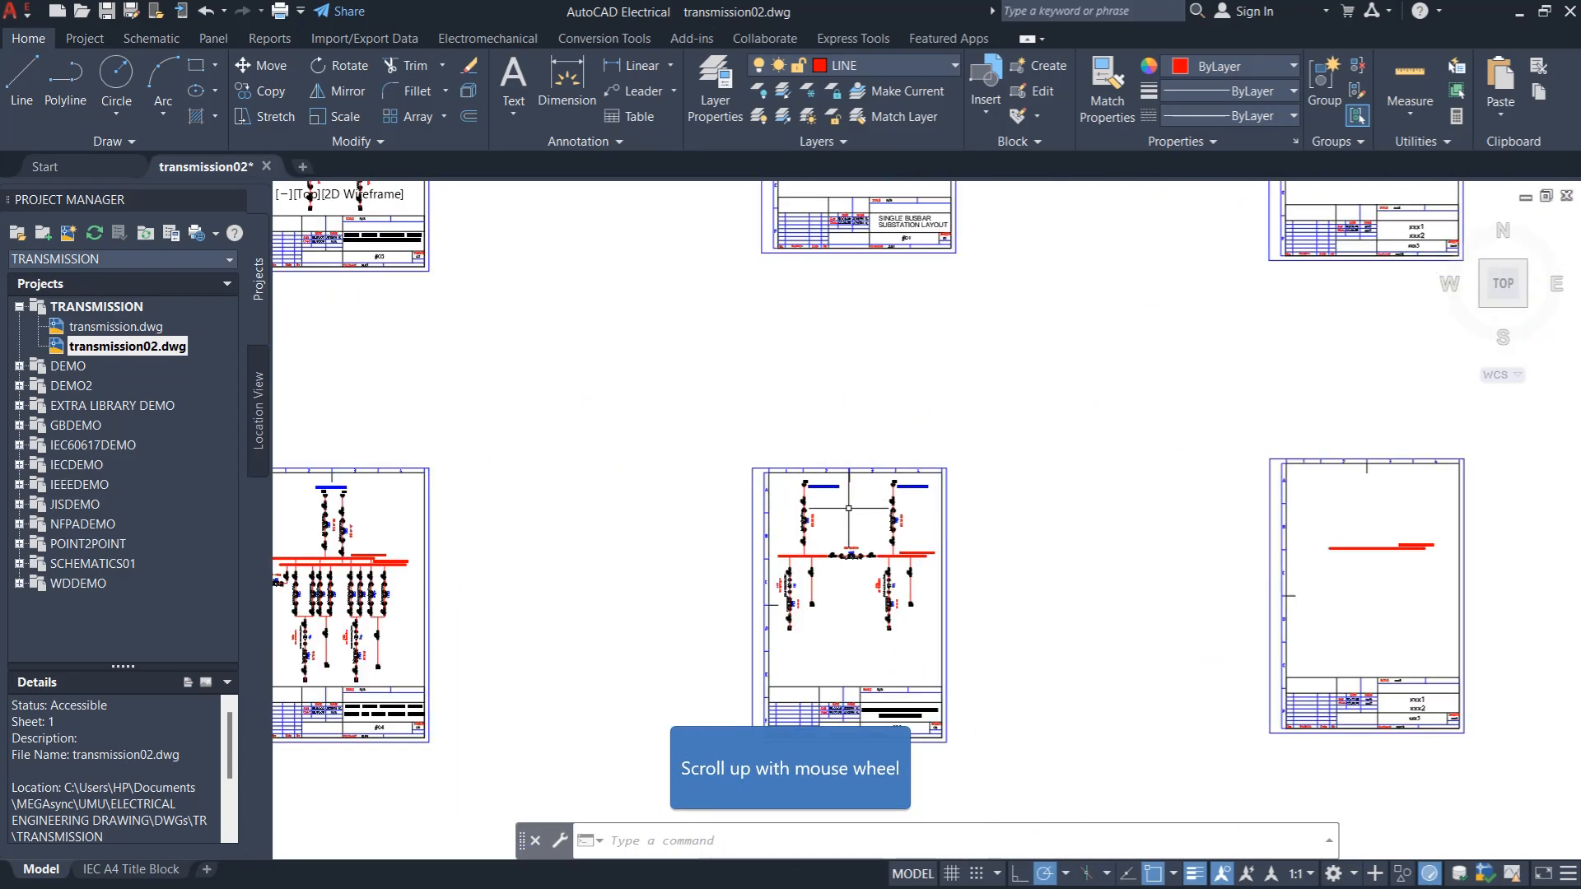
scroll(865, 651, "up", 6)
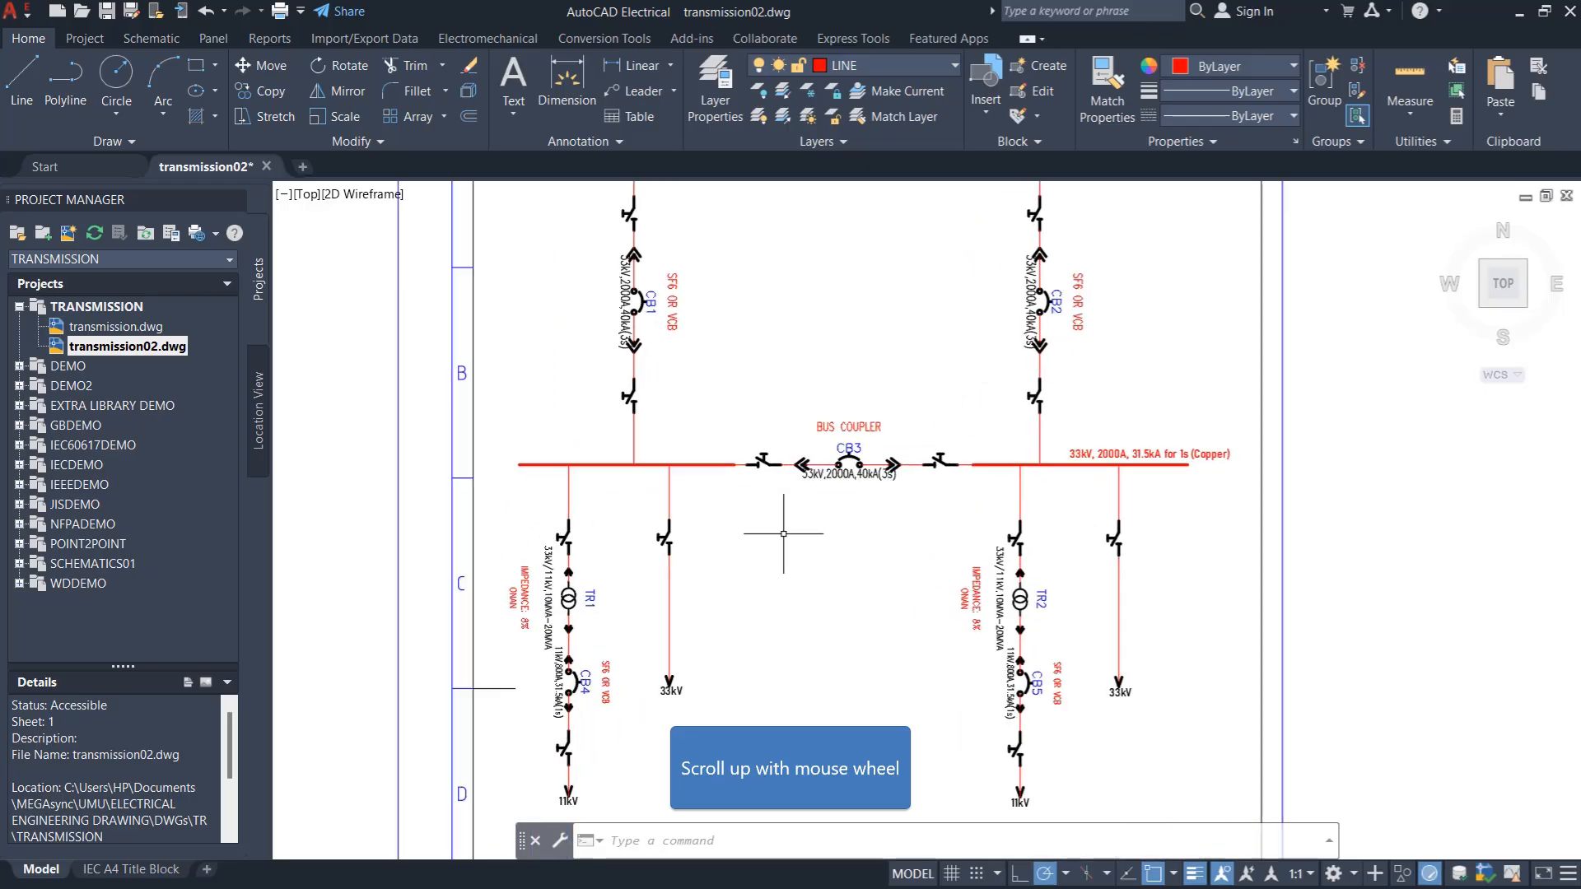
scroll(783, 534, "up", 1)
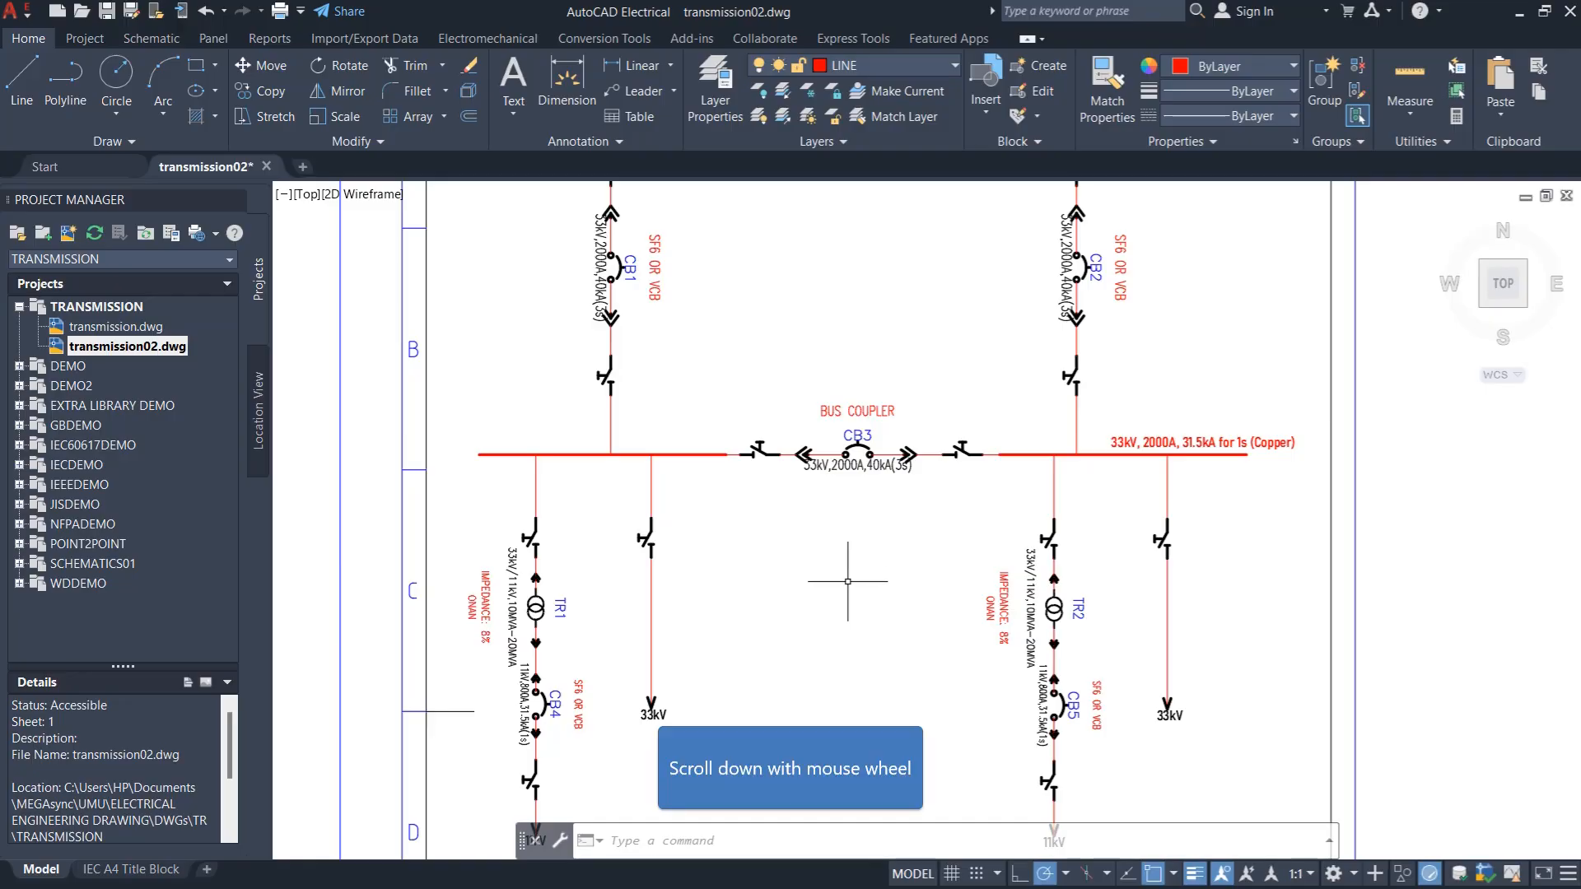
scroll(885, 671, "down", 2)
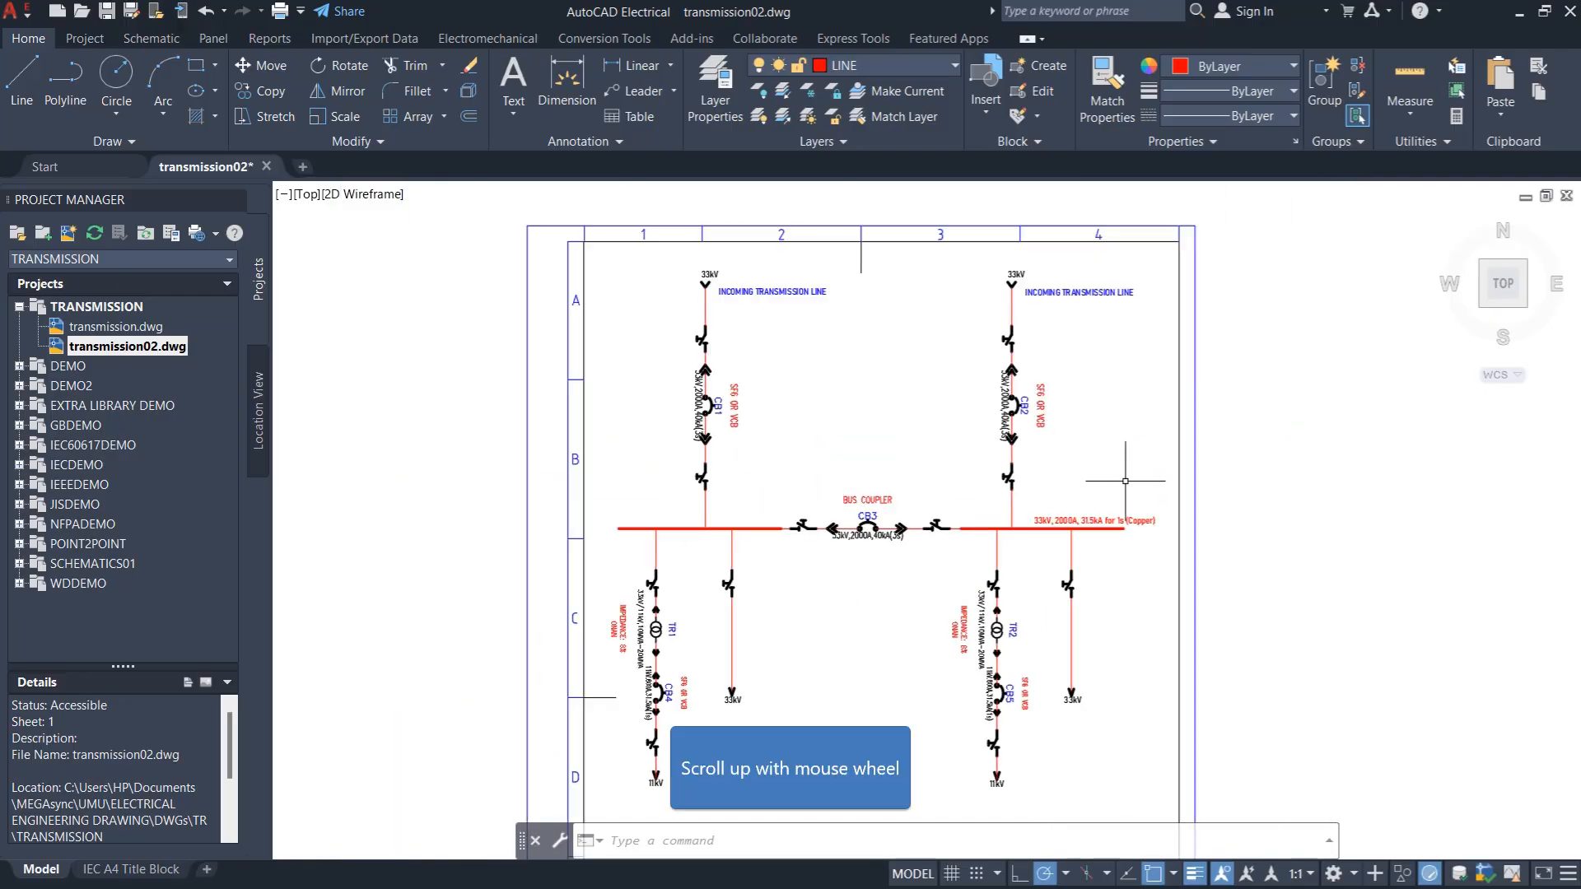
scroll(1076, 521, "up", 2)
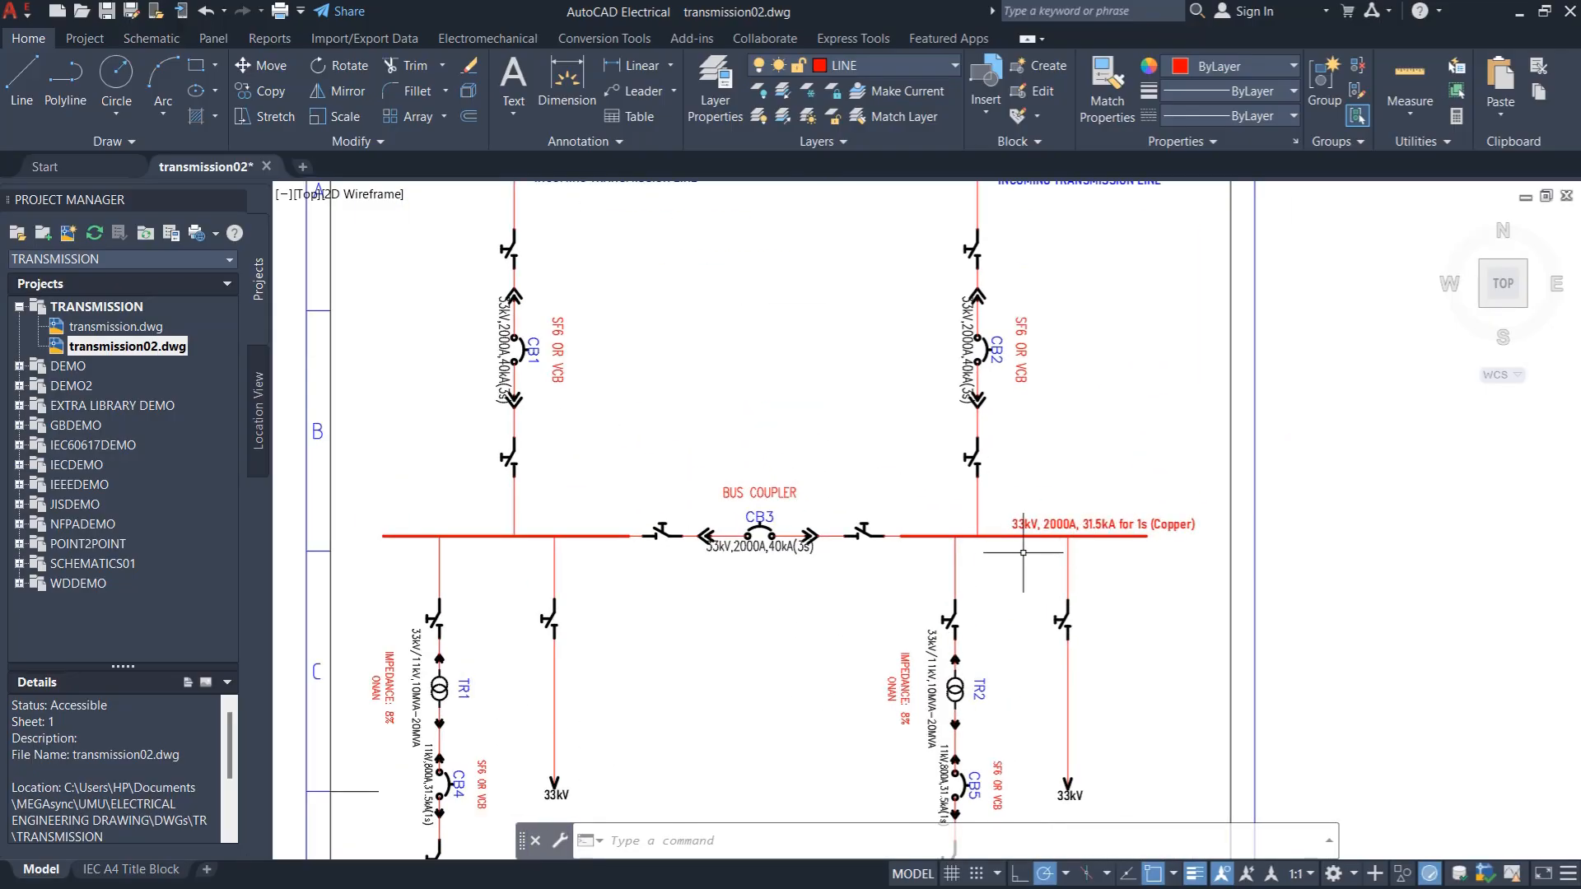
scroll(943, 444, "down", 2)
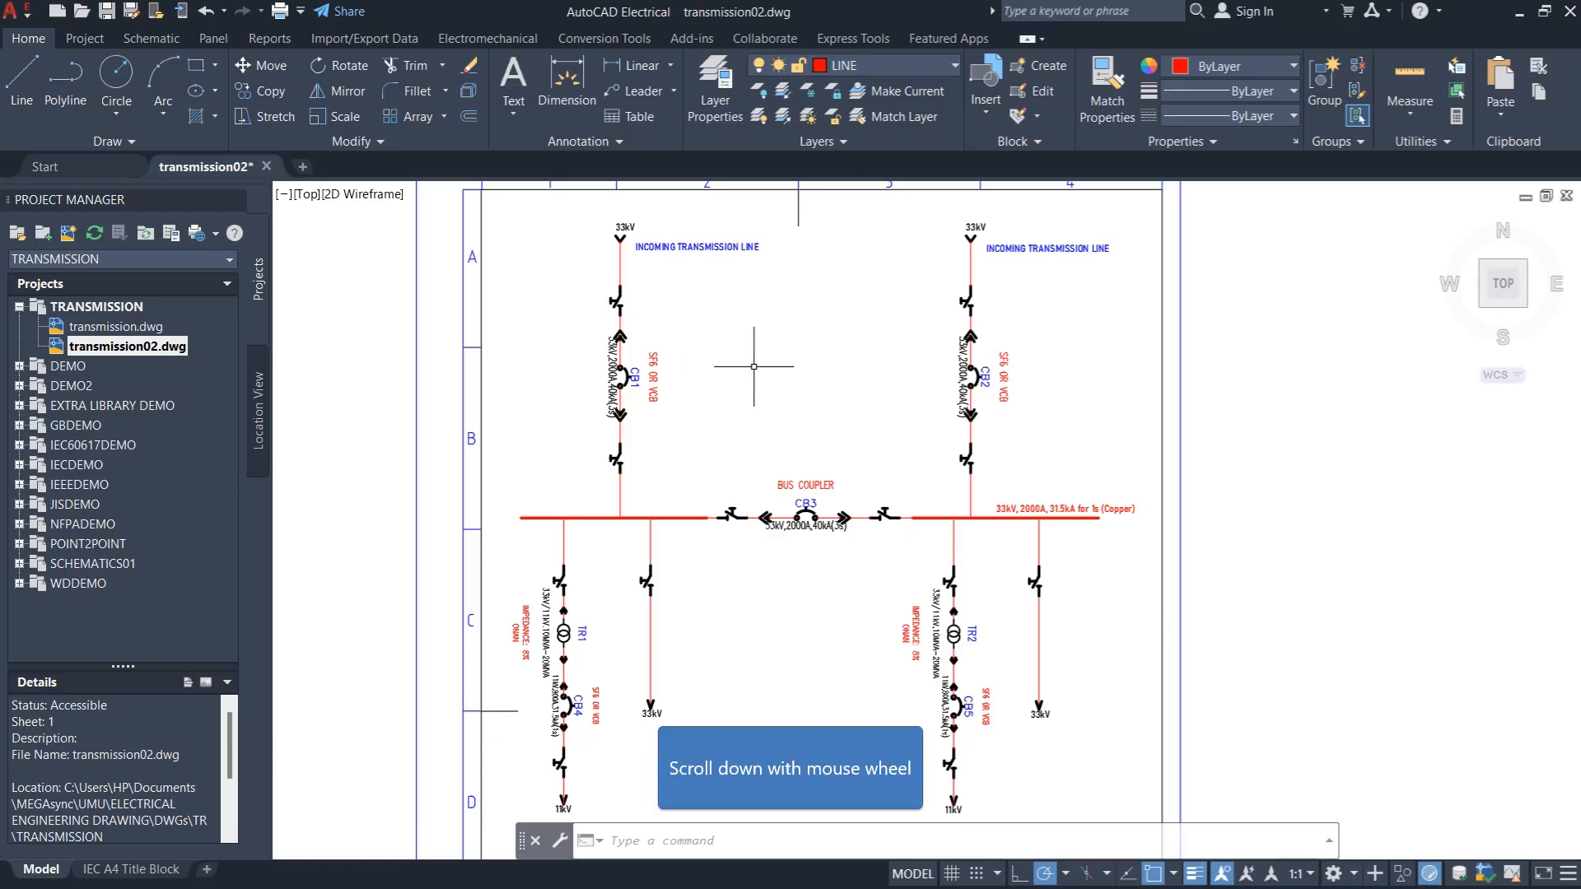
scroll(833, 282, "down", 3)
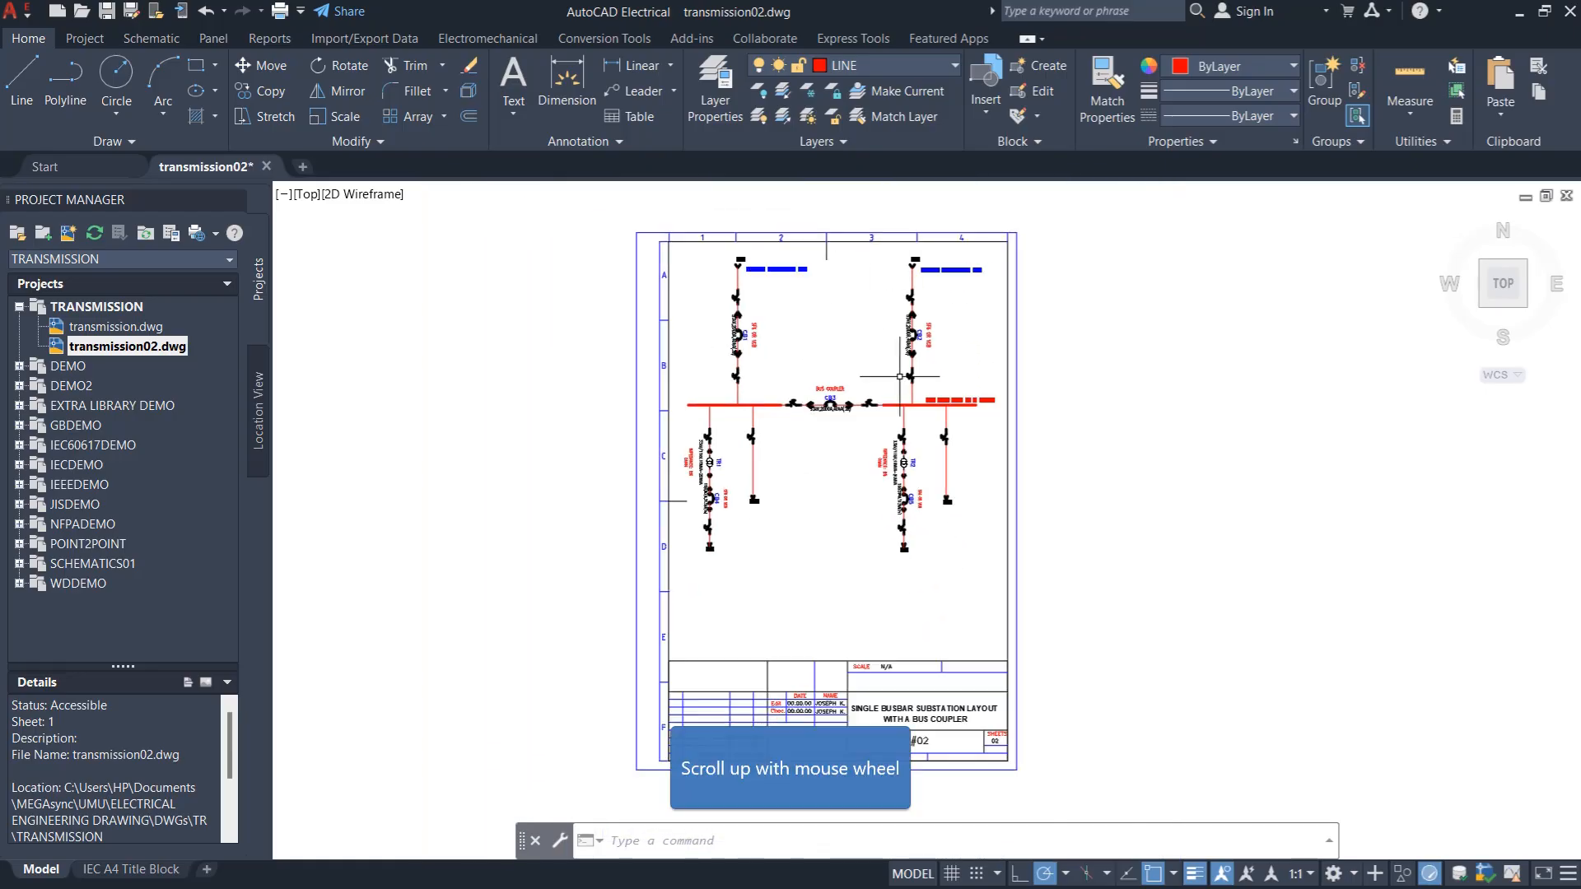
scroll(889, 742, "up", 3)
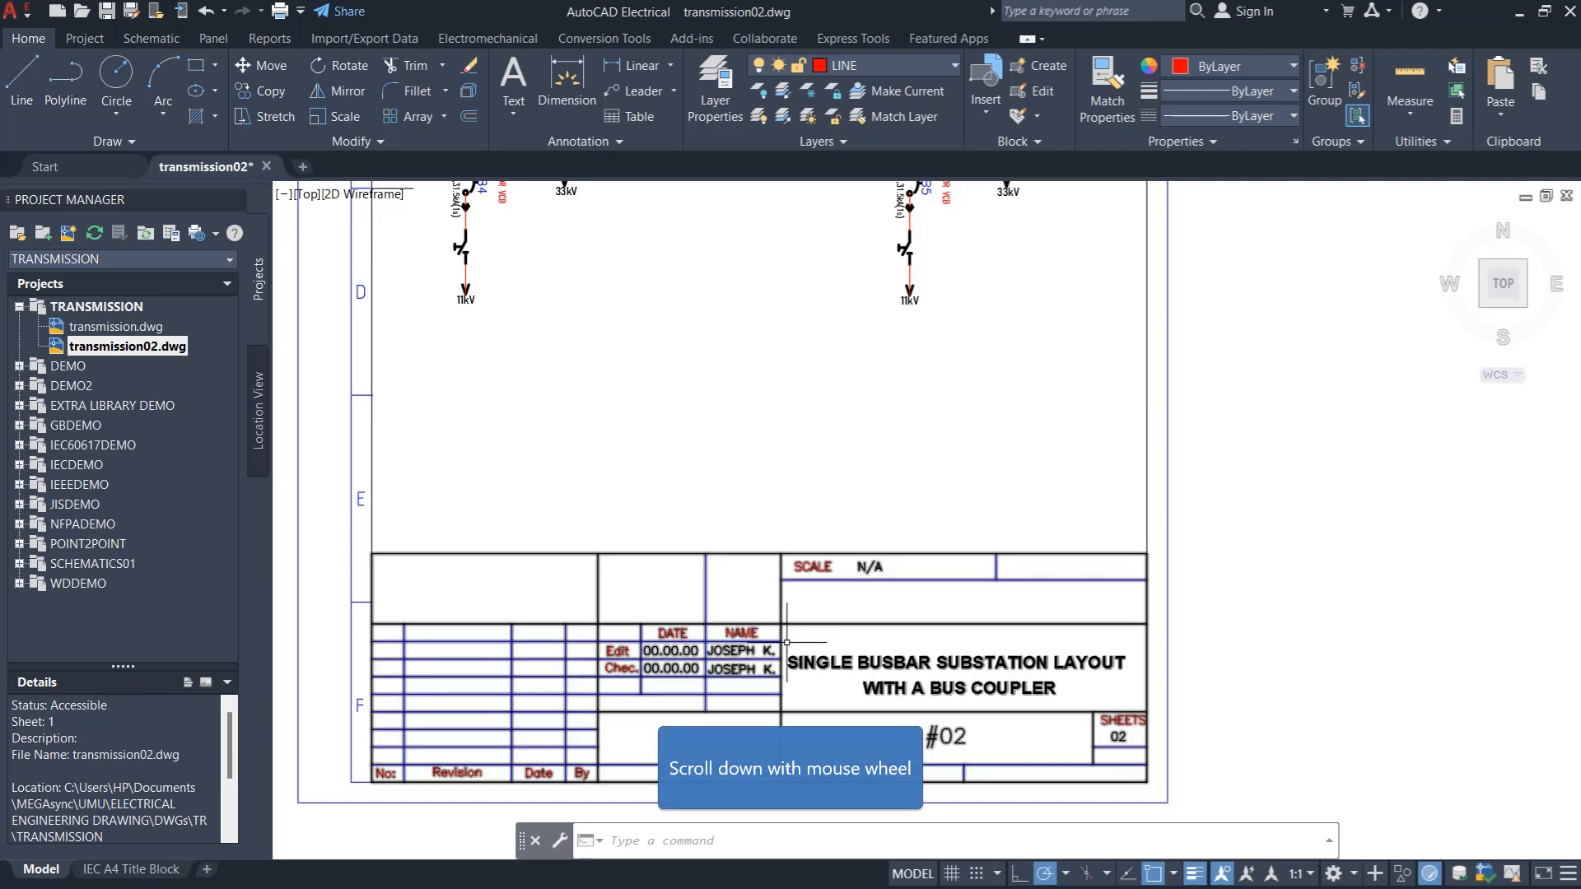
scroll(827, 630, "down", 6)
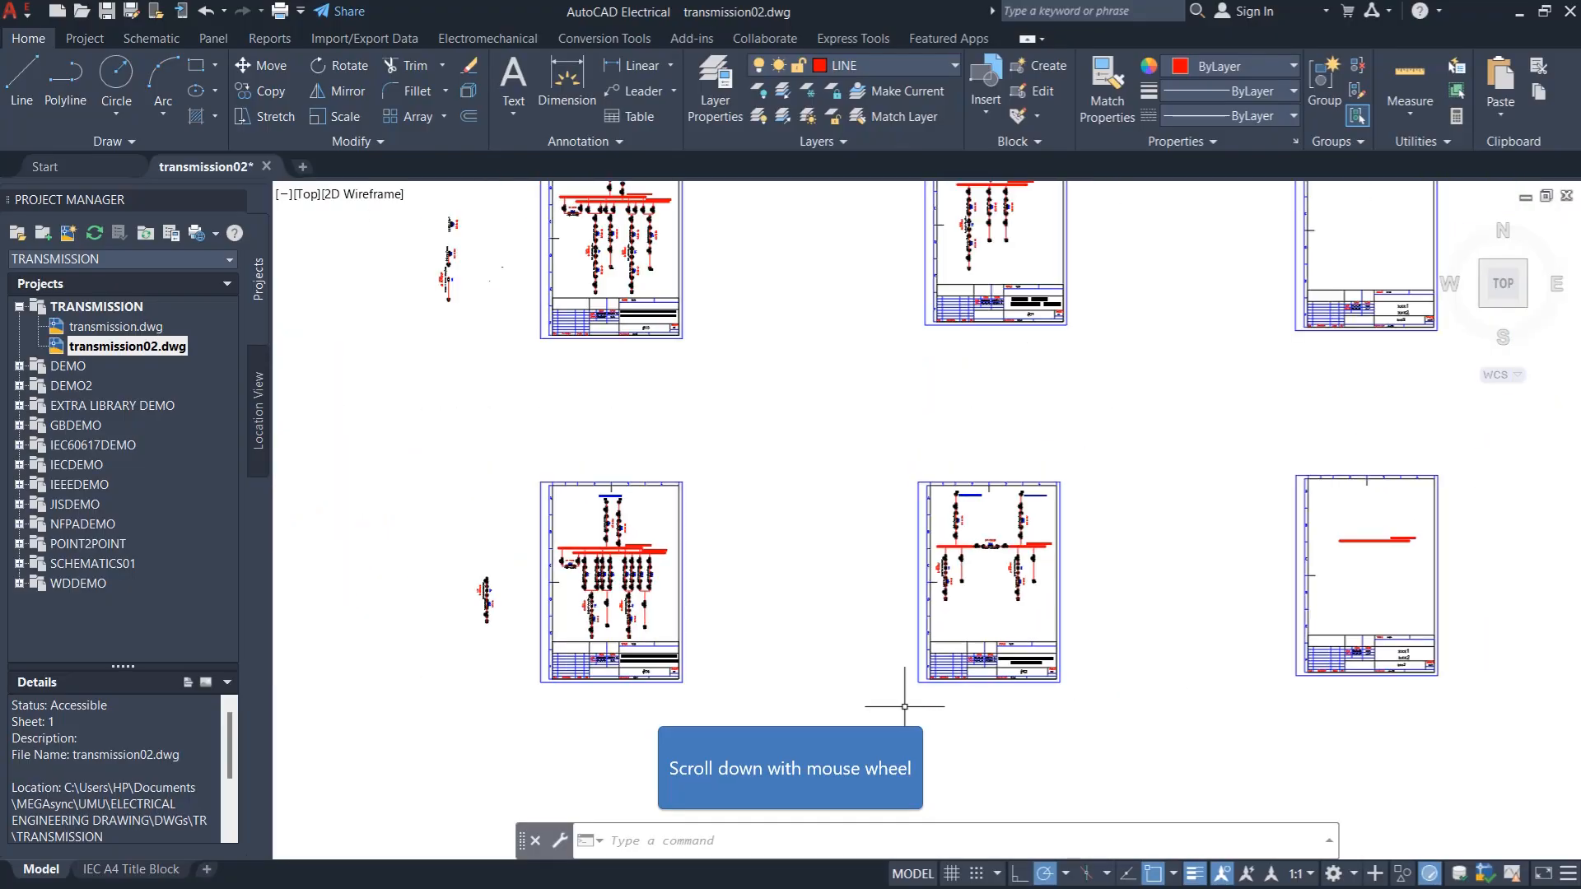
Examine the double bus double breaker layout on sheet 04 and compare it with the double bus single breaker layout on sheet 03
scroll(527, 544, "up", 5)
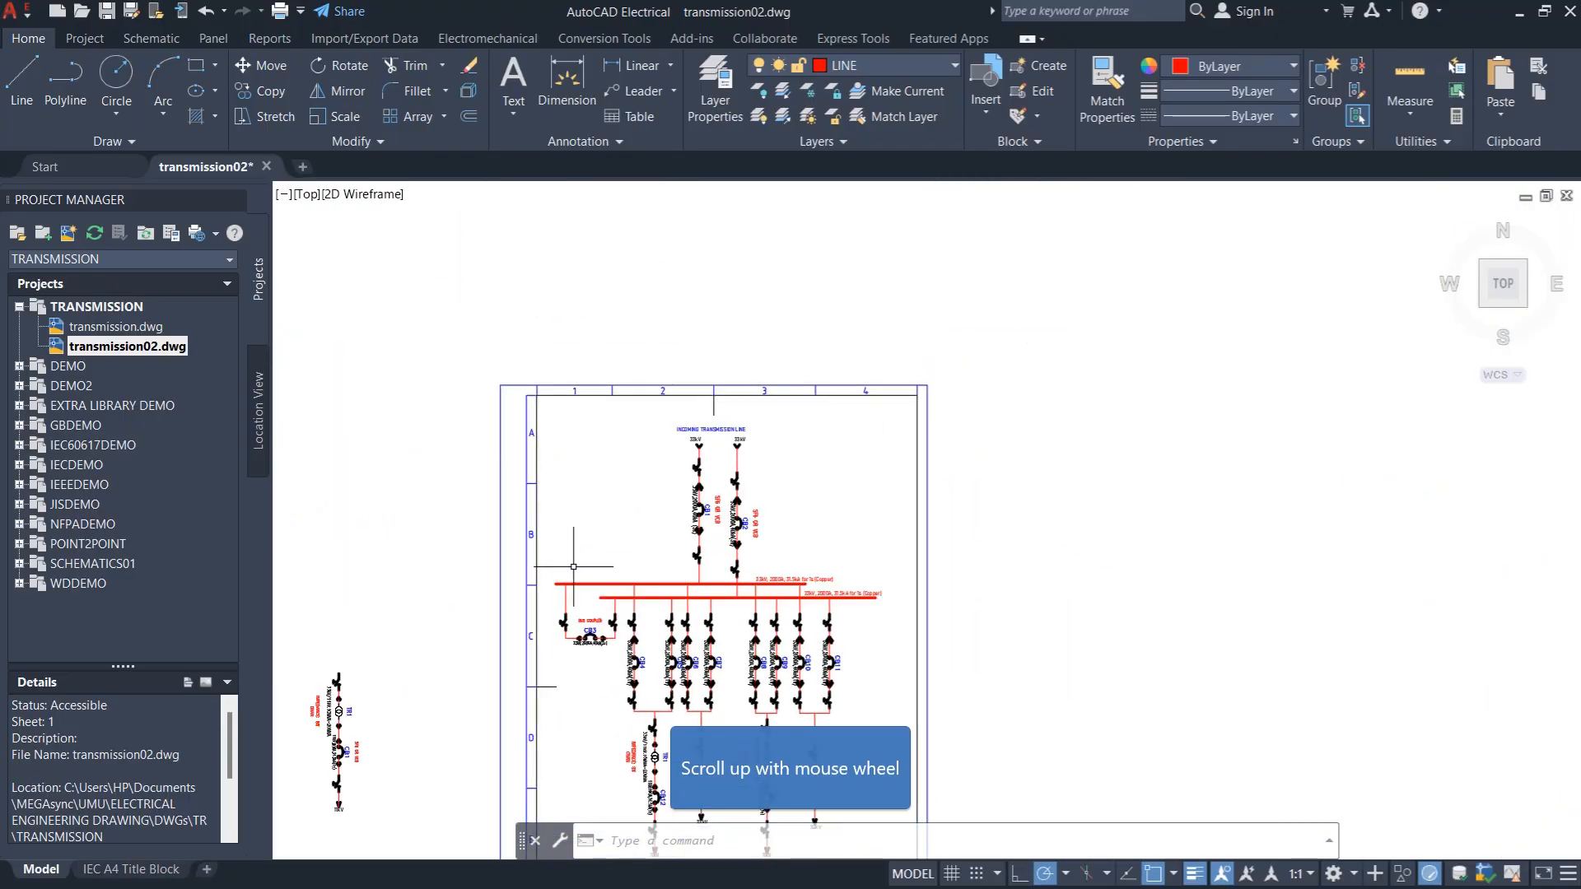
scroll(607, 575, "up", 2)
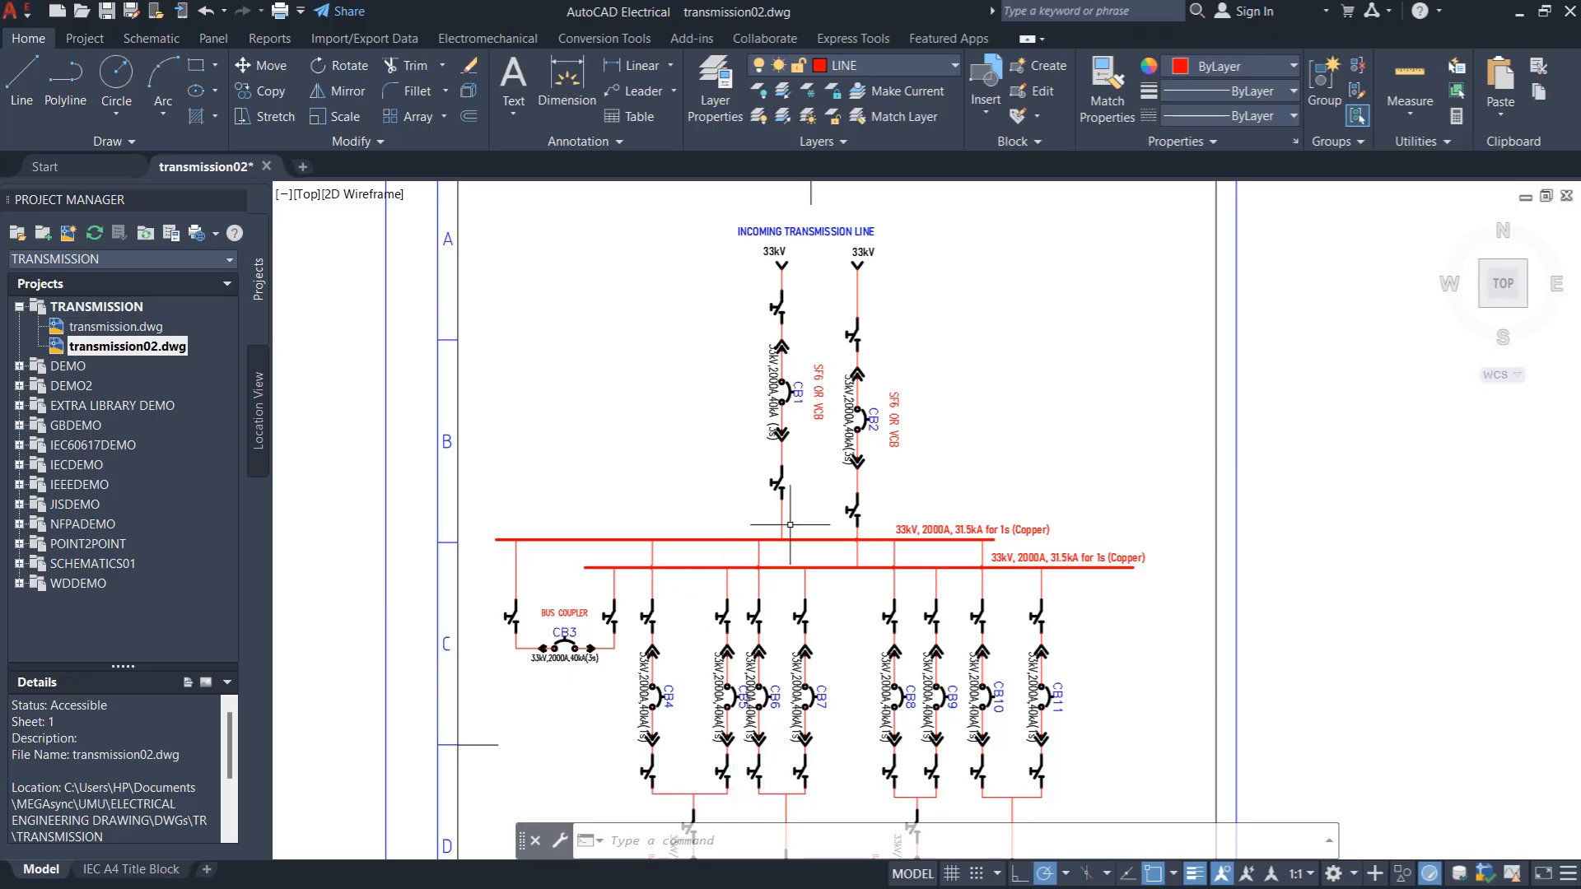
scroll(825, 508, "down", 4)
scroll(888, 724, "up", 5)
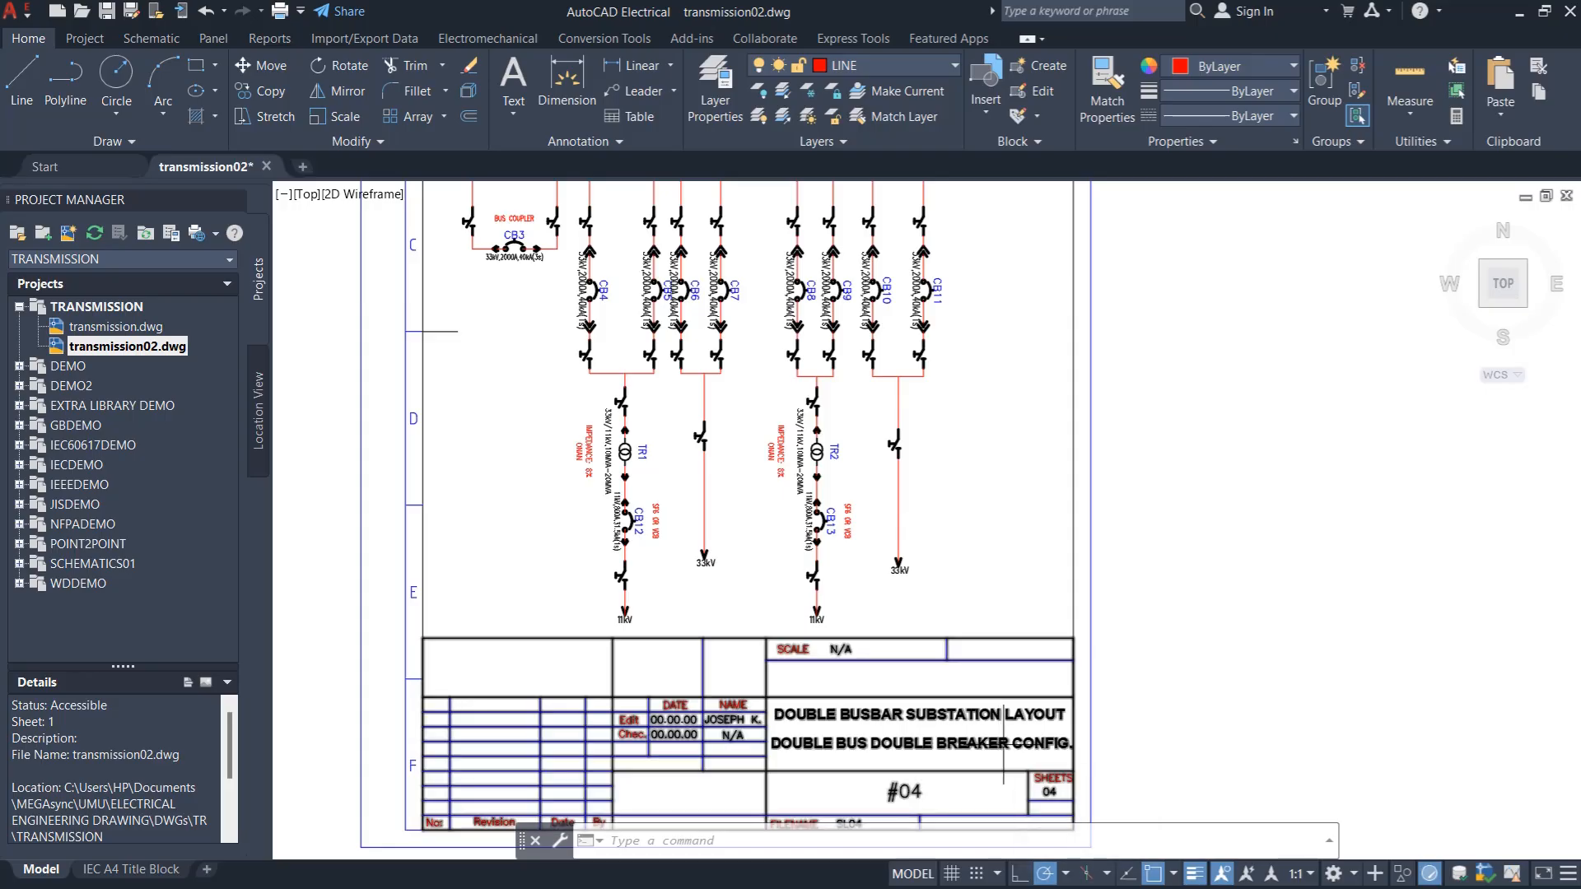
scroll(880, 774, "down", 3)
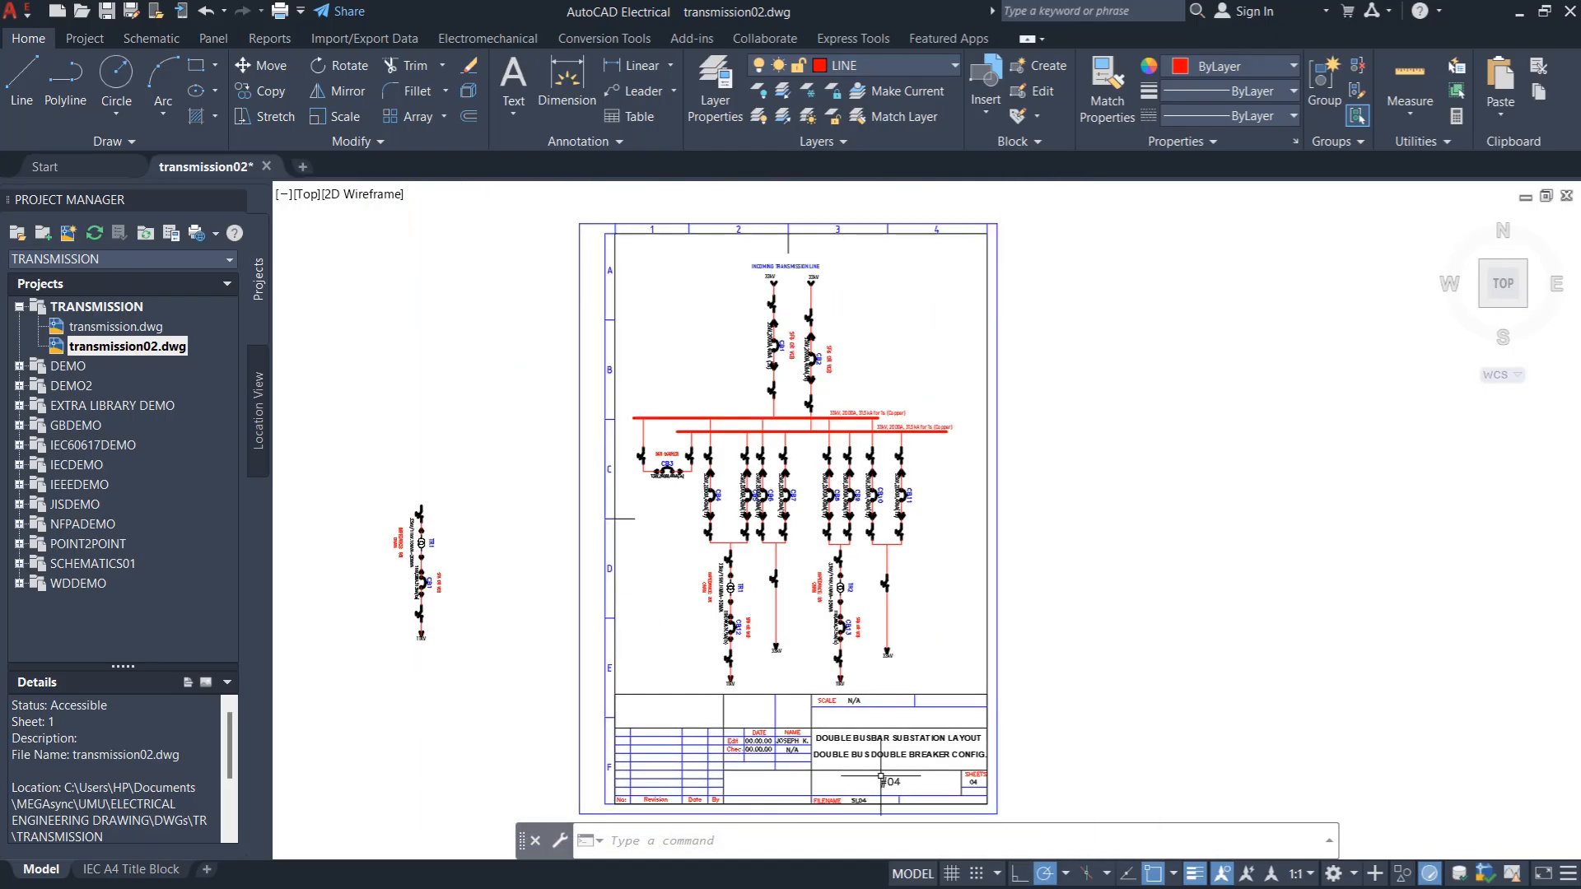
scroll(880, 774, "down", 5)
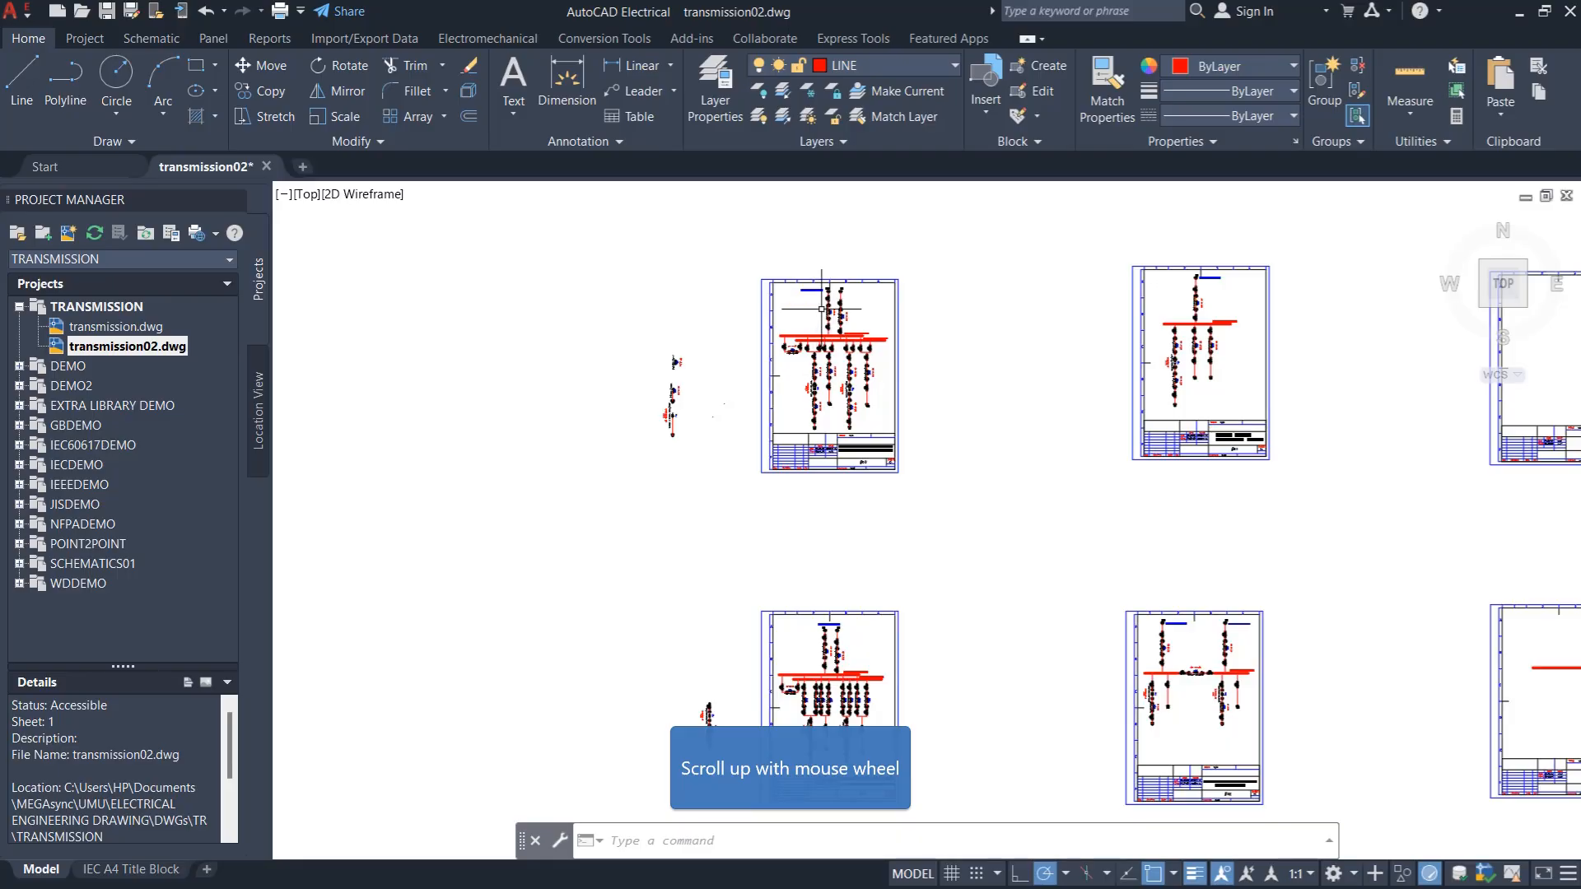
scroll(822, 309, "up", 6)
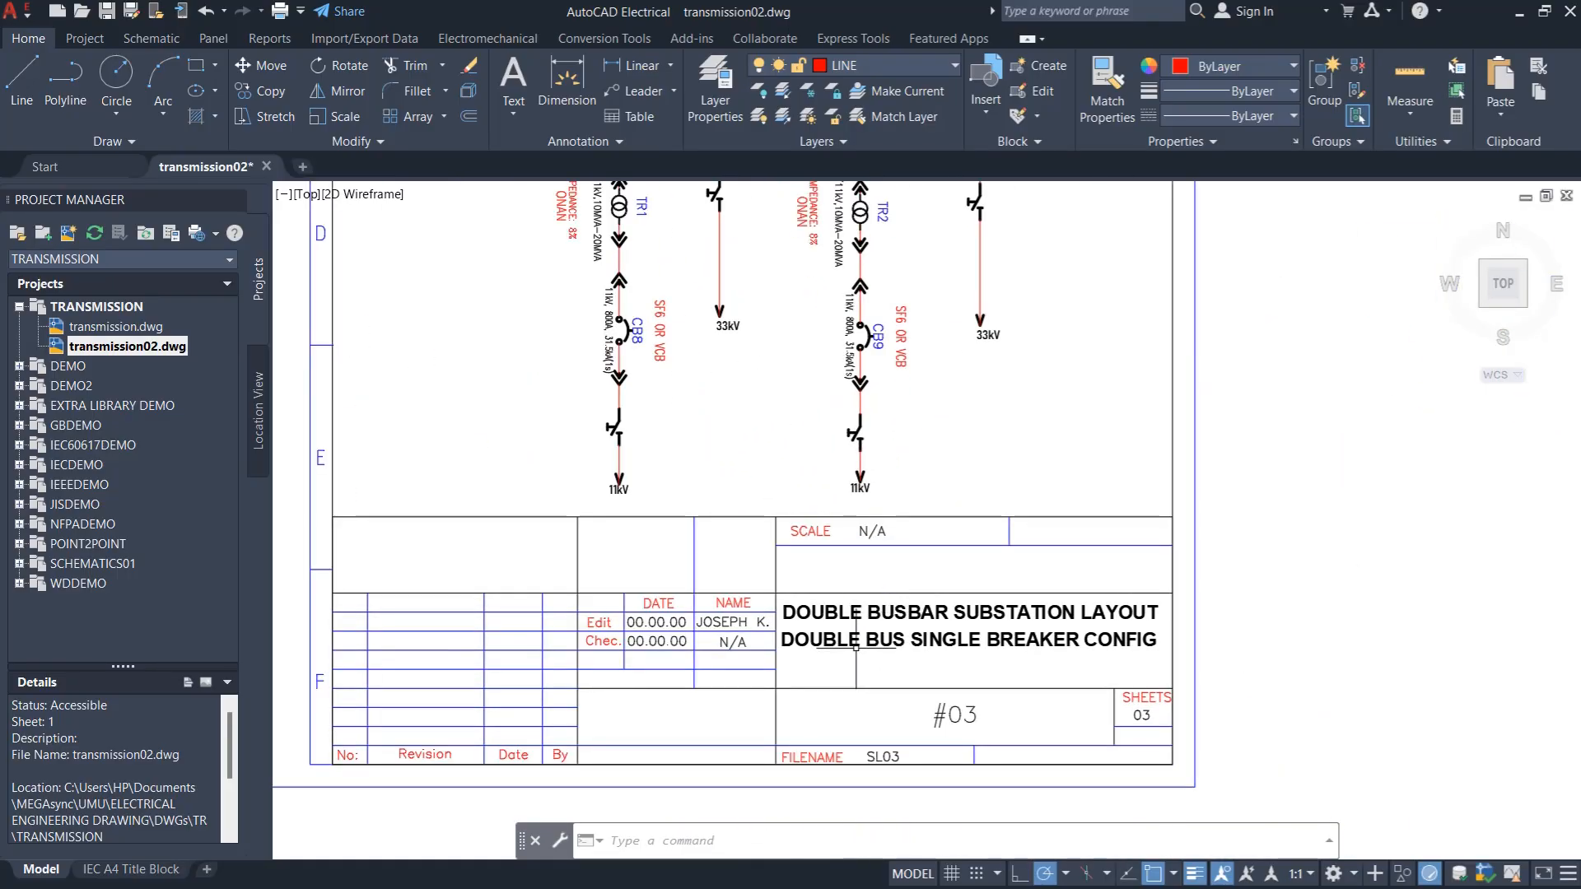
scroll(986, 704, "down", 2)
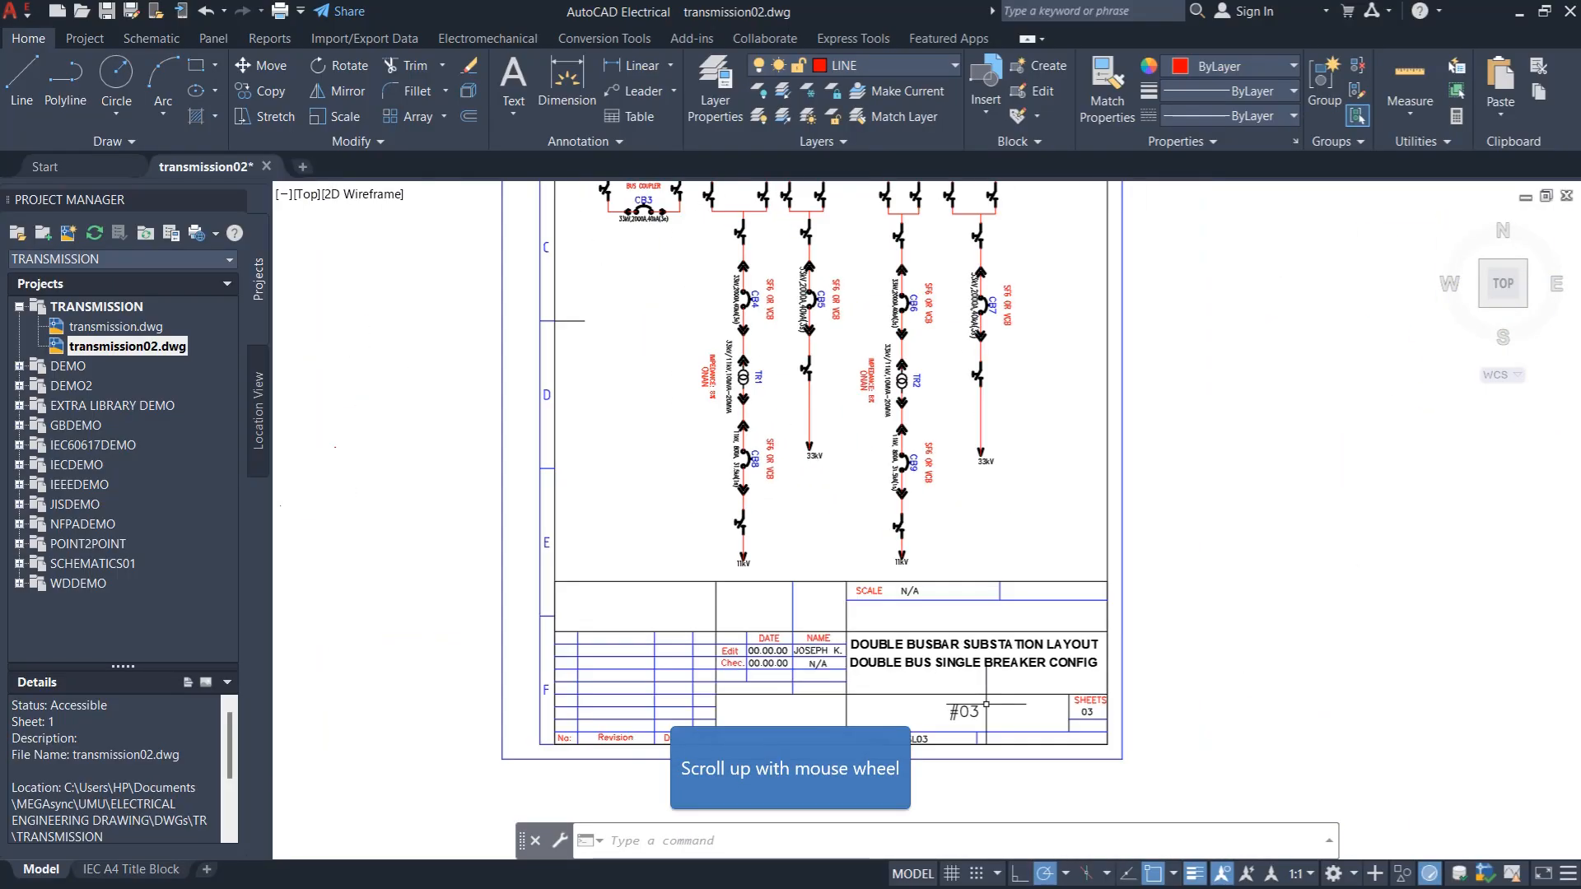
Examine the bus coupler and feeder breakers on sheet 03, and the paired breakers and transformer feeders TR1 and TR2 on sheet 04
scroll(791, 329, "up", 5)
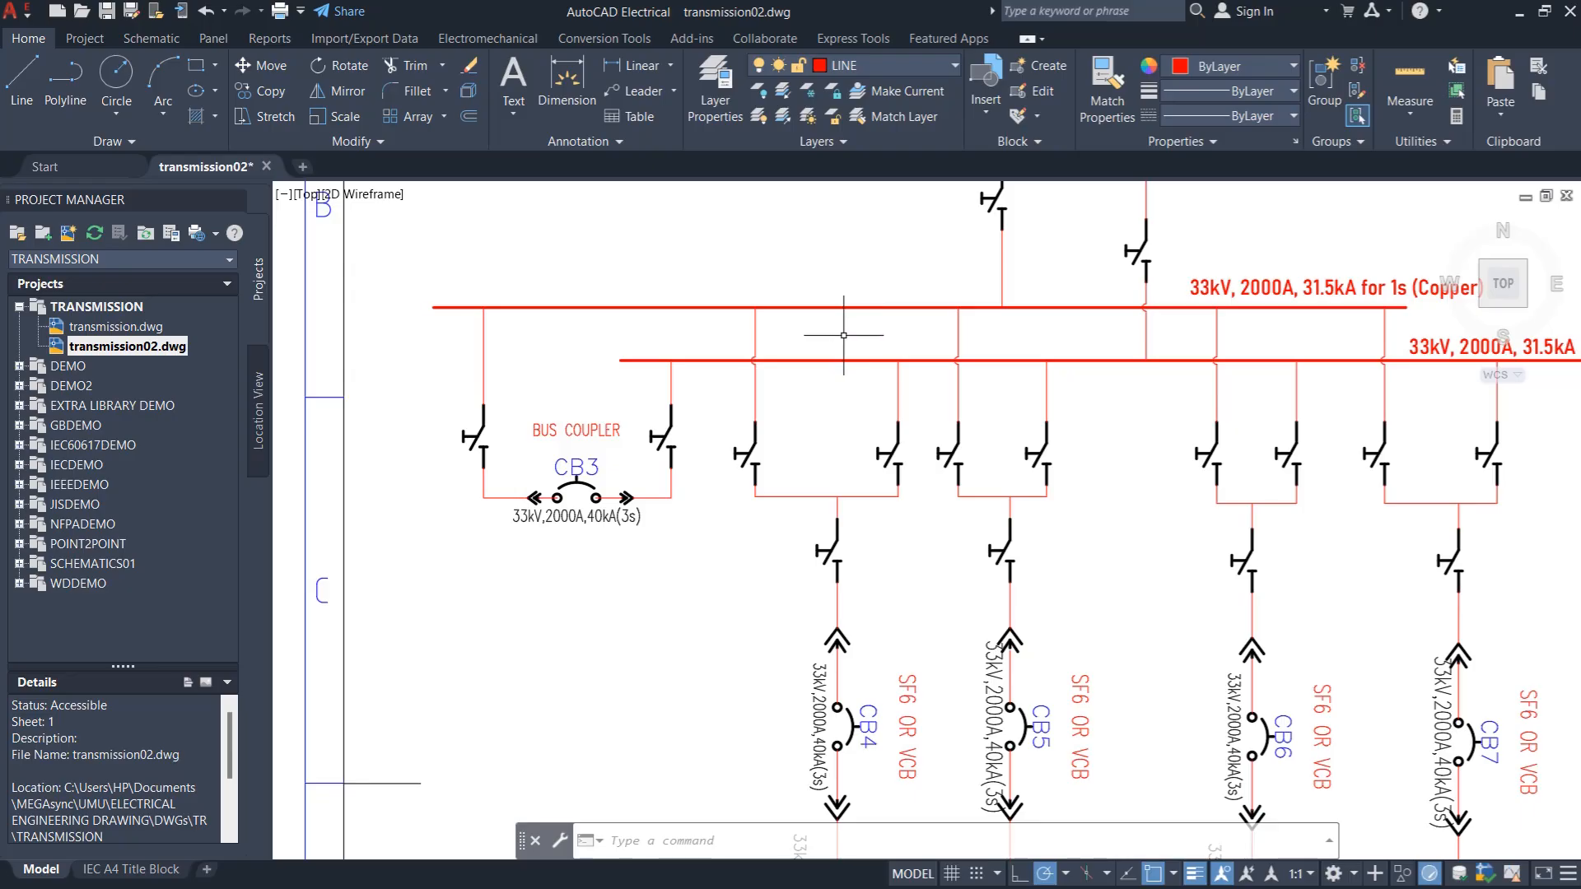
scroll(754, 478, "down", 10)
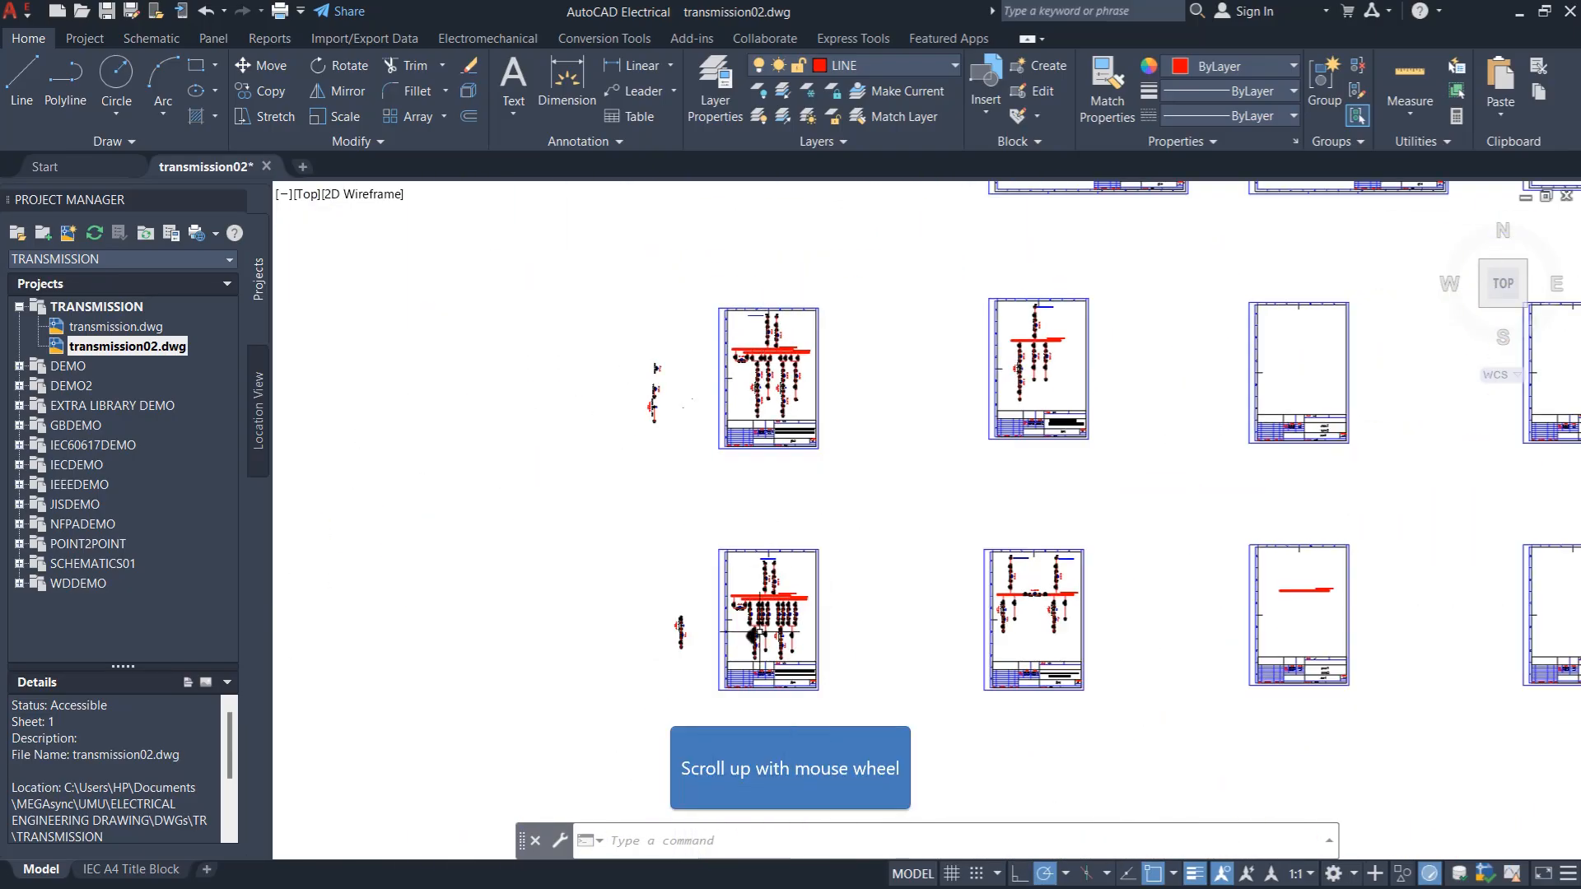
scroll(751, 630, "up", 10)
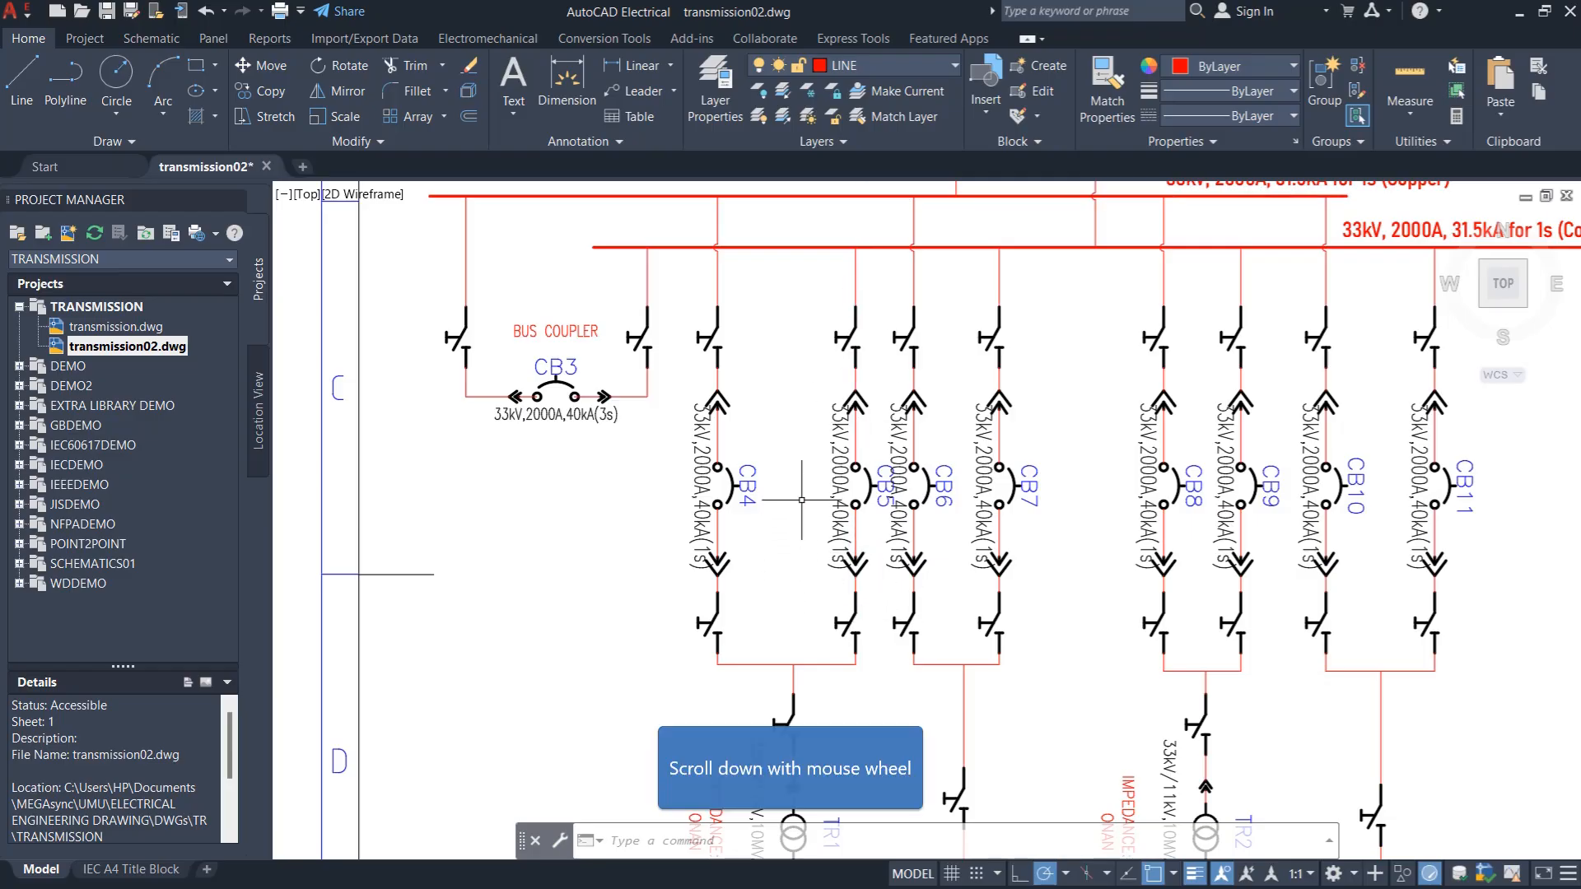
scroll(807, 493, "down", 3)
scroll(807, 492, "down", 2)
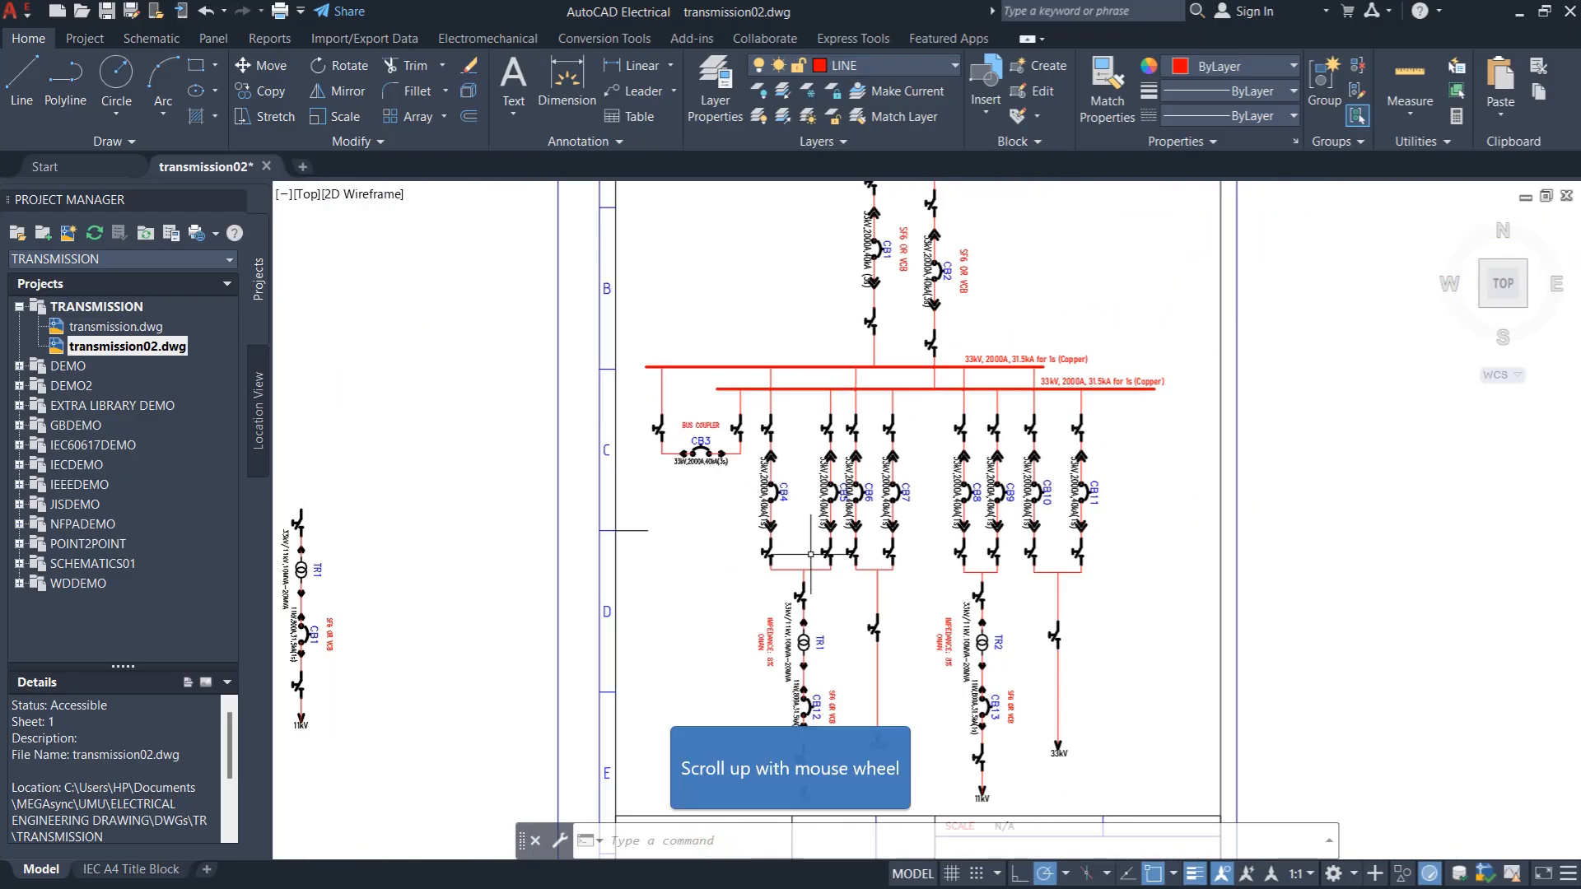
scroll(810, 745, "up", 4)
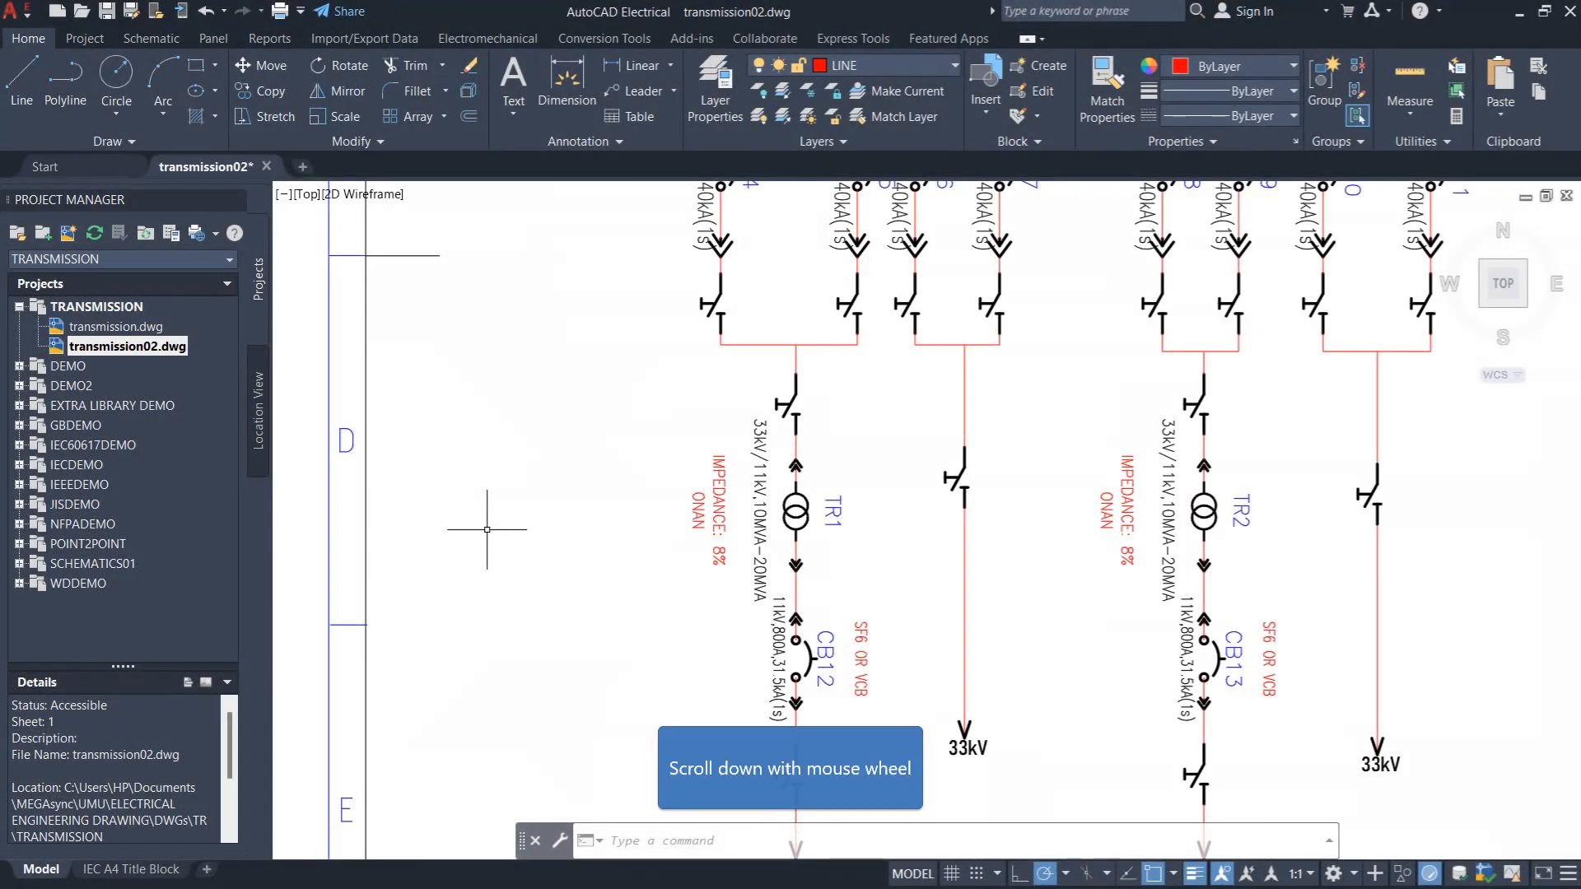
scroll(506, 519, "down", 8)
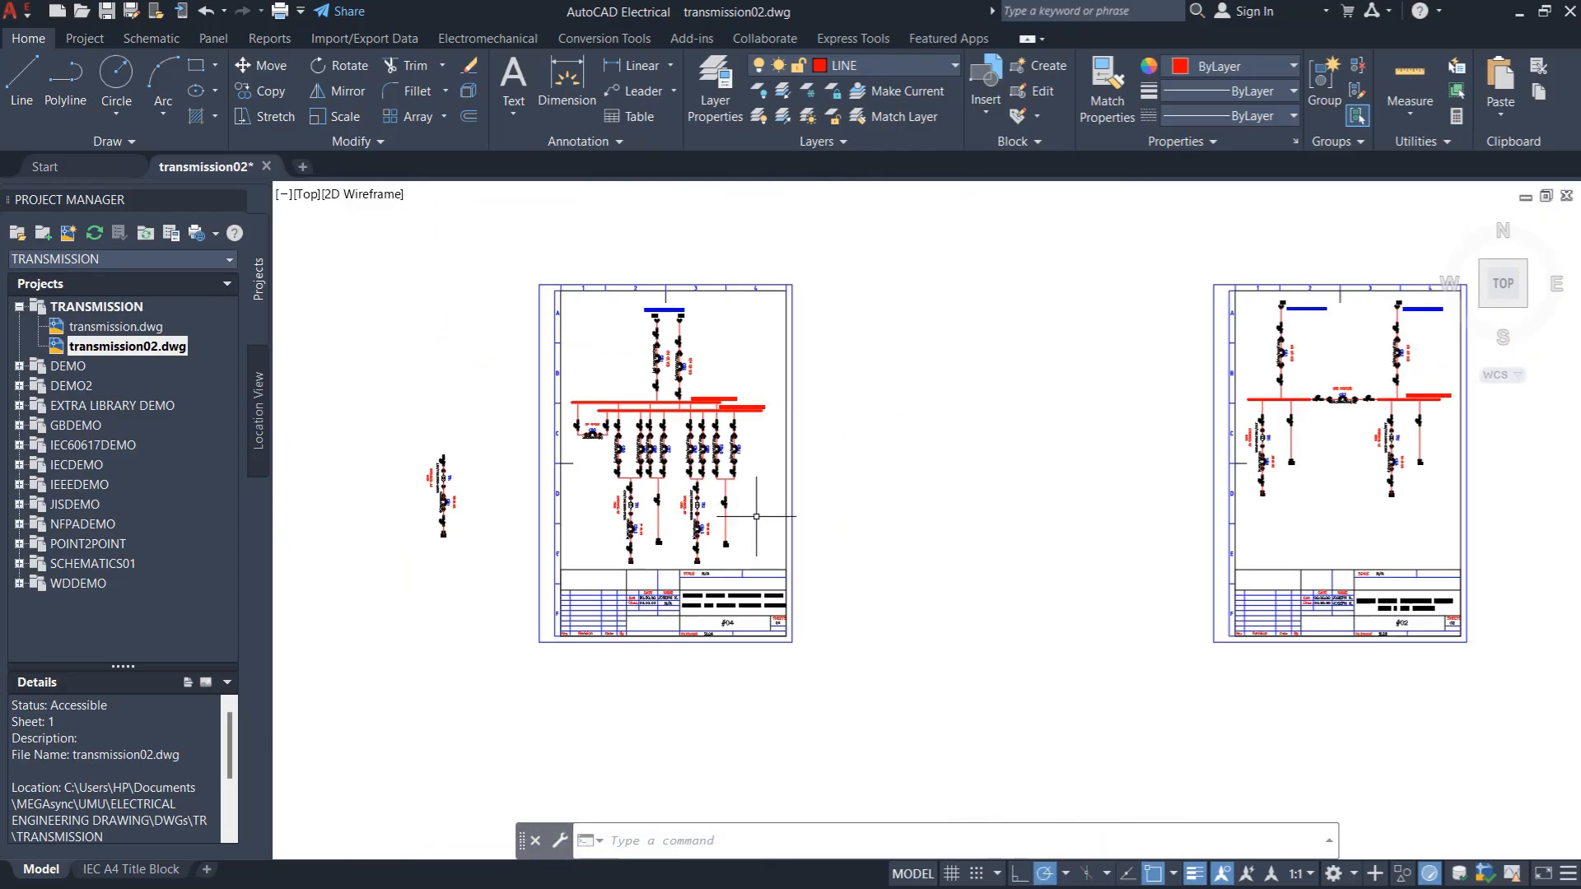
Survey all the sheets in the drawing, from the portrait A4 layouts to the landscape A3 layouts
scroll(619, 465, "down", 5)
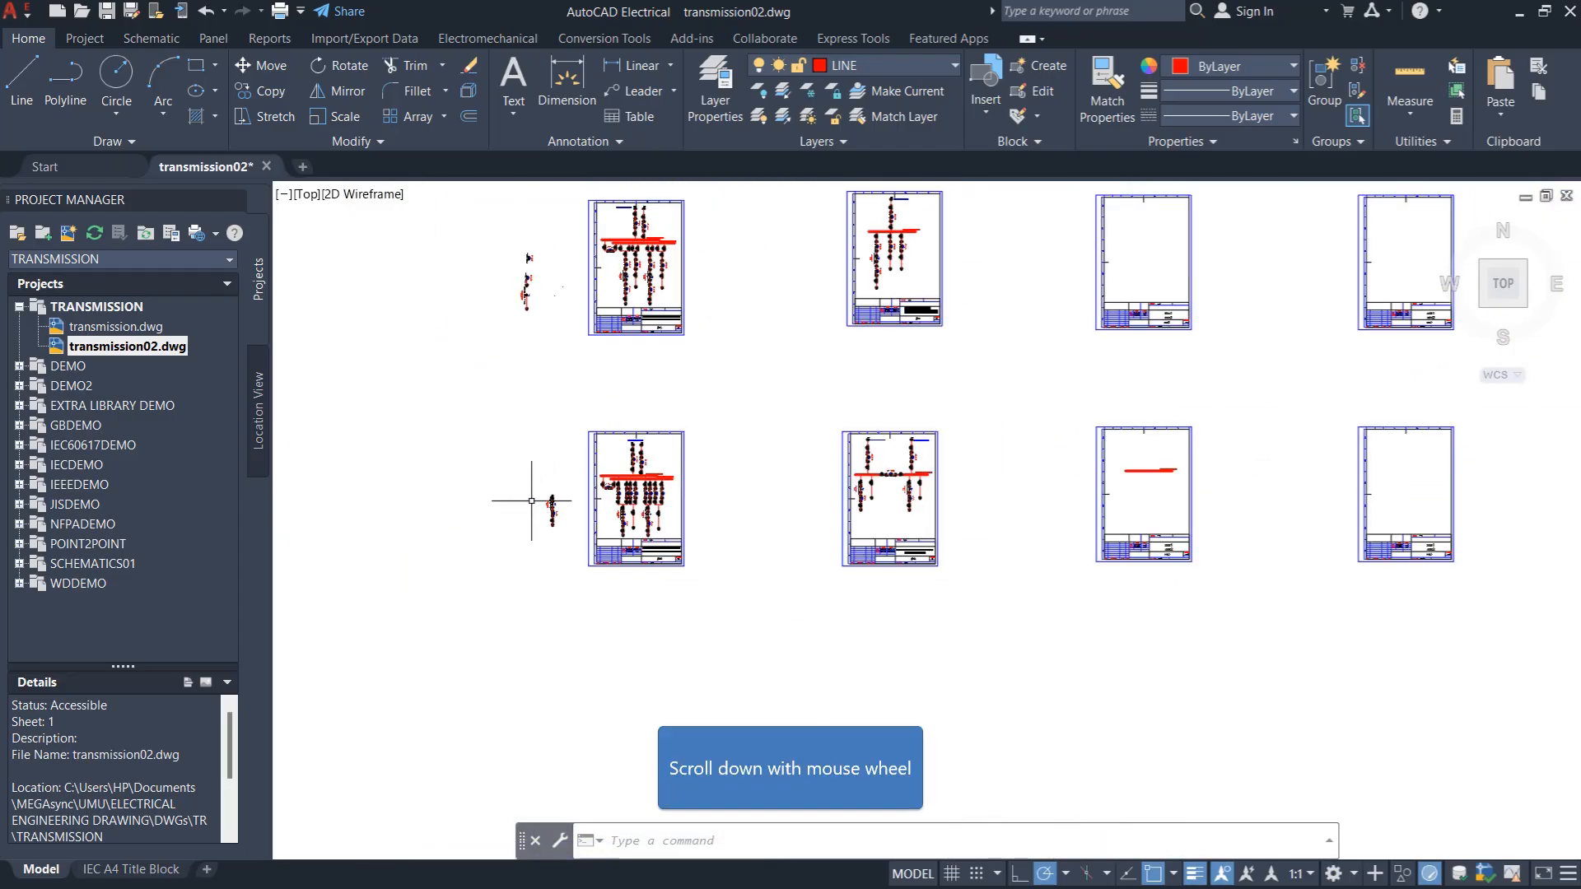
scroll(791, 535, "down", 5)
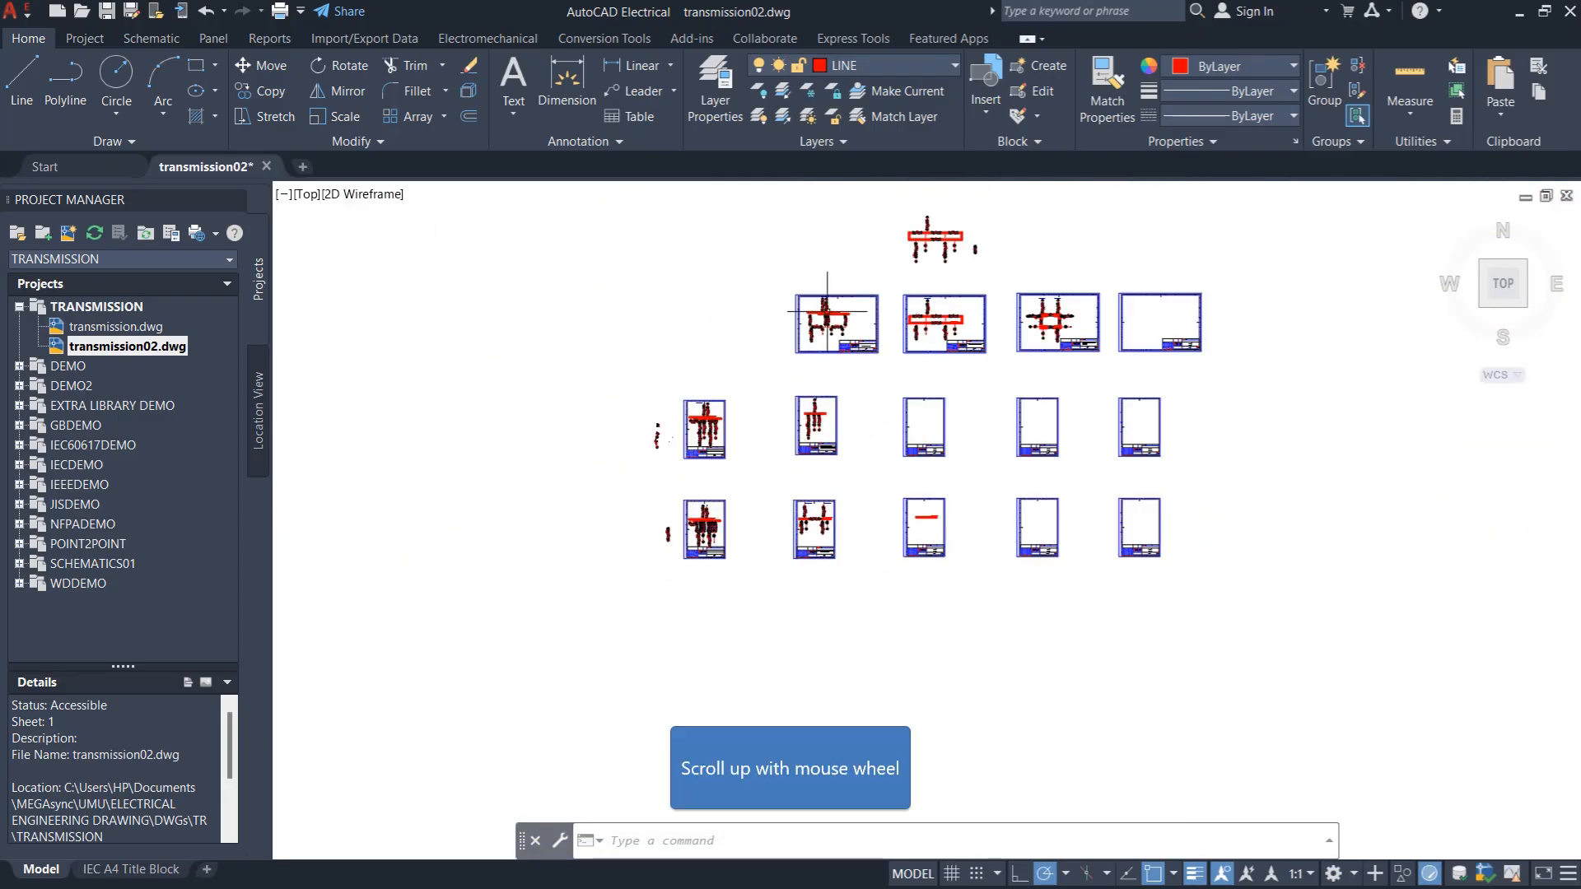
scroll(870, 357, "up", 3)
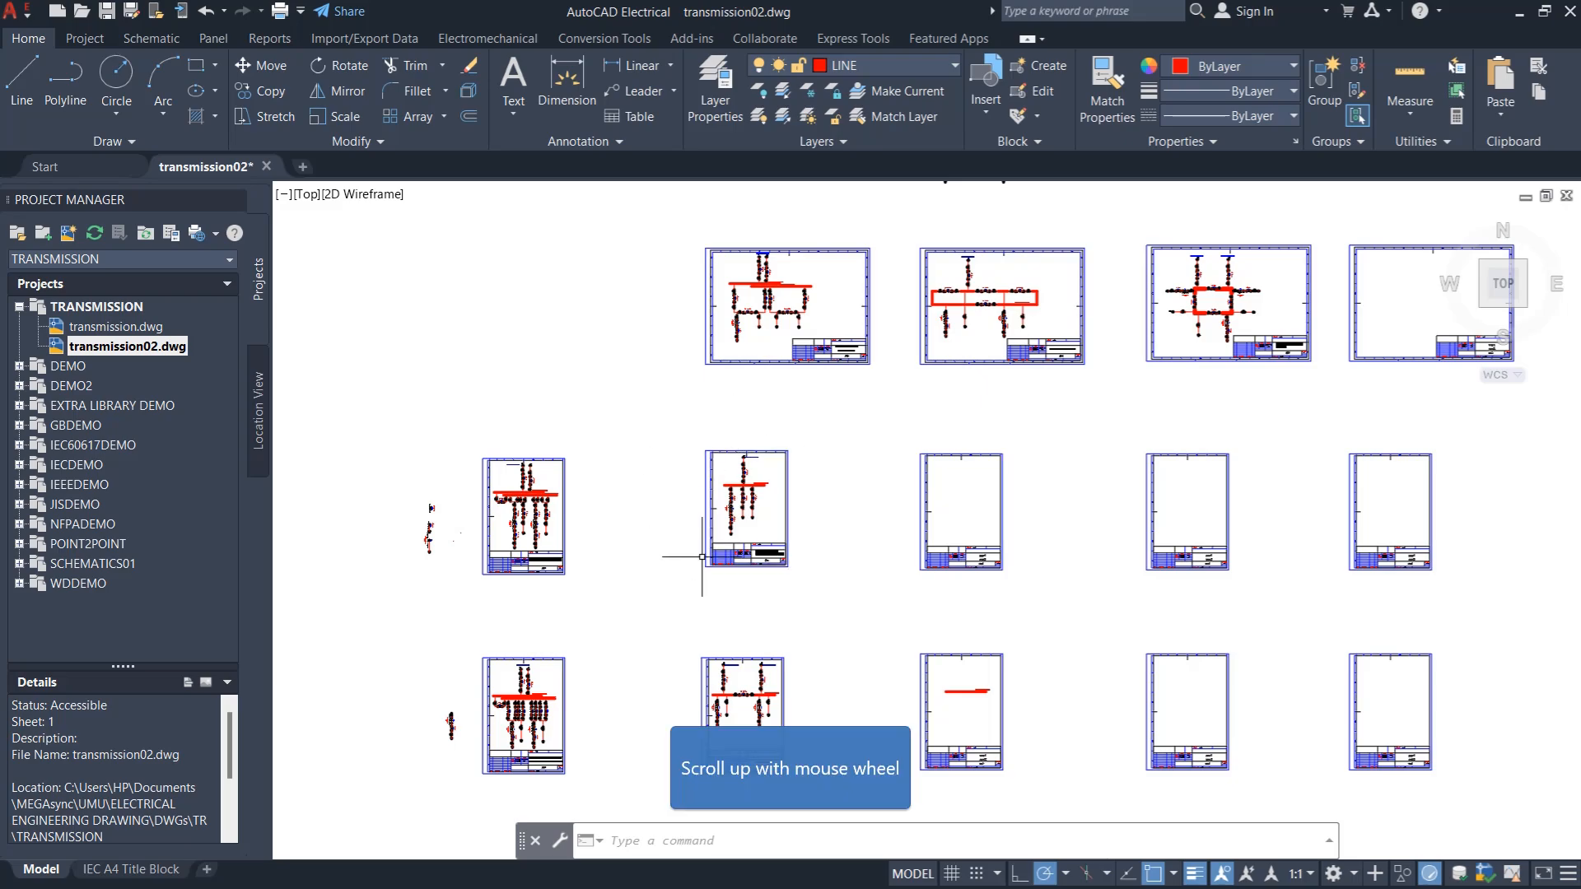
scroll(737, 541, "up", 3)
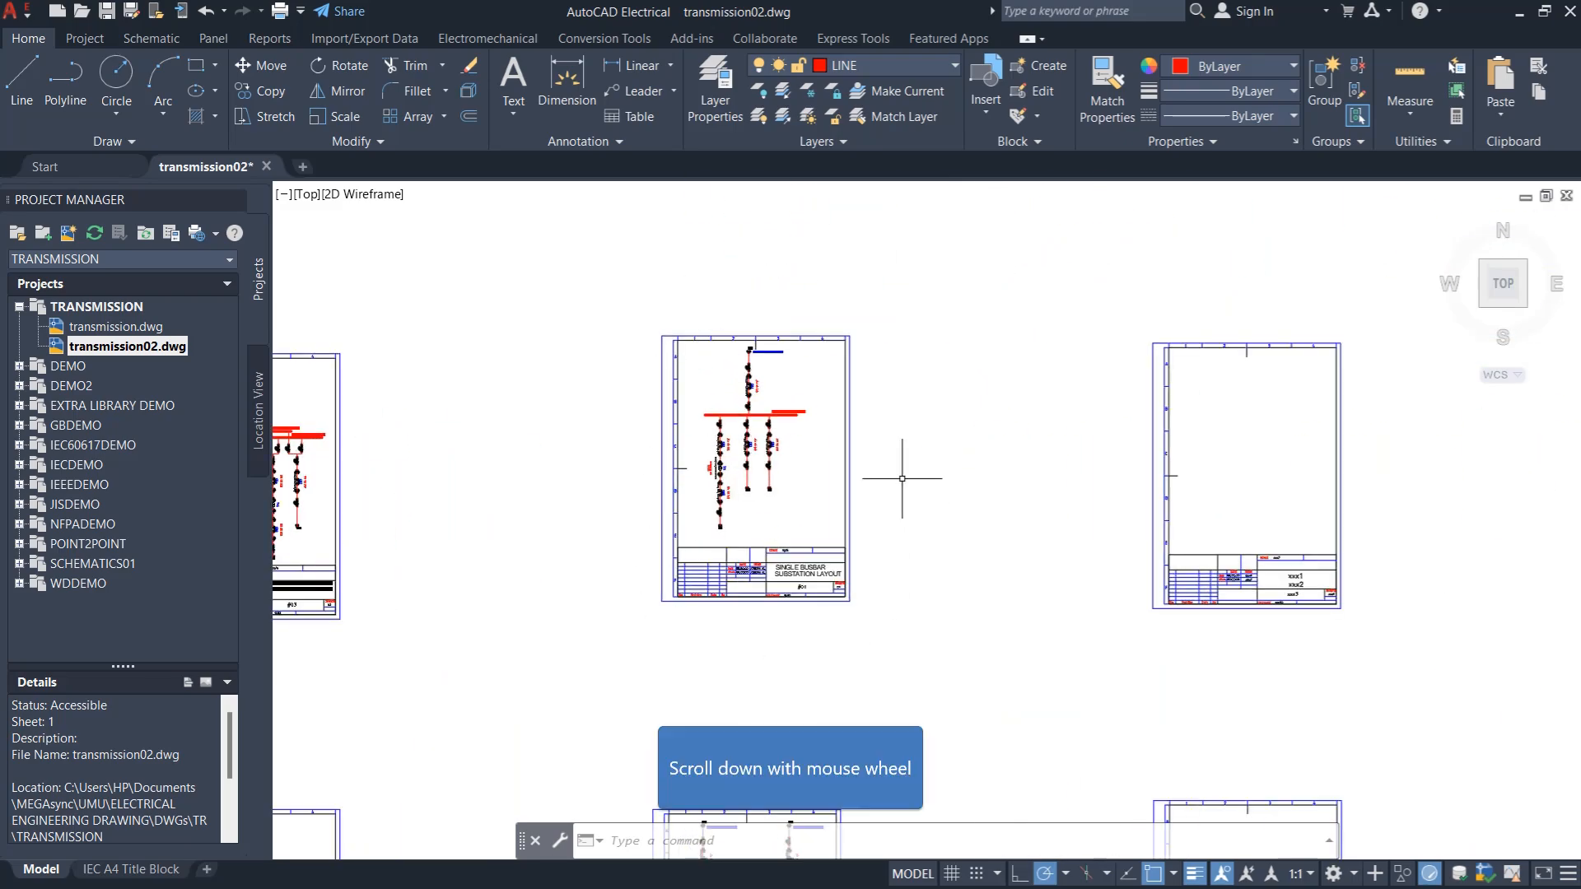
scroll(663, 438, "down", 5)
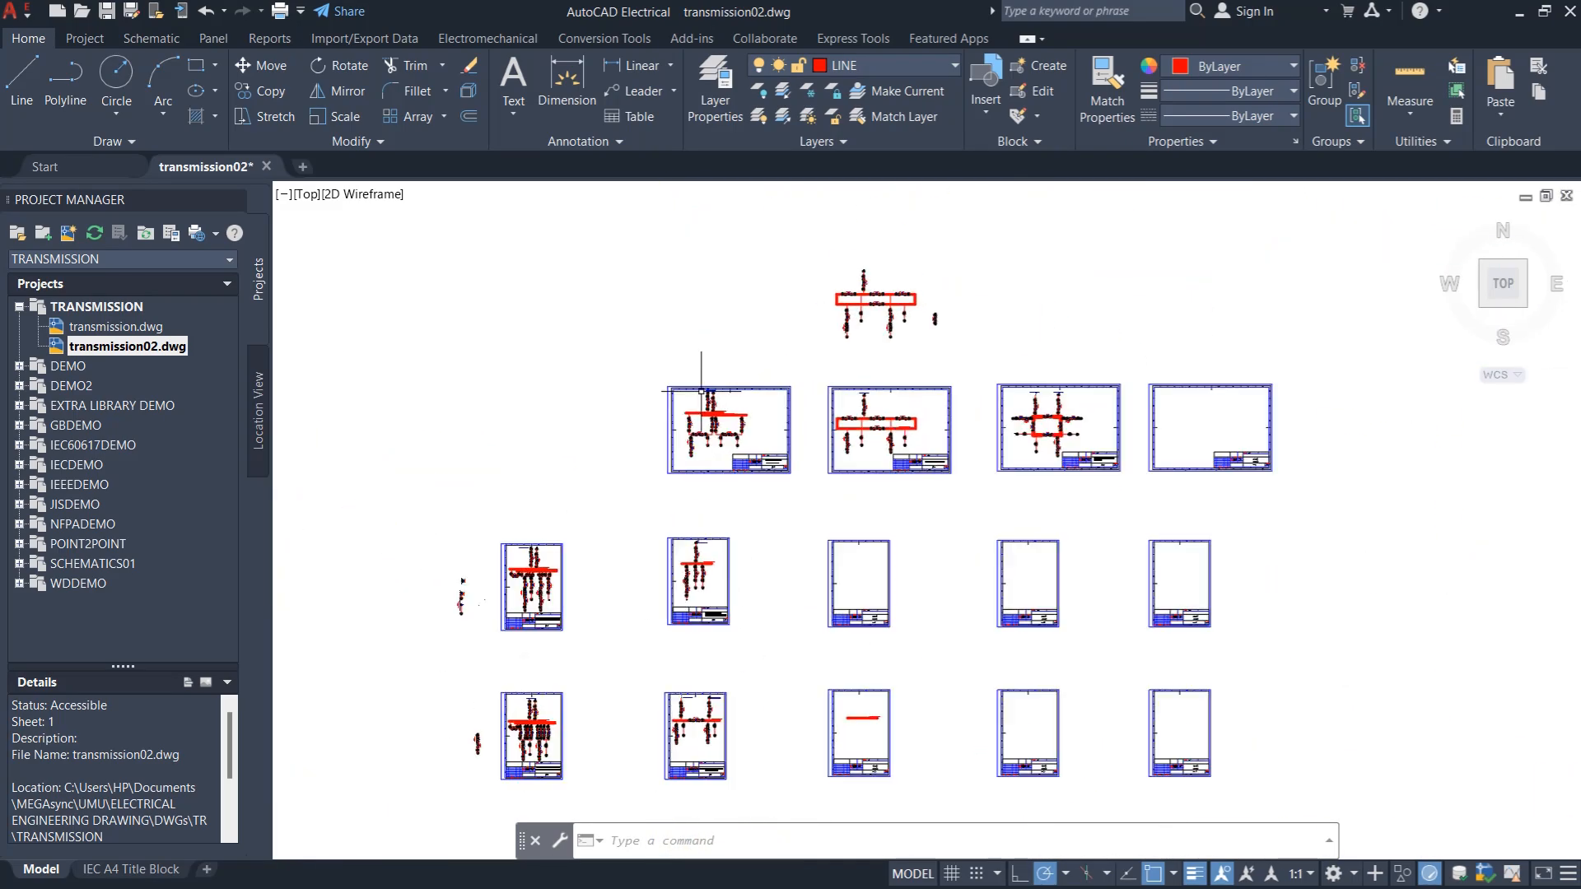
scroll(707, 395, "up", 5)
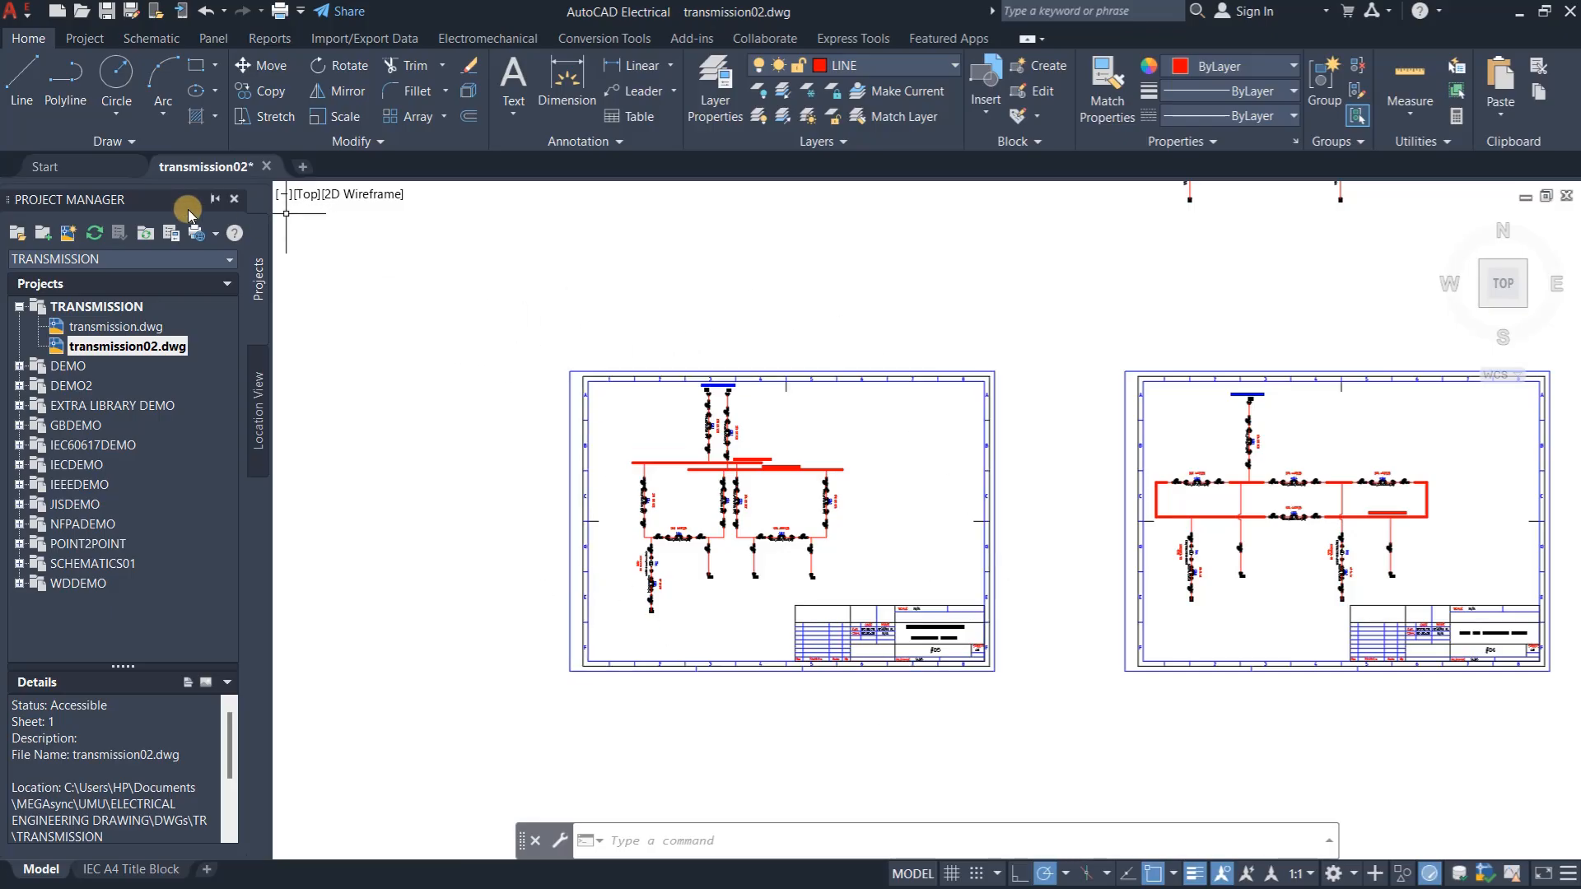
Start a new drawing from a template and browse the template files as far as the ACE_IEC group
left_click(77, 165)
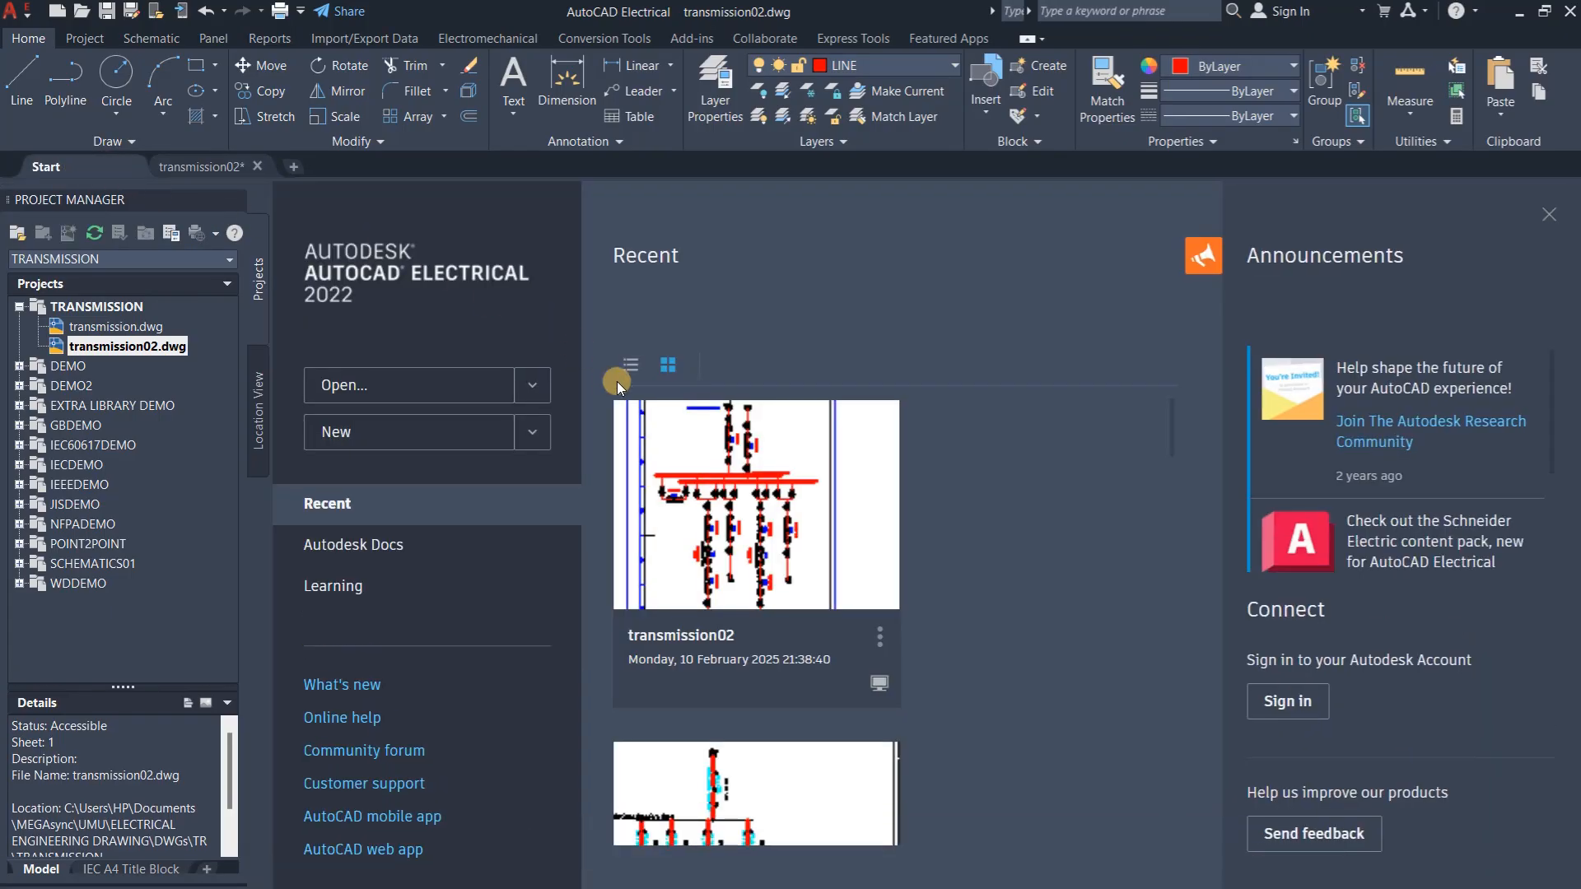
left_click(536, 434)
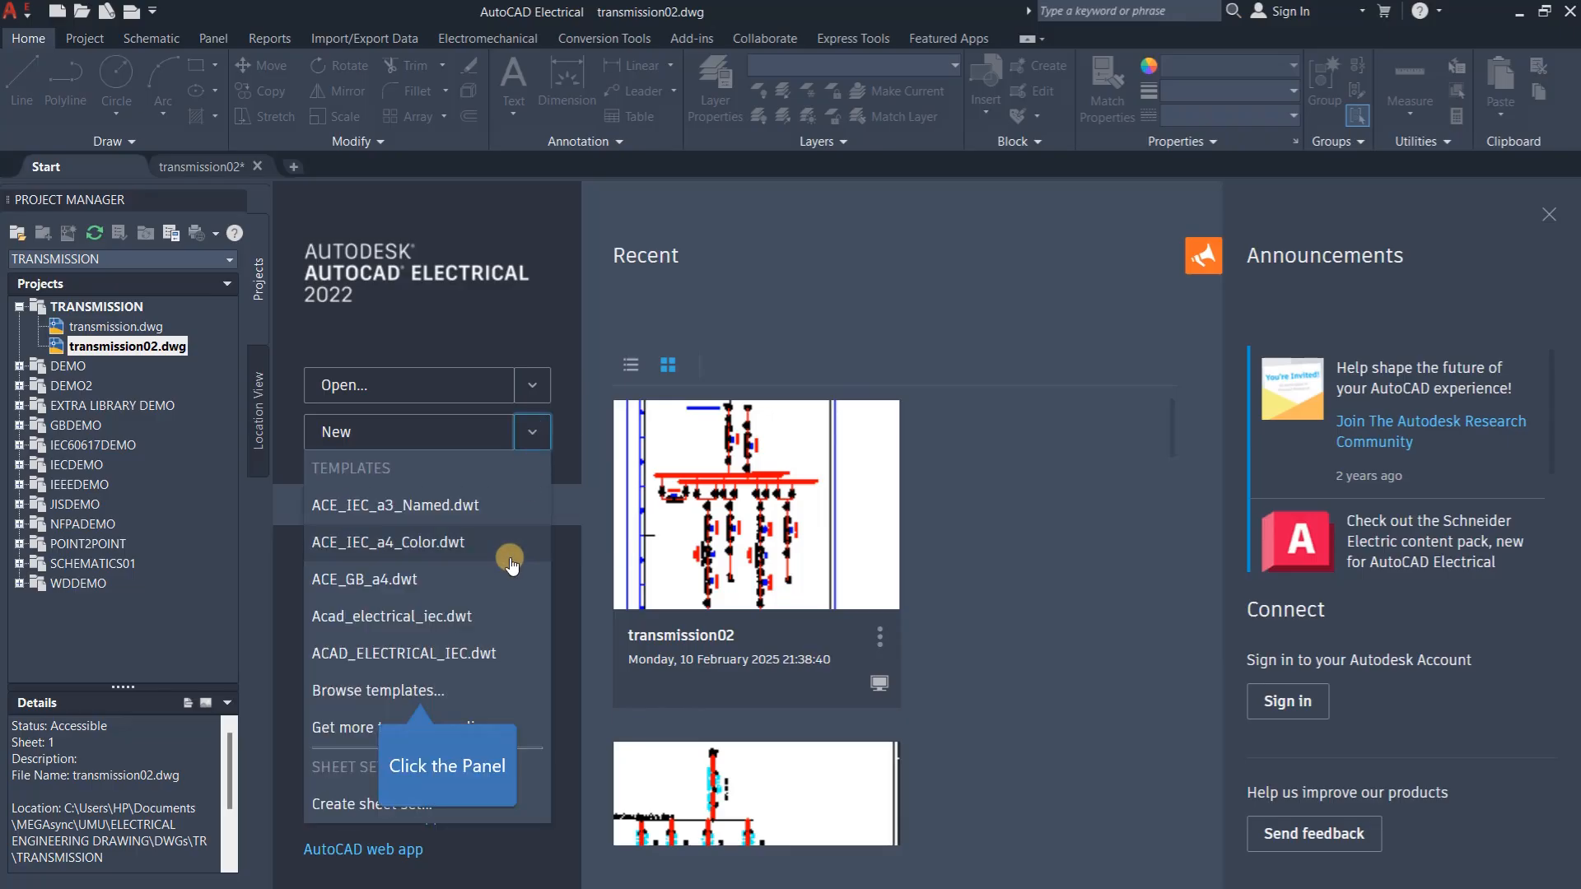
left_click(422, 691)
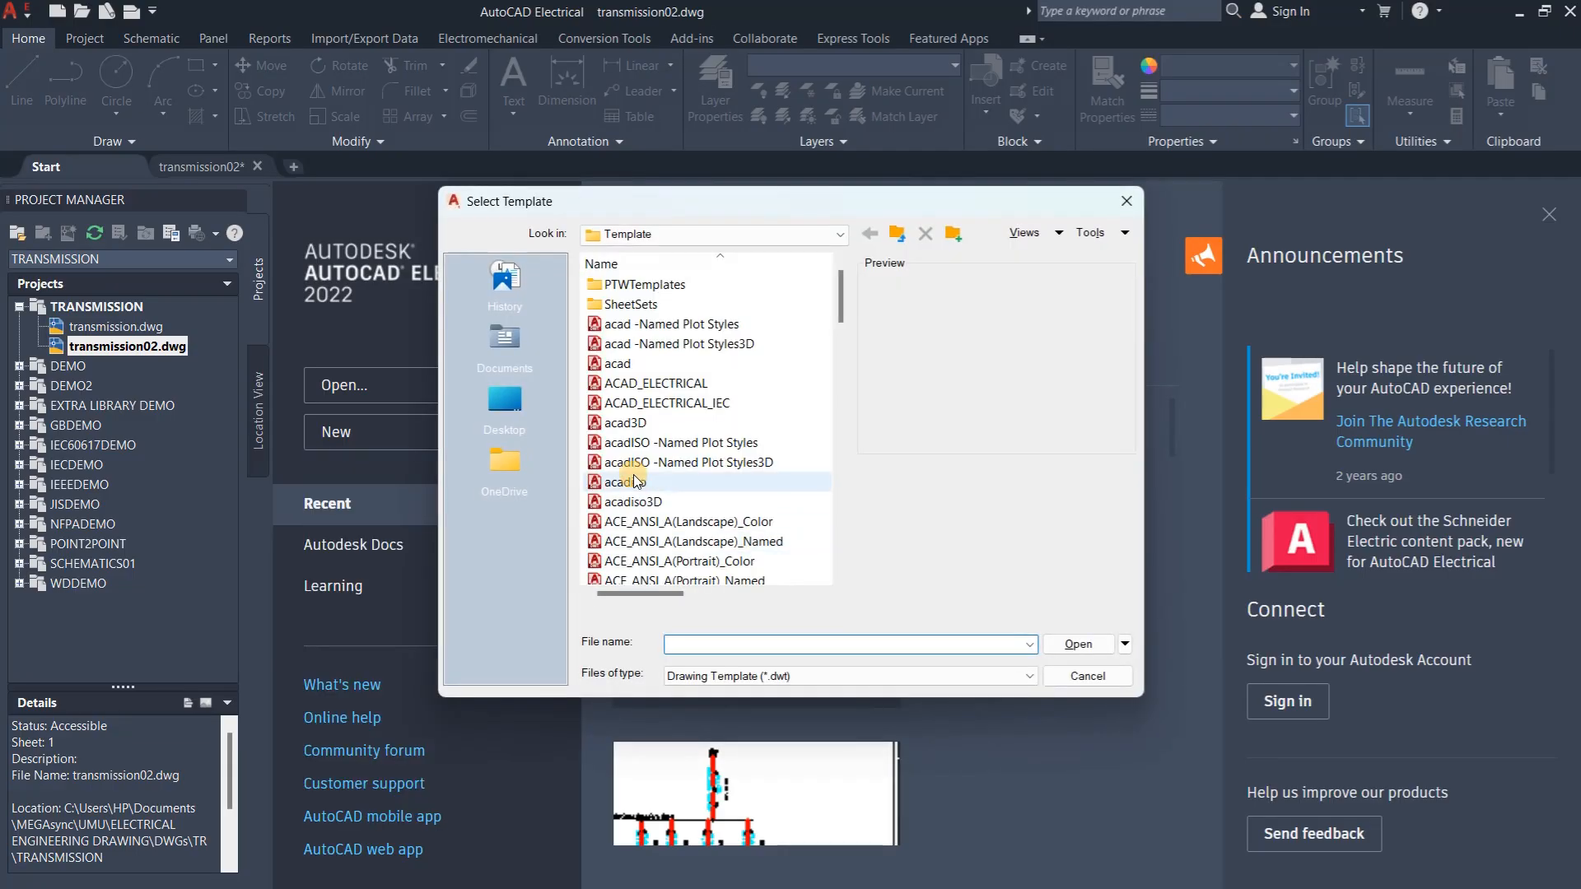
left_click(688, 403)
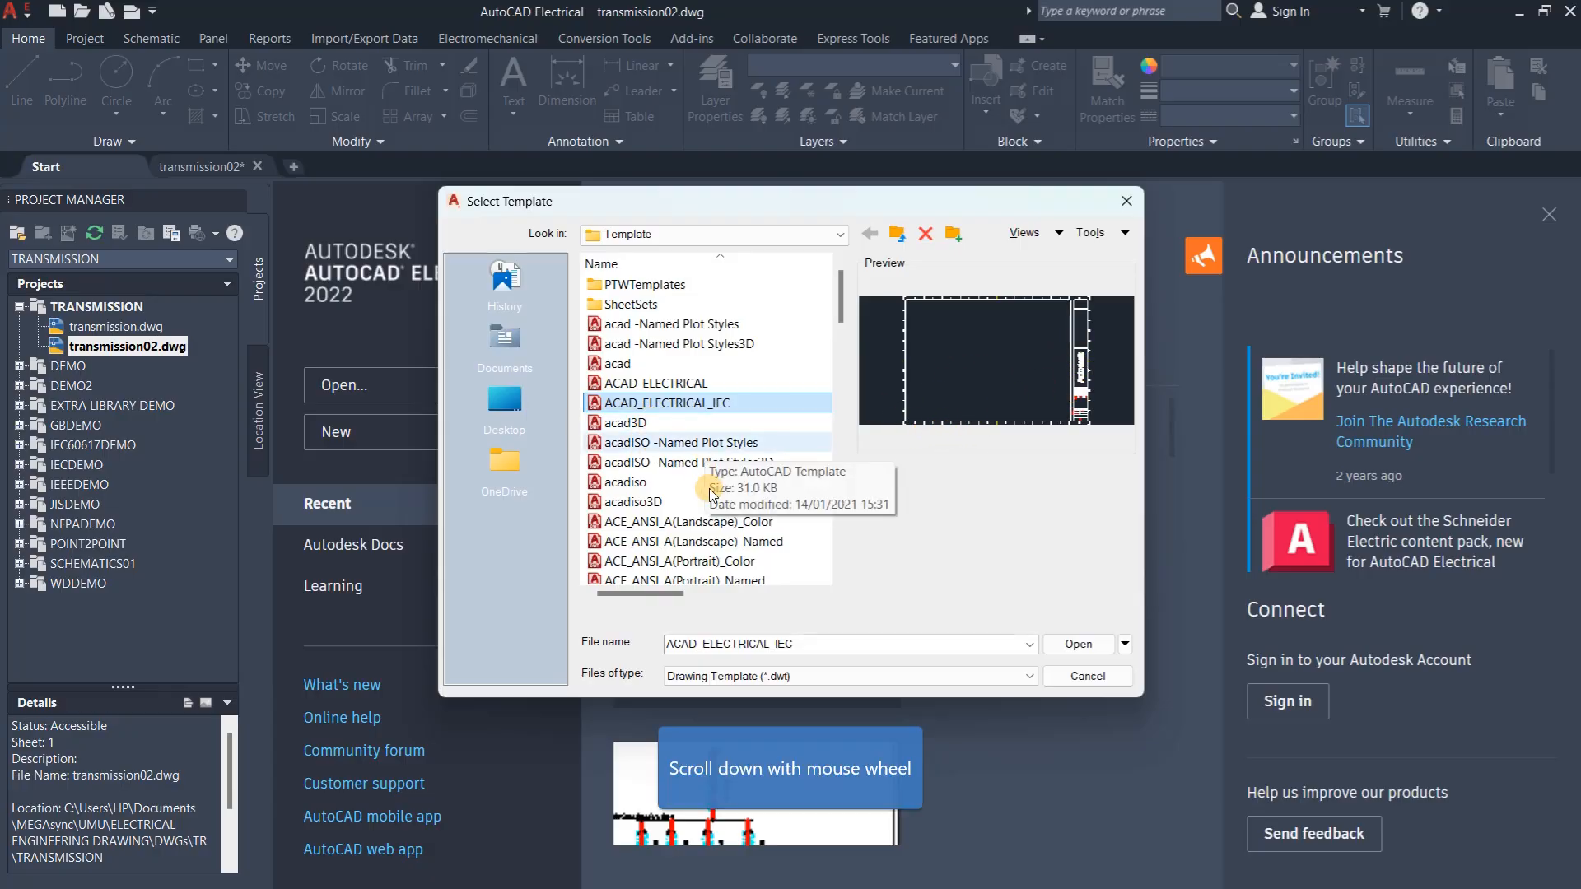
scroll(681, 546, "down", 4)
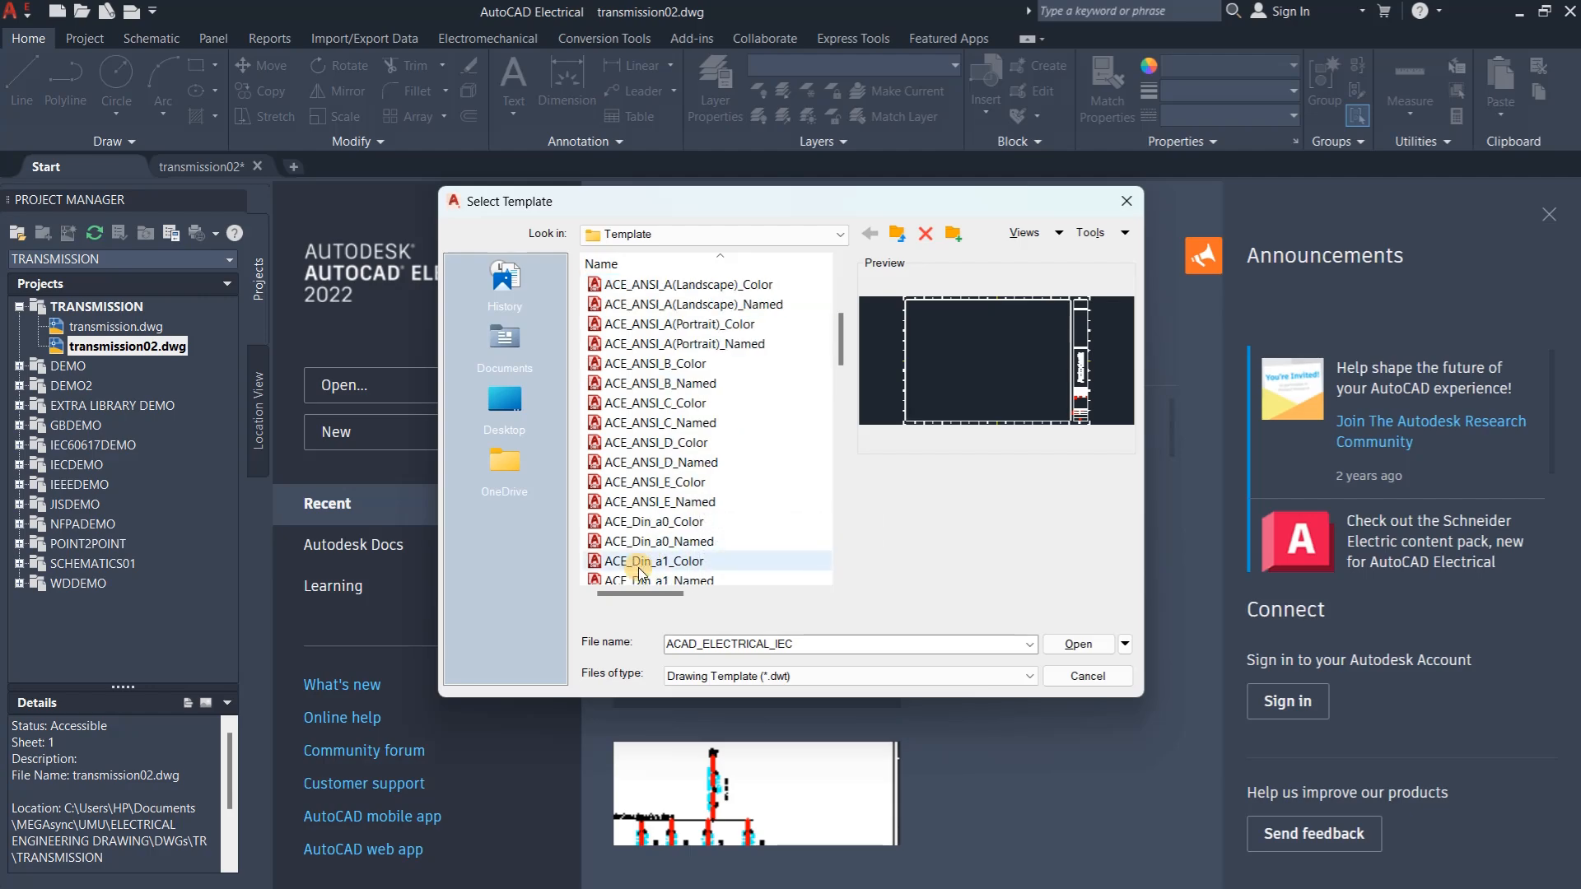
scroll(713, 502, "down", 4)
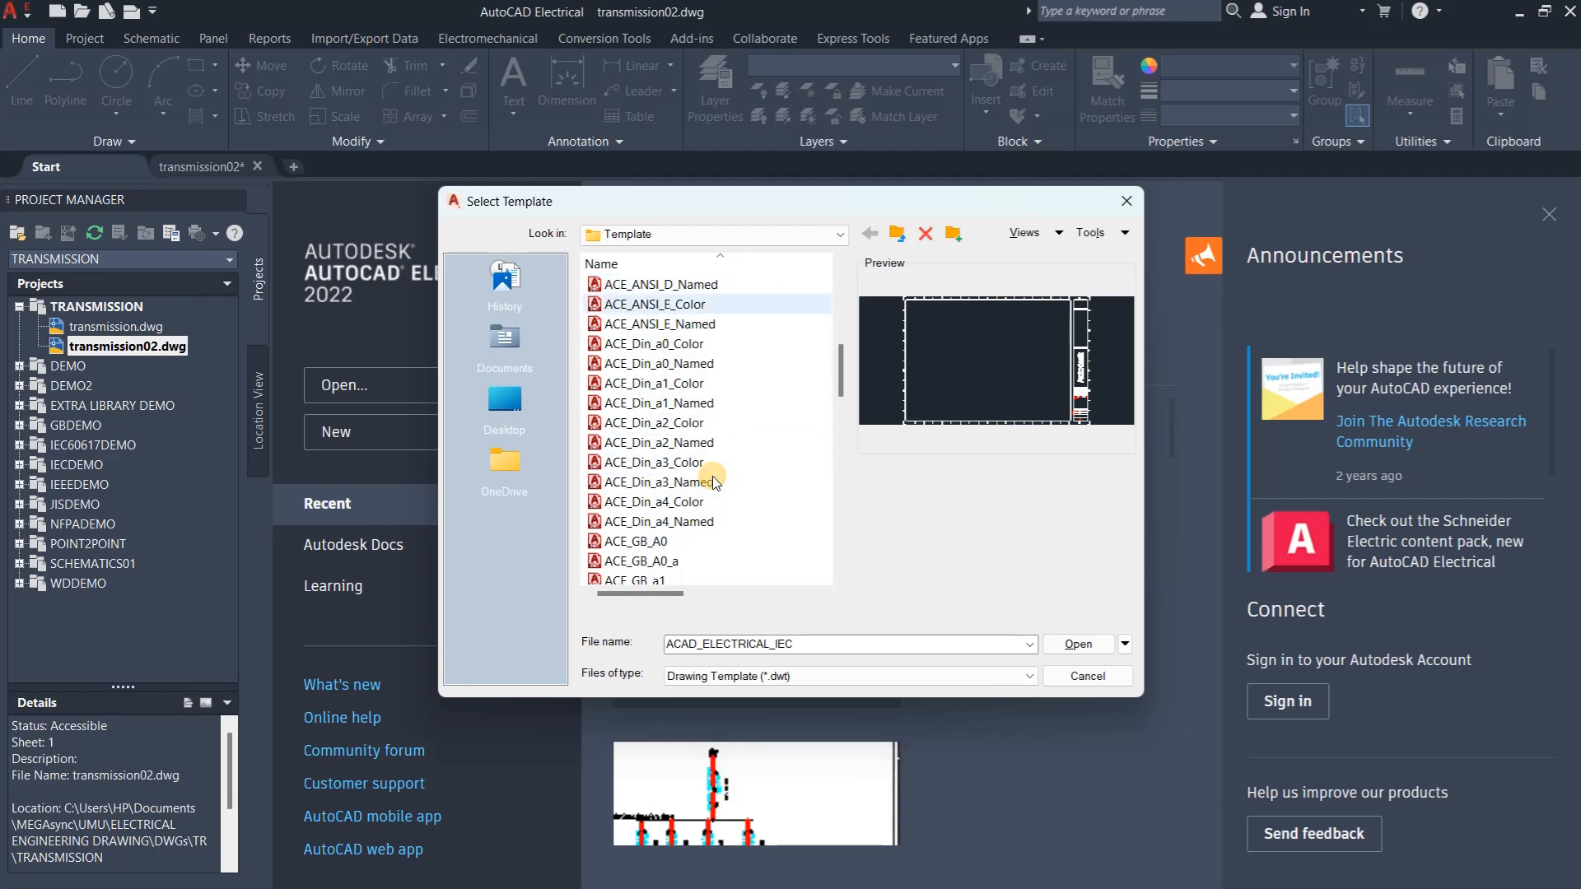
scroll(714, 494, "down", 6)
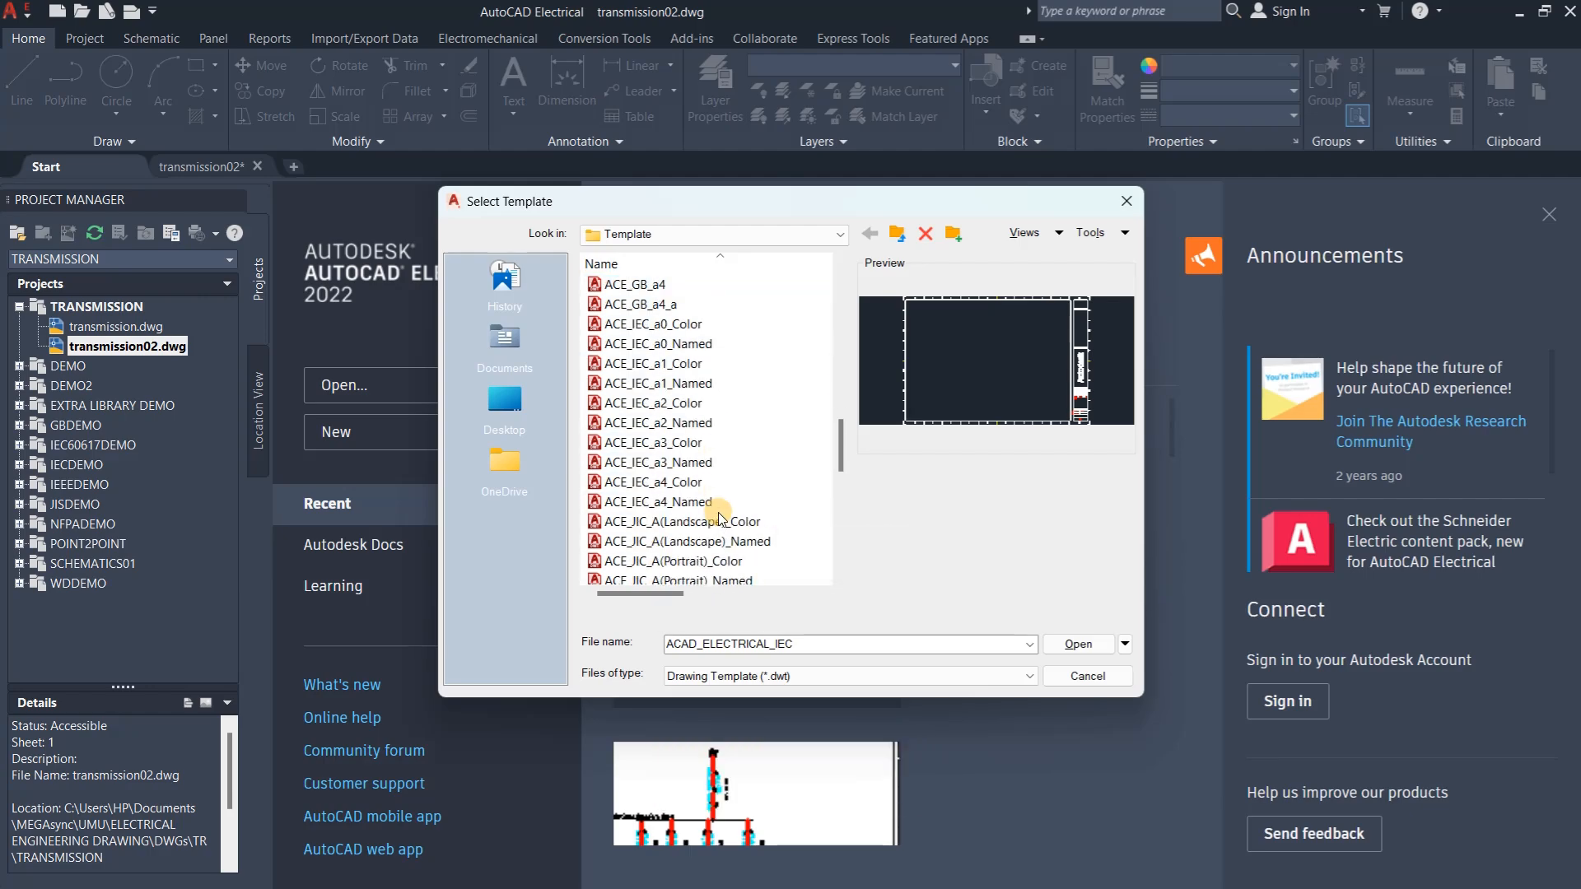
Compare the previews of the ACE_IEC a1, a3 and a4 templates, and create the new drawing from ACE_IEC_a3_Named
left_click(696, 363)
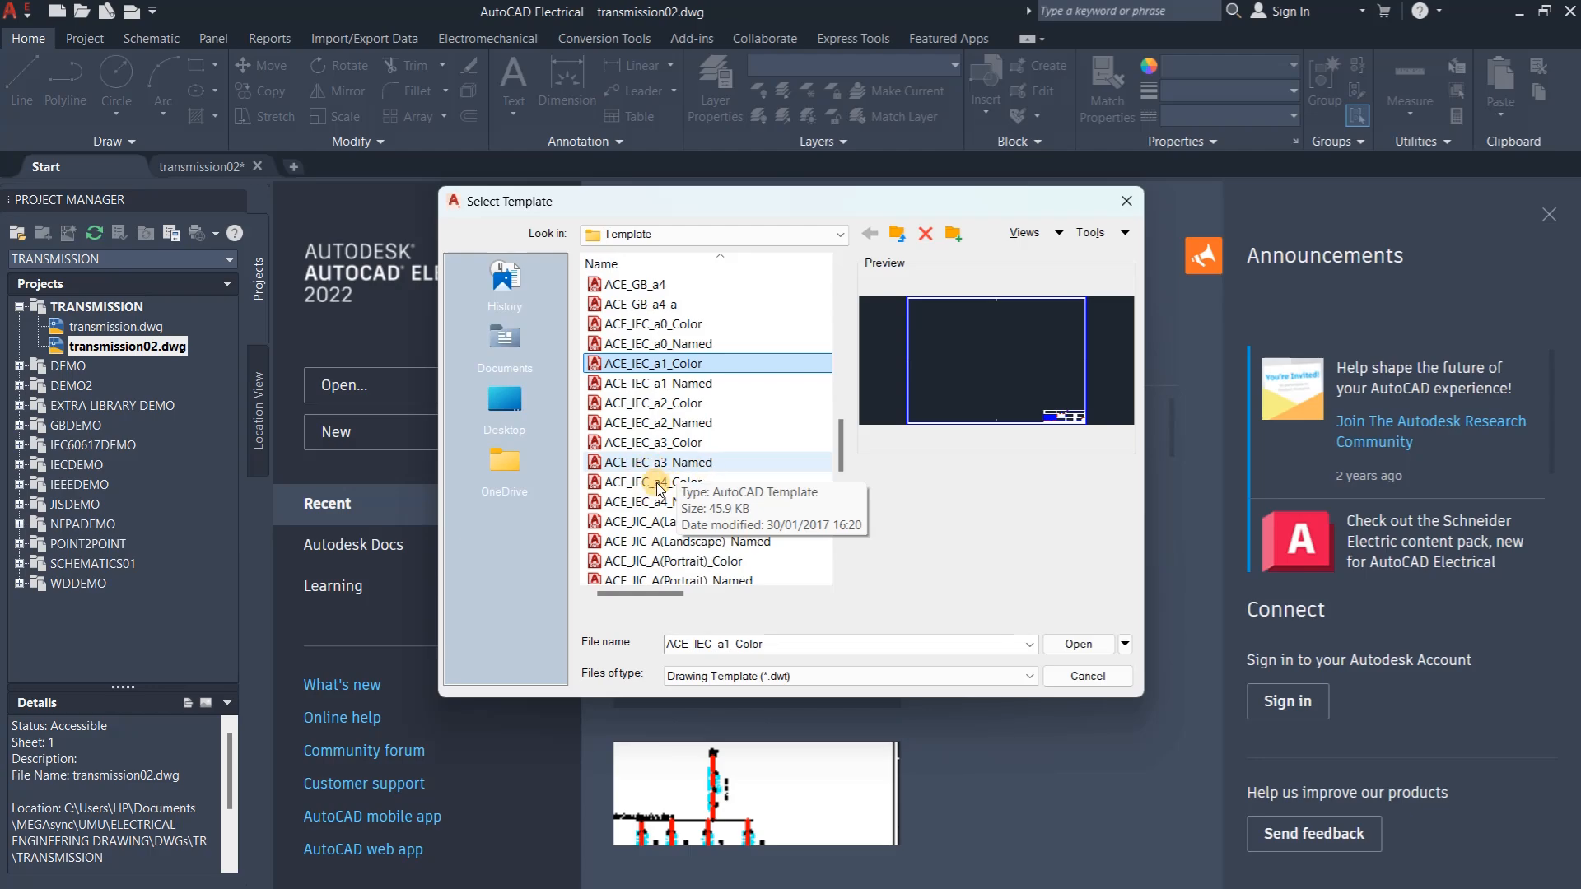
left_click(710, 463)
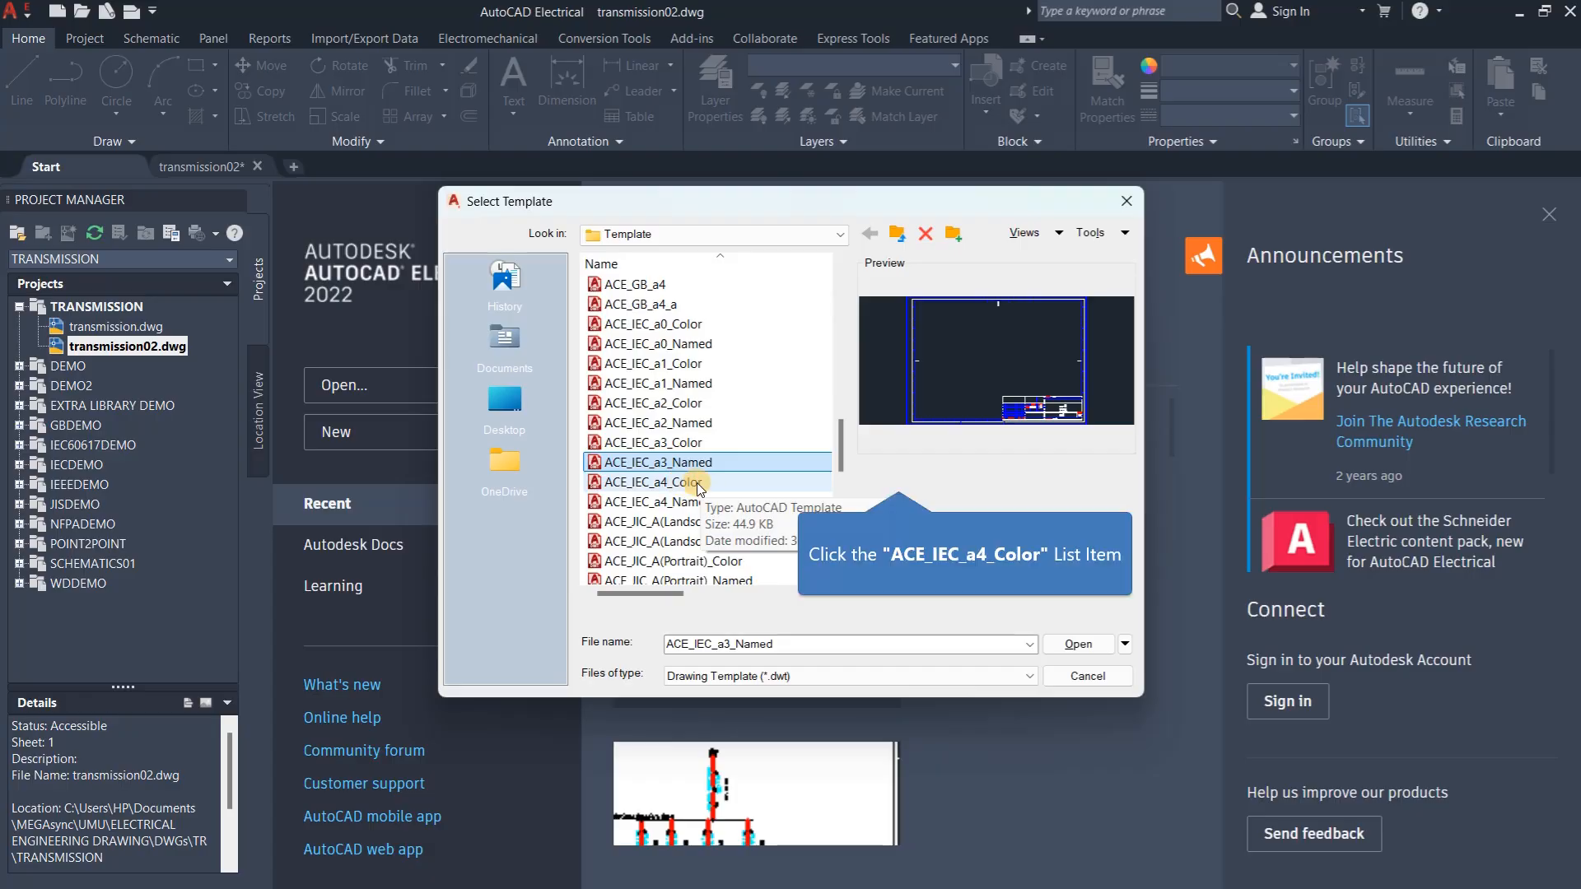
left_click(699, 483)
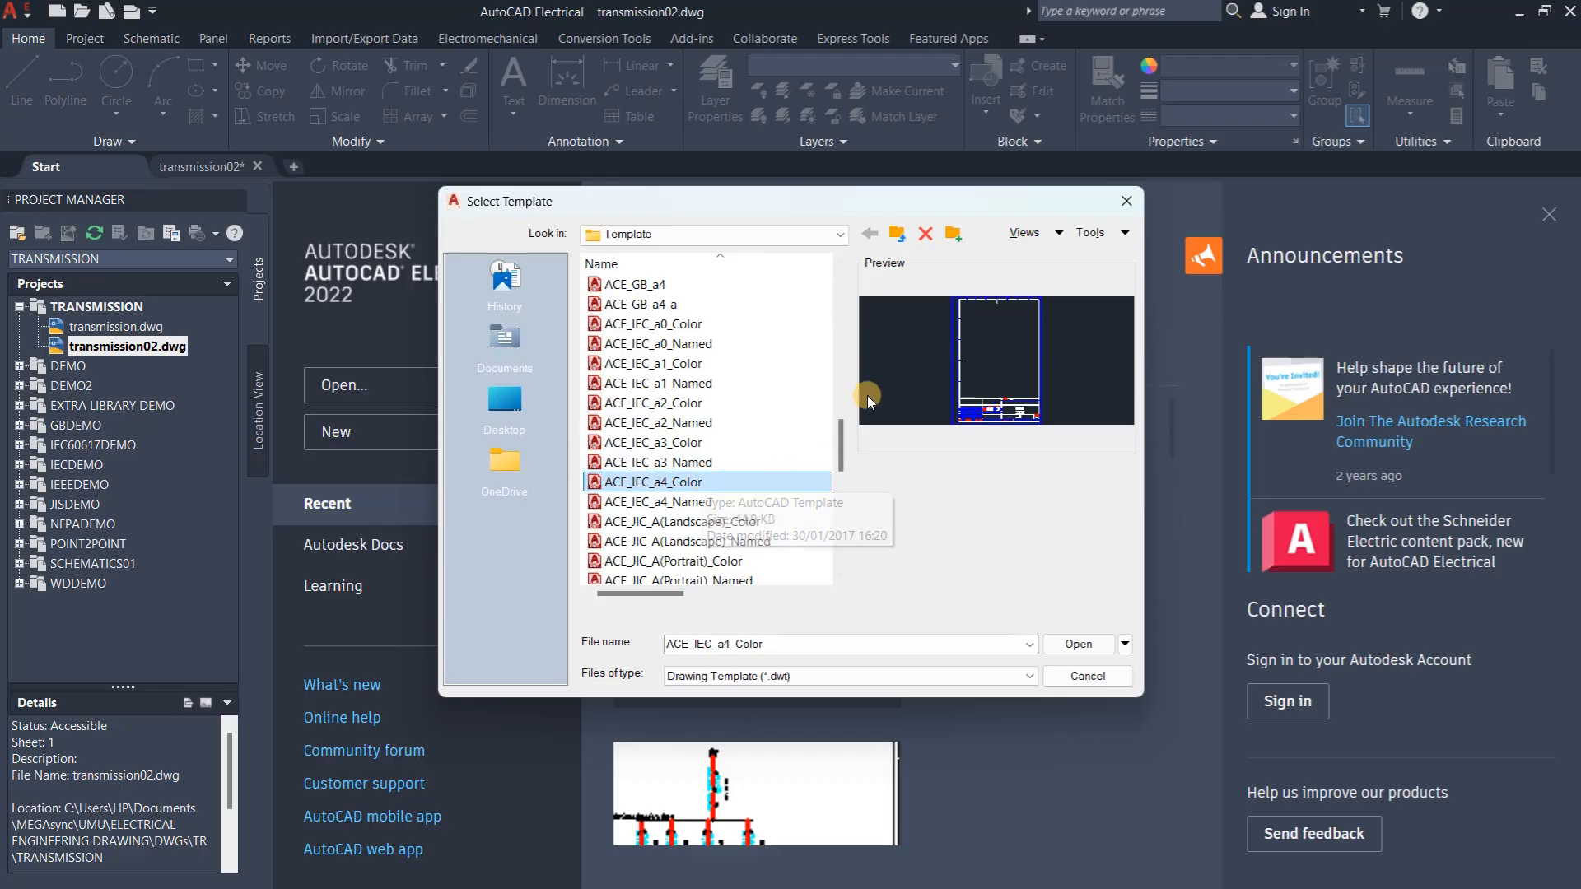
left_click(701, 504)
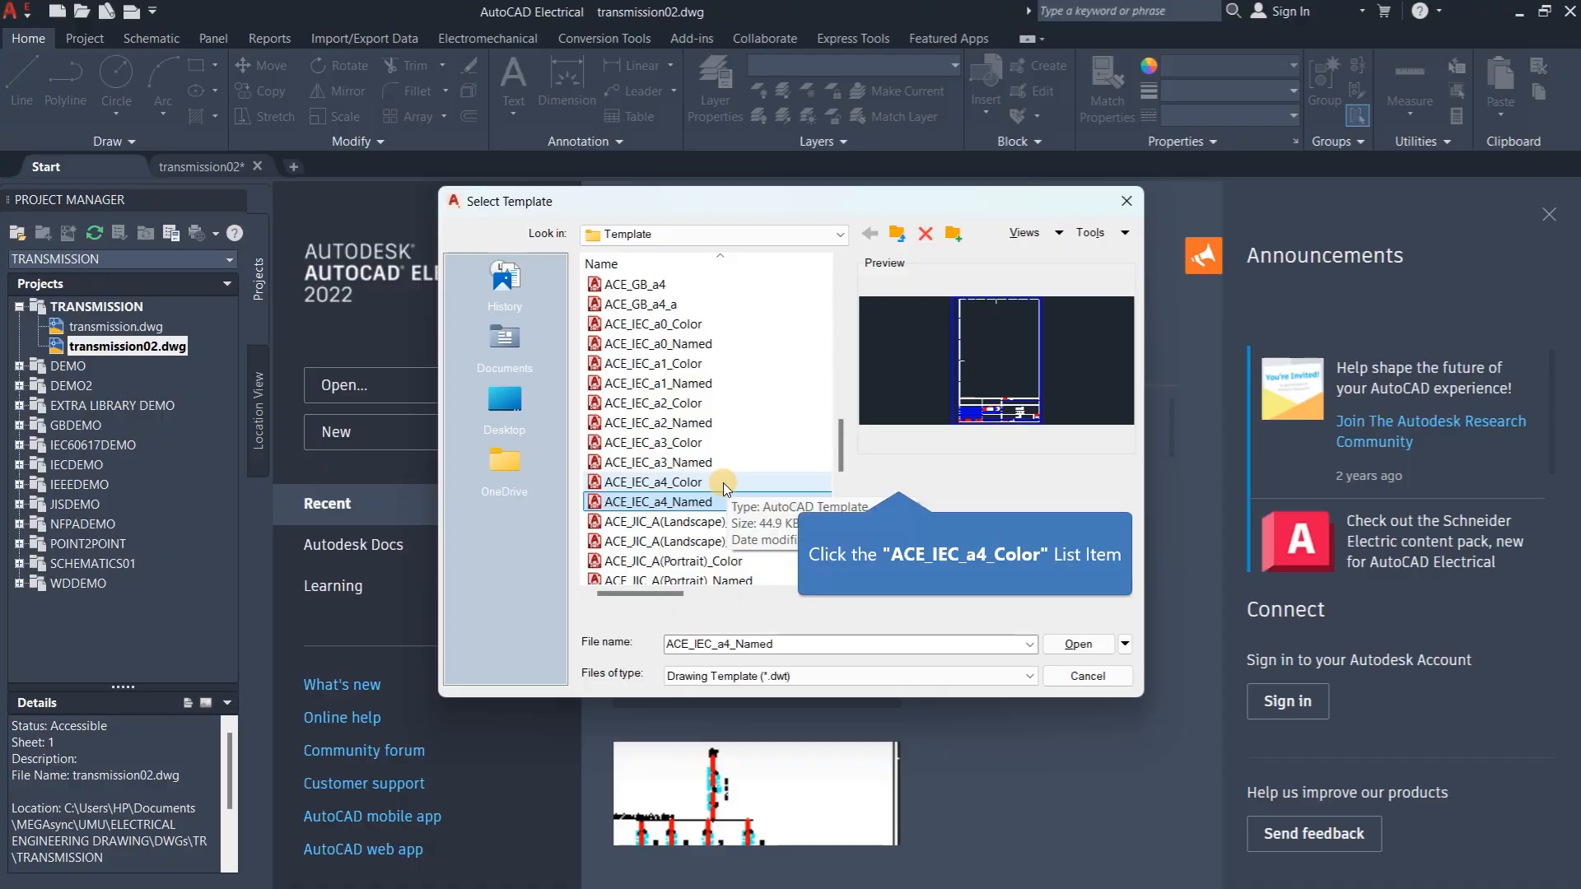
left_click(746, 482)
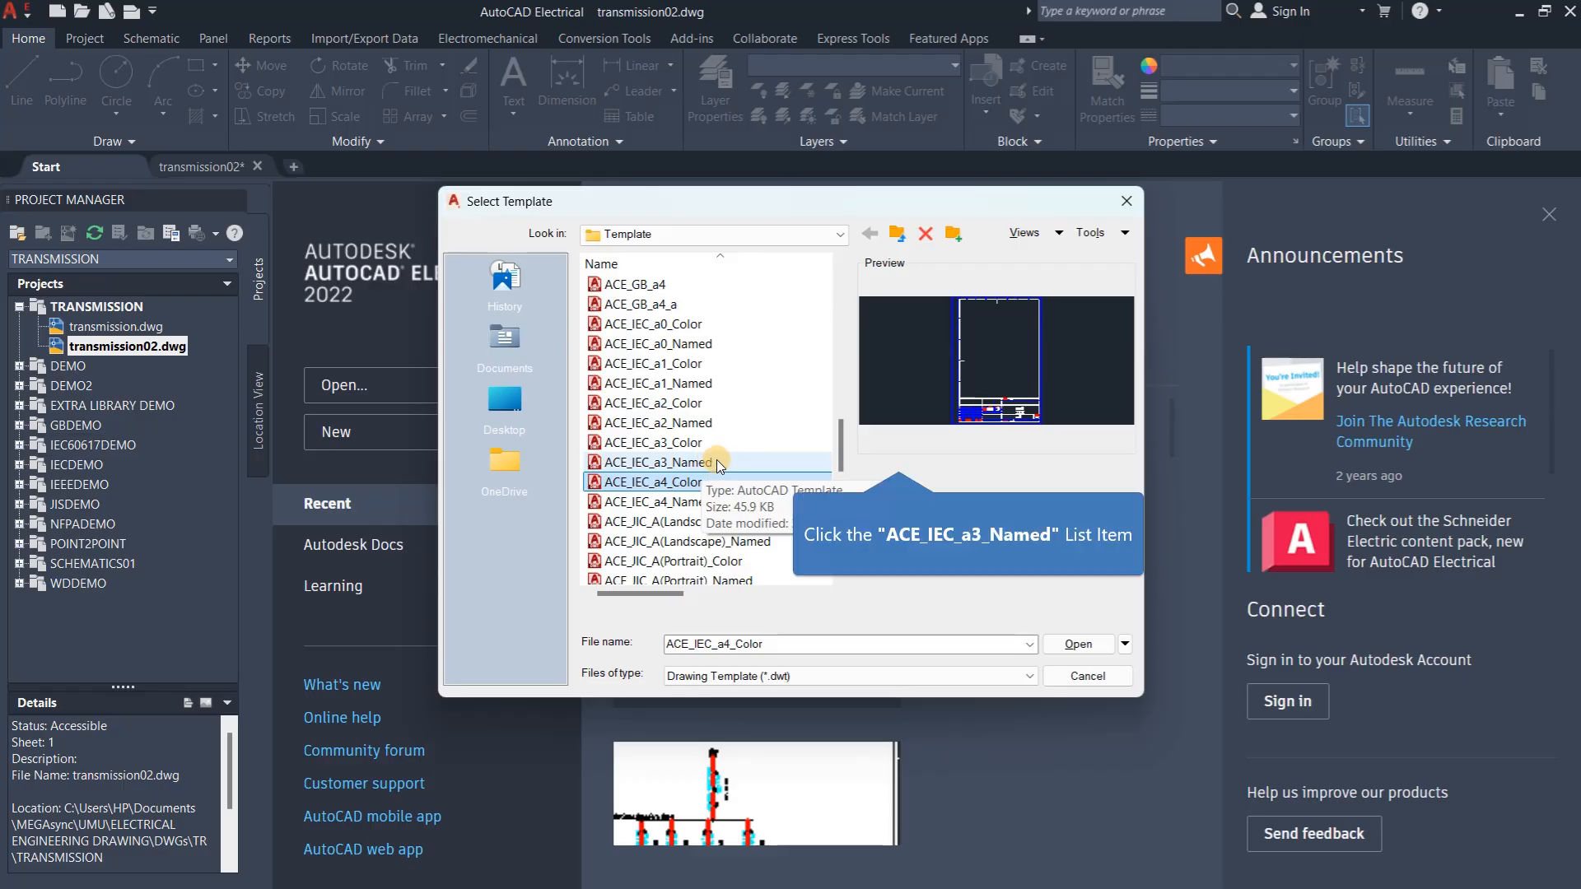
left_click(720, 463)
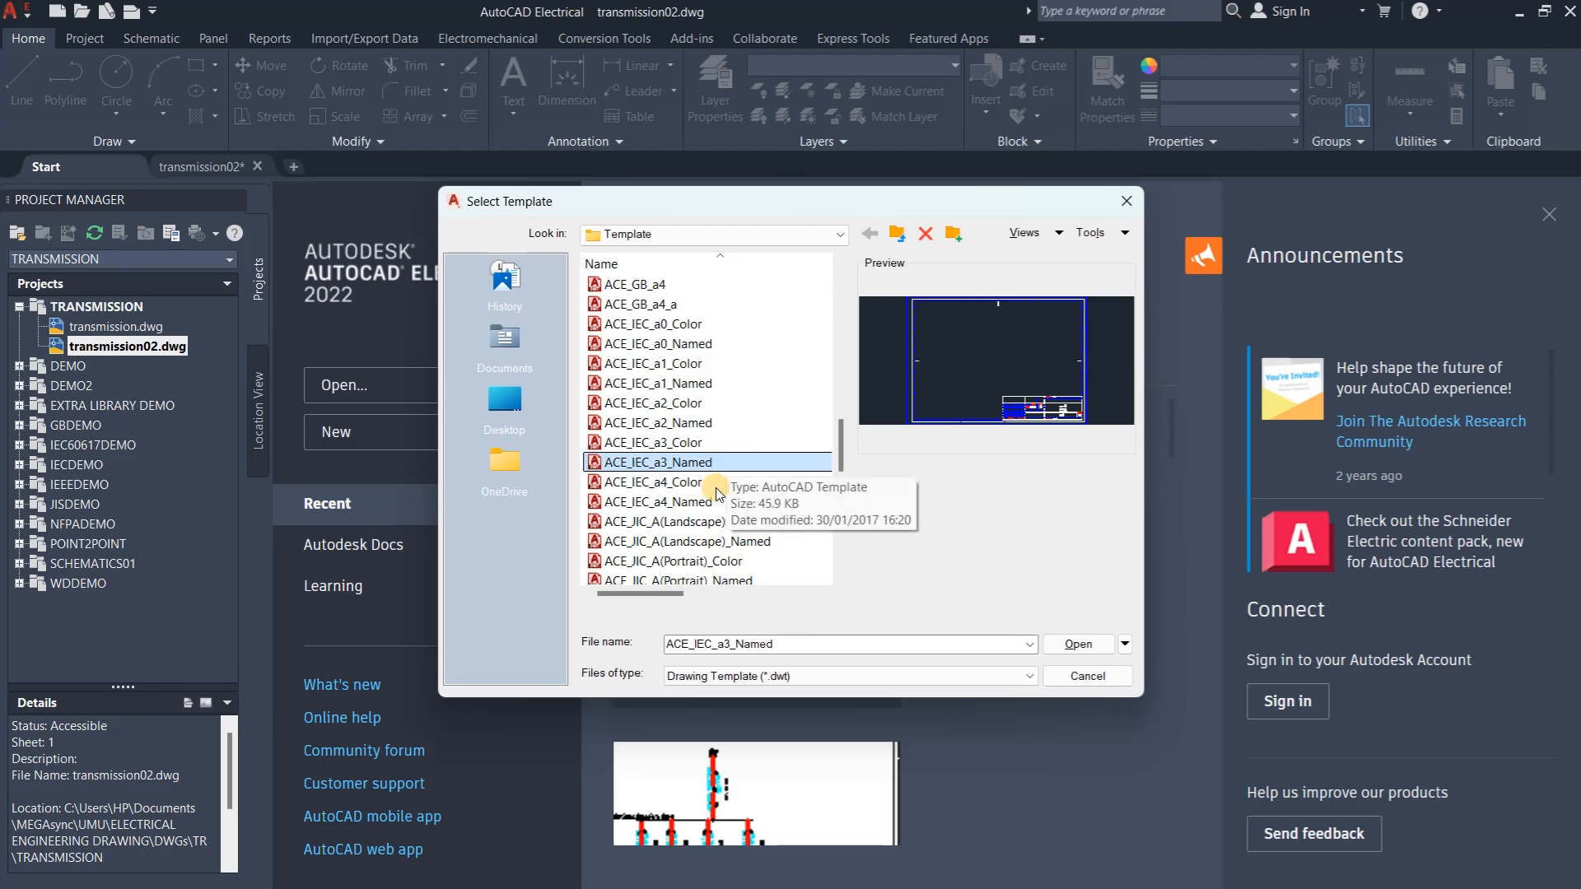
left_click(688, 484)
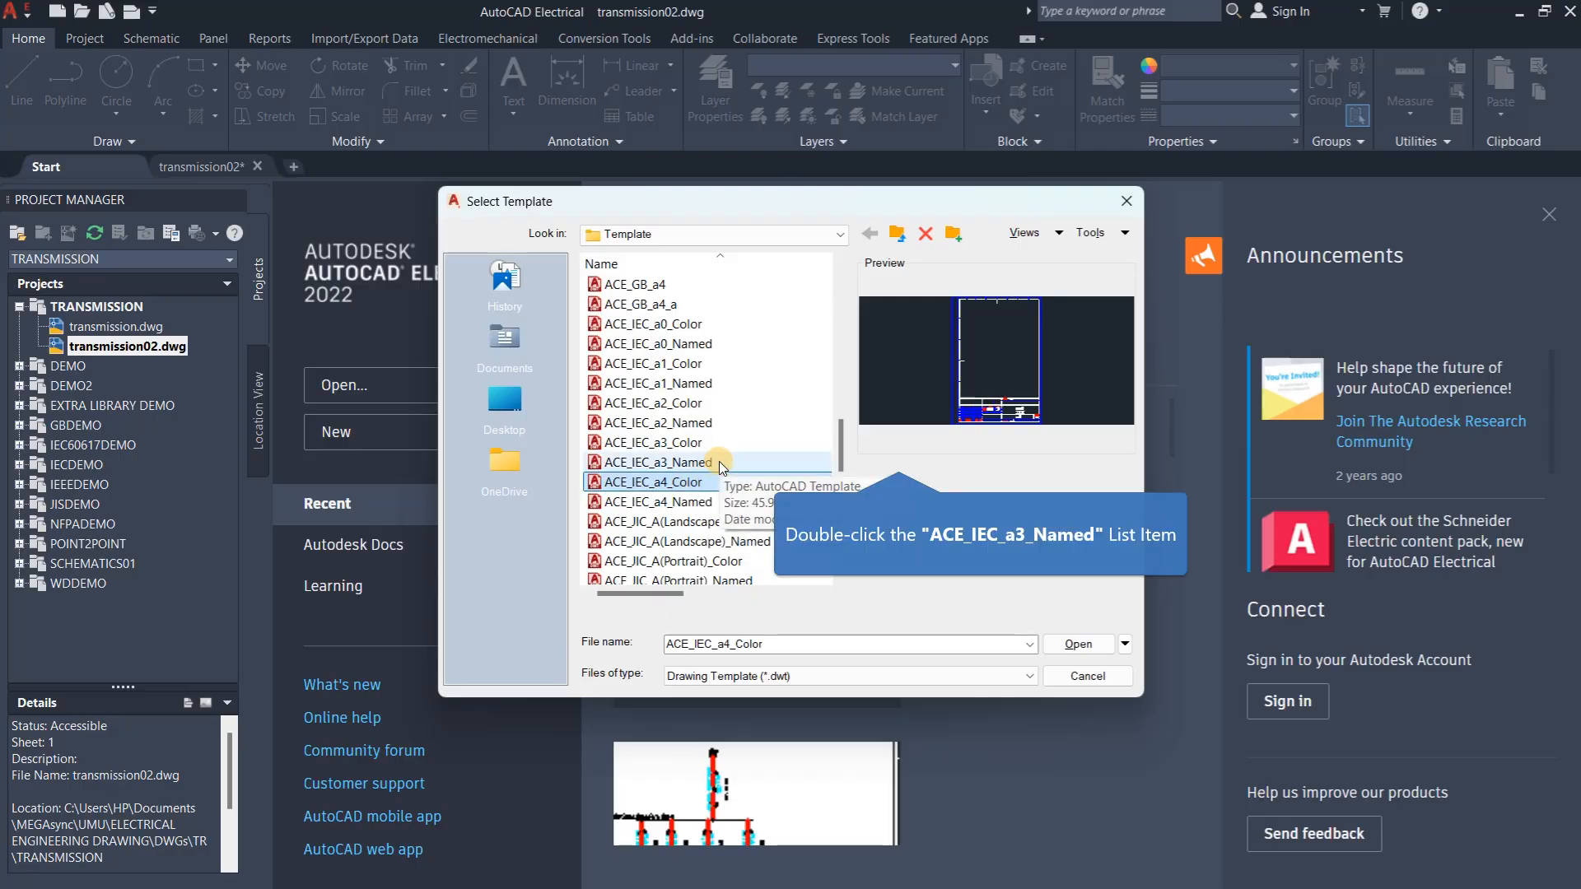
double_click(708, 462)
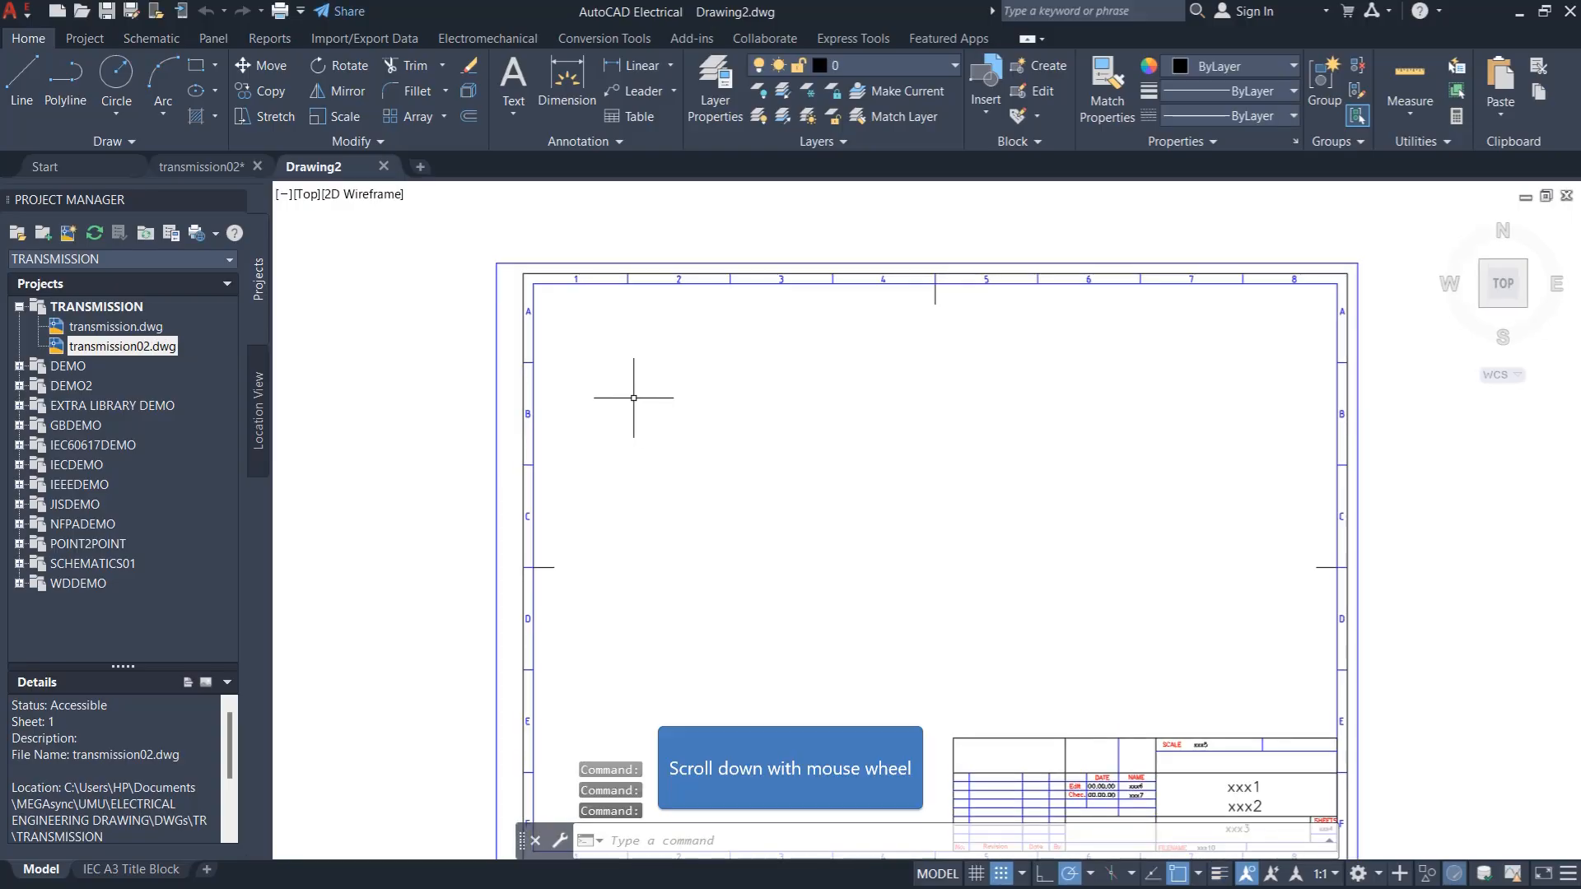
Copy the complete A3 sheet frame with its title block from the new drawing to the clipboard
scroll(542, 281, "down", 2)
left_click(590, 250)
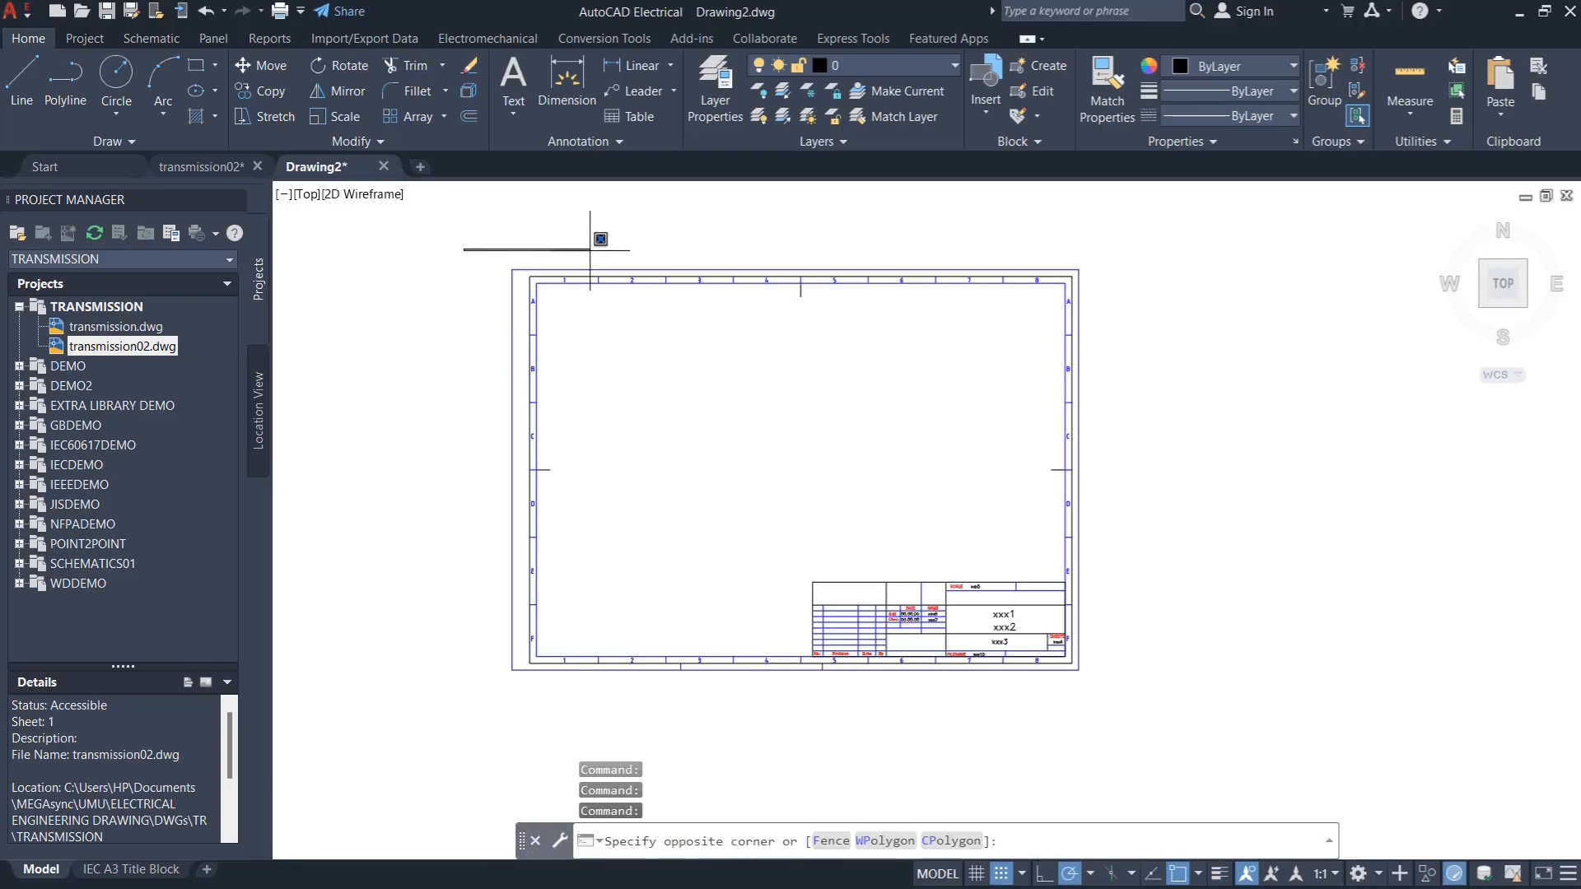
left_click(1211, 735)
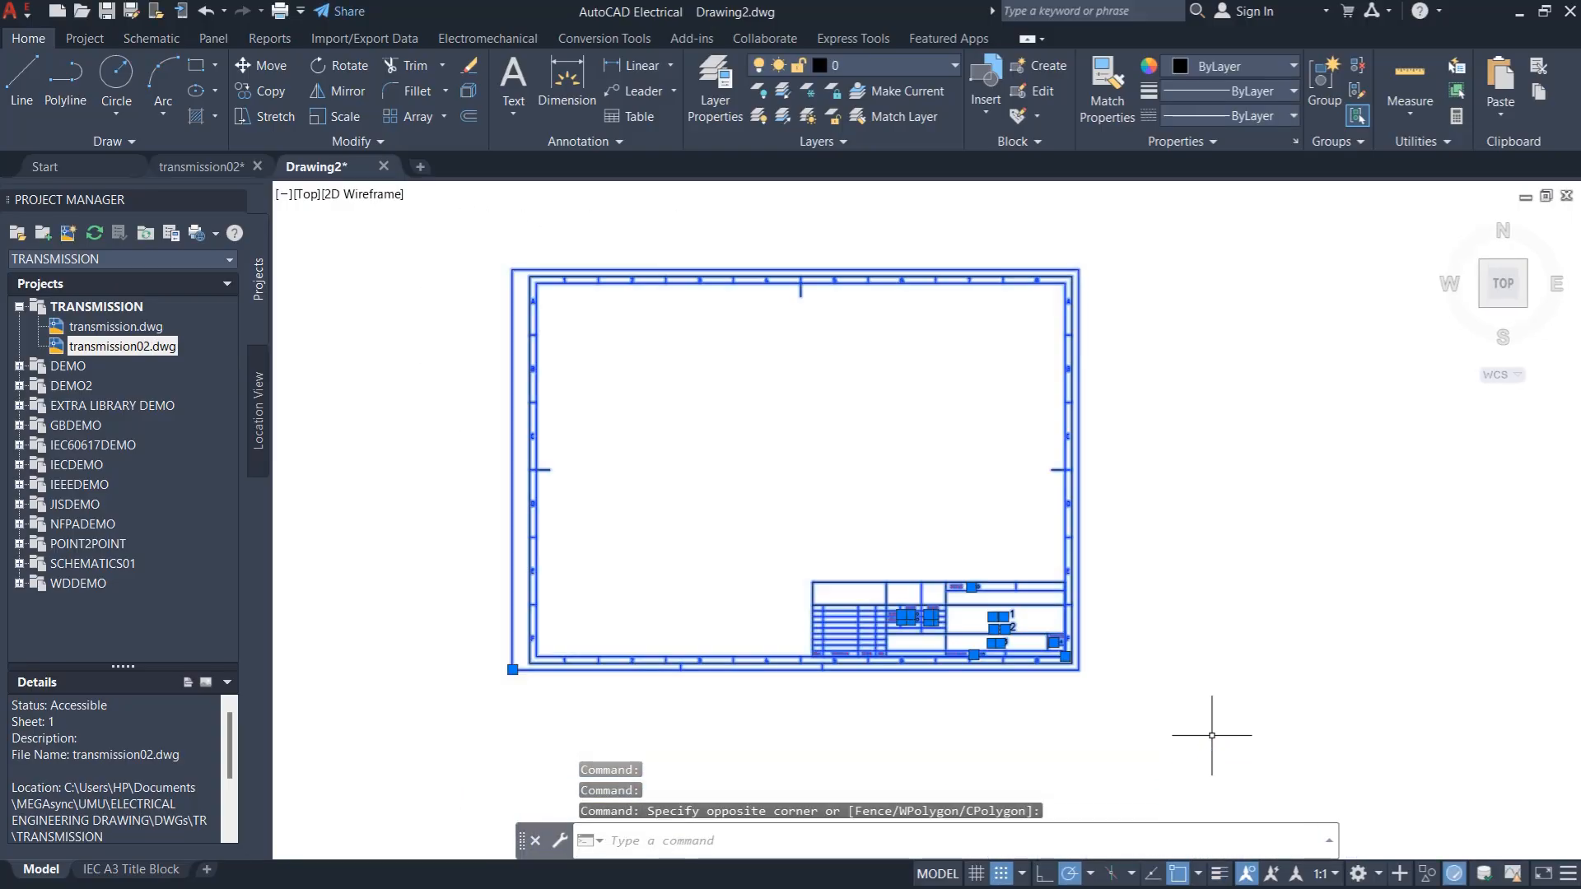
key("ctrl+c")
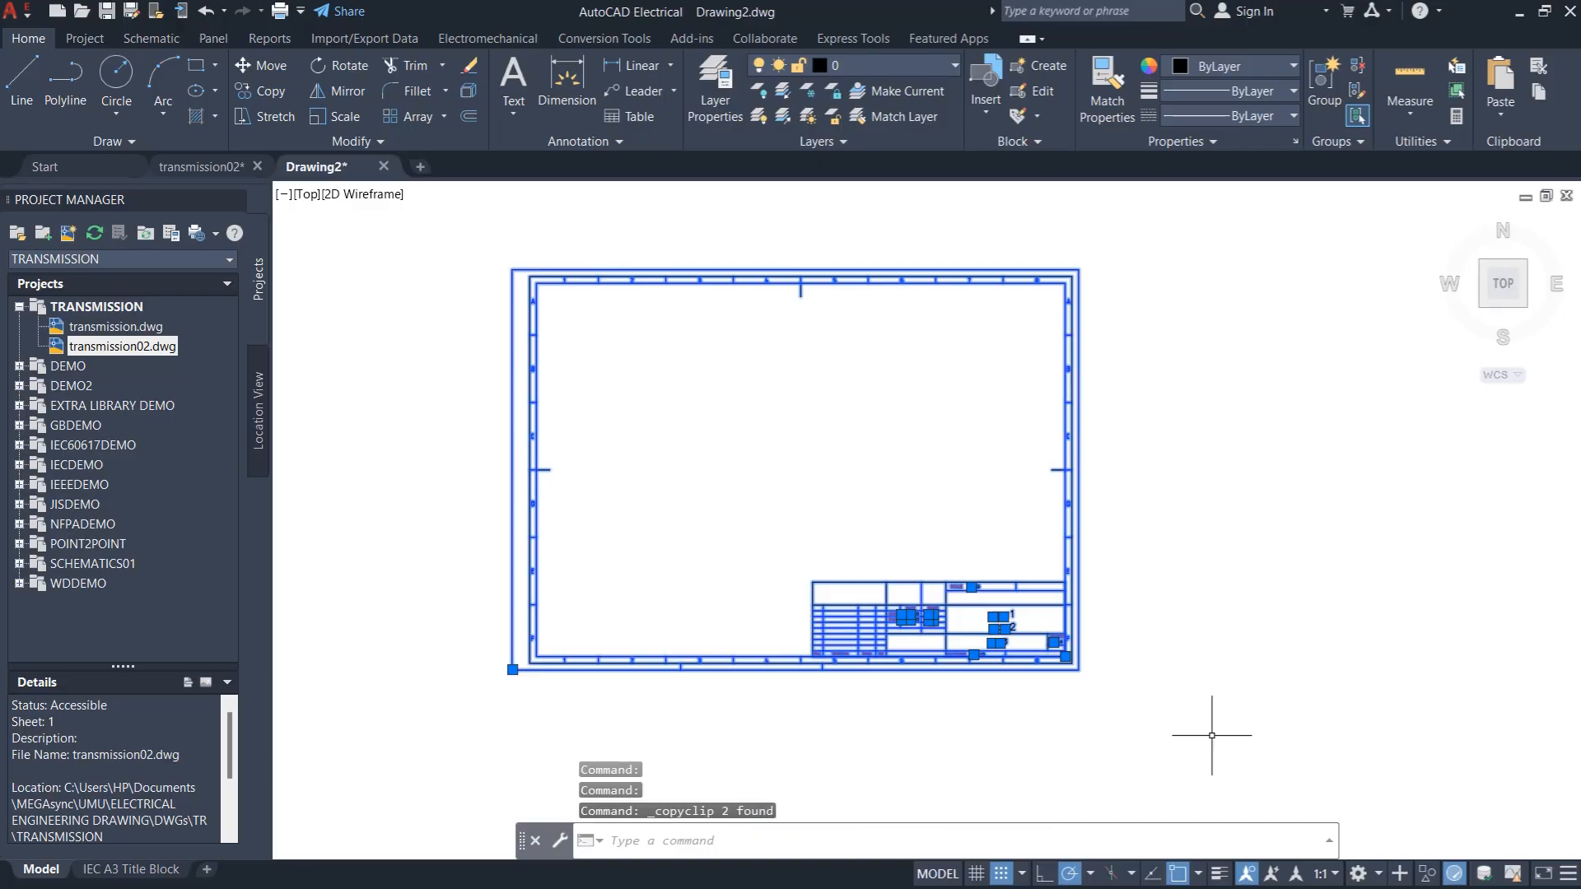
Paste the copied A3 frame into transmission02.dwg, in the free space to the right of the empty landscape sheet
left_click(215, 169)
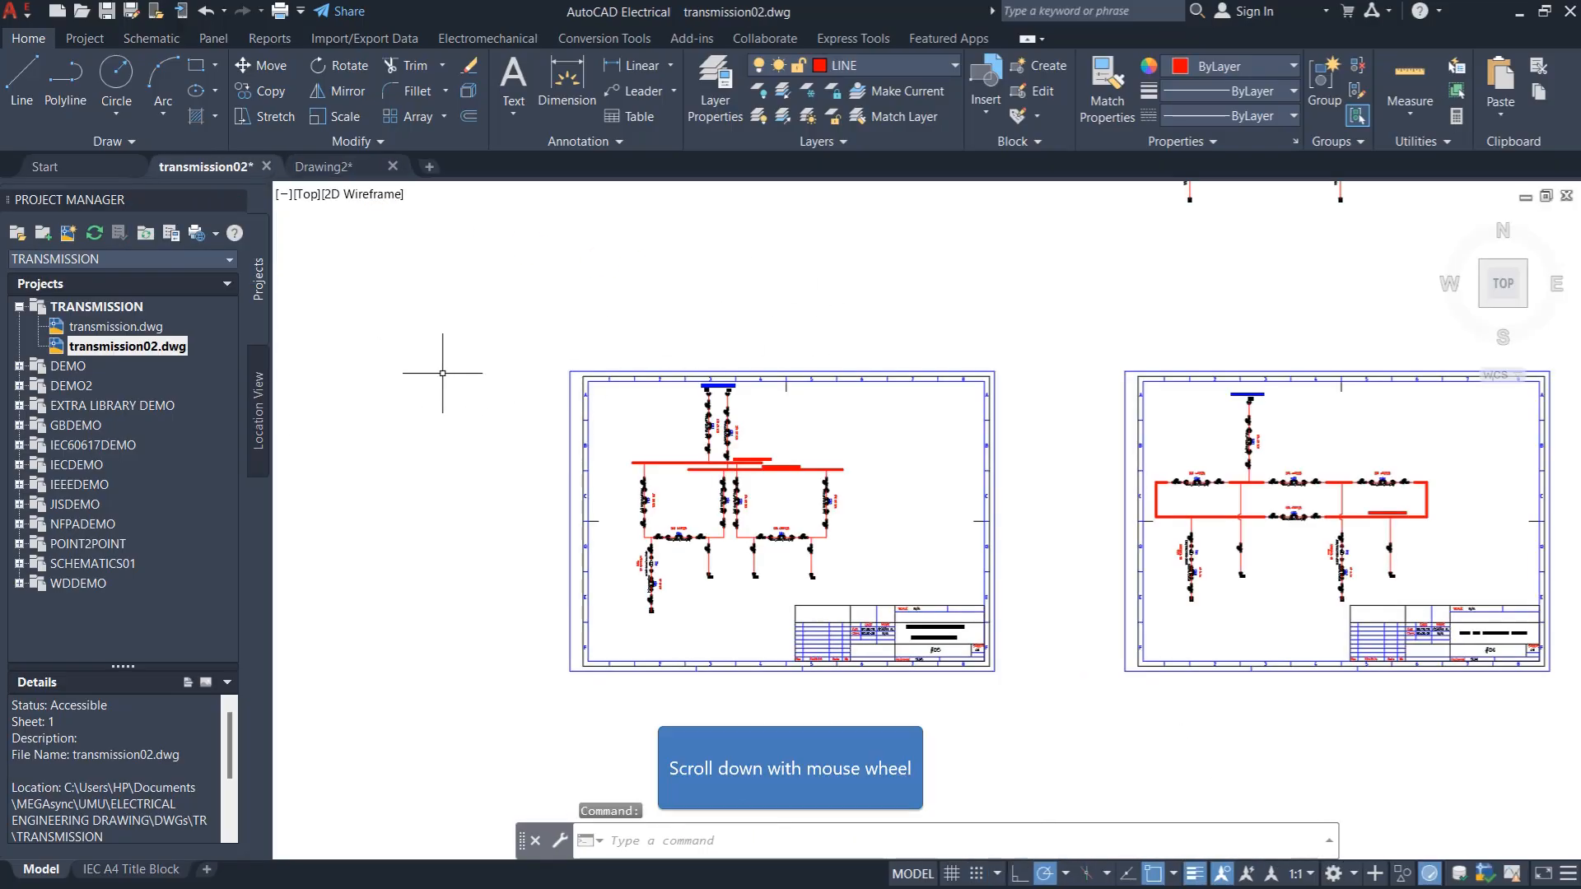
scroll(446, 445, "down", 2)
scroll(446, 445, "down", 4)
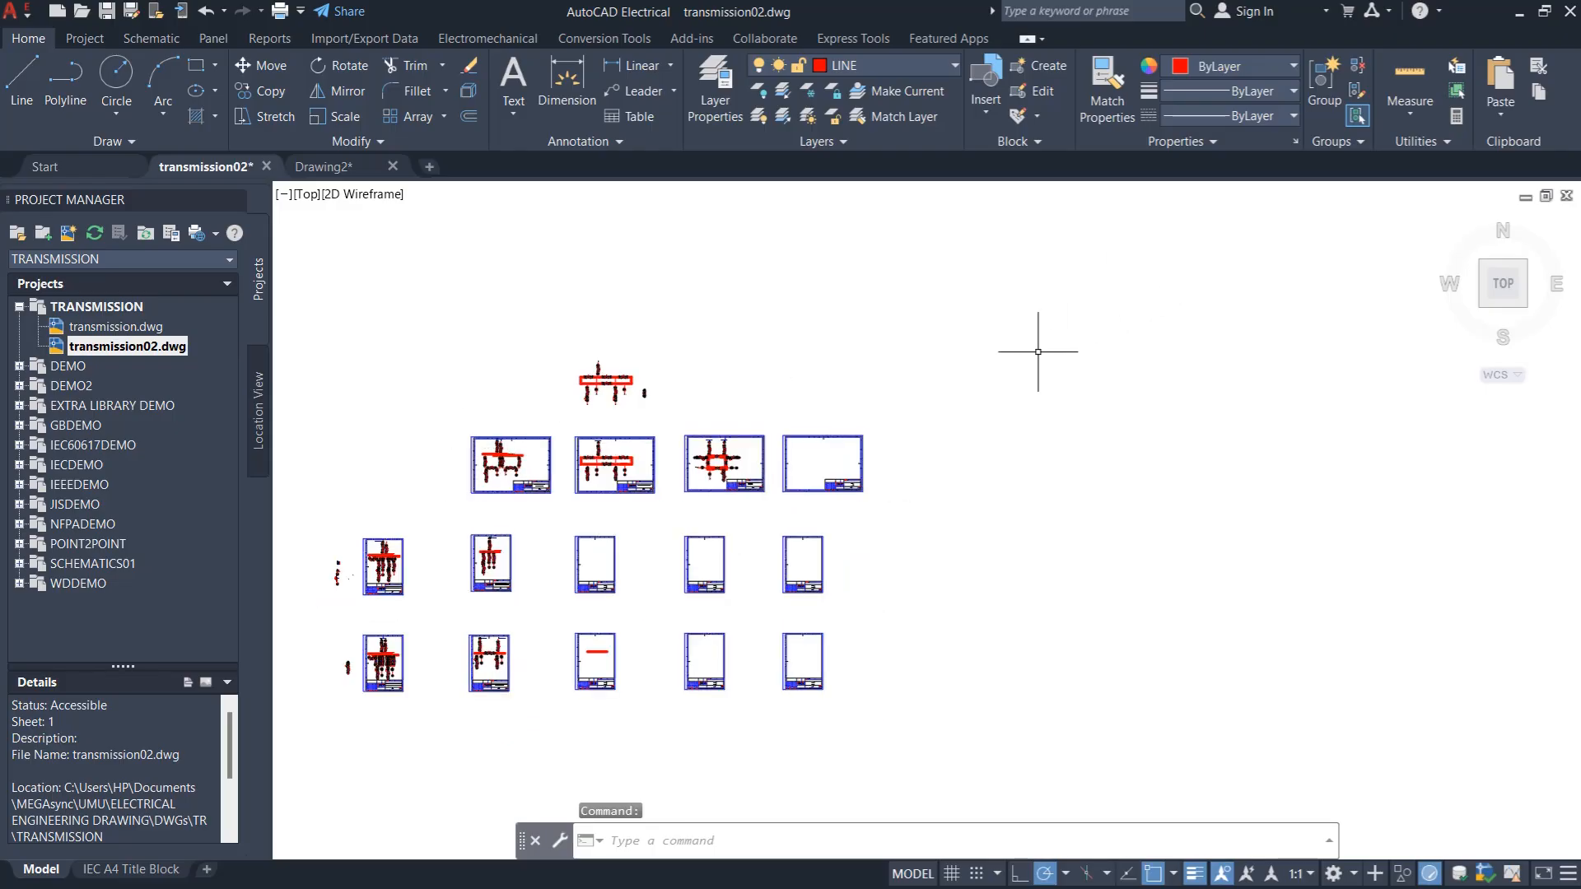
key("ctrl+v")
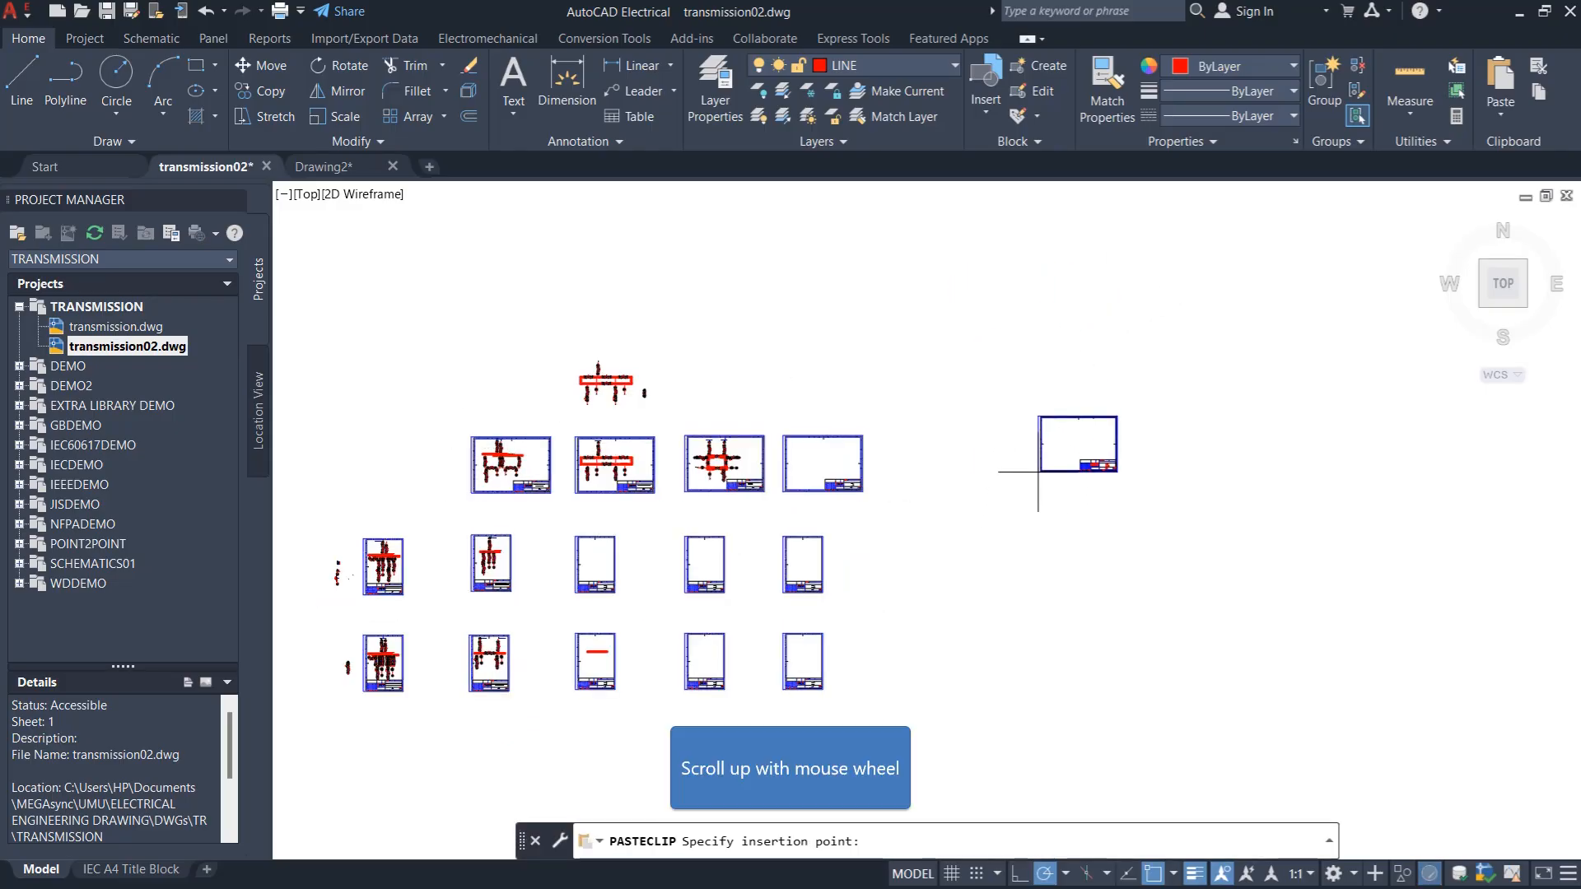
scroll(1038, 468, "up", 4)
left_click(905, 503)
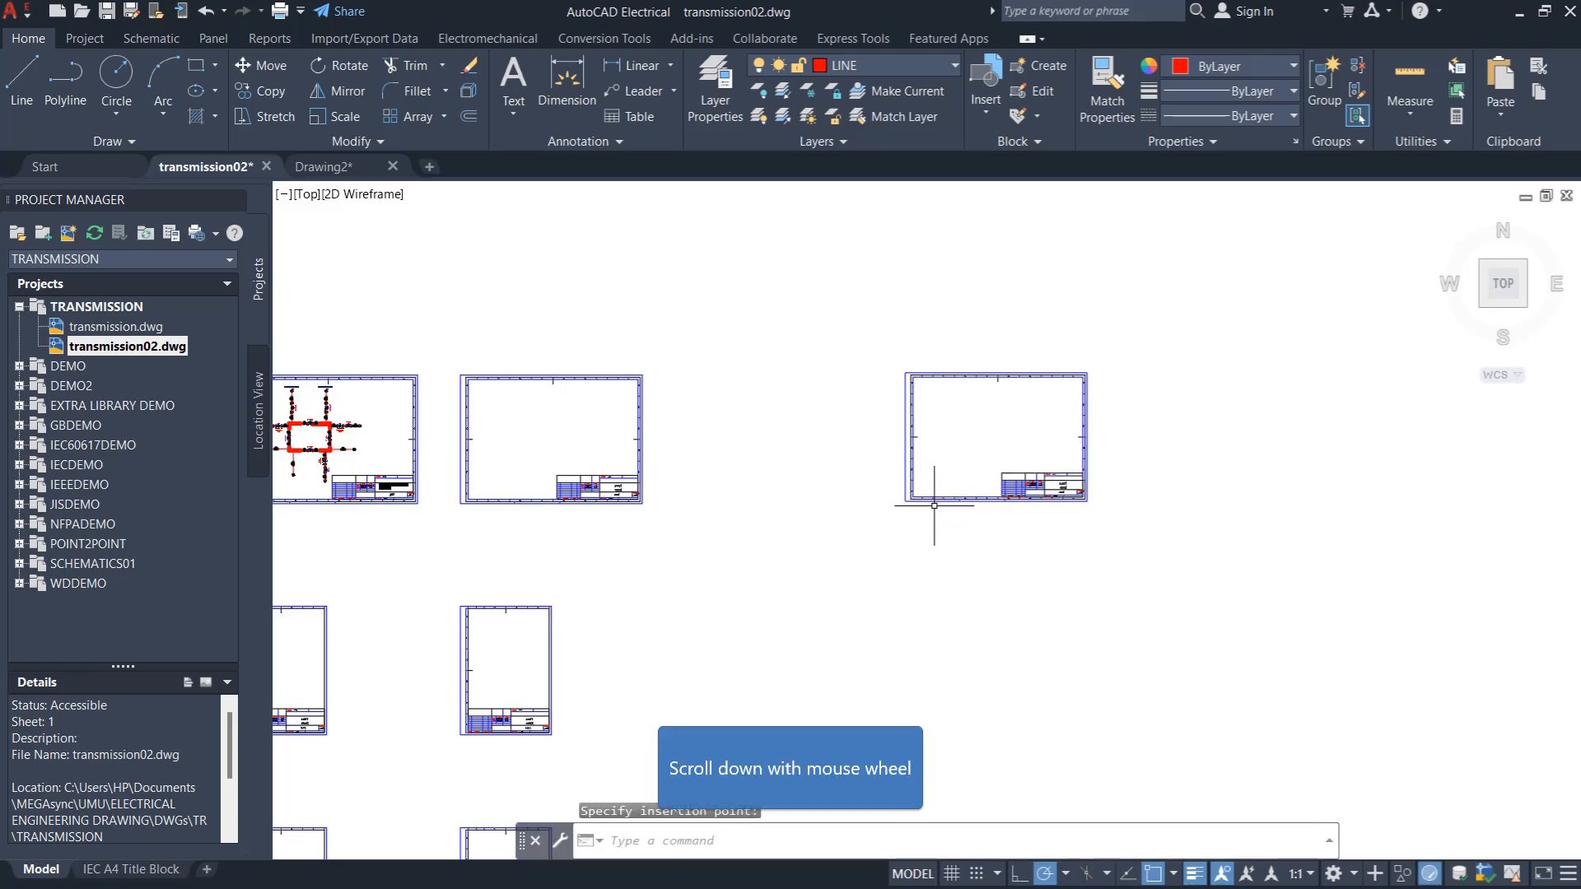
scroll(1034, 343, "down", 5)
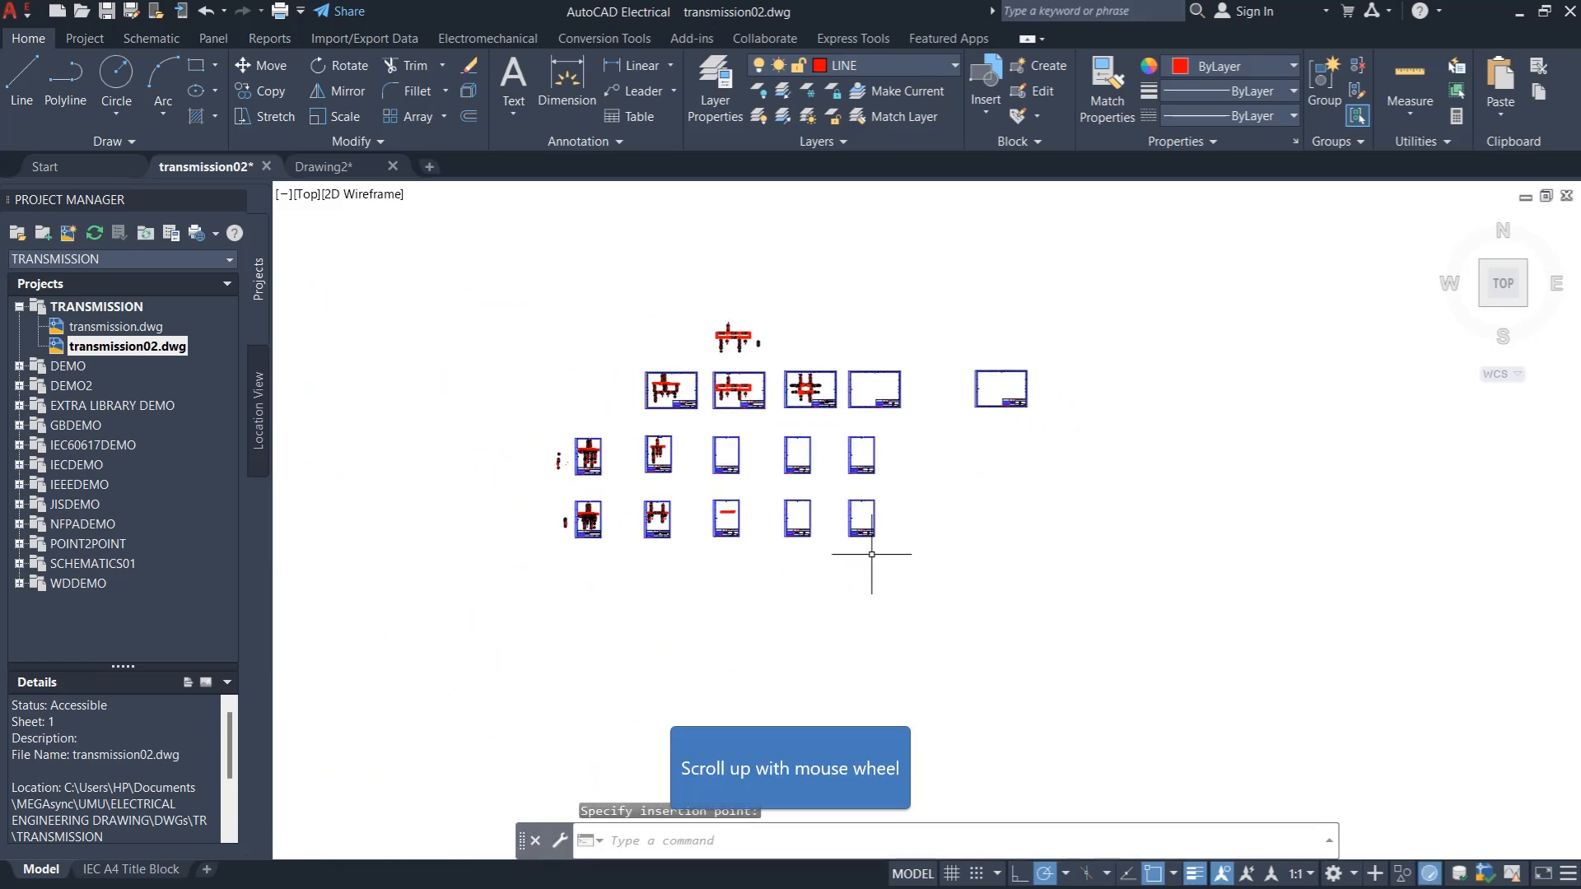
Copy the last portrait sheet of the lowest row from its lower-left corner, placing three copies along the same row to its right
scroll(881, 506, "up", 3)
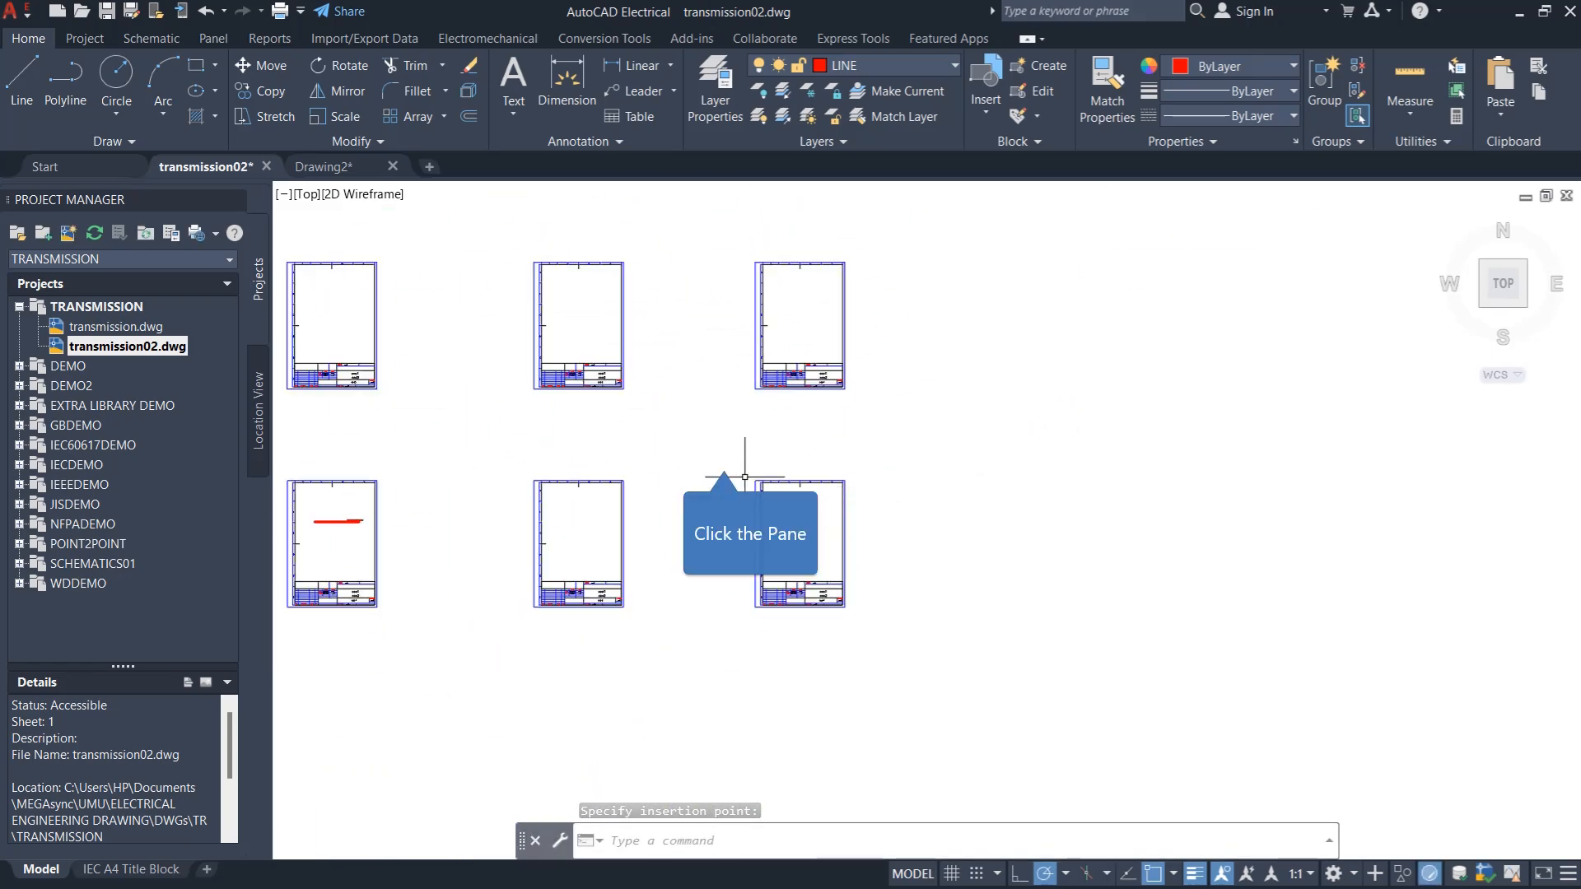
left_click(724, 459)
left_click(939, 656)
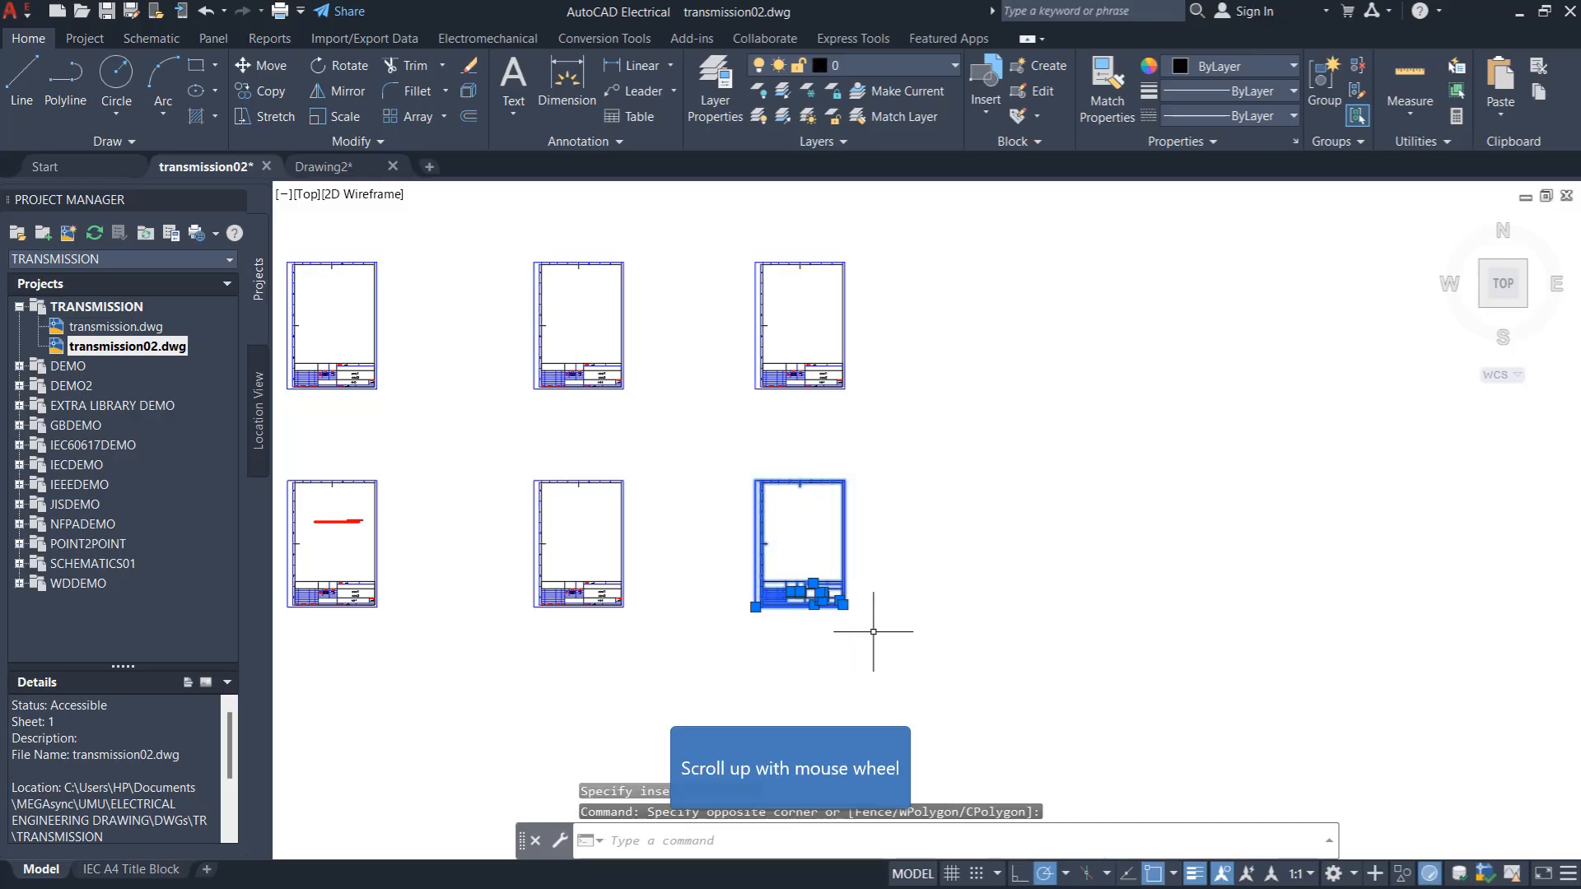
scroll(864, 568, "up", 2)
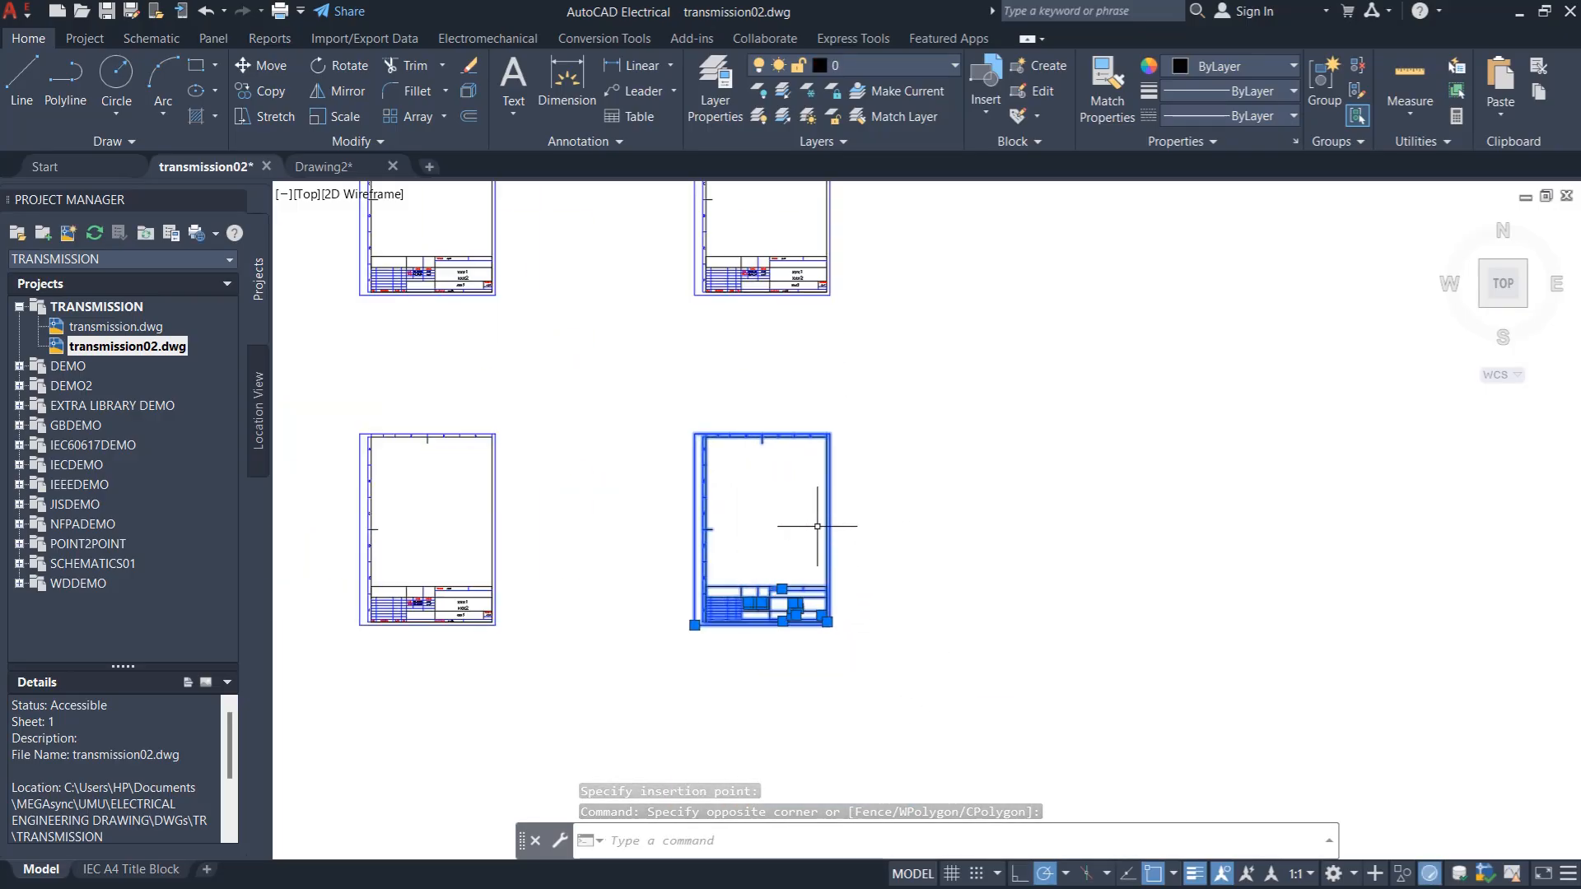
left_click(252, 92)
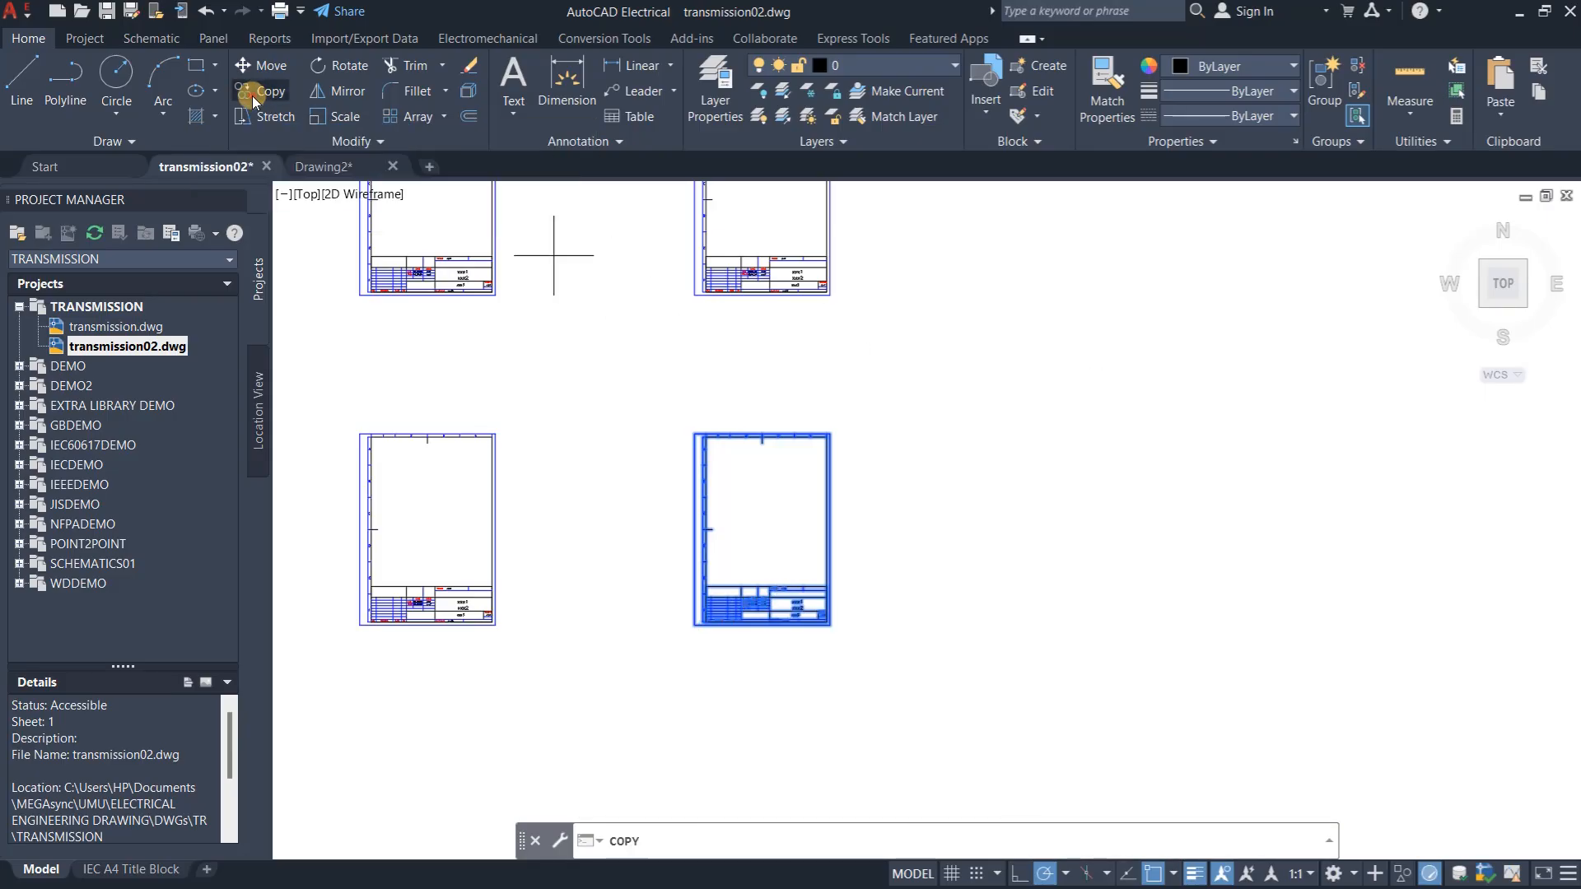
left_click(694, 625)
scroll(634, 642, "down", 5)
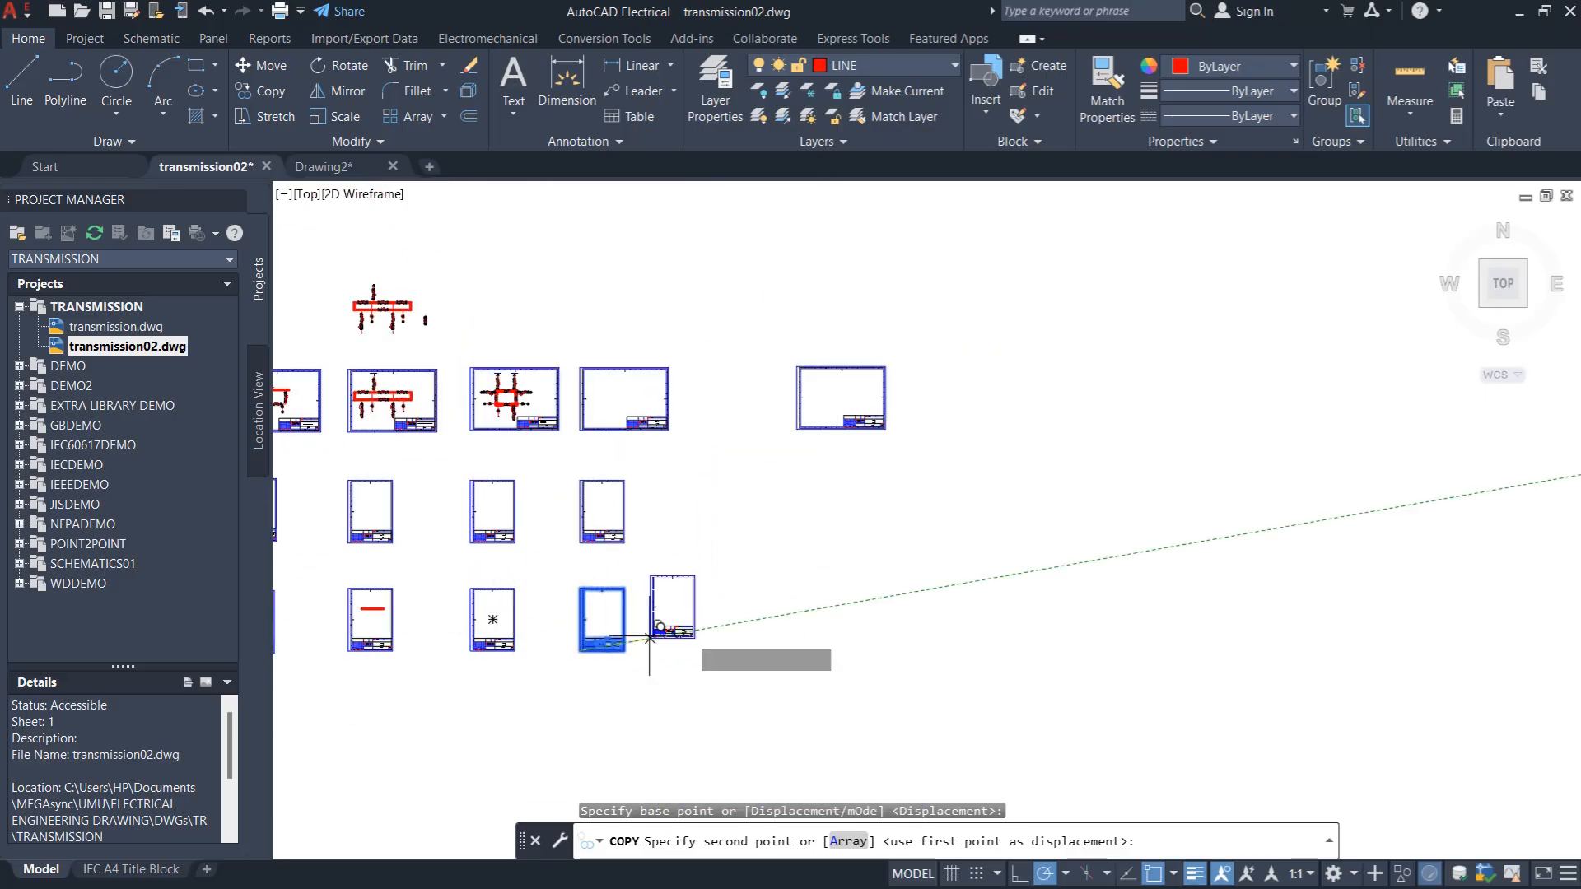
left_click(746, 651)
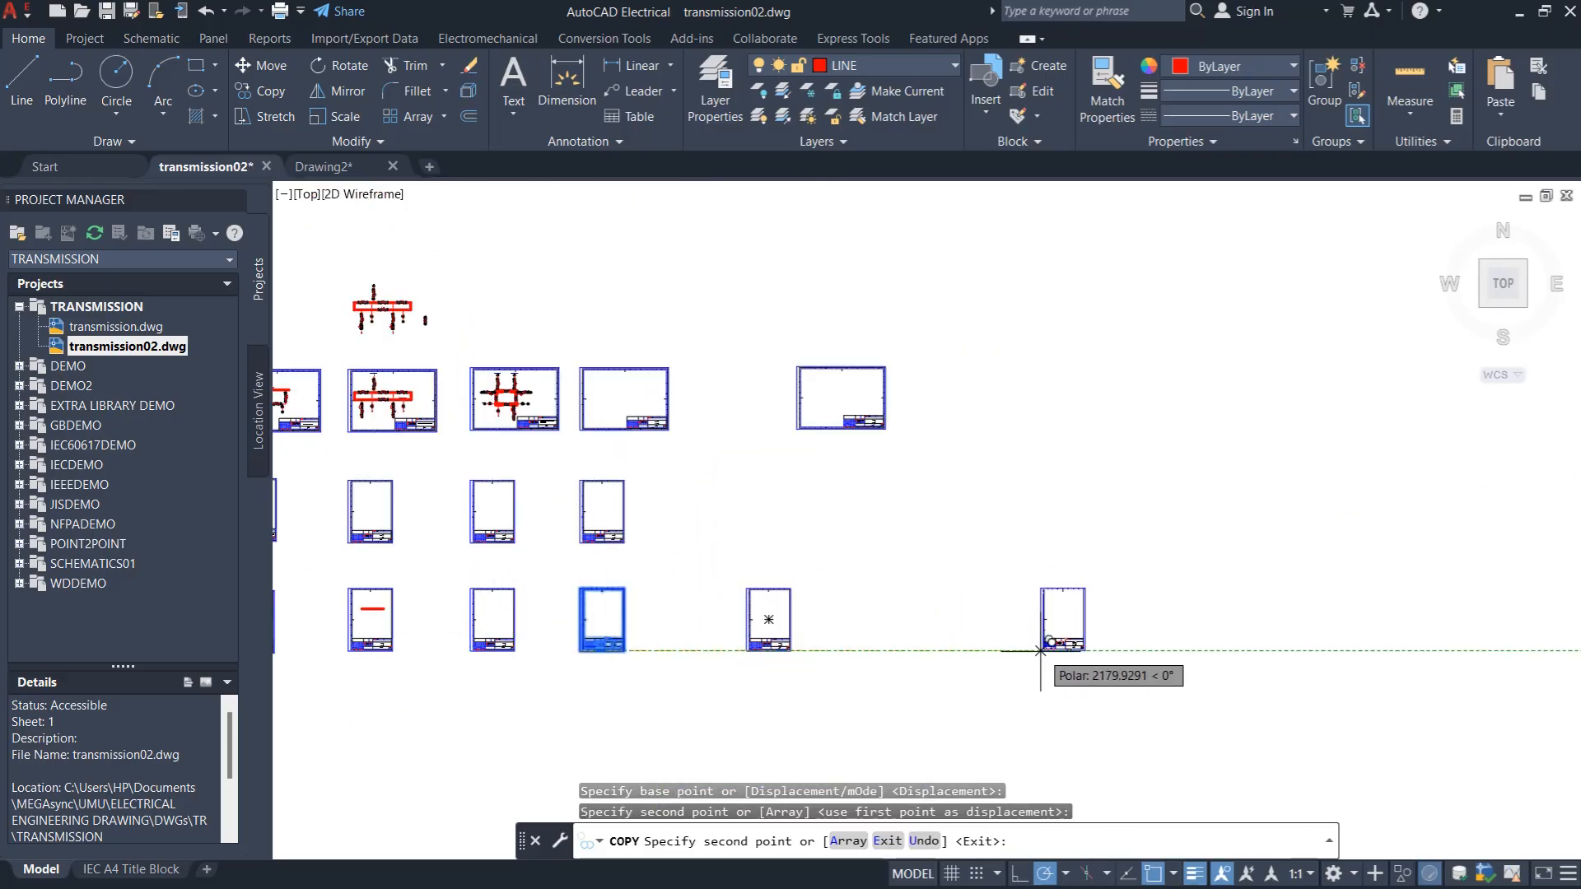
left_click(918, 651)
left_click(1130, 650)
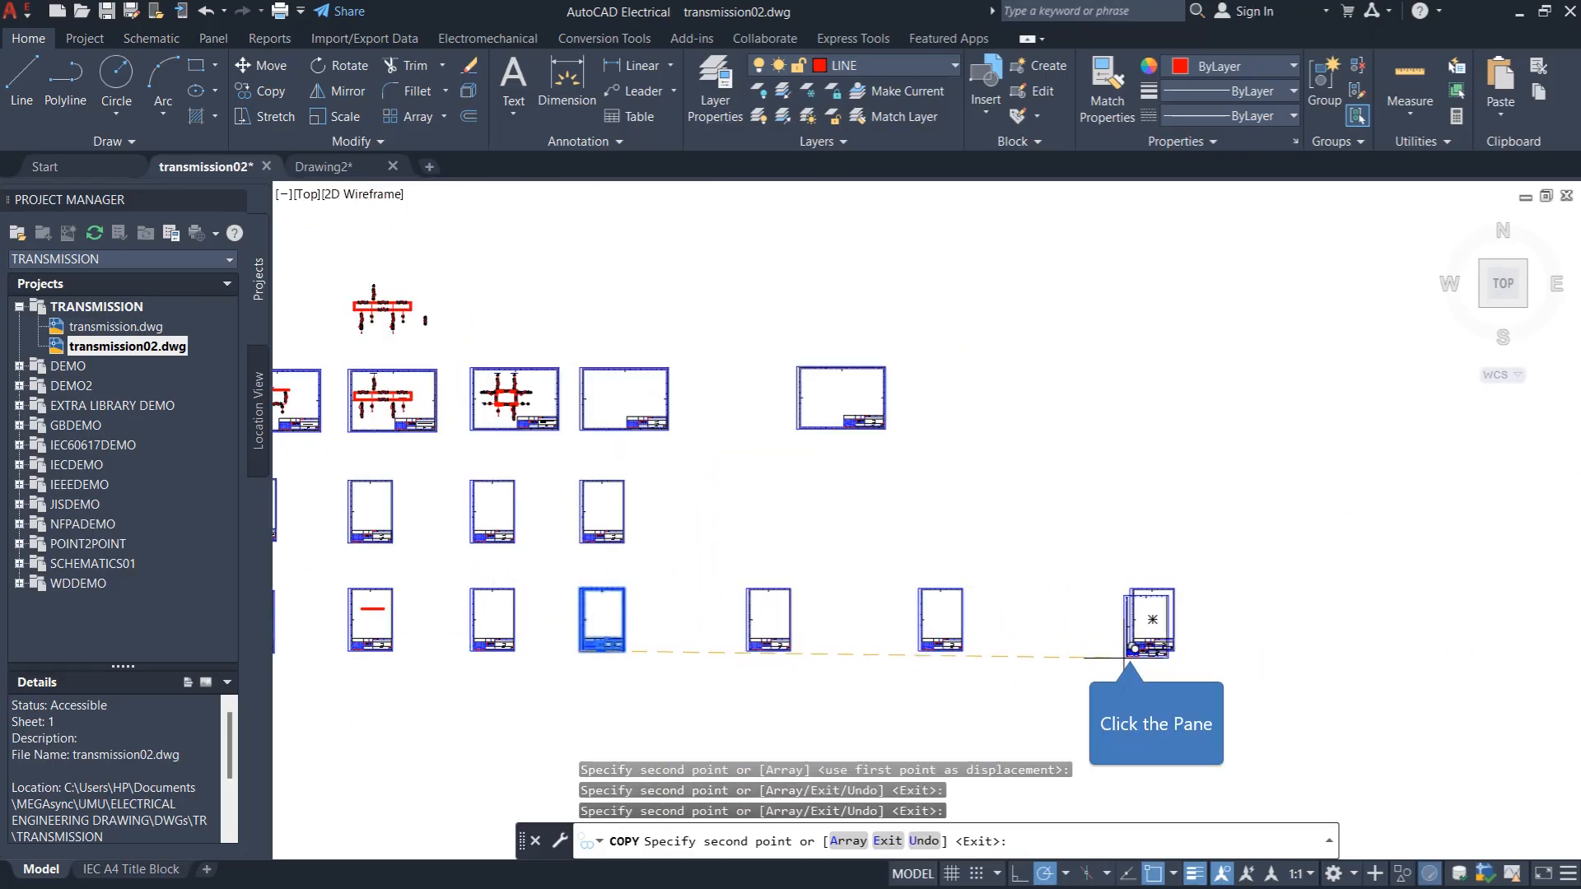
key("Escape")
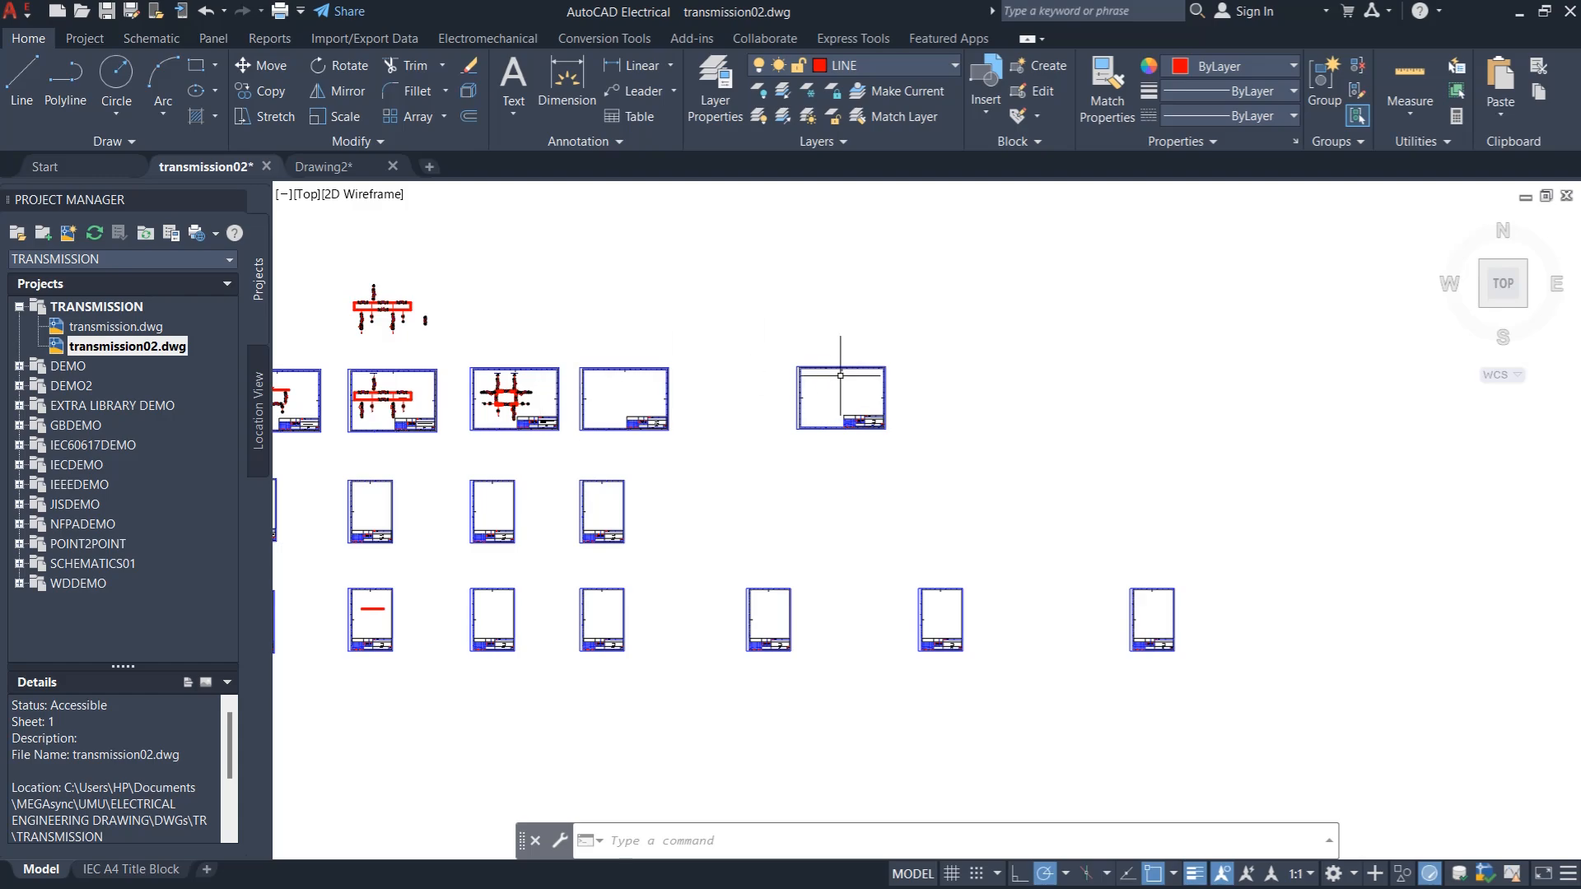
Open the project properties of the TRANSMISSION project
scroll(819, 365, "up", 6)
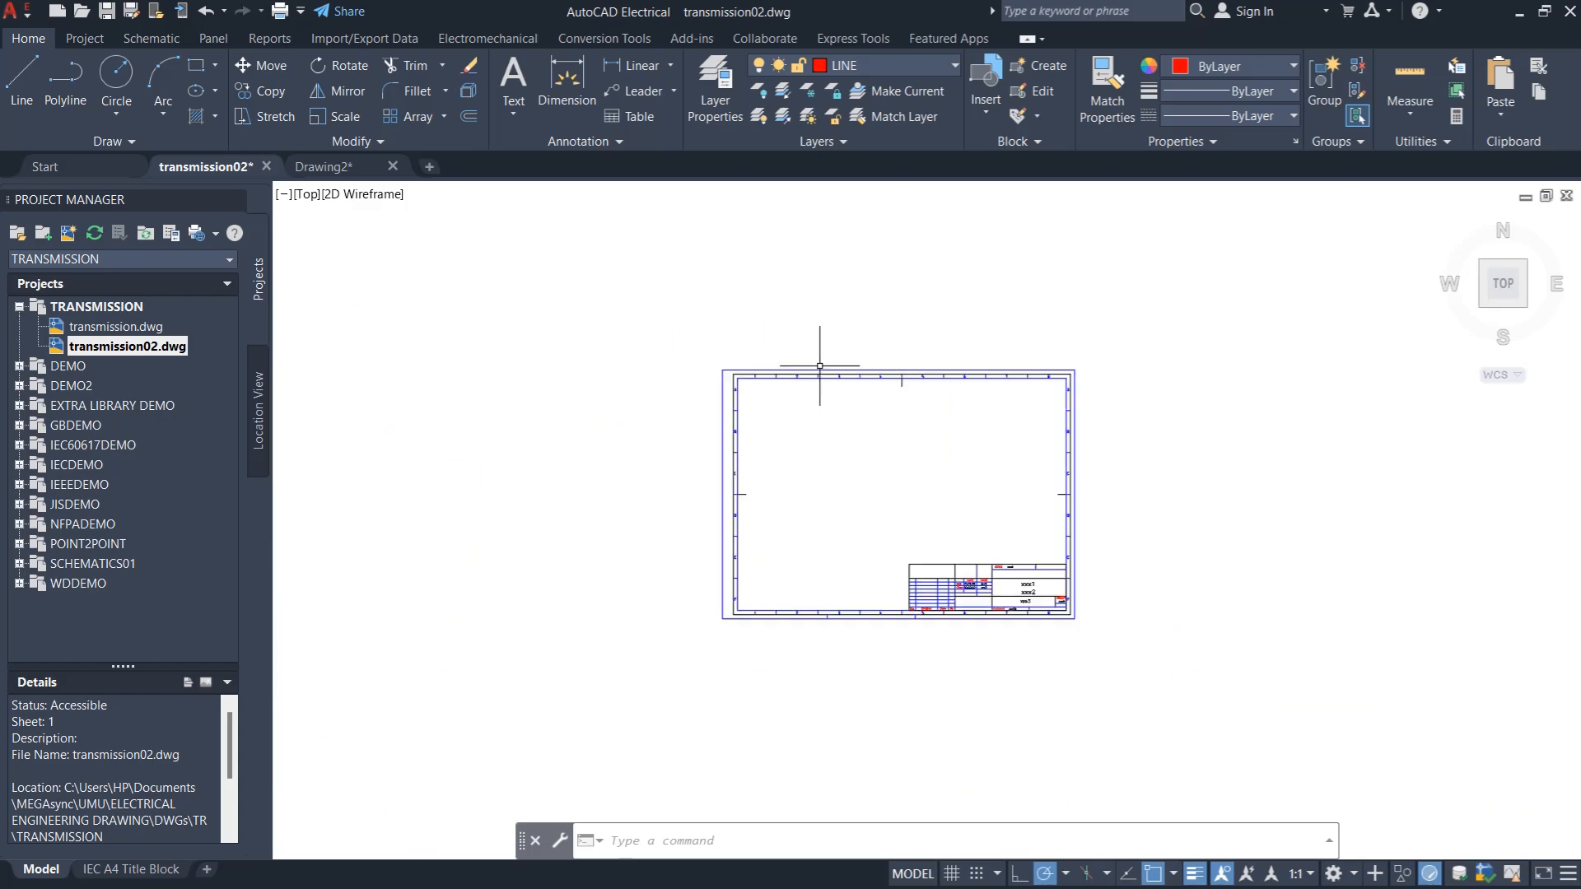
scroll(819, 366, "up", 1)
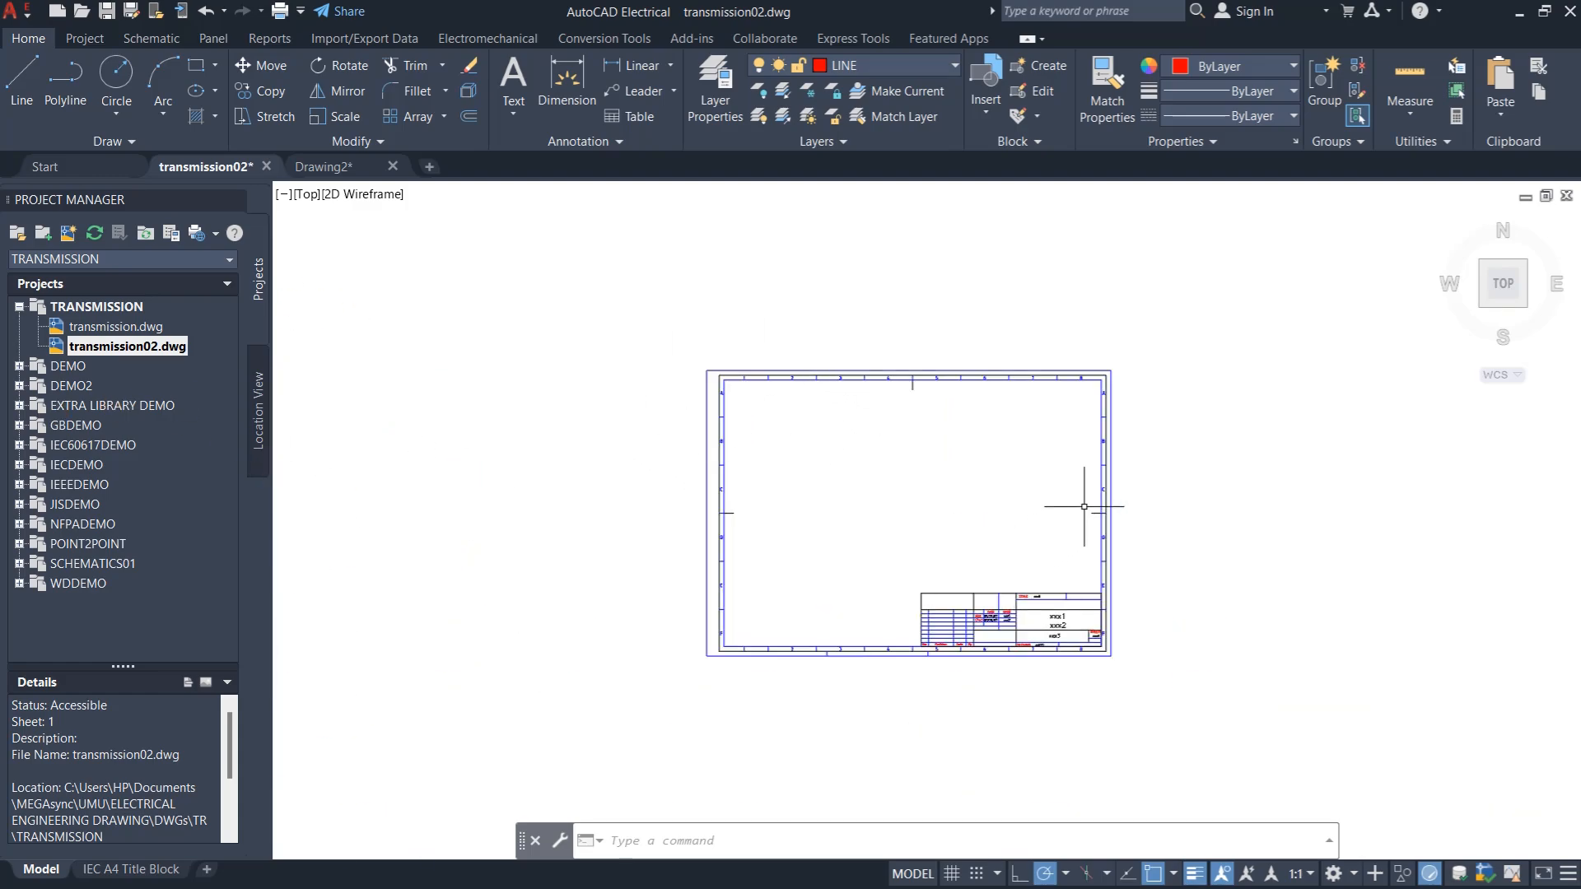
scroll(900, 385, "up", 1)
scroll(988, 484, "down", 4)
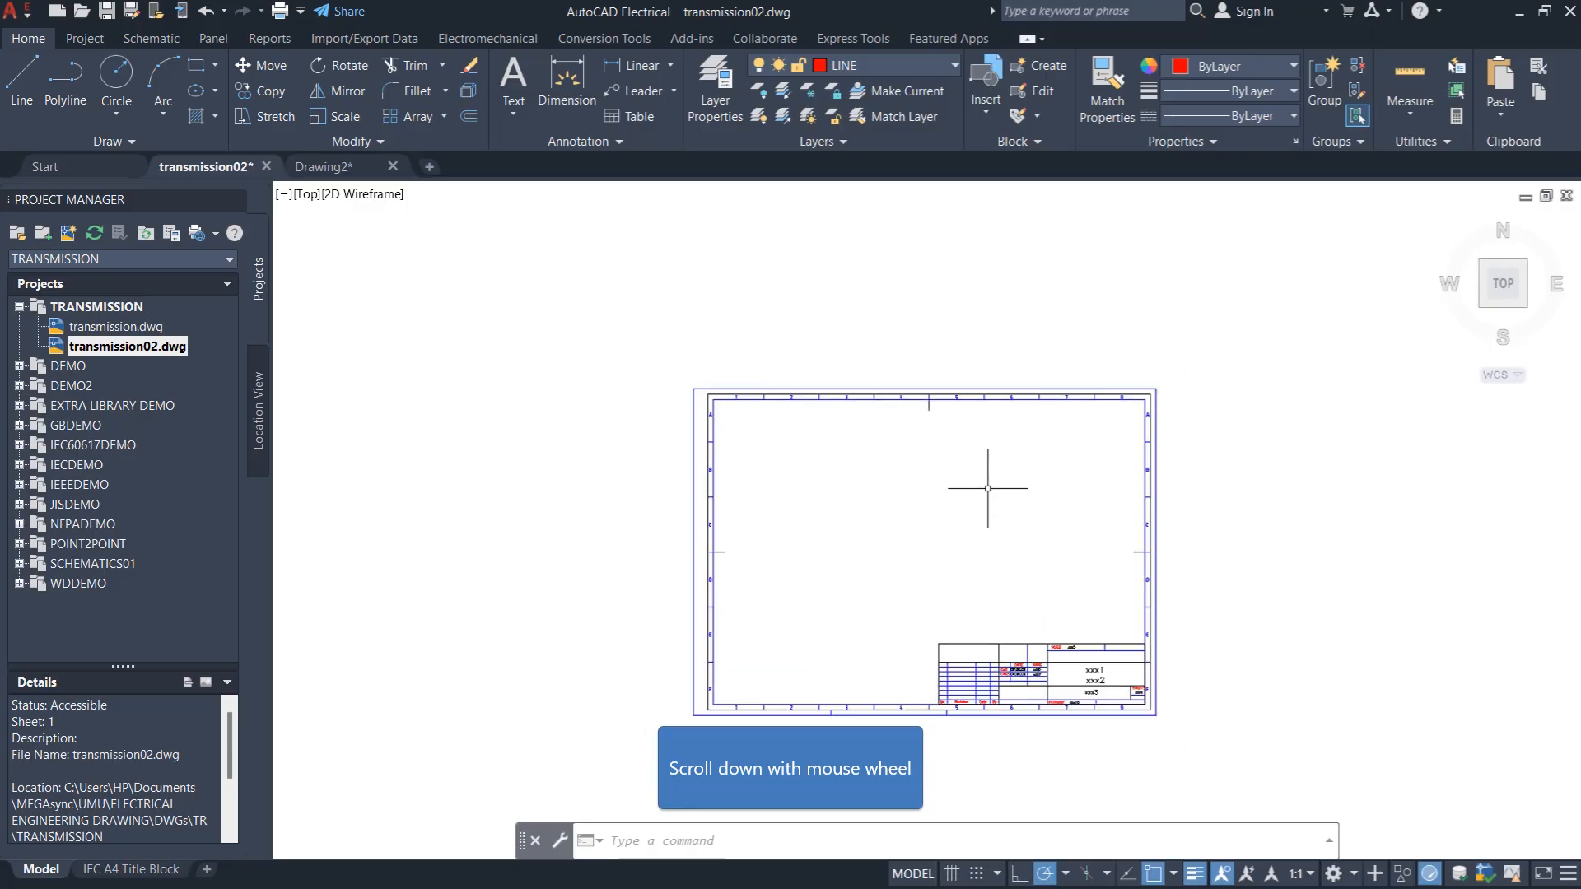
left_click(137, 37)
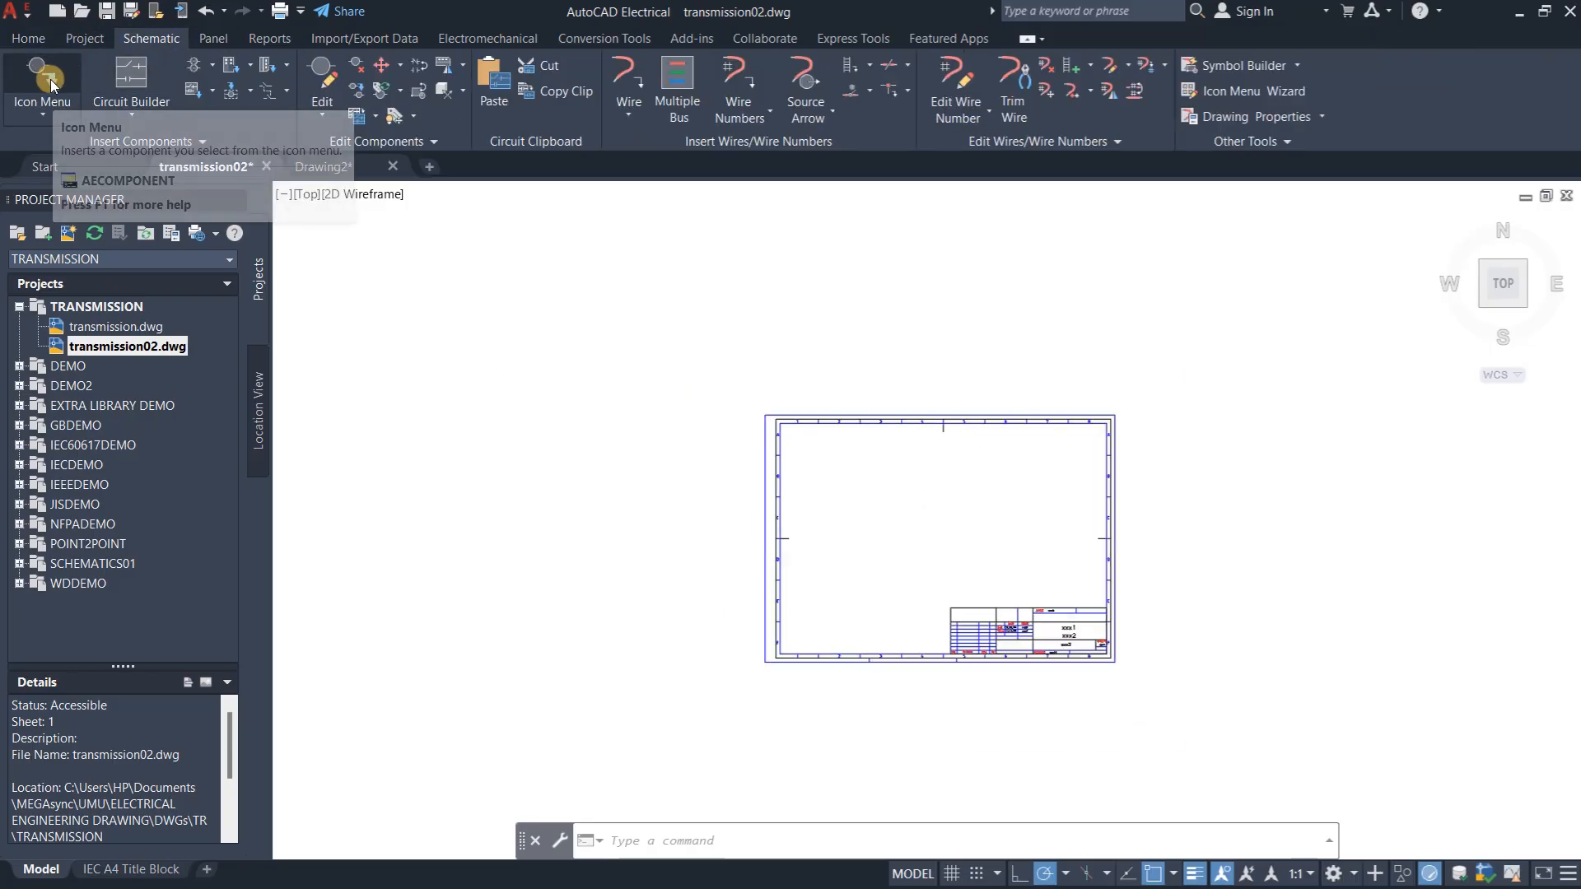
right_click(99, 309)
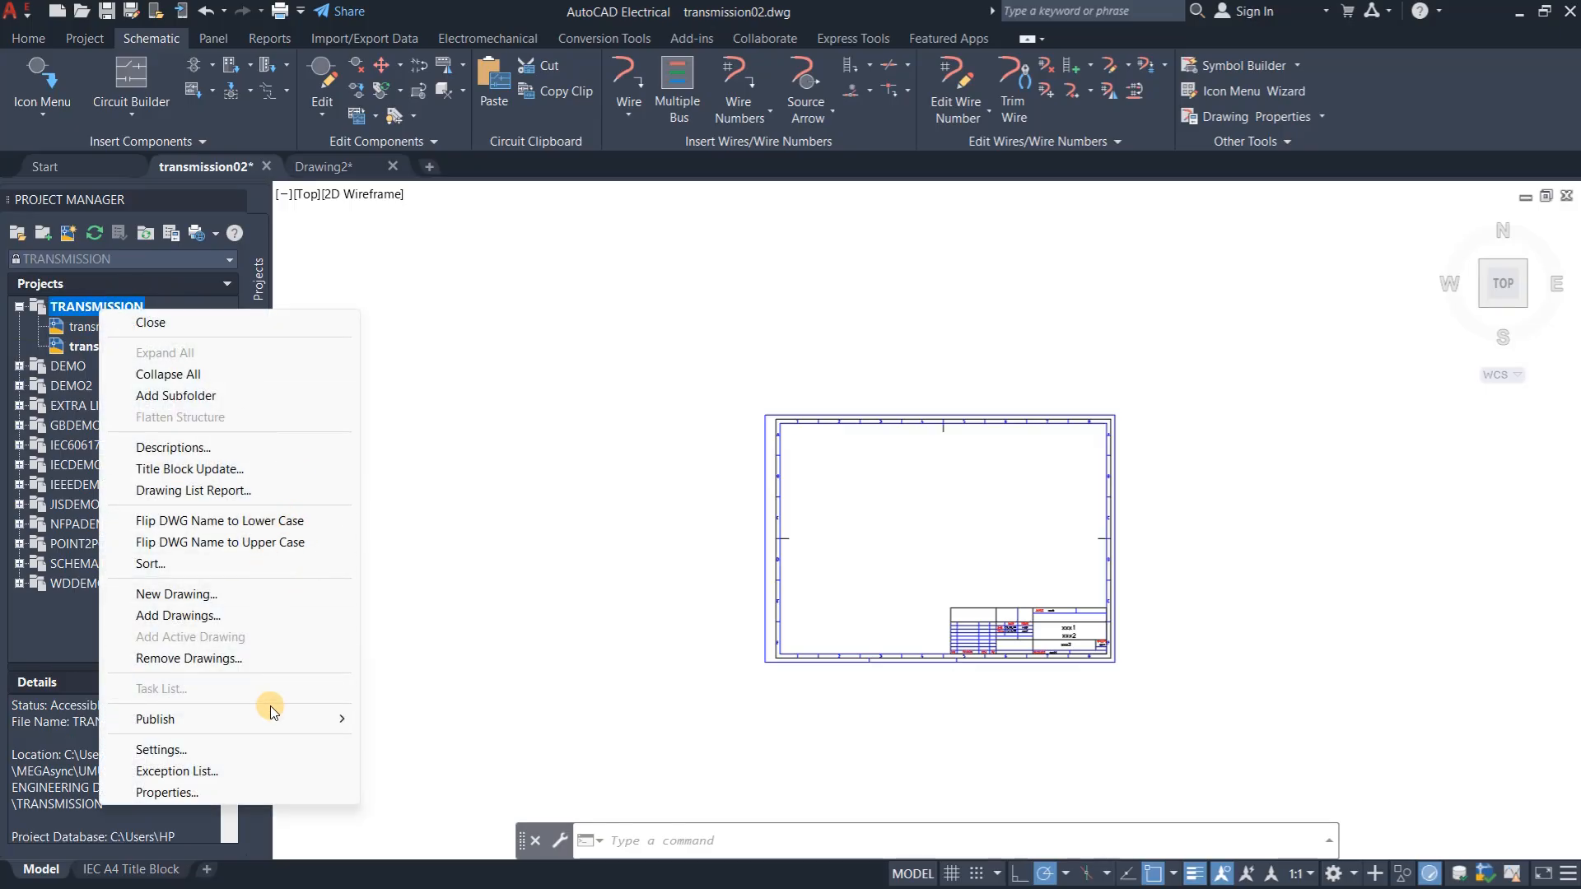
mouse_move(191, 722)
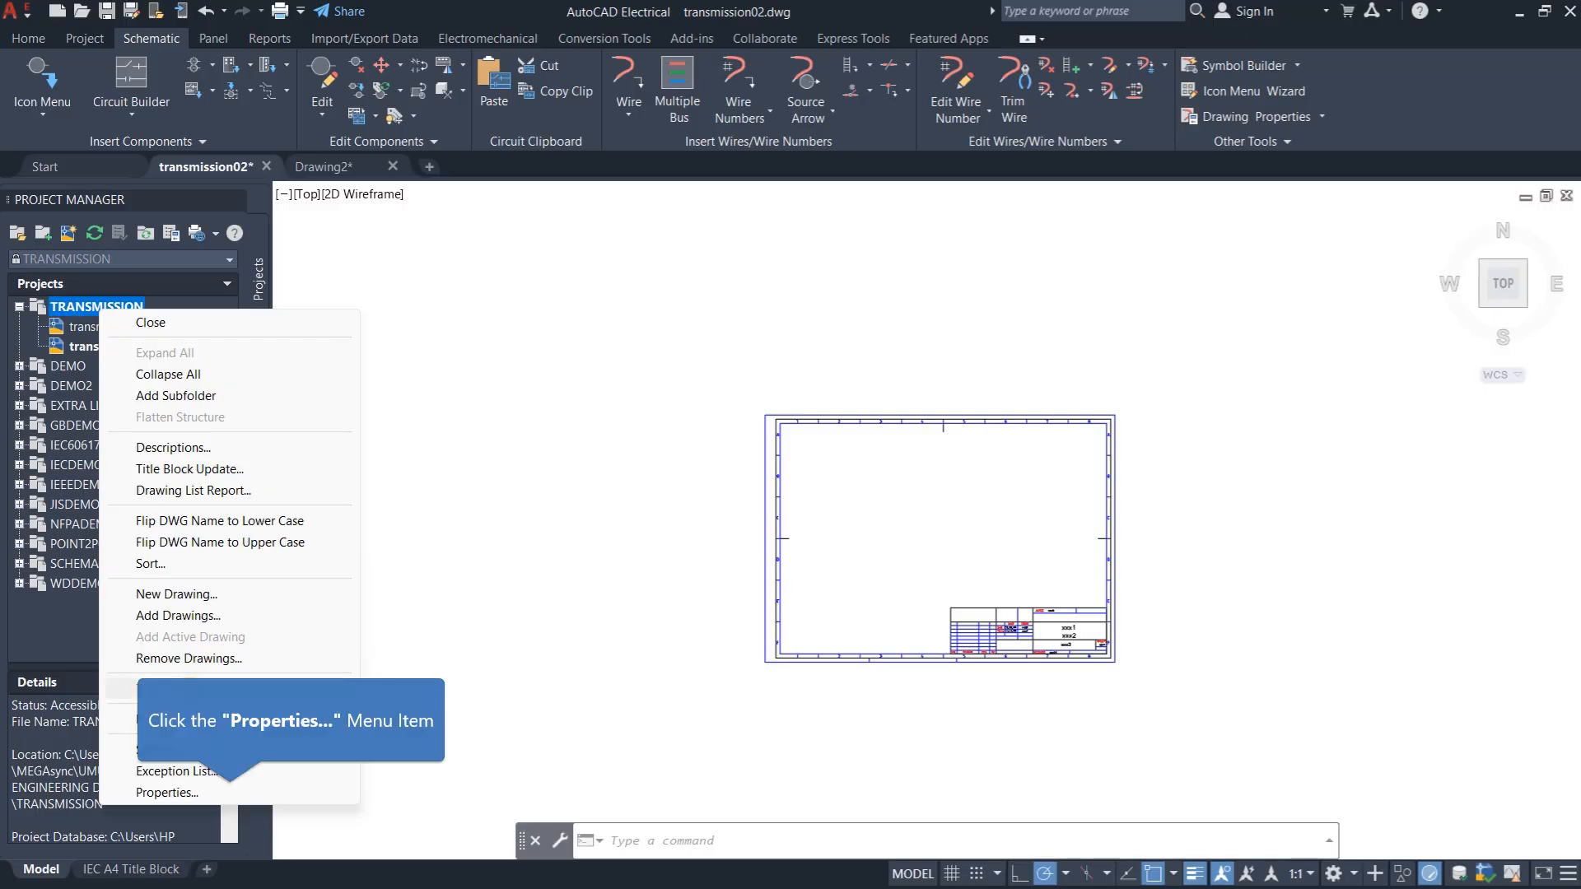
left_click(202, 794)
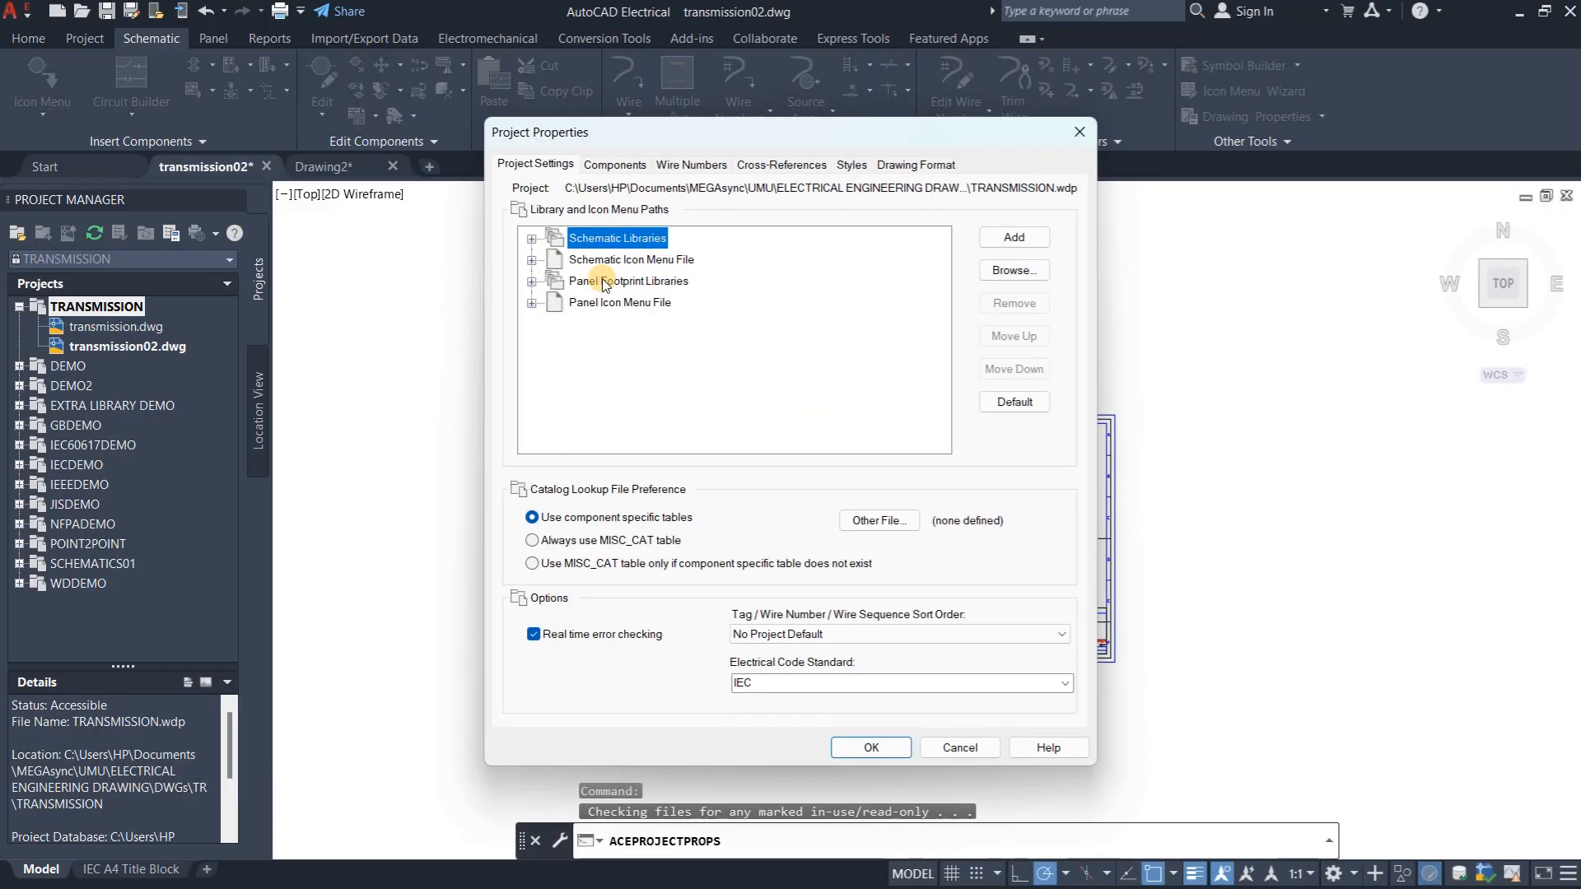
Expand the Schematic Libraries and review the library paths assigned to the project
left_click(532, 239)
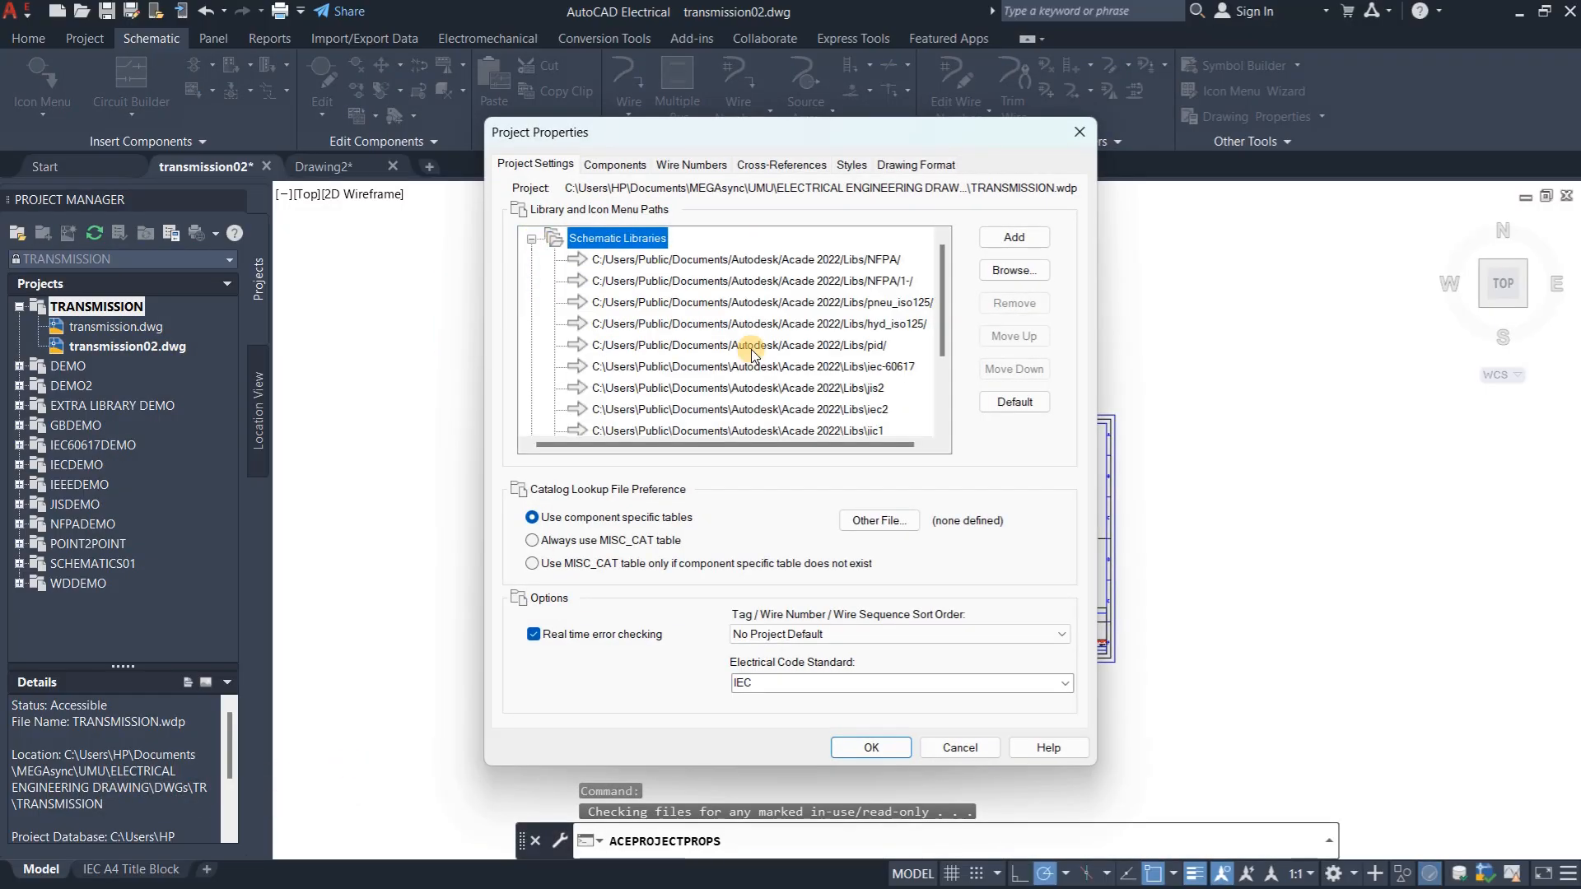
scroll(887, 387, "down", 2)
scroll(884, 378, "up", 1)
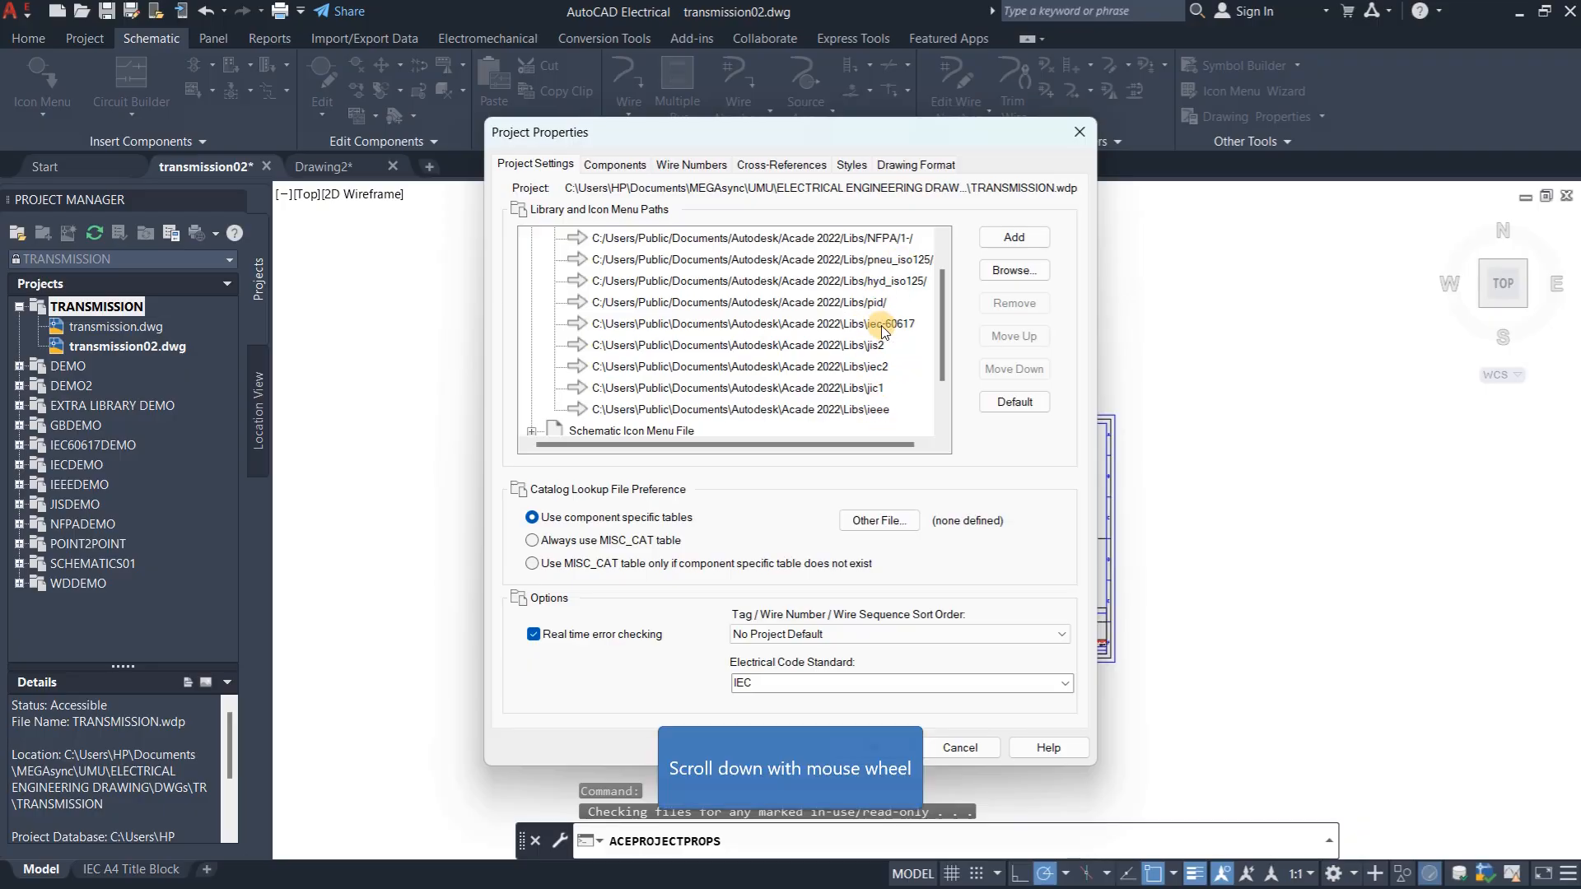
scroll(885, 330, "down", 1)
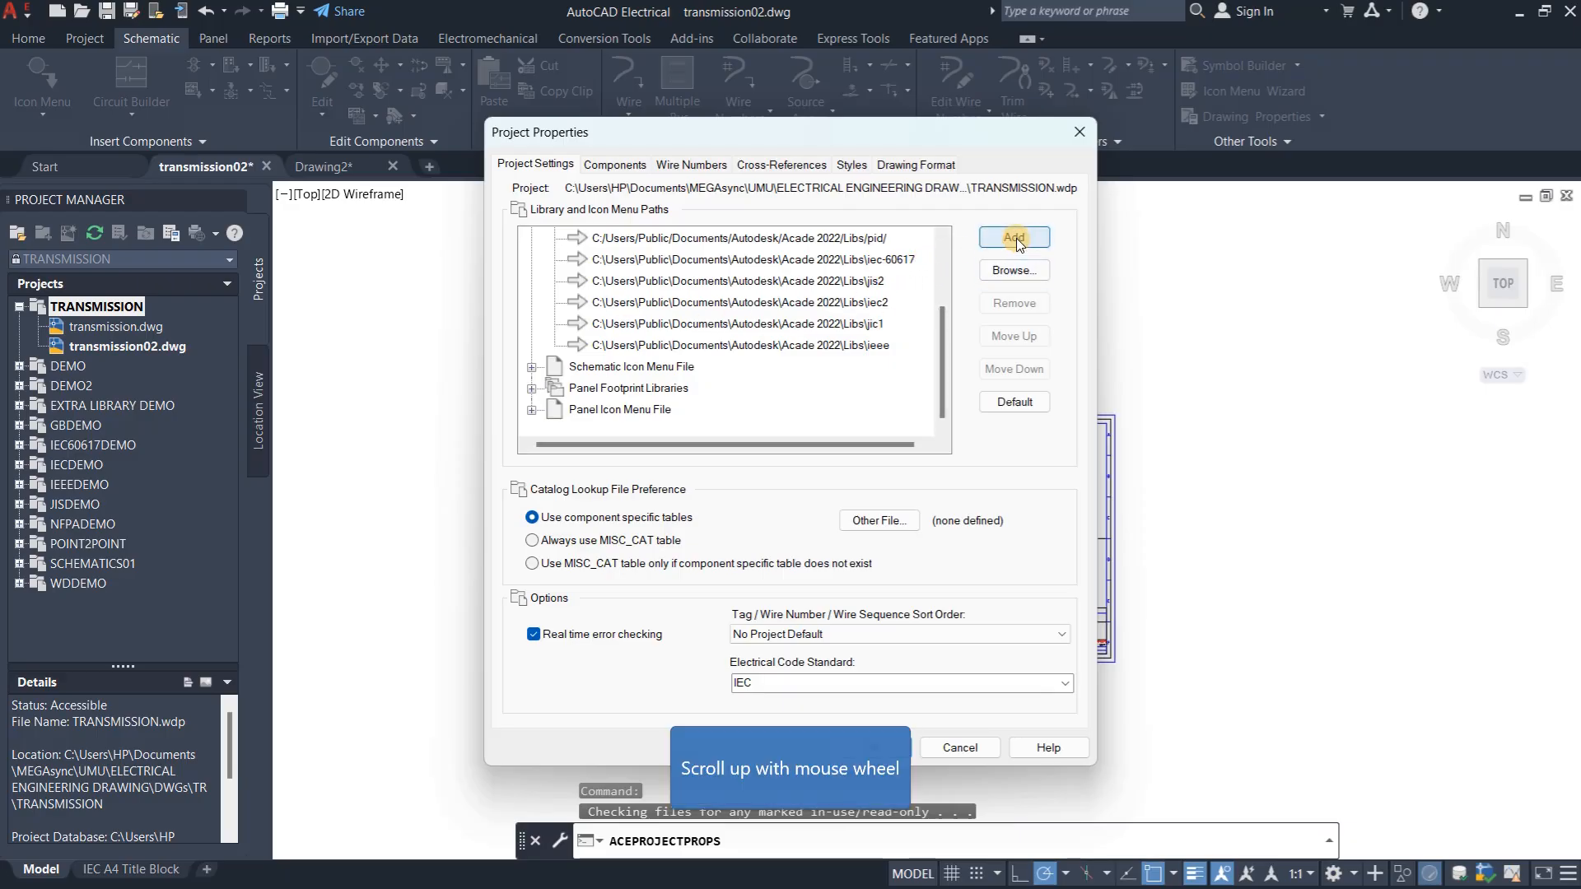
scroll(723, 280, "up", 2)
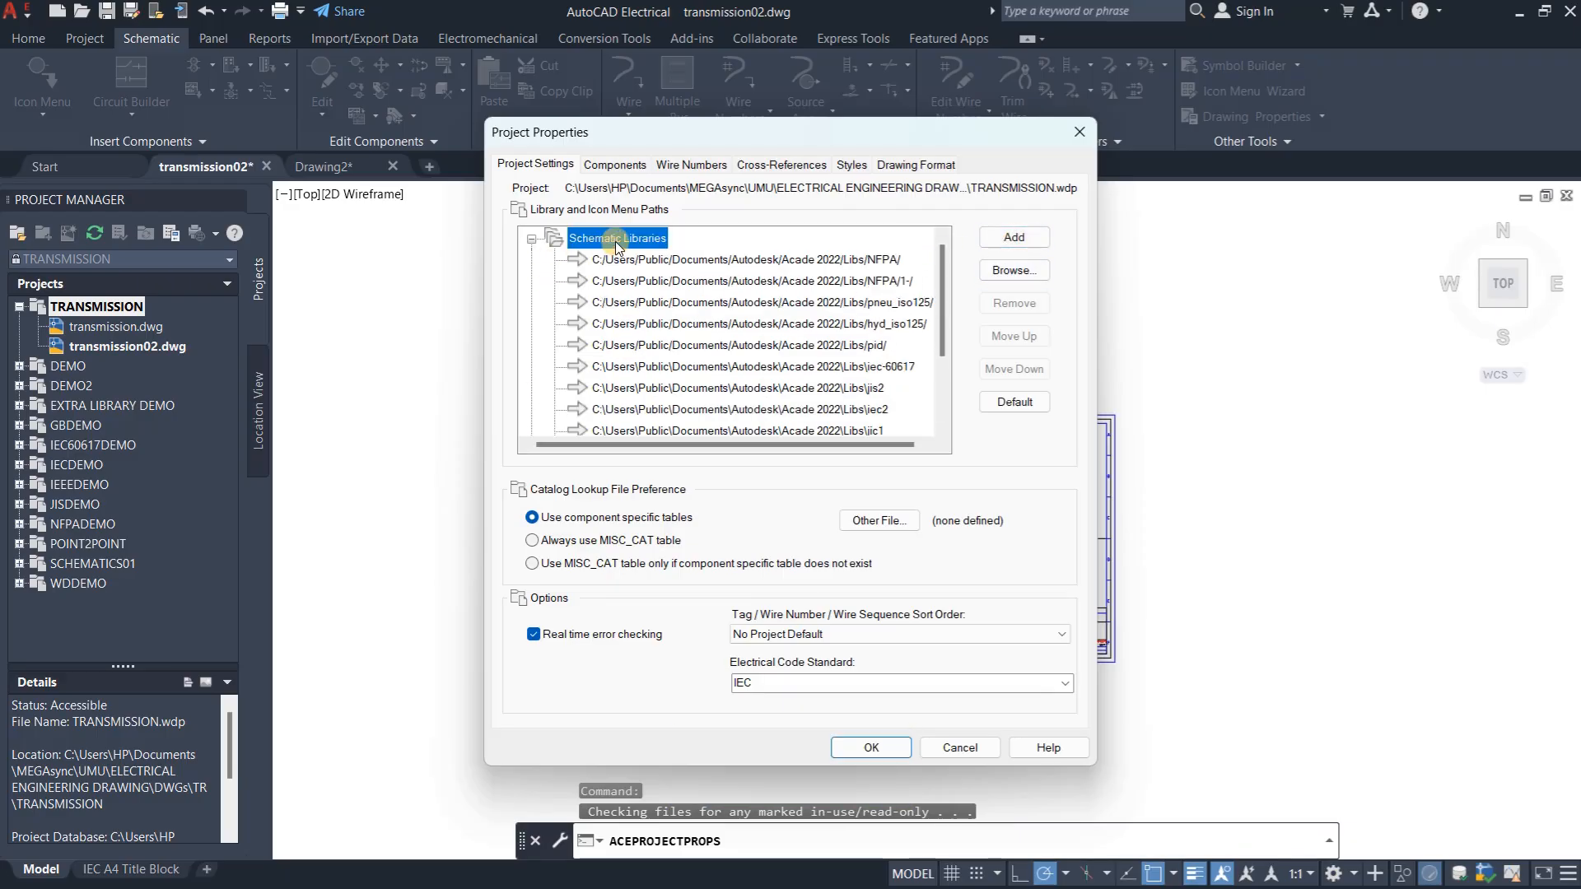
left_click(1013, 237)
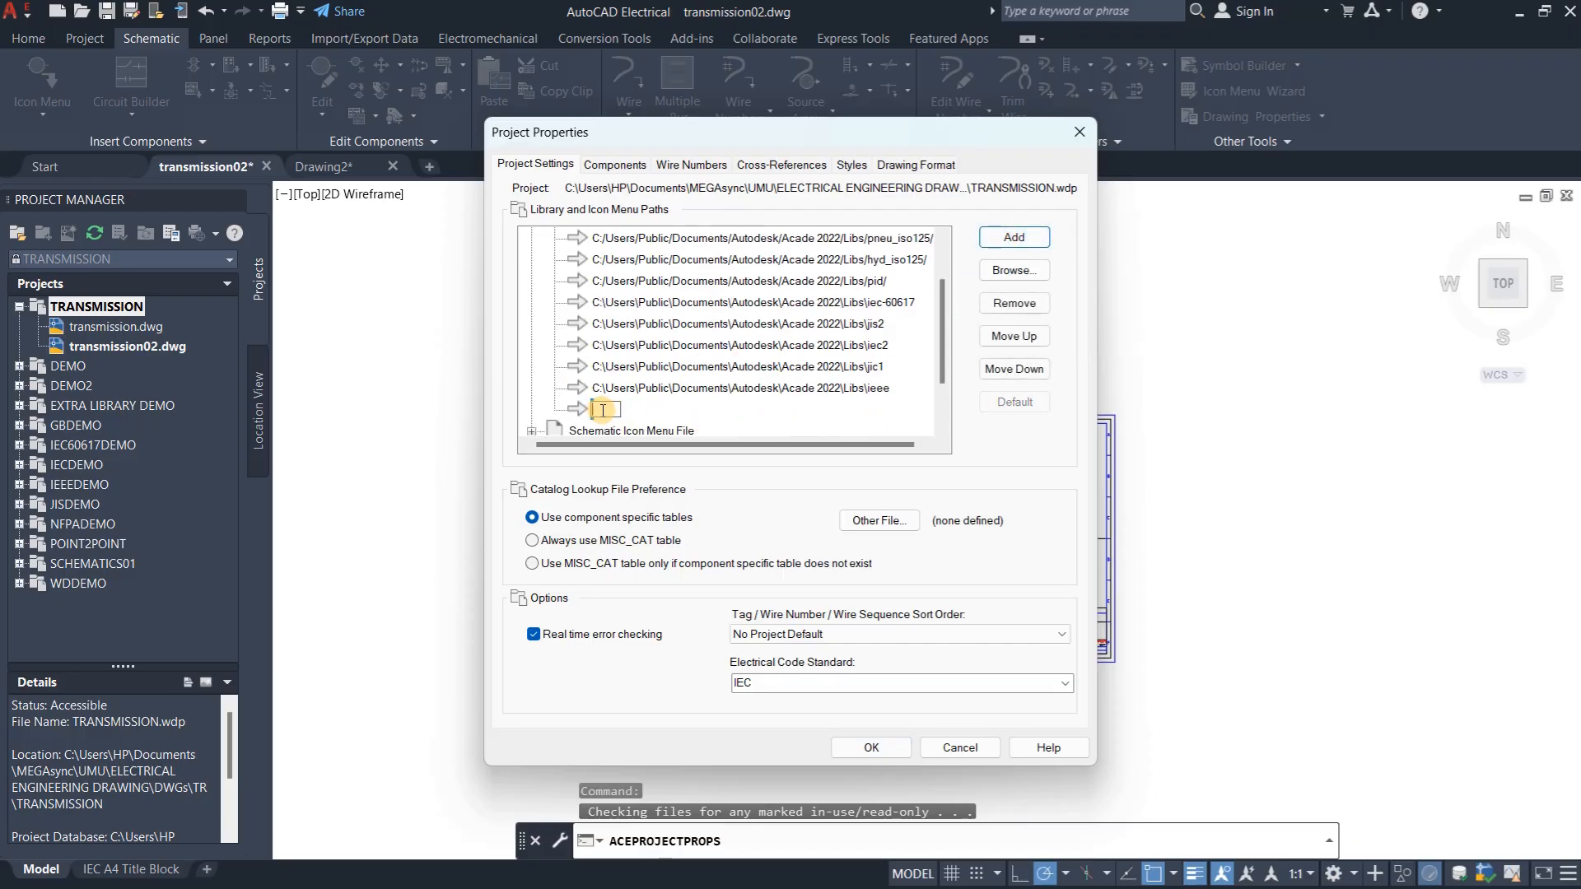
left_click(1014, 270)
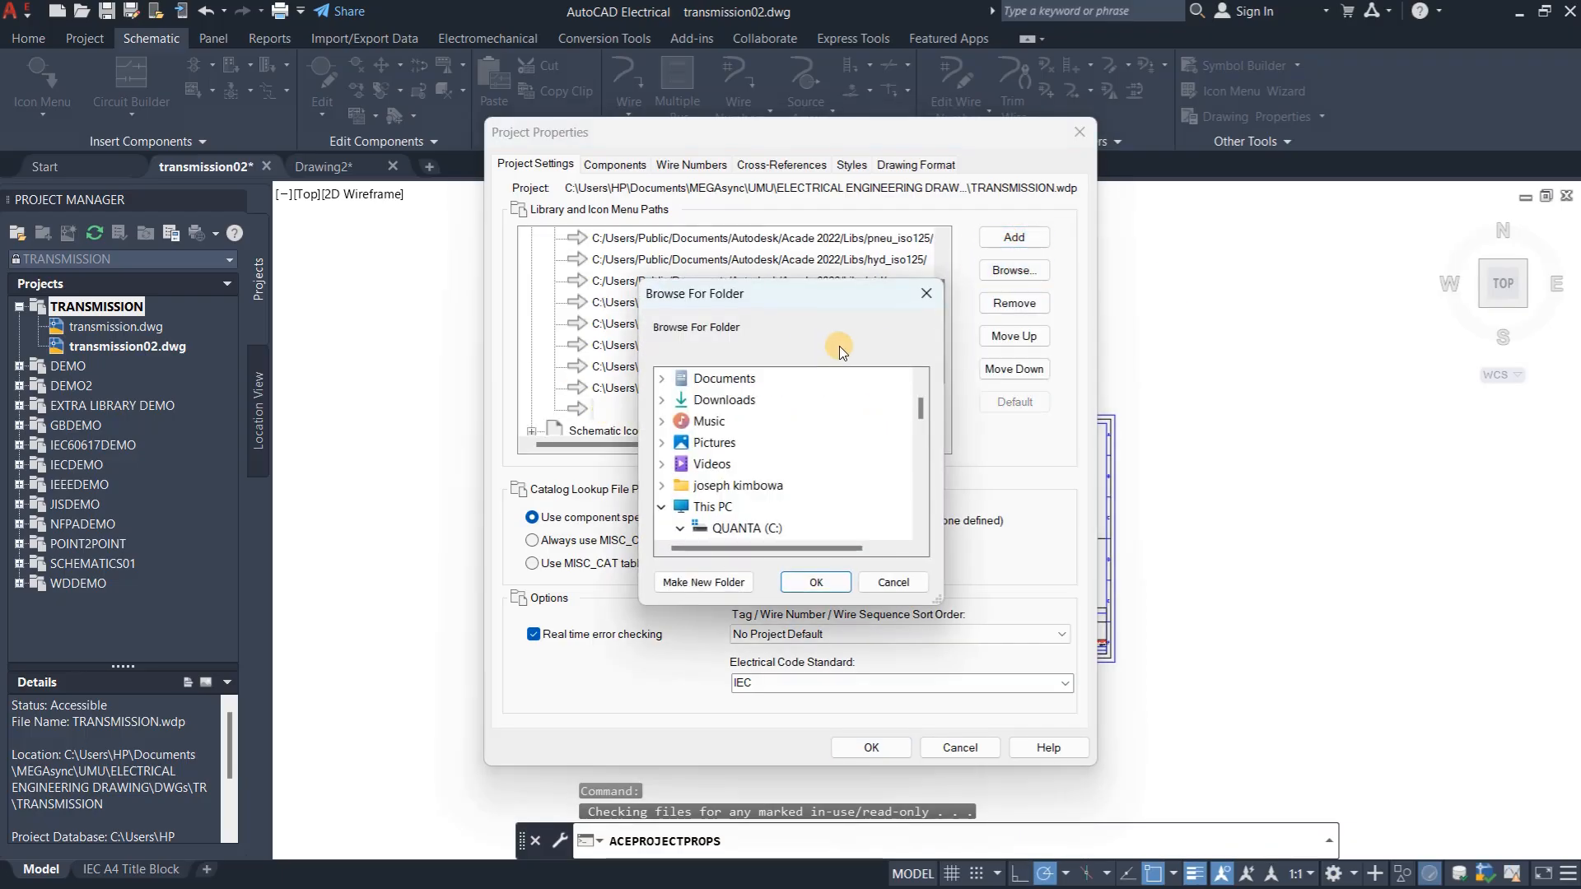
left_click(927, 293)
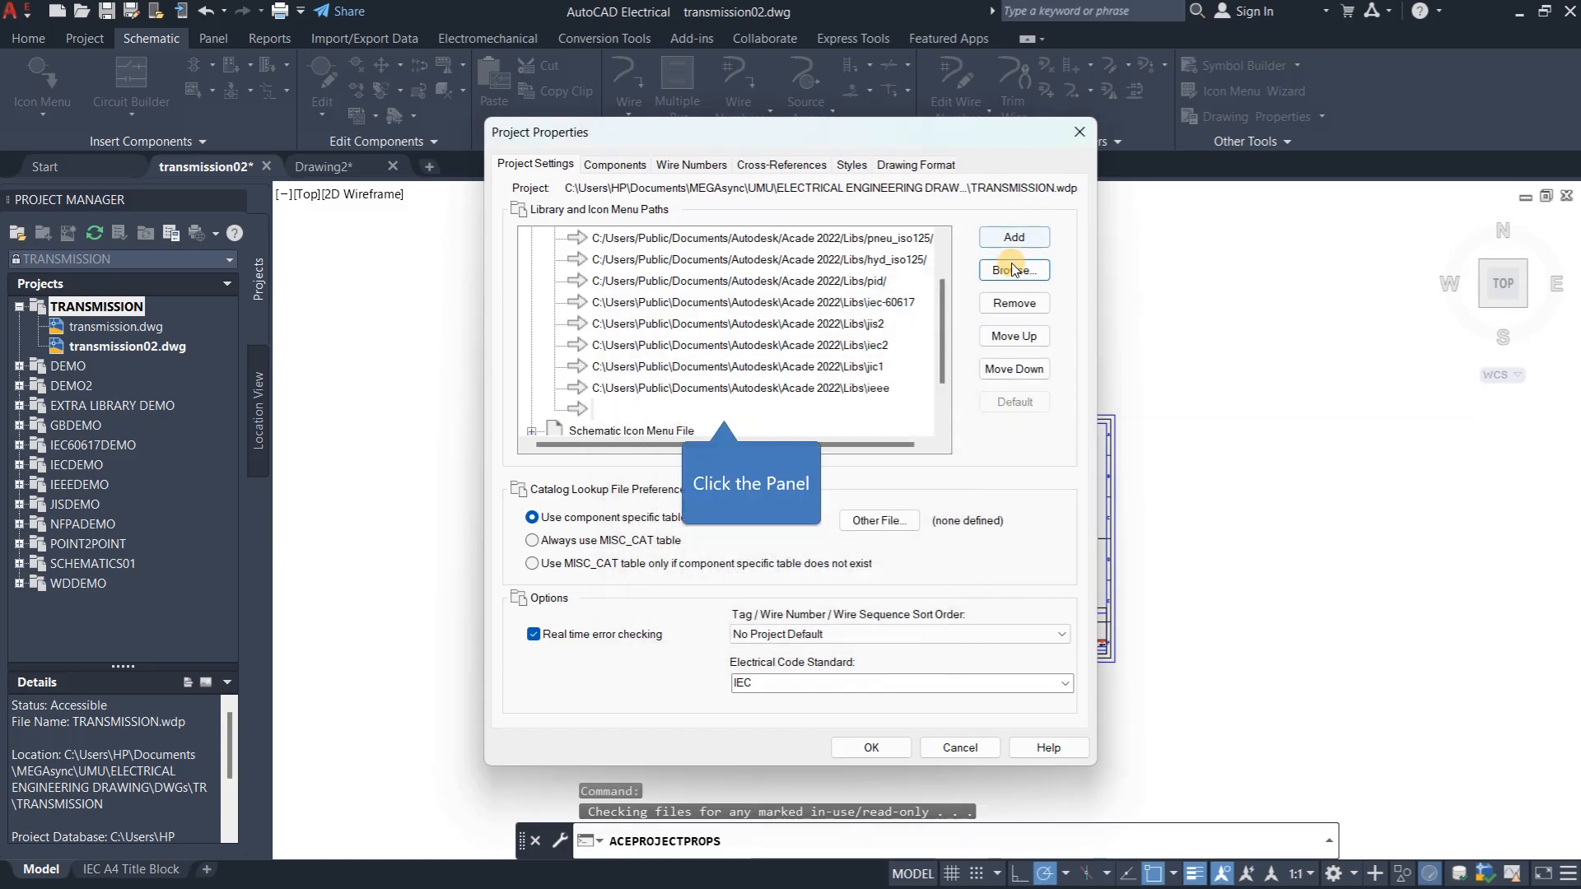
scroll(720, 354, "down", 1)
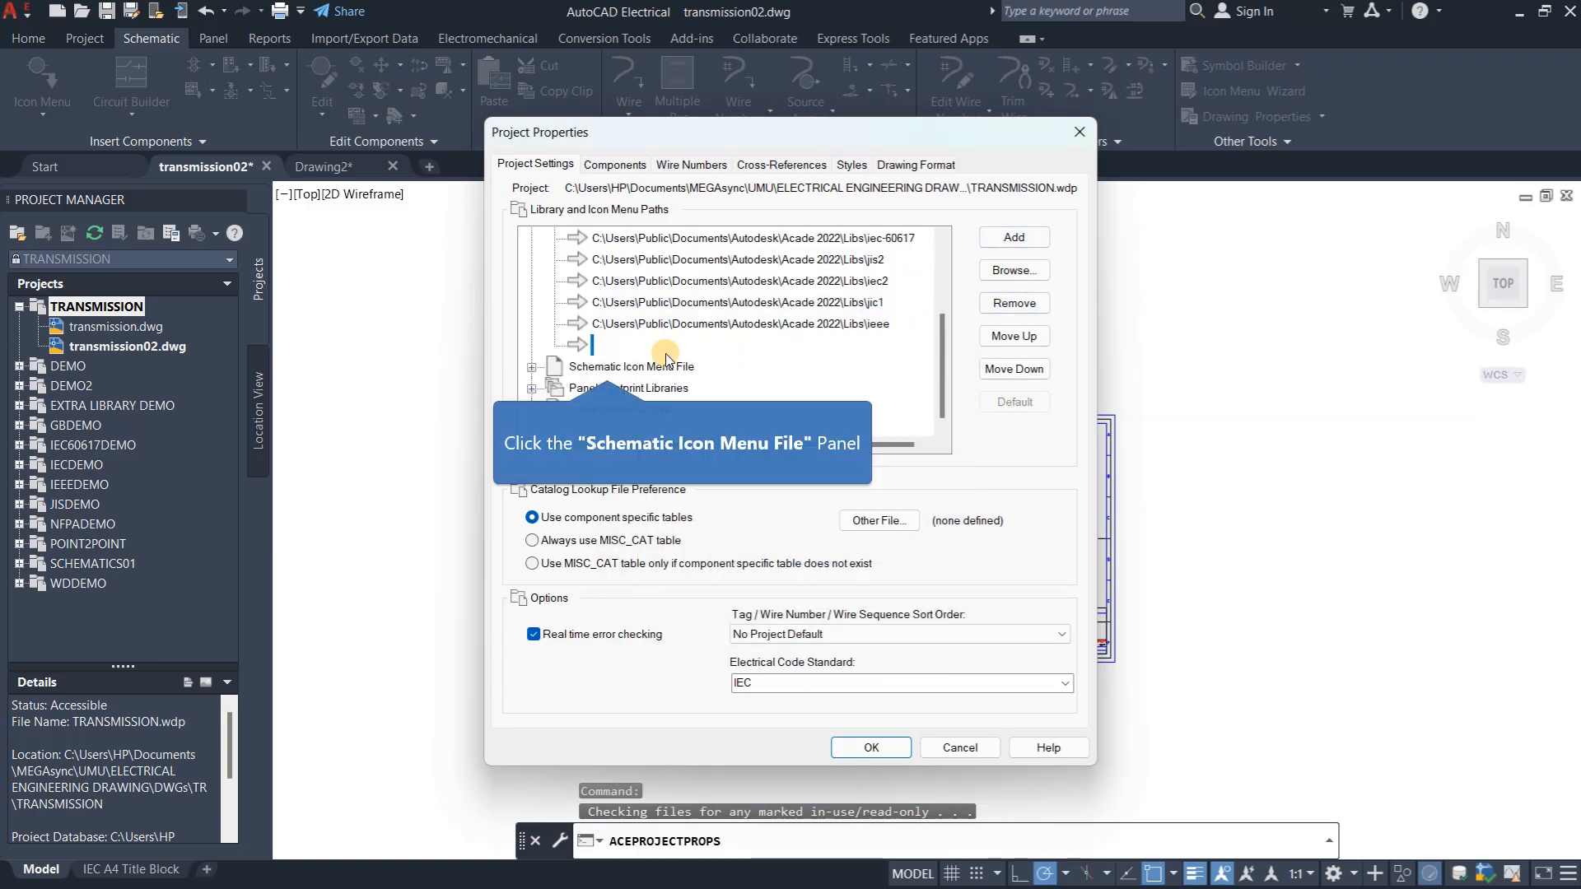
Set the project's schematic icon menu file to ACE_IEC-60617_MENU.DAT and apply the project properties
left_click(610, 370)
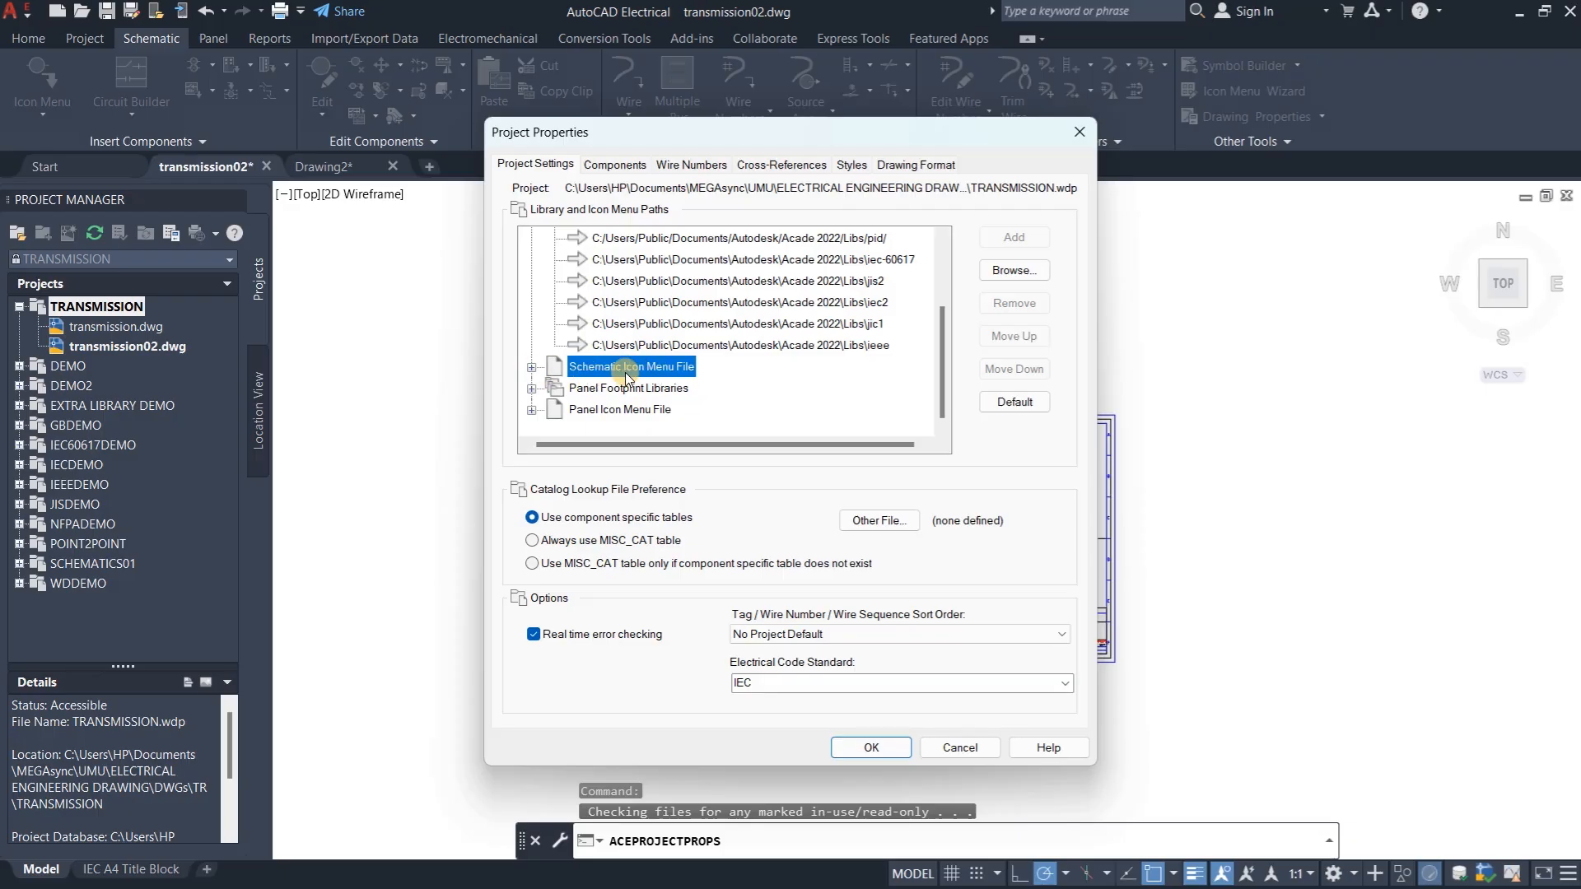
left_click(528, 368)
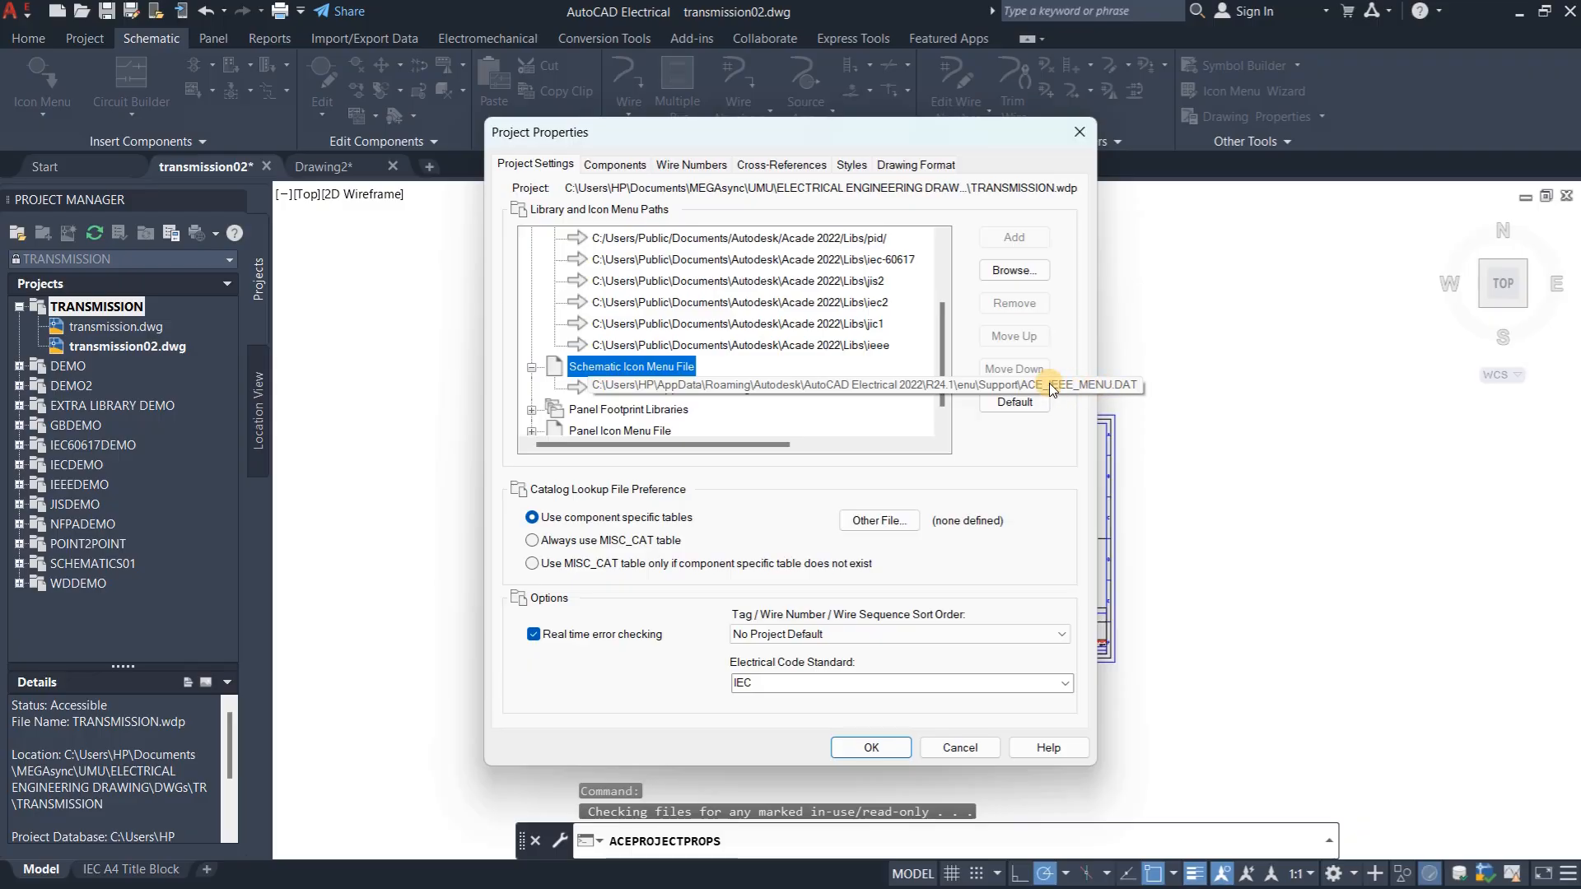
double_click(771, 387)
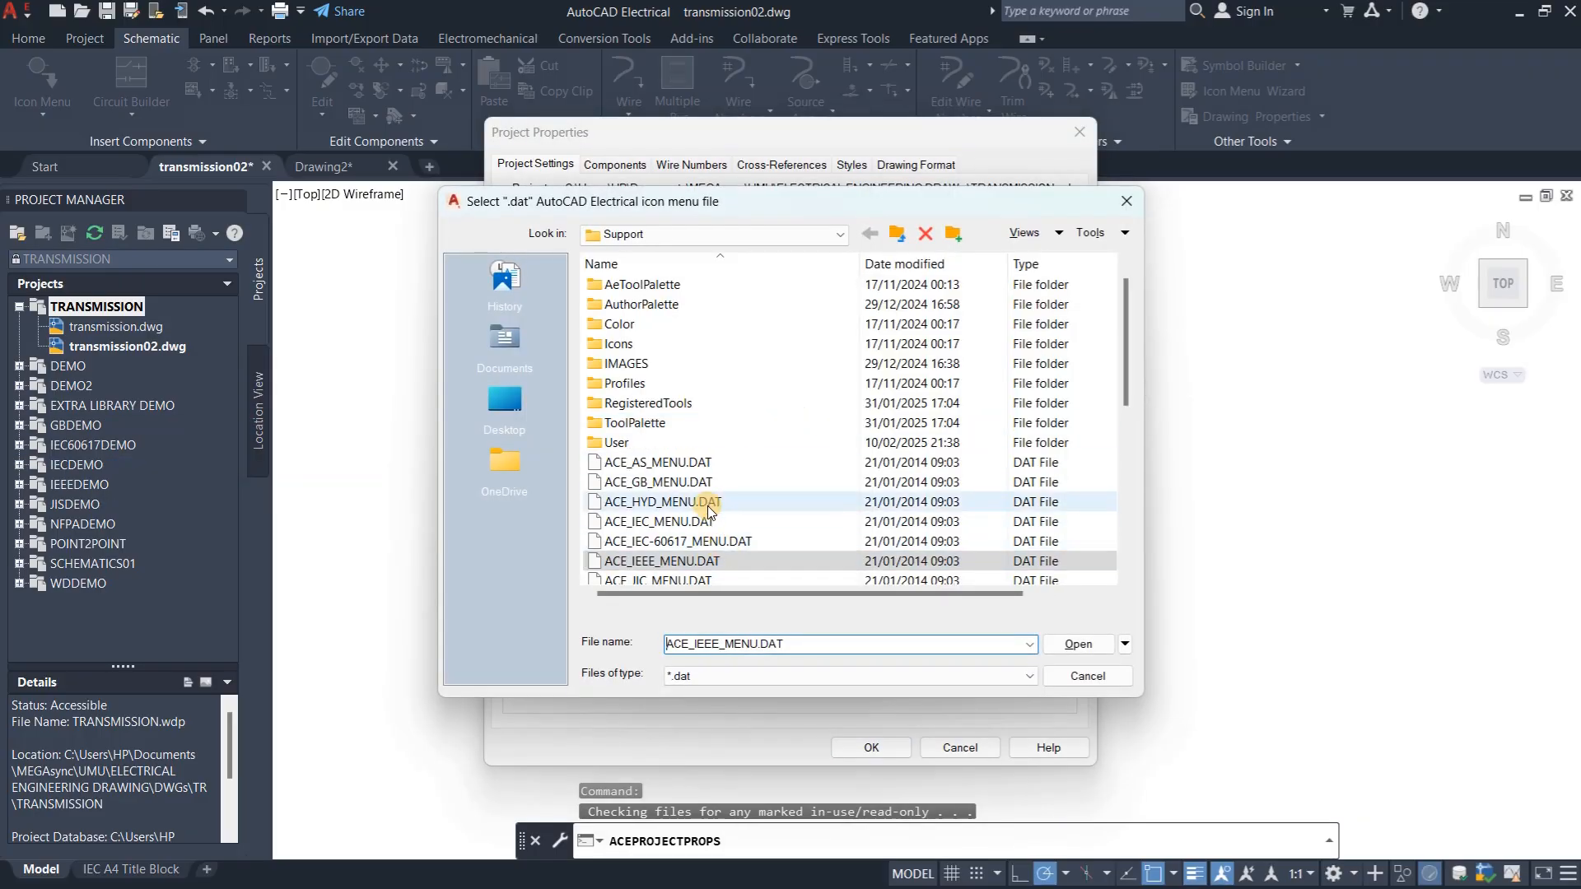
left_click(675, 540)
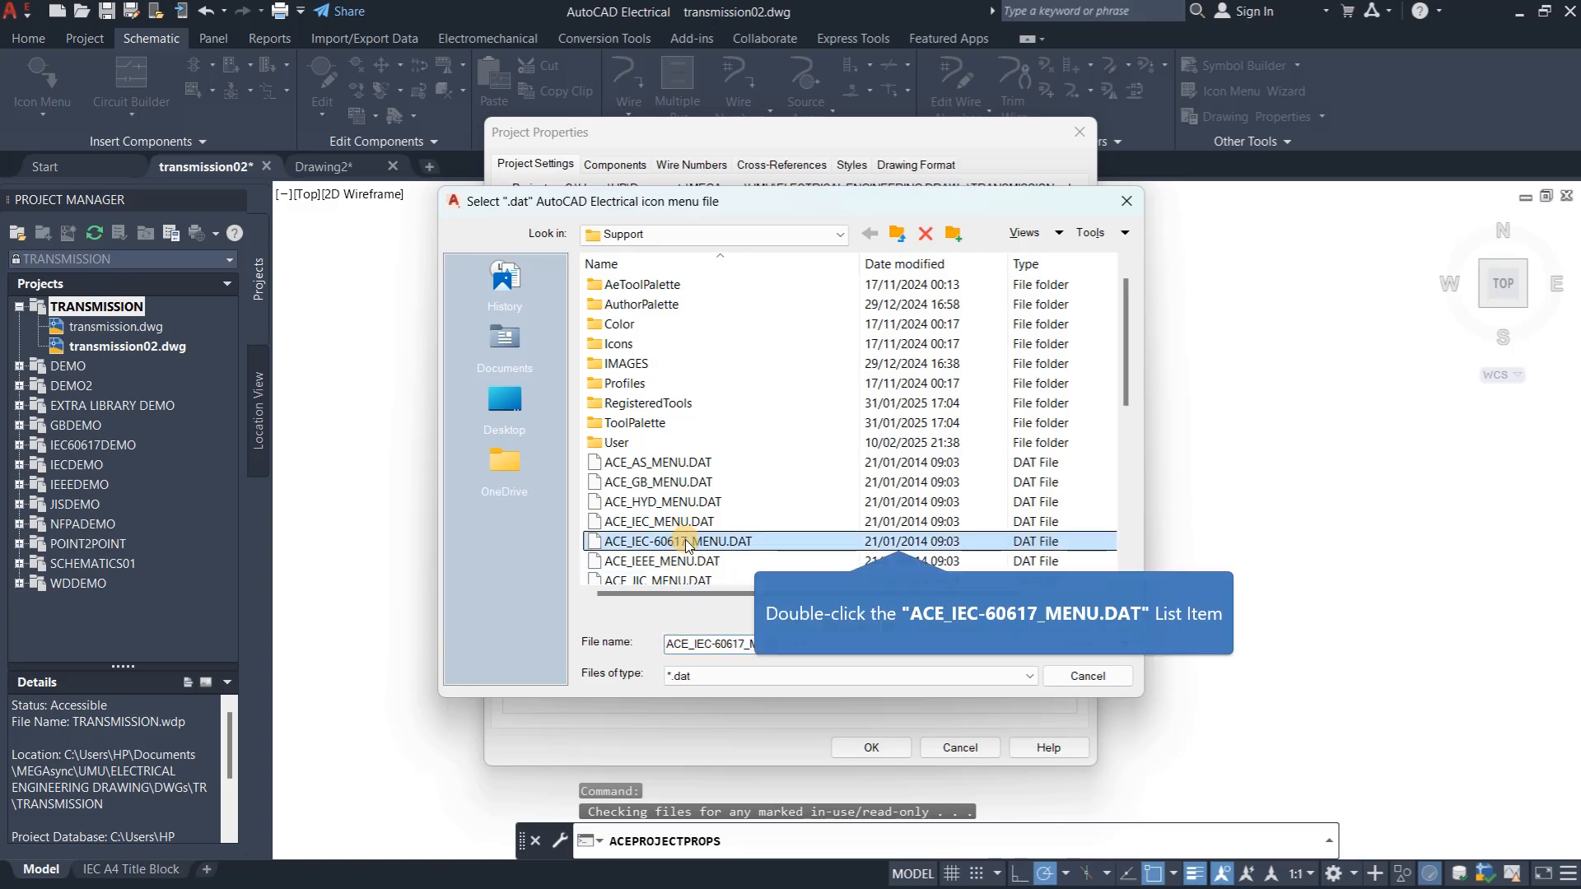
double_click(685, 541)
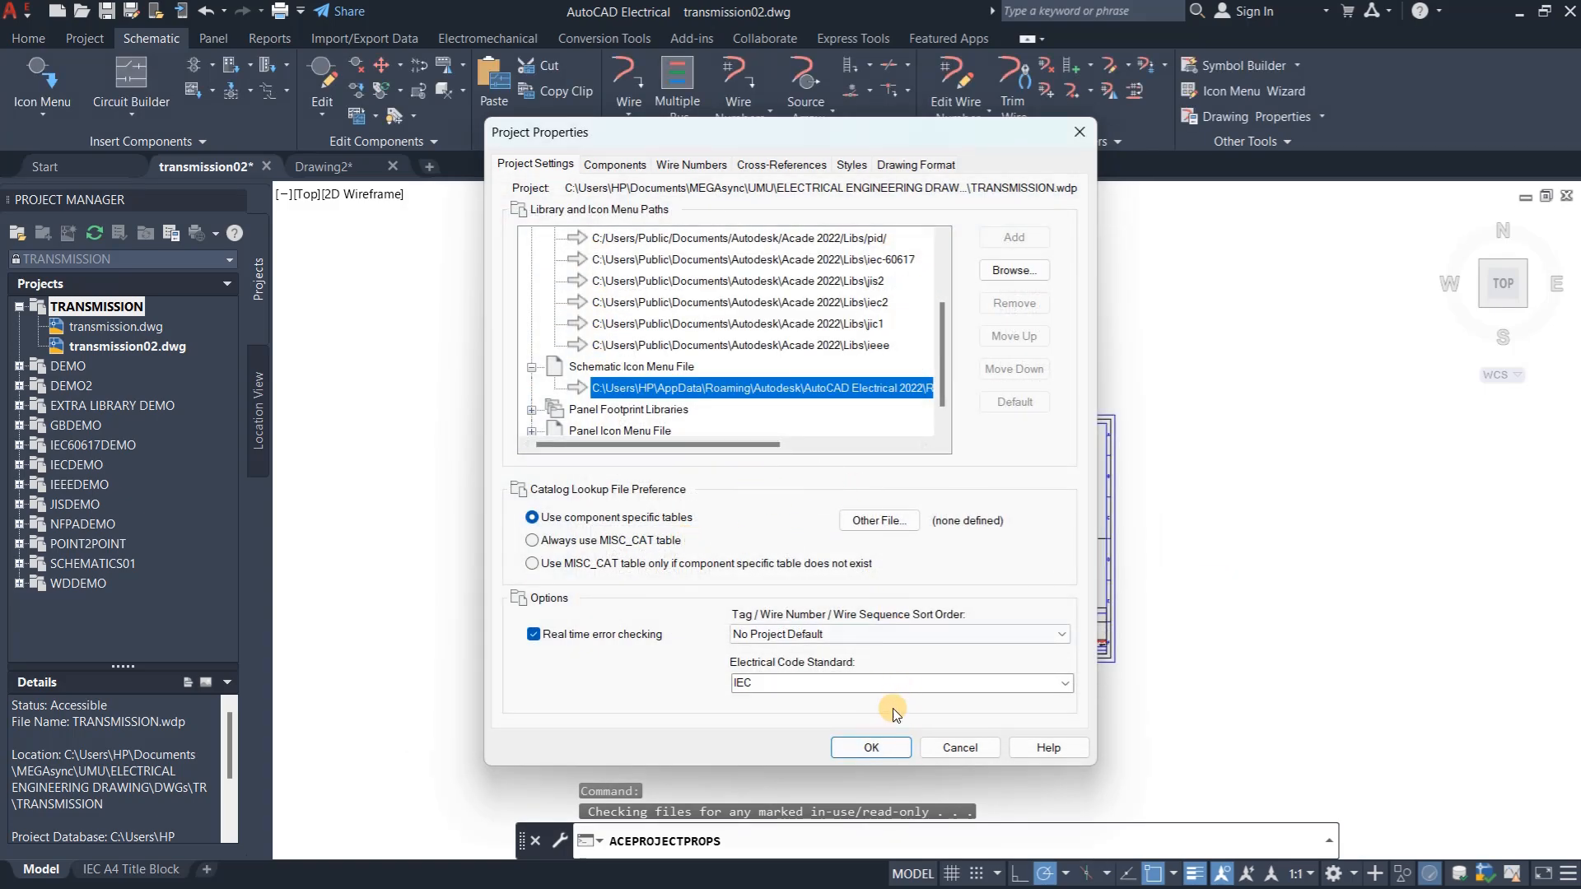
left_click(873, 747)
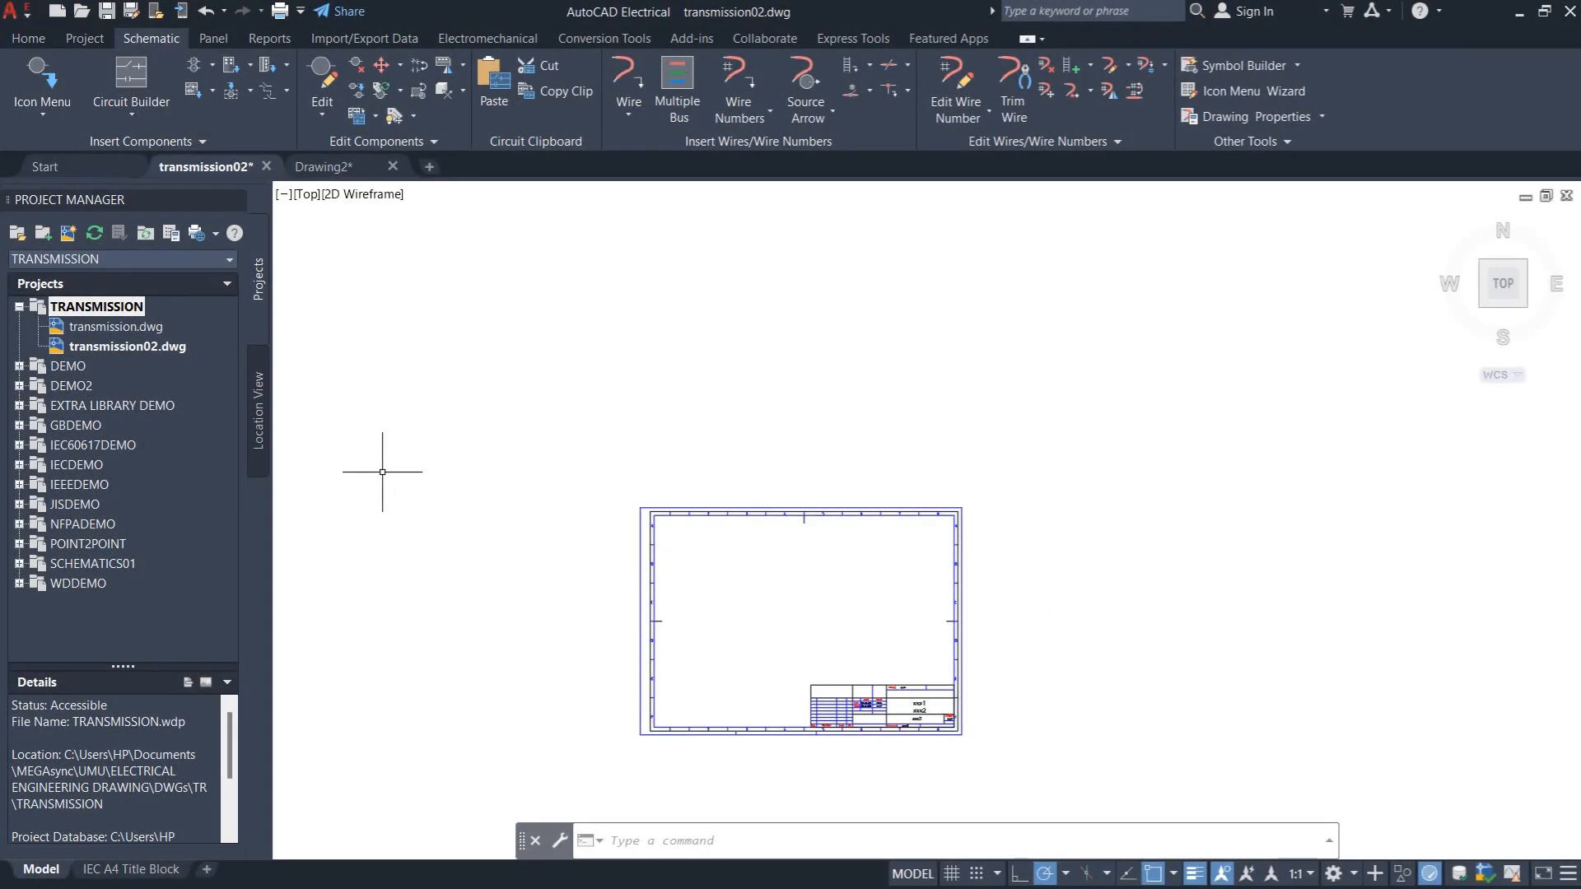
Insert the Arrow Tail - Up symbol from the Wire Arrows Reference only category in the empty area above the sheet, without a description
left_click(48, 79)
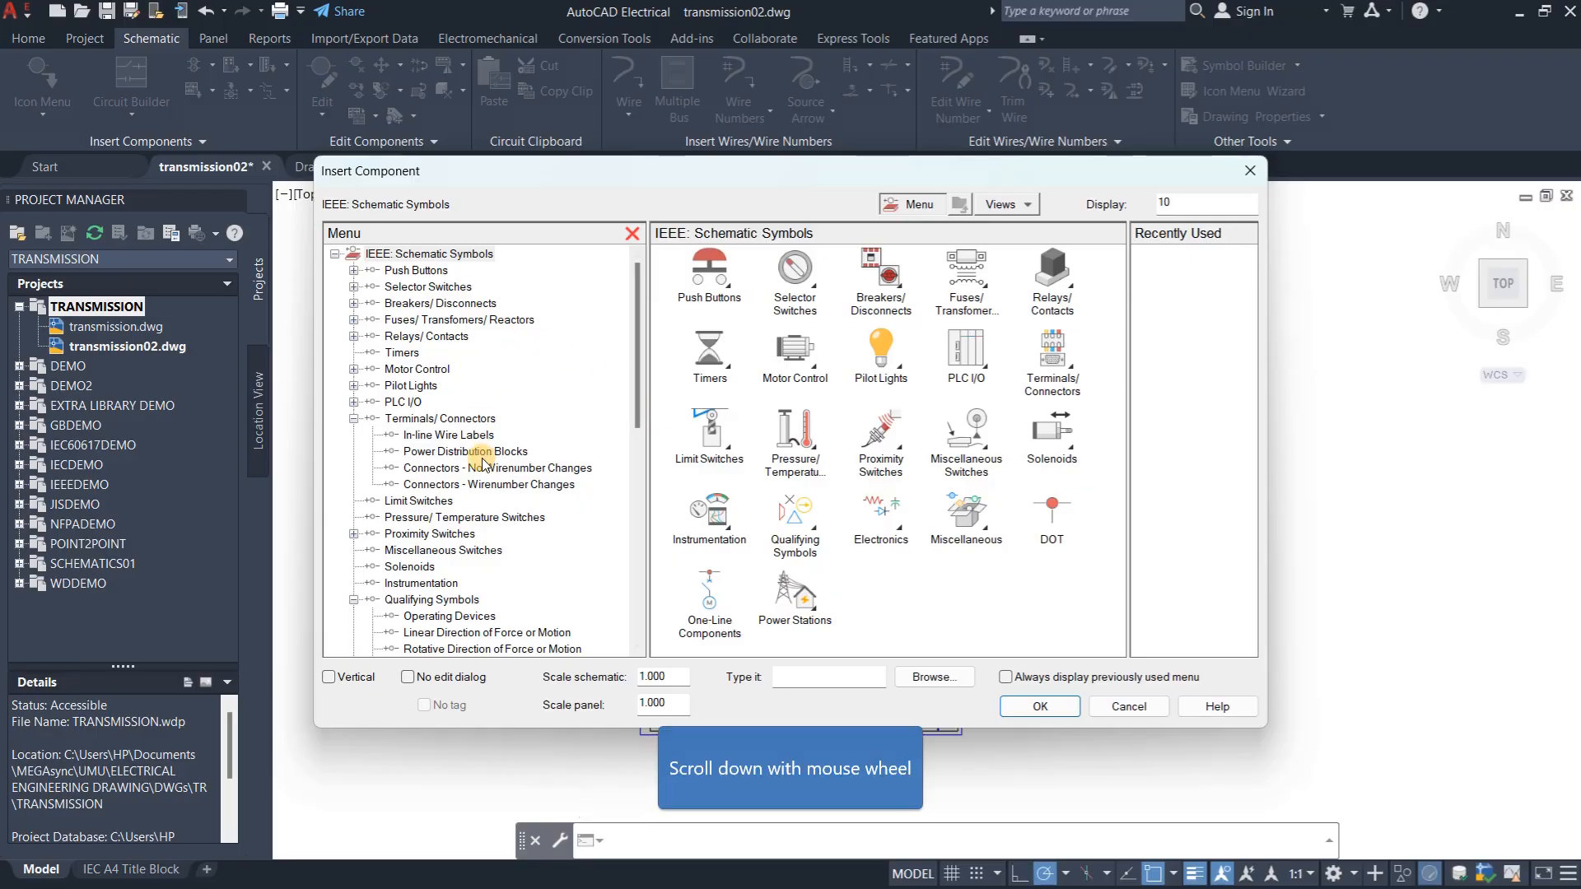
scroll(501, 482, "down", 8)
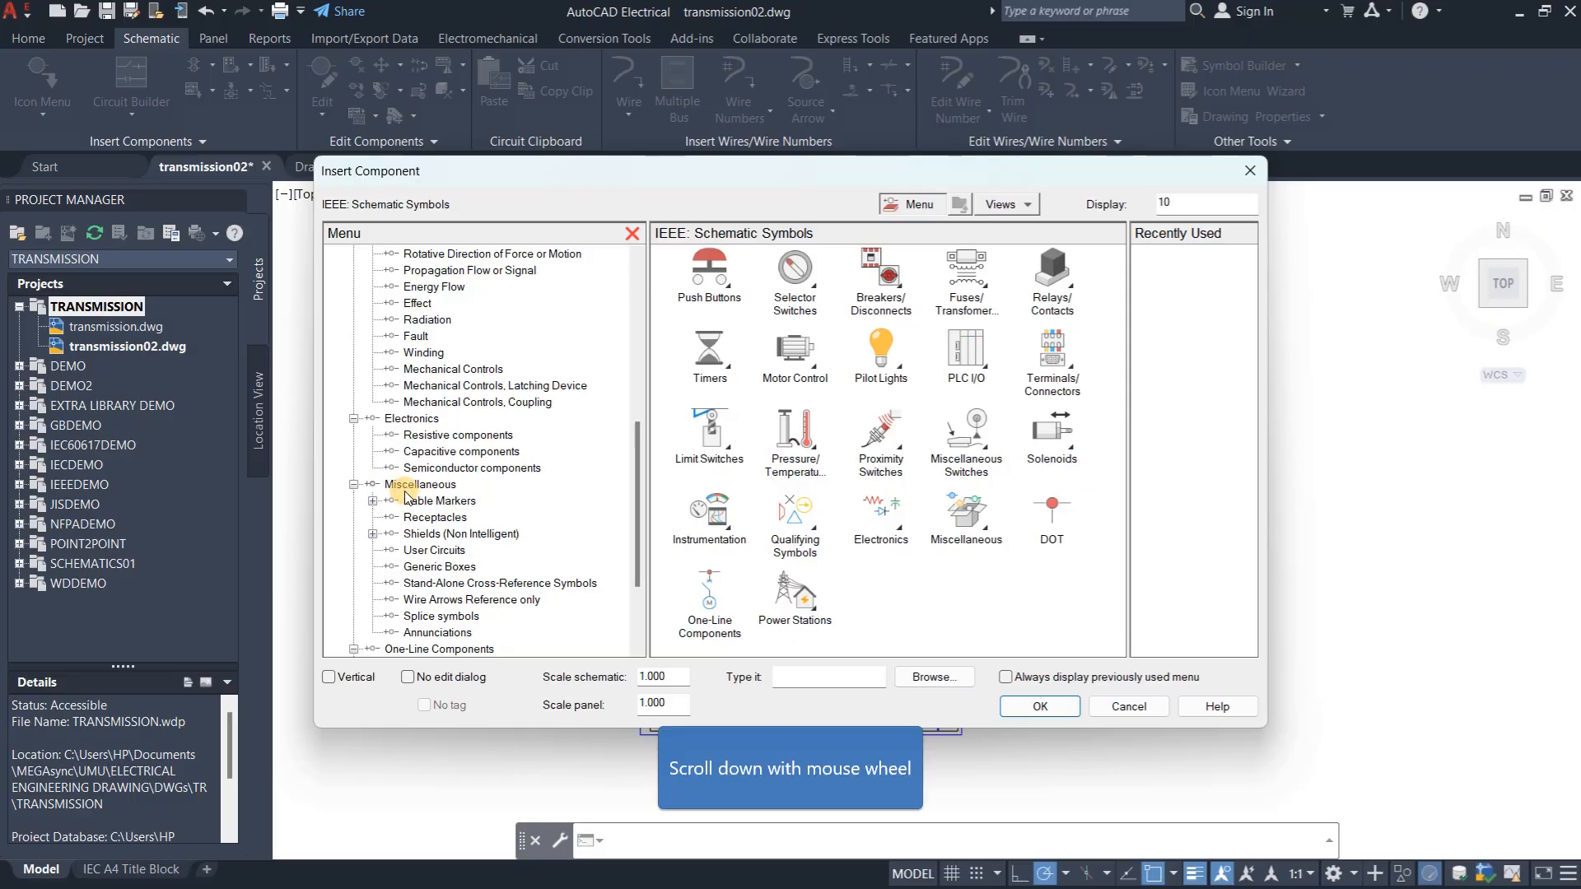
scroll(396, 487, "down", 3)
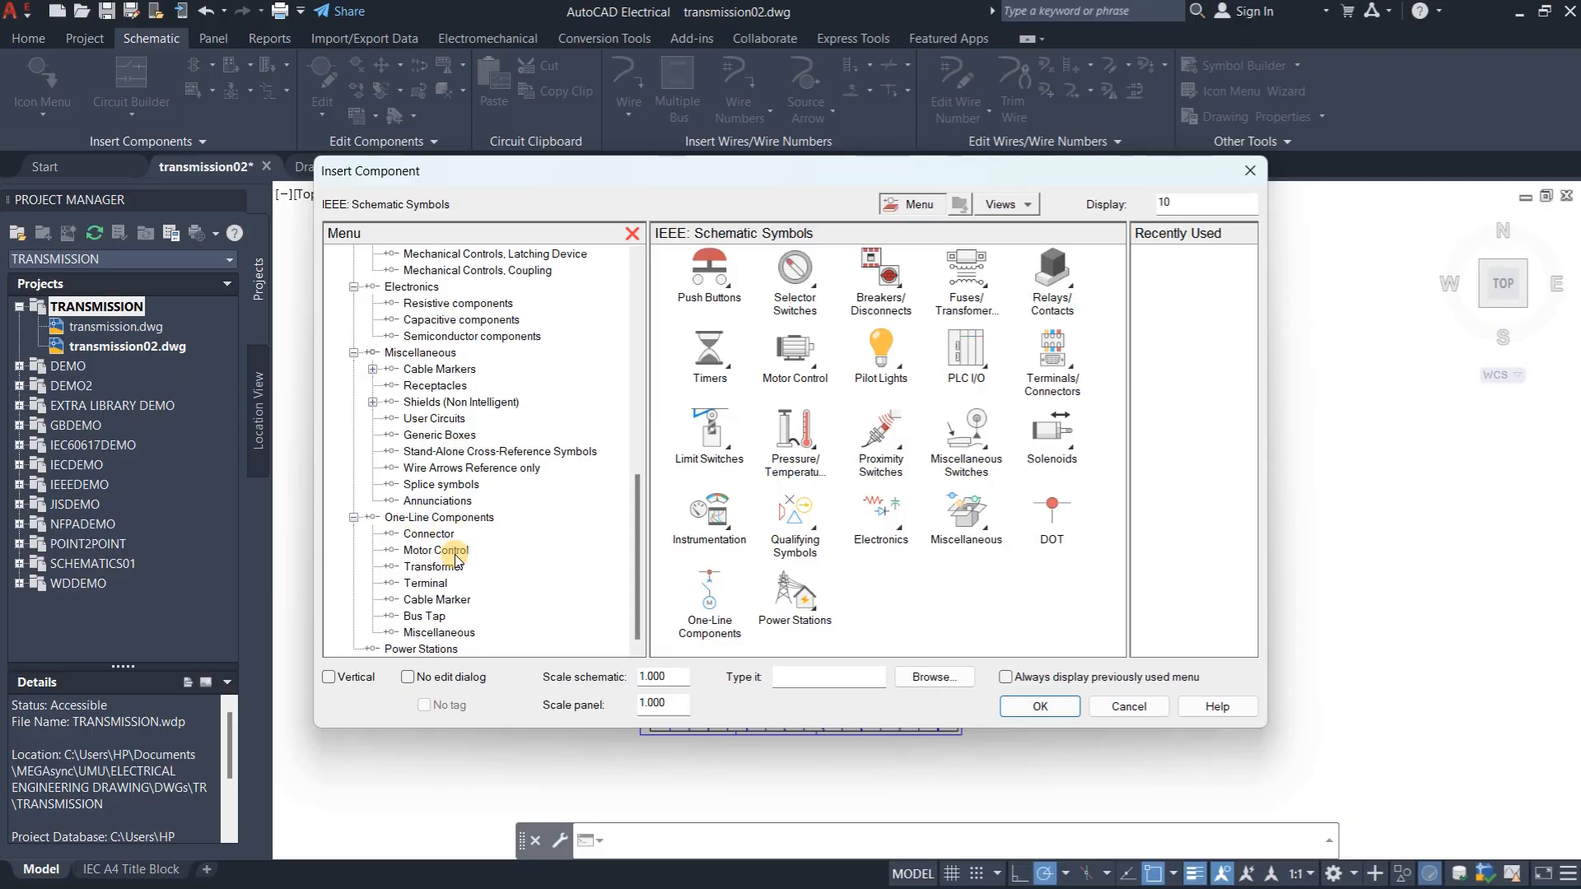
scroll(437, 451, "up", 1)
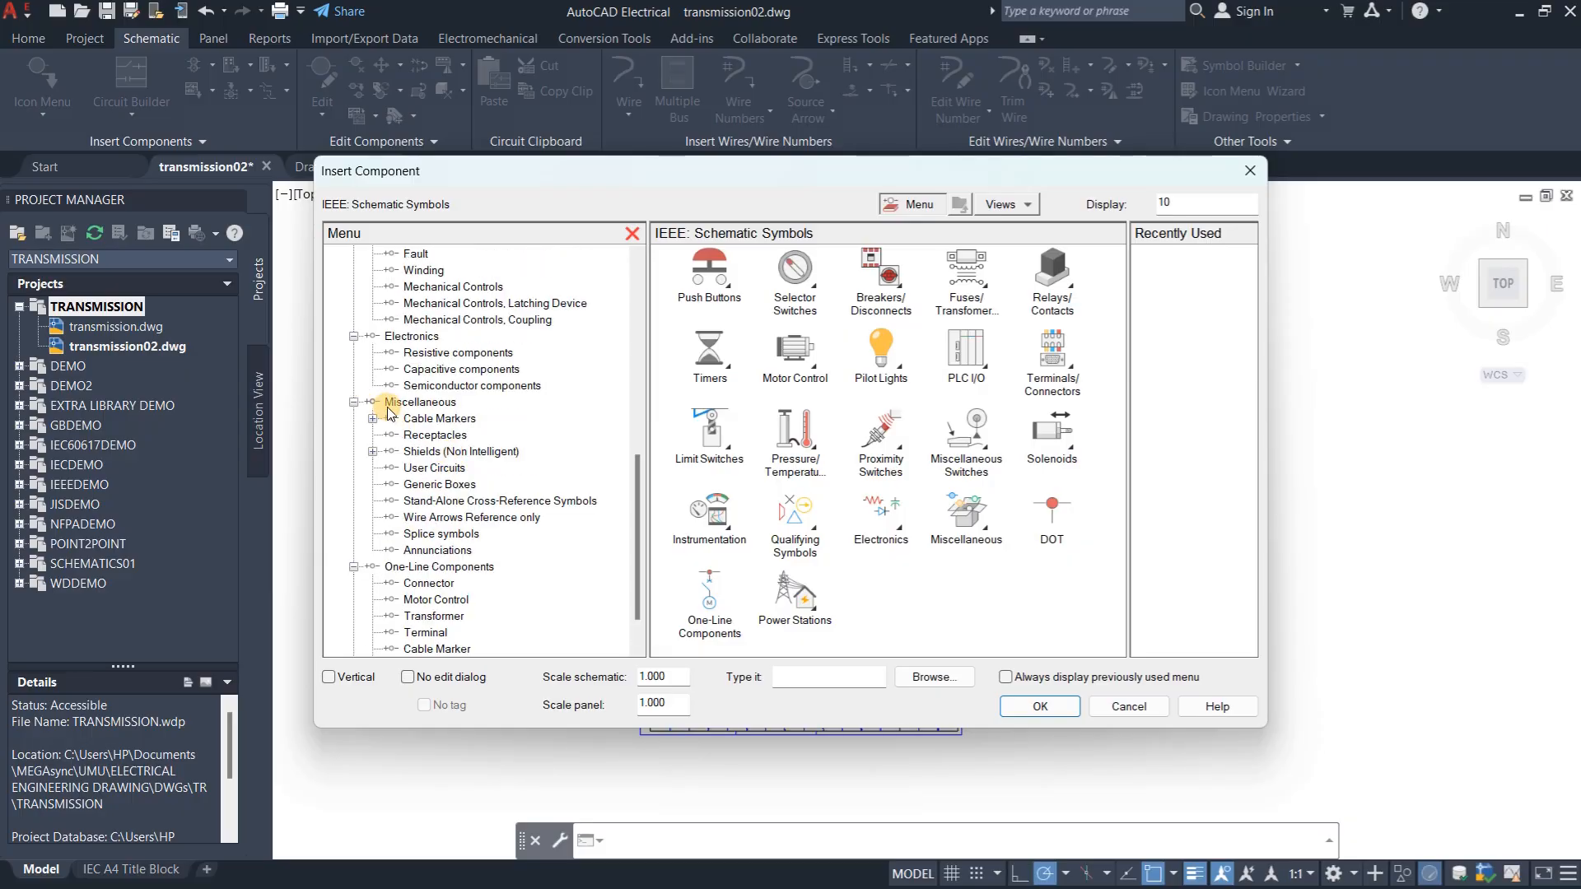
left_click(462, 519)
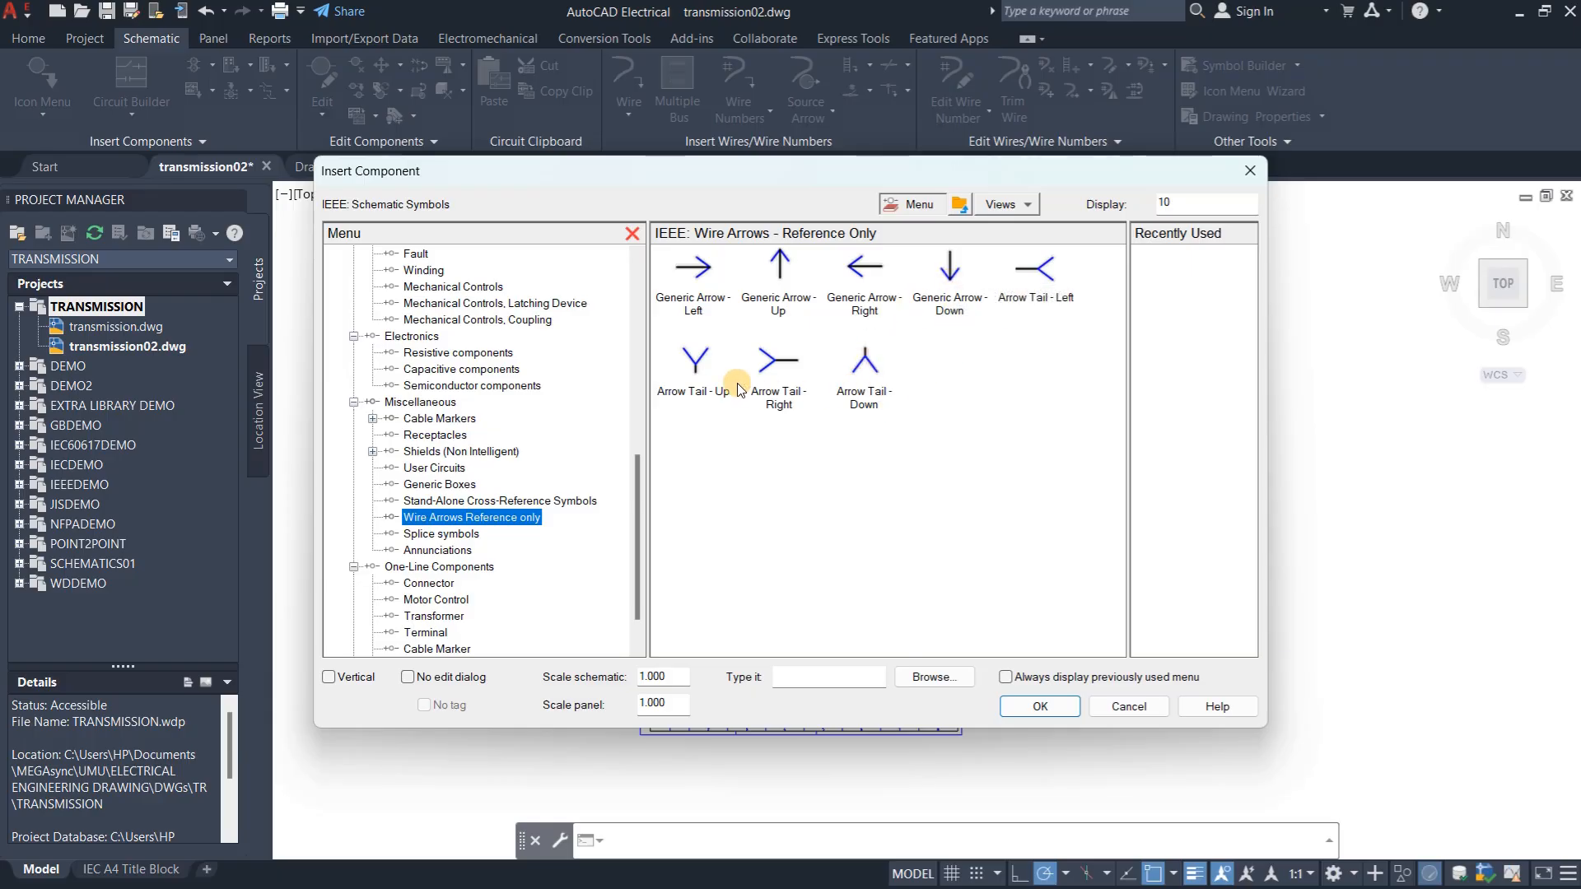
left_click(694, 362)
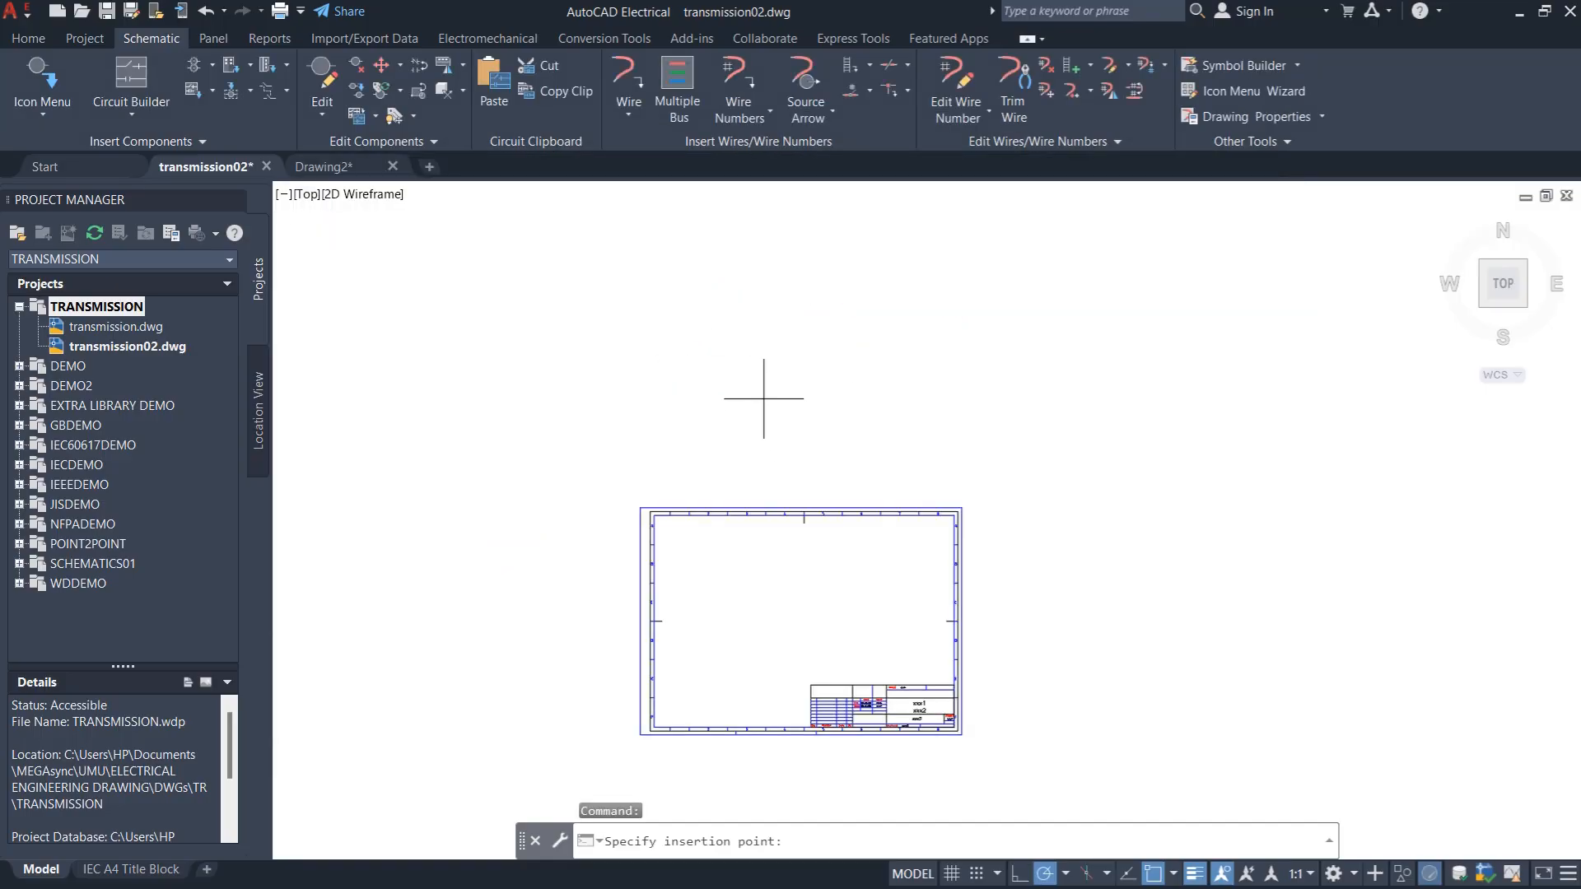
scroll(677, 319, "up", 8)
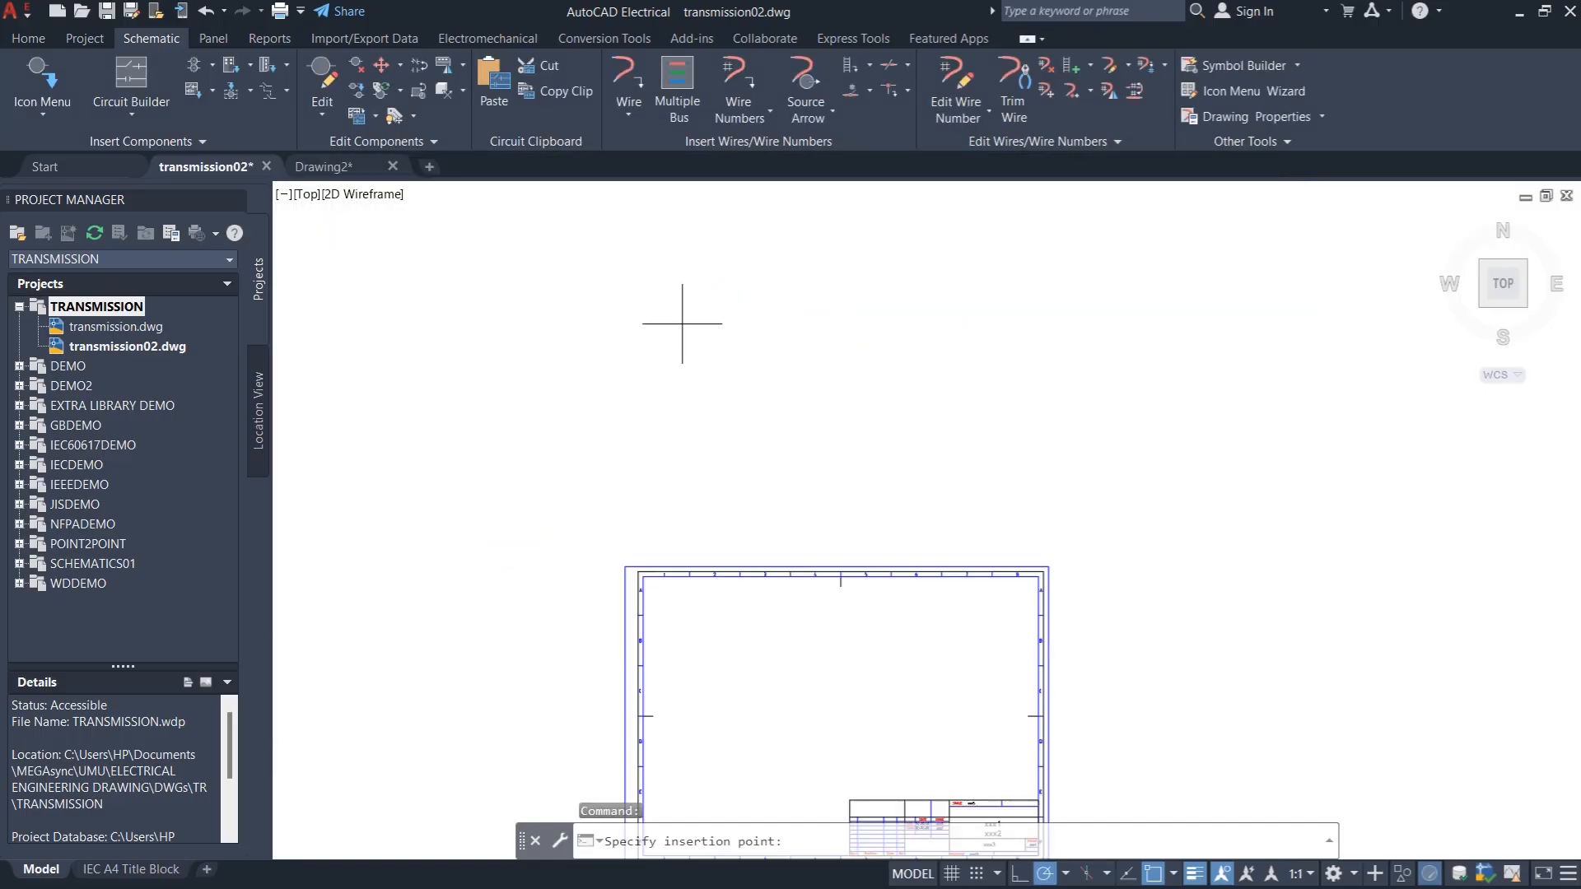
scroll(697, 396, "up", 2)
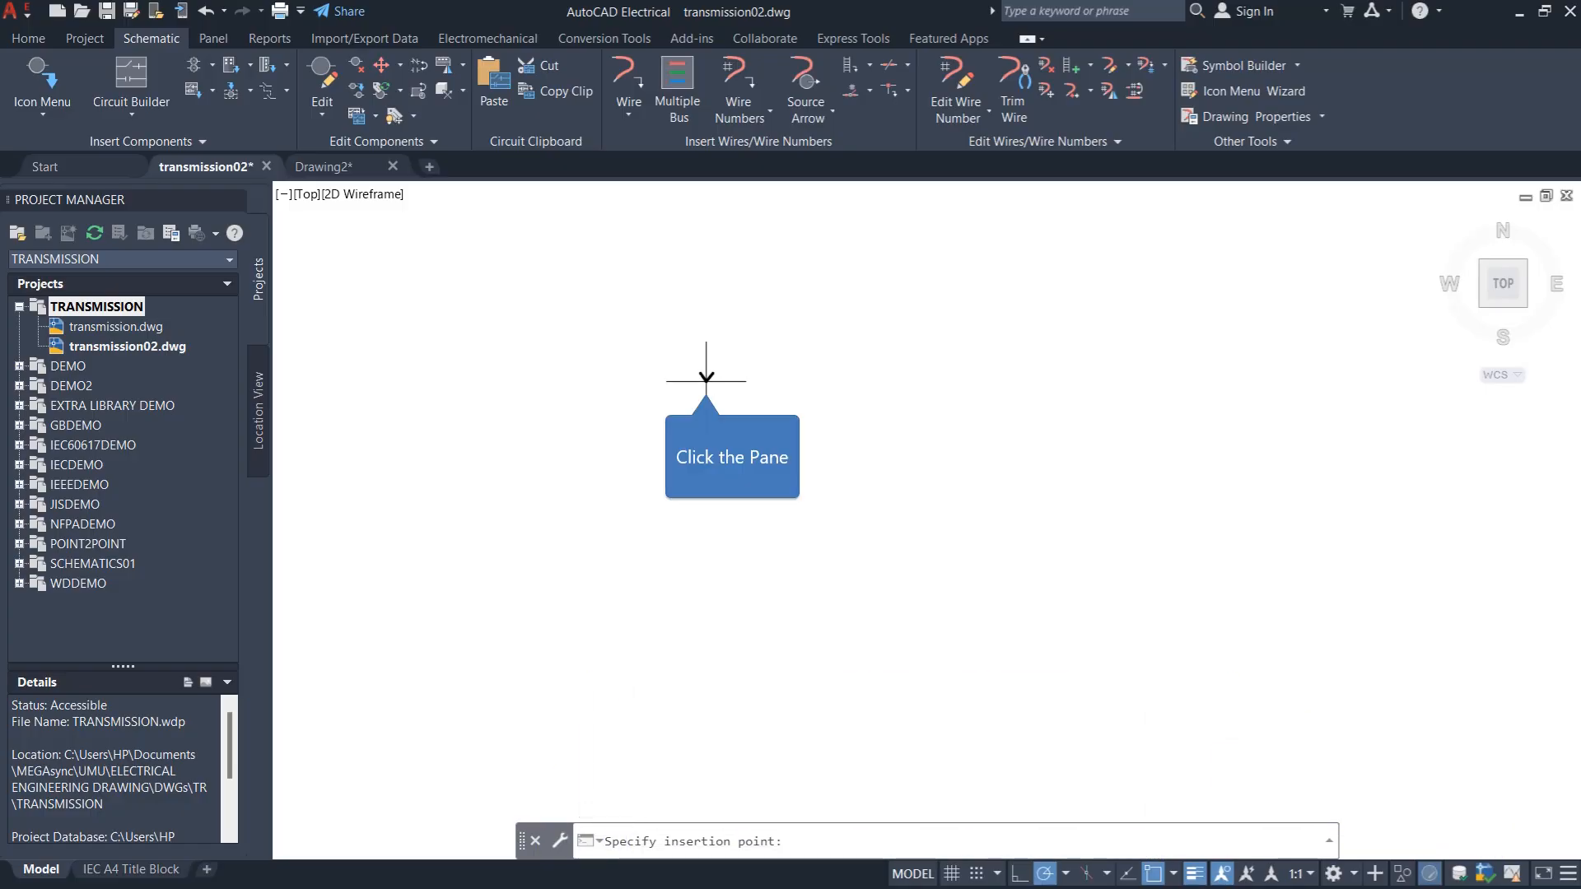
left_click(705, 380)
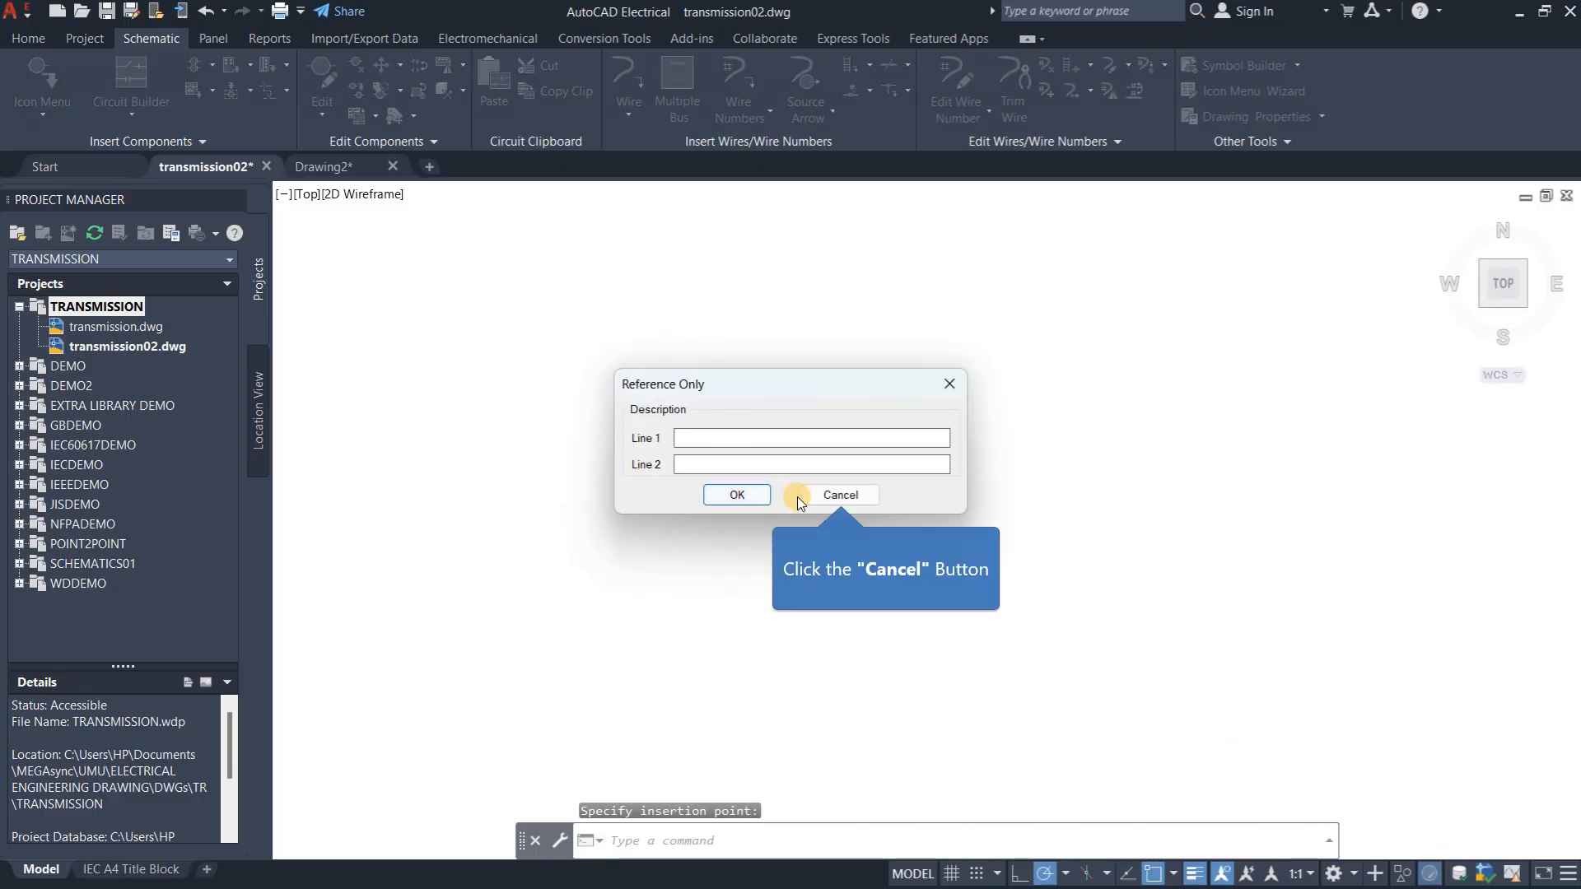
left_click(840, 495)
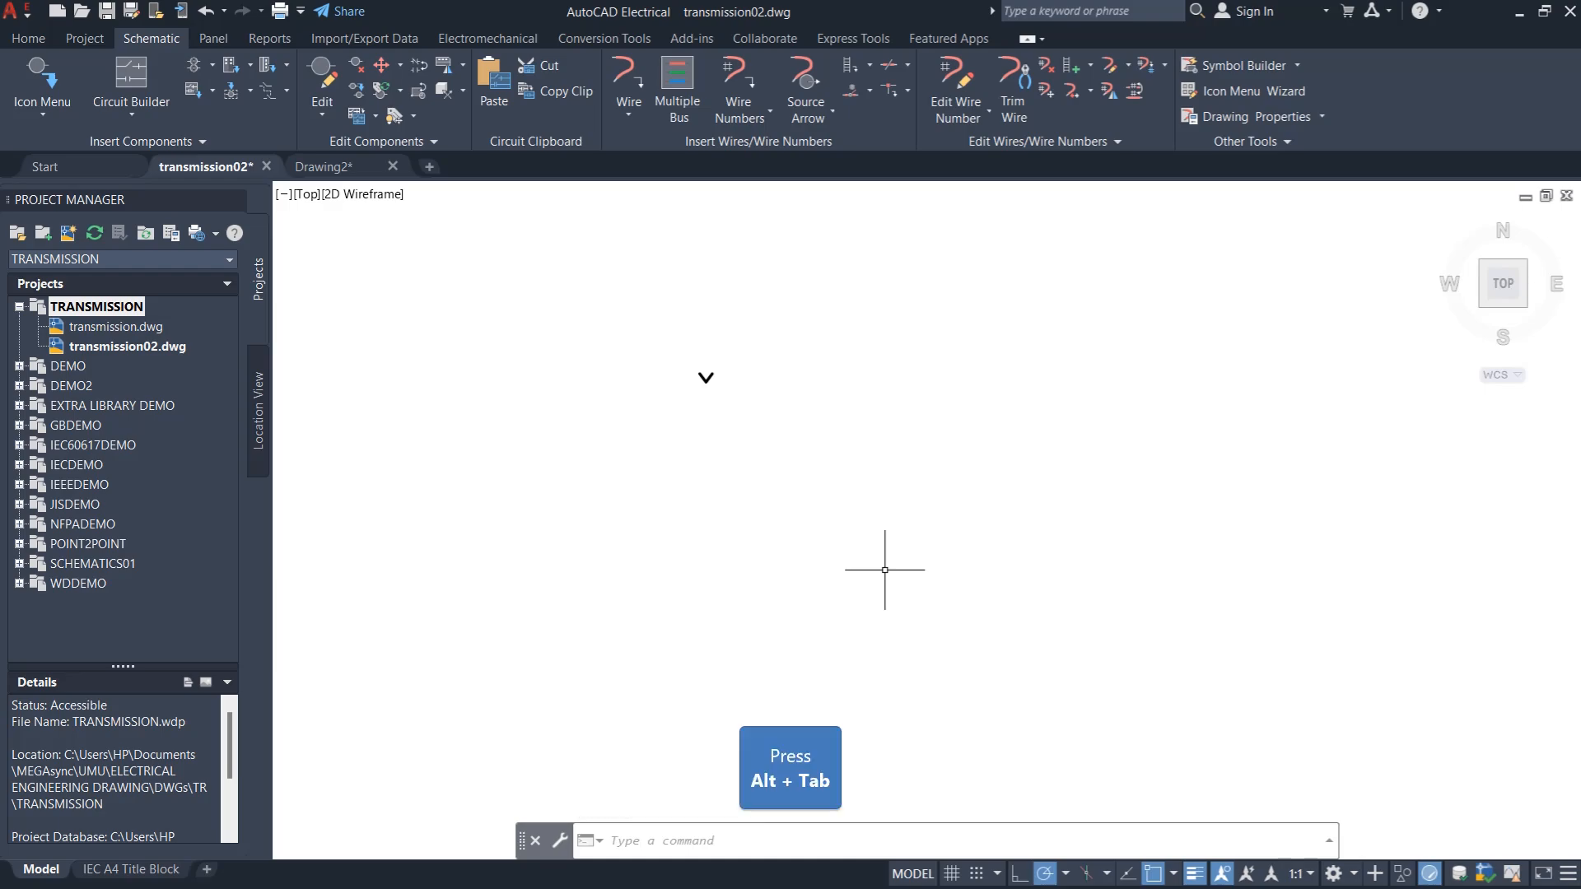
key("alt+Tab")
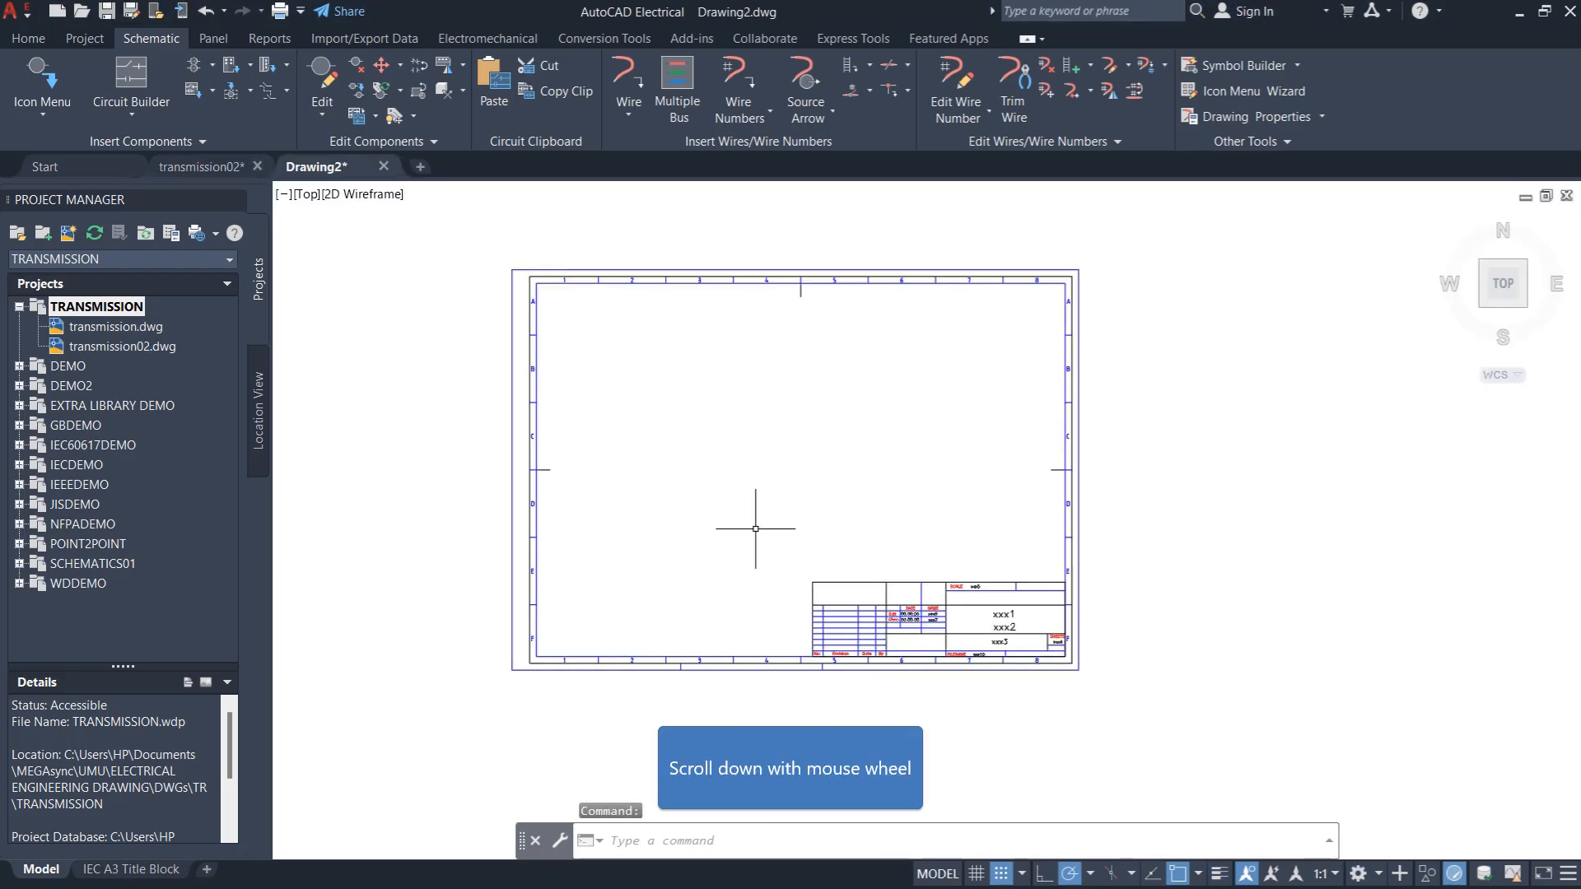
scroll(755, 529, "down", 2)
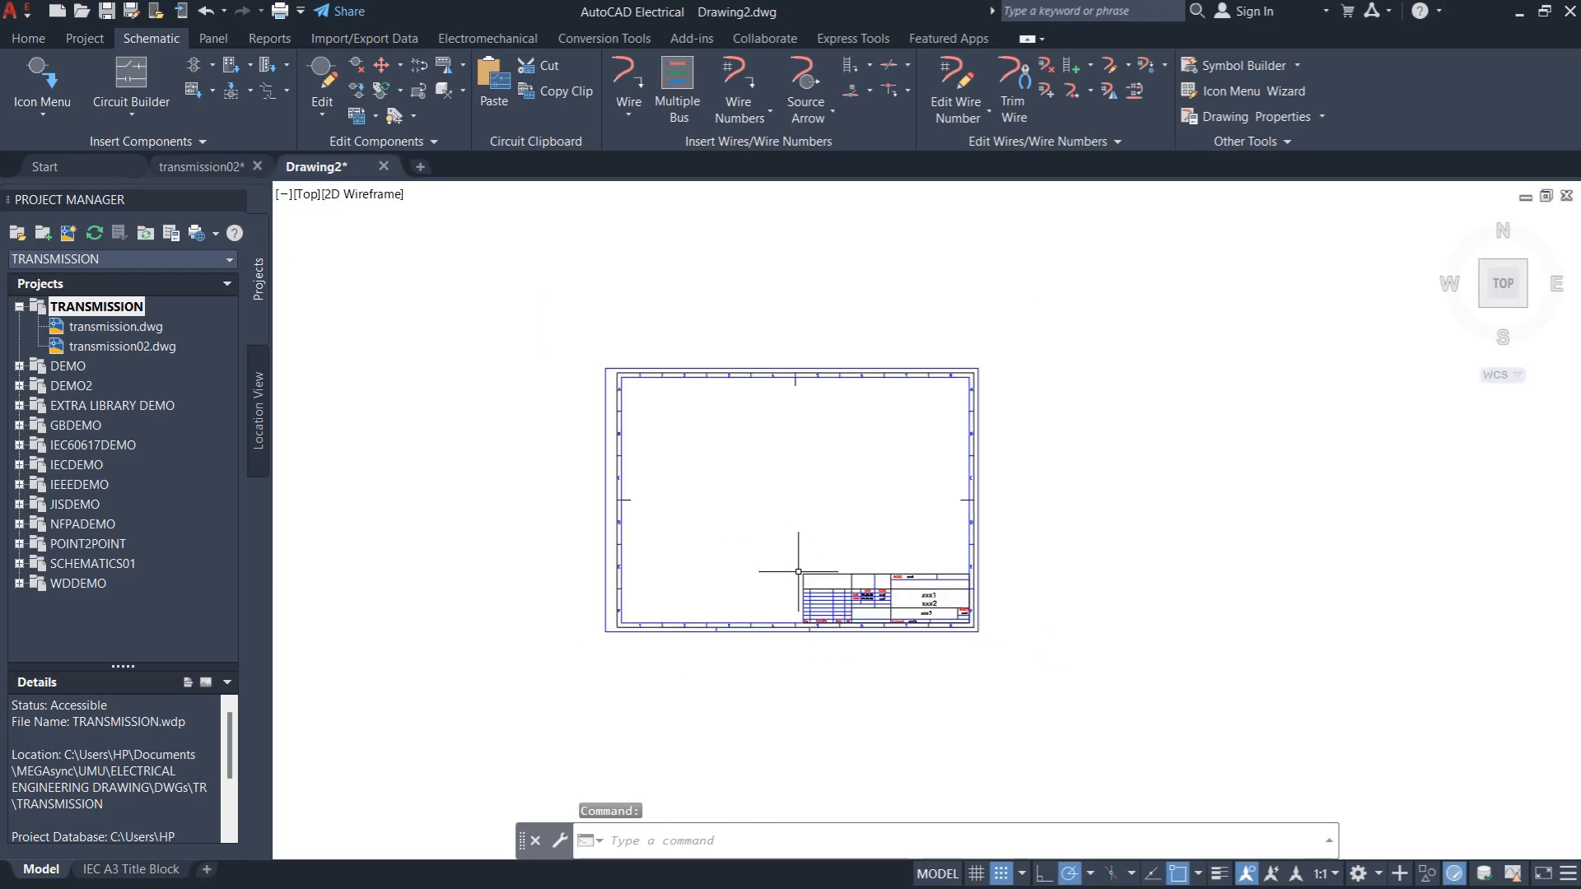
left_click(219, 166)
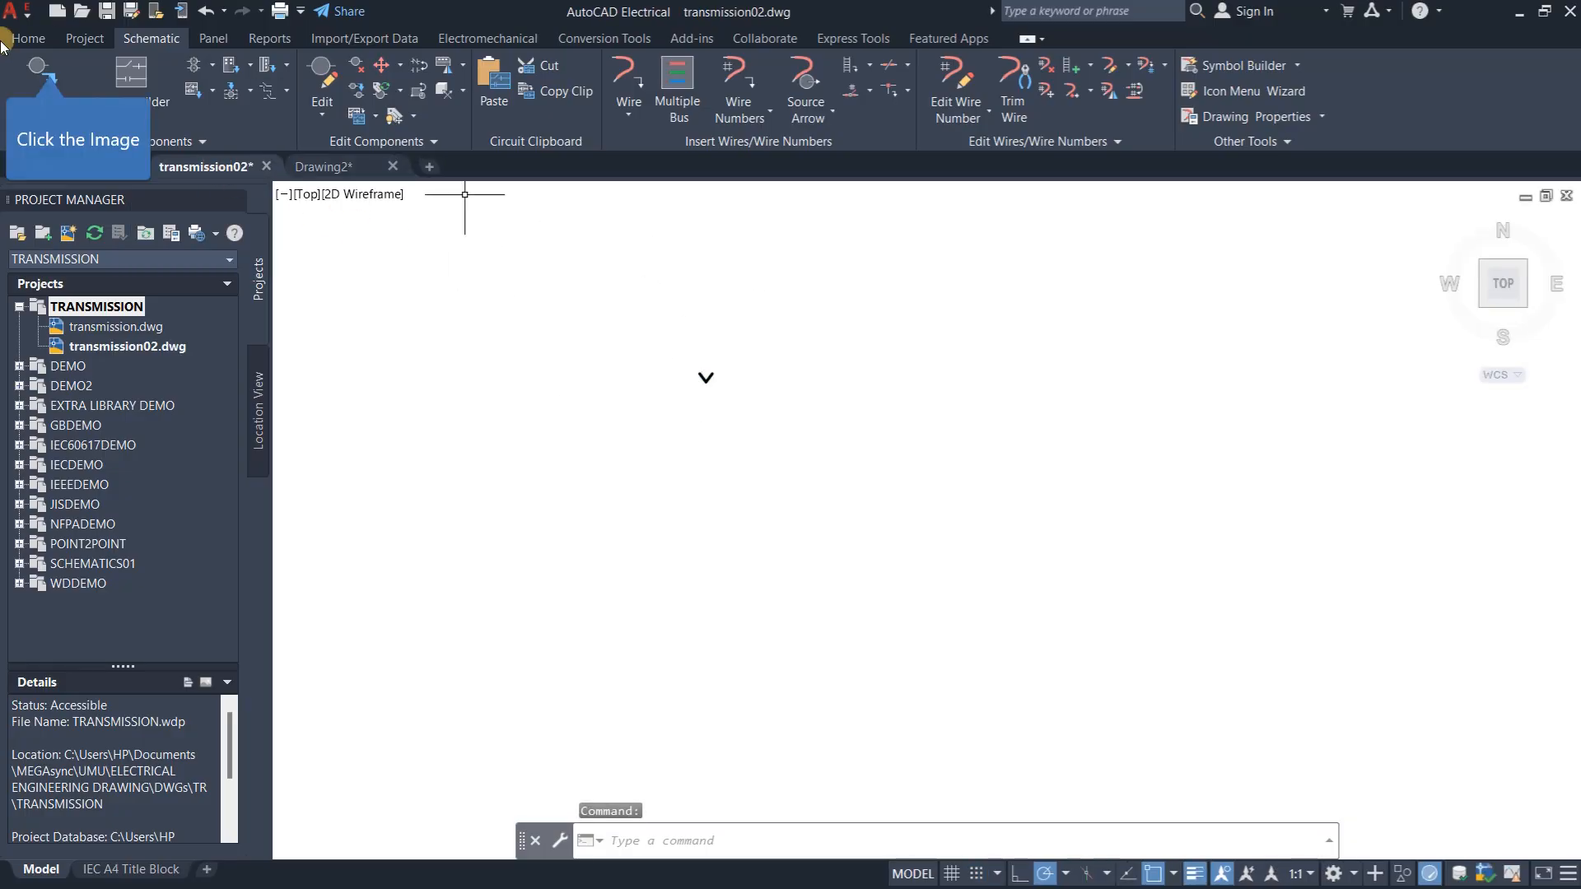
Insert the Generic Arrow - Down symbol from Wire Arrows Reference only just below and left of the first arrow, without a description
left_click(49, 64)
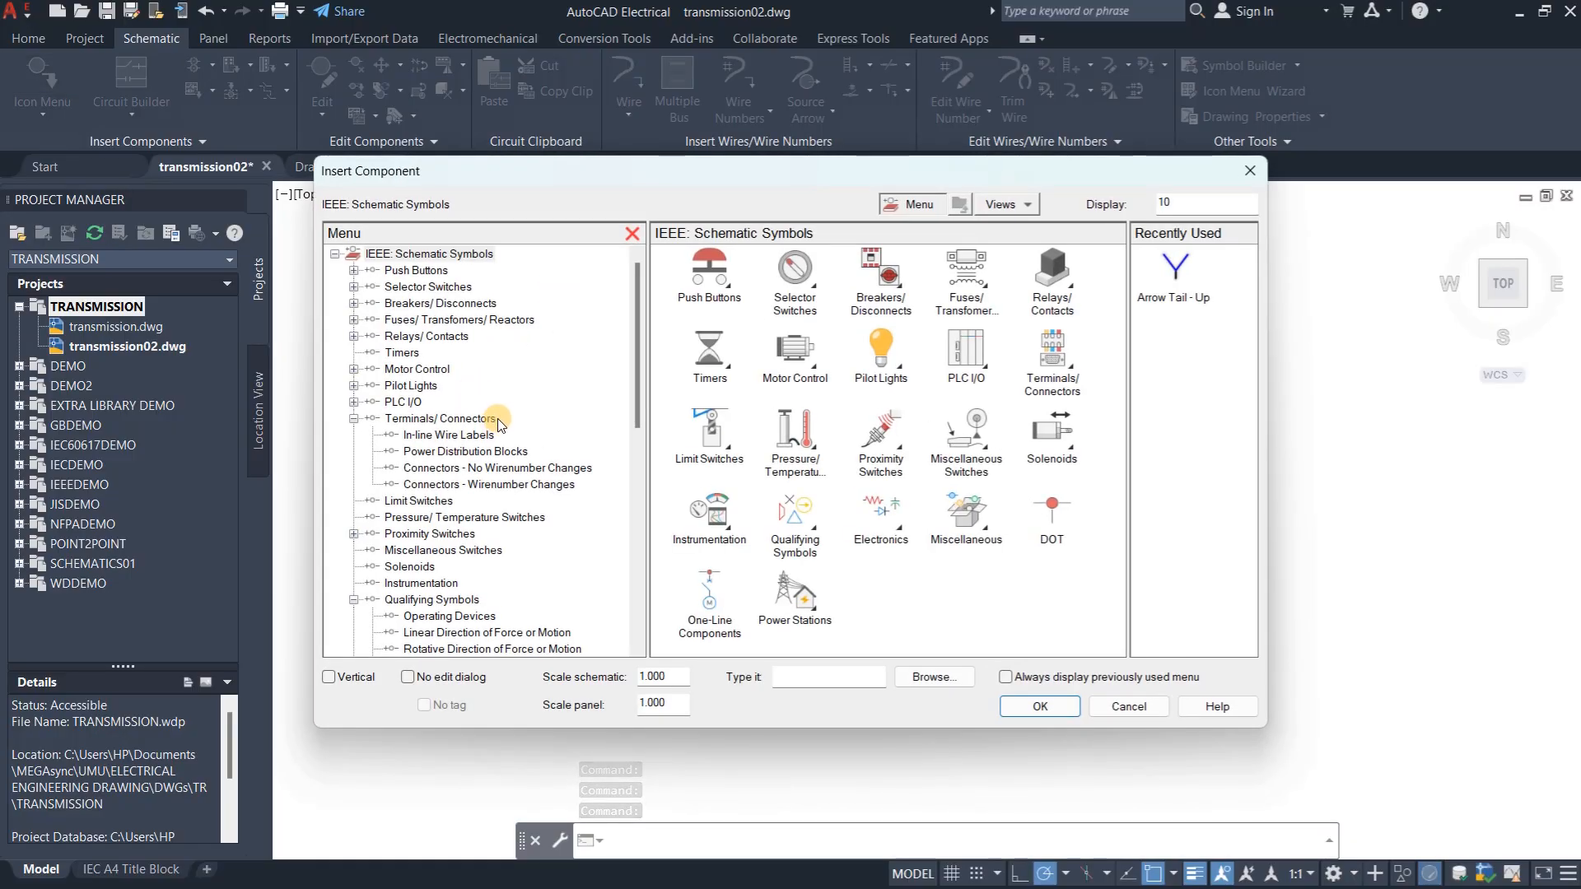
scroll(512, 508, "down", 6)
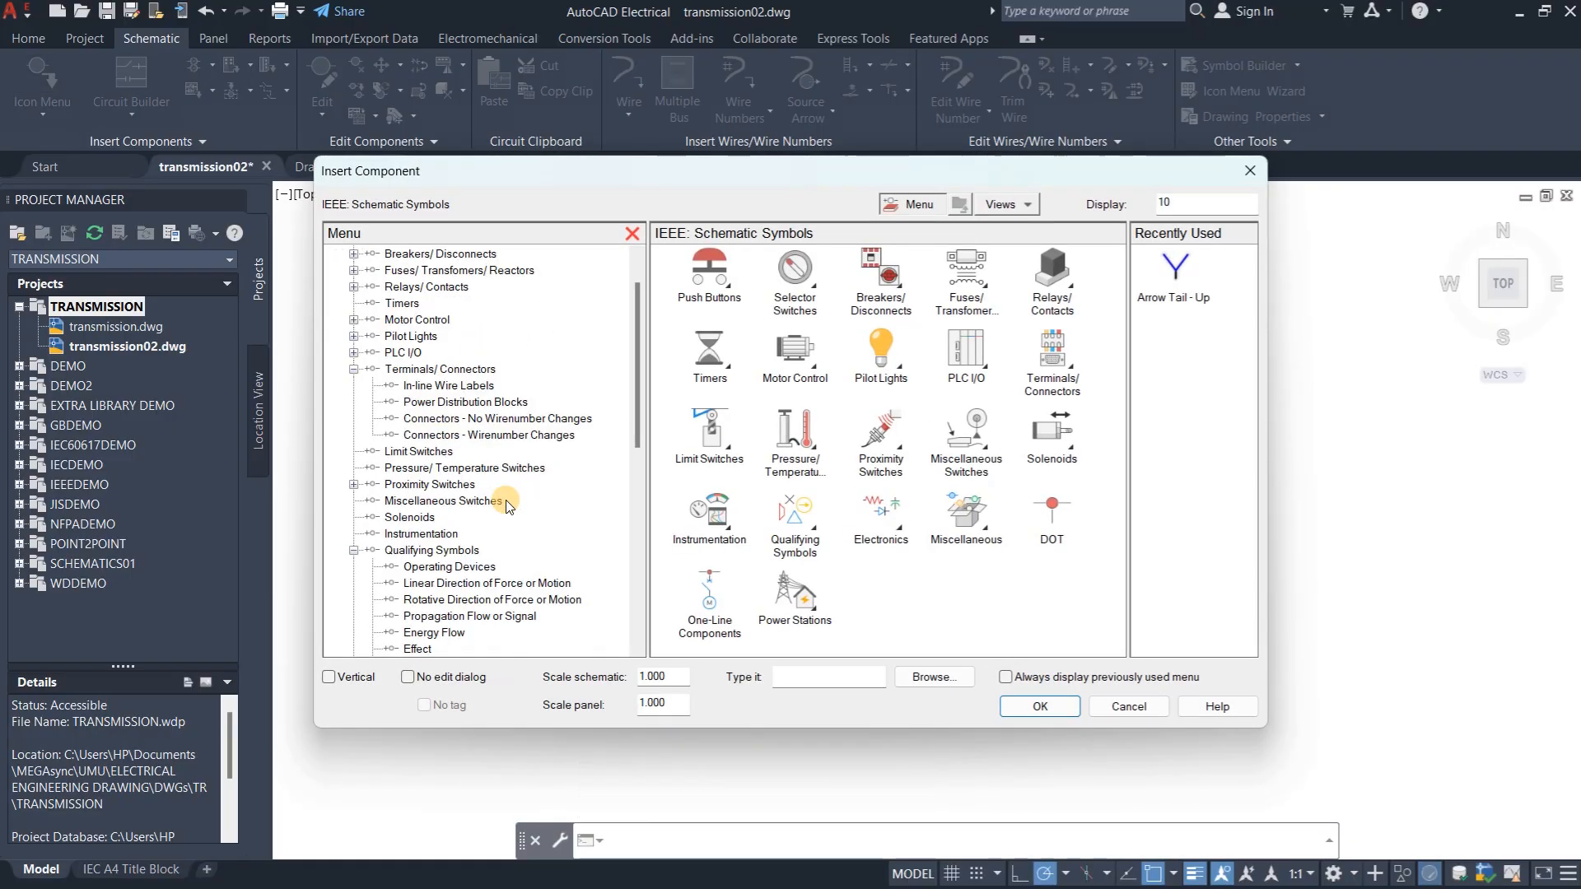
scroll(518, 512, "down", 3)
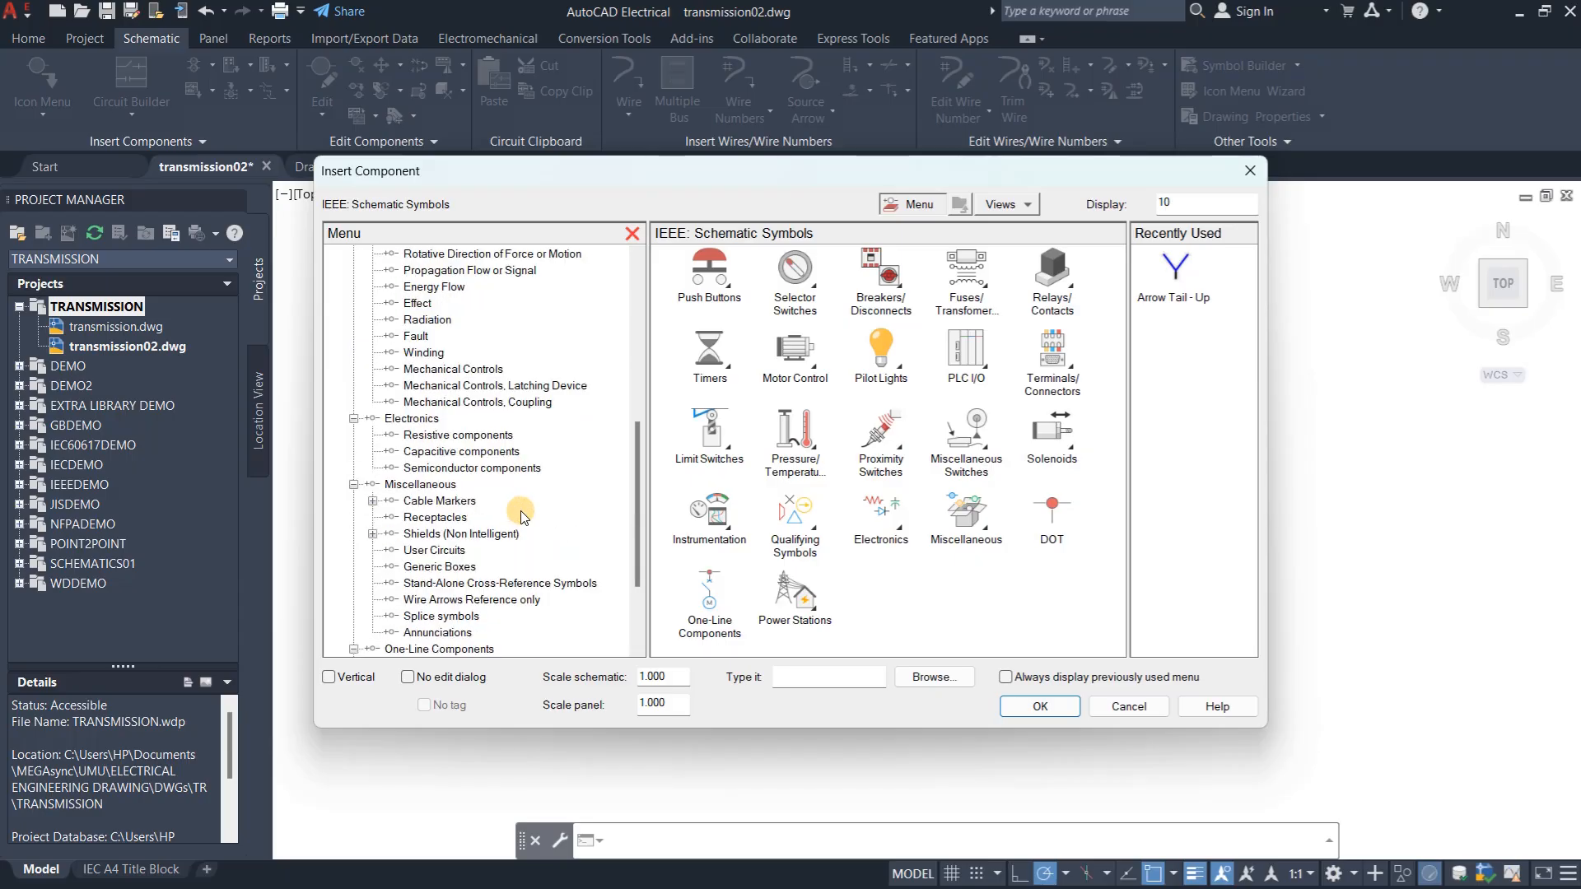
left_click(492, 553)
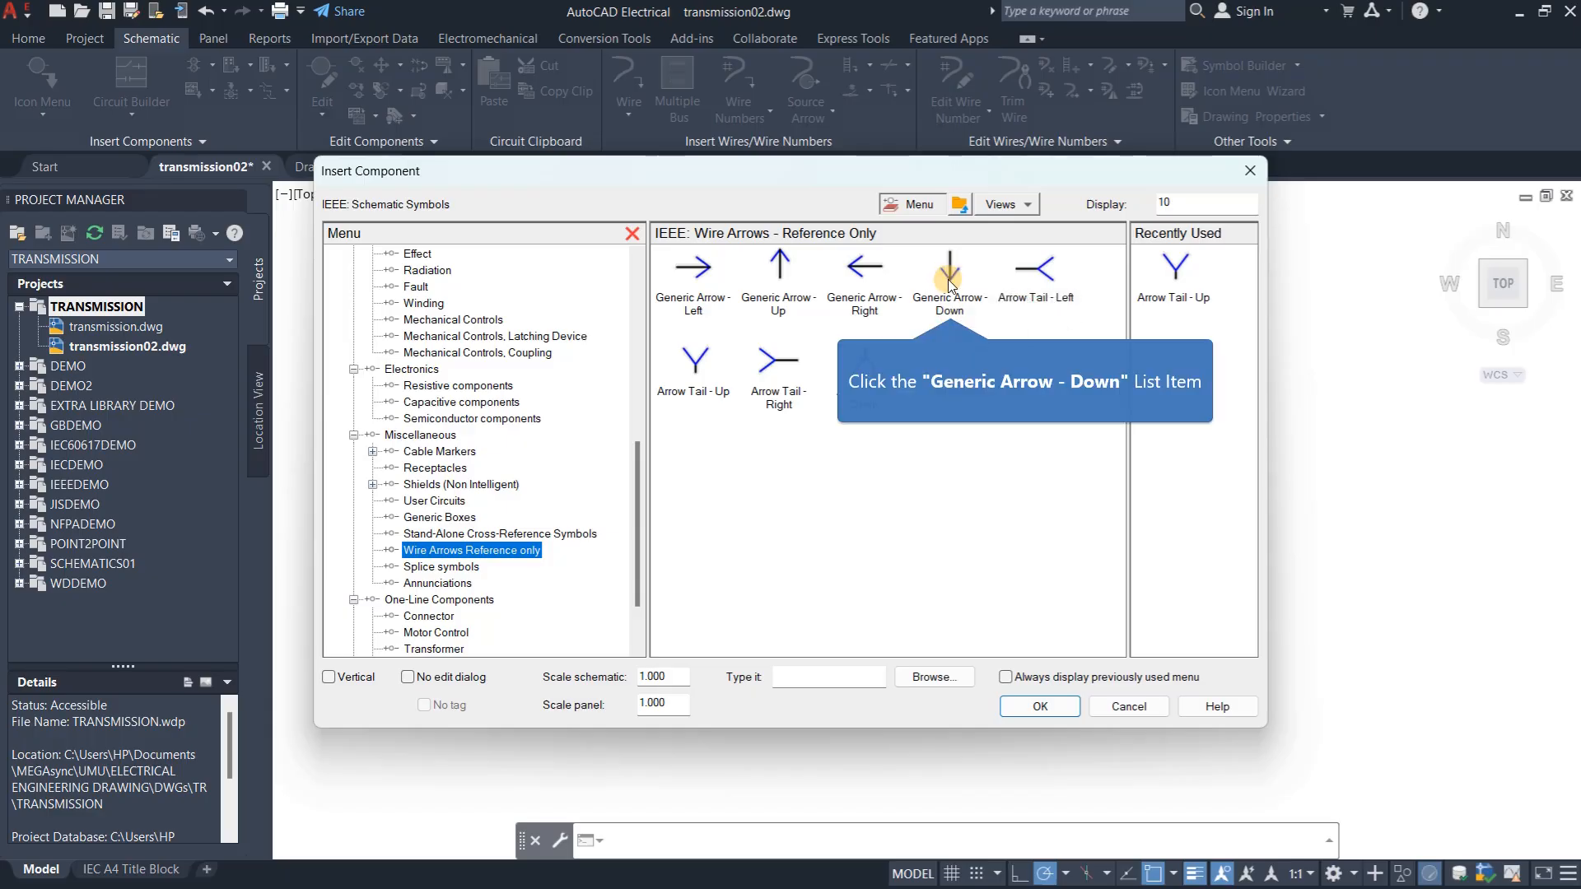
left_click(950, 280)
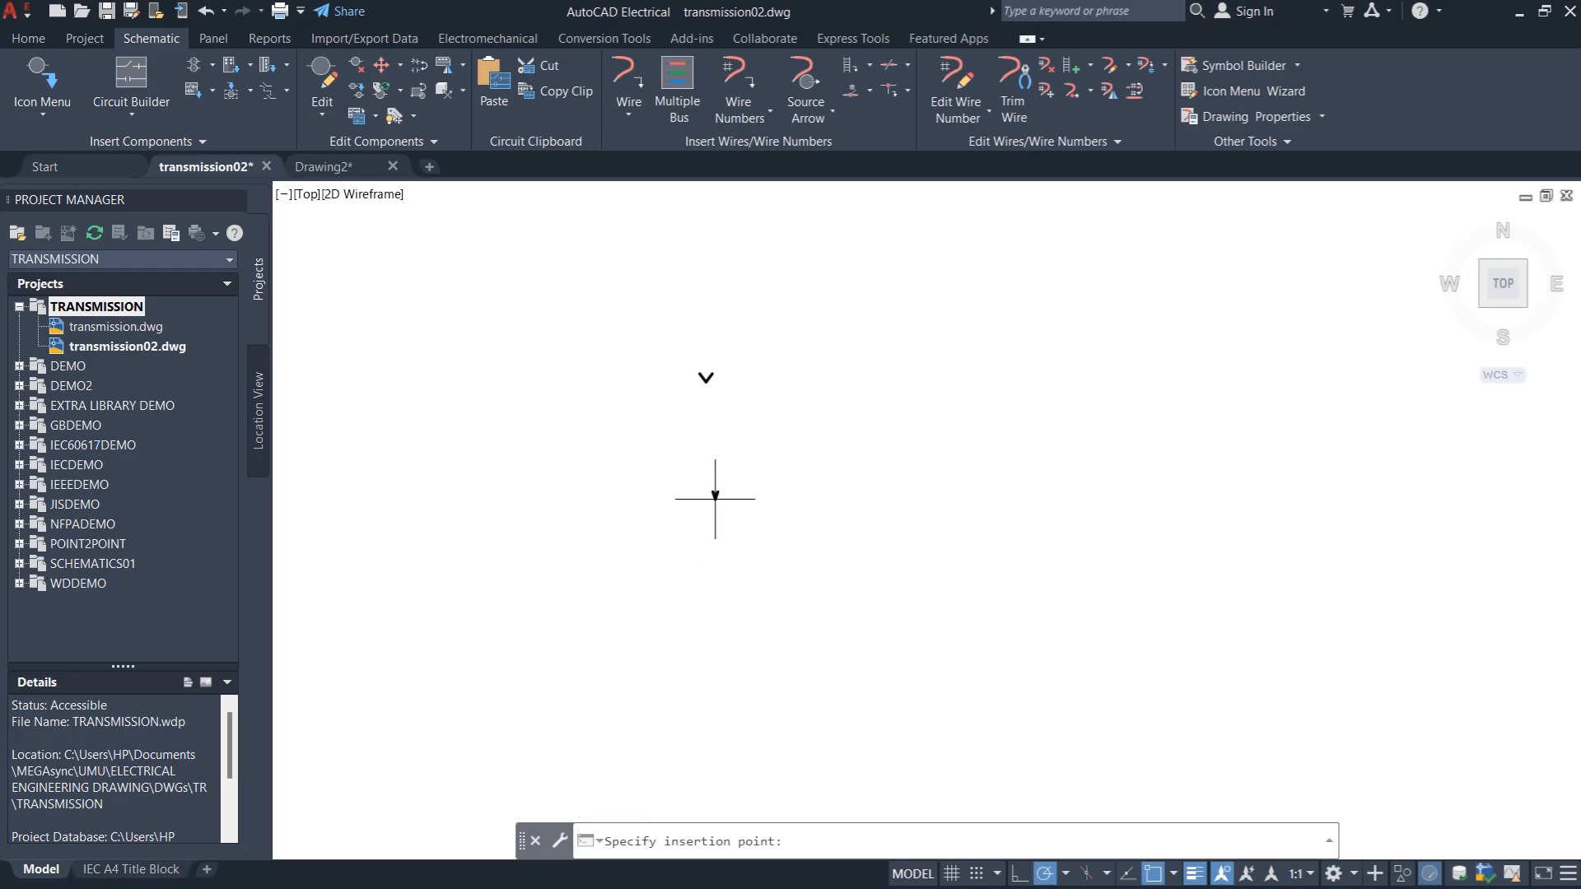
left_click(674, 414)
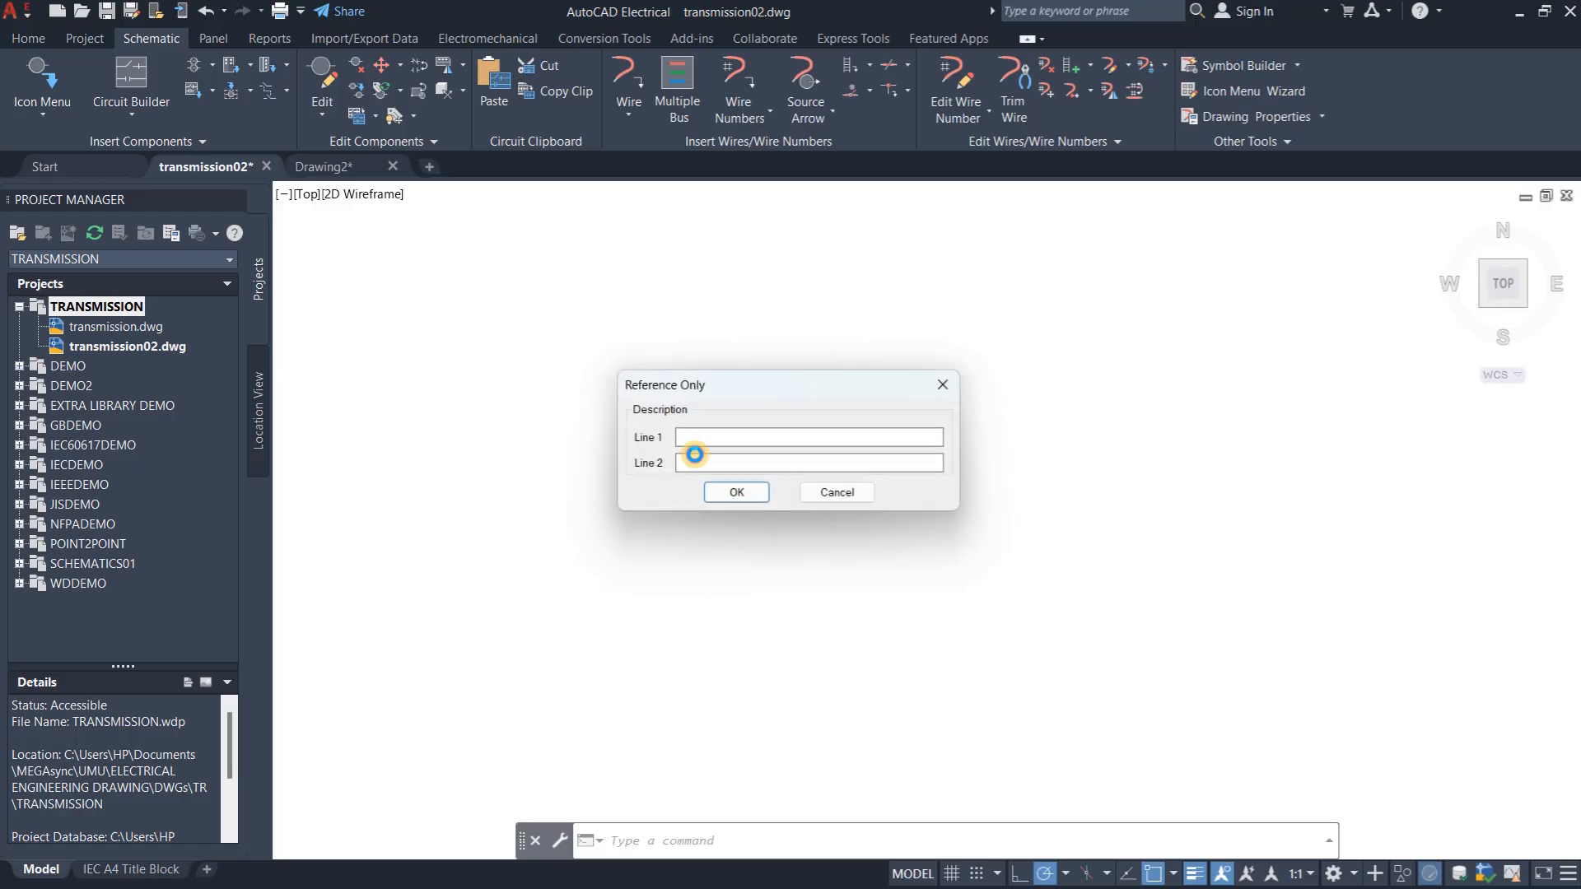
left_click(848, 494)
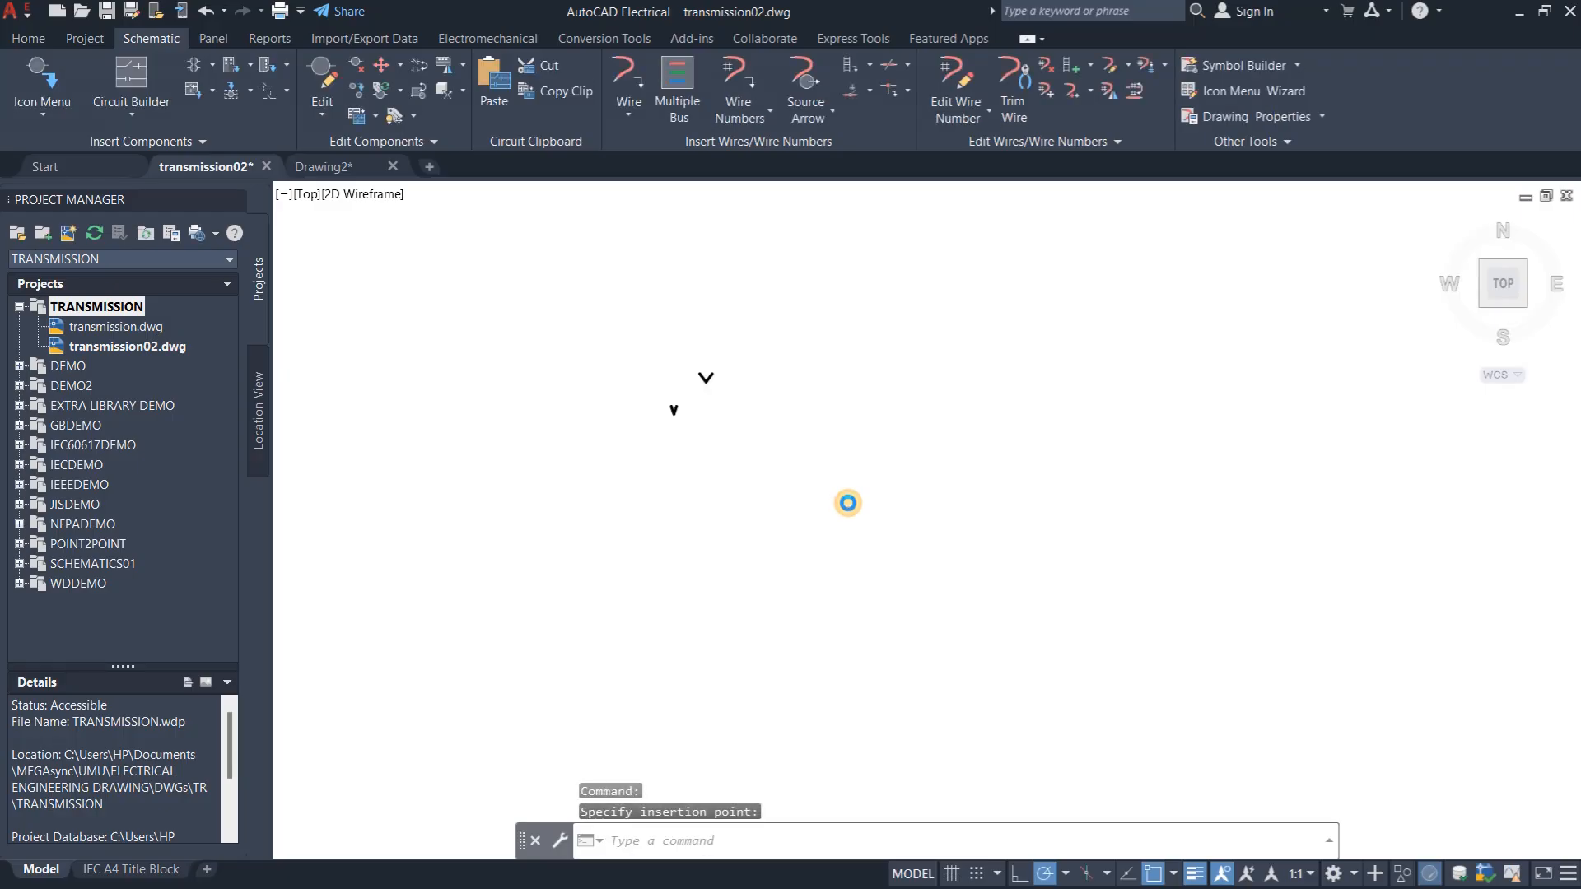
Insert the Jack/Plug (common pin) connector from Connectors - No Wirenumber Changes below and right of the two arrows, leaving its component data blank
left_click(71, 62)
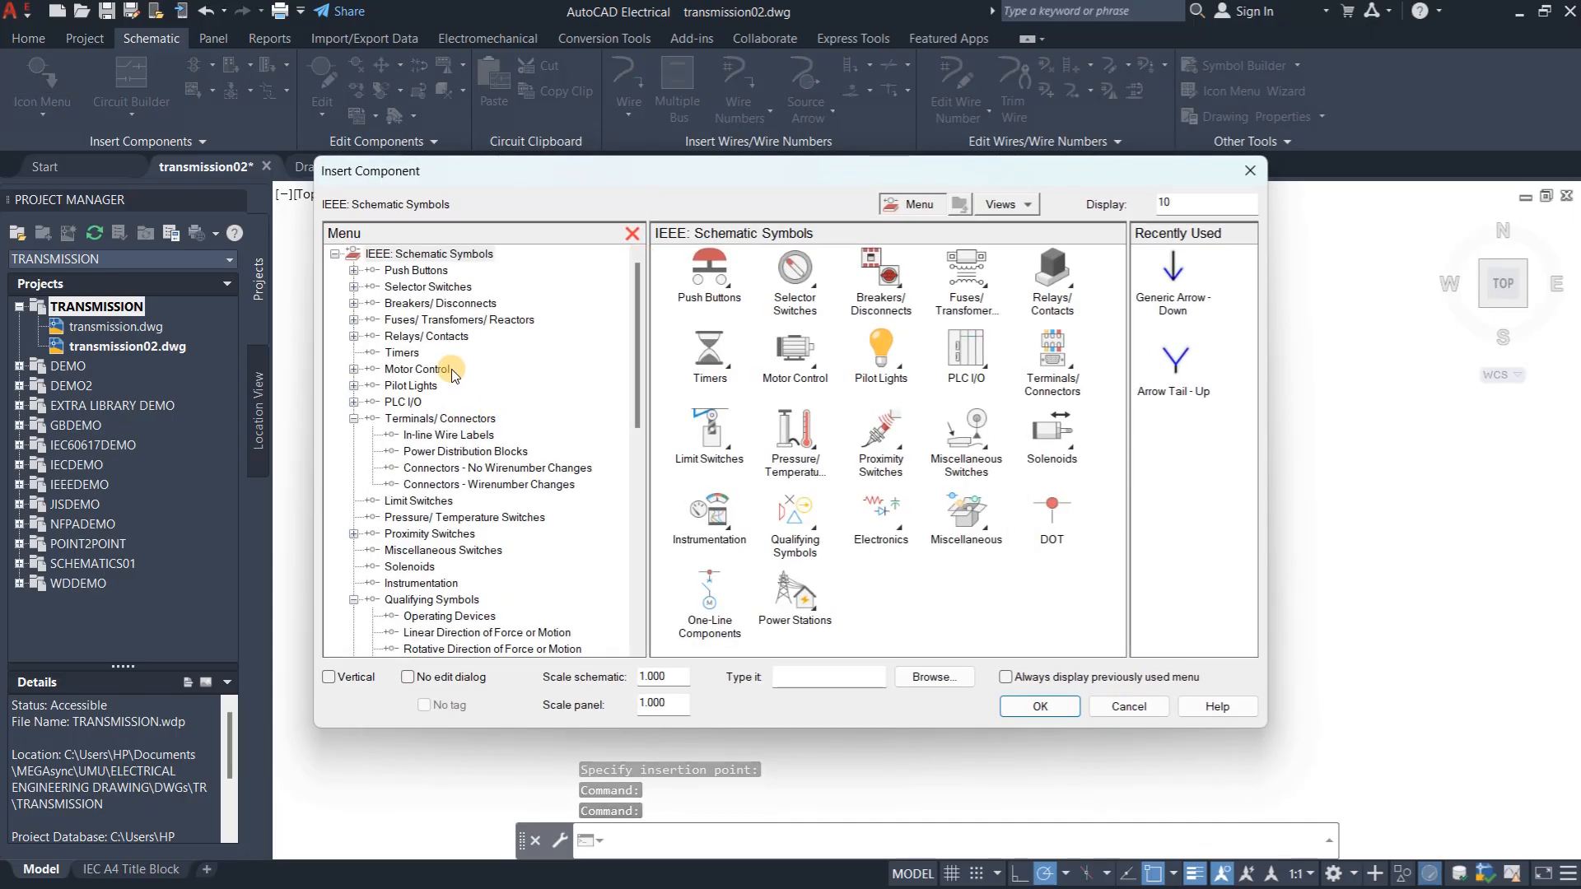
left_click(353, 419)
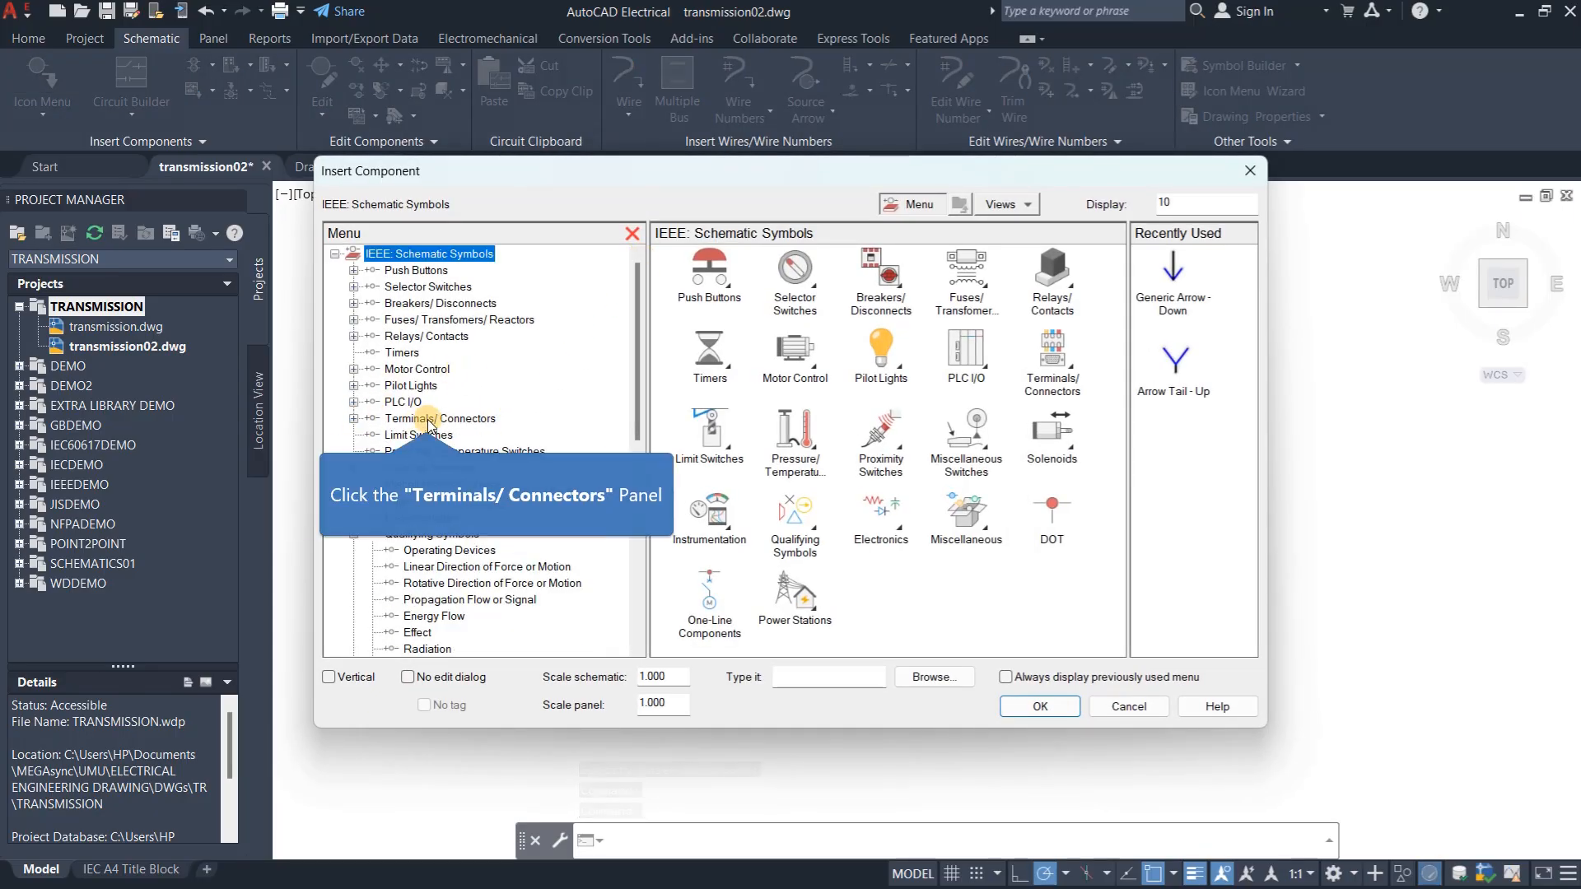
left_click(428, 420)
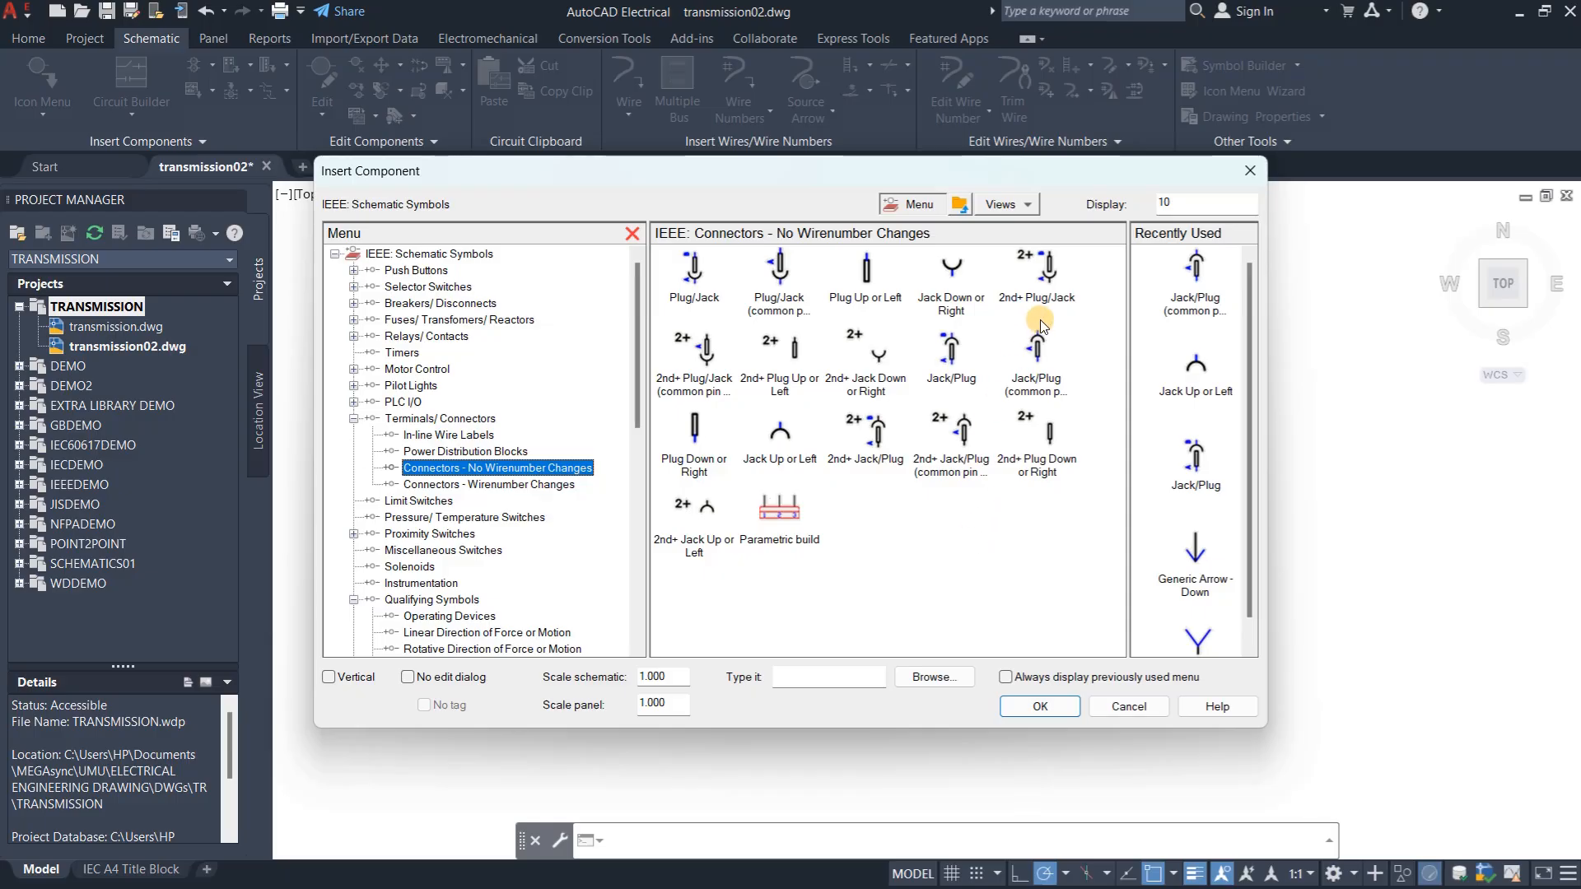
left_click(1040, 353)
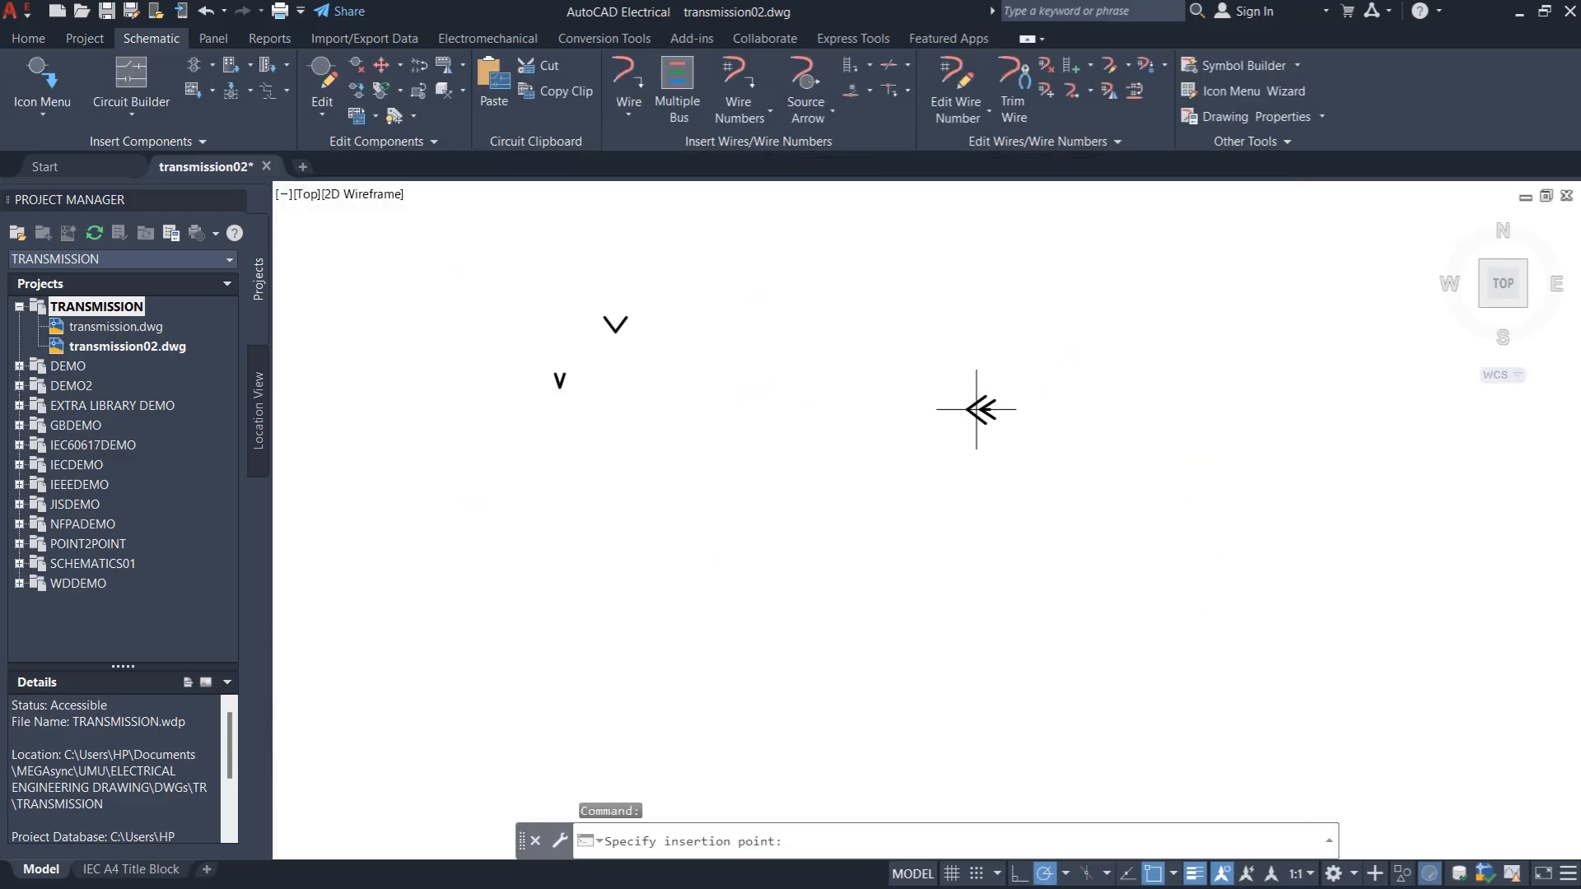
left_click(715, 448)
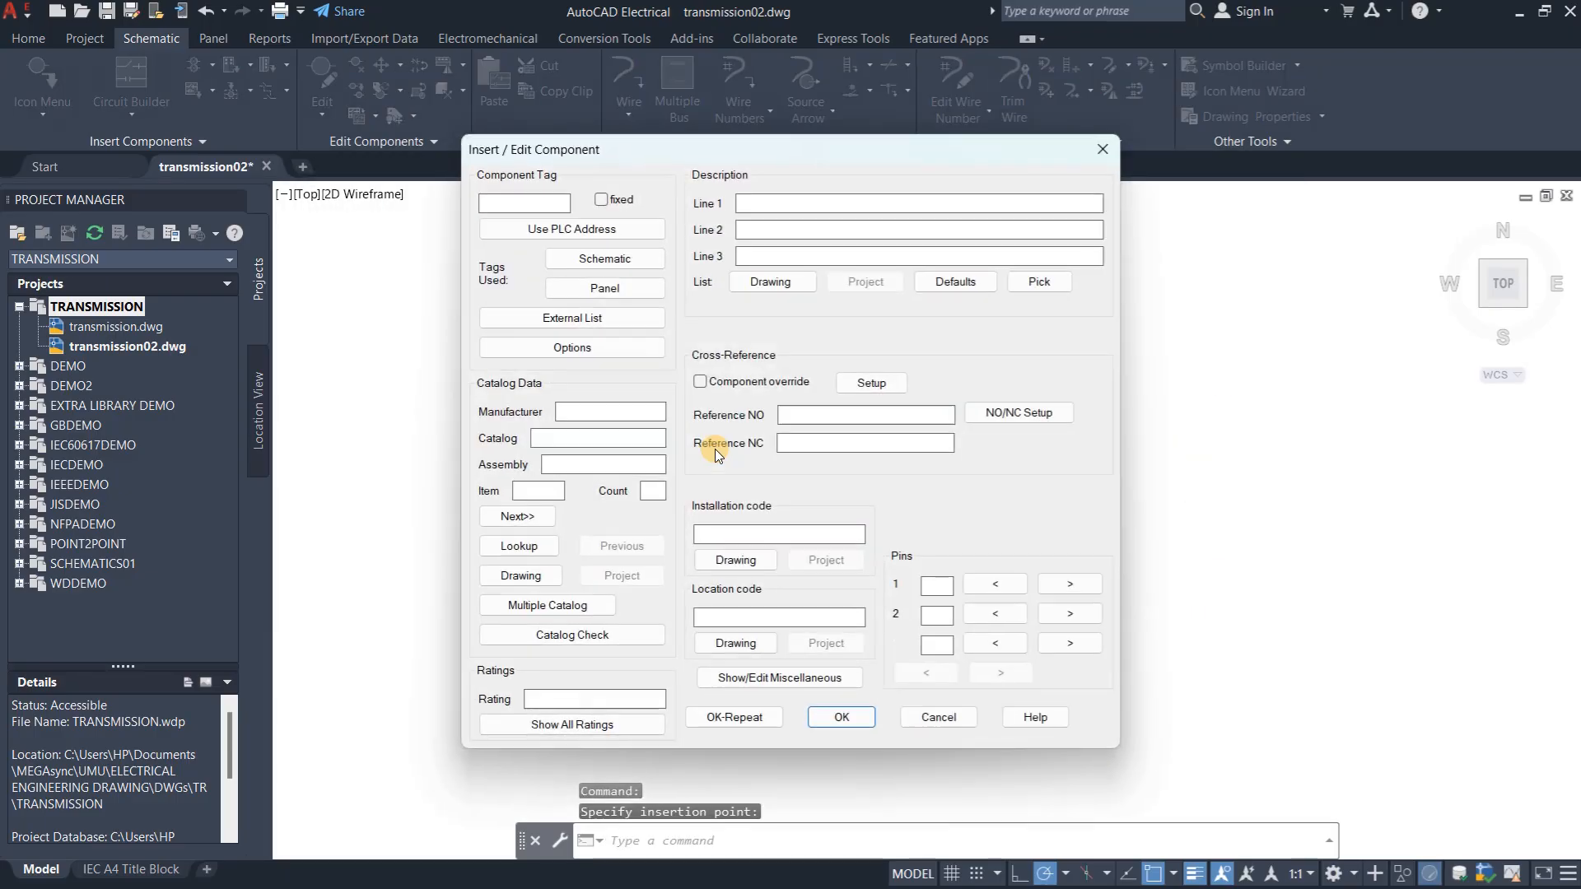
left_click(858, 716)
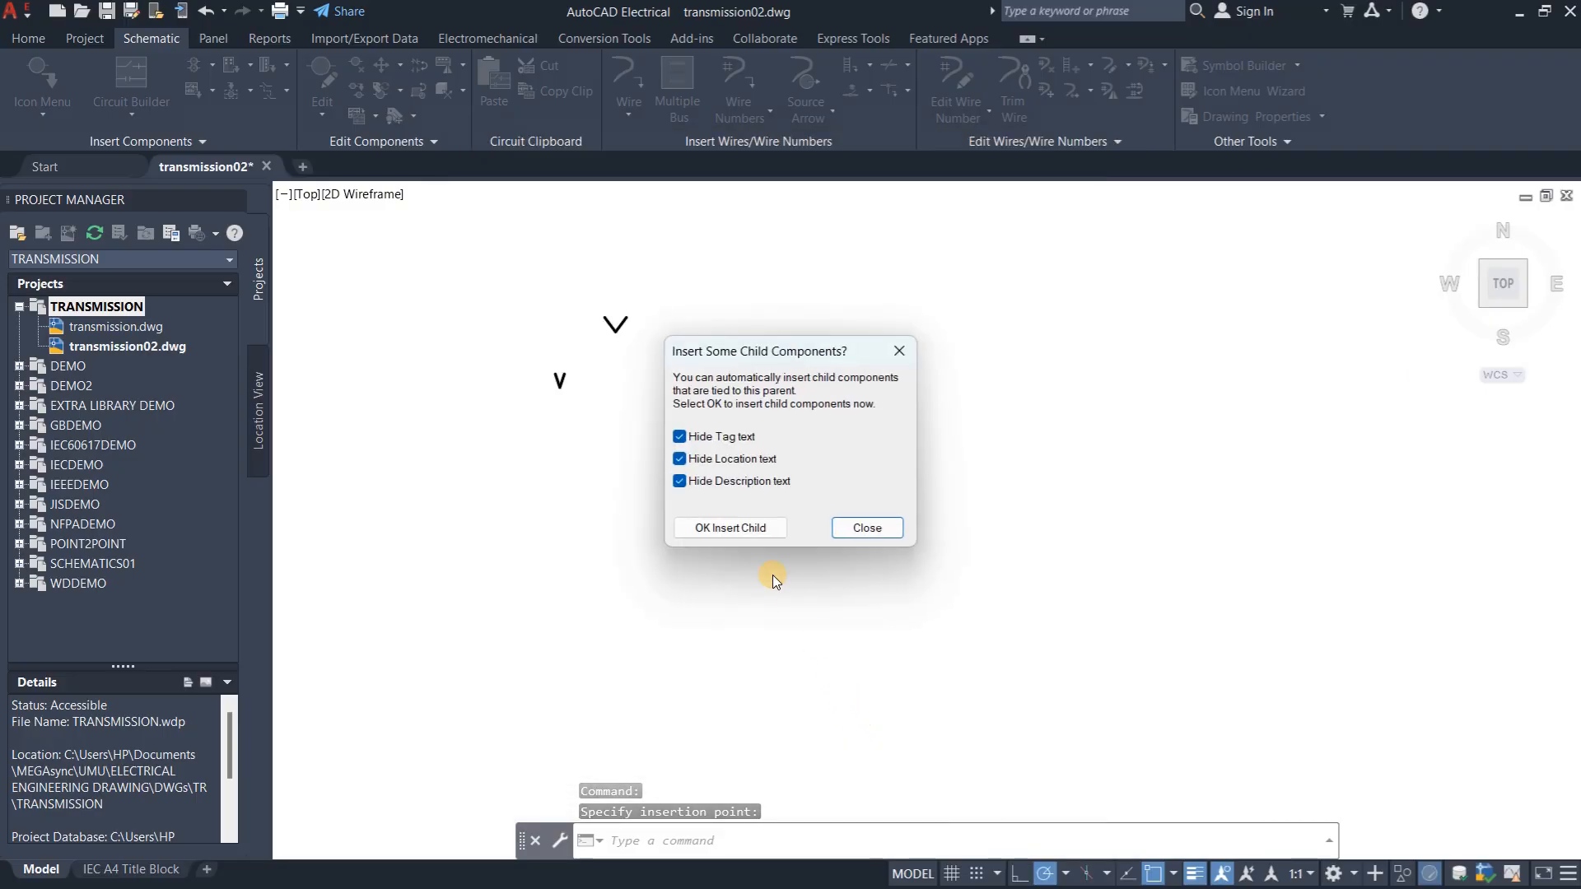
Turn off hiding of the tag, location and description text, and finish without inserting child components
left_click(681, 436)
left_click(680, 458)
left_click(680, 481)
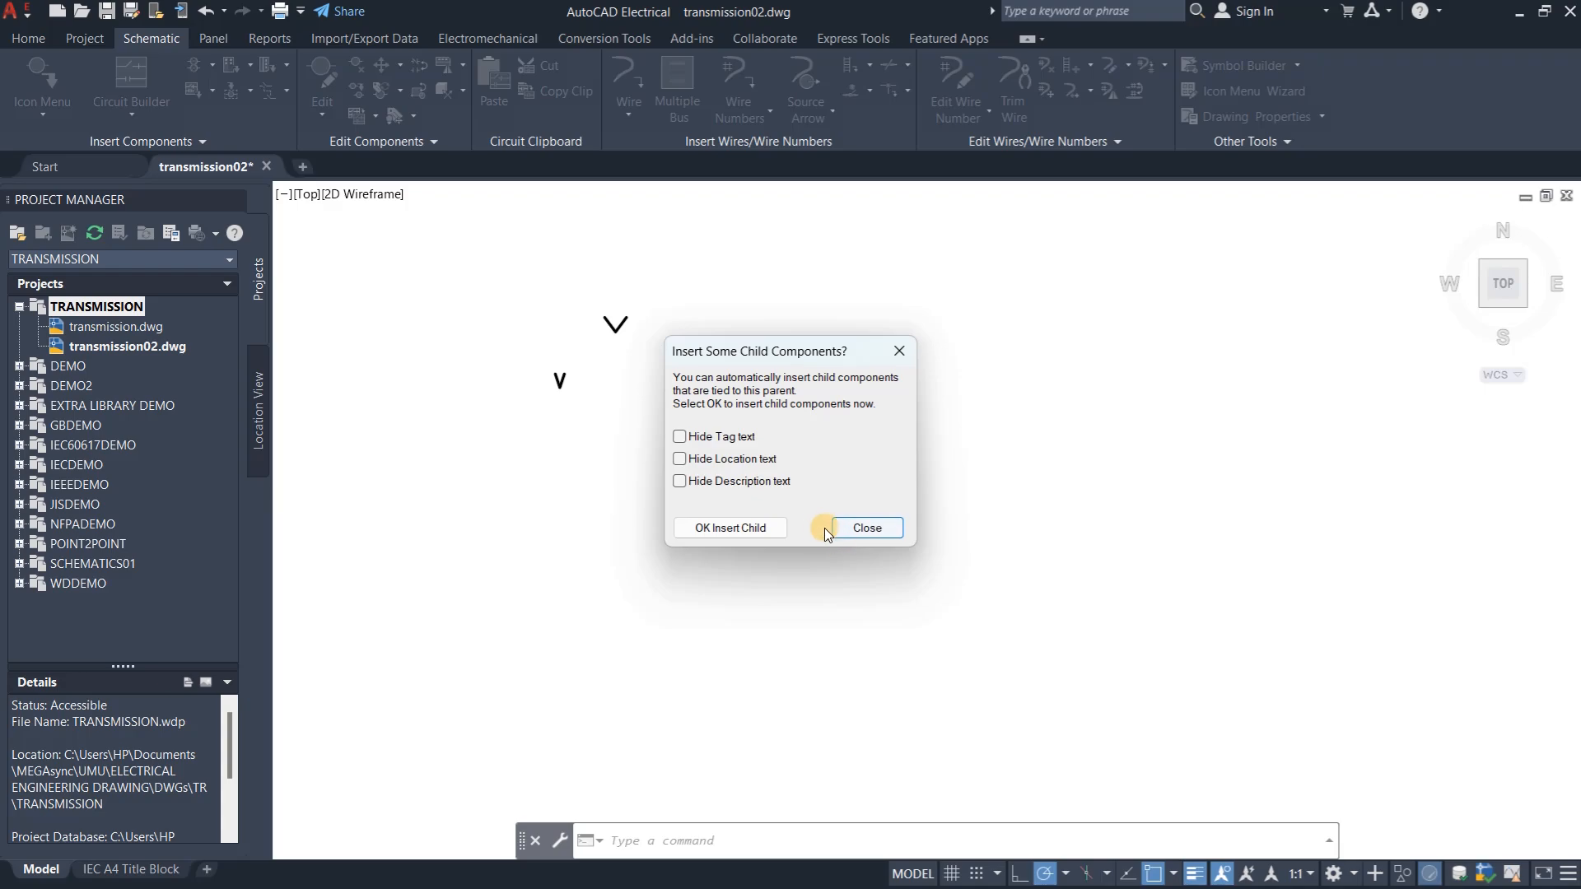
left_click(867, 527)
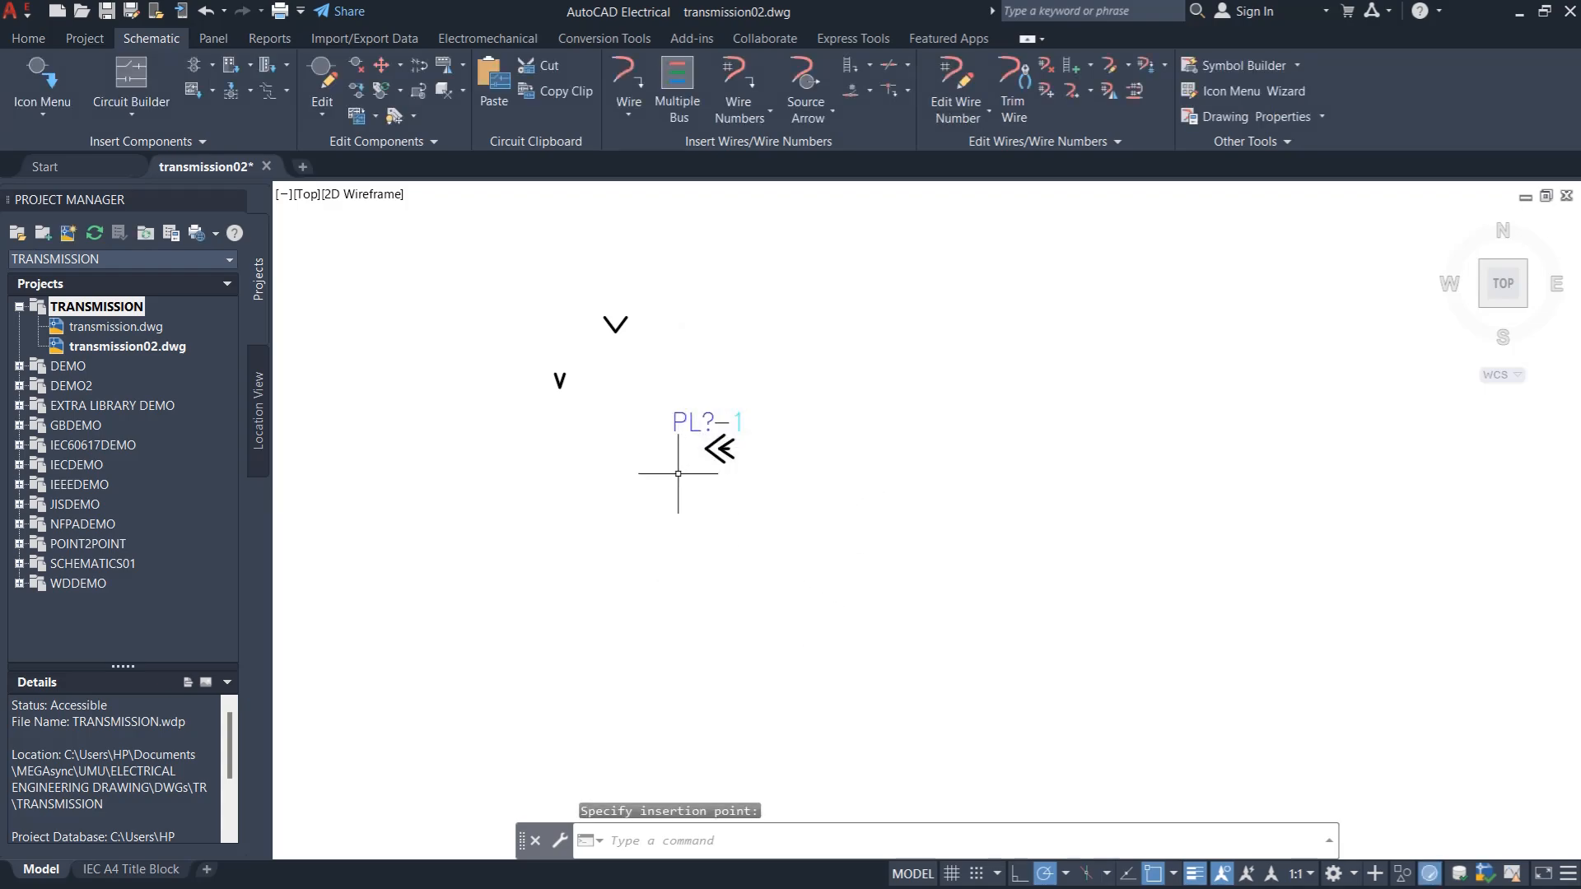
Open the inserted connector's attributes for editing and clear its TAG1 value
scroll(668, 401, "up", 1)
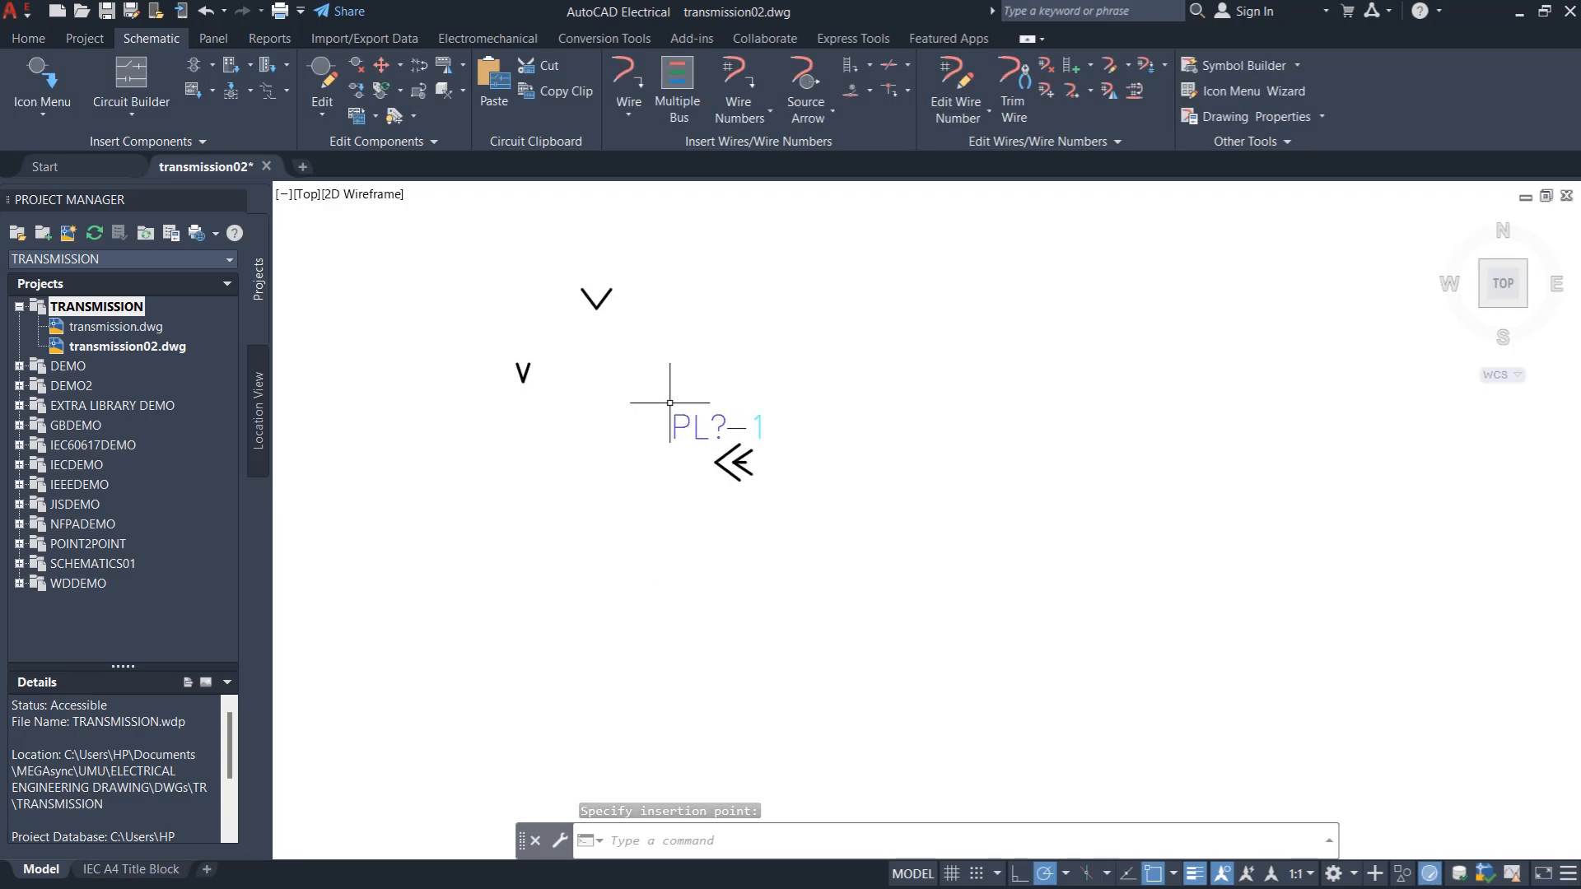
double_click(721, 426)
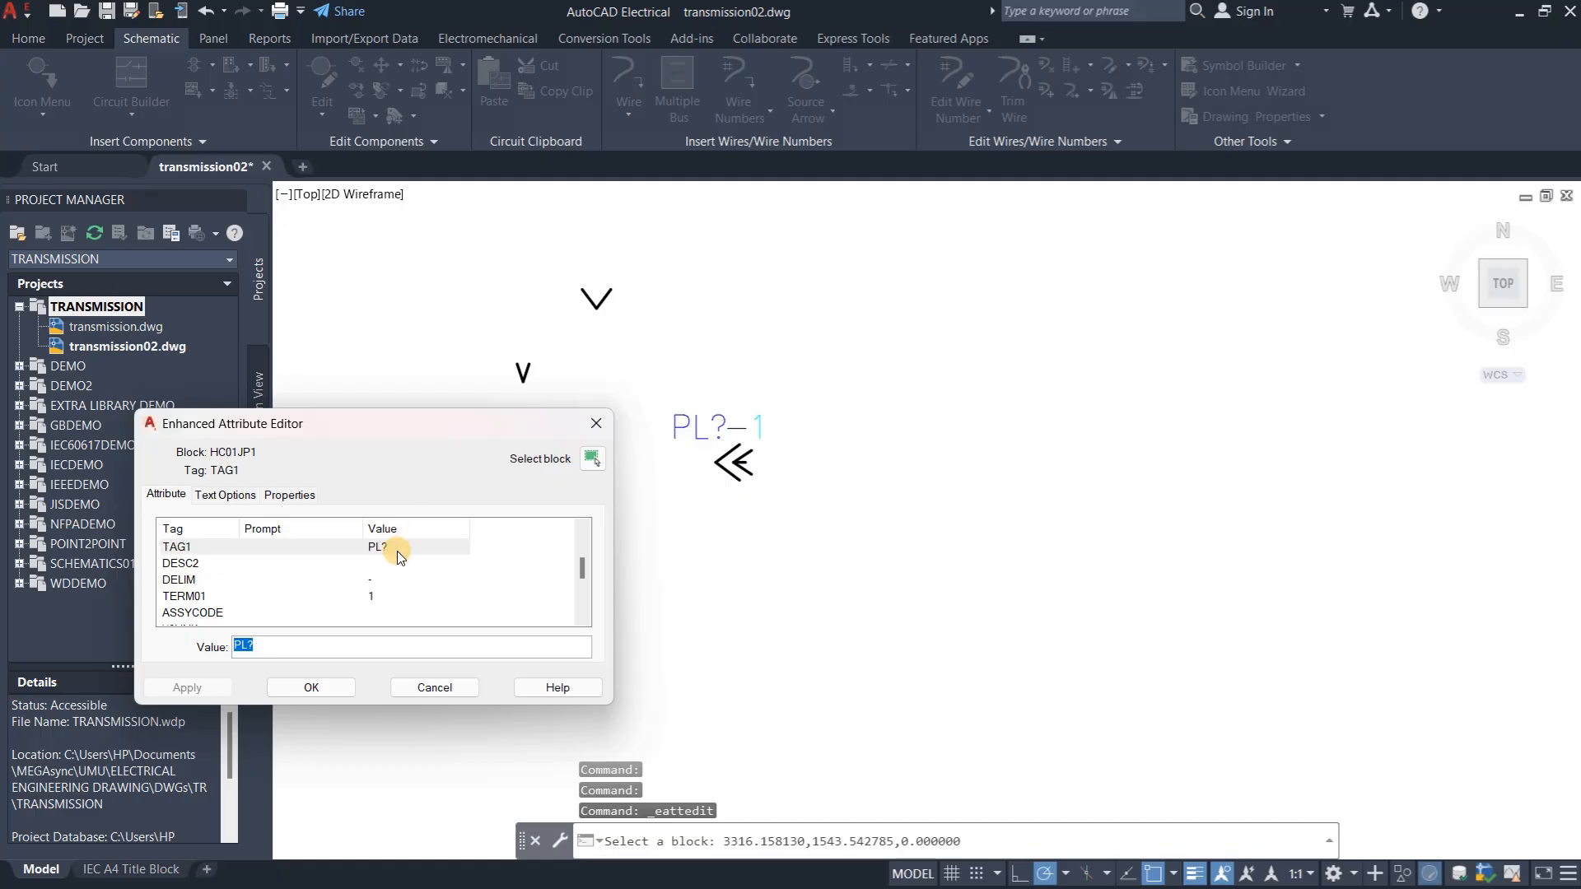
left_click(339, 647)
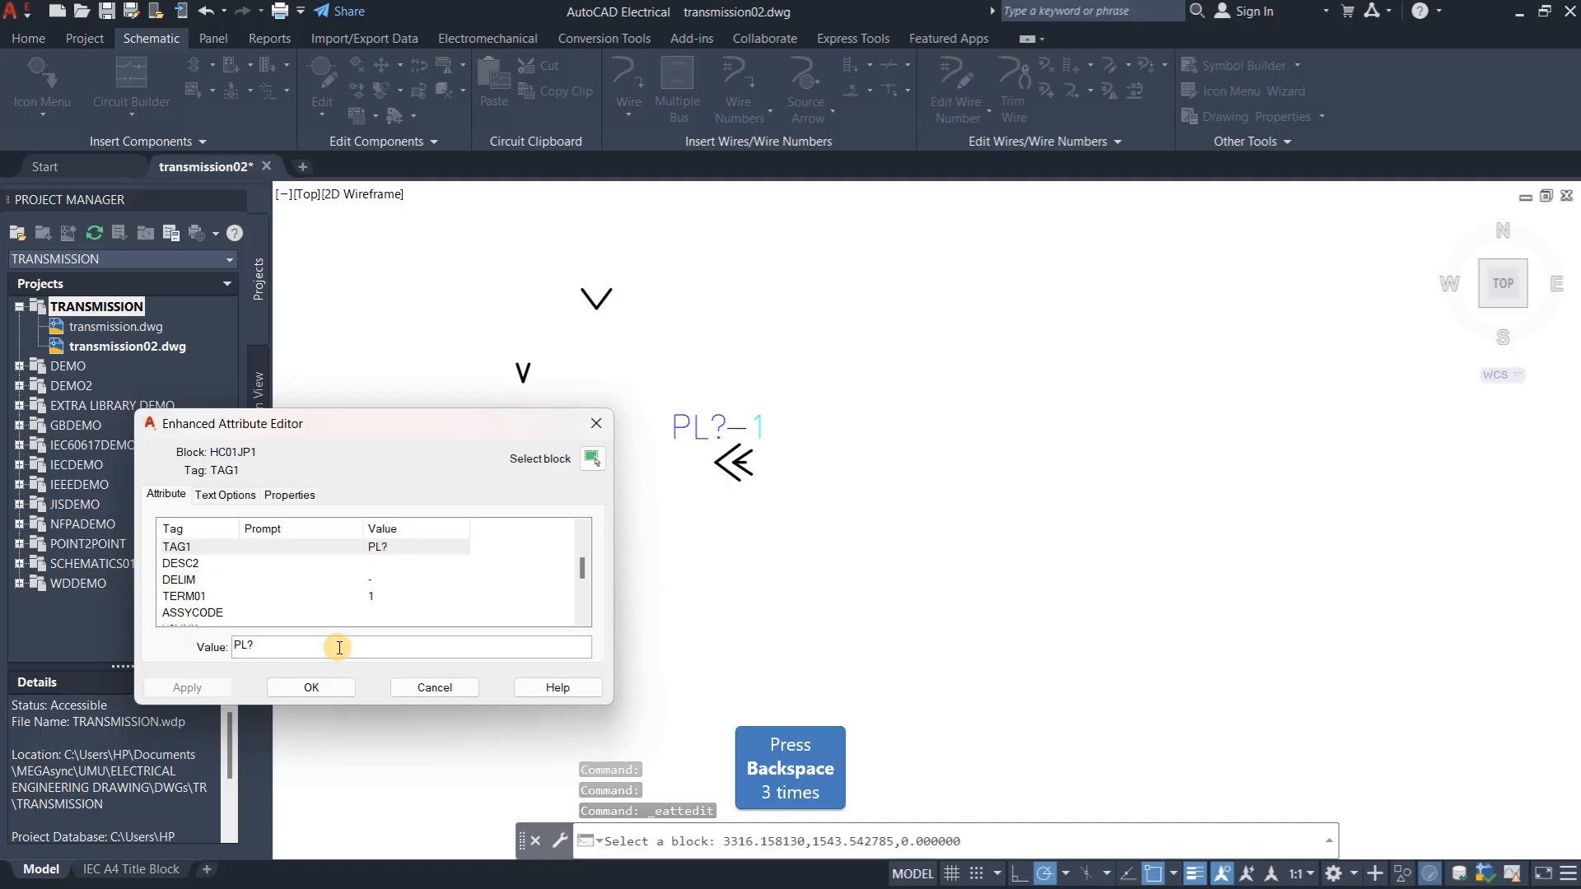
key("BackSpace")
key("BackSpace")
key("BackSpace")
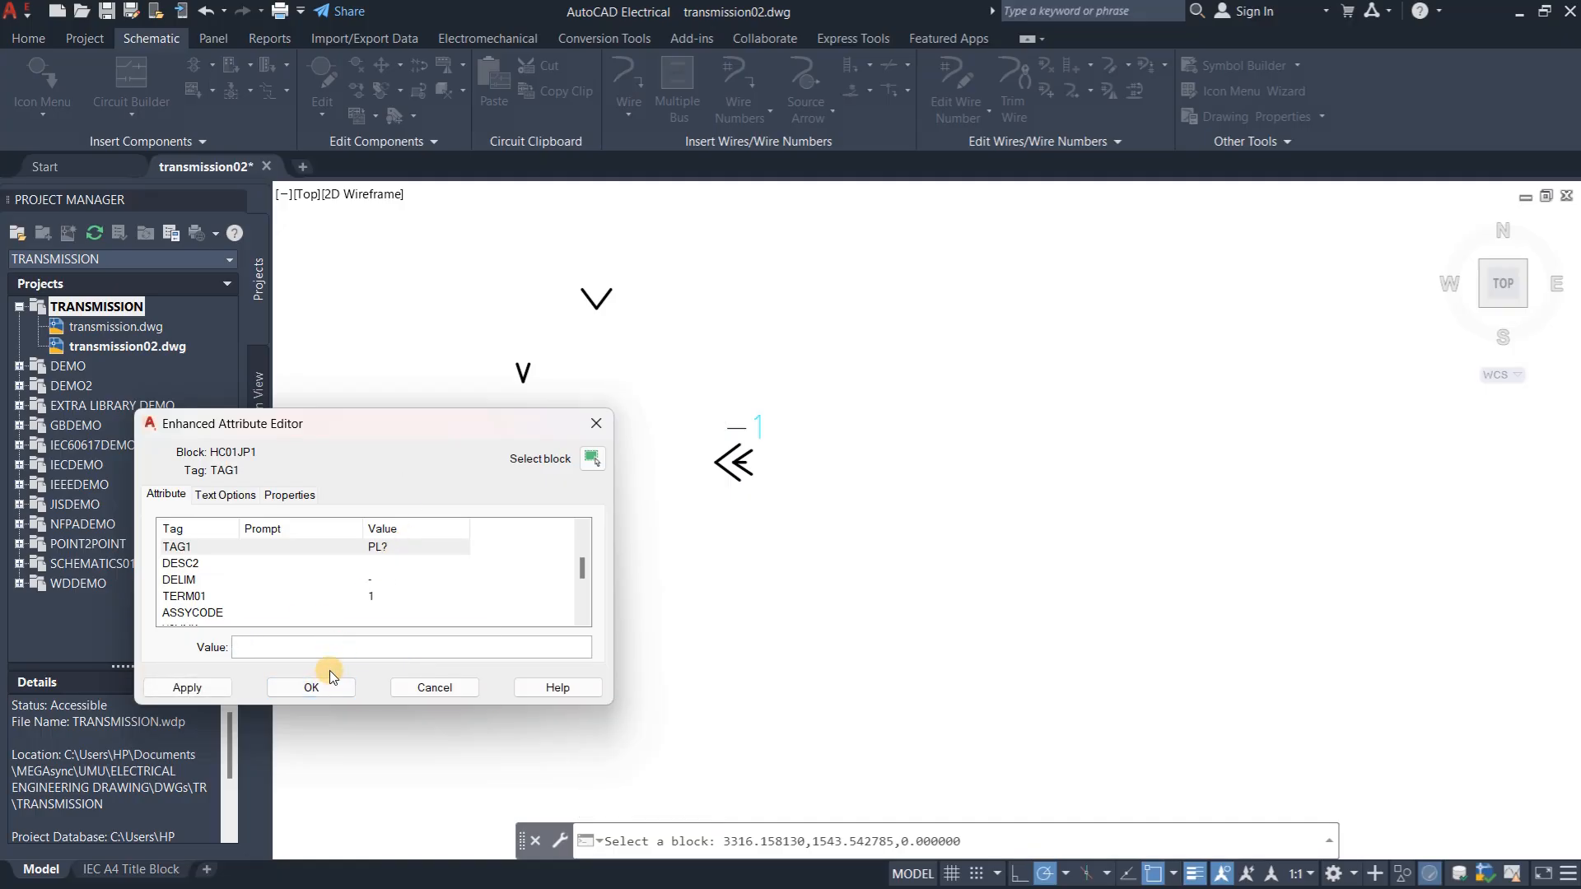
Clear the connector's TERM01 and DELIM attribute values and accept the attribute edits
left_click(370, 594)
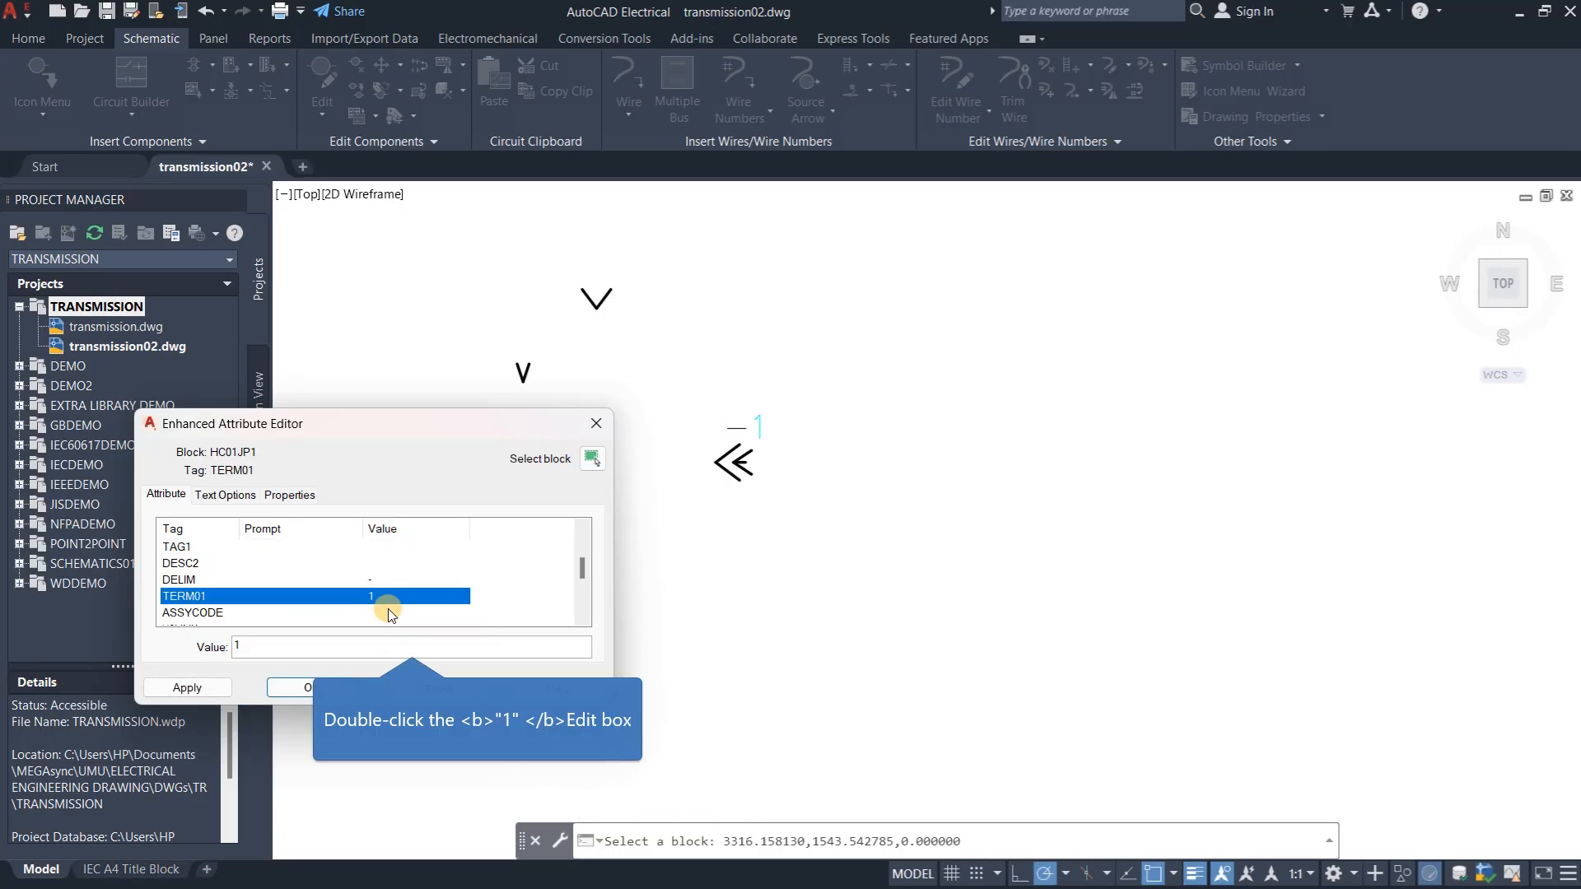
double_click(354, 647)
key("Delete")
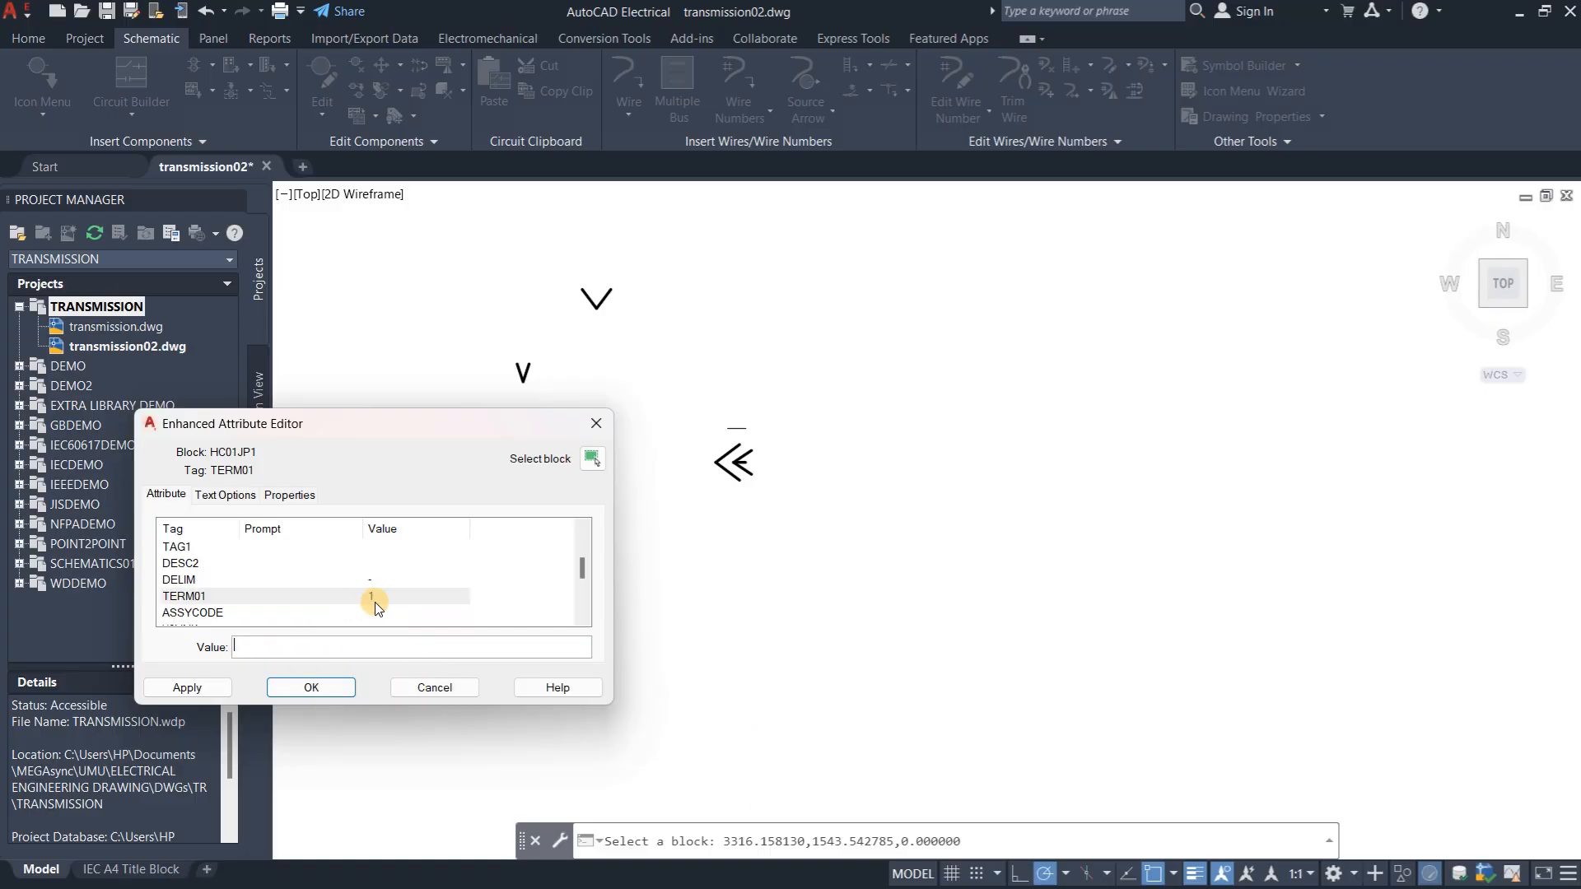
left_click(381, 580)
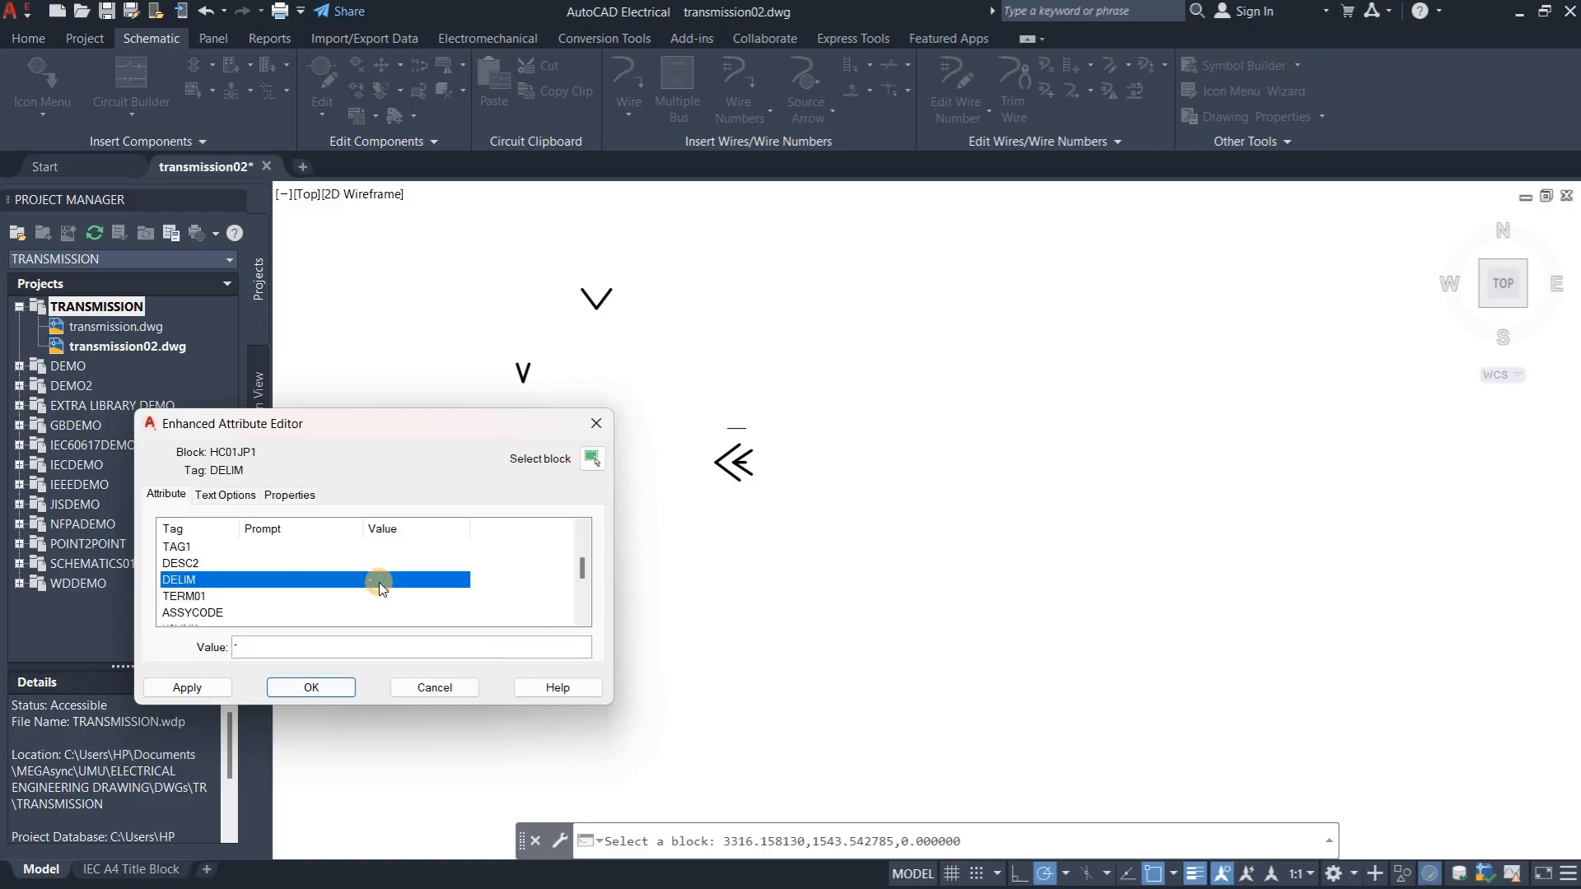
double_click(342, 646)
key("Delete")
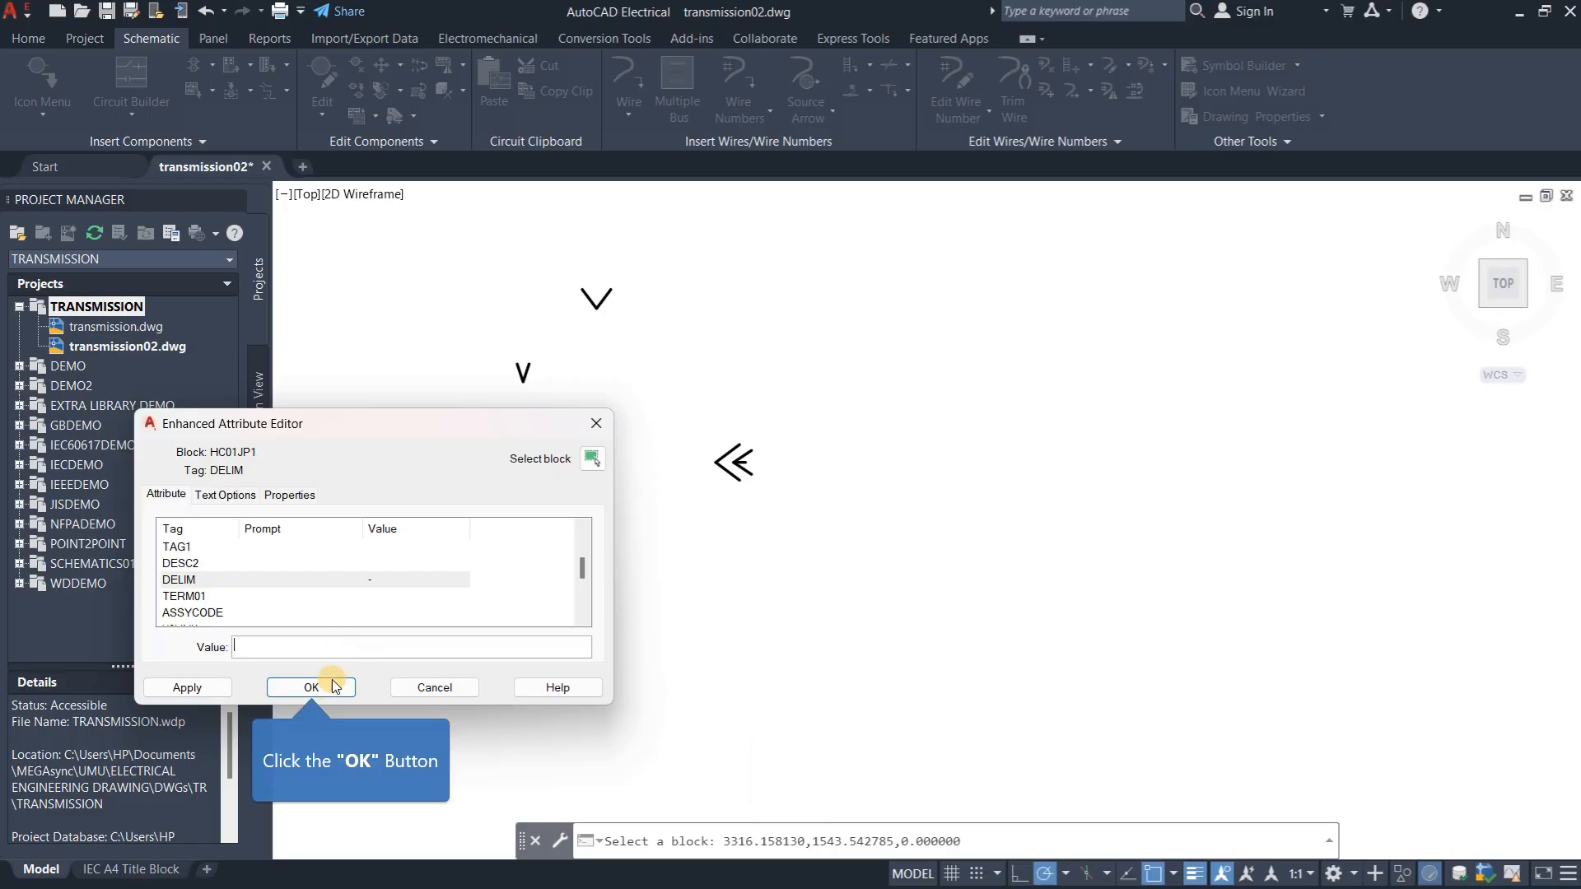
left_click(311, 688)
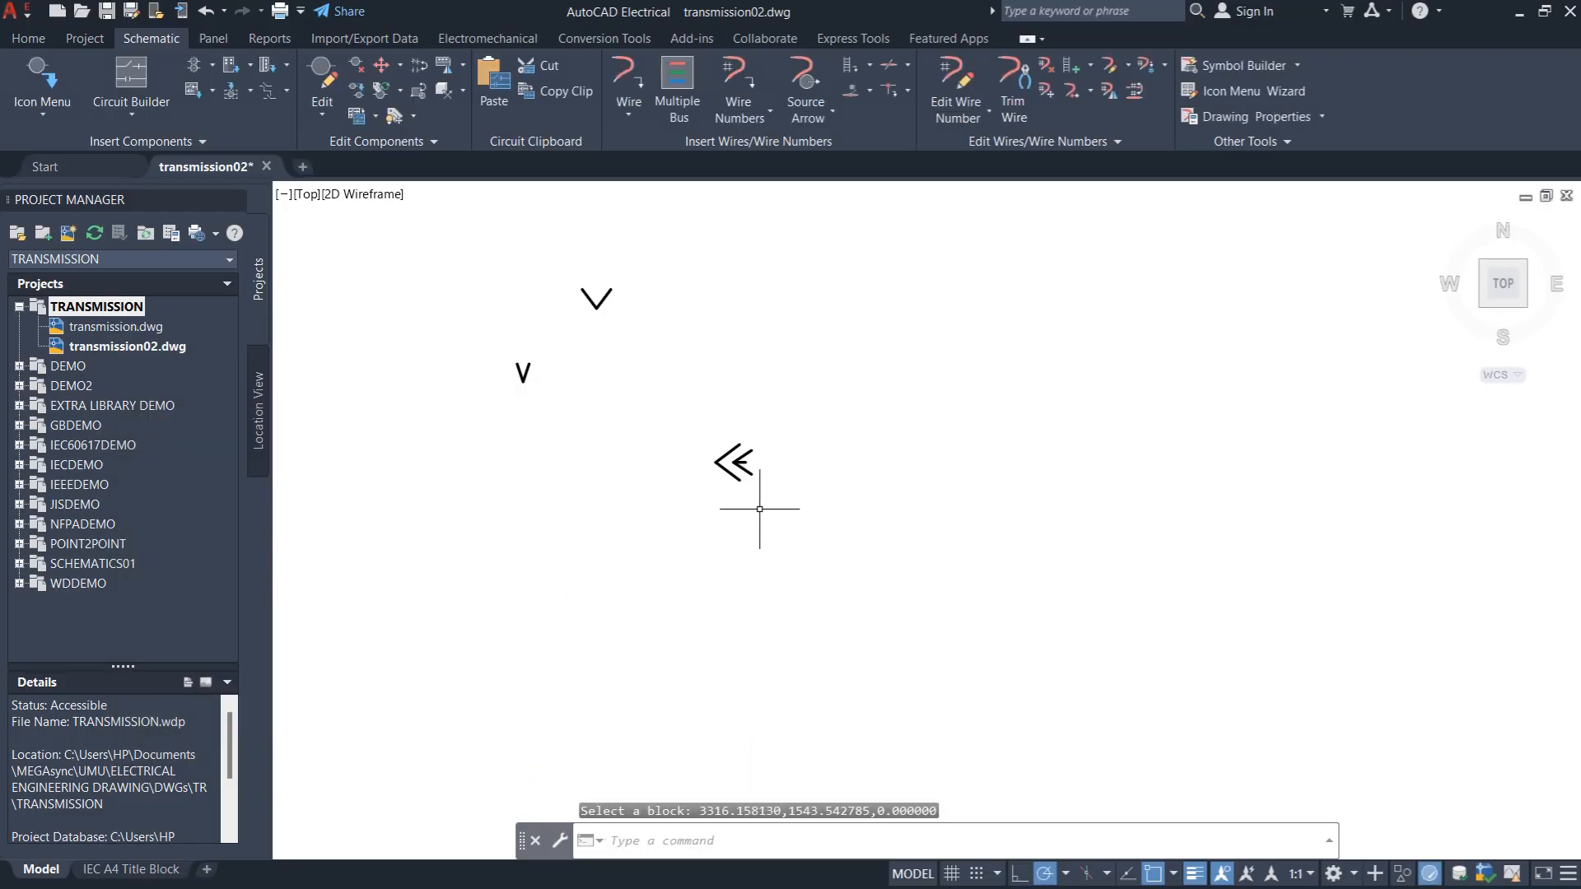
Copy the jack/plug connector from its arrow tip to a point about 0.58 units straight above
left_click(694, 425)
left_click(806, 522)
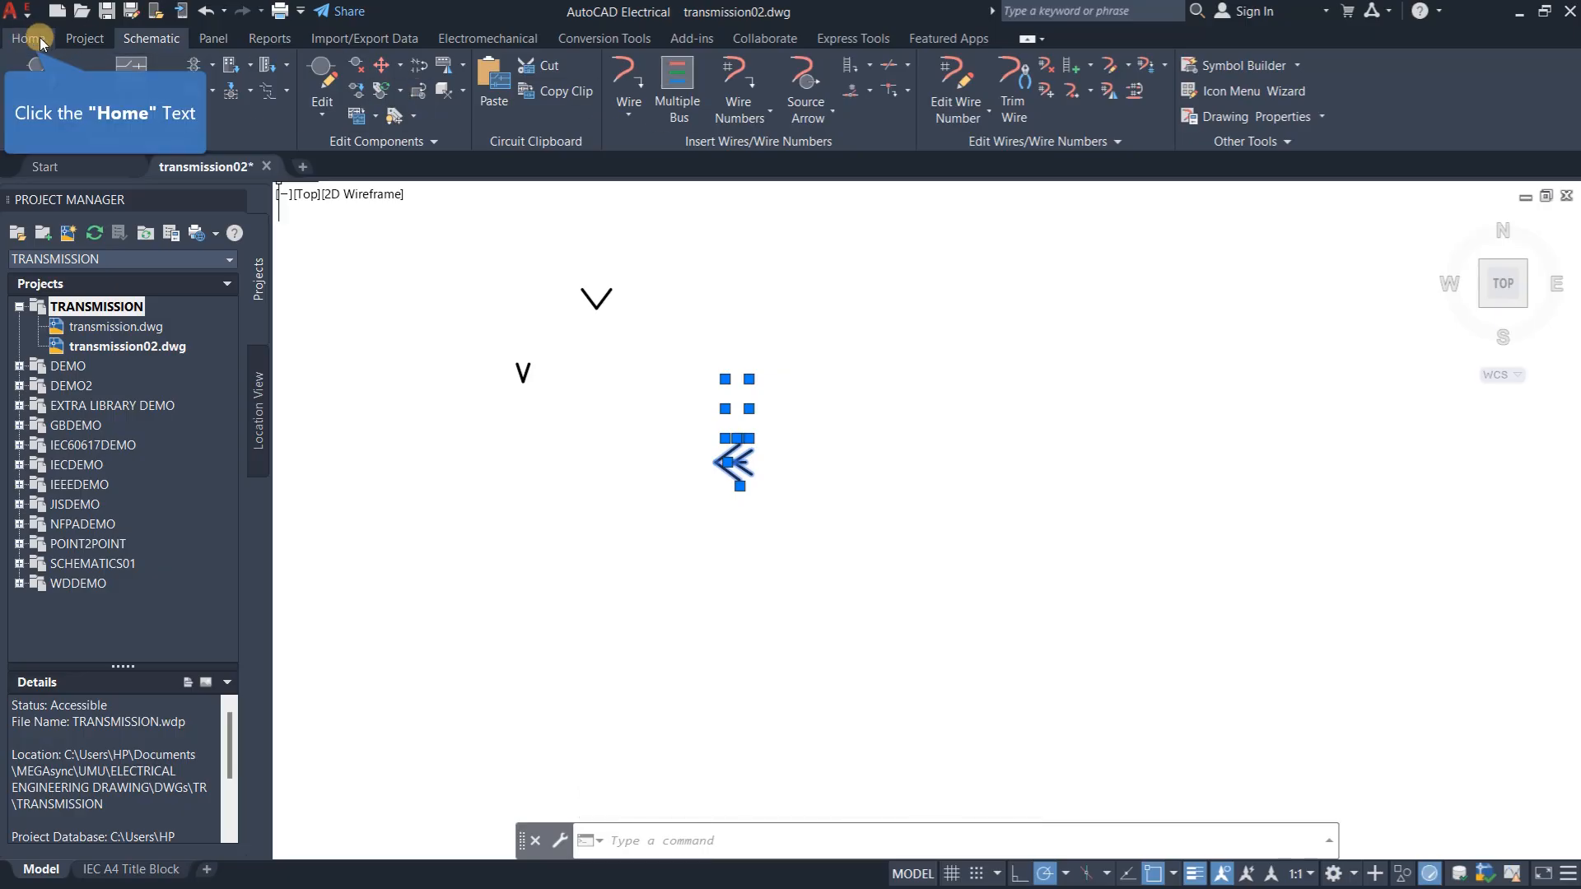
left_click(11, 42)
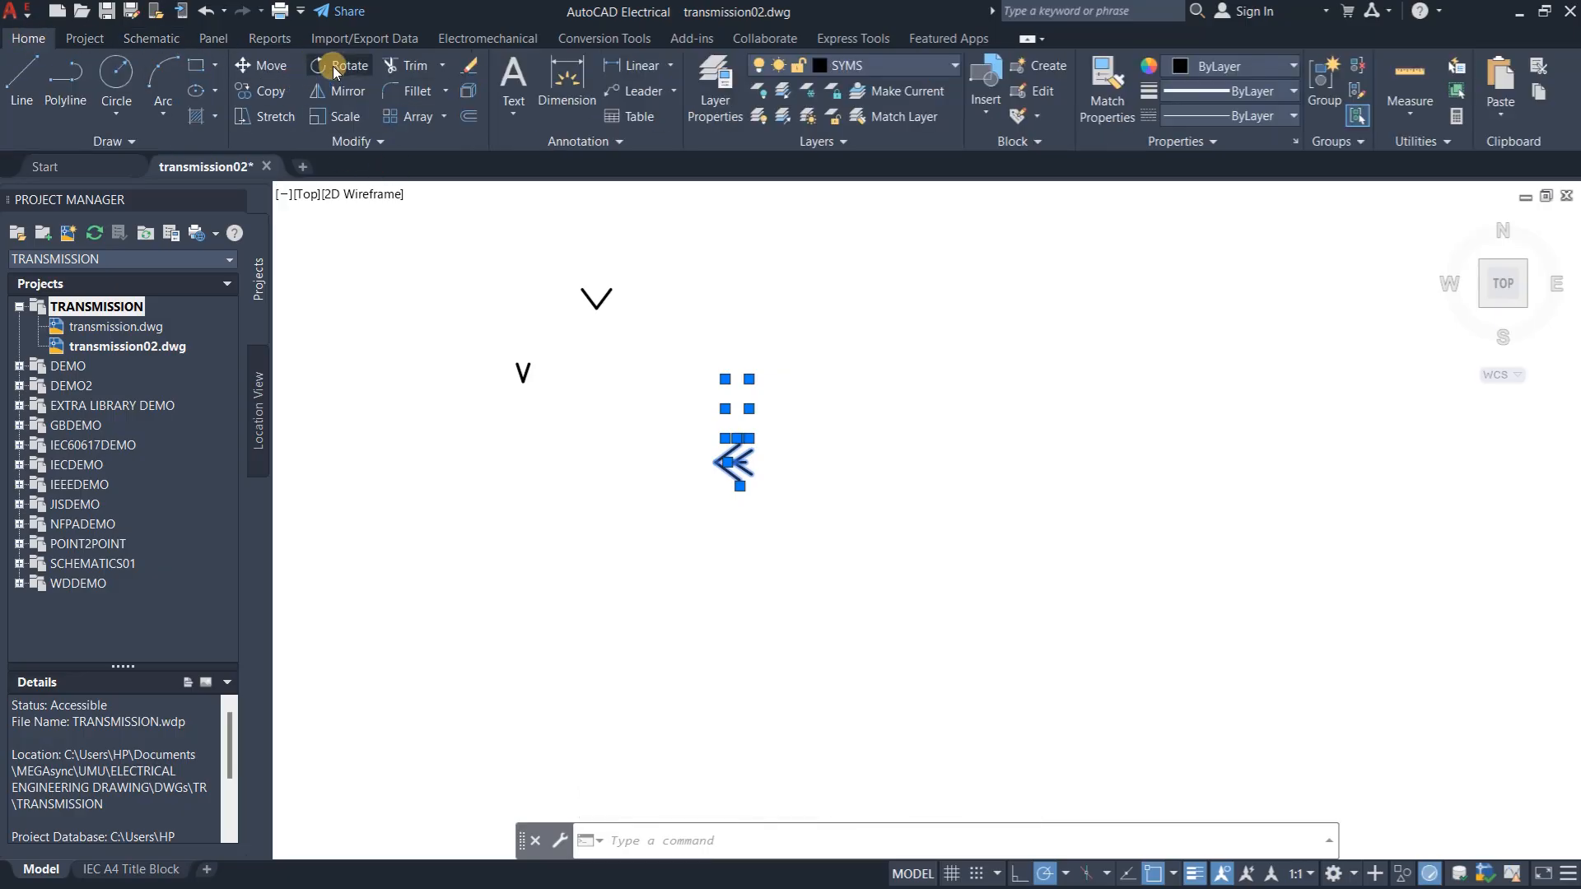
left_click(264, 91)
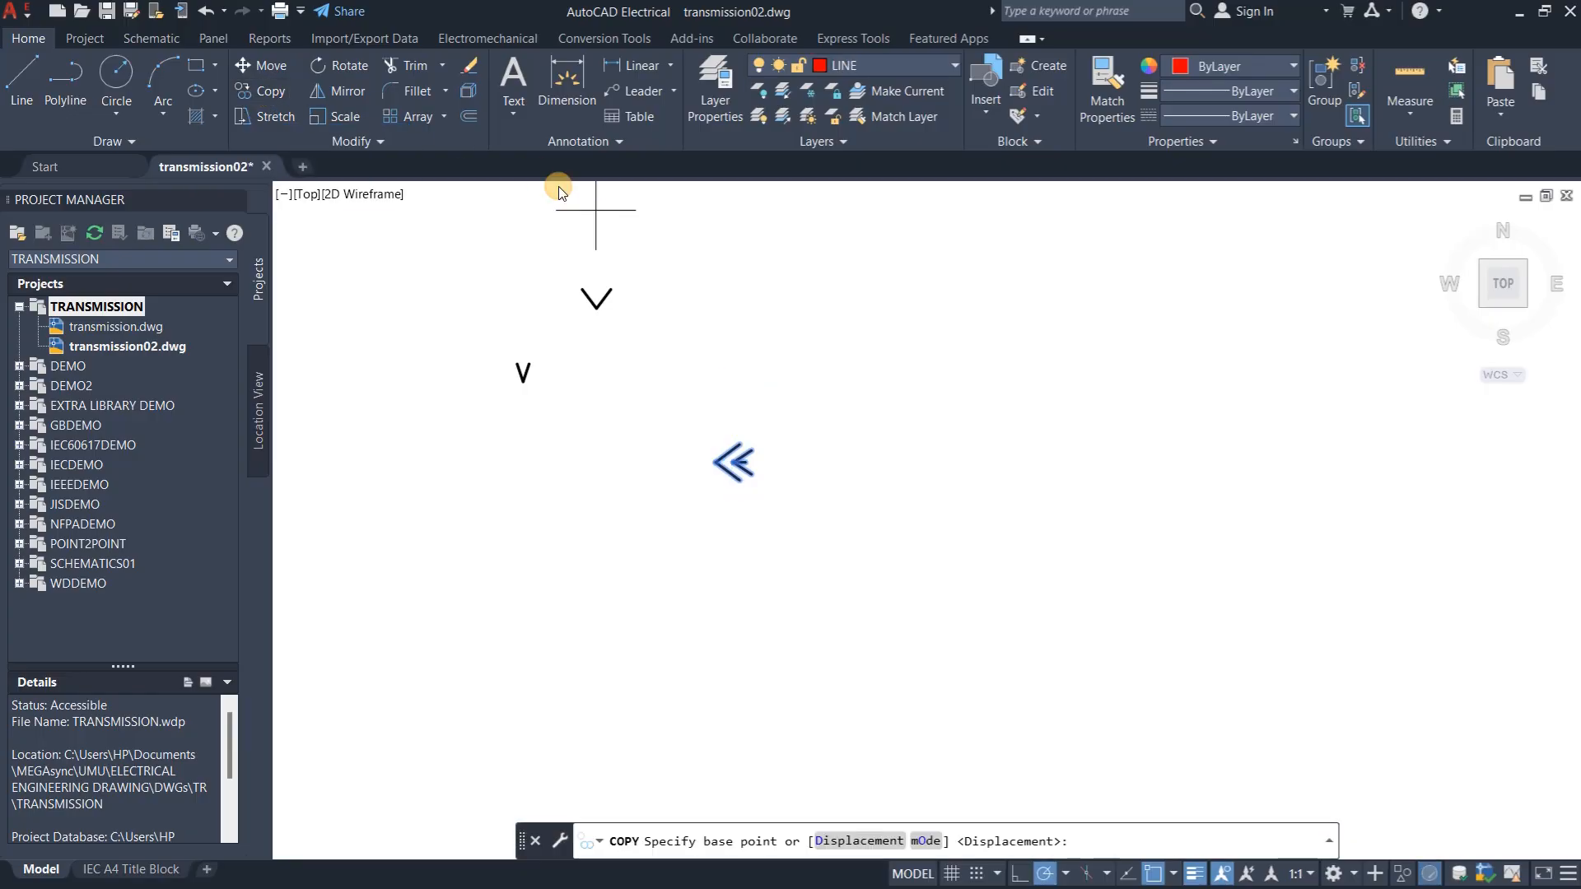
left_click(715, 470)
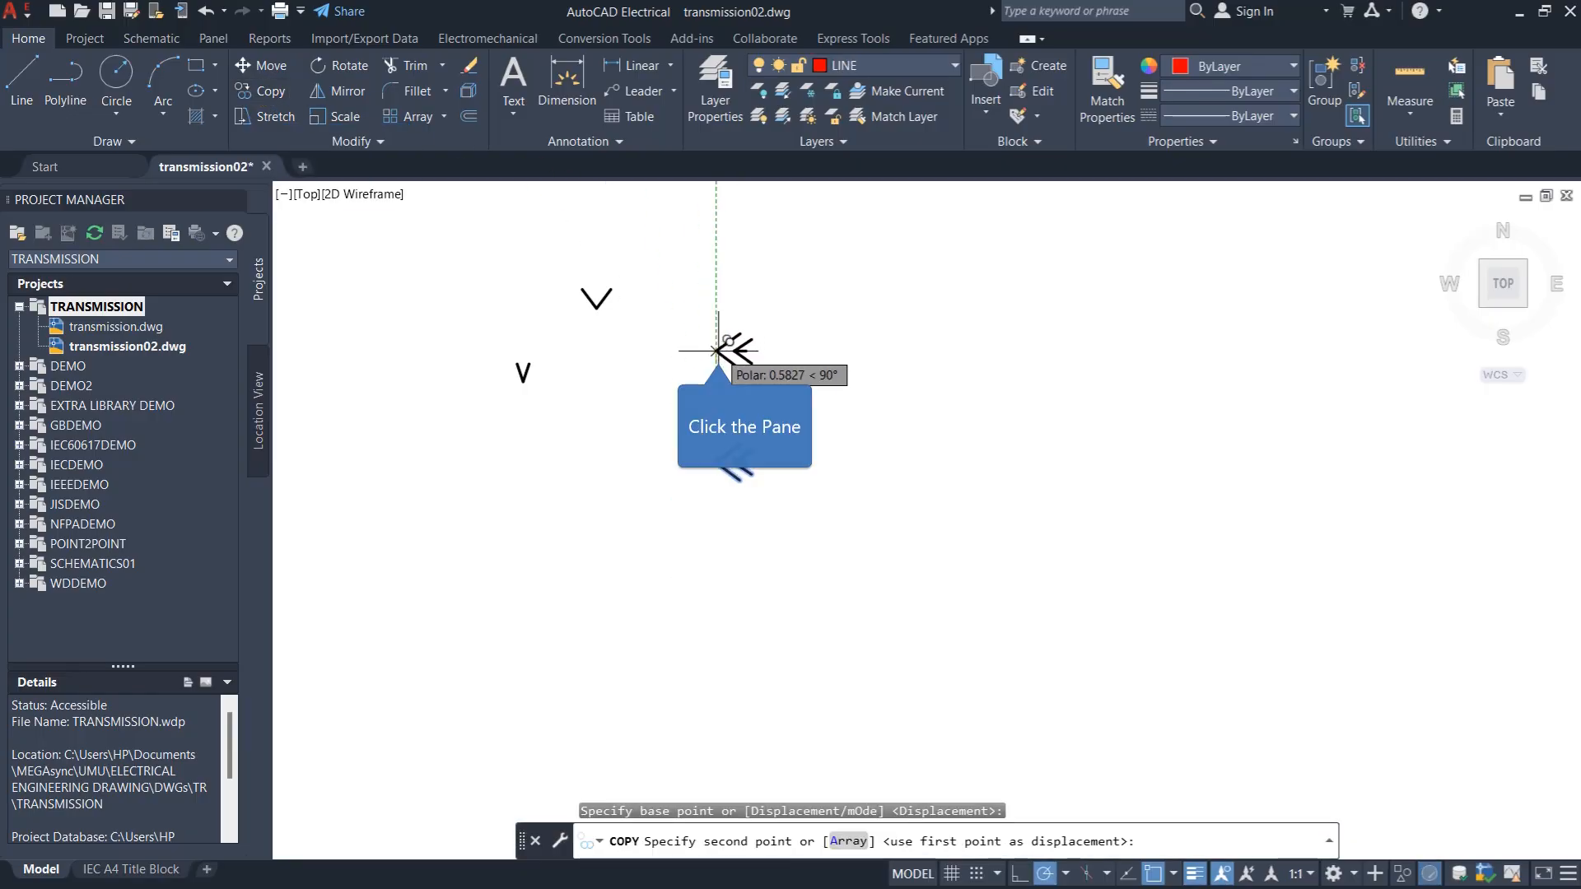
left_click(716, 352)
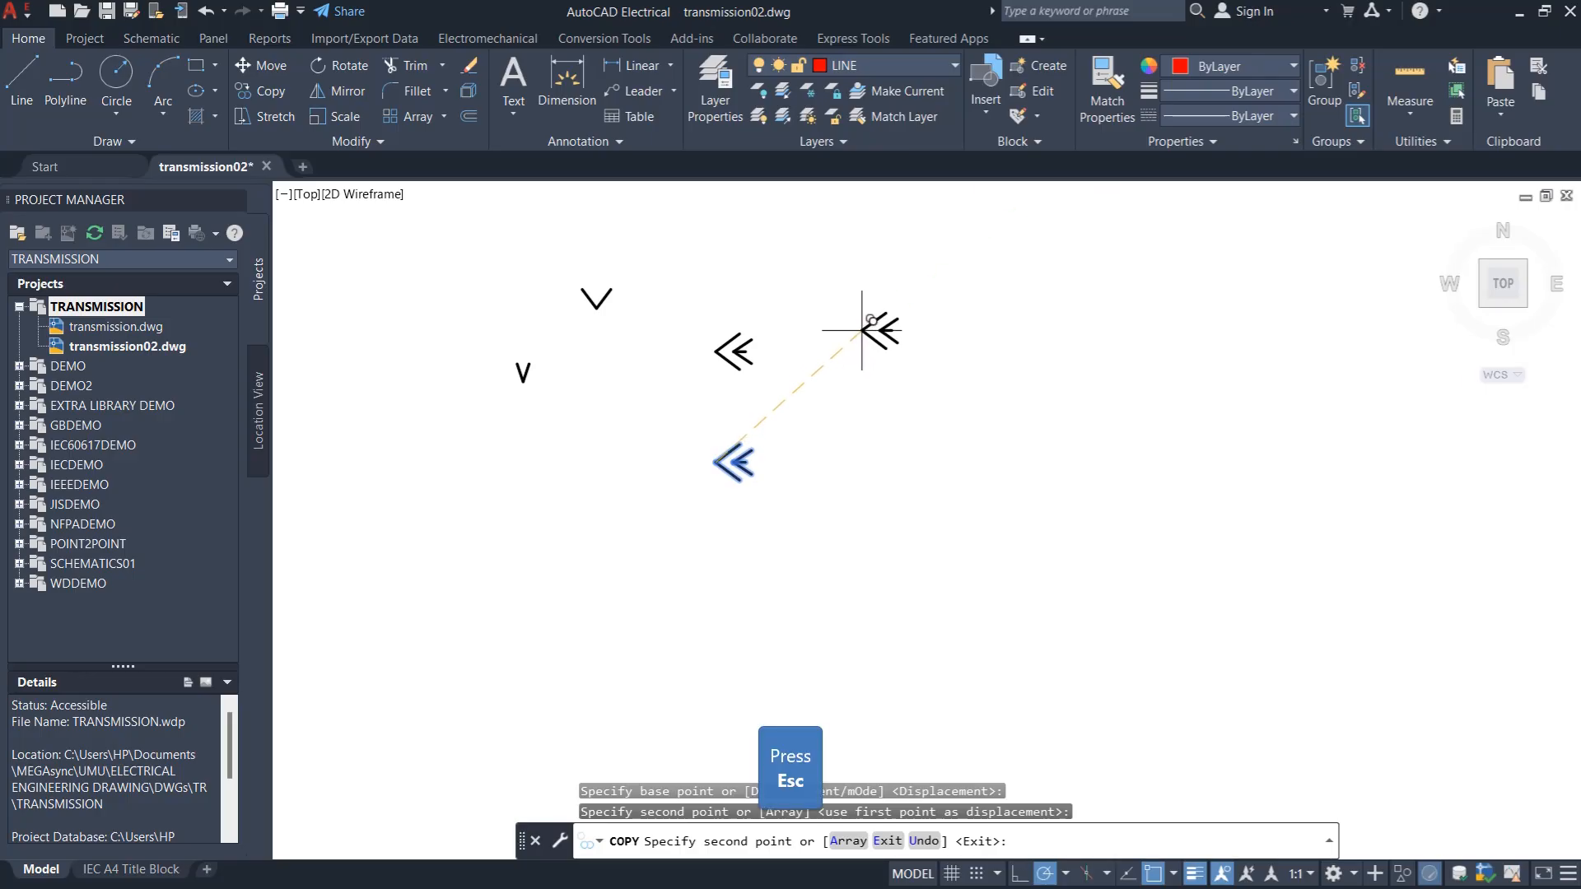
key("Escape")
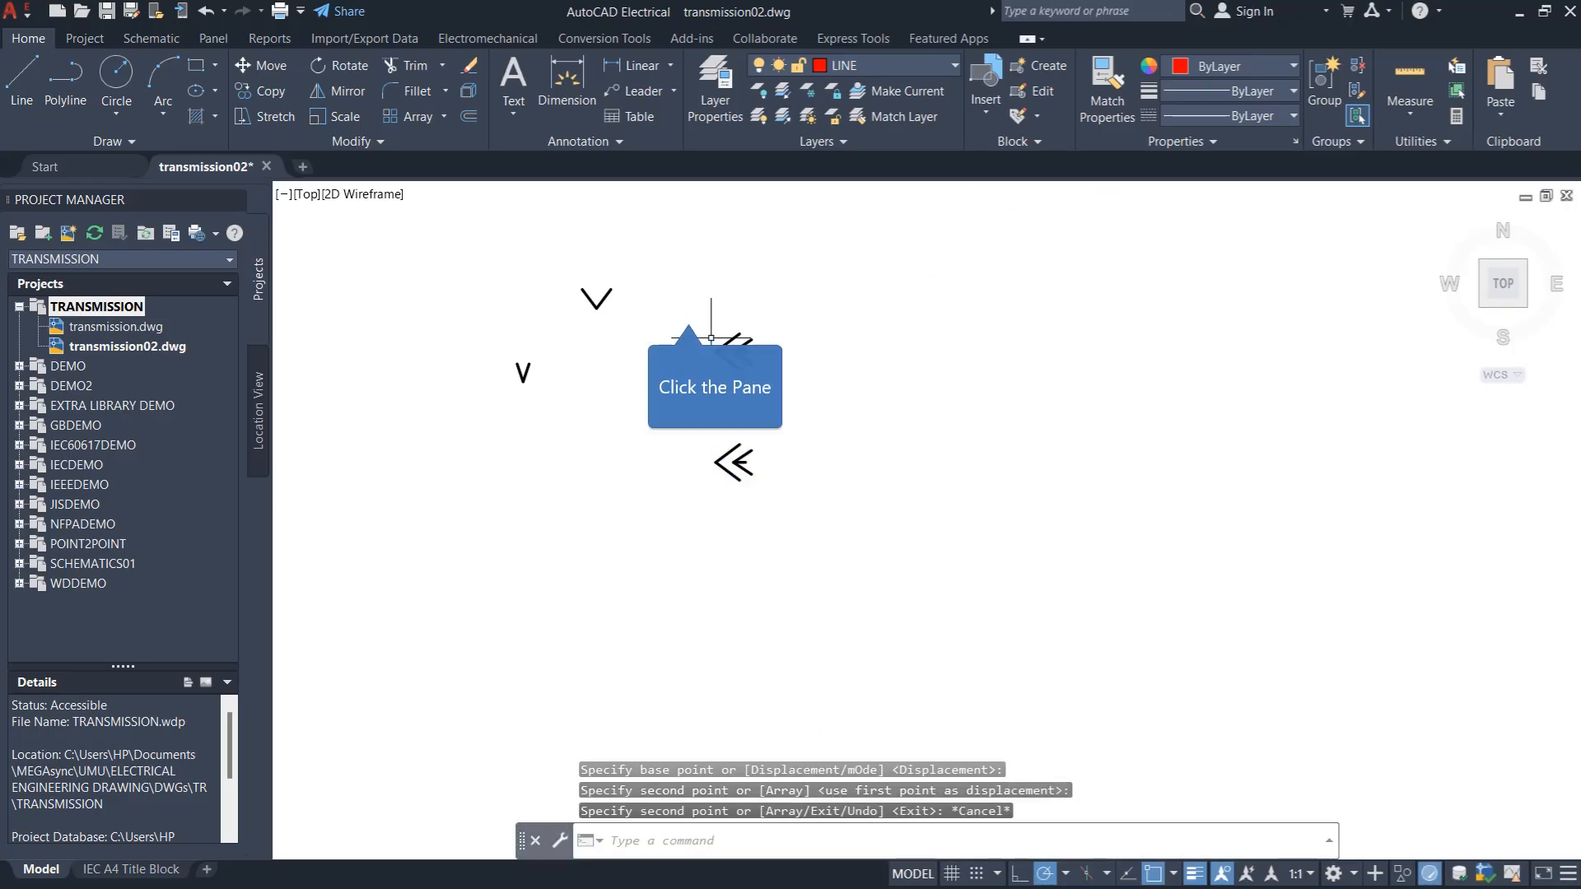
Rotate the upper connector copy 180° about its arrow tip so it points to the right
left_click(689, 311)
left_click(805, 371)
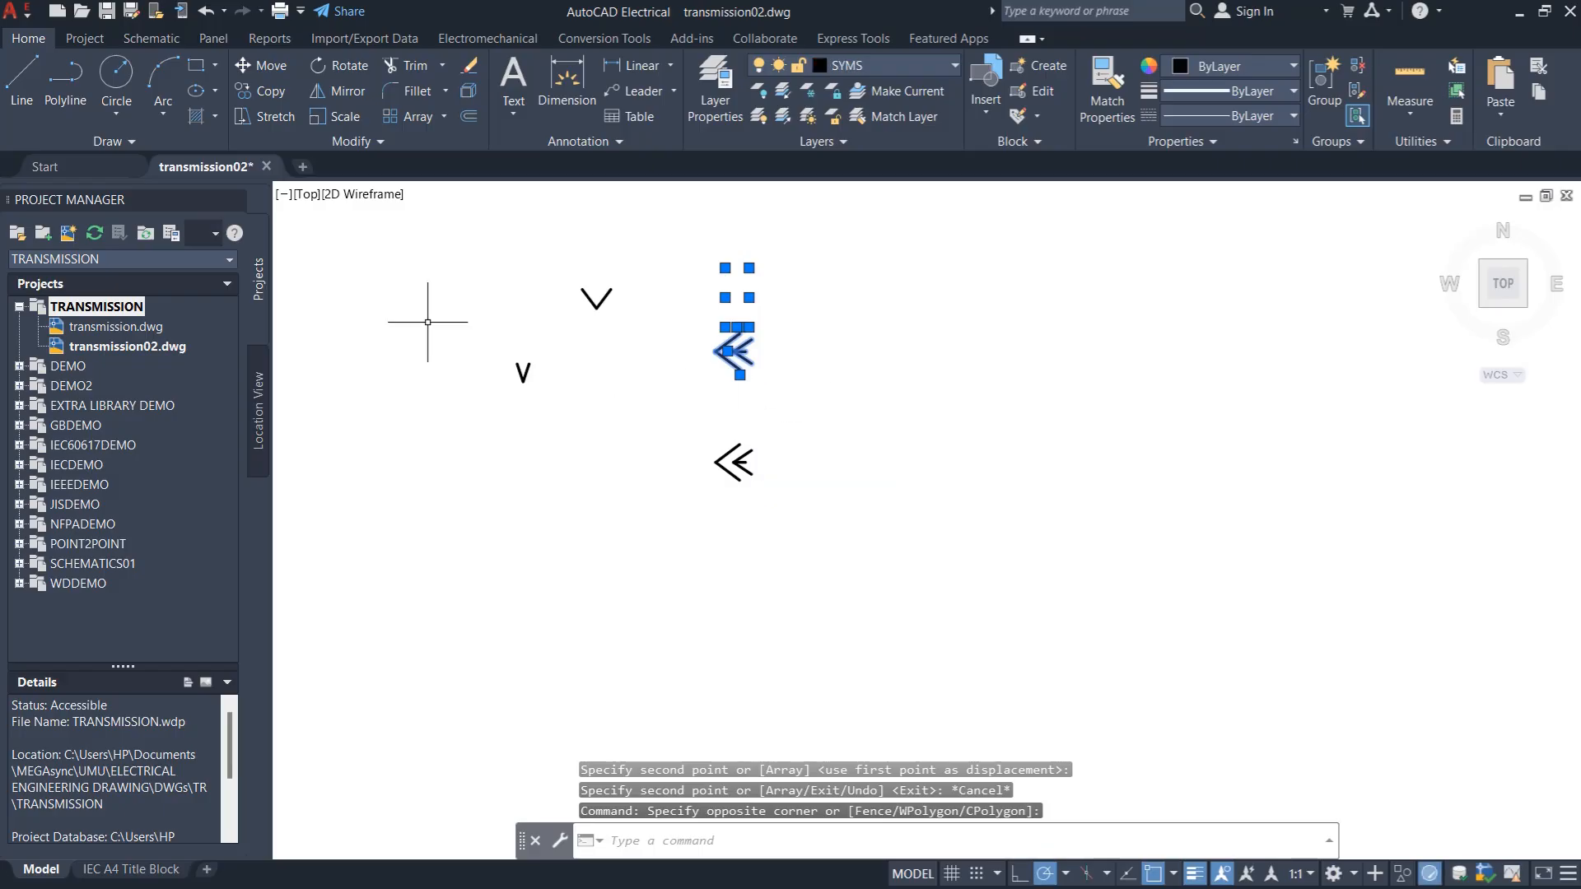
left_click(332, 65)
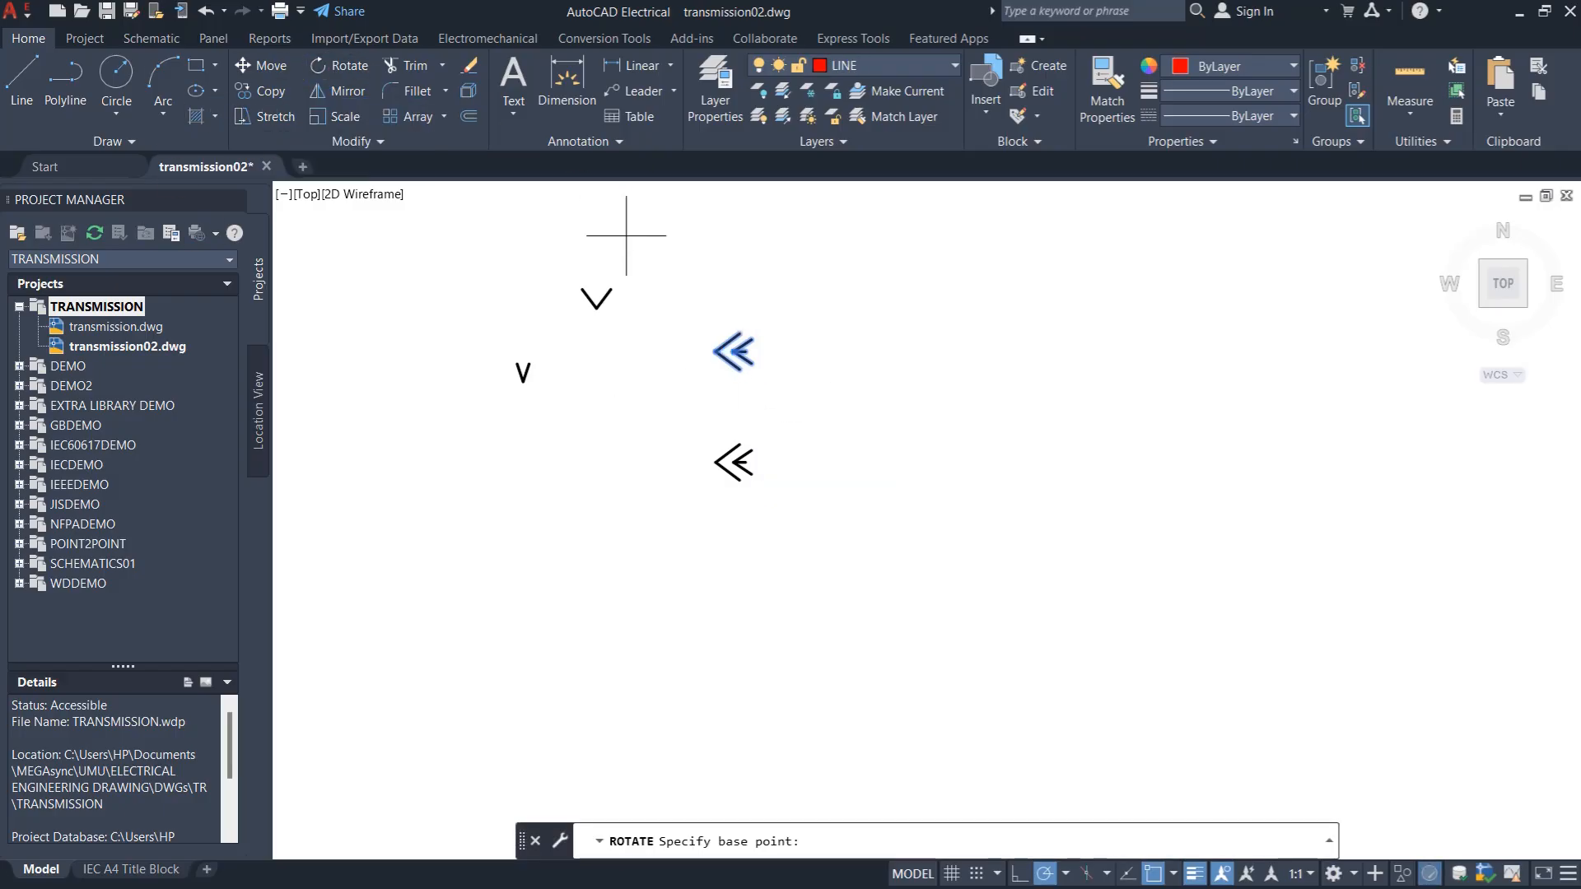
left_click(716, 352)
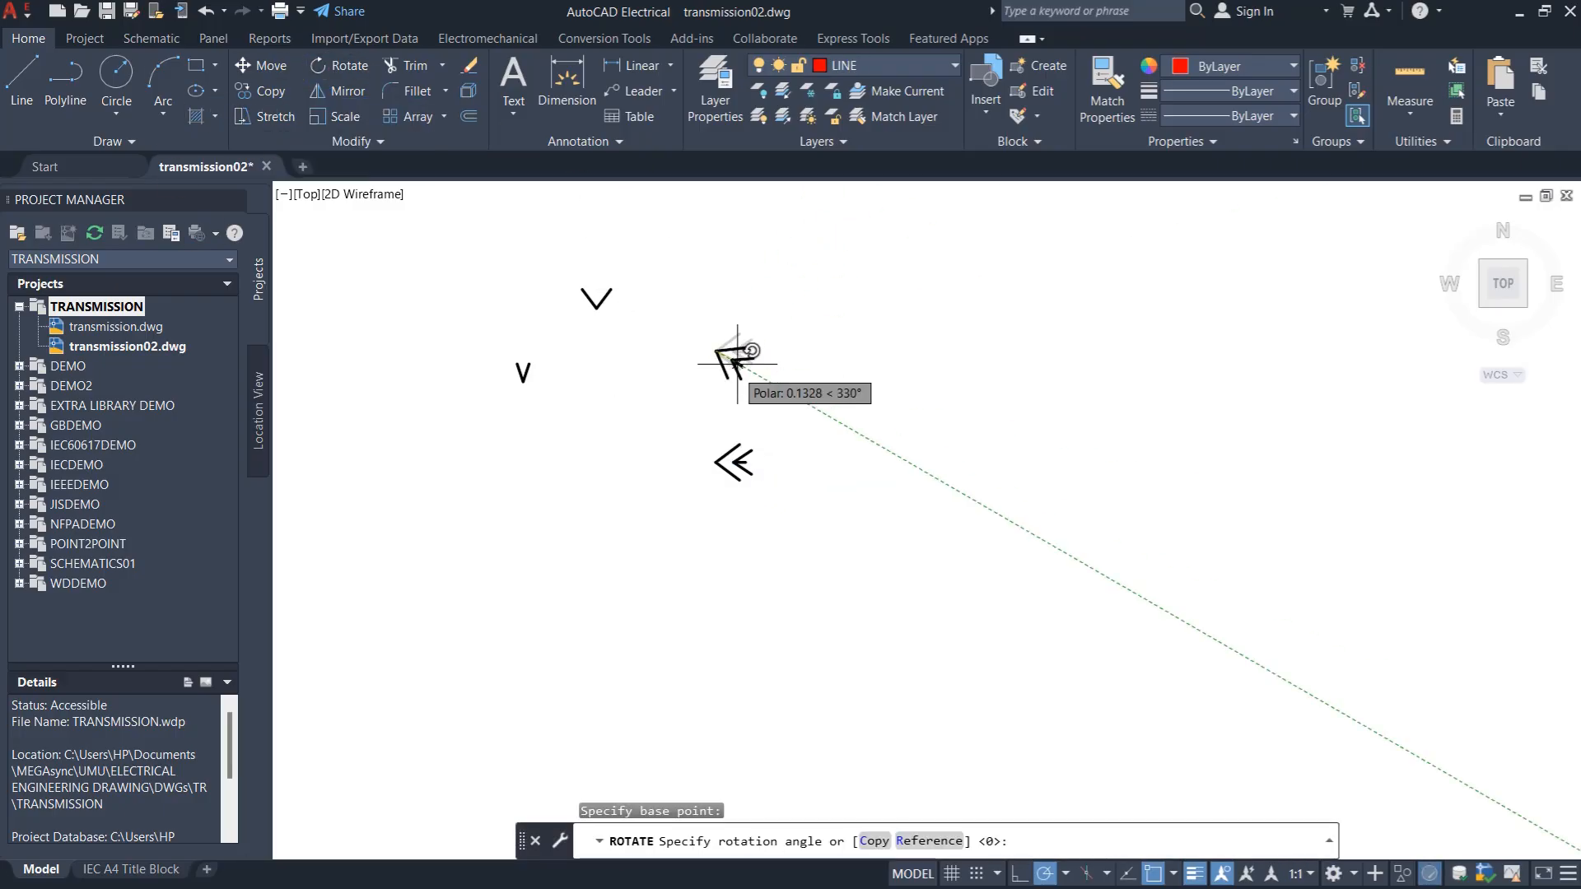
left_click(655, 351)
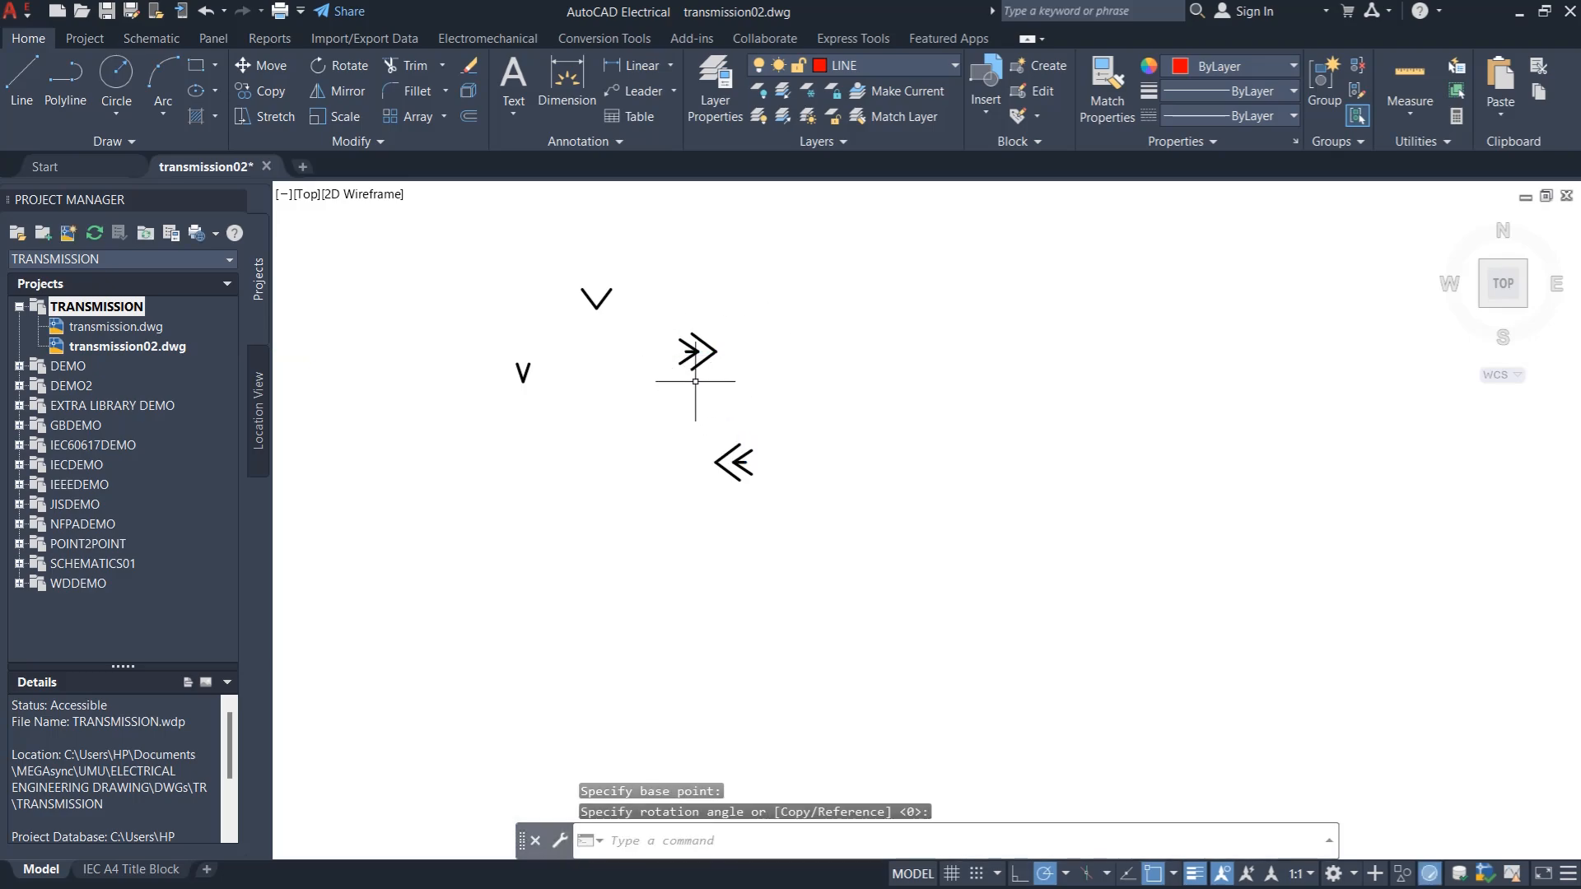
left_click(648, 320)
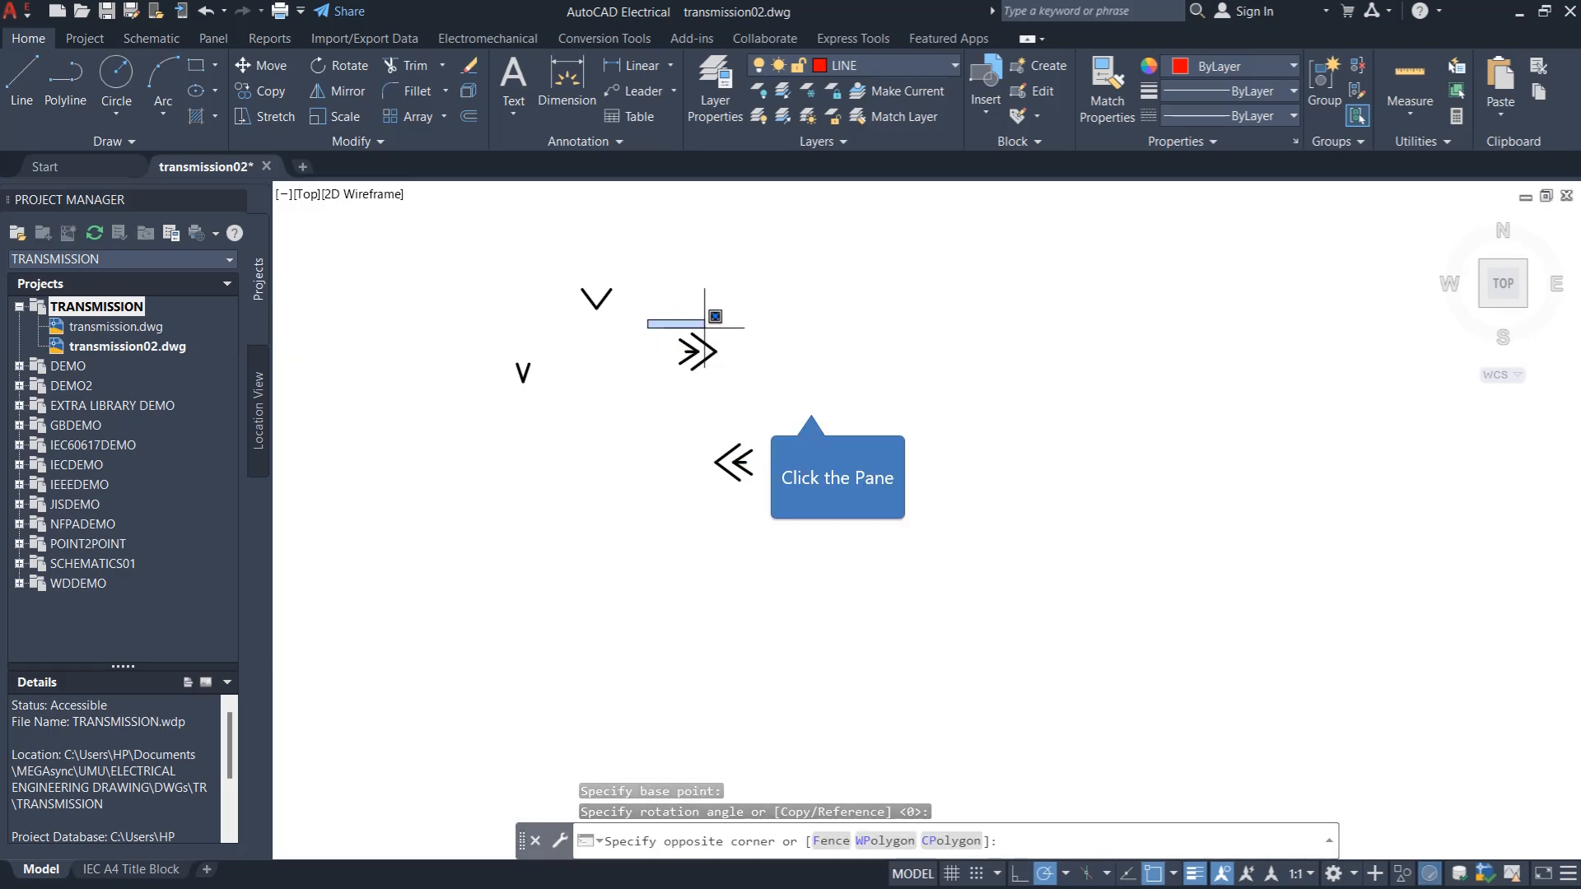
left_click(812, 401)
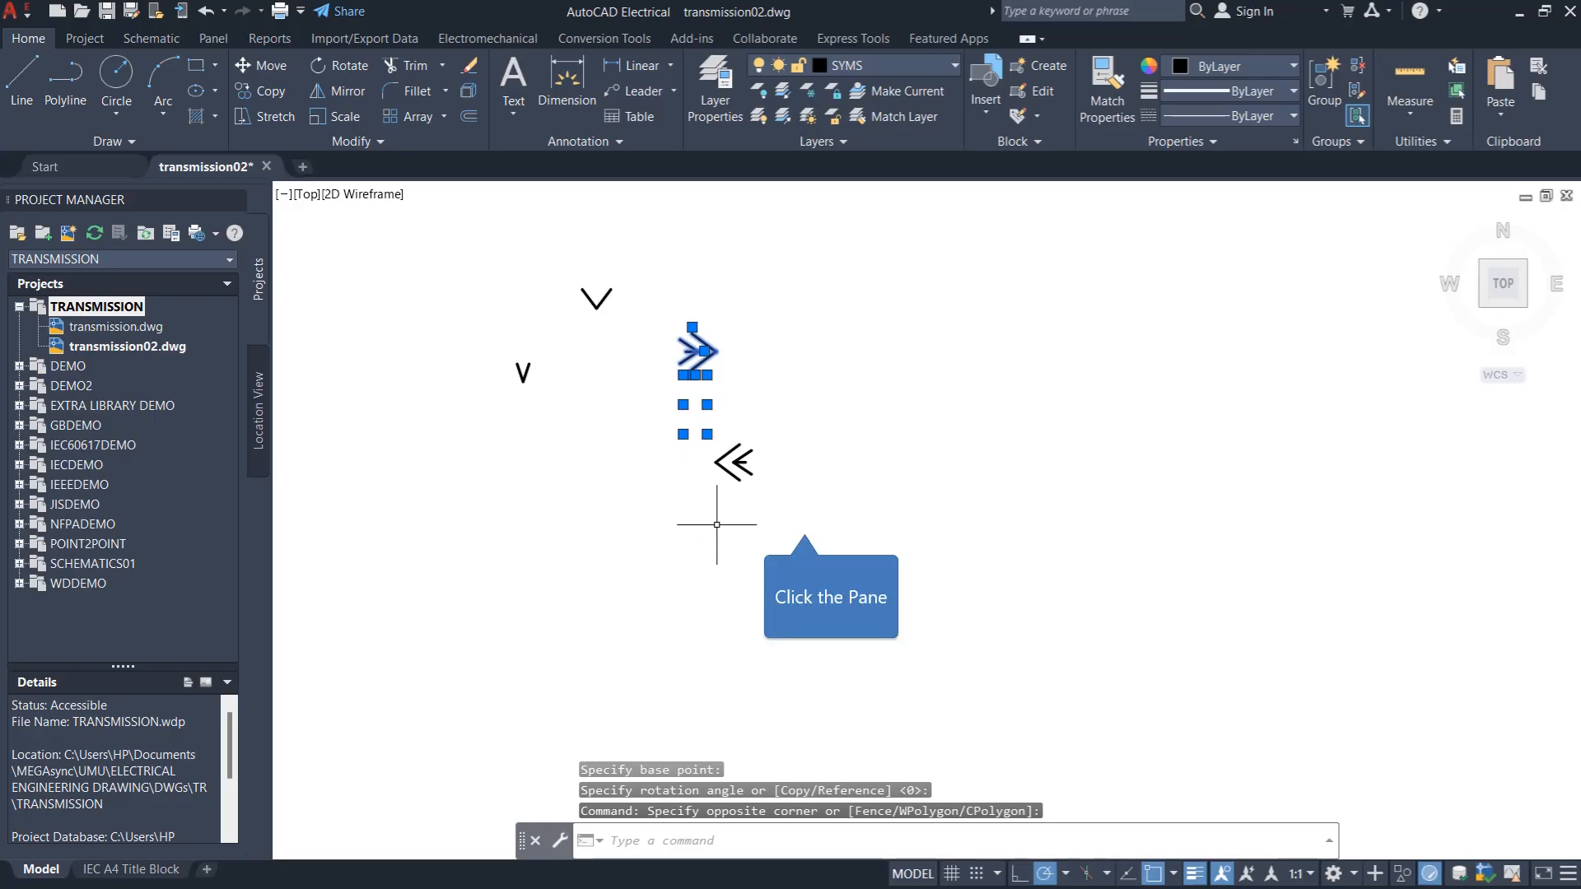
left_click(804, 522)
left_click(783, 518)
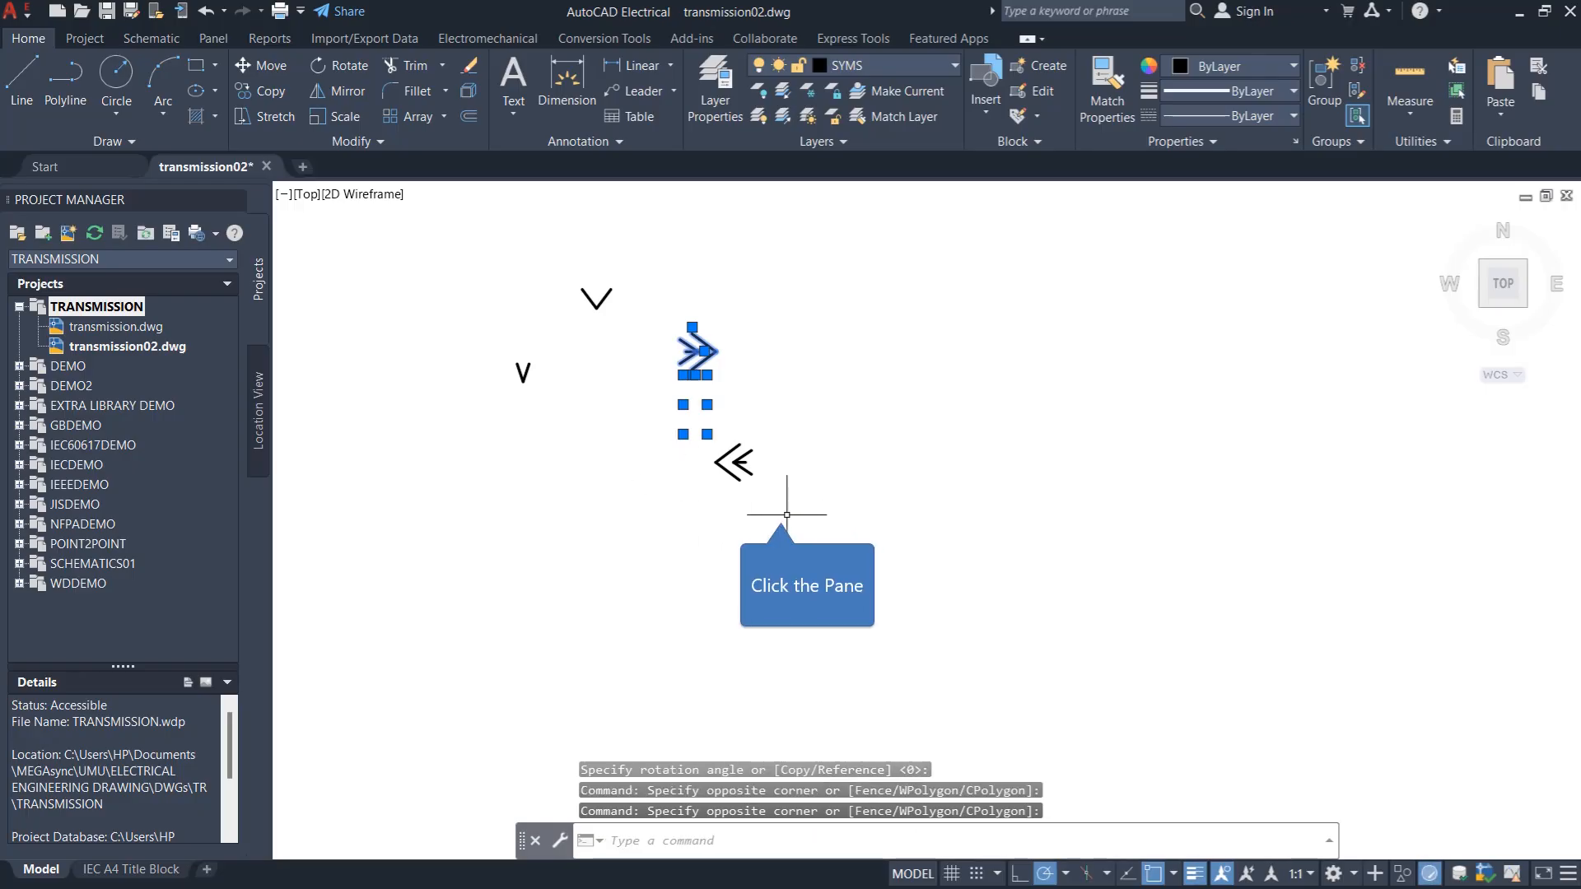
left_click(783, 510)
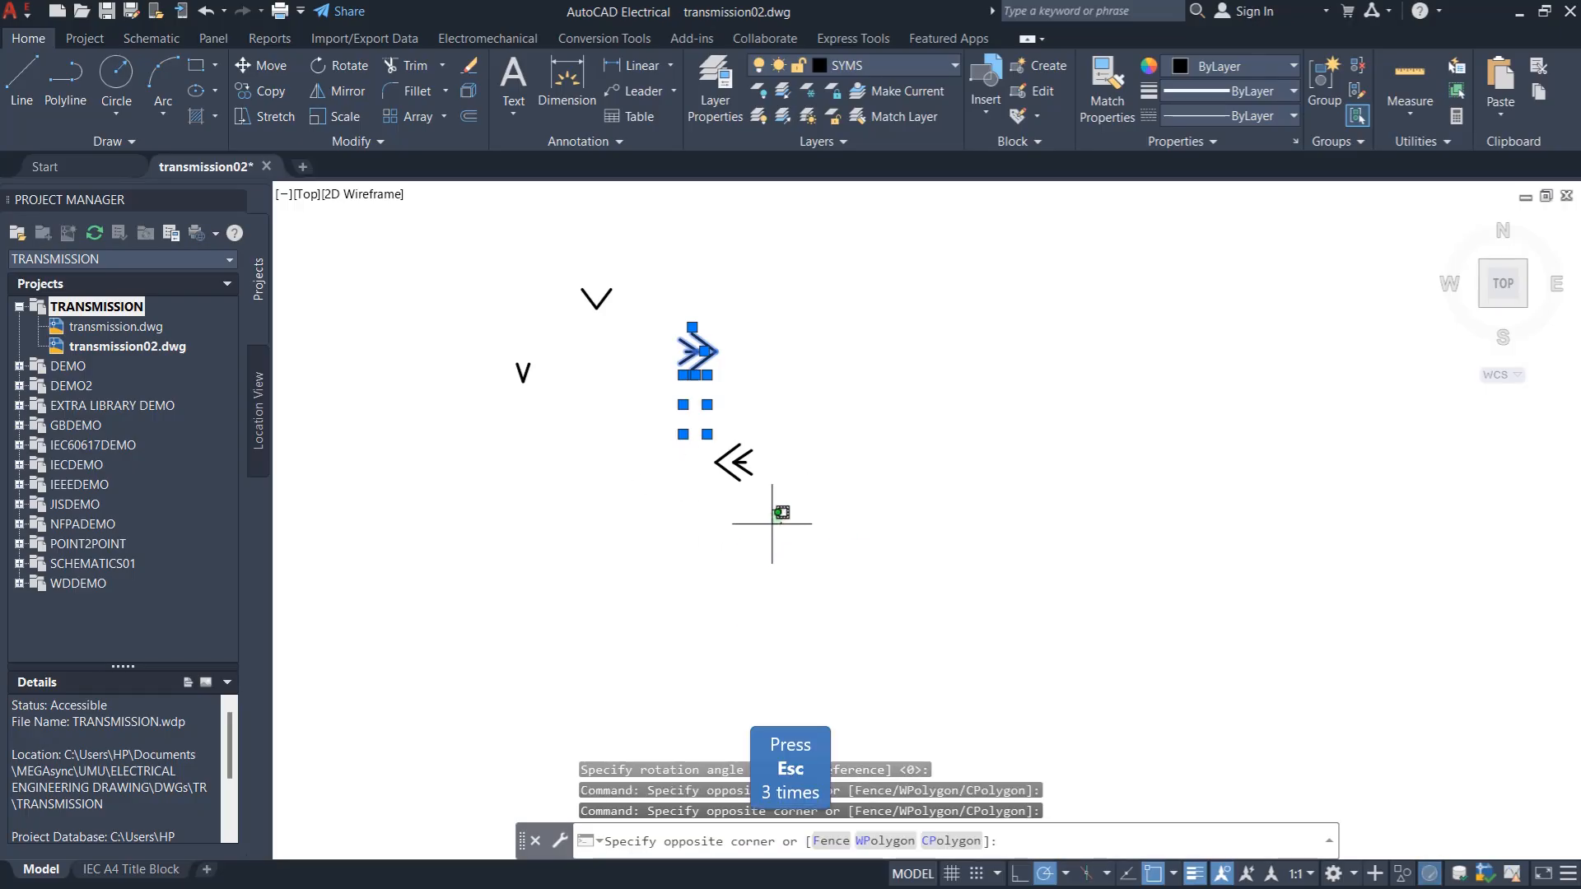
key("Escape")
key("Escape")
key("Escape")
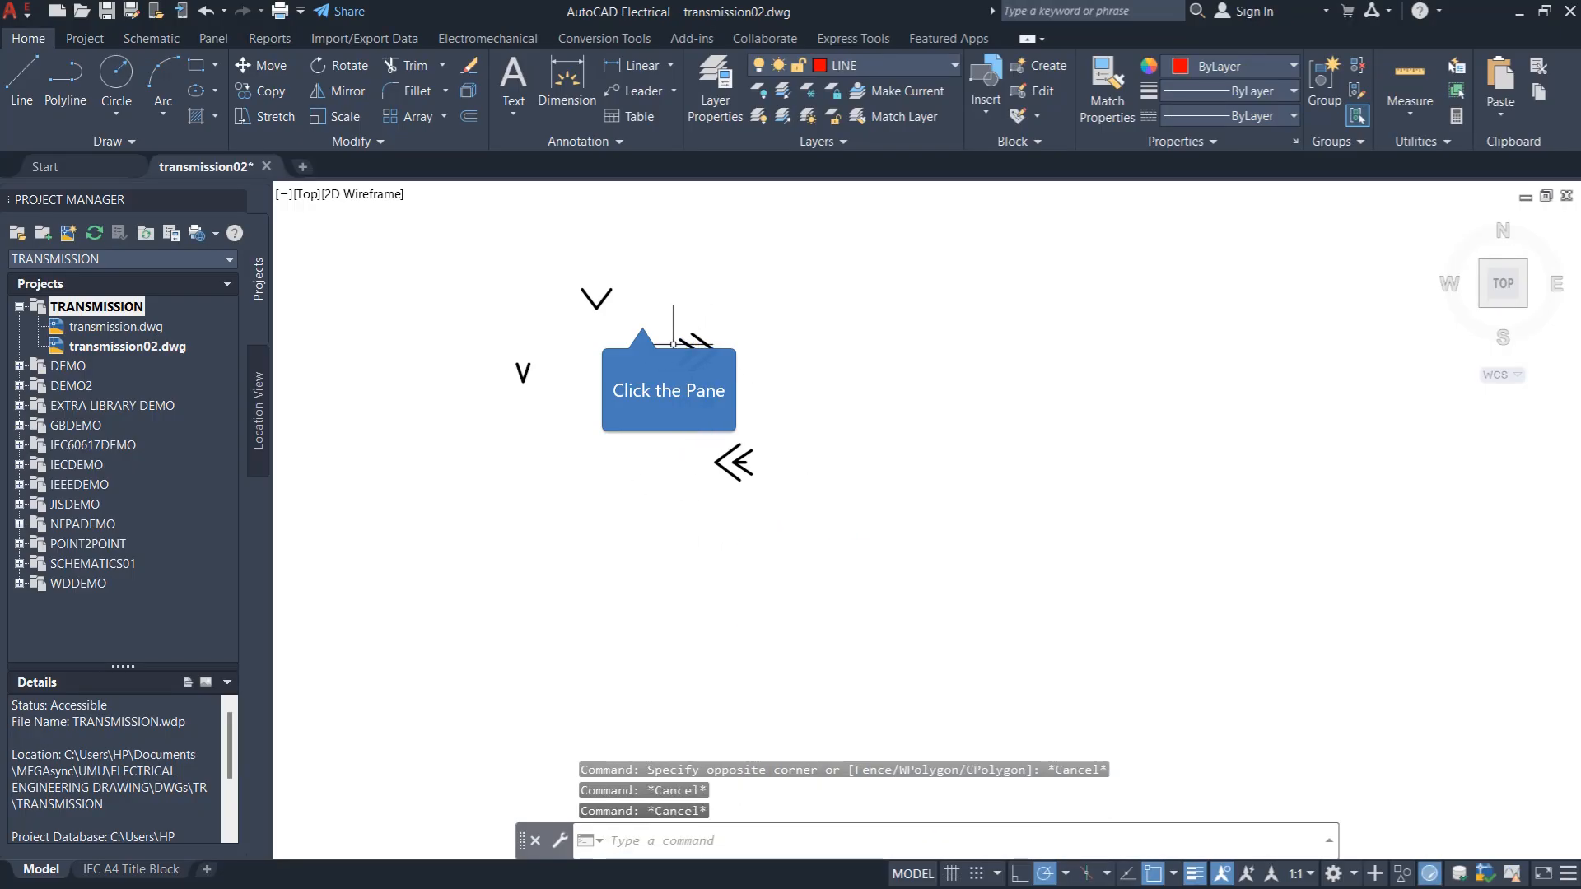
Copy both the right-pointing and left-pointing connectors together to the open area on their right
left_click(642, 314)
left_click(846, 473)
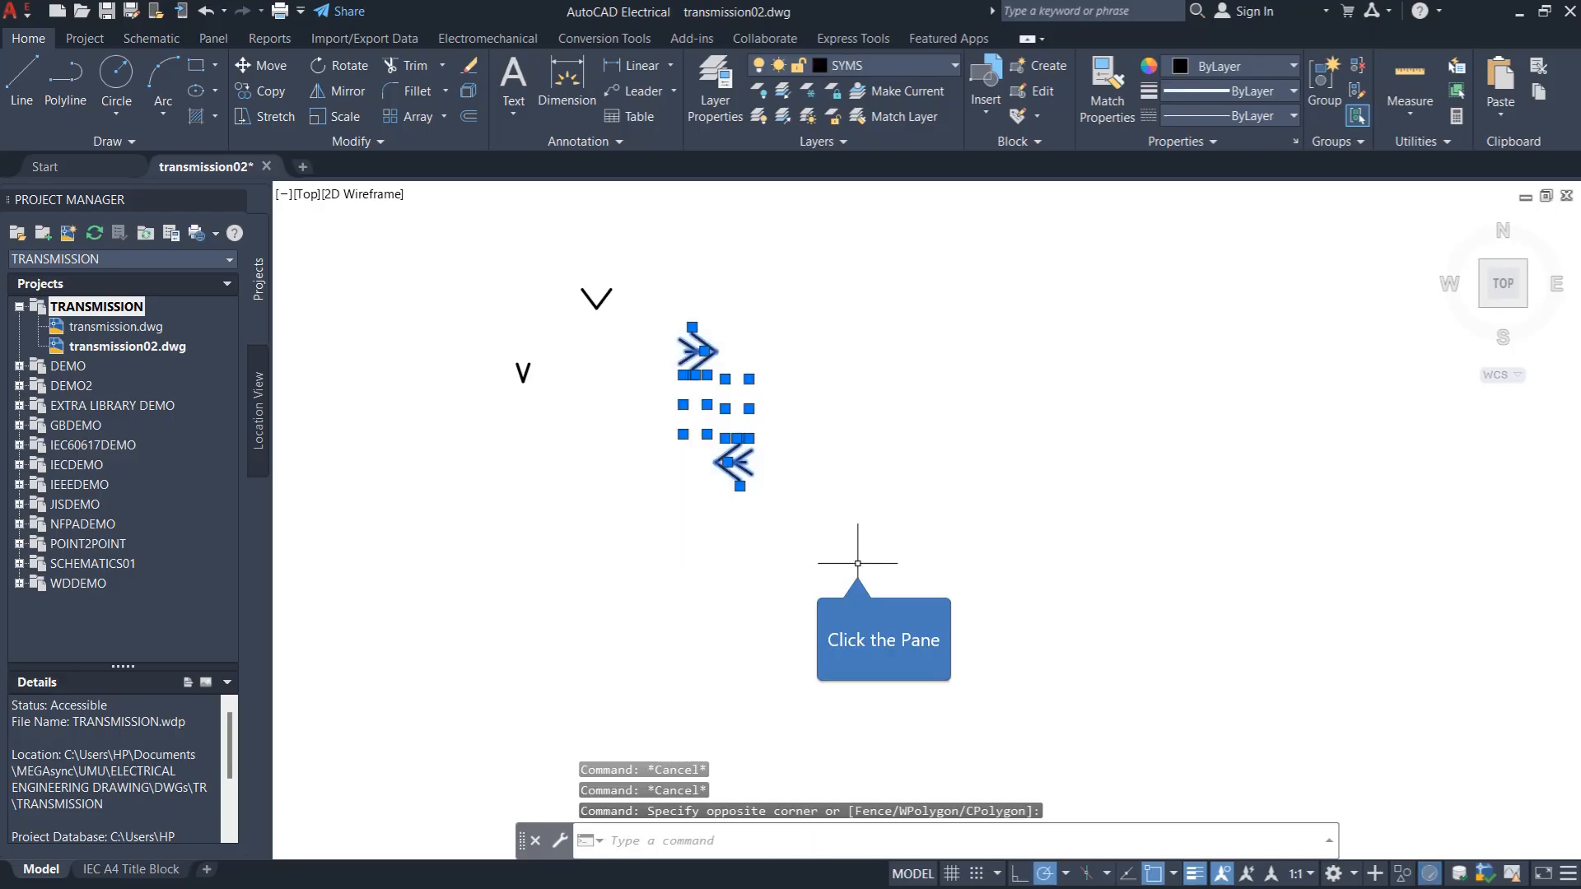
left_click(262, 92)
left_click(729, 389)
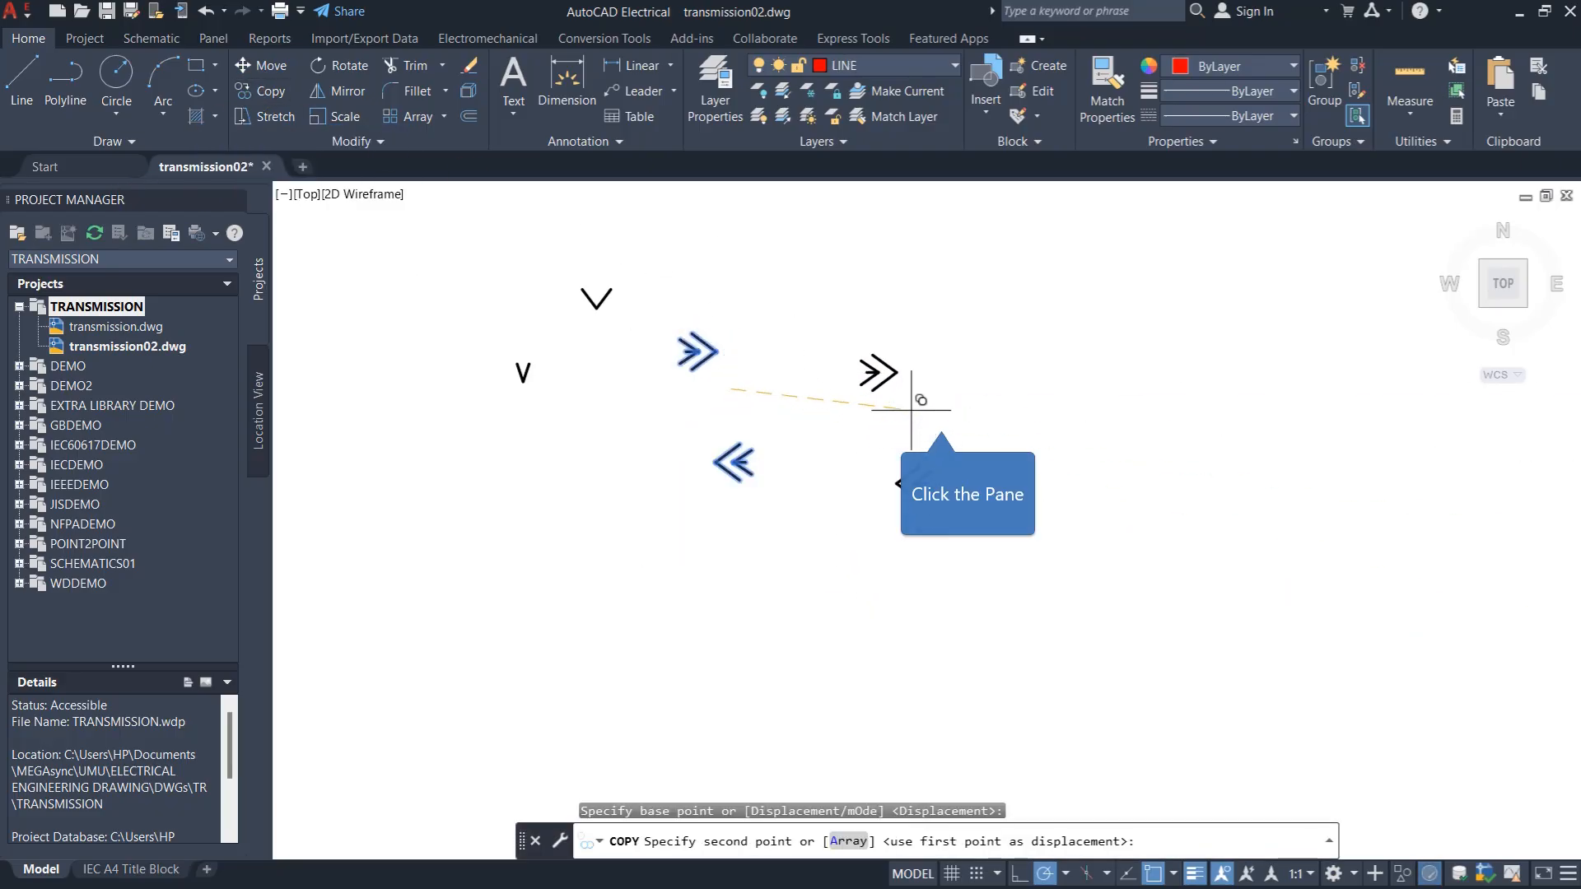
left_click(942, 418)
key("Escape")
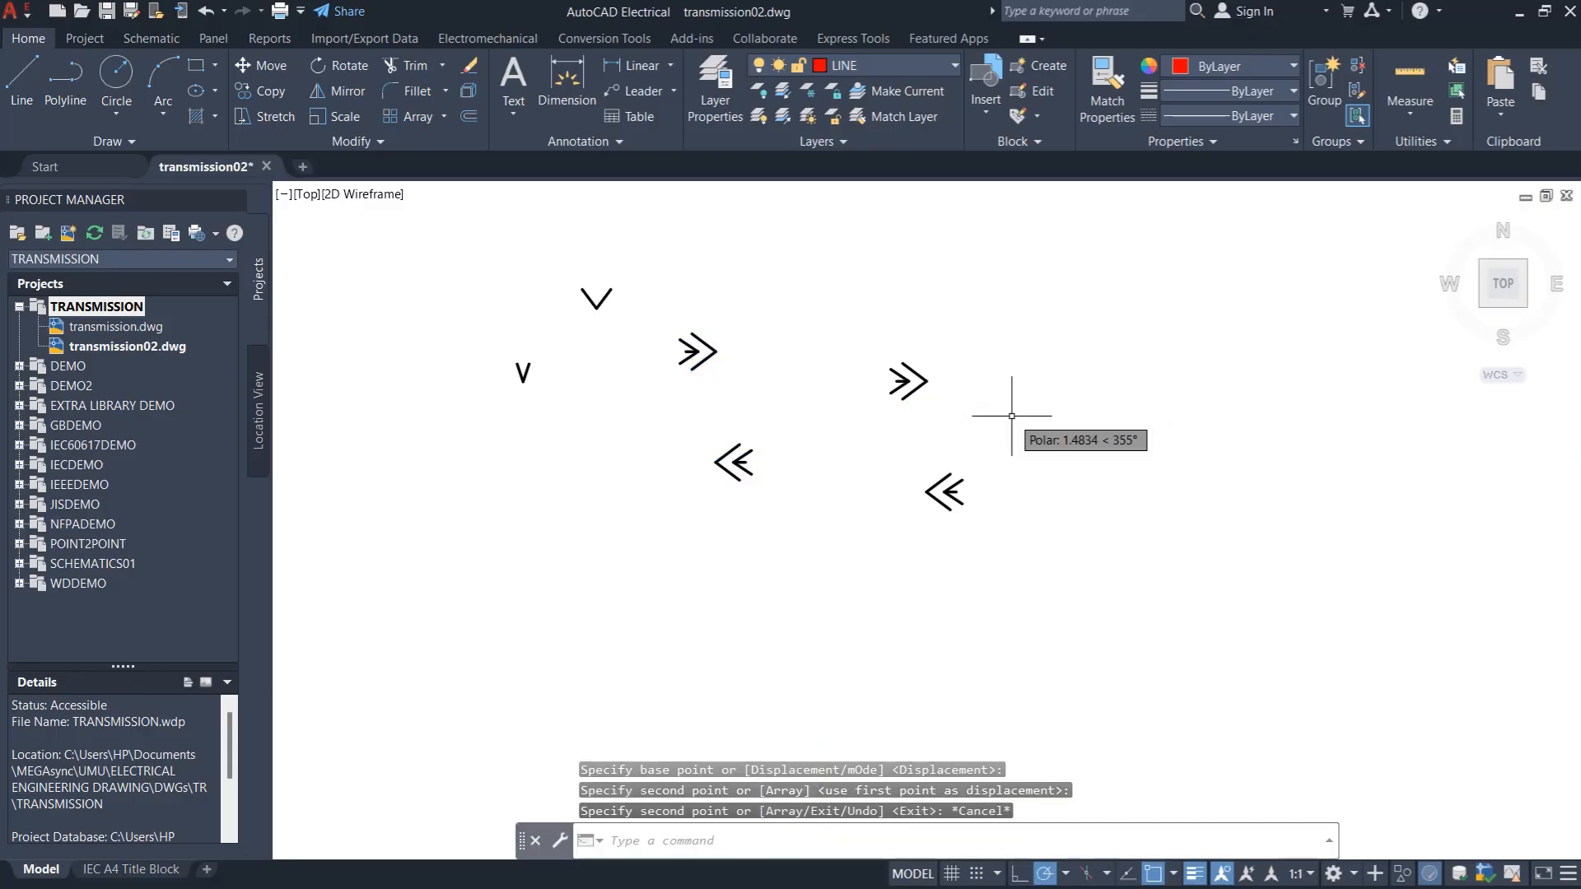
Rotate the upper connector of the copied pair 90° about its arrow tip so it points up
left_click(924, 380)
left_click(336, 69)
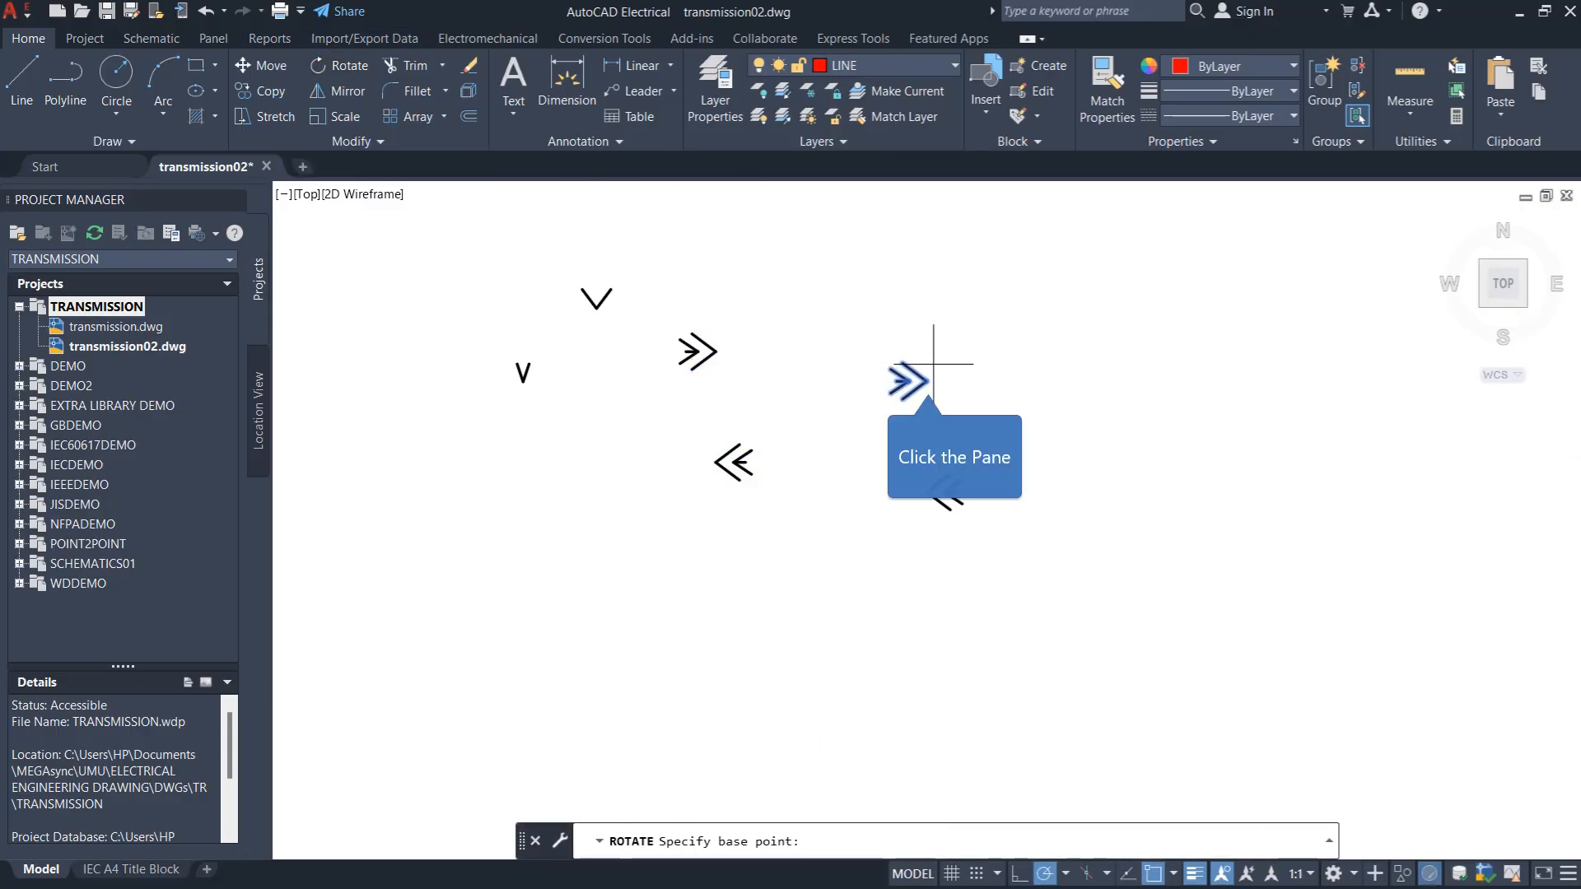
left_click(926, 380)
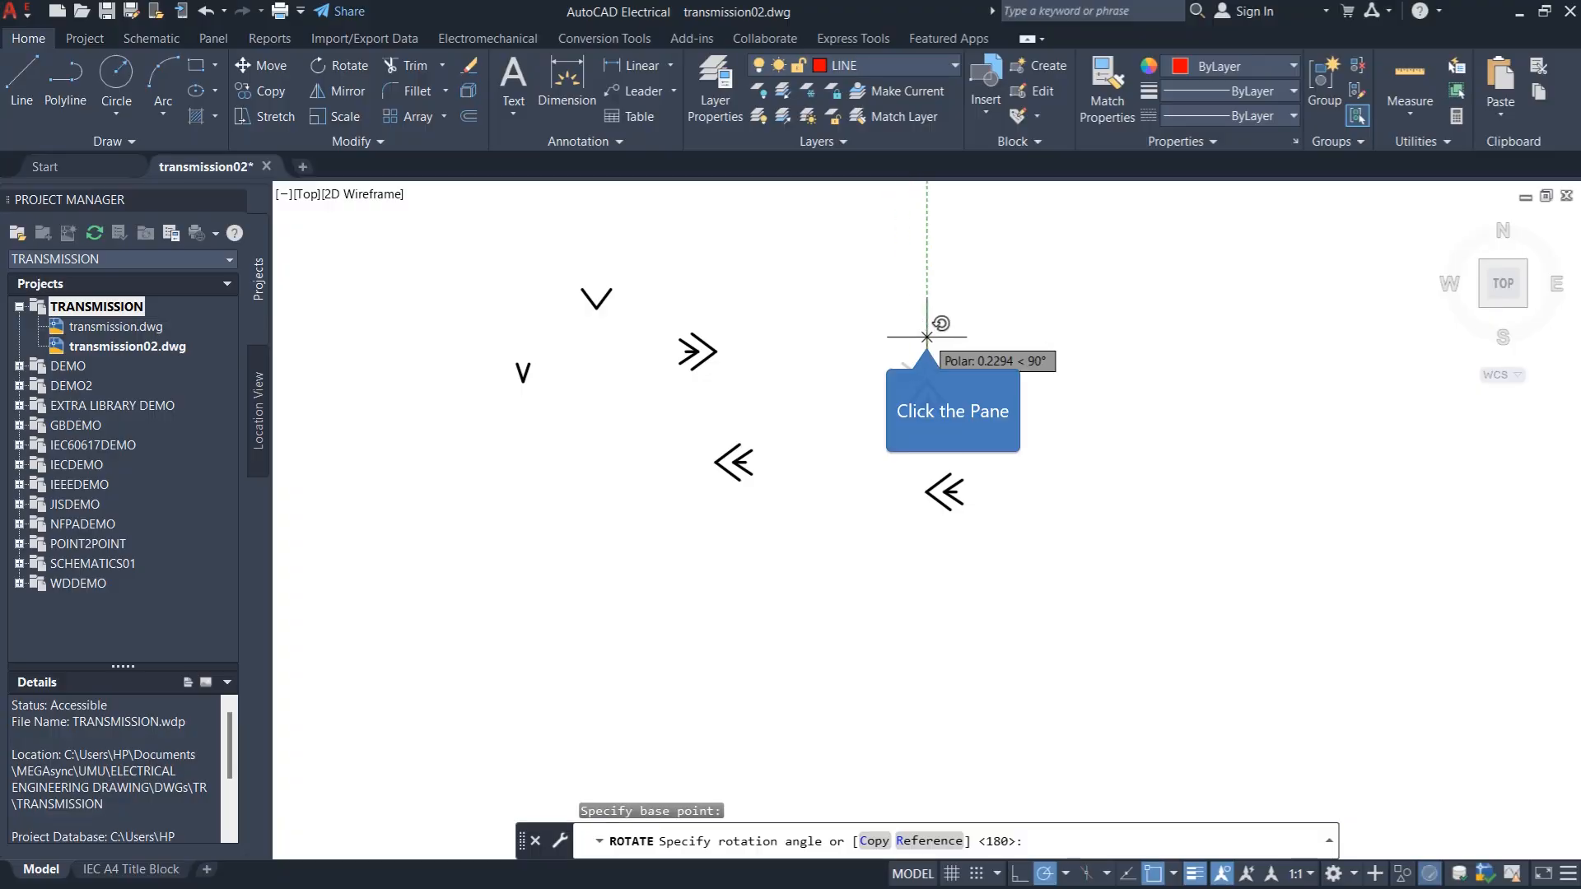
left_click(927, 335)
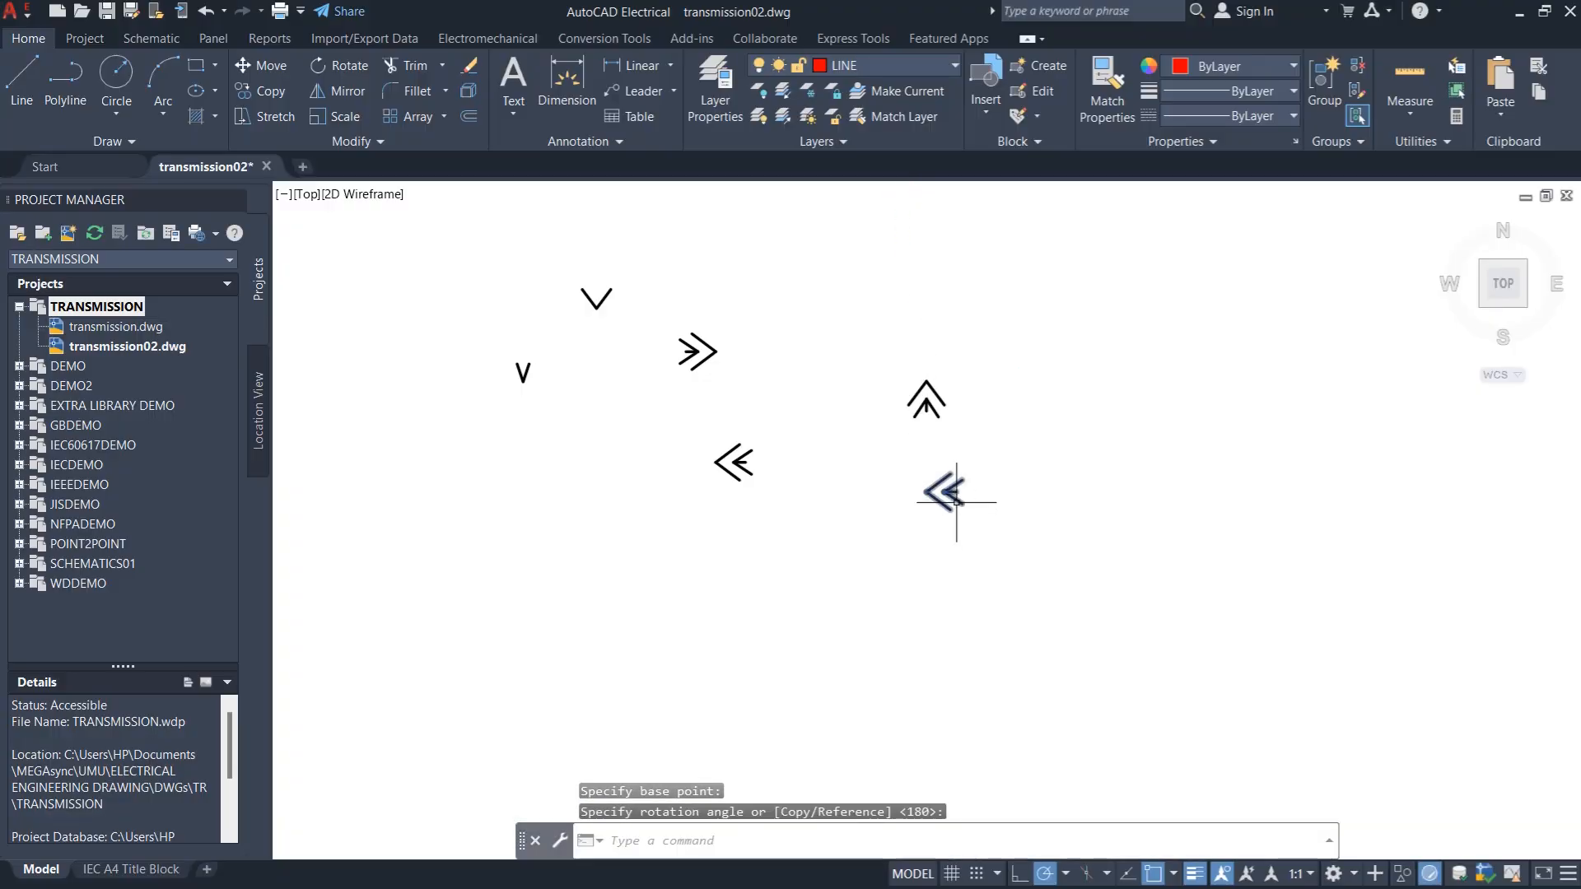
Rotate the lower connector of the copied pair 90° about its arrow tip so it points down
left_click(929, 491)
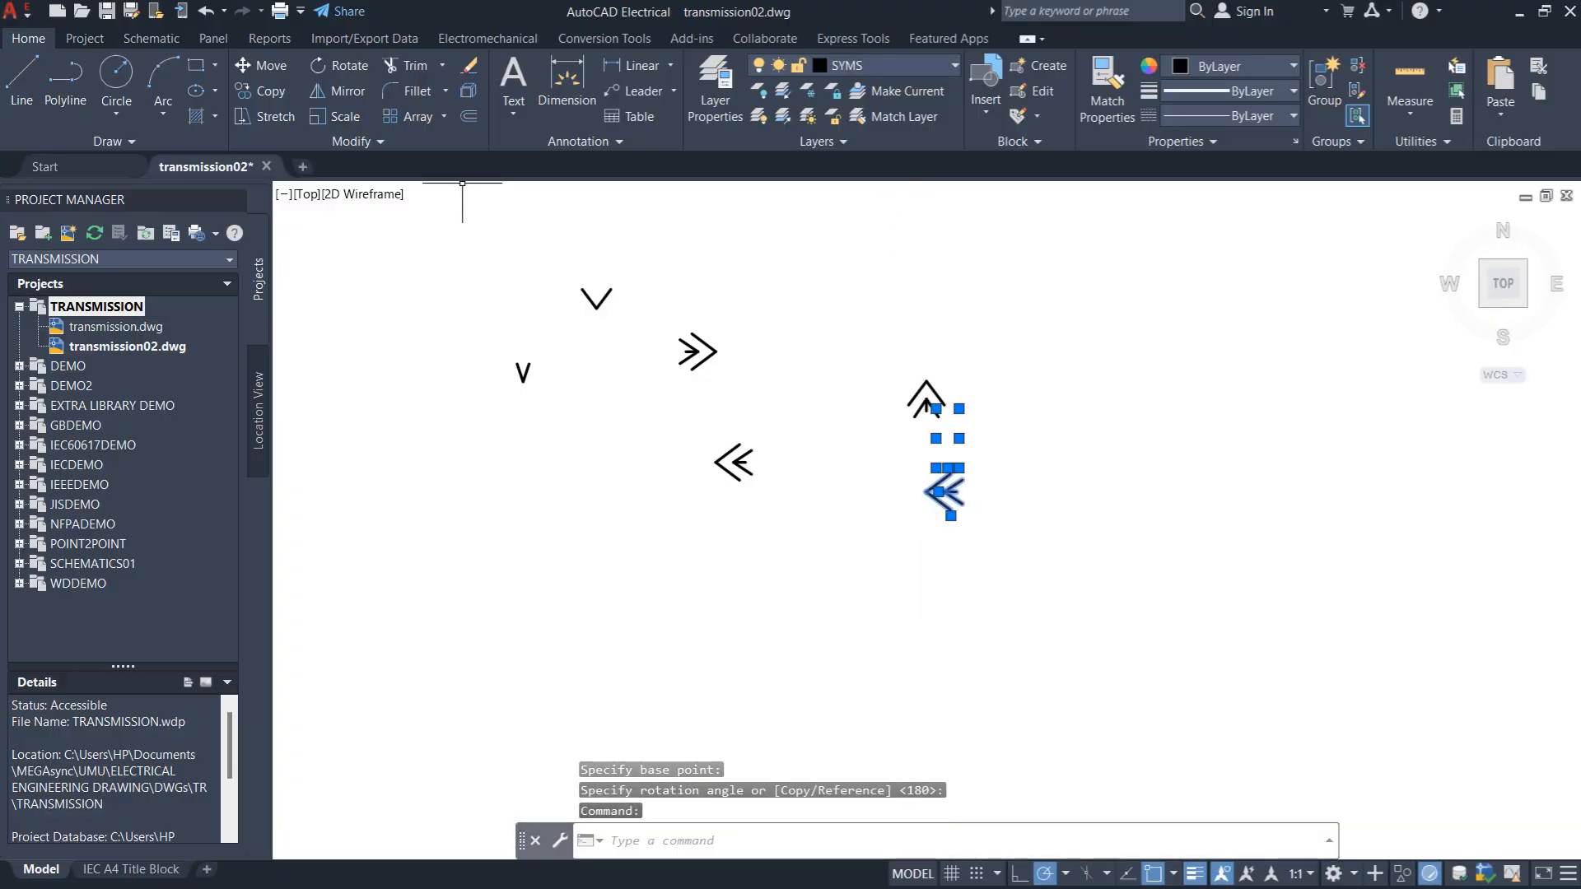
left_click(331, 65)
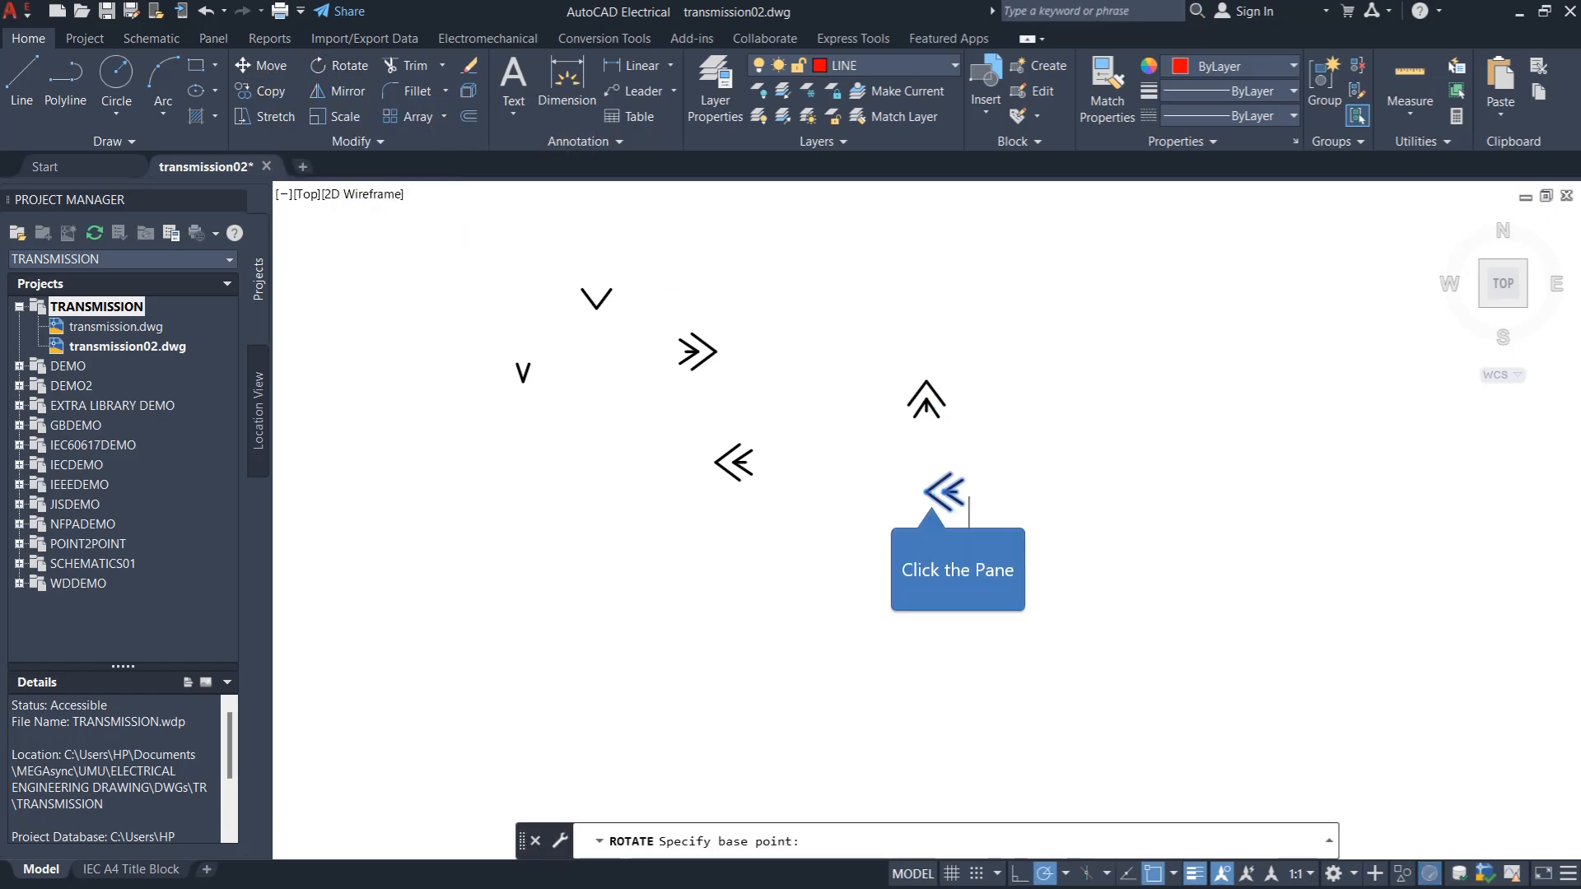
left_click(927, 492)
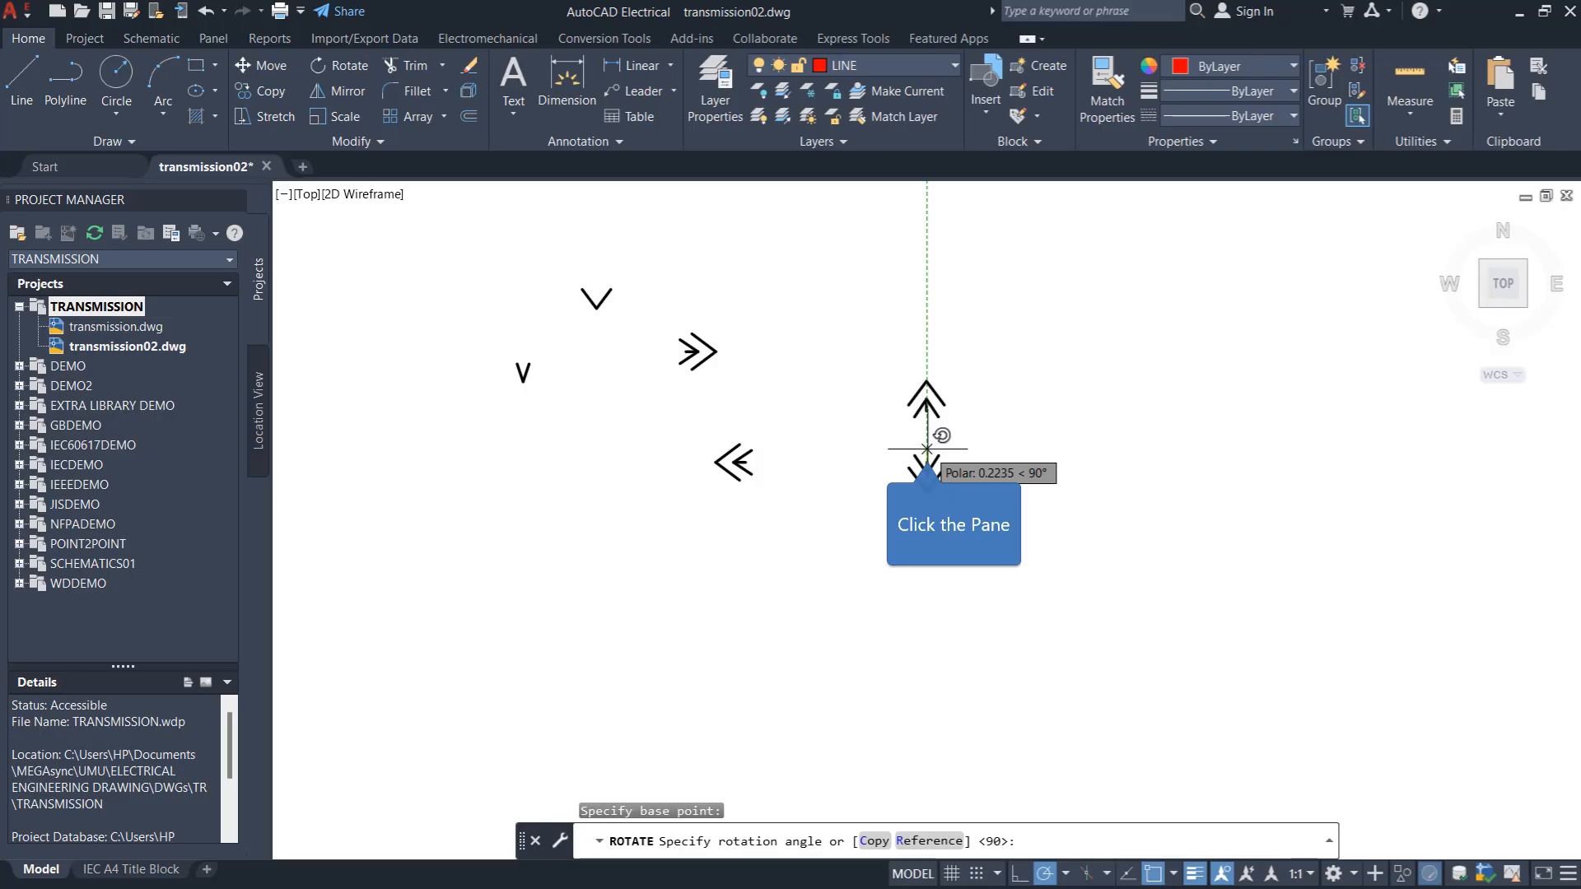
left_click(927, 449)
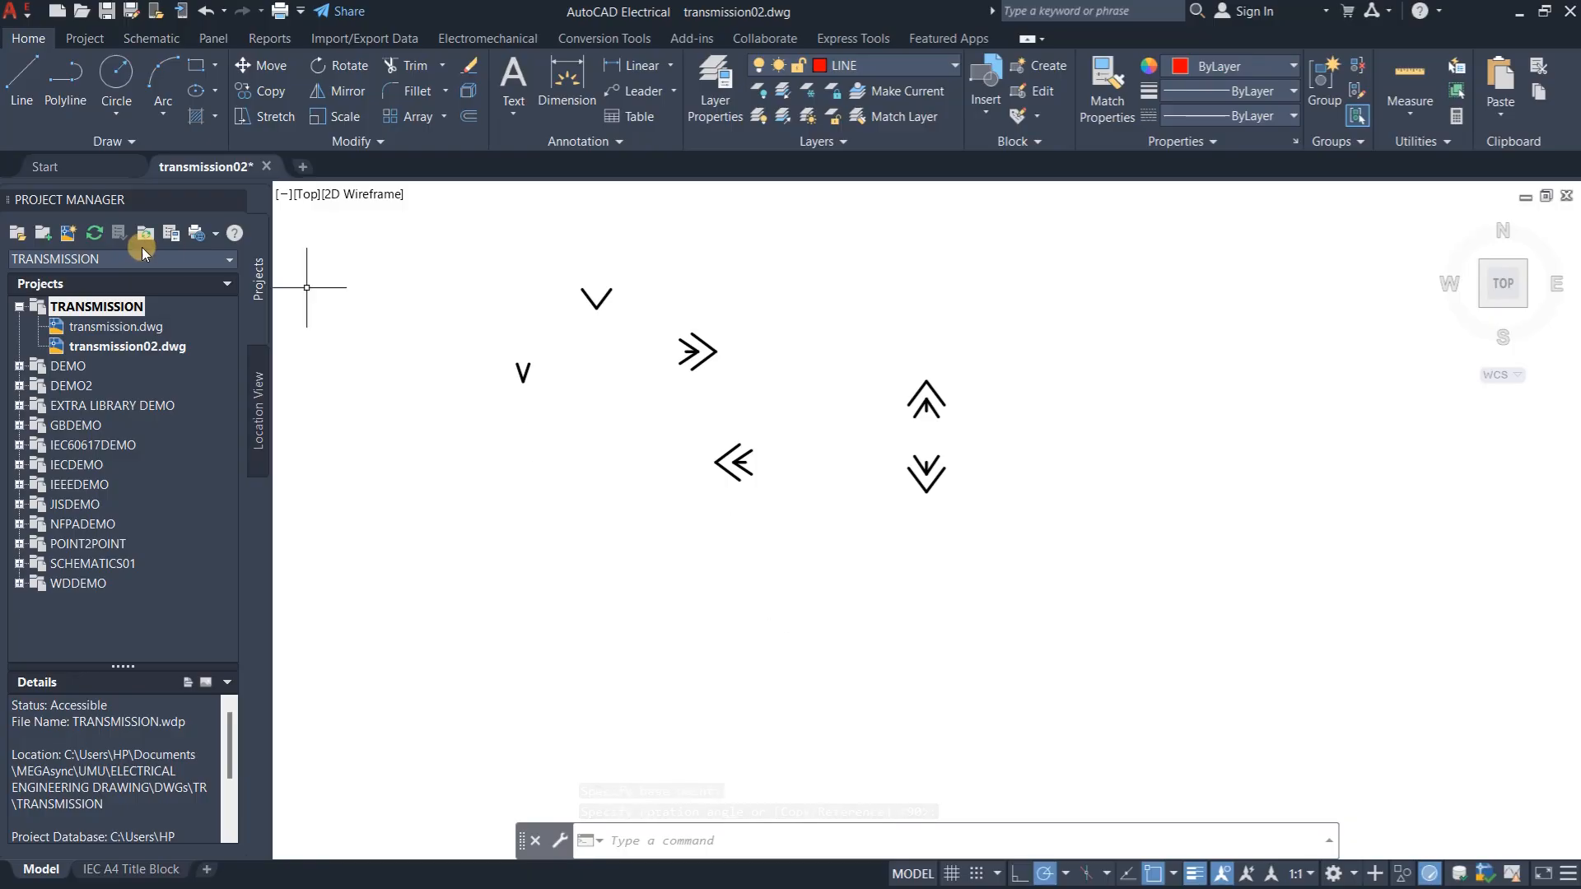
Insert a 1-pole Circuit Breaker symbol to the upper right of the up-pointing connector, keeping its default component data
left_click(136, 39)
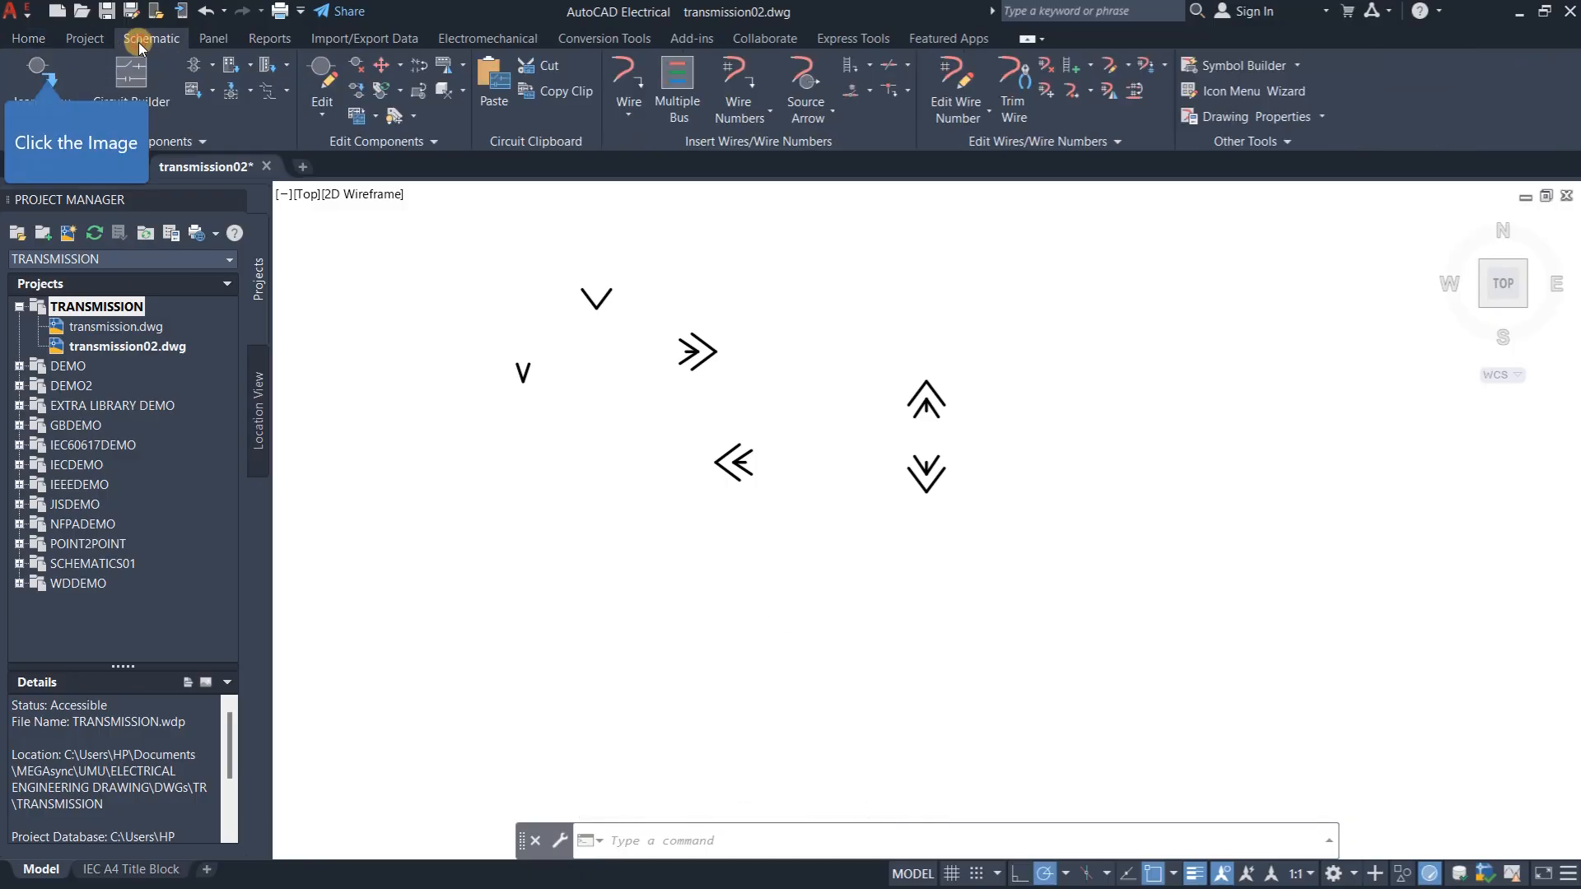
left_click(71, 65)
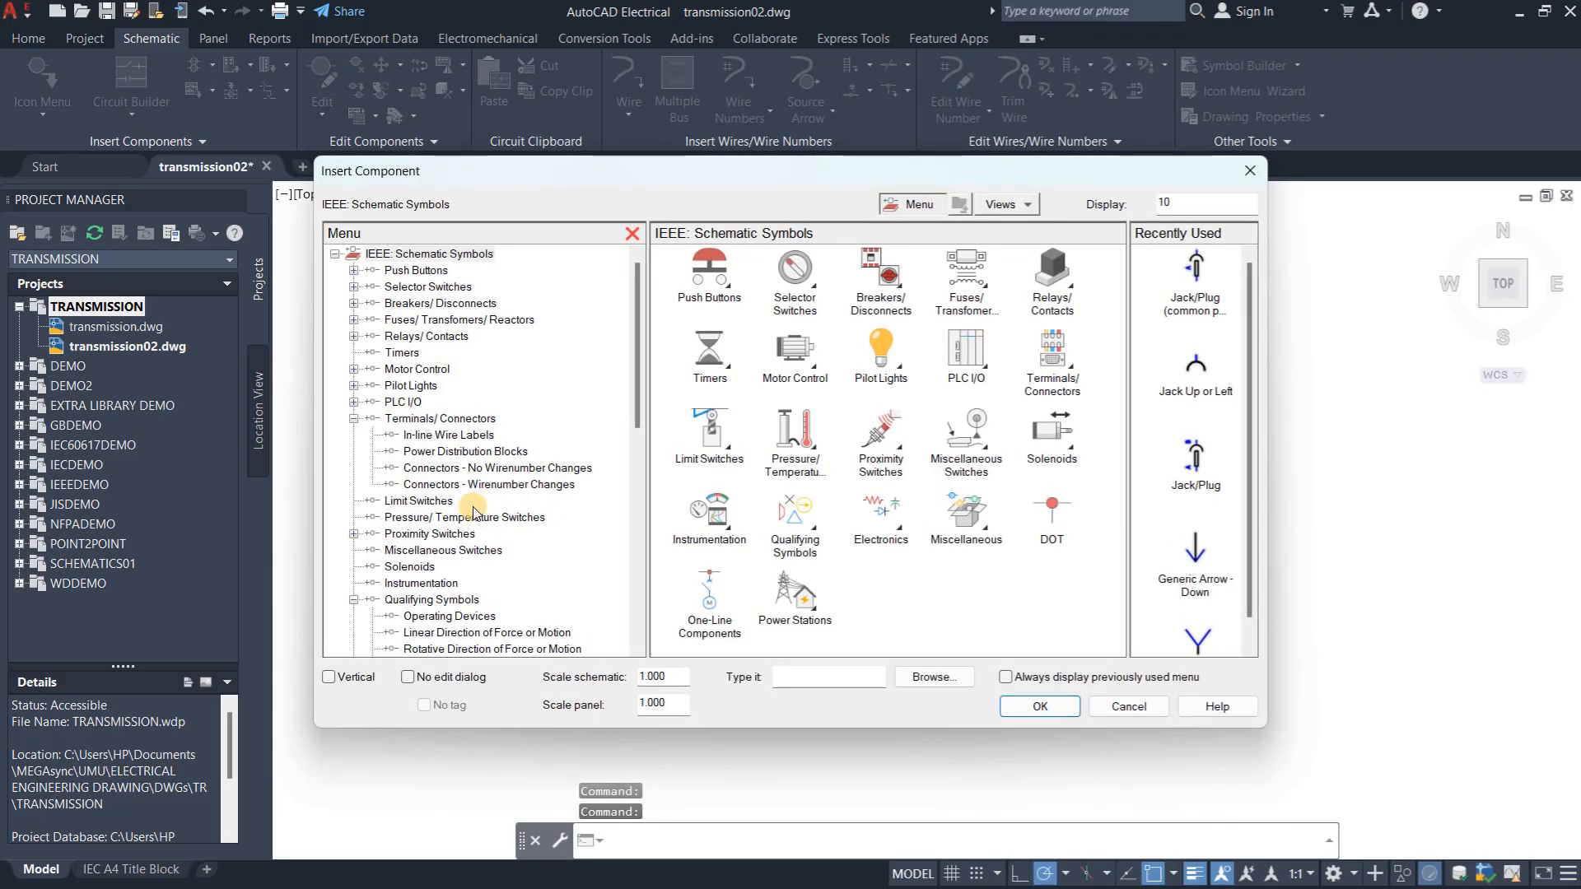
left_click(434, 303)
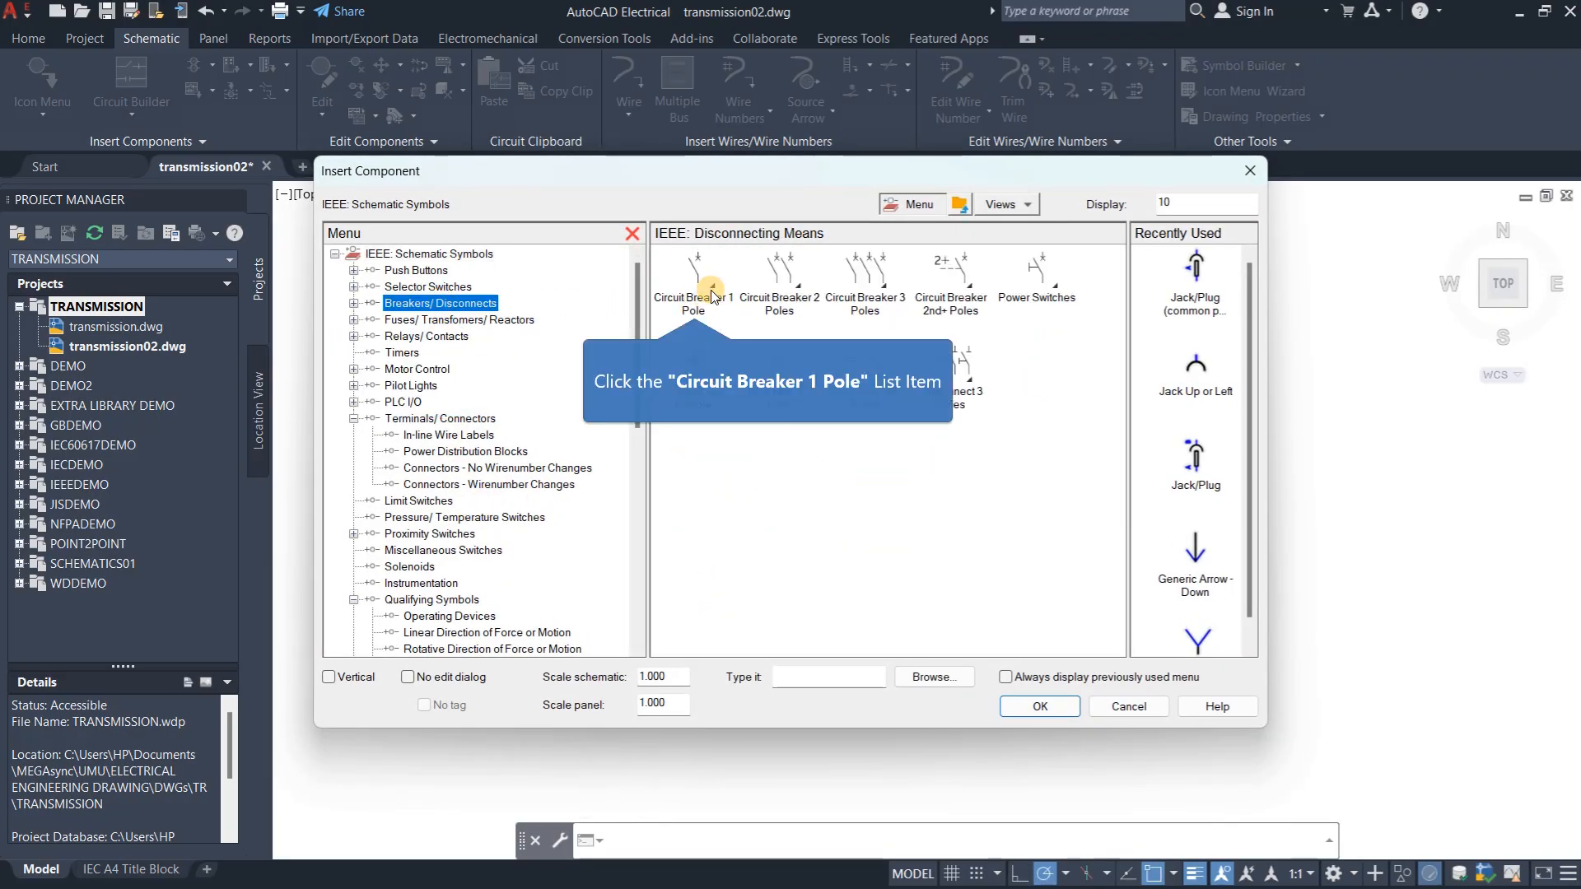
left_click(714, 293)
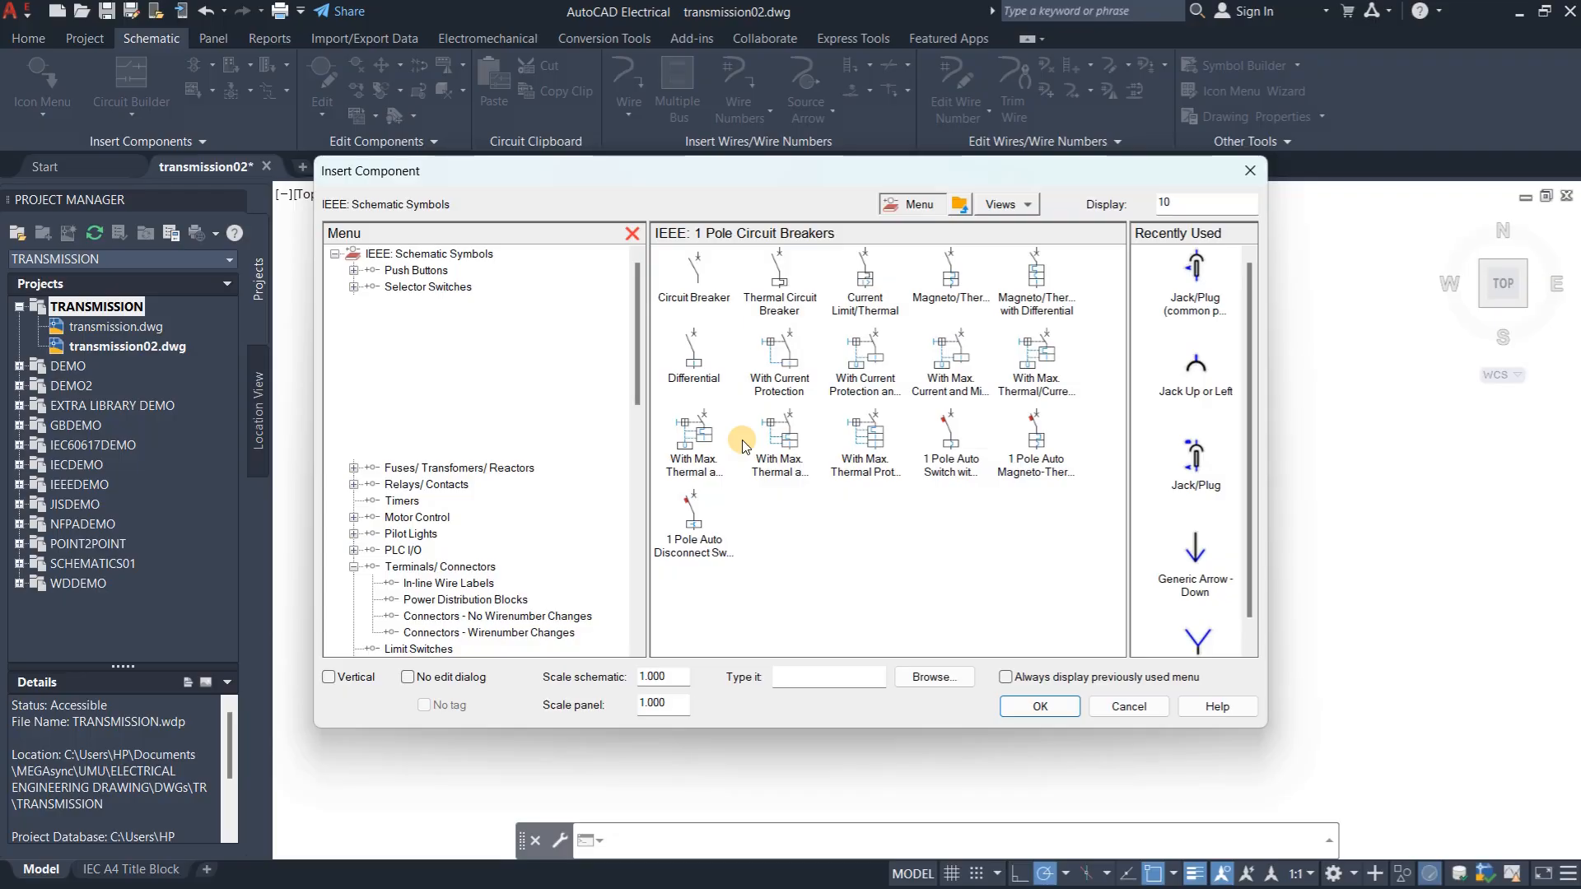
left_click(694, 279)
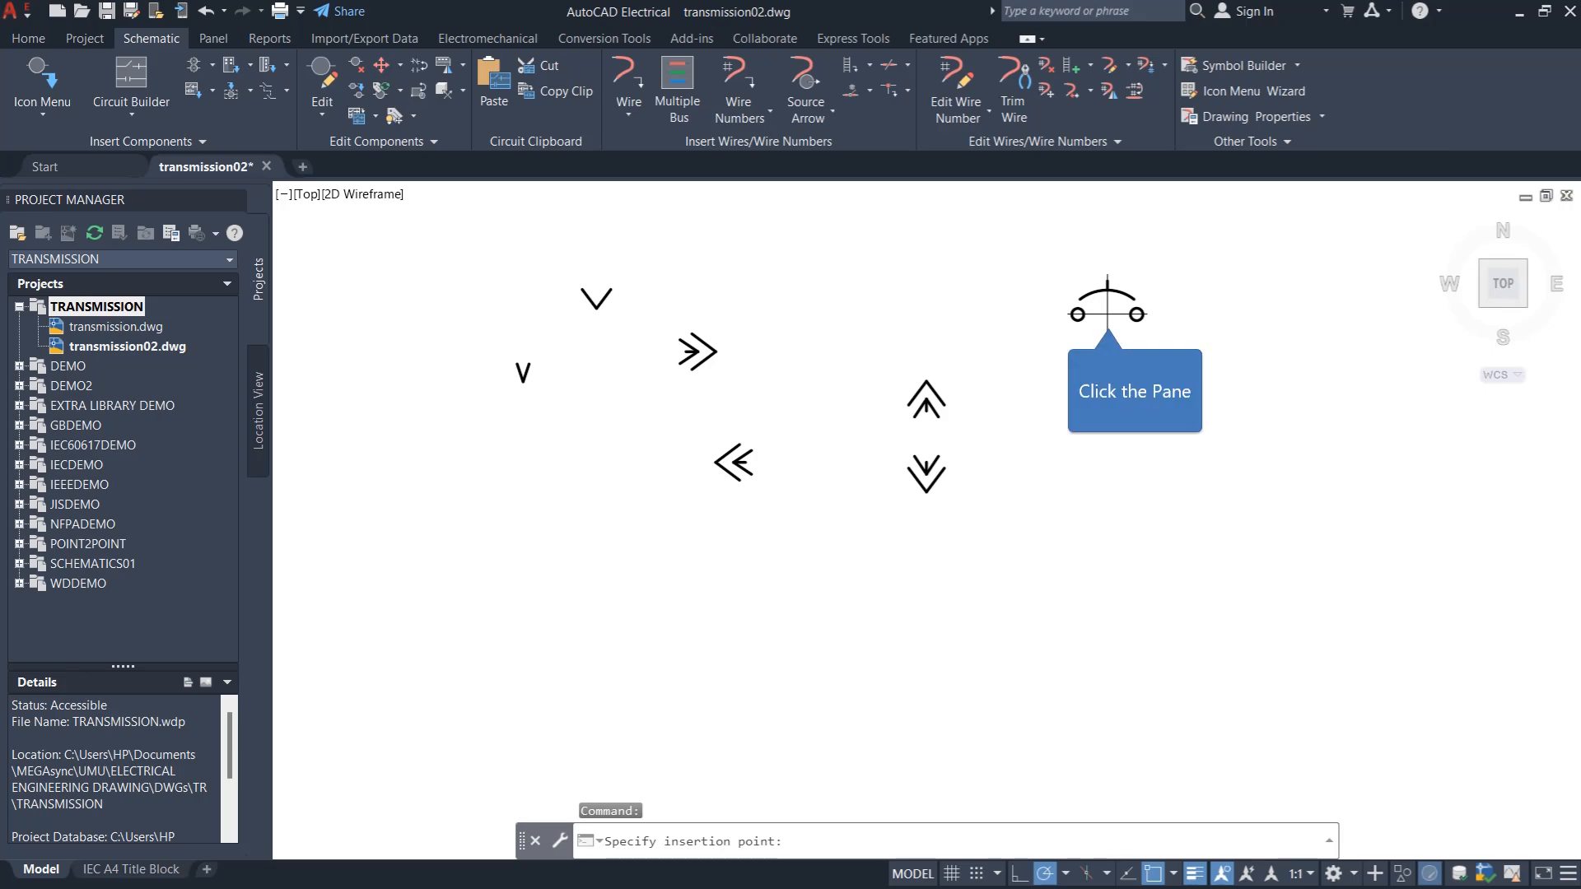
left_click(1109, 315)
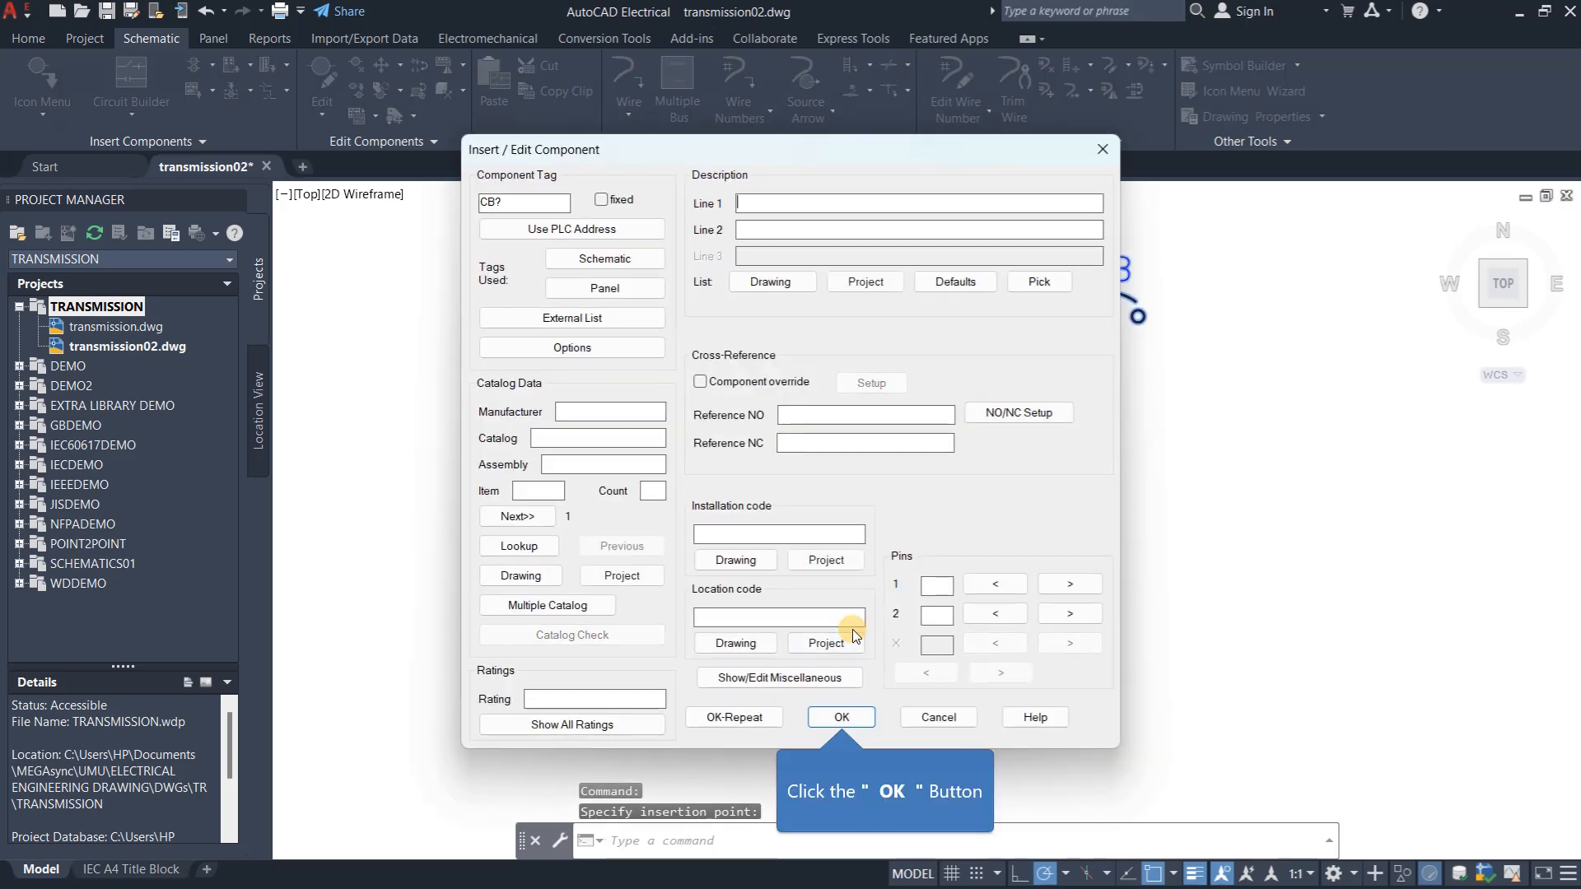
left_click(844, 719)
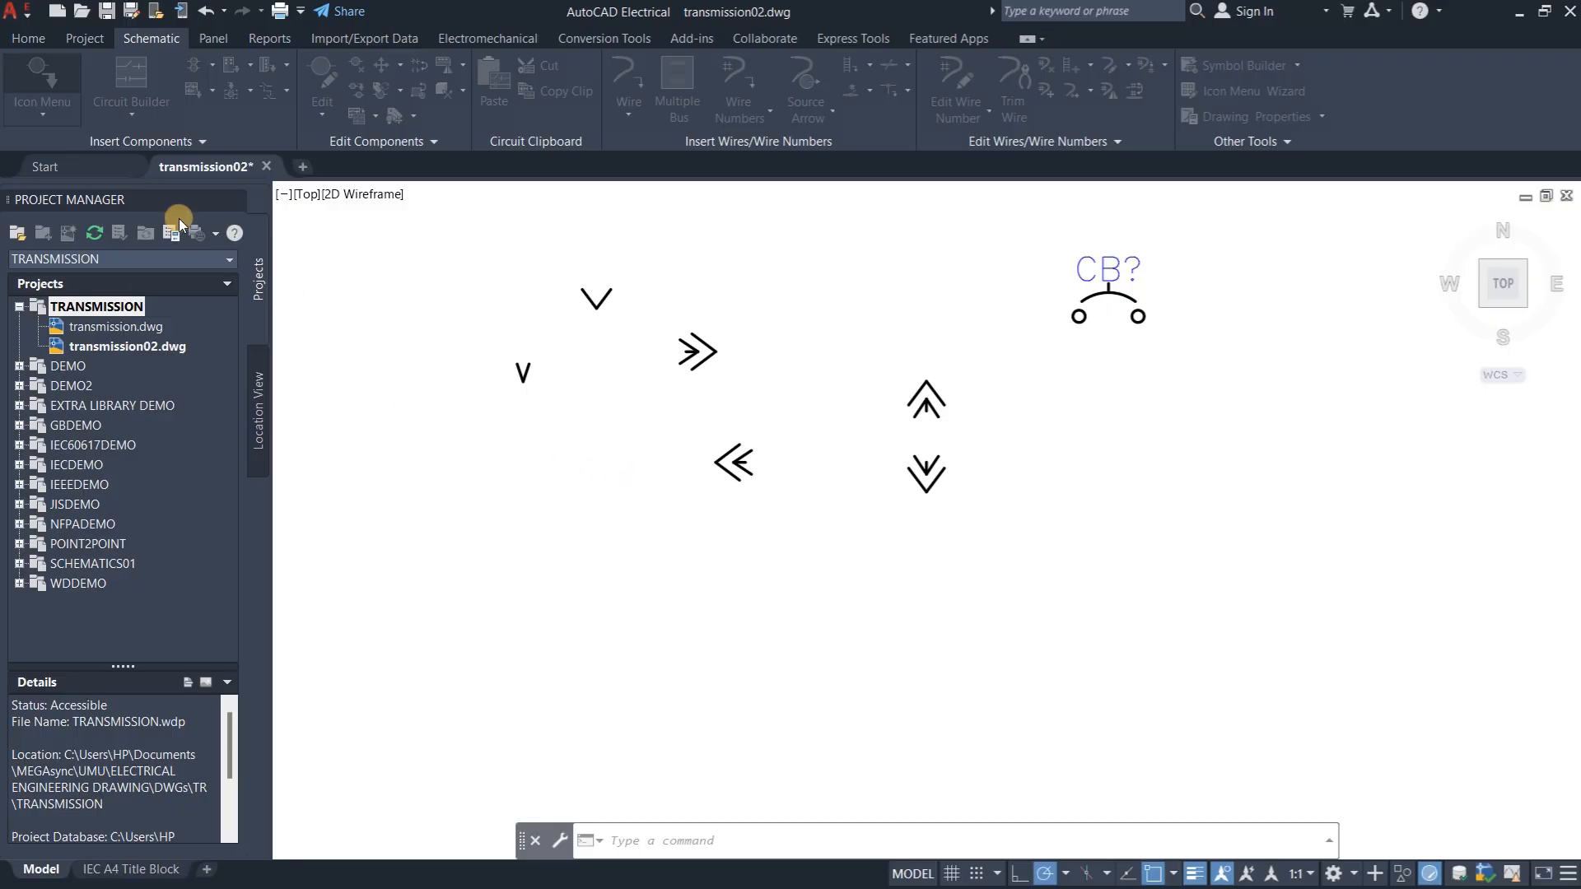
scroll(483, 566, "down", 3)
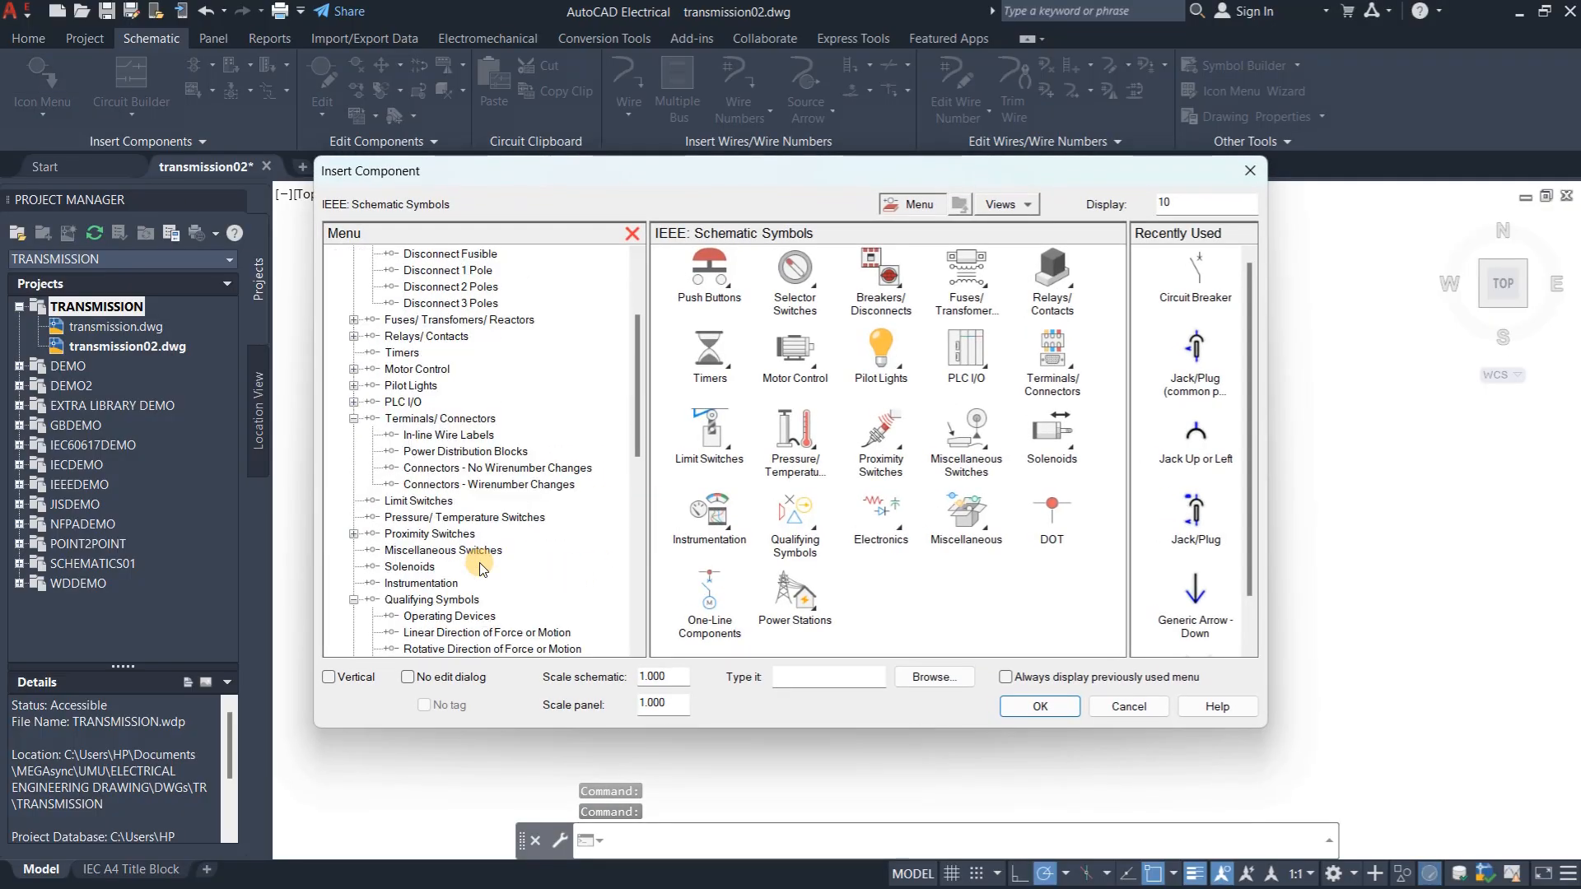
scroll(484, 568, "down", 10)
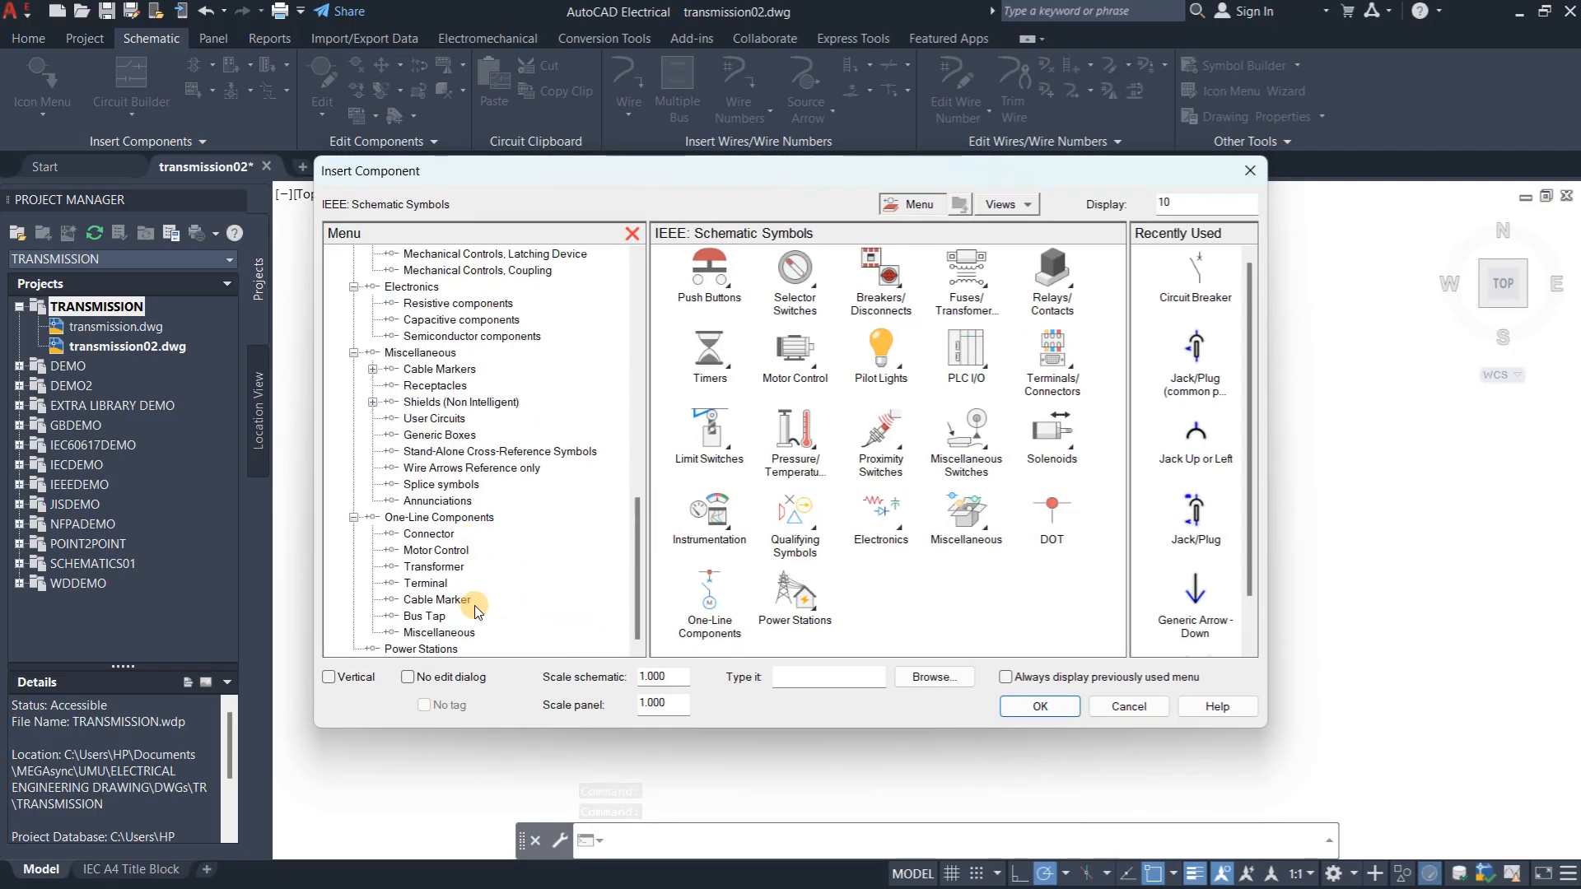
left_click(434, 568)
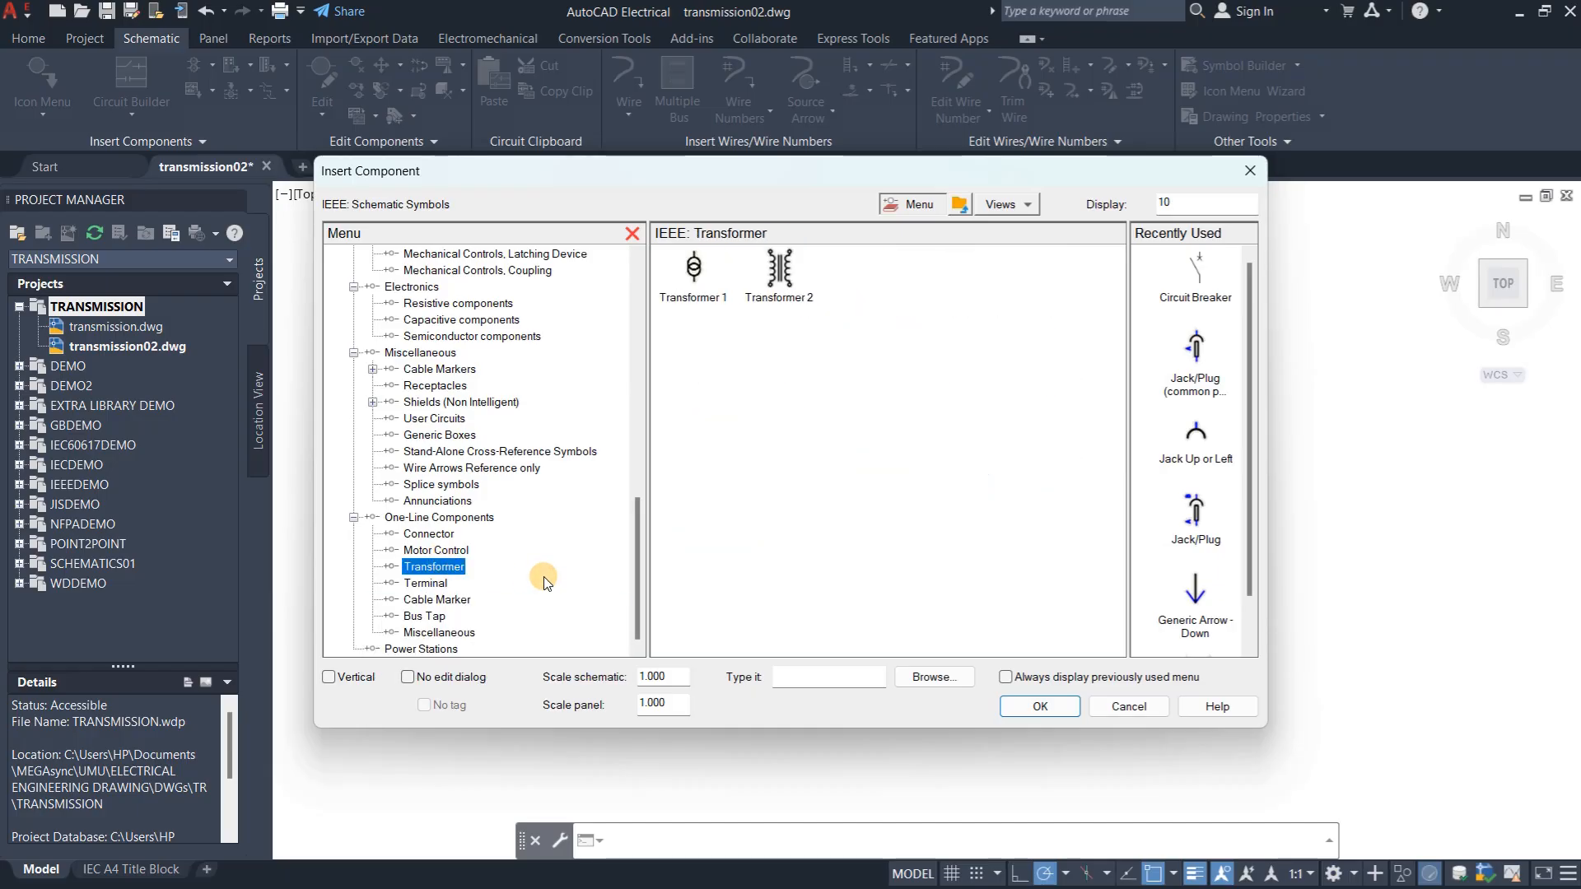
left_click(692, 269)
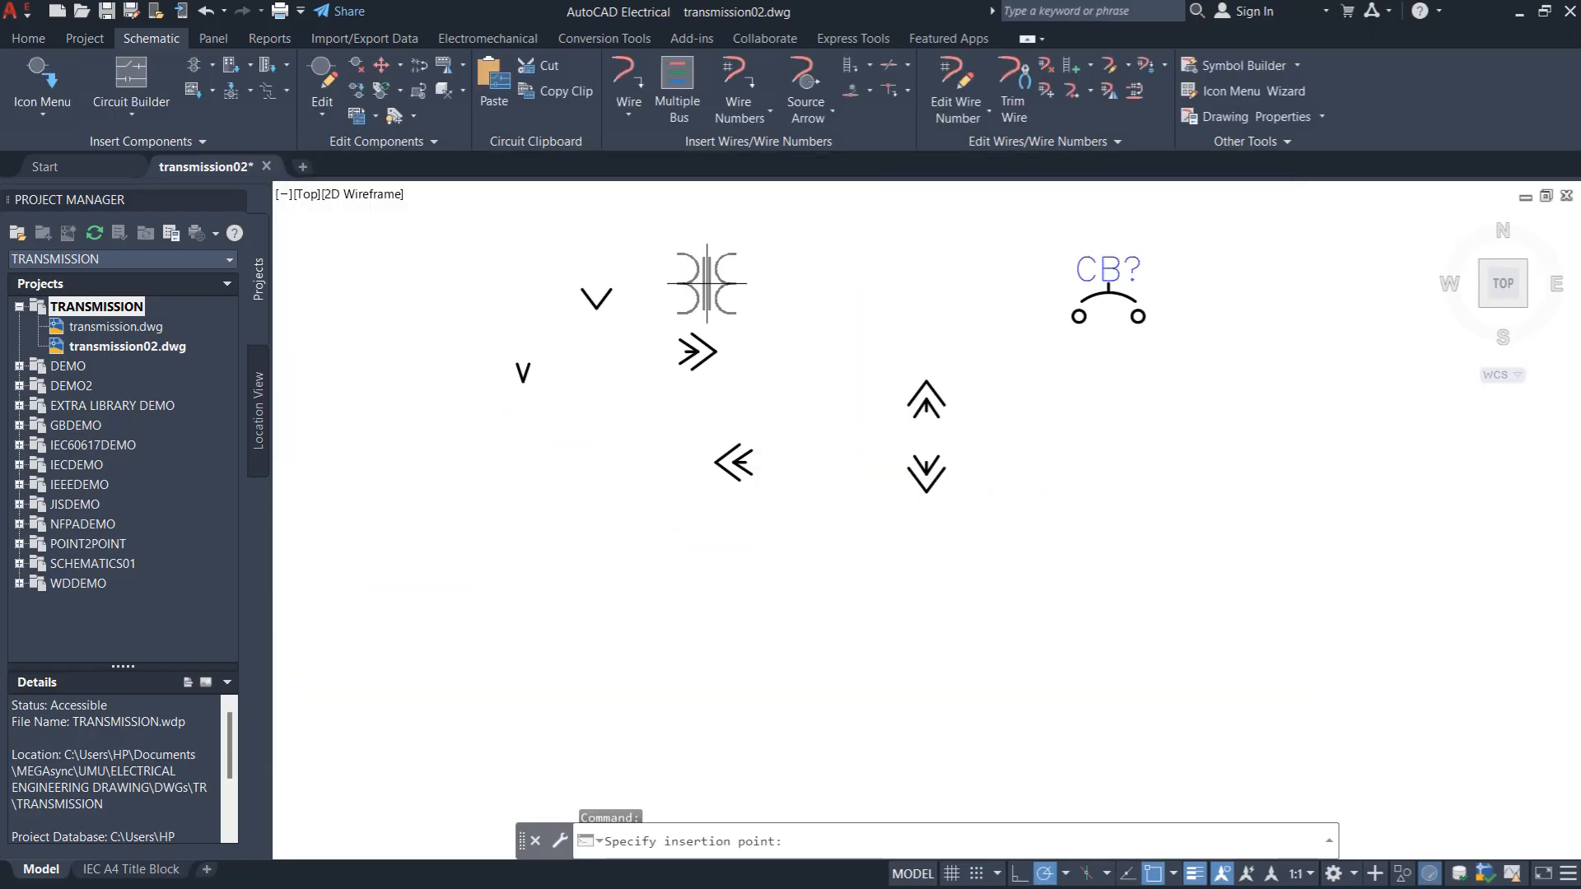
left_click(1127, 525)
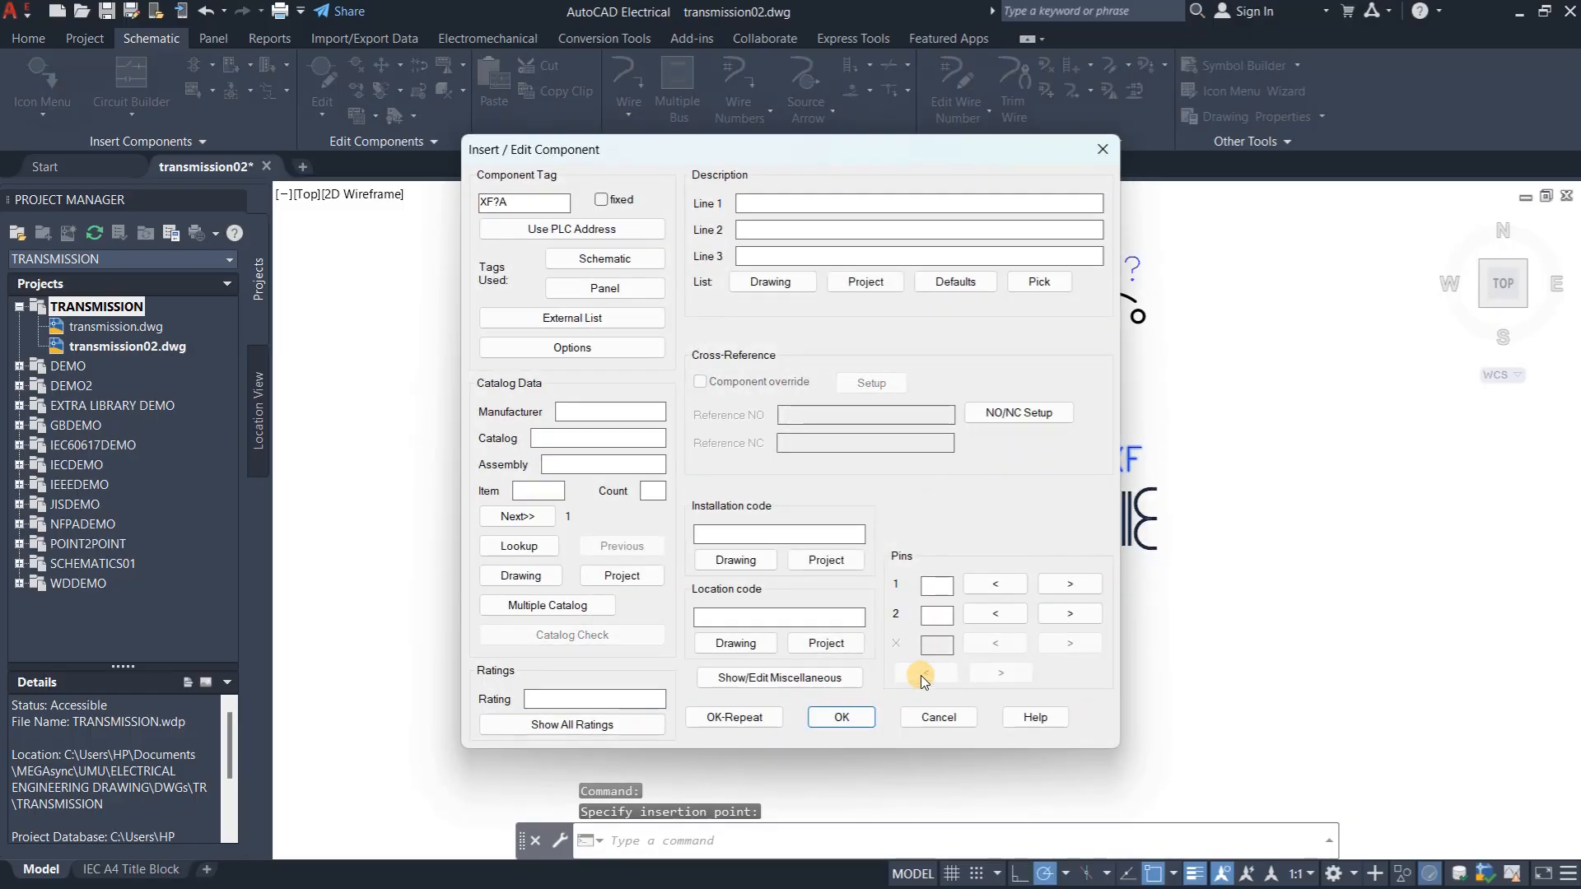
left_click(938, 717)
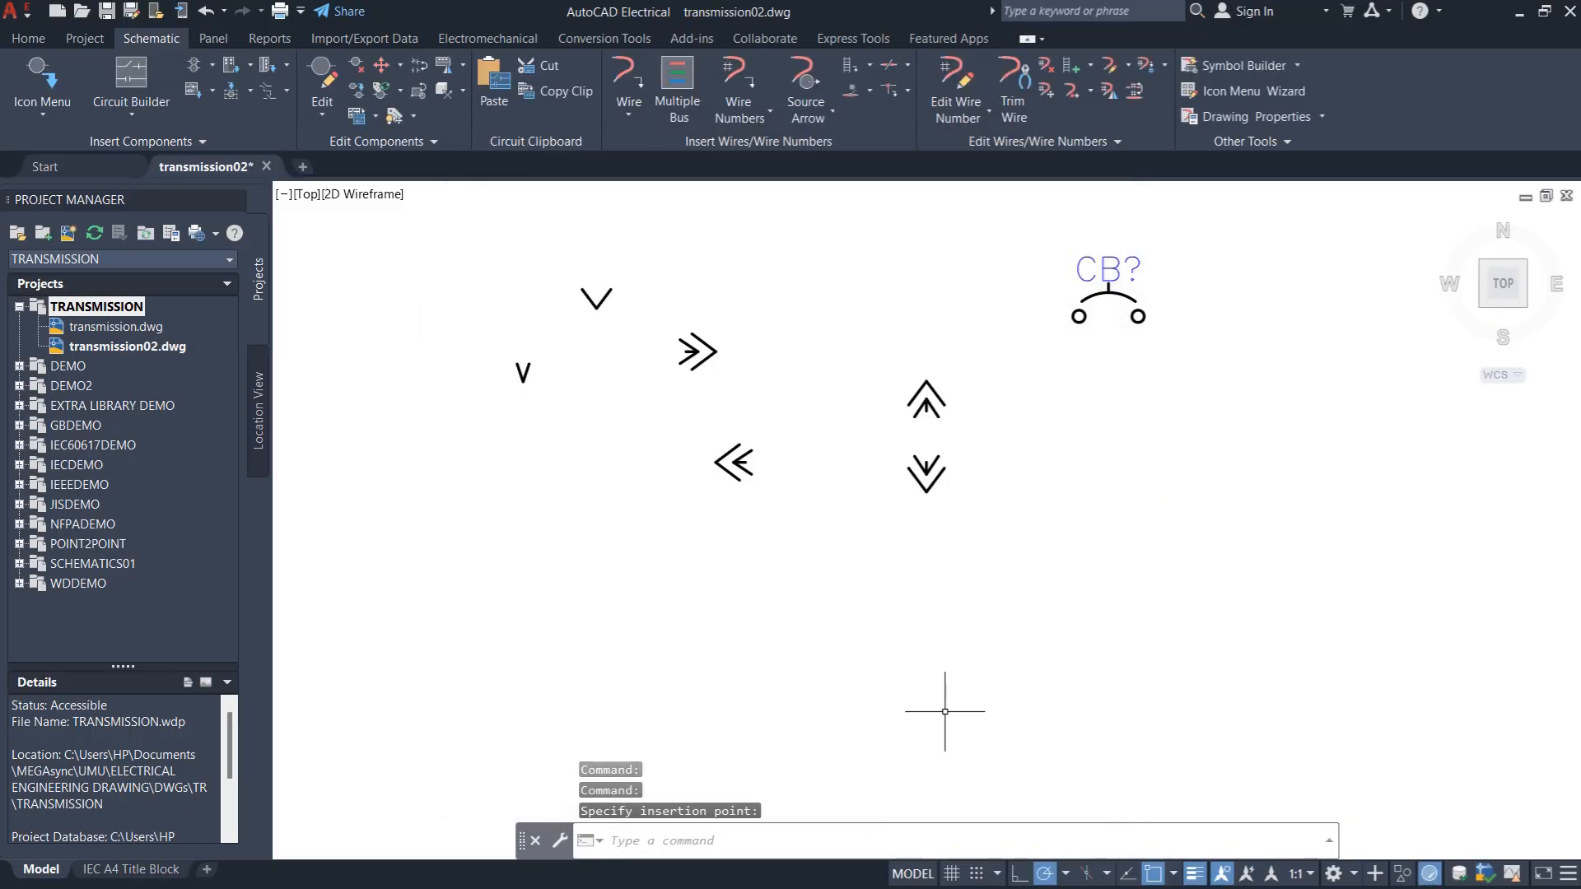
Insert the one-line Transformer 2 symbol below the circuit breaker, keeping its default component data
left_click(52, 79)
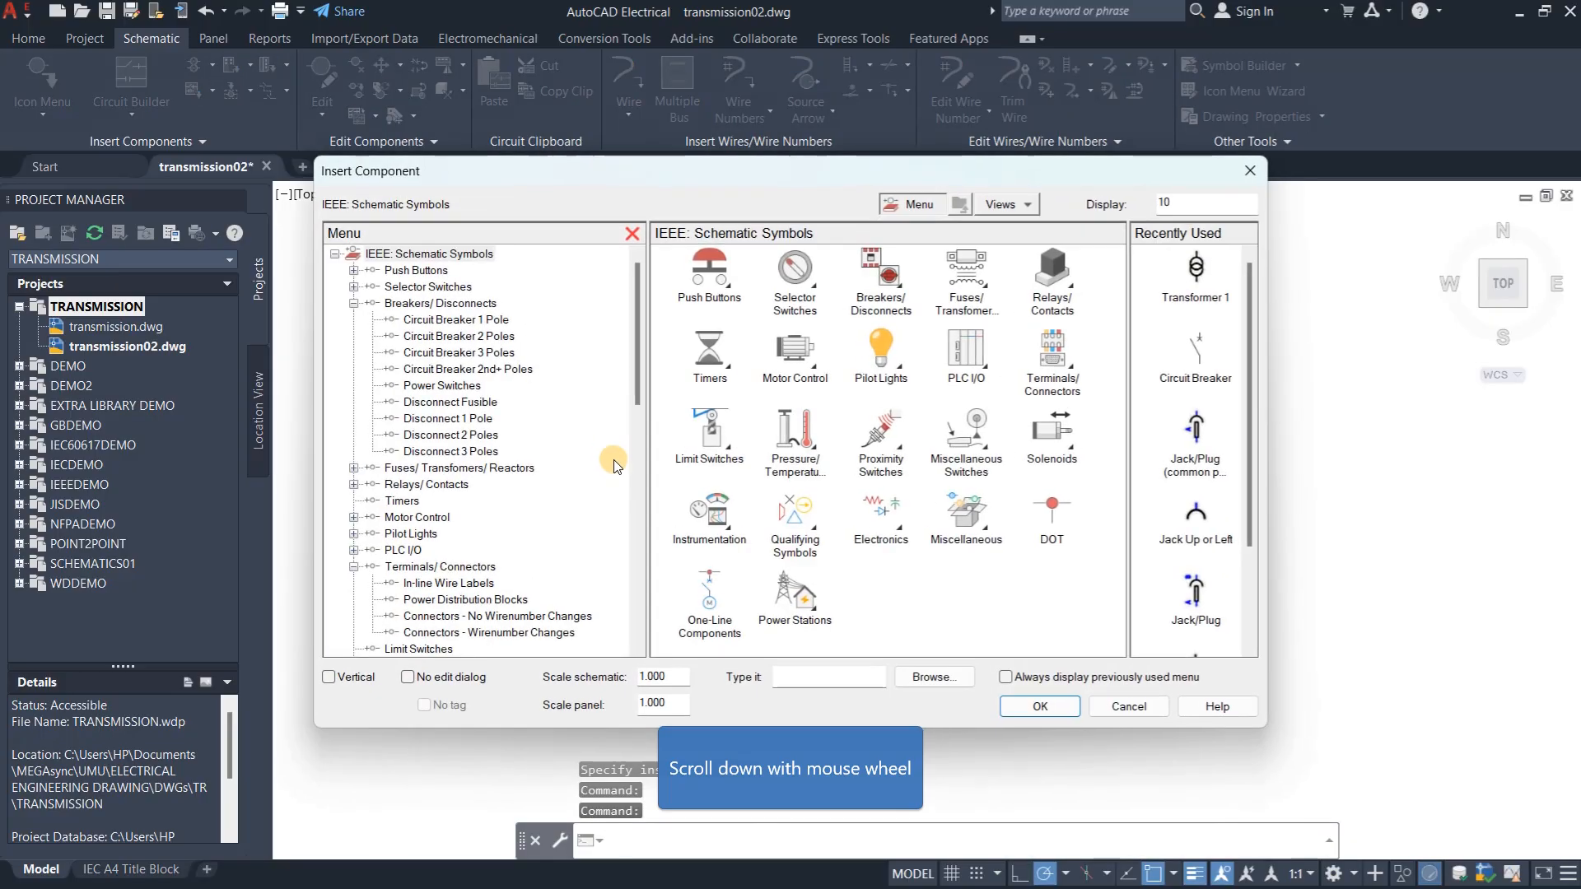
scroll(525, 589, "down", 15)
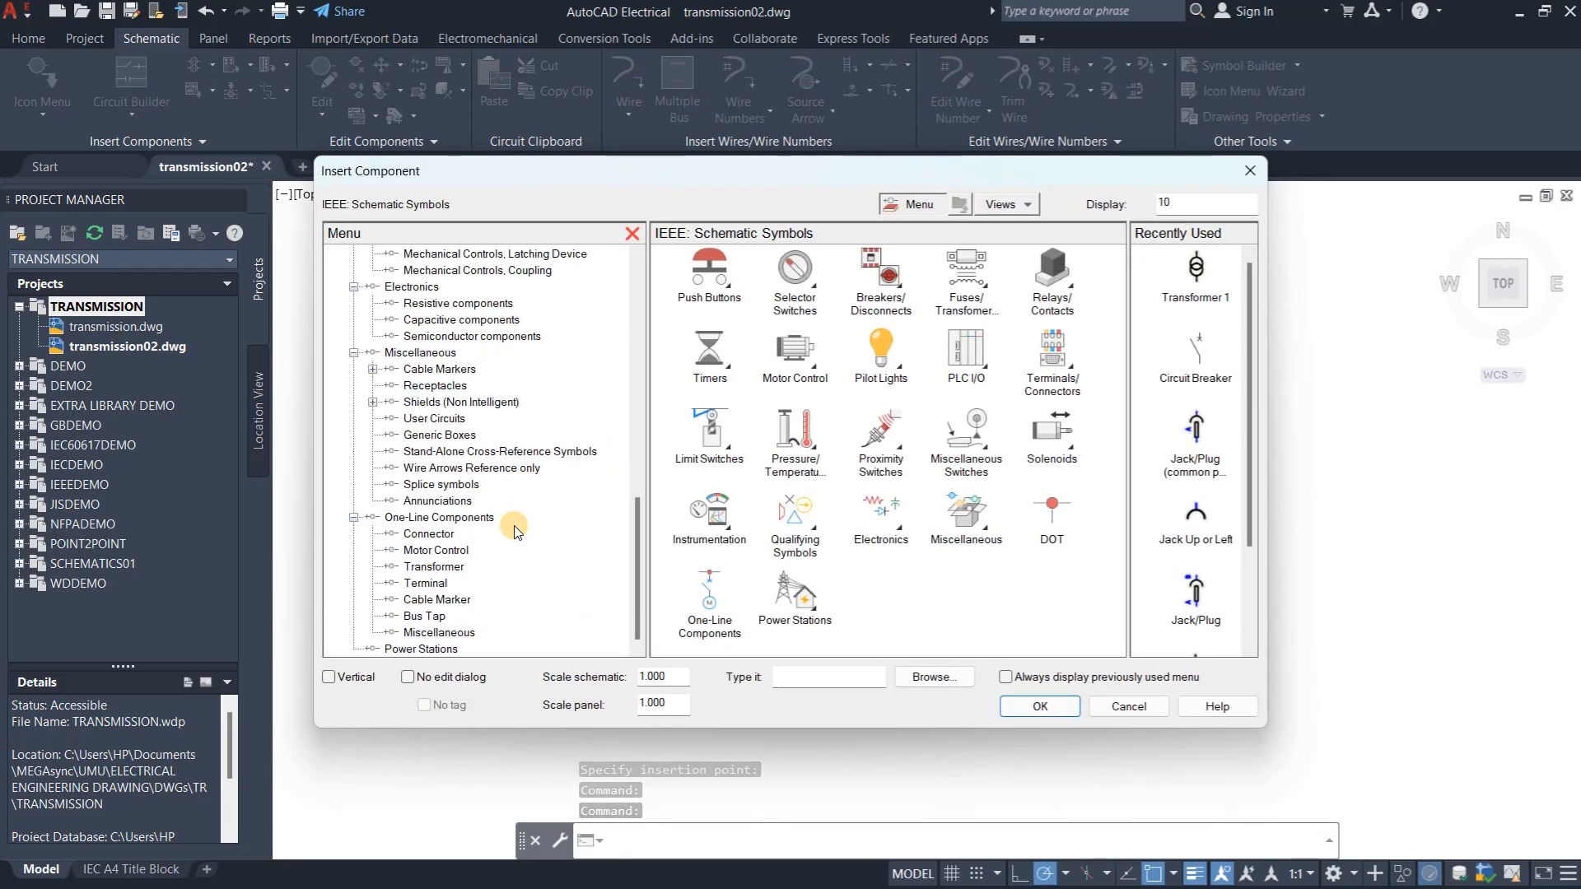
left_click(434, 567)
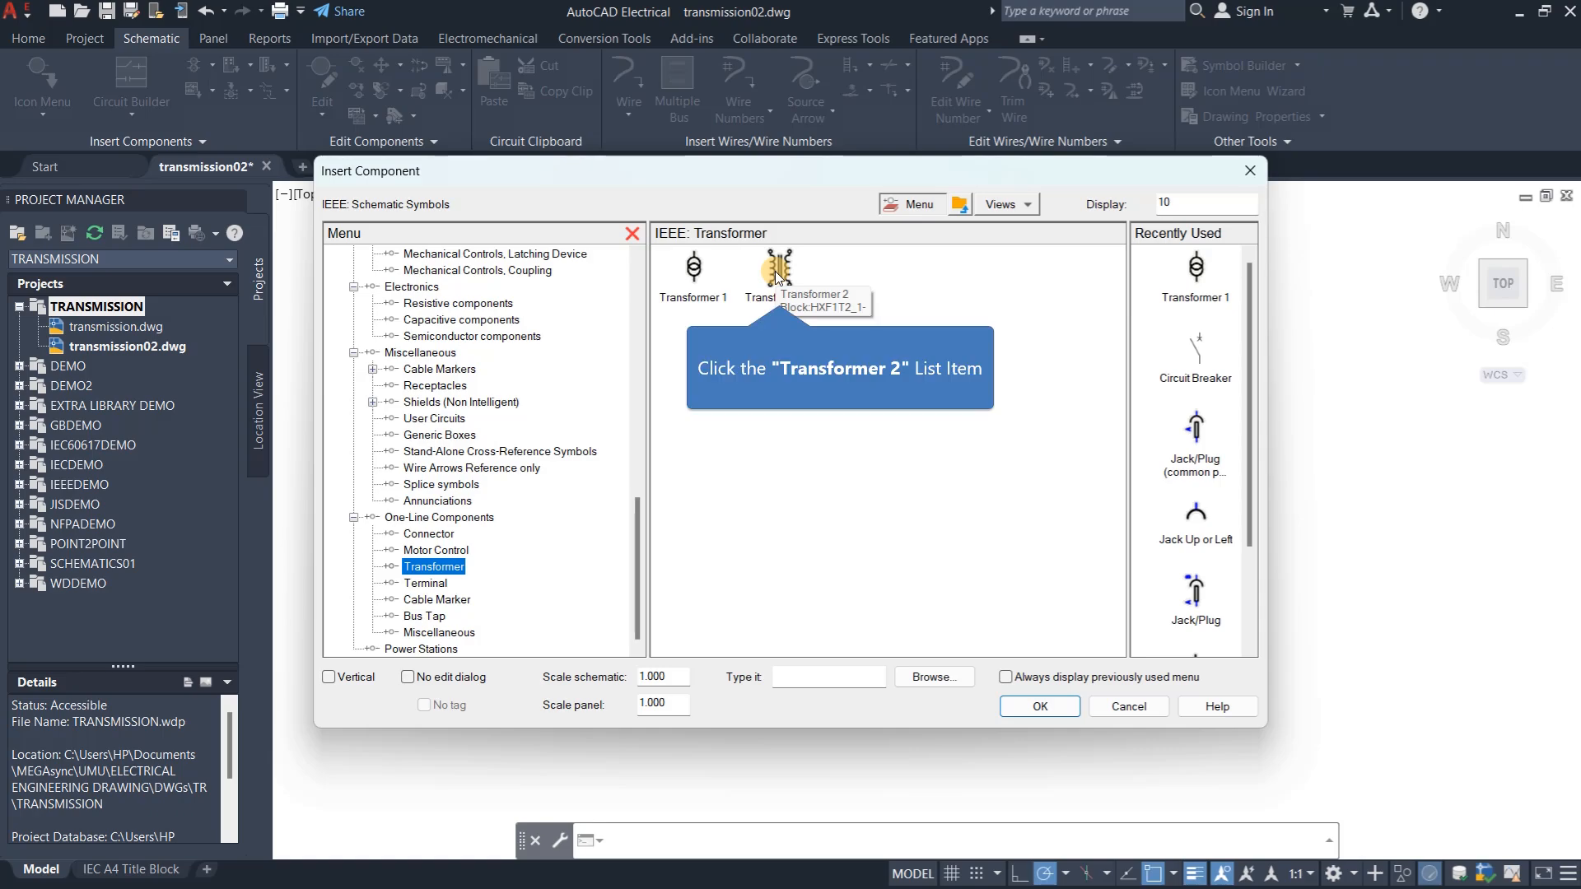
left_click(775, 270)
left_click(1144, 515)
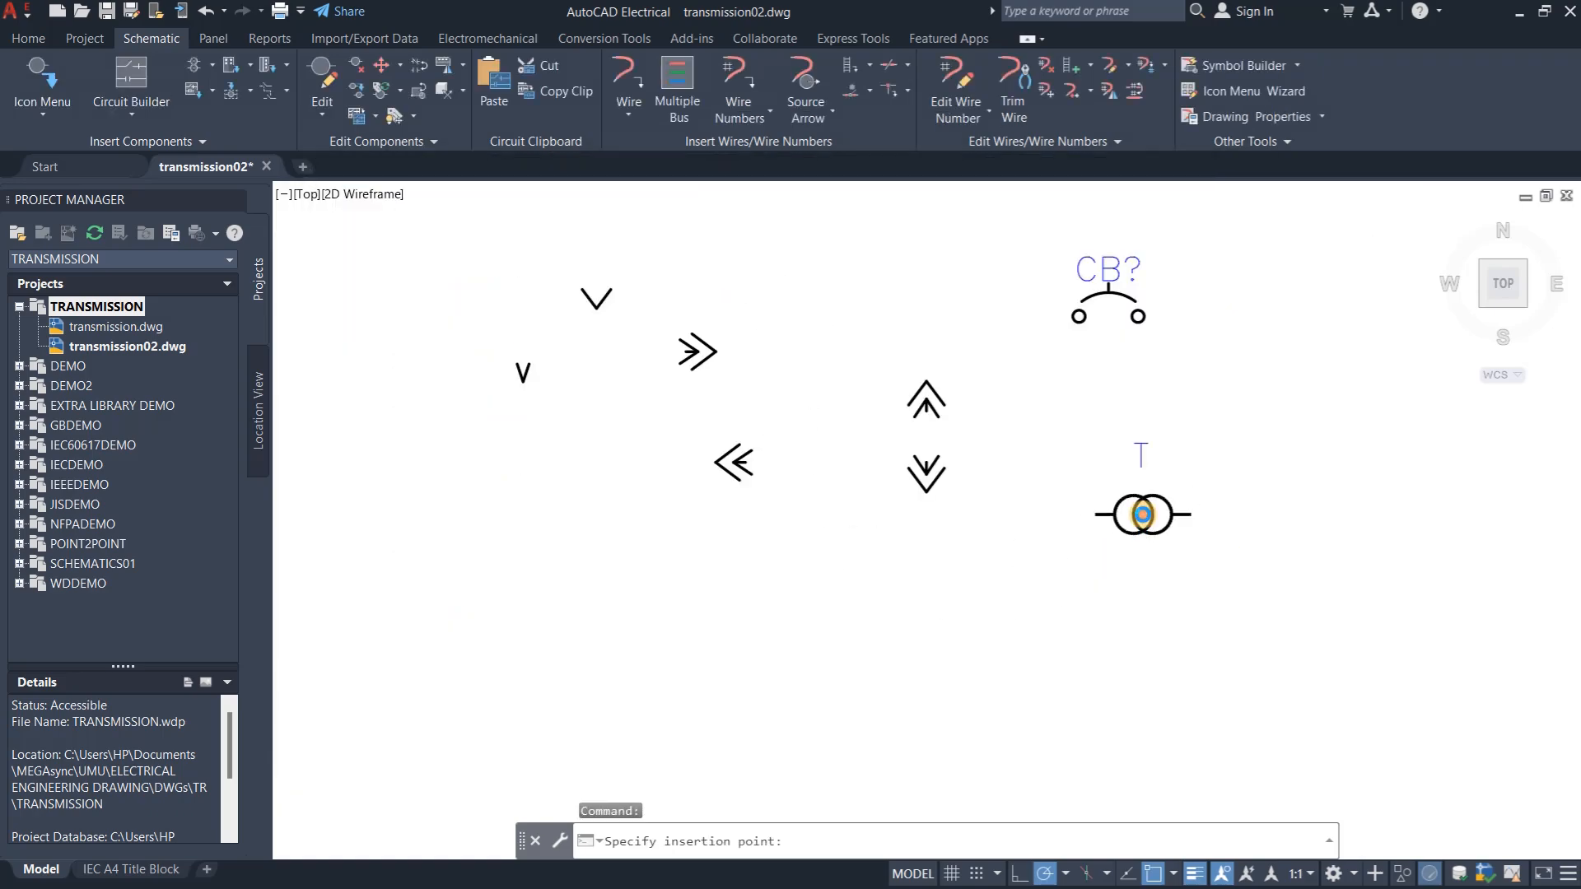
left_click(823, 719)
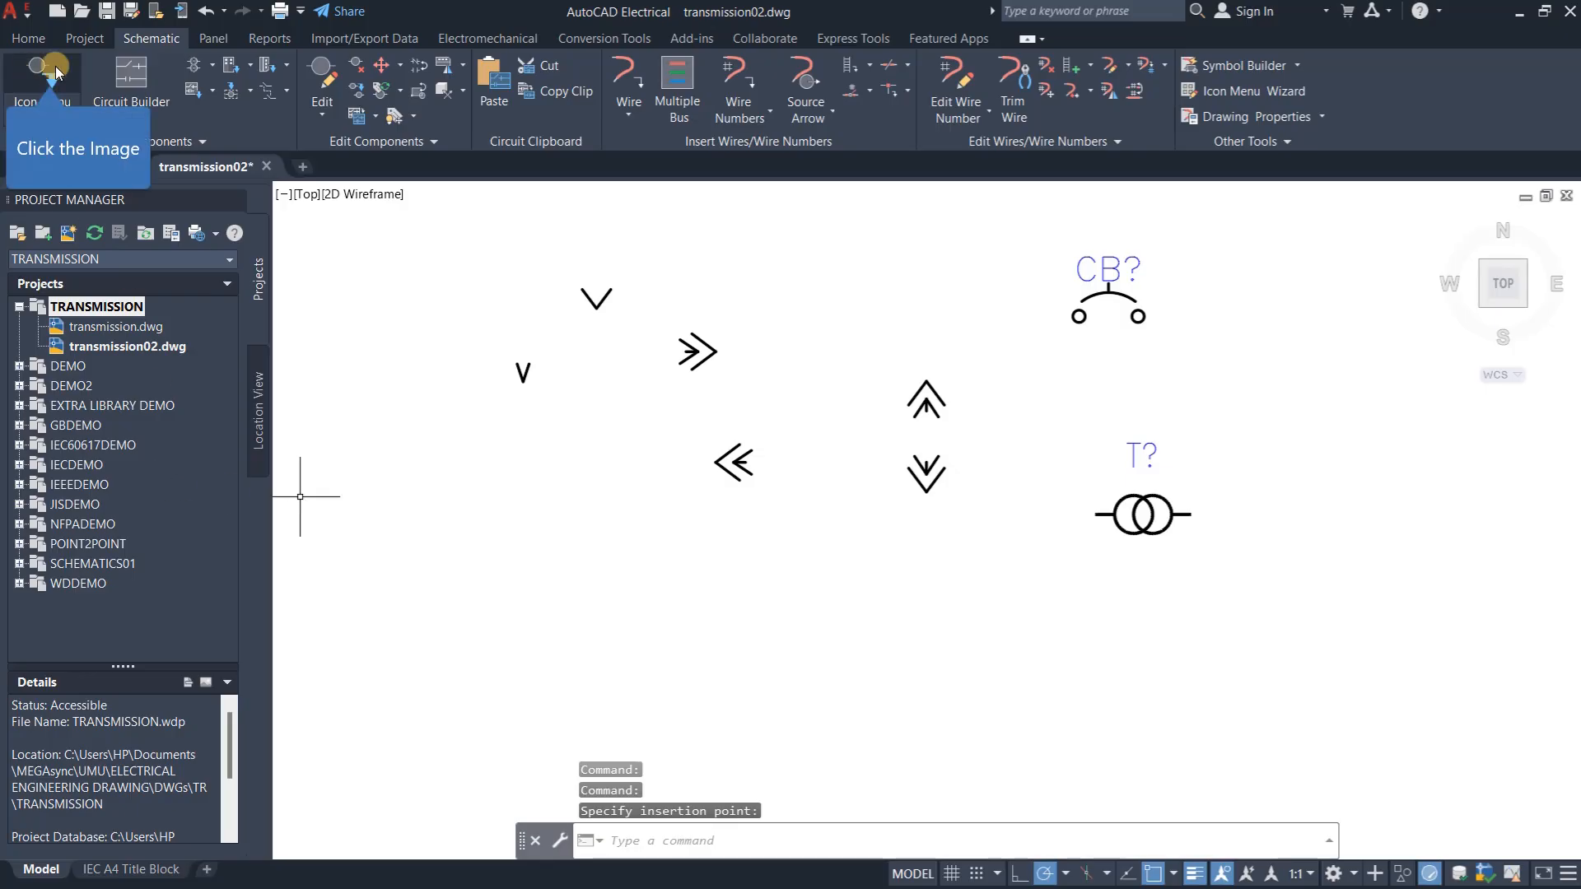
Insert a Disconnect 1 Pole symbol in the open area well to the right of the other symbols, keeping its default component data
left_click(75, 98)
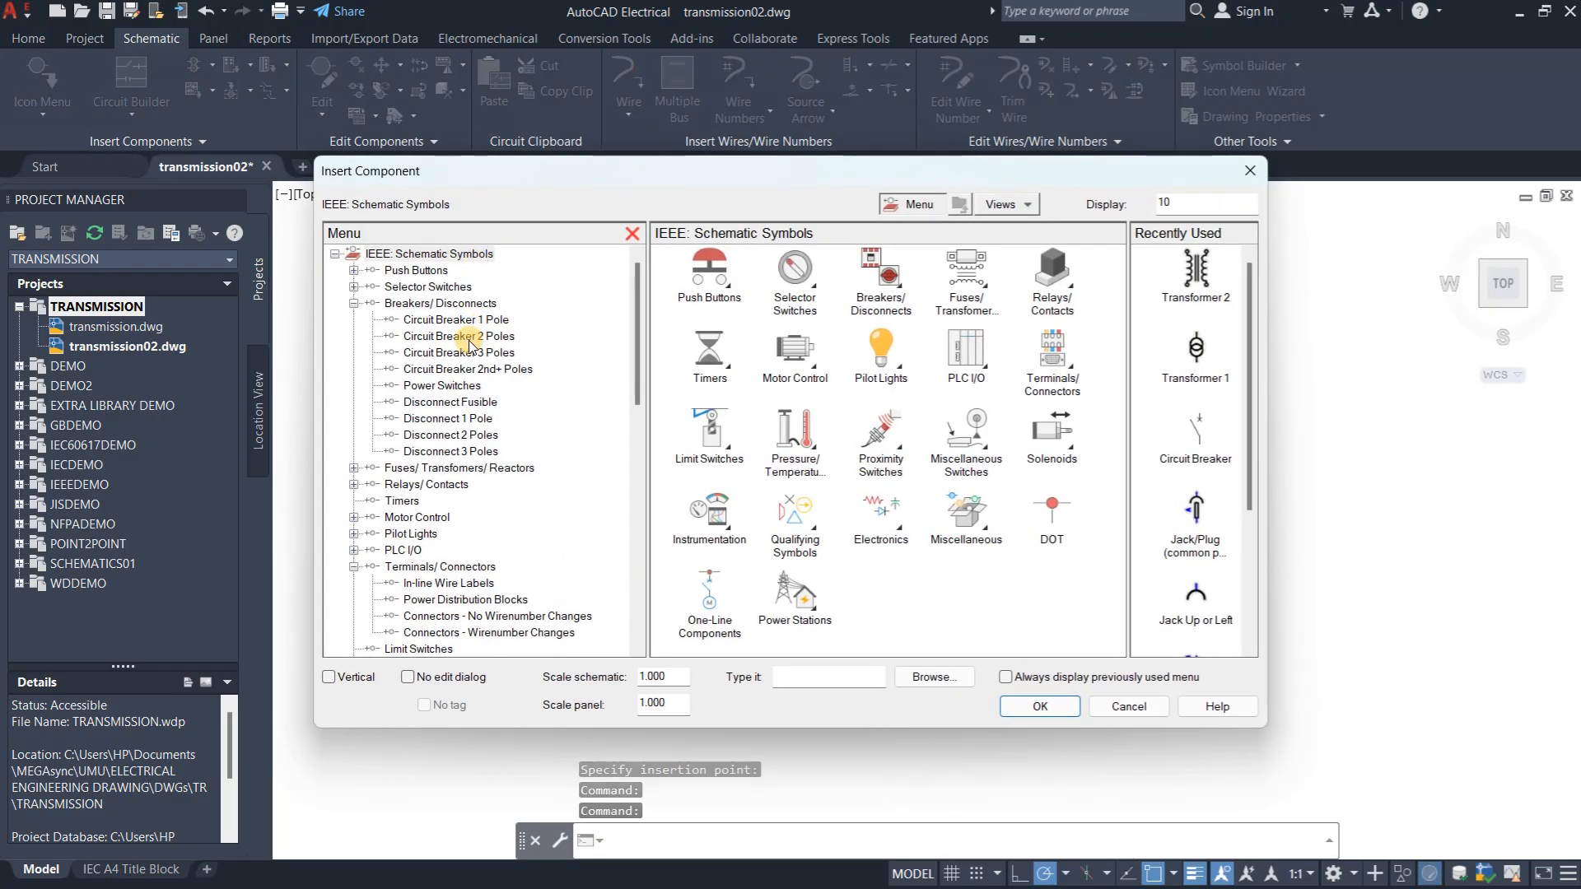
left_click(441, 305)
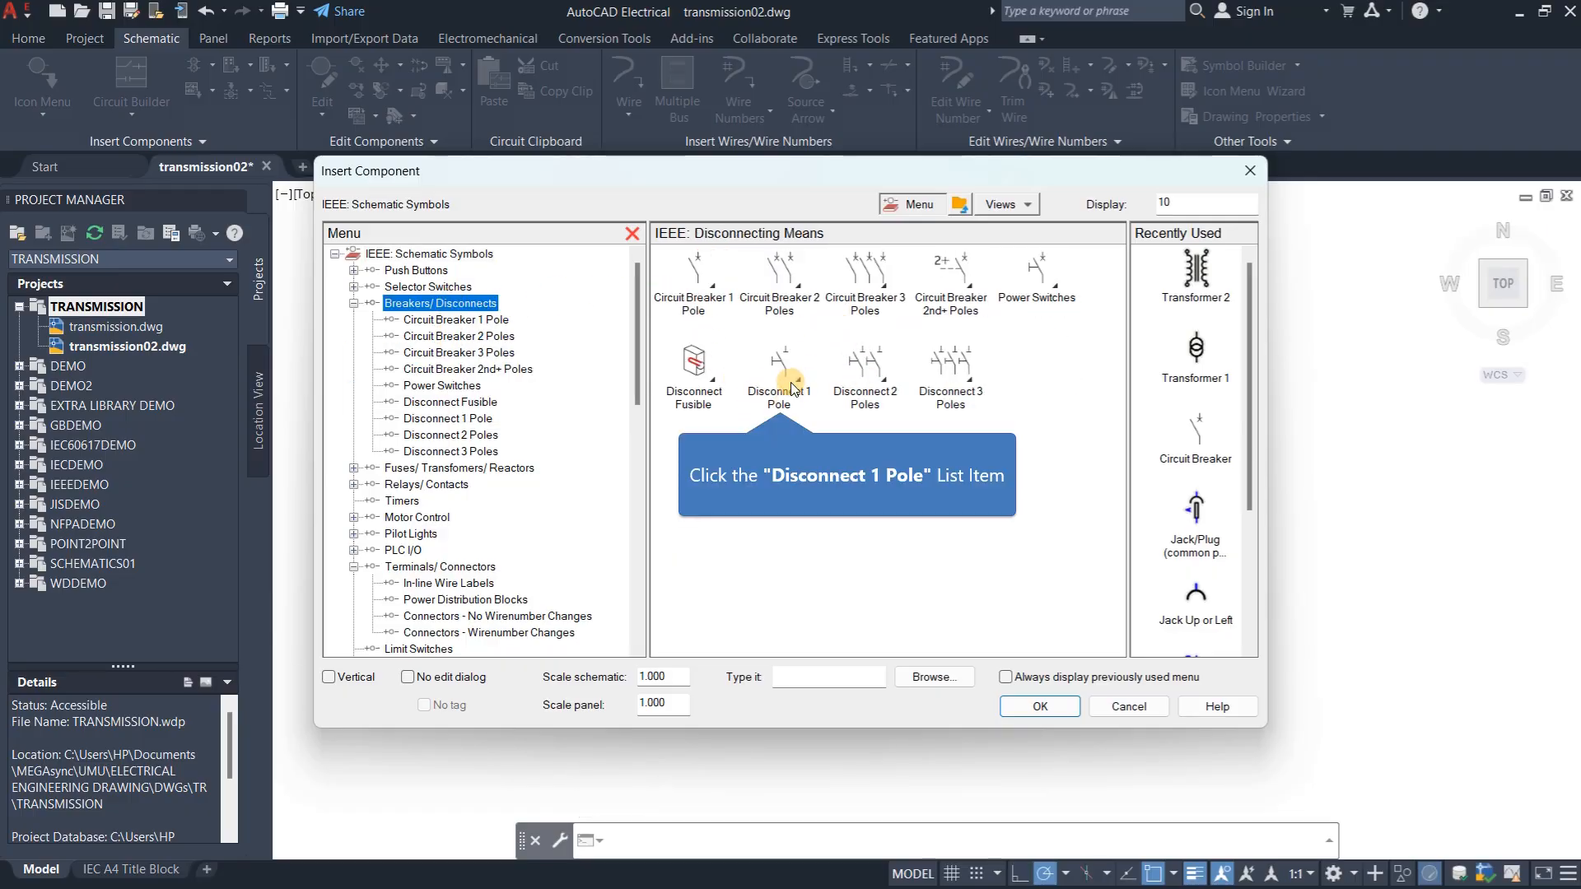
left_click(784, 383)
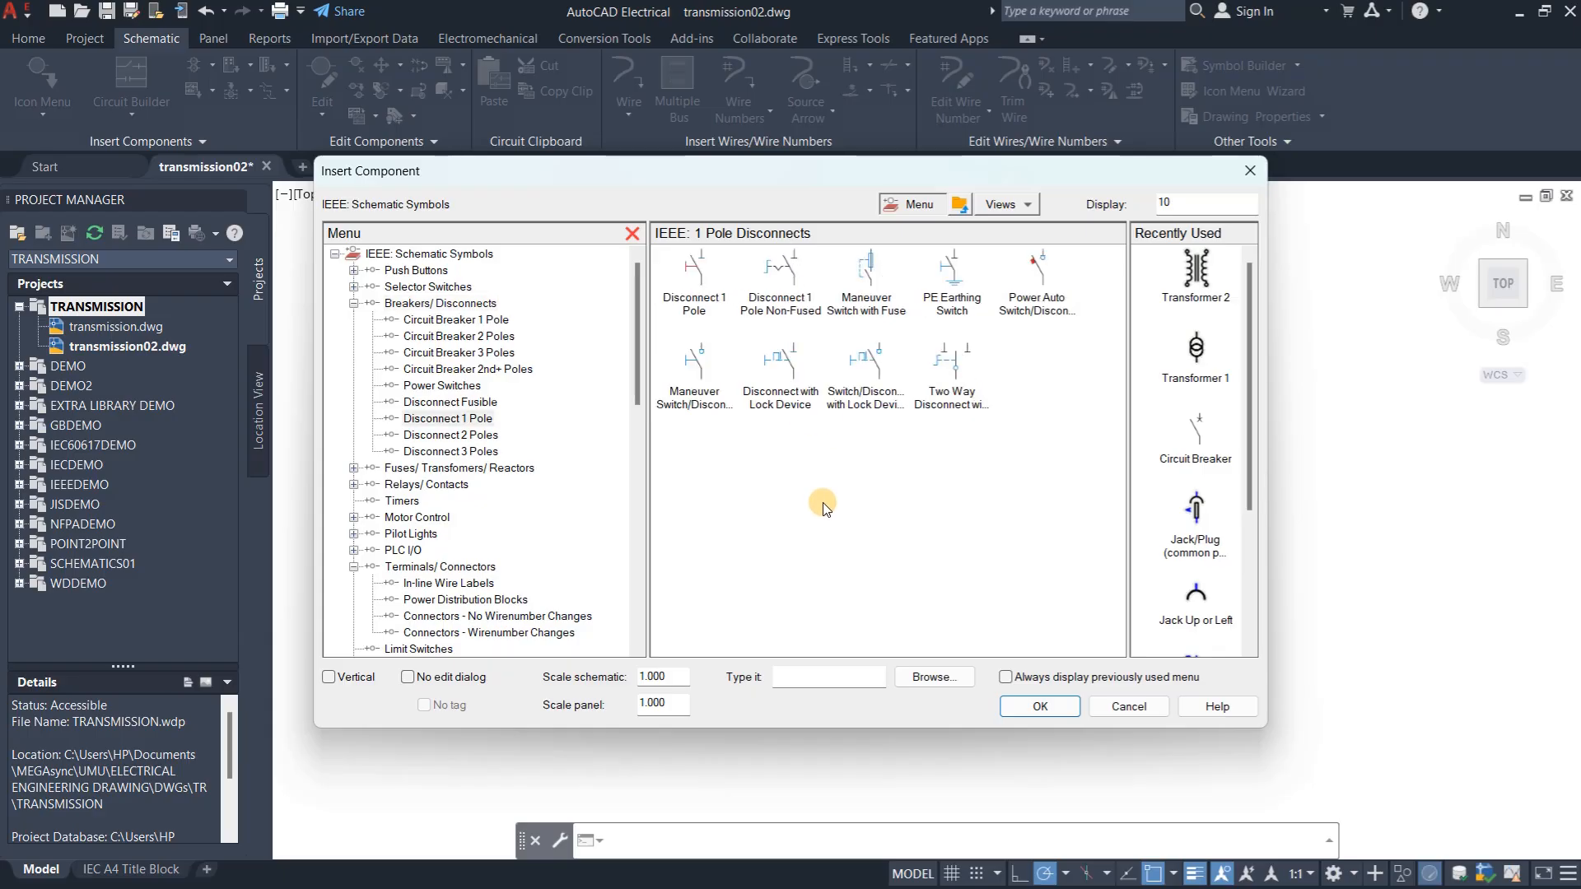
left_click(706, 288)
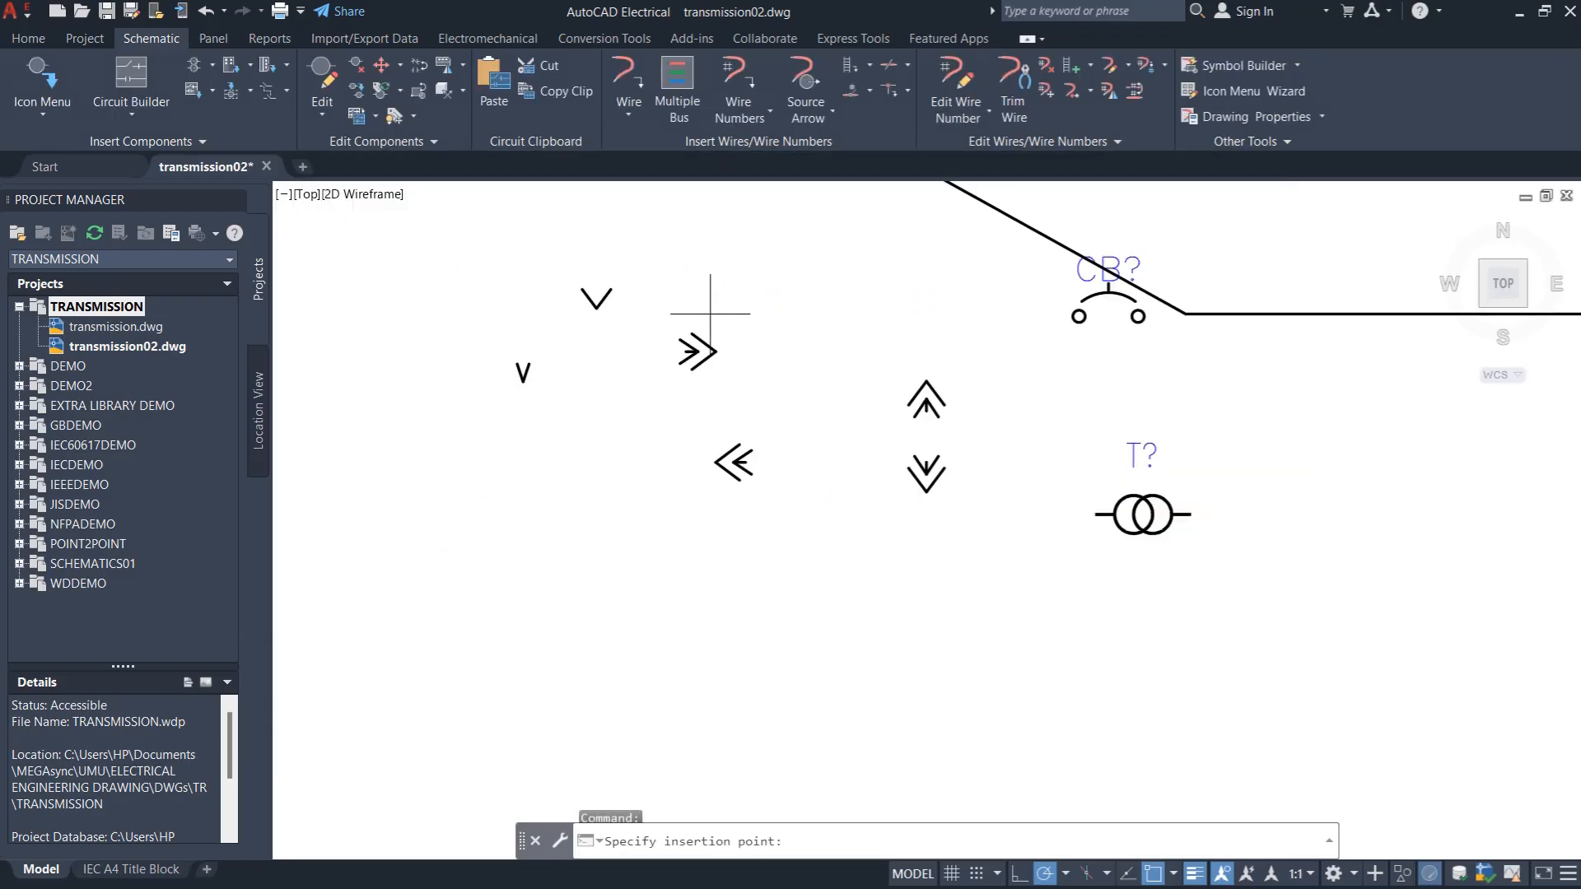
scroll(761, 550, "down", 3)
scroll(809, 550, "down", 8)
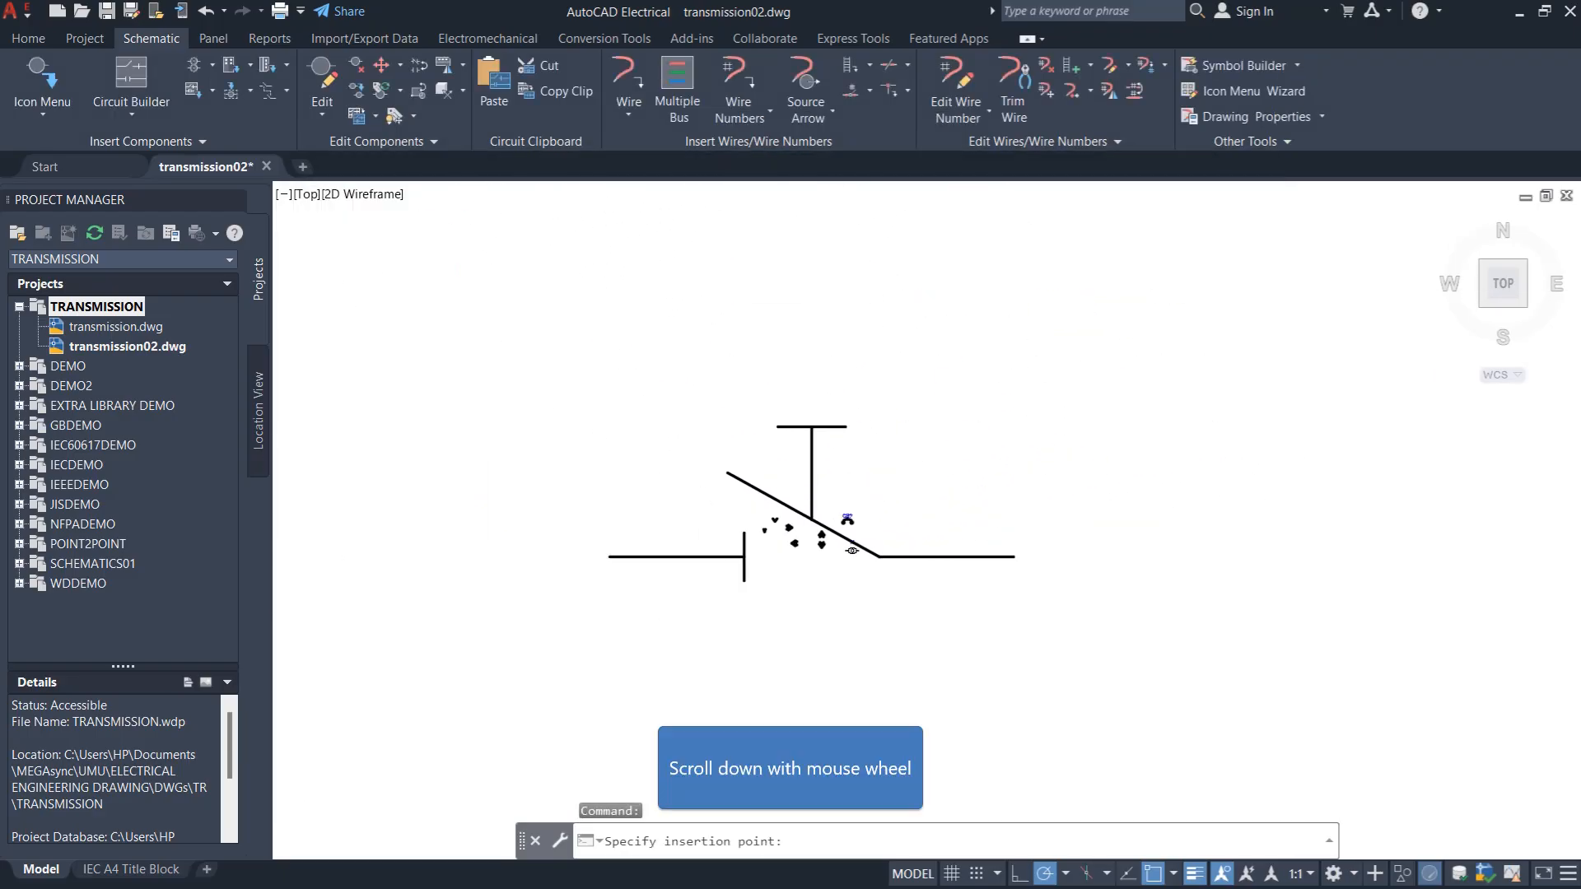
scroll(787, 504, "down", 2)
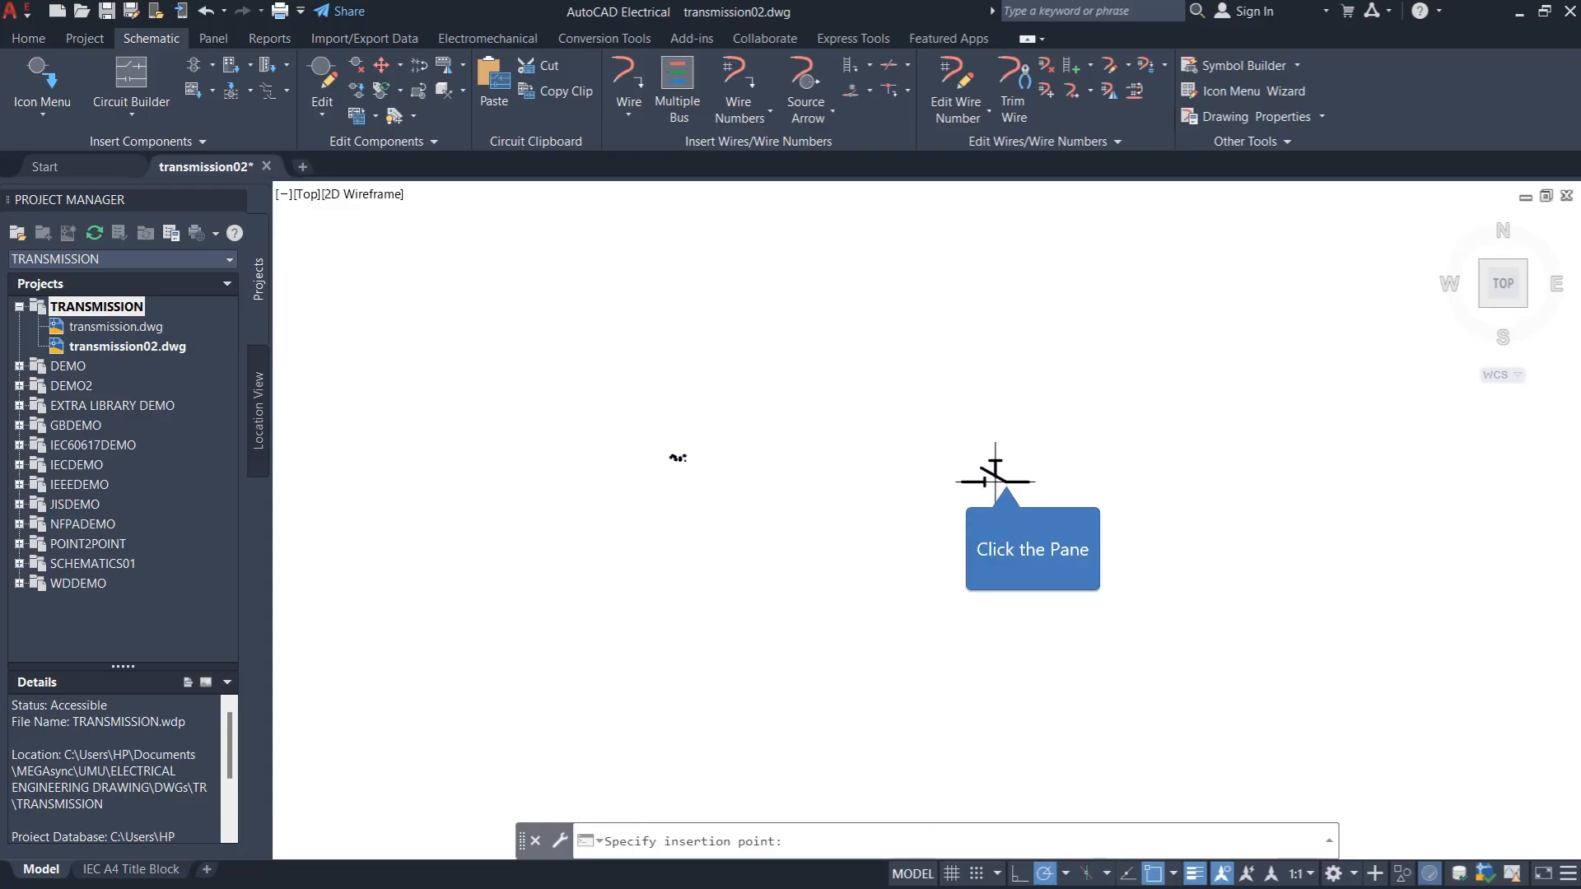
left_click(1006, 473)
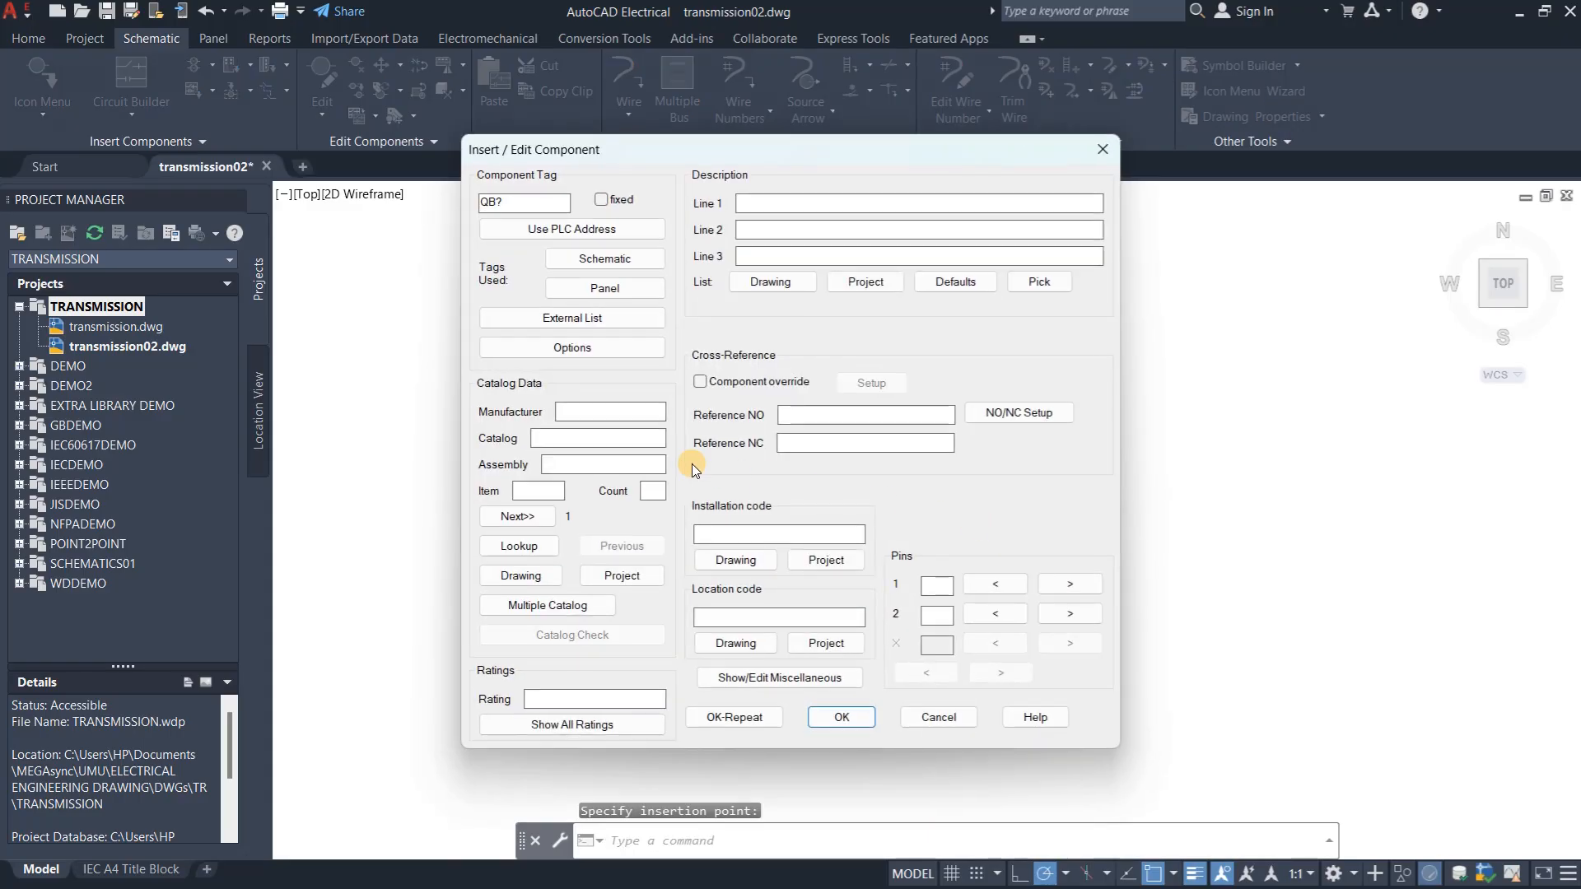
left_click(866, 715)
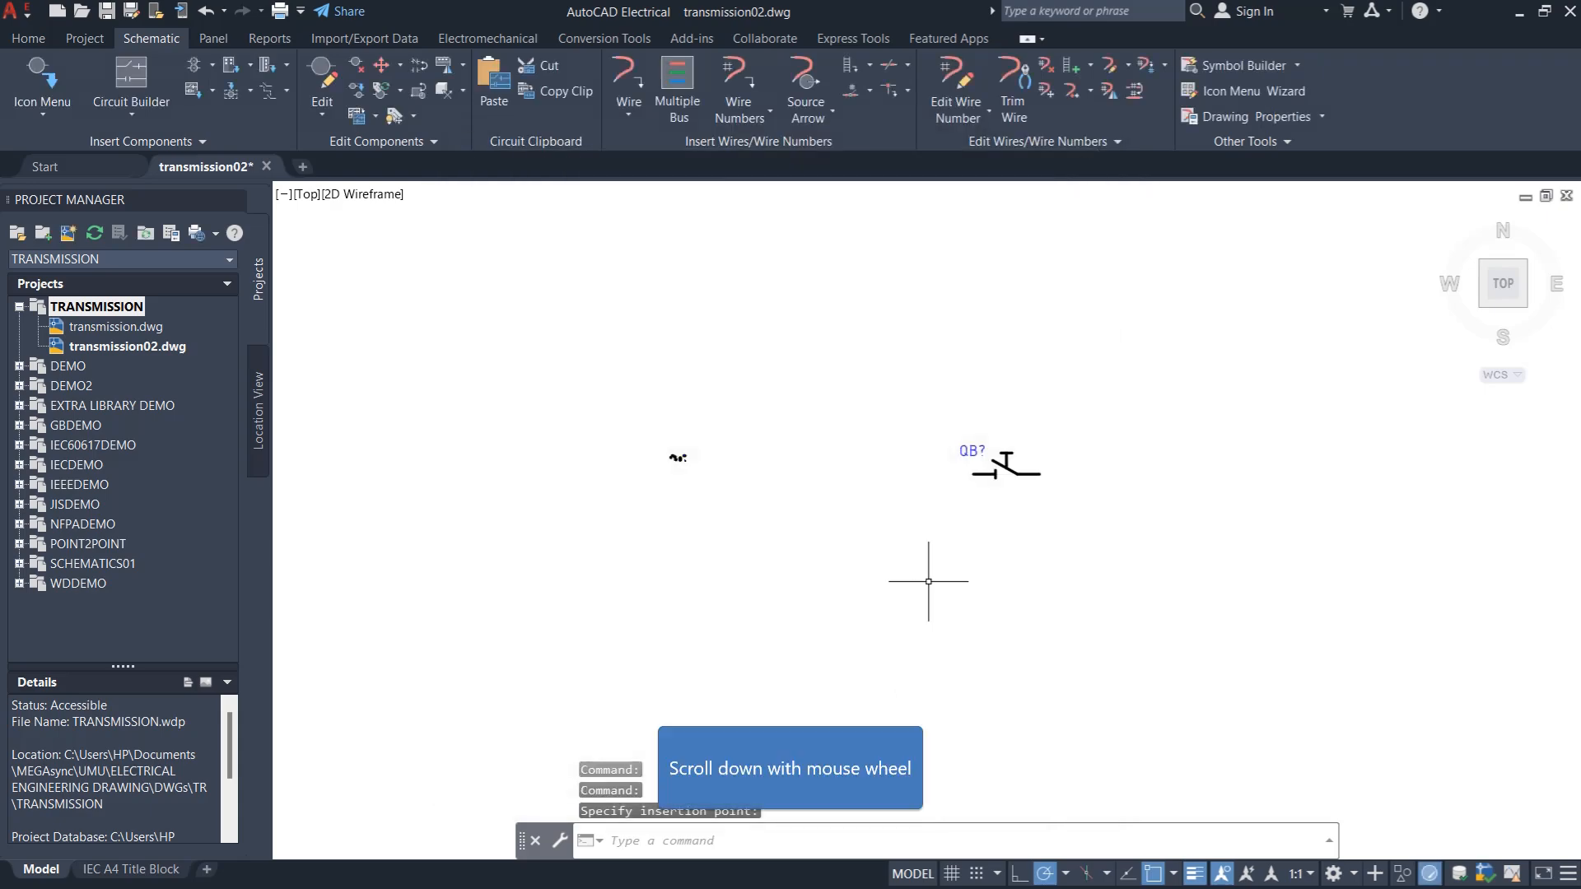
Scale up the tiny connector, circuit breaker and transformer symbols together so their size is comparable with the disconnect symbol
scroll(857, 449, "down", 3)
scroll(795, 457, "up", 4)
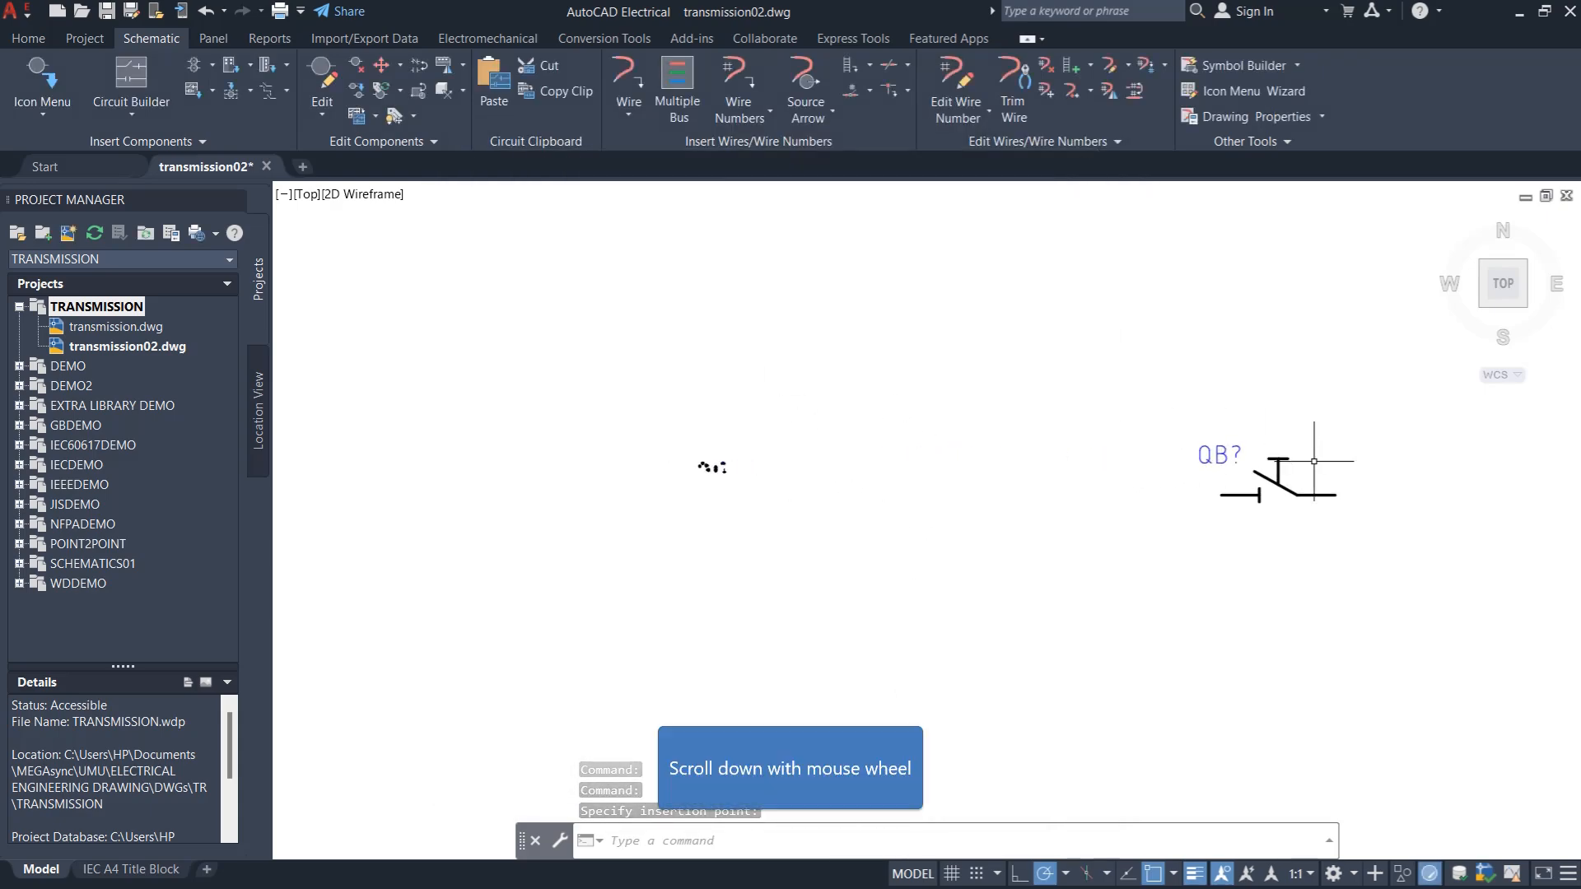
scroll(928, 480, "down", 5)
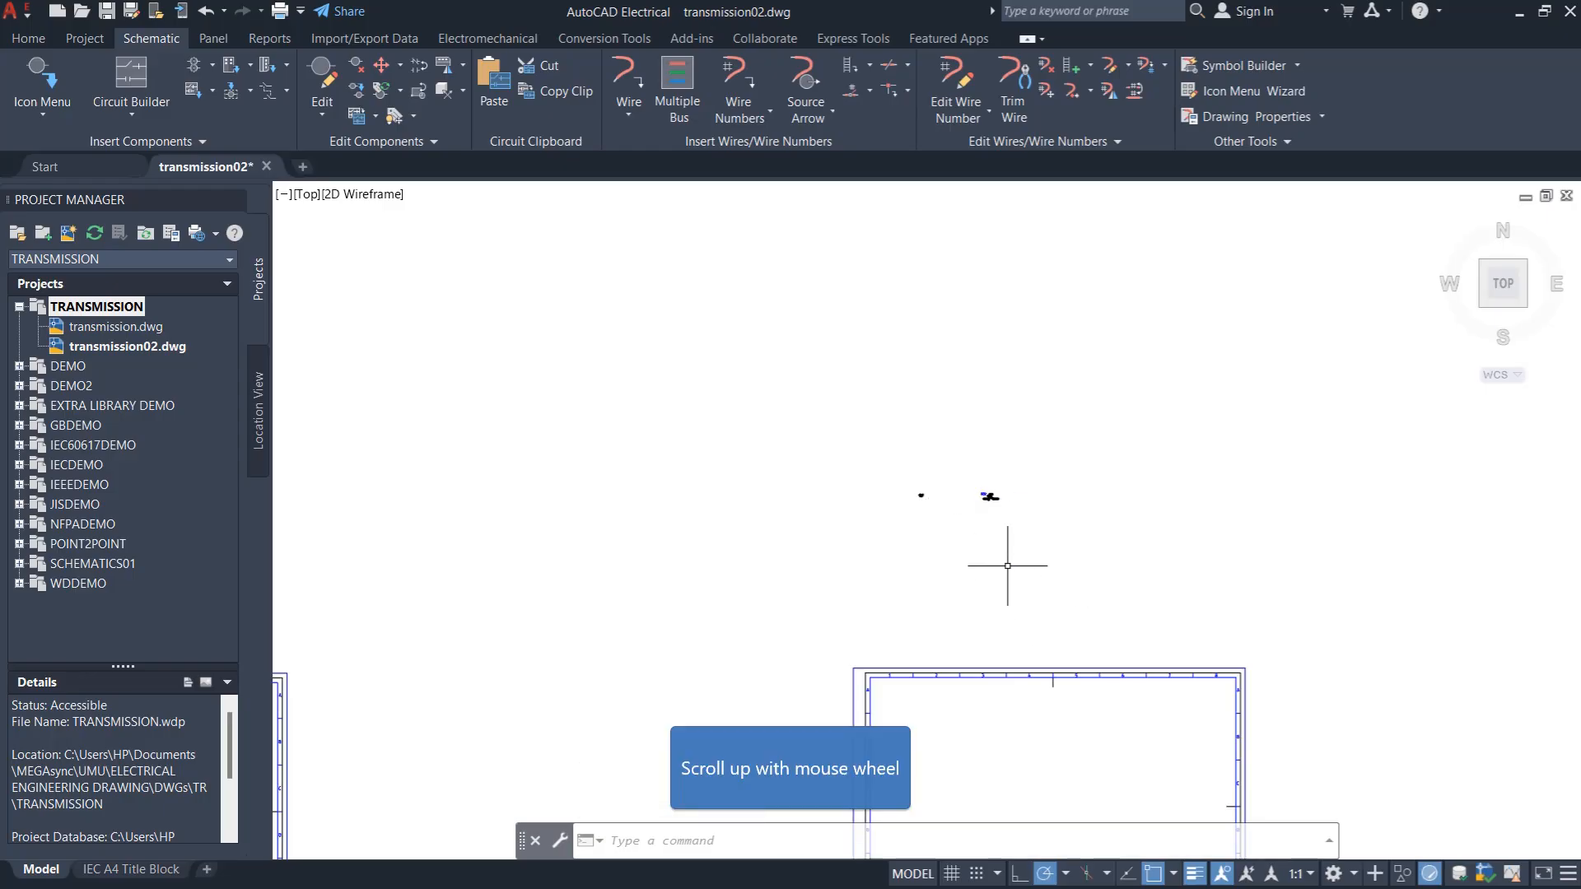
scroll(989, 501, "up", 3)
scroll(990, 488, "up", 4)
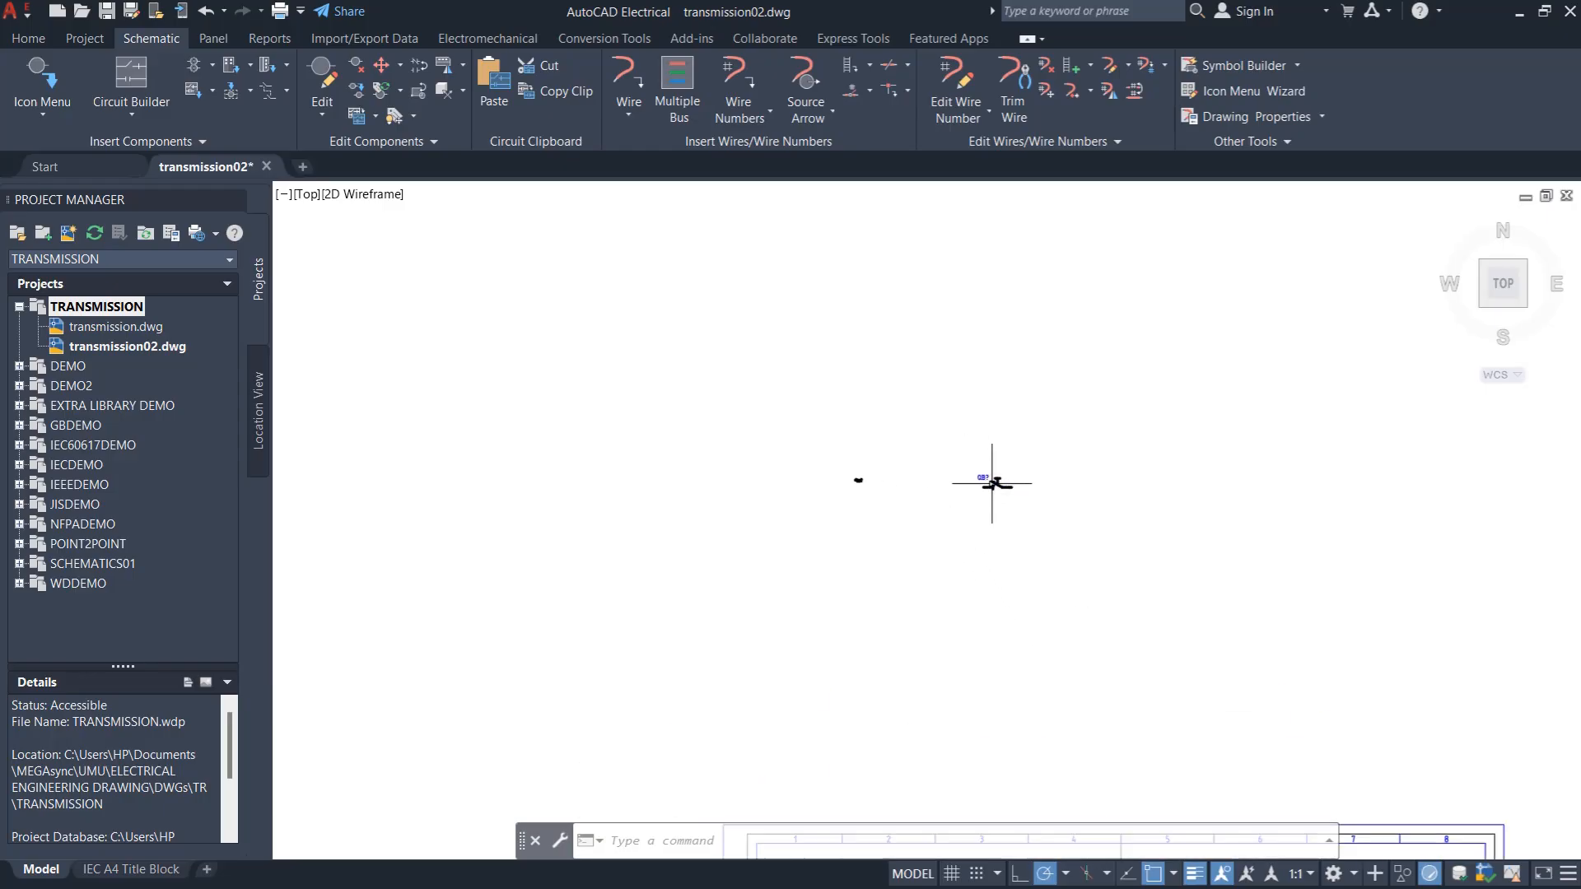
scroll(958, 525, "down", 3)
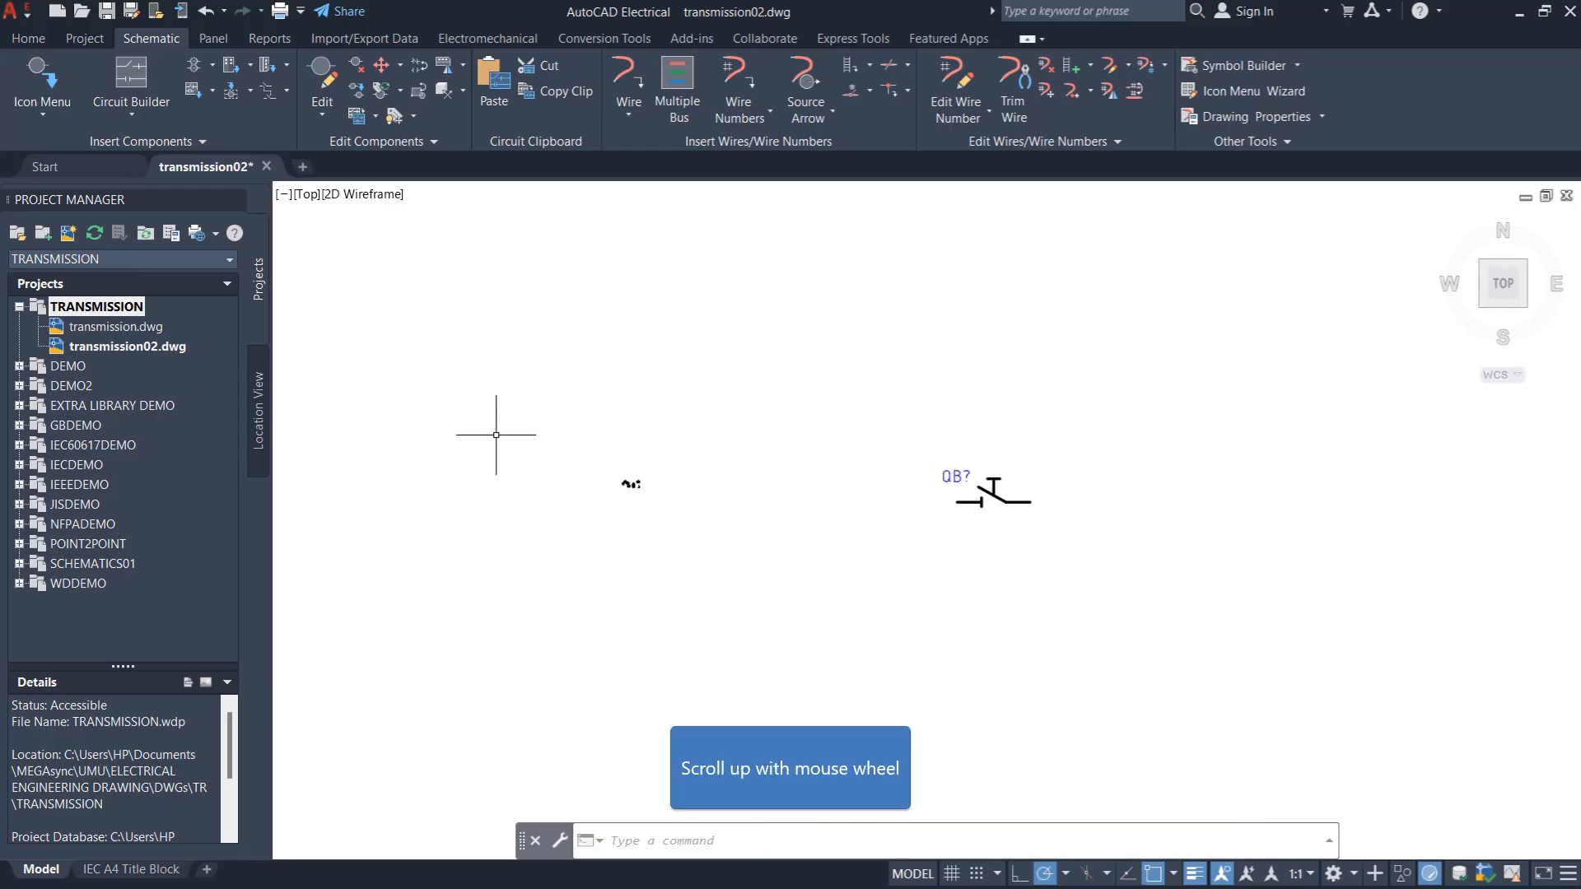
scroll(629, 456, "up", 6)
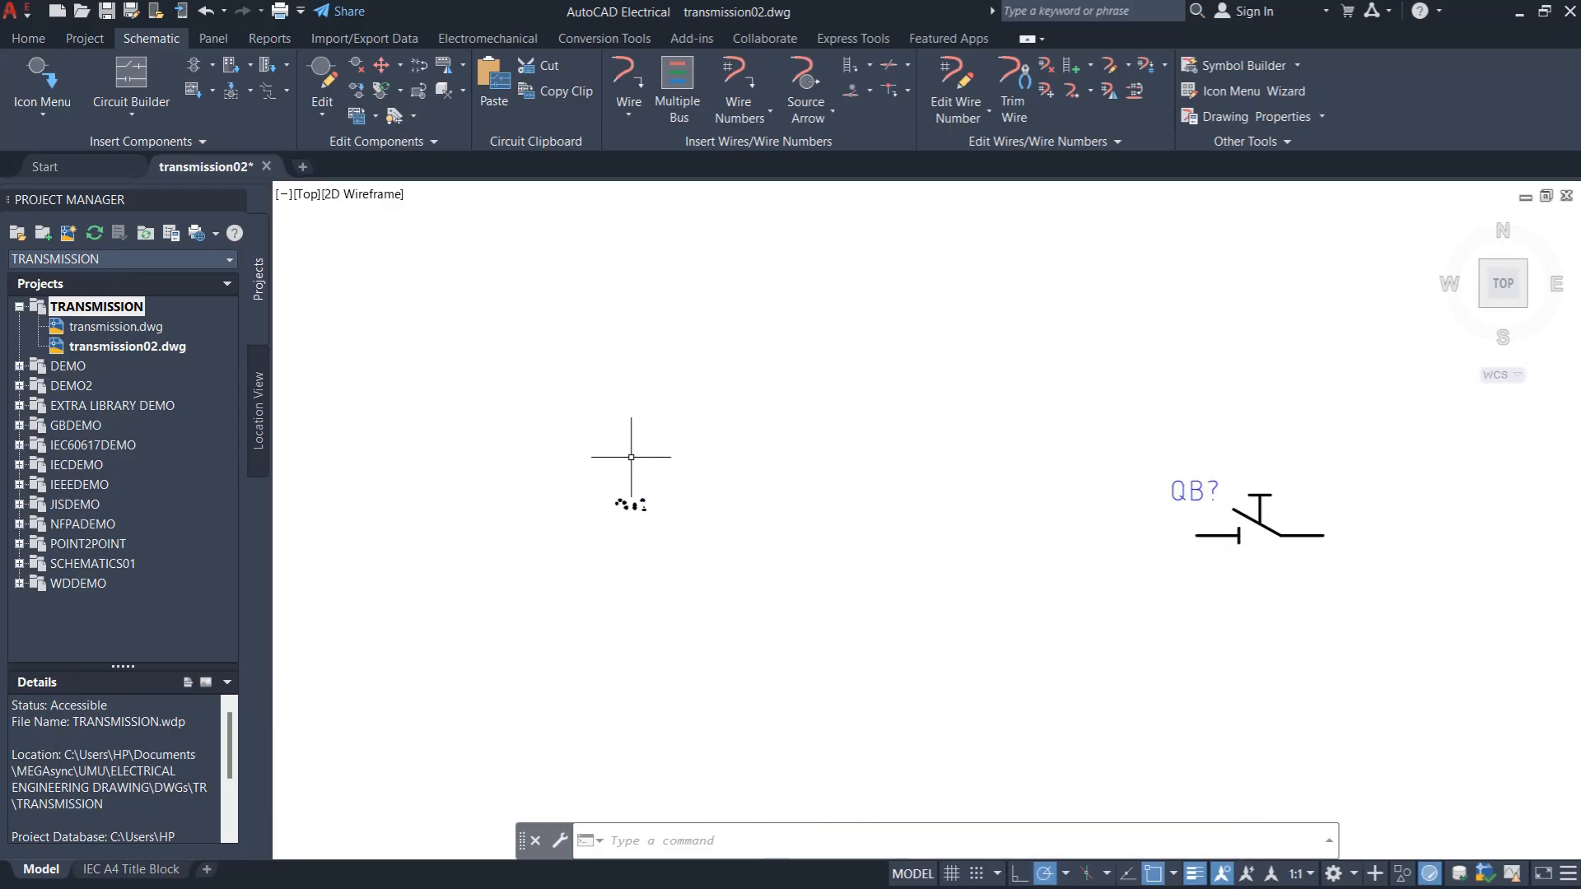
left_click(498, 491)
left_click(758, 582)
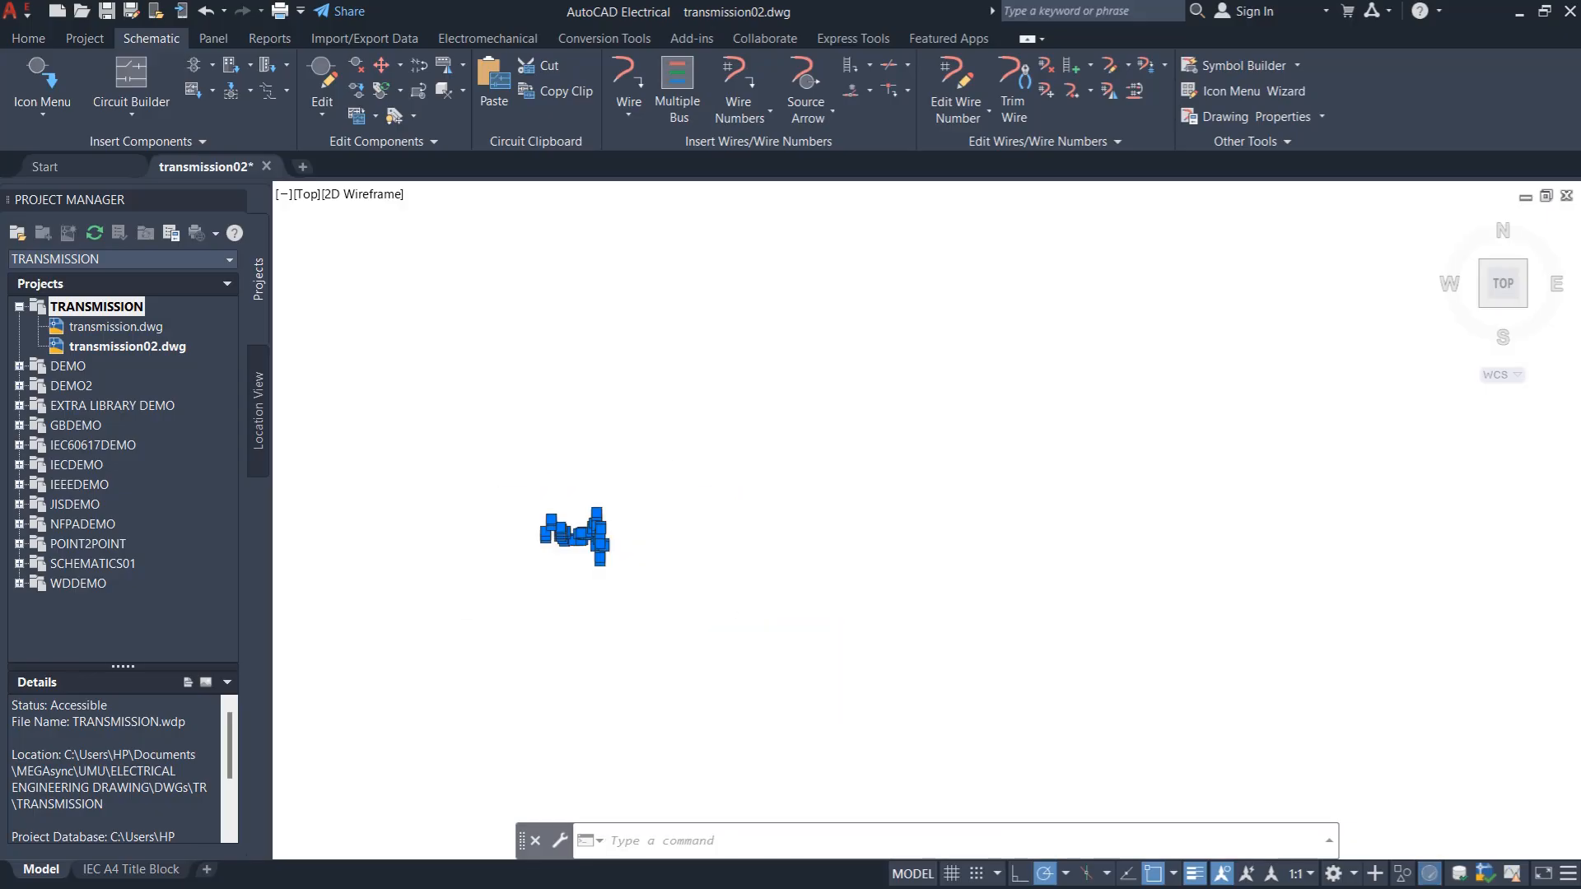
left_click(25, 39)
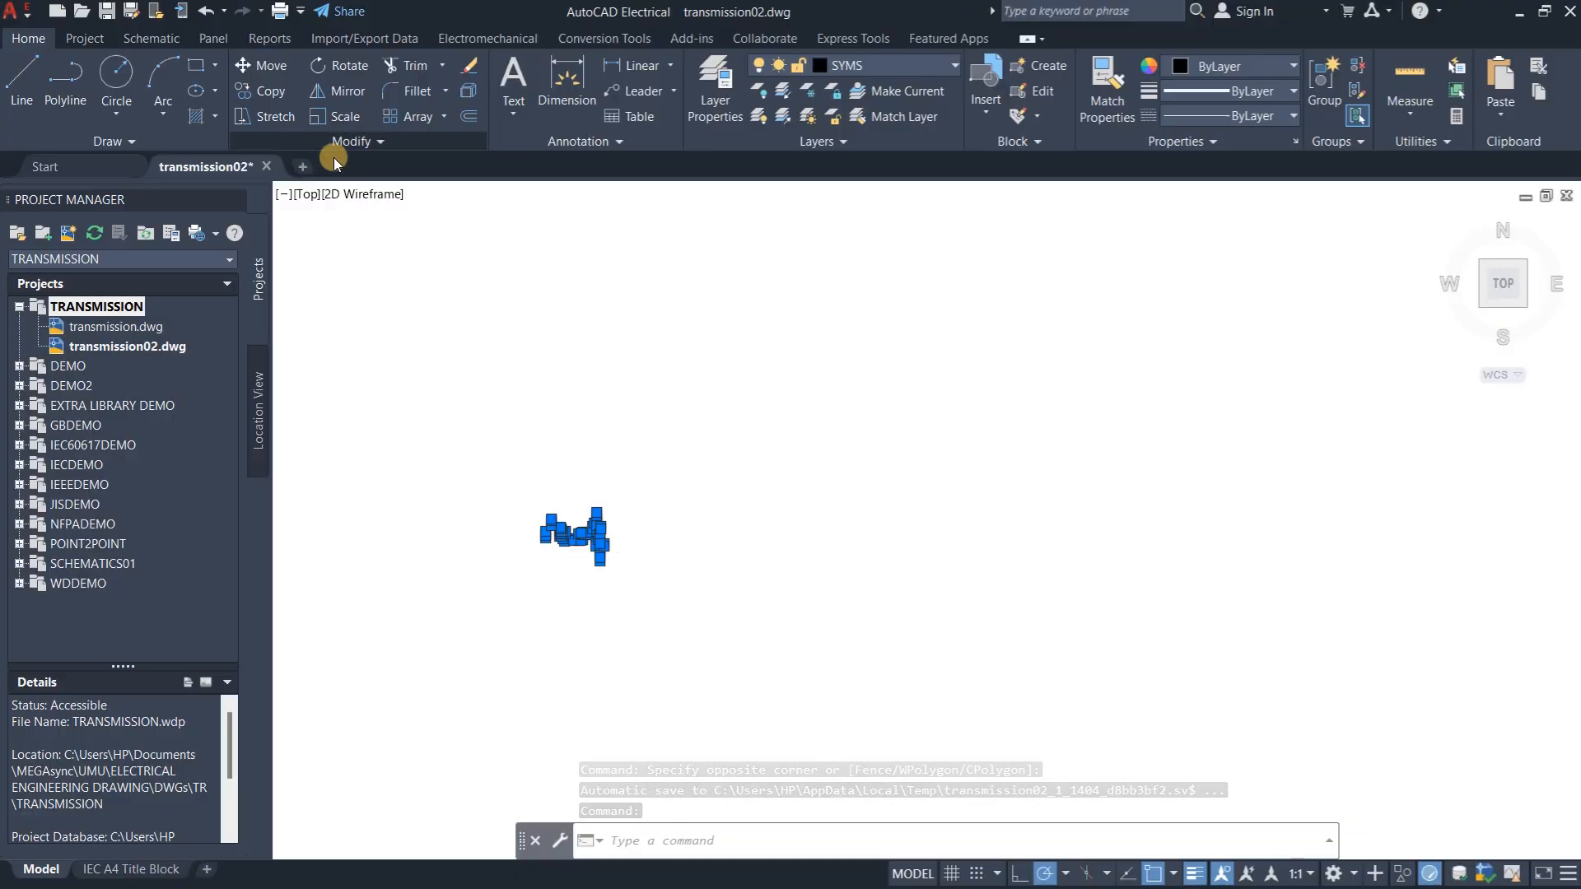
scroll(651, 478, "down", 3)
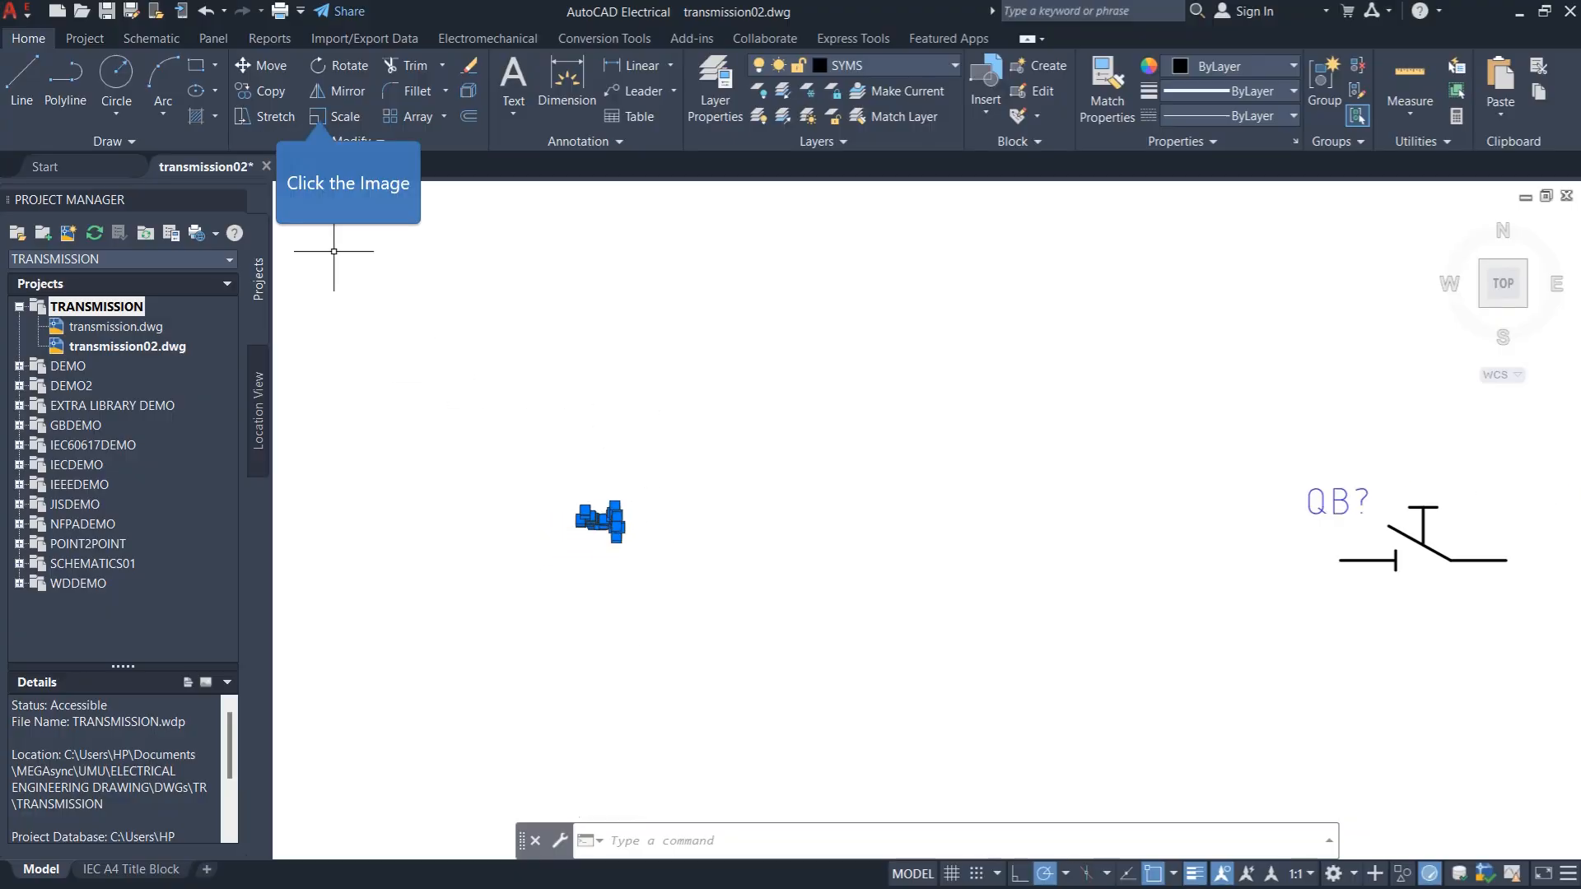
left_click(317, 109)
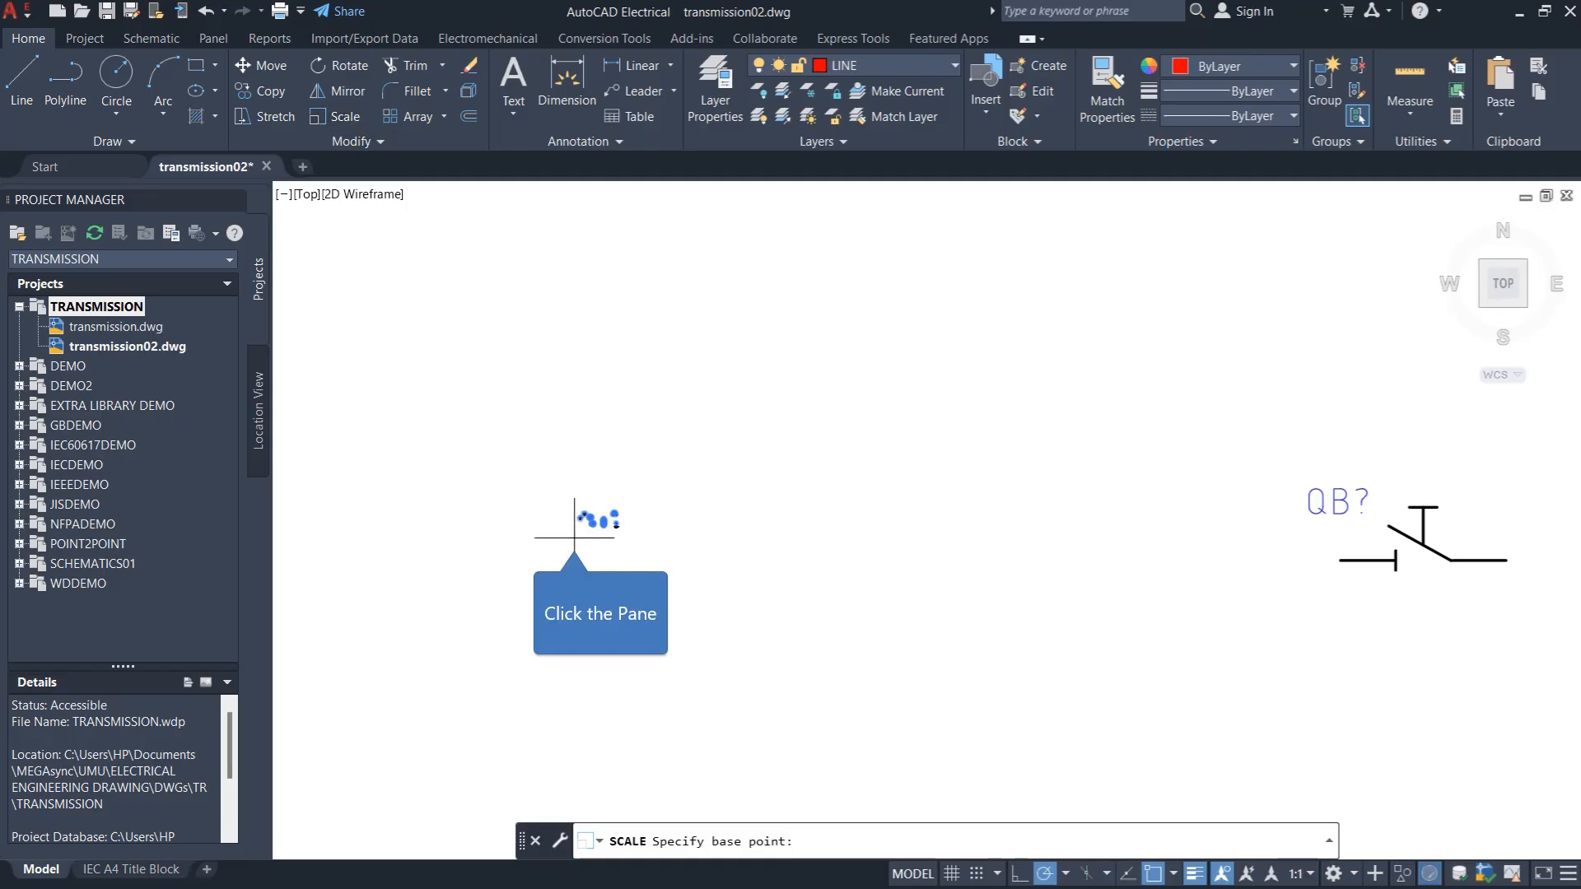
left_click(613, 517)
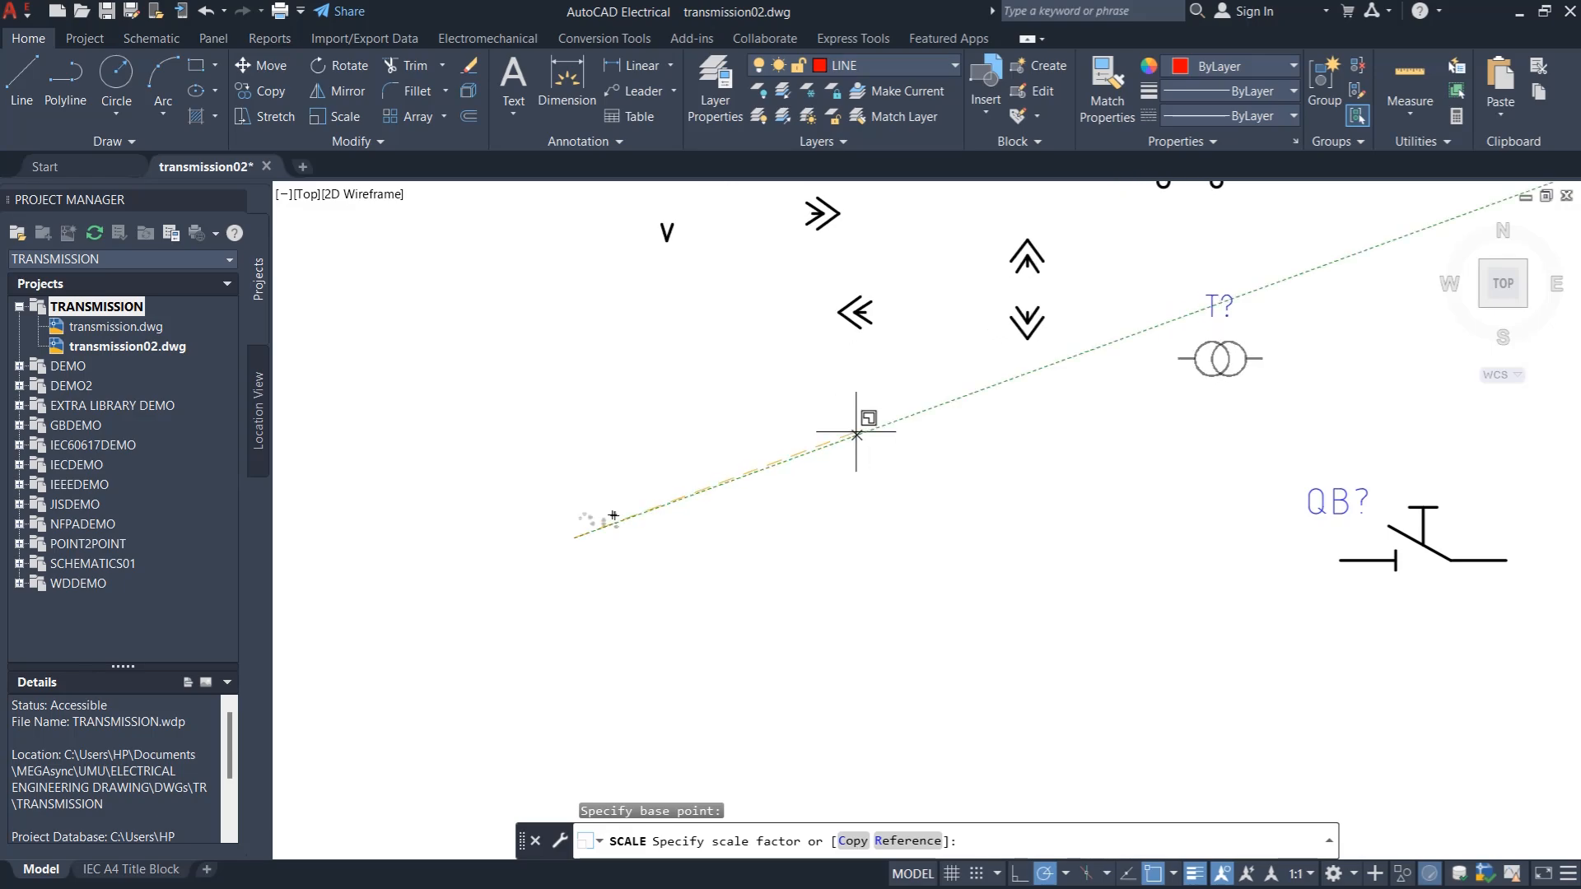
left_click(866, 431)
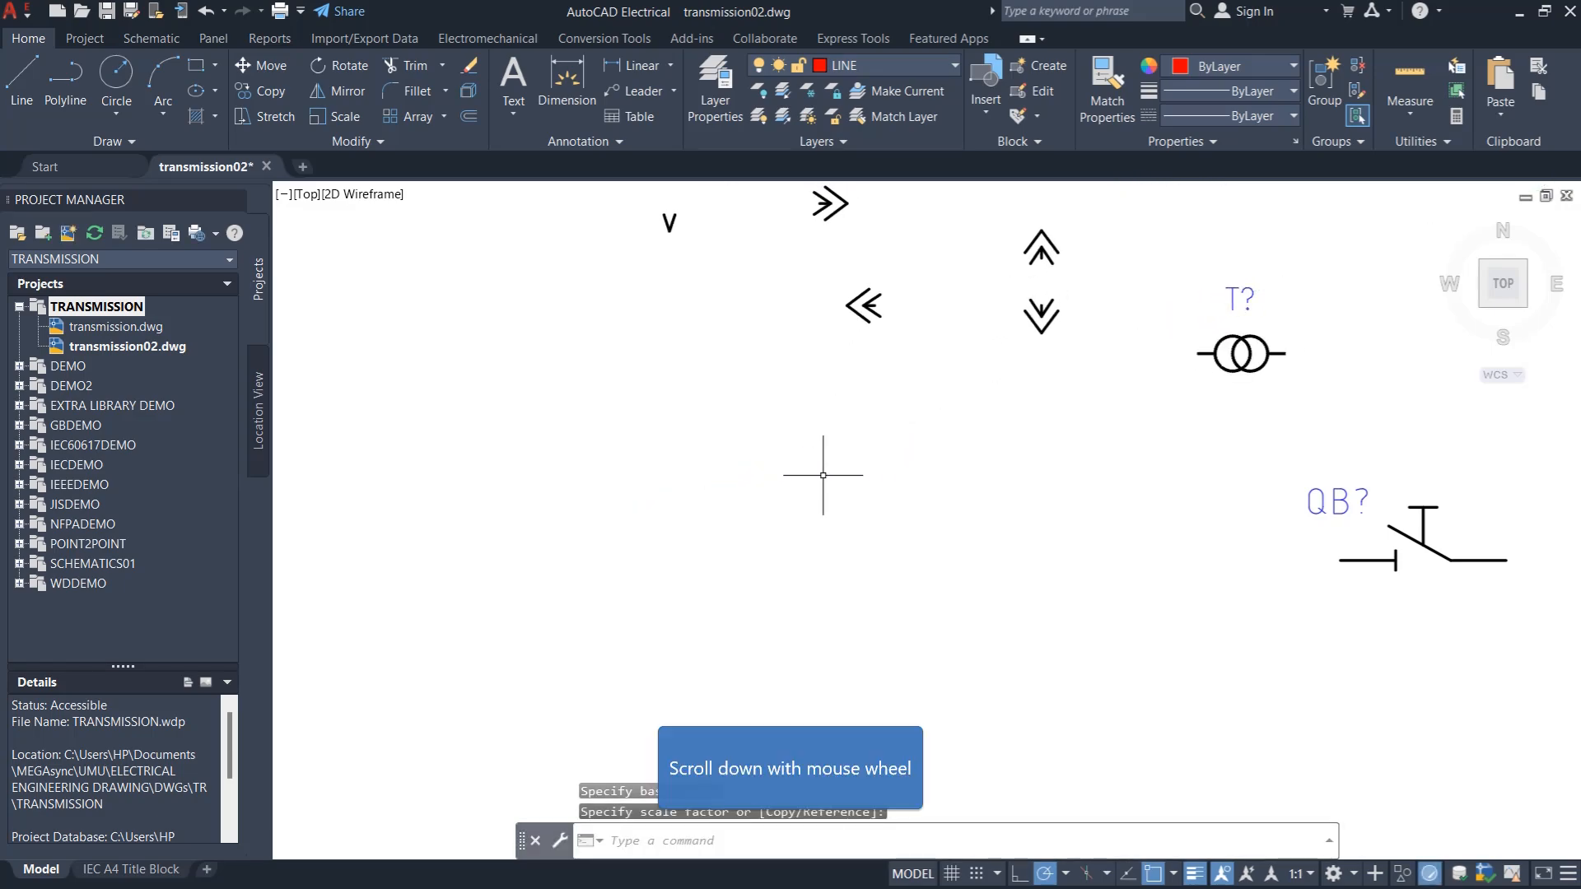
Move all the symbols together, including the disconnect, to the open area just above the empty title-block sheet
scroll(826, 470, "down", 8)
scroll(940, 581, "down", 4)
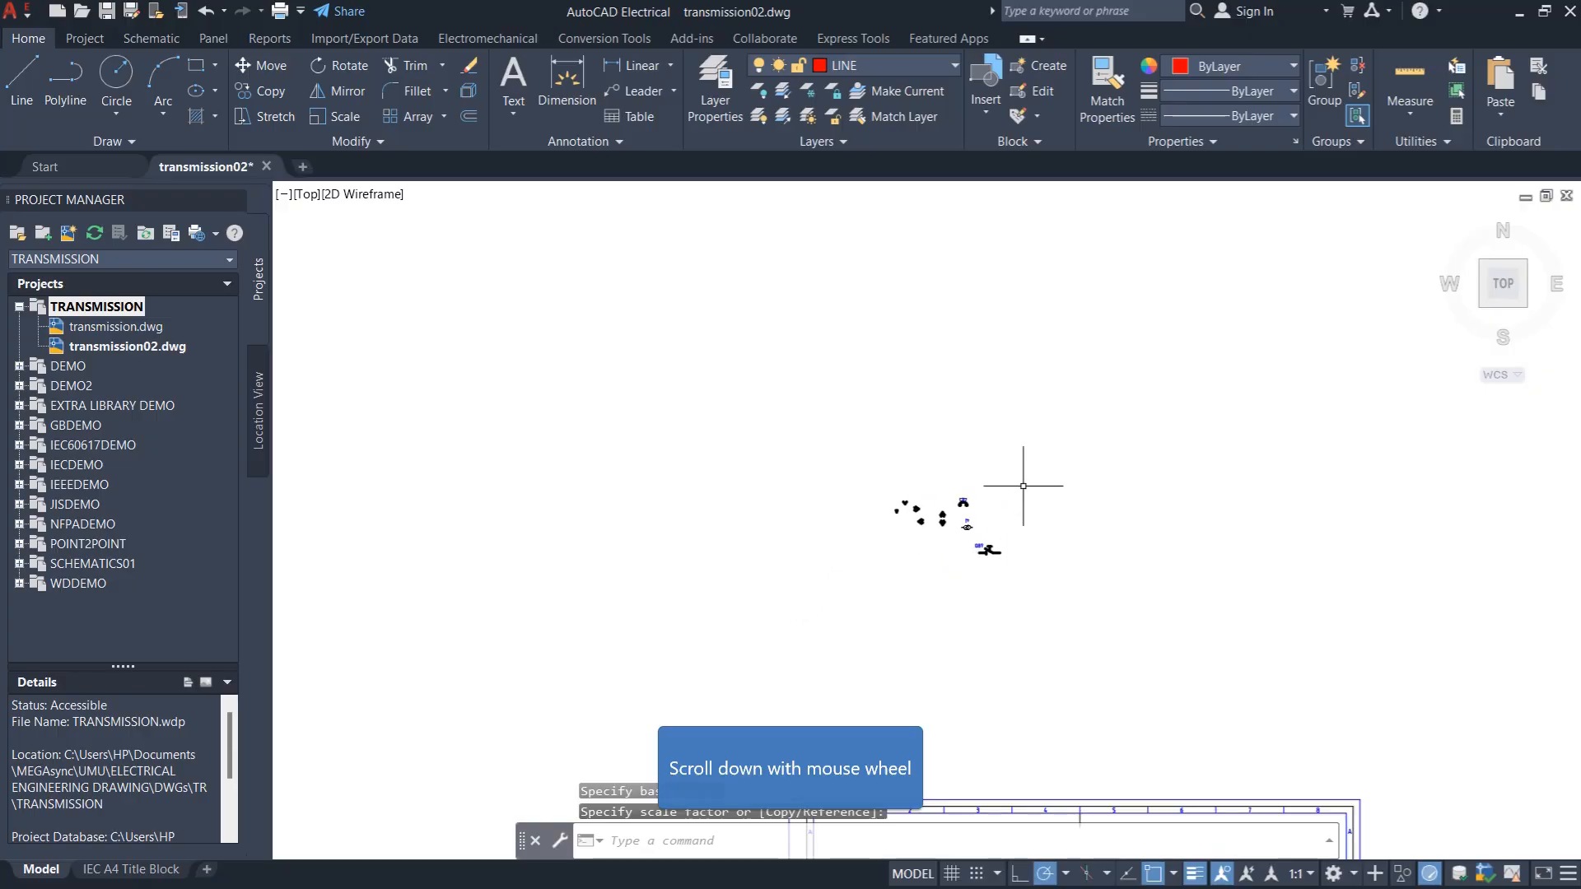
left_click(870, 460)
left_click(1211, 597)
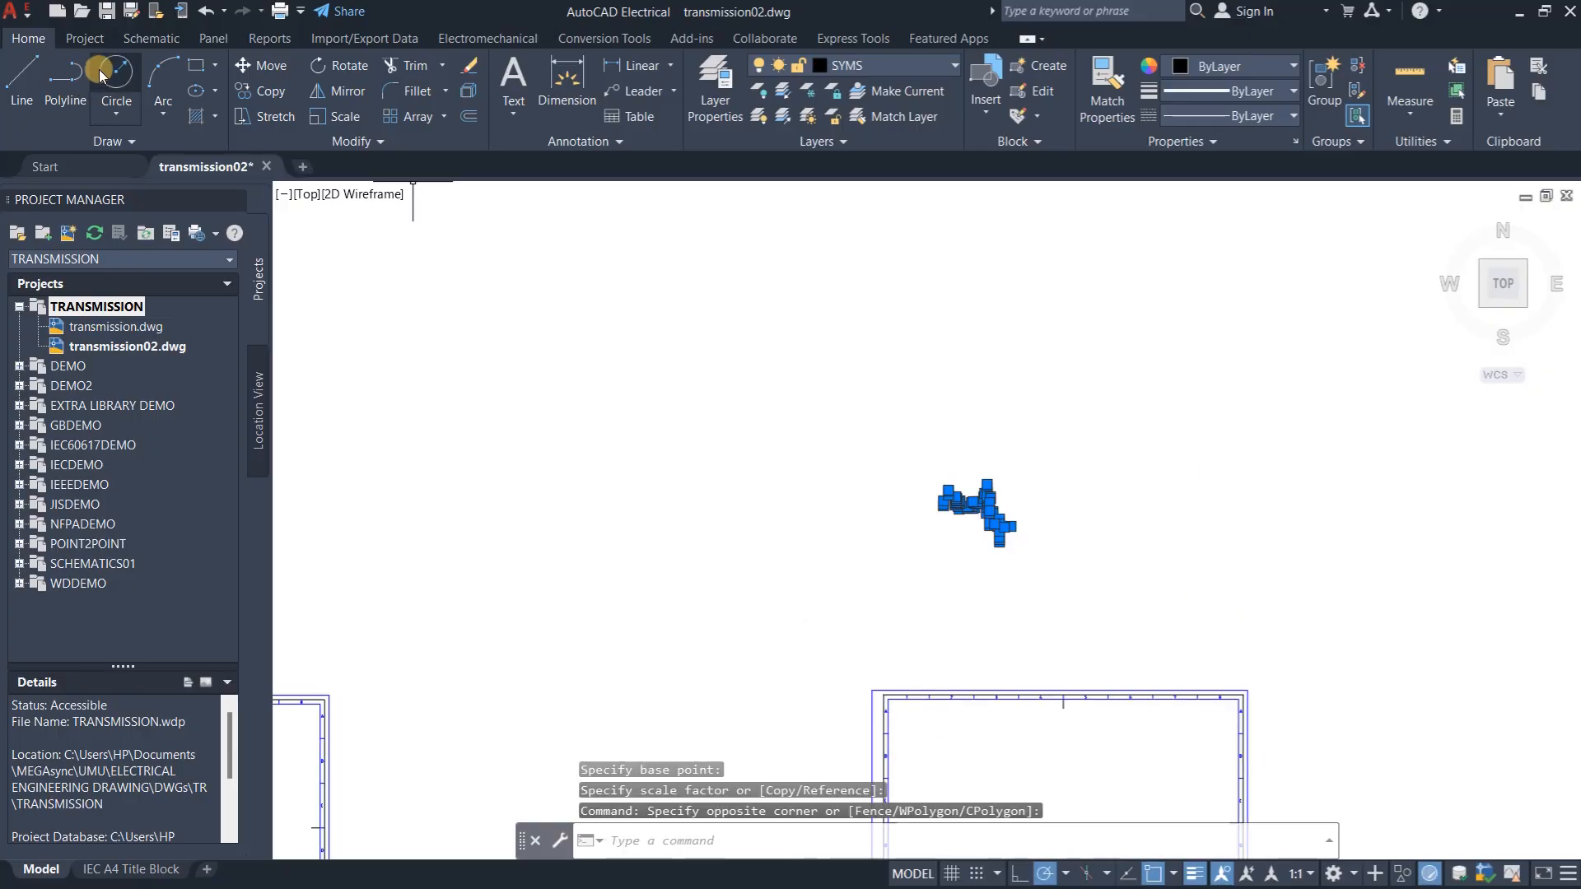
left_click(268, 65)
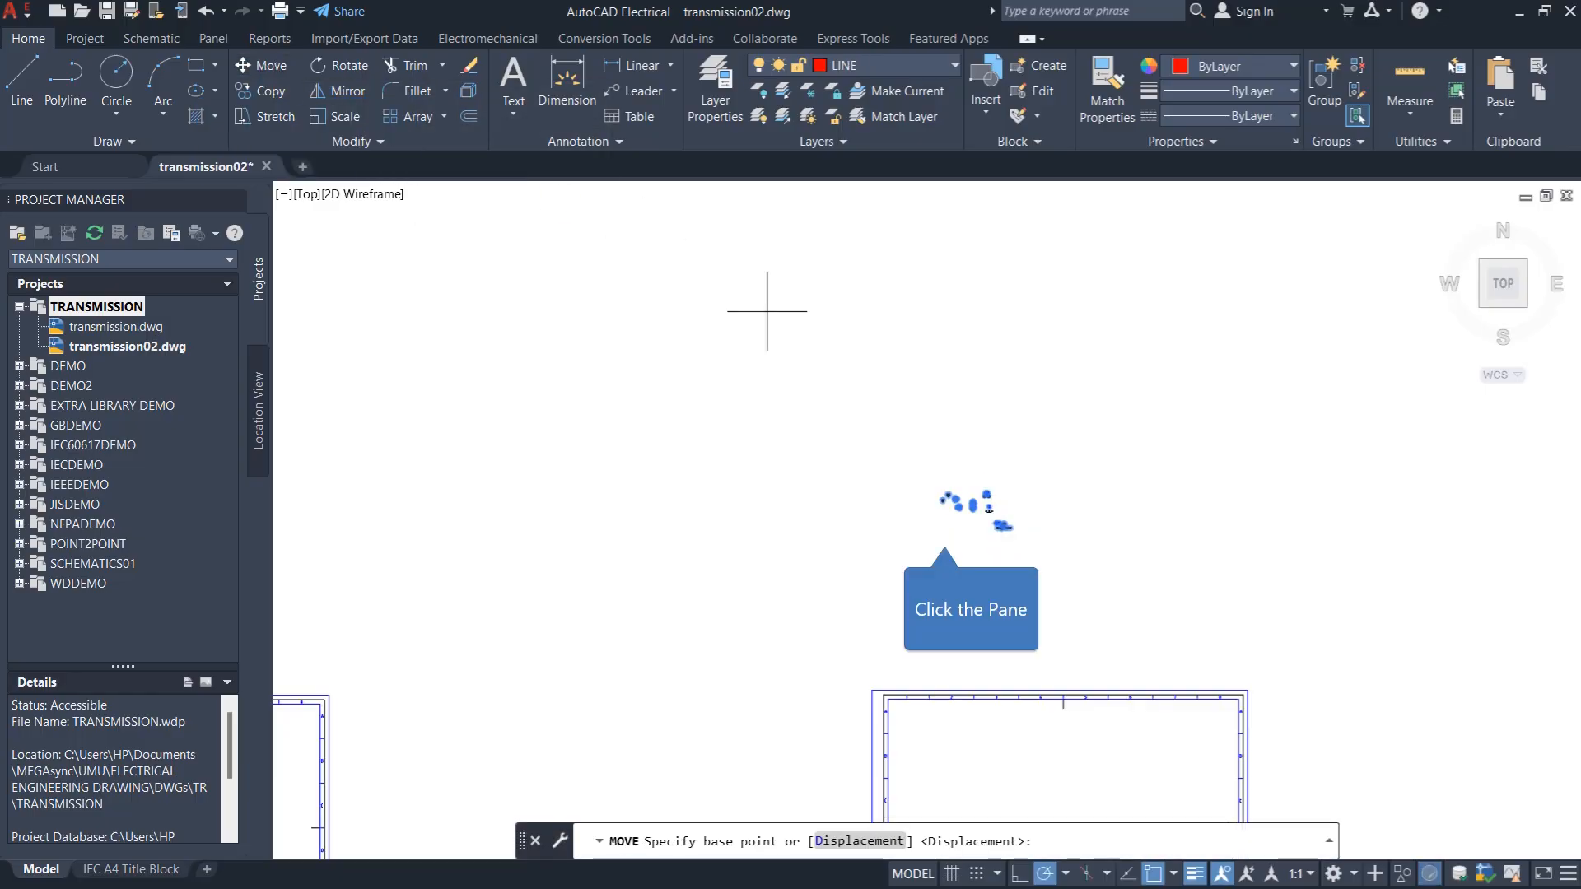
left_click(947, 531)
scroll(939, 536, "down", 4)
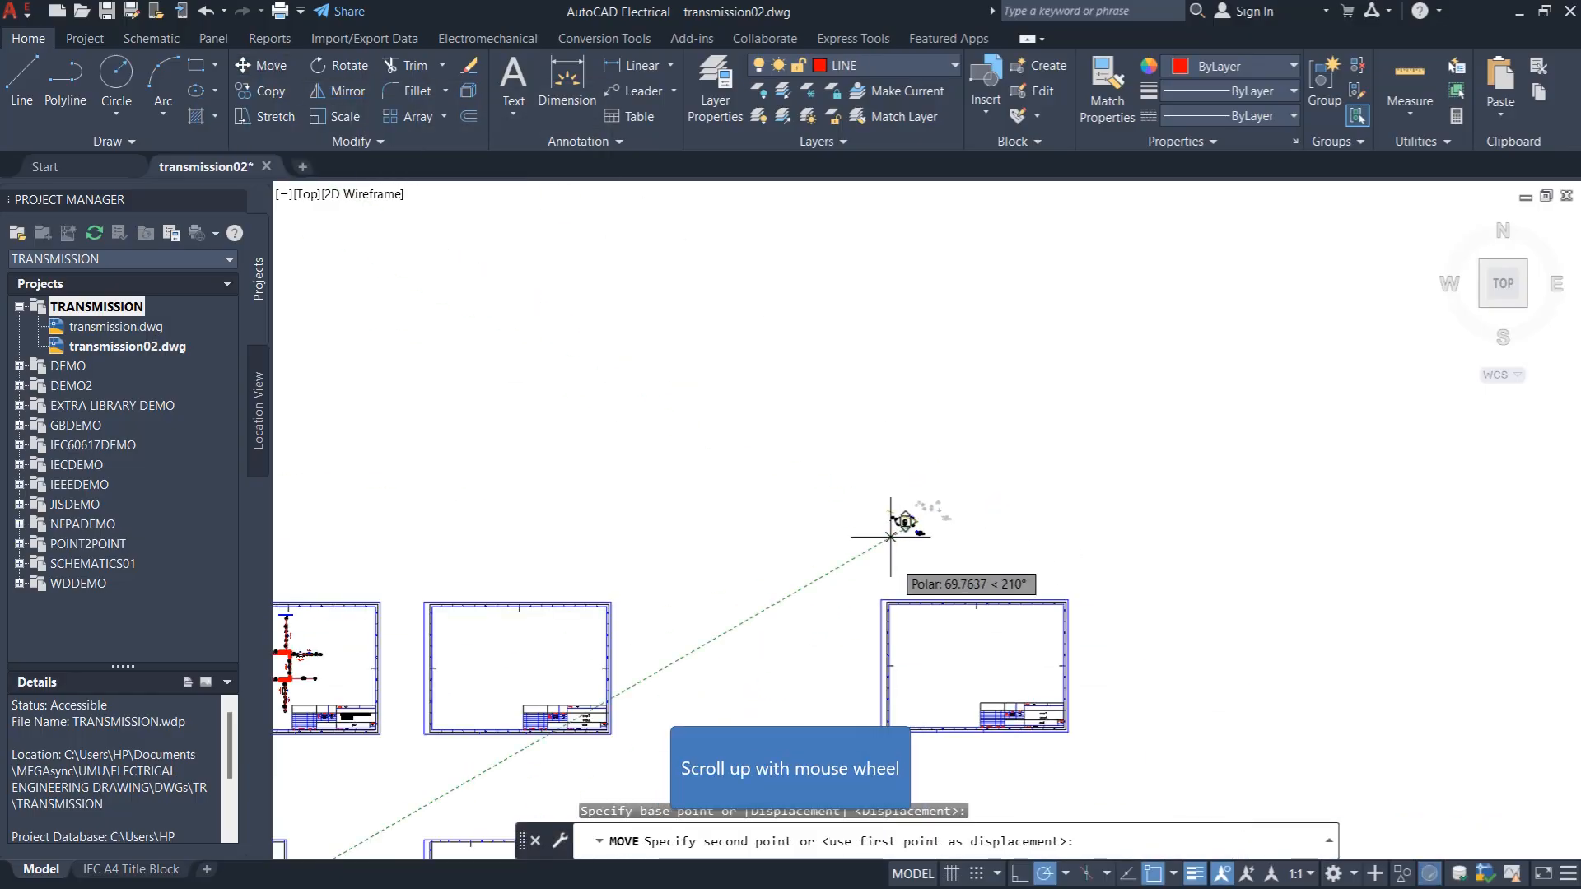
scroll(931, 610, "up", 1)
scroll(931, 610, "up", 5)
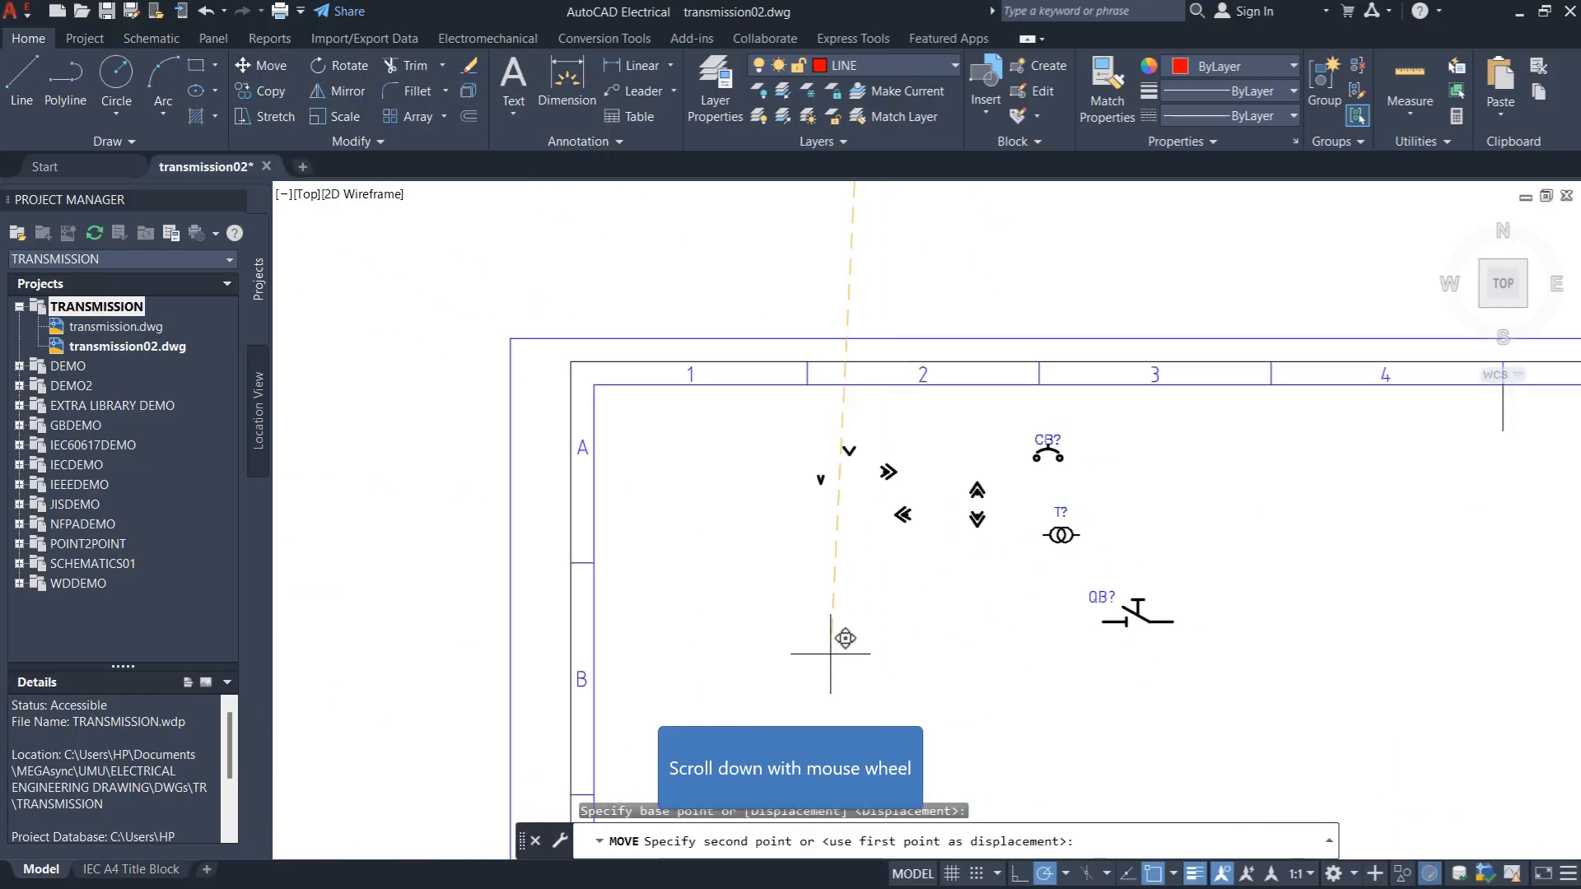
scroll(660, 549, "down", 2)
scroll(778, 597, "down", 2)
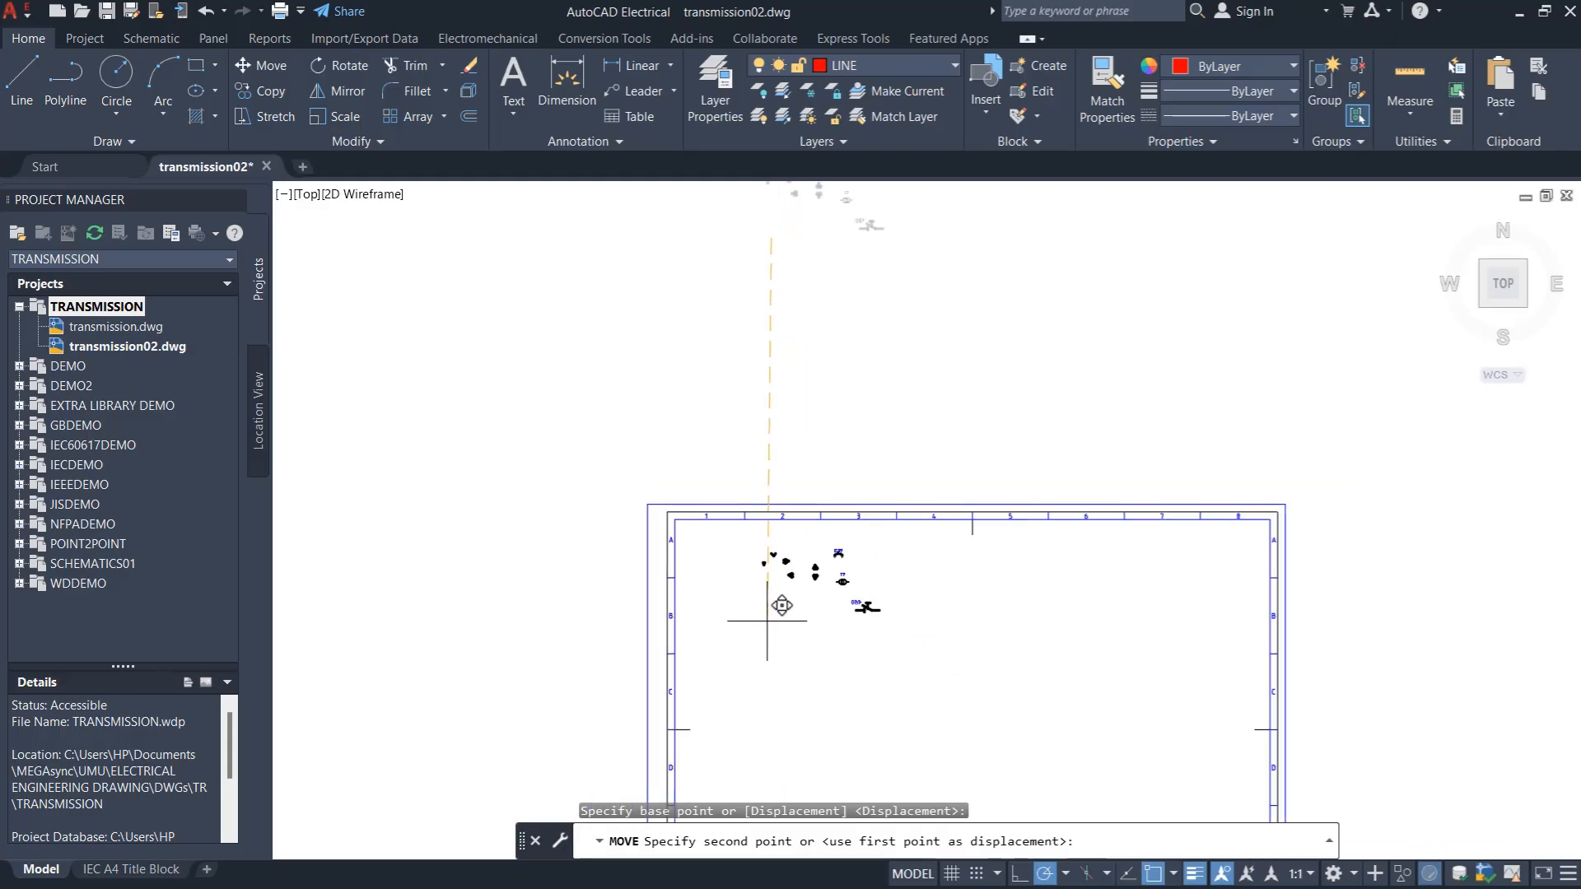
scroll(799, 671, "up", 2)
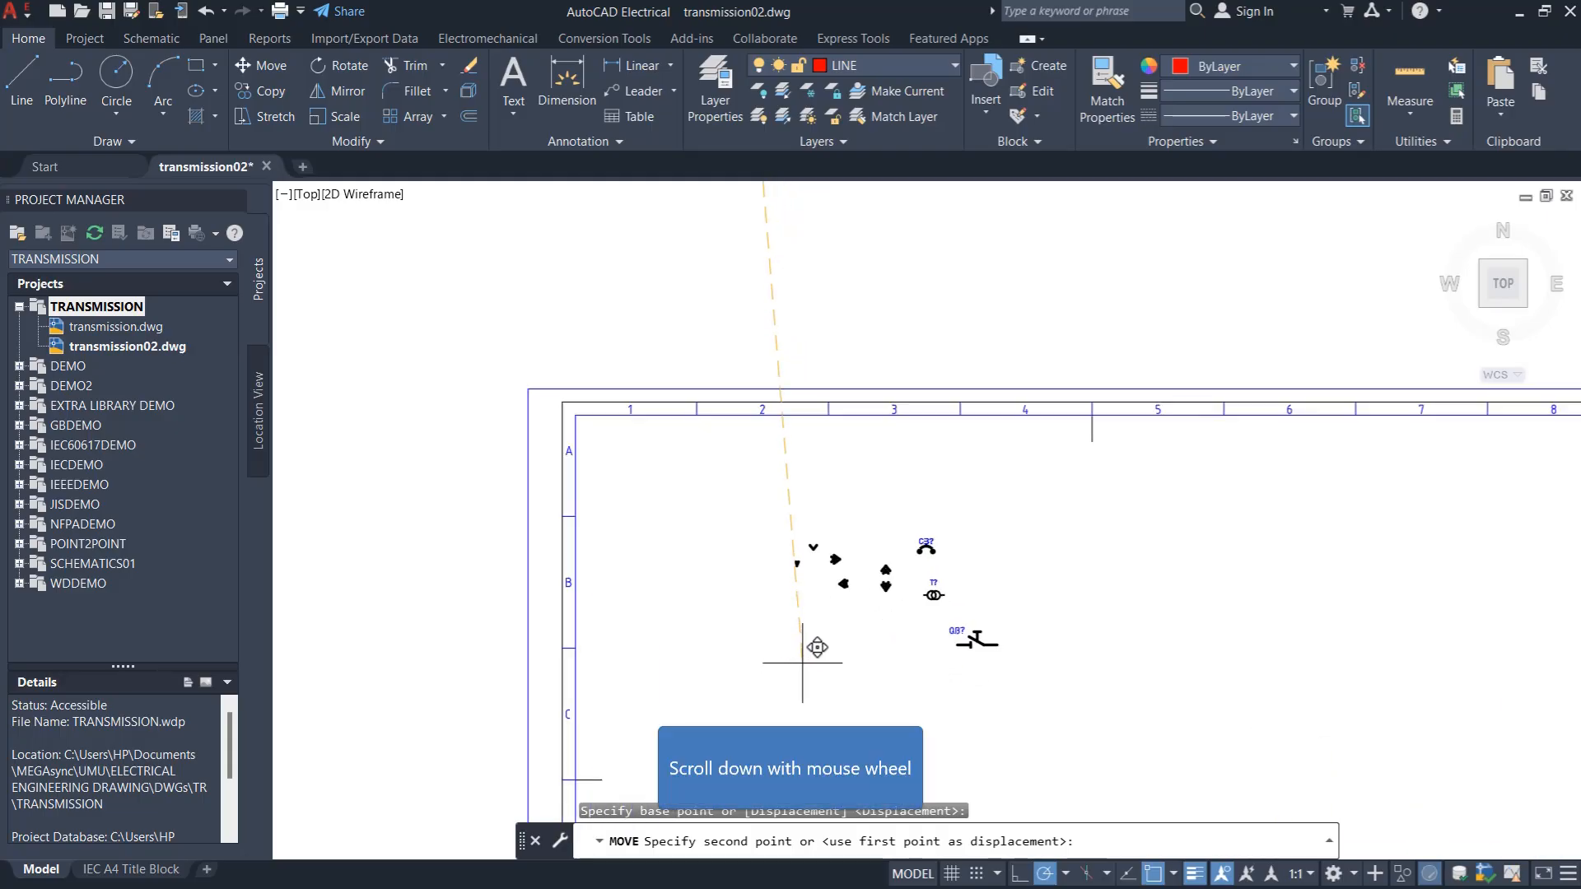
scroll(803, 663, "down", 3)
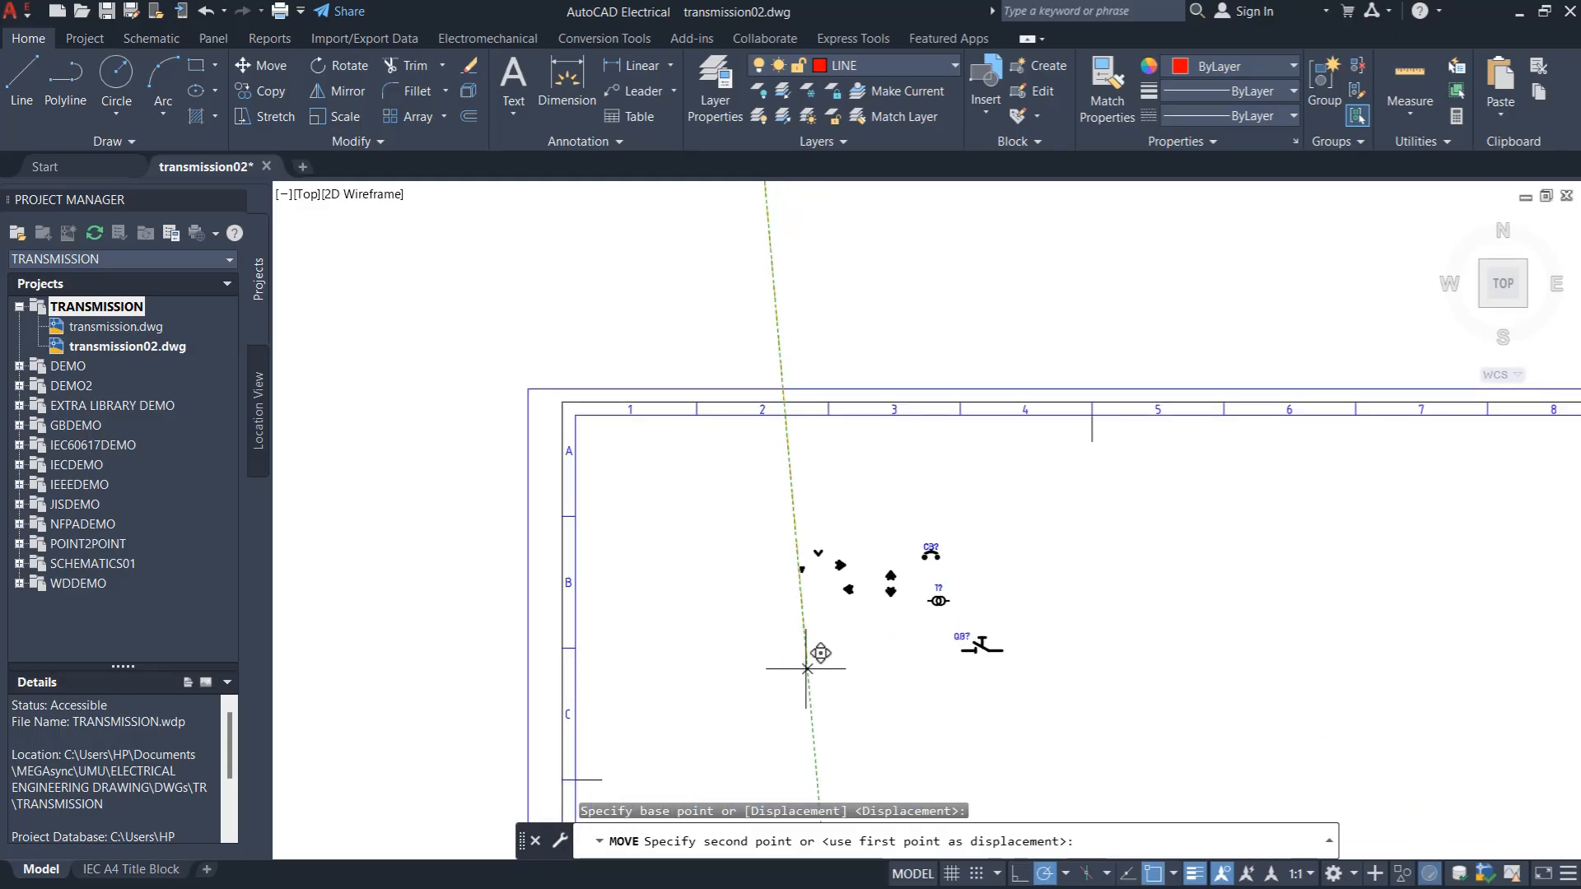
left_click(774, 377)
Scale up the circuit breaker and transformer symbols together so they are larger than the disconnect symbol
scroll(803, 364, "up", 2)
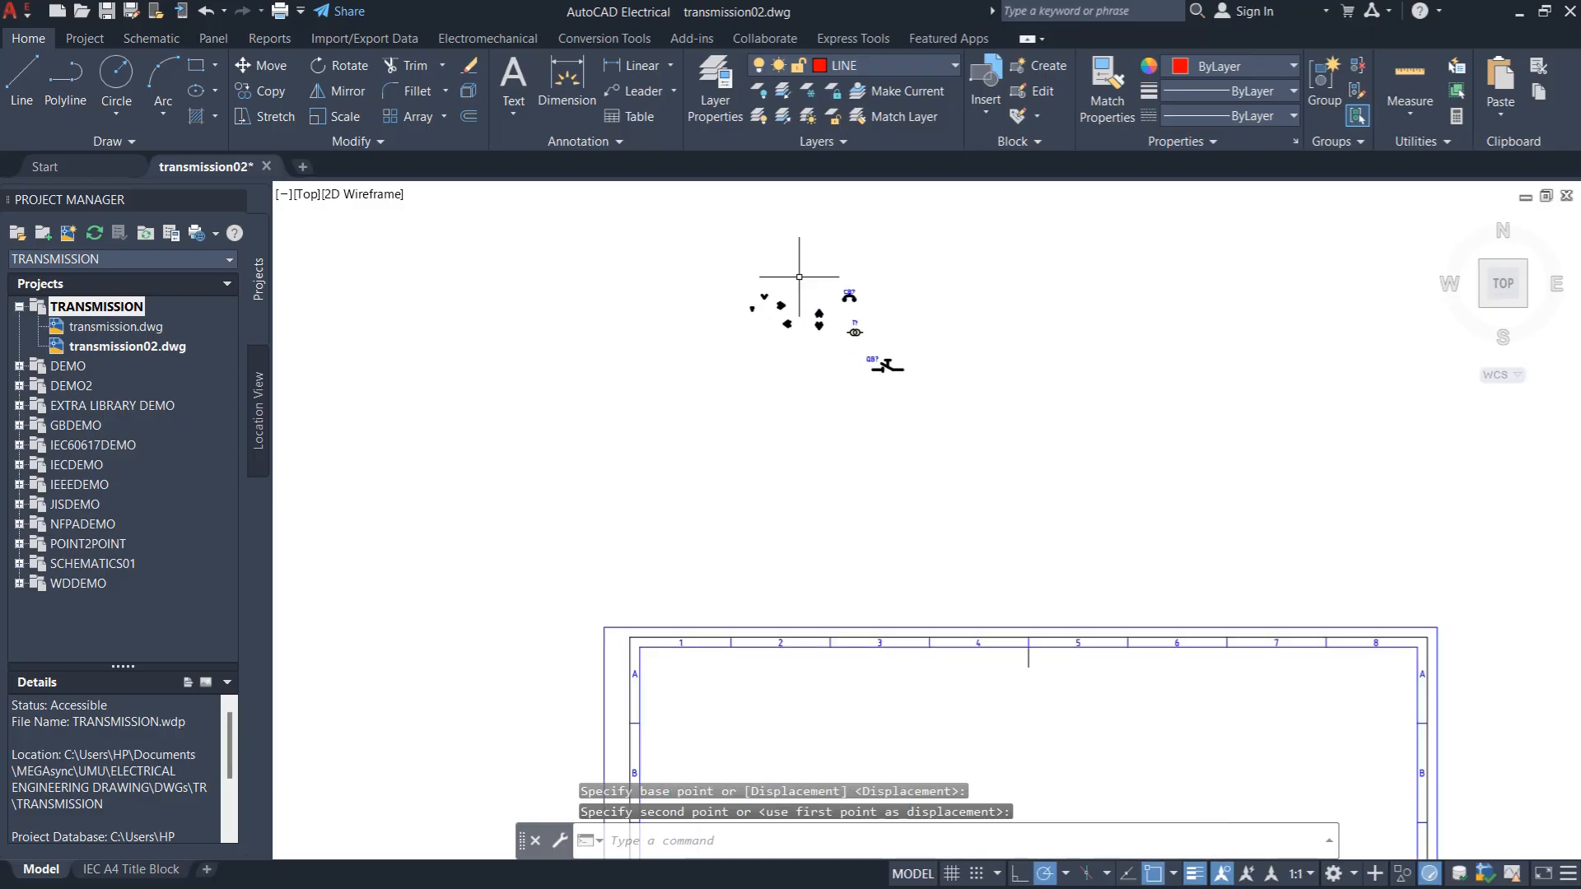
scroll(831, 271, "up", 1)
scroll(786, 293, "up", 2)
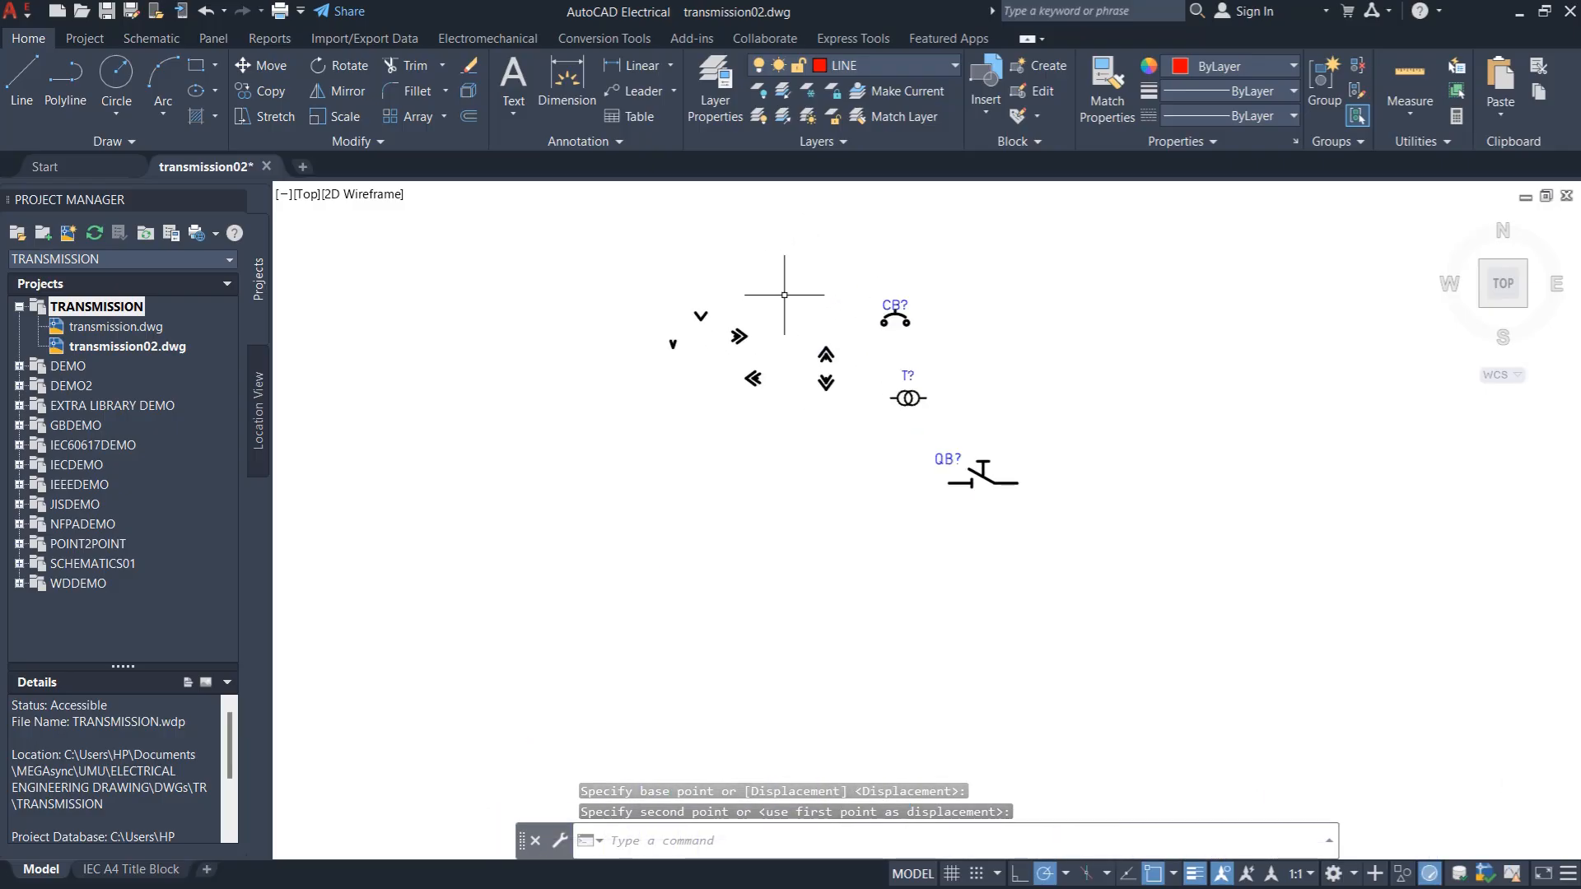
scroll(685, 284, "up", 1)
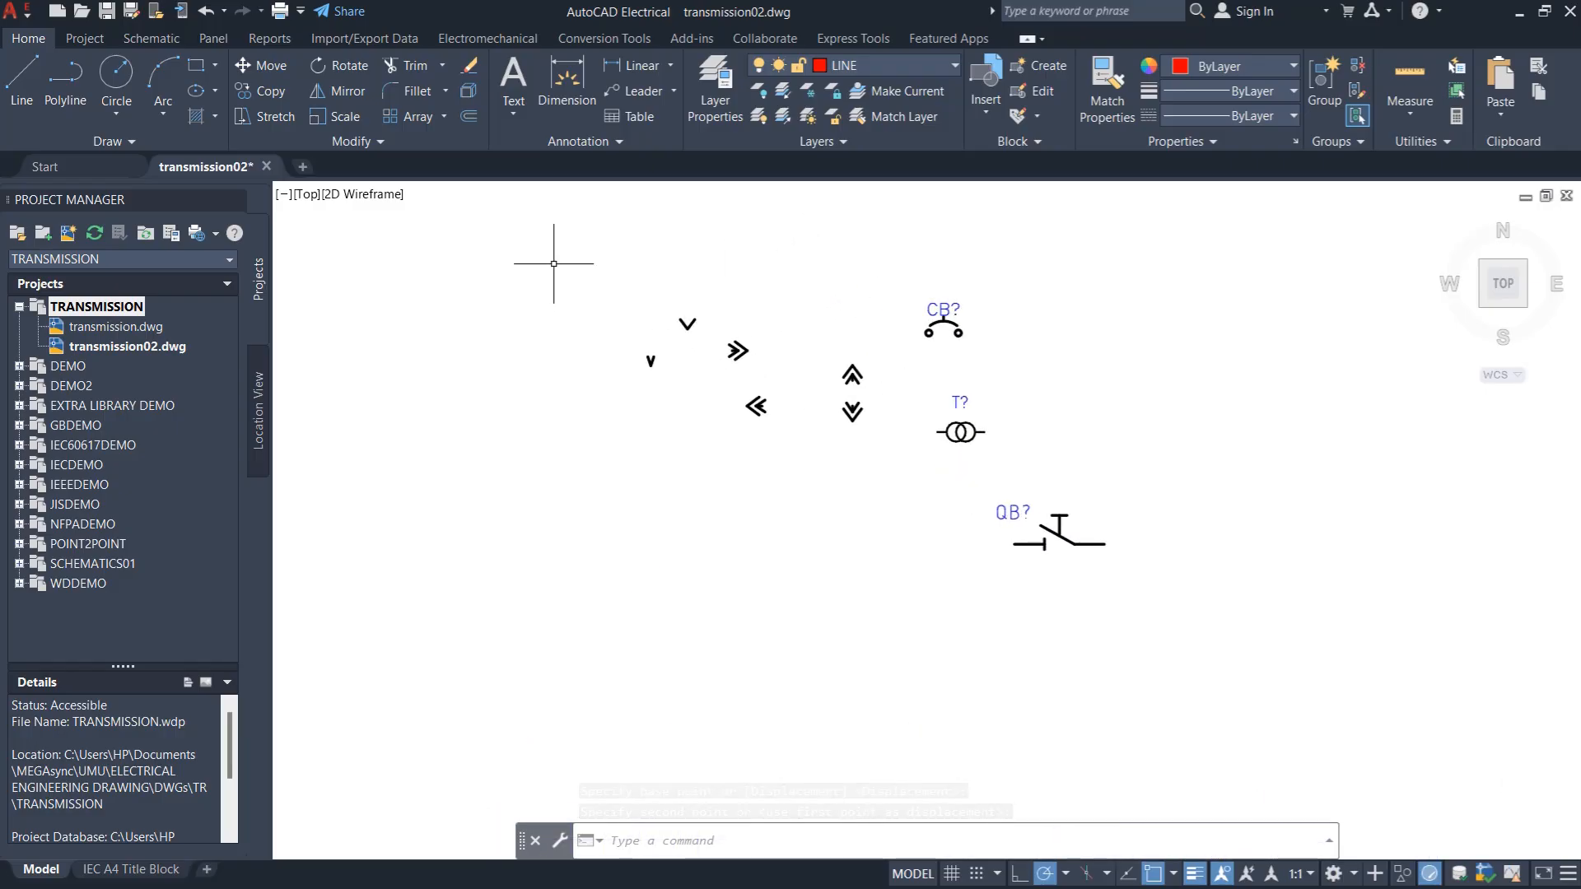
left_click(884, 290)
left_click(1081, 485)
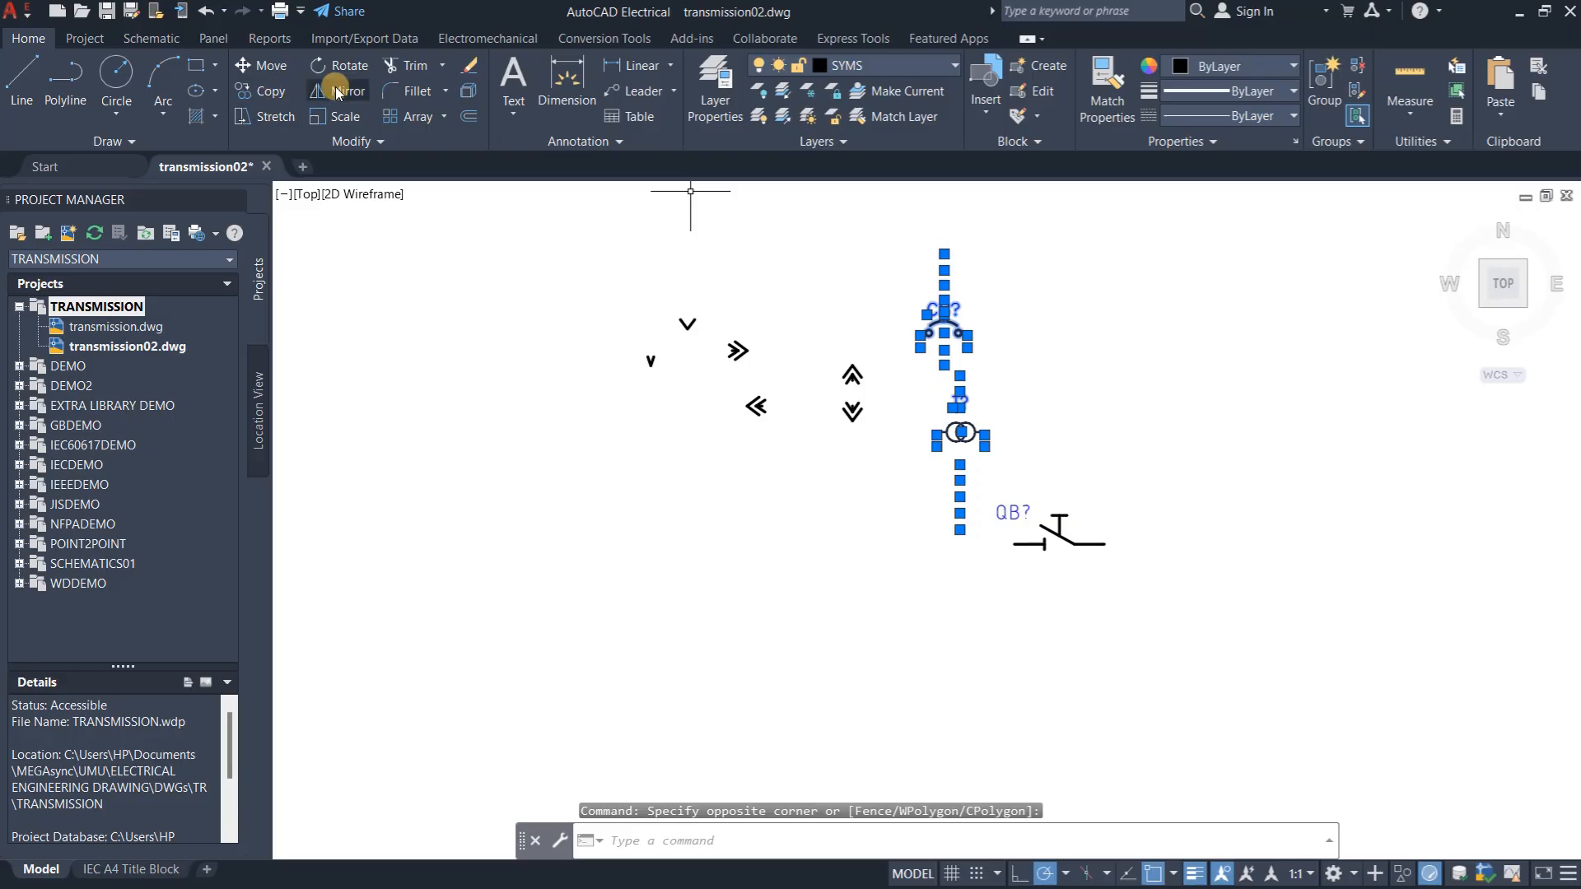
left_click(333, 116)
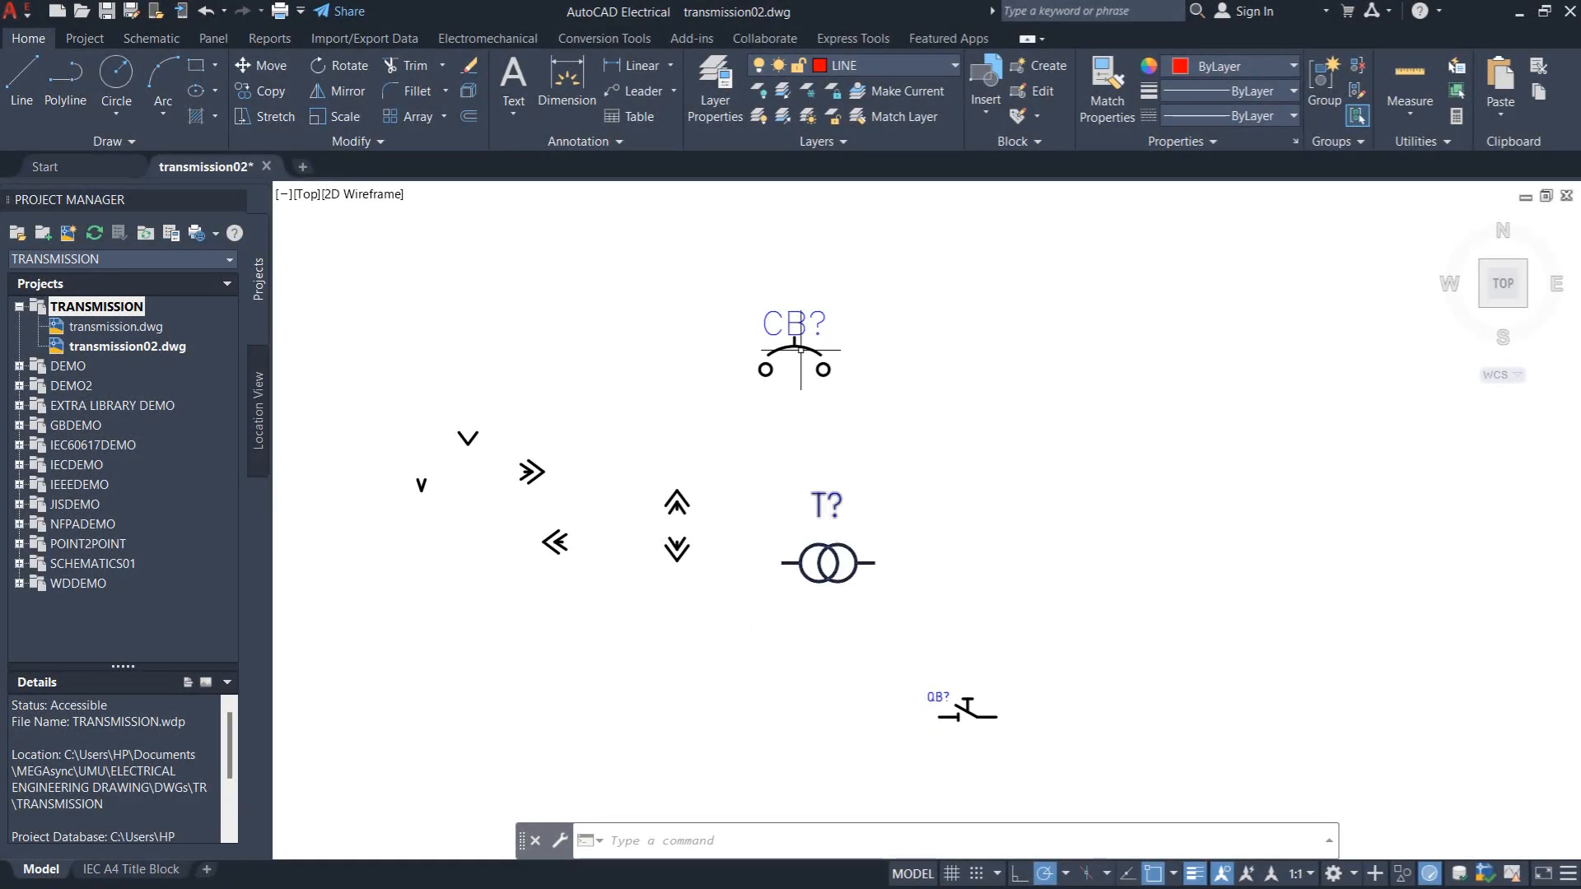
Switch to PowerPoint to check the Mesh Substation Layout diagram, and return to the AutoCAD Electrical drawing
scroll(761, 615, "down", 1)
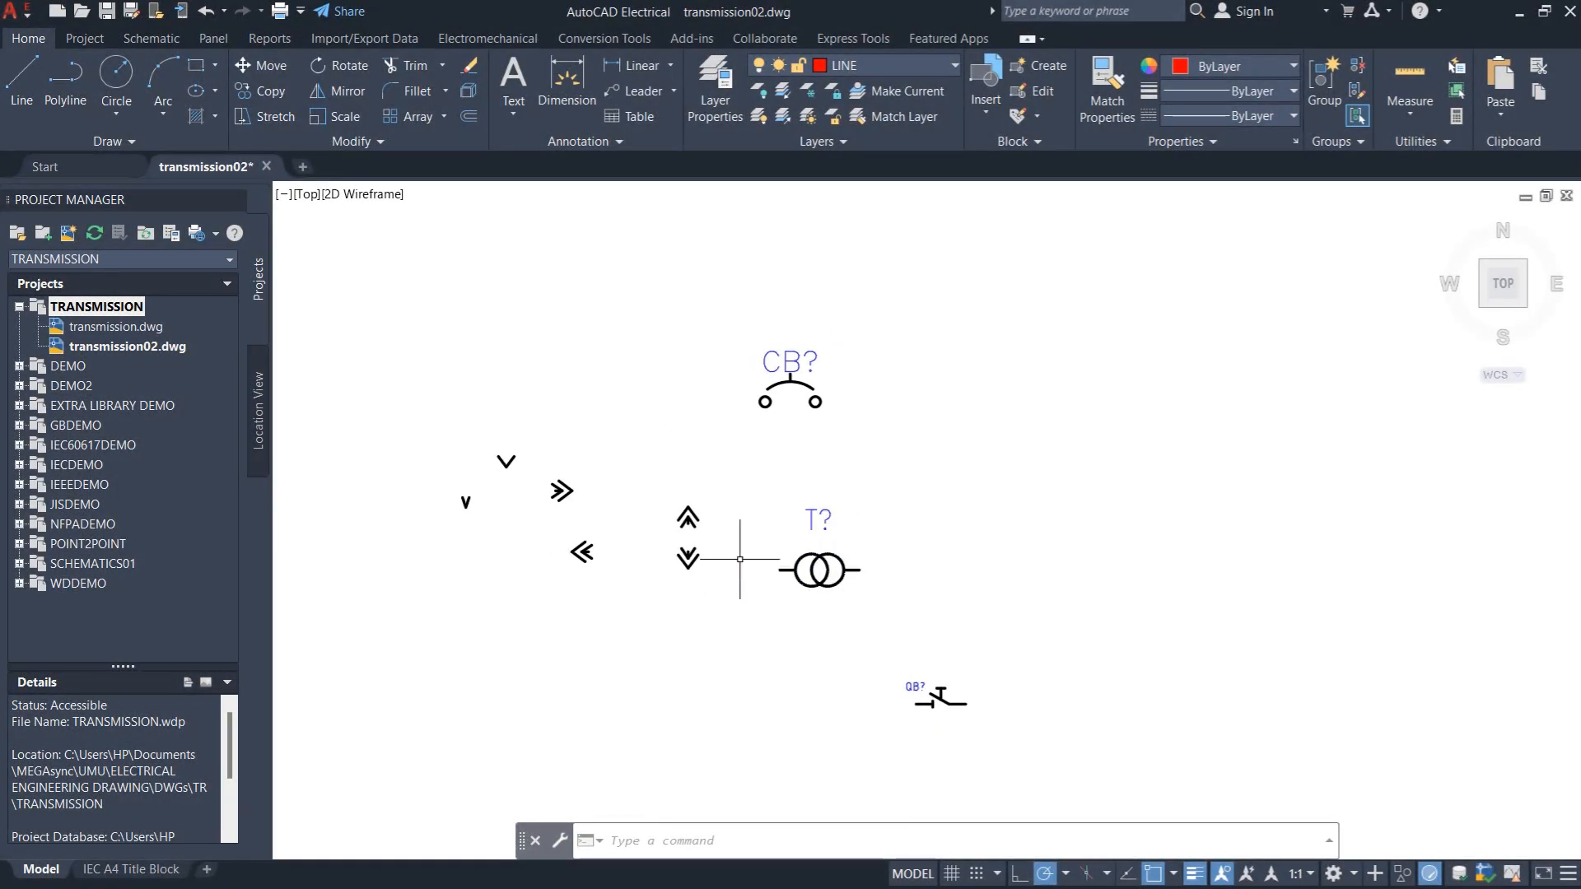
key("alt+Tab")
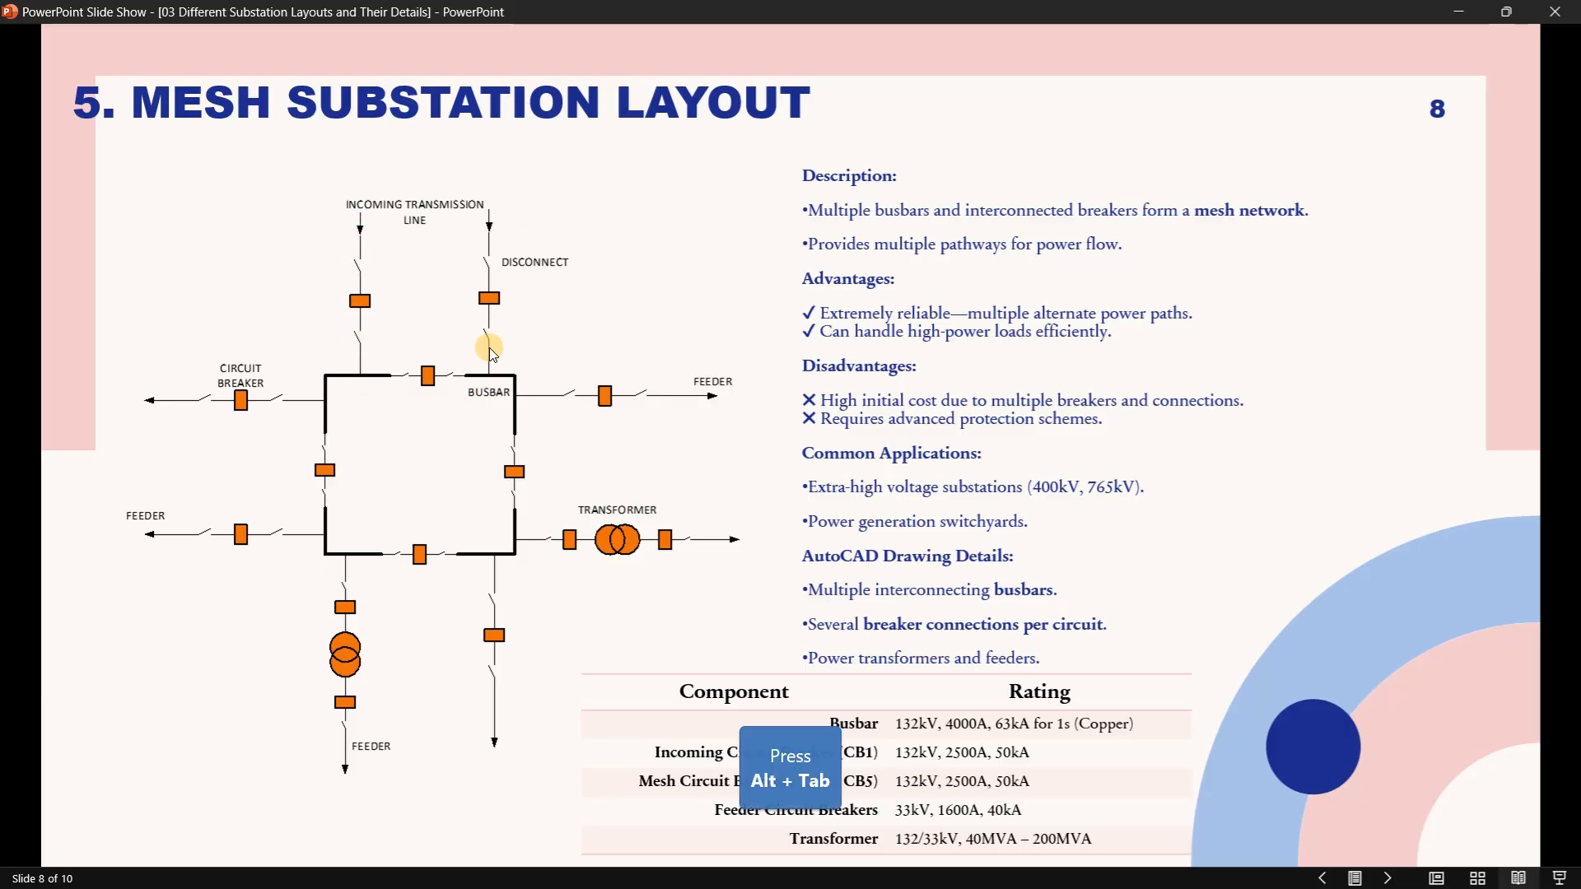
key("alt+Tab")
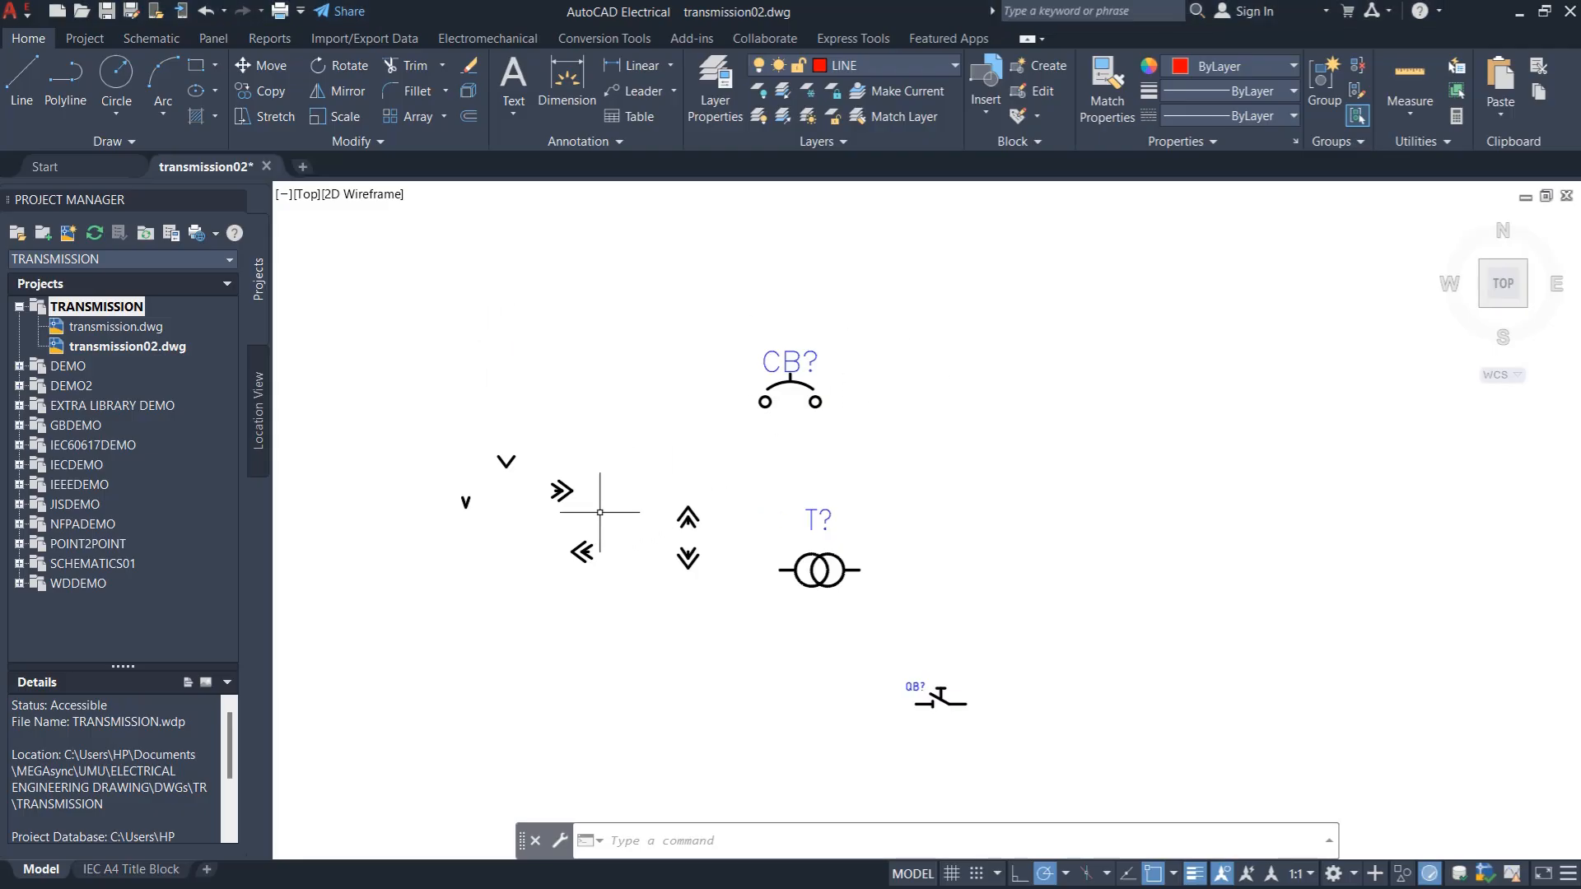
Copy the larger single down-pointing arrowhead to the open area to the upper right of the circuit breaker symbol
left_click(512, 458)
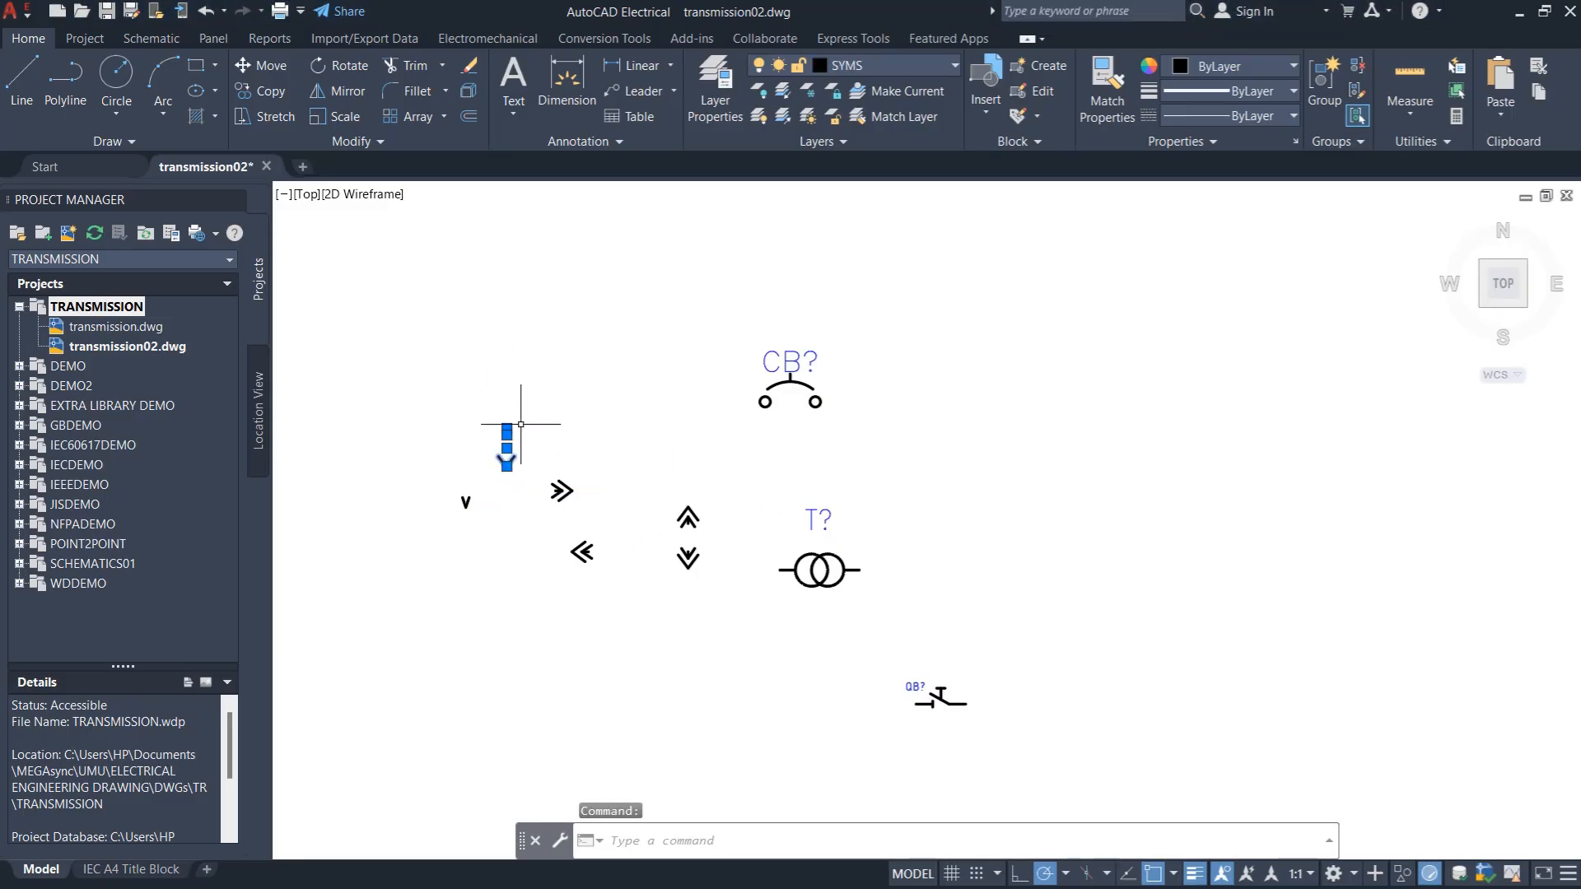
left_click(267, 95)
left_click(506, 466)
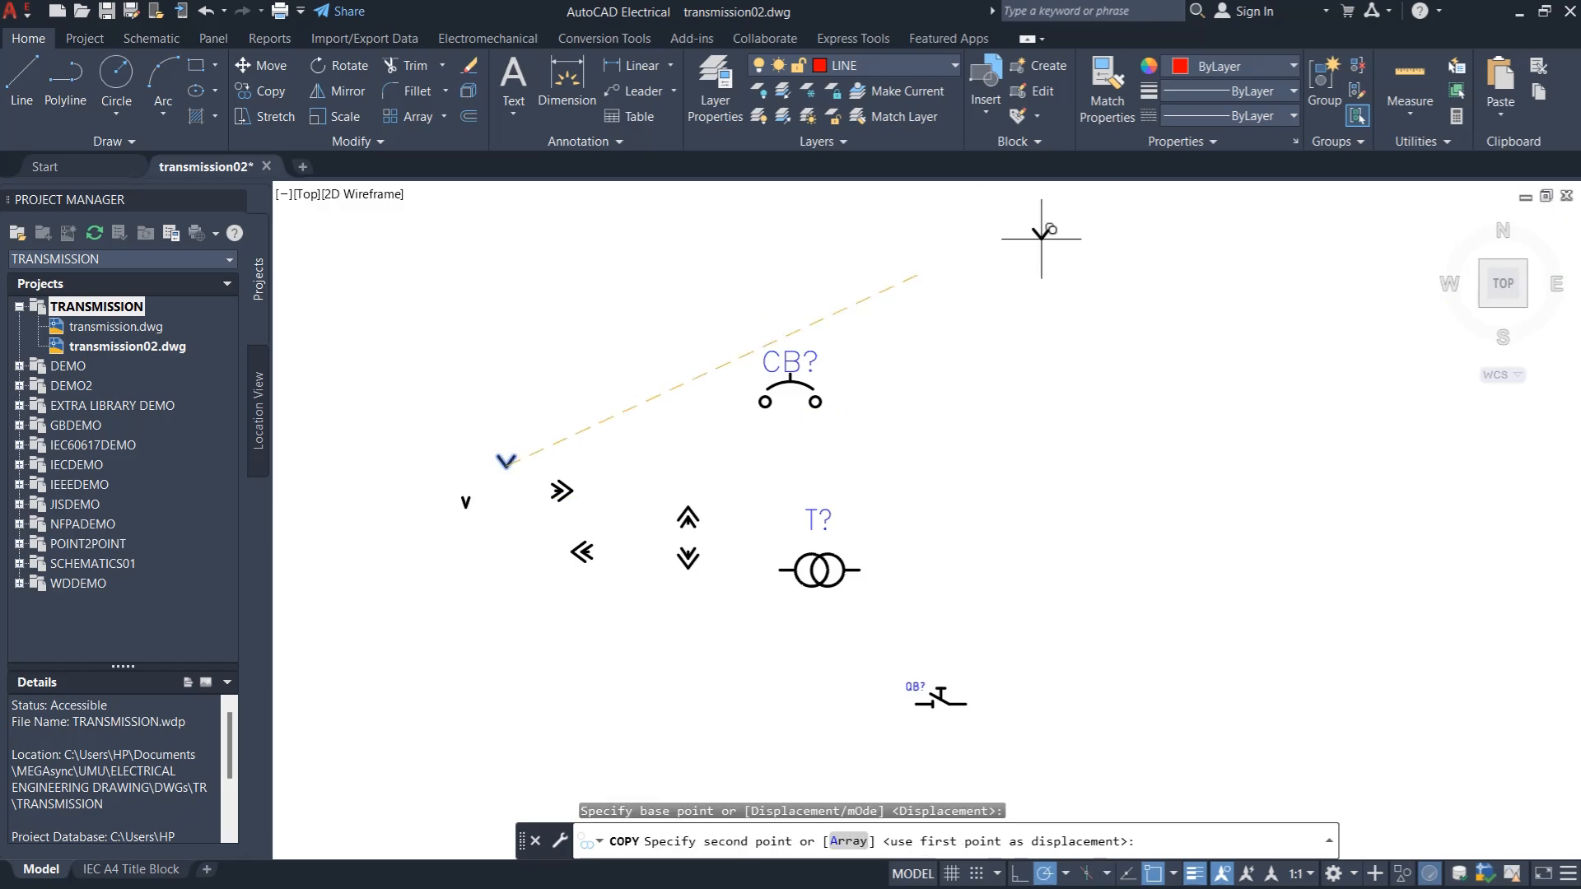
left_click(1186, 257)
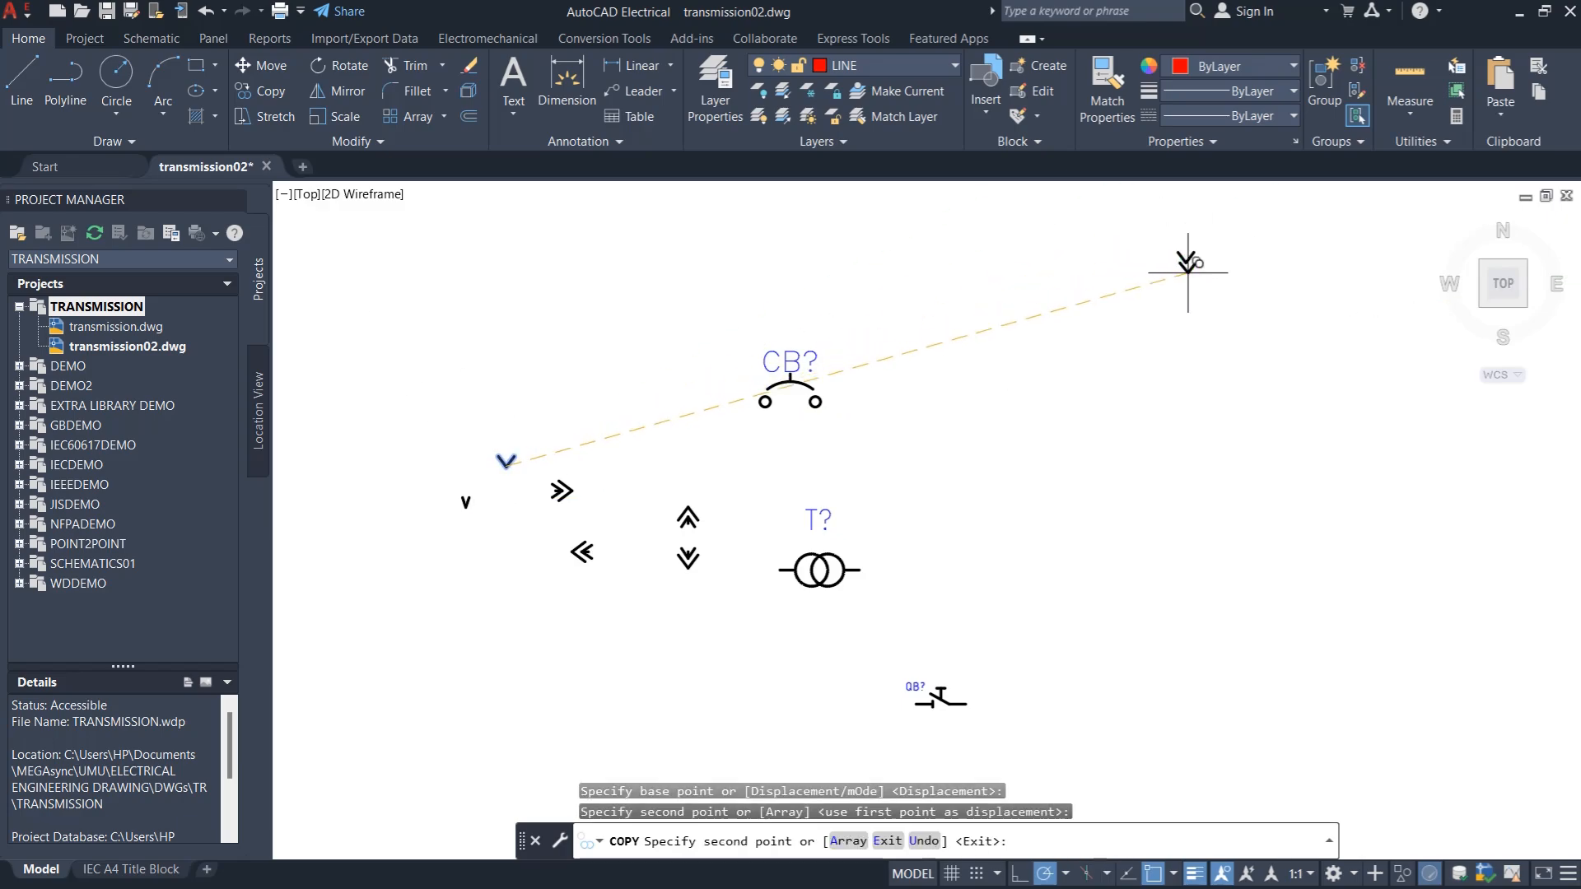
key("Escape")
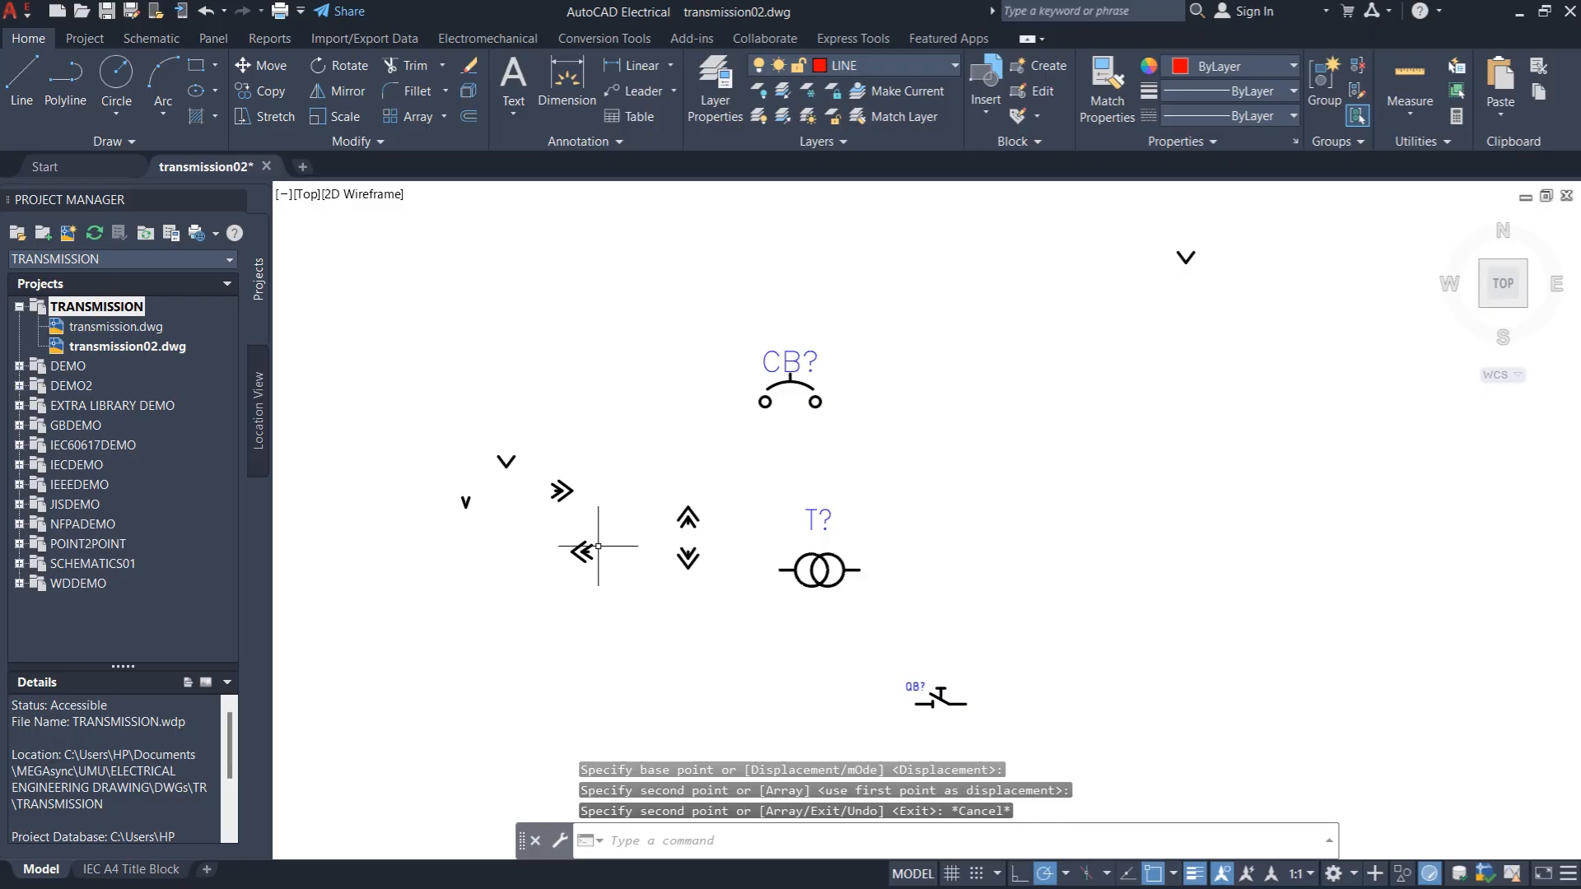
Copy the disconnect symbol straight up from the original to a spot beside the transformer, and select the copy
left_click(957, 704)
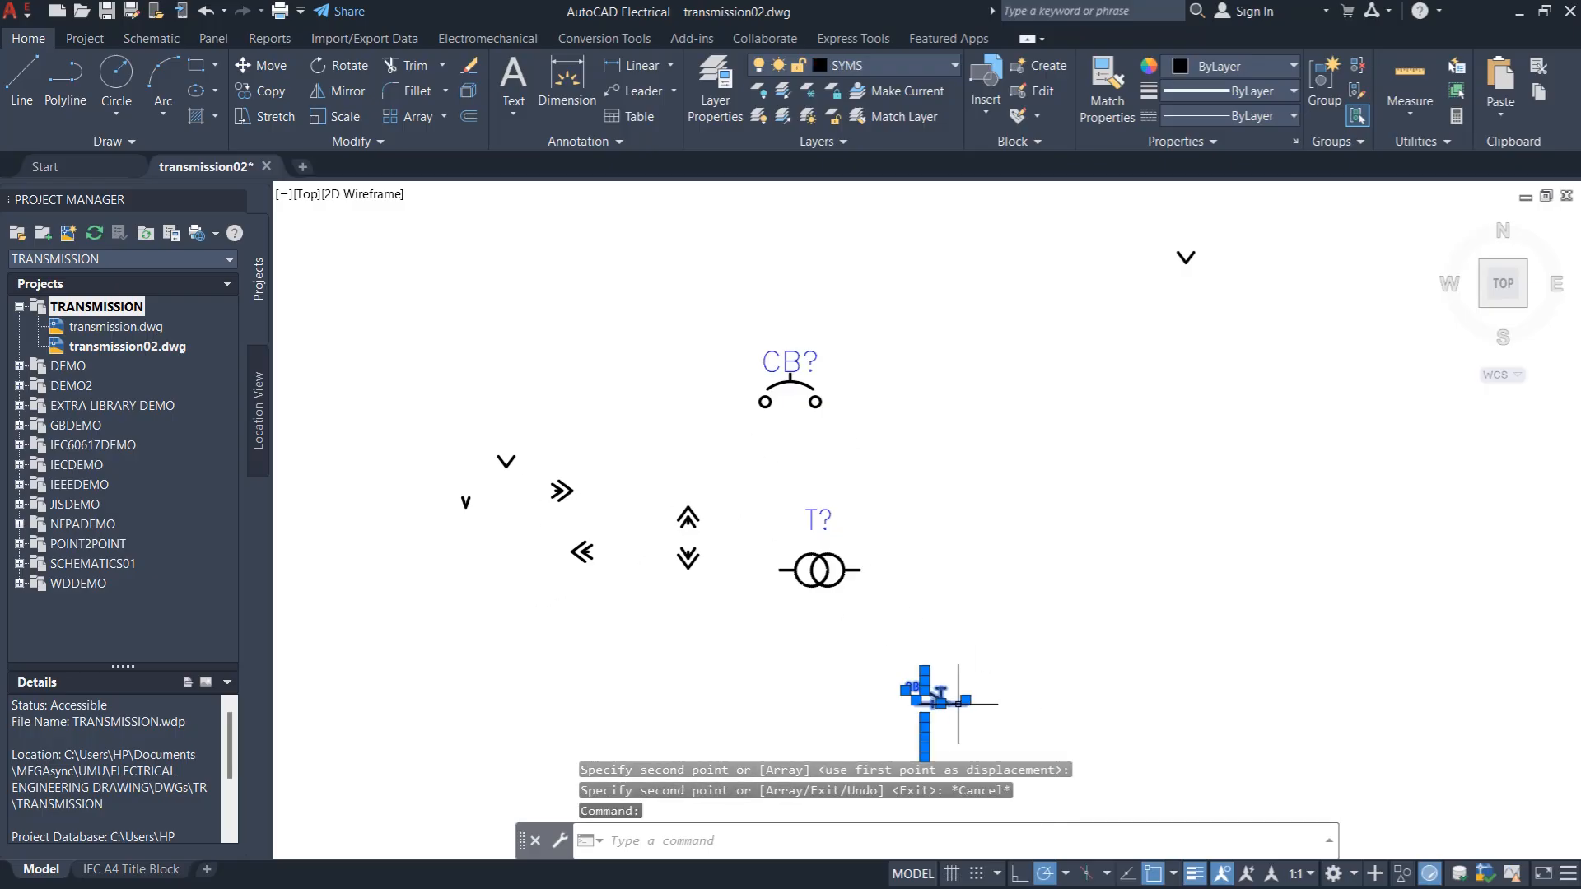
left_click(262, 90)
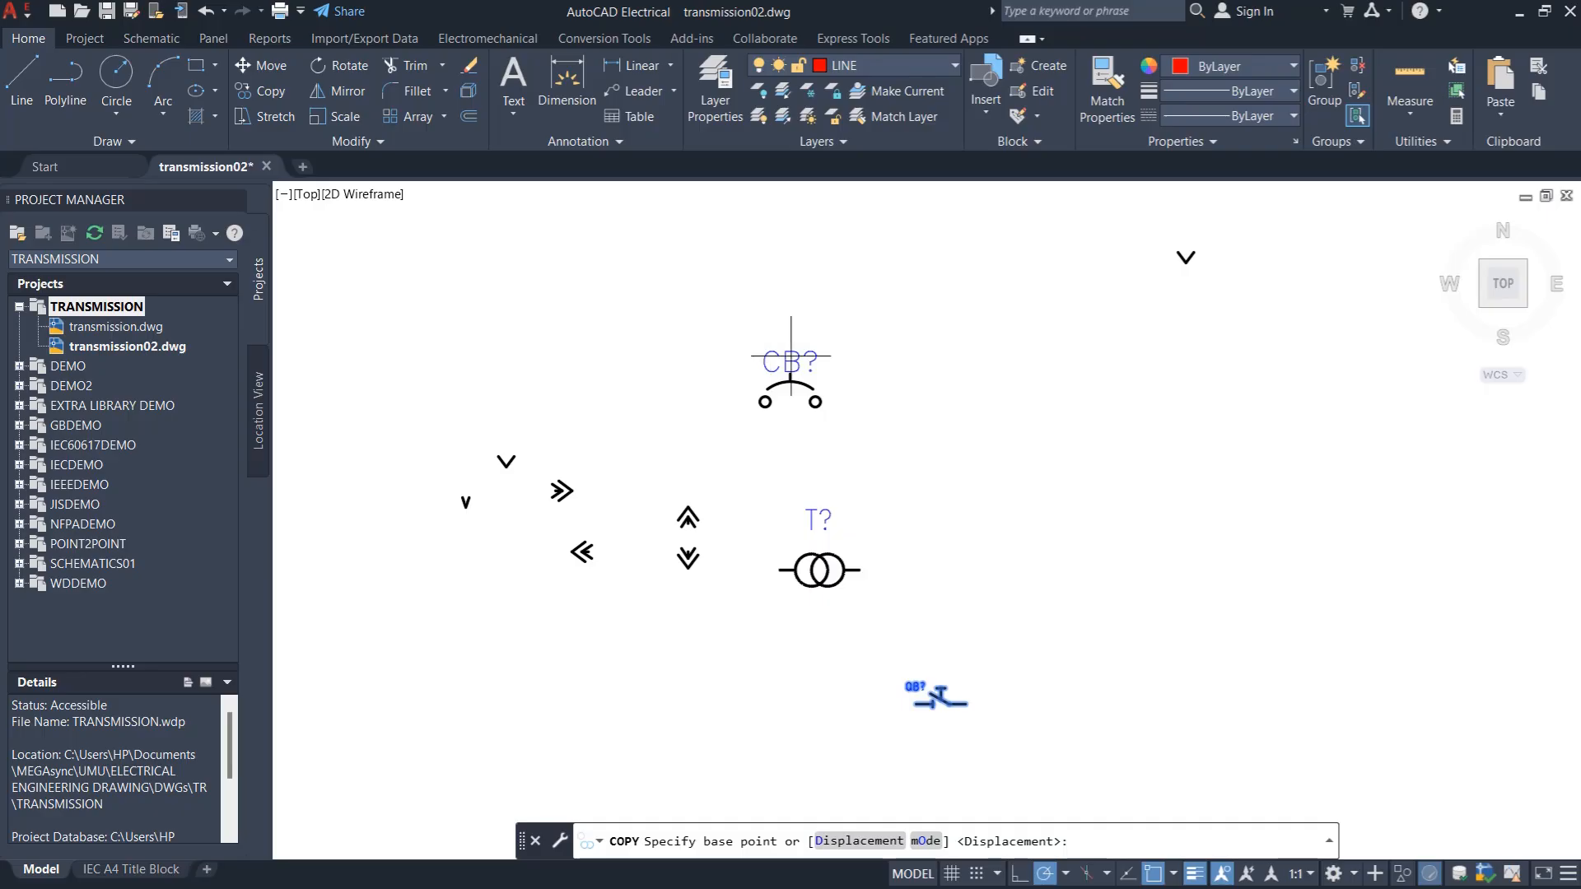
left_click(966, 704)
left_click(965, 527)
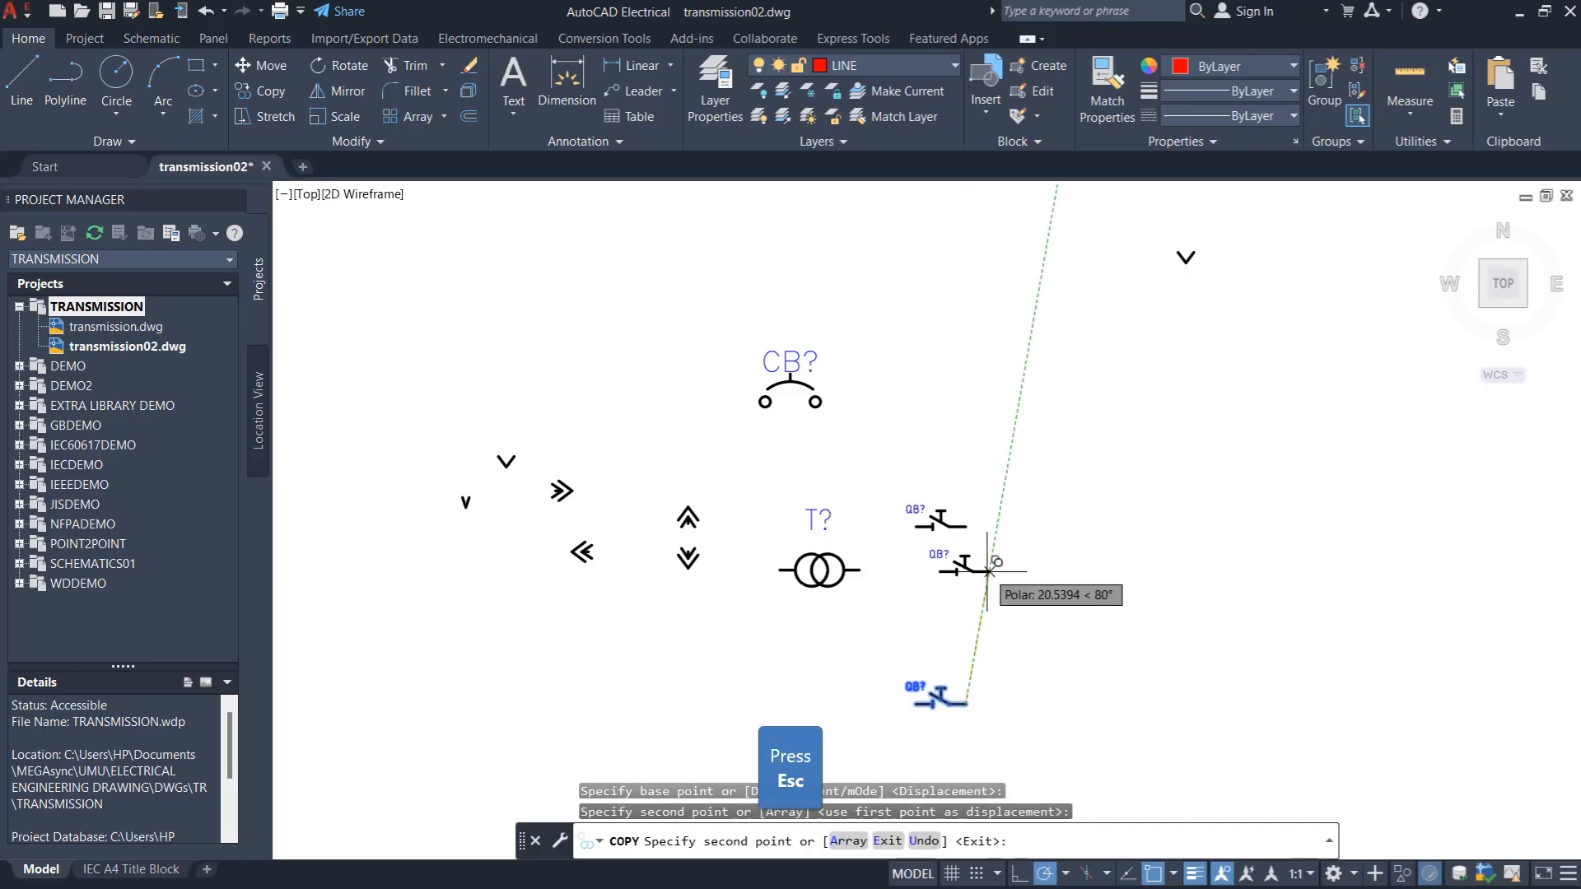
key("Escape")
left_click(943, 518)
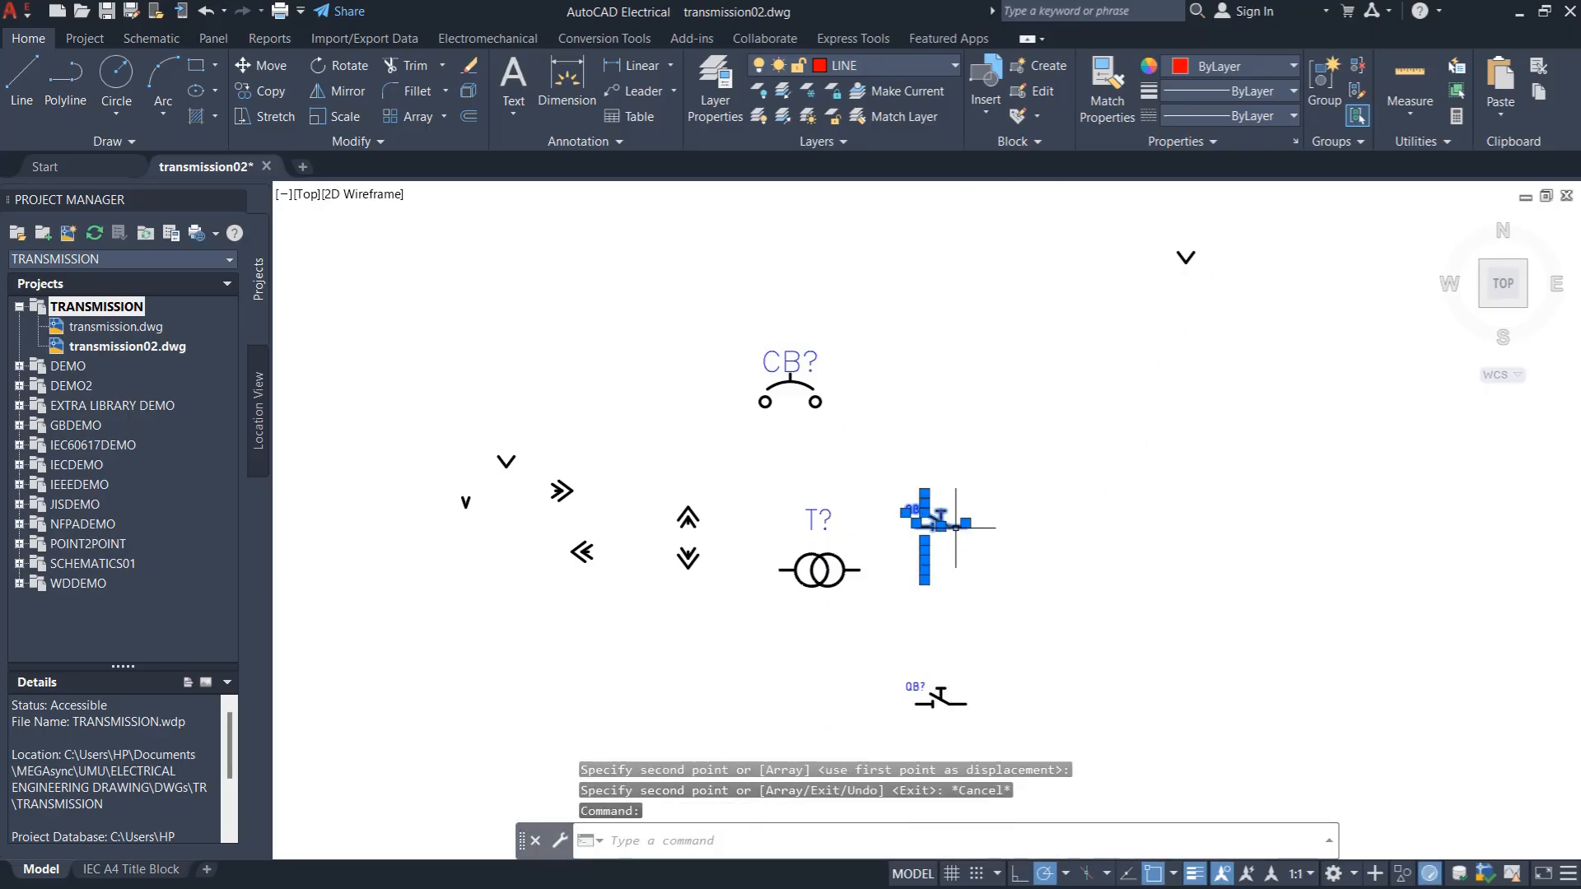
Rotate the disconnect copy beside the transformer 90° counterclockwise about its right end so it stands vertical
left_click(341, 69)
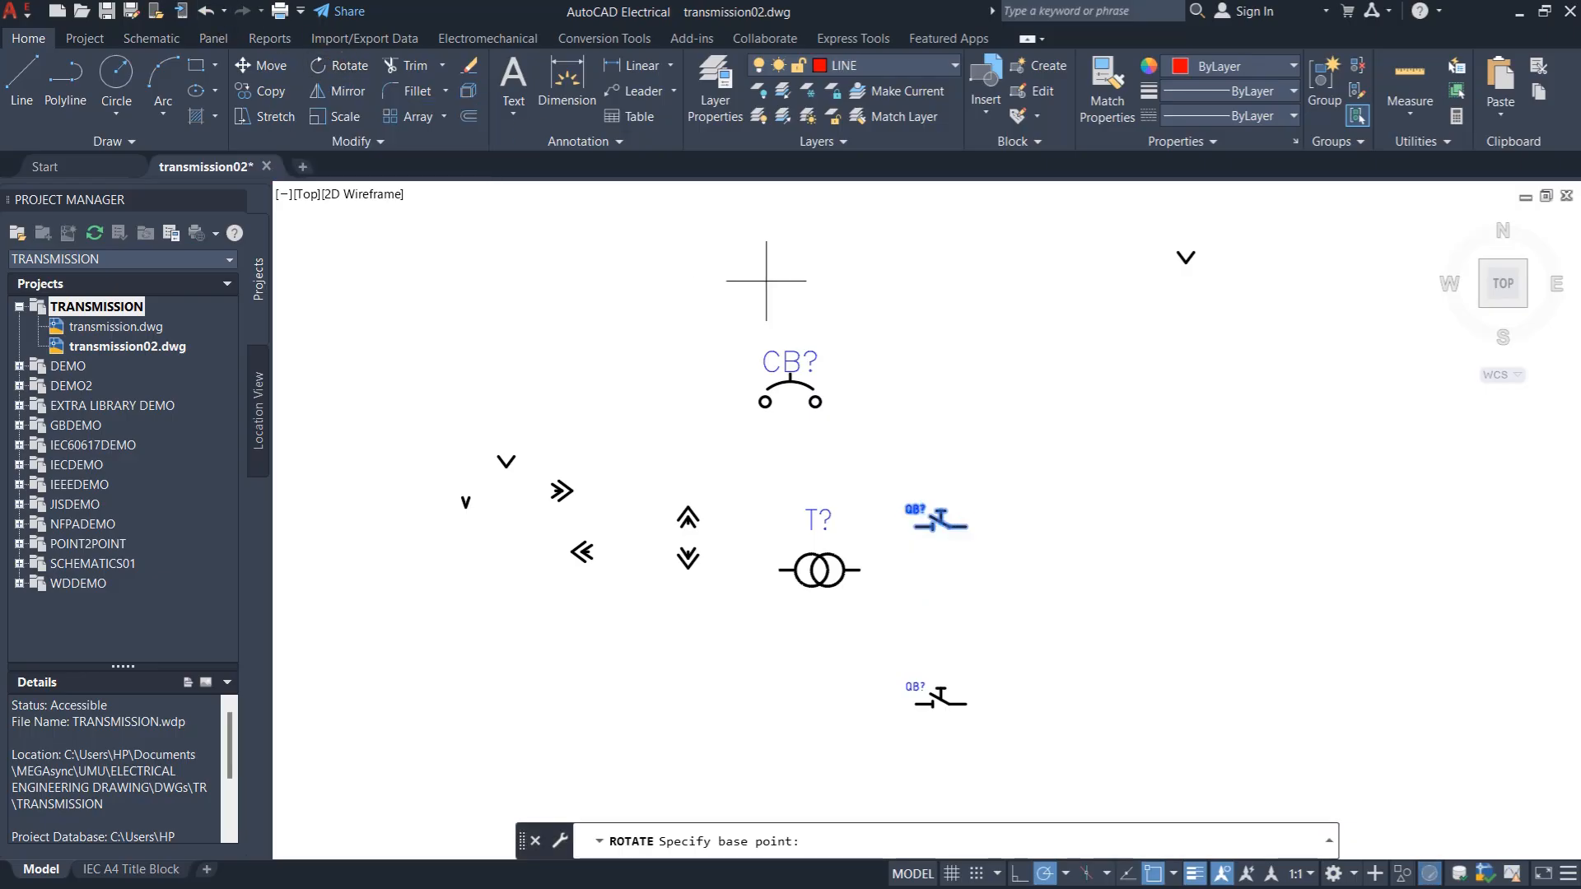
left_click(965, 525)
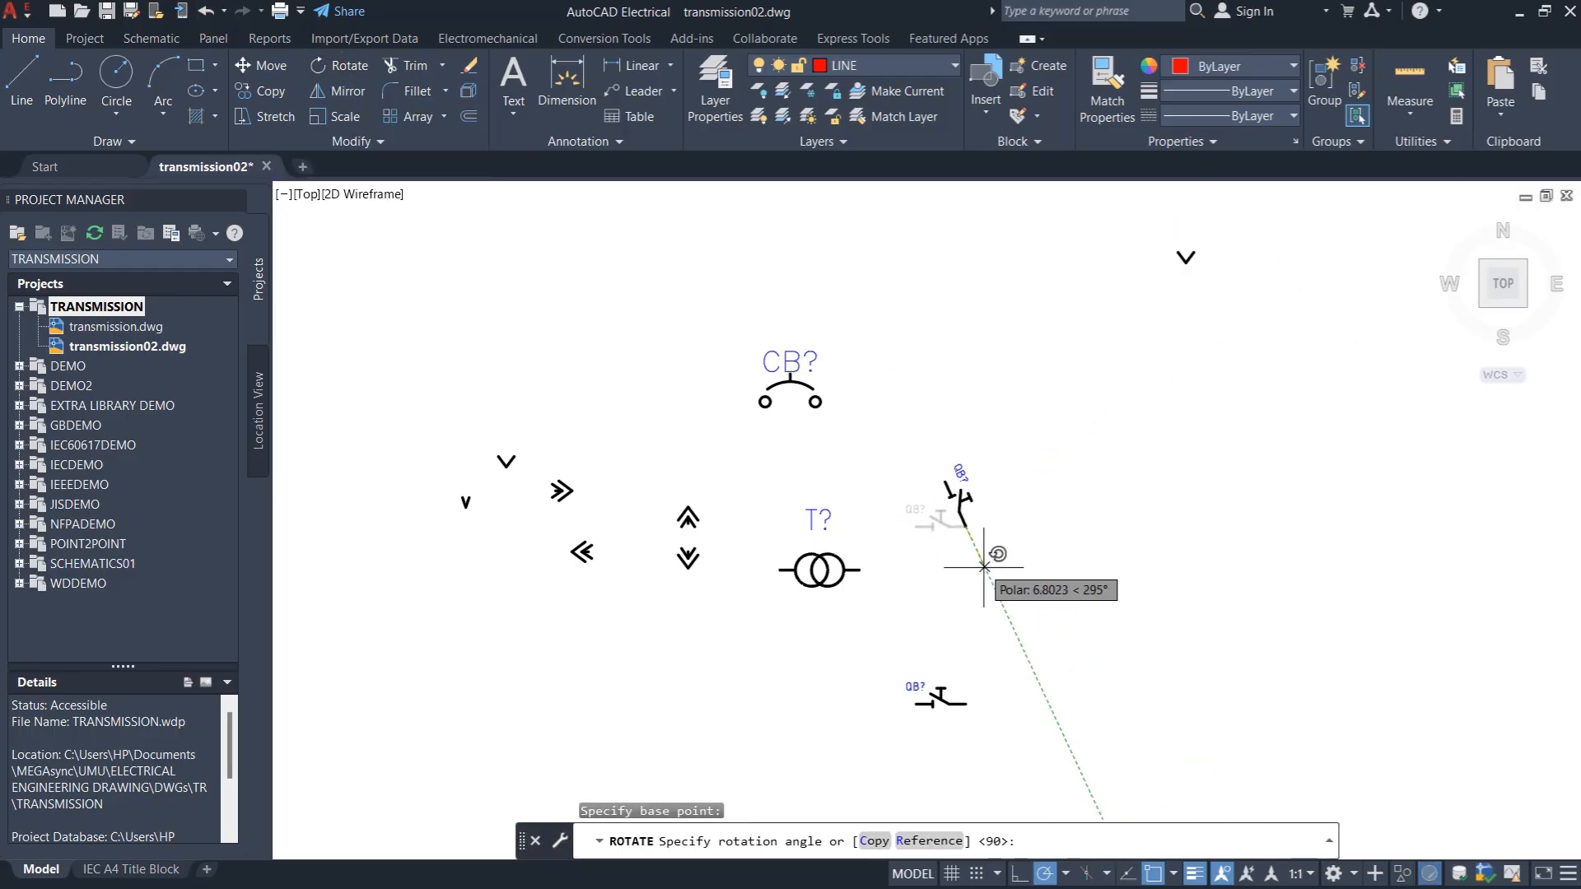
left_click(965, 409)
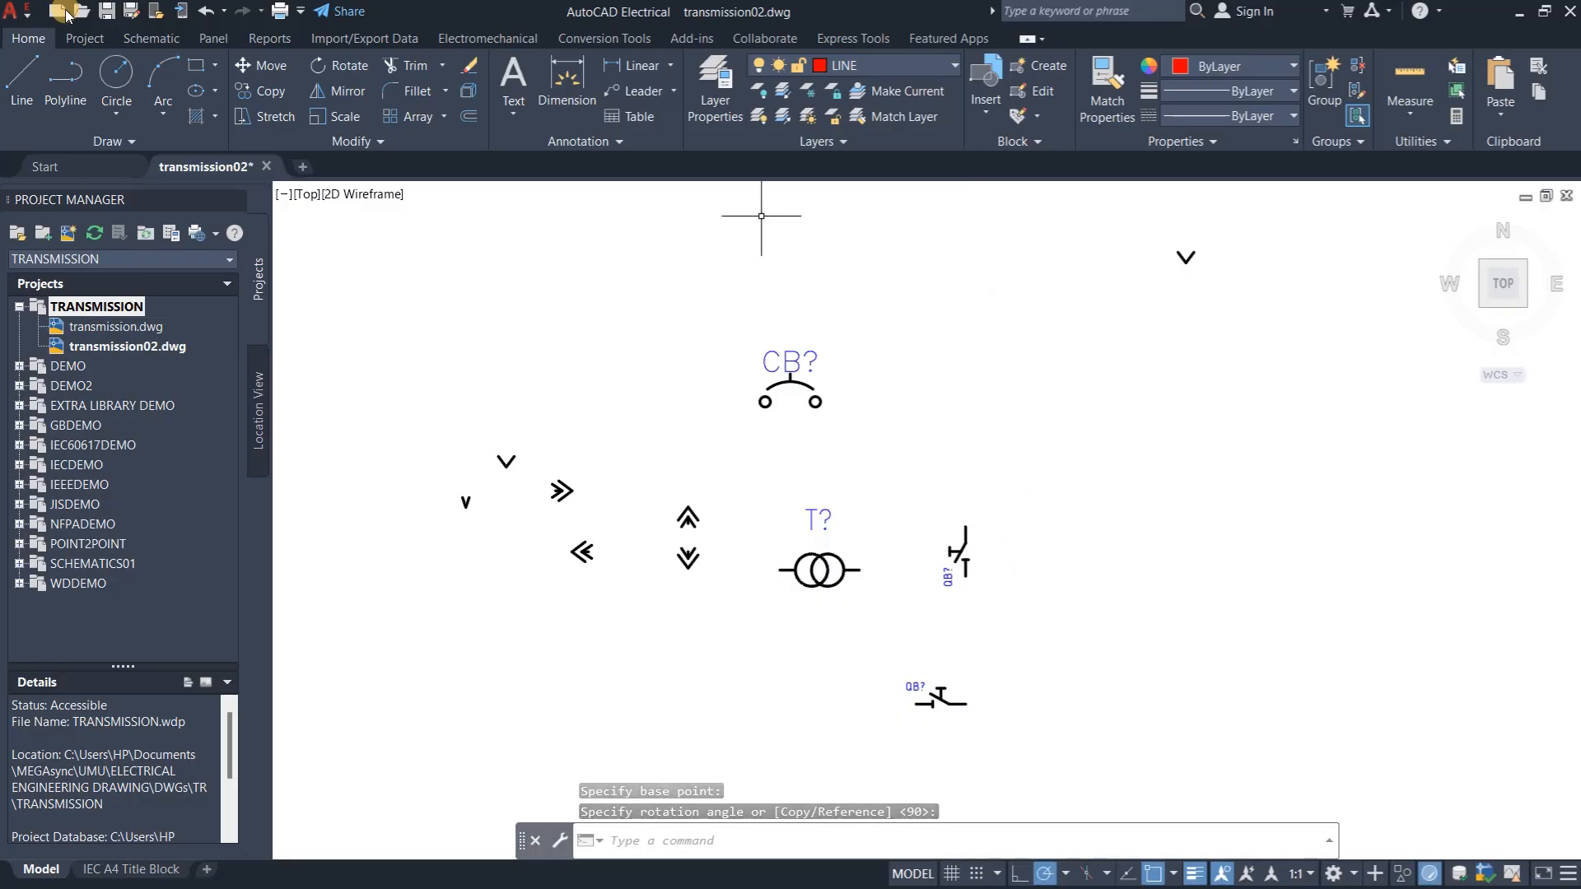
Copy the vertical disconnect symbol from its upper end to a spot directly below the single arrowhead at the upper right
left_click(960, 545)
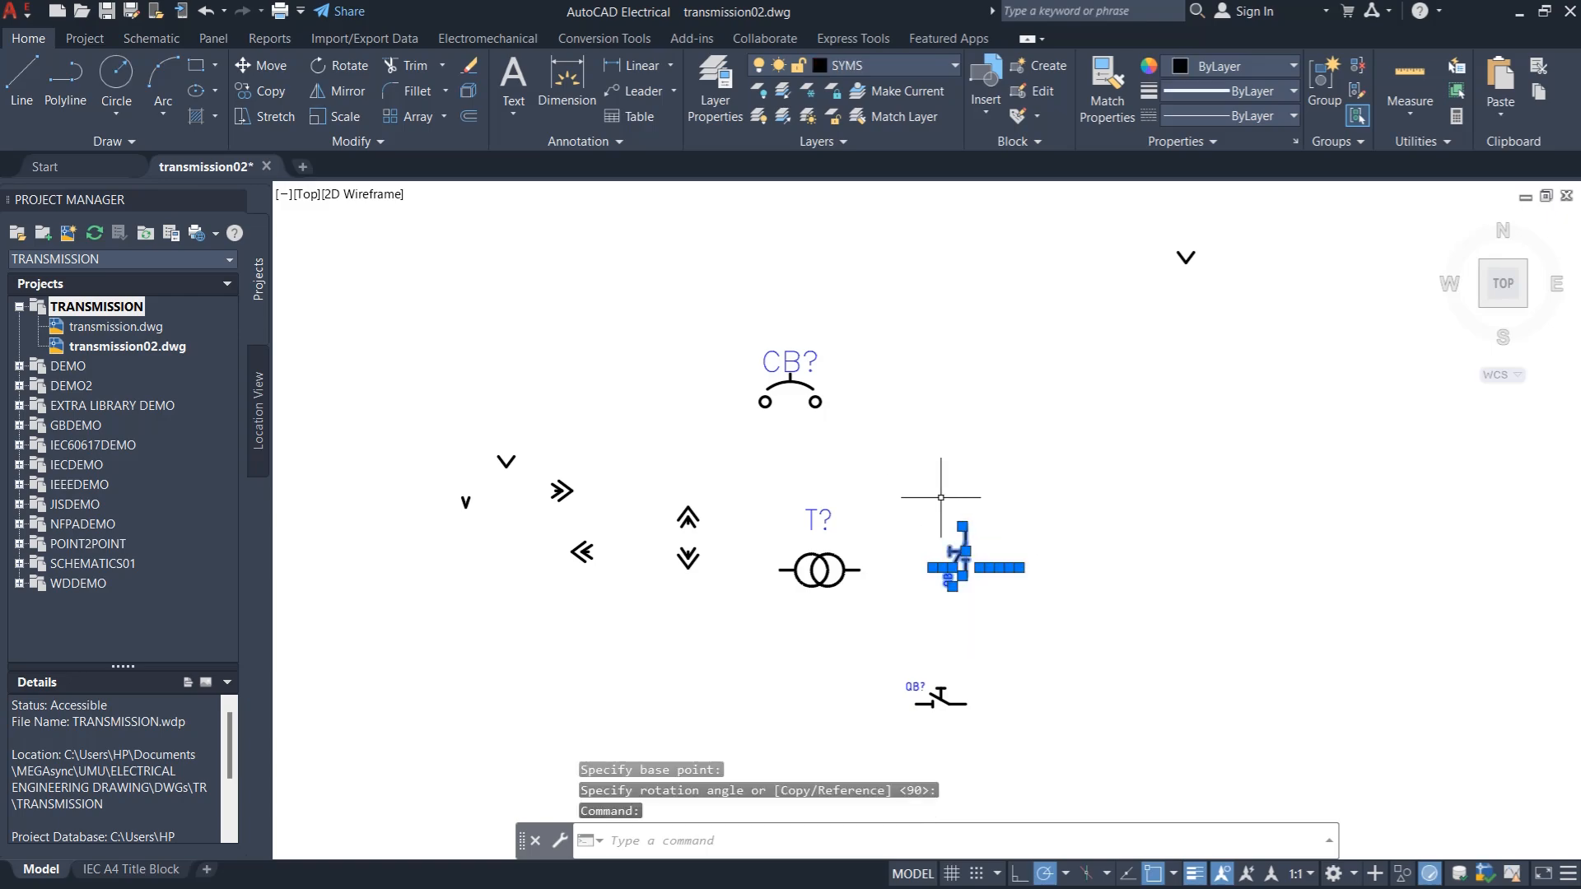
left_click(256, 92)
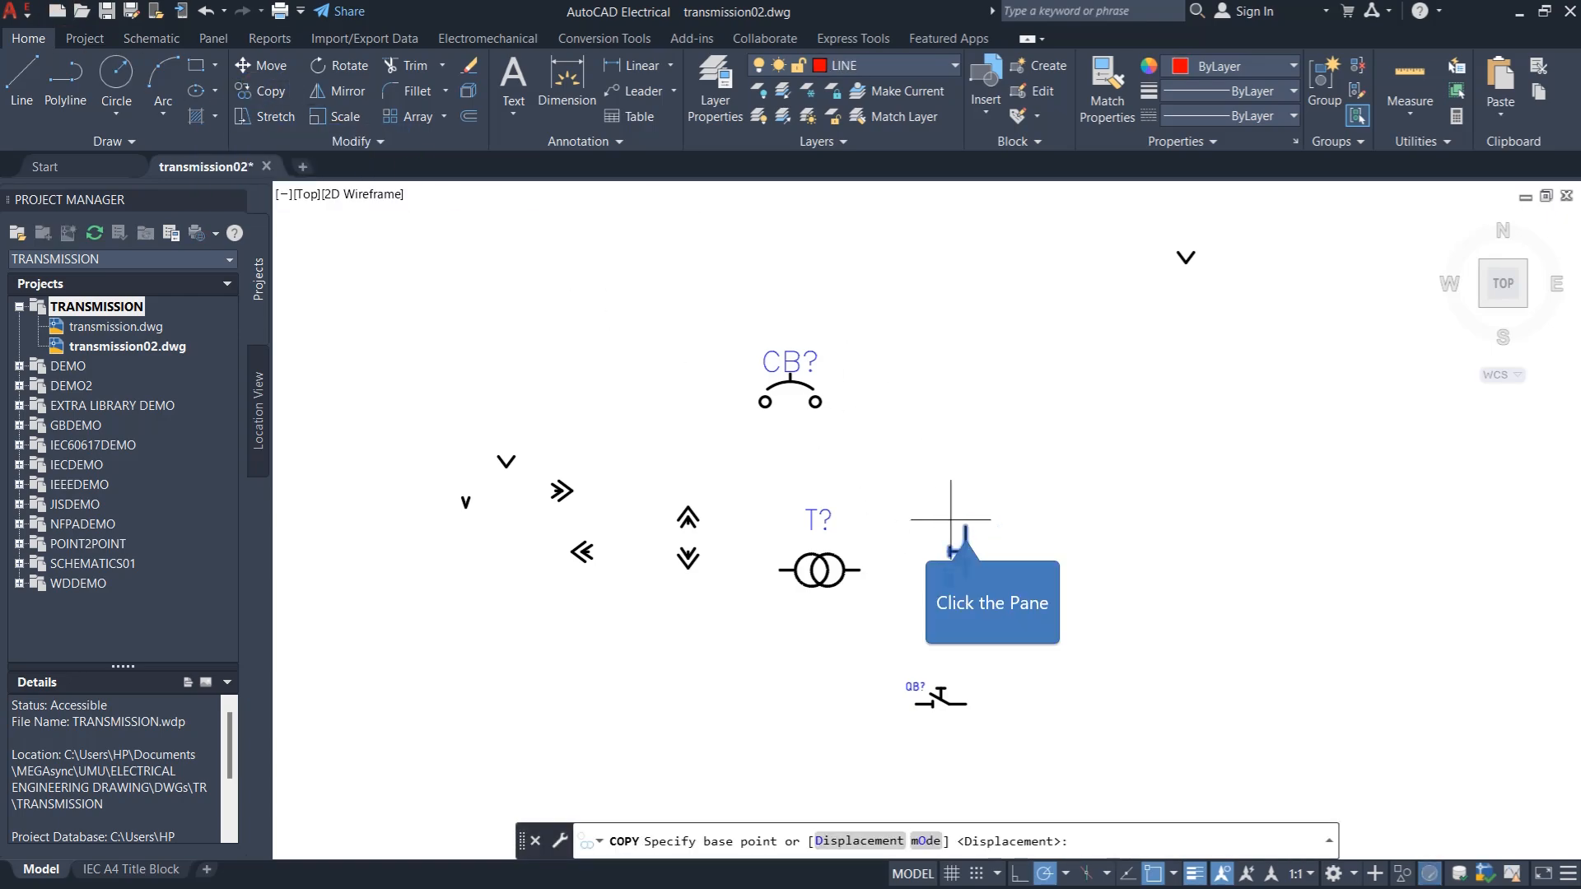
left_click(965, 525)
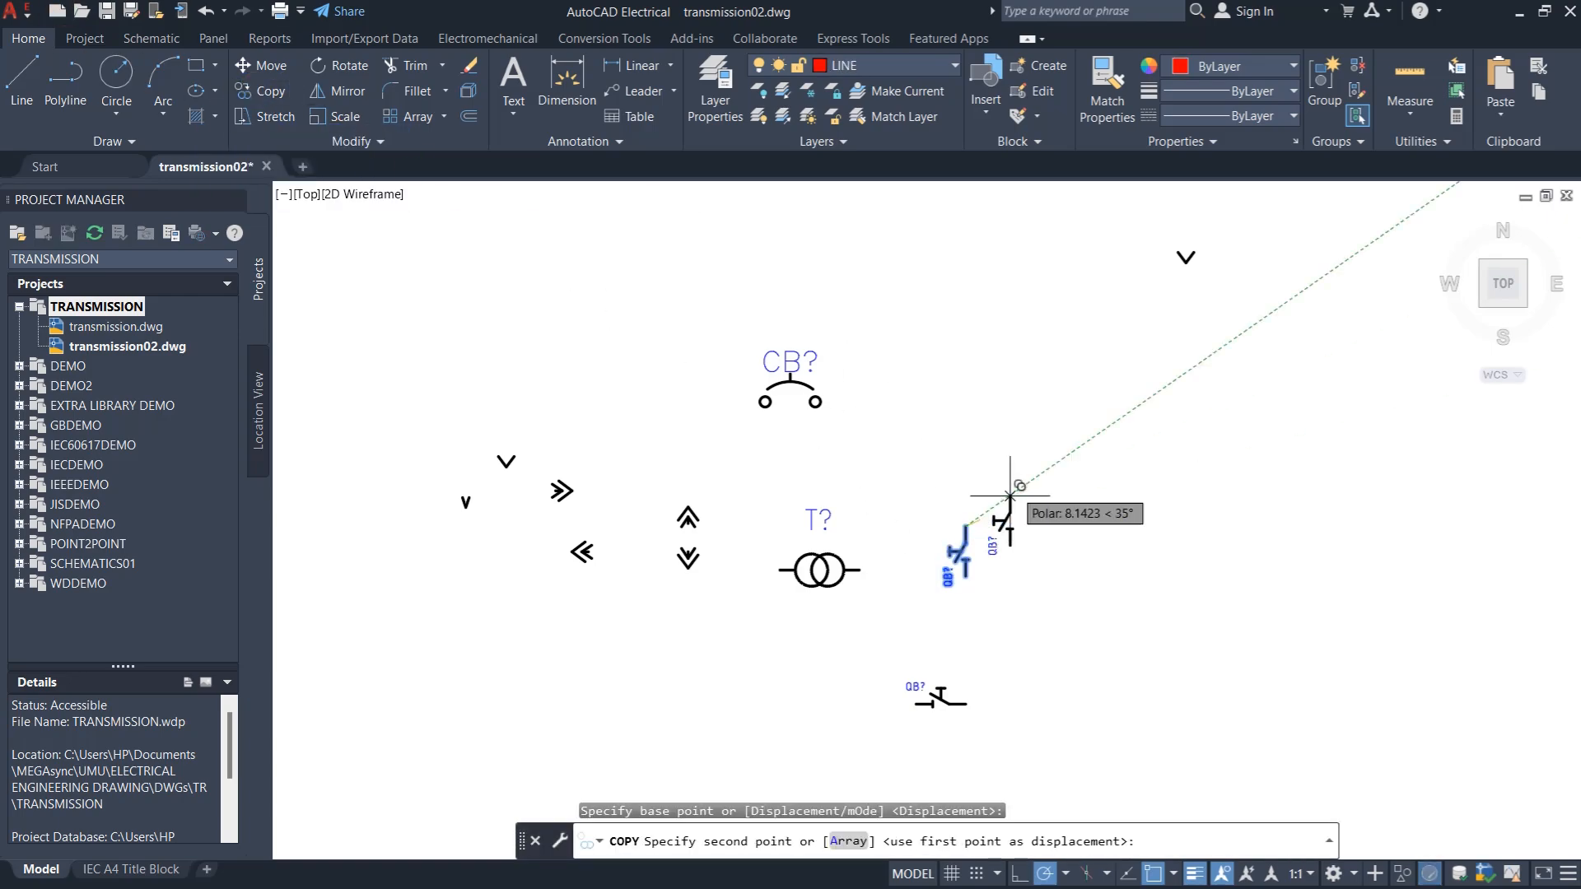
left_click(1185, 313)
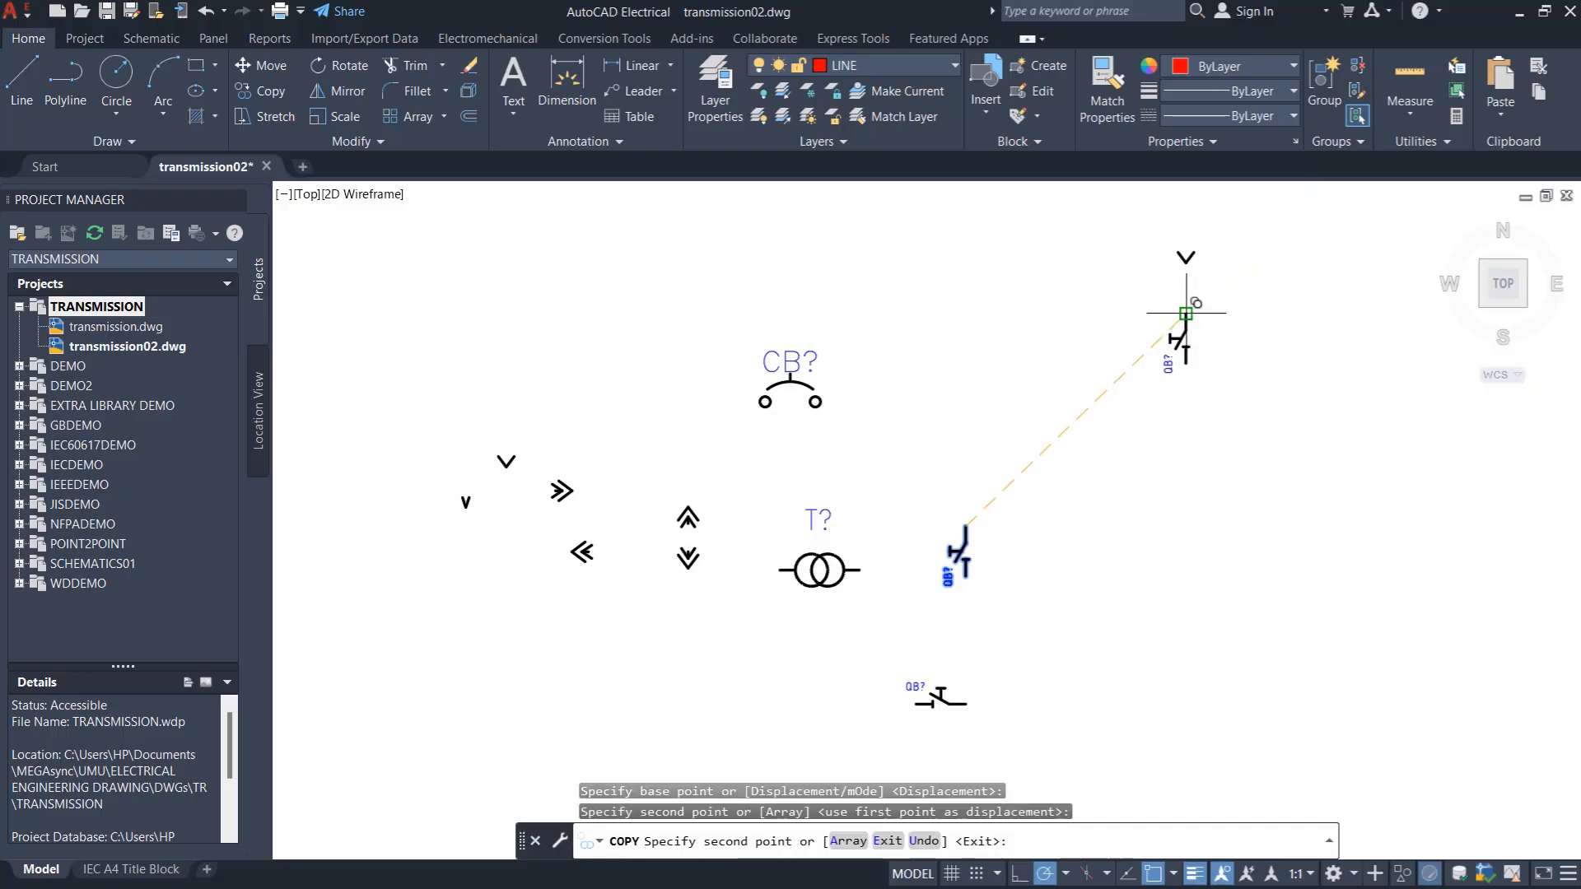
key("Escape")
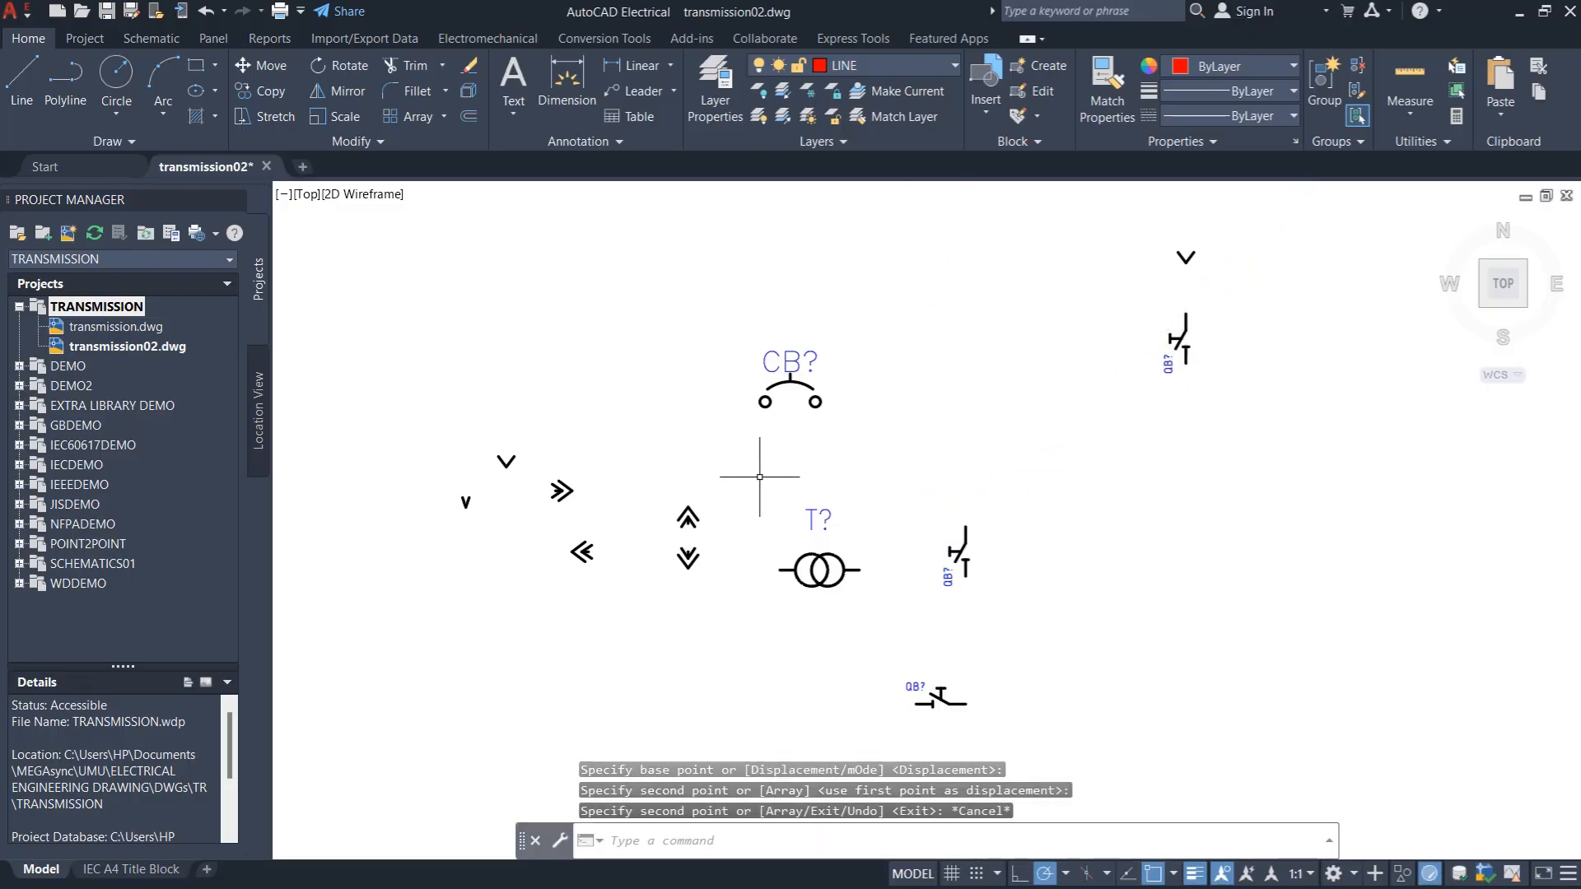
Copy the pair of up- and down-pointing double arrowheads to the space below the vertical disconnect in the right-hand column
left_click(665, 495)
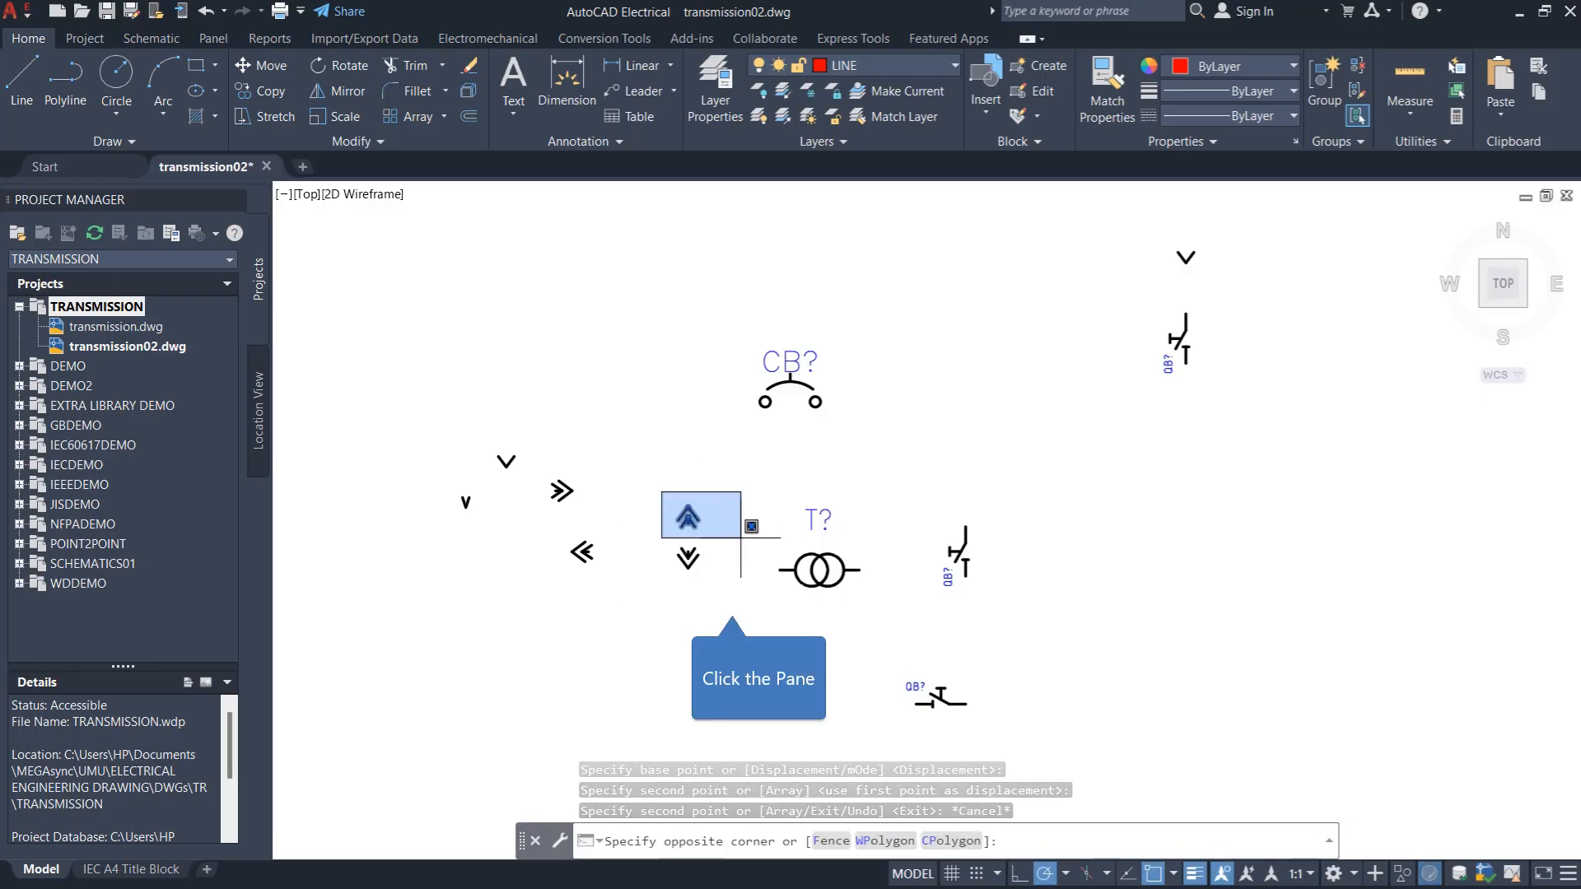
left_click(732, 603)
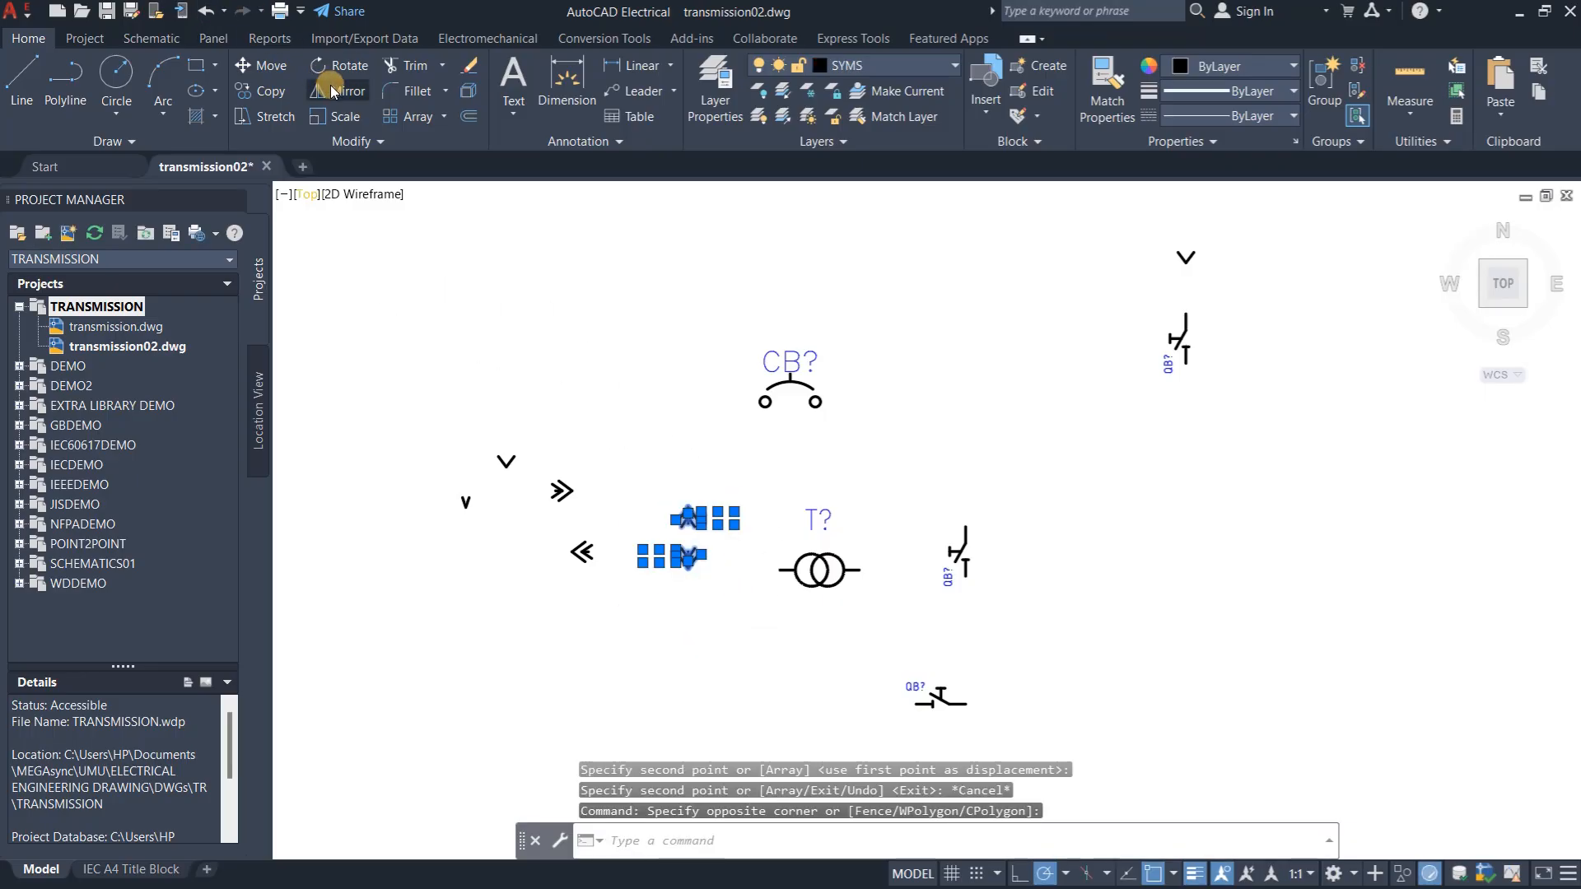
left_click(262, 91)
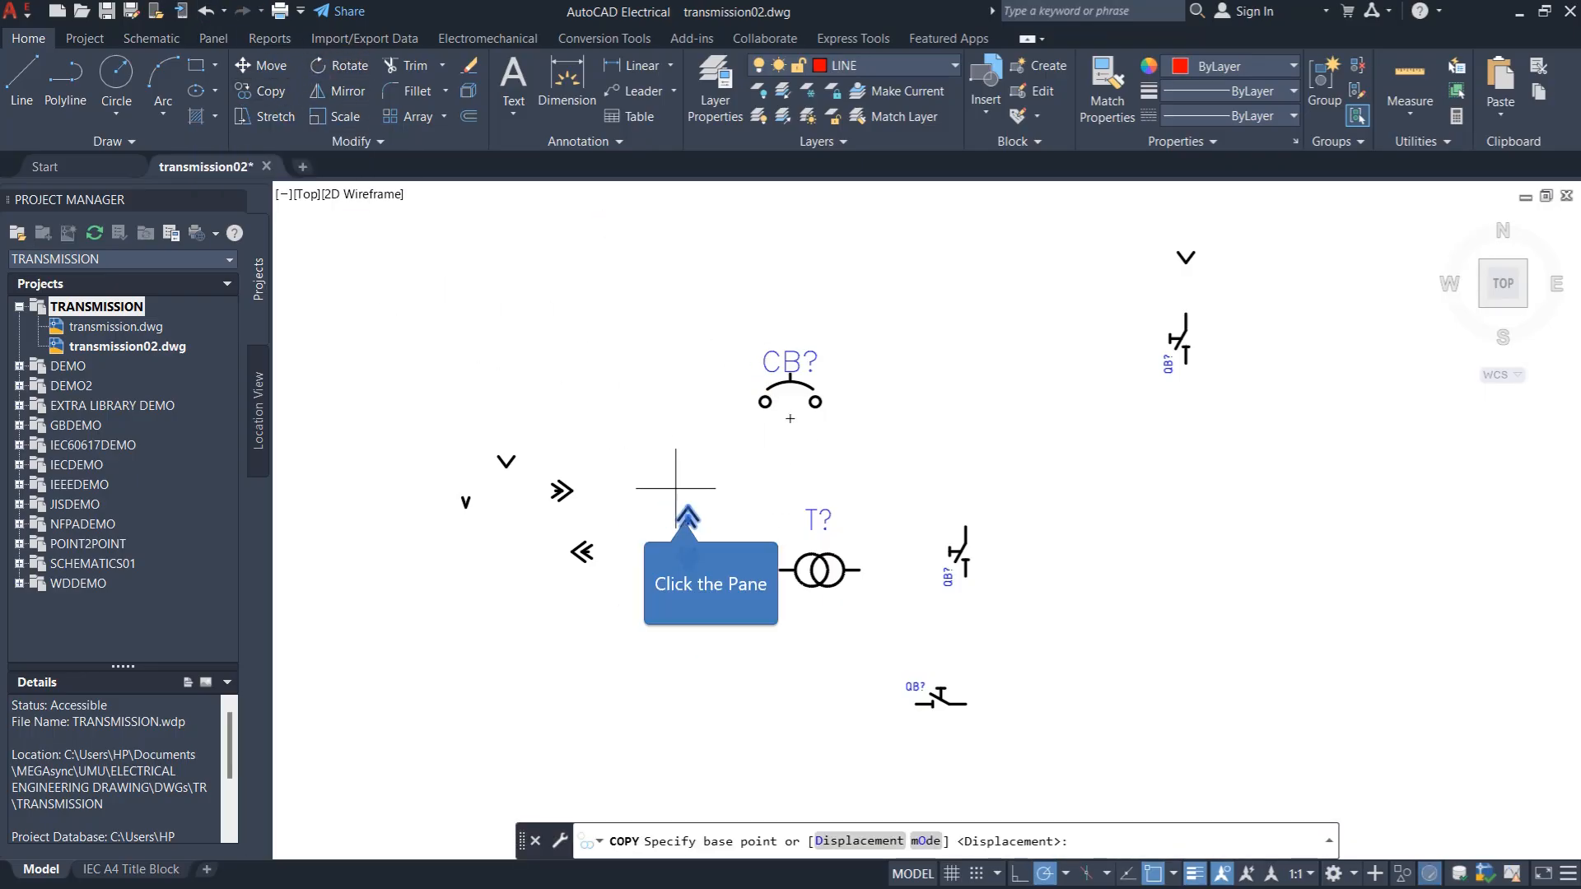
left_click(688, 508)
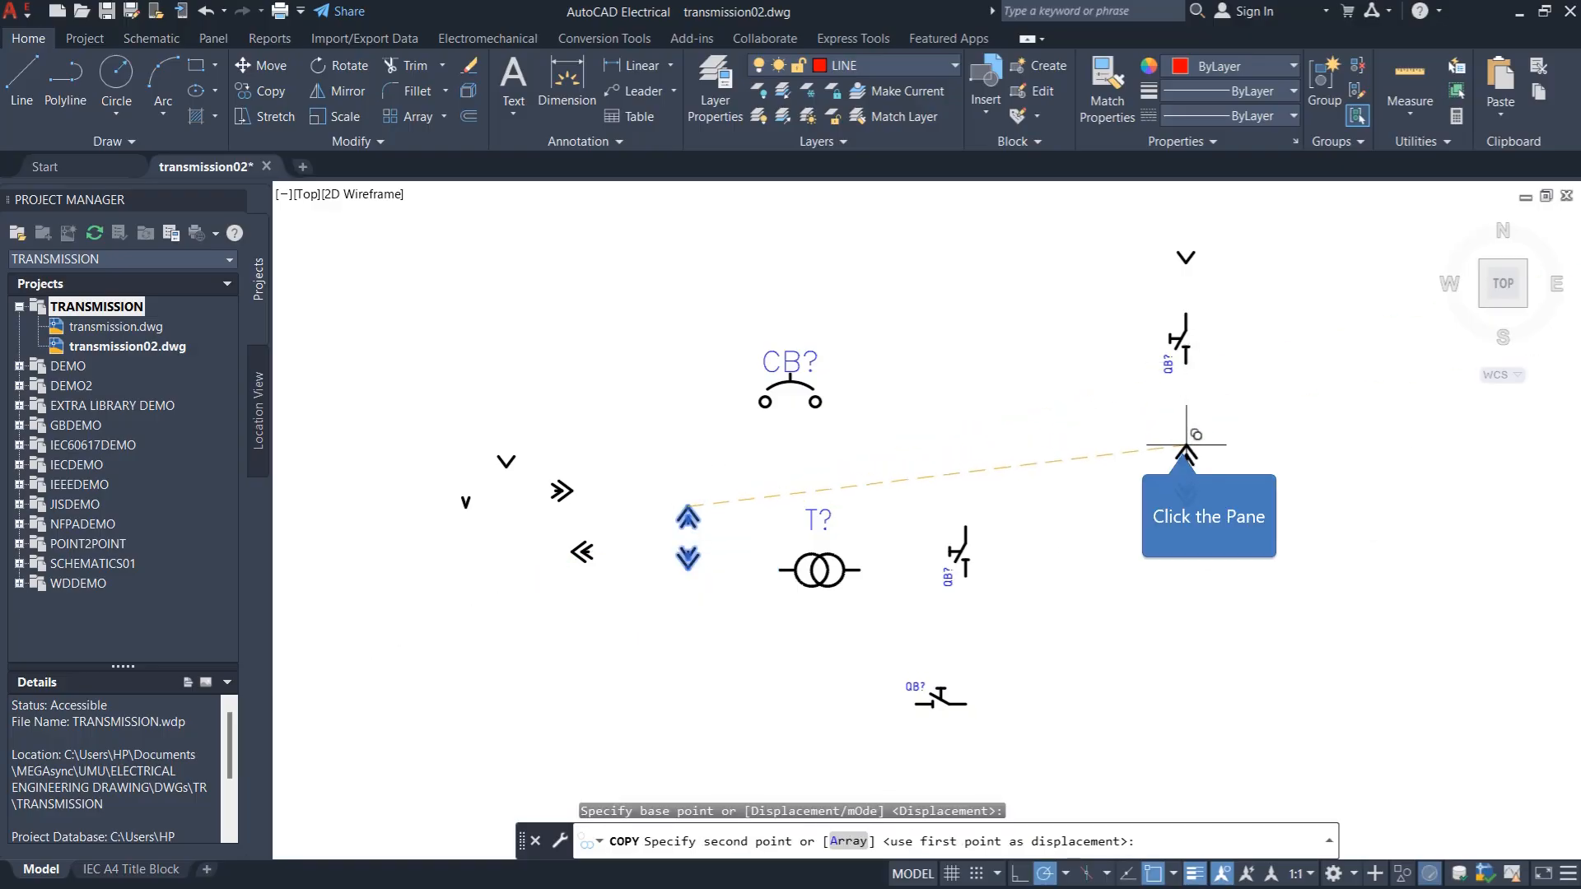
left_click(1183, 443)
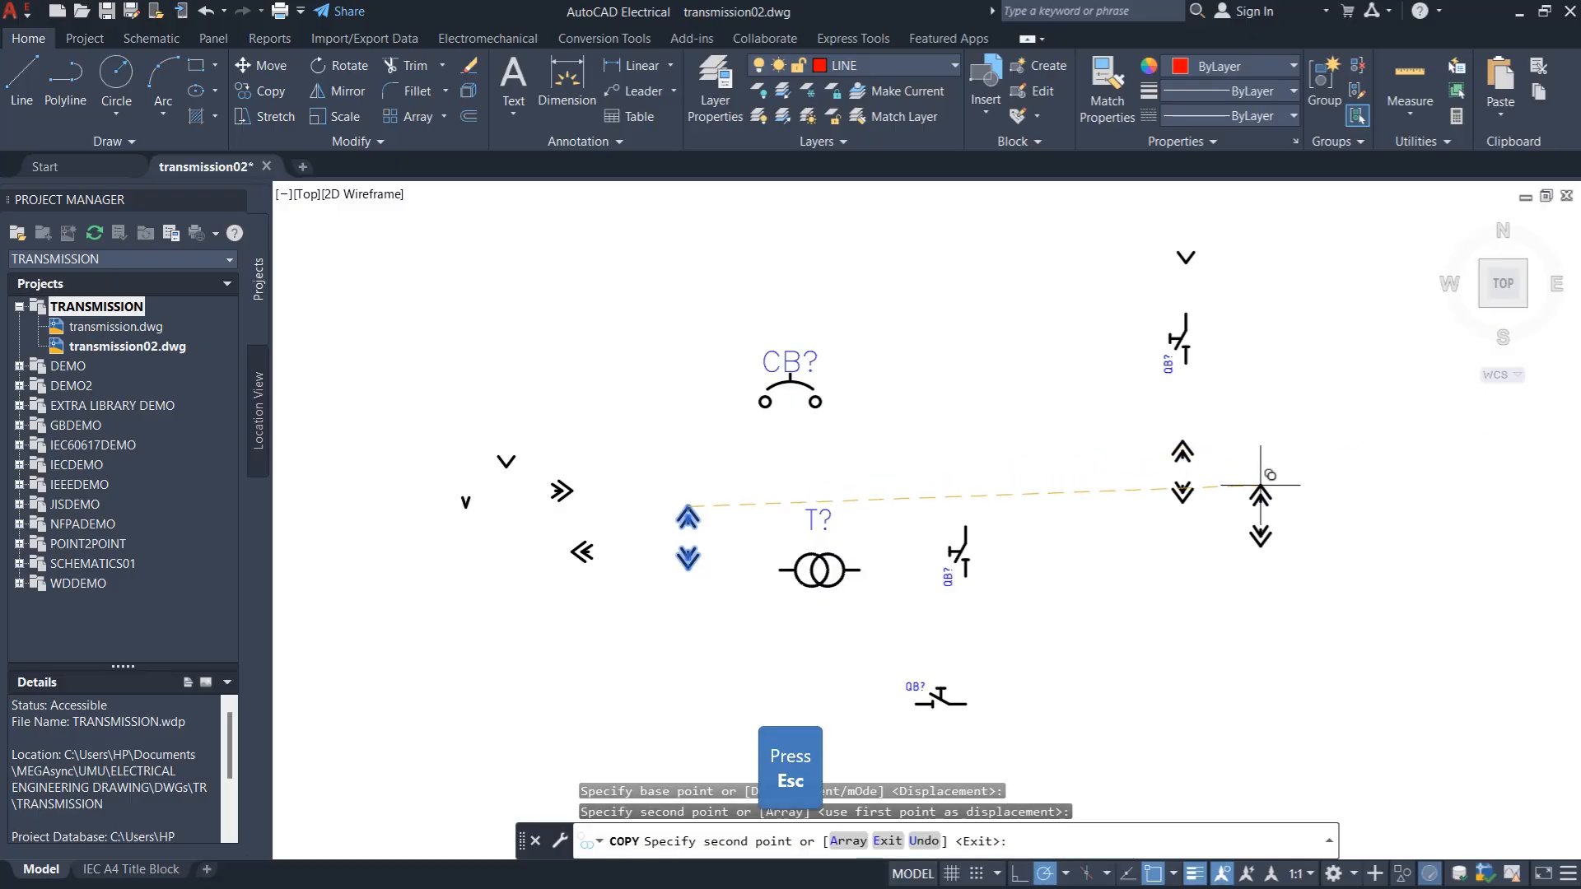
key("Escape")
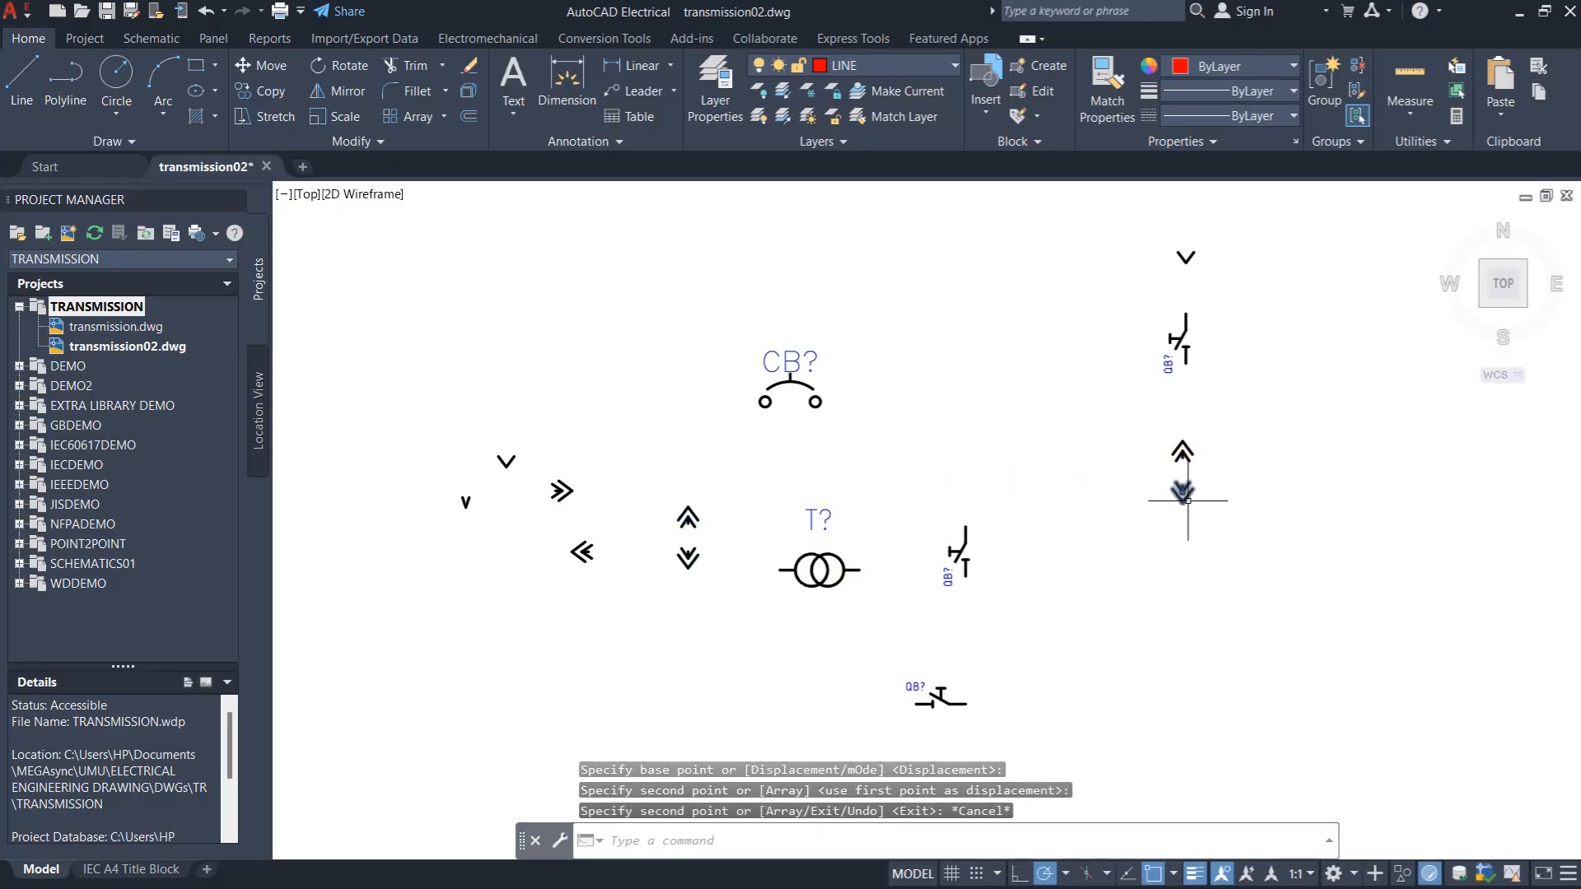
Move the copied down-pointing double arrowhead straight down about 13 units to leave a gap below the up-pointing one
left_click(1182, 492)
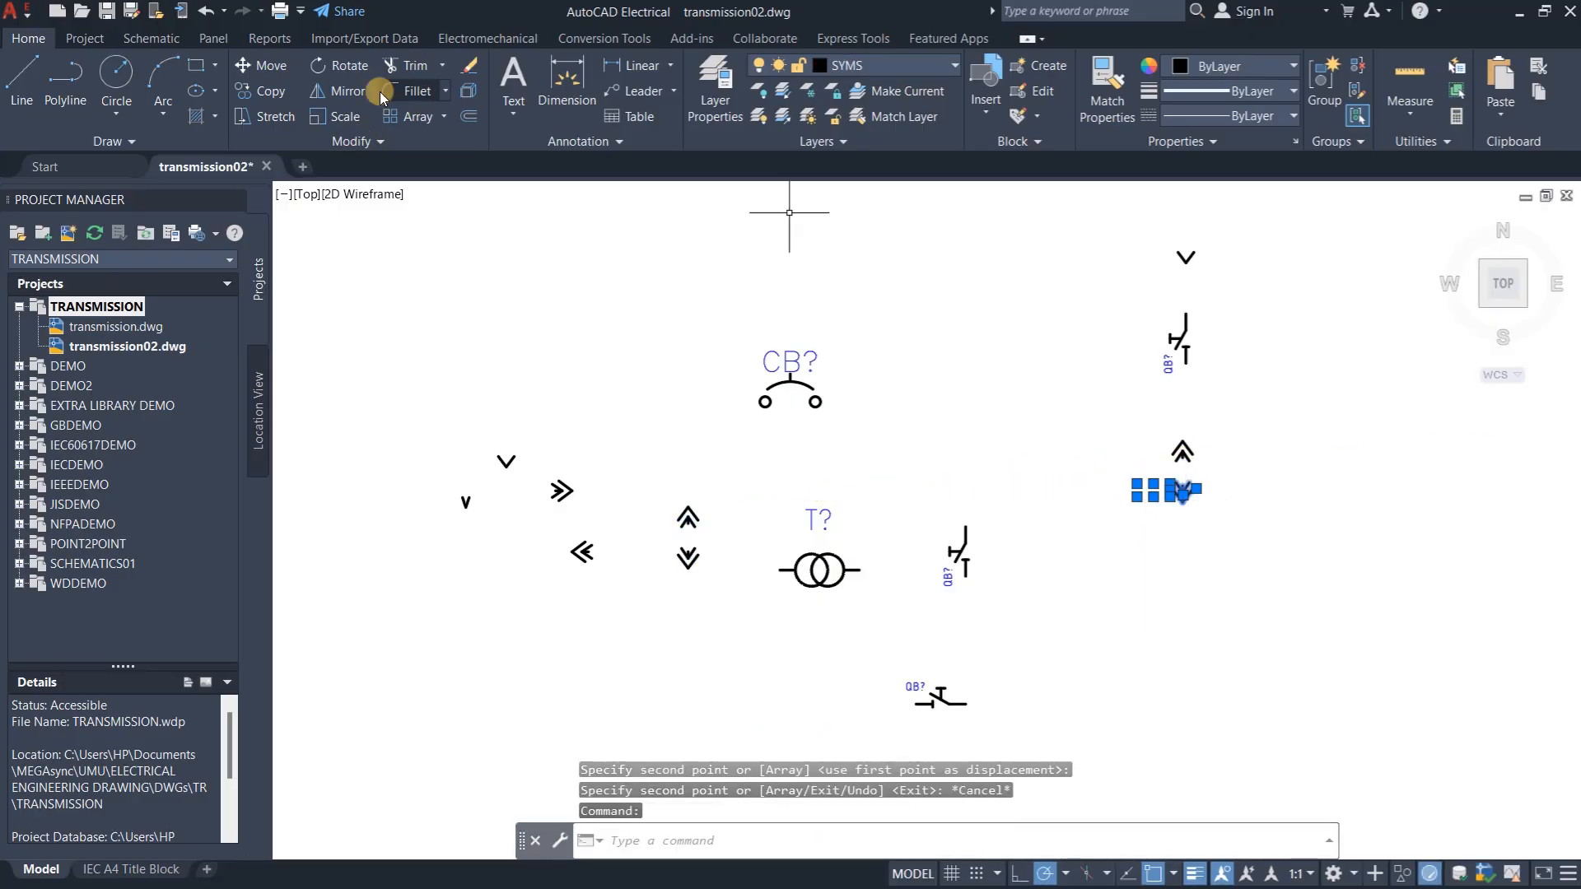
left_click(268, 68)
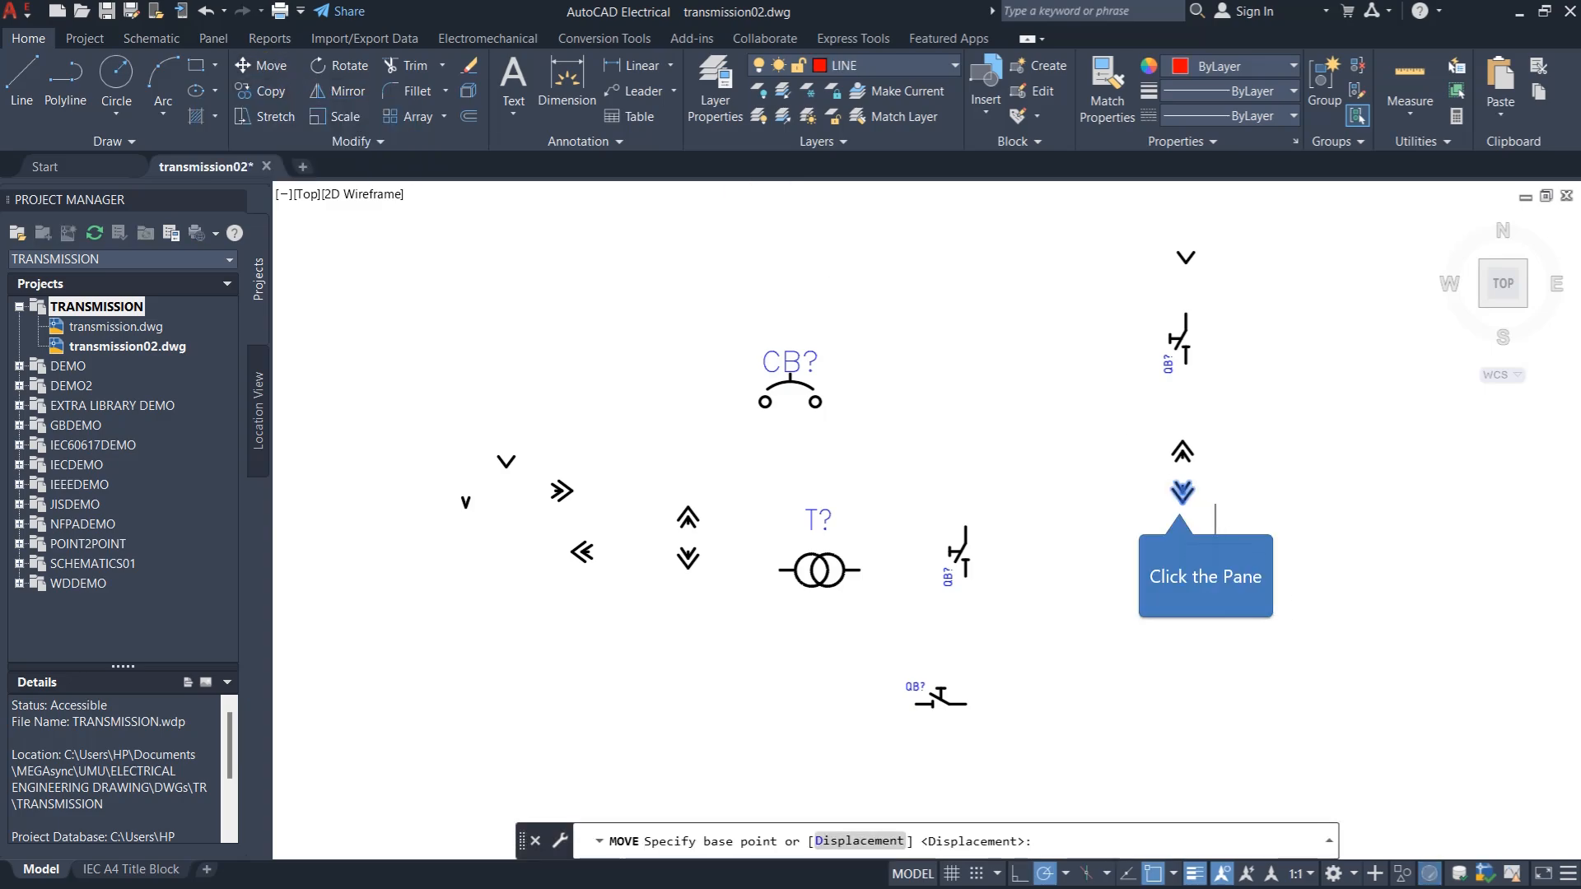
left_click(1183, 501)
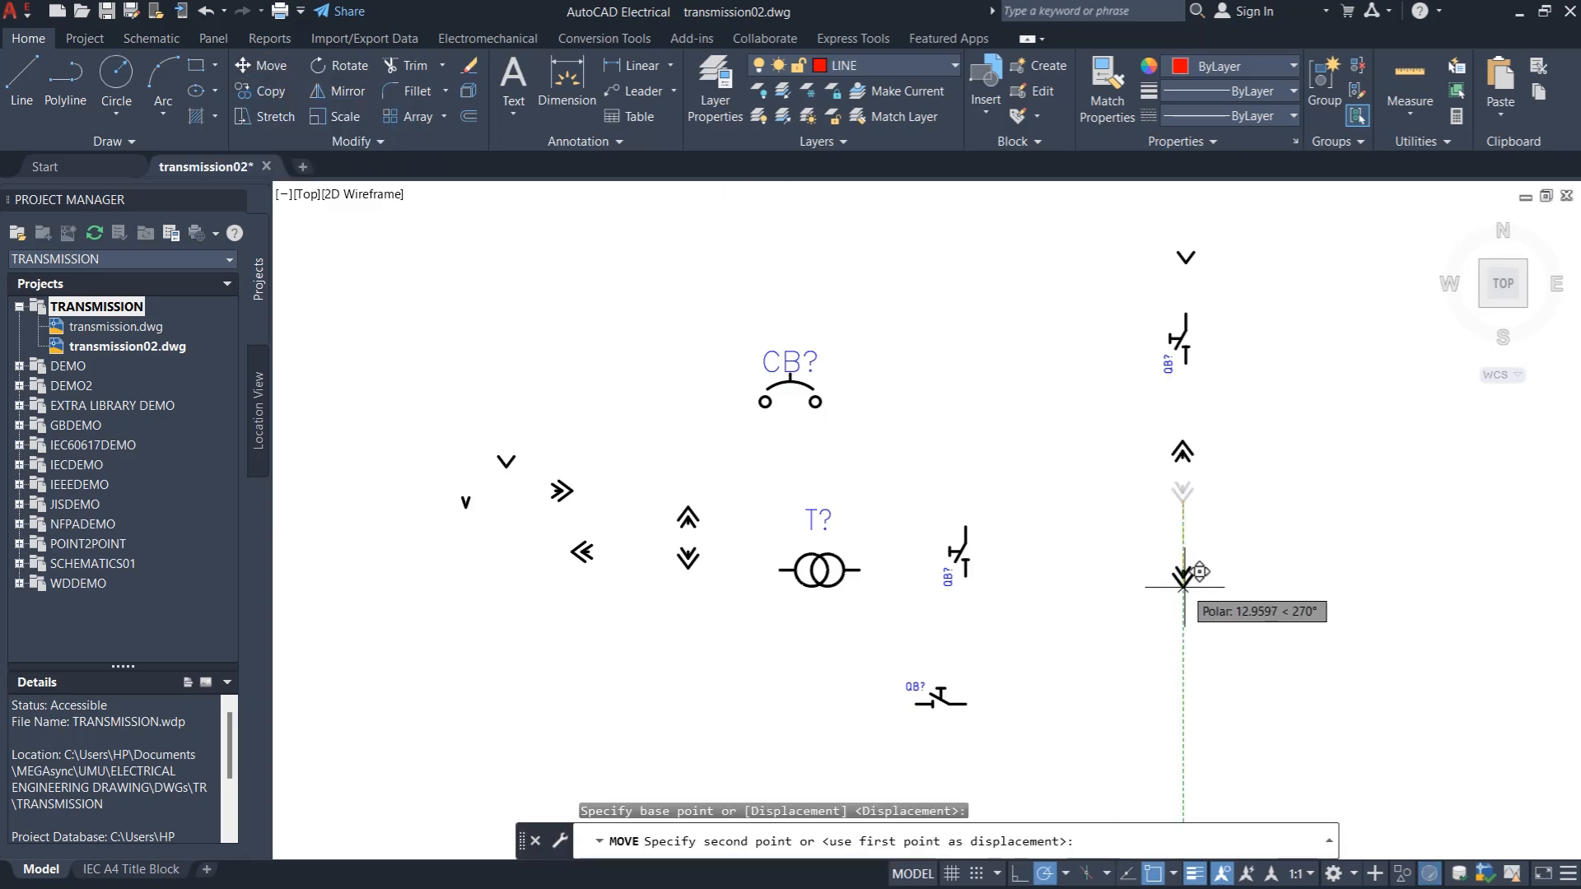
left_click(1182, 586)
key("Escape")
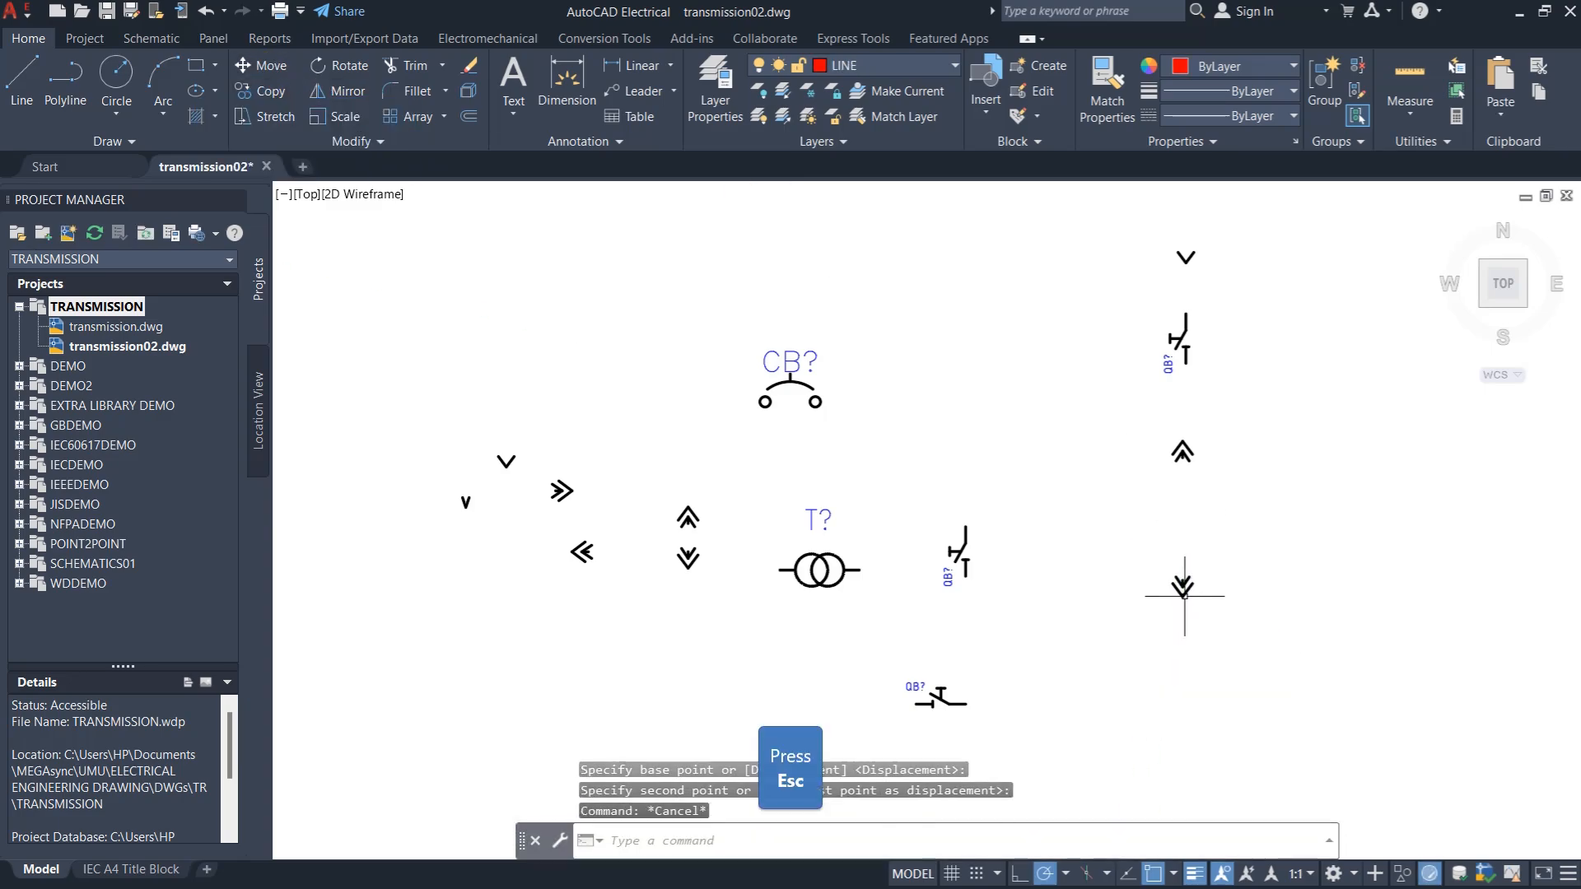
left_click(685, 336)
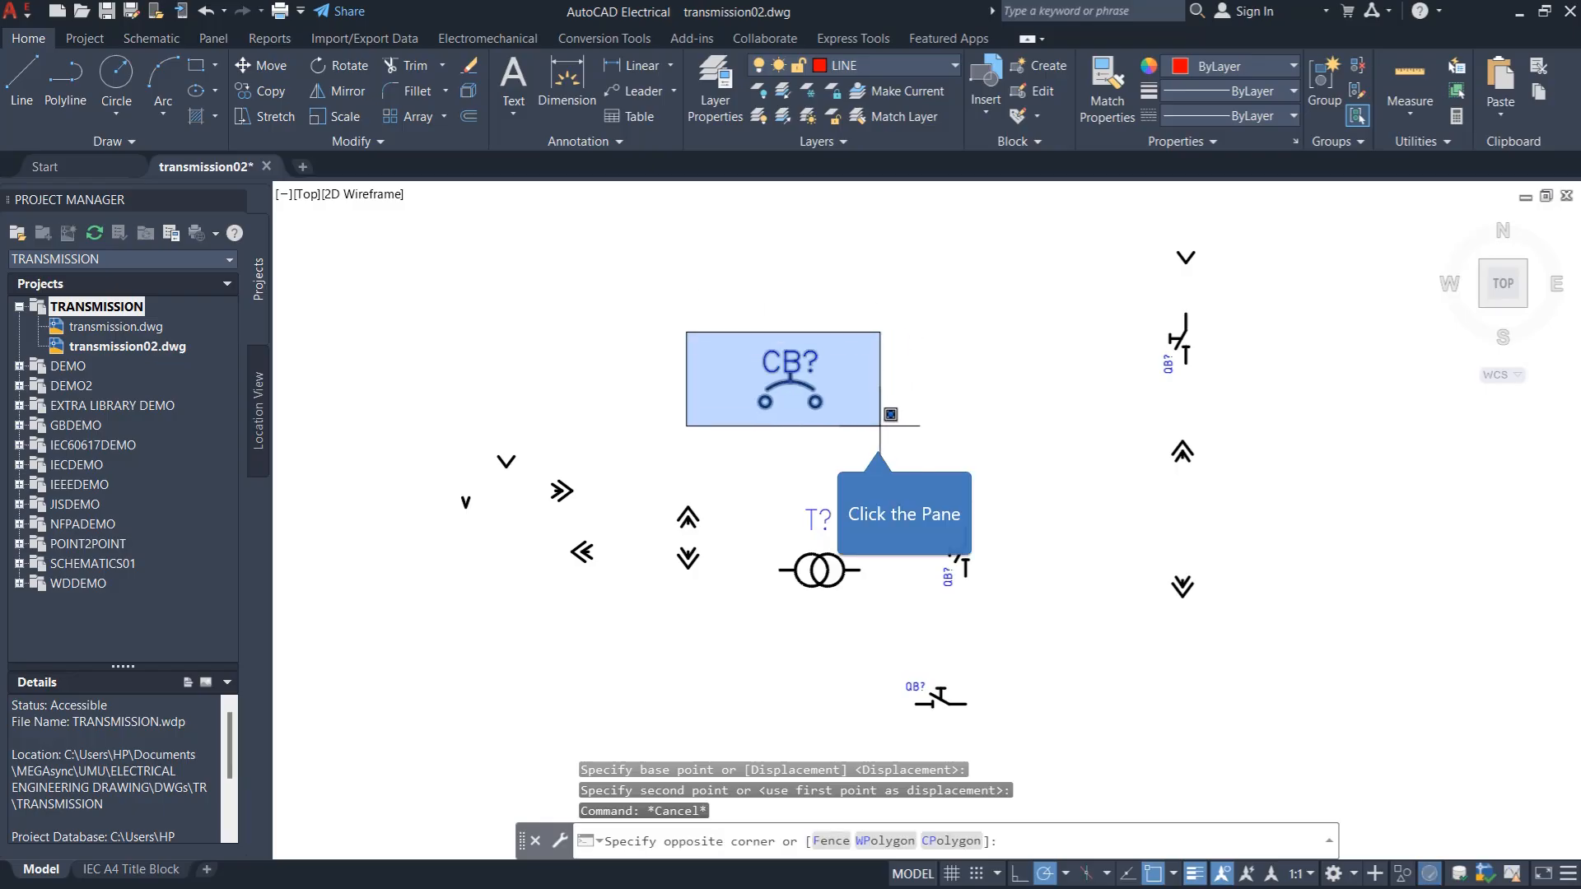
left_click(886, 422)
left_click(340, 67)
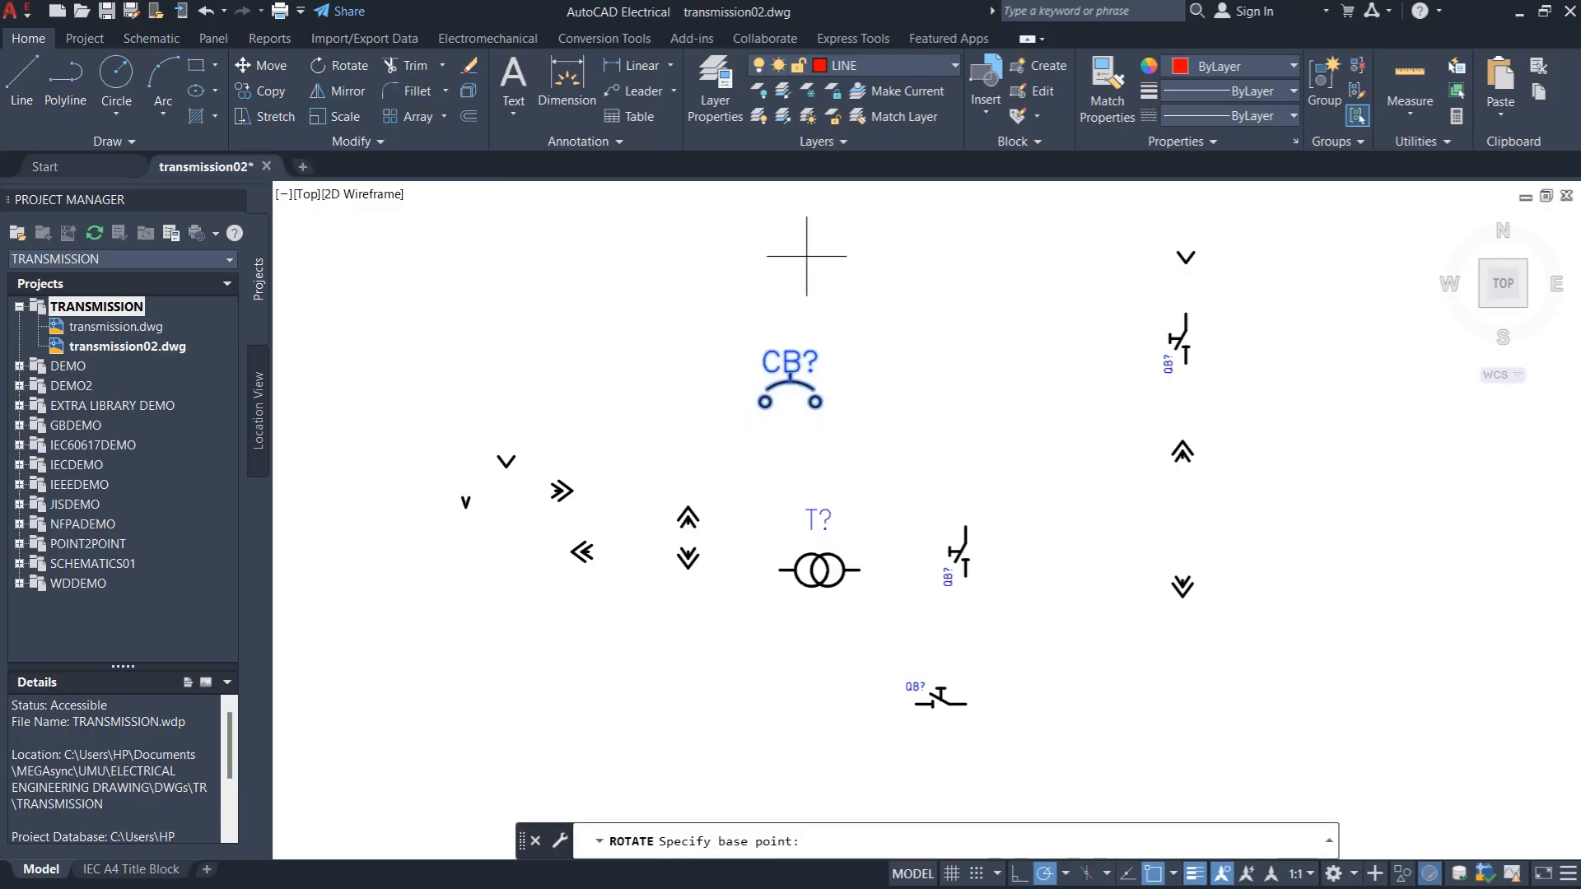
Copy the circuit breaker symbol from its right contact to the open area at the upper left of the original
left_click(246, 91)
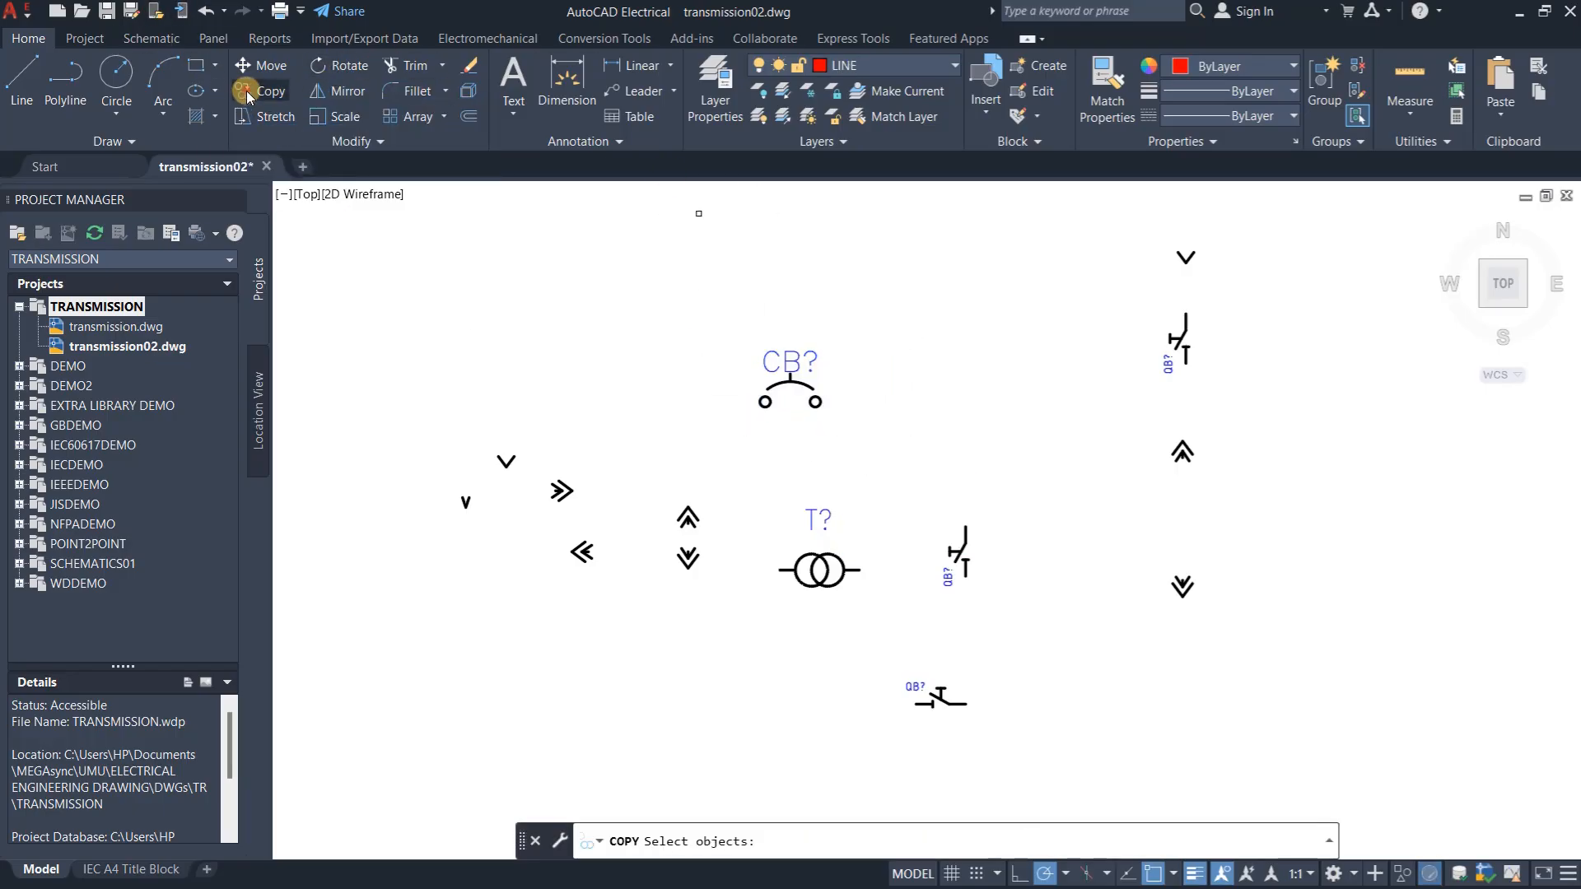
left_click(827, 402)
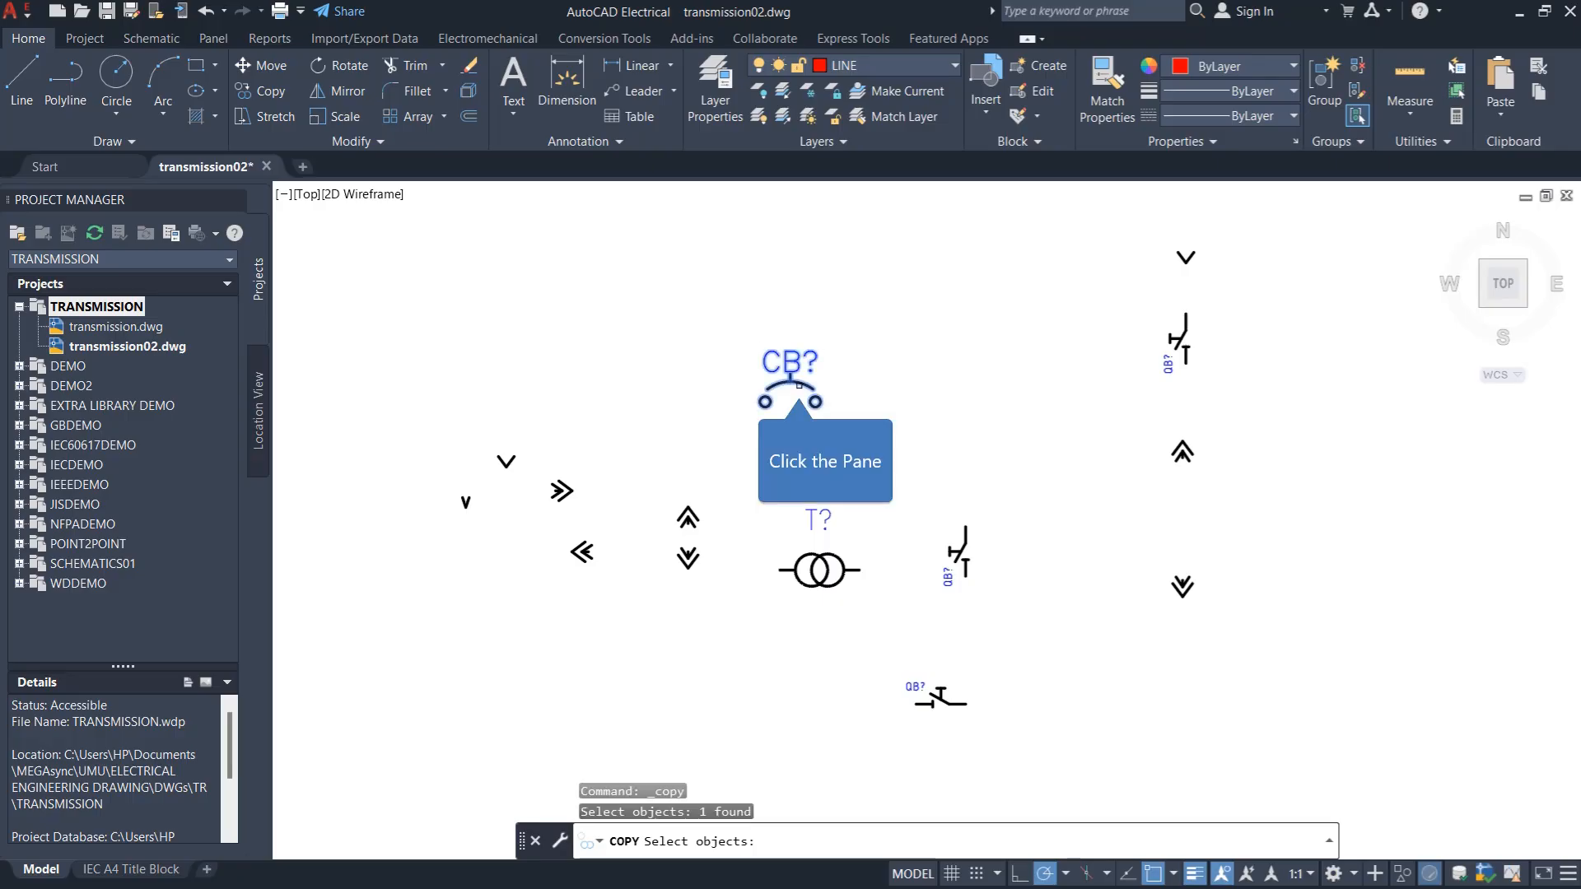
key("Return")
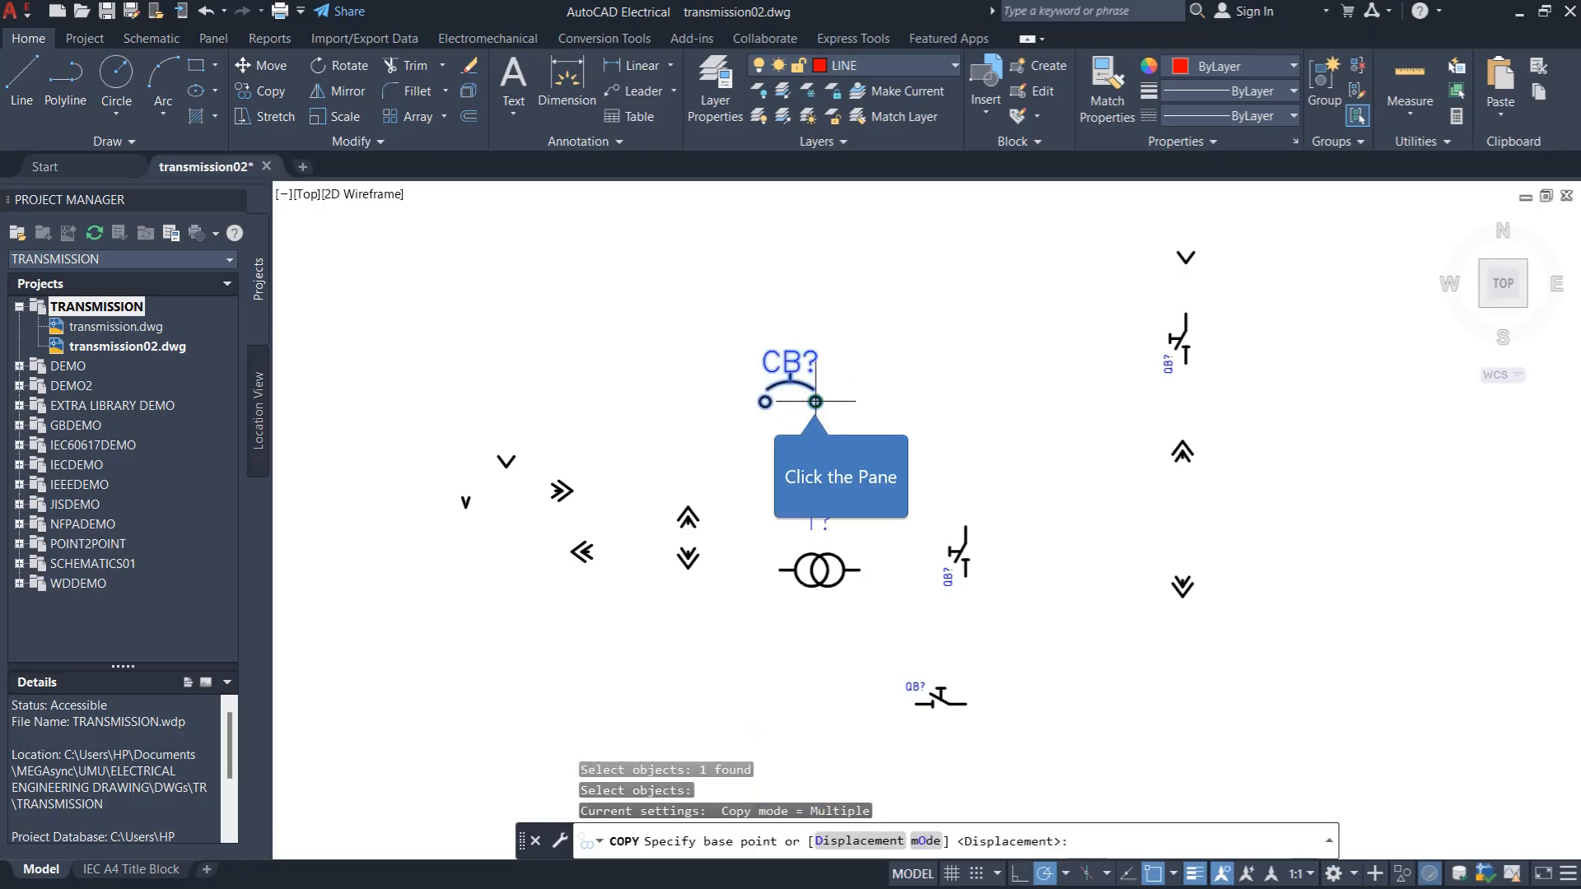
left_click(815, 402)
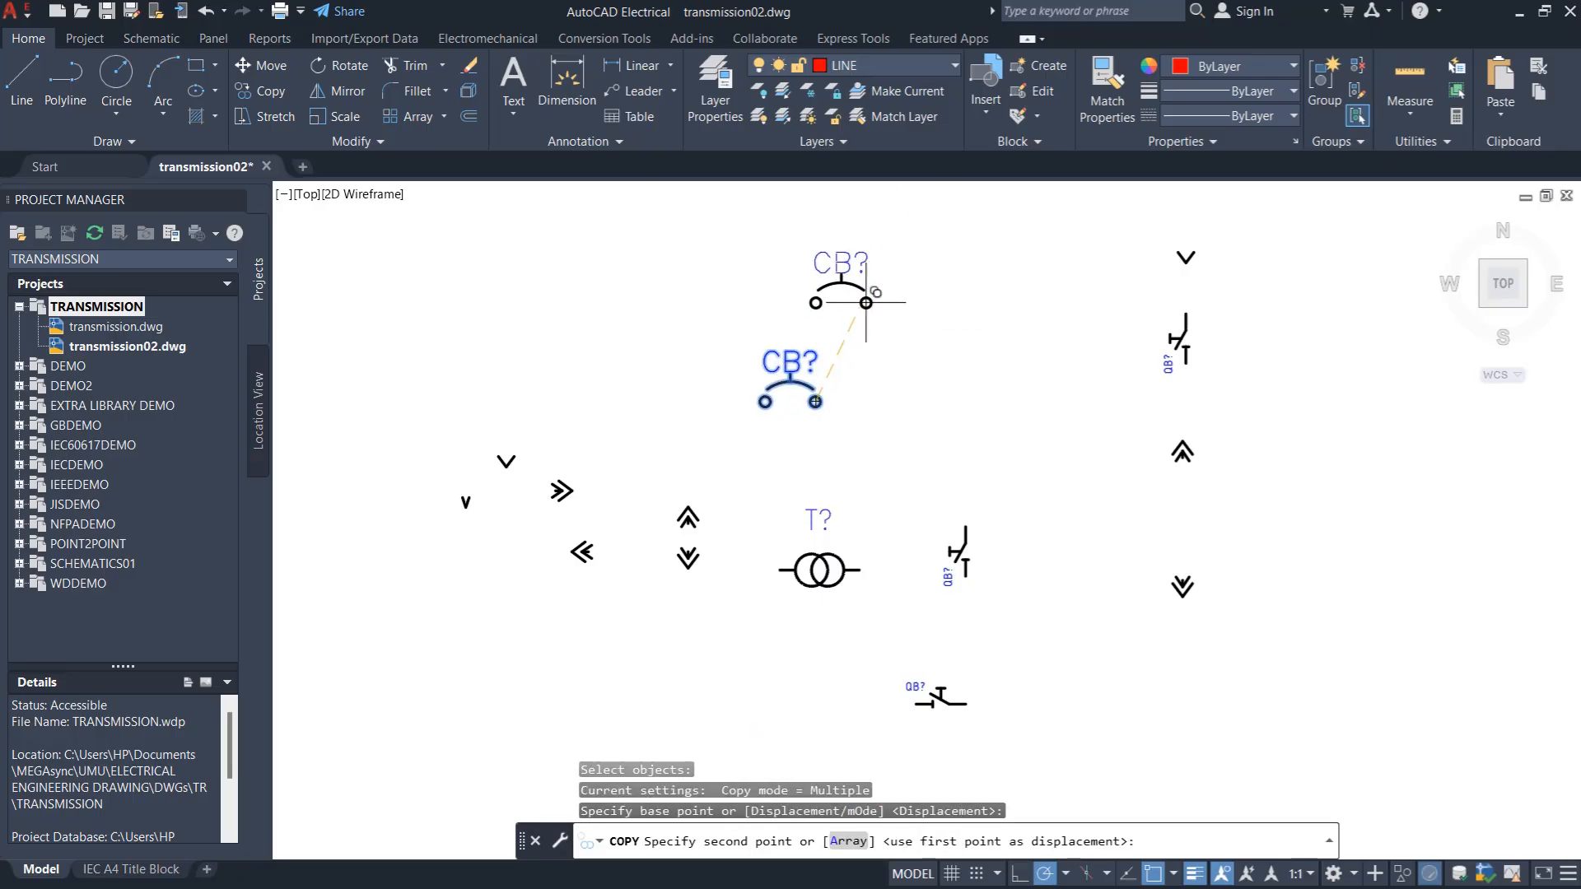
left_click(620, 280)
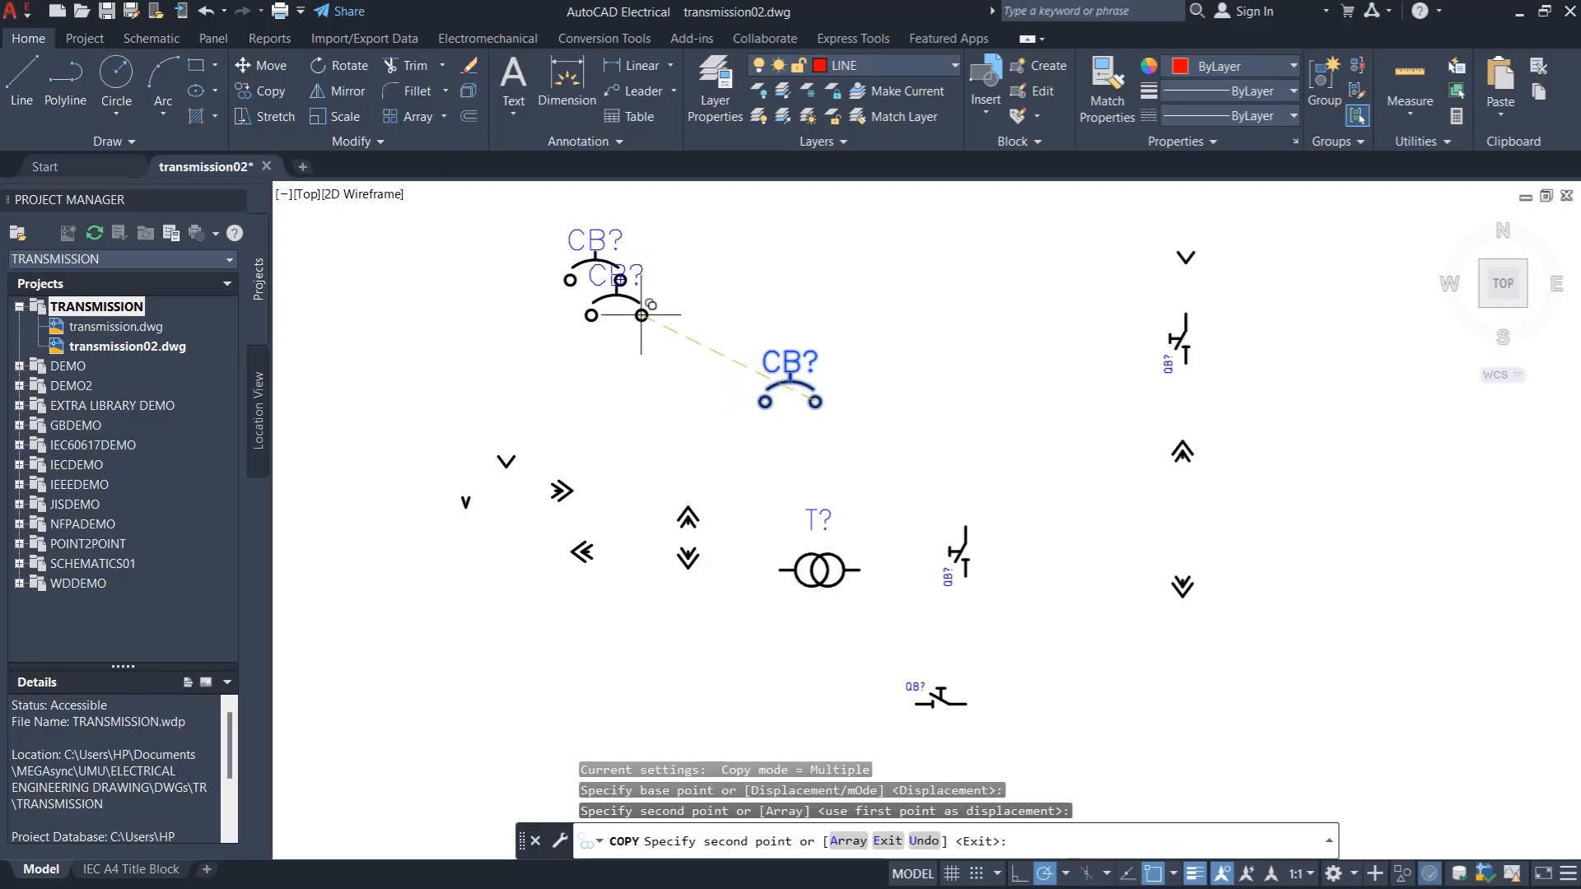
key("Escape")
Rotate the circuit breaker copy about its right contact, using a horizontal reference and a new direction of 270° so it stands vertical
left_click(503, 217)
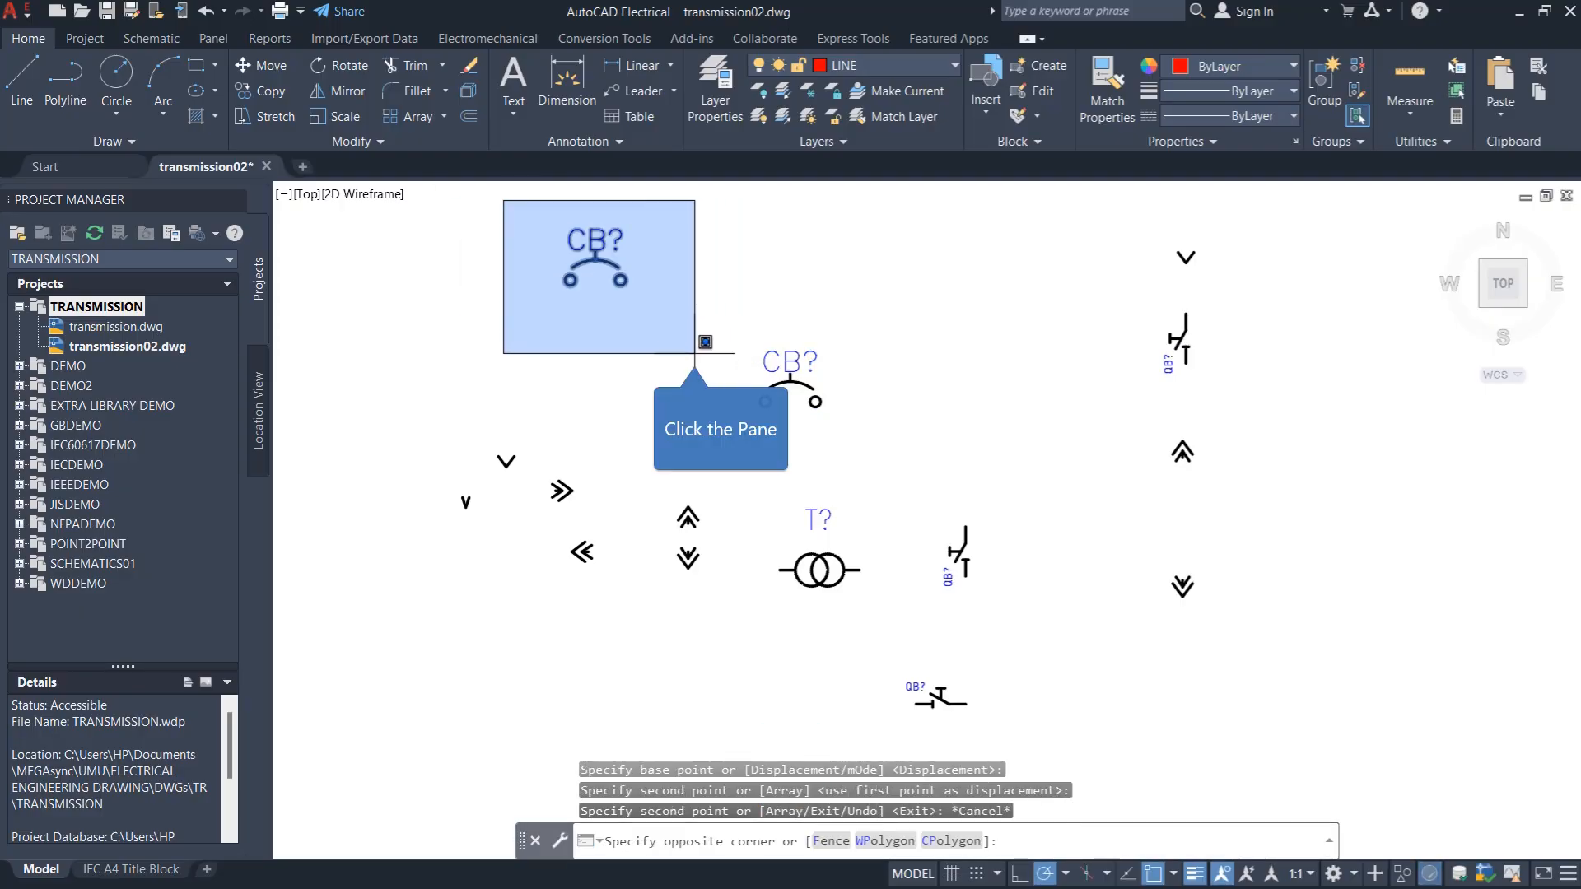
left_click(730, 367)
left_click(357, 82)
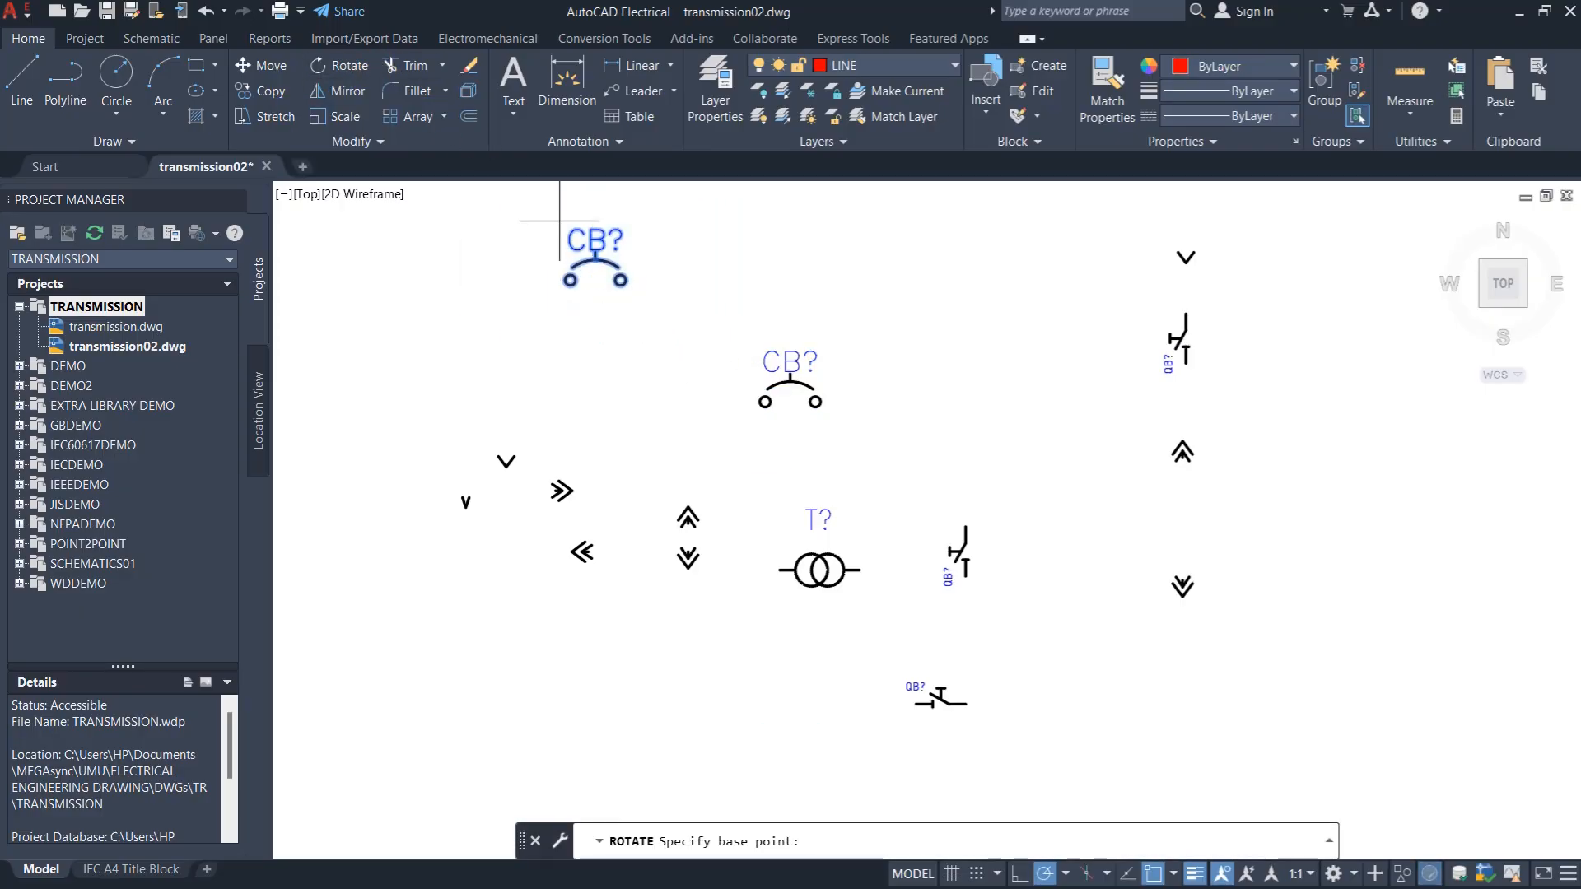
left_click(621, 280)
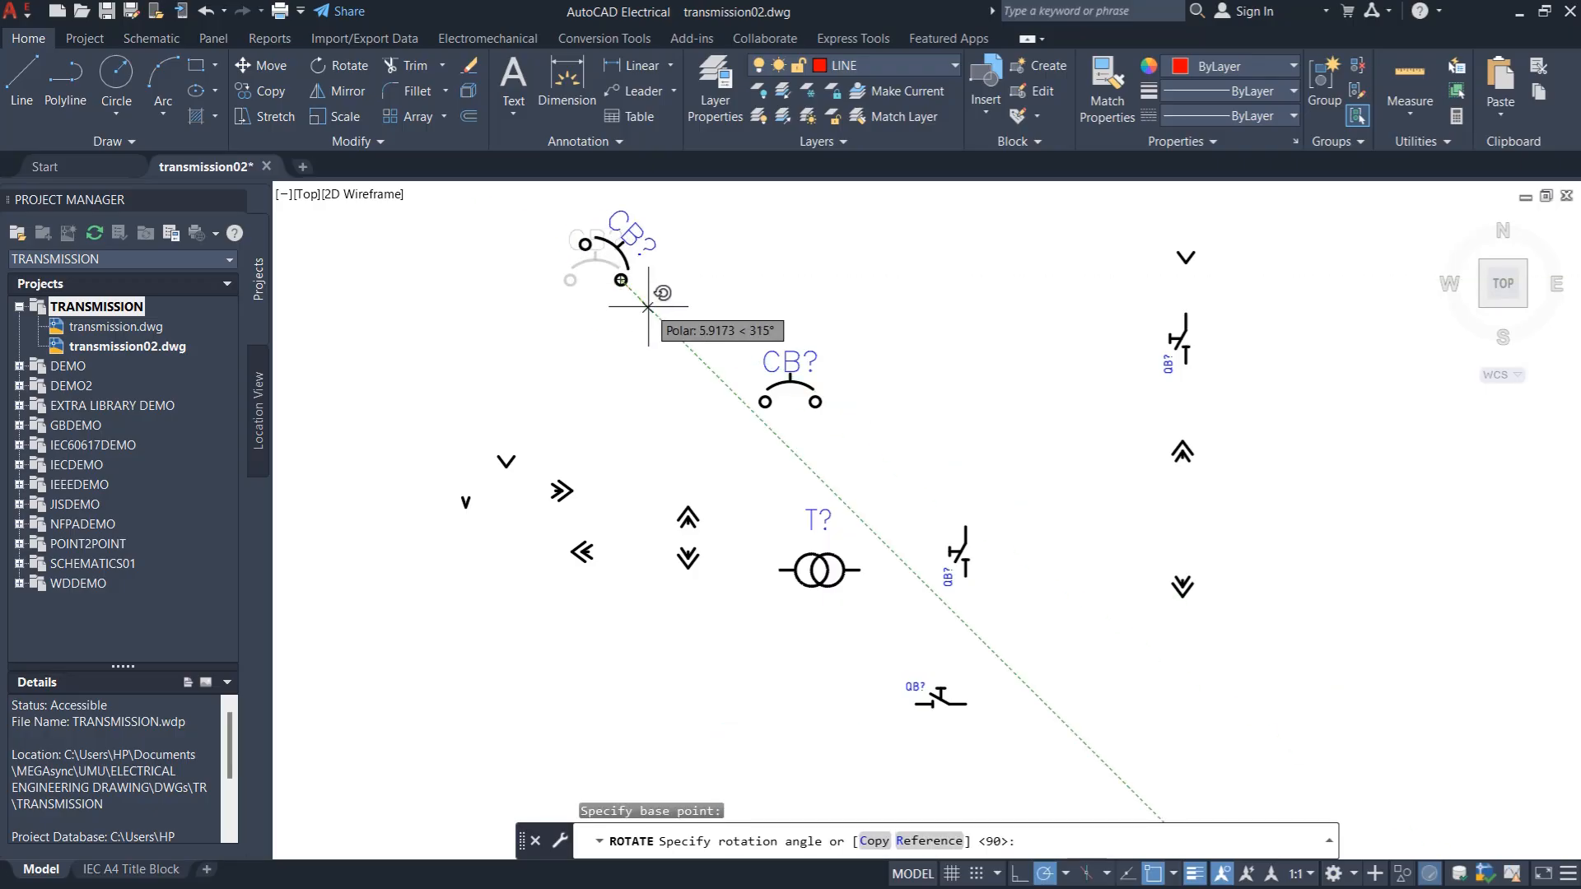
type("r")
key("Return")
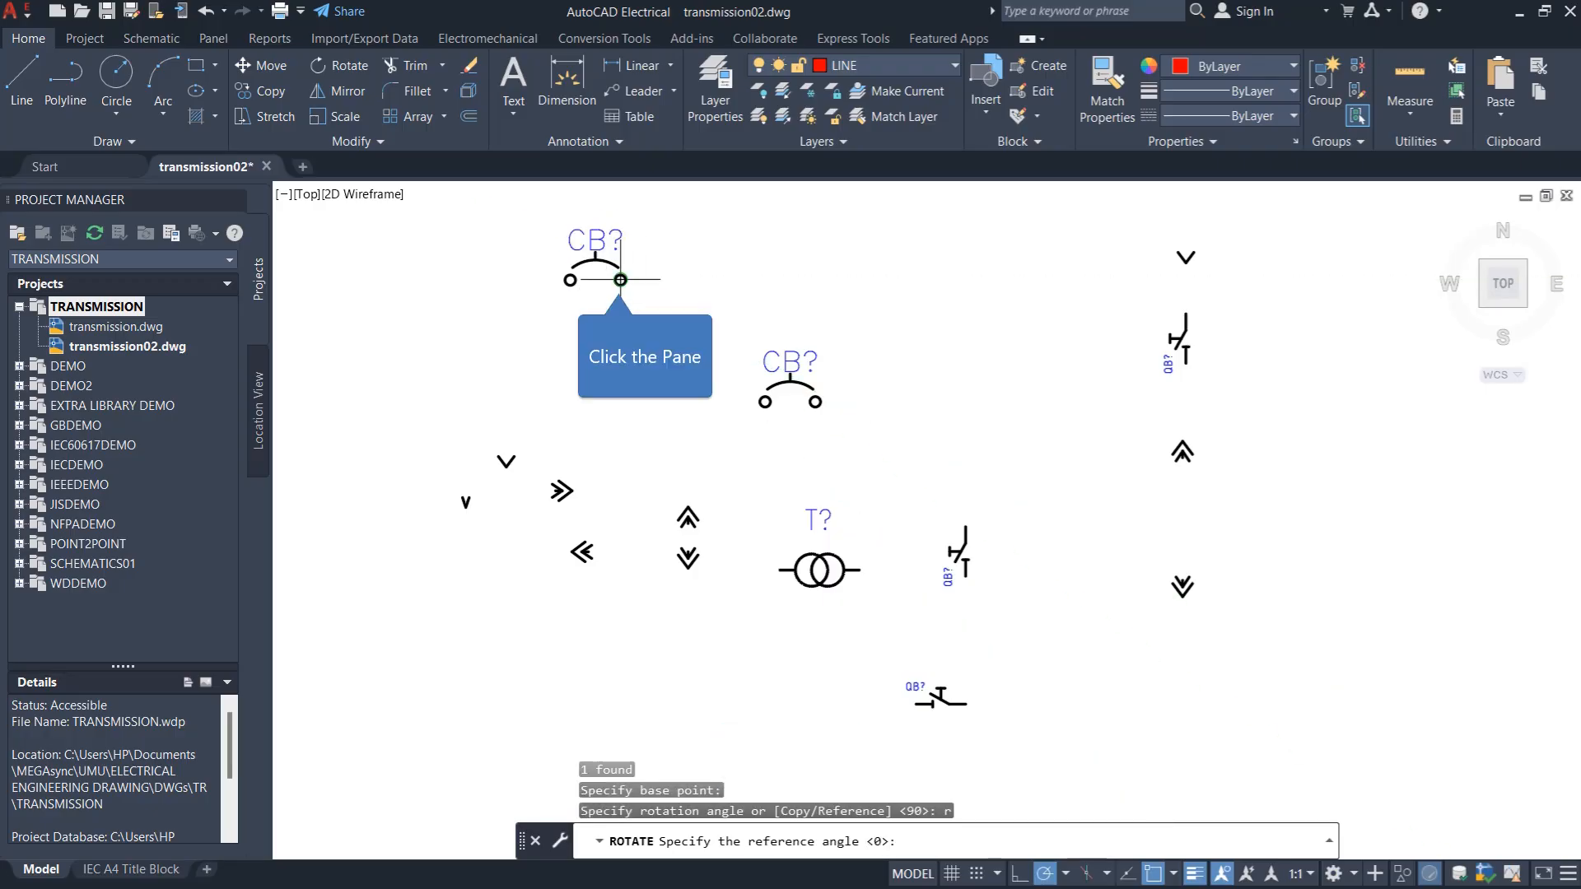
left_click(620, 280)
left_click(540, 279)
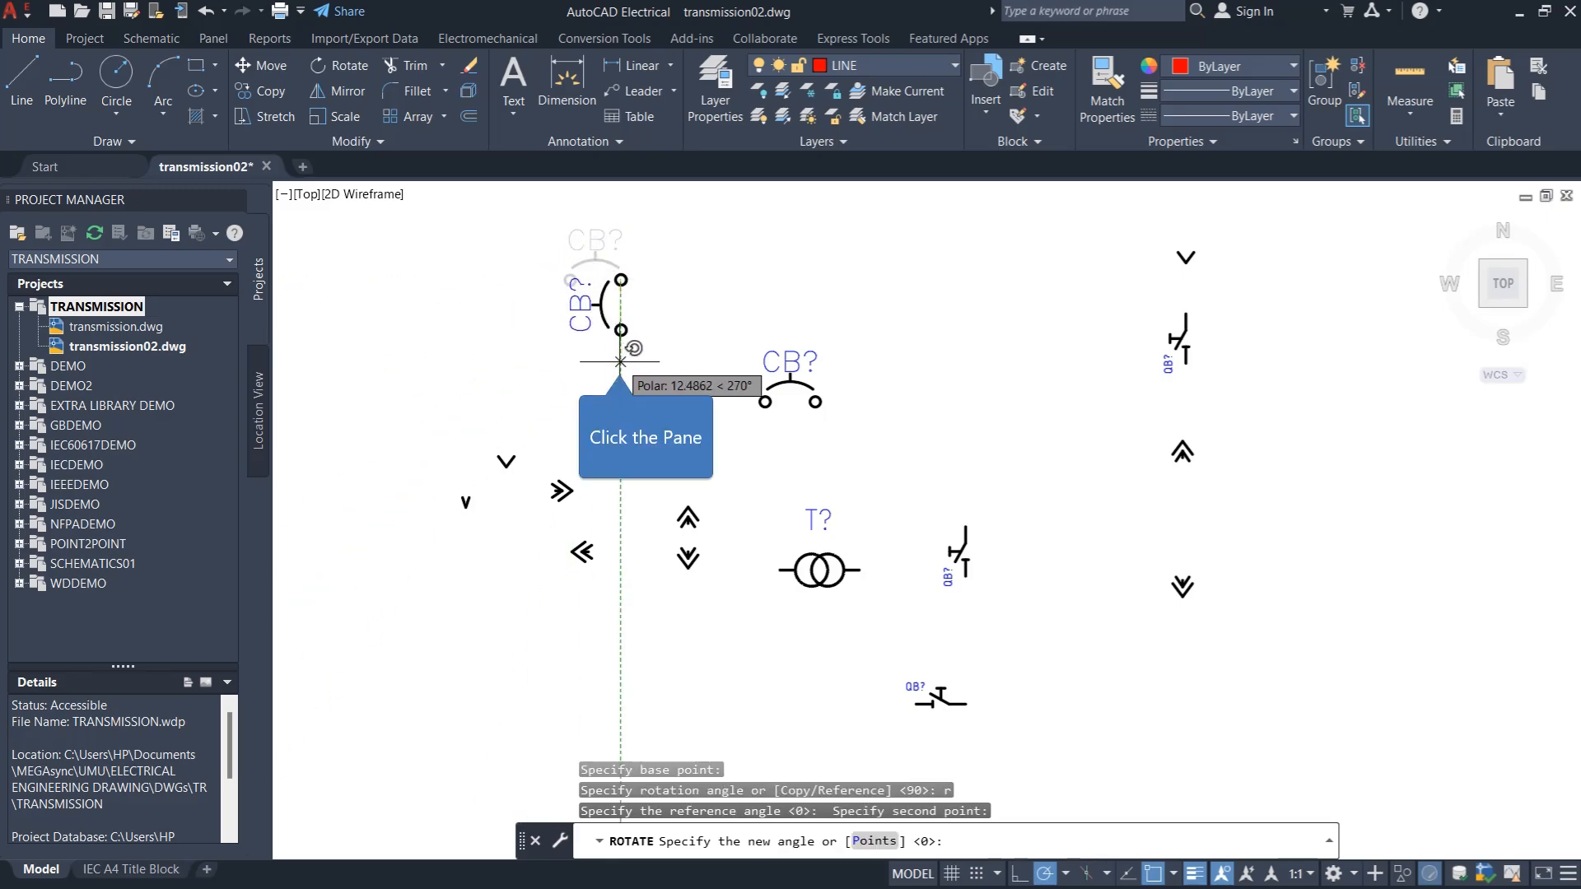
left_click(620, 361)
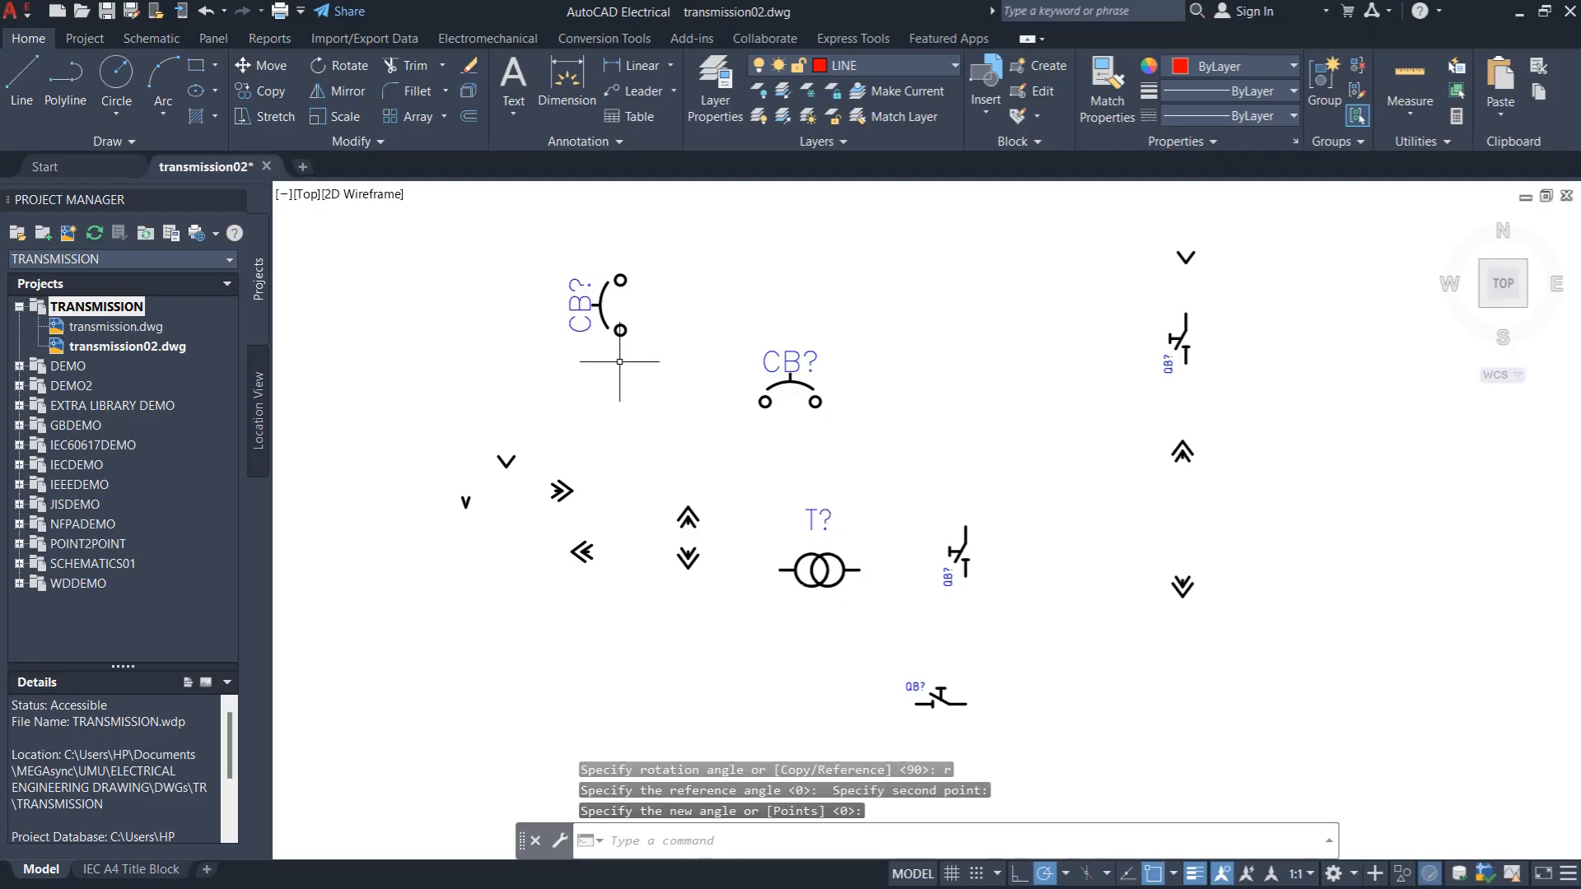
Copy the vertical circuit breaker symbol into the gap between the two double arrowheads in the right-hand column
left_click(522, 244)
left_click(749, 403)
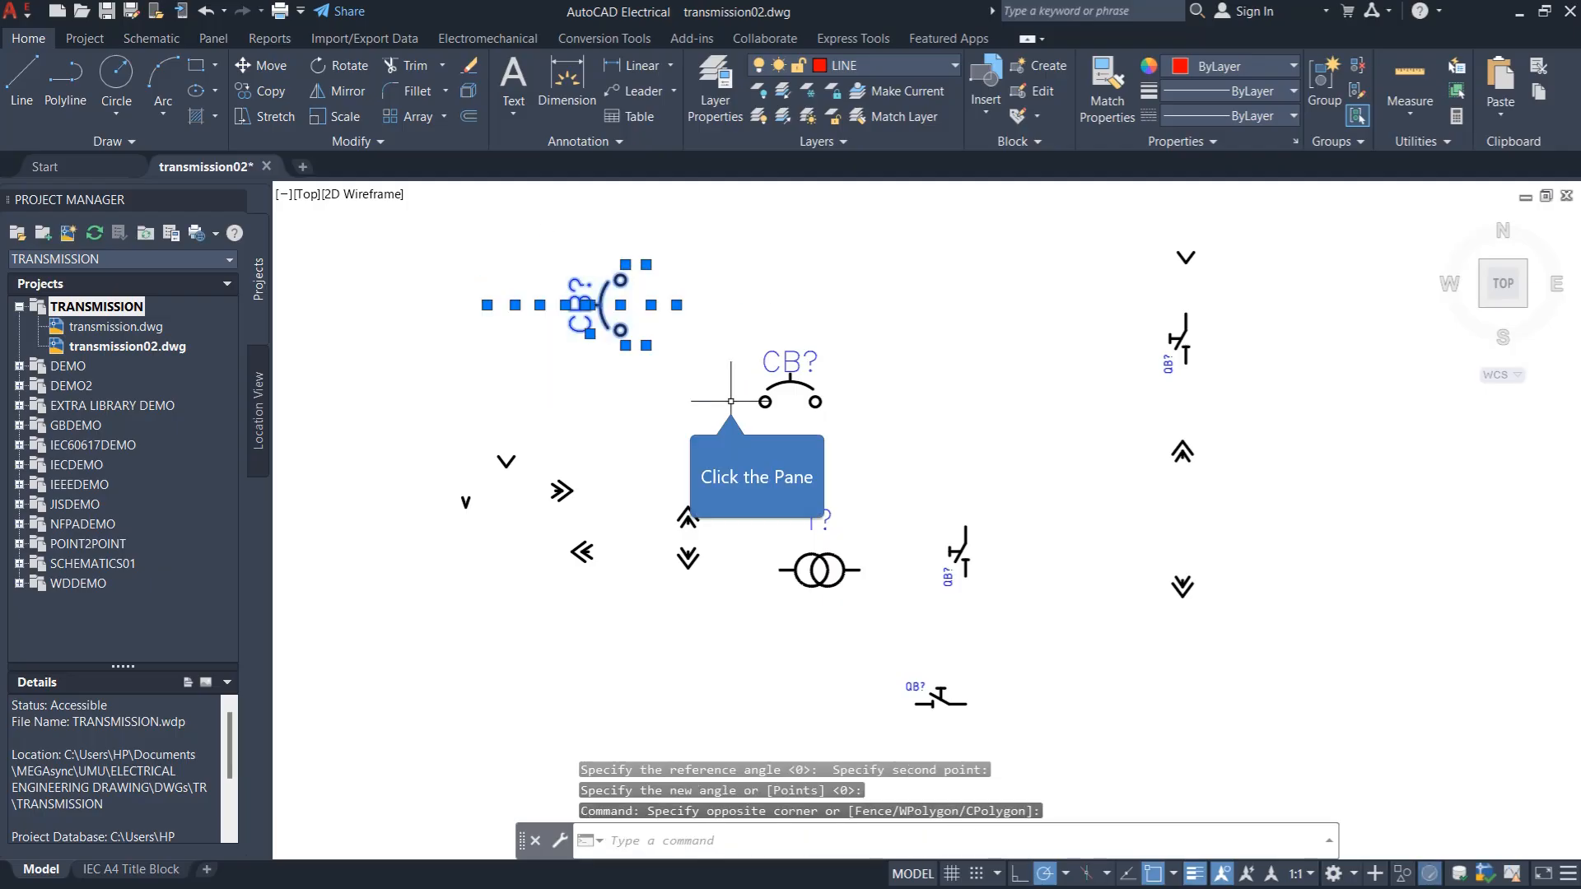
left_click(271, 93)
left_click(611, 303)
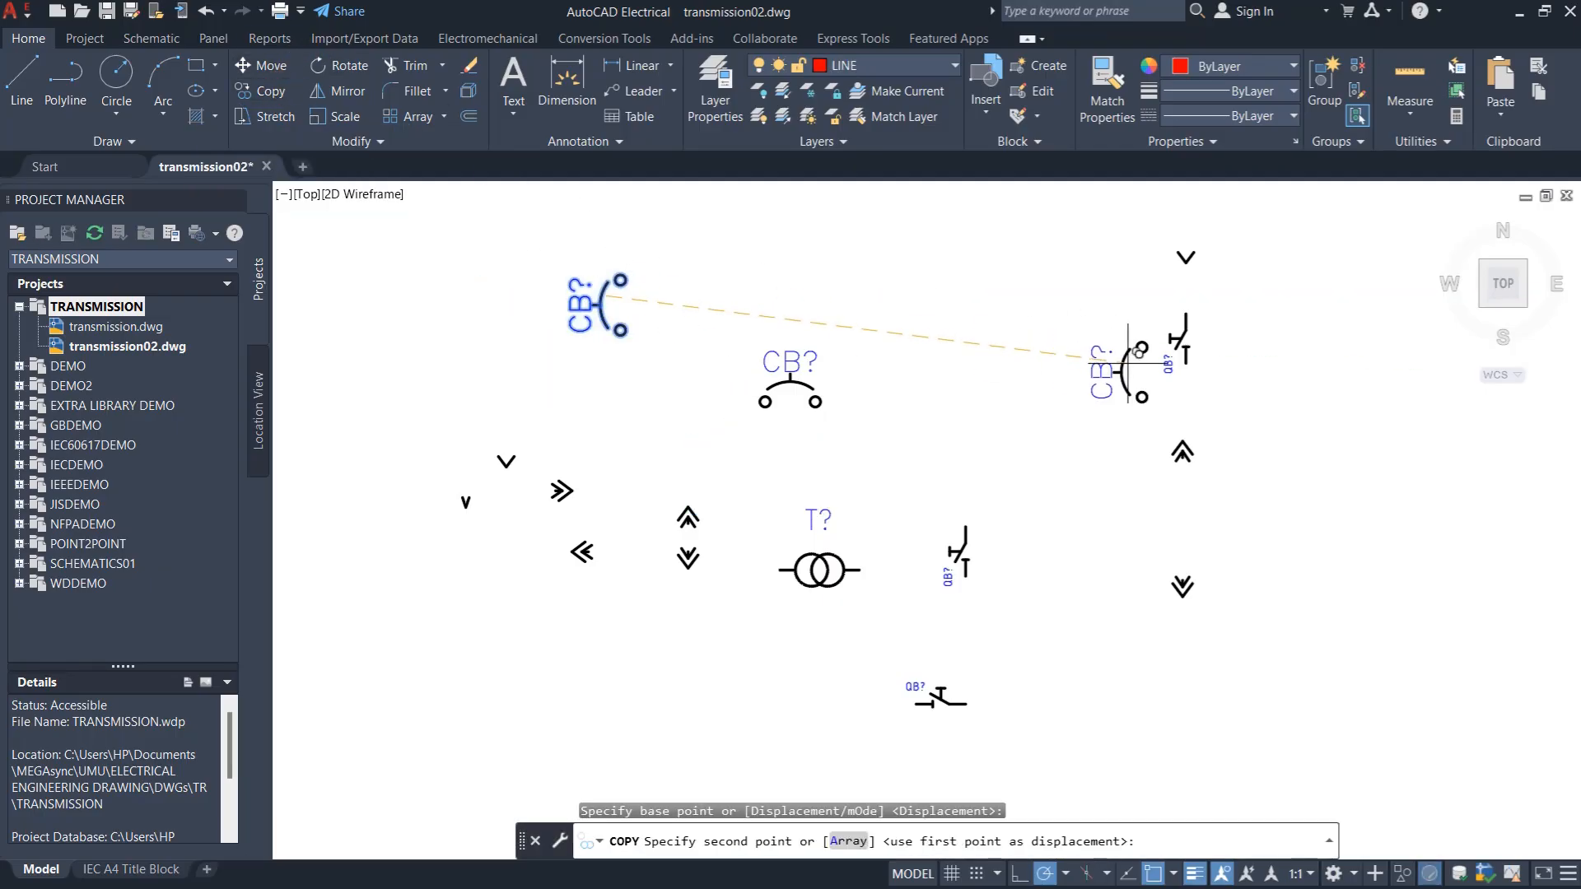
left_click(1171, 514)
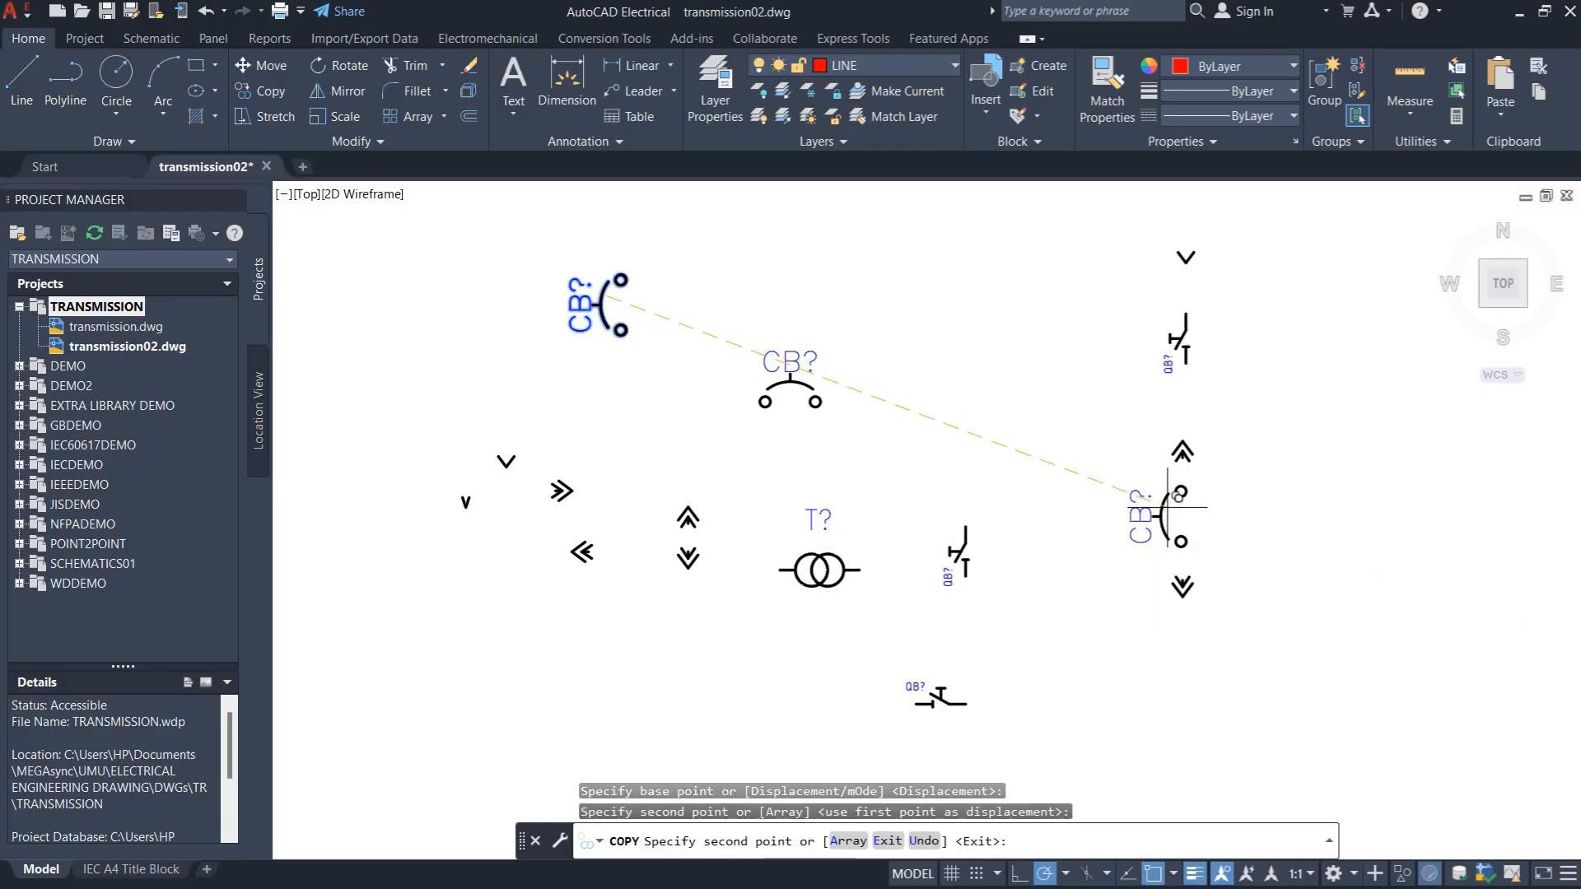
key("Escape")
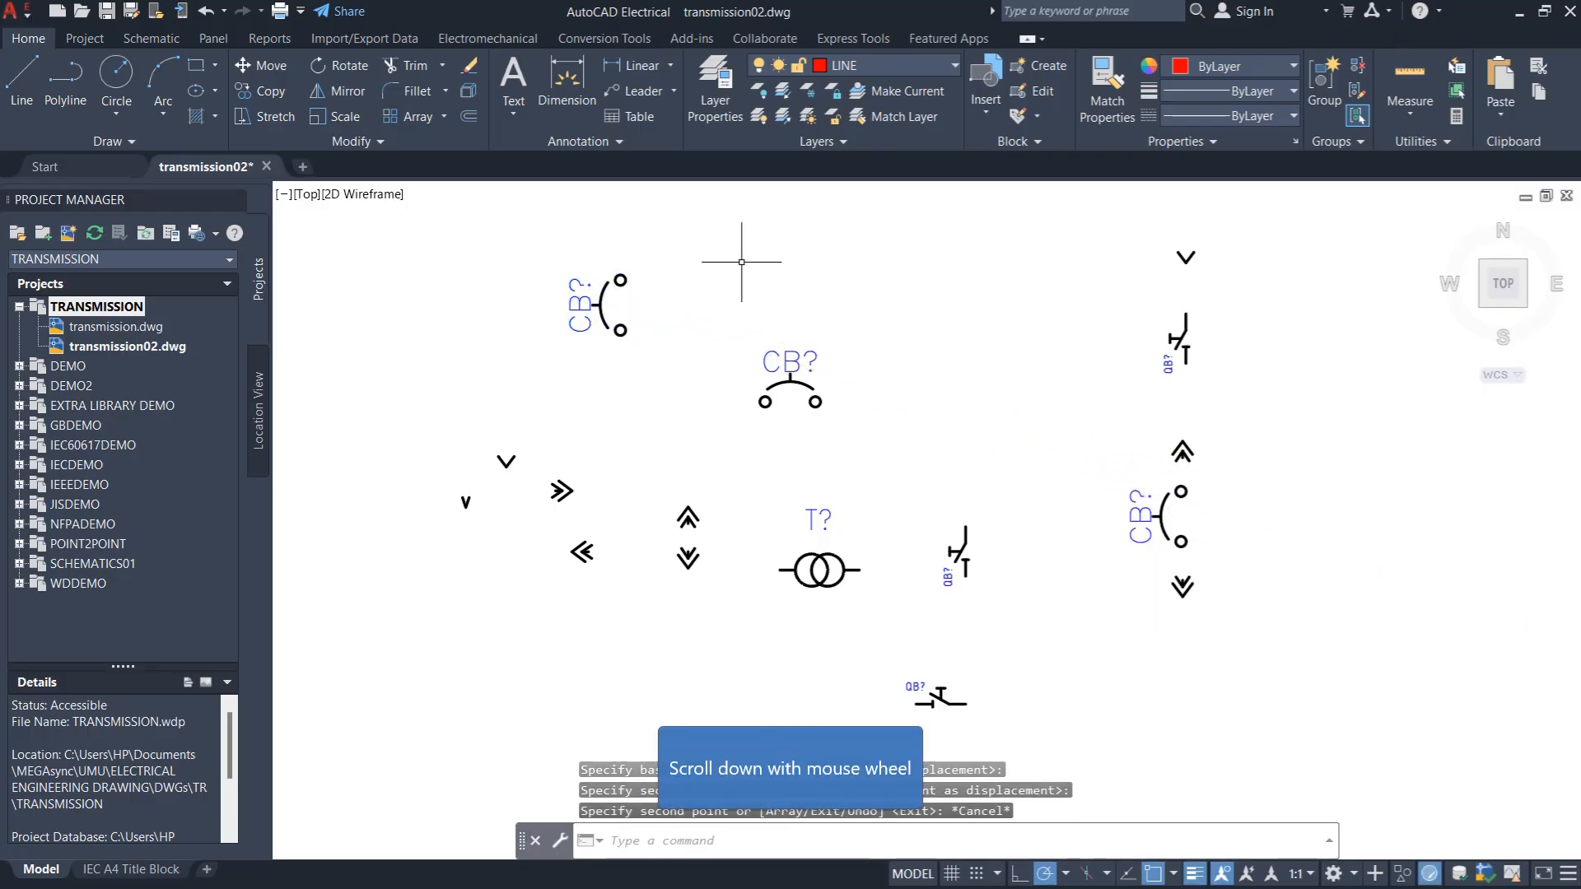
Copy the vertical disconnect switch symbol from its top endpoint to below the down-pointing double arrowhead in the right-hand column
scroll(741, 262, "down", 2)
scroll(872, 457, "up", 3)
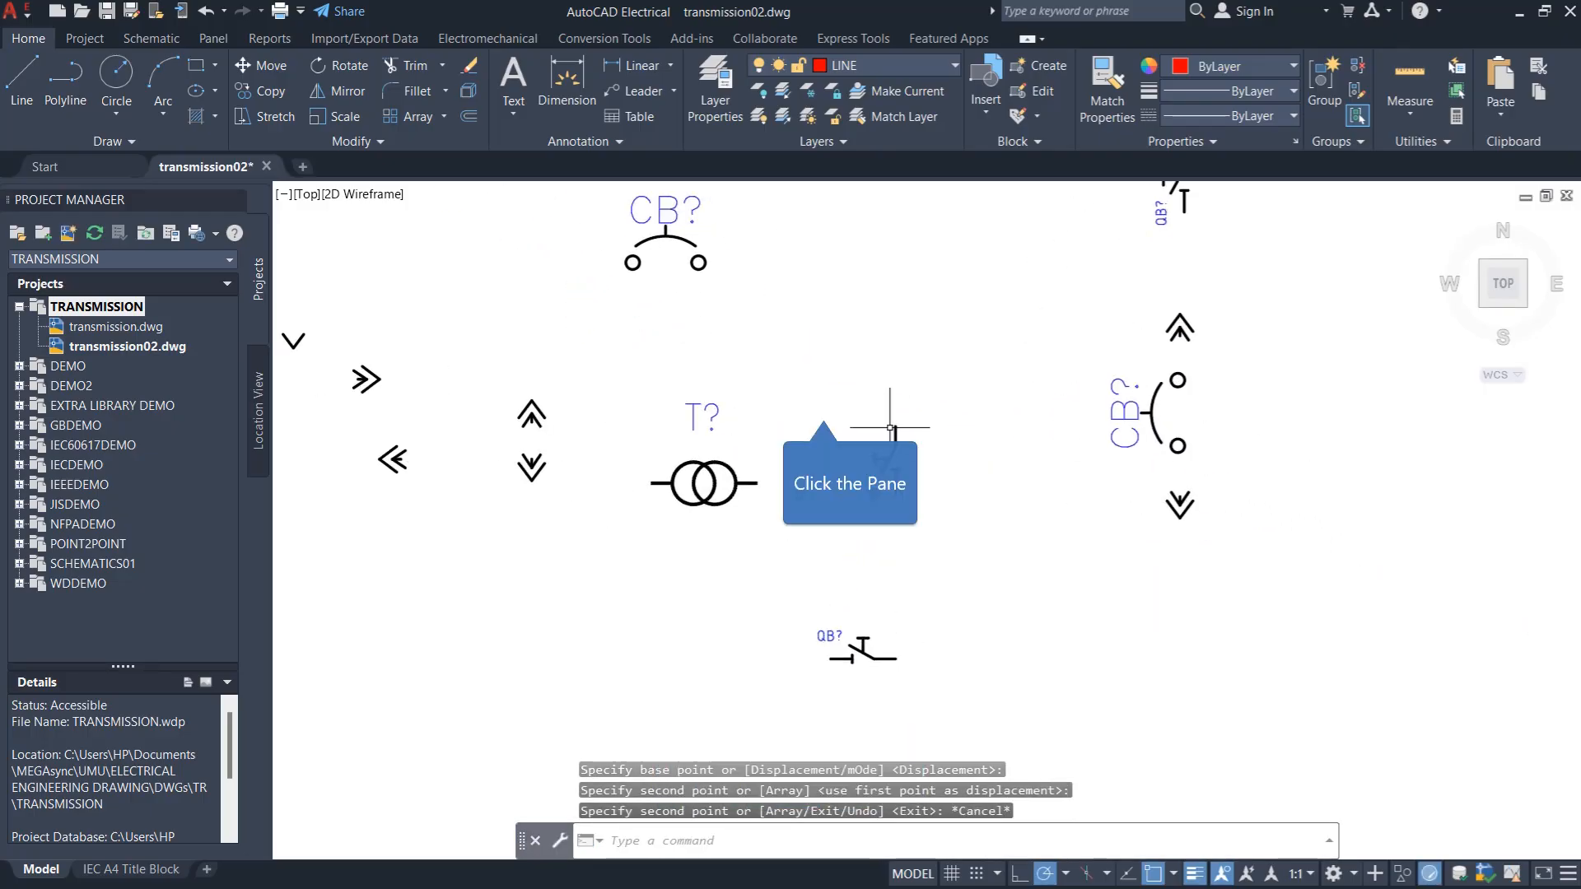
left_click(824, 408)
left_click(985, 494)
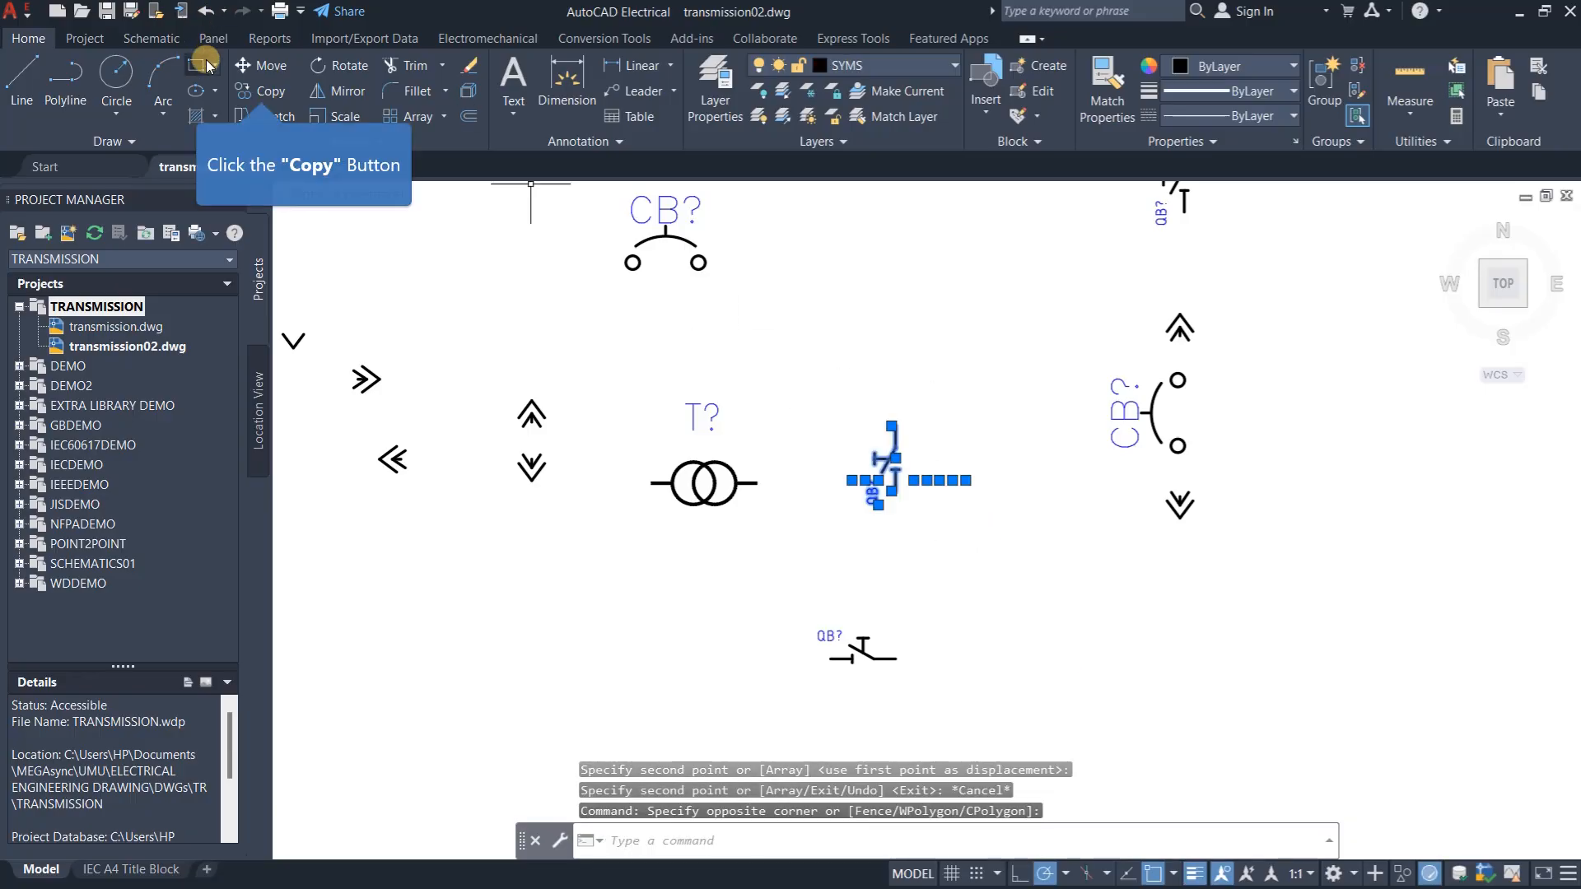
left_click(261, 91)
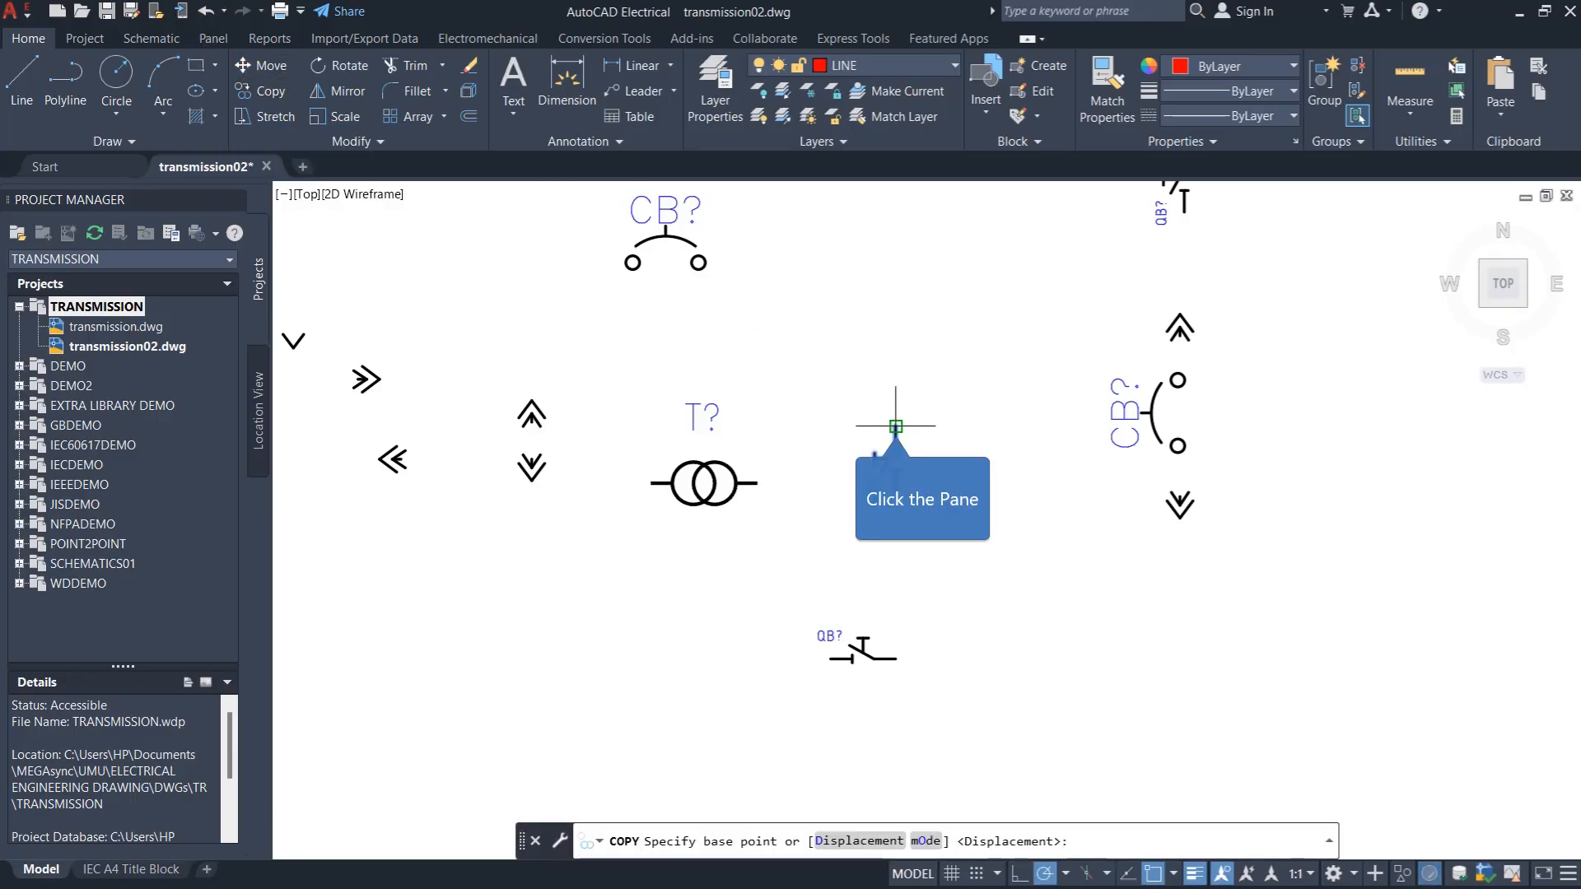
left_click(896, 426)
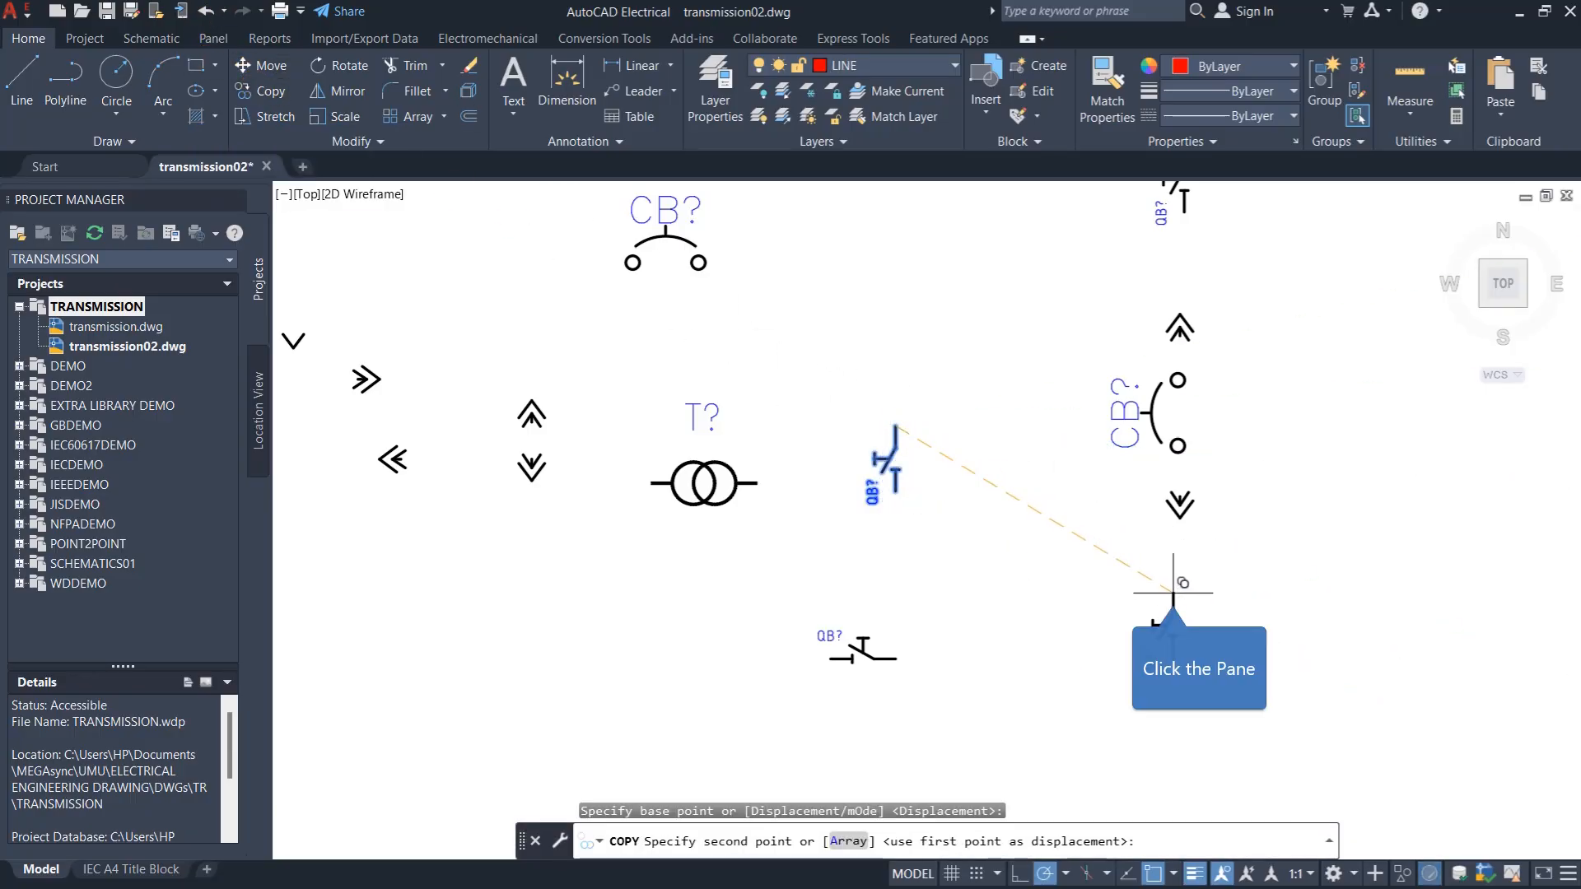
left_click(1172, 592)
key("Escape")
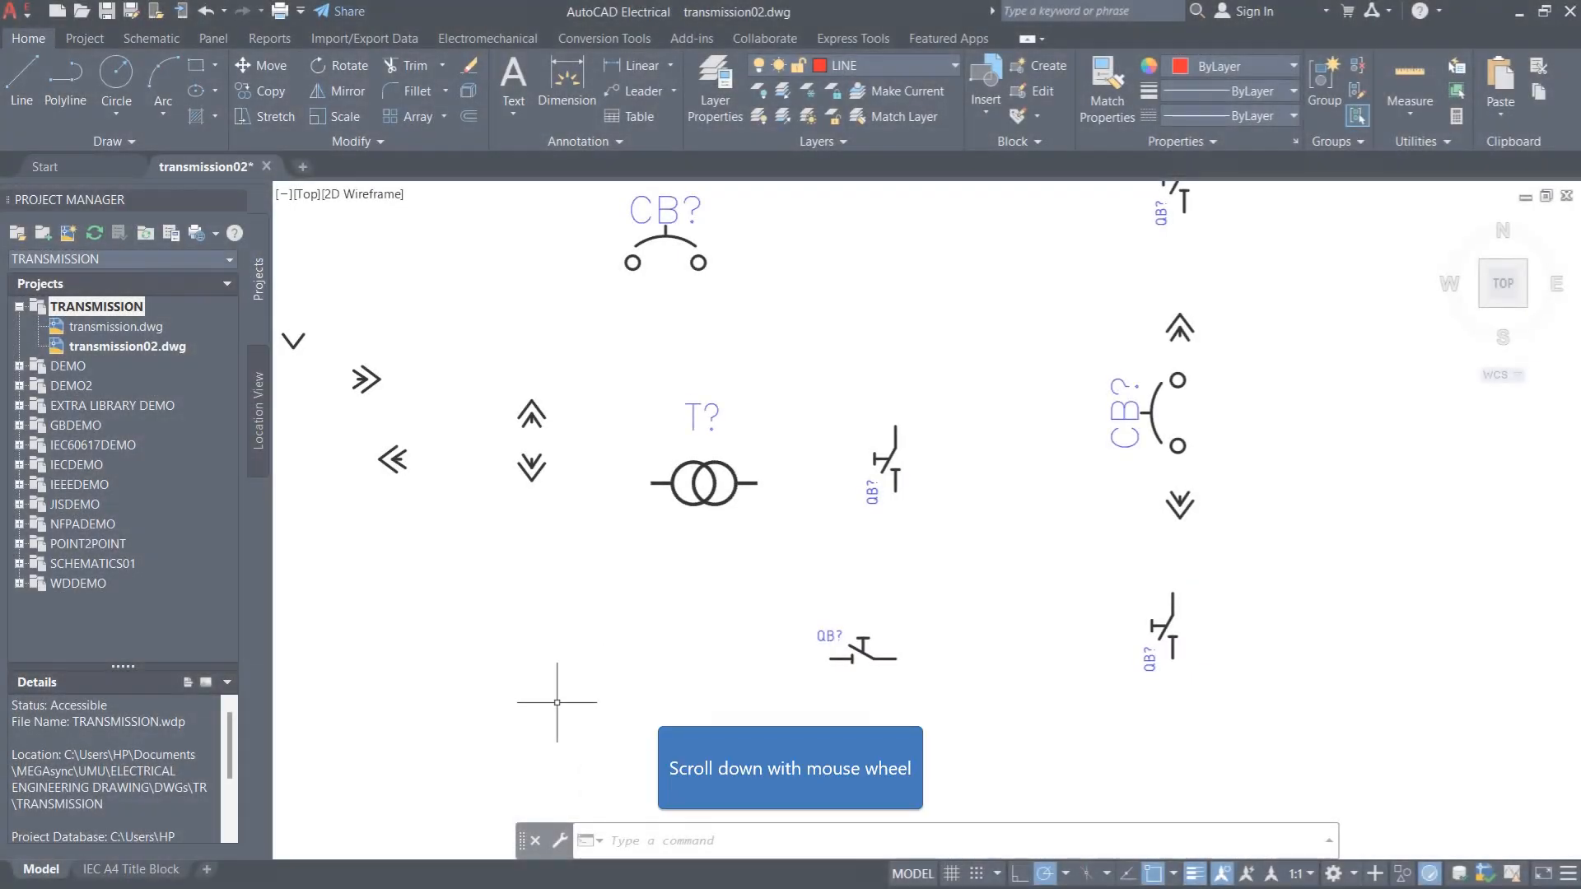
scroll(557, 703, "down", 2)
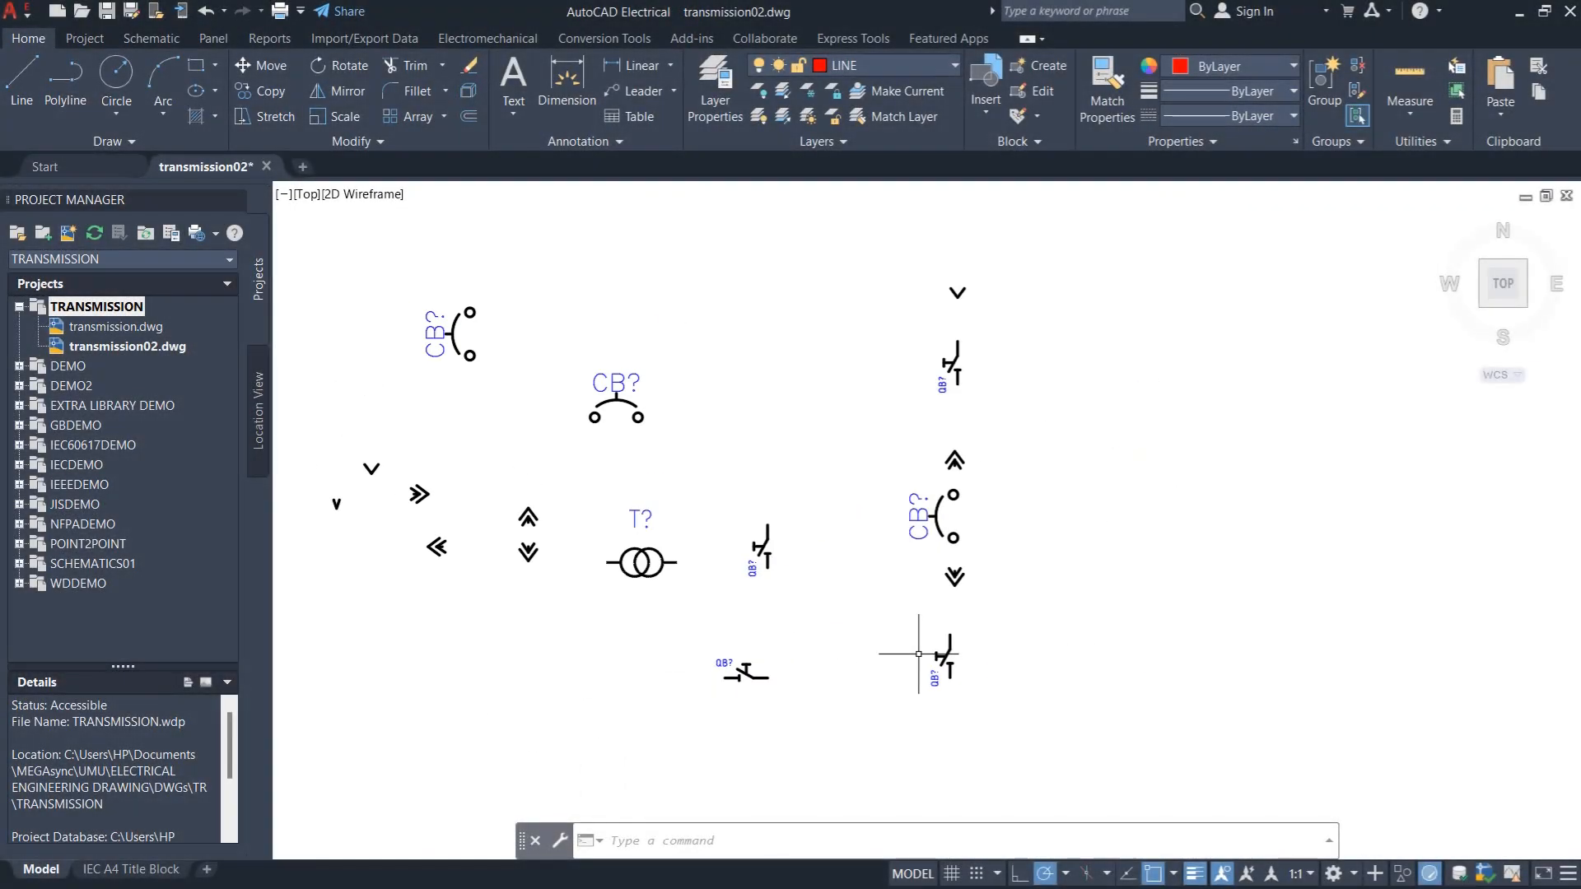
left_click(872, 248)
left_click(1101, 729)
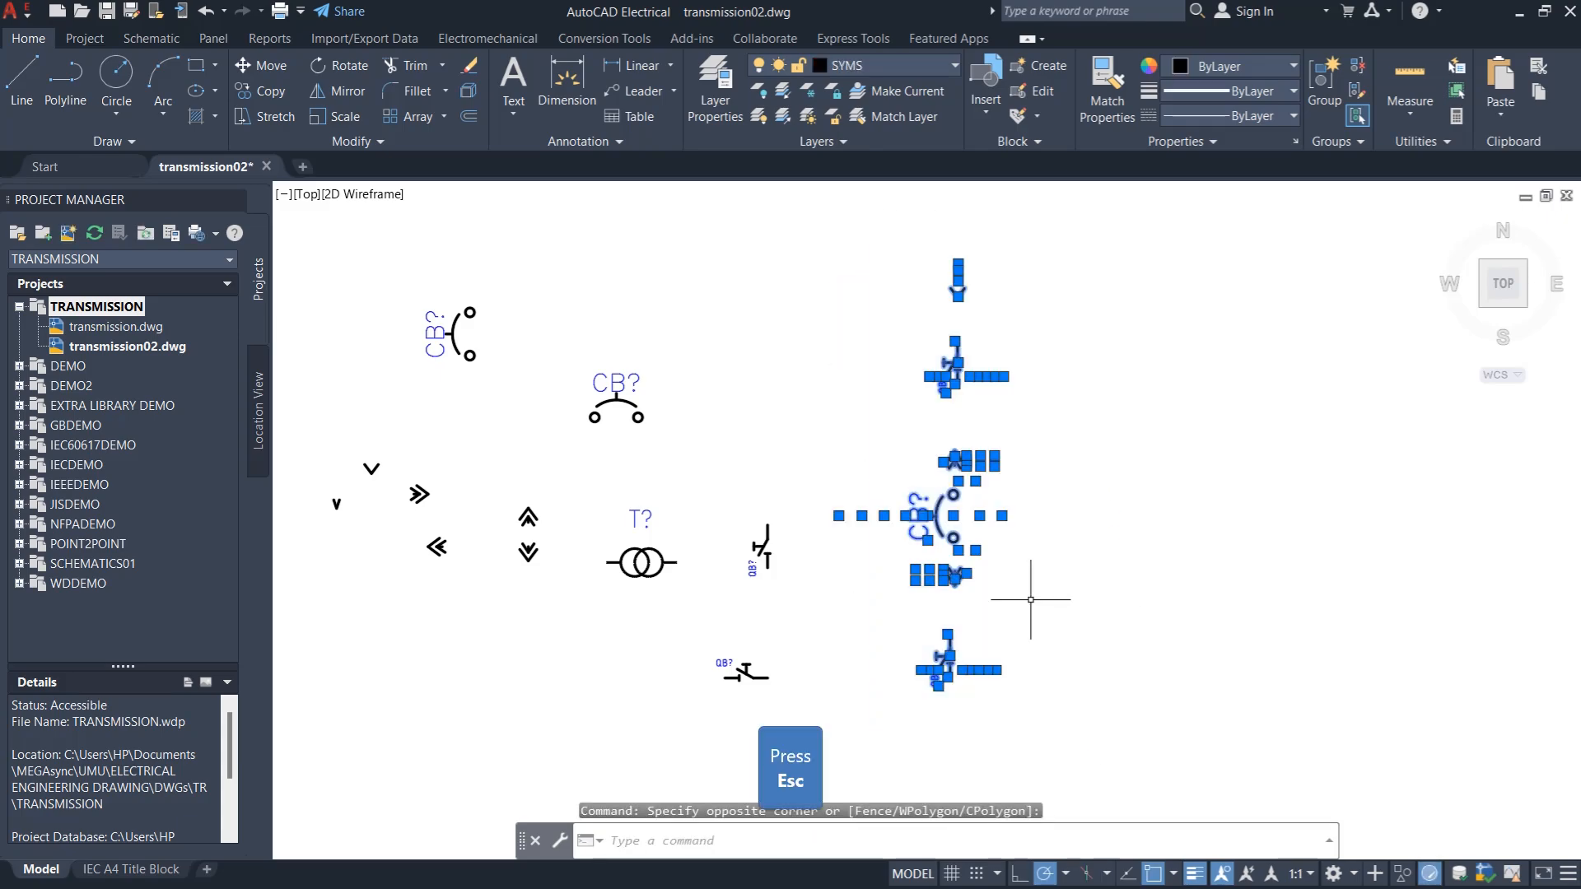
key("Escape")
Align both double arrowheads, both disconnect switches and the single arrowhead of the right-hand column vertically with its circuit breaker
left_click(939, 524)
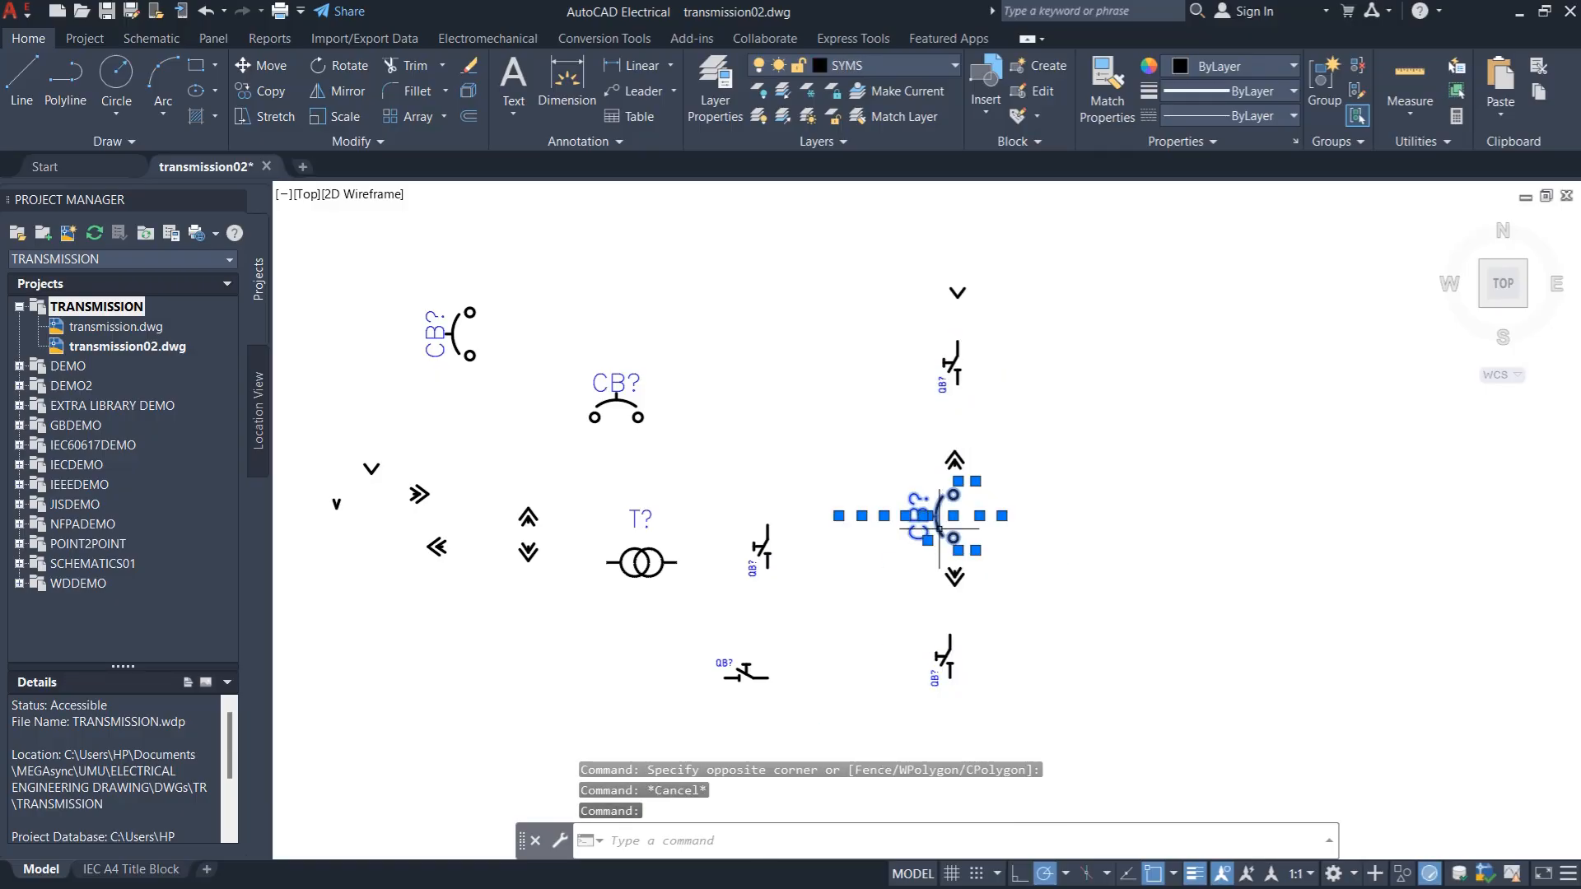
right_click(940, 531)
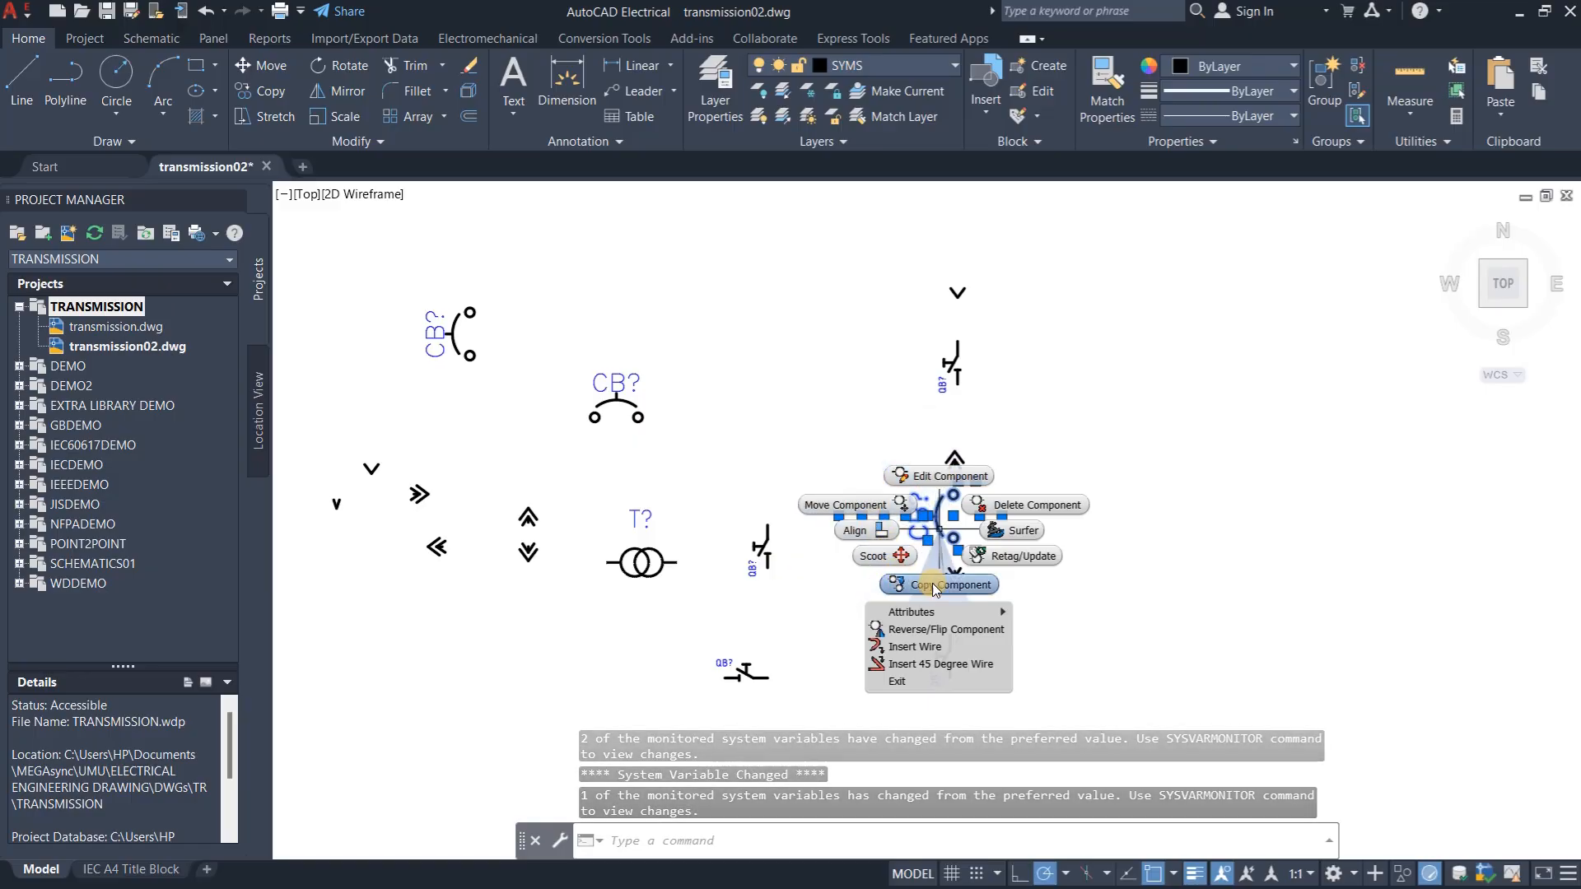
left_click(886, 530)
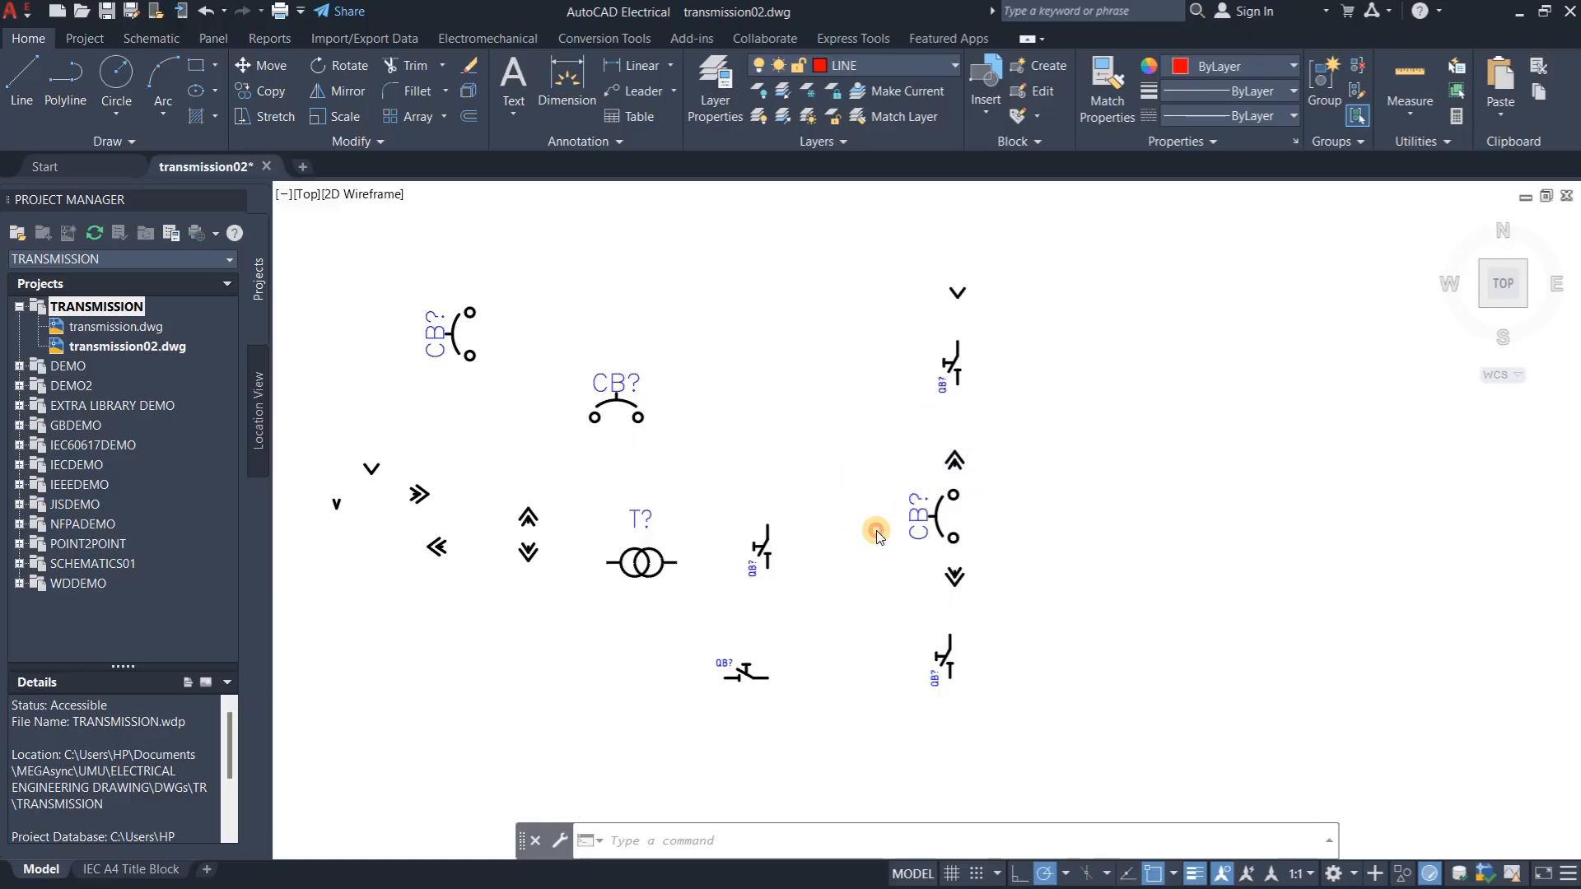
left_click(953, 577)
left_click(947, 660)
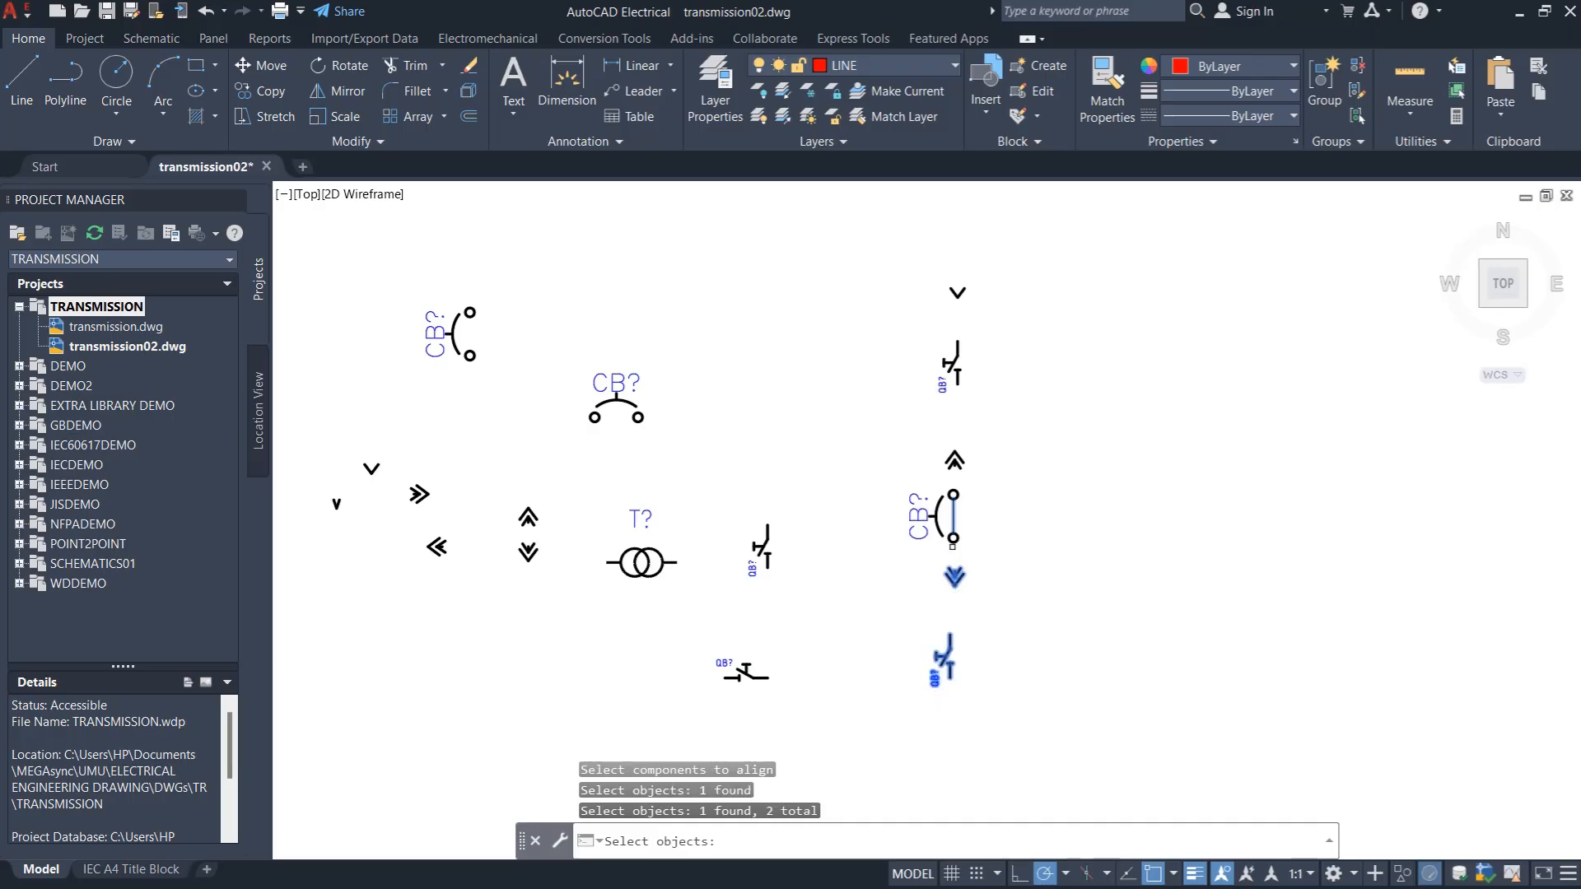
left_click(953, 459)
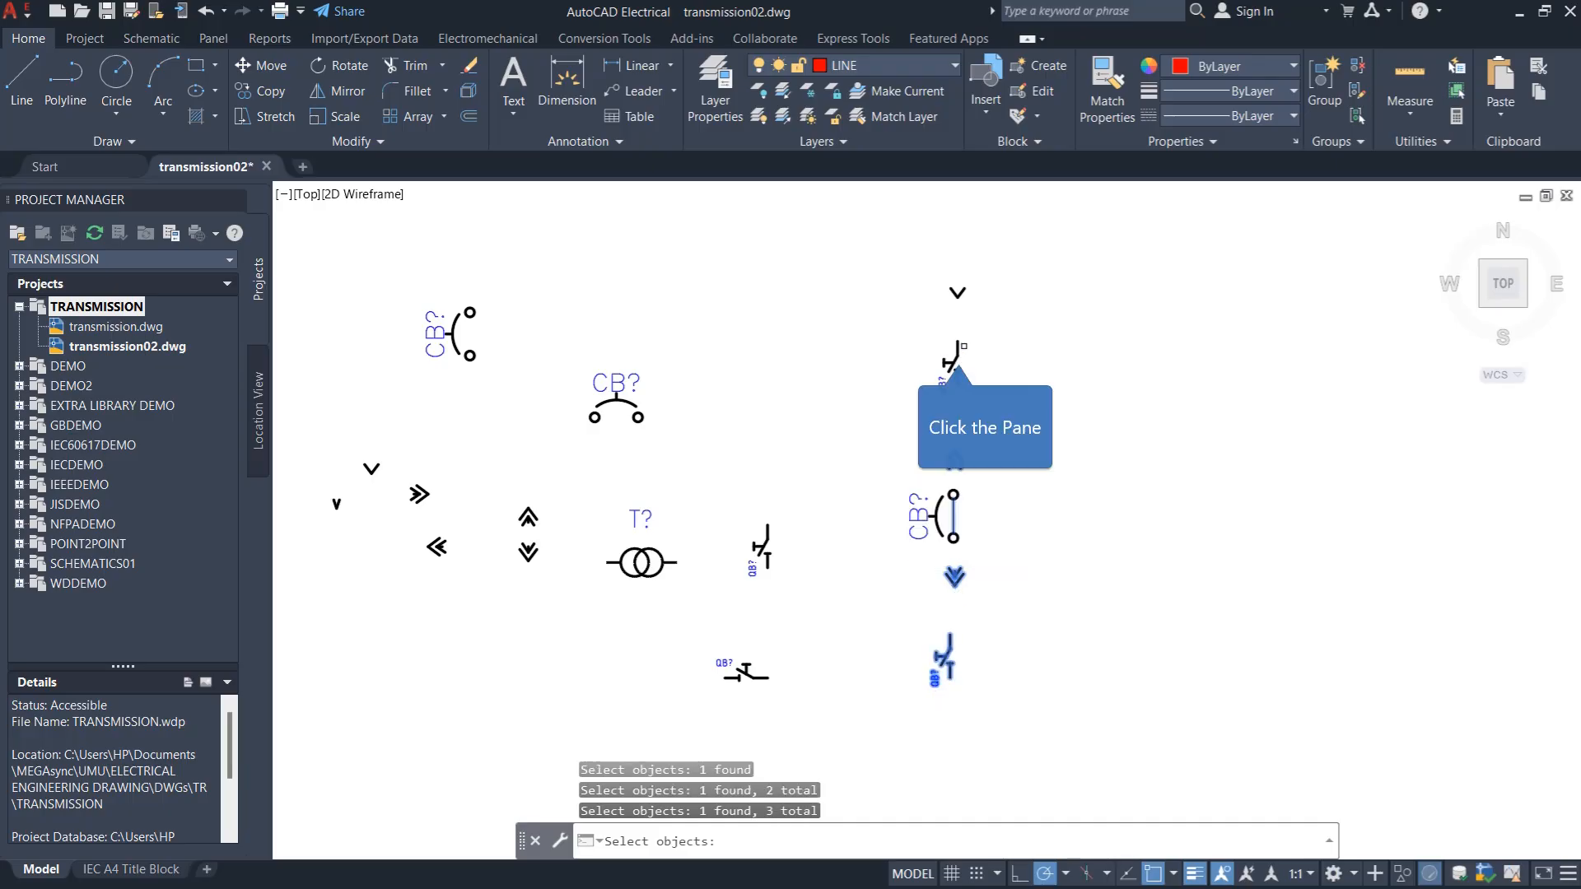
left_click(951, 358)
left_click(957, 293)
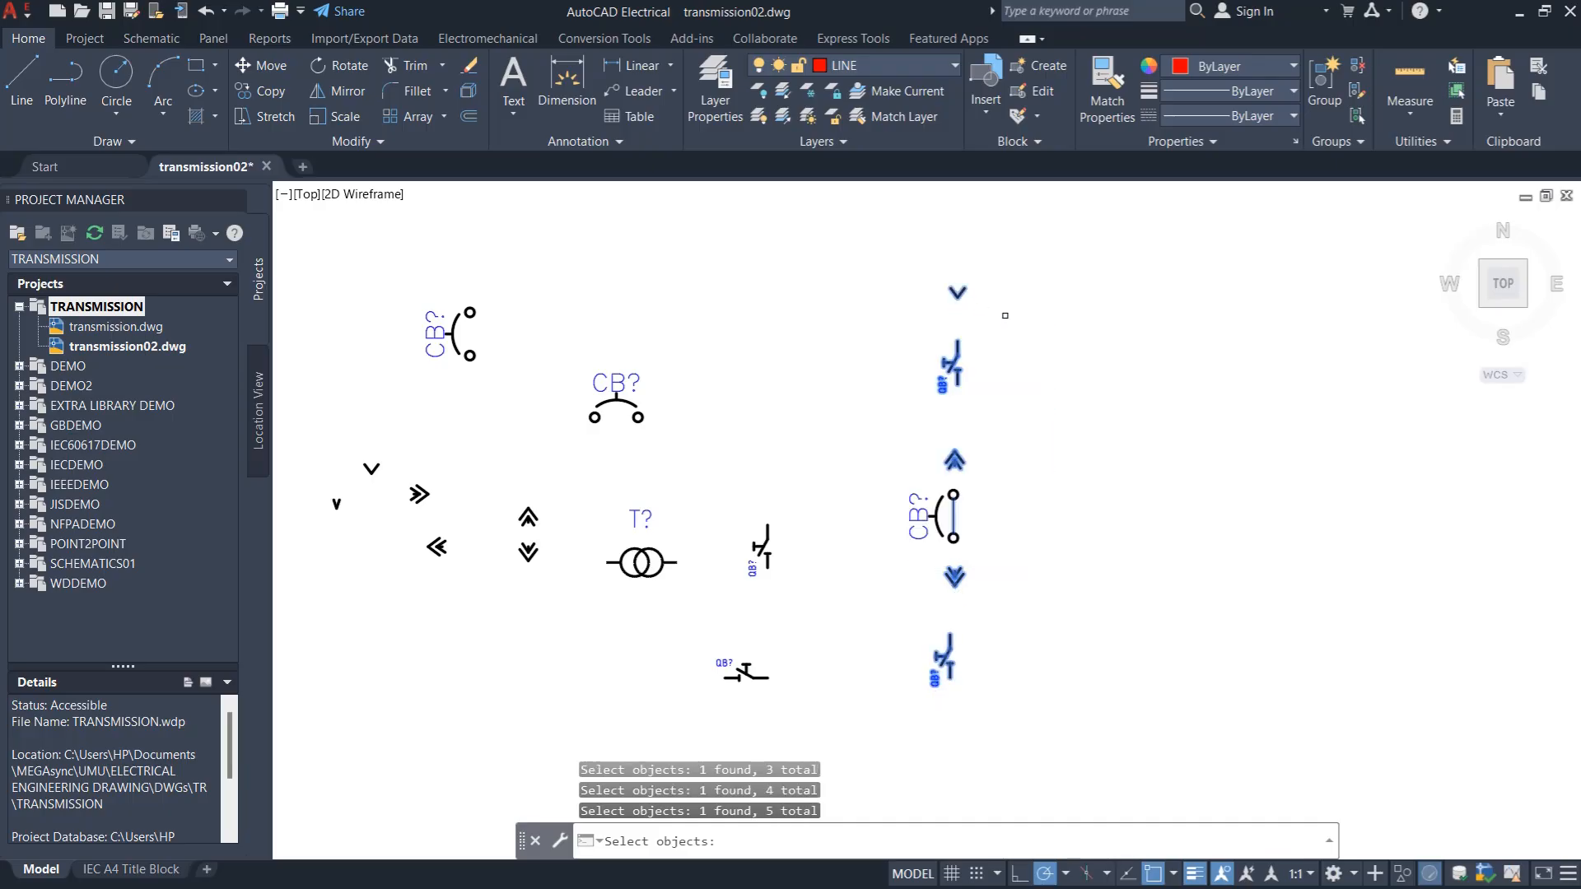
key("Return")
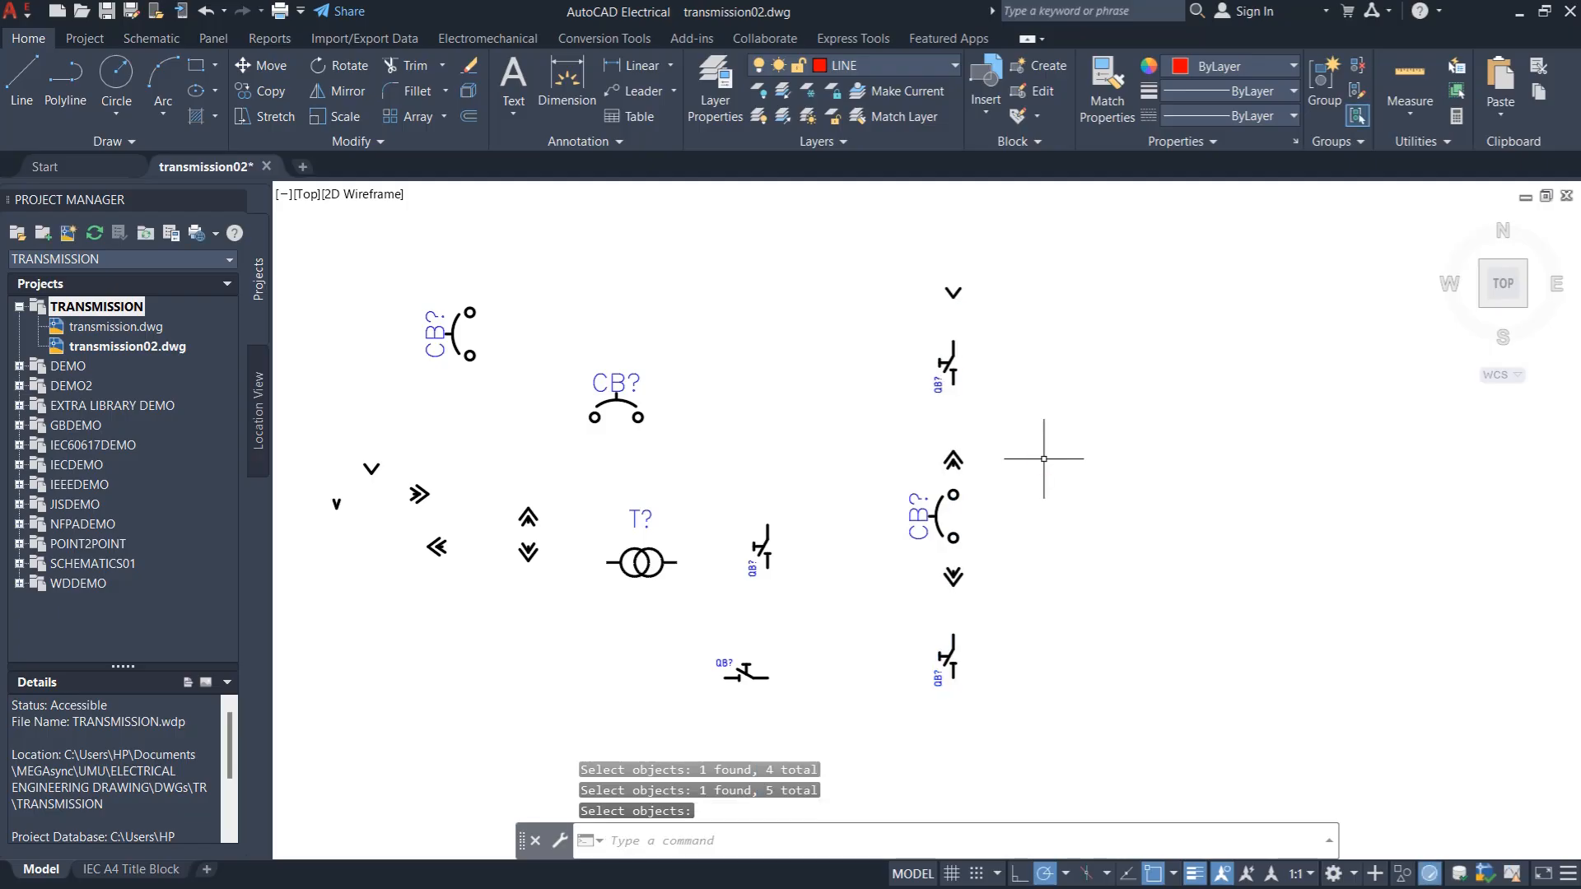
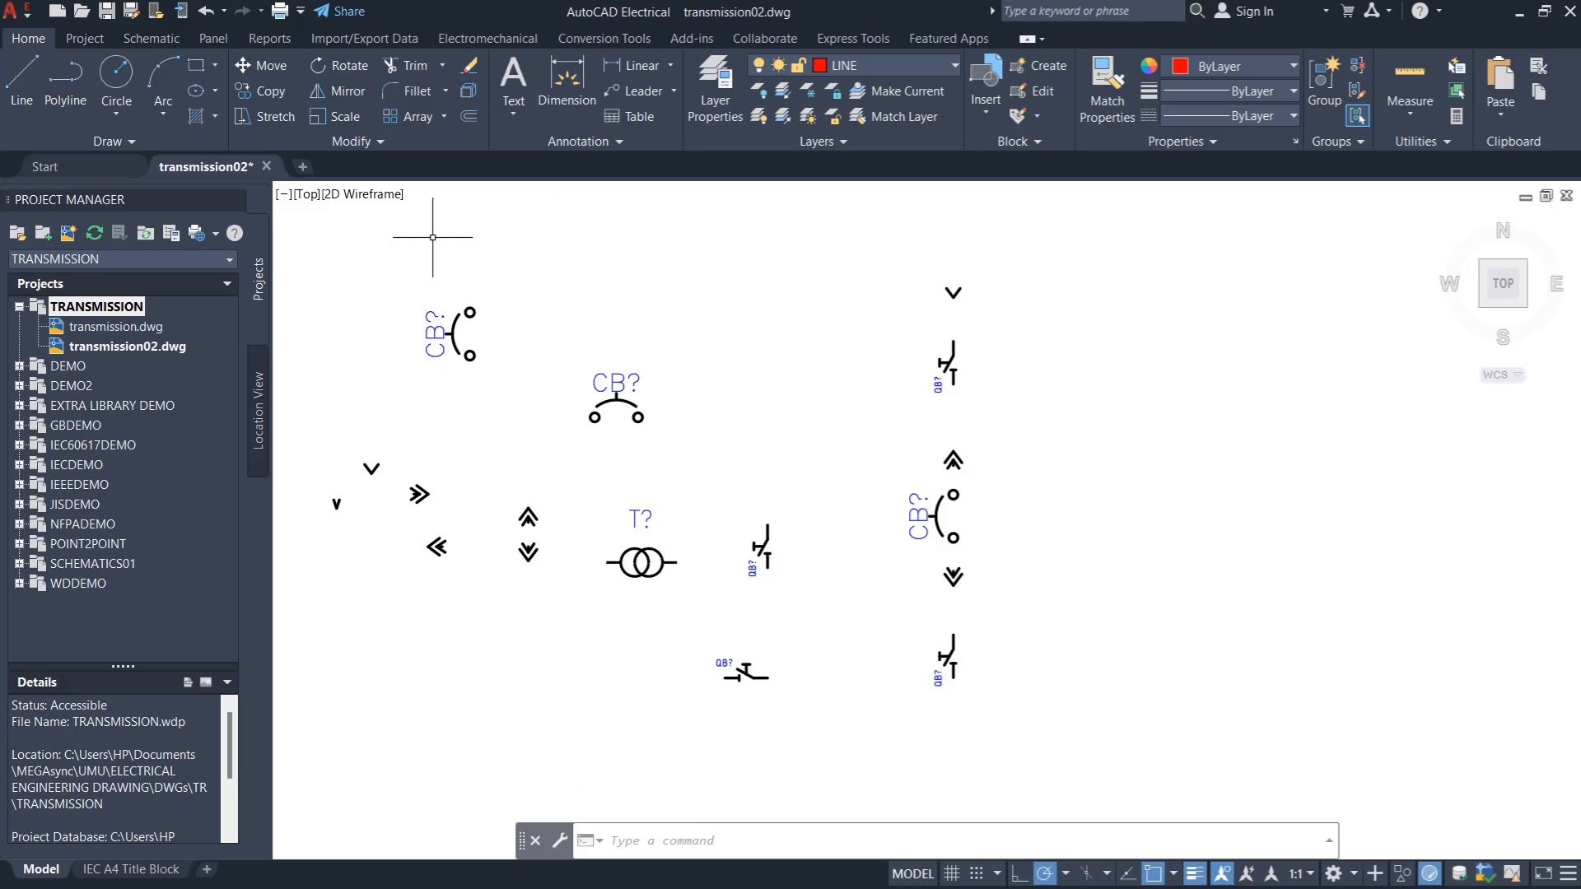
left_click(138, 41)
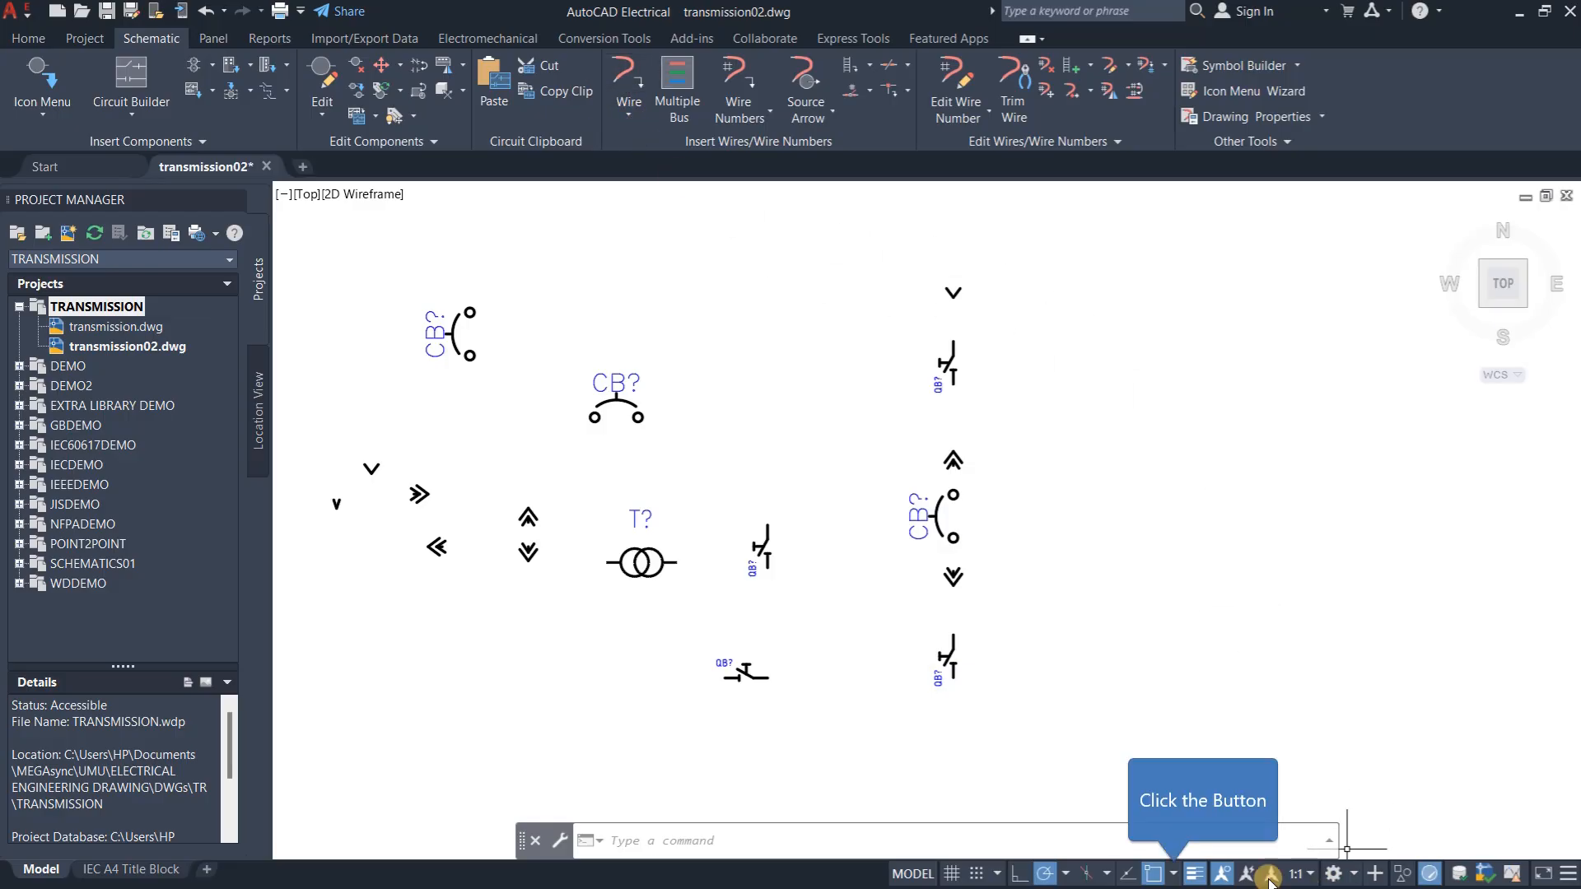
left_click(1174, 873)
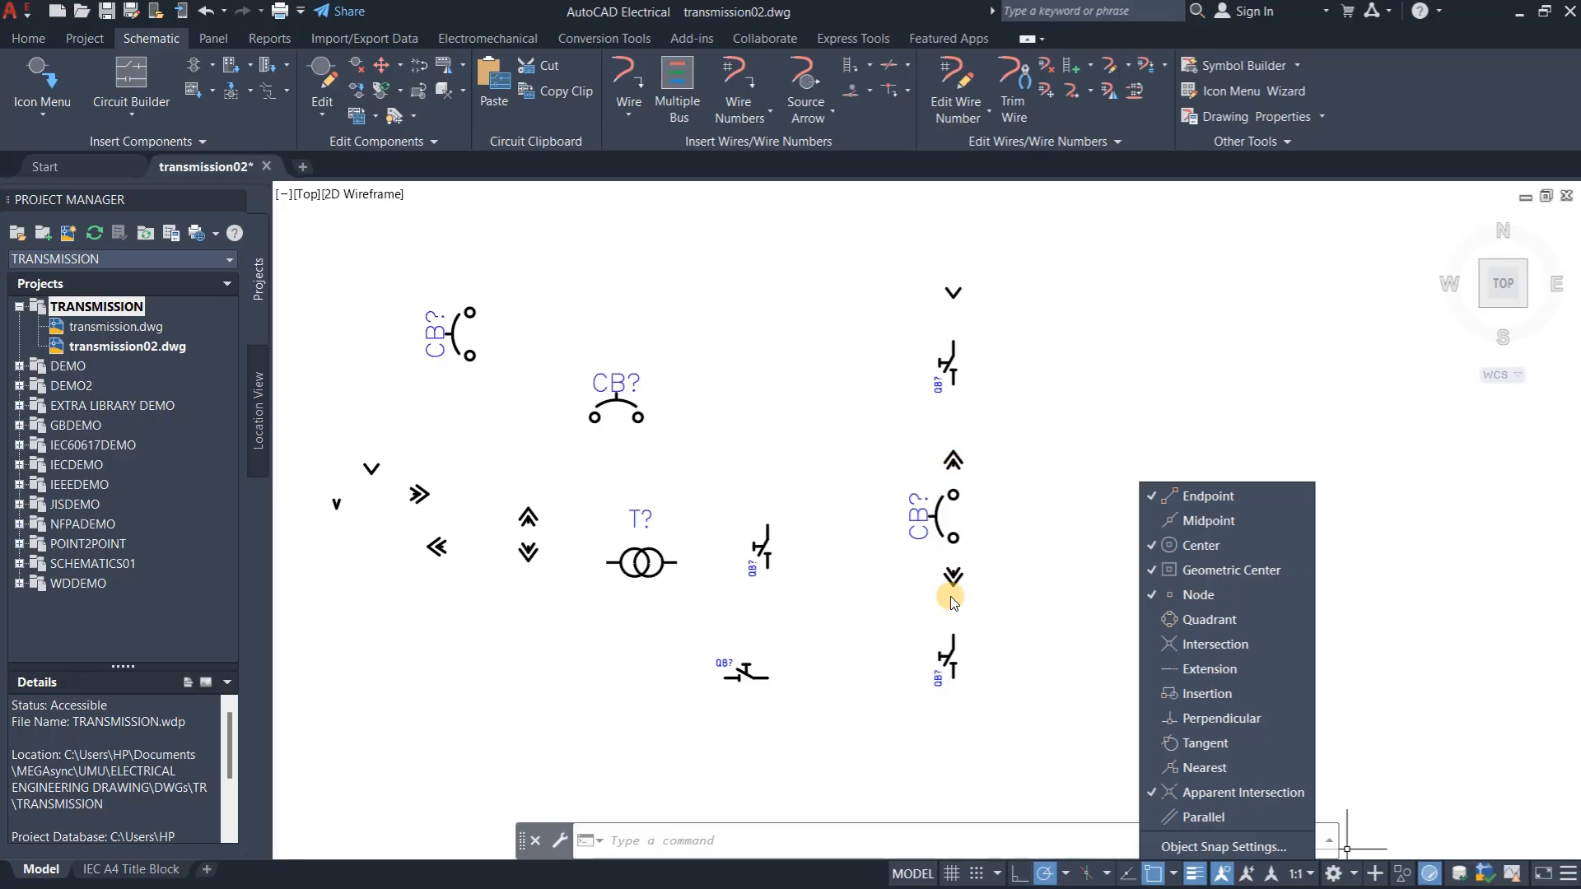
left_click(1028, 386)
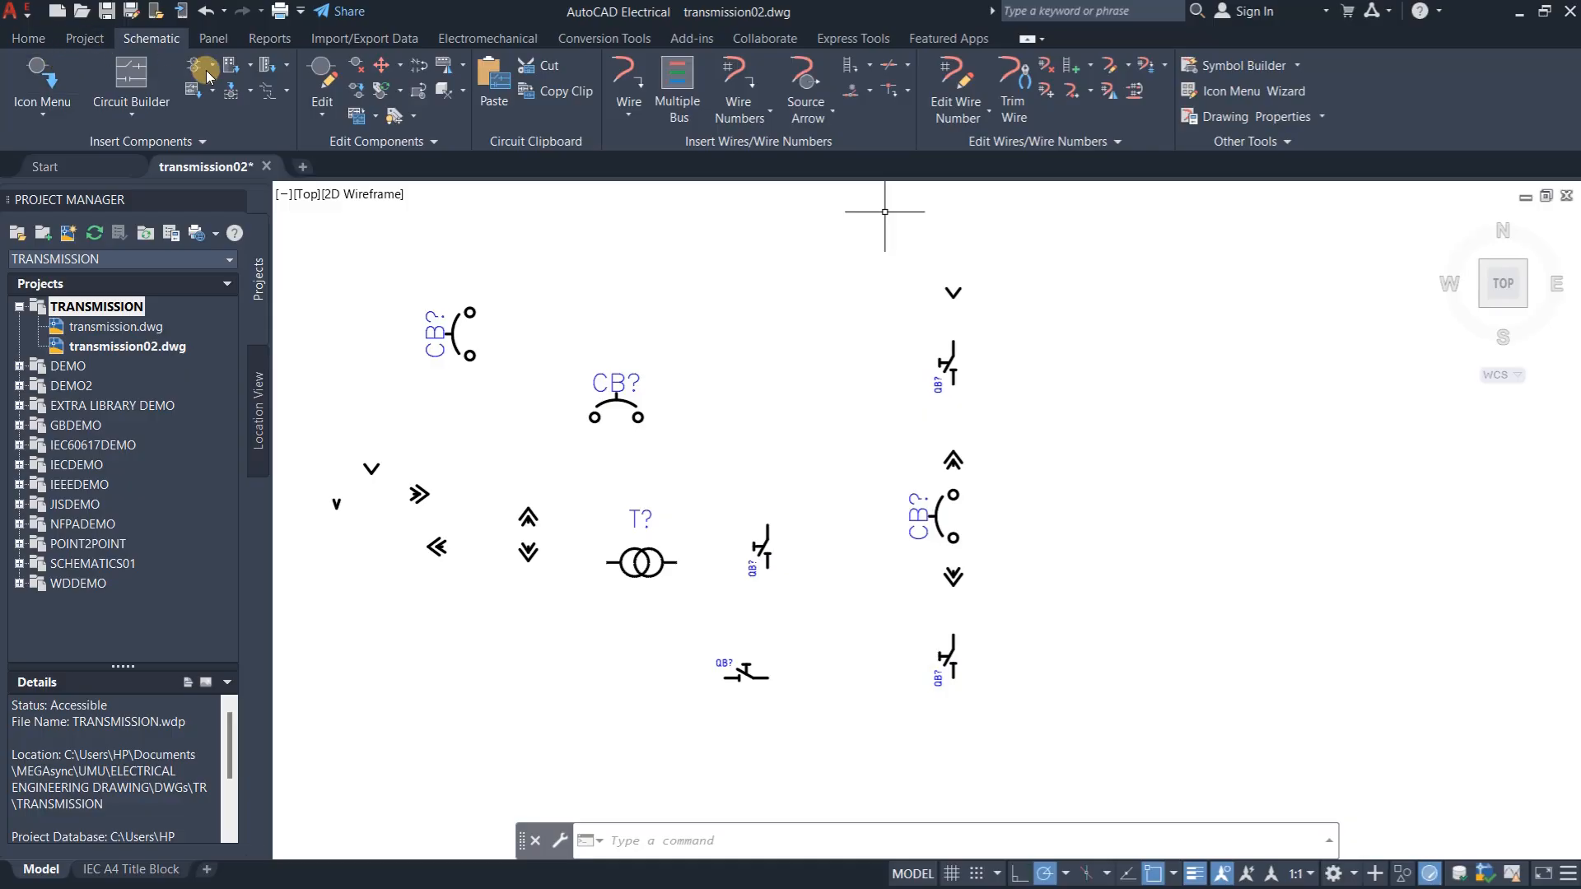
left_click(28, 39)
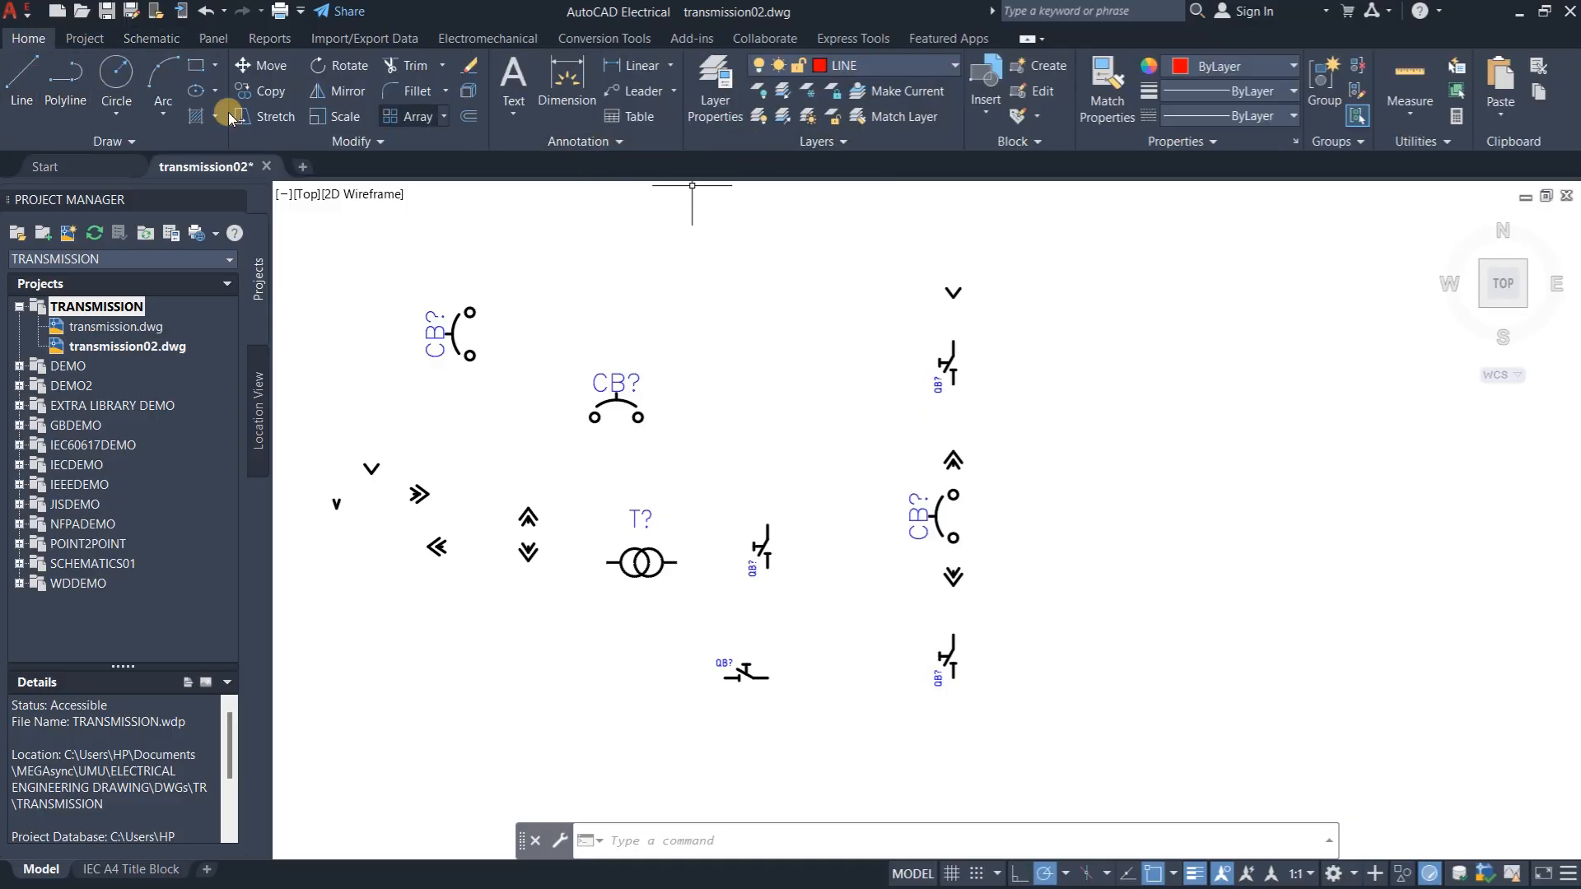
Open the layer properties and examine the color, linetype and lineweight of the LINE layer
left_click(714, 82)
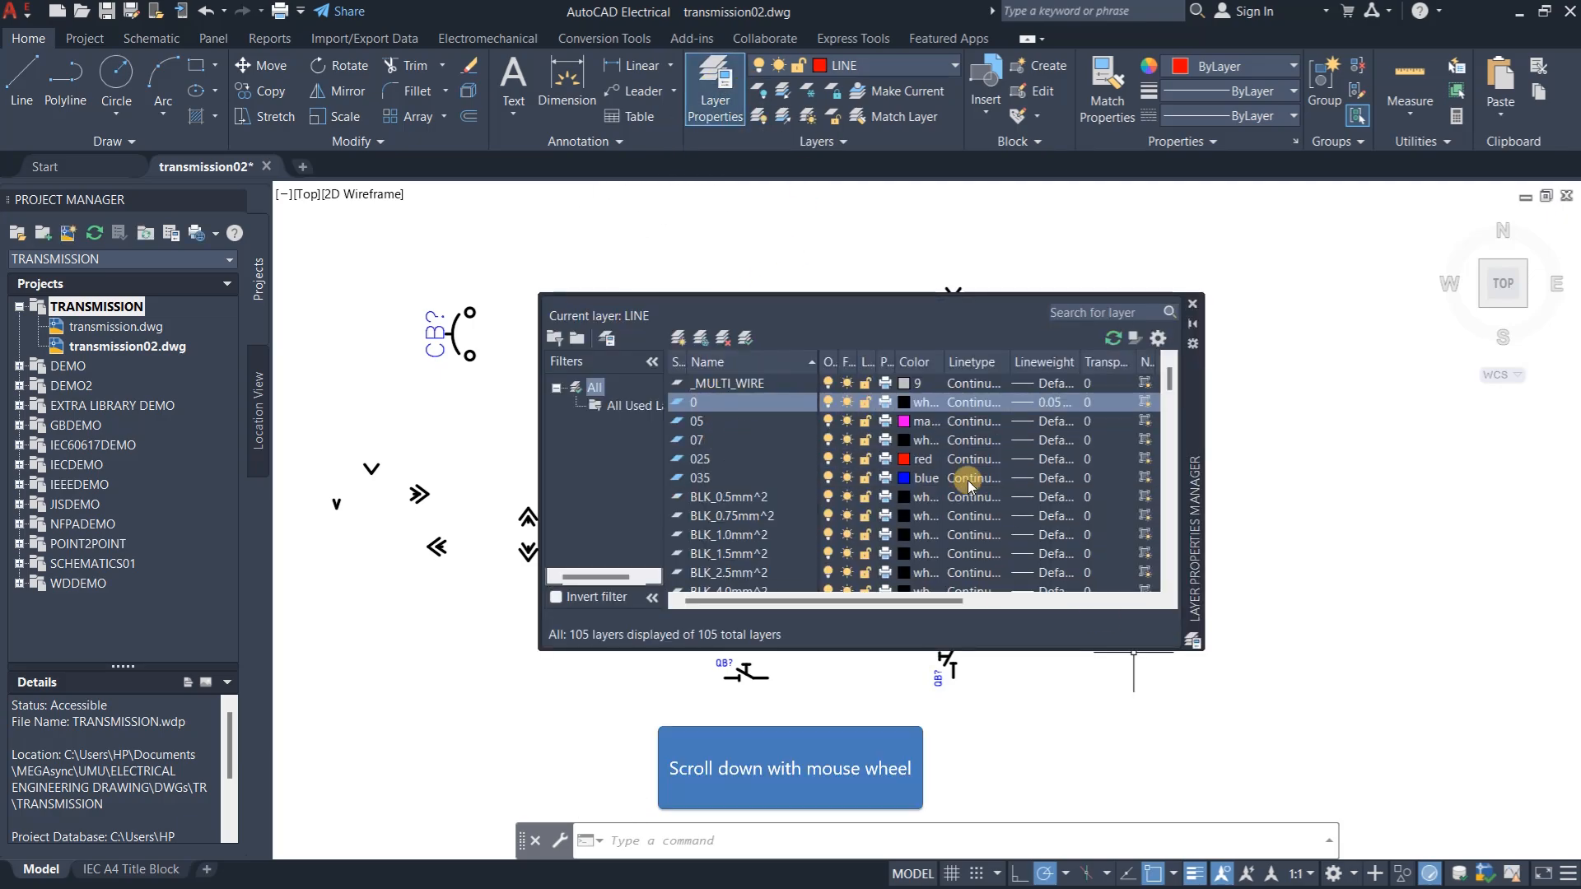
scroll(921, 477, "down", 5)
scroll(921, 477, "down", 5)
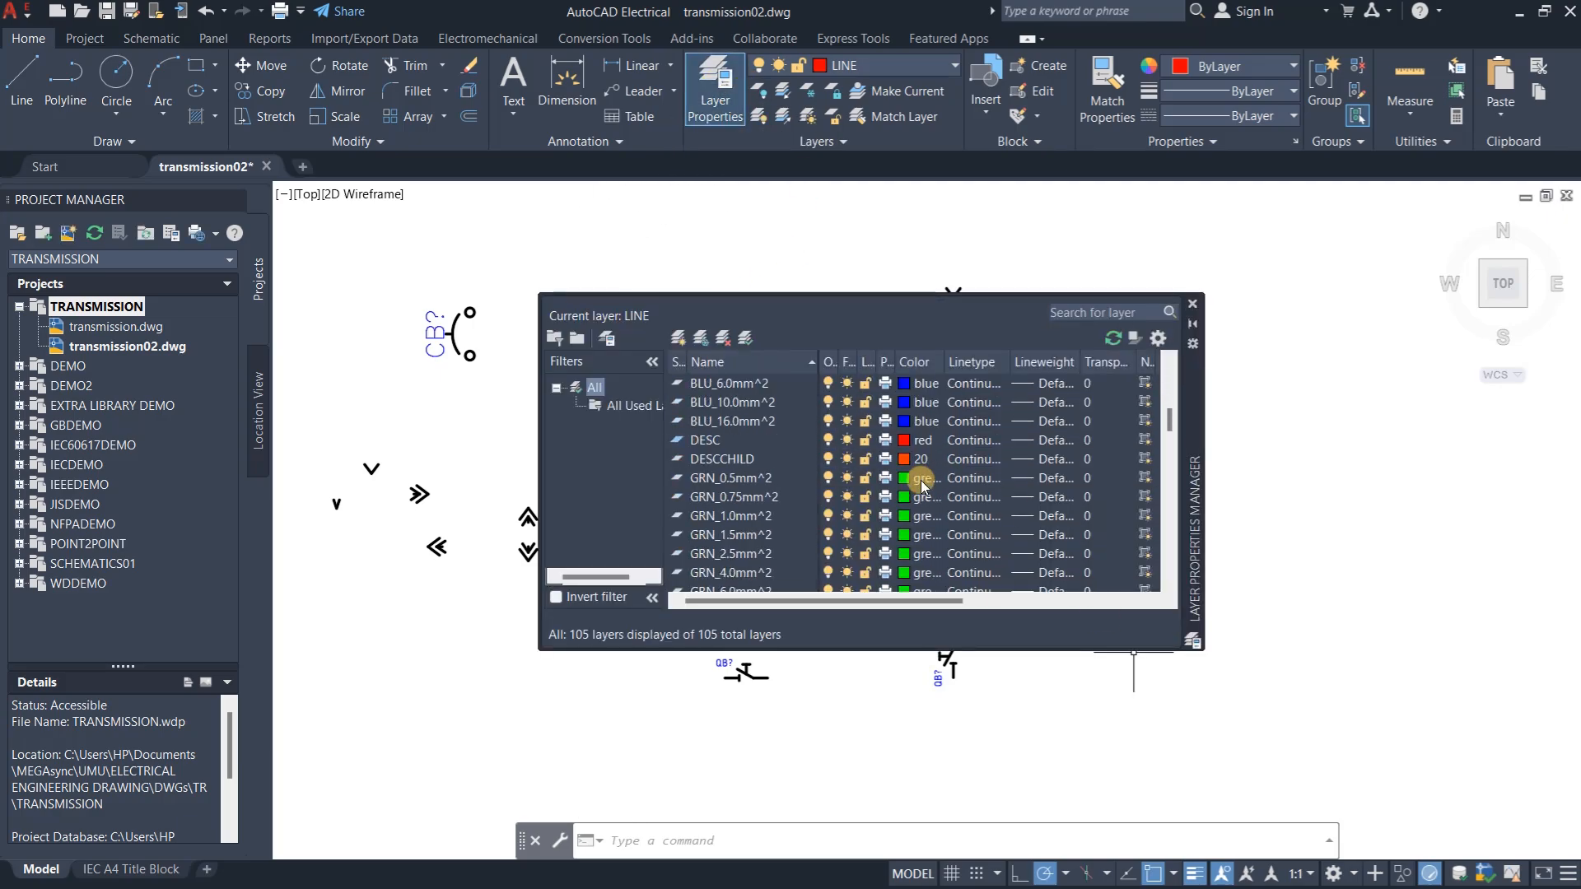
scroll(892, 497, "down", 2)
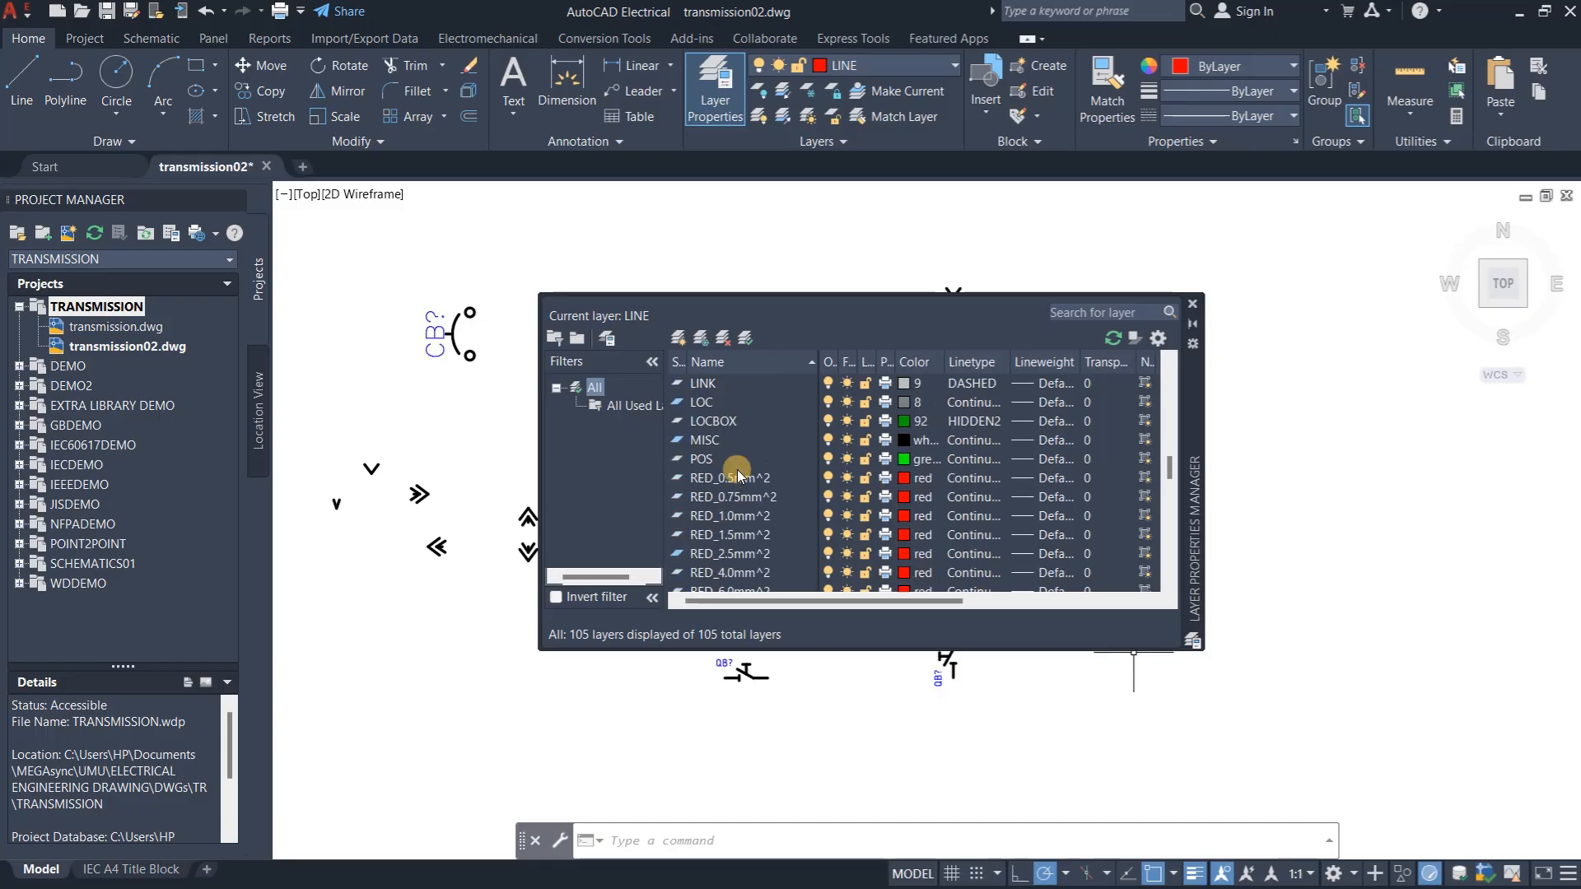
scroll(732, 453, "up", 1)
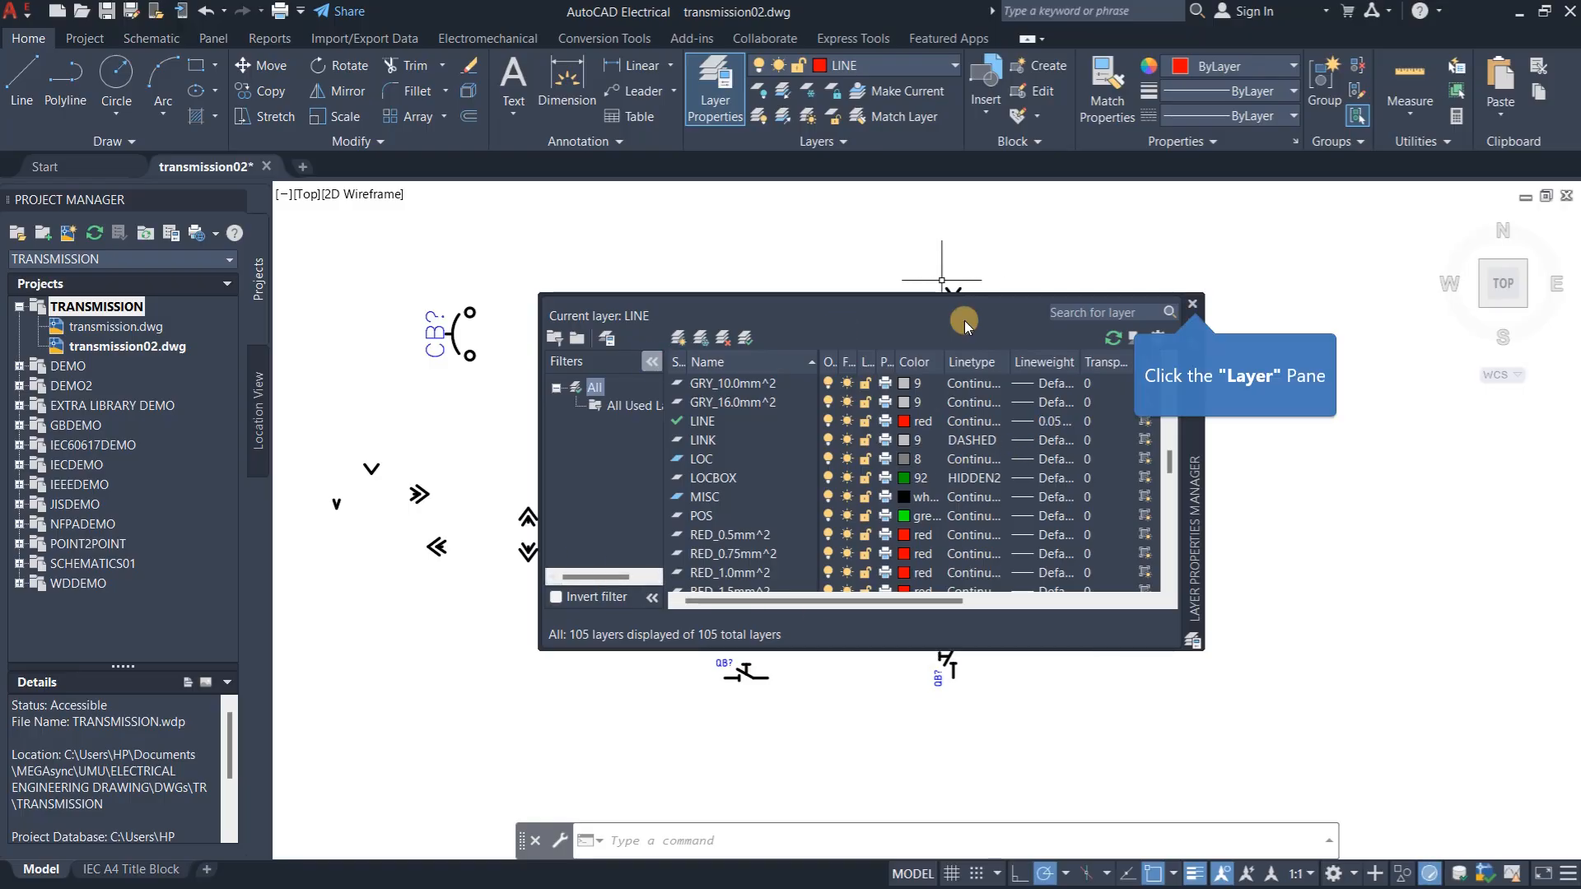
Close the layer manager and choose LINE as the current drawing layer
left_click(1194, 304)
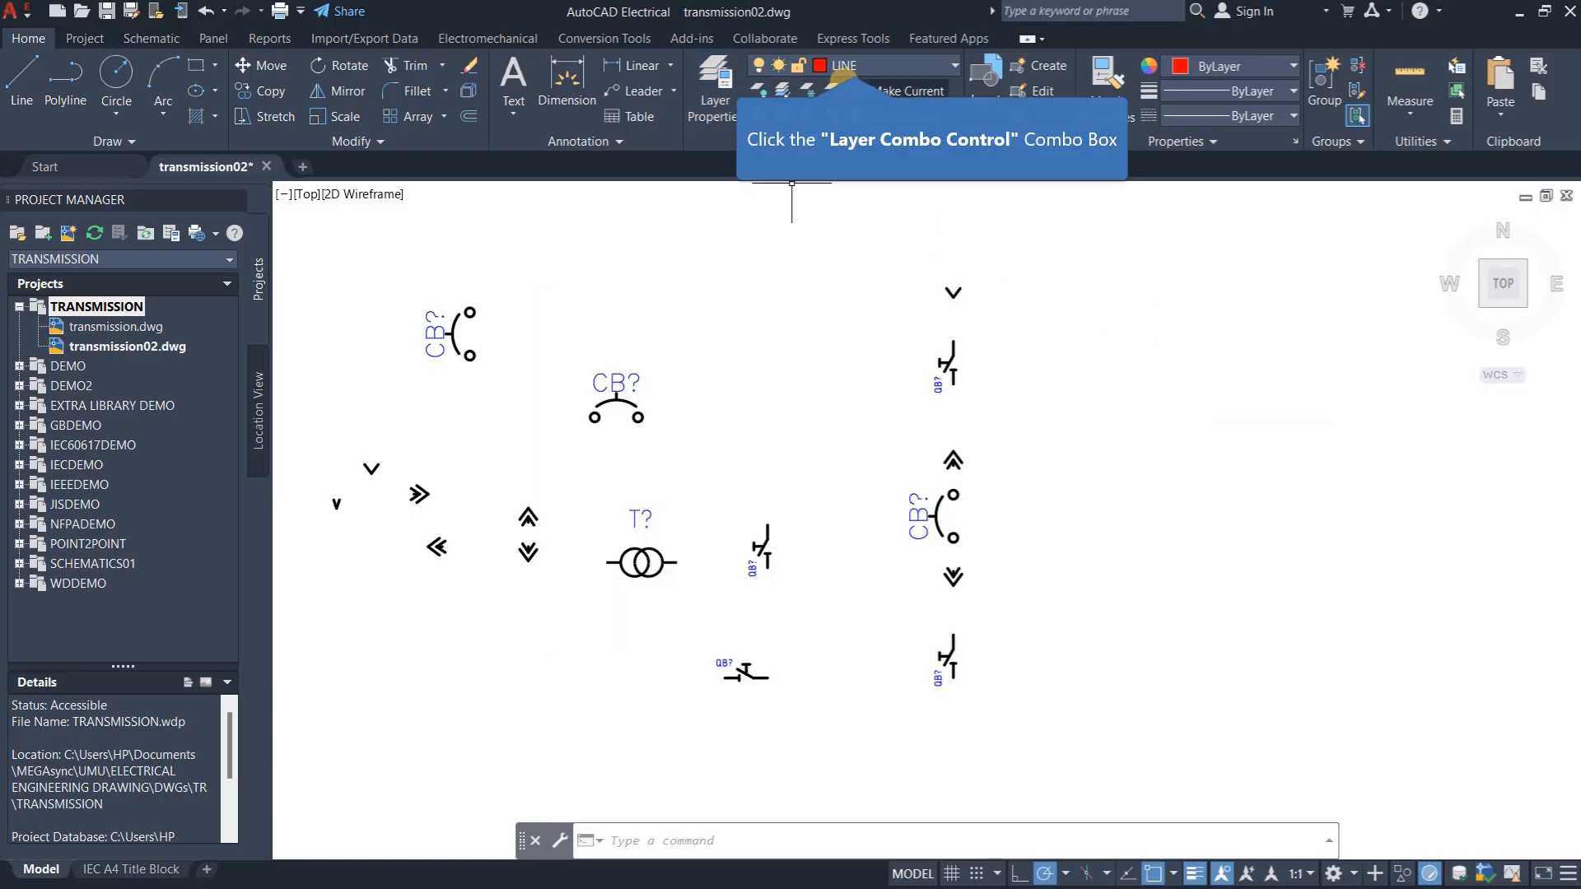
left_click(953, 72)
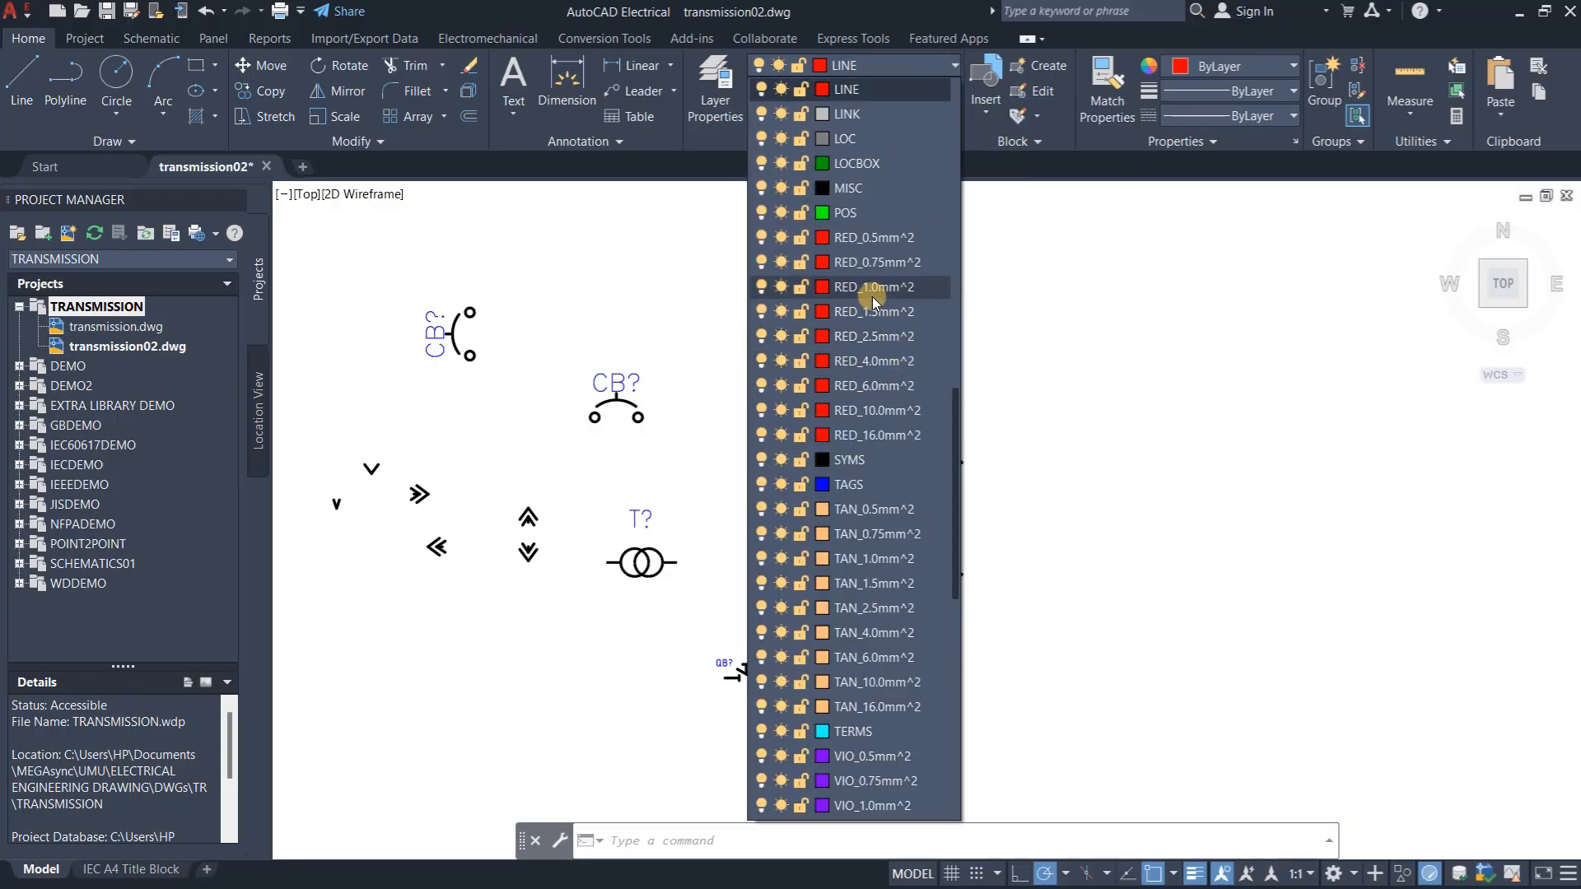
left_click(839, 96)
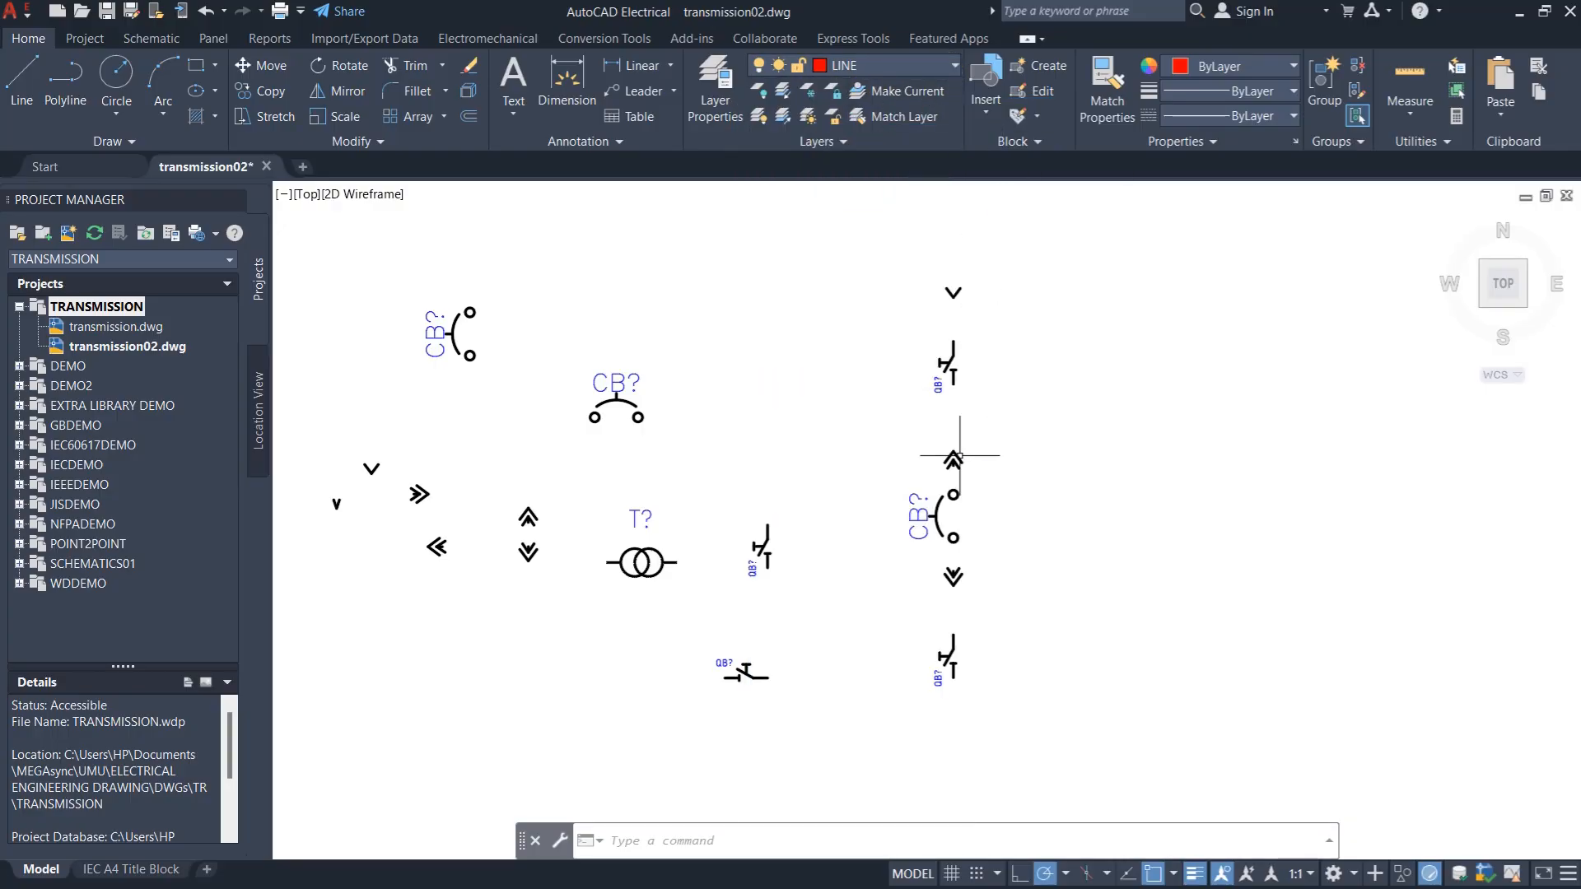
Draw a vertical line from the single arrowhead above the feeder to the upper end of the upper QB? disconnector
left_click(21, 78)
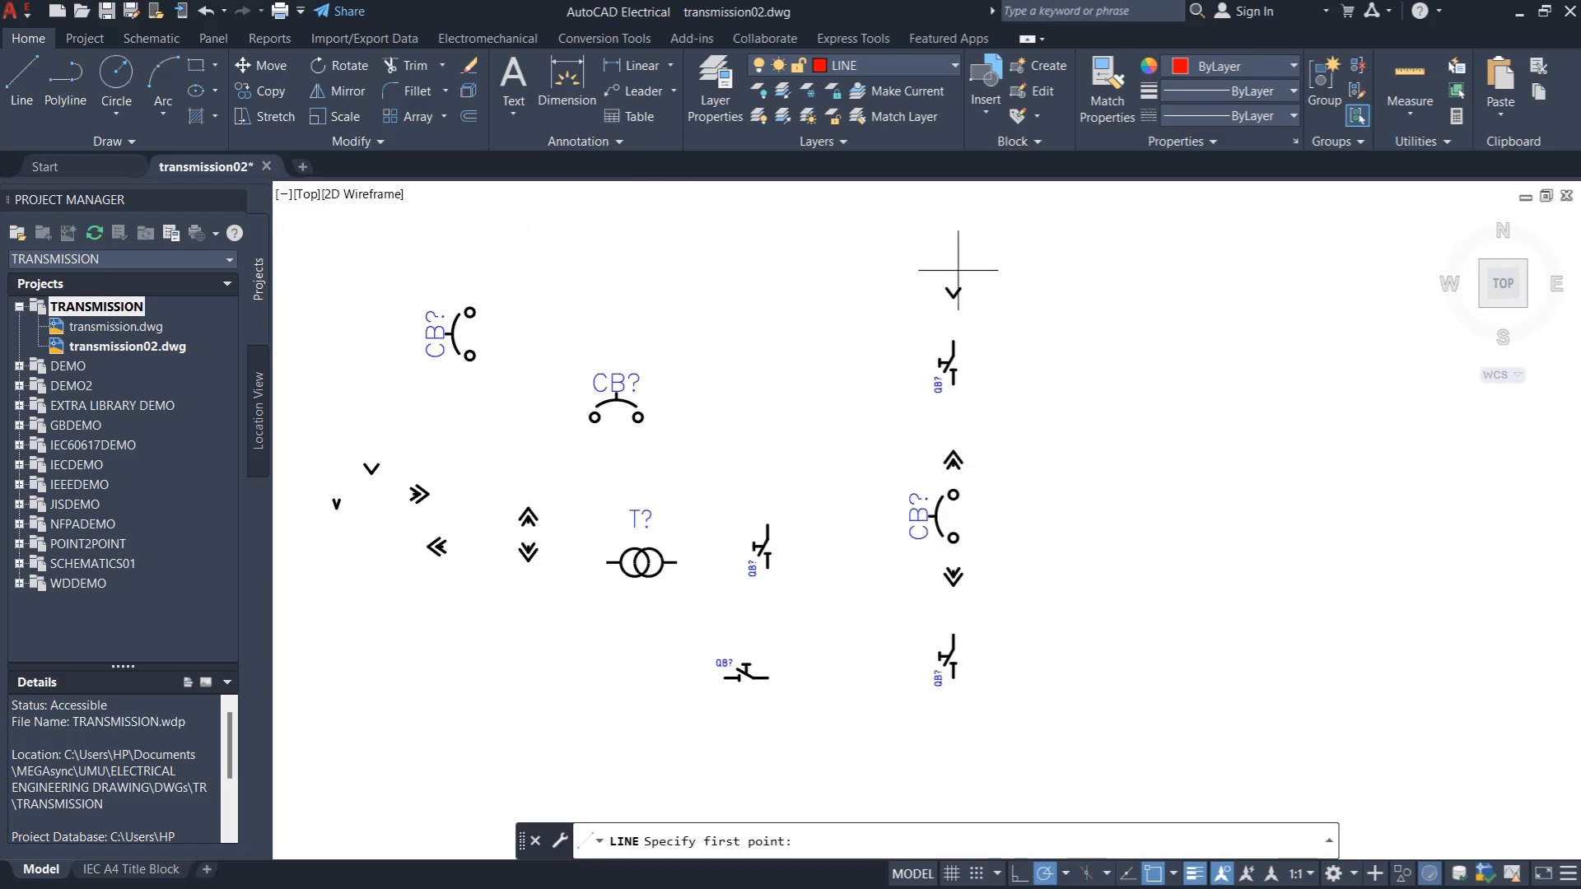
left_click(953, 294)
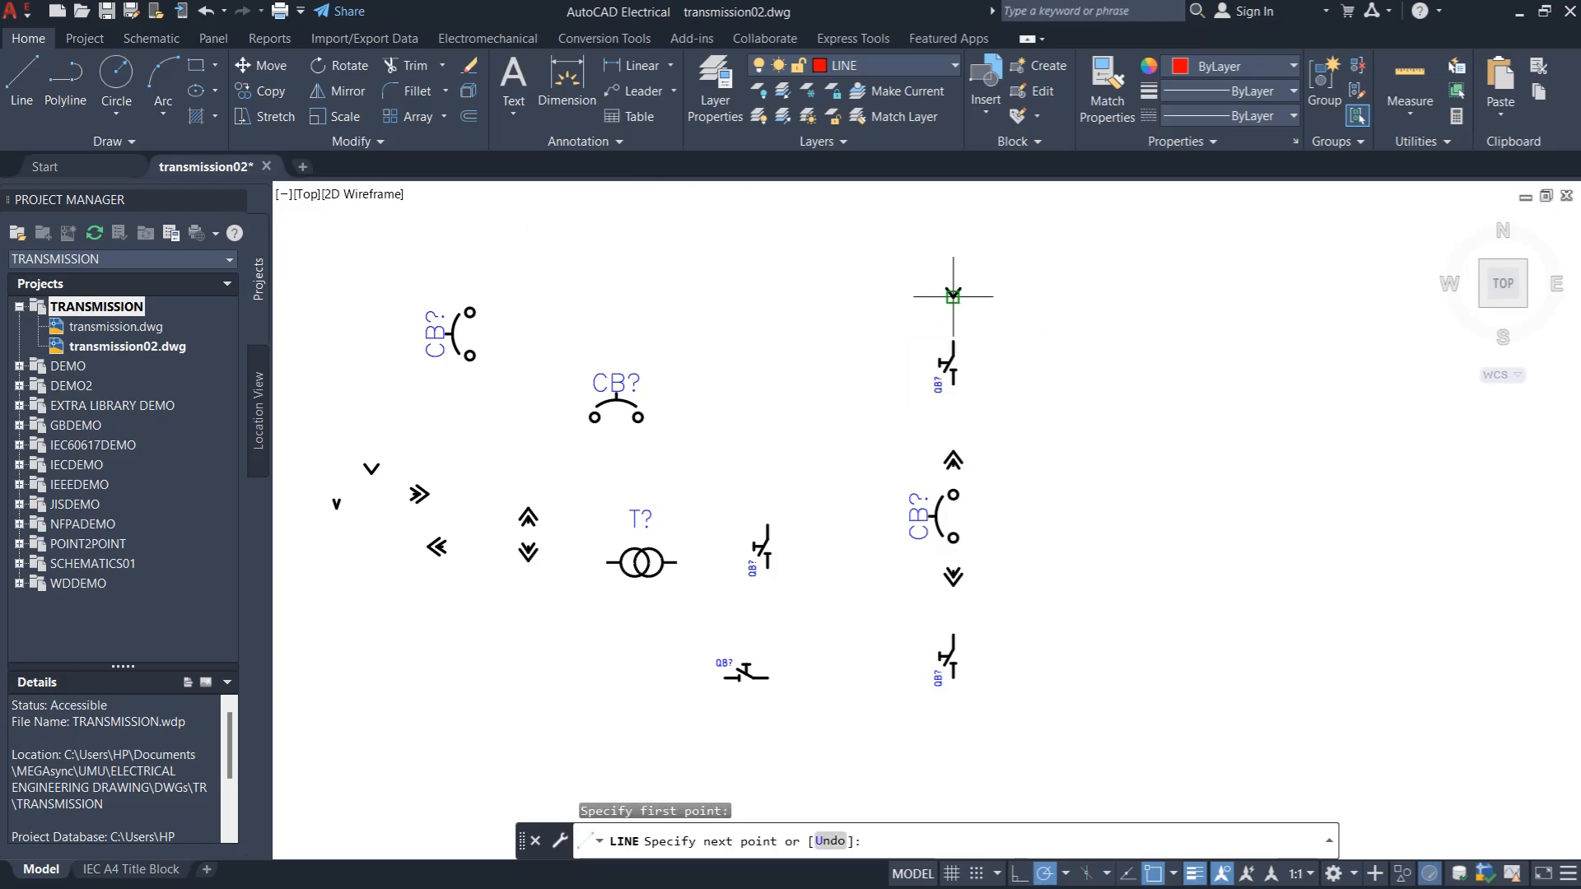
left_click(953, 341)
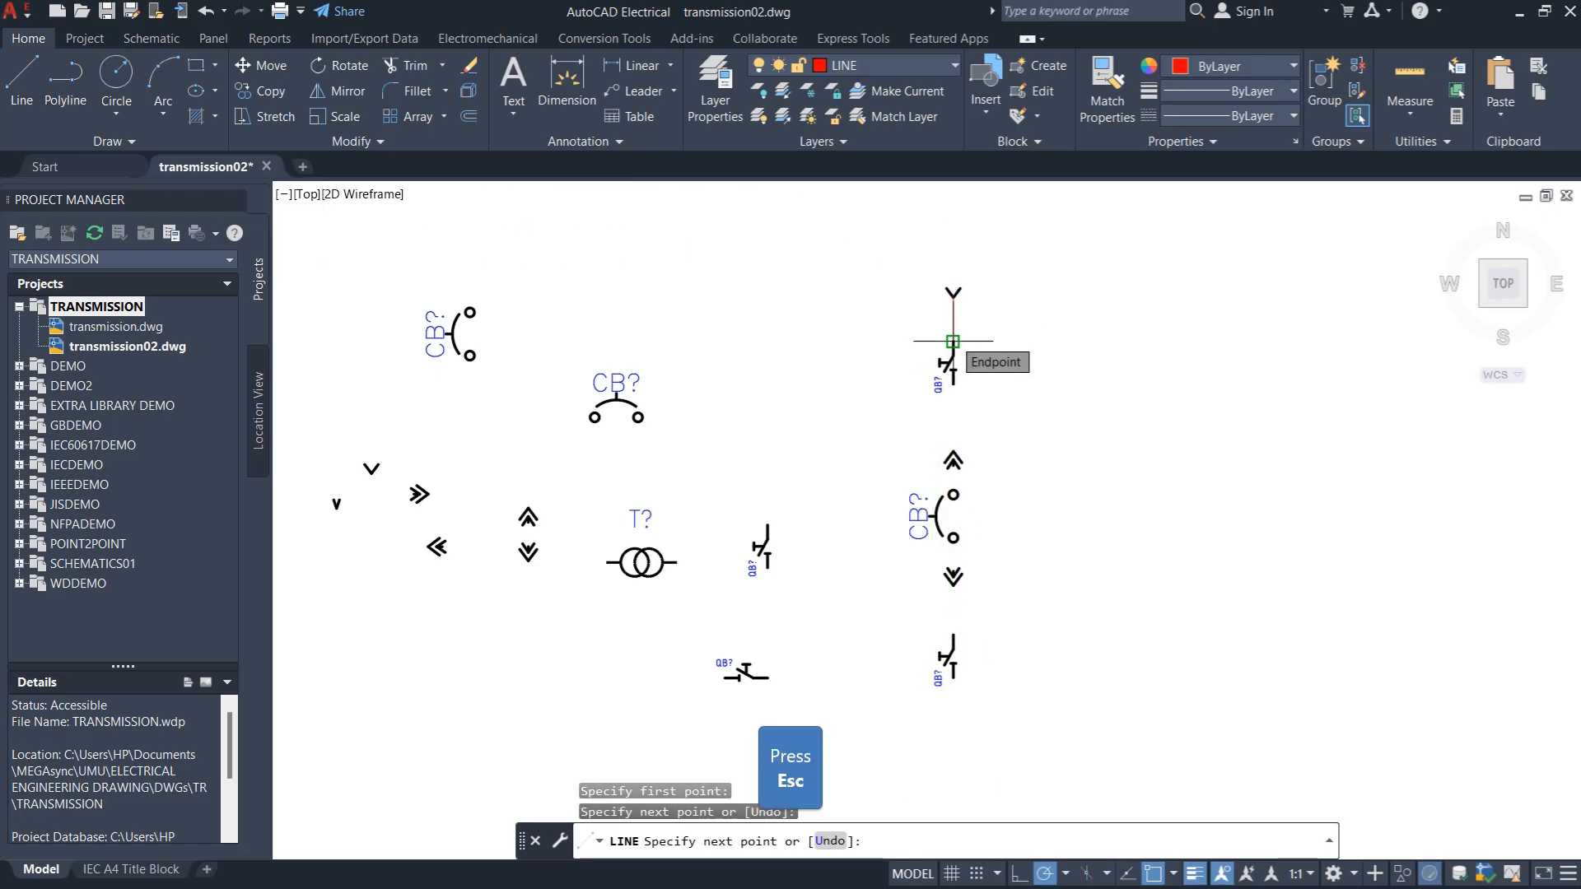
key("Escape")
Draw a vertical line from the lower end of the upper disconnector to the tip of the upward double arrow
left_click(21, 82)
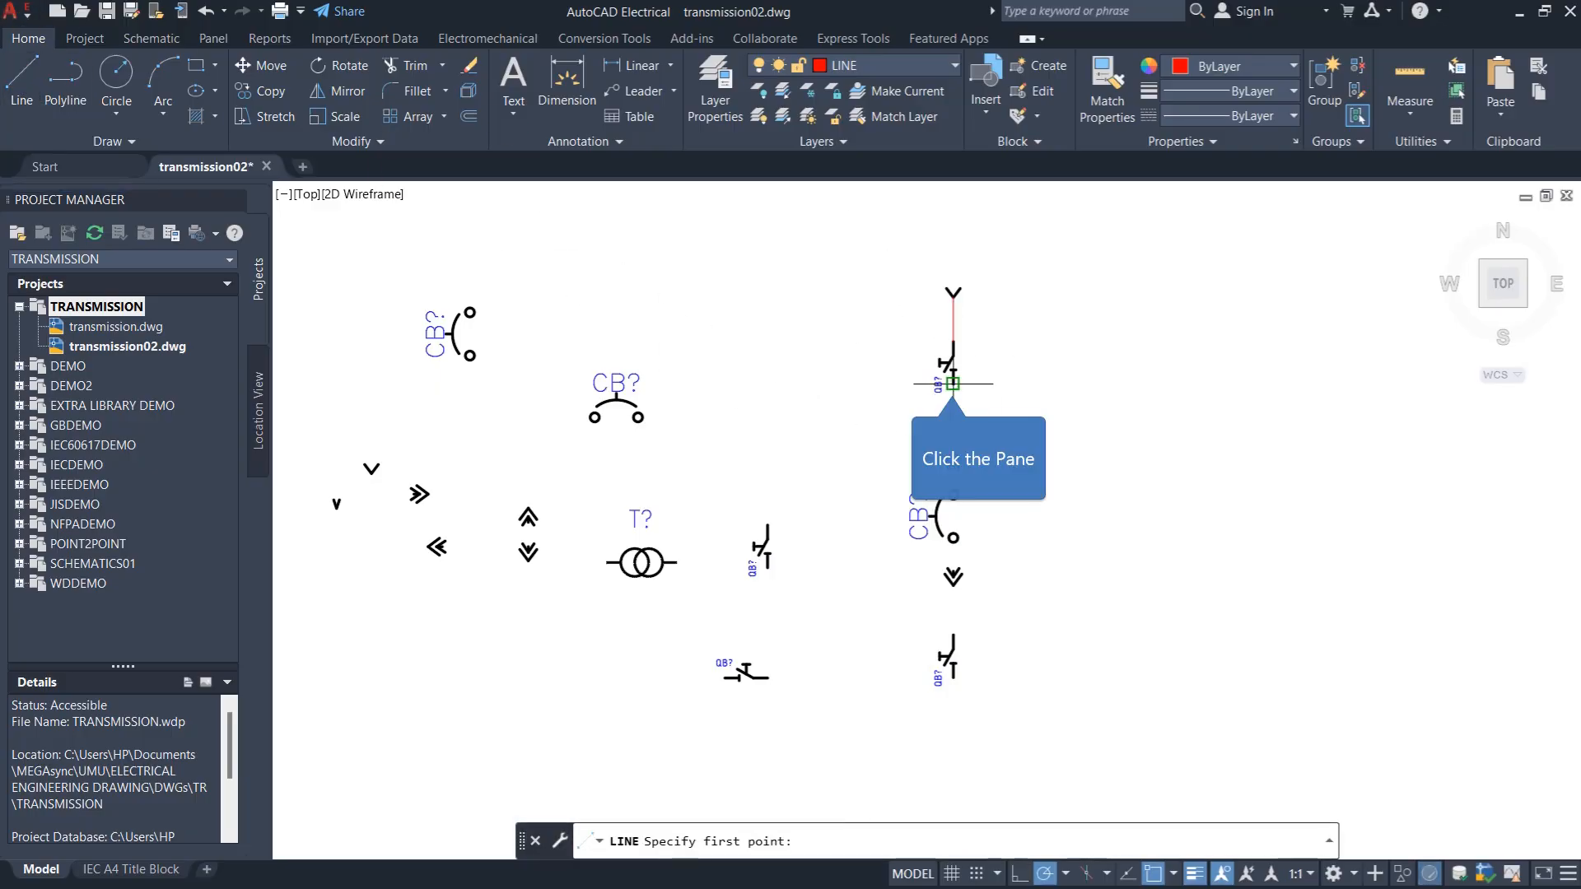
left_click(953, 383)
left_click(953, 451)
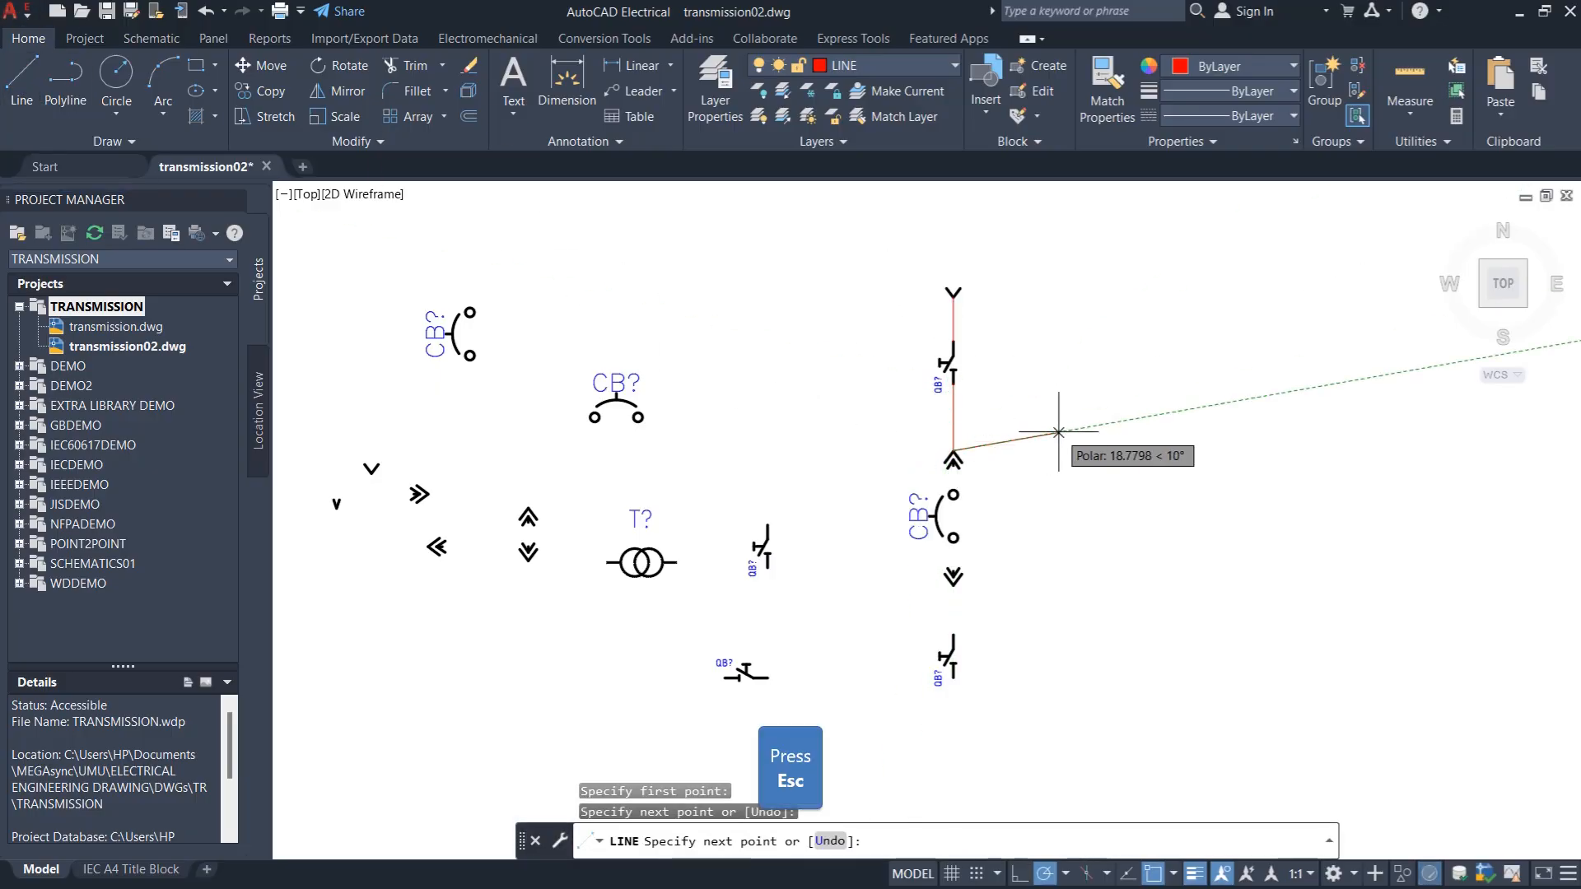
key("Escape")
Draw a line from the inner end of the upward double arrow to the feeder circuit breaker's upper terminal
left_click(21, 82)
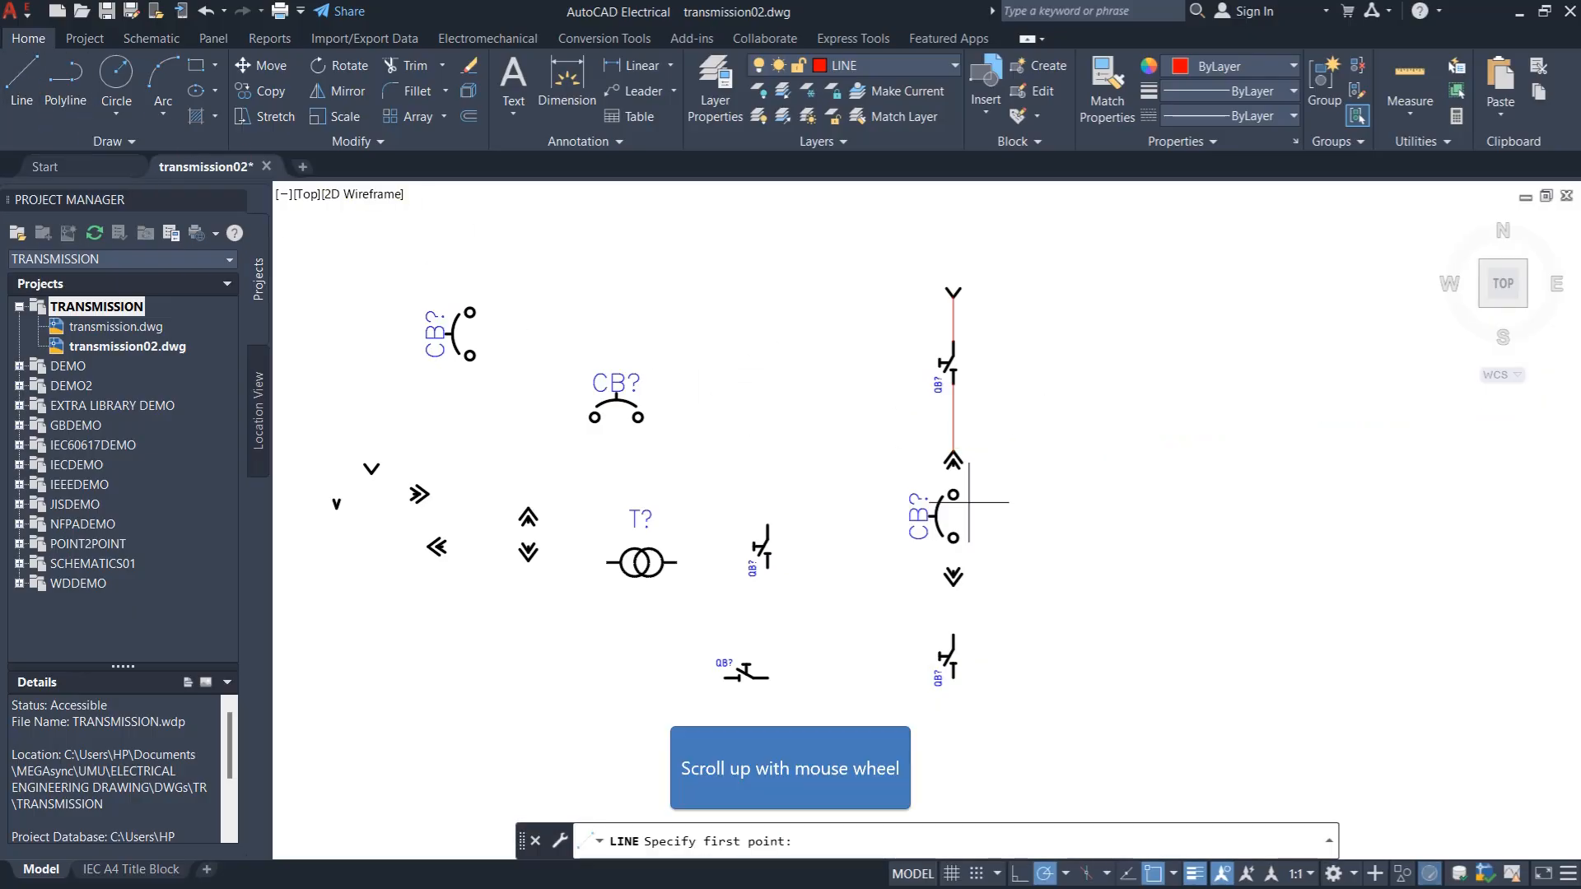
scroll(952, 470, "up", 4)
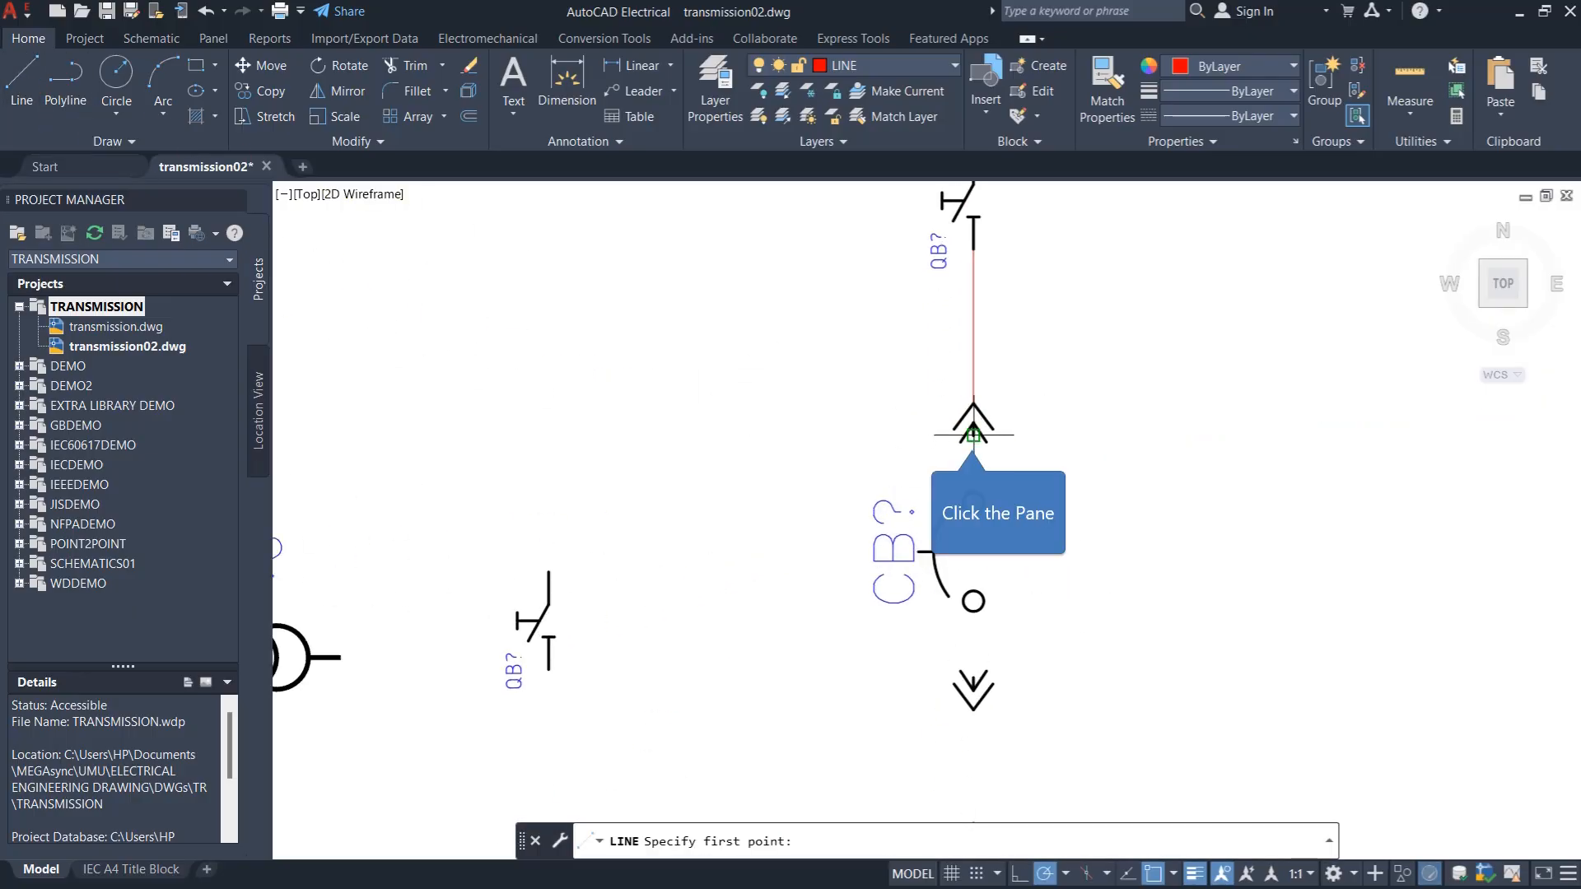
left_click(973, 434)
left_click(973, 501)
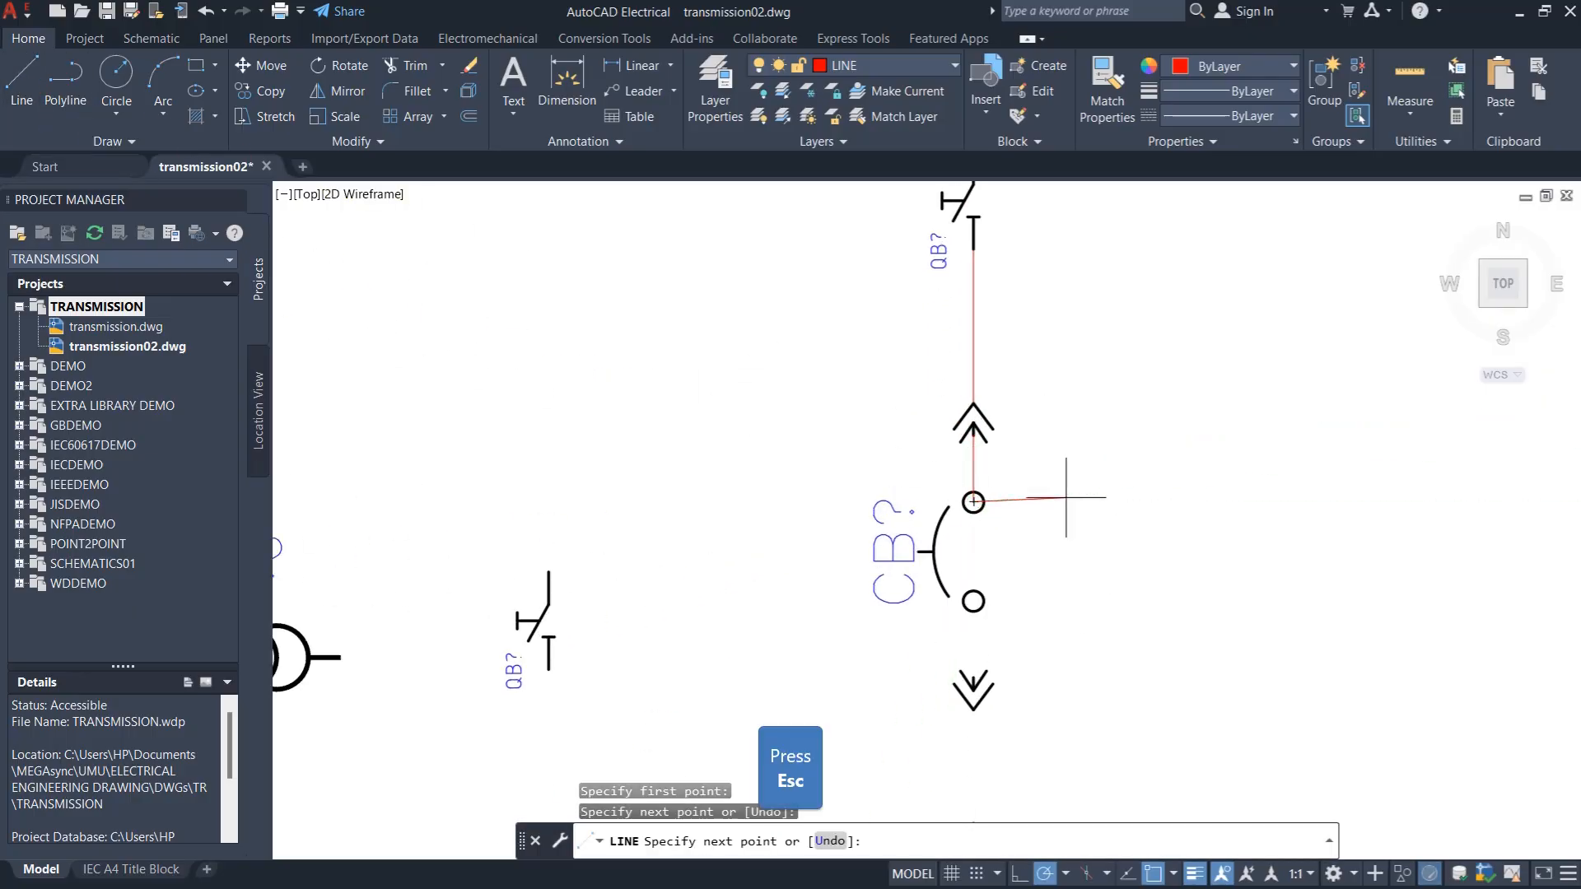
key("Escape")
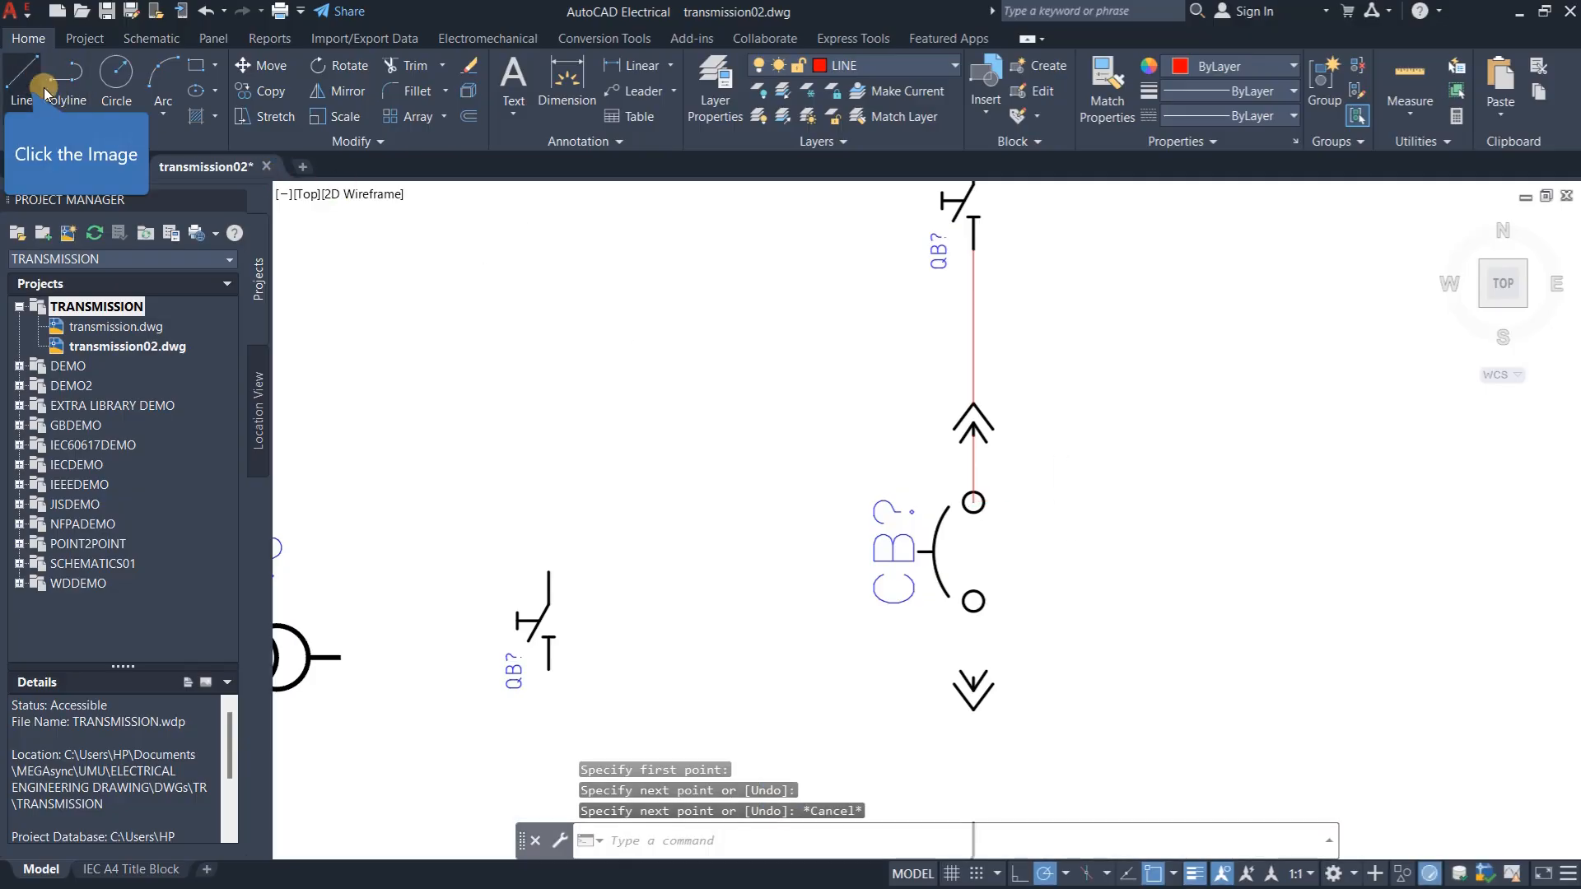
Draw a line from the circuit breaker's lower terminal to the inner end of the downward double arrow
left_click(23, 74)
left_click(973, 602)
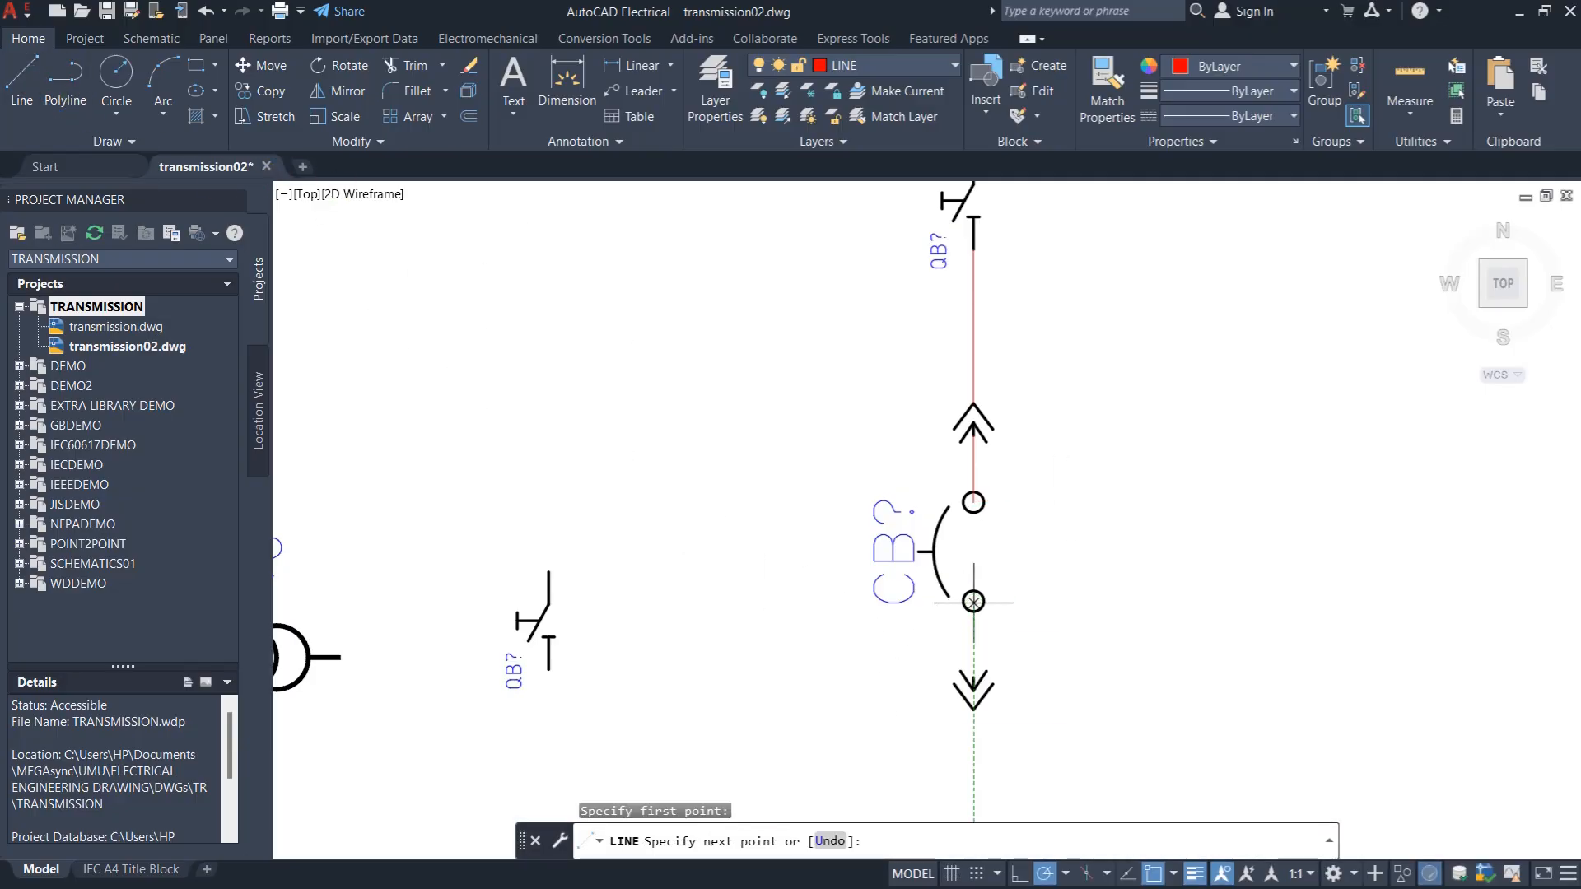
left_click(974, 676)
key("Escape")
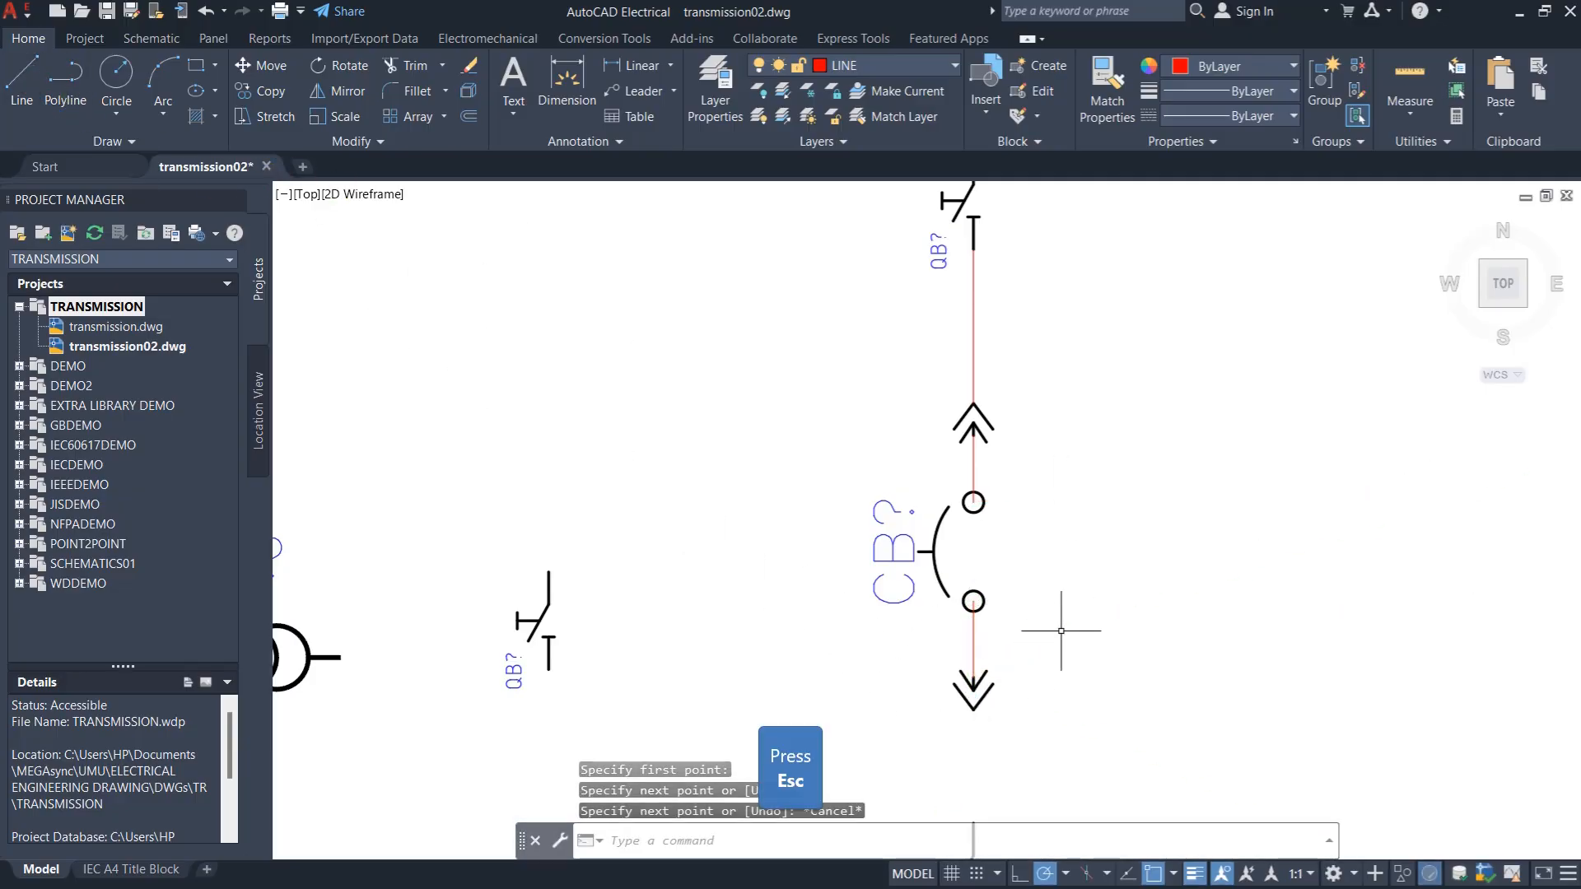
Draw a vertical line from the tip of the downward double arrow to the upper end of the lower disconnector
left_click(23, 74)
scroll(947, 511, "down", 5)
scroll(943, 519, "up", 3)
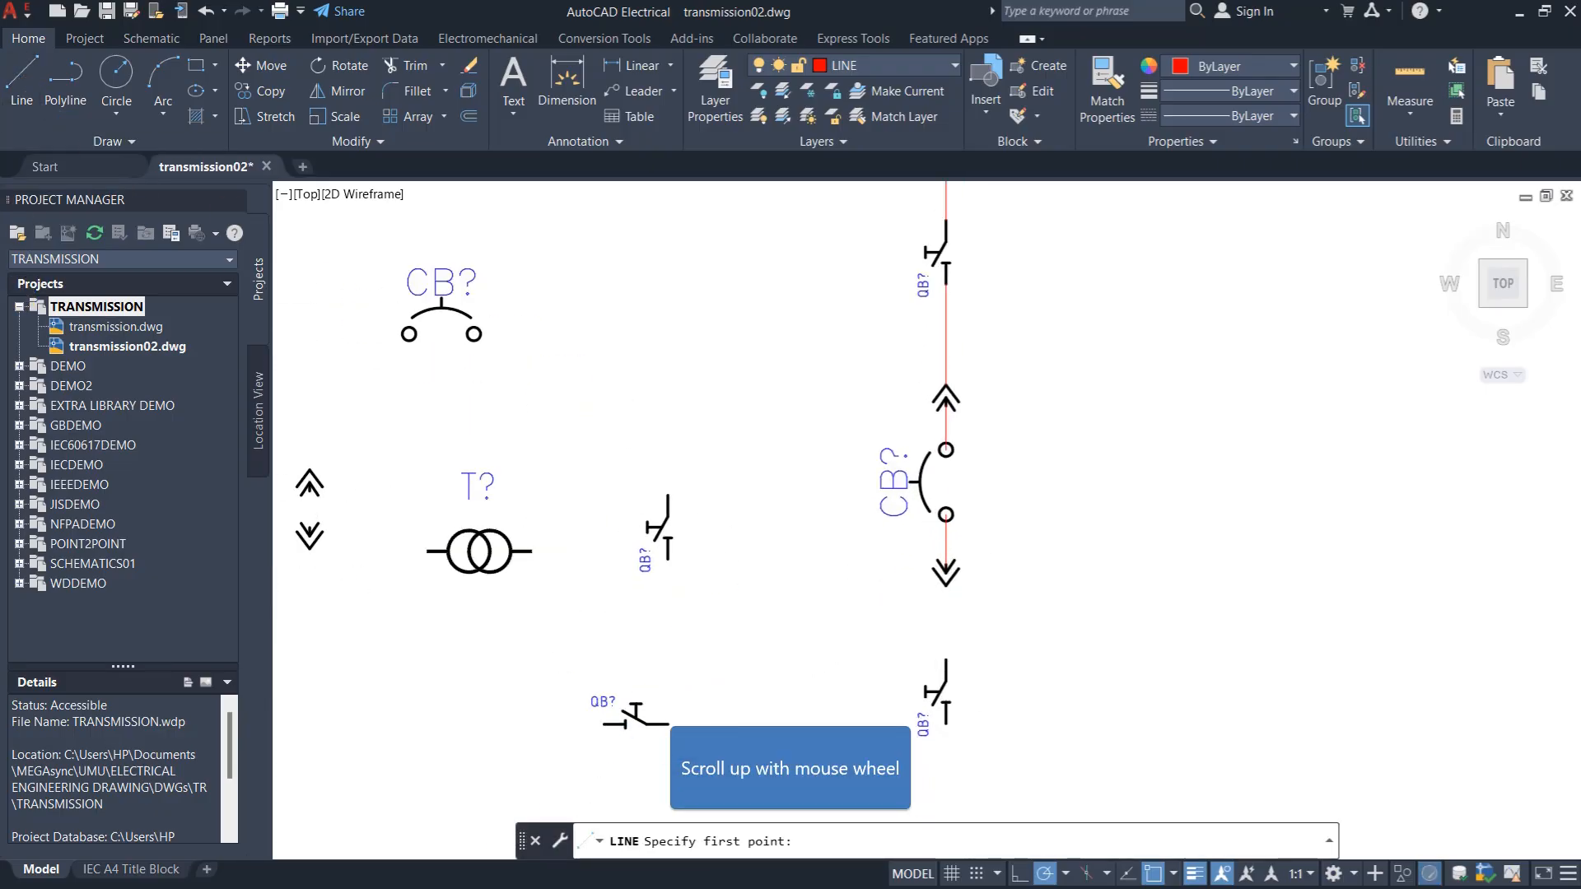
left_click(950, 594)
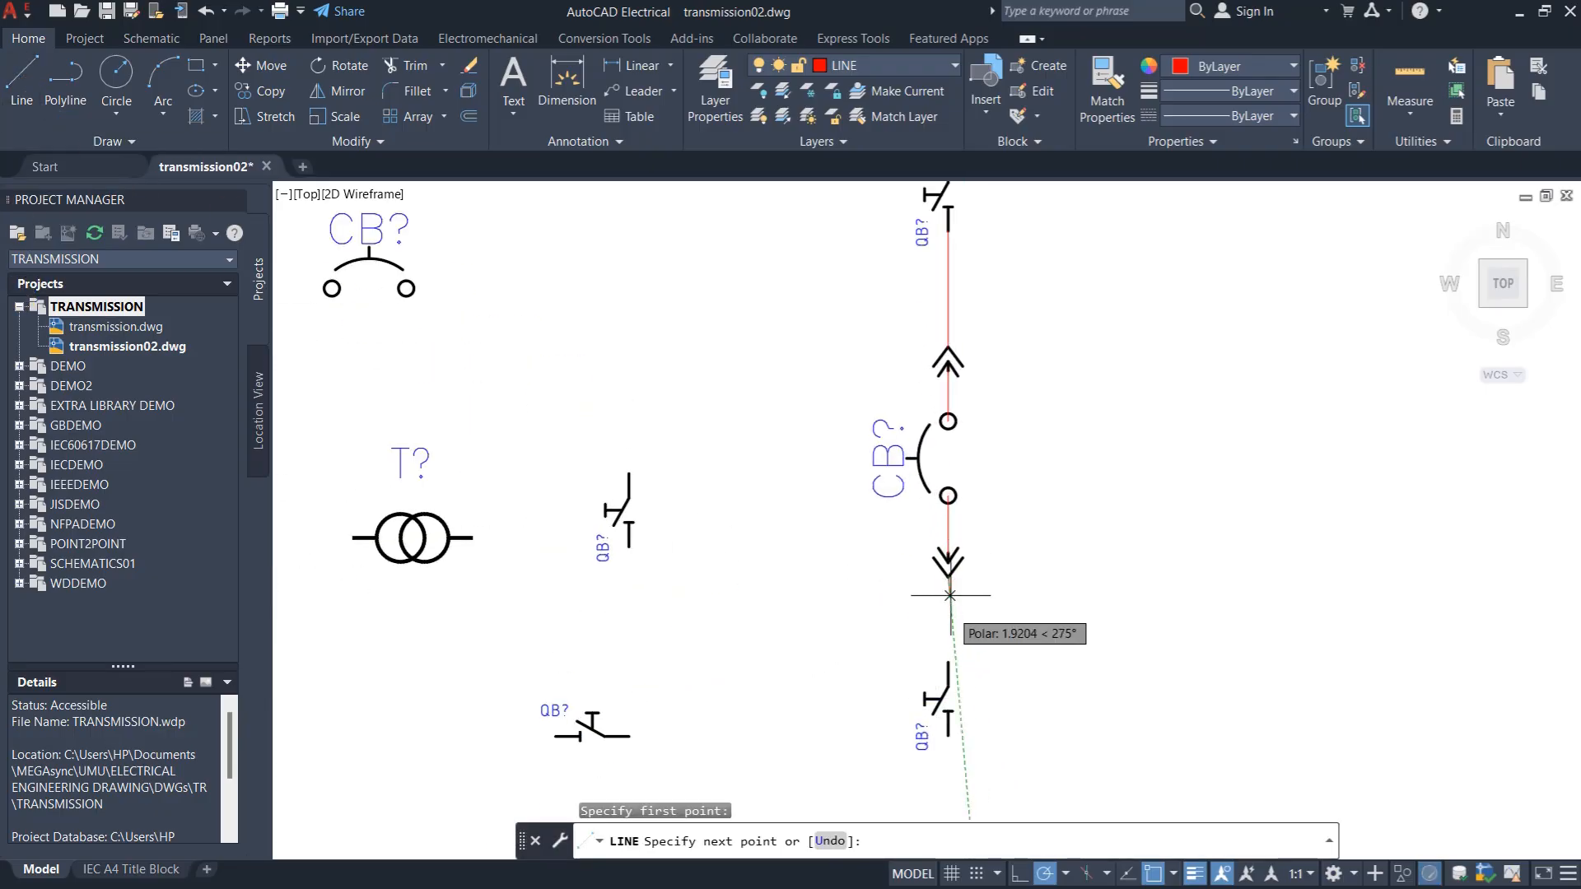
left_click(948, 663)
key("Escape")
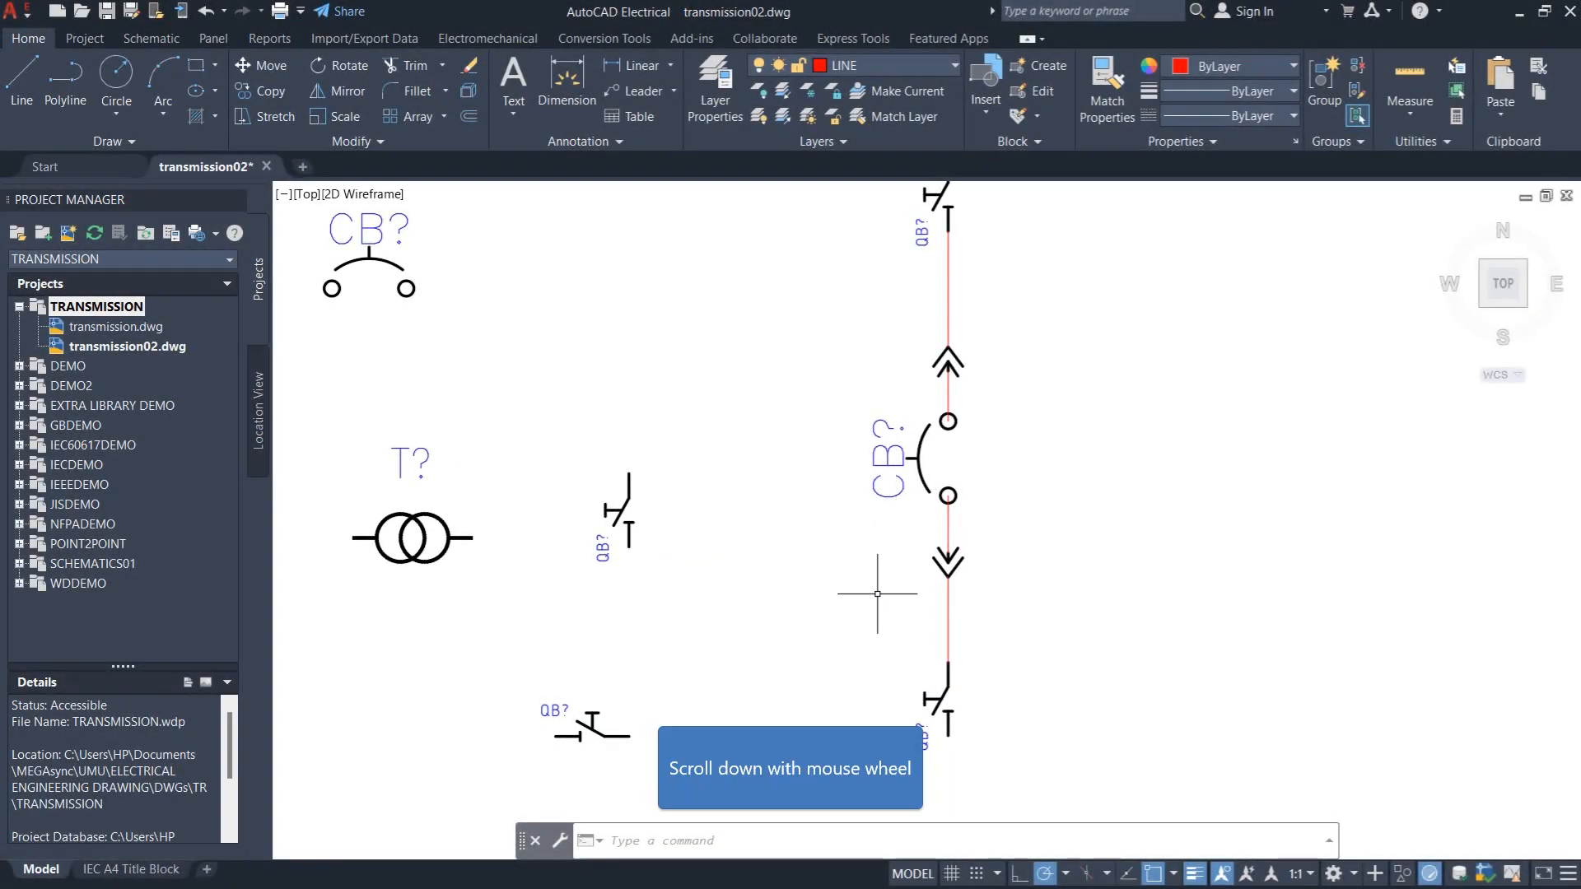
Clear the TAG1 attribute value of the upper disconnector in the vertical feeder
scroll(887, 601, "down", 2)
scroll(934, 341, "up", 1)
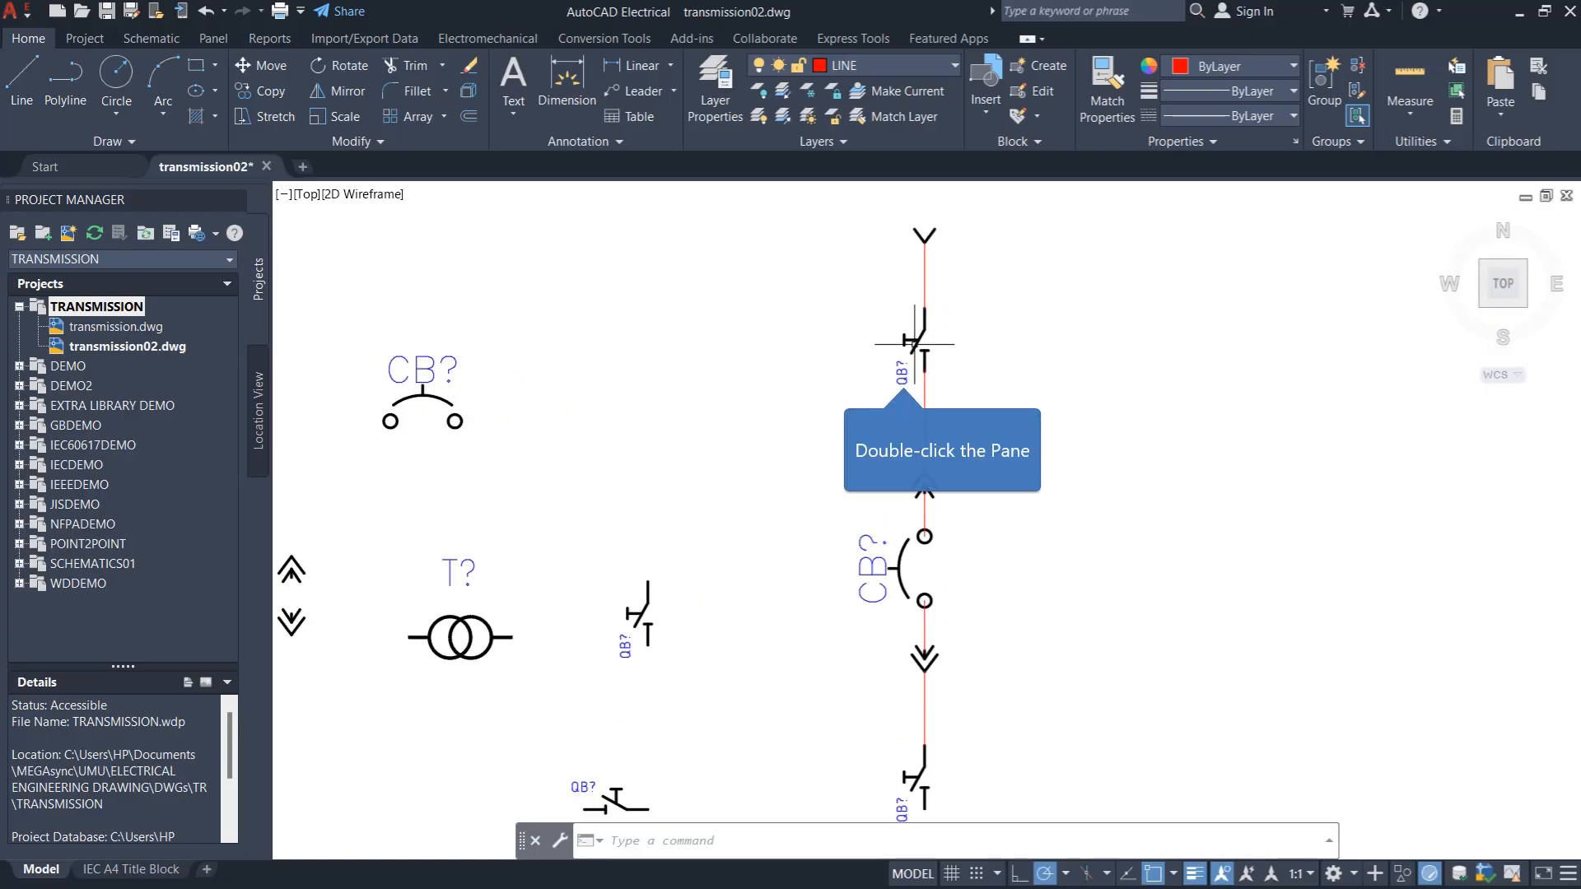
double_click(900, 370)
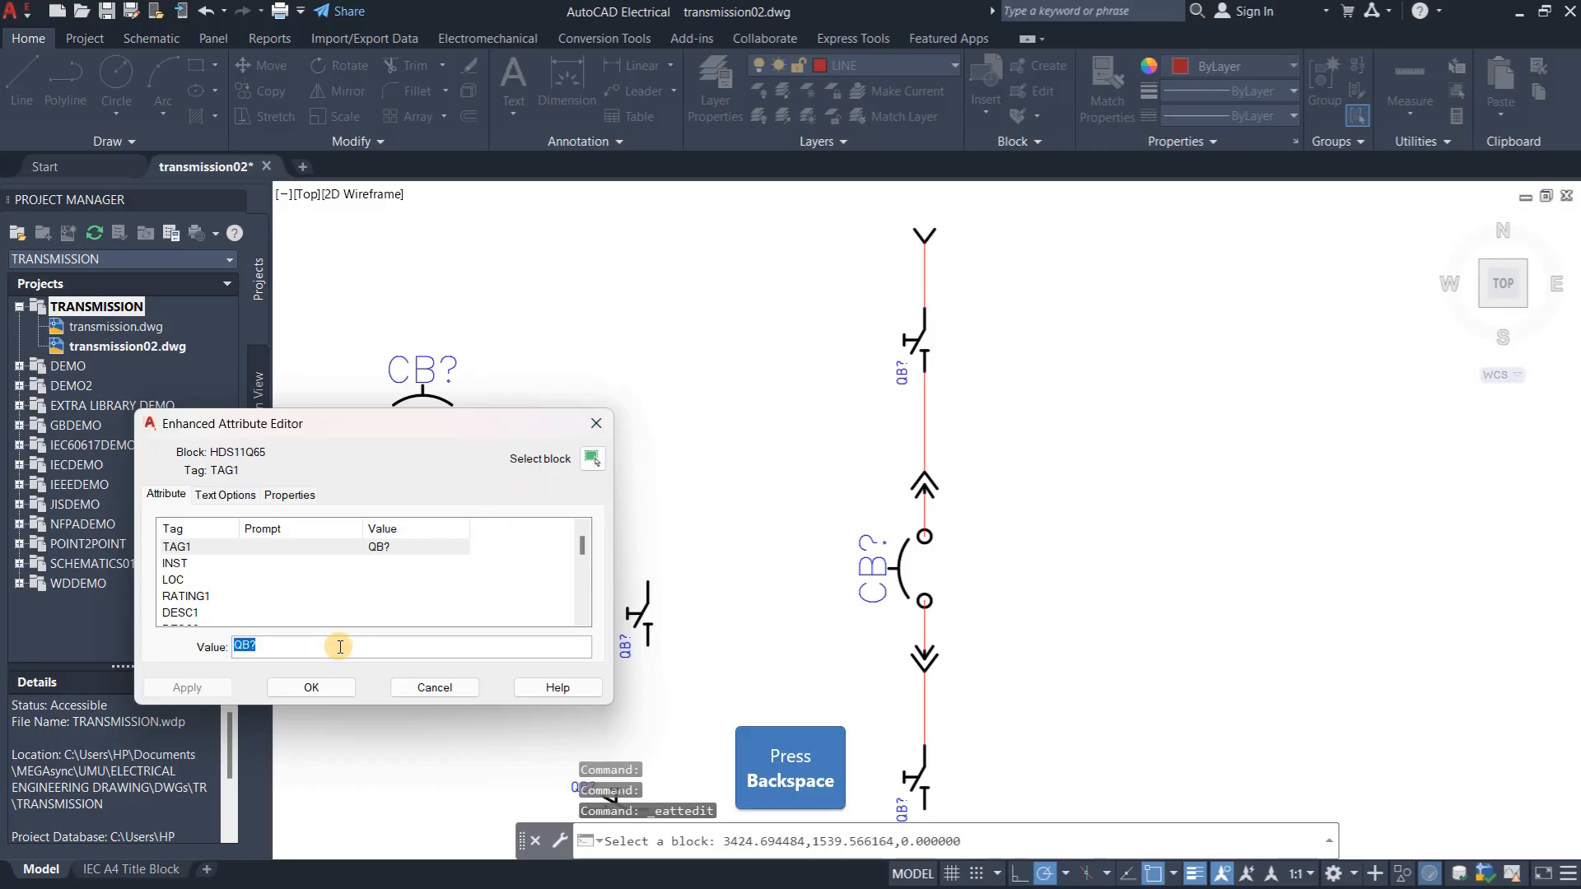
key("BackSpace")
left_click(313, 689)
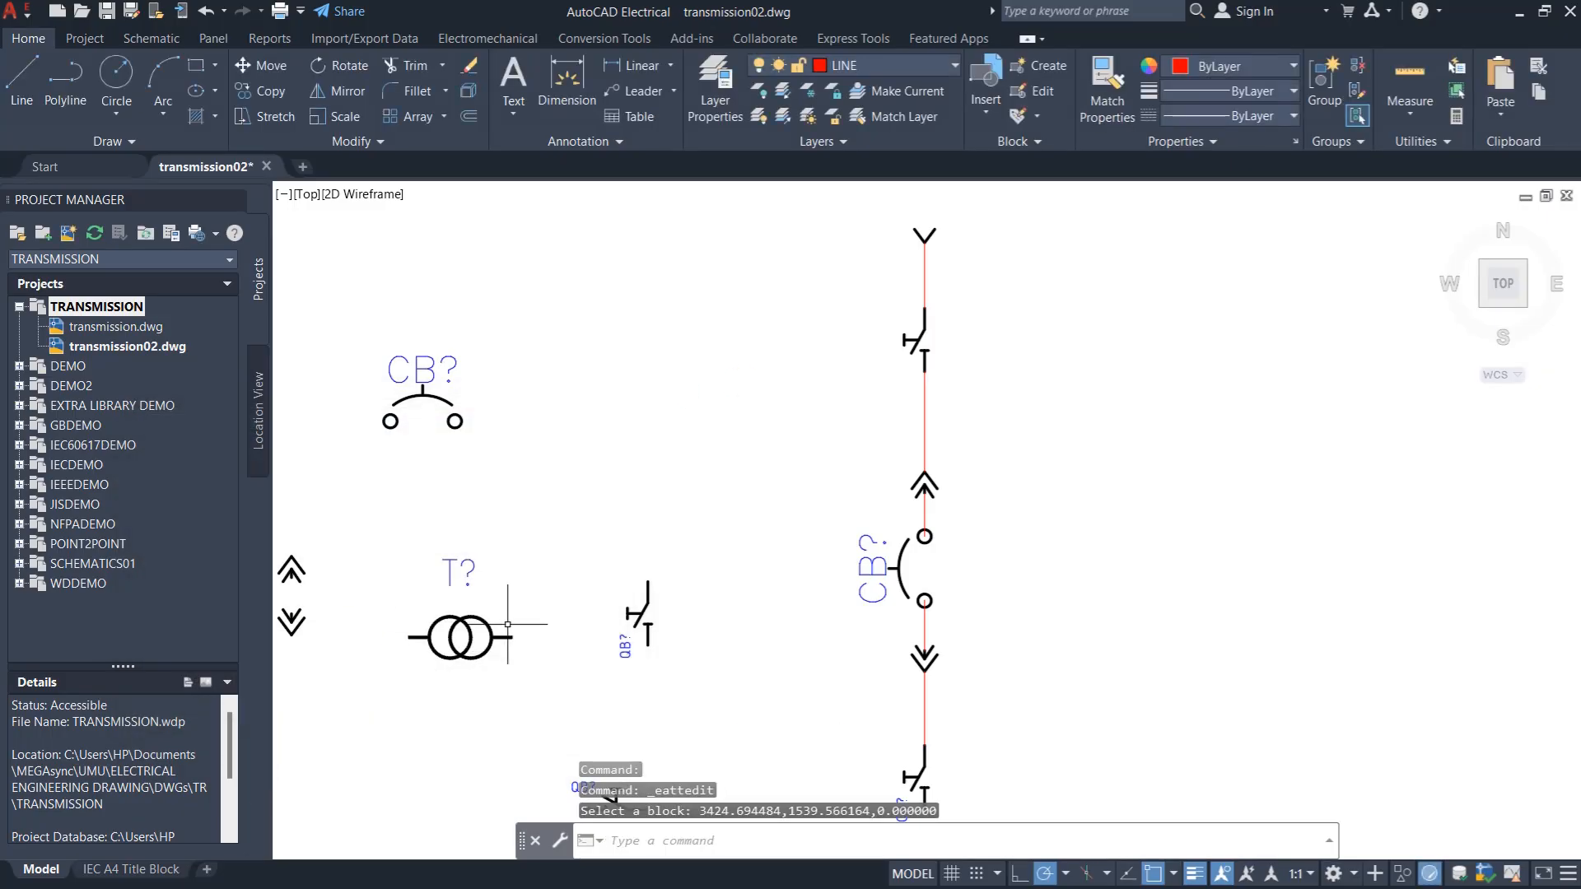
Set the TAG1 attribute of the vertical feeder's circuit breaker to CB1
double_click(892, 570)
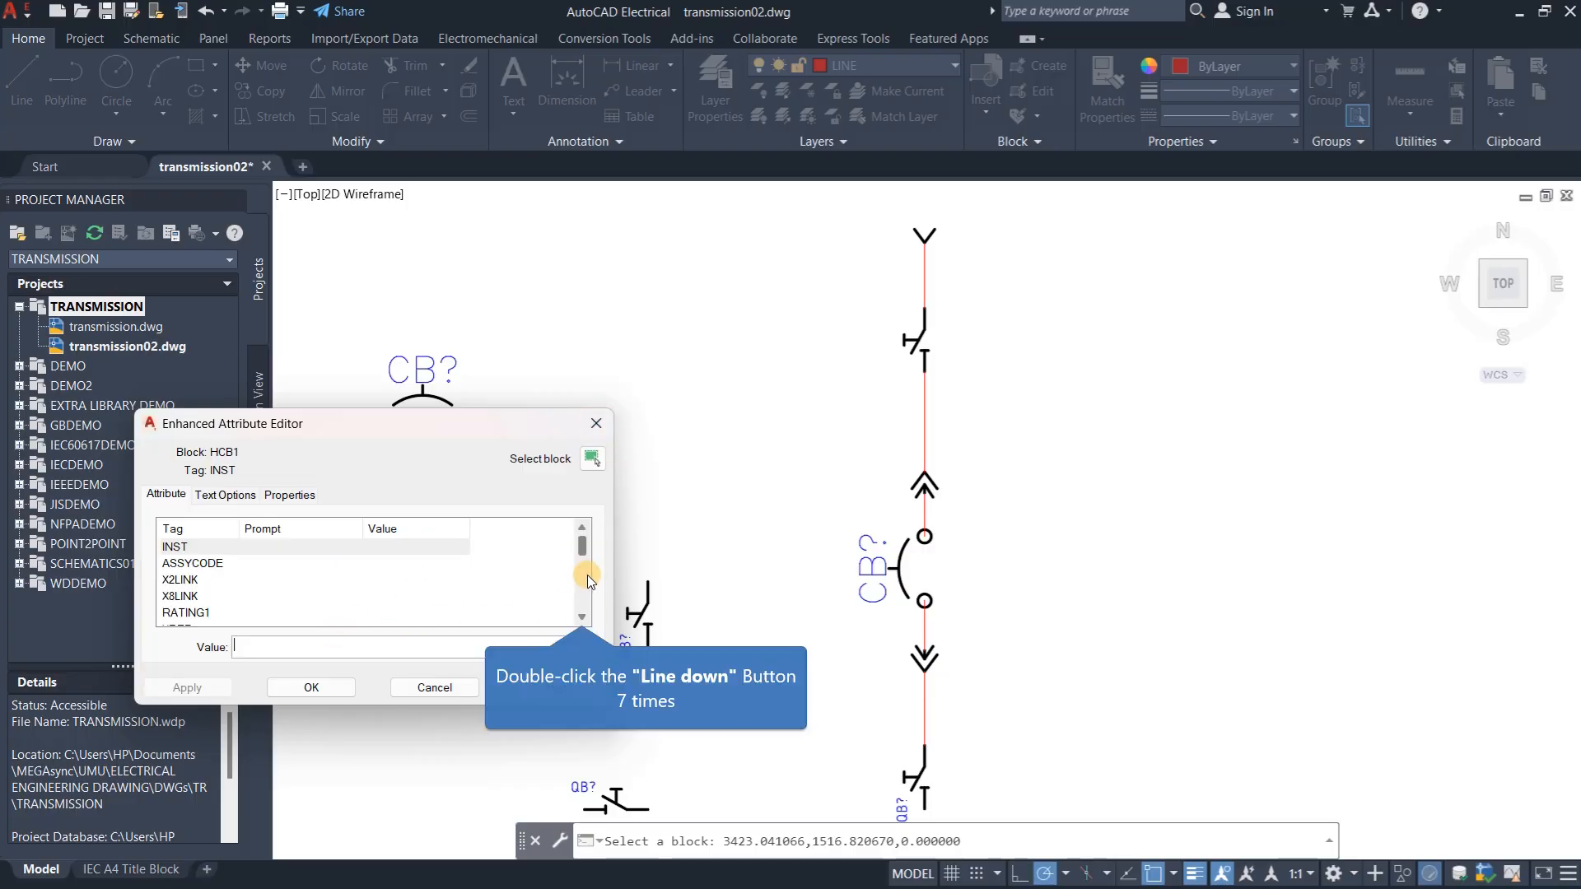
double_click(581, 618)
double_click(581, 619)
double_click(582, 618)
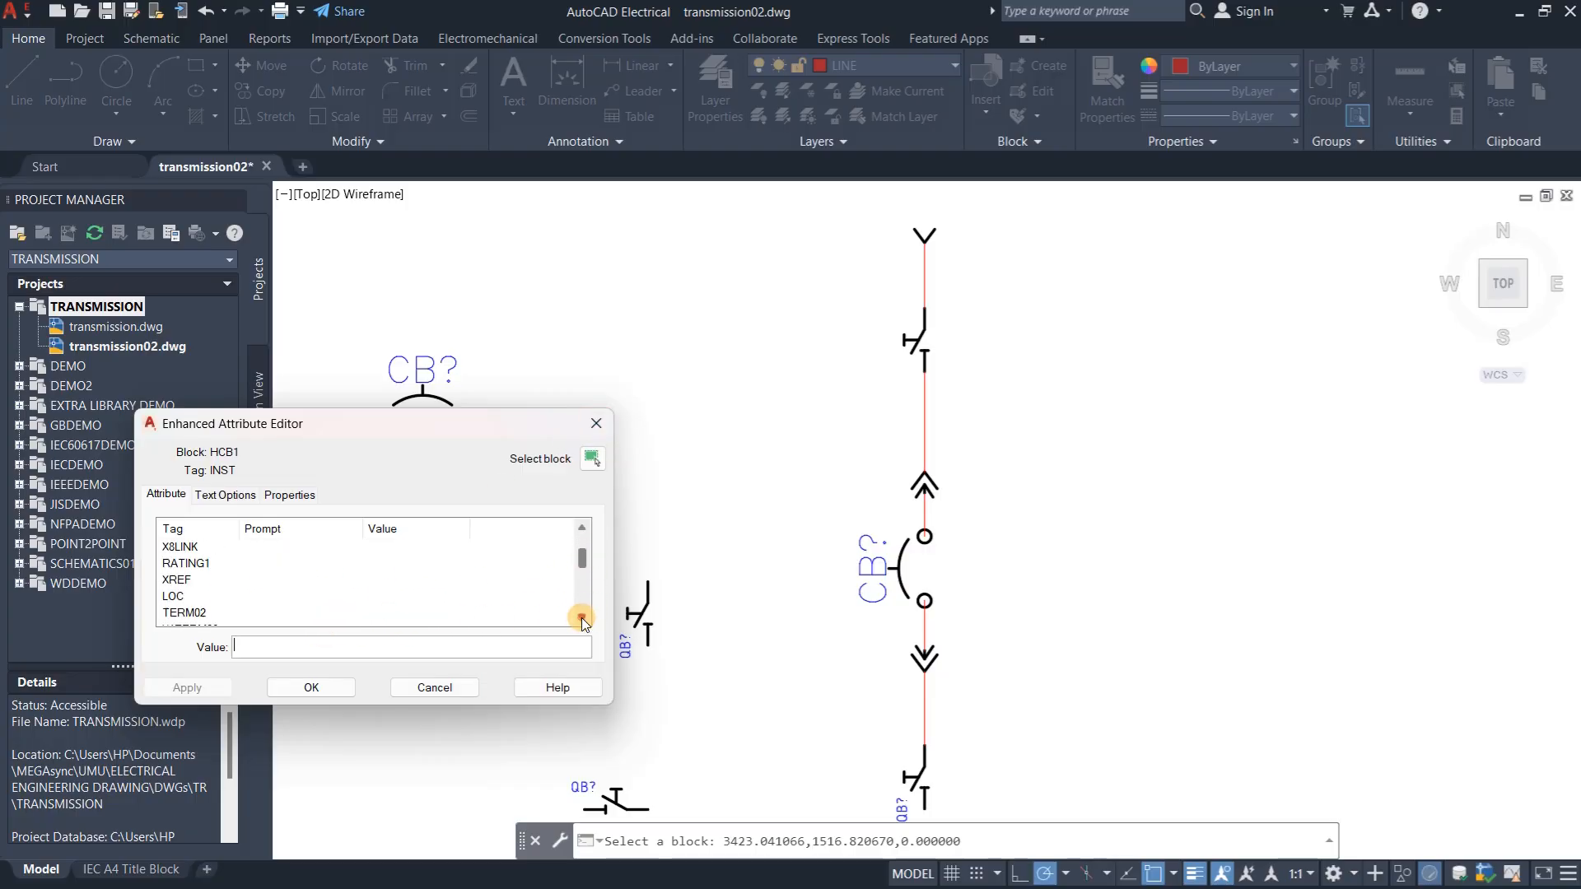
double_click(581, 618)
double_click(581, 618)
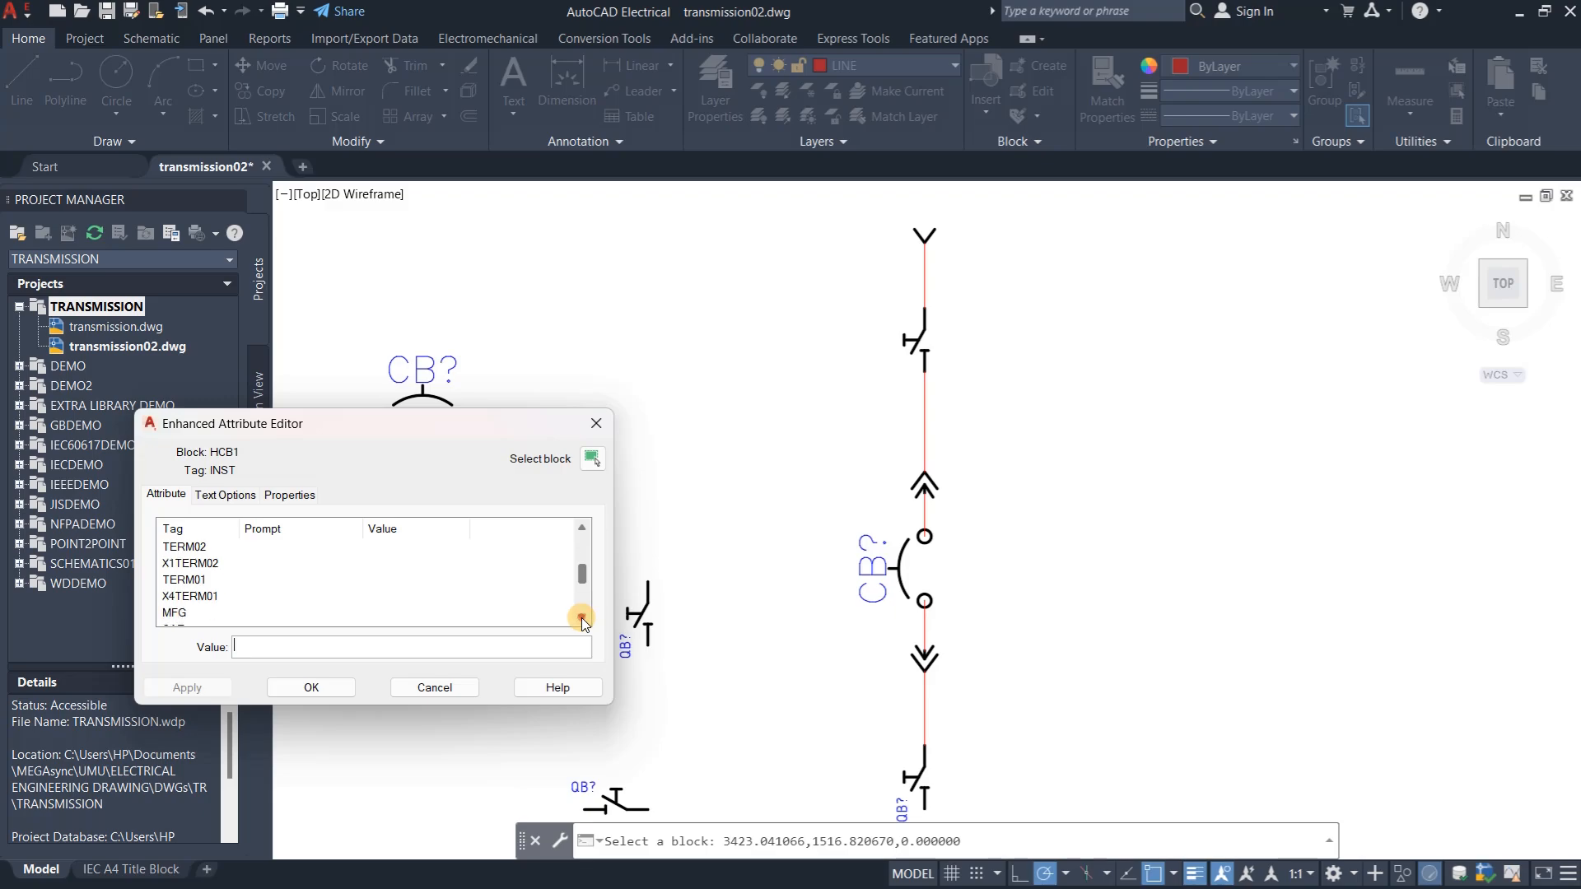
double_click(582, 618)
double_click(582, 619)
double_click(581, 618)
double_click(581, 619)
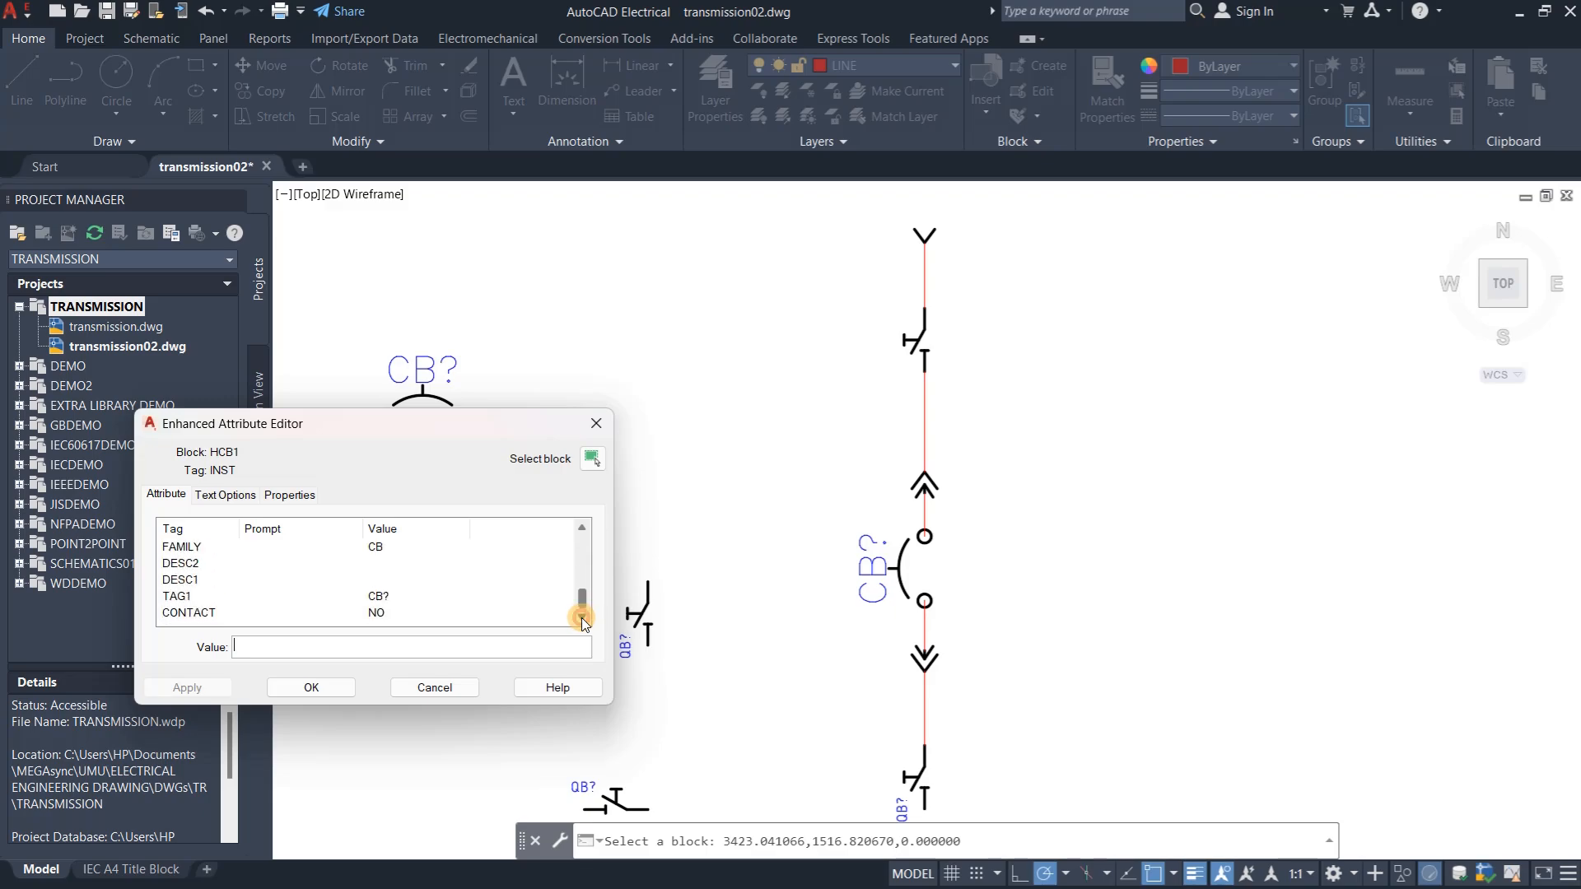
left_click(385, 596)
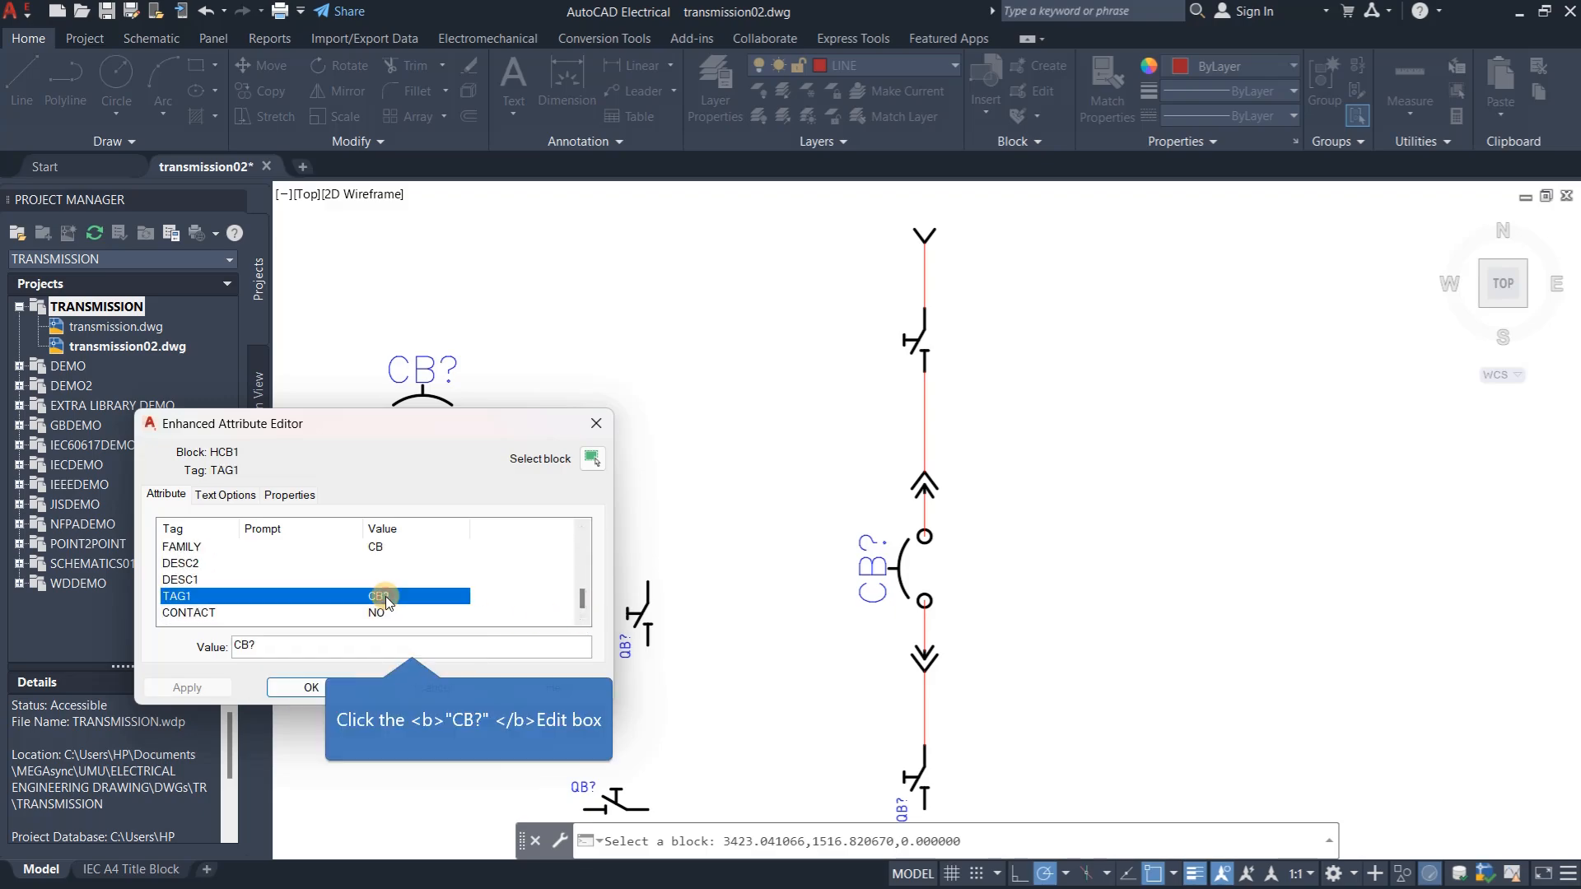
left_click(370, 647)
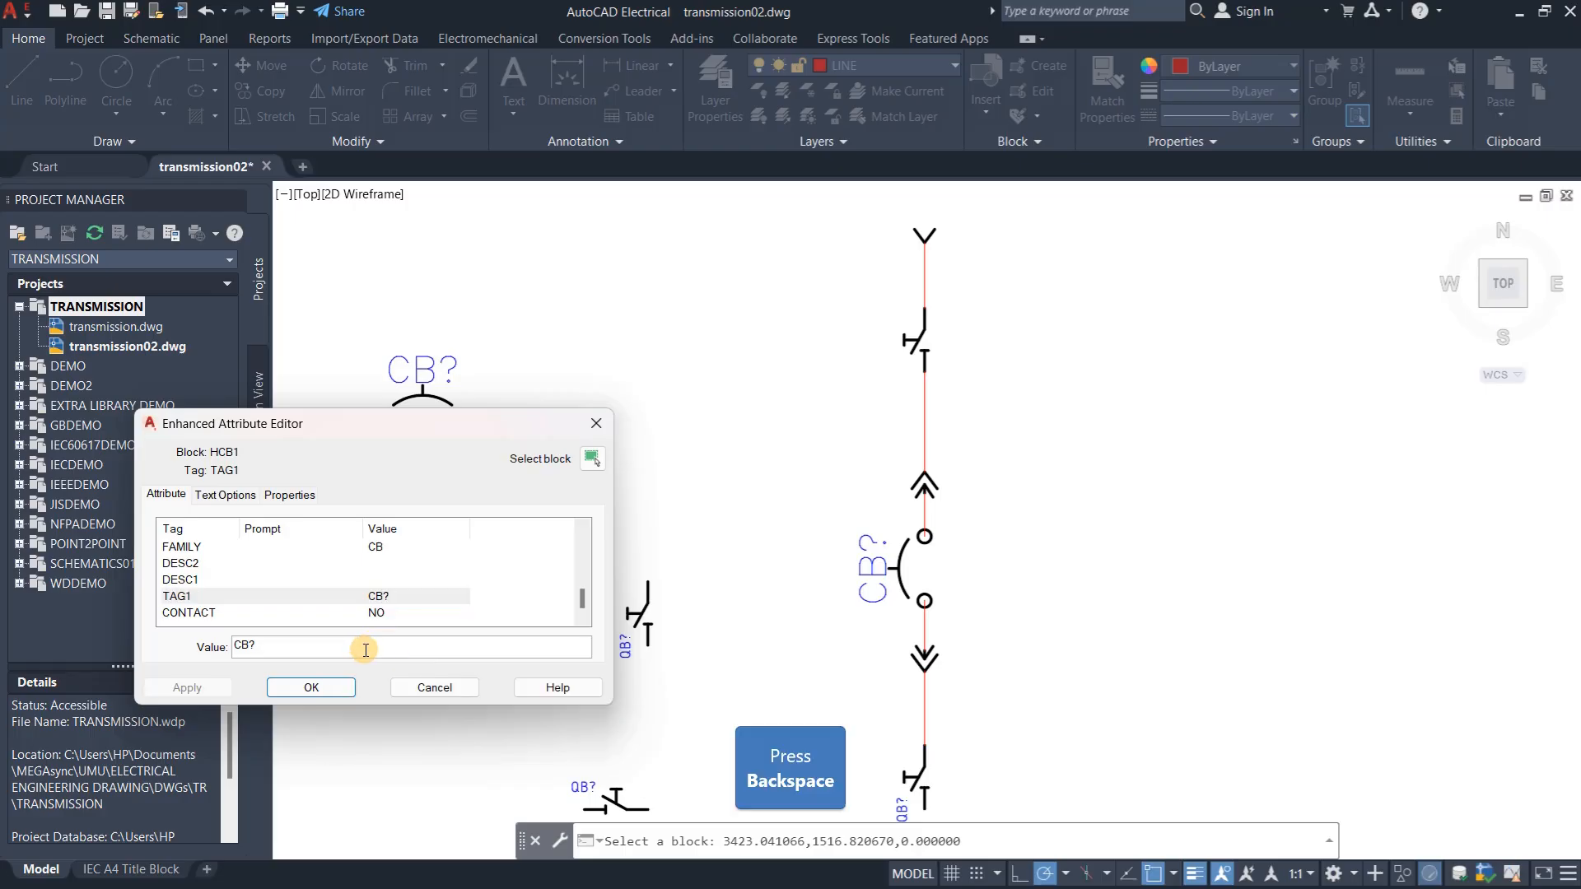
key("BackSpace")
type("1")
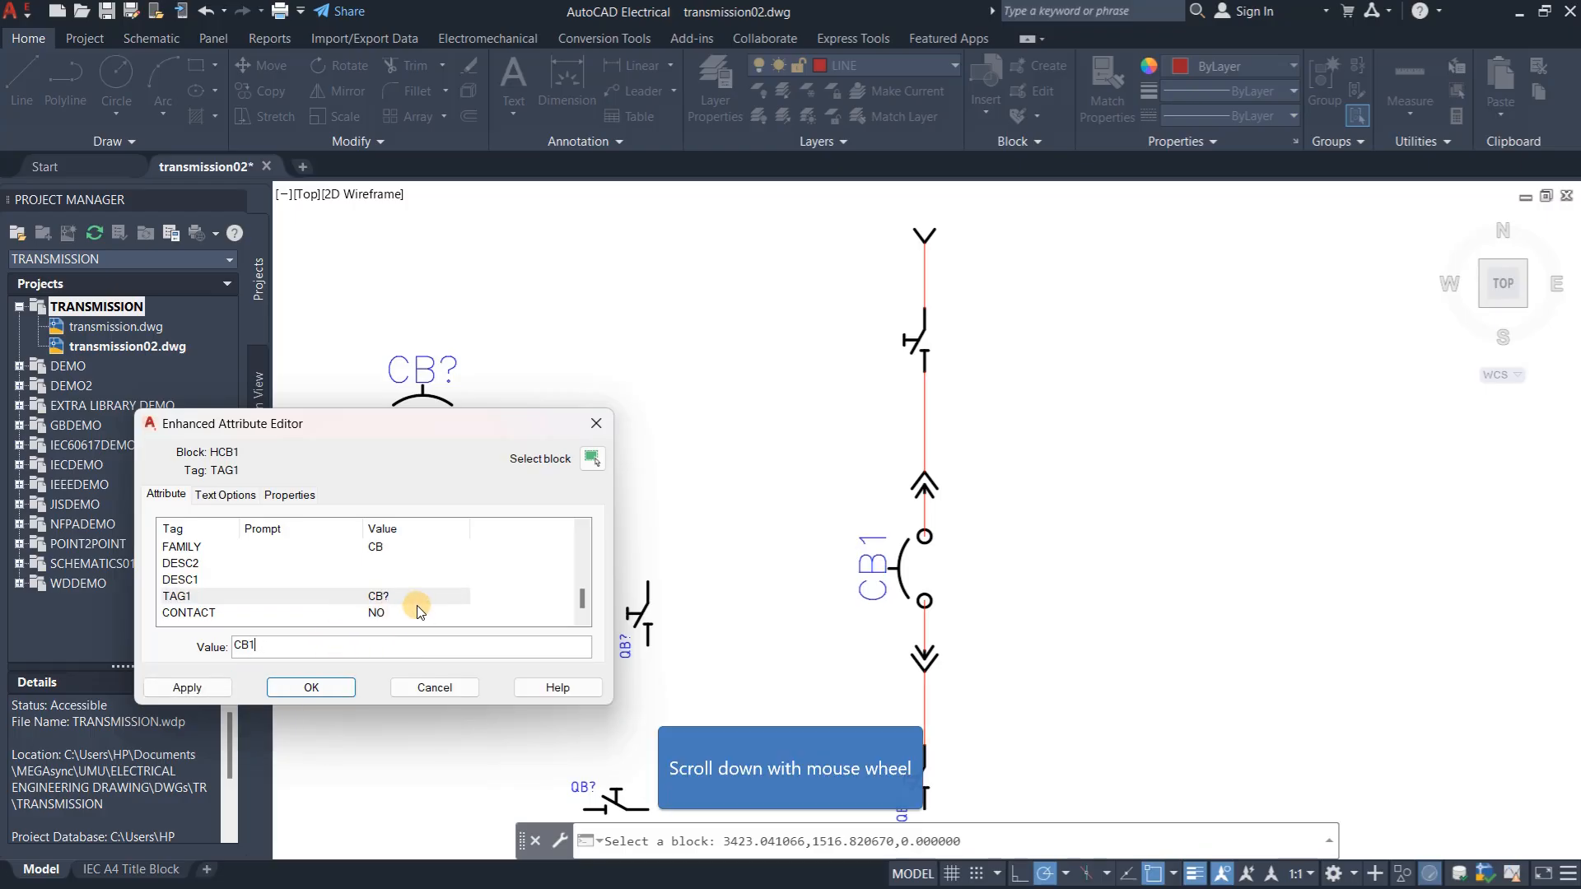
left_click_drag(583, 601, 583, 592)
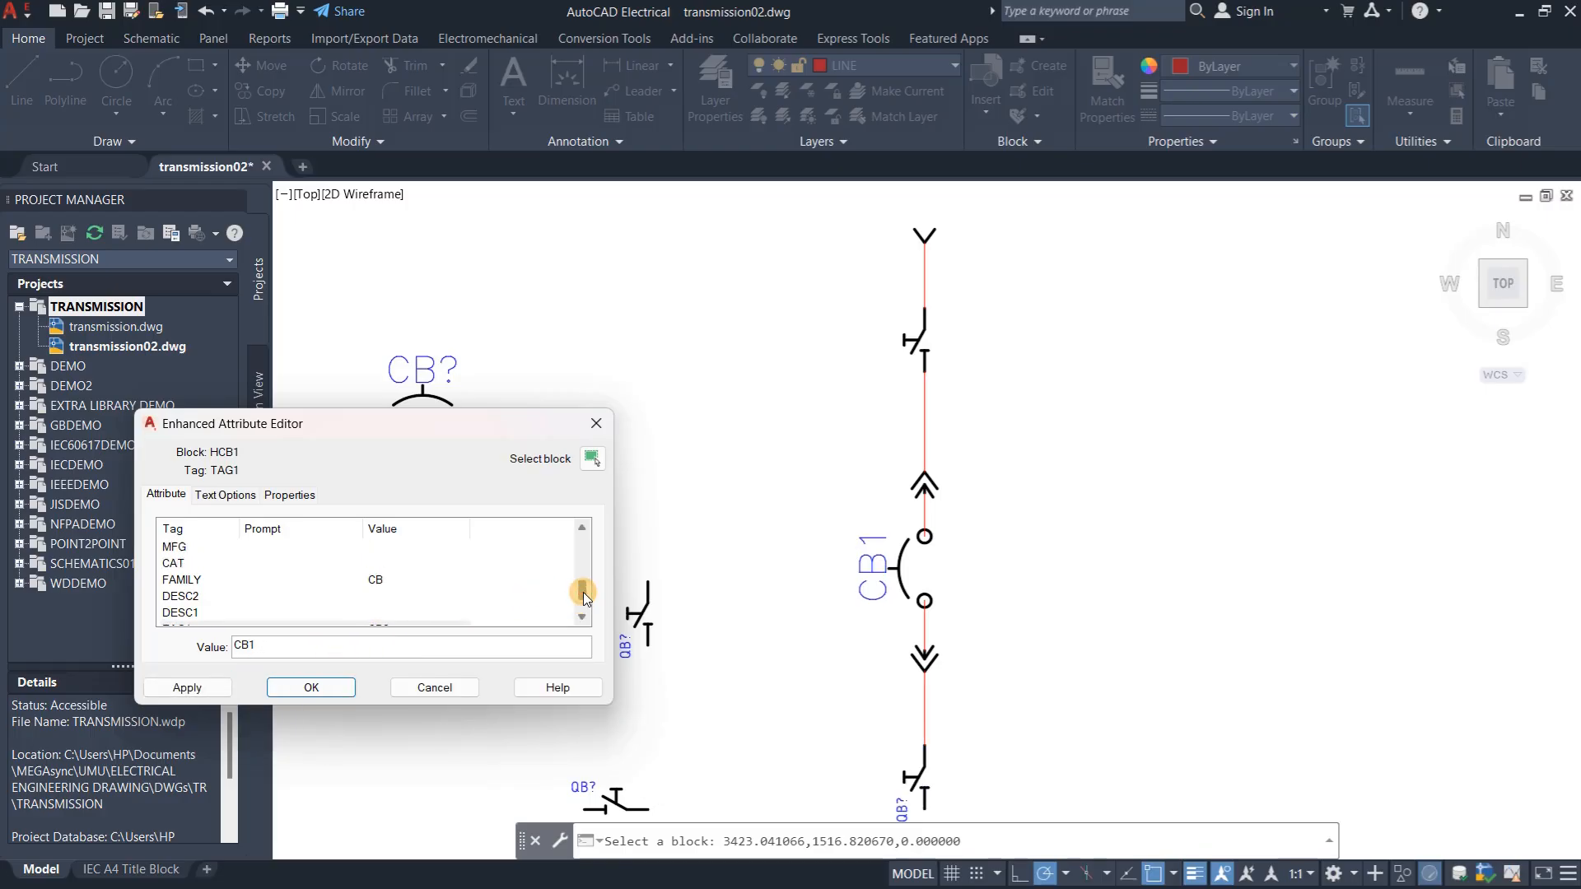
left_click(230, 611)
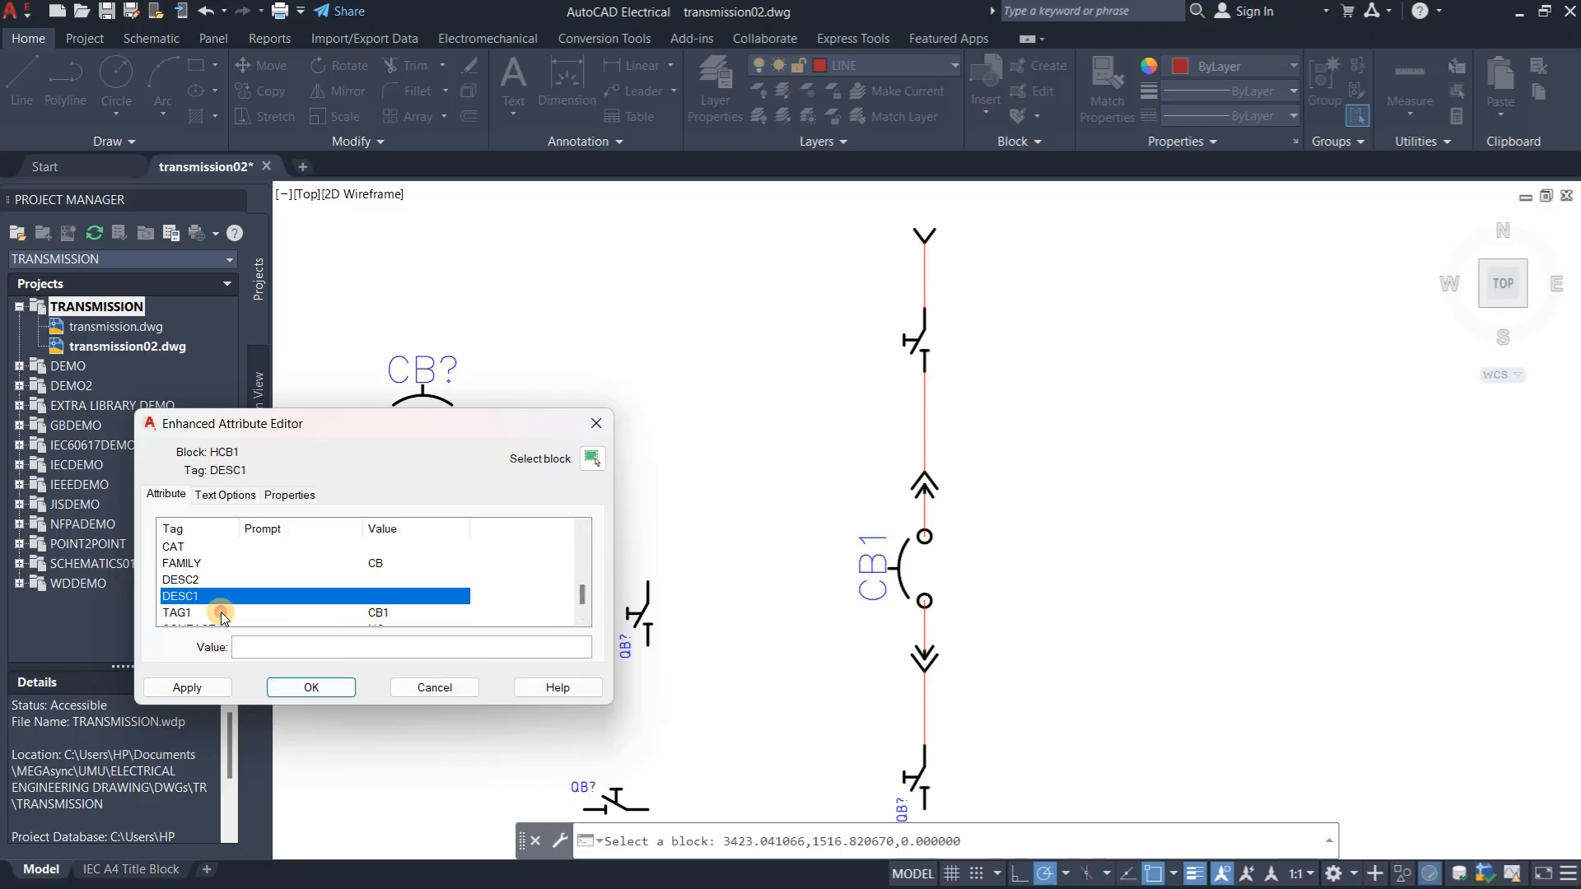
left_click(311, 689)
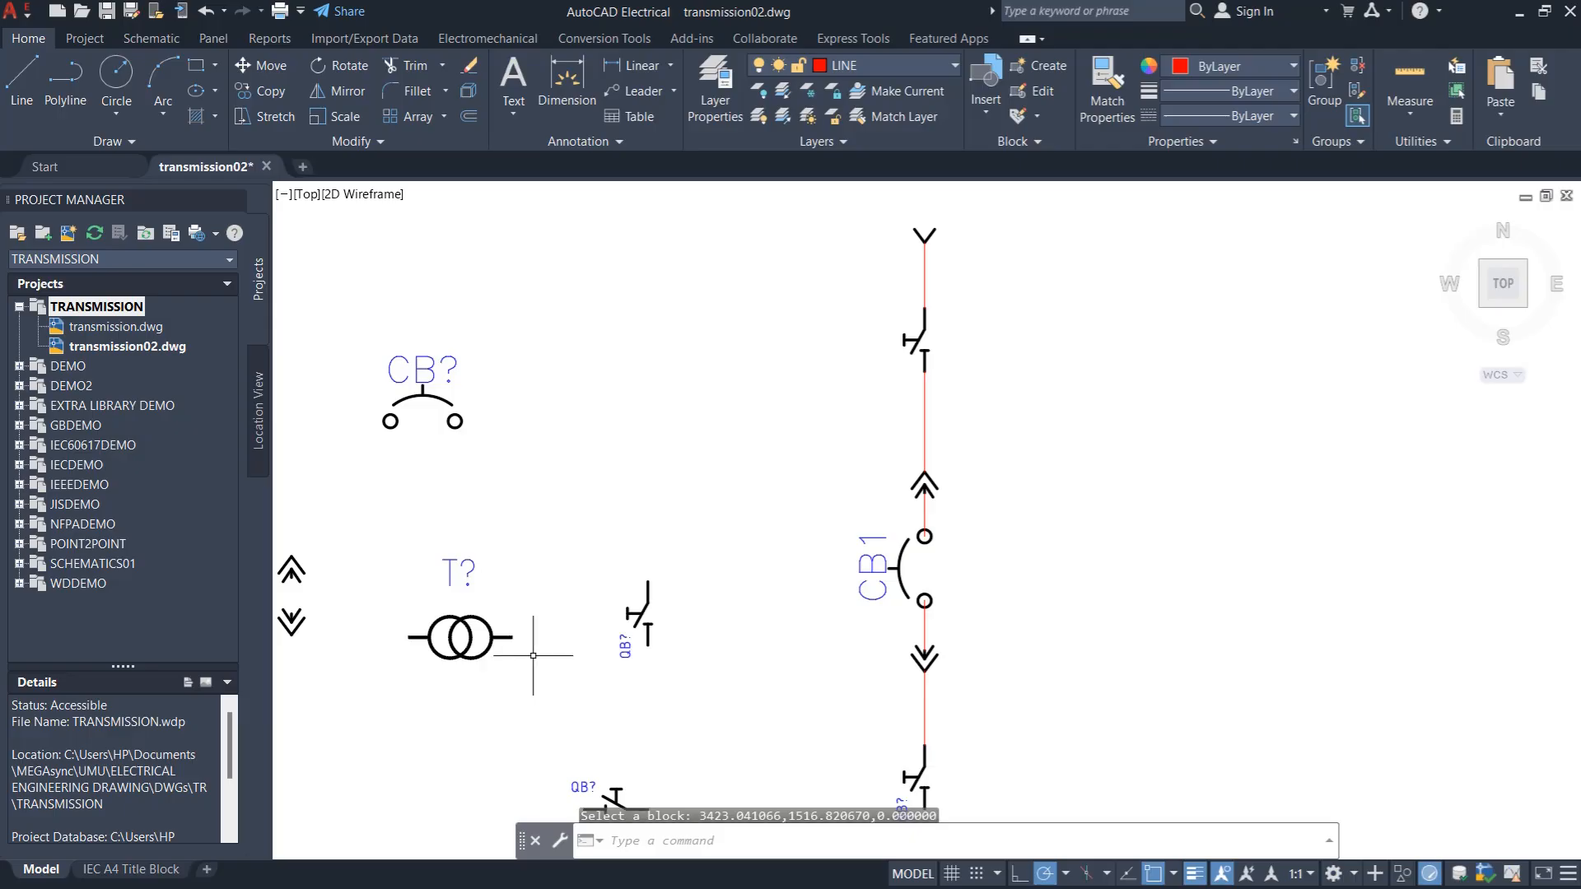
Open the CB1 circuit breaker for component editing and enter SF6/ VCB as description line 1
right_click(898, 566)
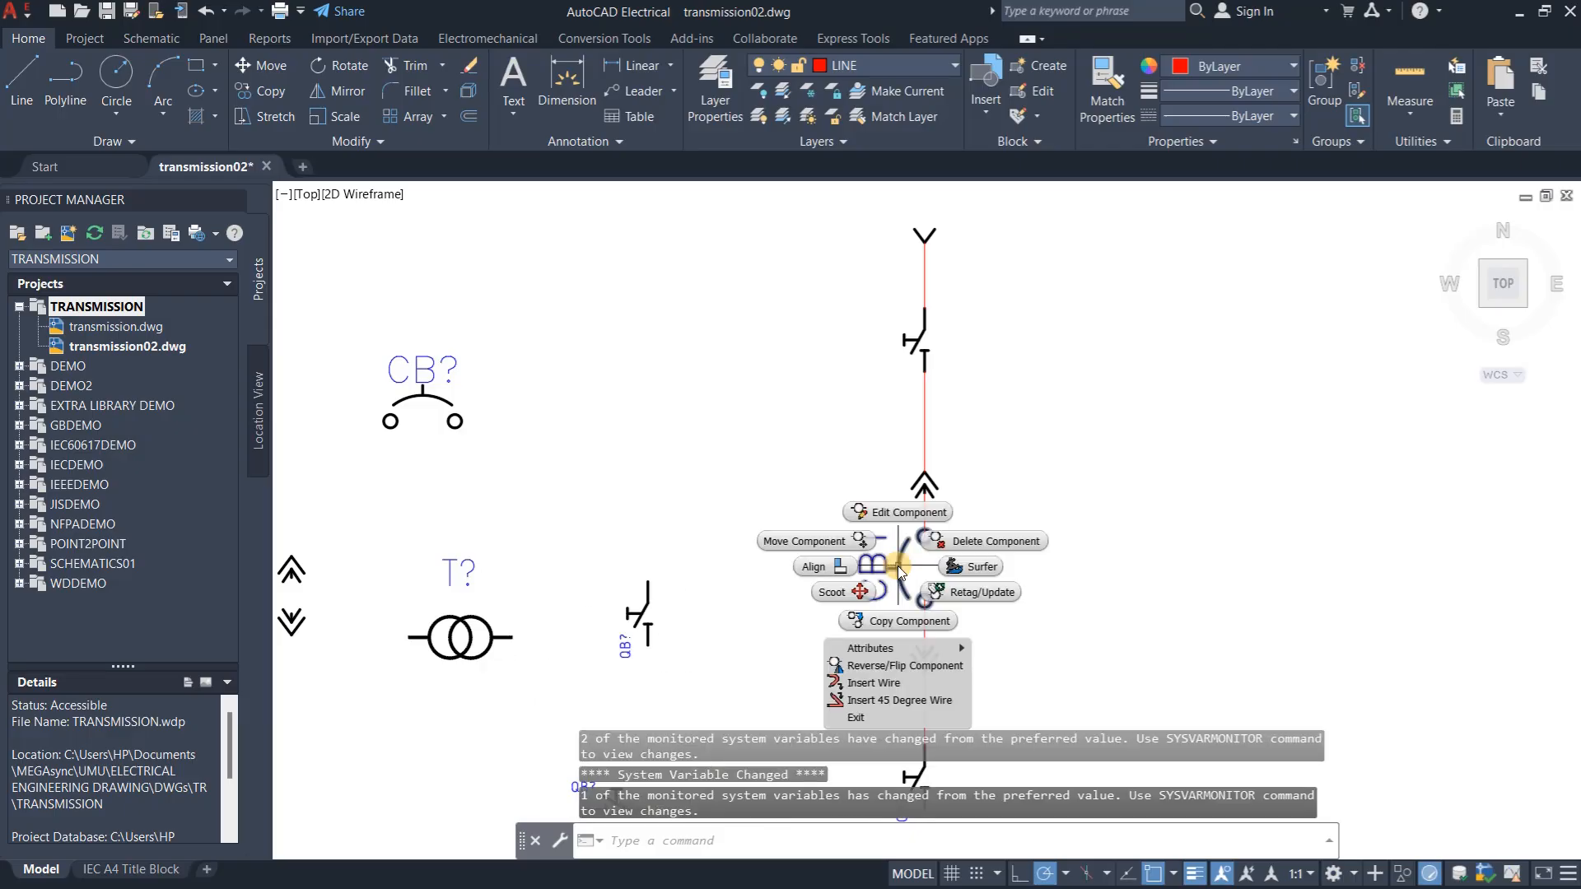
left_click(902, 513)
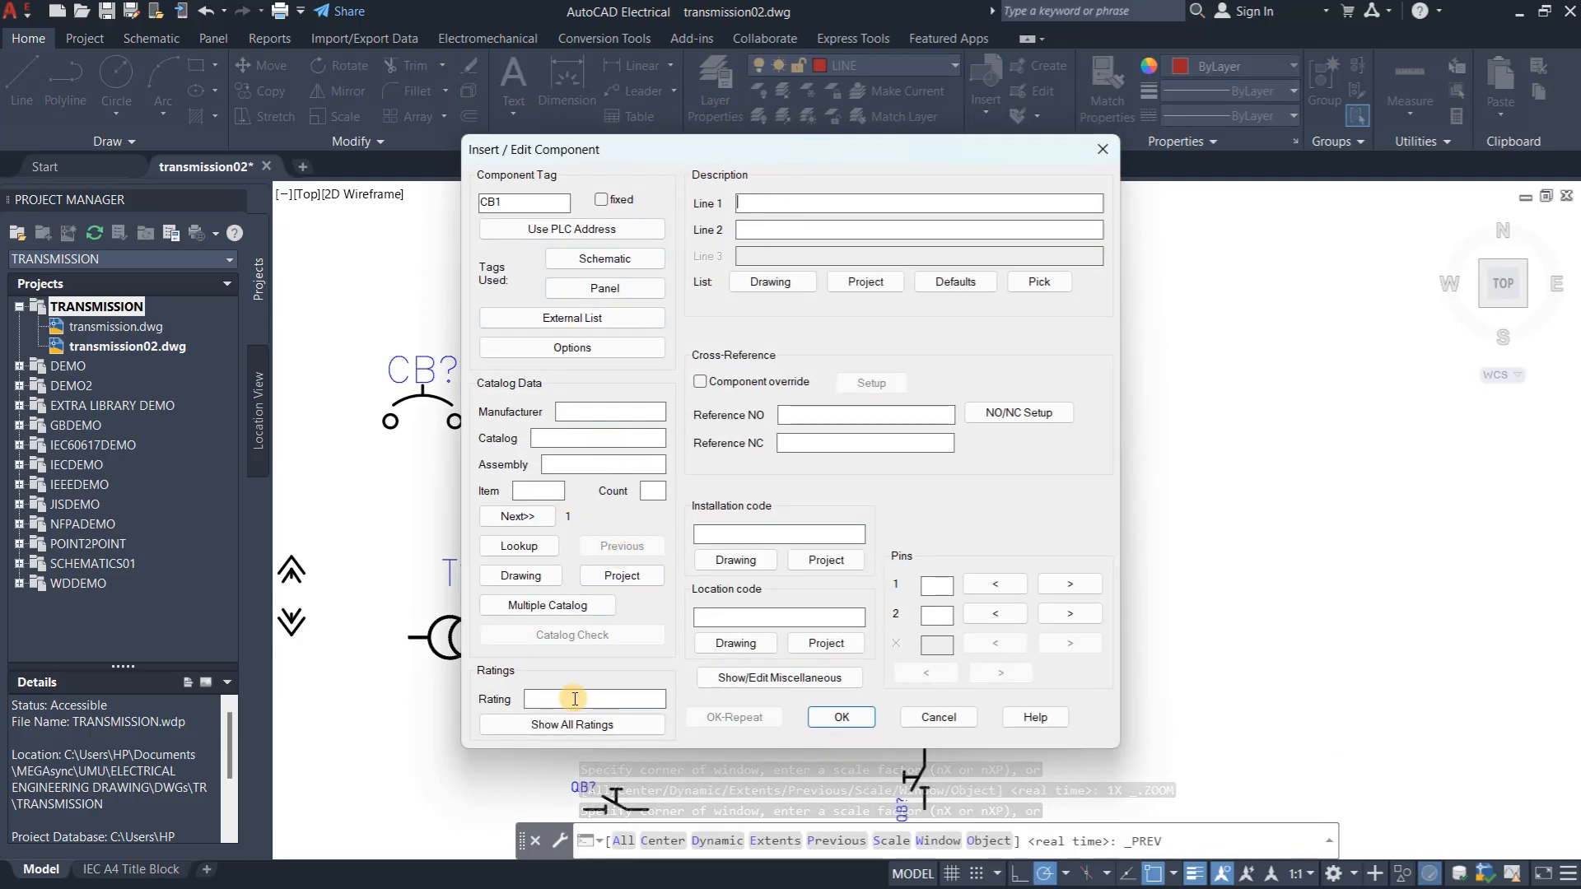
left_click(757, 207)
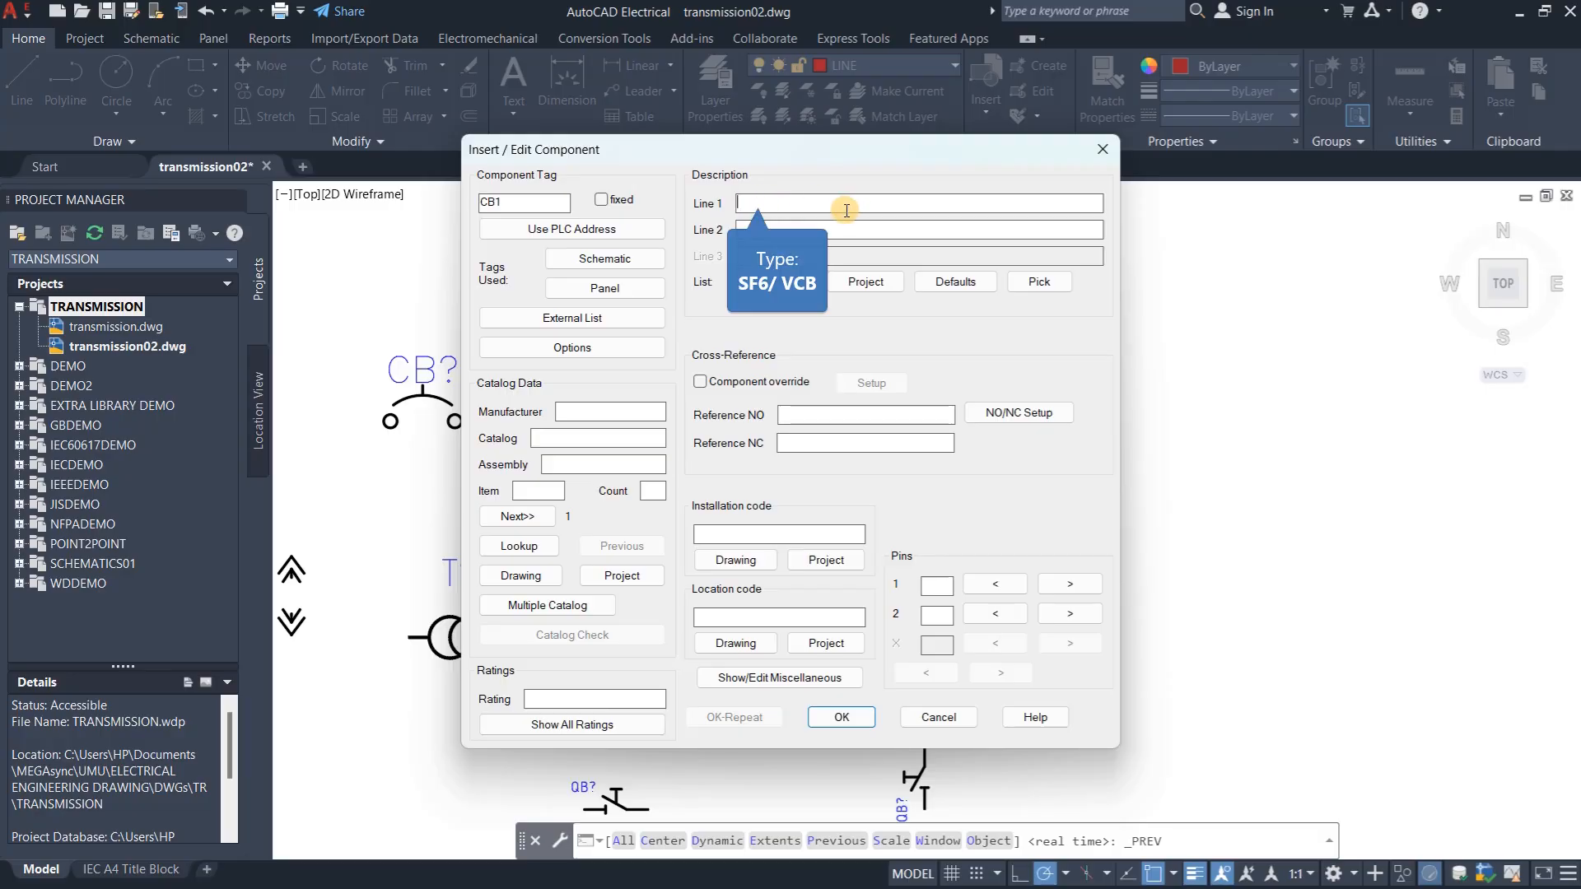
type("SF")
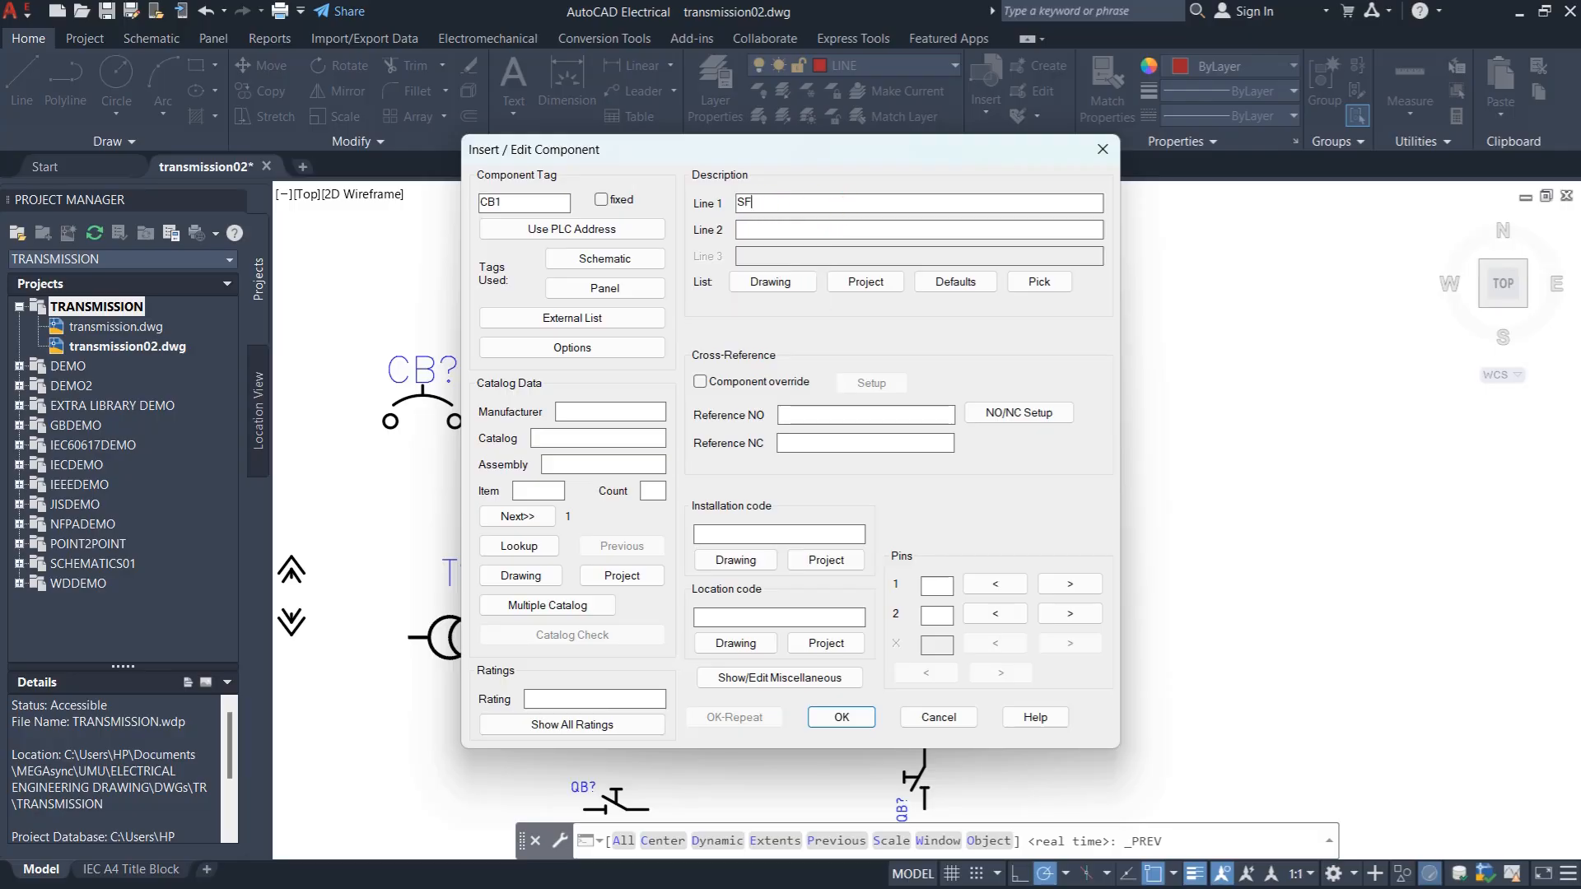
type("6/ VCB")
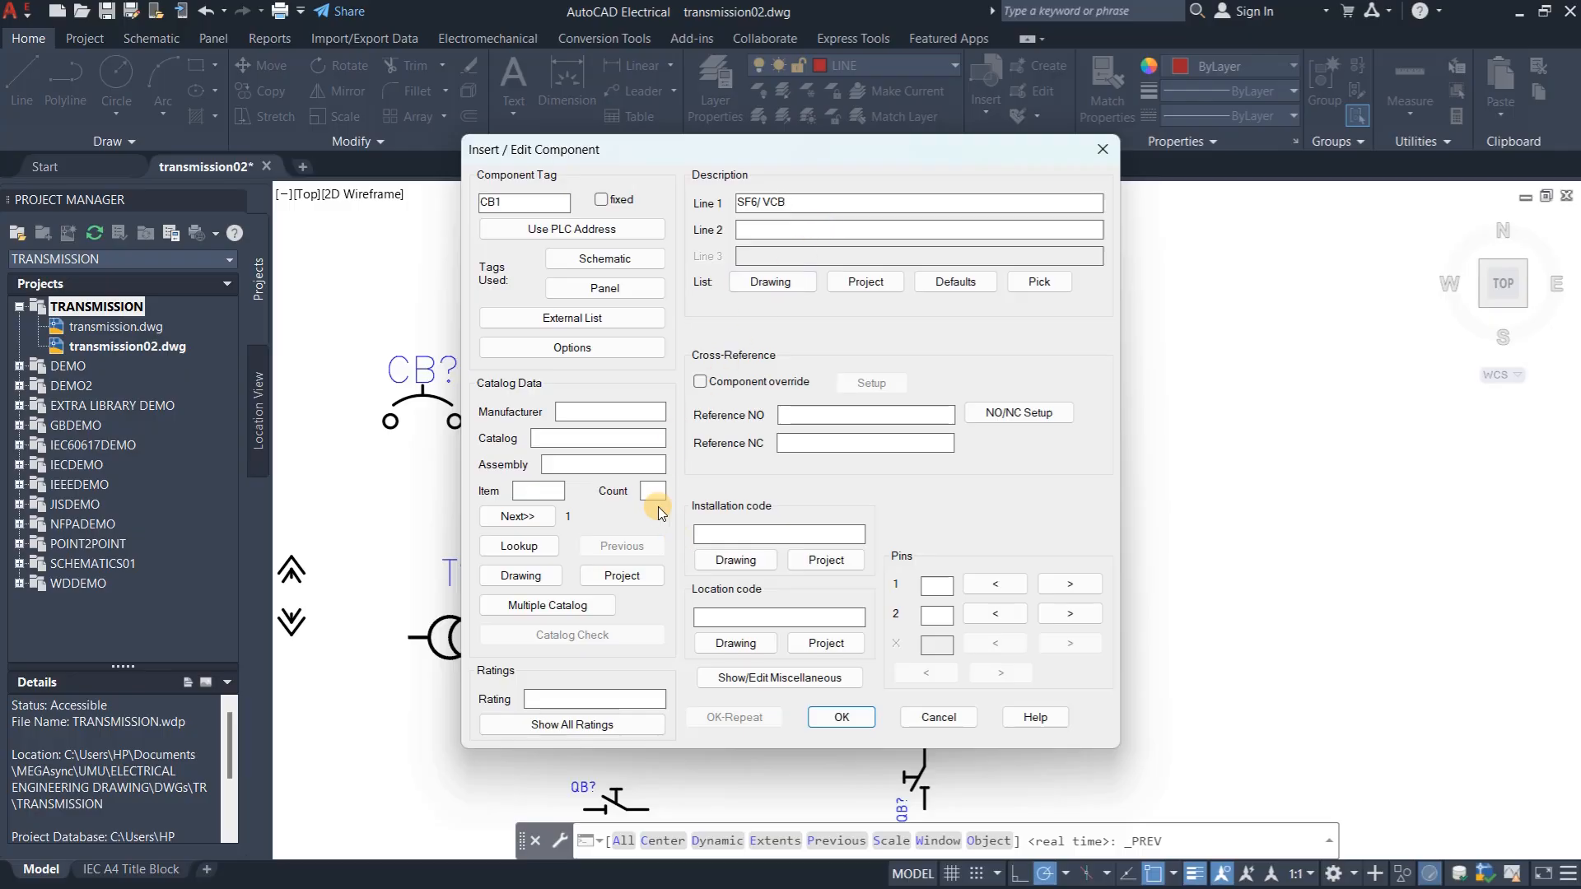
Look up the incoming circuit breaker (CB1) rating on the mesh substation layout slide in PowerPoint, and return to AutoCAD Electrical
left_click(601, 700)
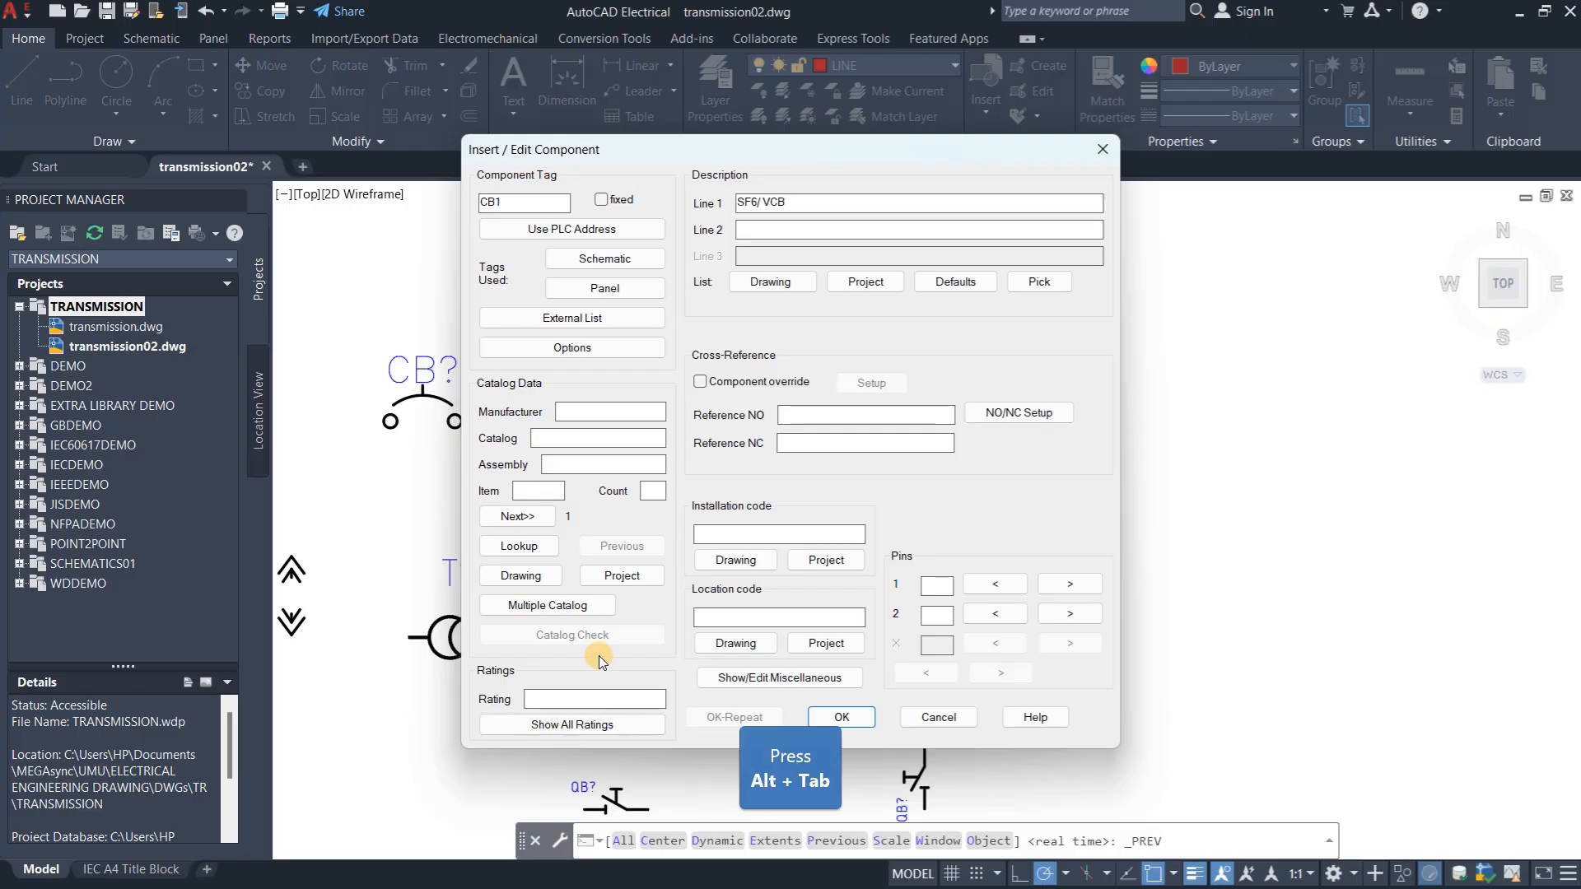
key("alt+Tab")
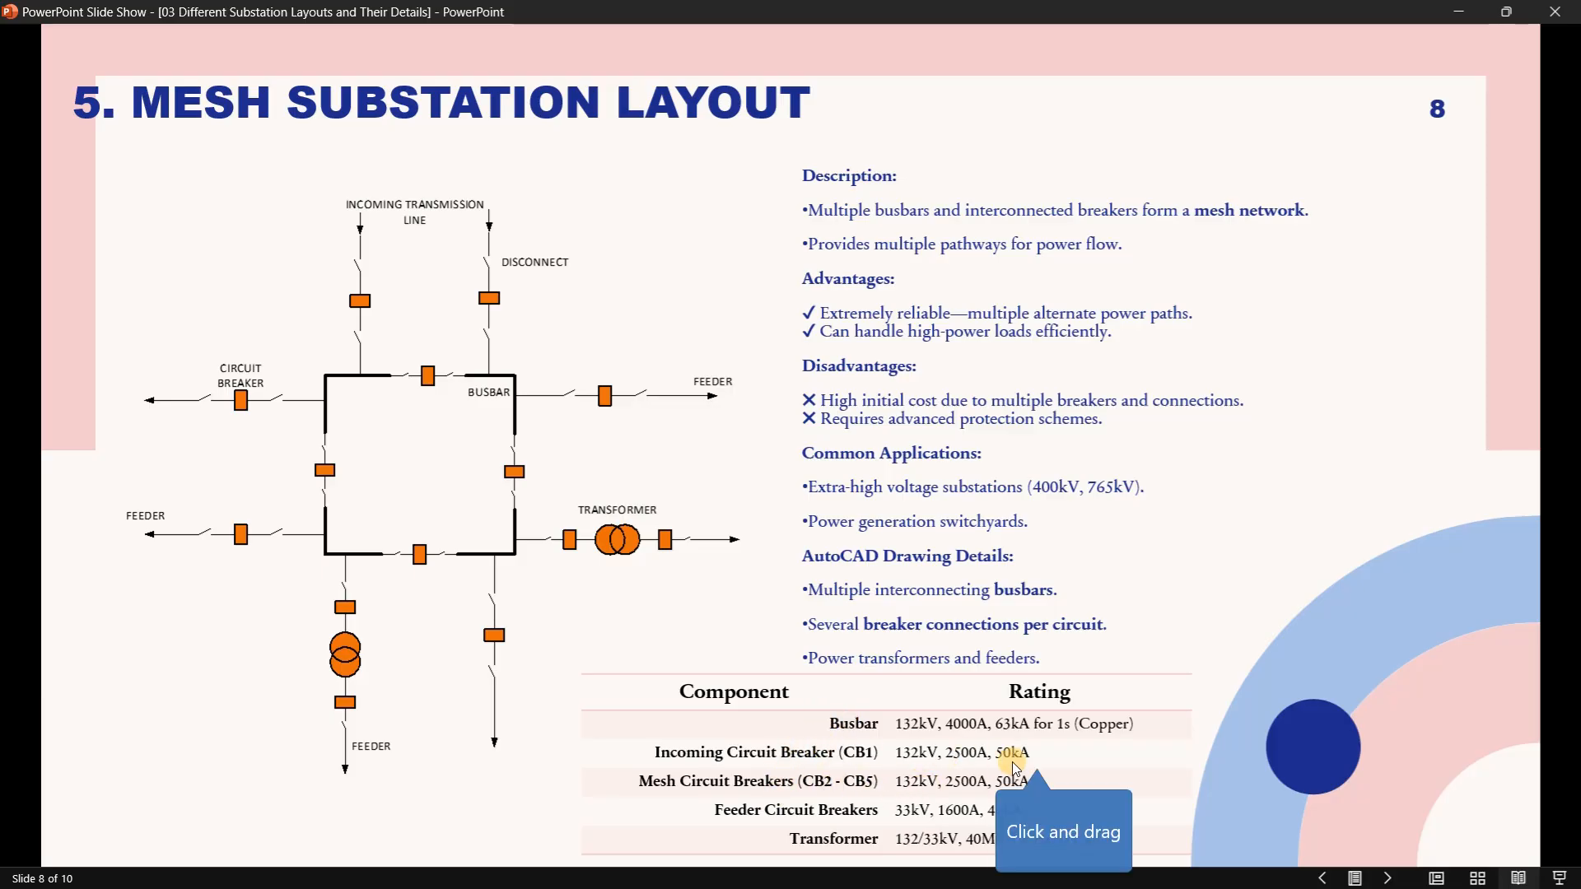
left_click(910, 755)
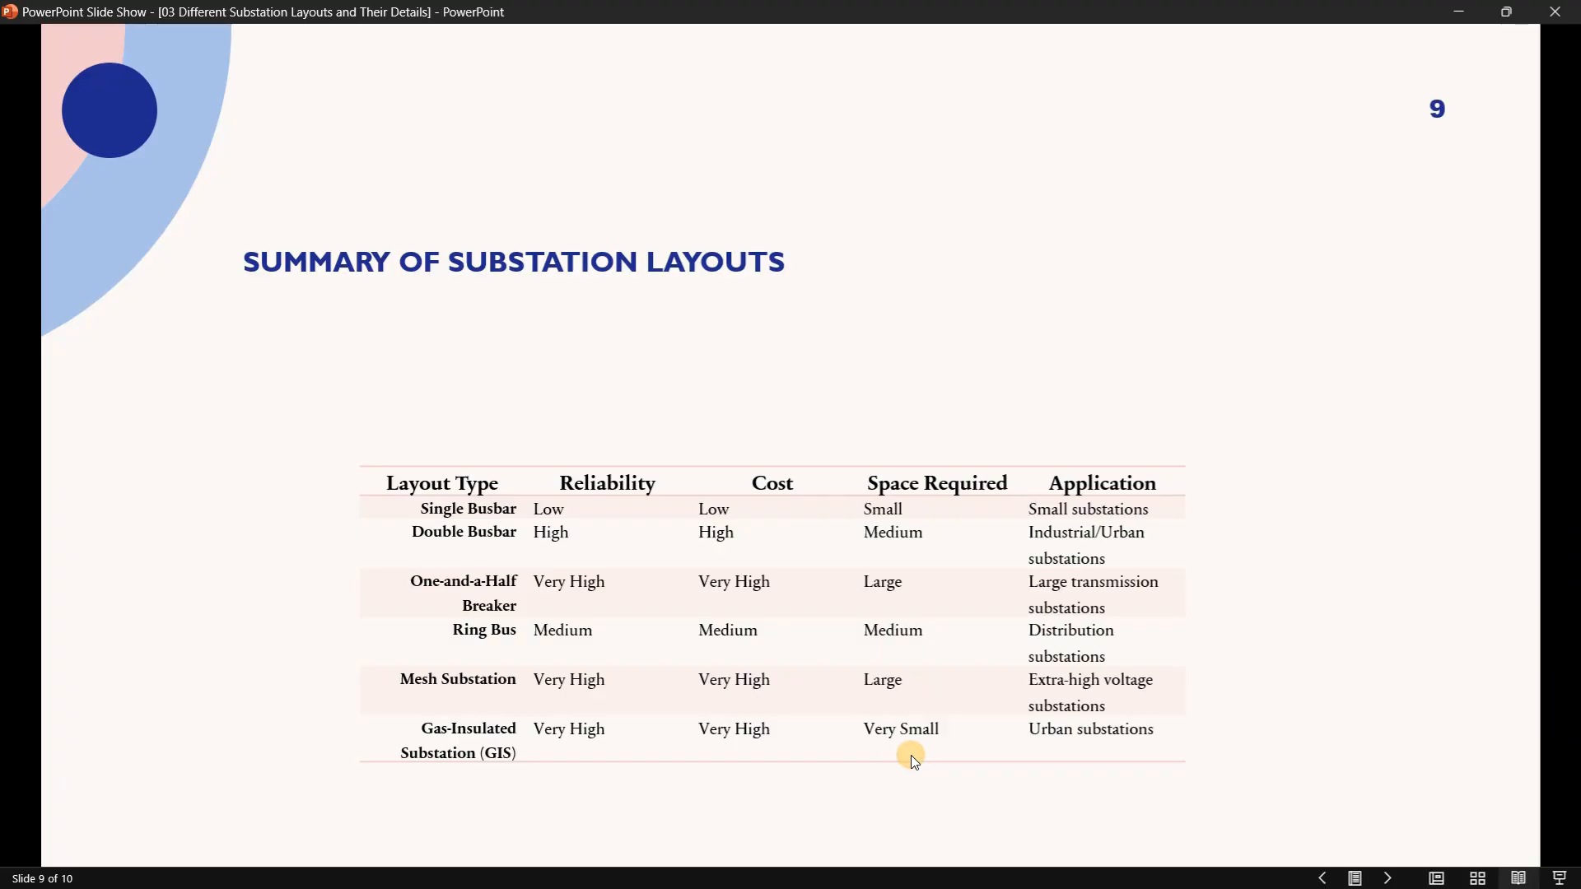
key("Left")
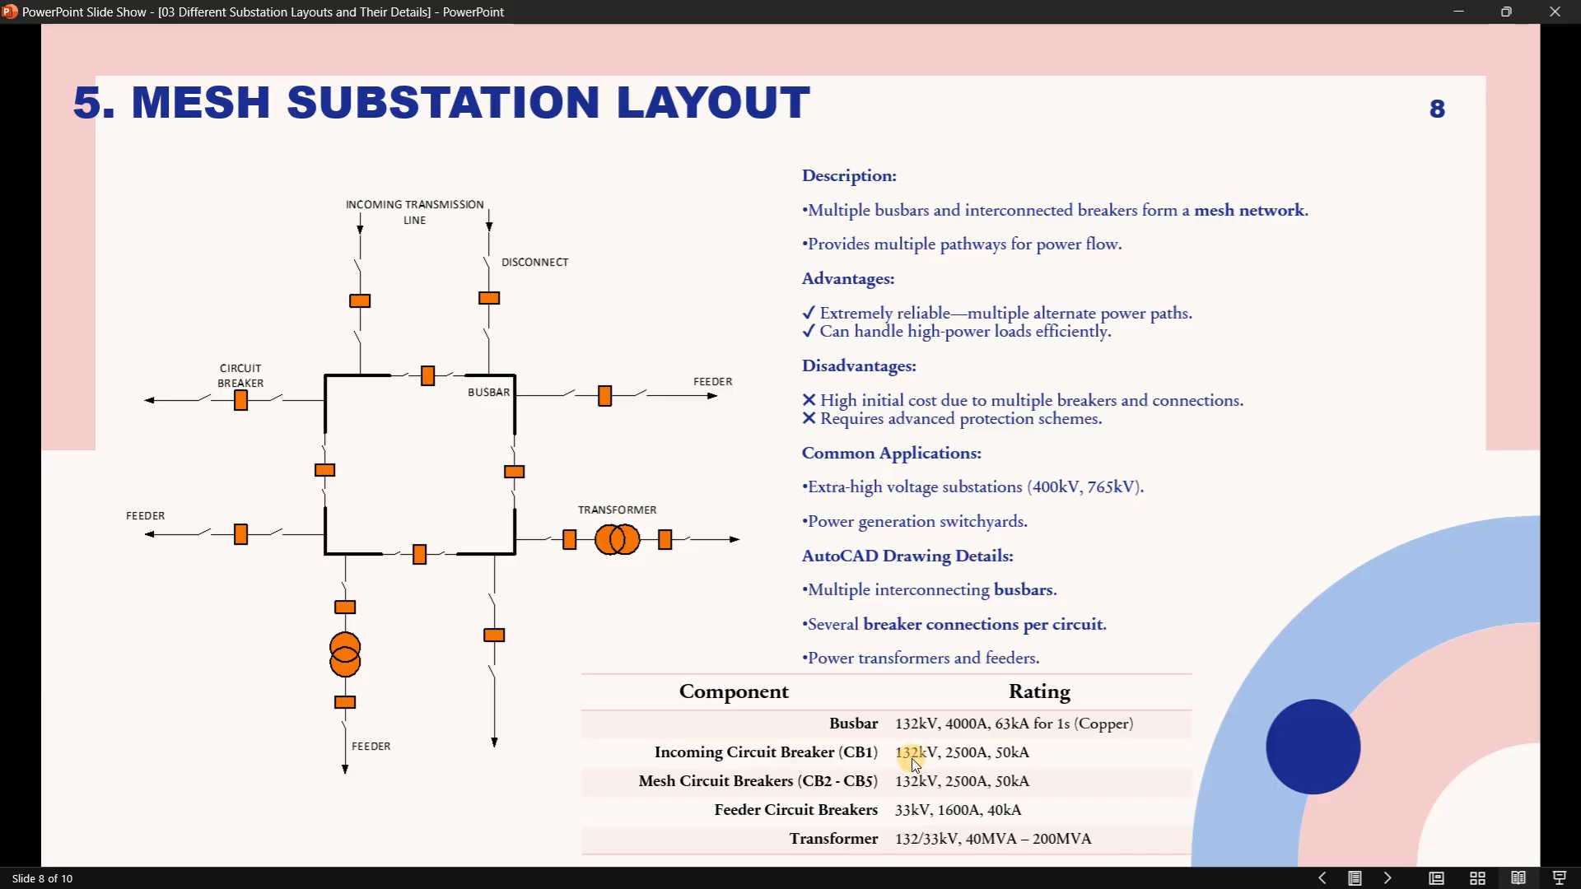
key("alt+Tab")
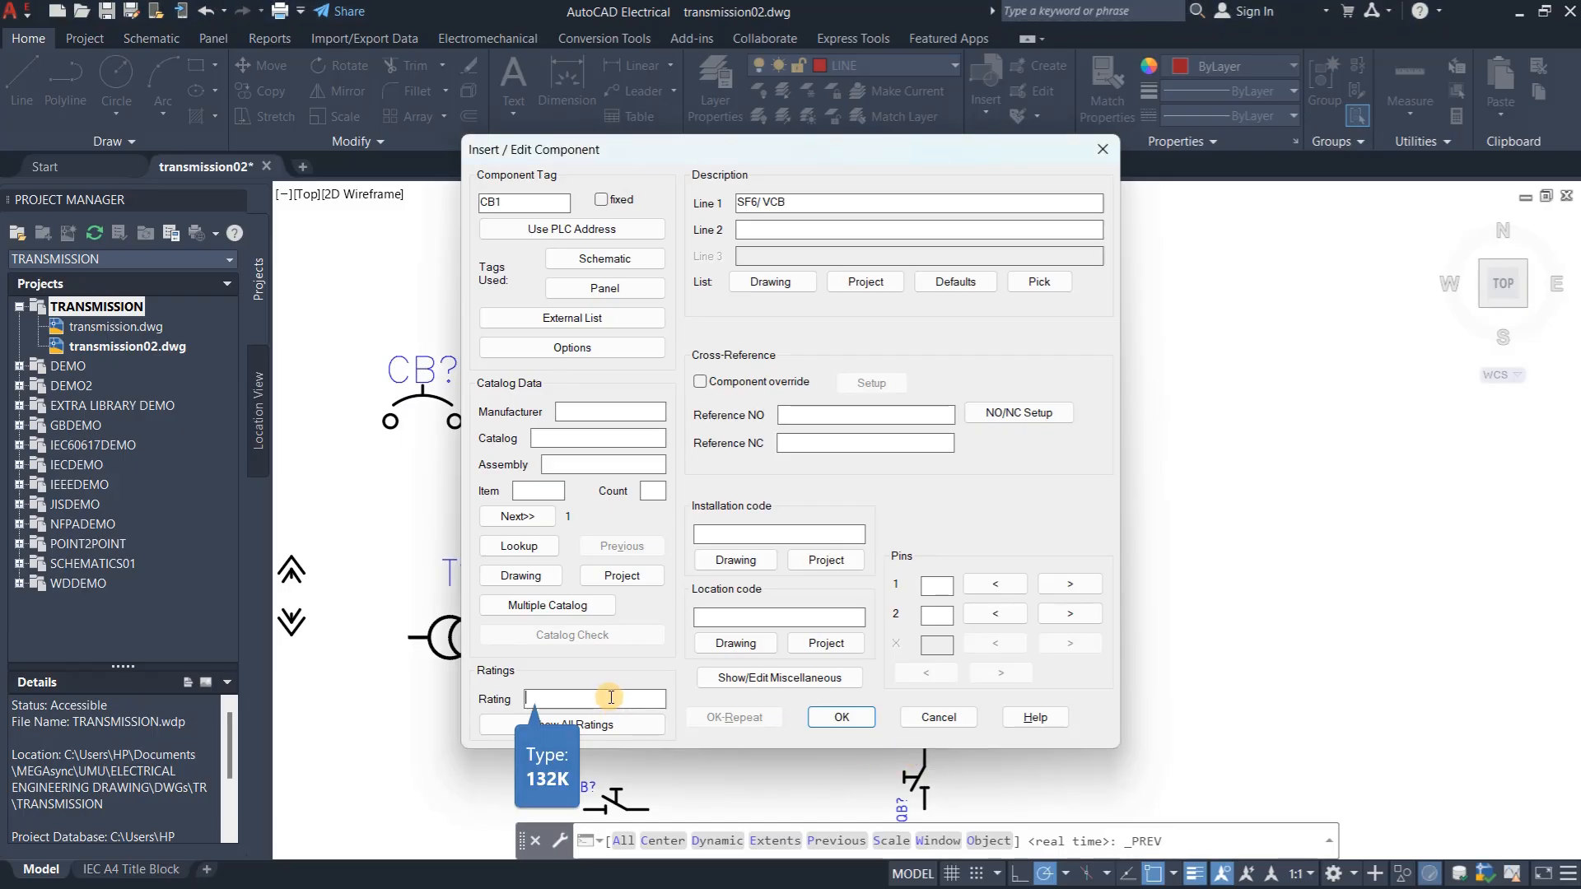
Set the CB1 circuit breaker's rating to 132kV,2500A,50kA and accept the edit, skipping the update of related components
type("132")
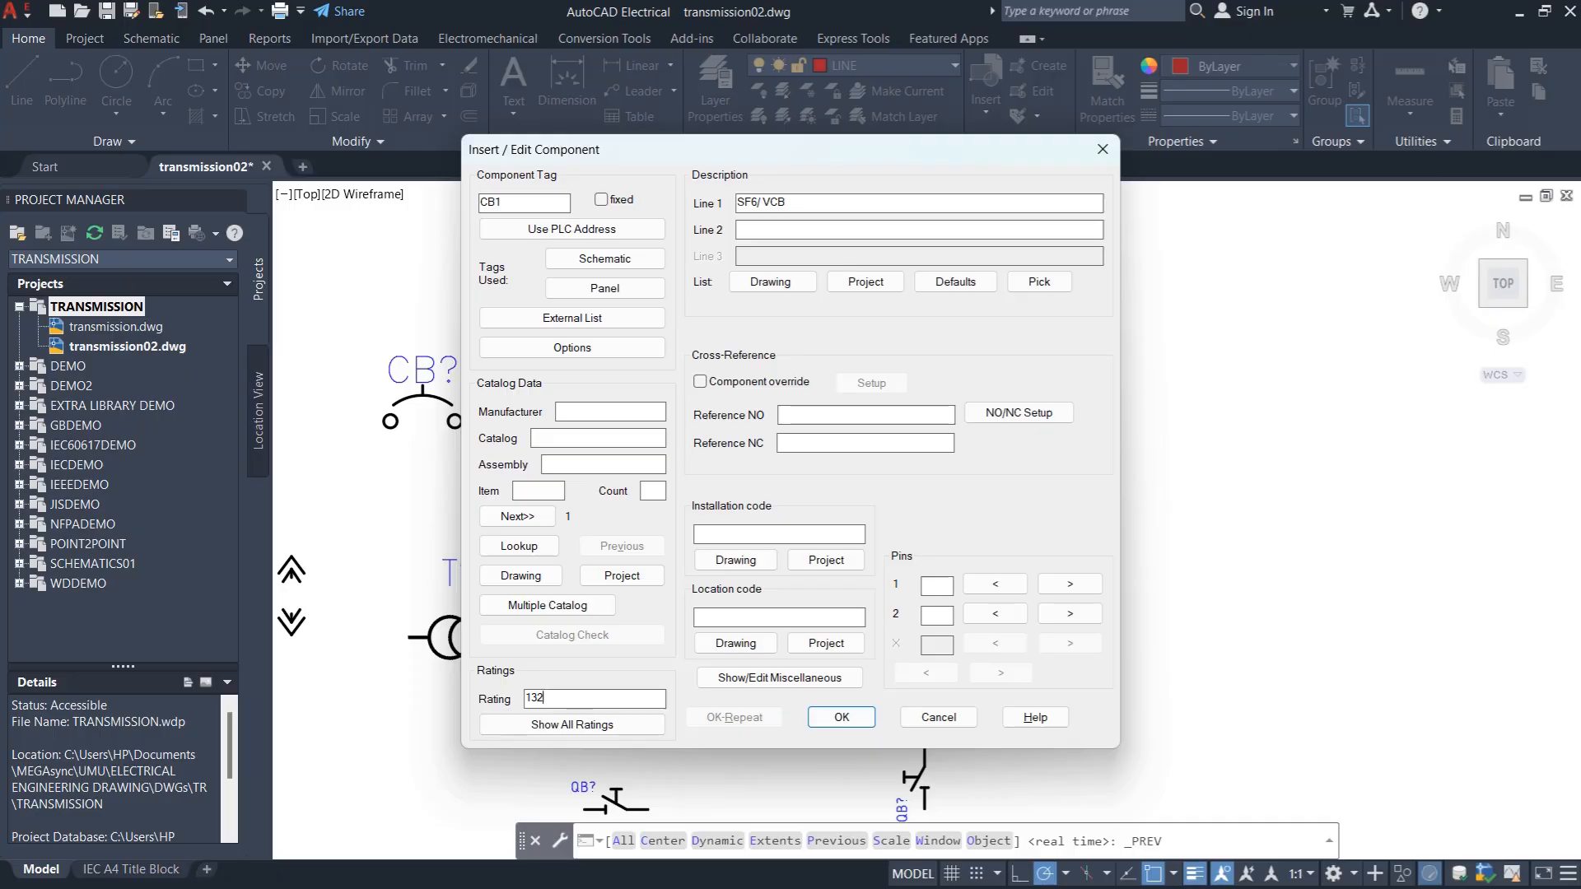
type("K")
key("BackSpace")
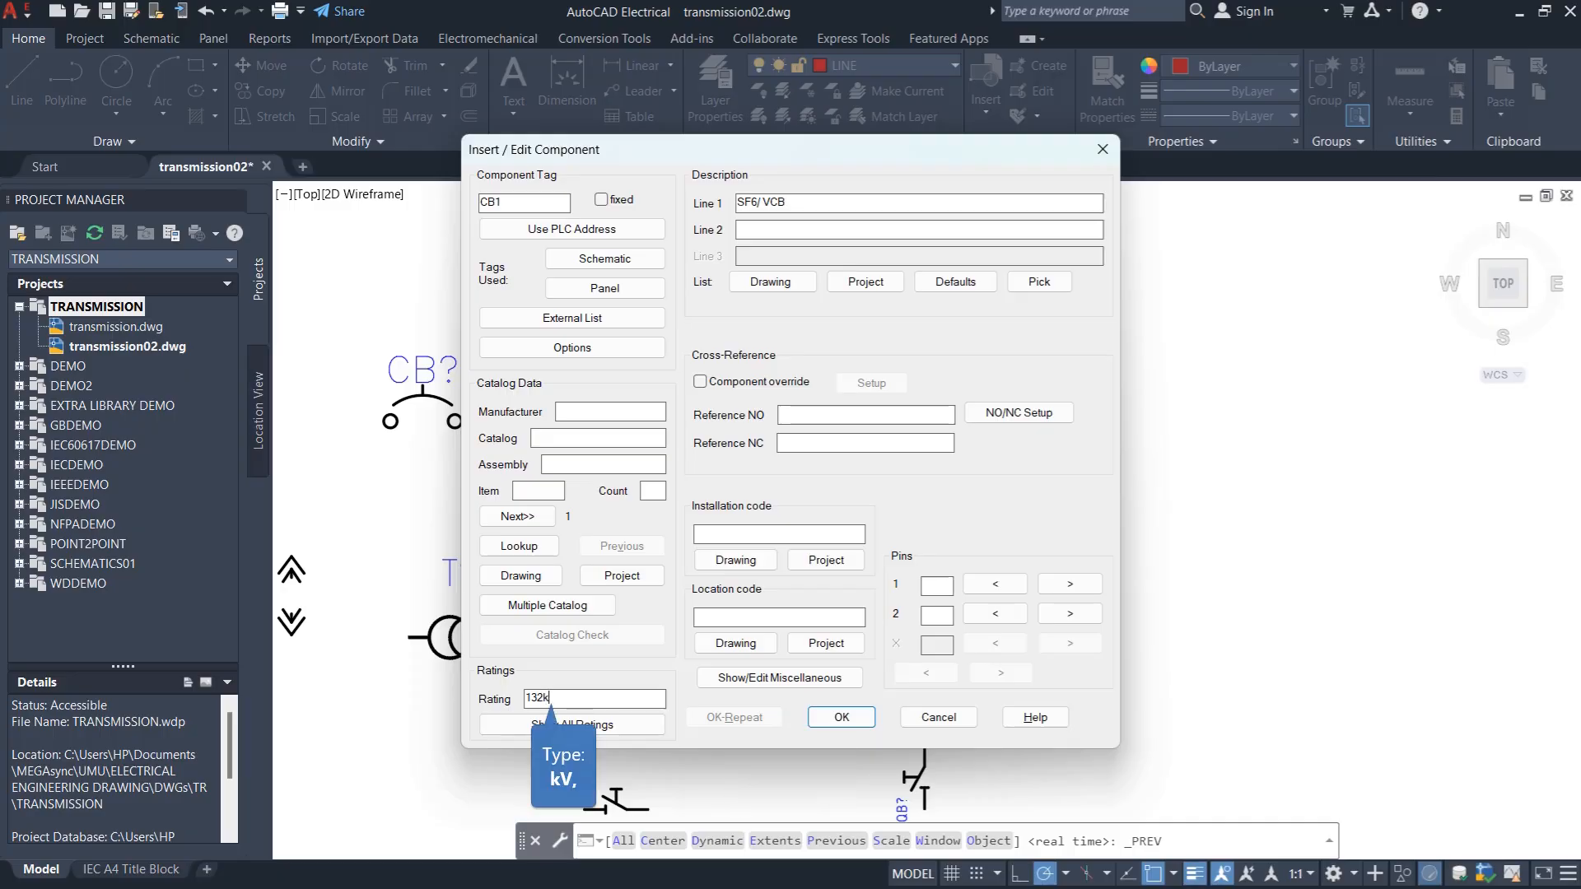
type("V,")
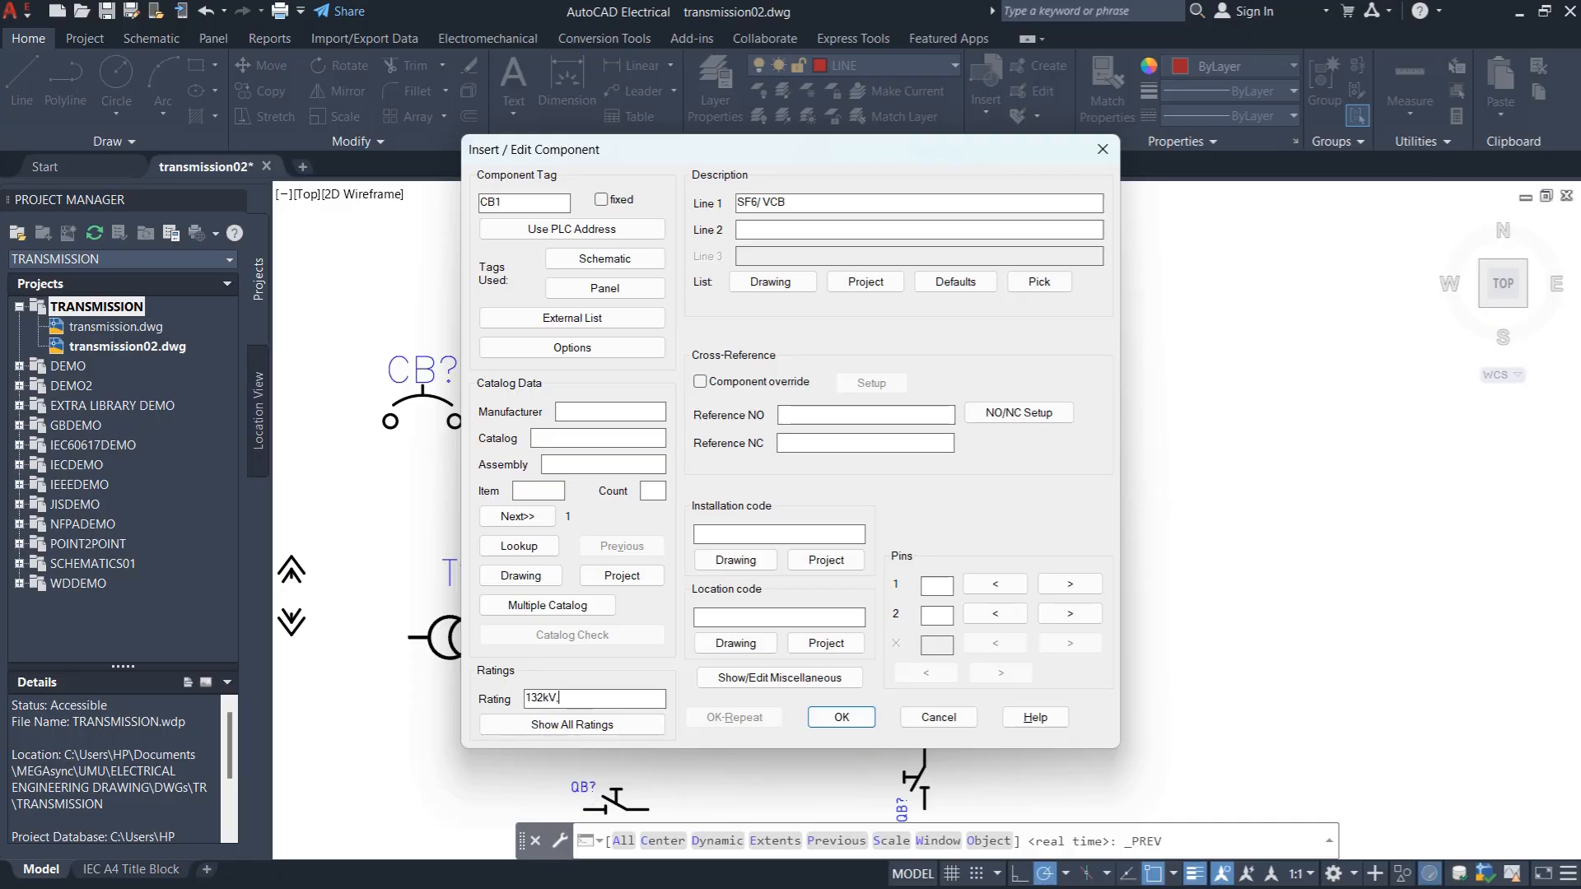
key("BackSpace")
left_click(841, 718)
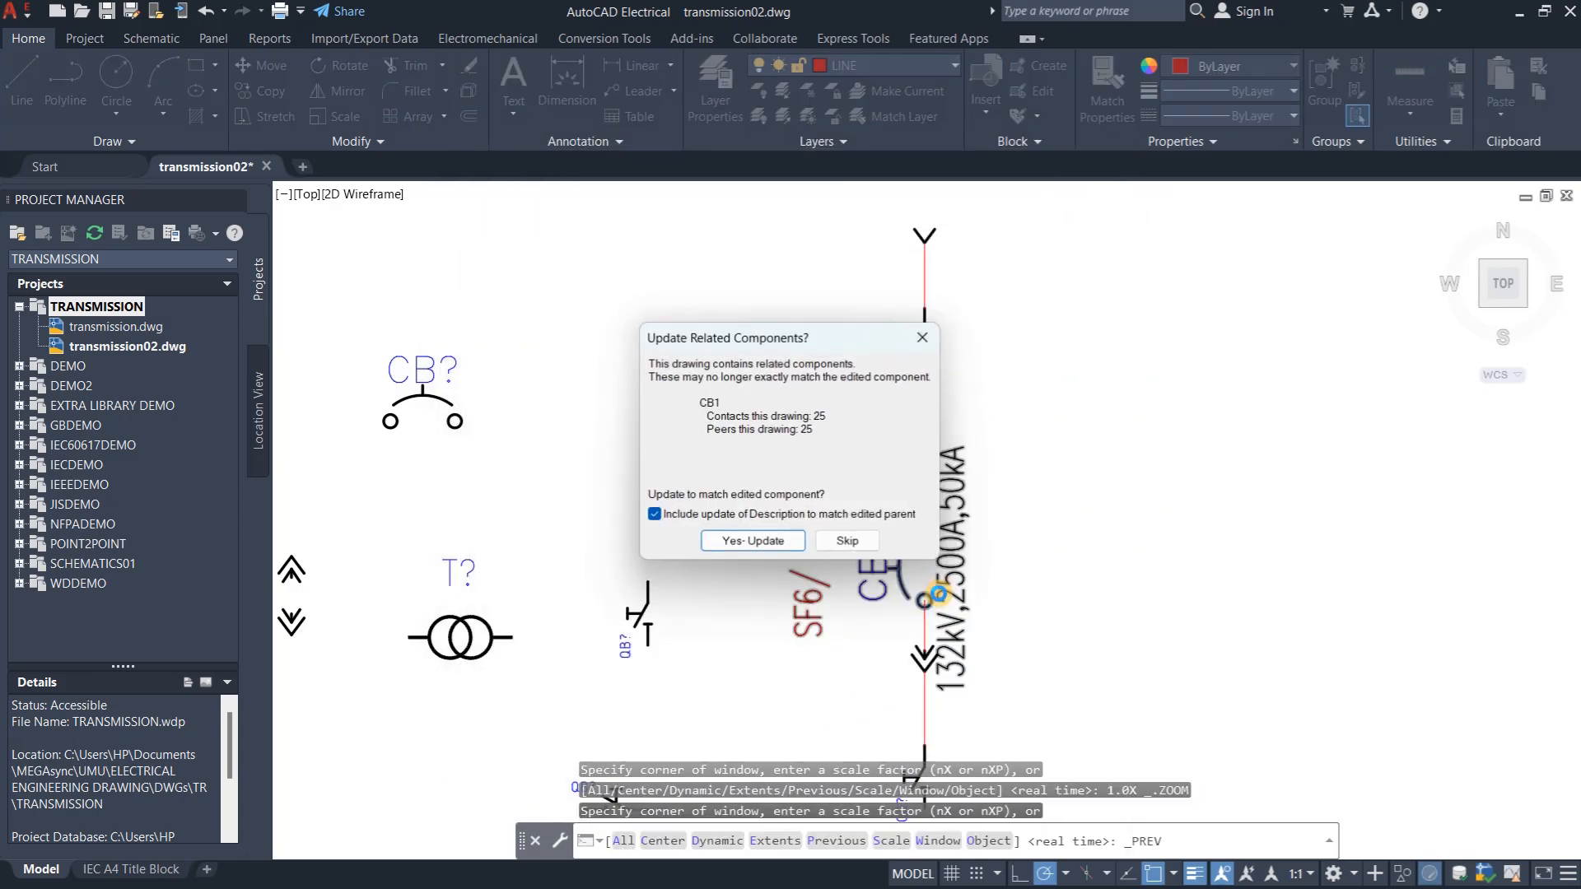
left_click(849, 543)
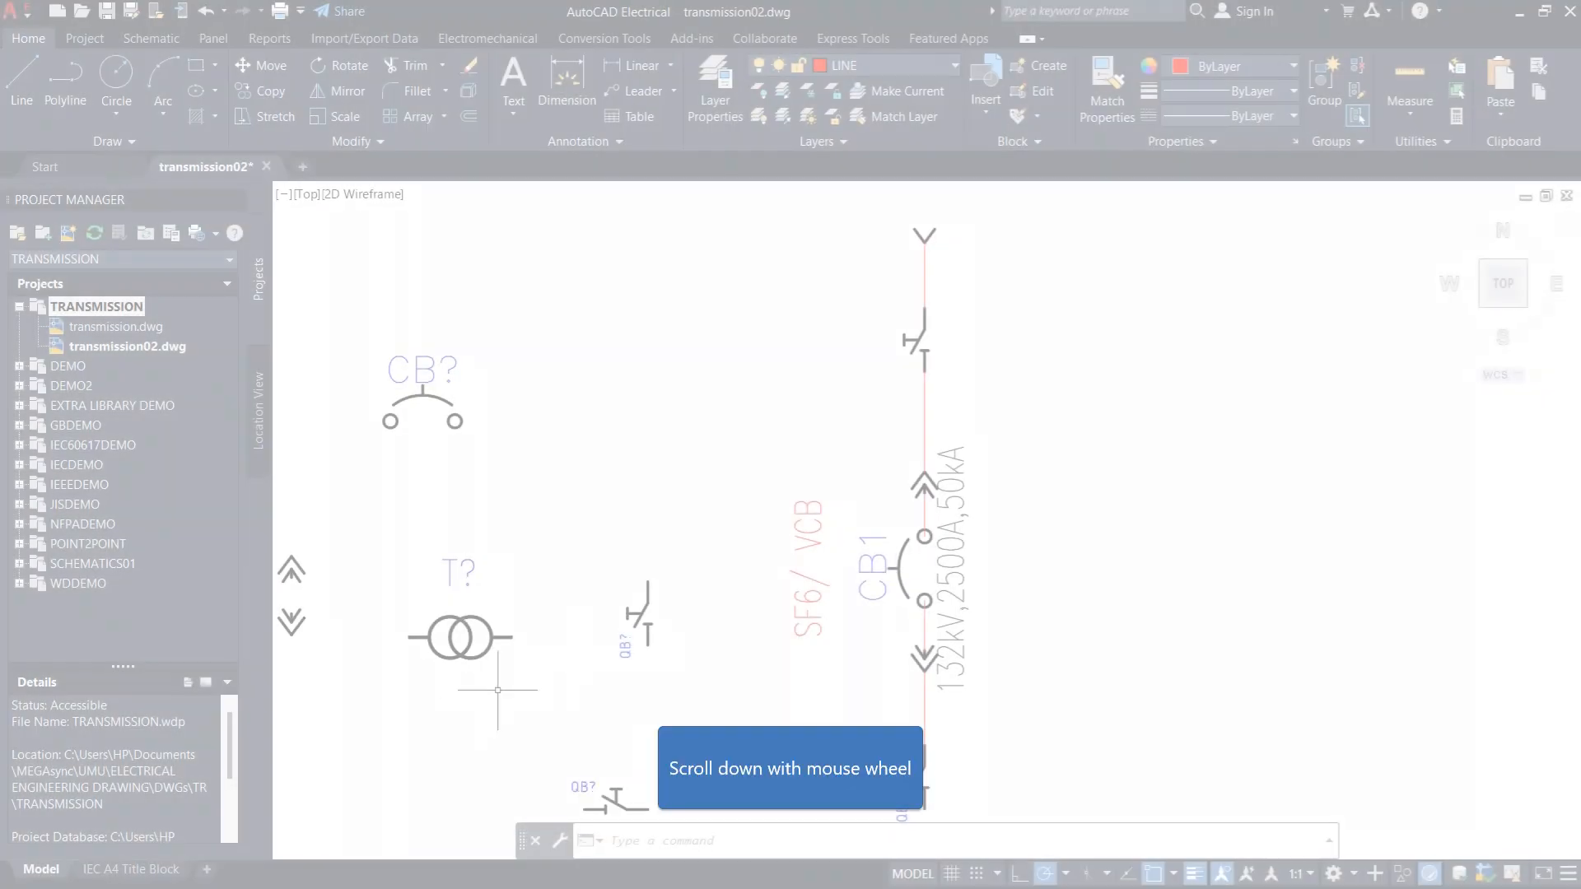
Clear the TAG1 attribute value of the lower disconnector in the vertical feeder
scroll(811, 502, "down", 3)
scroll(894, 698, "up", 2)
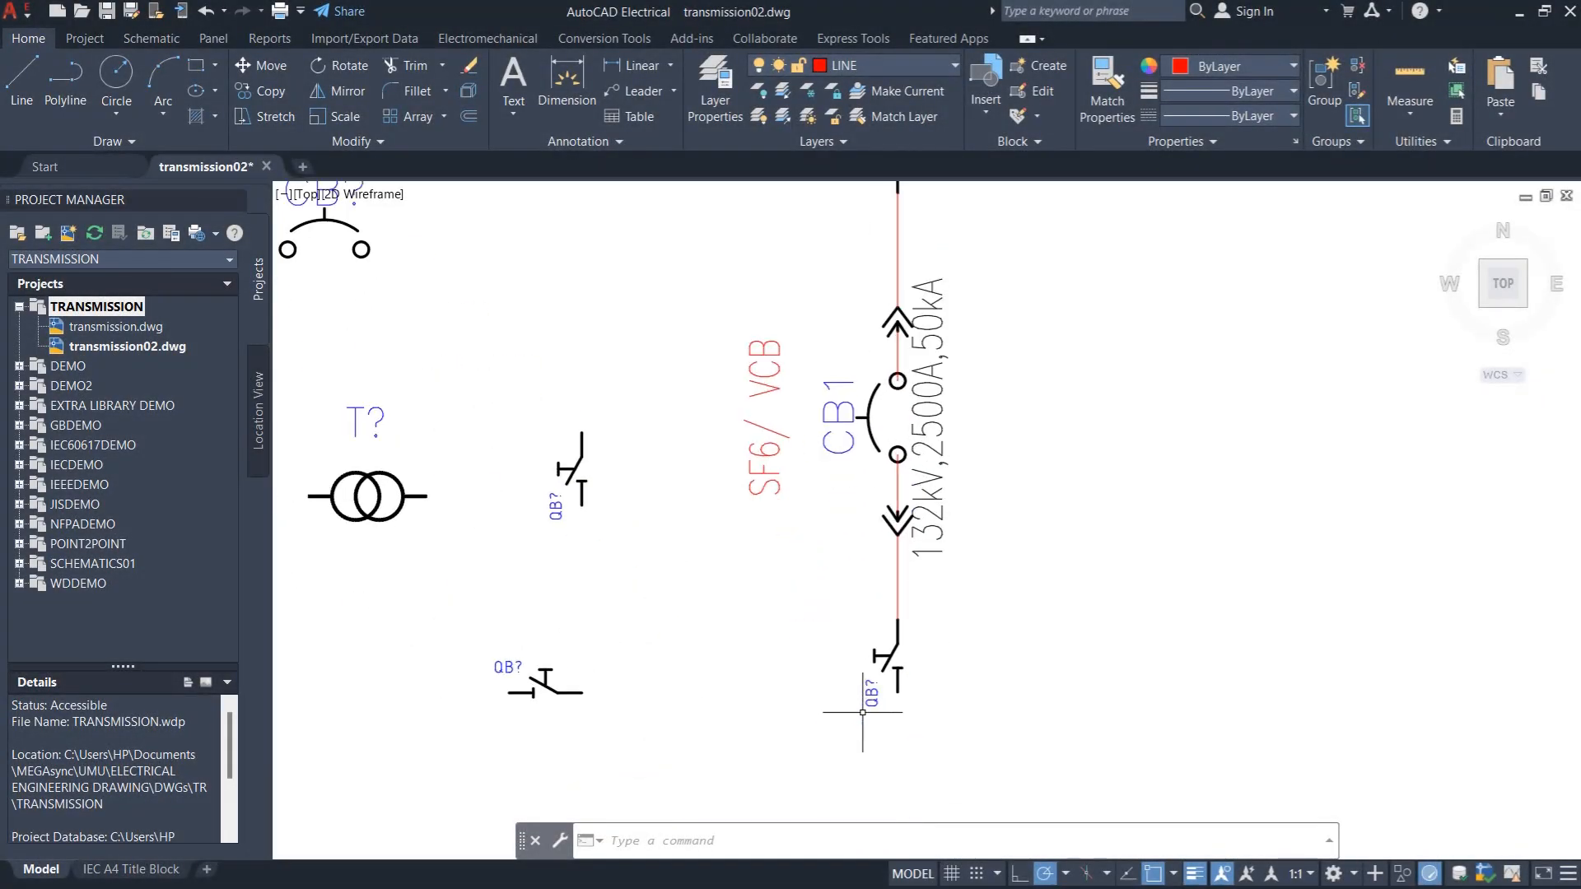
double_click(887, 659)
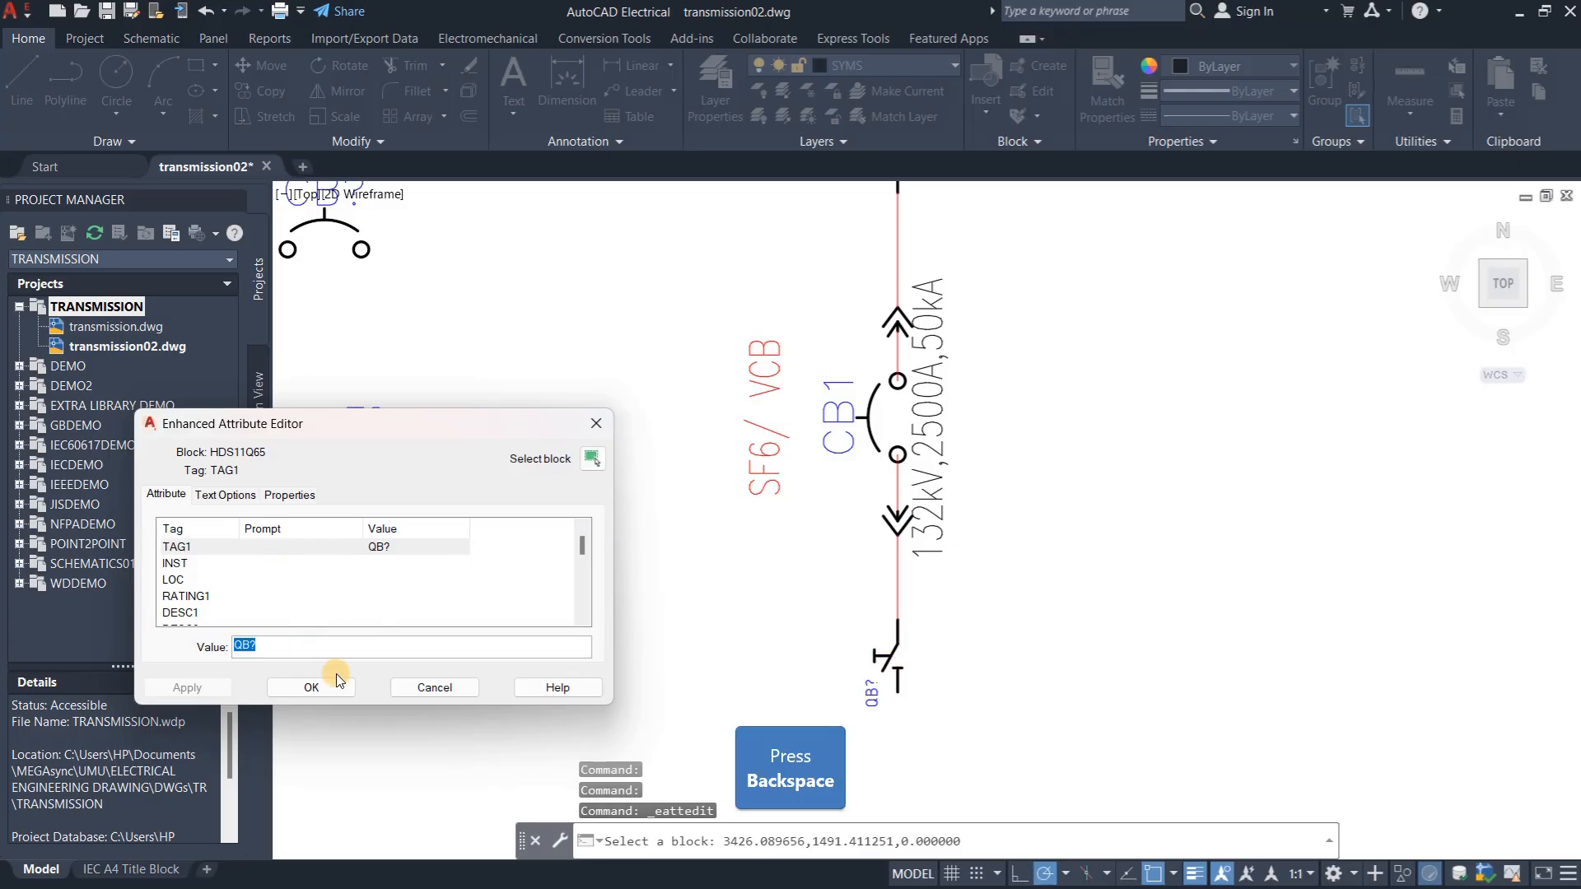
key("BackSpace")
left_click(313, 690)
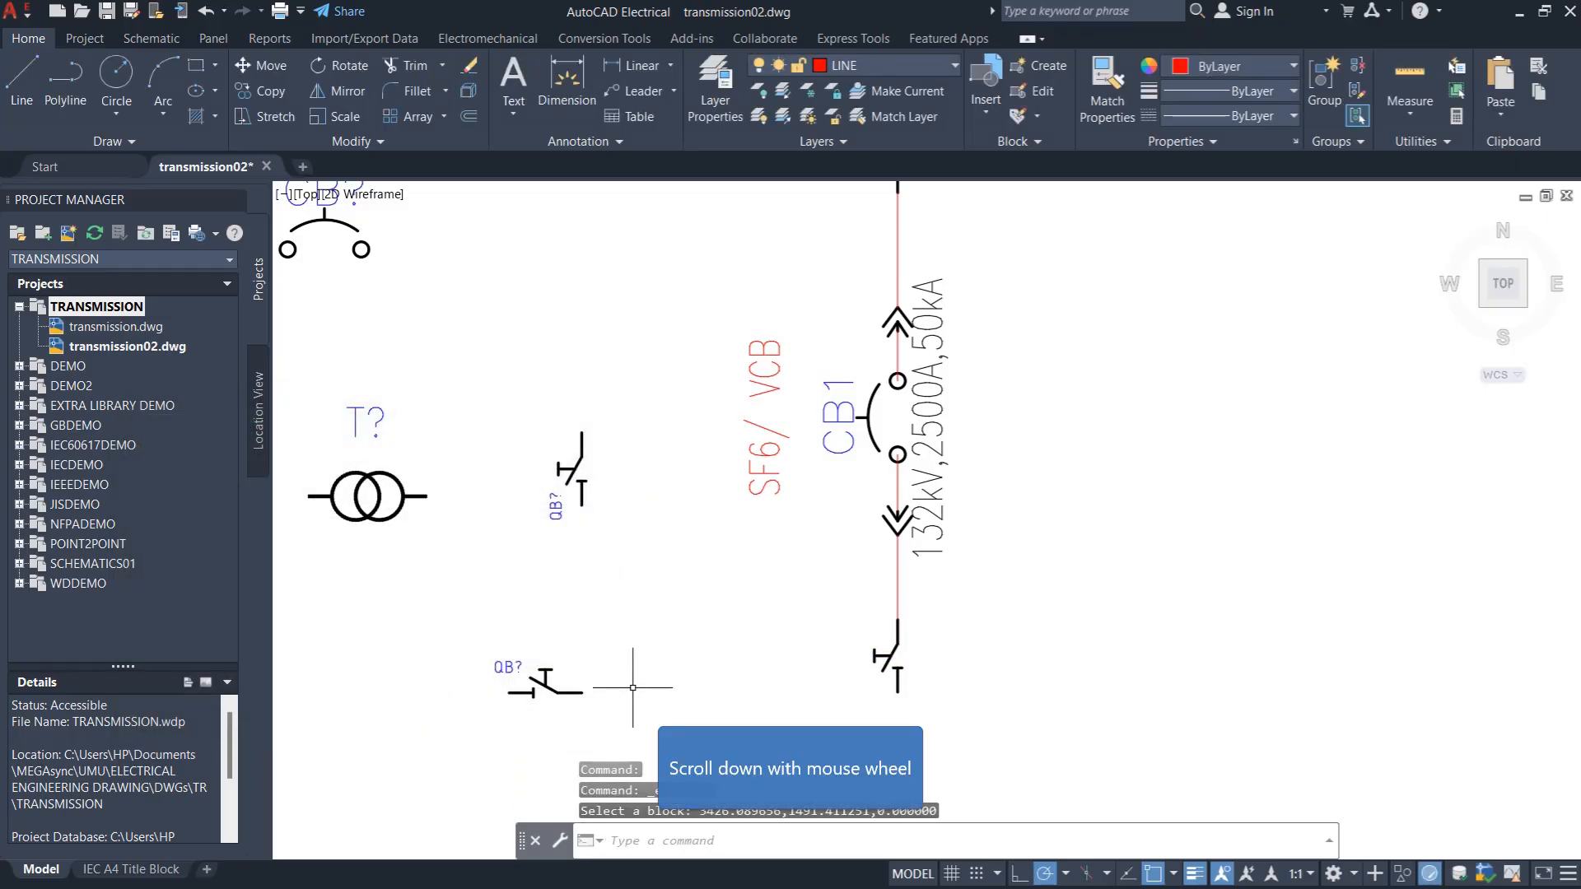
Review the vertical feeder and compare it with the mesh substation diagram in PowerPoint, returning to AutoCAD Electrical
scroll(955, 638, "down", 4)
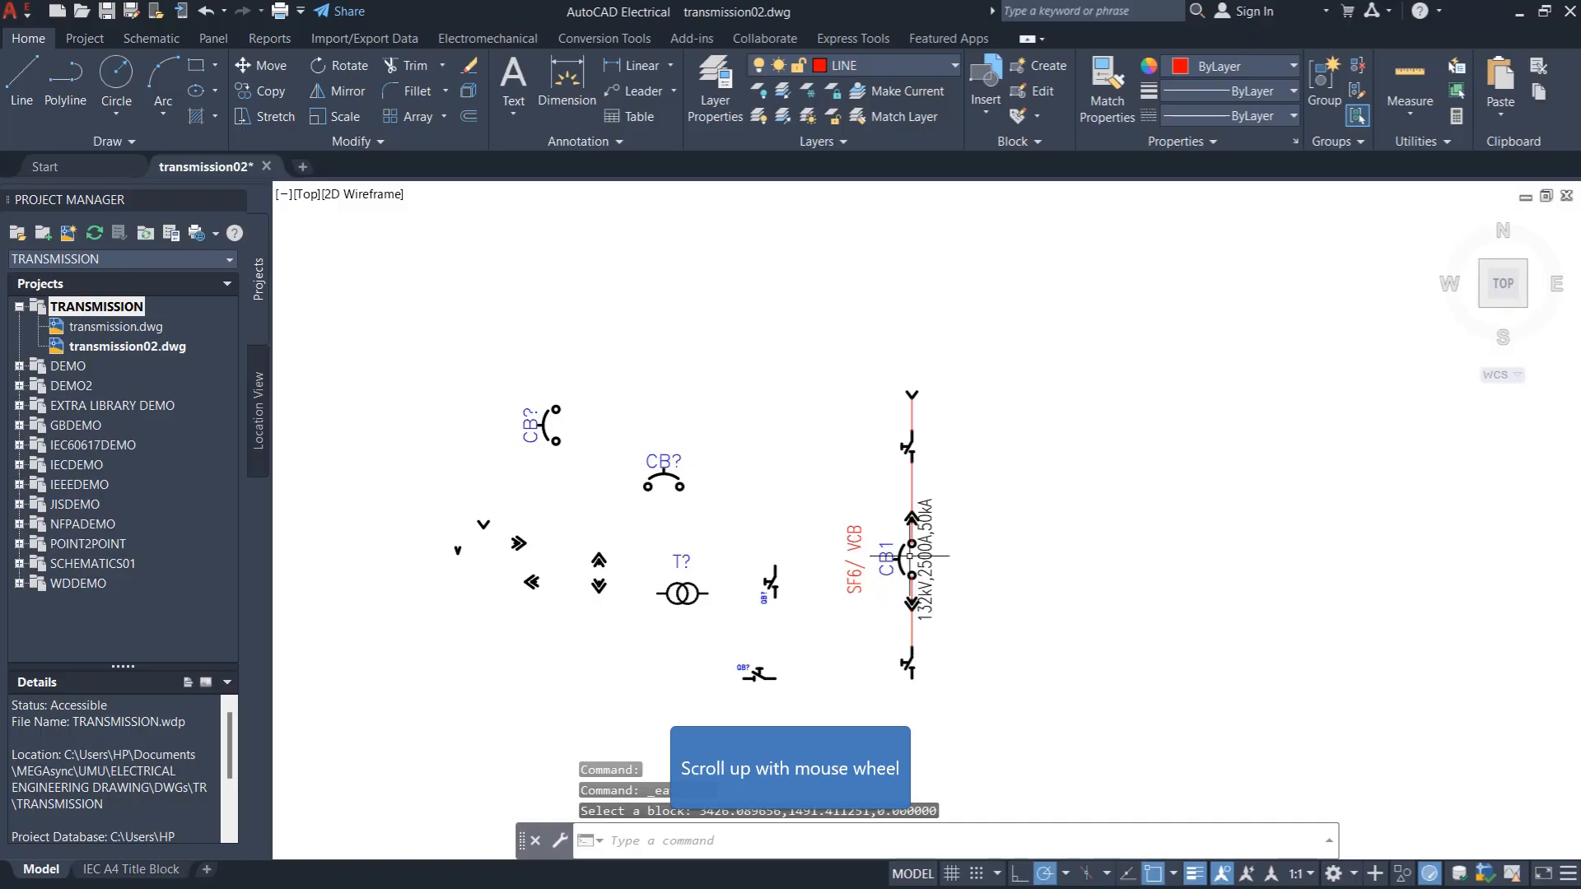
scroll(900, 572, "up", 3)
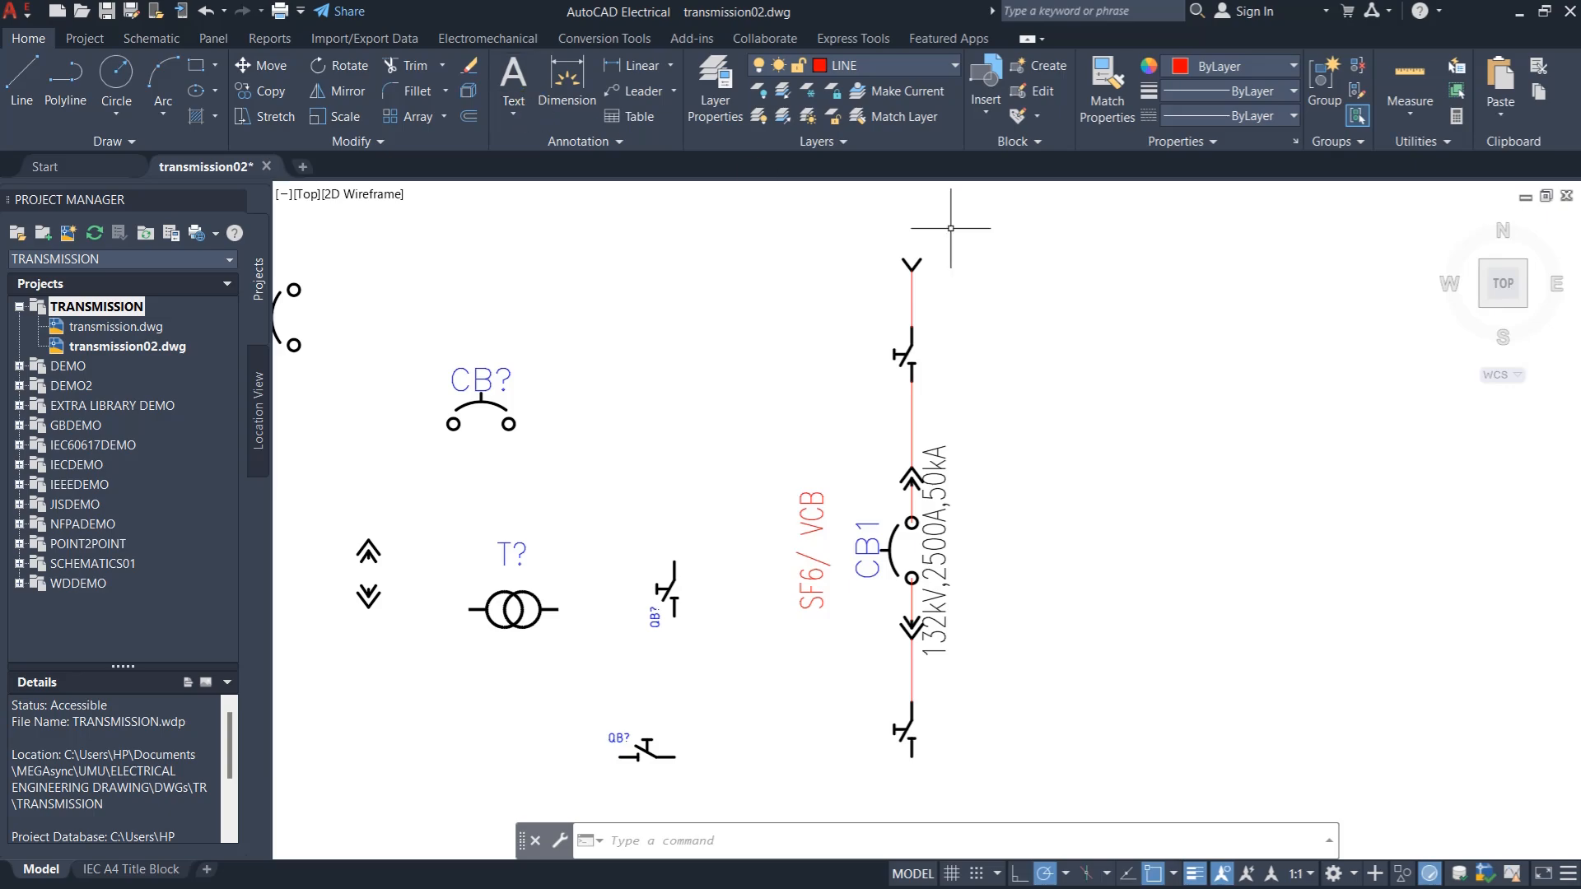
scroll(929, 342, "down", 4)
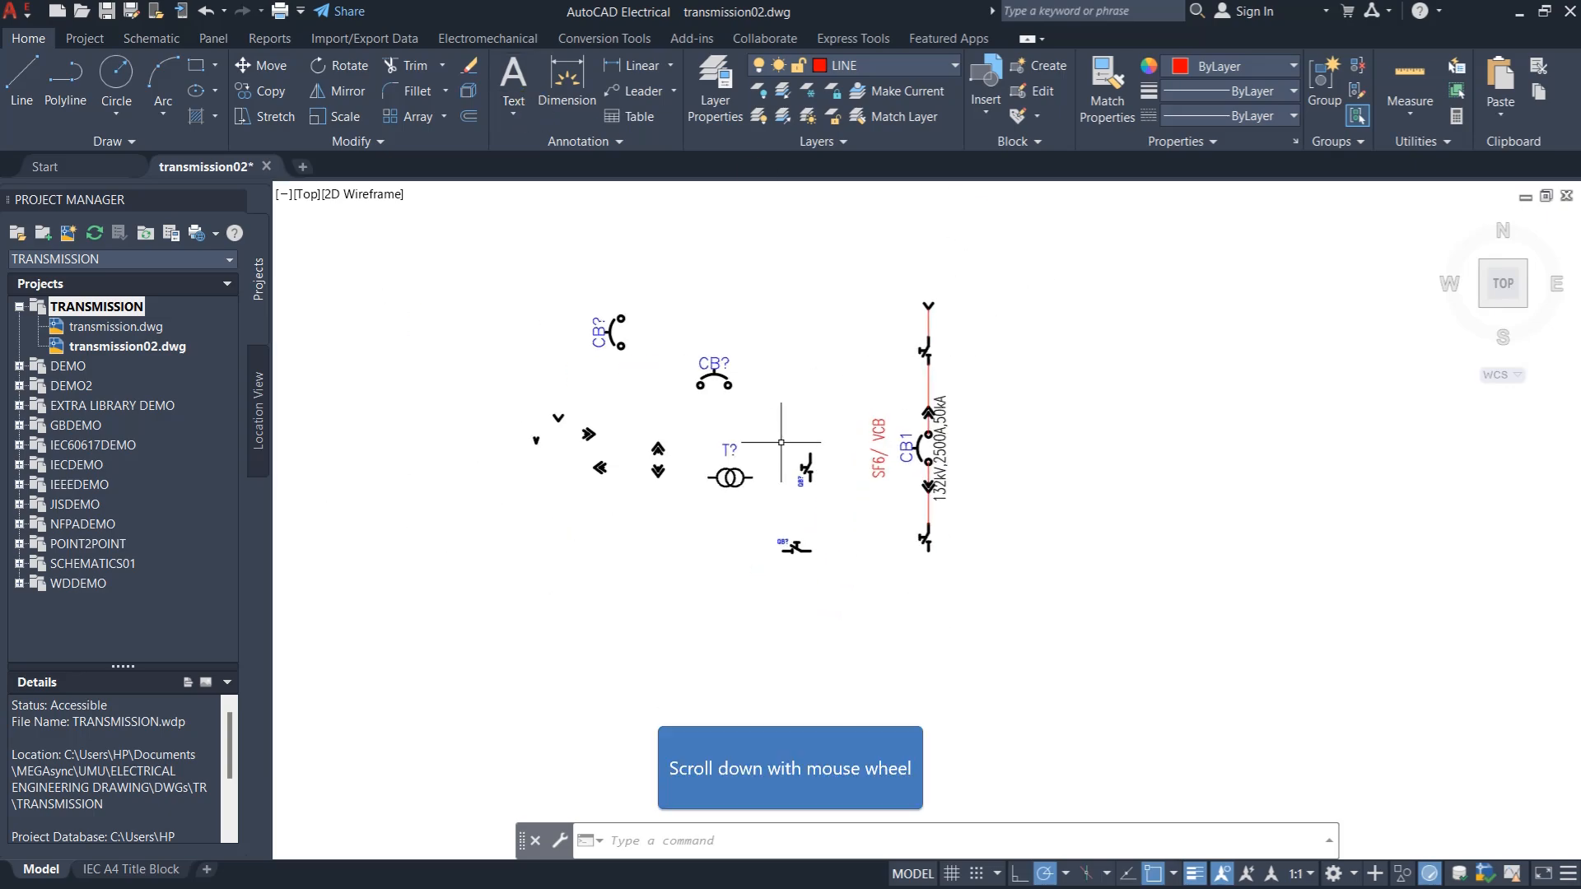
scroll(803, 450, "down", 1)
scroll(955, 445, "down", 1)
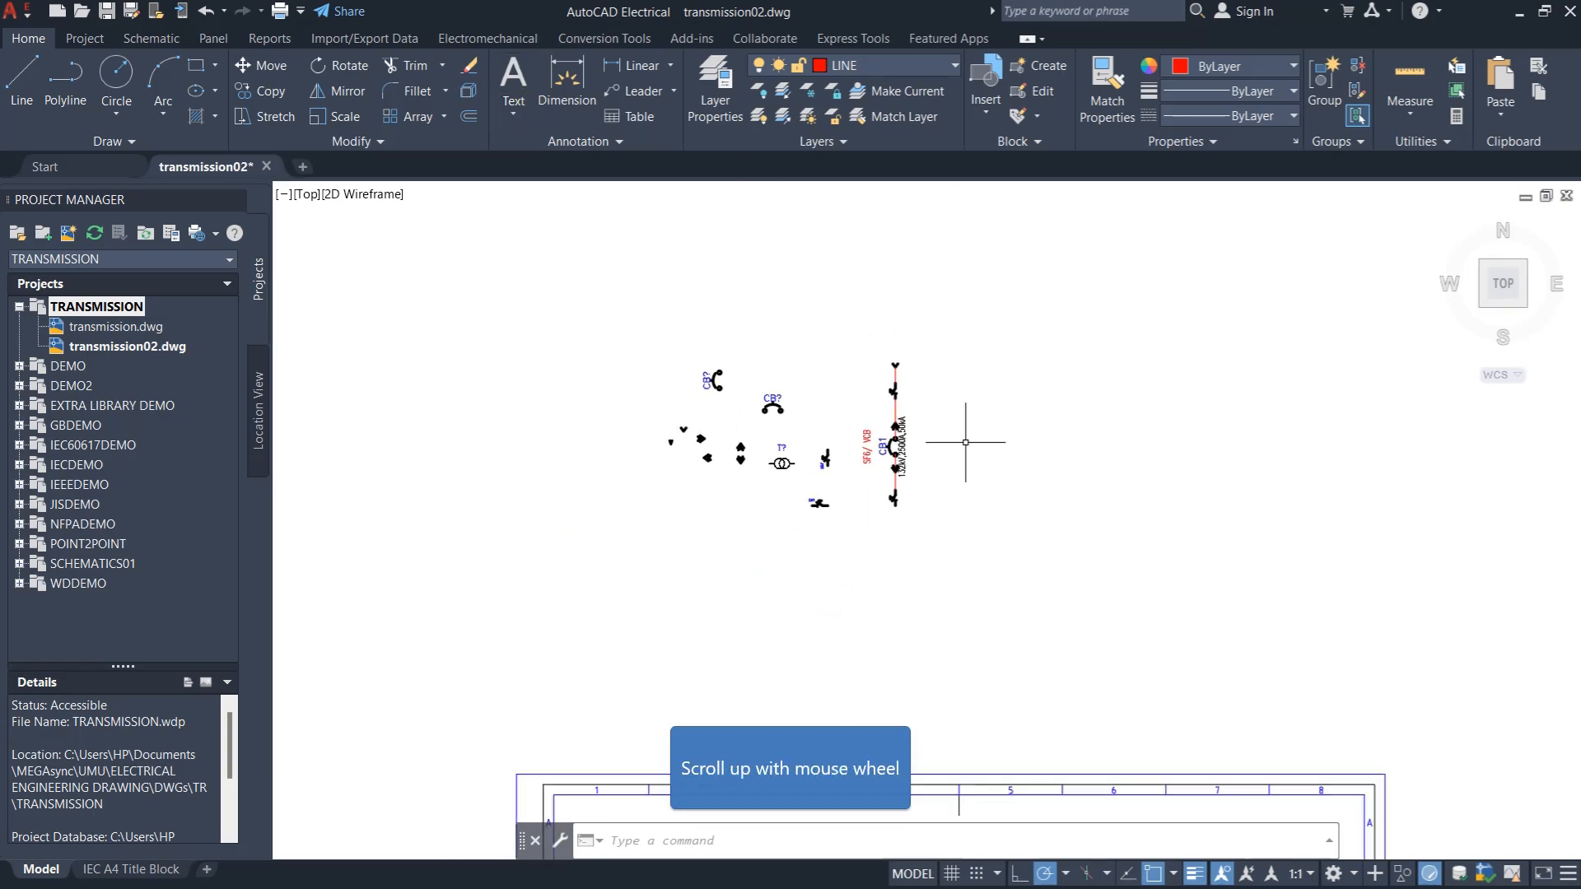
scroll(803, 452, "up", 1)
scroll(865, 456, "down", 1)
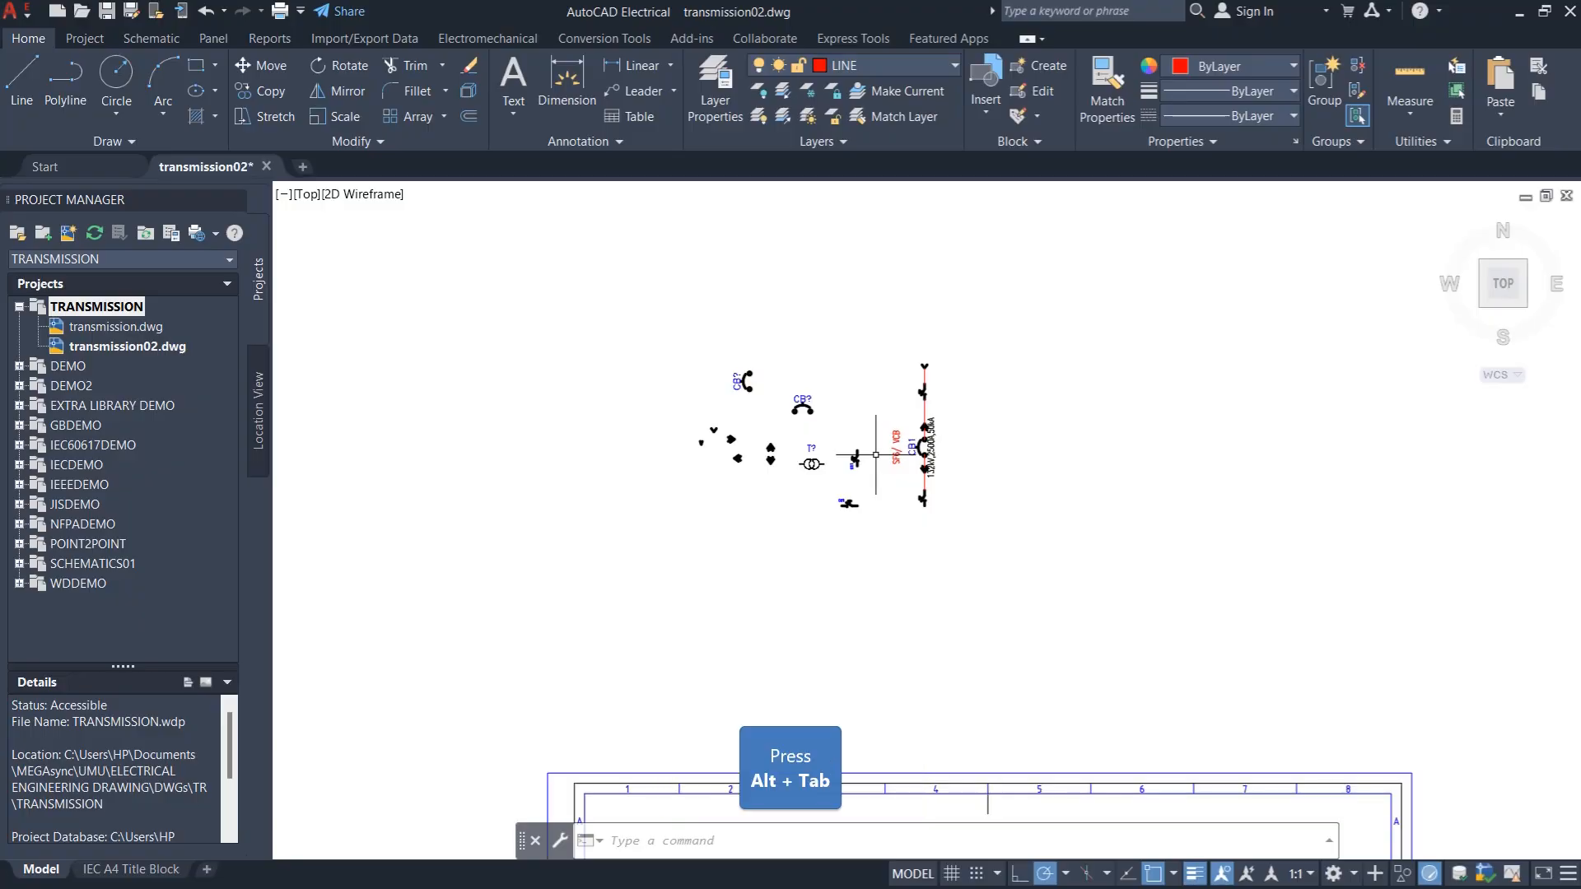
key("alt+Tab")
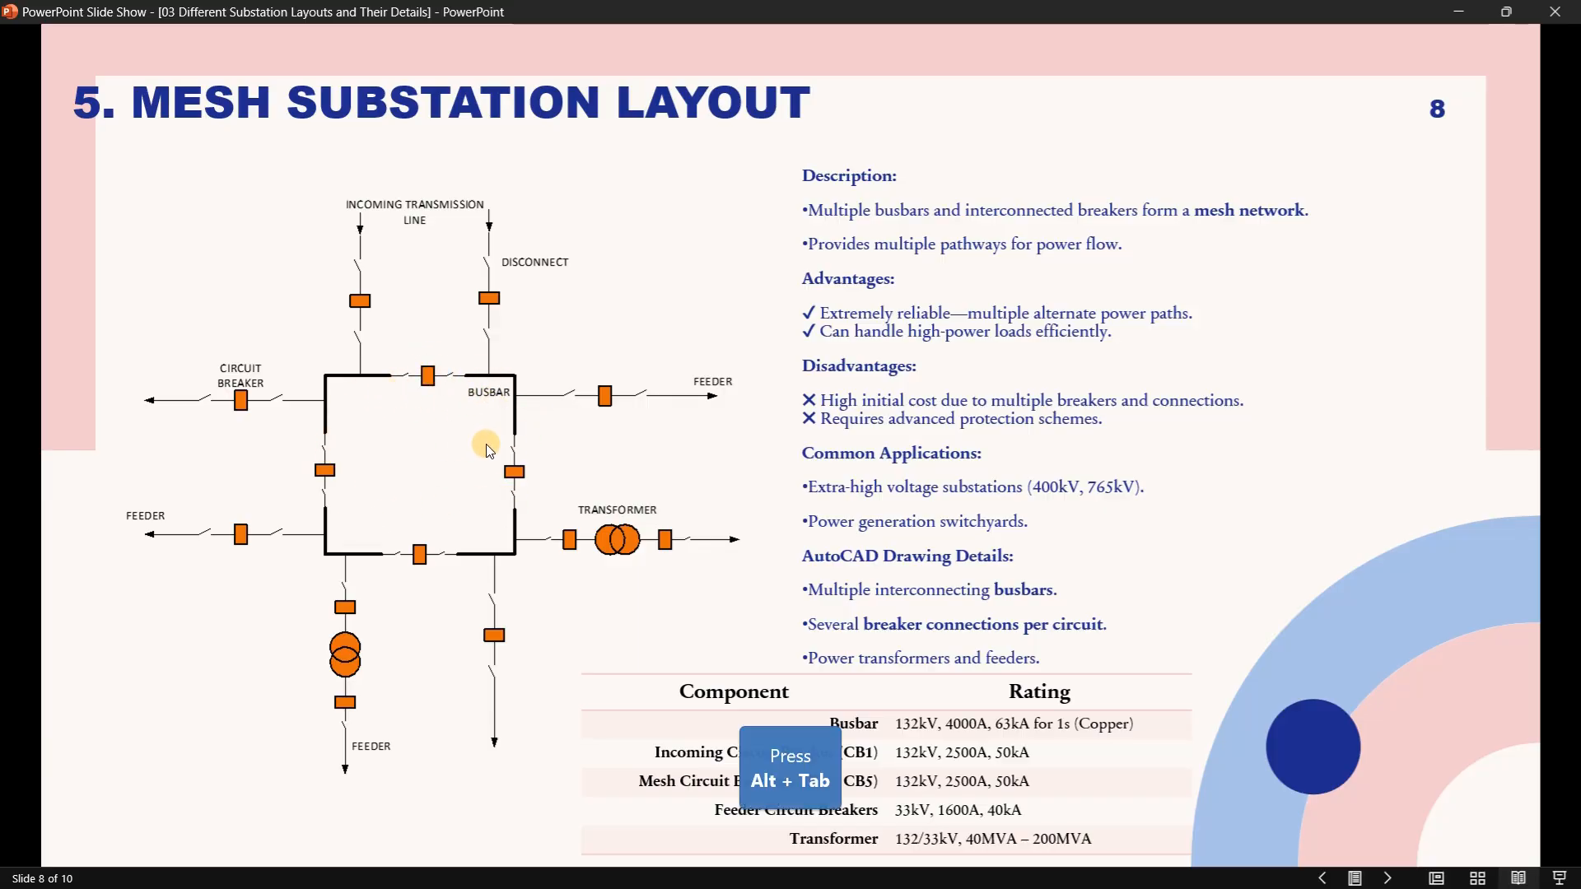
key("alt+Tab")
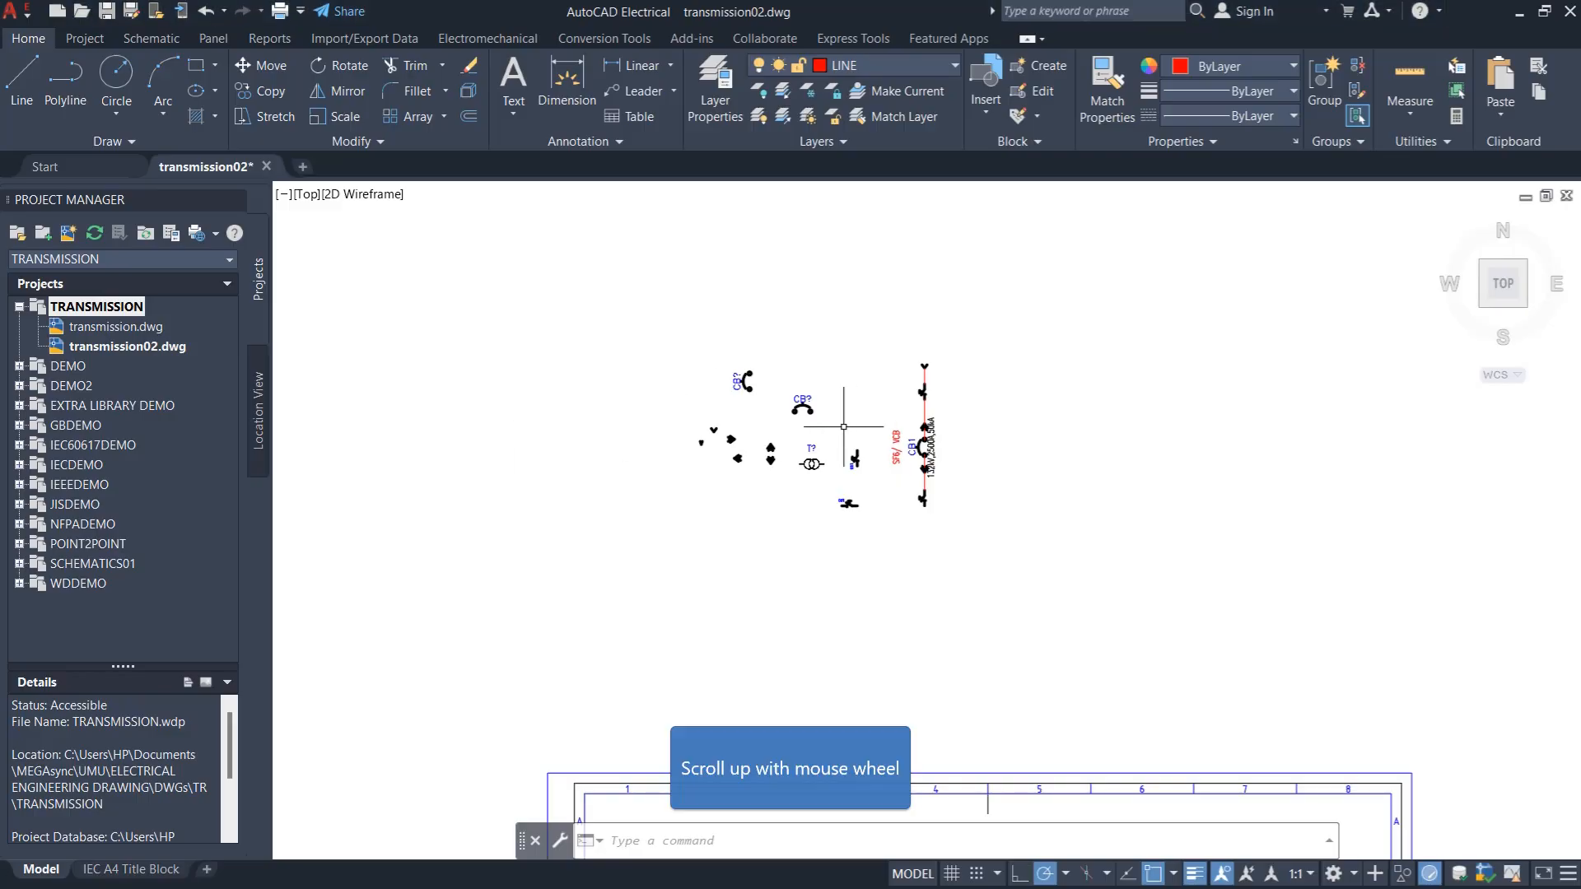
Copy the T? transformer symbol to the empty area well to the right of the CB1 feeder
scroll(811, 457, "up", 5)
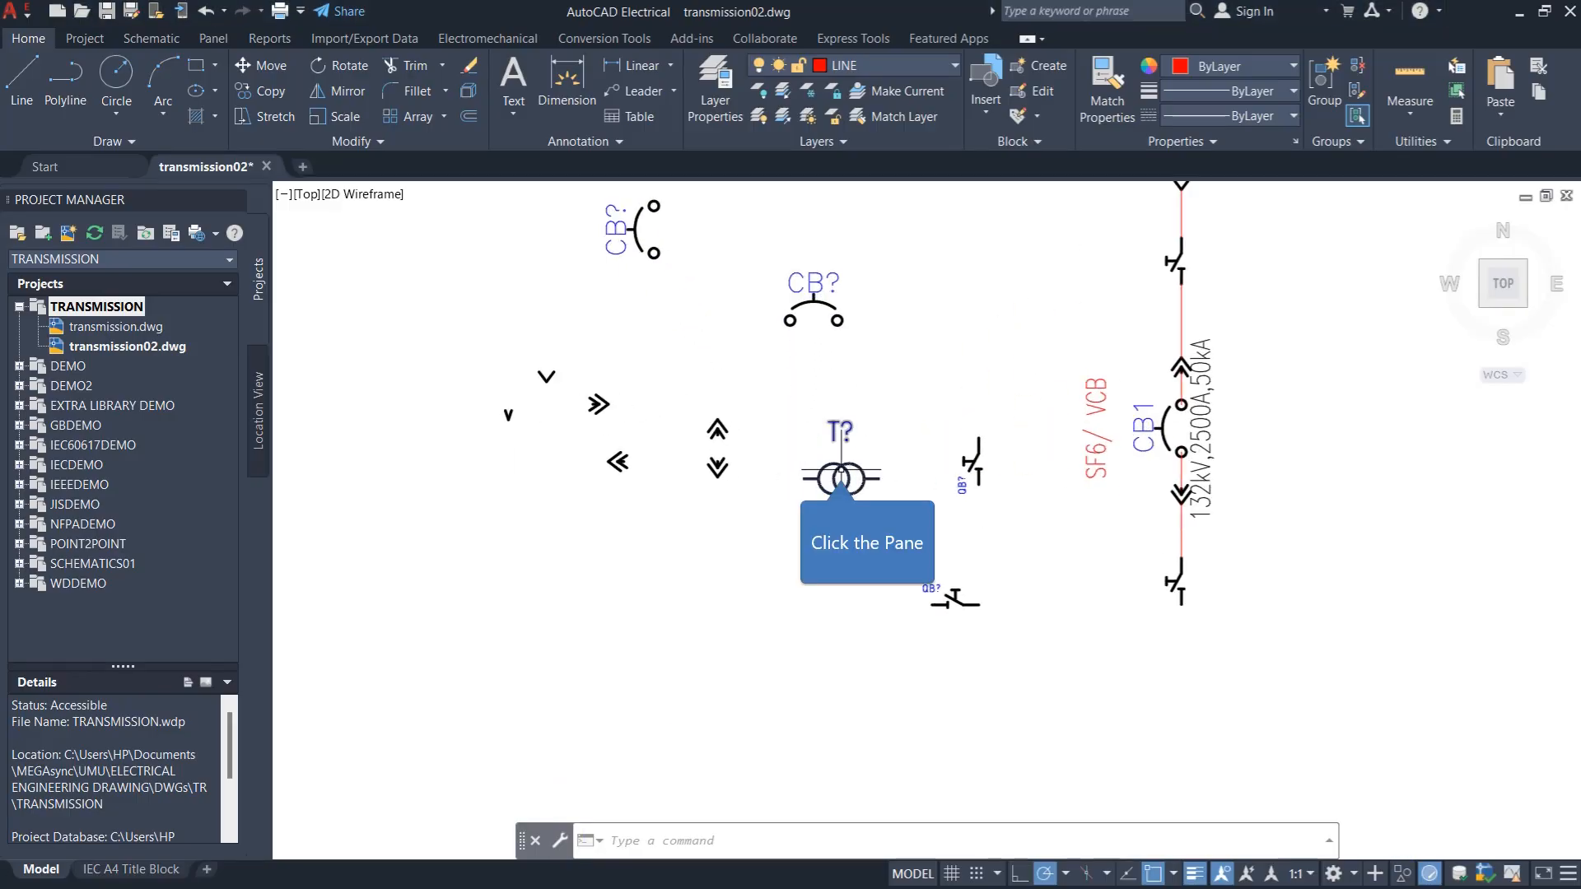
left_click(841, 467)
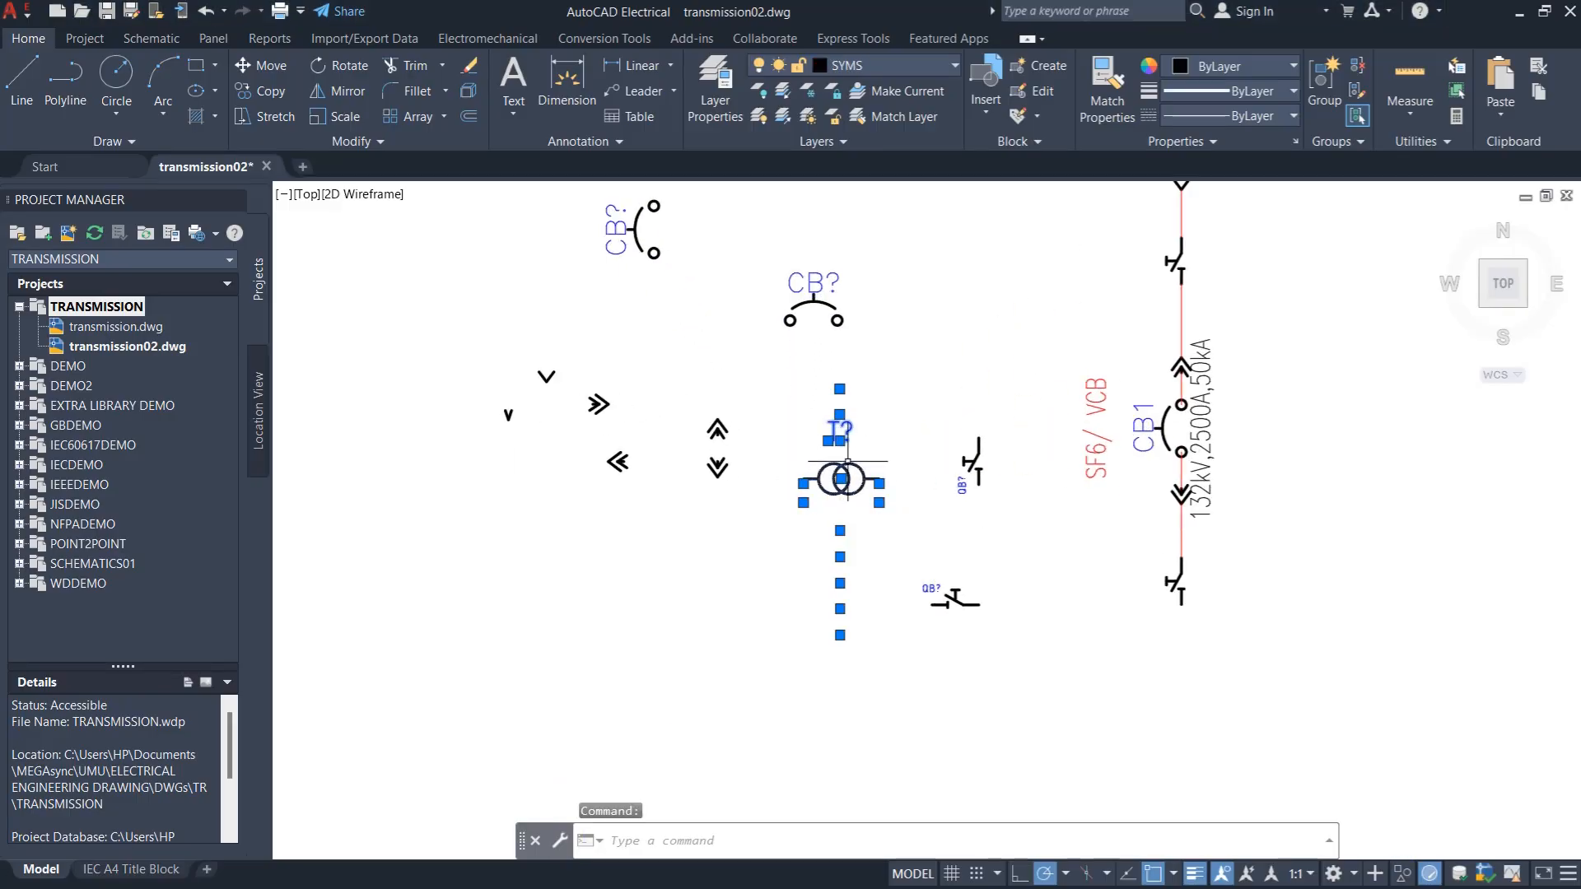
left_click(262, 90)
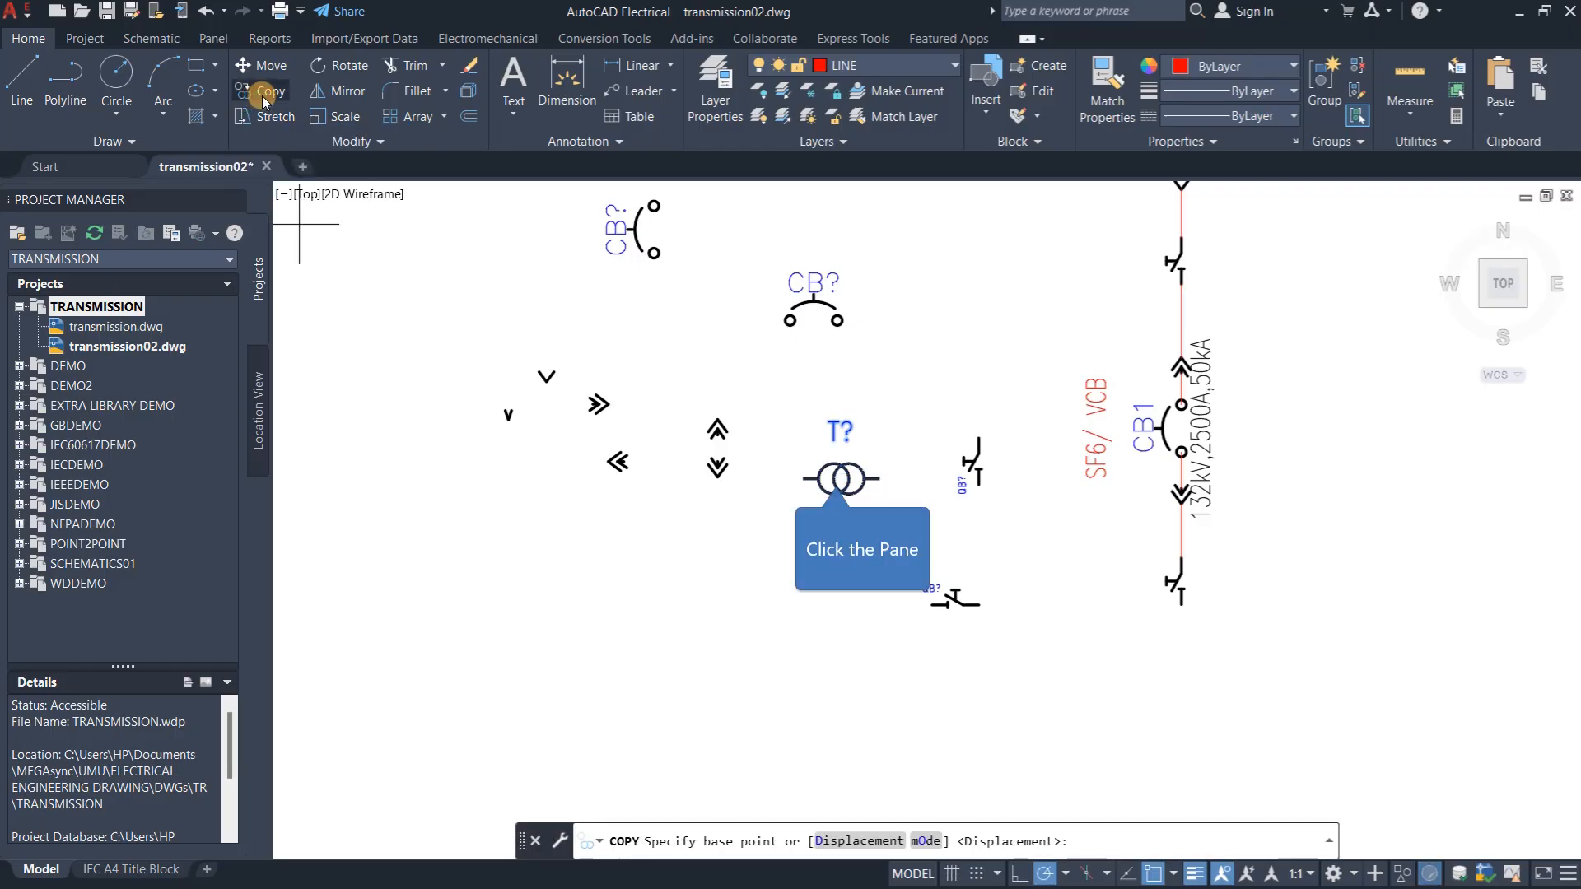
left_click(824, 478)
scroll(509, 466, "down", 3)
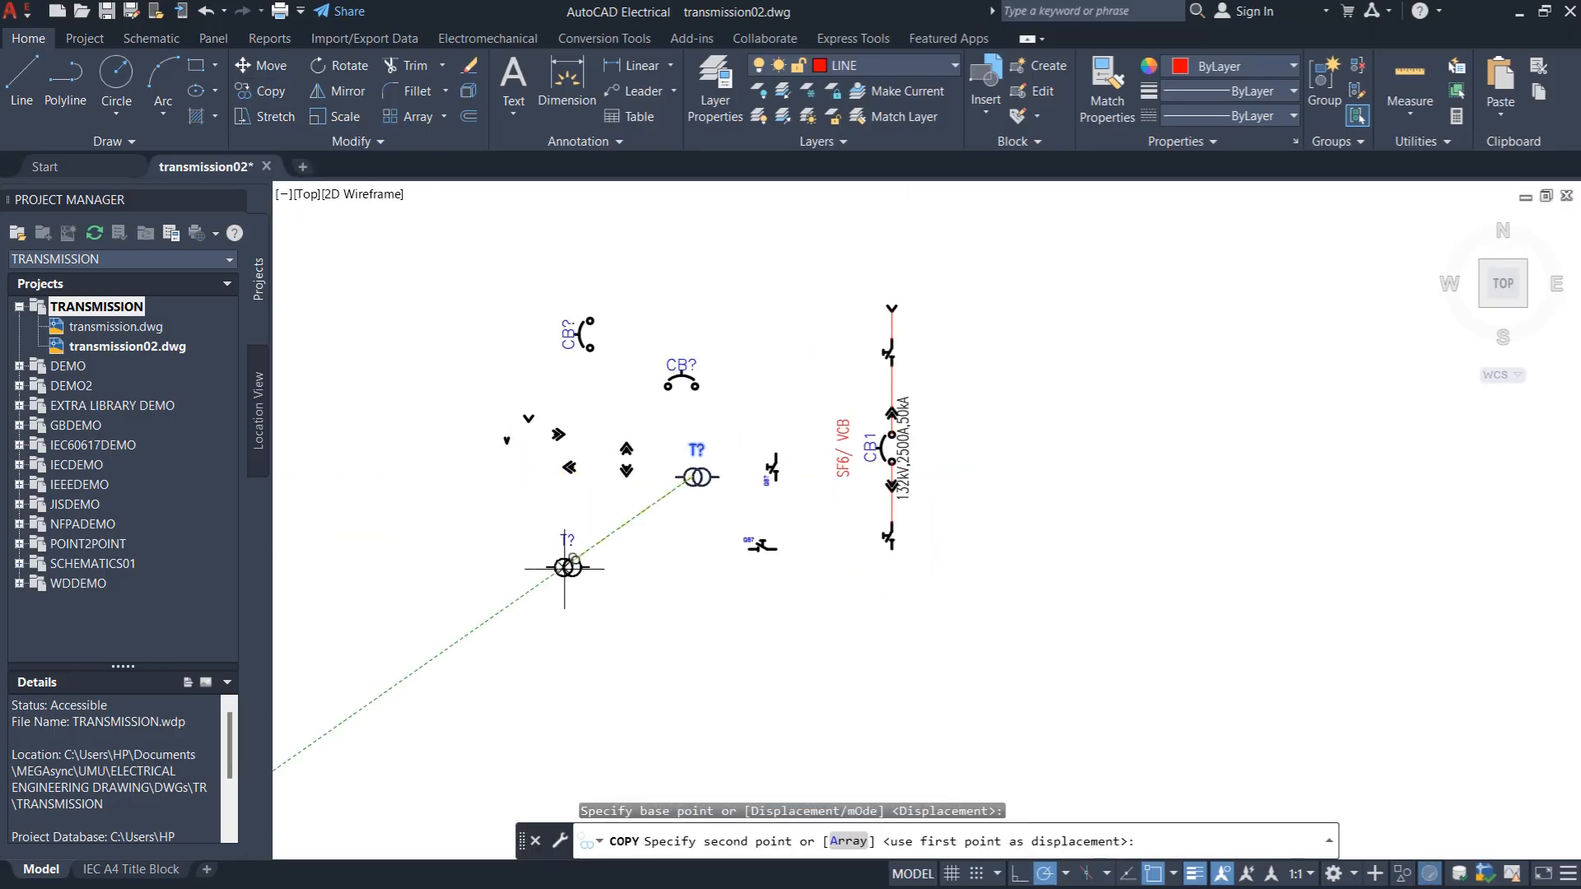
left_click(1234, 517)
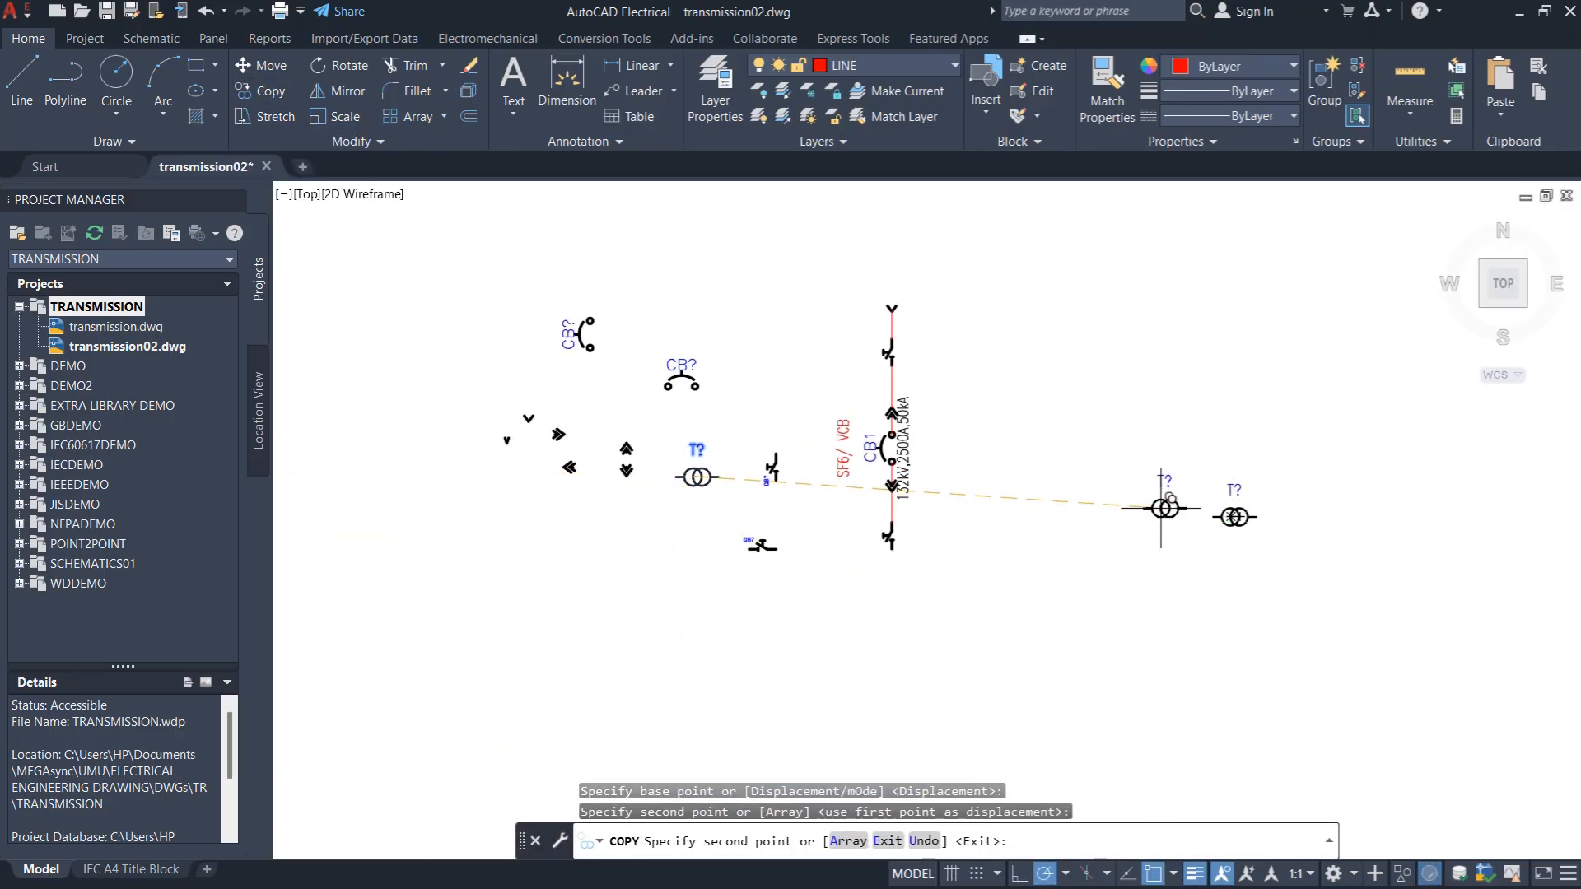
key("Escape")
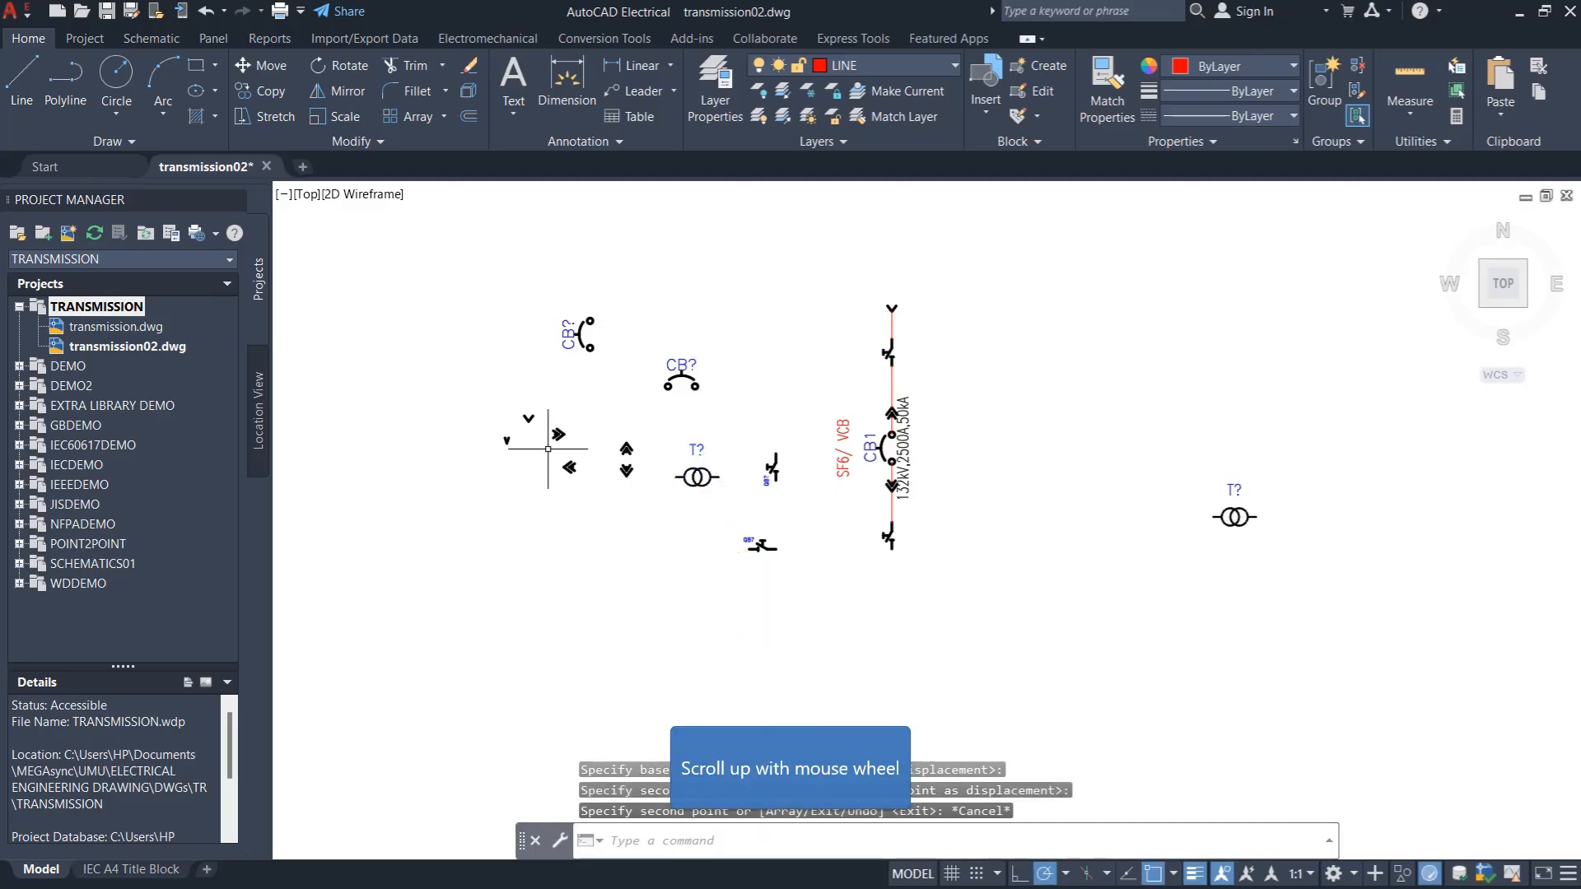
Copy the right-pointing double arrow to just right of the copied transformer, in line with its terminal
scroll(620, 455, "up", 2)
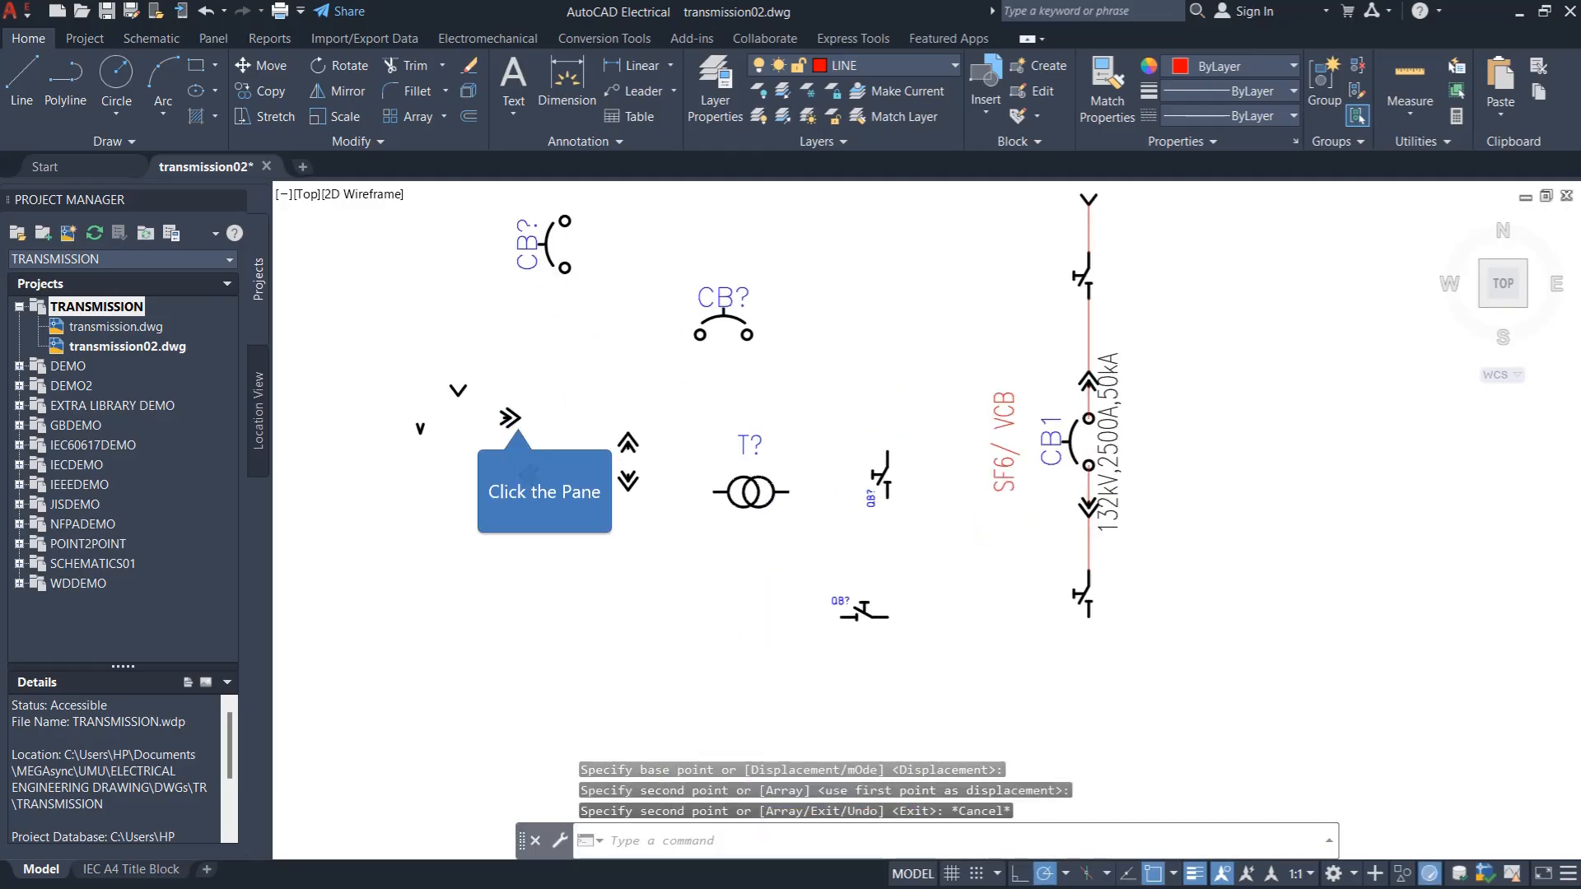
left_click(510, 419)
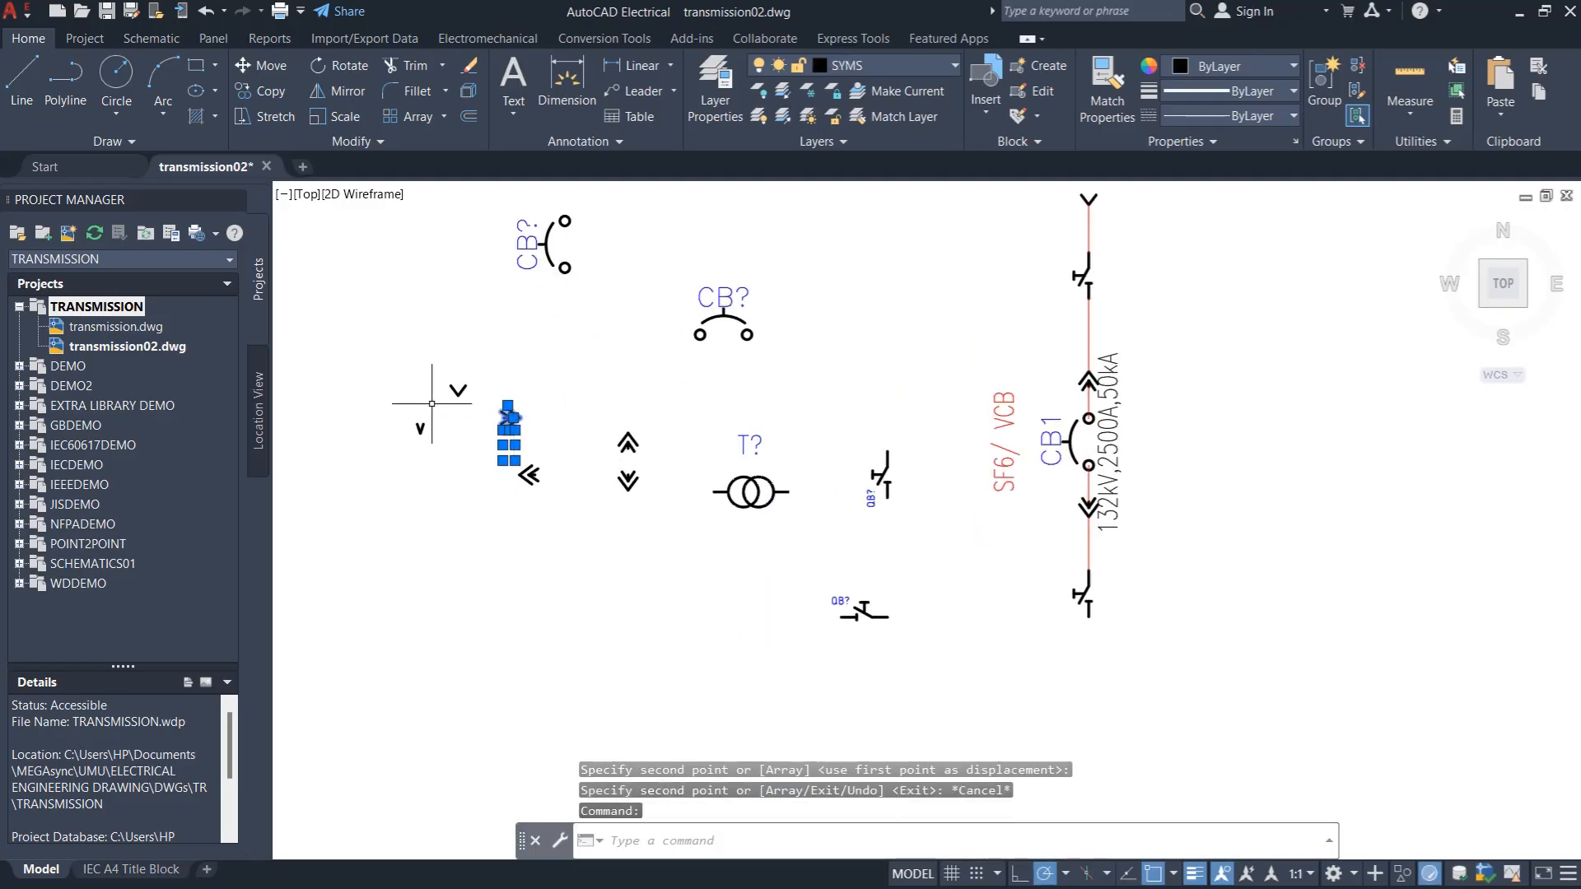
left_click(289, 97)
left_click(504, 416)
scroll(414, 453, "down", 2)
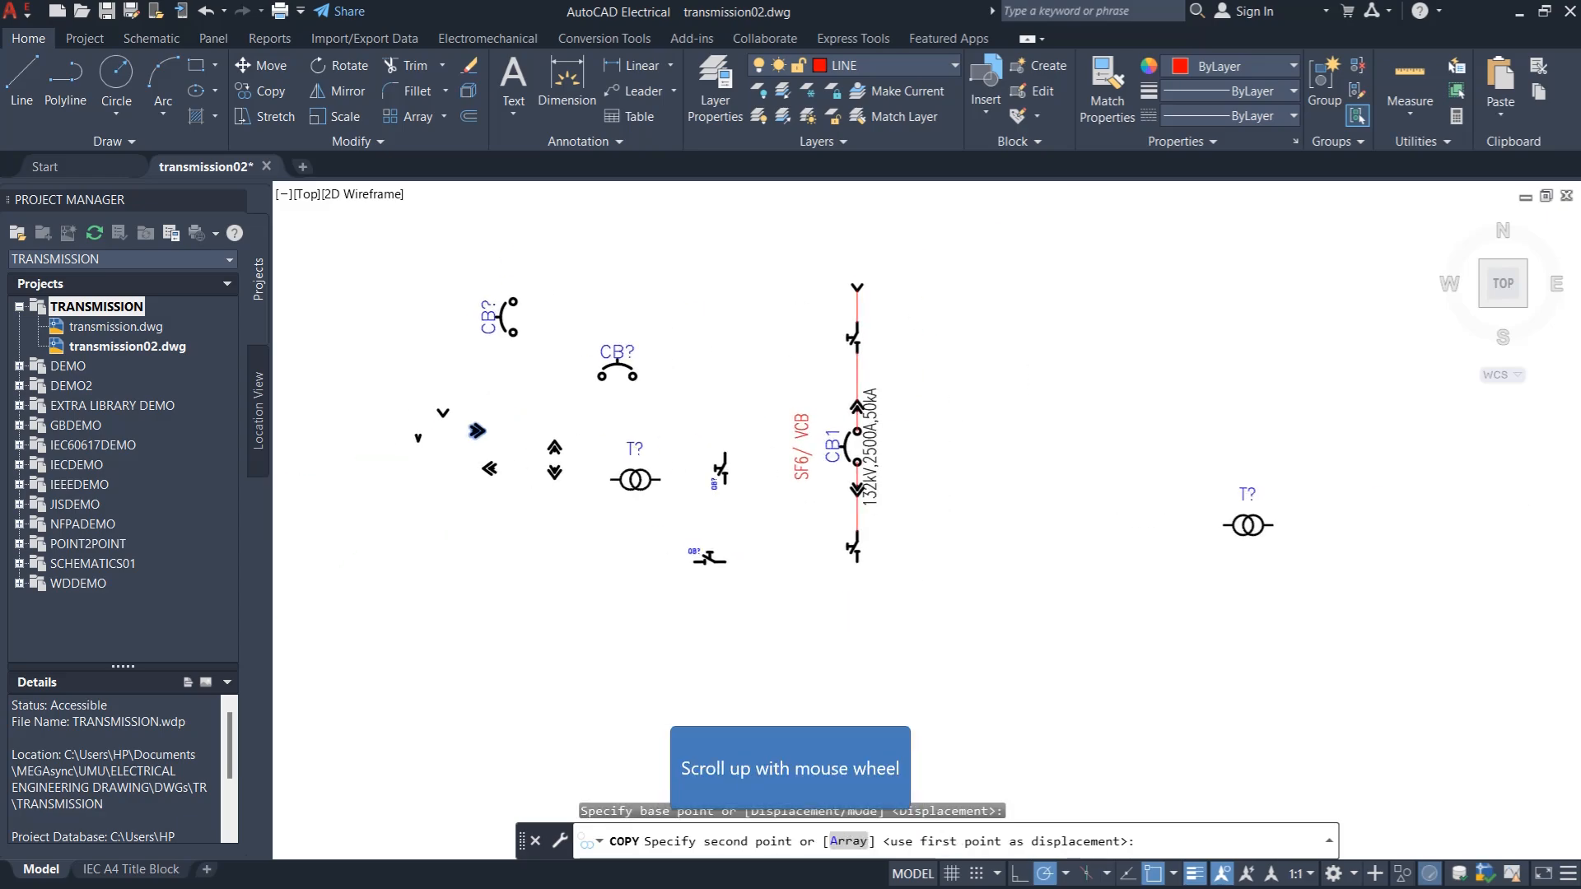
scroll(396, 445, "down", 2)
scroll(935, 517, "up", 3)
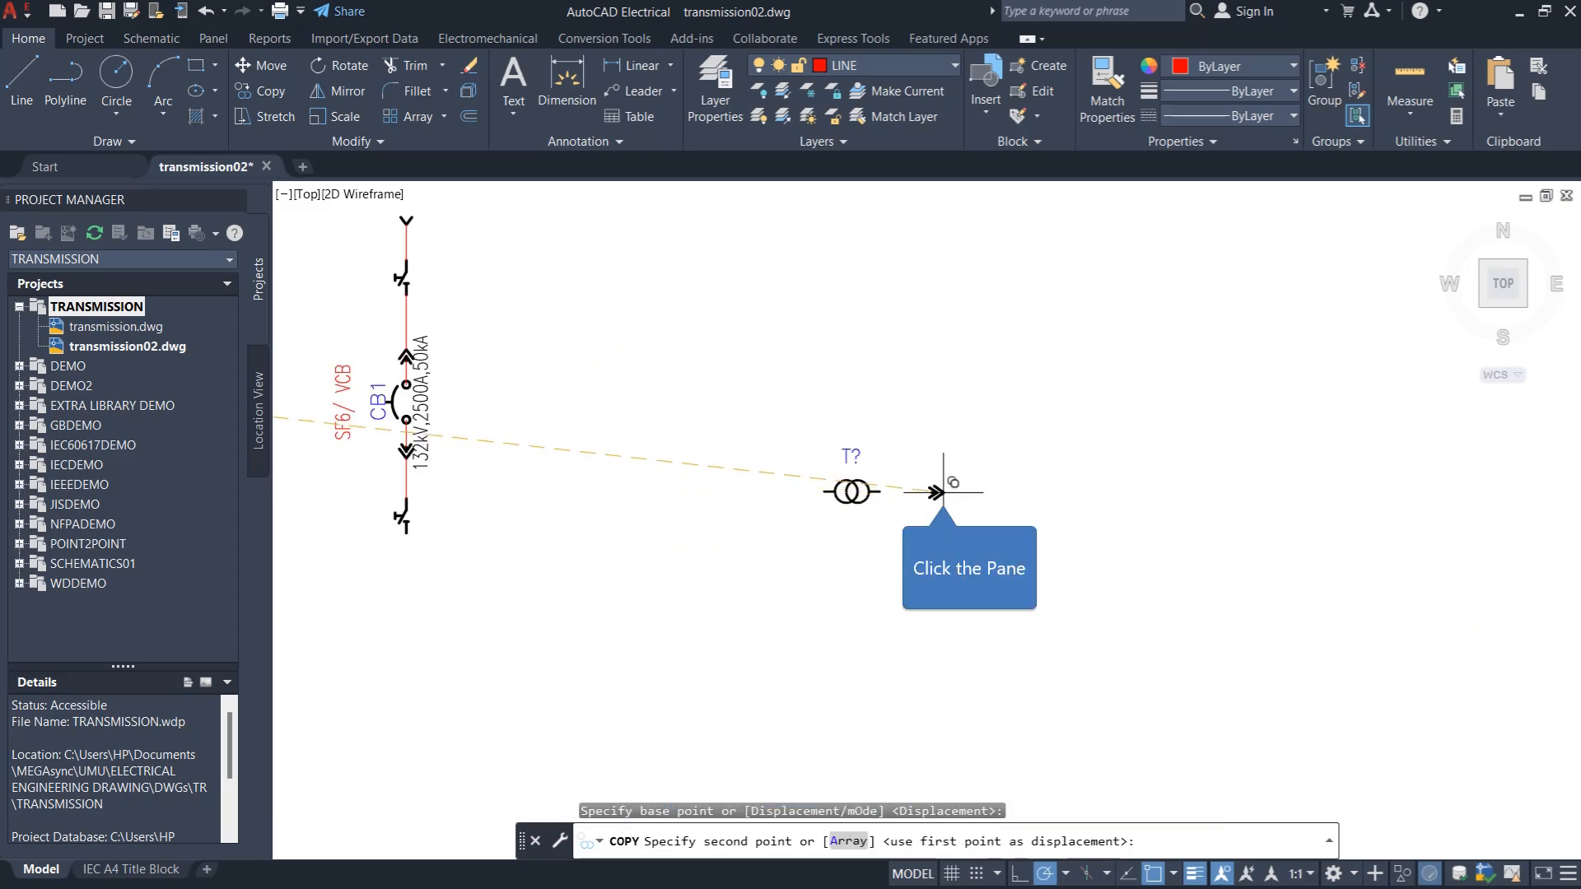
left_click(943, 492)
scroll(1133, 543, "down", 2)
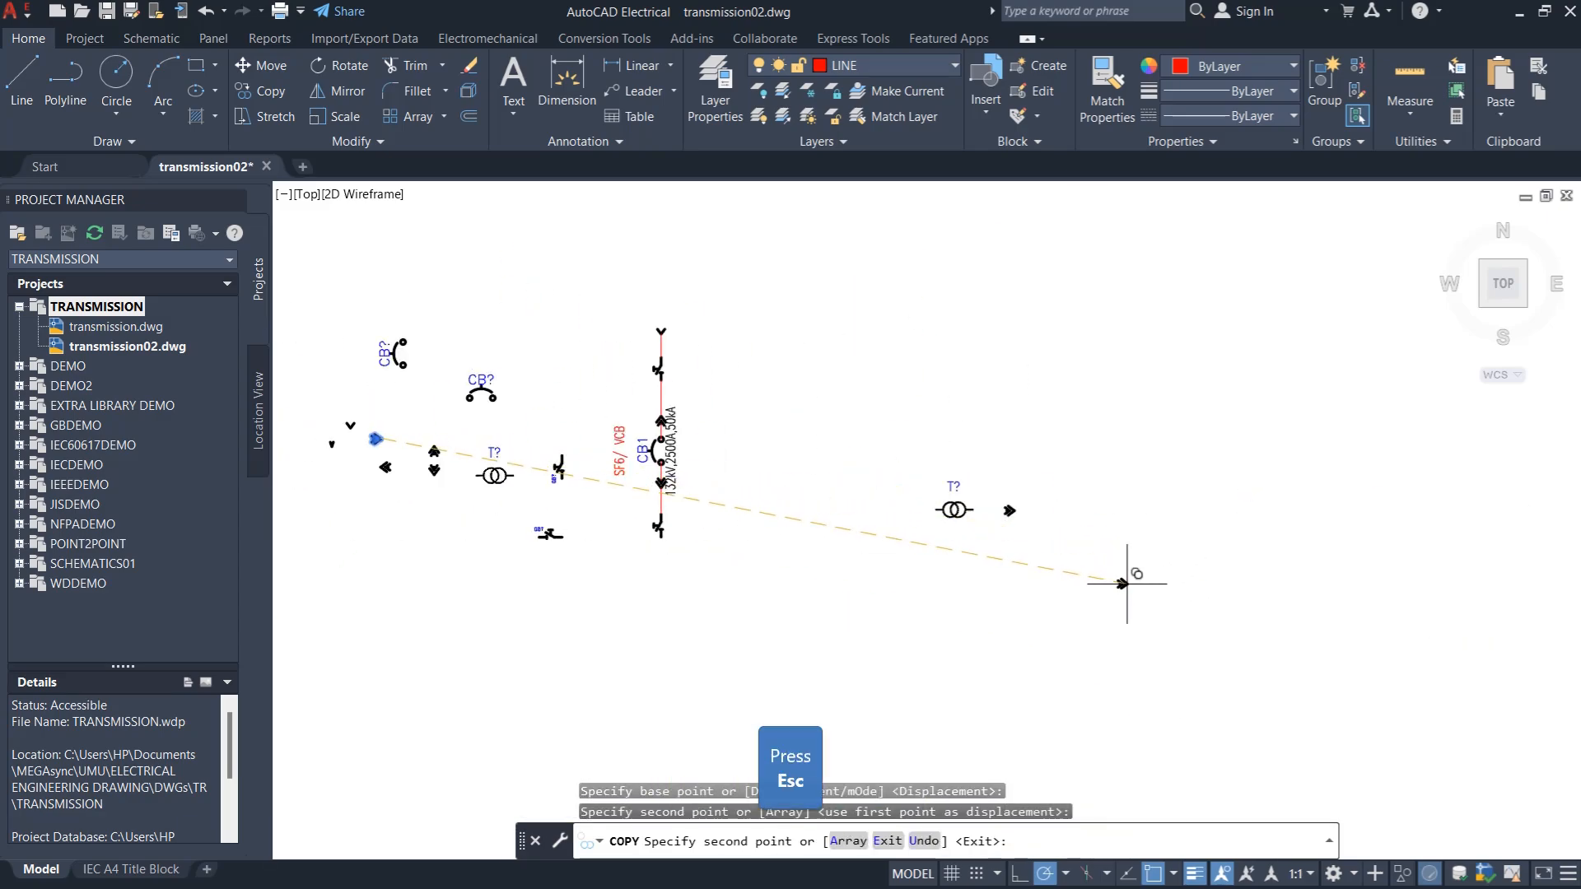
key("Escape")
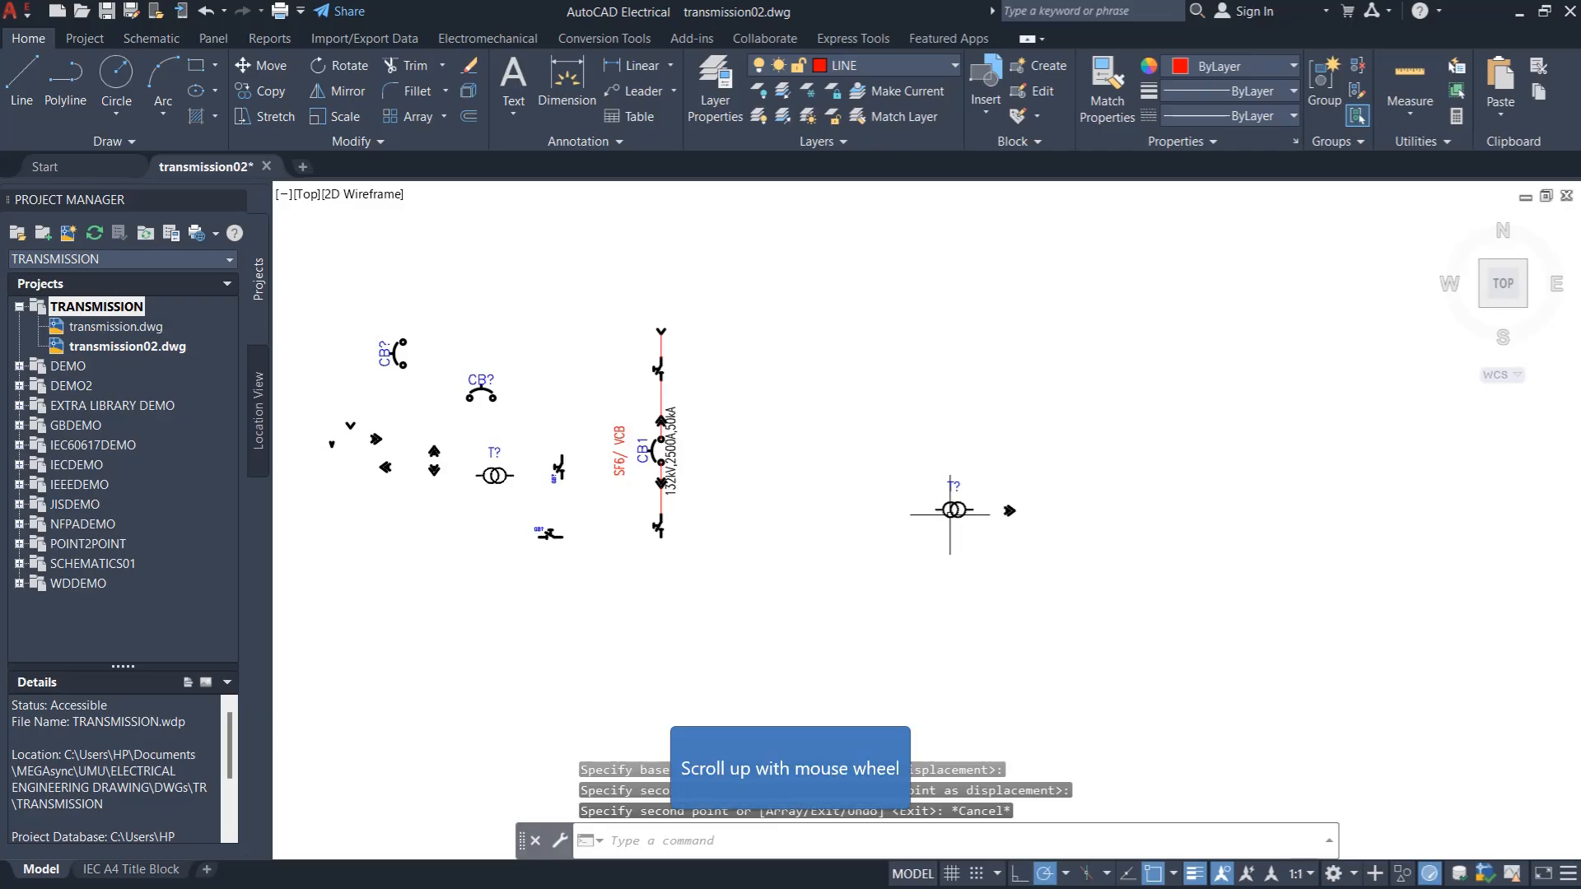
Copy the horizontal CB? circuit breaker symbol to the empty area between the CB1 feeder and the copied transformer, below the transformer's level
scroll(951, 510, "up", 2)
left_click(957, 506)
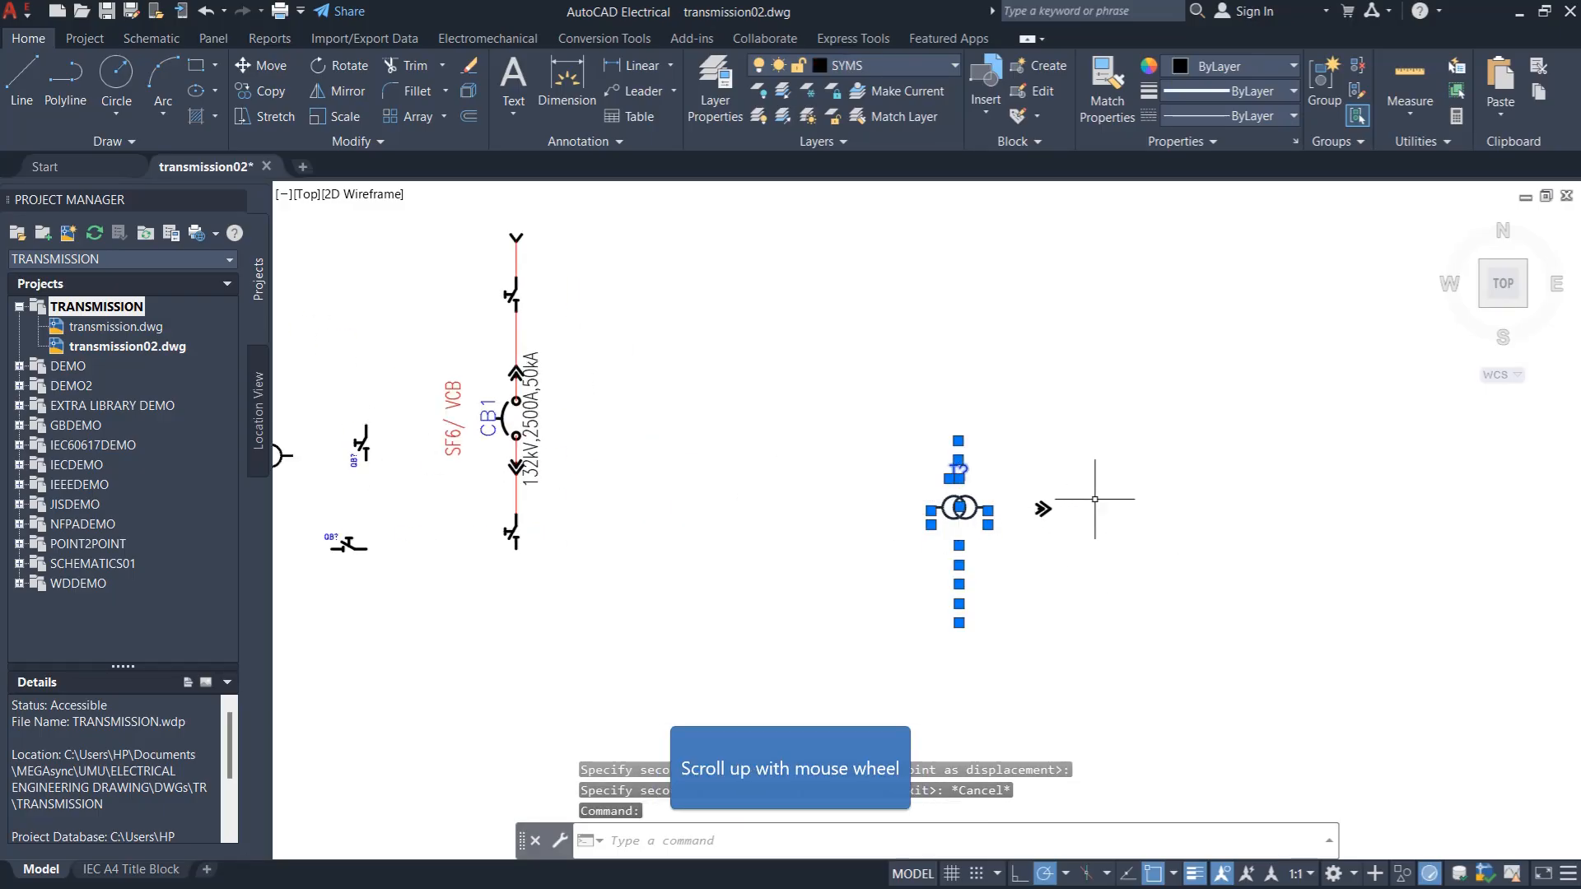
scroll(1095, 494, "down", 3)
scroll(708, 496, "up", 3)
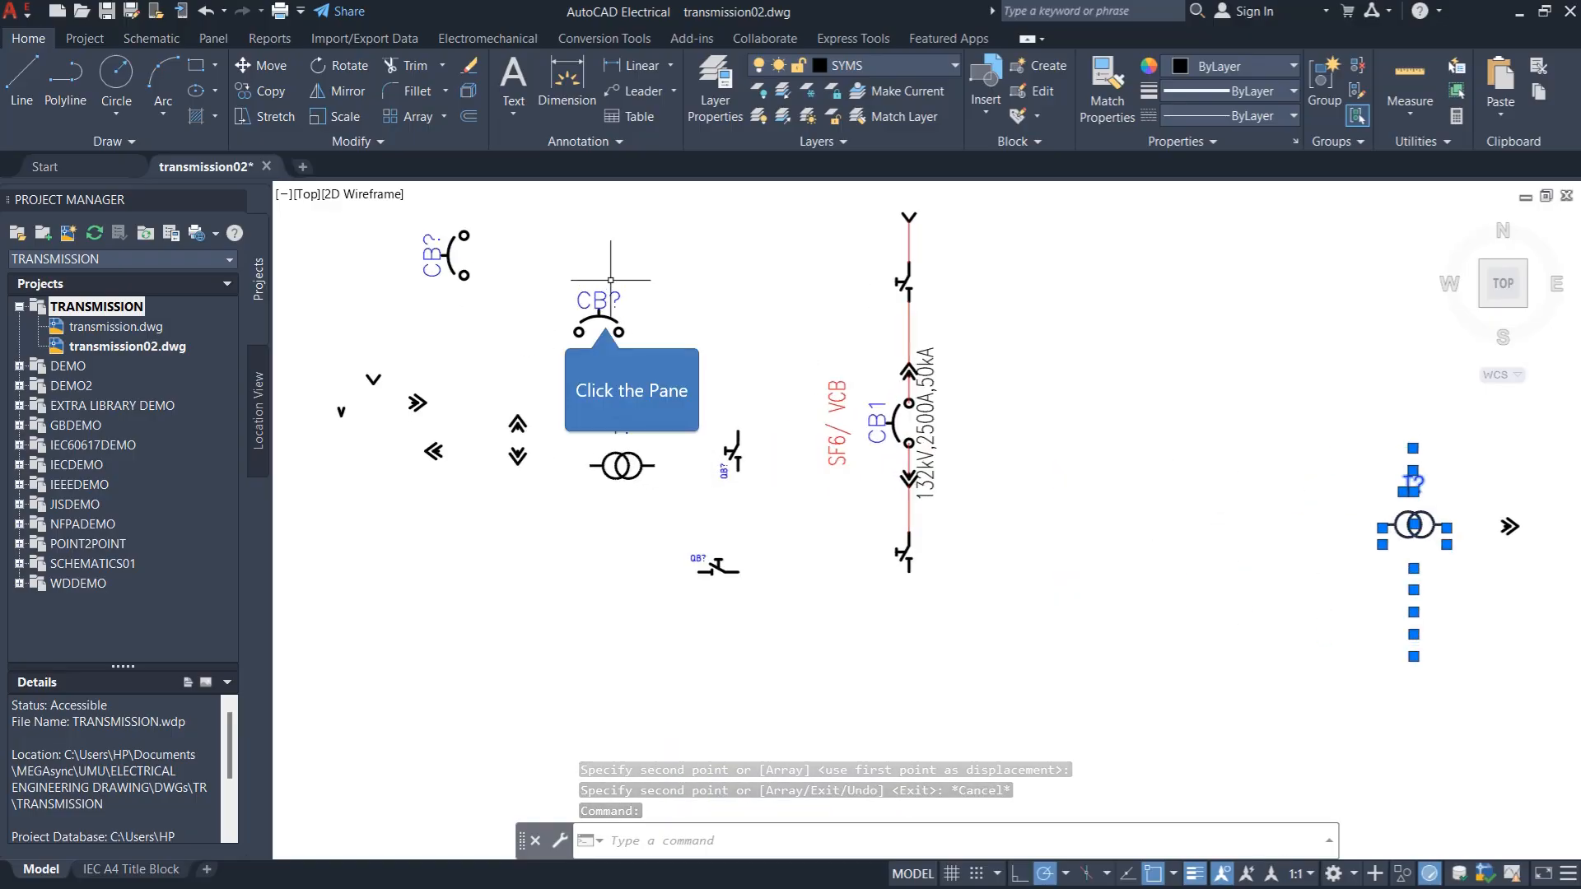
left_click(606, 313)
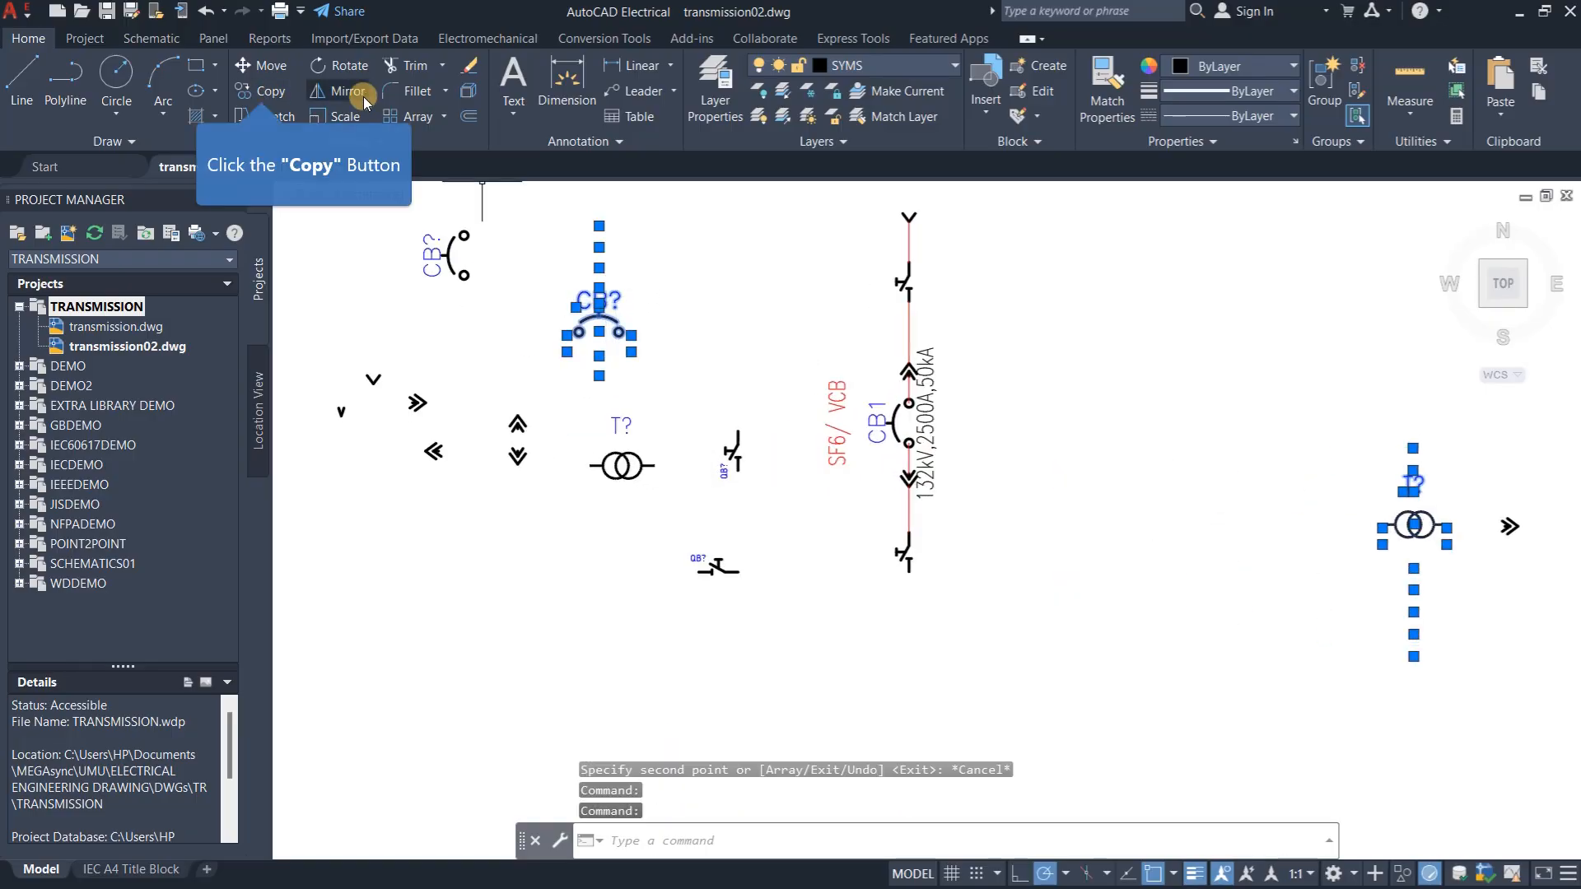
left_click(271, 91)
left_click(598, 333)
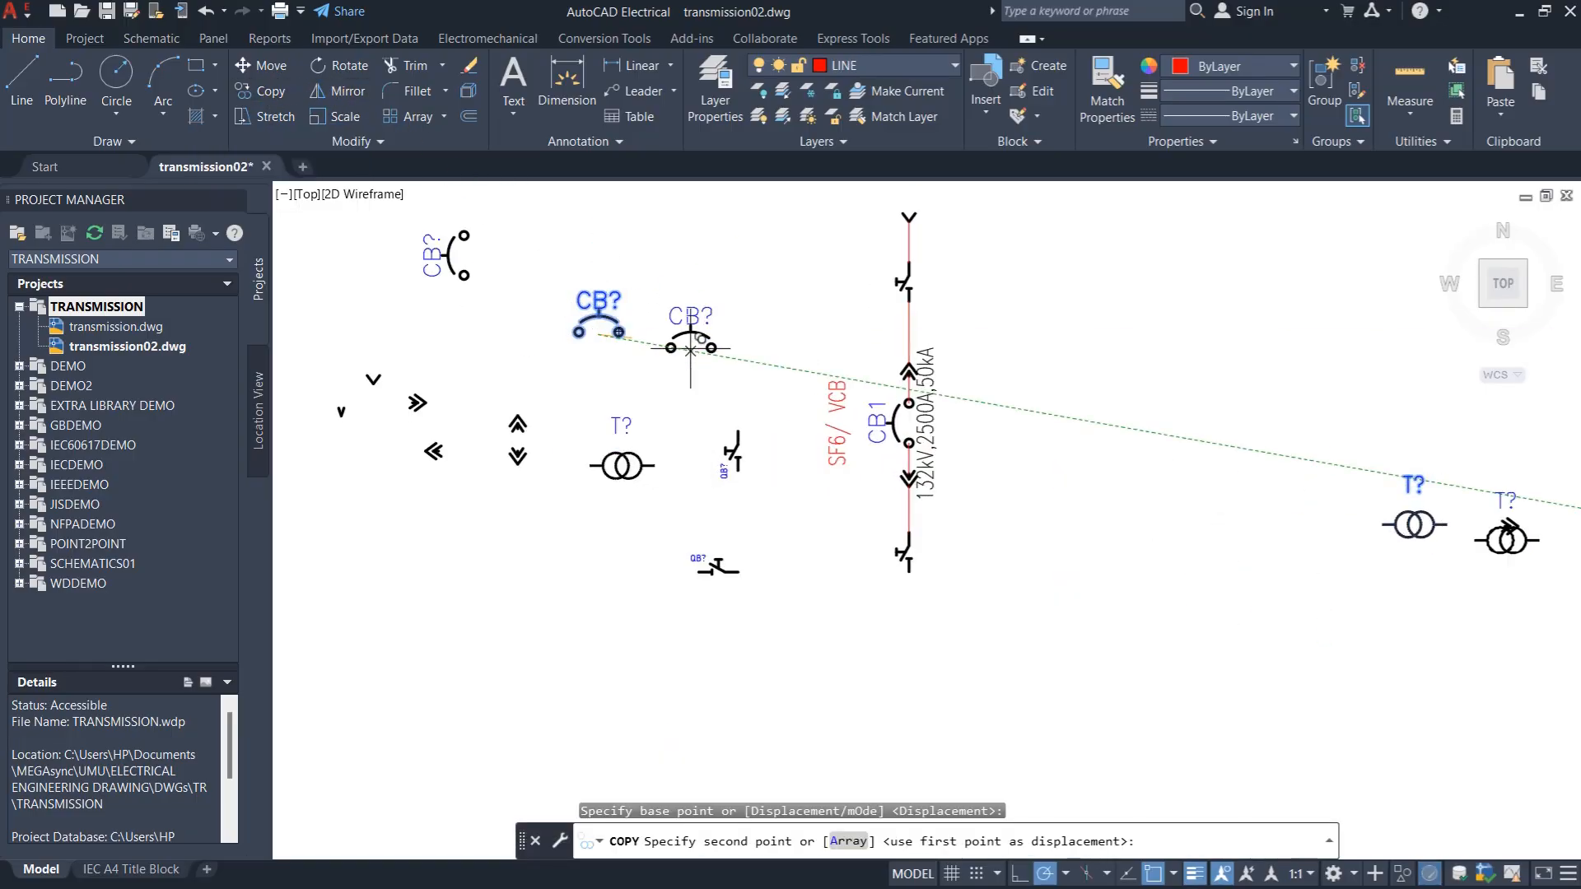
scroll(616, 560, "down", 3)
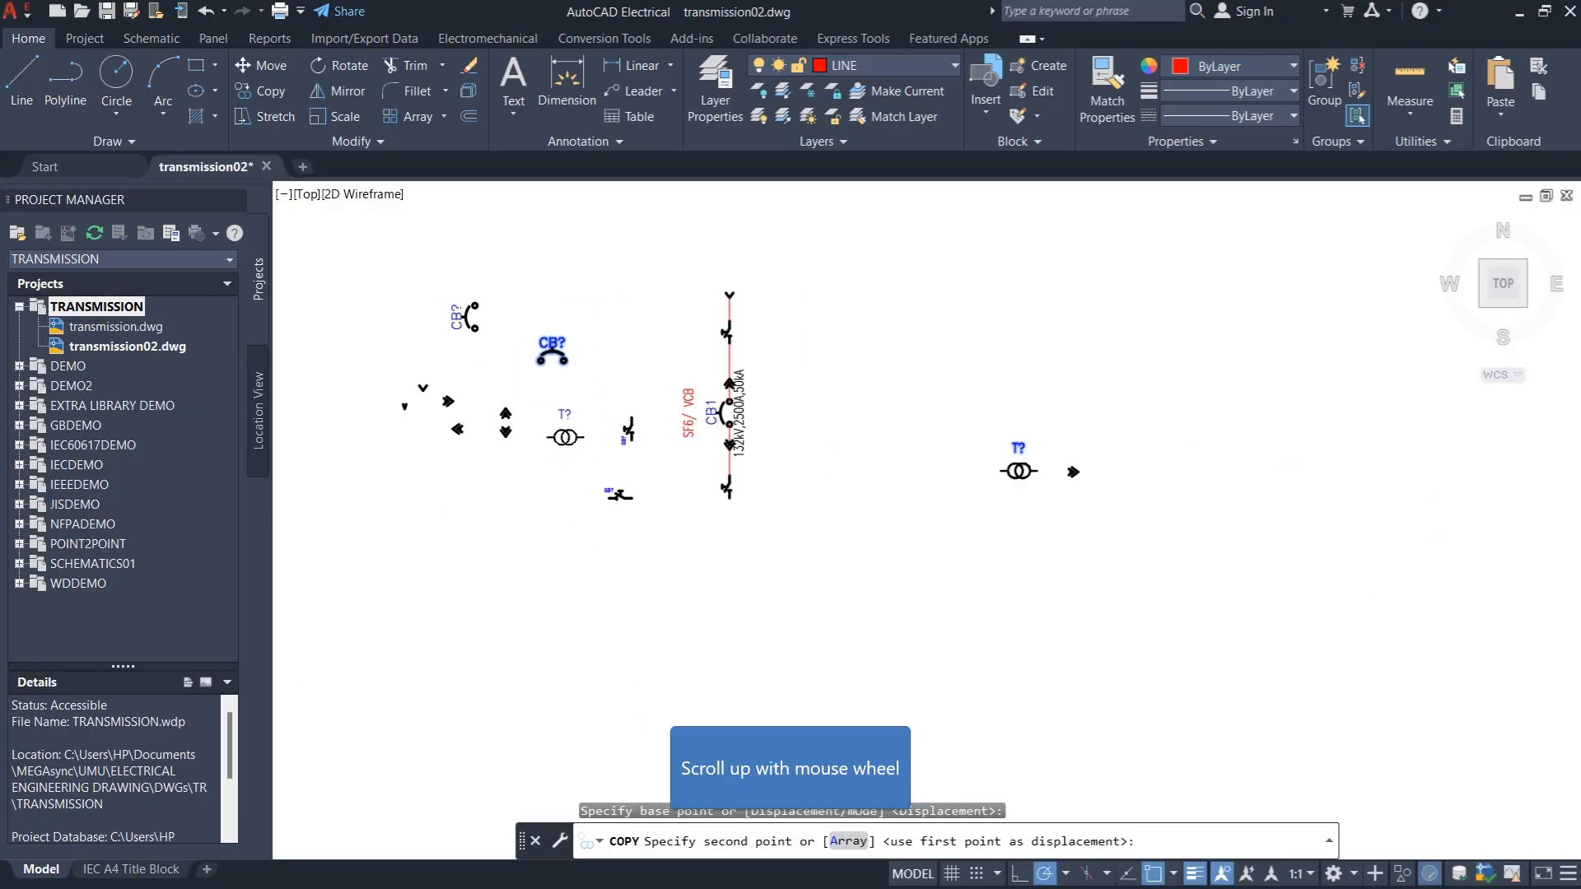
scroll(897, 557, "up", 3)
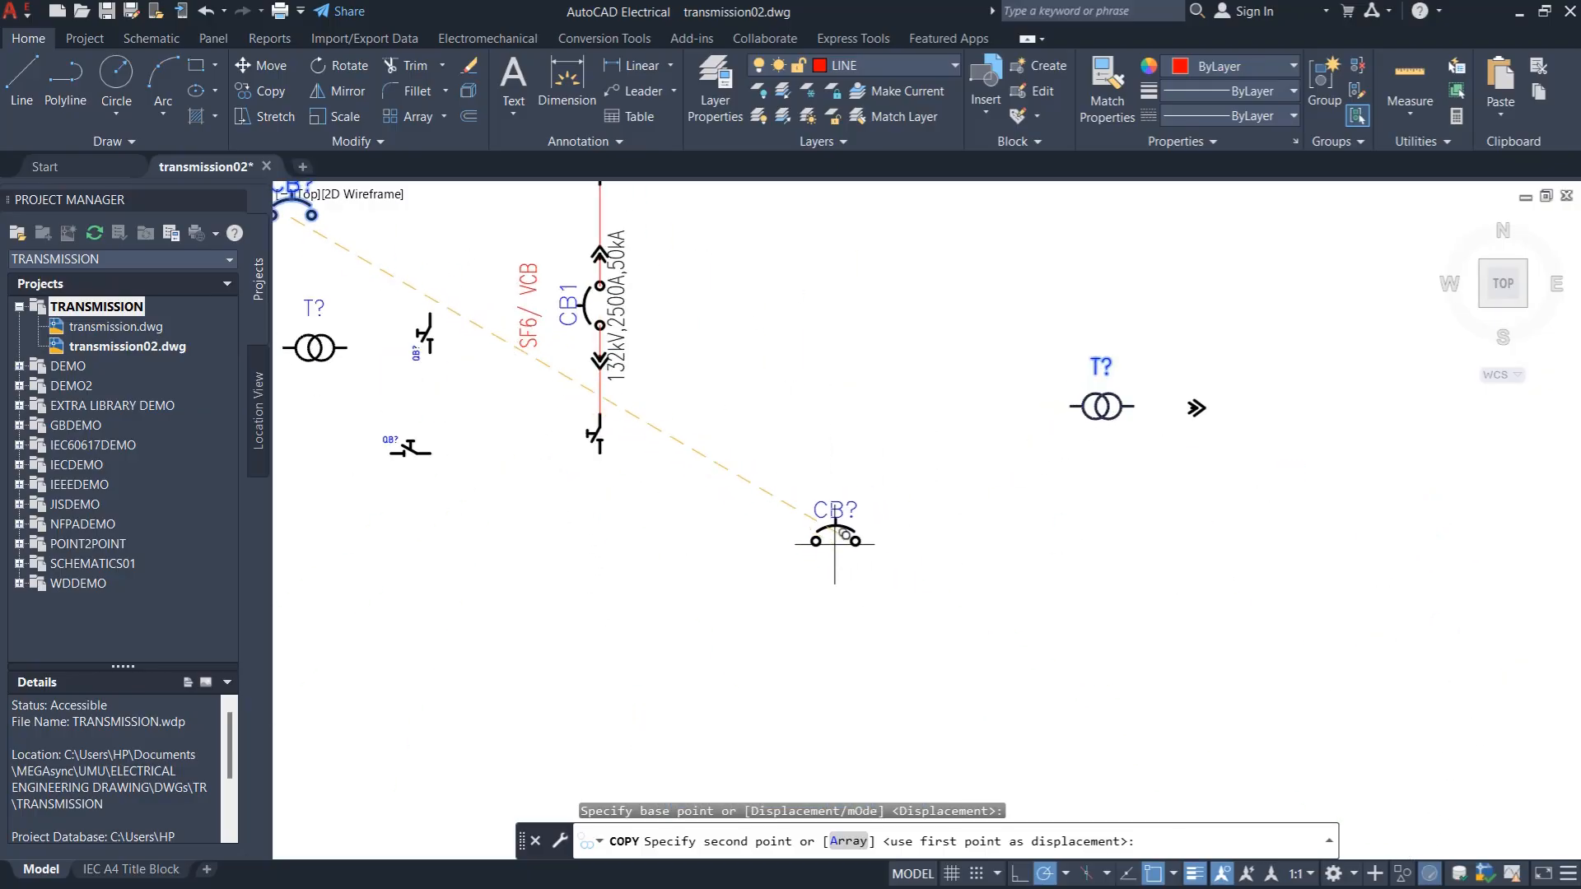
left_click(807, 522)
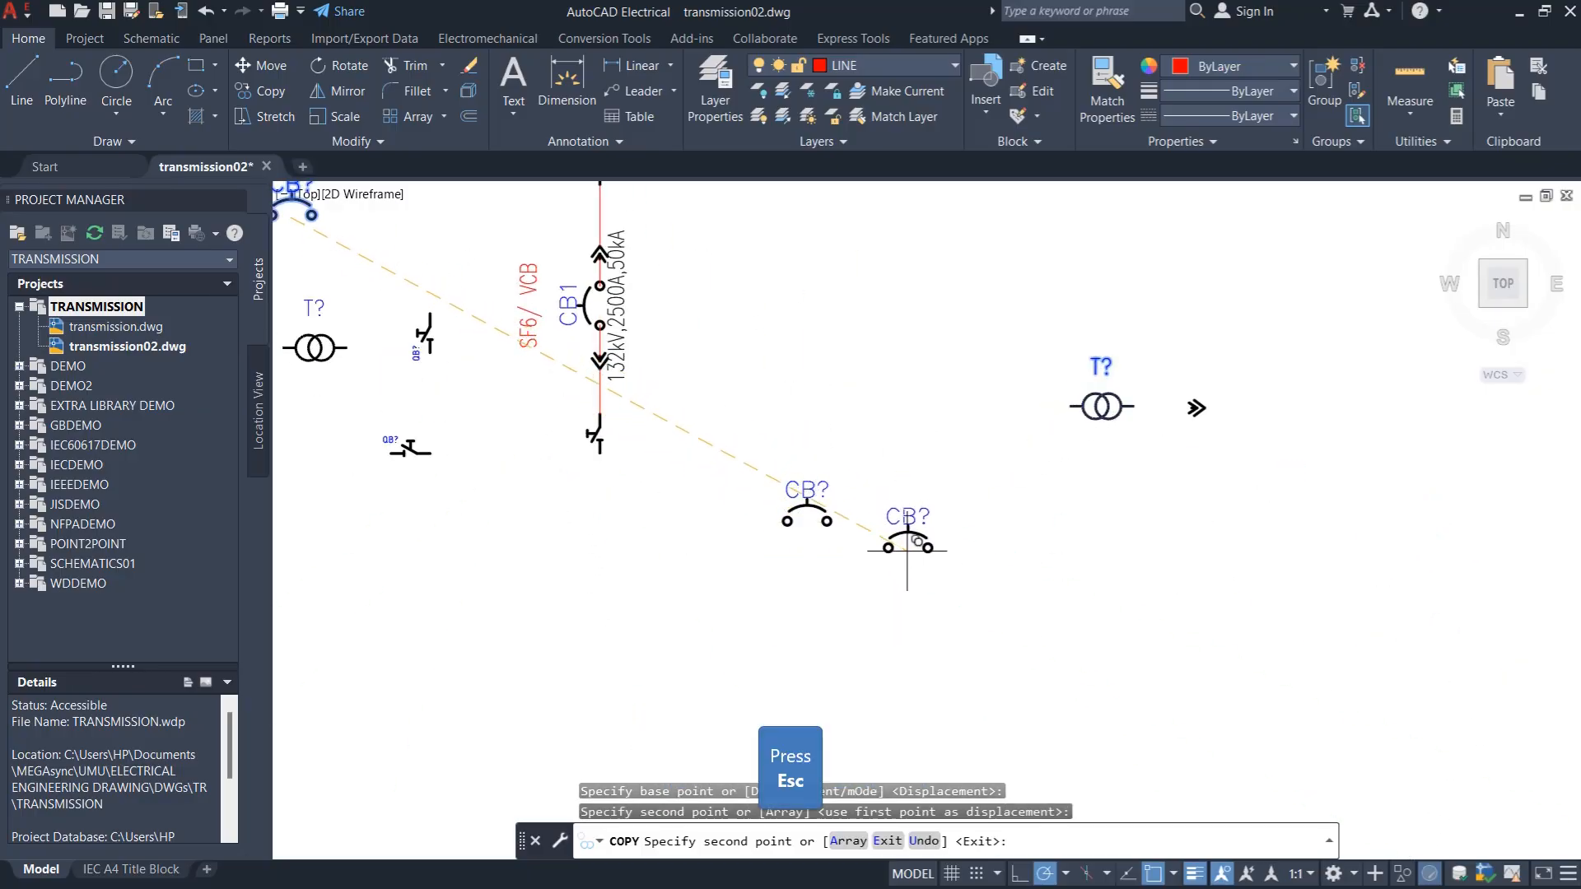
key("Escape")
Delete the stray extra T? transformer copy lying to the lower right of the copied transformer and double arrow
scroll(716, 430, "down", 3)
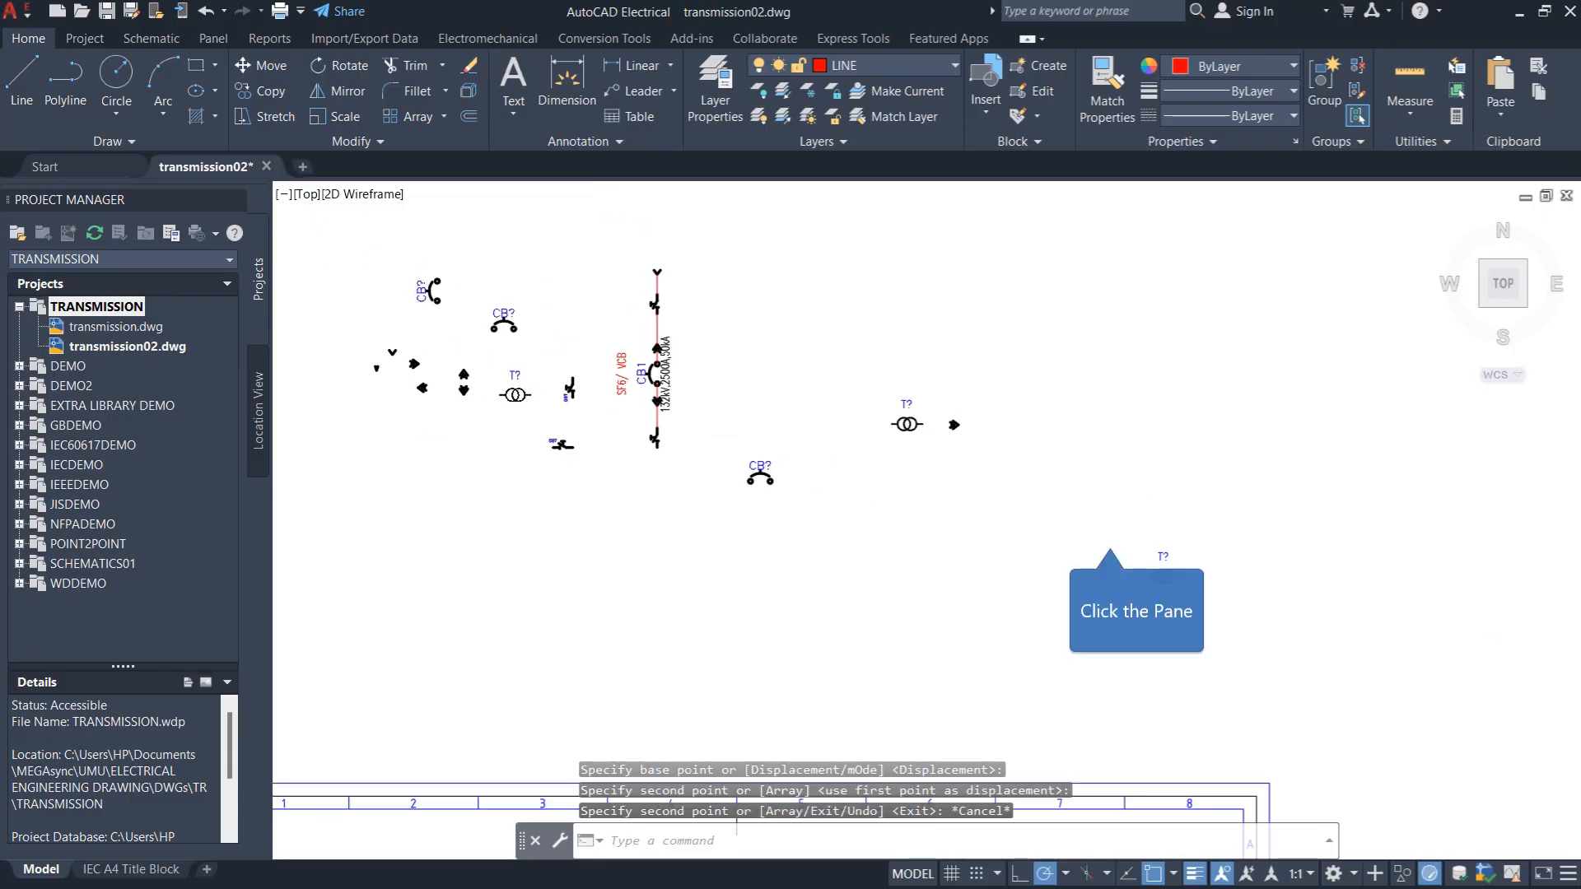
left_click(1109, 536)
left_click(1245, 633)
key("Delete")
Copy the right-pointing double arrow to just right of the copied CB? breaker, in line with its terminals
scroll(789, 403, "down", 2)
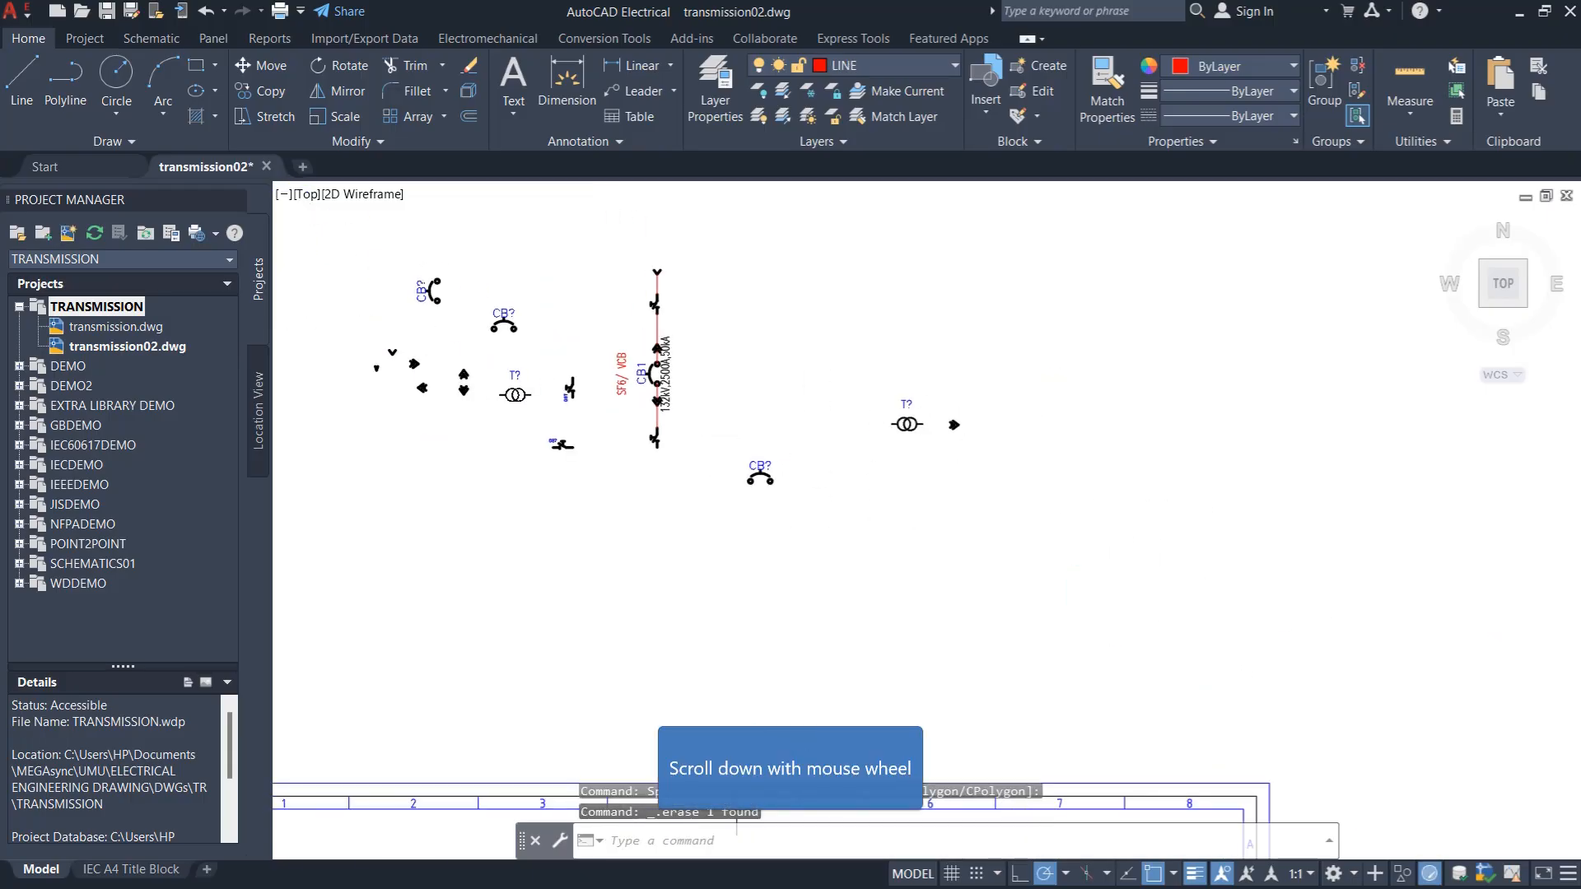
scroll(835, 465, "up", 4)
scroll(458, 378, "up", 1)
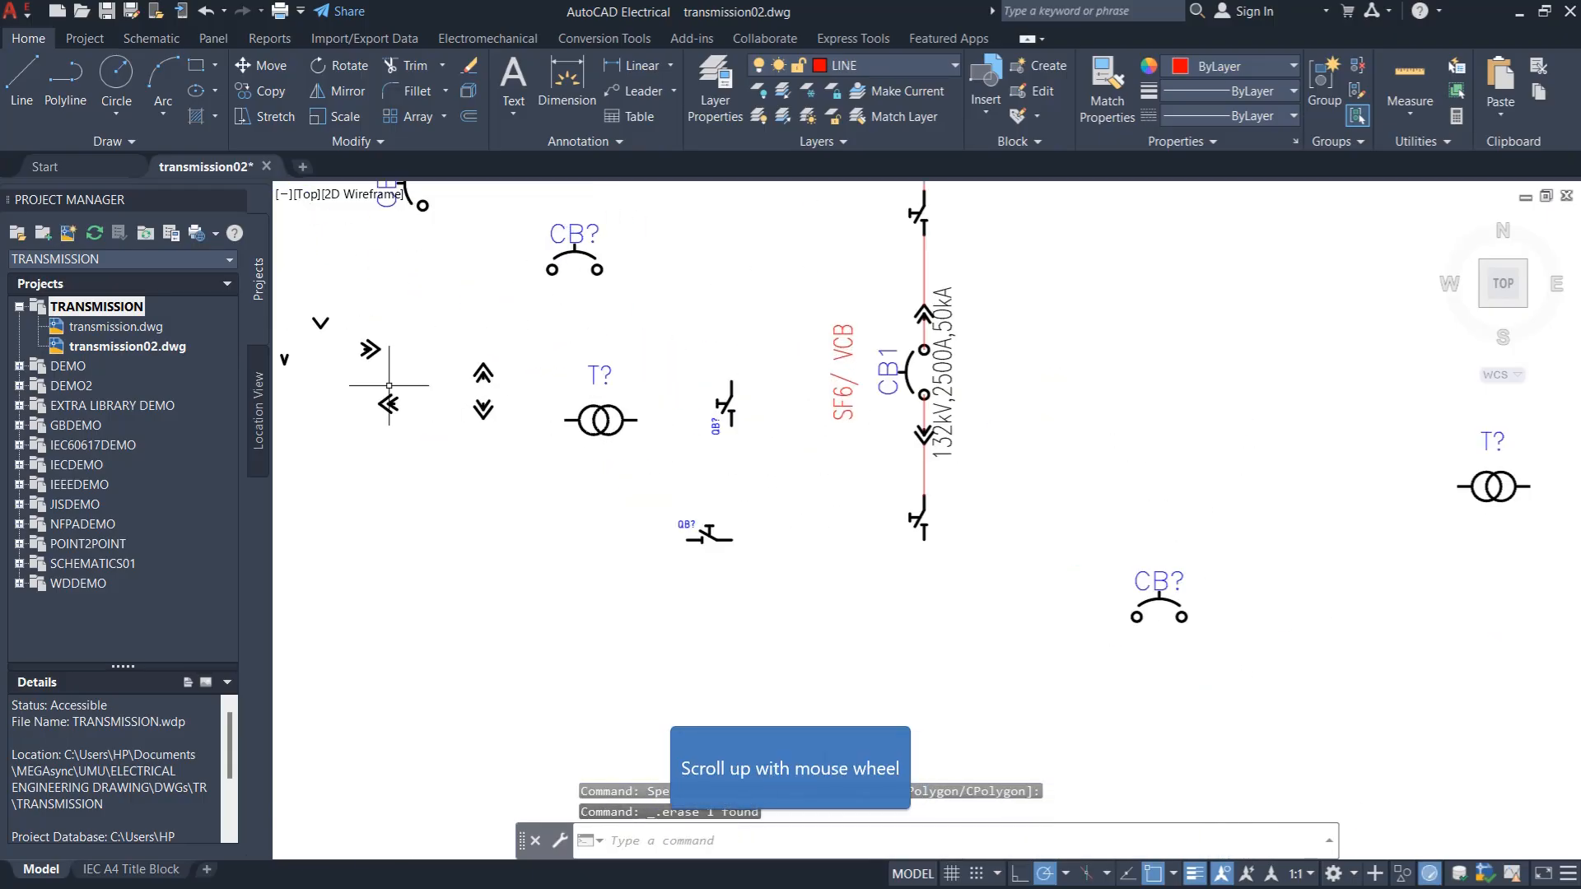
left_click(370, 345)
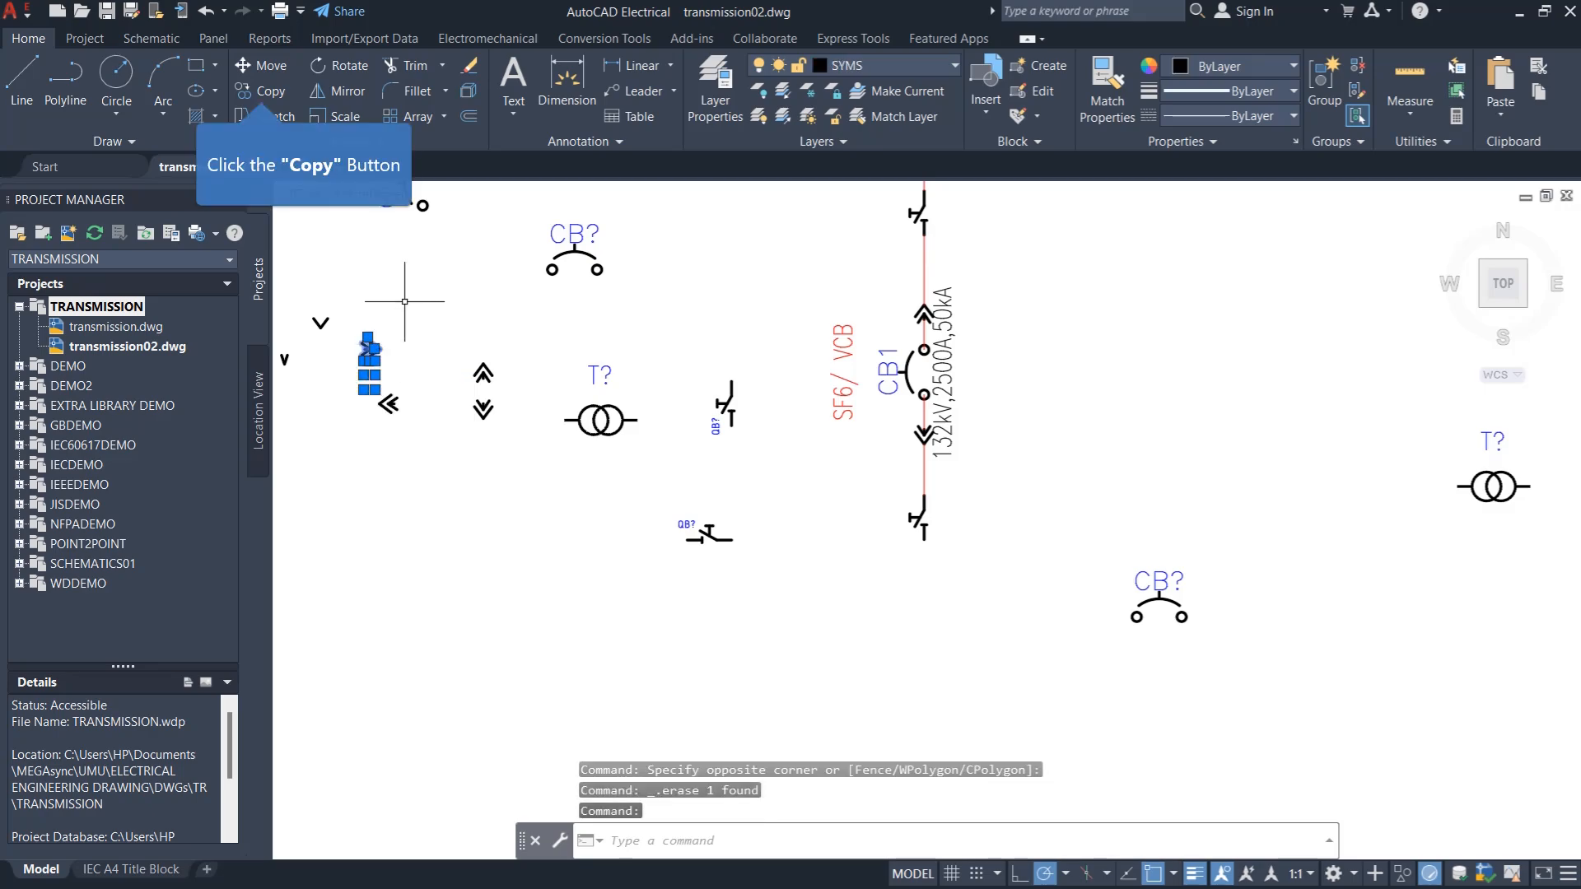
left_click(303, 89)
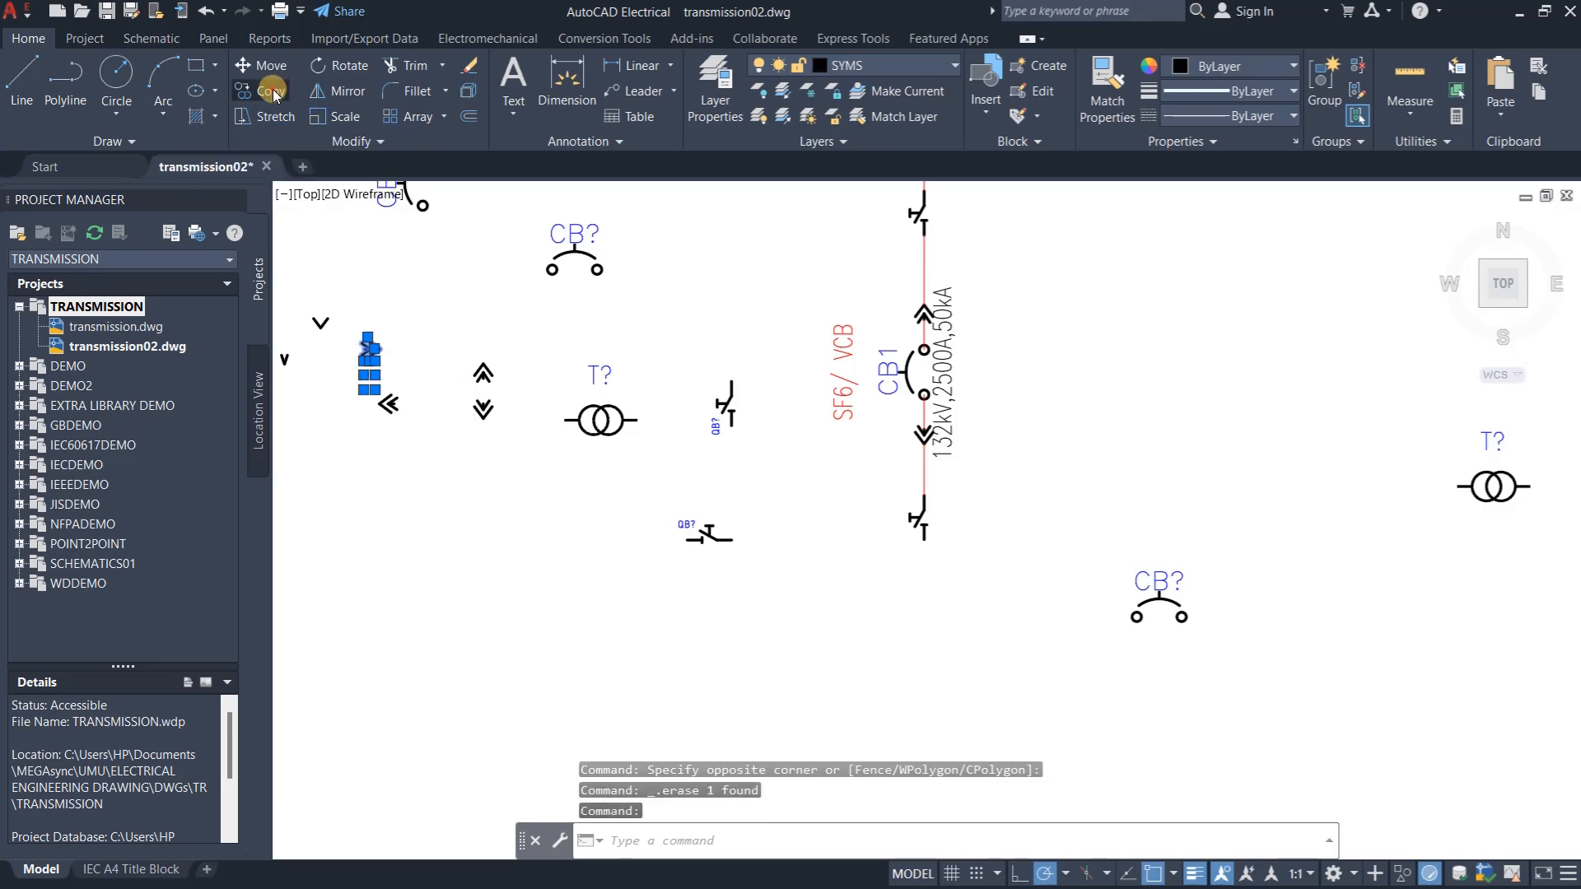
left_click(383, 349)
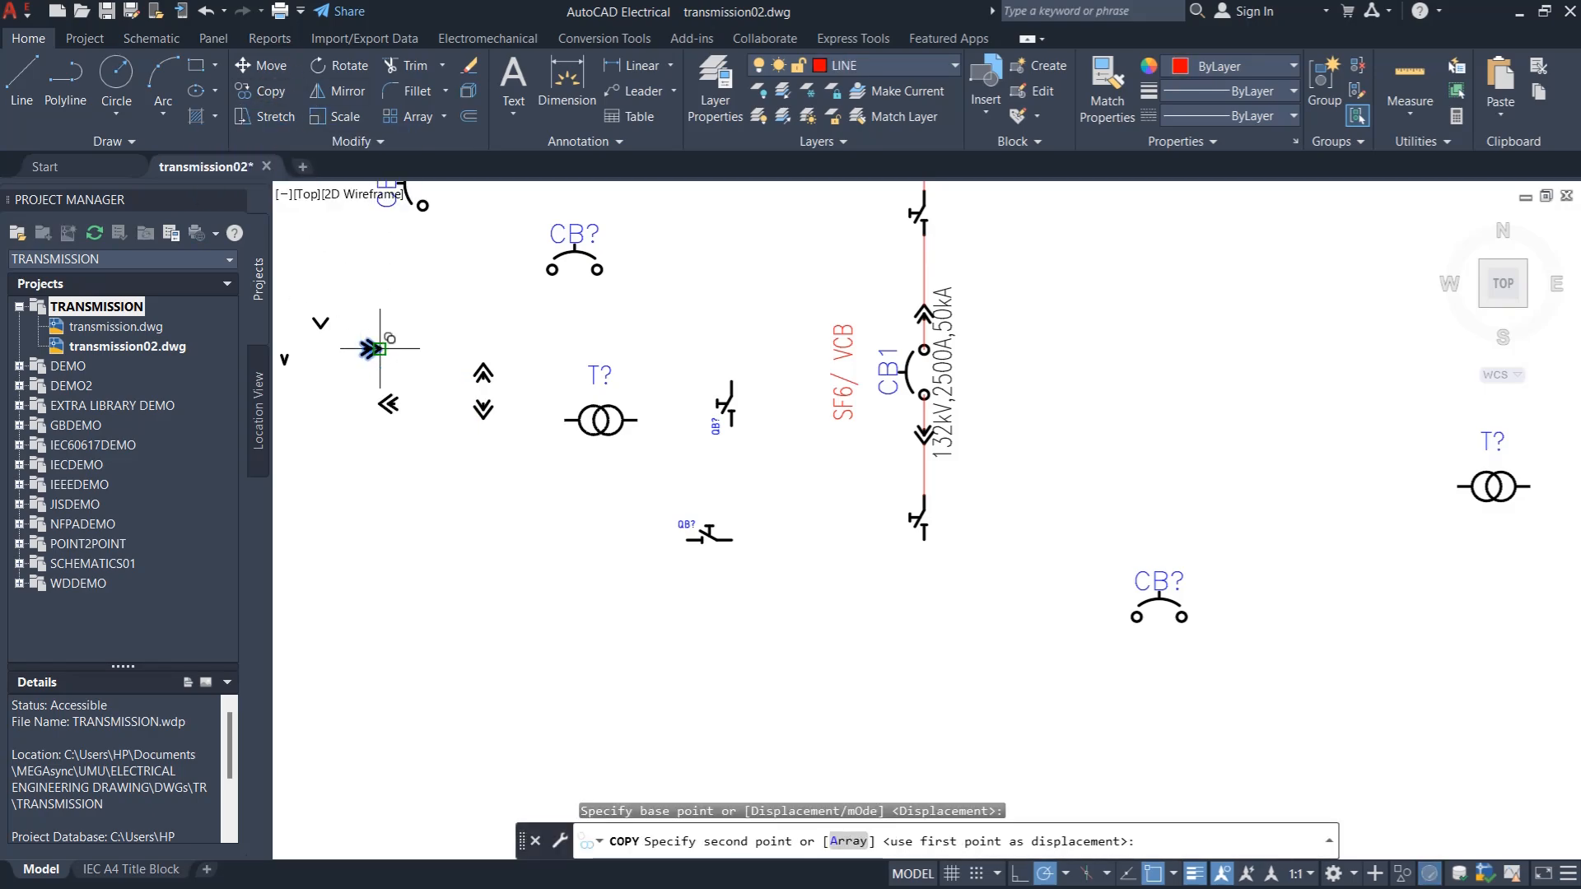
left_click(1248, 618)
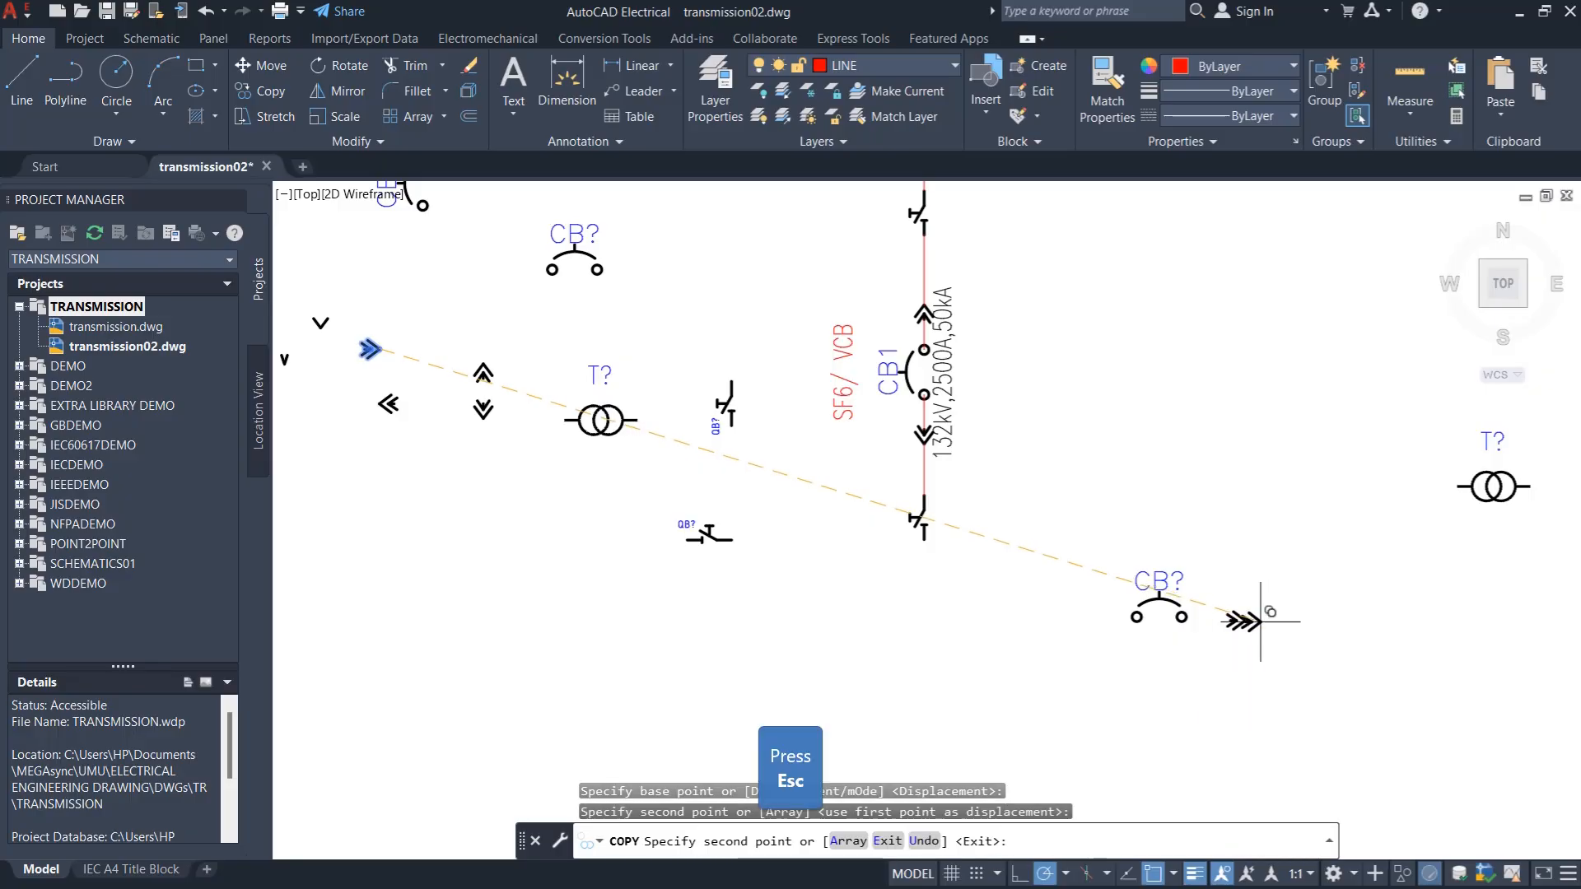
key("Escape")
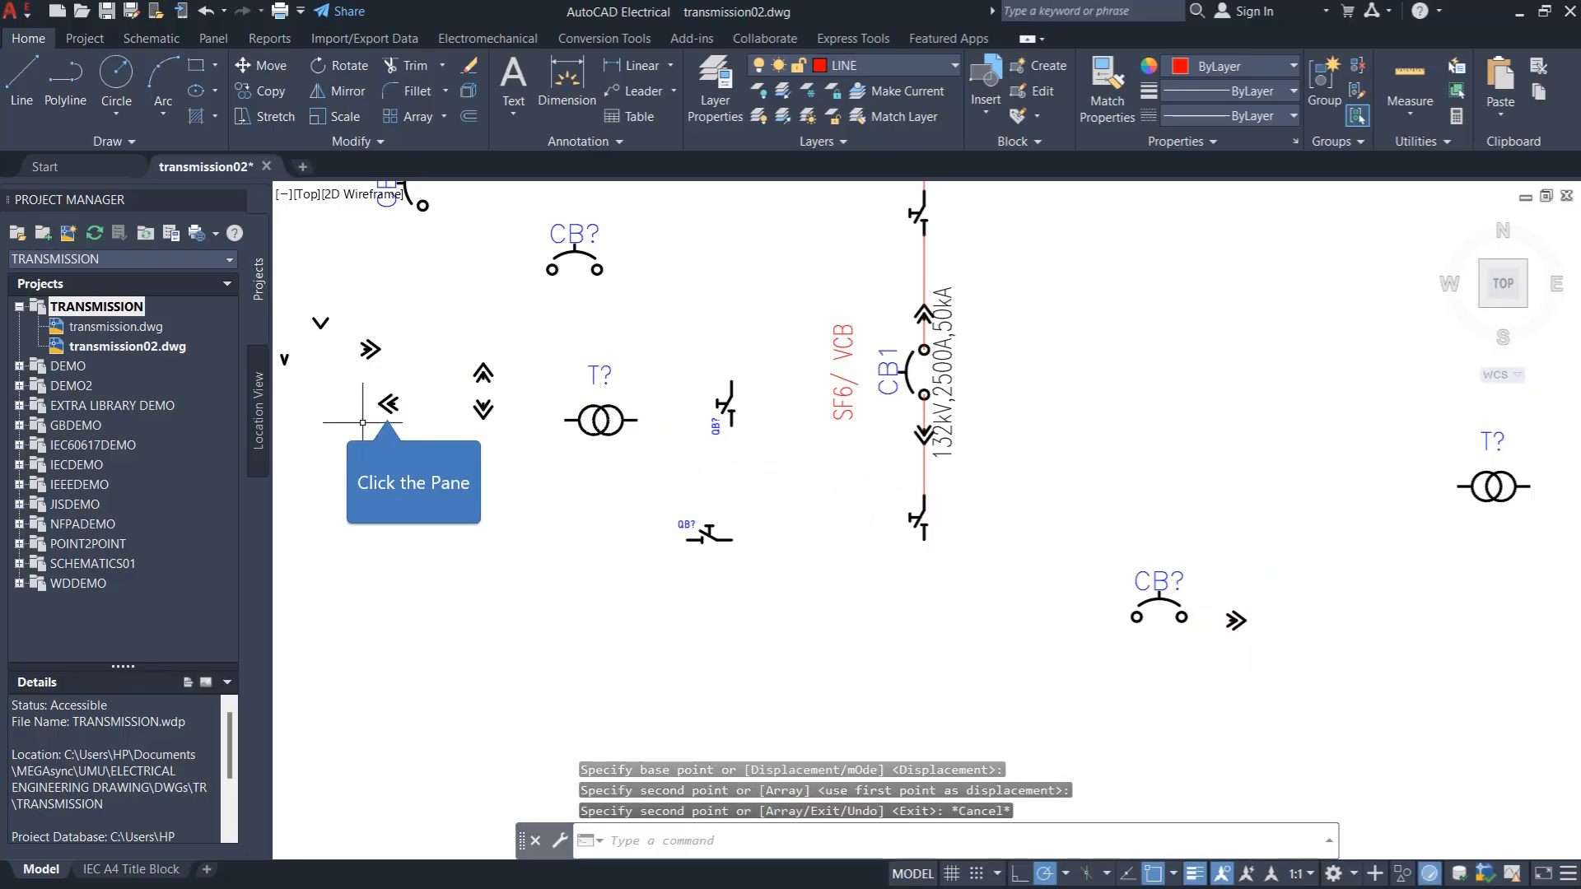
Copy the left-pointing double arrow to just left of the copied CB? breaker, in line with its terminals
left_click(387, 403)
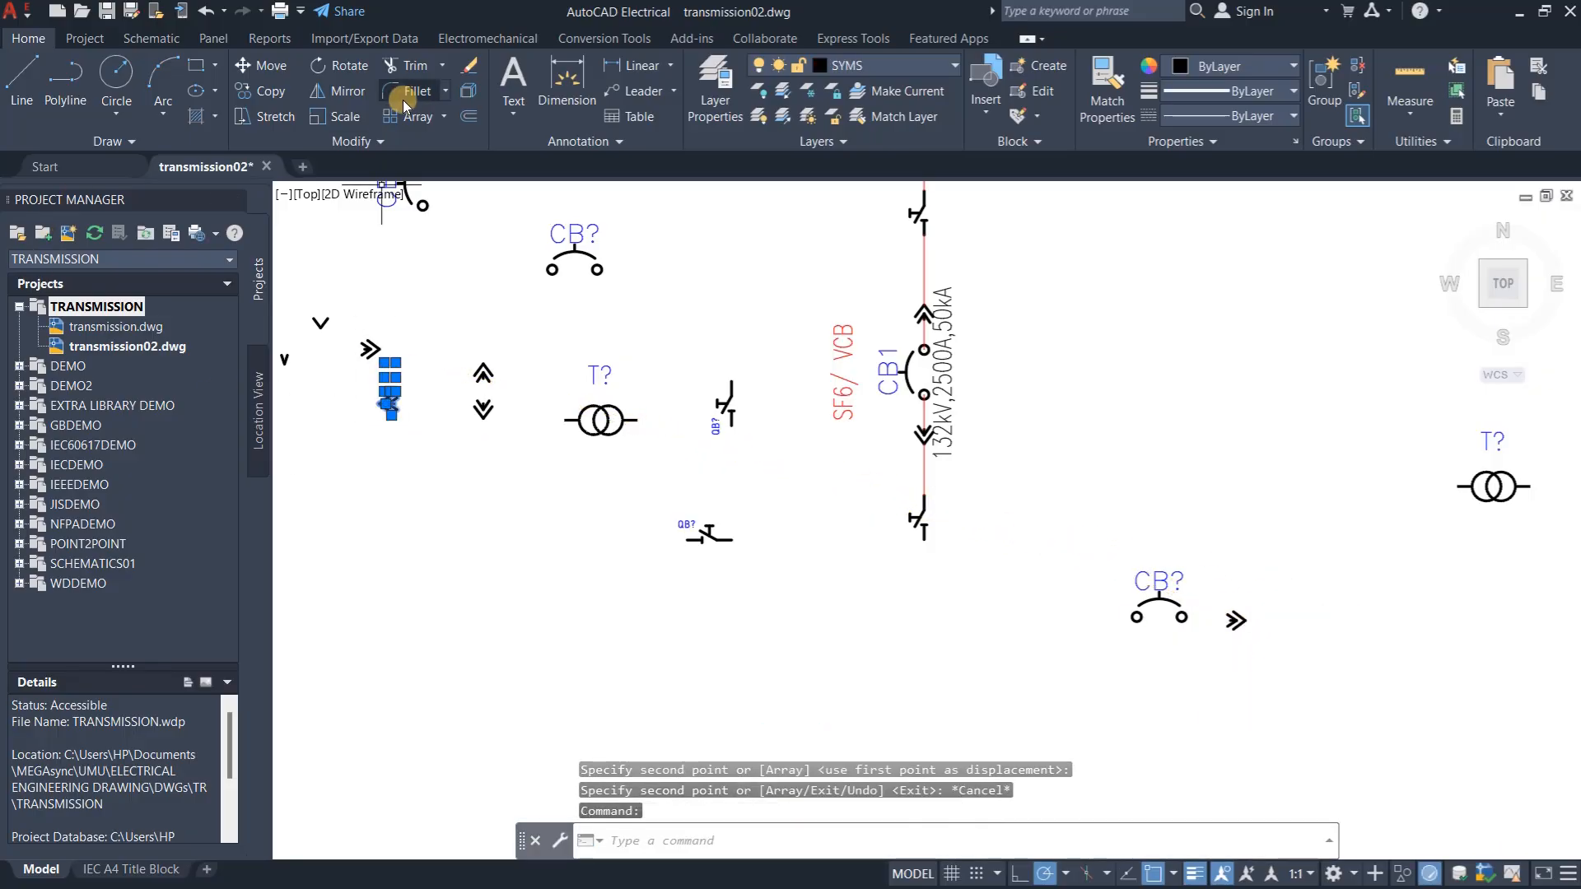
left_click(269, 91)
left_click(366, 403)
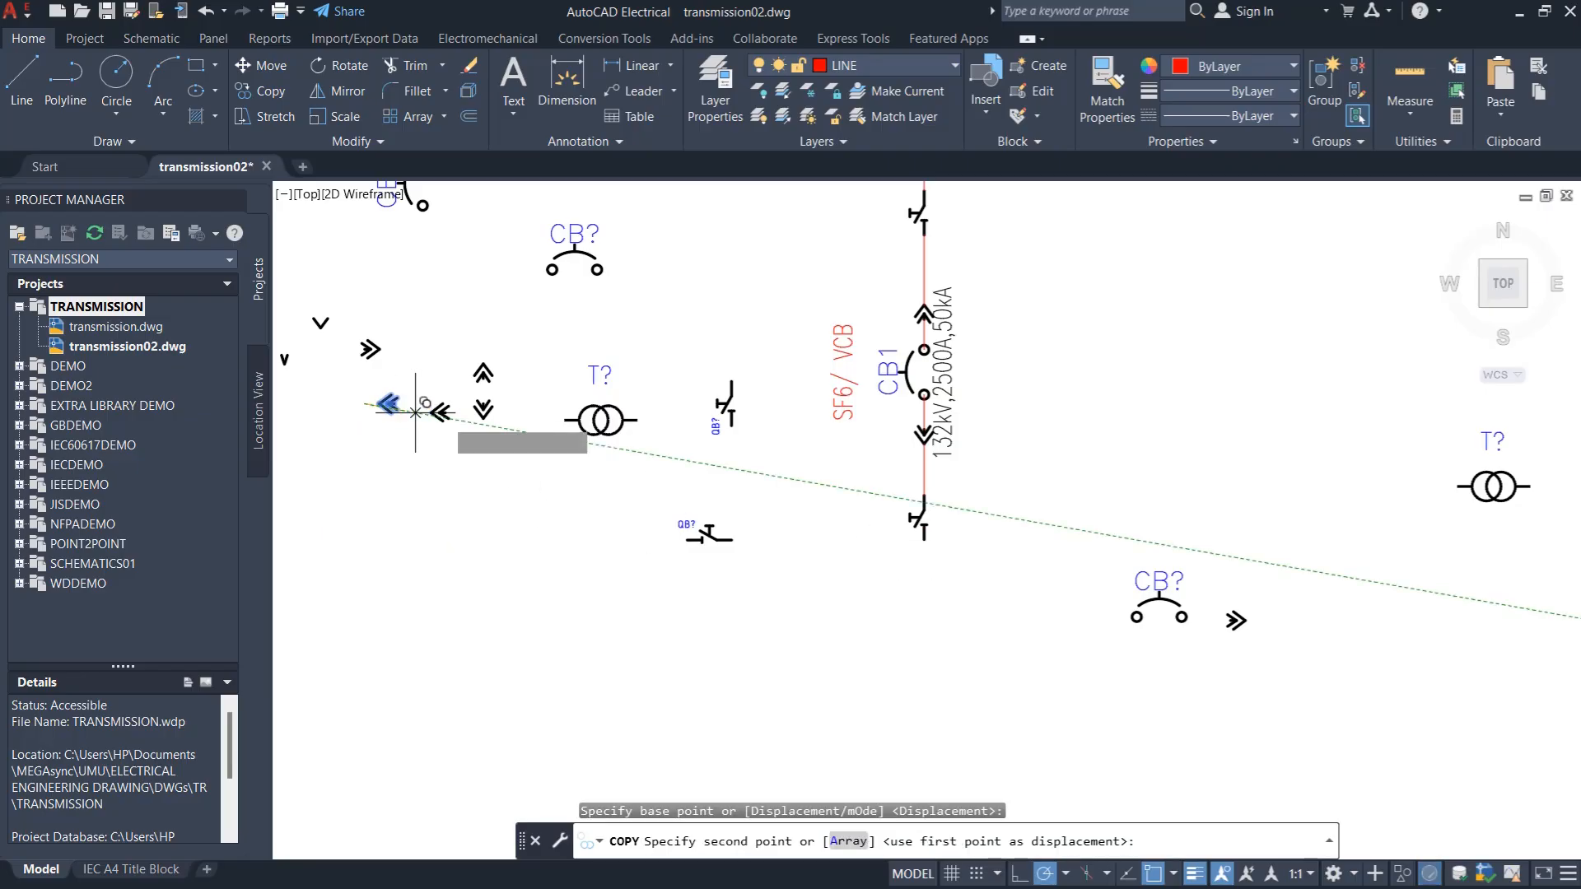
left_click(1063, 617)
key("Escape")
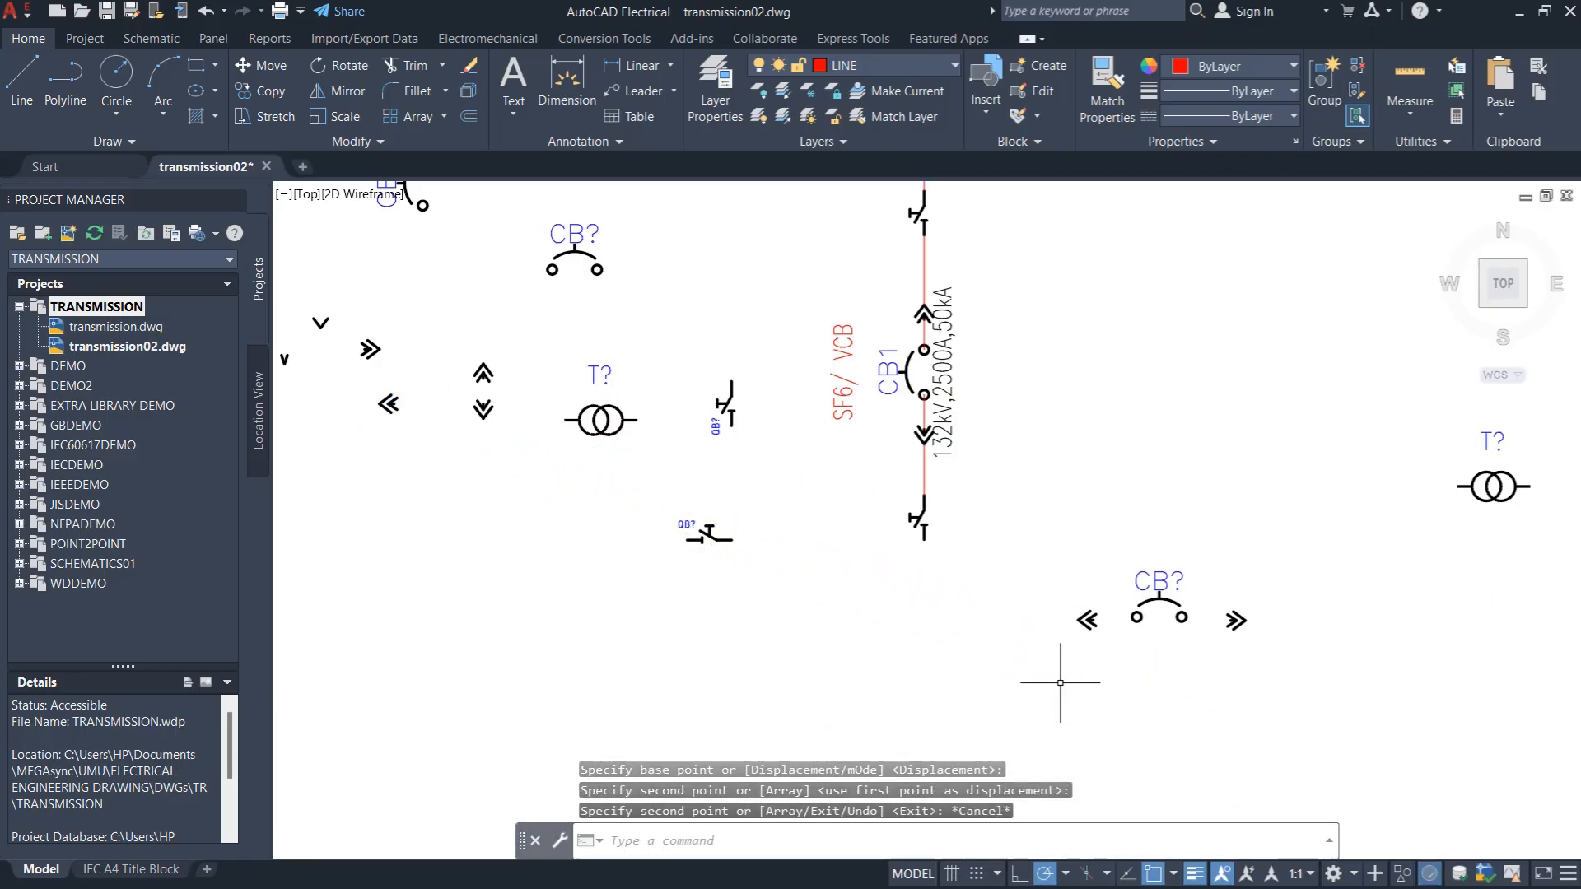
Copy the horizontal QB? disconnector twice, placing one beyond the double arrow on each side of the copied CB? breaker
left_click(694, 537)
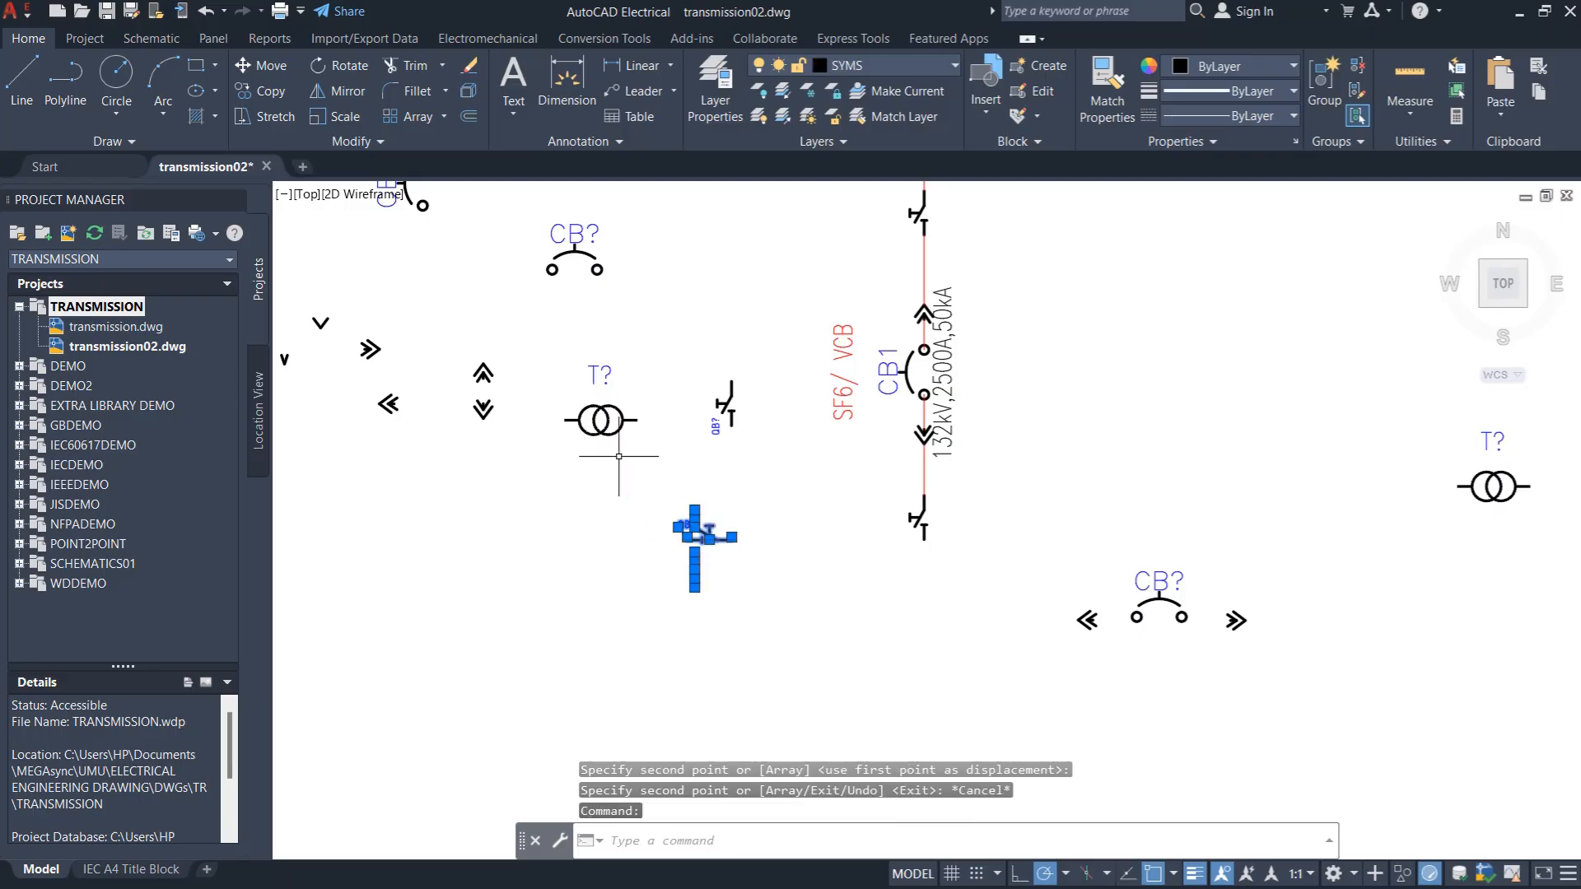
left_click(269, 92)
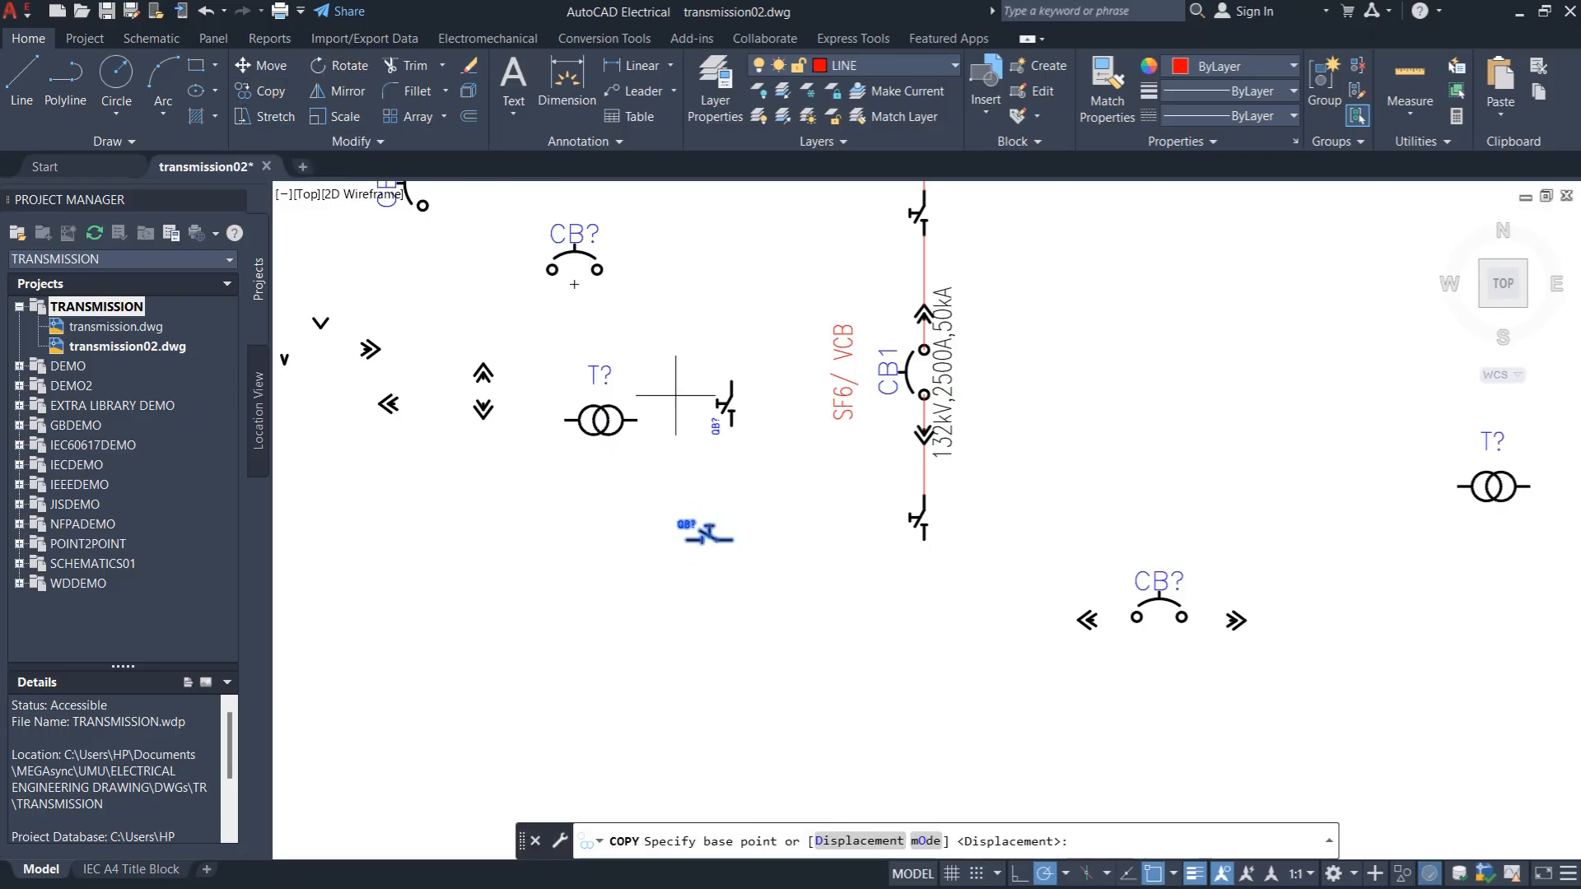
left_click(732, 540)
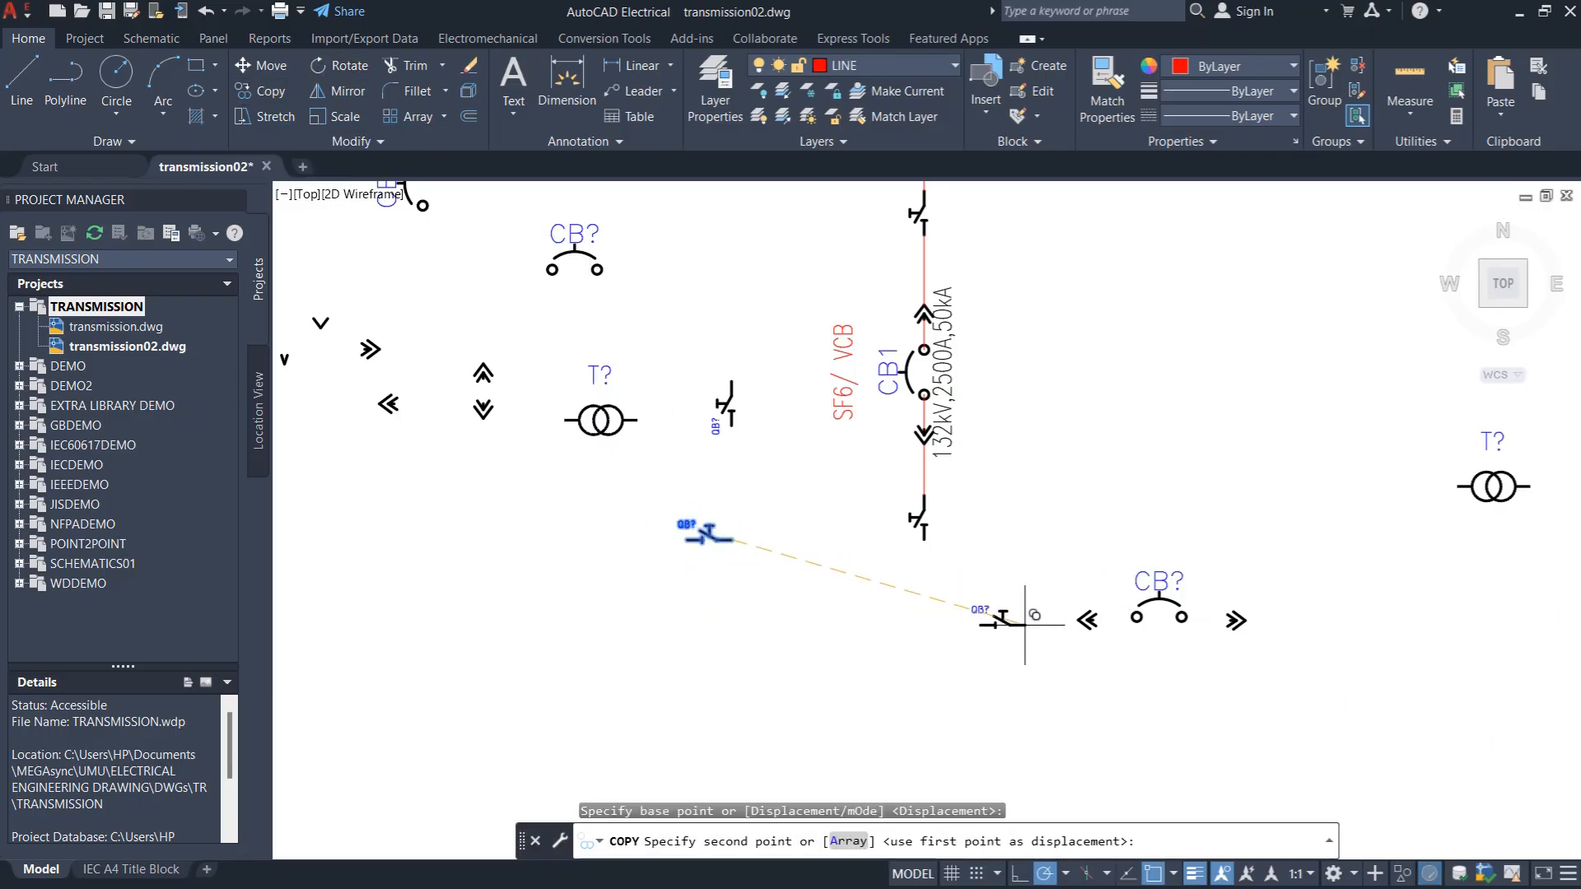
left_click(1016, 621)
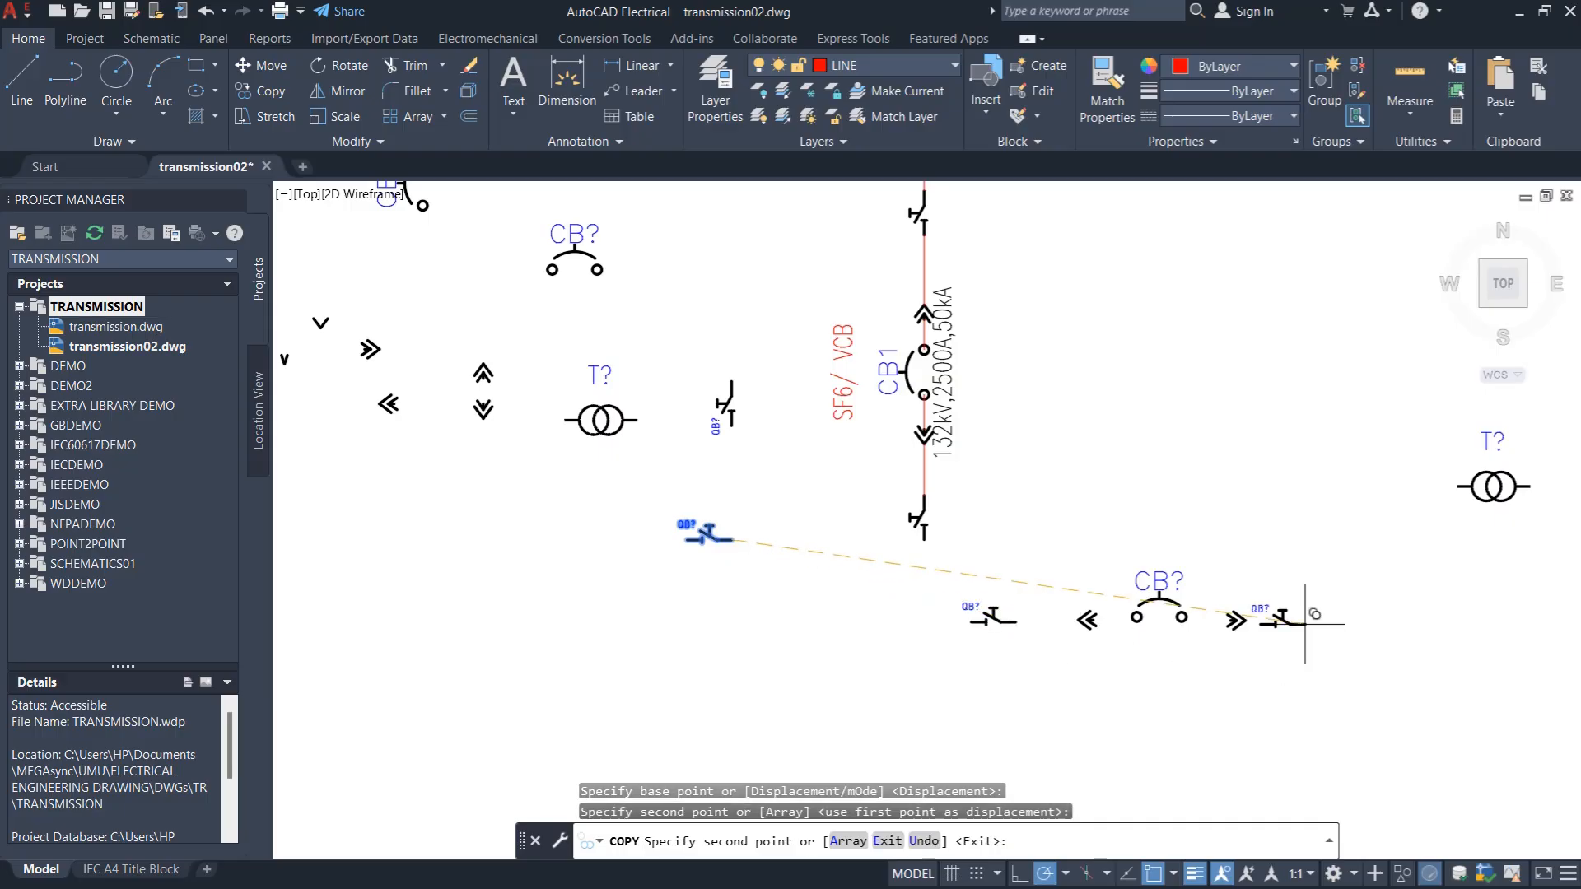
left_click(1365, 627)
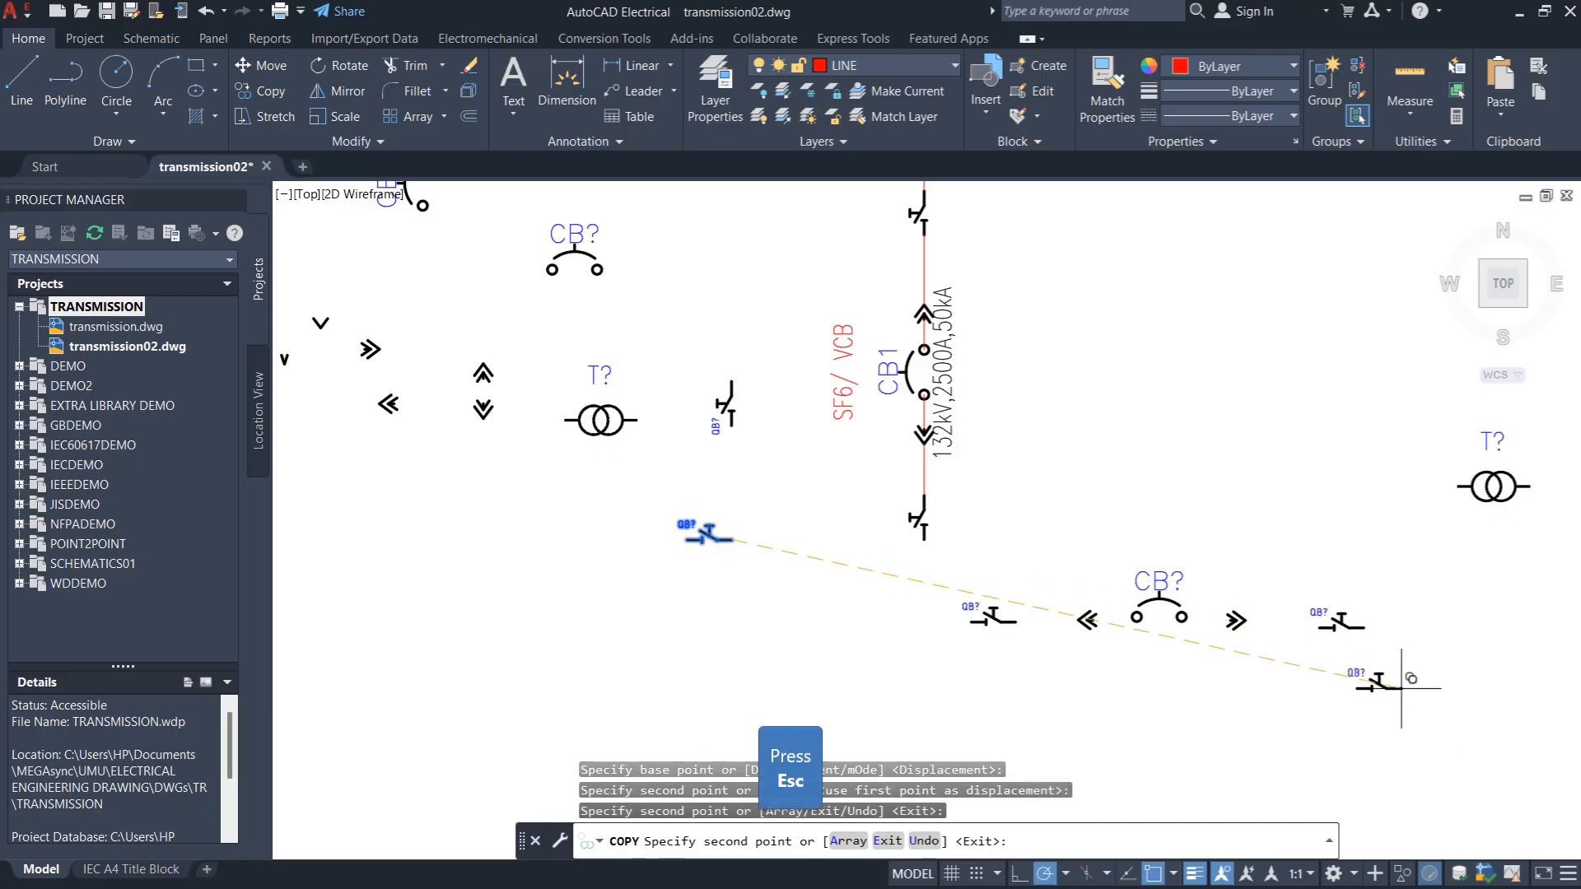
key("Escape")
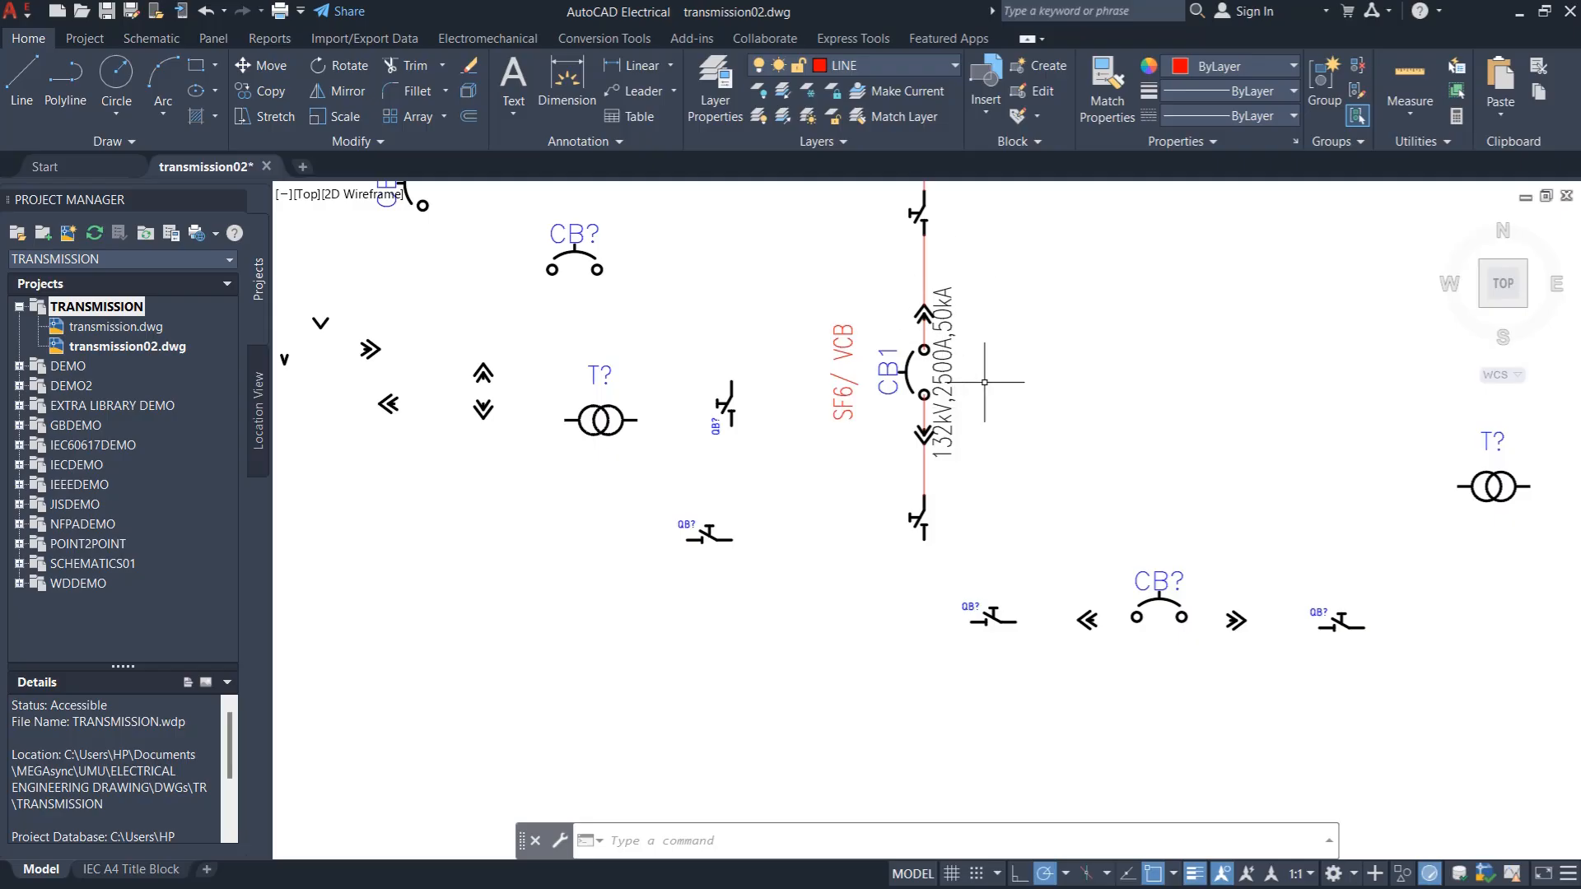
Examine the assembled CB2 feeder and the layout of the four bus couplers CB3, CB4, CB5 and CB6
key("F10")
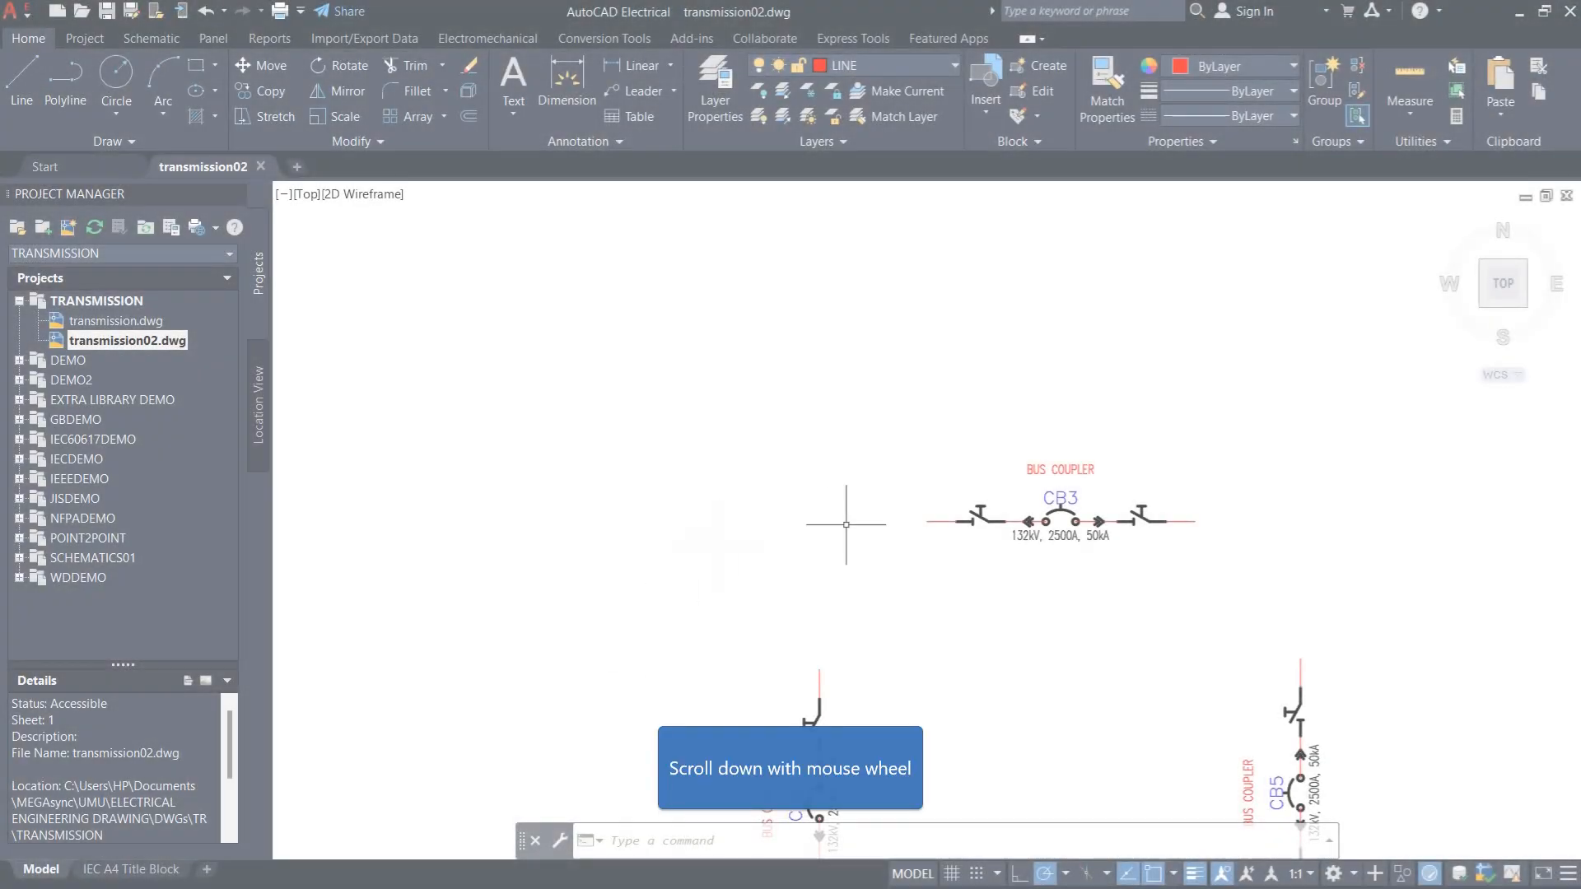
scroll(947, 522, "down", 3)
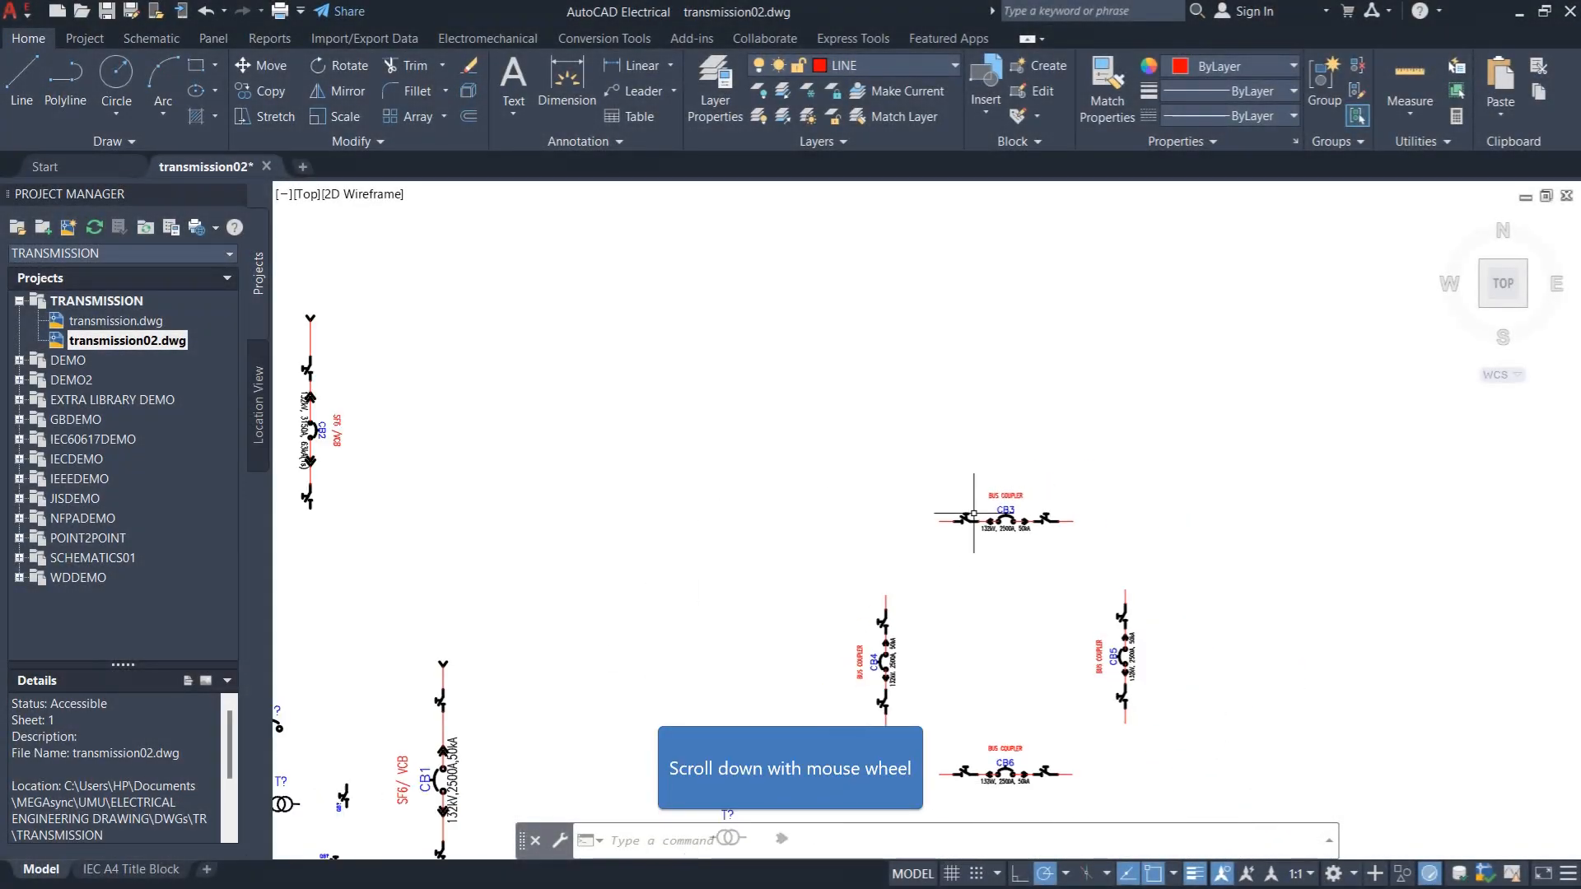
scroll(926, 644, "down", 1)
scroll(925, 649, "up", 5)
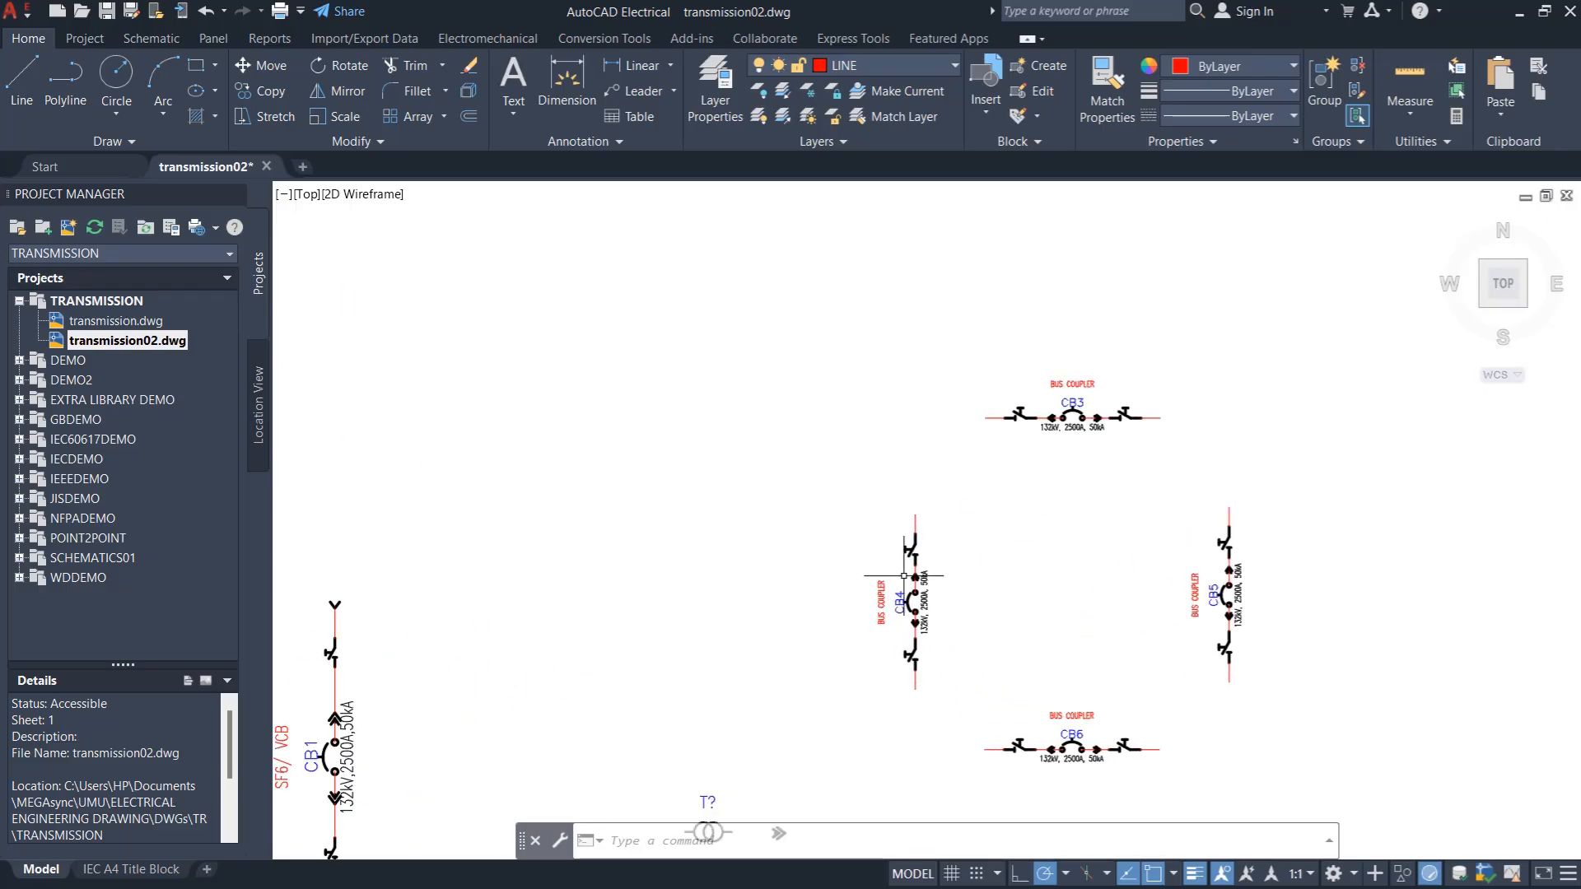
scroll(911, 638, "up", 4)
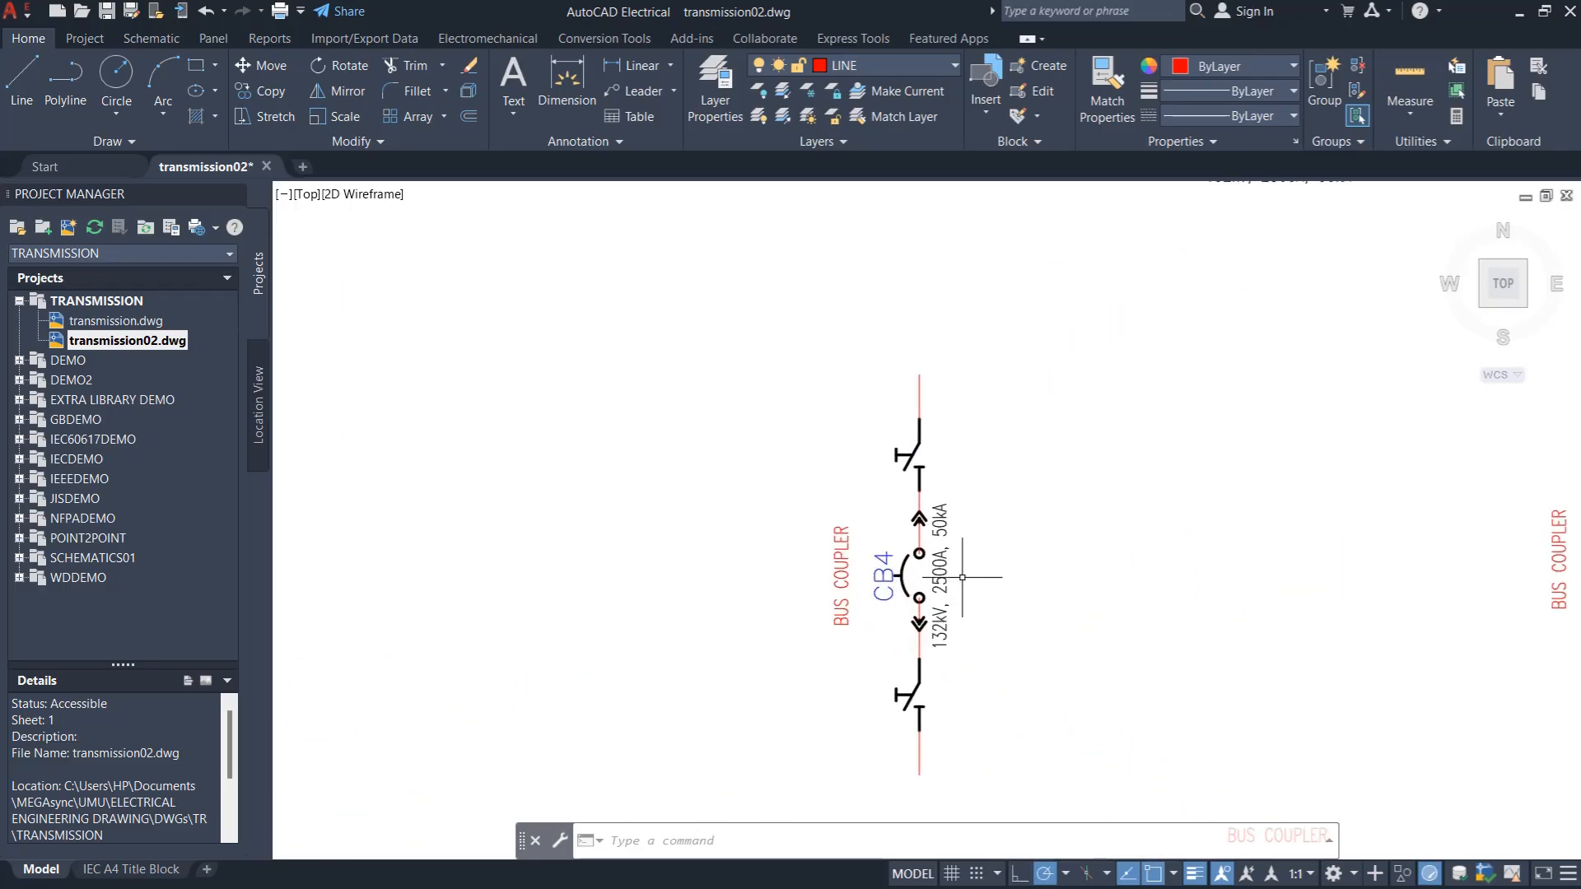
scroll(956, 588, "down", 4)
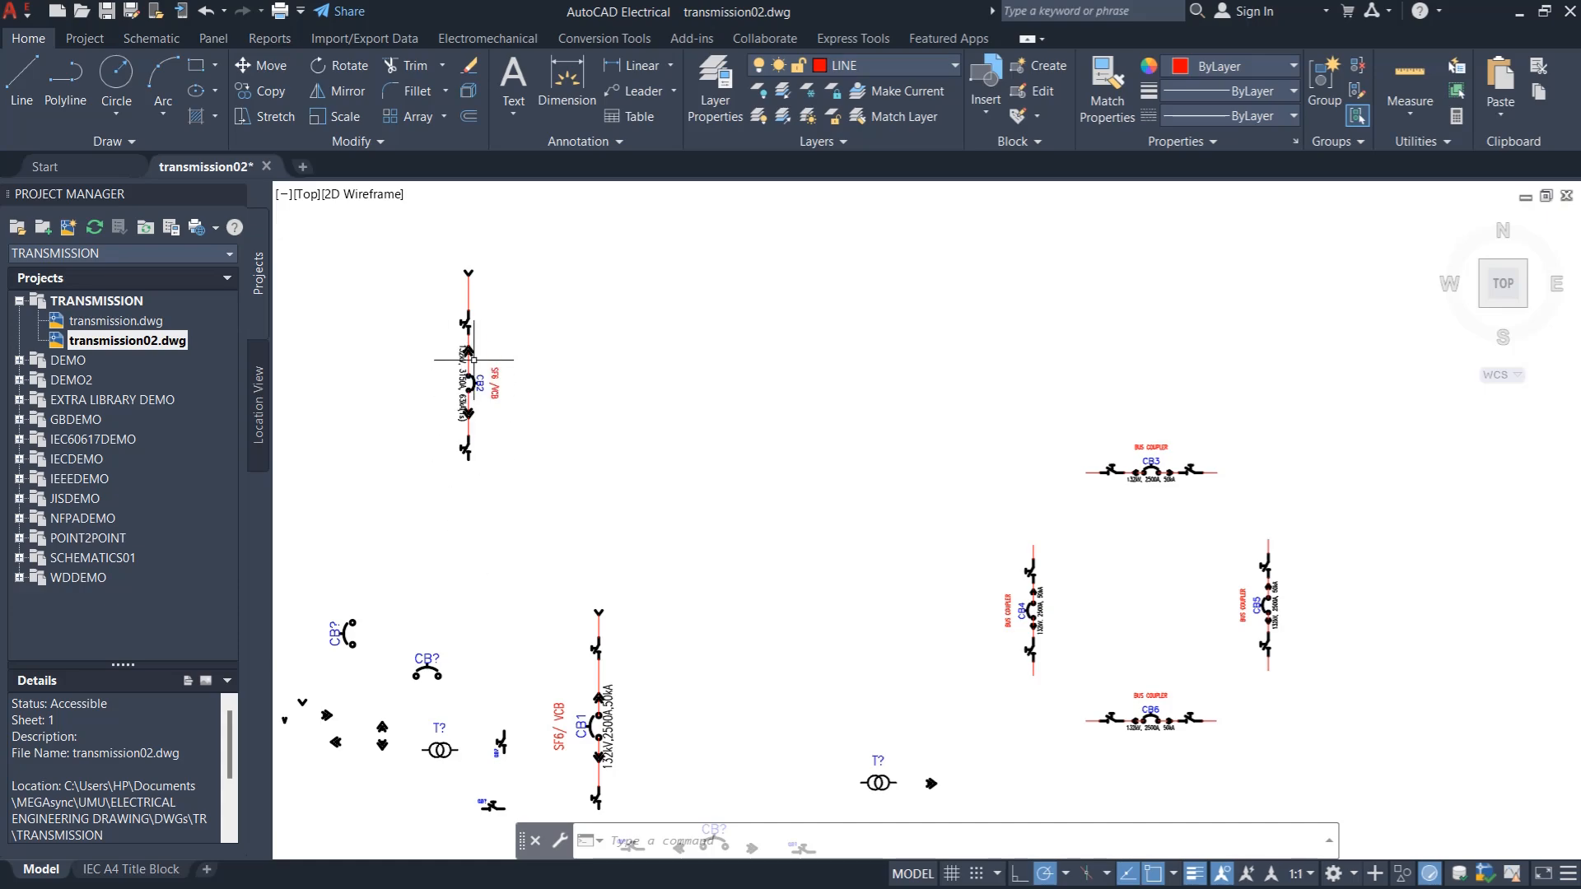
scroll(996, 559, "up", 3)
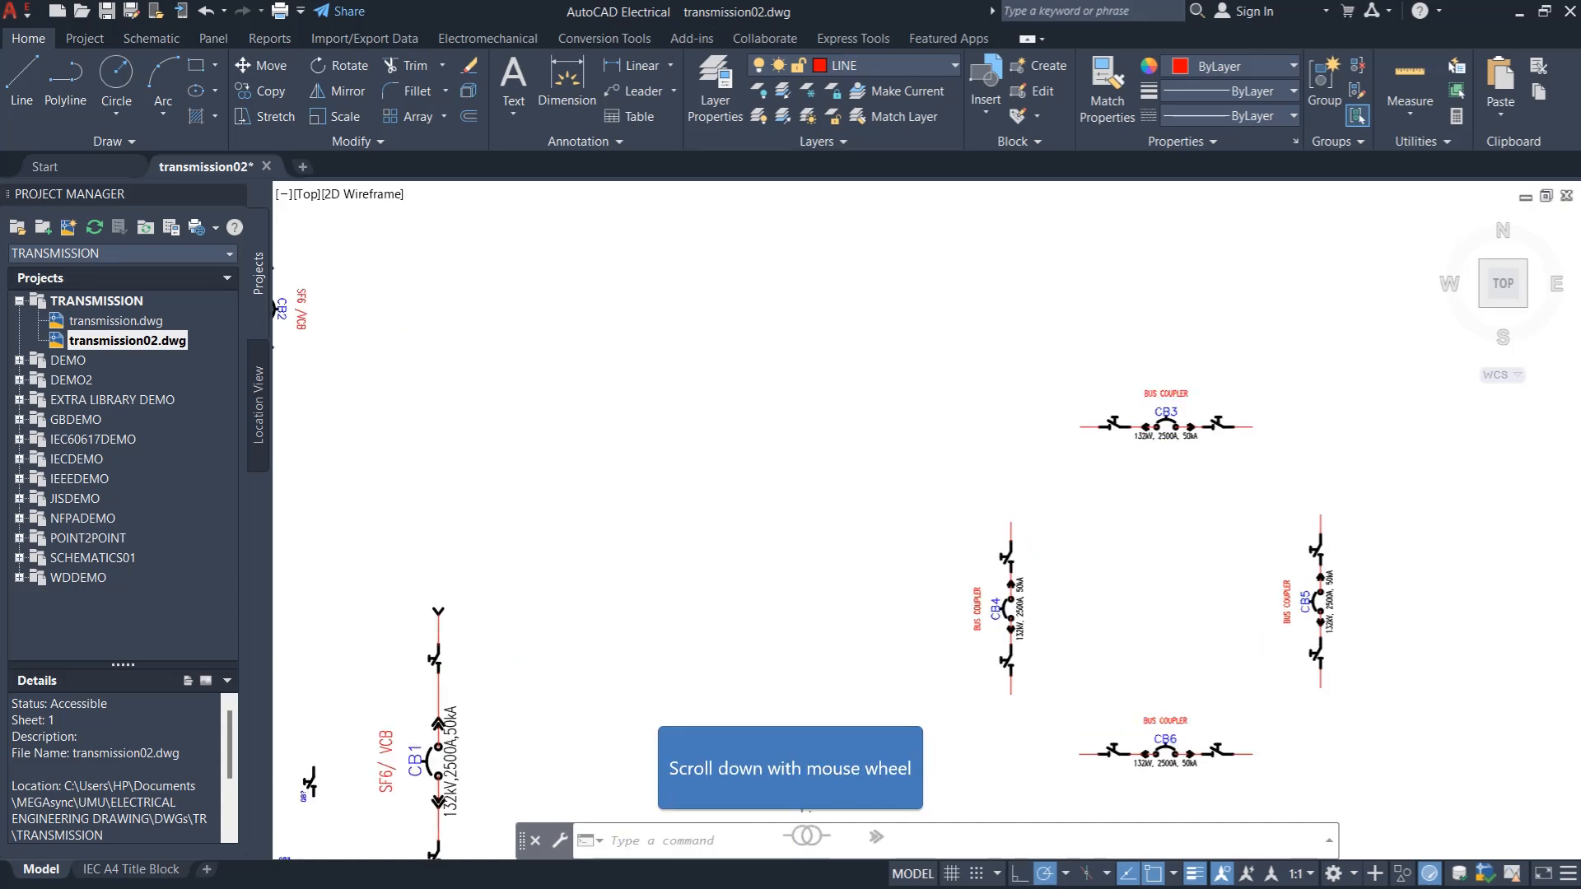
scroll(906, 577, "down", 3)
scroll(989, 601, "up", 4)
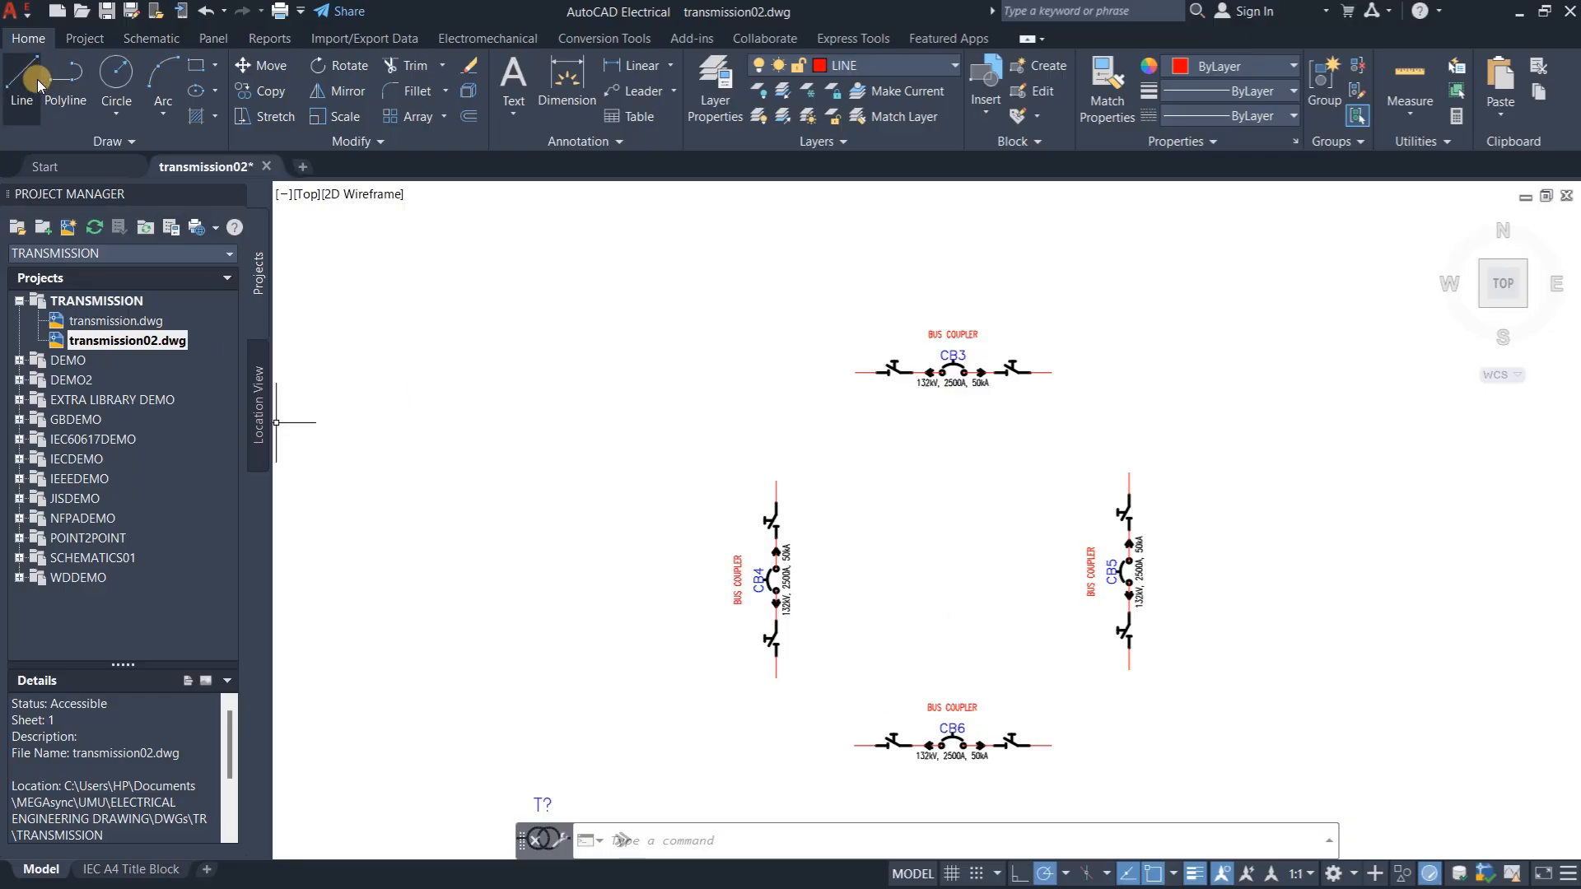
Toggle polar tracking, object snap tracking and 2D object snap off and back on
left_click(1047, 874)
left_click(1047, 874)
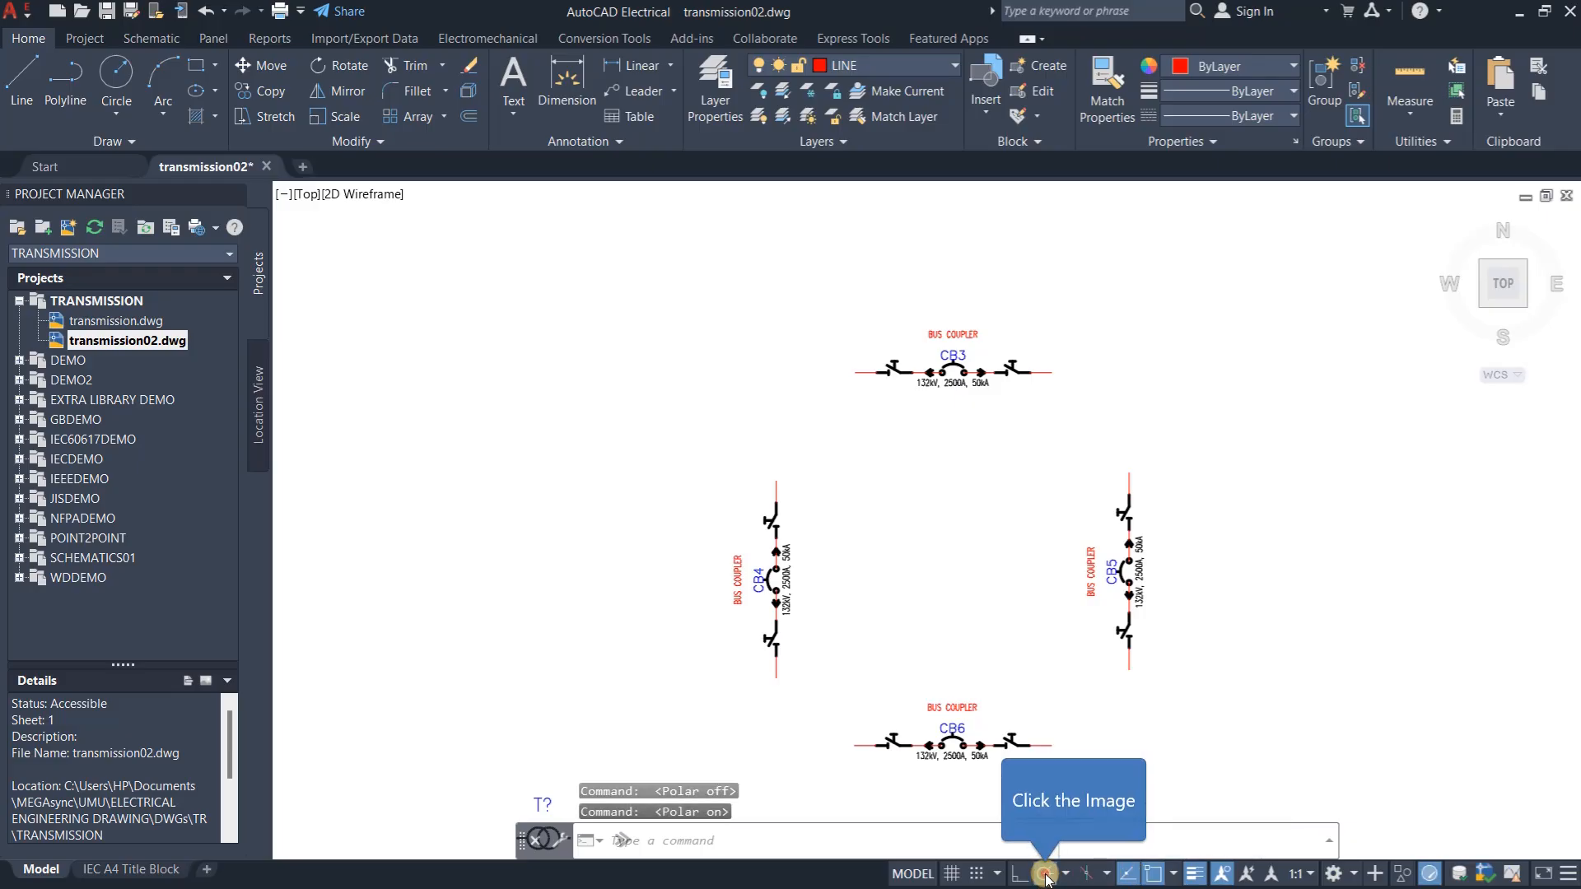
left_click(1125, 876)
left_click(1126, 876)
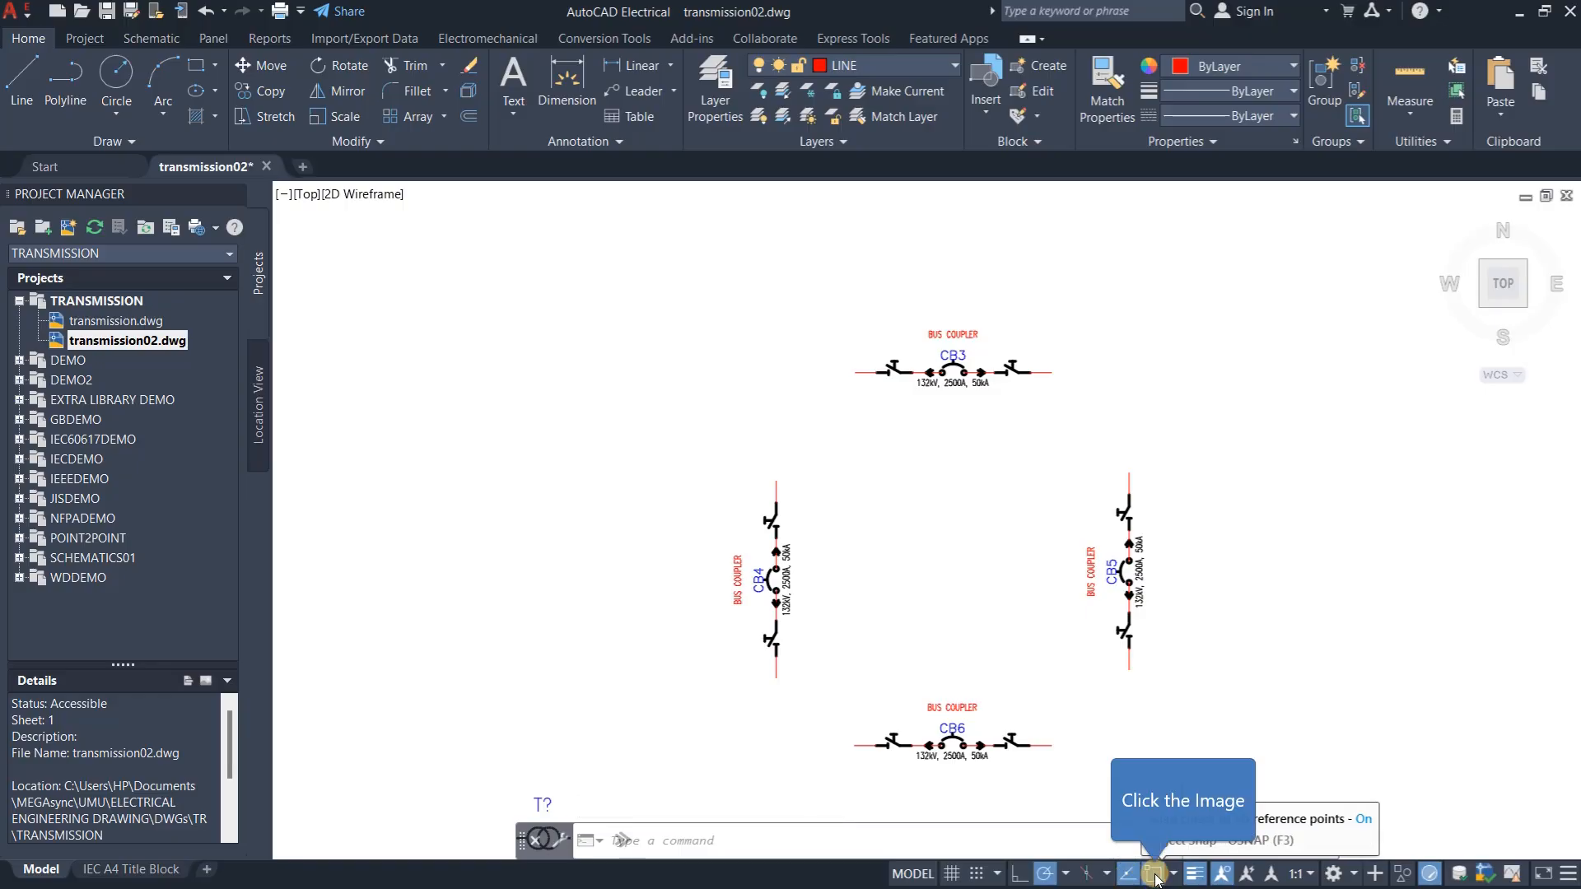
left_click(1155, 874)
left_click(1155, 876)
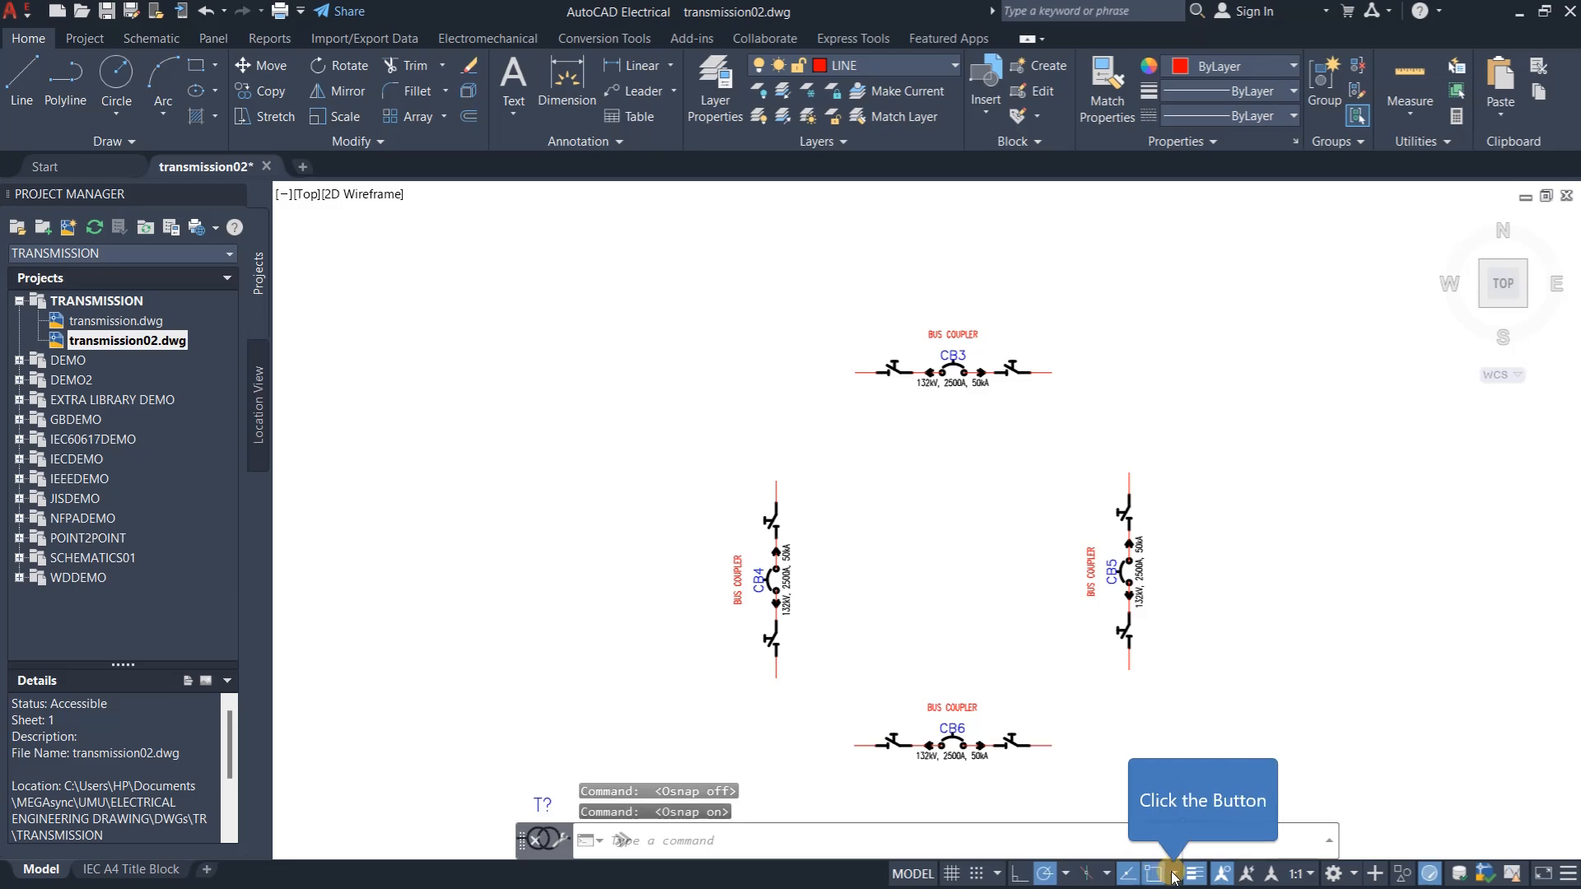
Check that the Endpoint, Intersection and Apparent Intersection object snap modes are enabled
left_click(1173, 876)
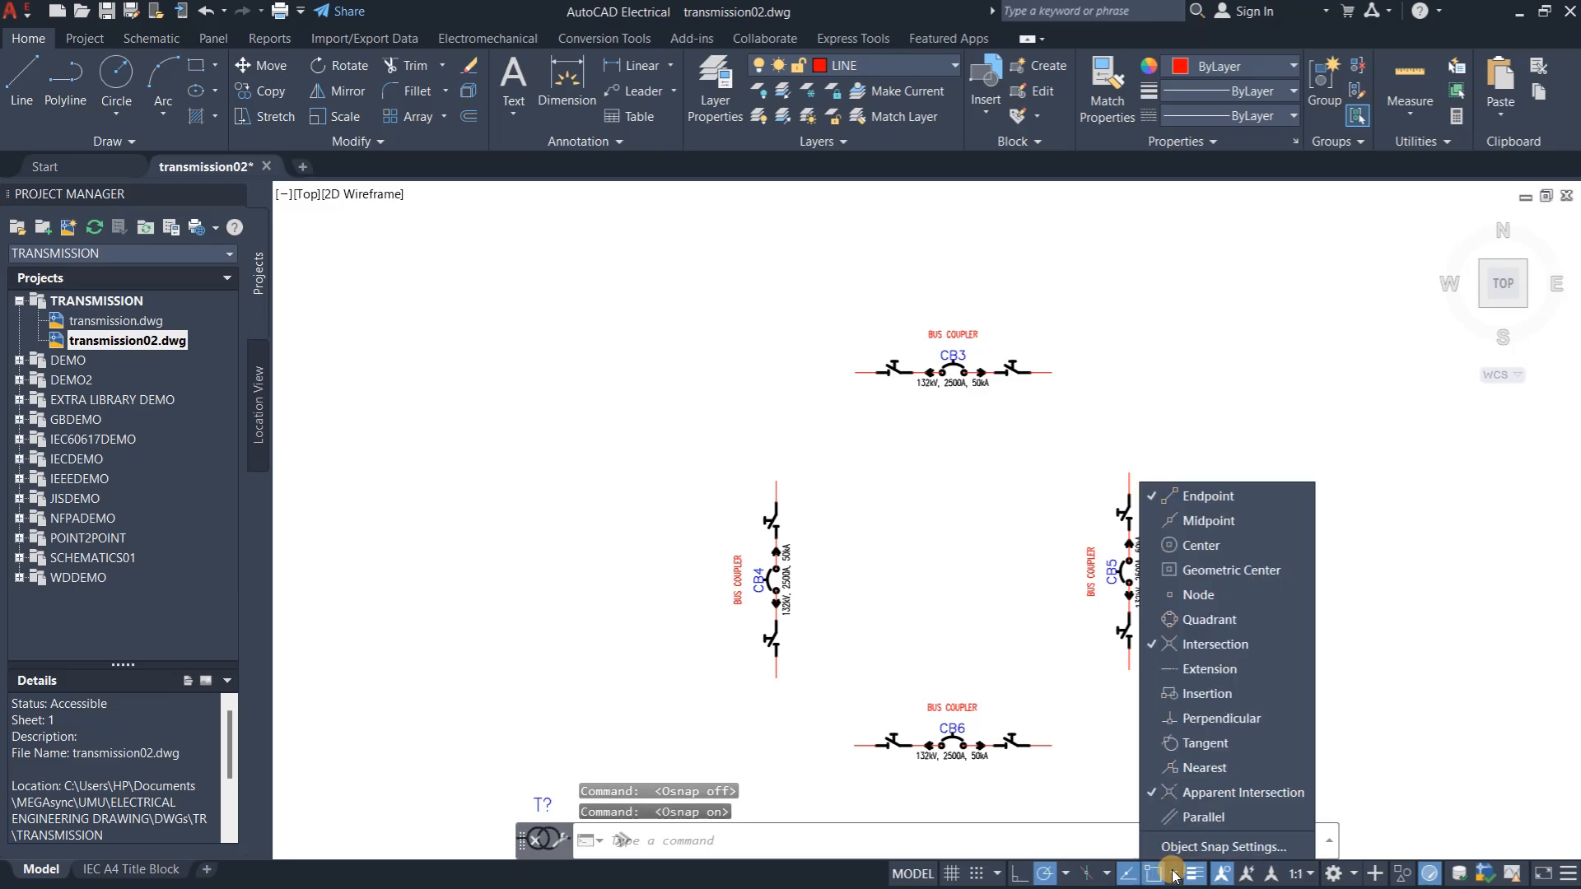
double_click(1177, 501)
double_click(1174, 649)
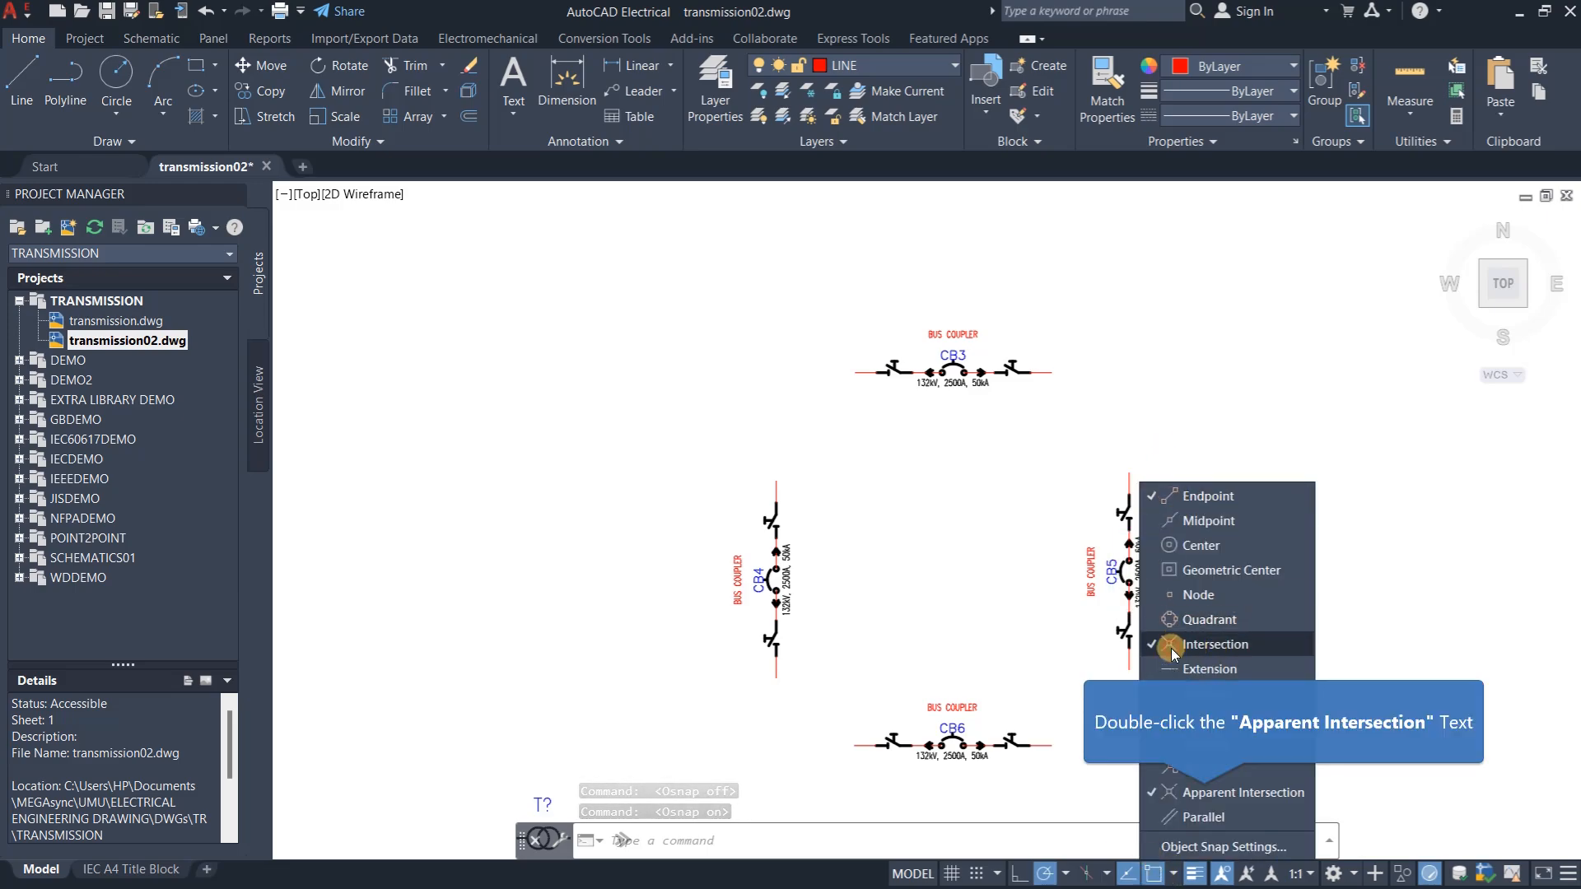
double_click(1204, 794)
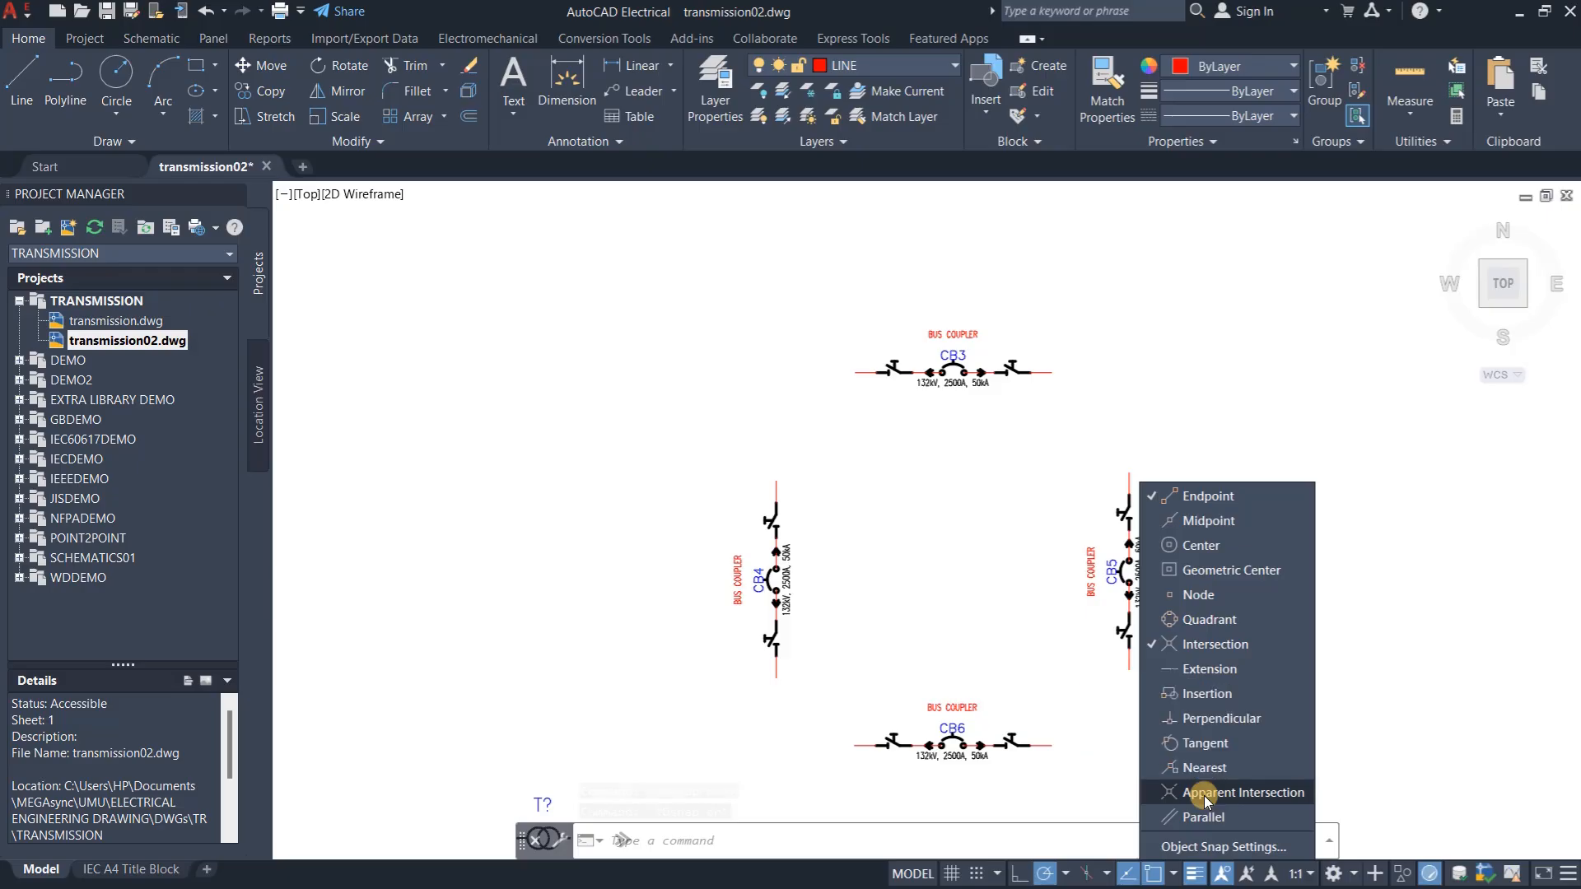
left_click(969, 683)
left_click(234, 330)
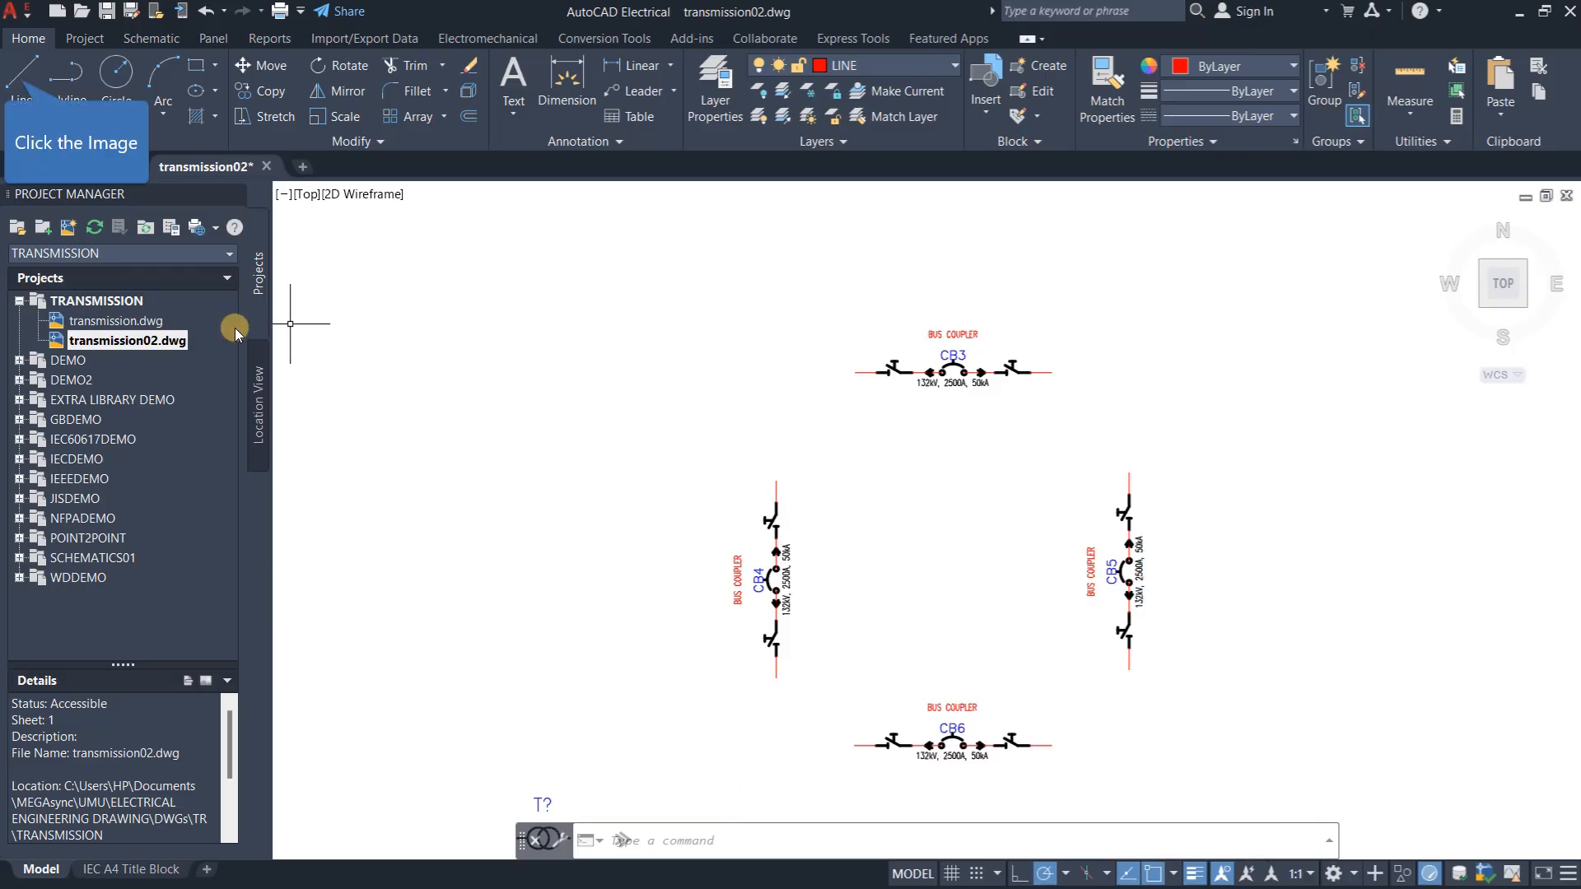
Draw a right-angled connecting line from the left end of bus coupler CB3 to the upper end of CB4
left_click(19, 70)
left_click(857, 373)
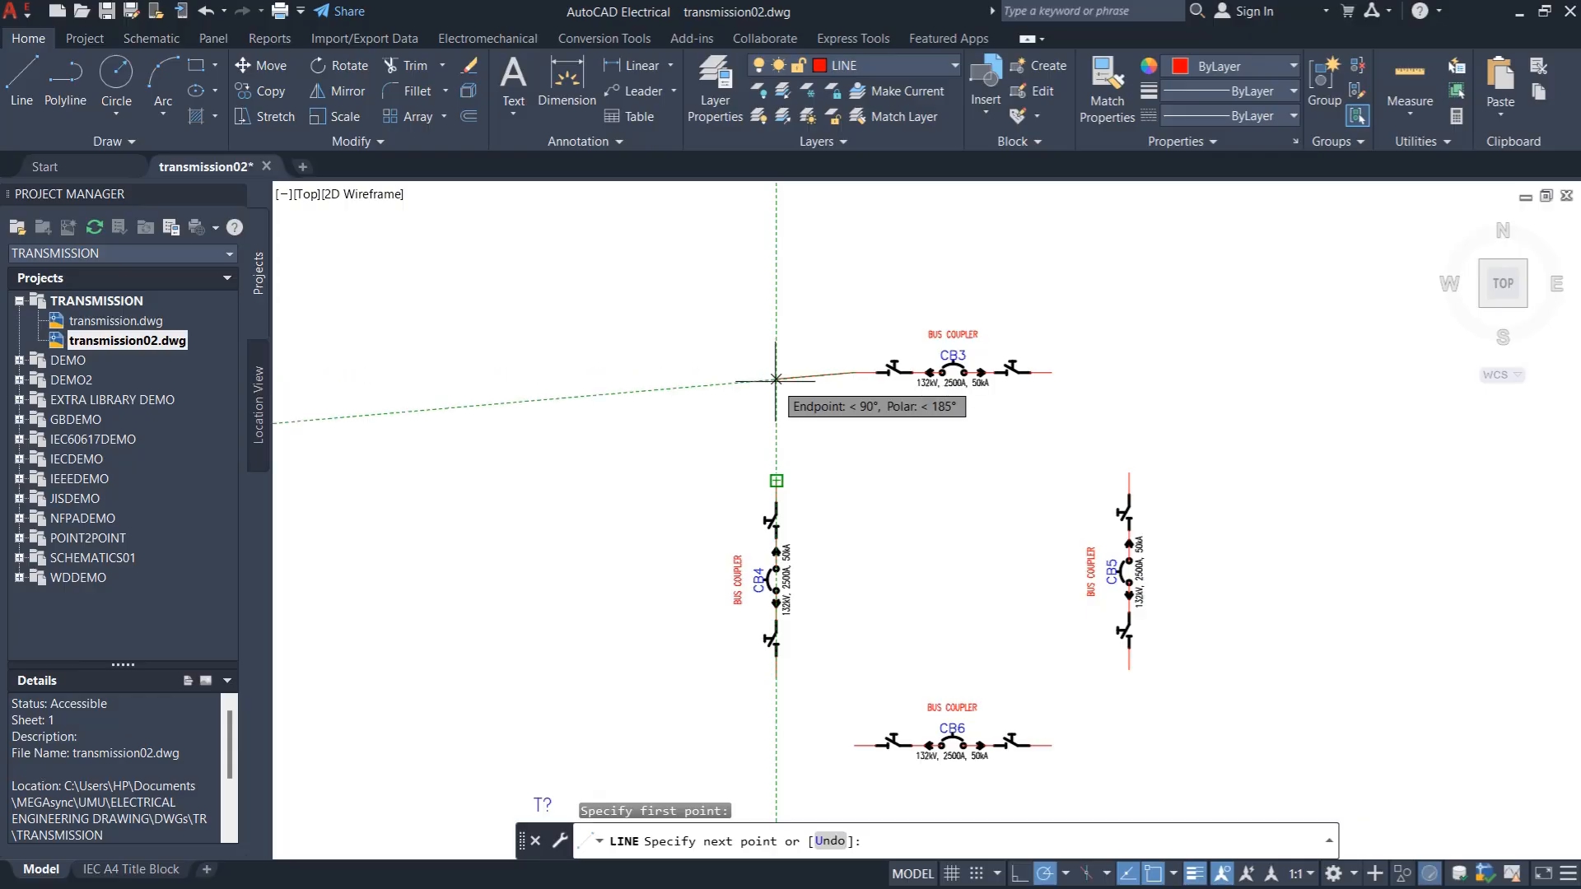
left_click(775, 373)
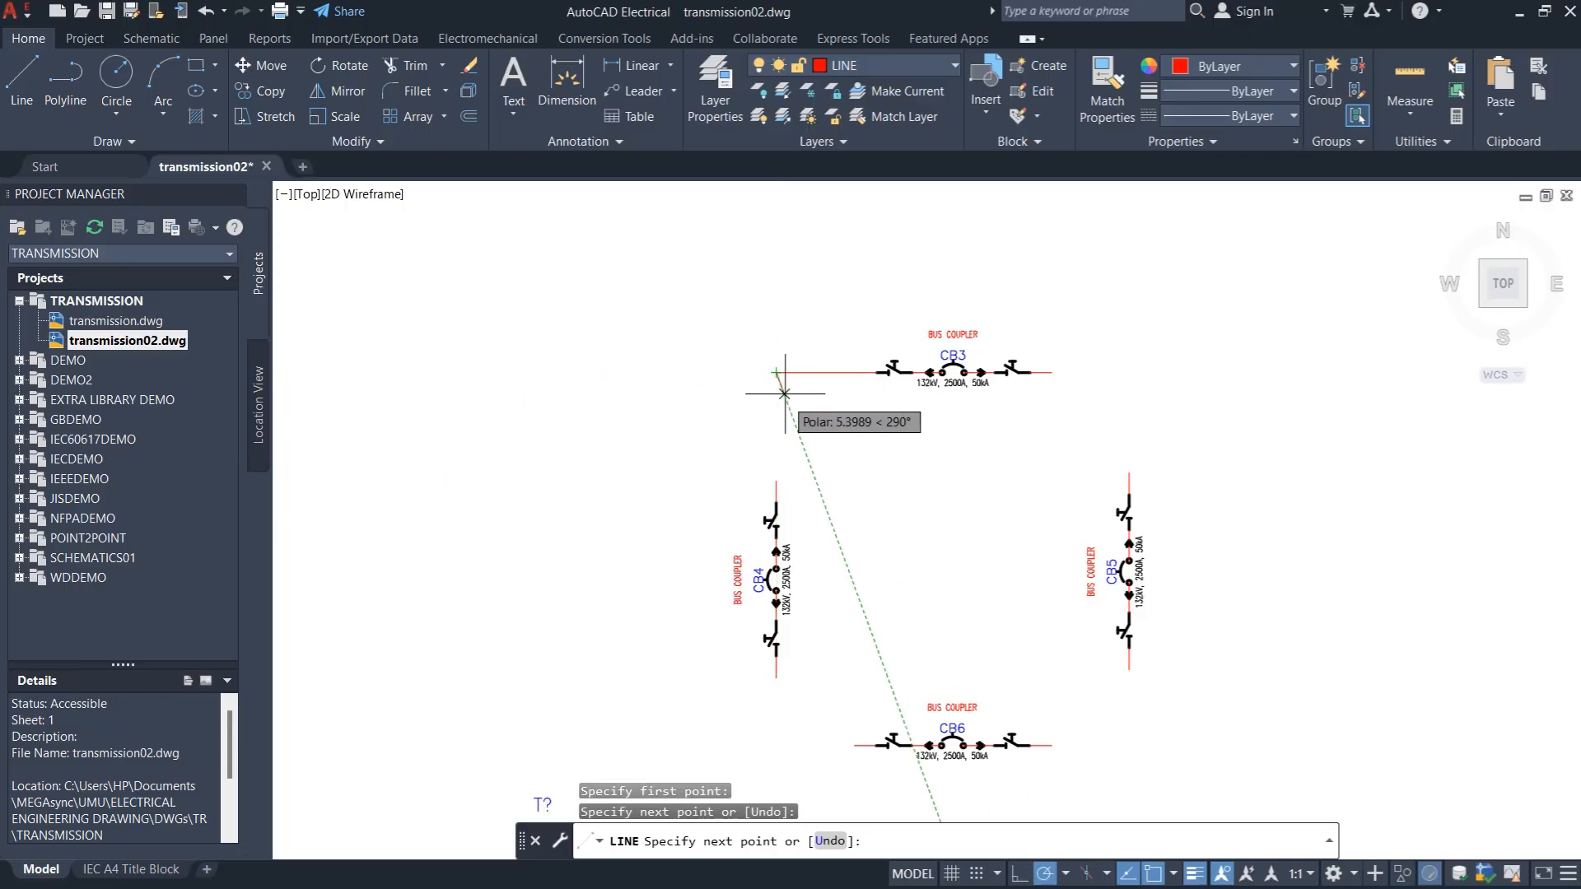
left_click(776, 480)
key("Escape")
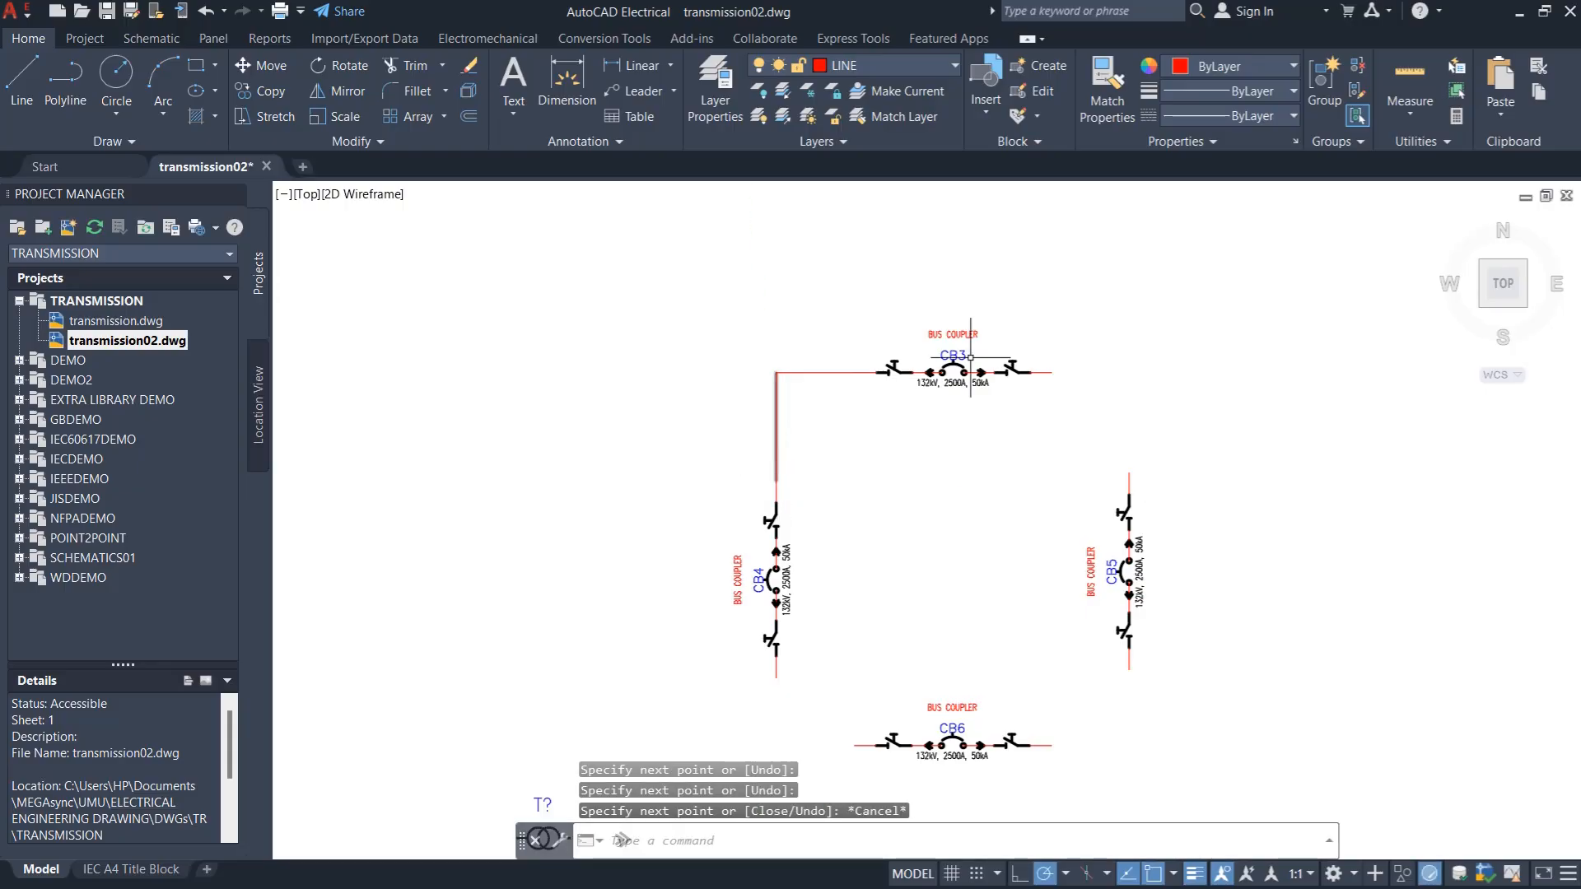
Draw a right-angled connecting line from the right end of bus coupler CB3 to the upper end of CB5
left_click(17, 75)
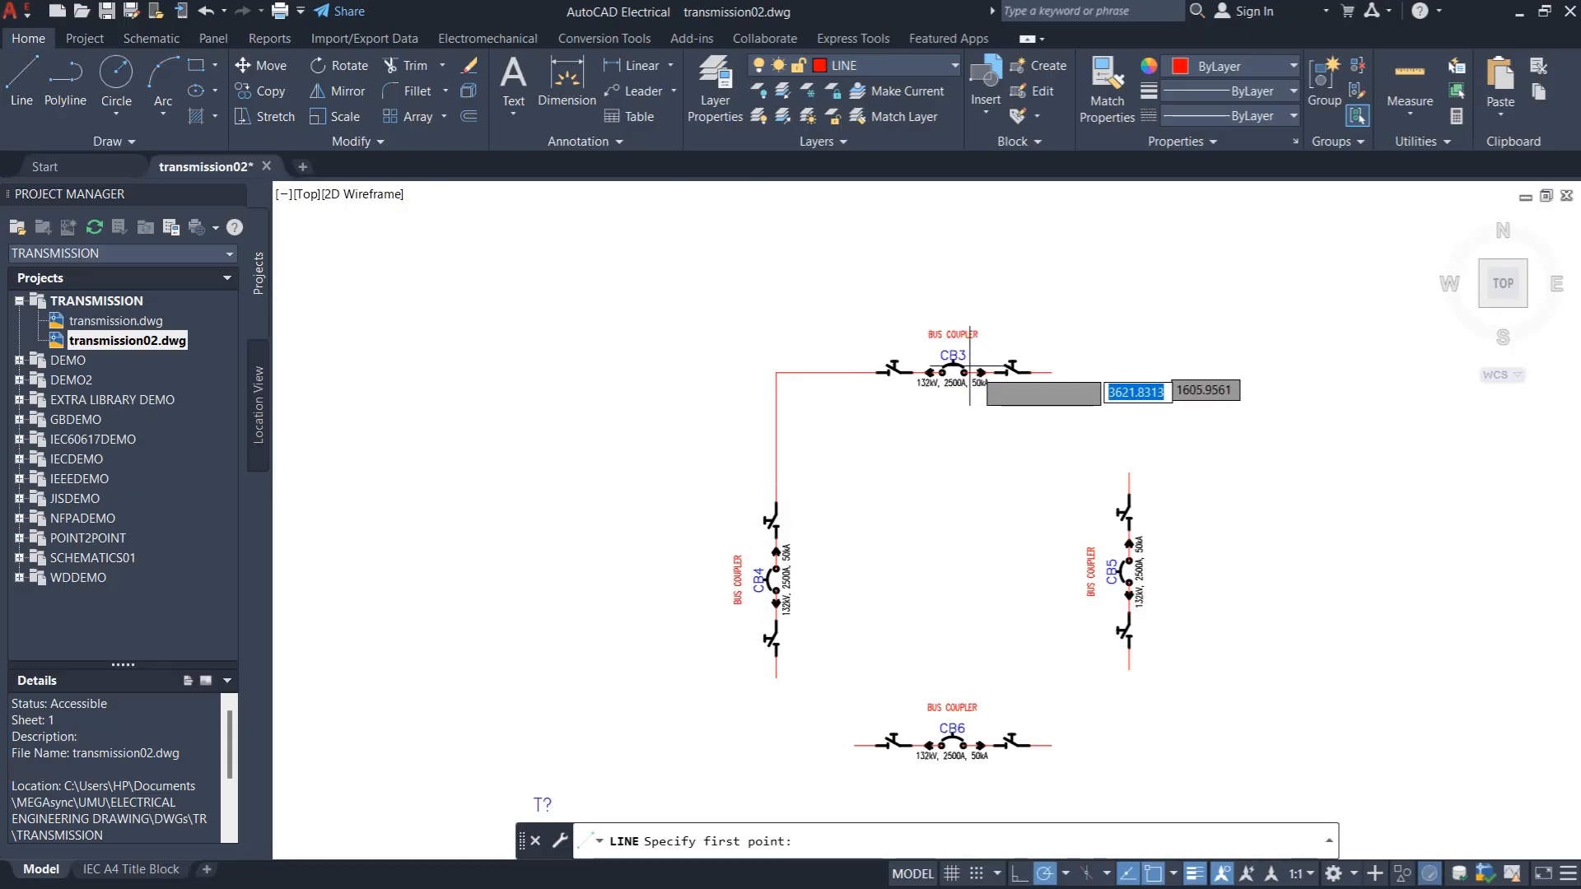
left_click(1052, 373)
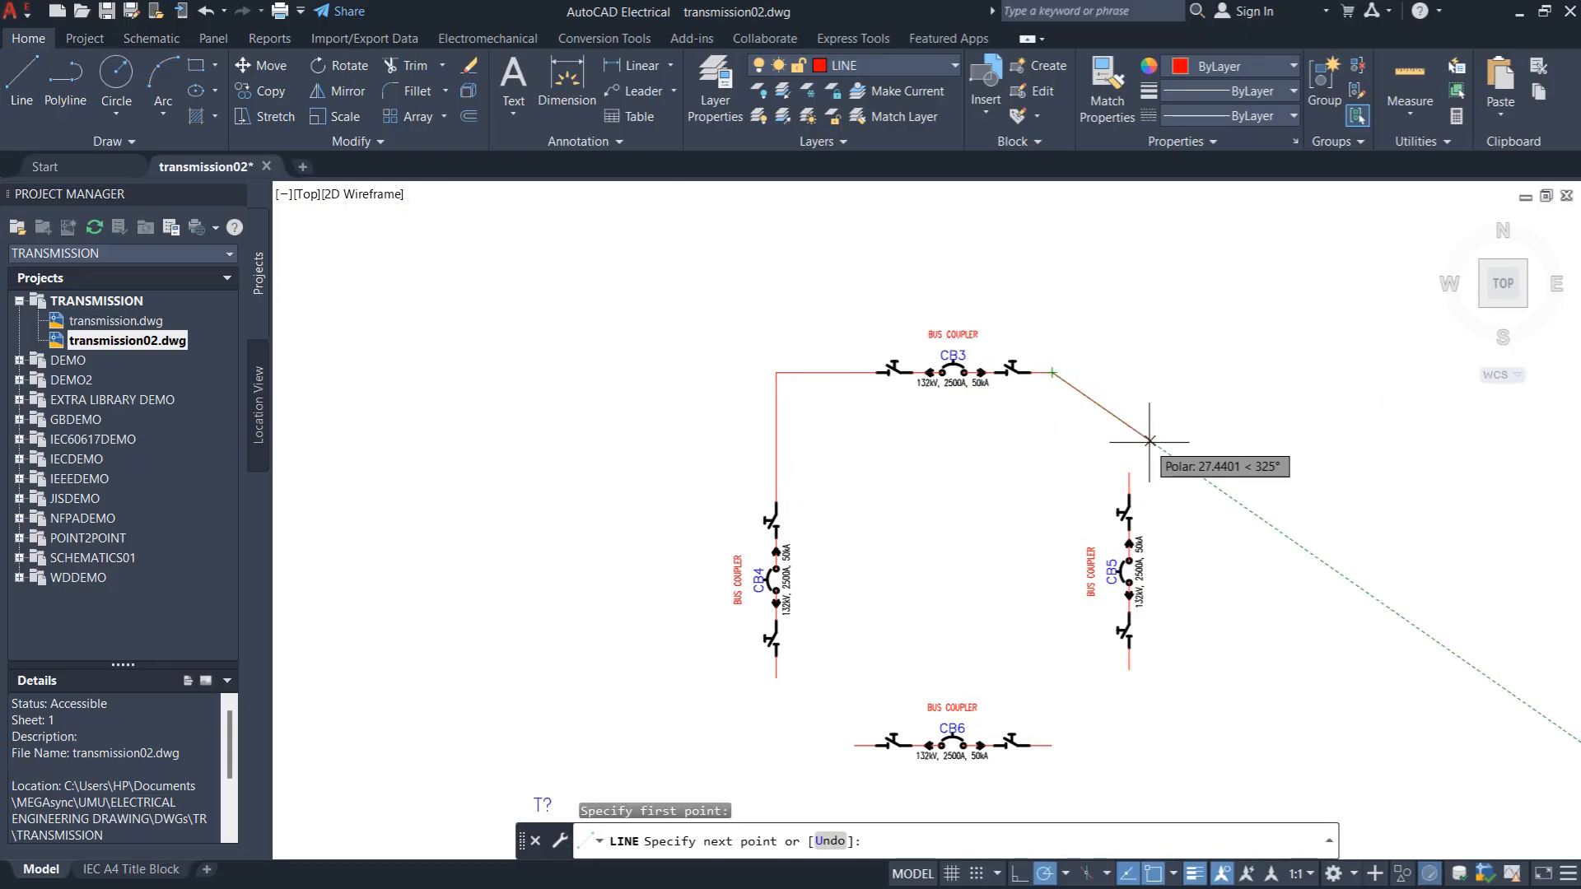
left_click(1129, 372)
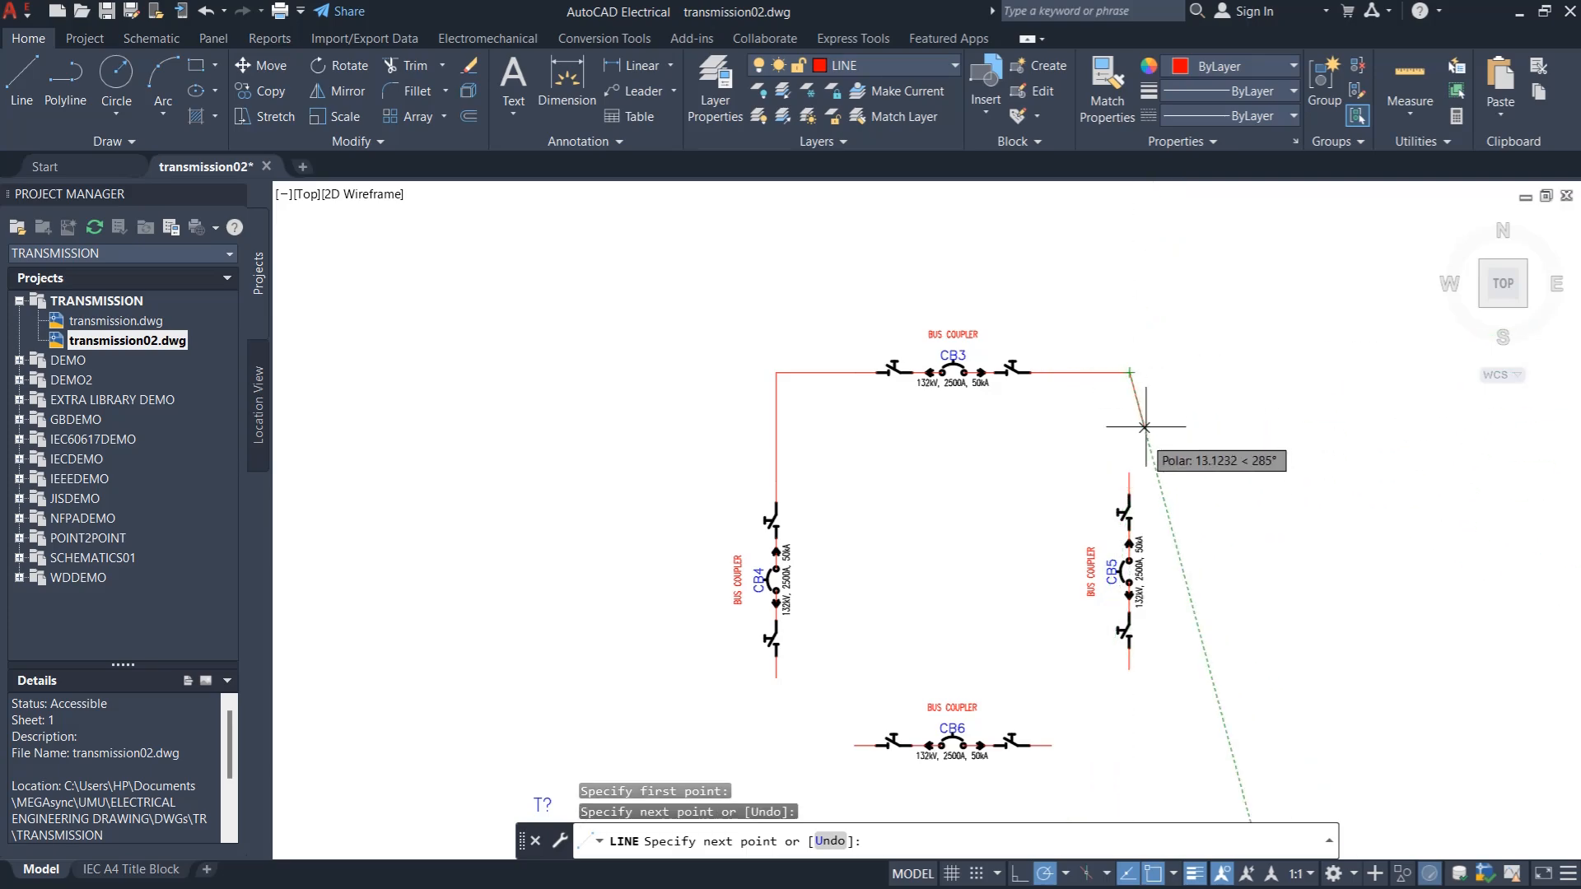
left_click(1130, 473)
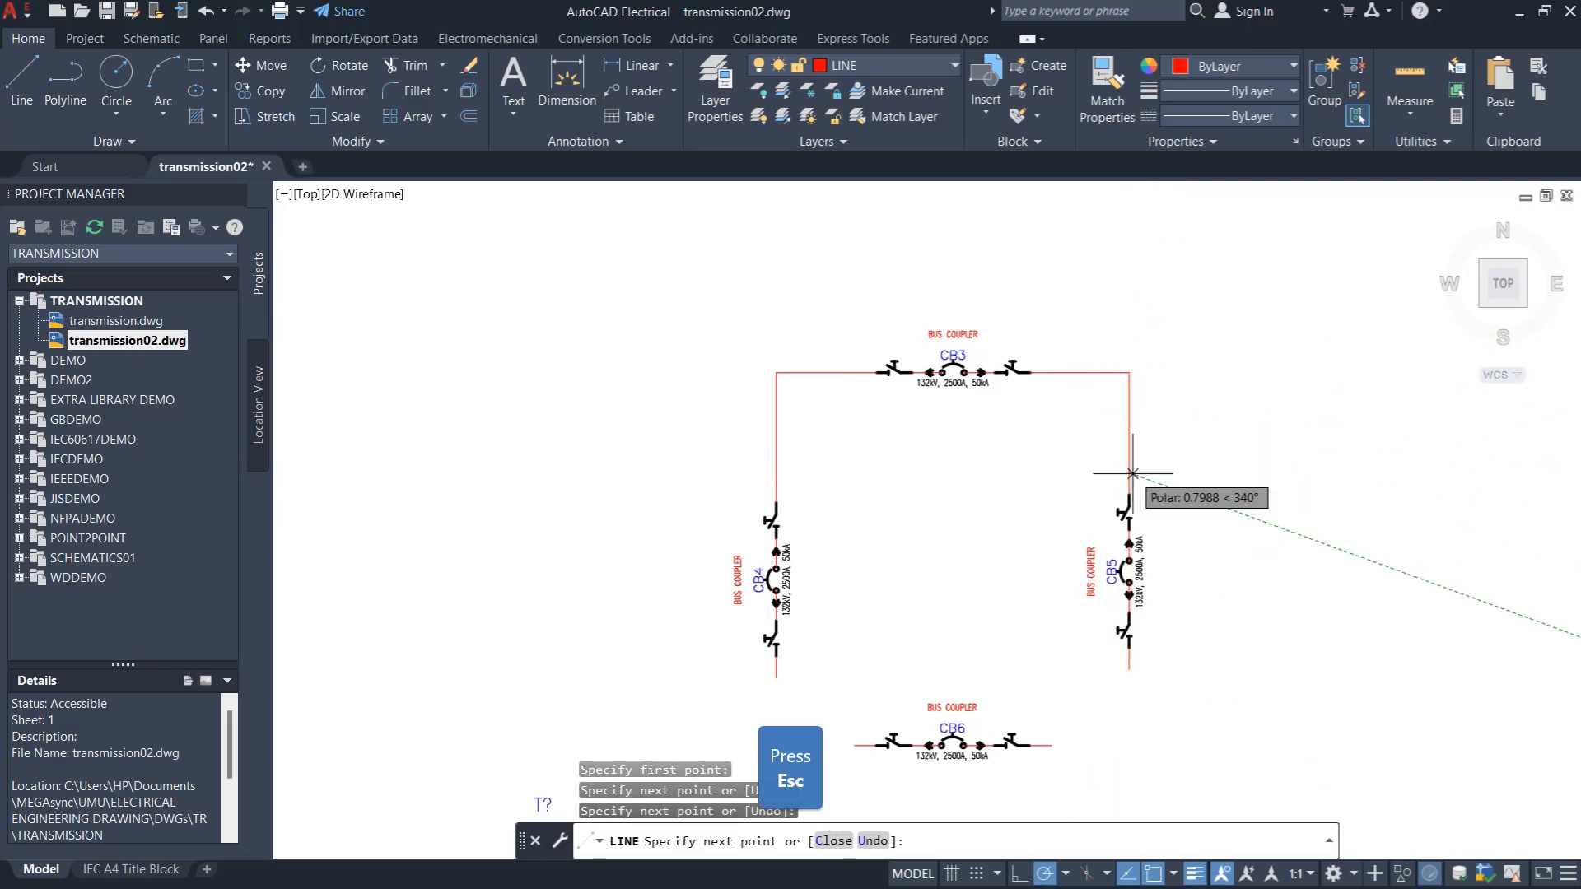
key("Escape")
Draw a right-angled connecting line from the lower end of bus coupler CB4 to the left end of CB6
left_click(16, 107)
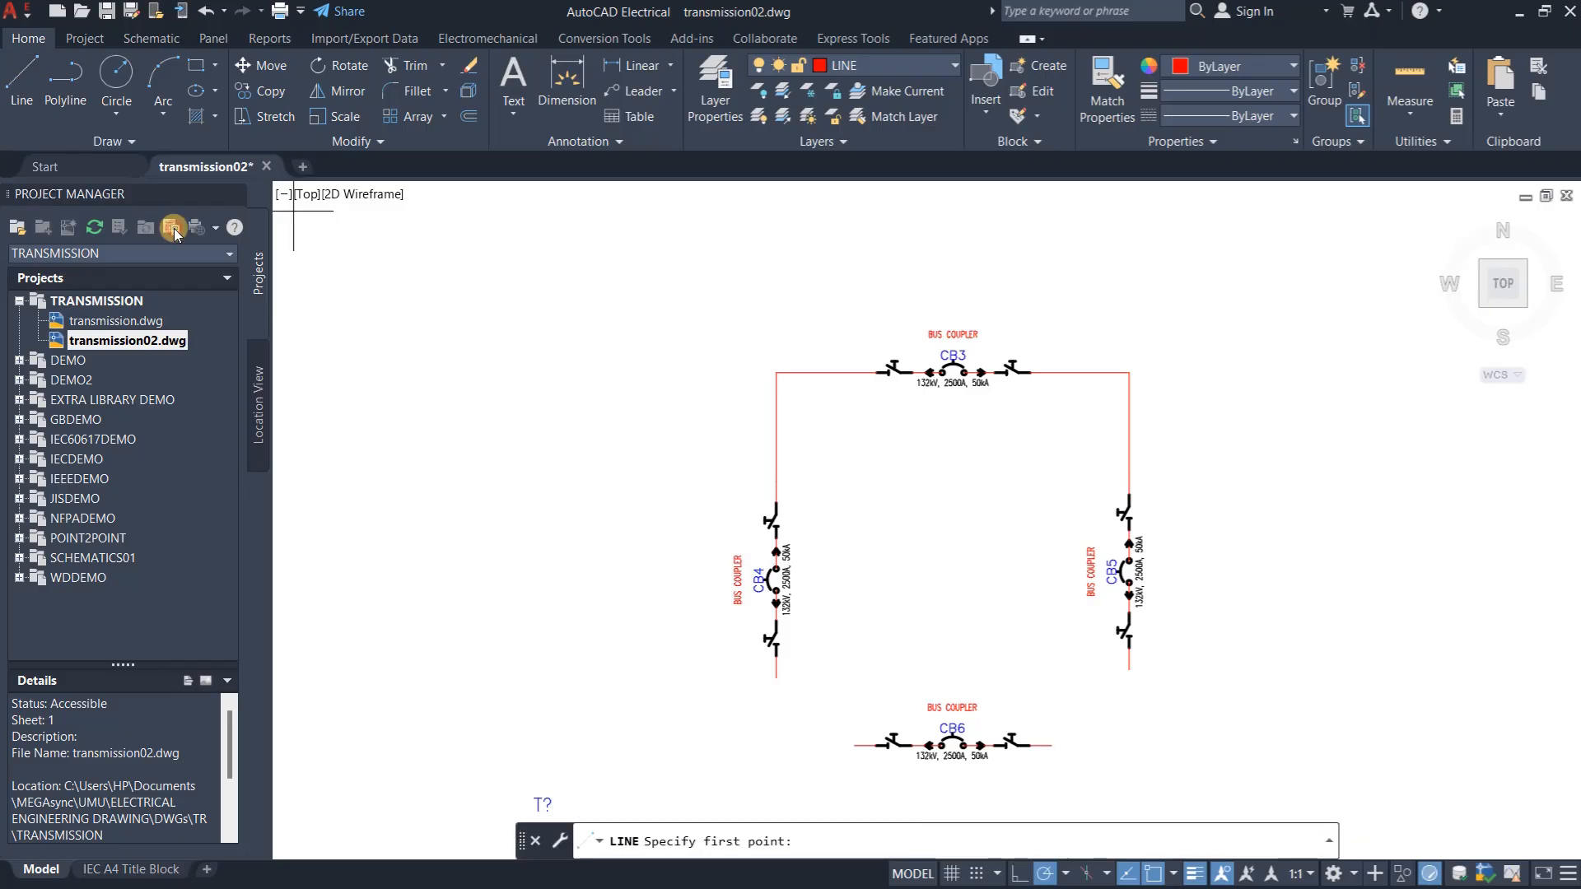
left_click(776, 677)
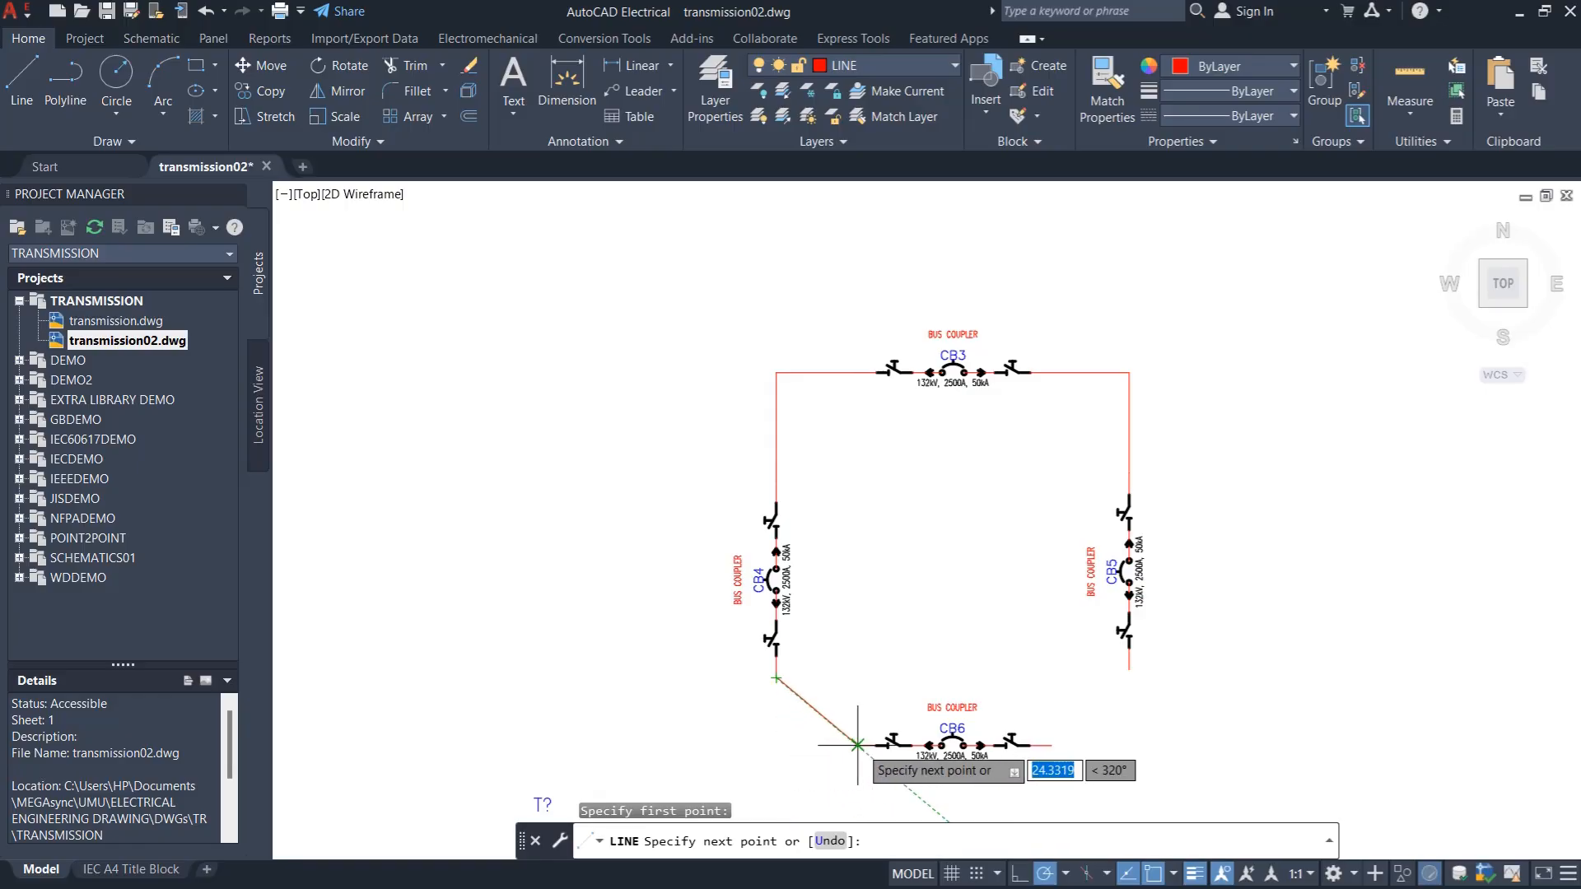
left_click(776, 746)
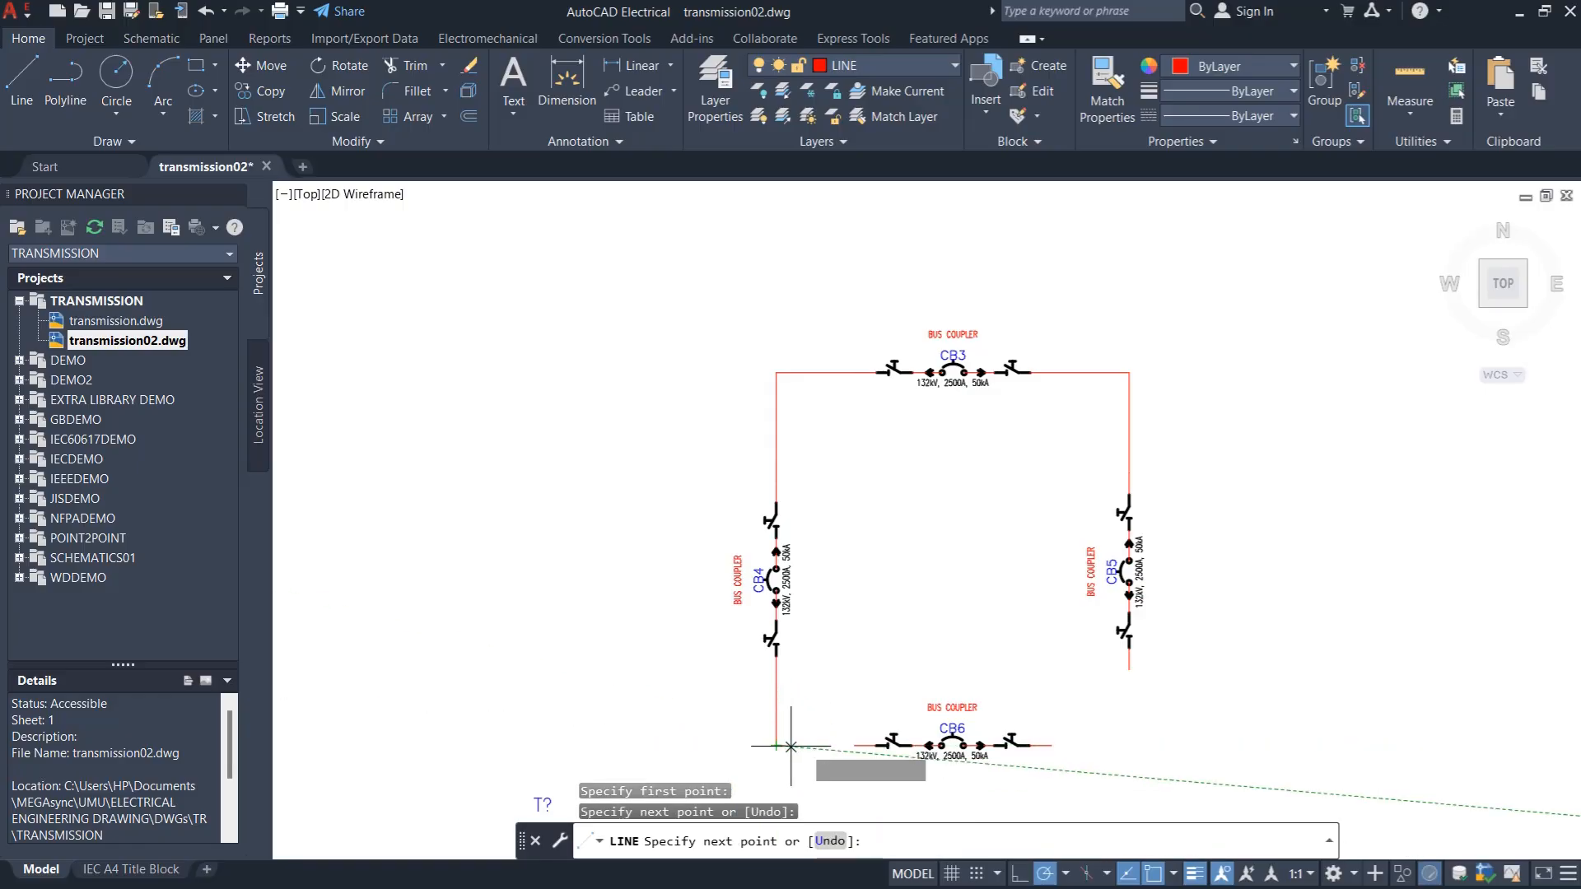
left_click(855, 746)
key("Escape")
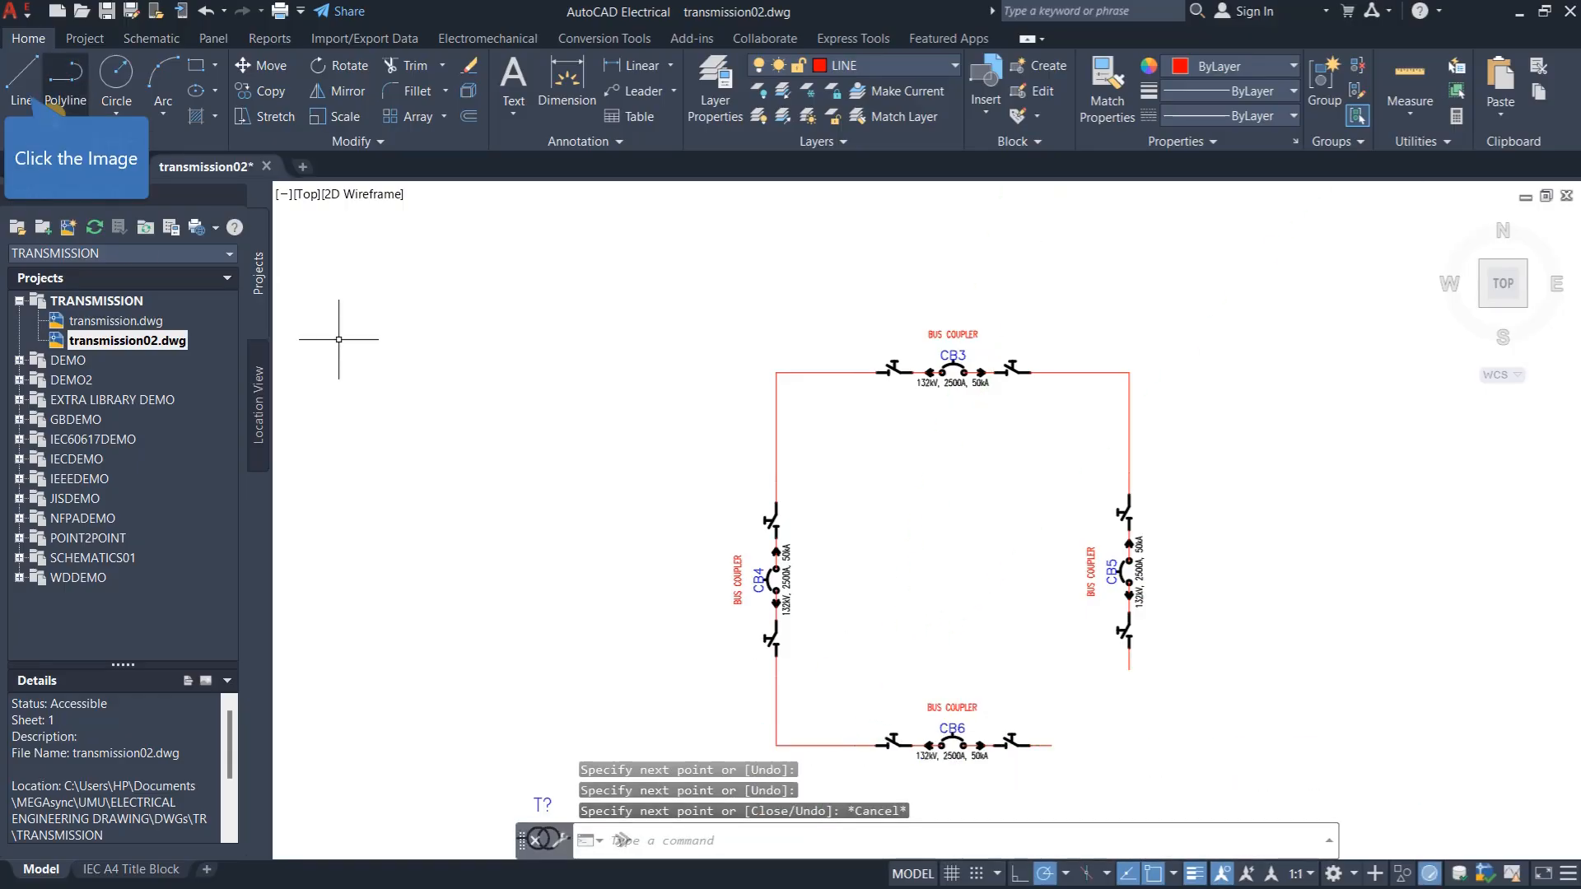
Draw a right-angled connecting line from the lower end of bus coupler CB5 to the right end of CB6
key("Return")
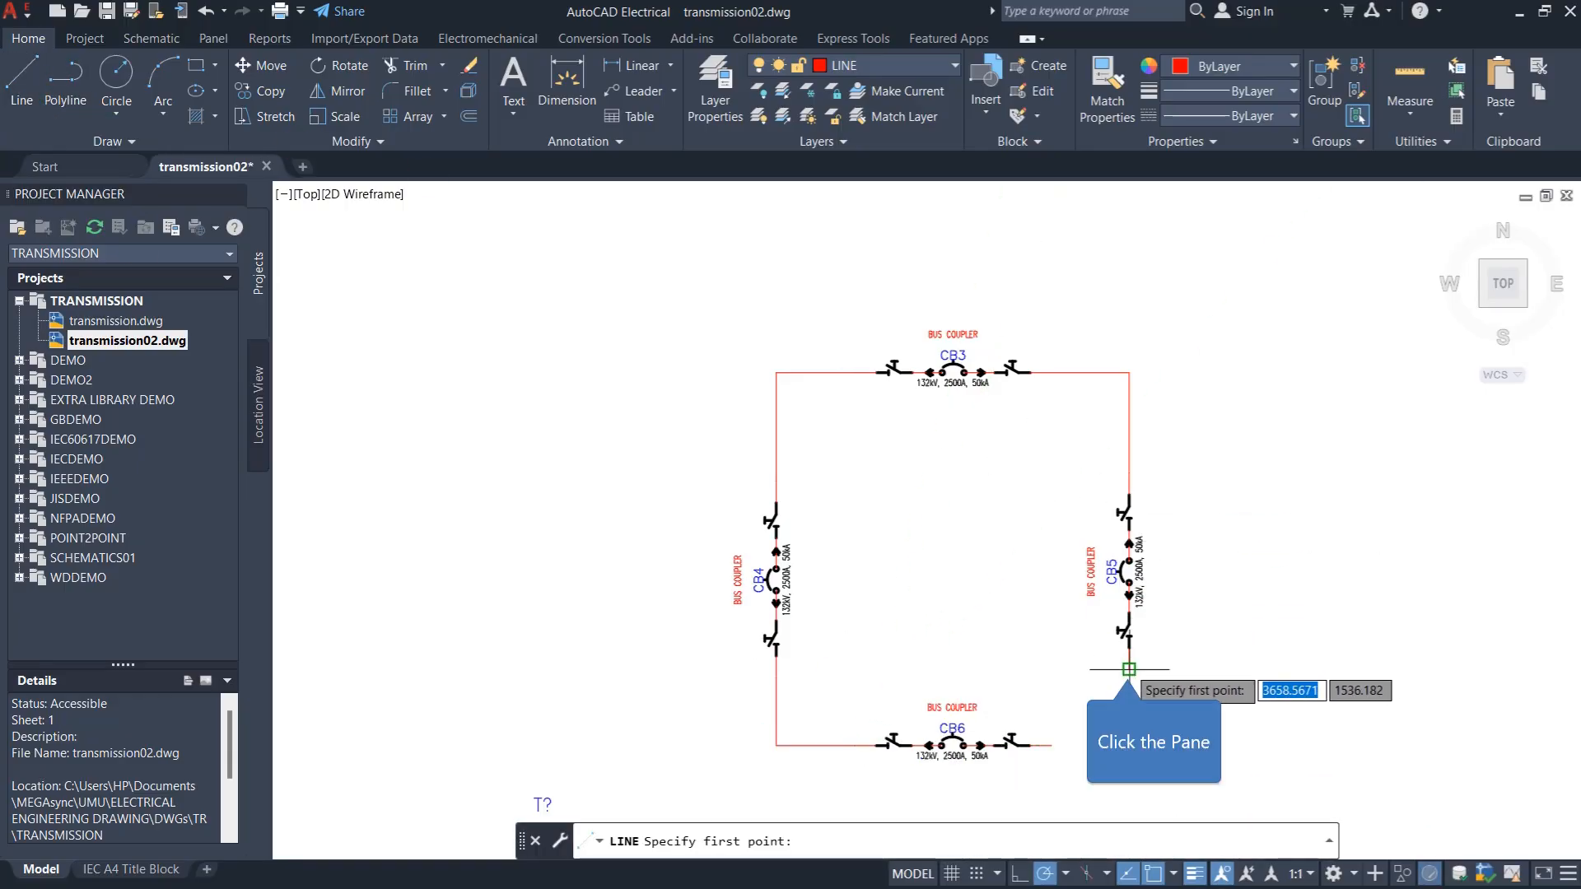
left_click(1129, 668)
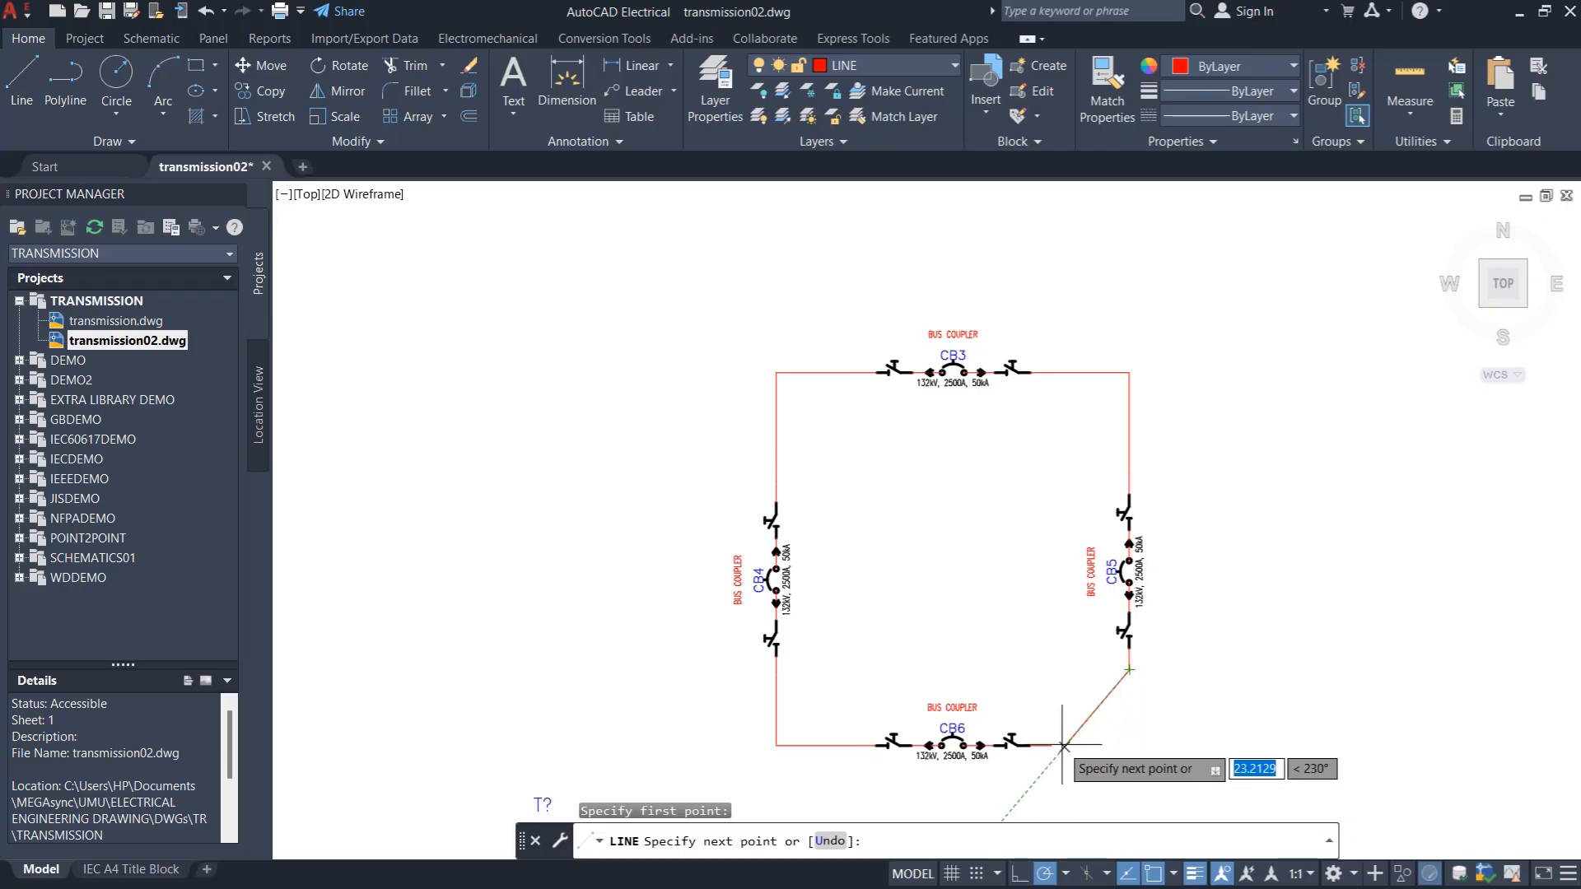
left_click(1129, 745)
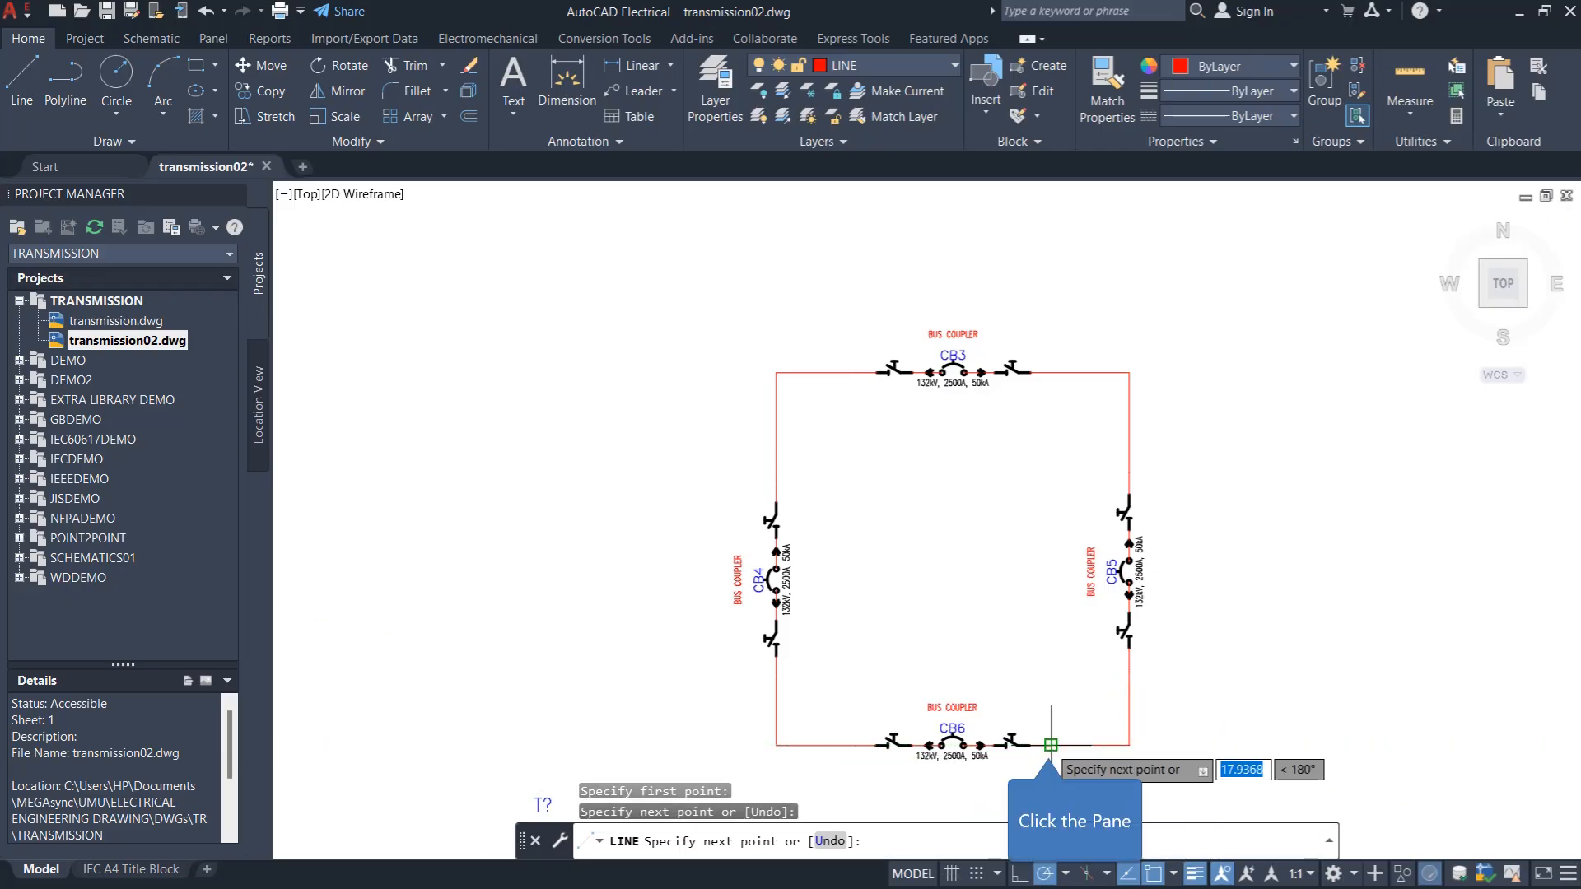
left_click(1051, 745)
key("Escape")
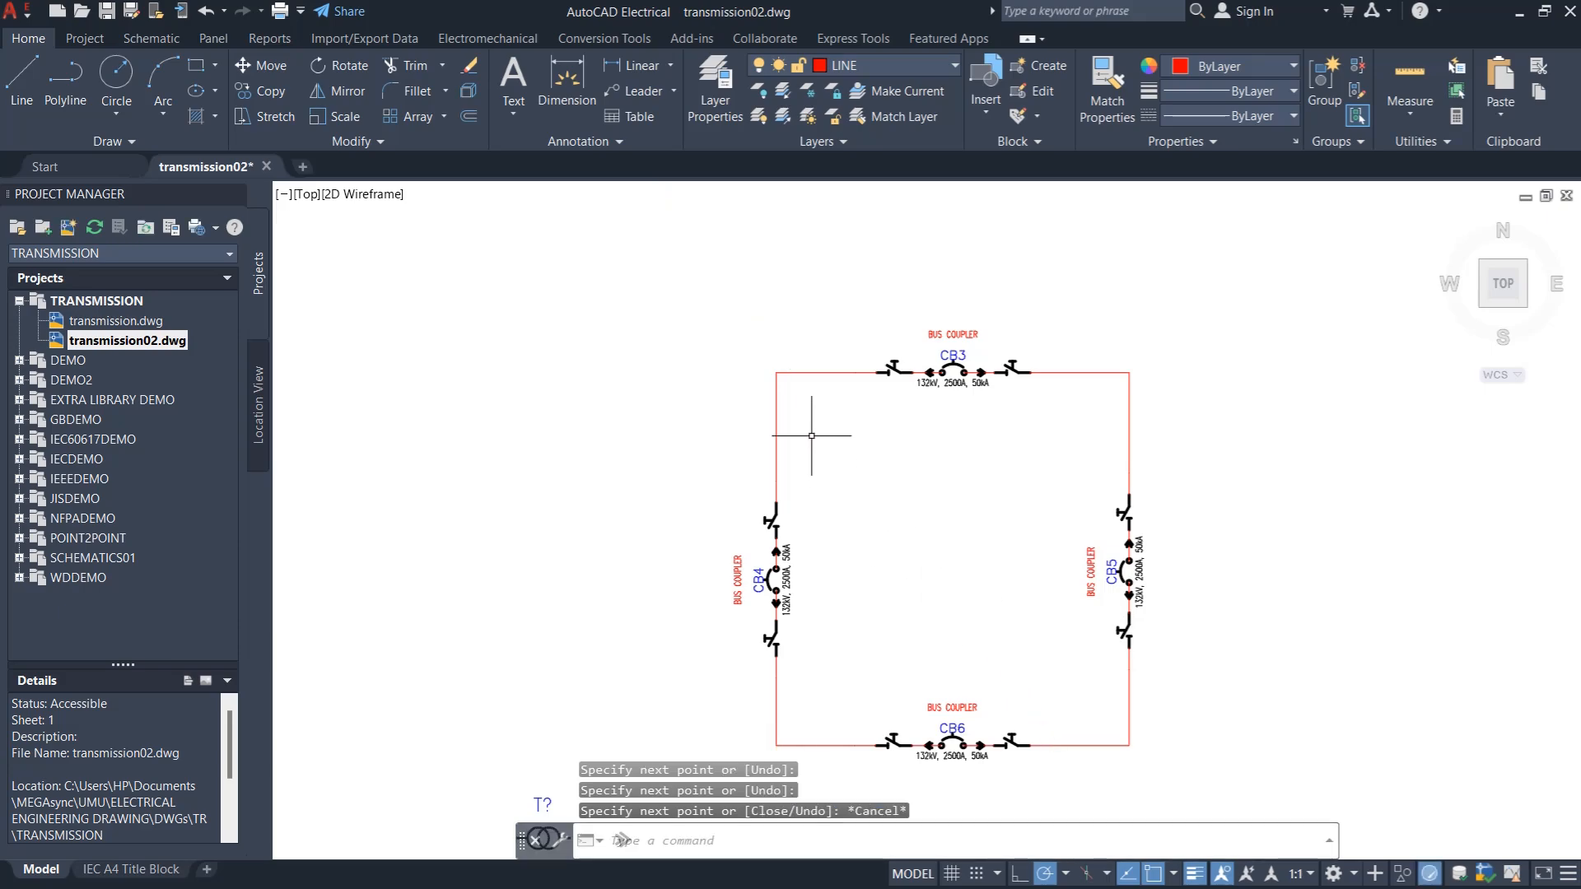
Set the lineweight of all eight corner line segments joining the bus couplers to 0.53 mm
left_click(777, 388)
left_click(816, 372)
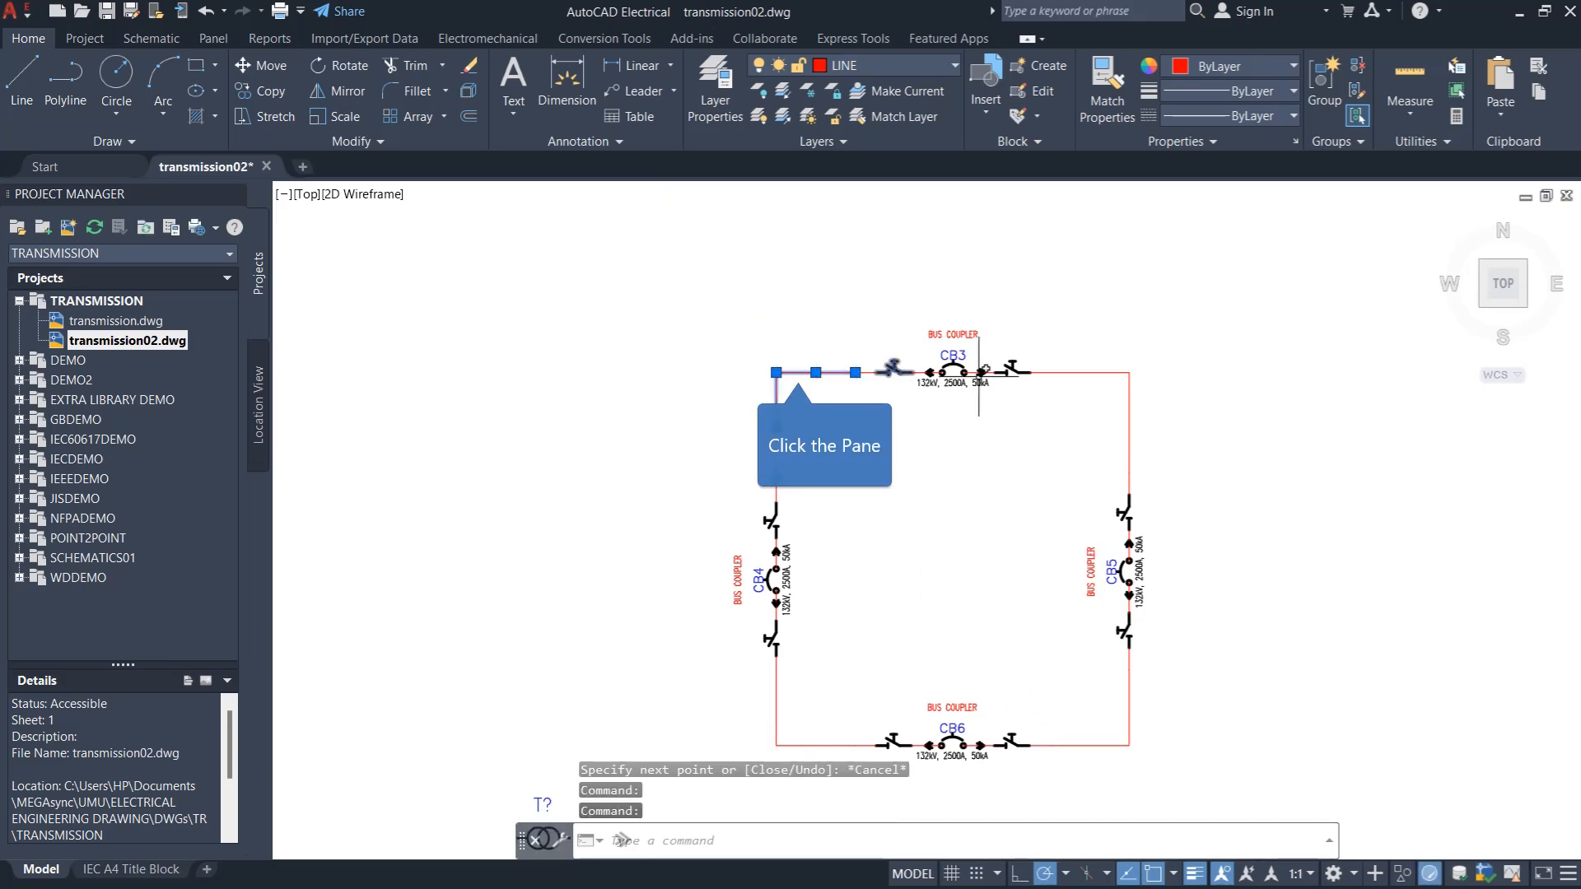
left_click(1107, 373)
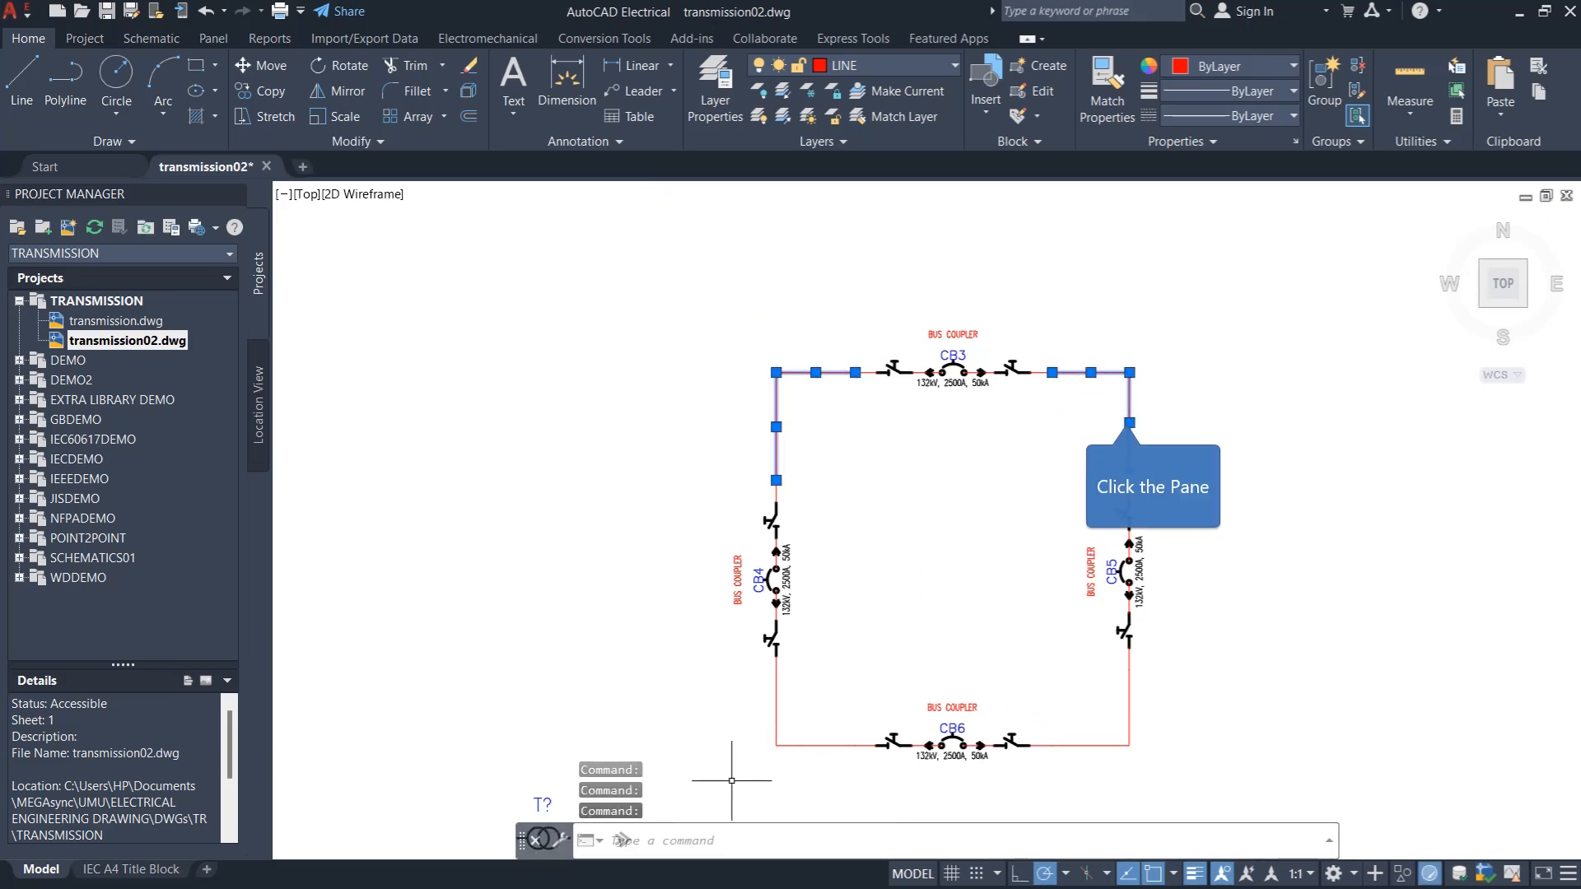
left_click(774, 704)
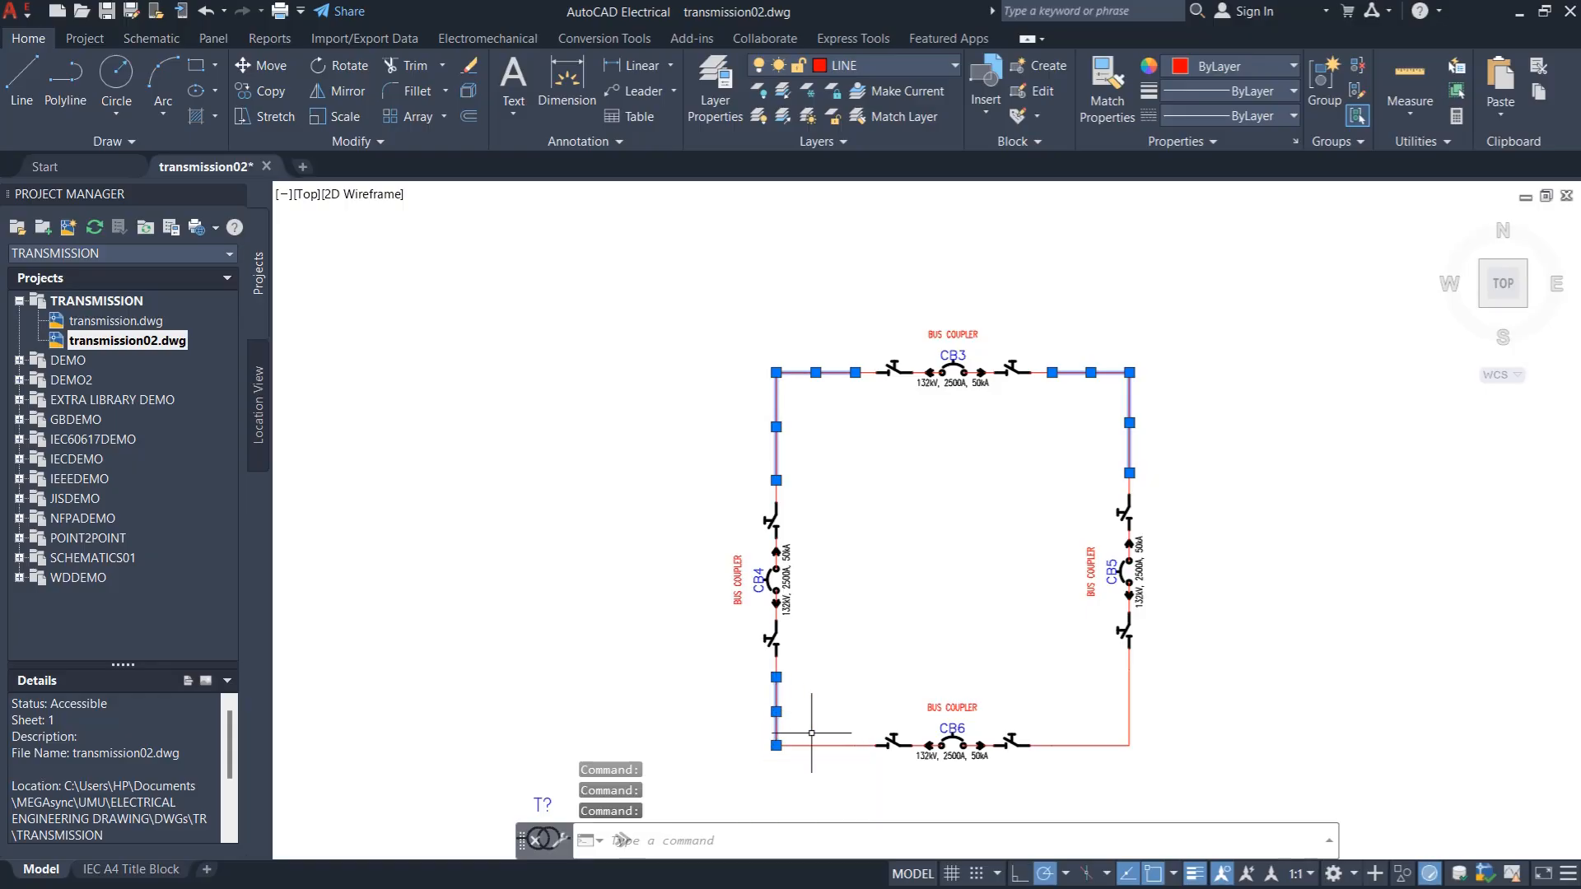
left_click(808, 744)
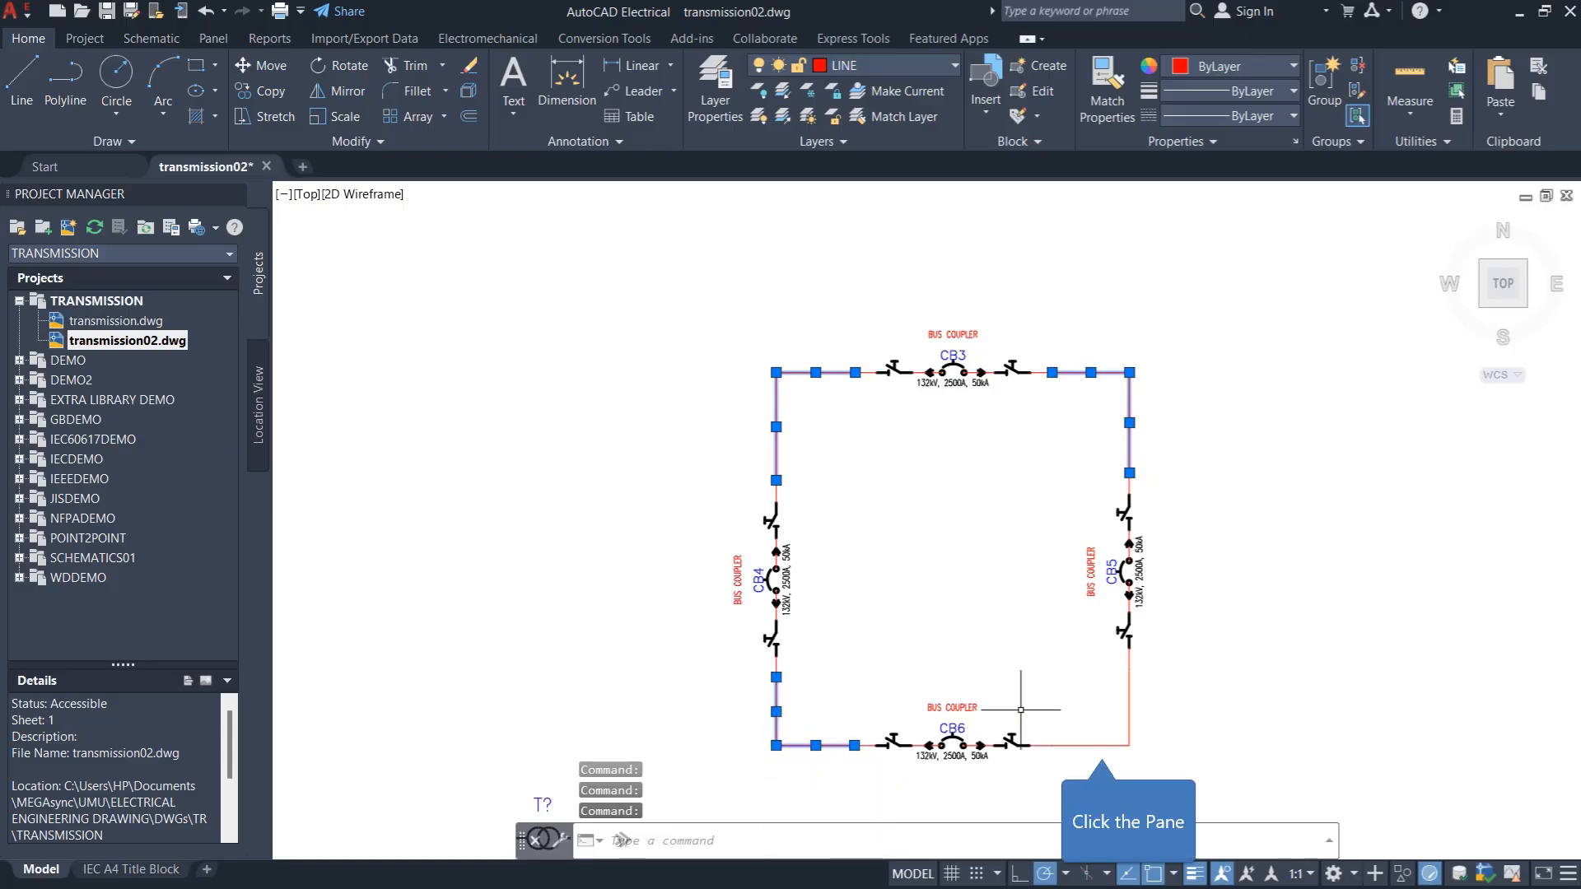
left_click(1105, 746)
left_click(1128, 698)
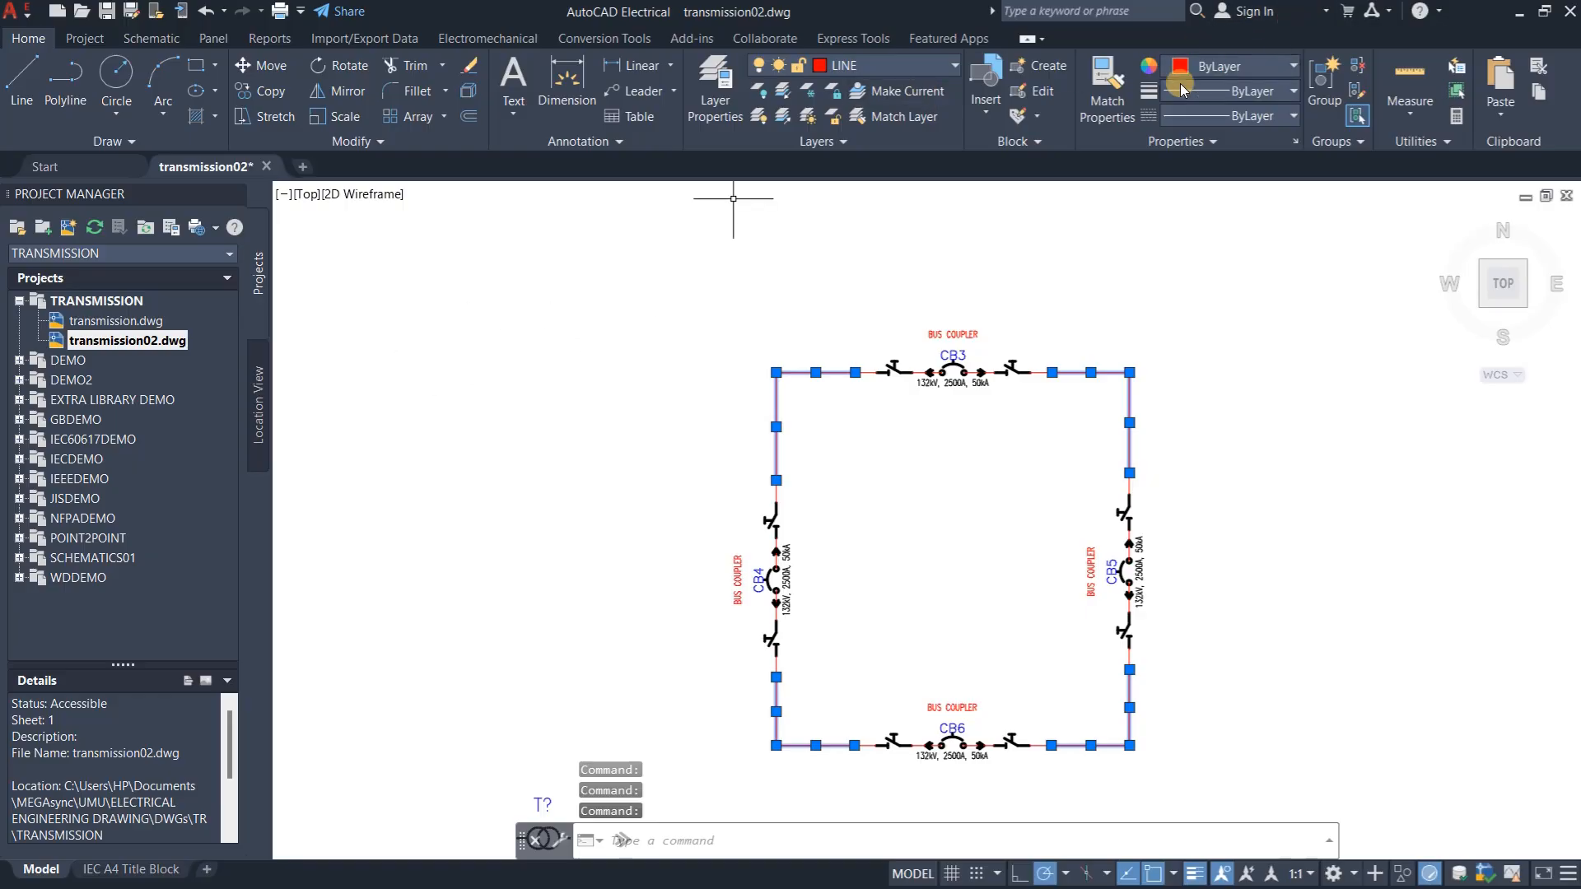
left_click(1204, 91)
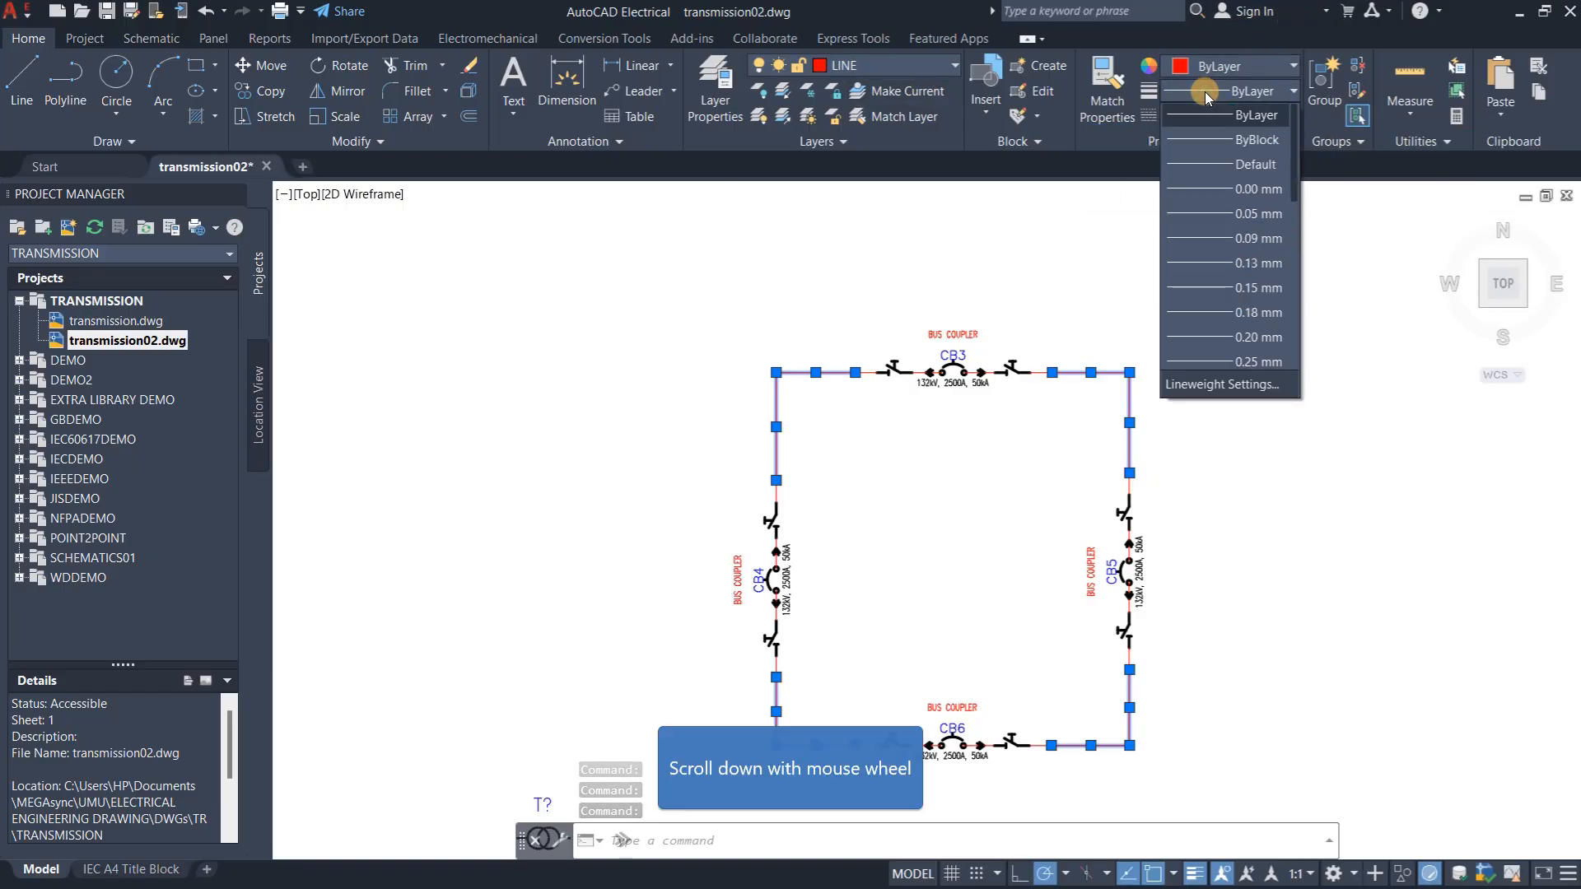
scroll(1224, 280, "down", 2)
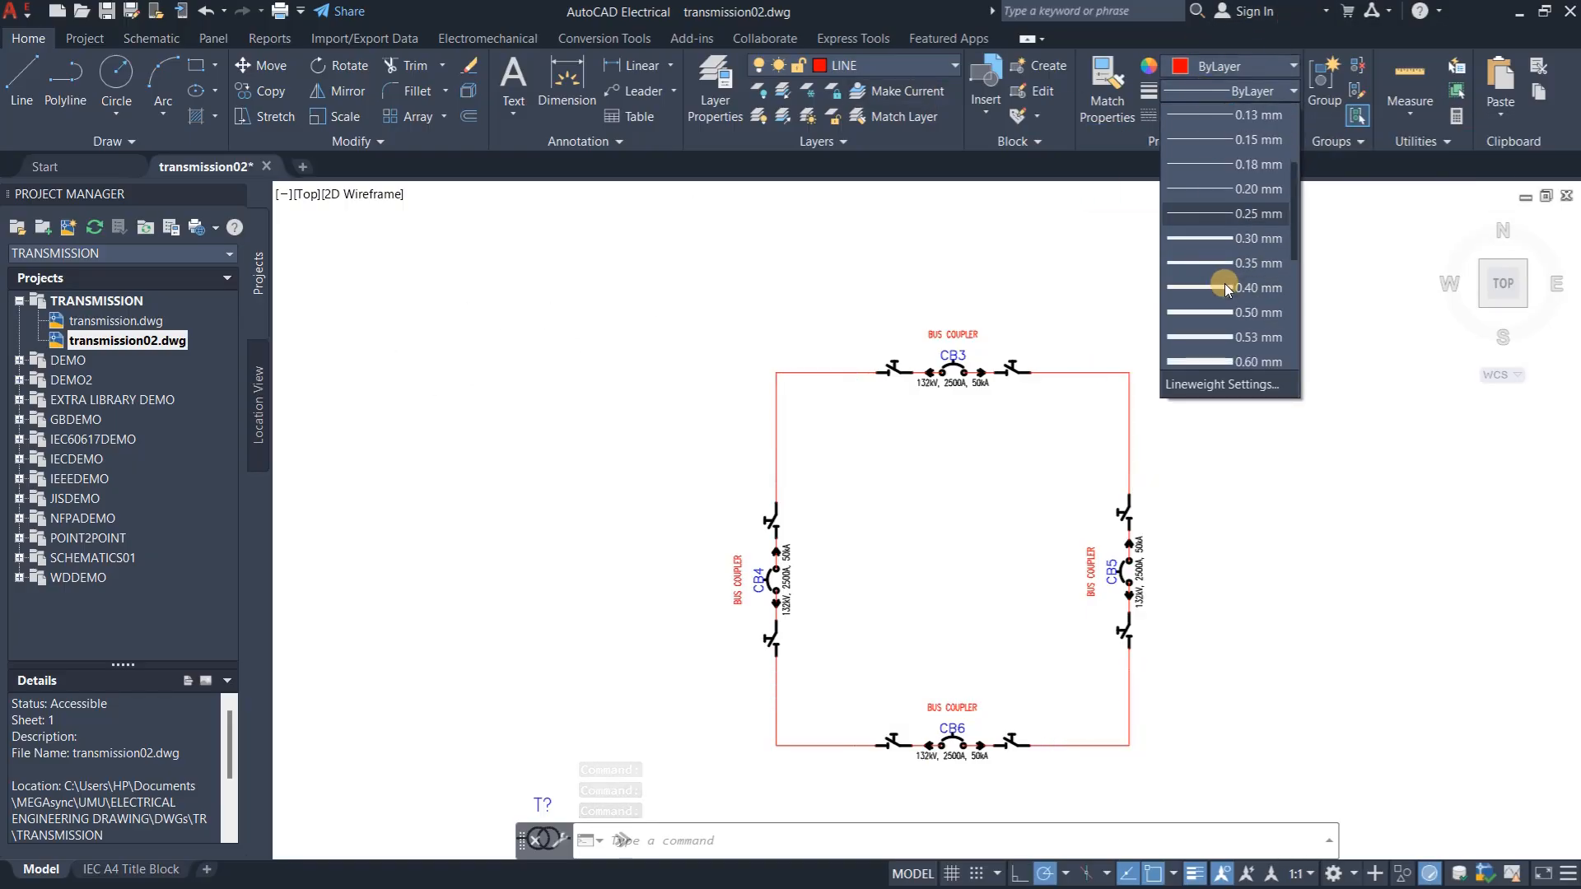
left_click(1215, 335)
key("Escape")
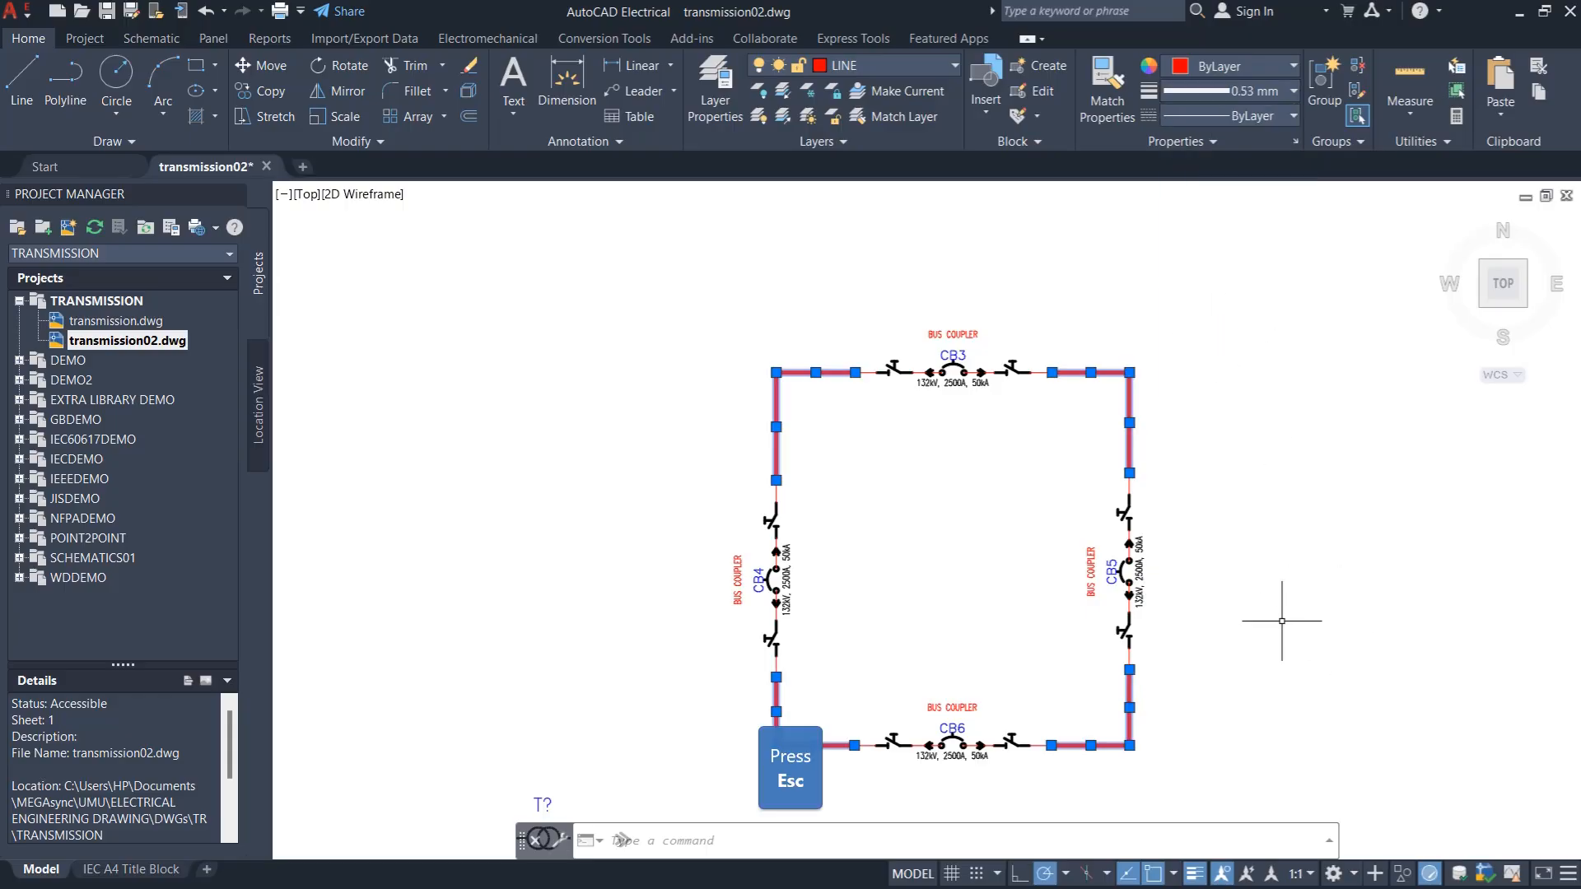
key("Escape")
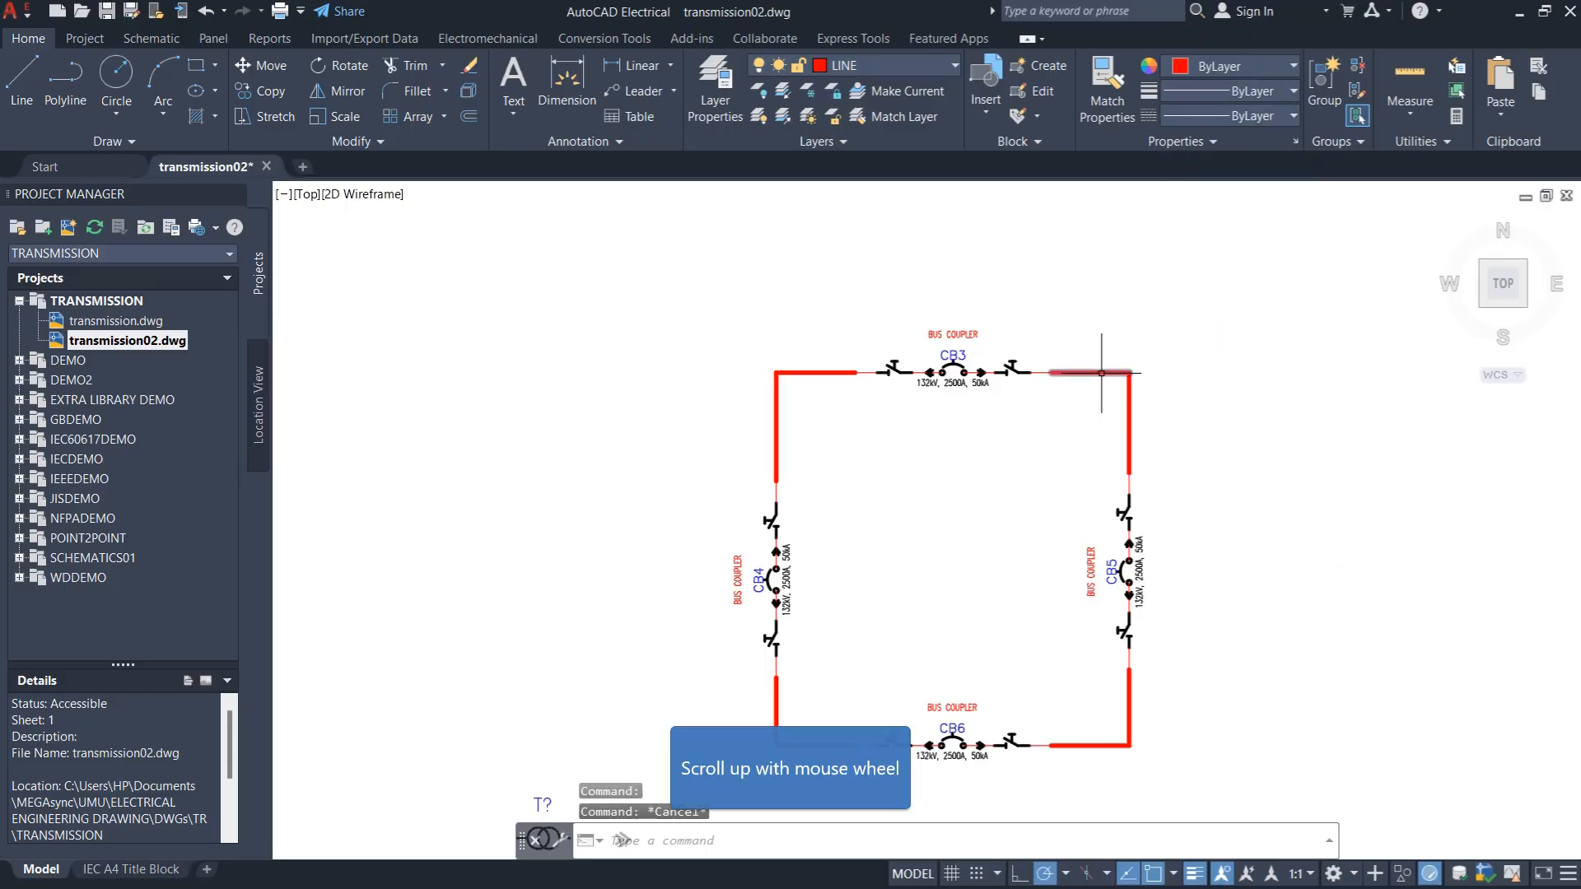
Turn off the lineweight display and check that LineWeight is enabled in the status bar customization
scroll(1102, 373, "up", 2)
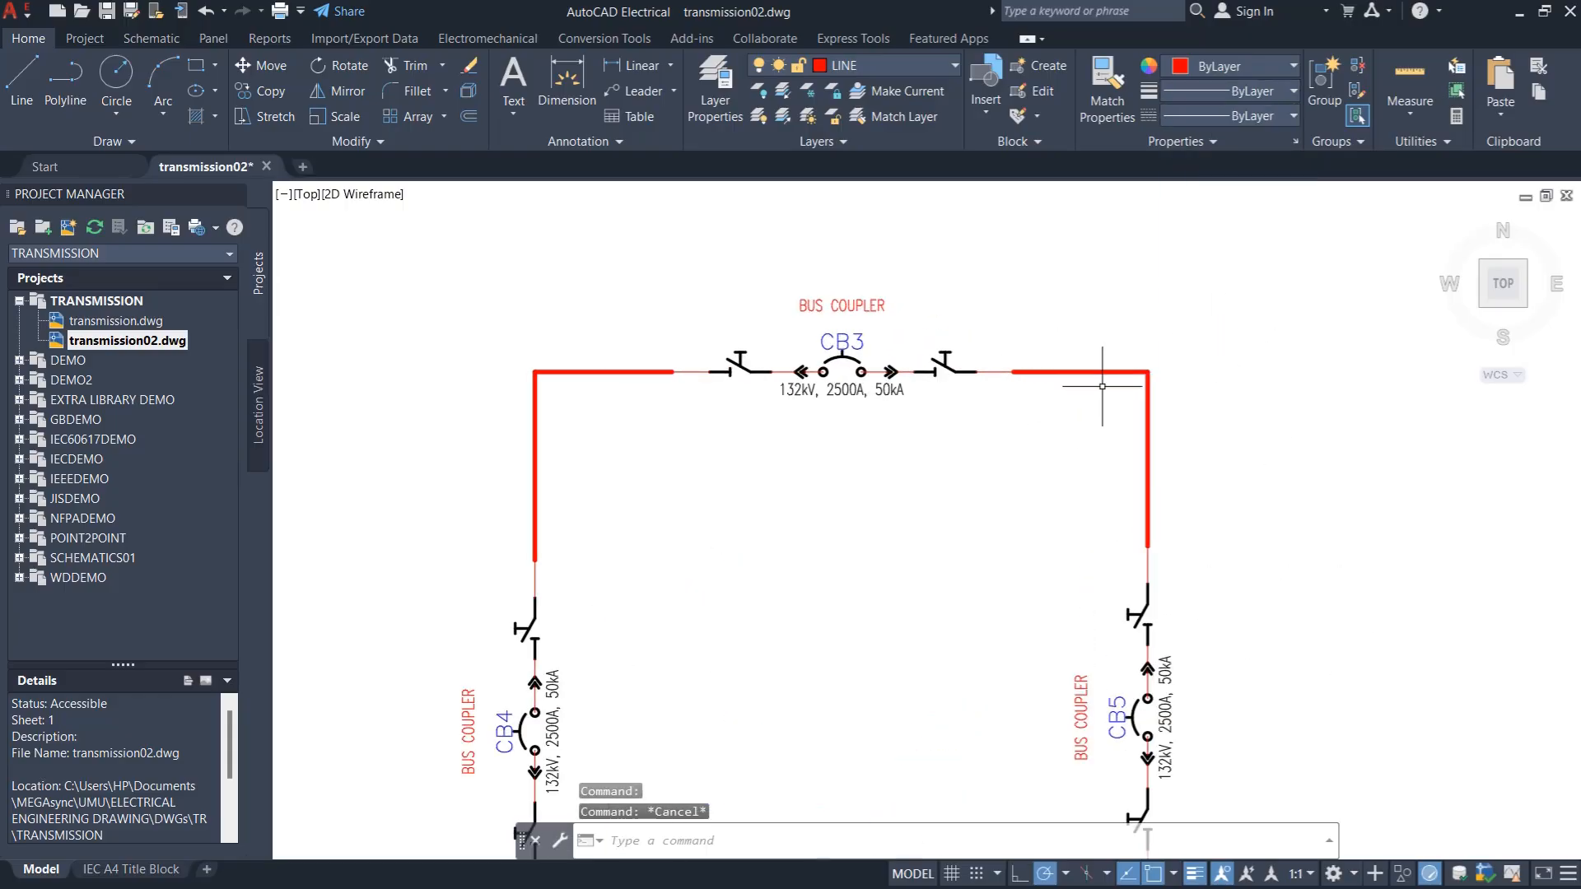
left_click(1193, 875)
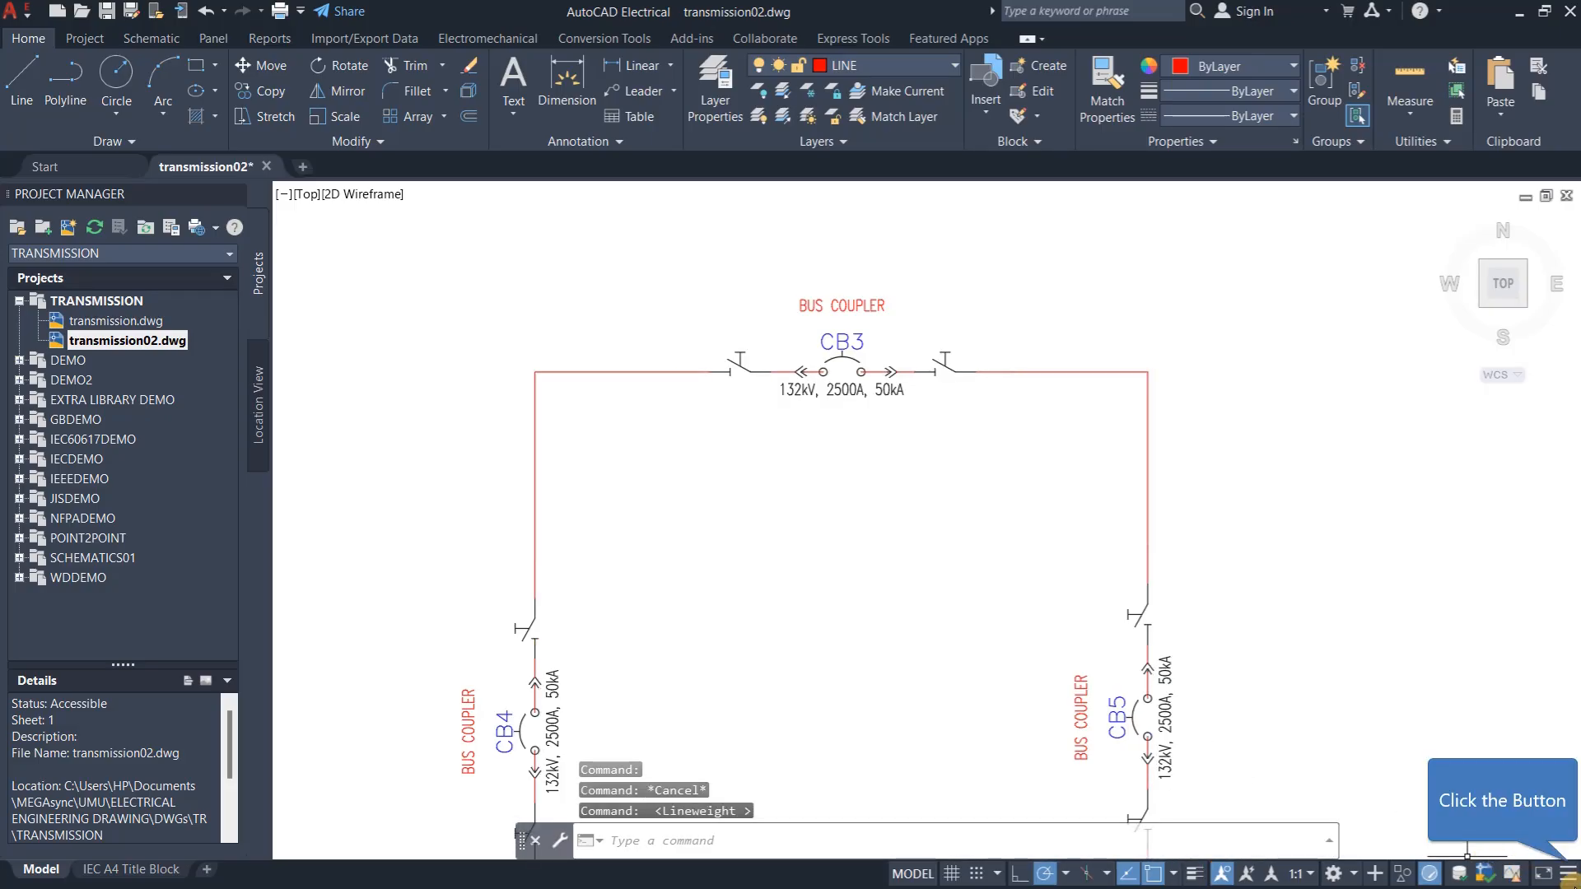
left_click(1573, 880)
left_click(1481, 360)
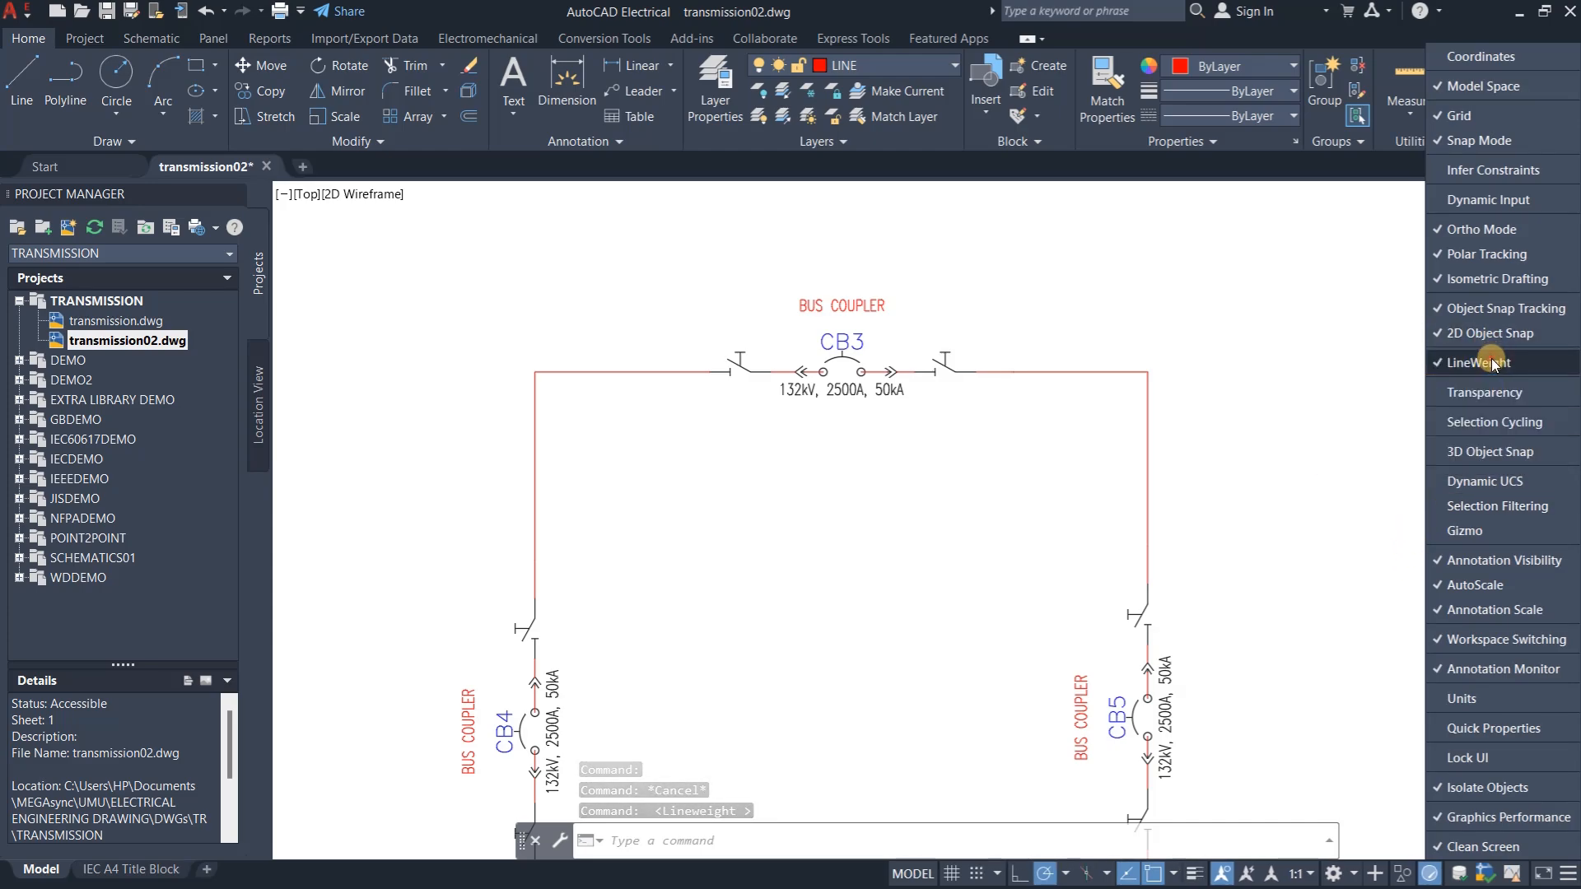
left_click(1493, 363)
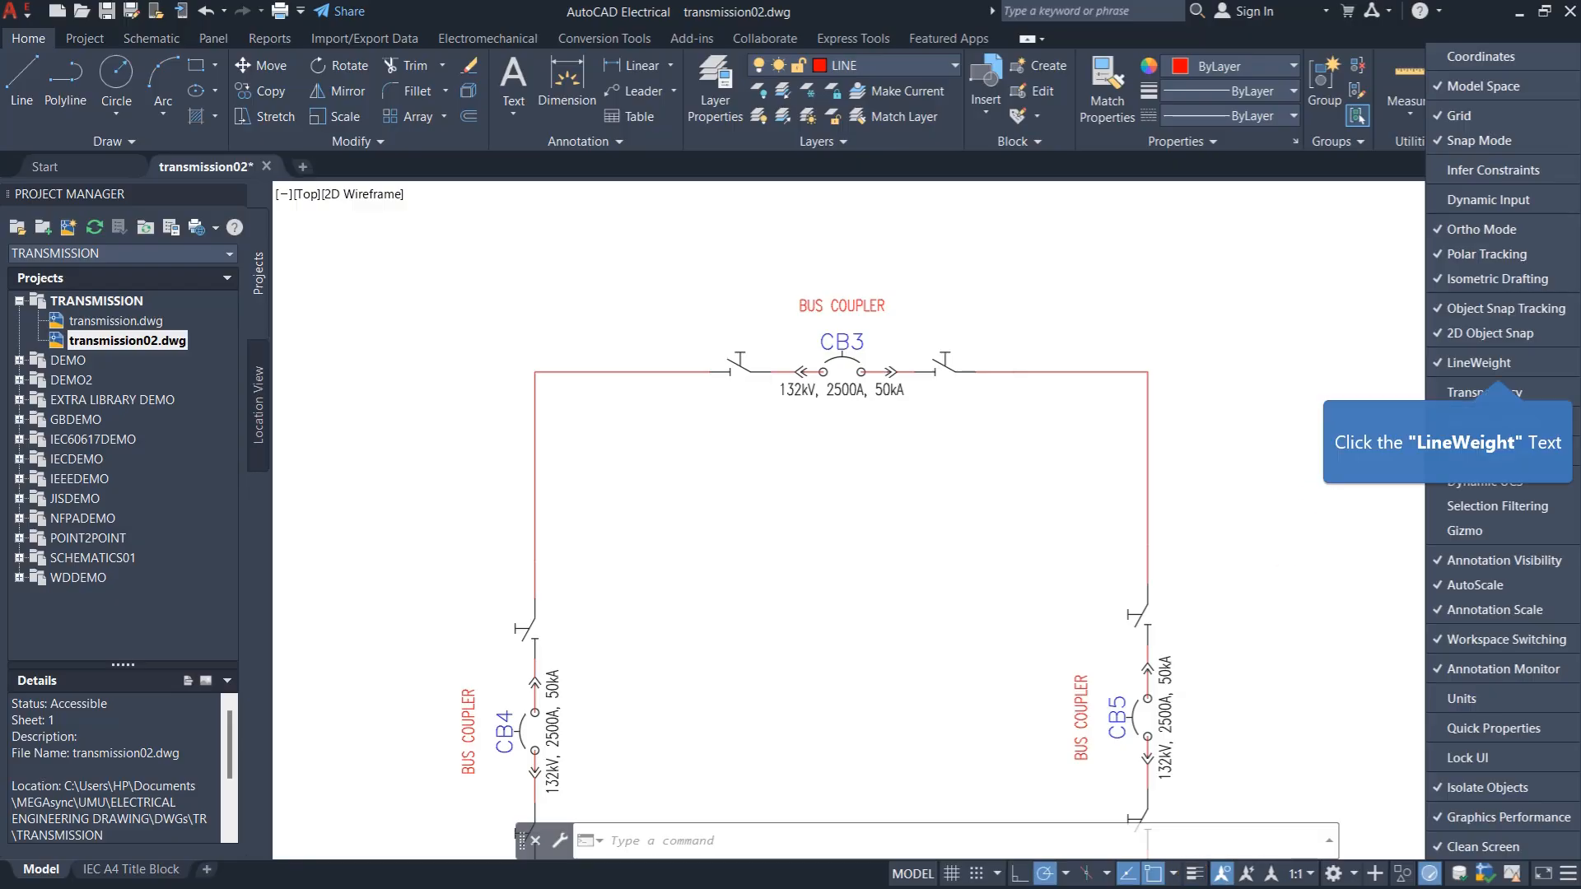
Disable and re-enable the LineWeight entry in the status bar customization, and turn the lineweight display on
left_click(1482, 363)
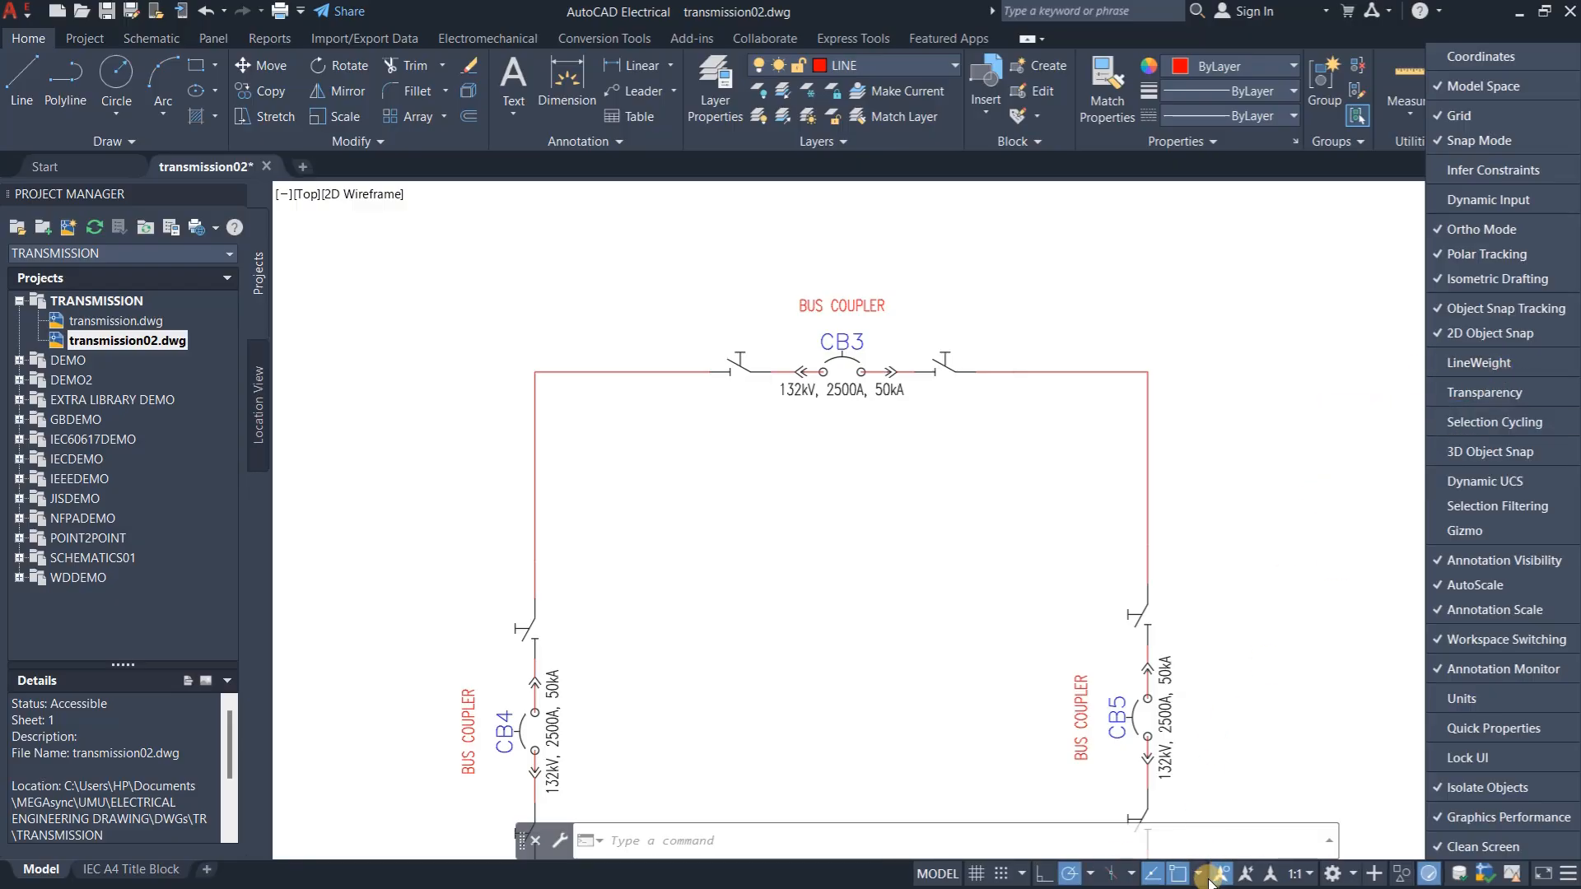
left_click(1460, 363)
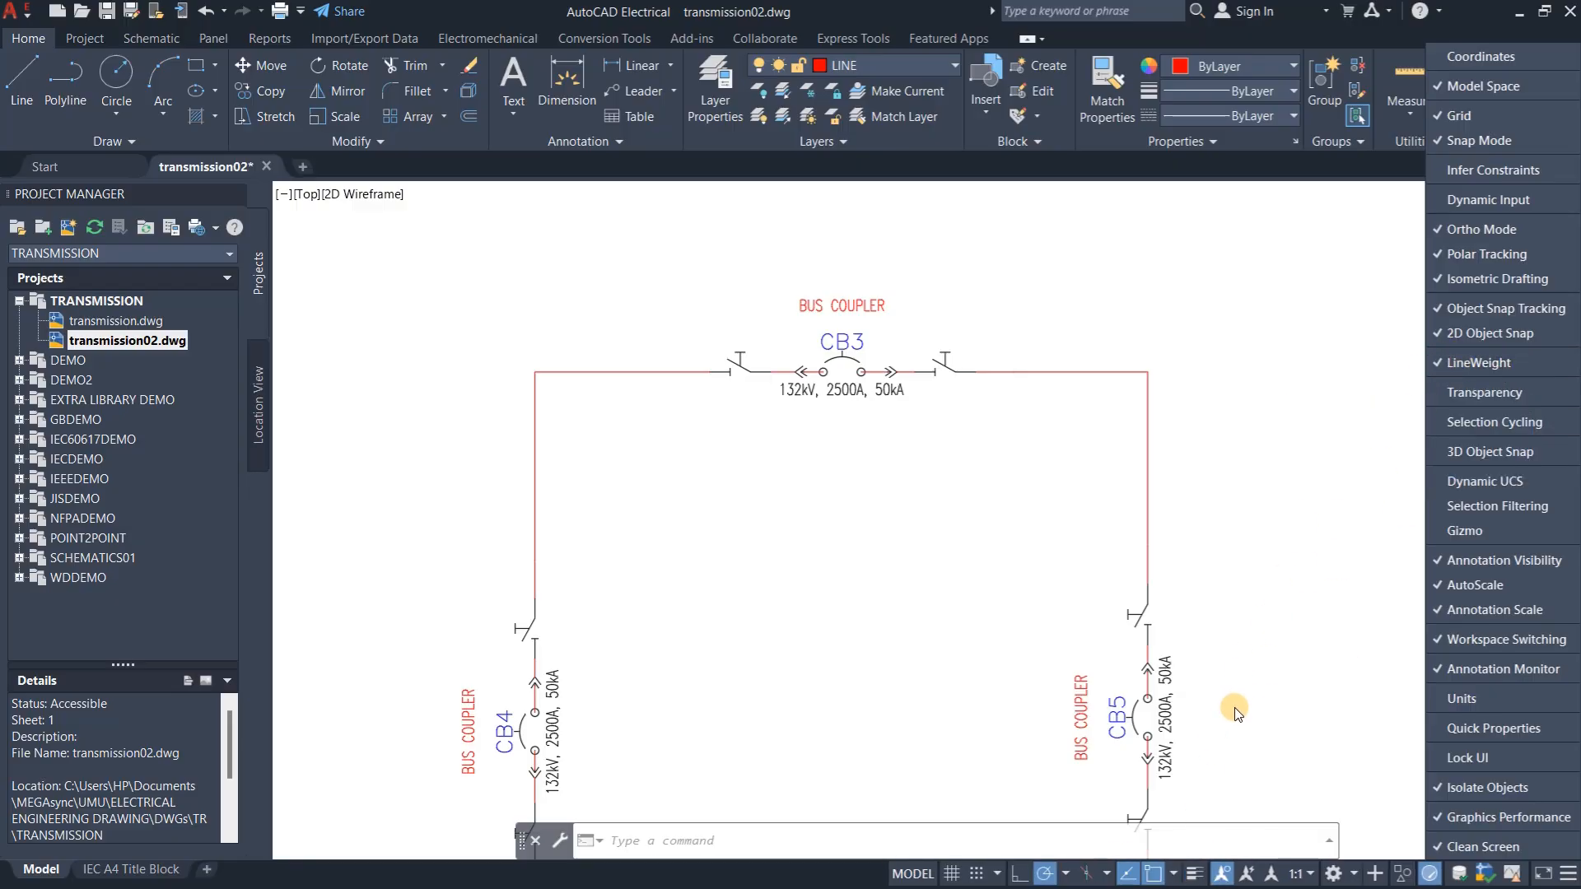
left_click(1196, 877)
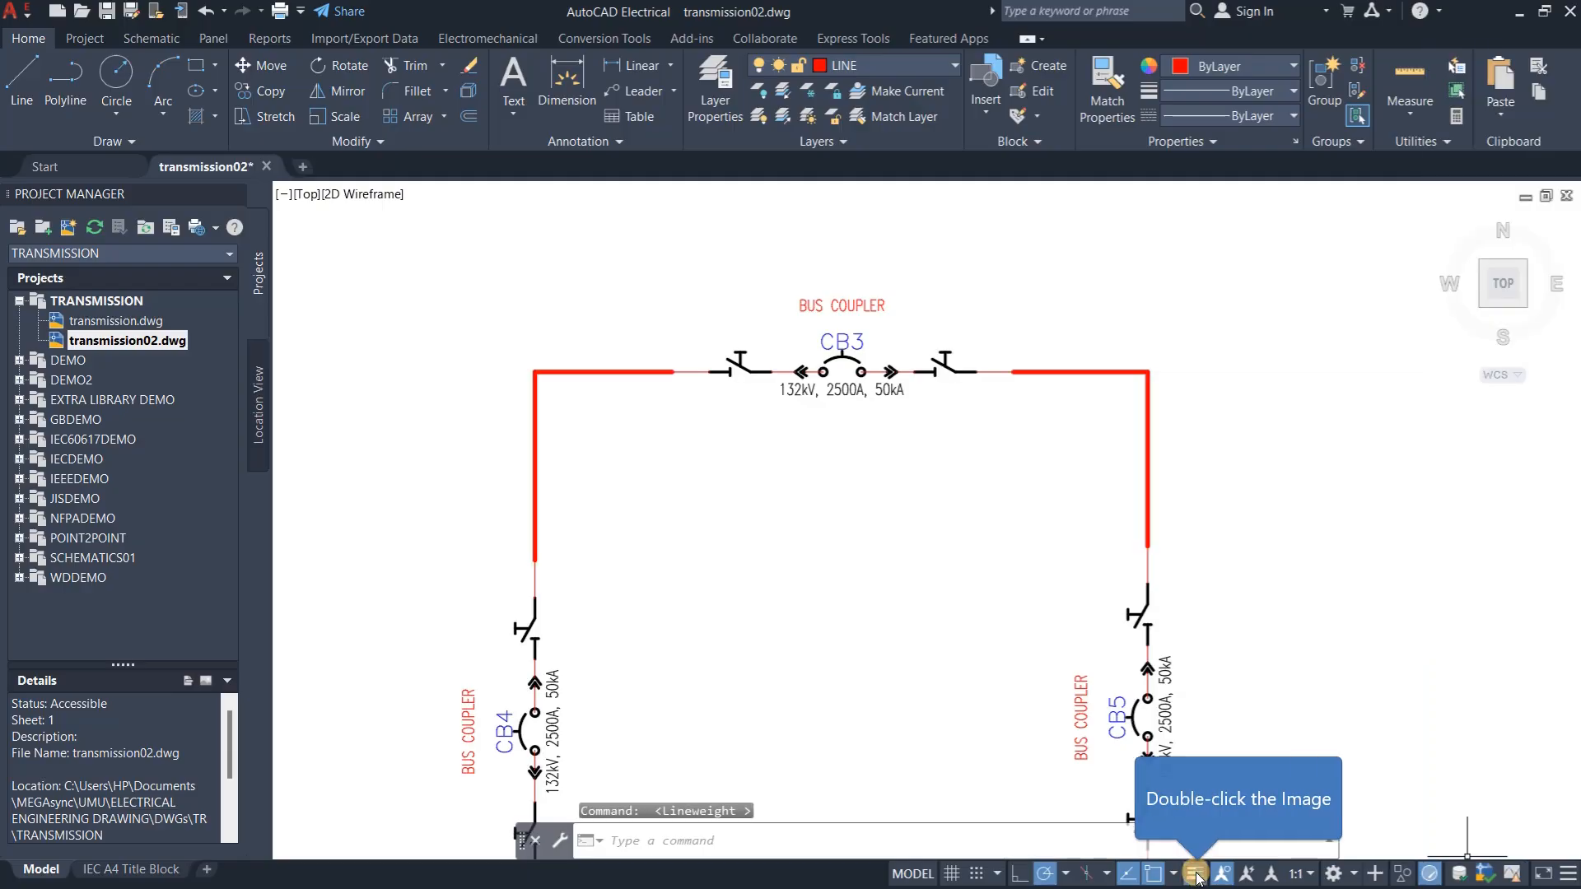
left_click(1197, 878)
left_click(1197, 878)
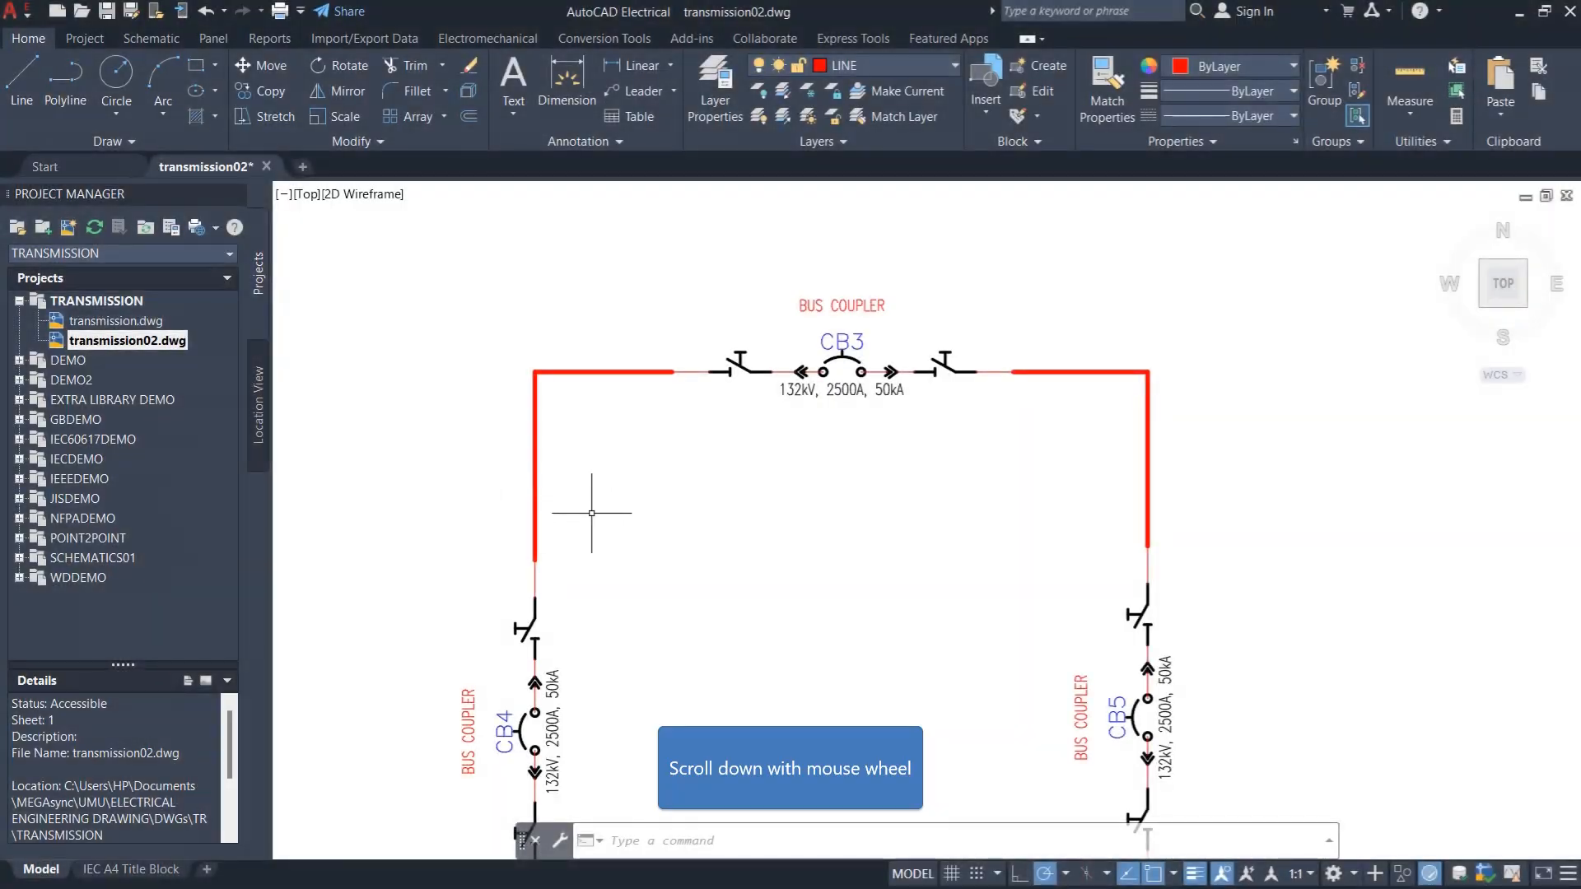
Move the complete CB2 feeder to just above the busbar ring's upper side, between its left corner and bus coupler CB3
scroll(793, 603, "down", 3)
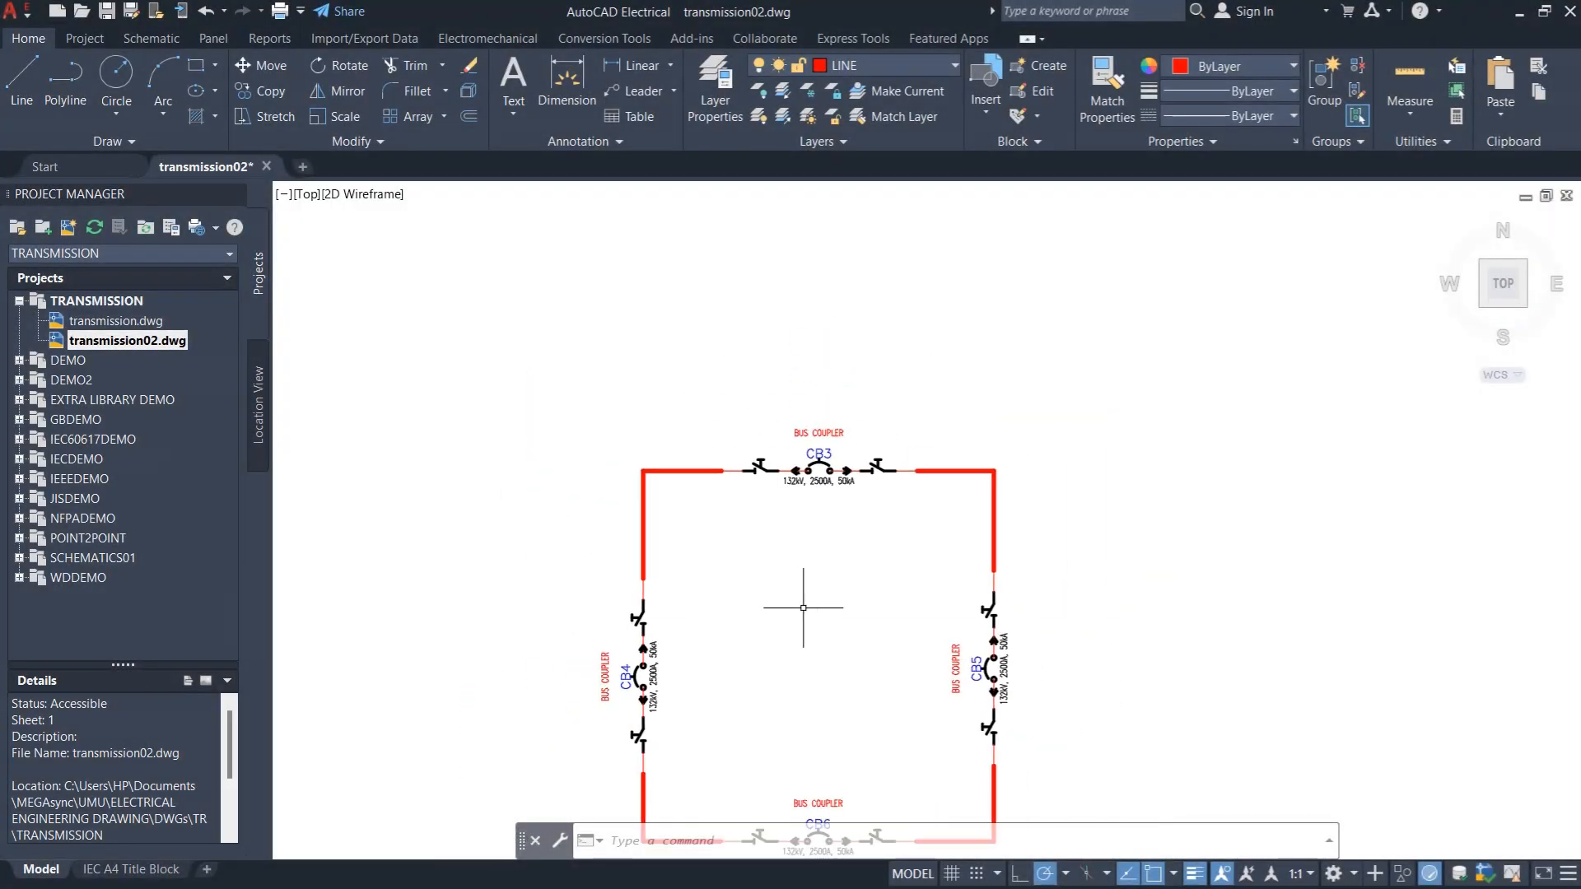
scroll(830, 521, "down", 4)
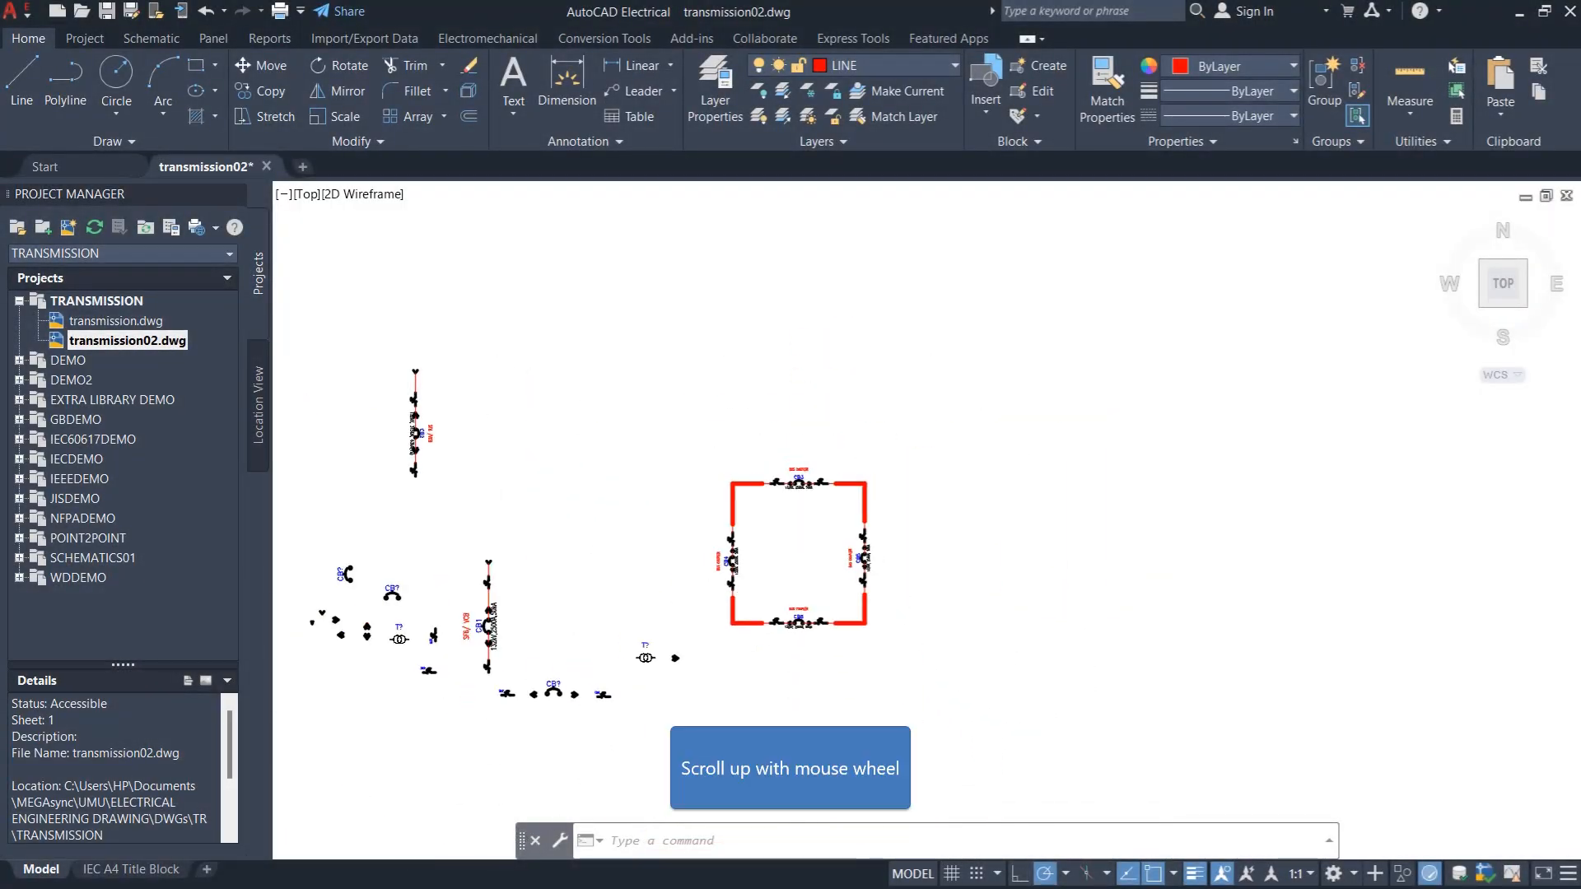
scroll(482, 471, "up", 2)
left_click(422, 333)
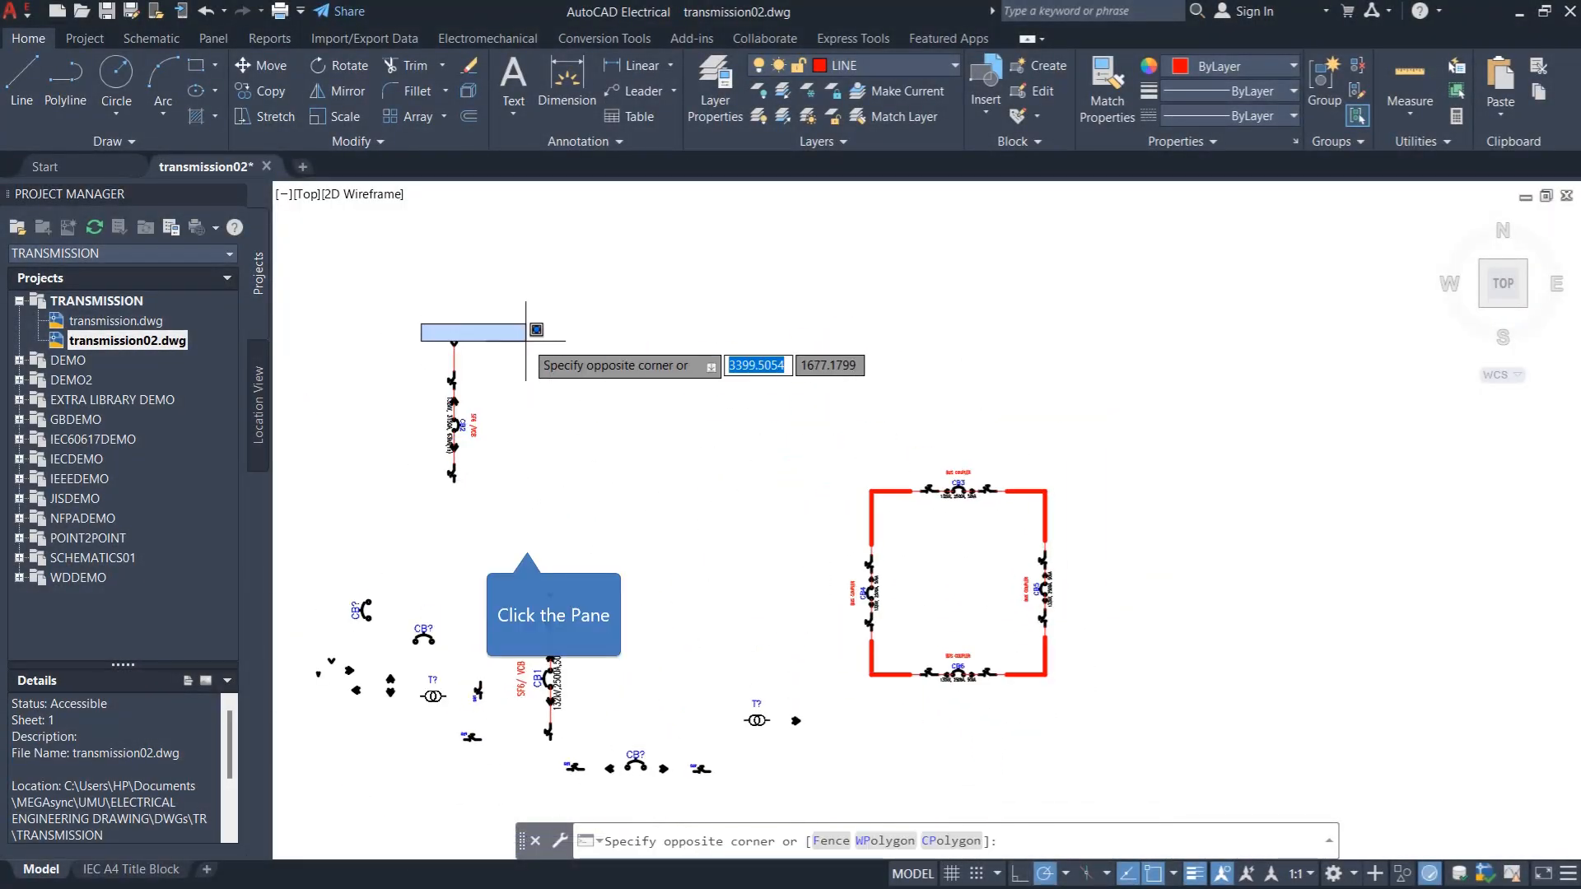
left_click(529, 536)
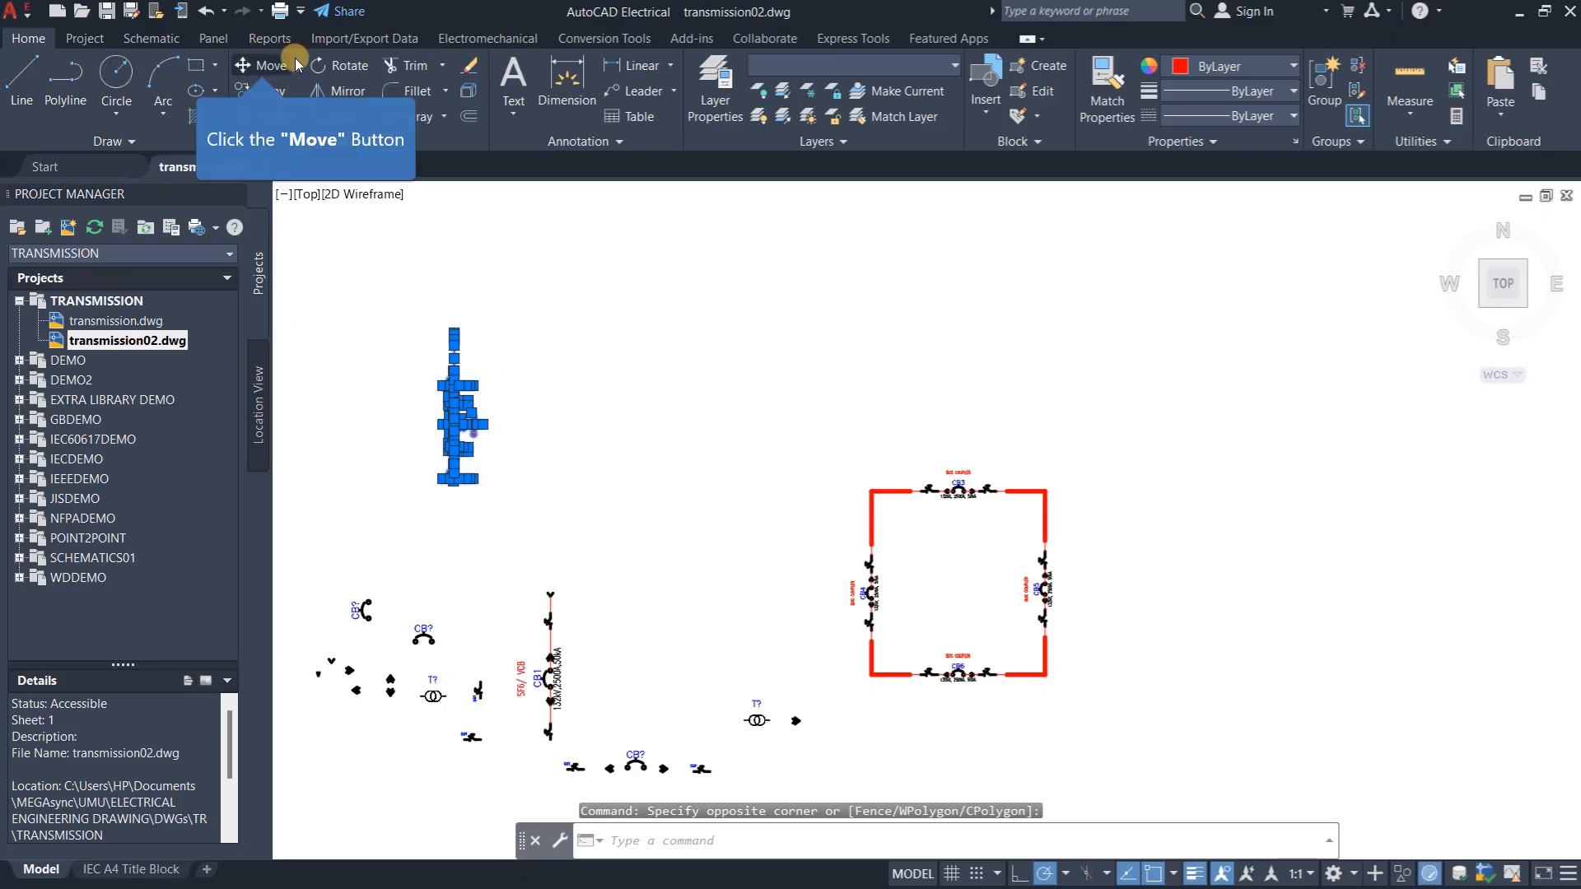
left_click(262, 65)
left_click(455, 463)
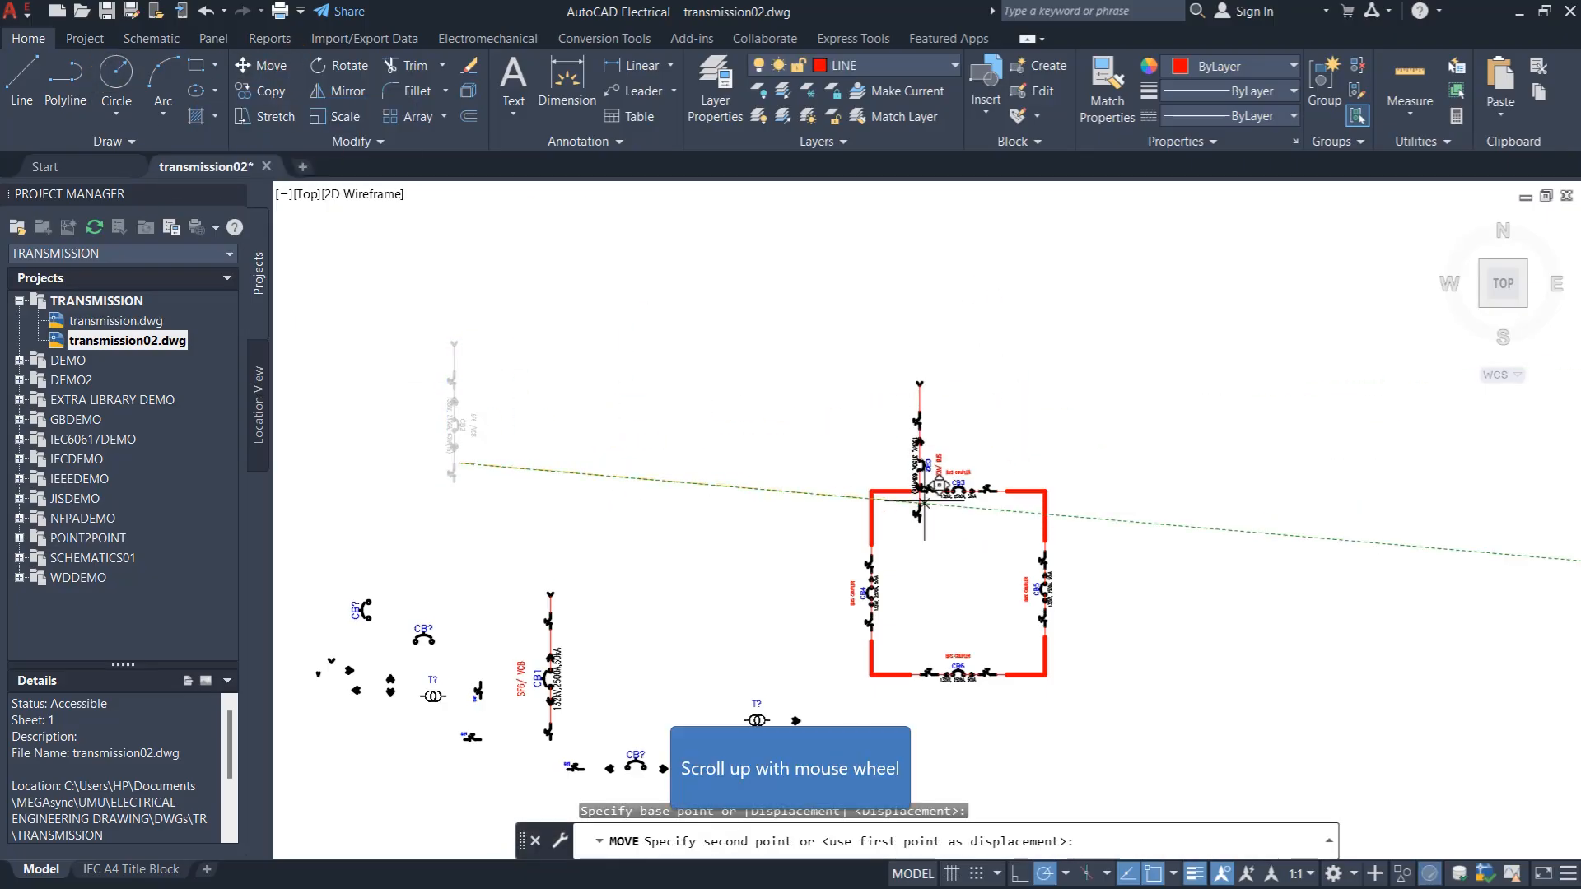
scroll(902, 478, "up", 4)
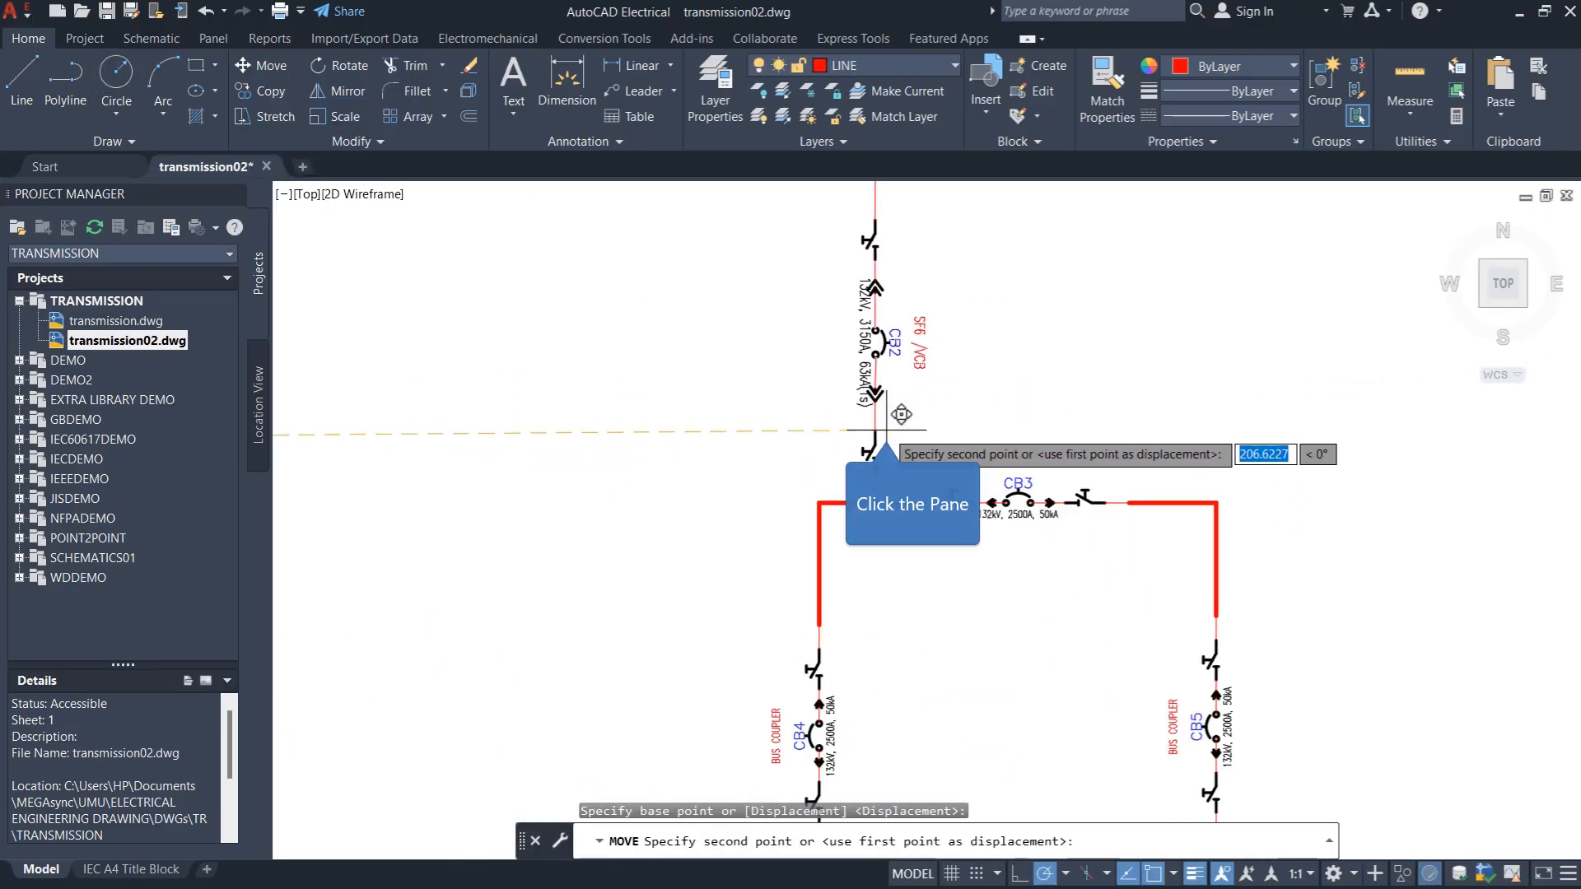
left_click(883, 448)
Copy the complete CB1 feeder to just above the busbar ring's upper side, between bus coupler CB3 and the right corner
scroll(770, 437, "down", 2)
scroll(618, 434, "down", 3)
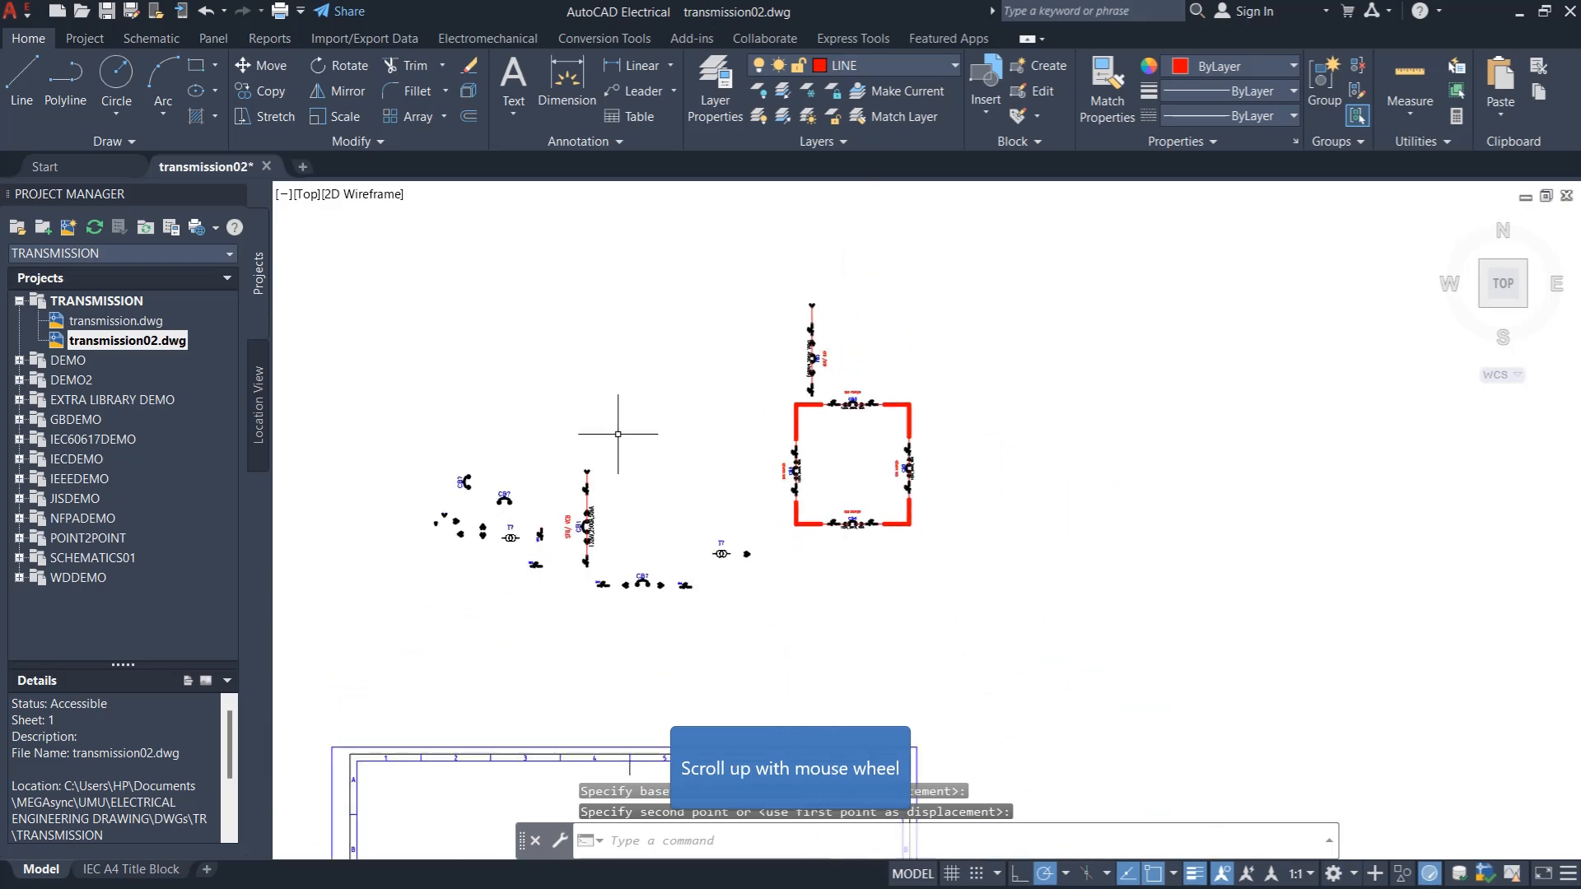
scroll(565, 512, "up", 2)
left_click(551, 431)
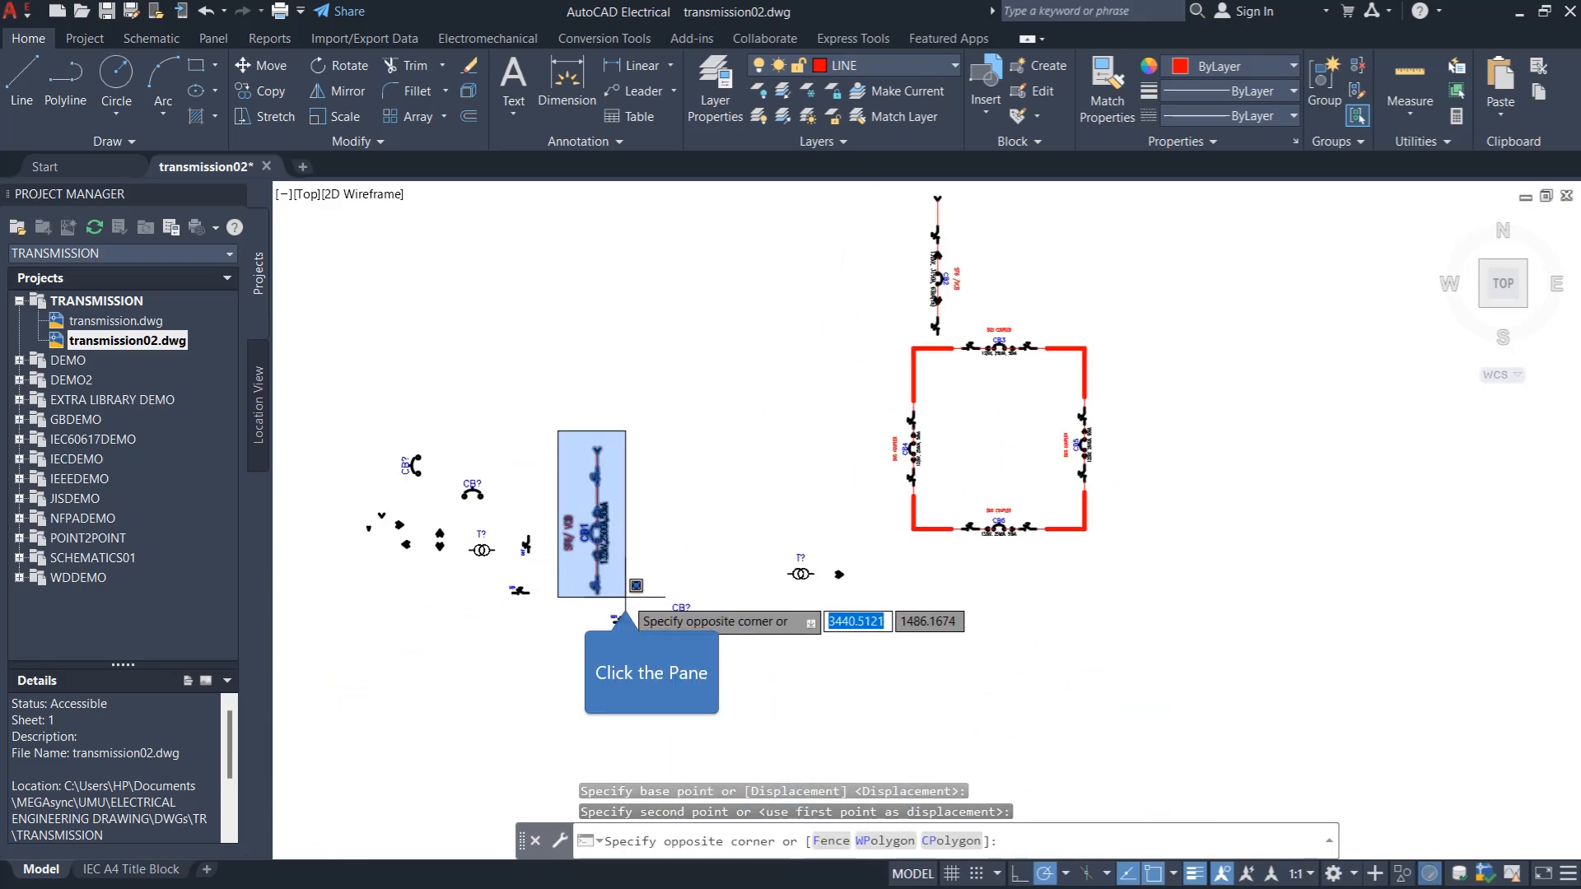
left_click(622, 584)
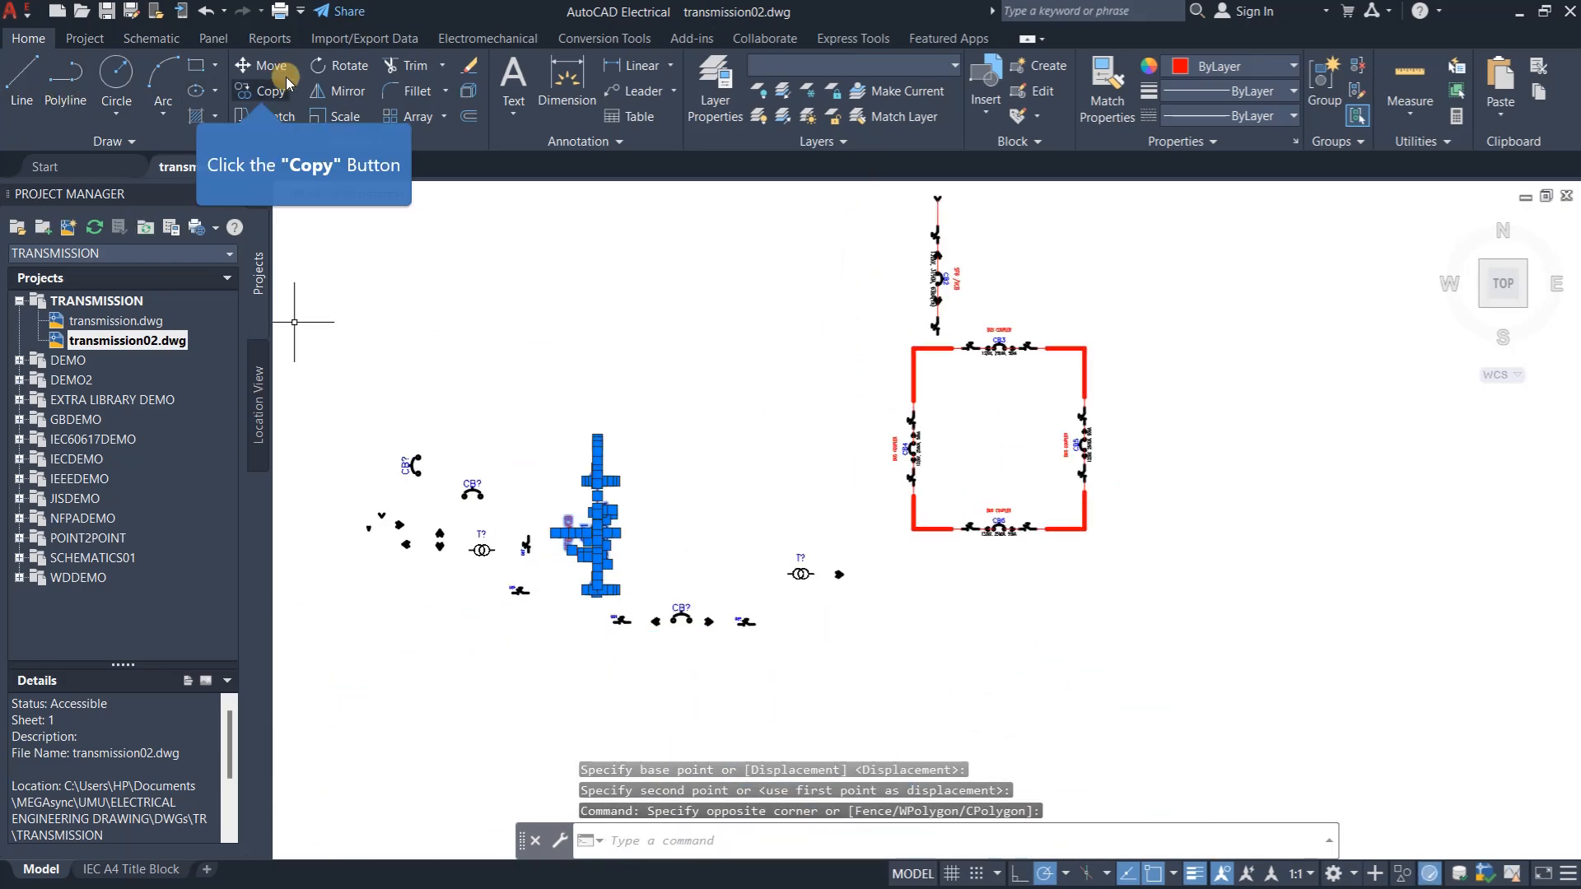
left_click(264, 91)
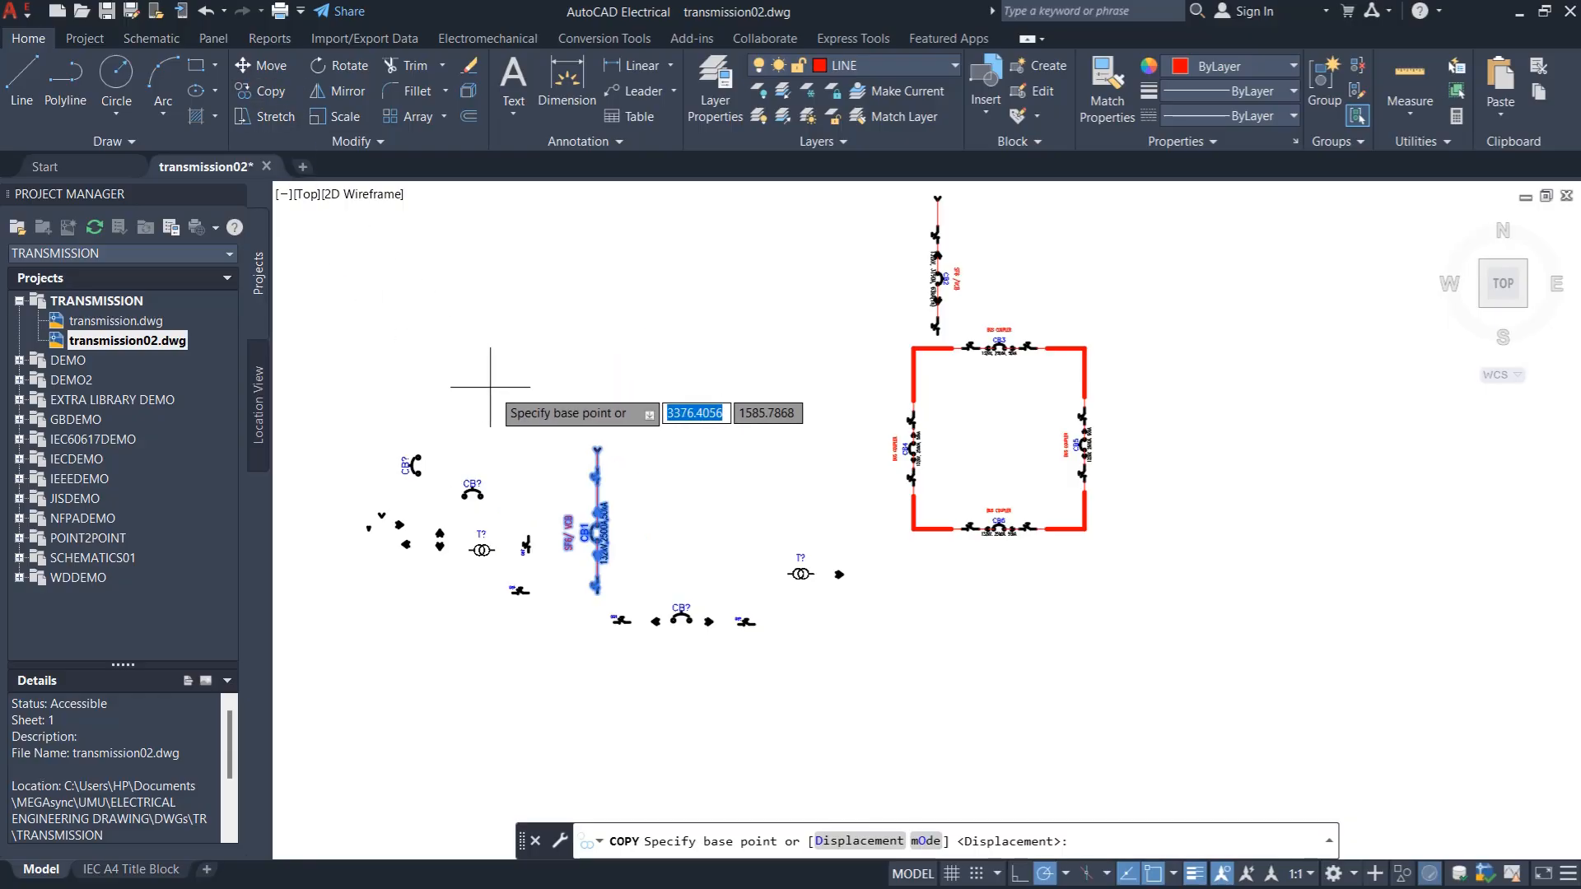
left_click(598, 591)
scroll(598, 562, "down", 2)
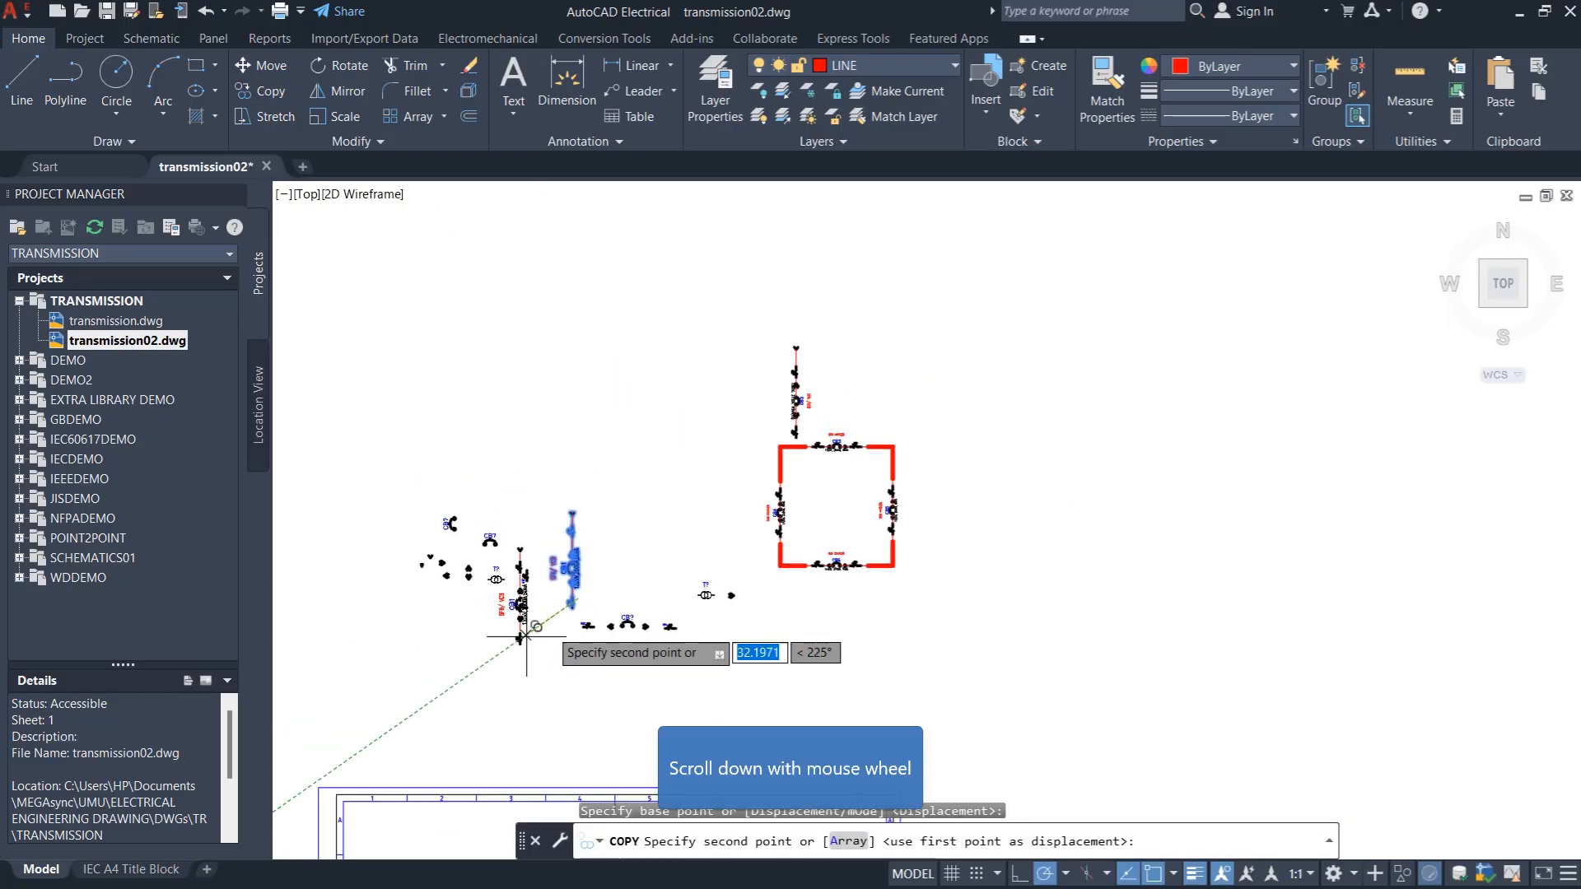
scroll(807, 436, "up", 4)
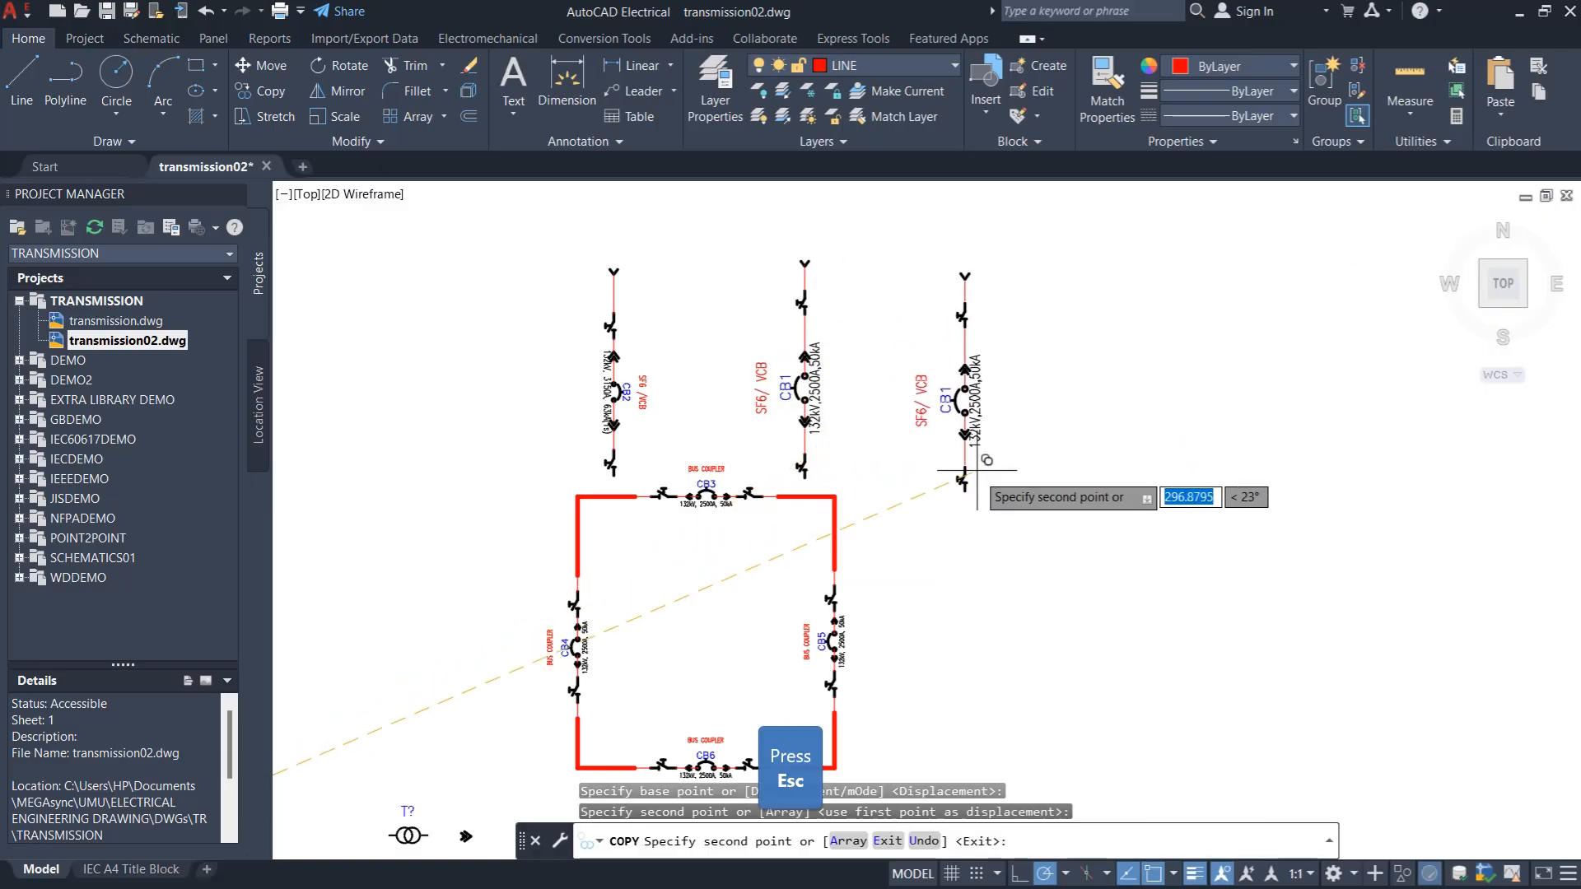
key("Escape")
Draw a vertical line from the lower isolator of the CB2 feeder down to the thick busbar
scroll(577, 488, "up", 2)
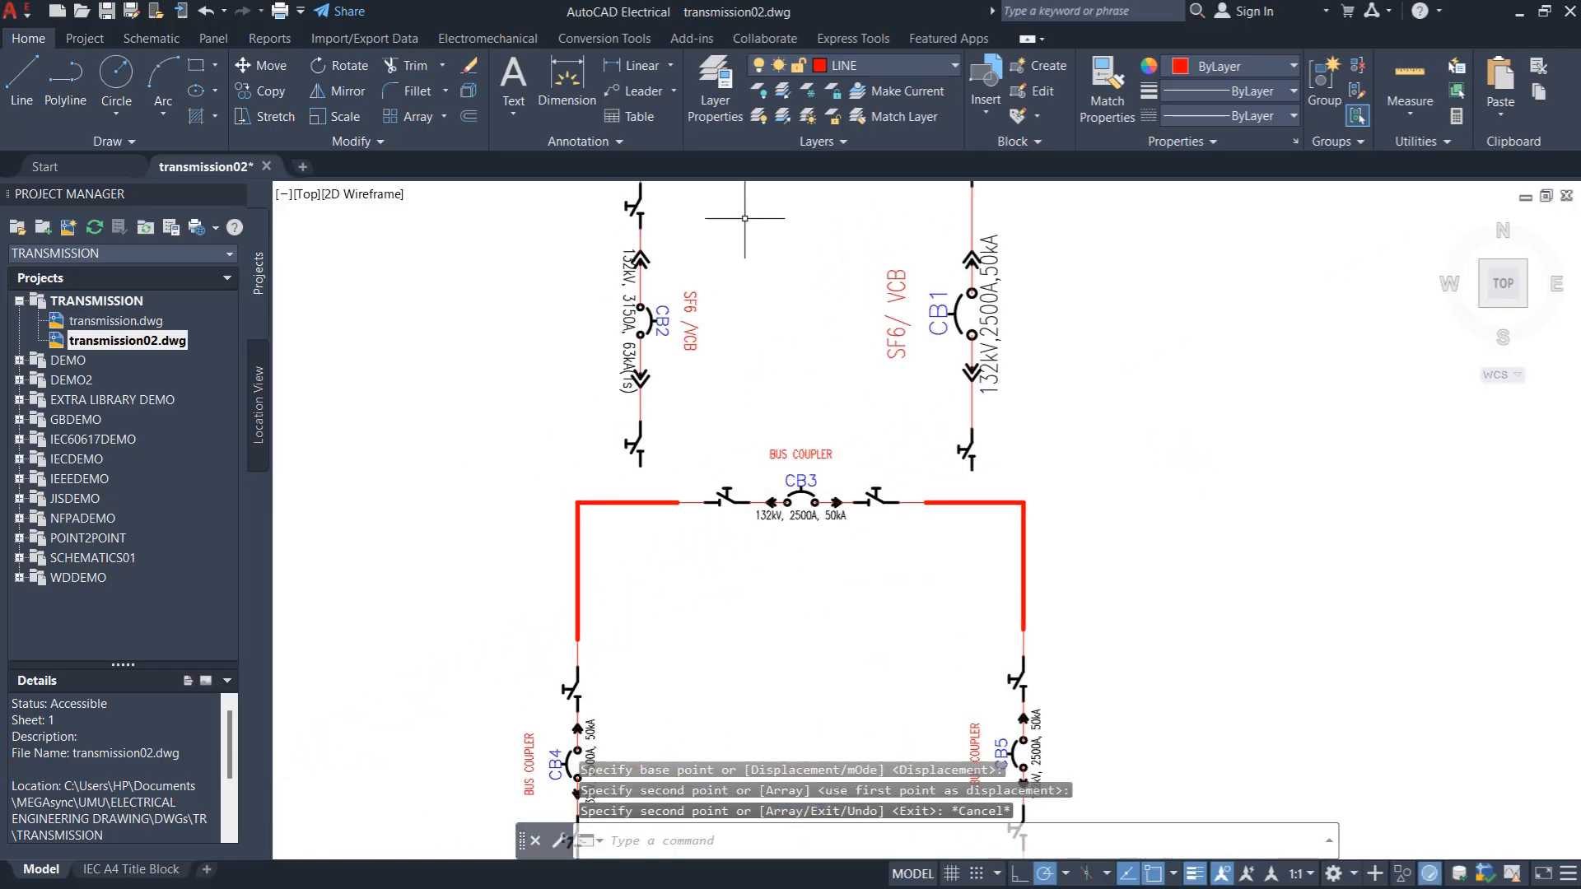
left_click(26, 84)
scroll(708, 469, "up", 3)
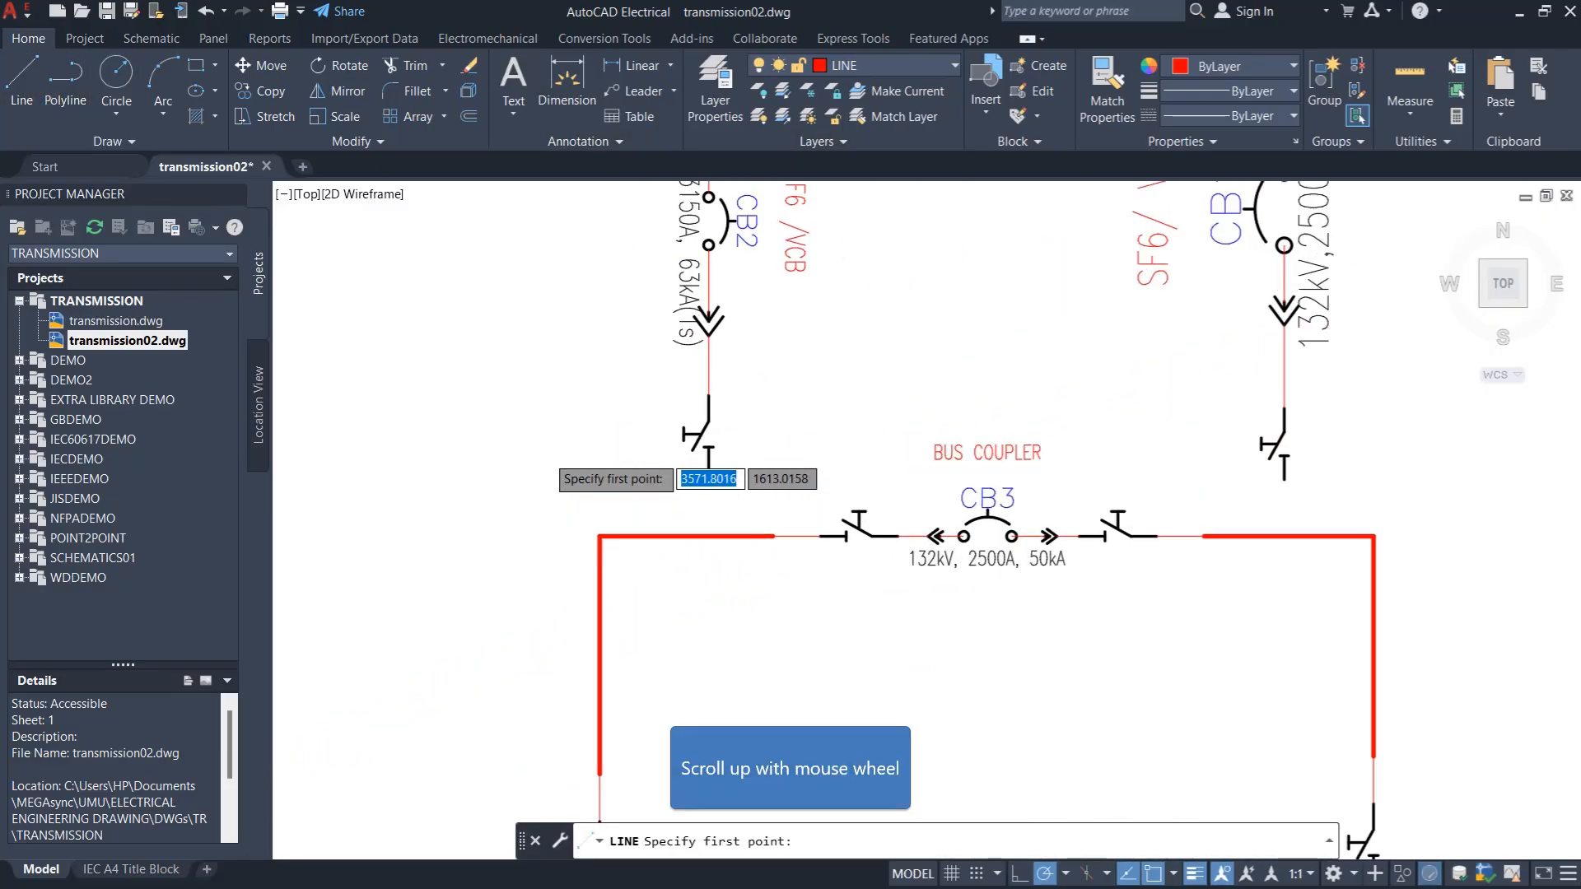
left_click(733, 476)
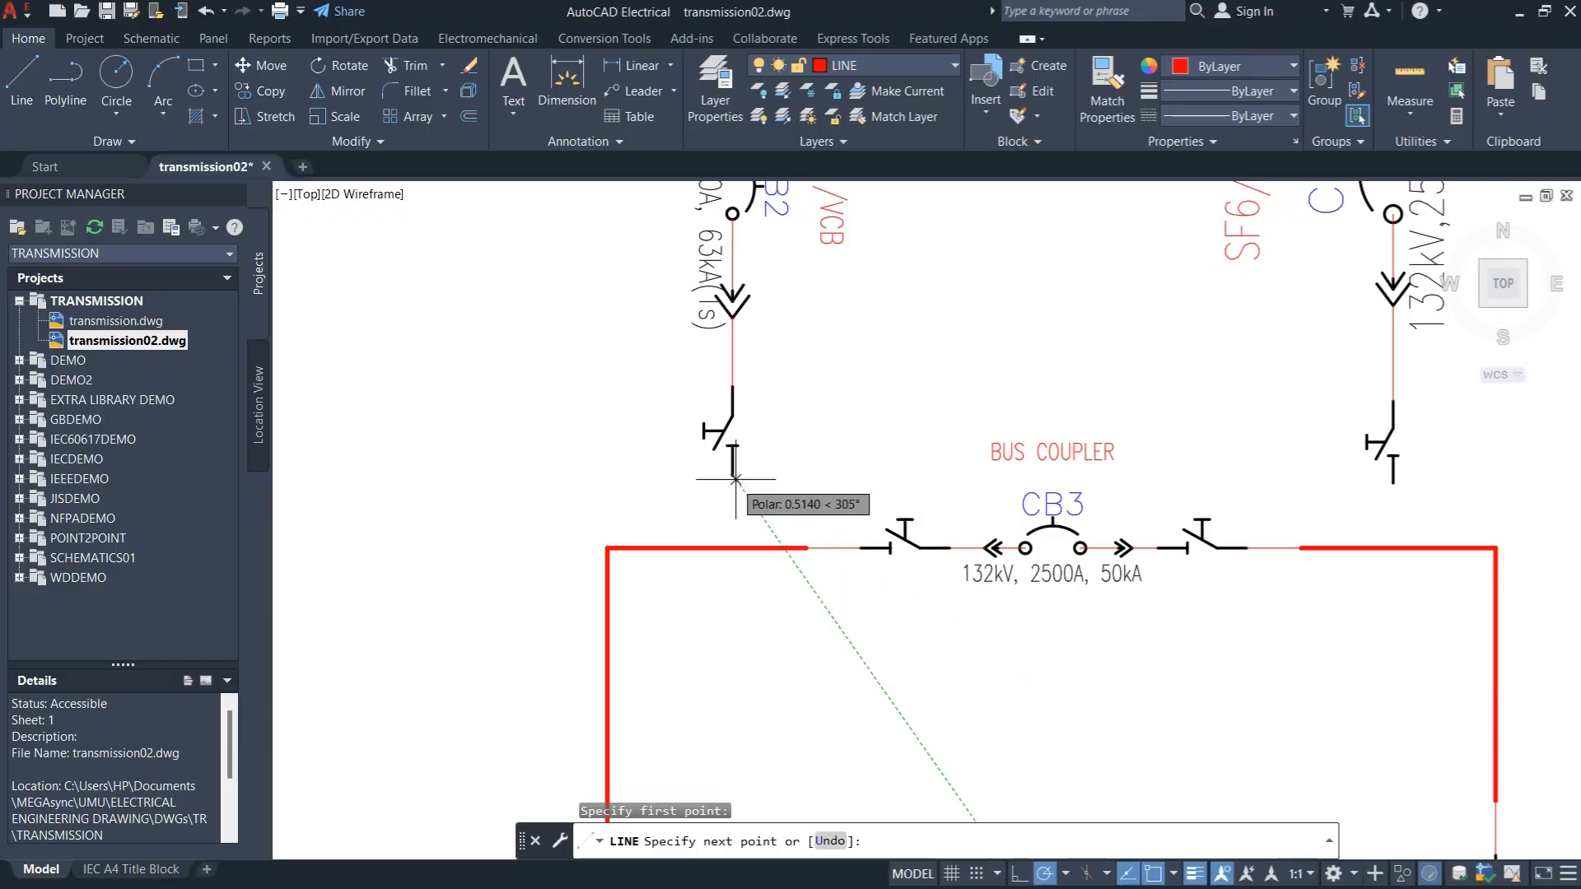
left_click(733, 548)
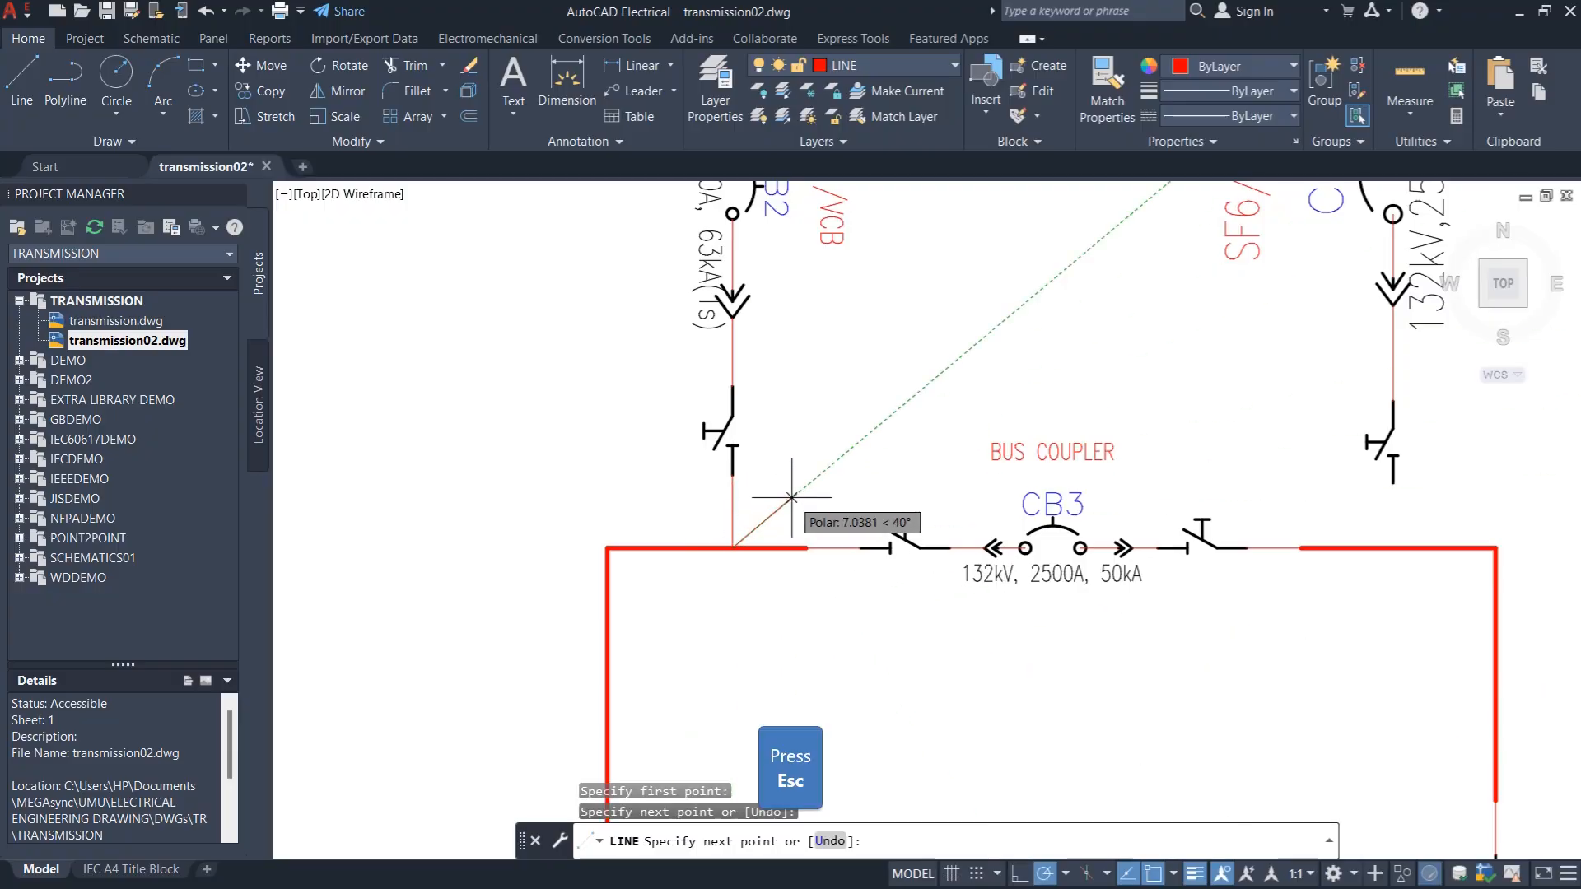
key("Escape")
Draw a vertical line from the lower isolator of the copied CB1 feeder down to the thick busbar
left_click(17, 80)
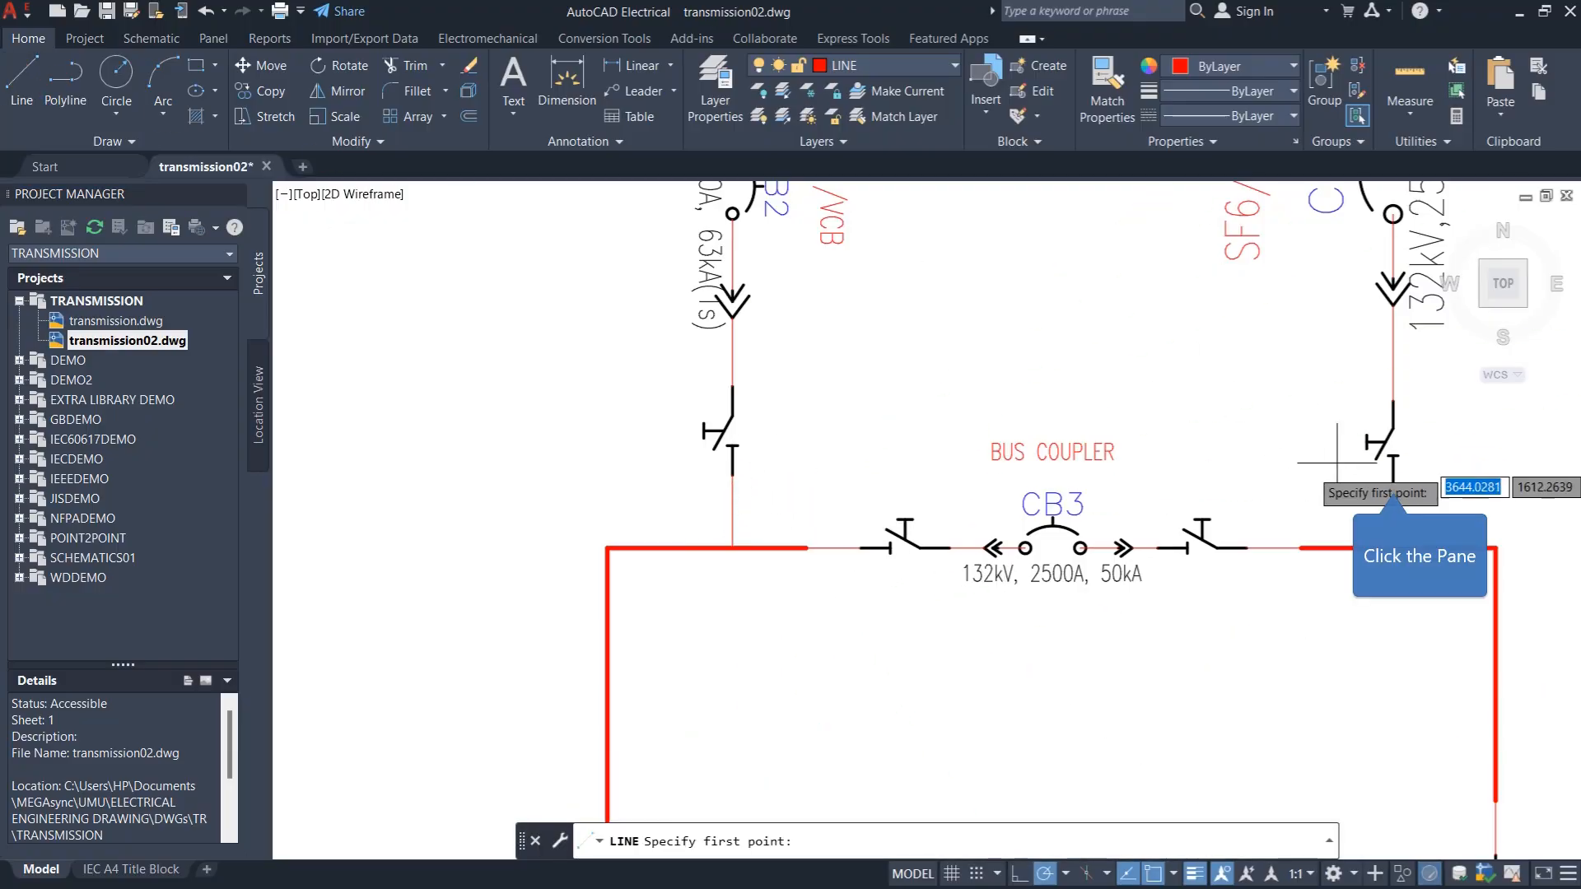
left_click(1393, 483)
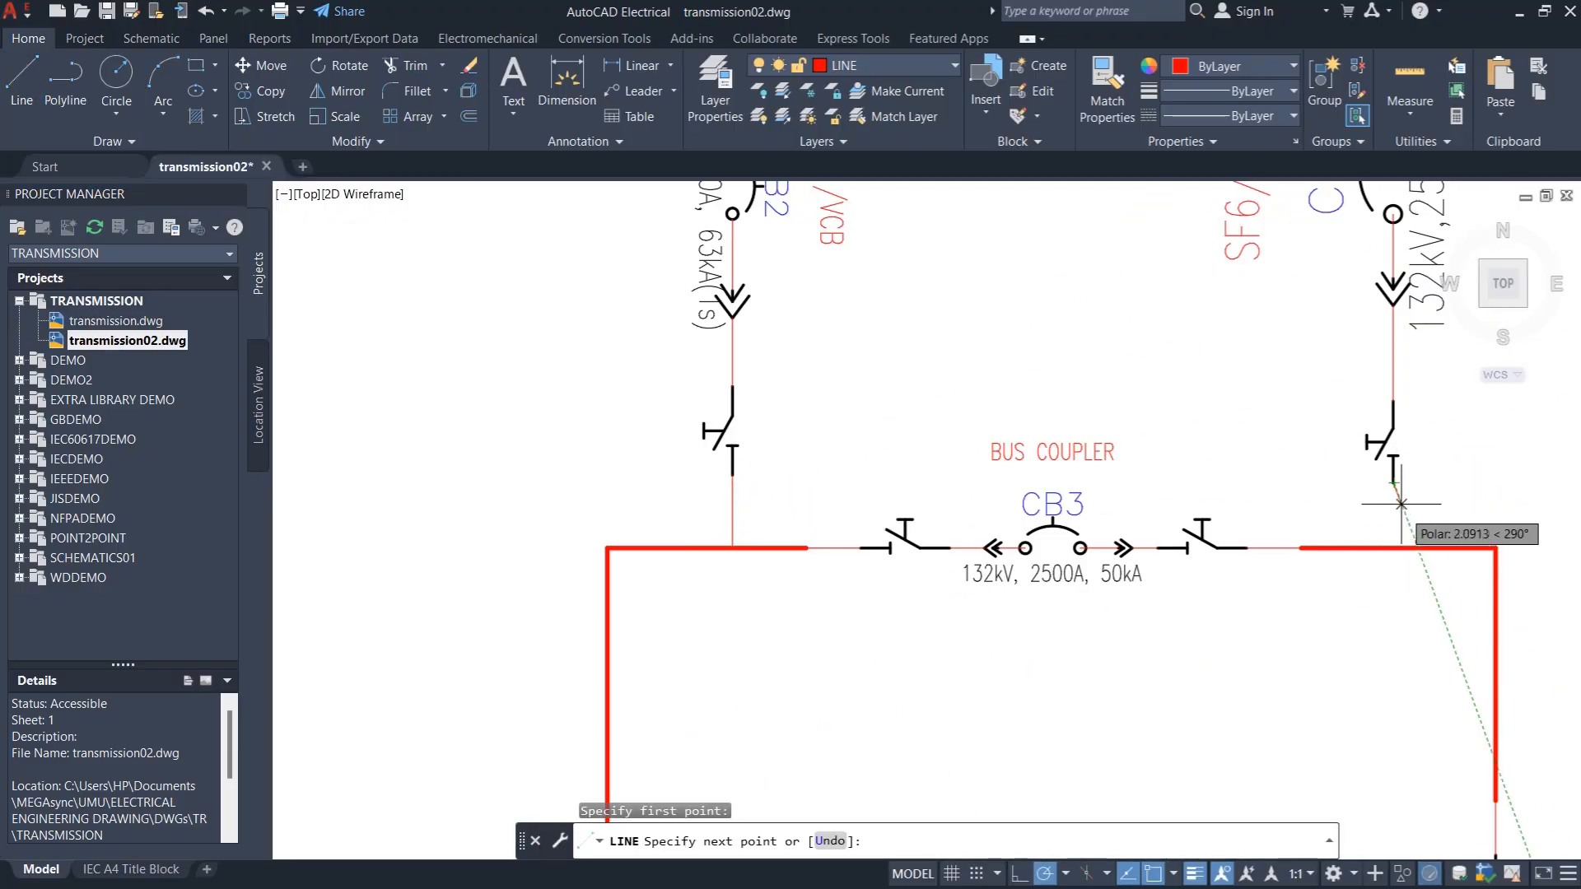
left_click(1393, 547)
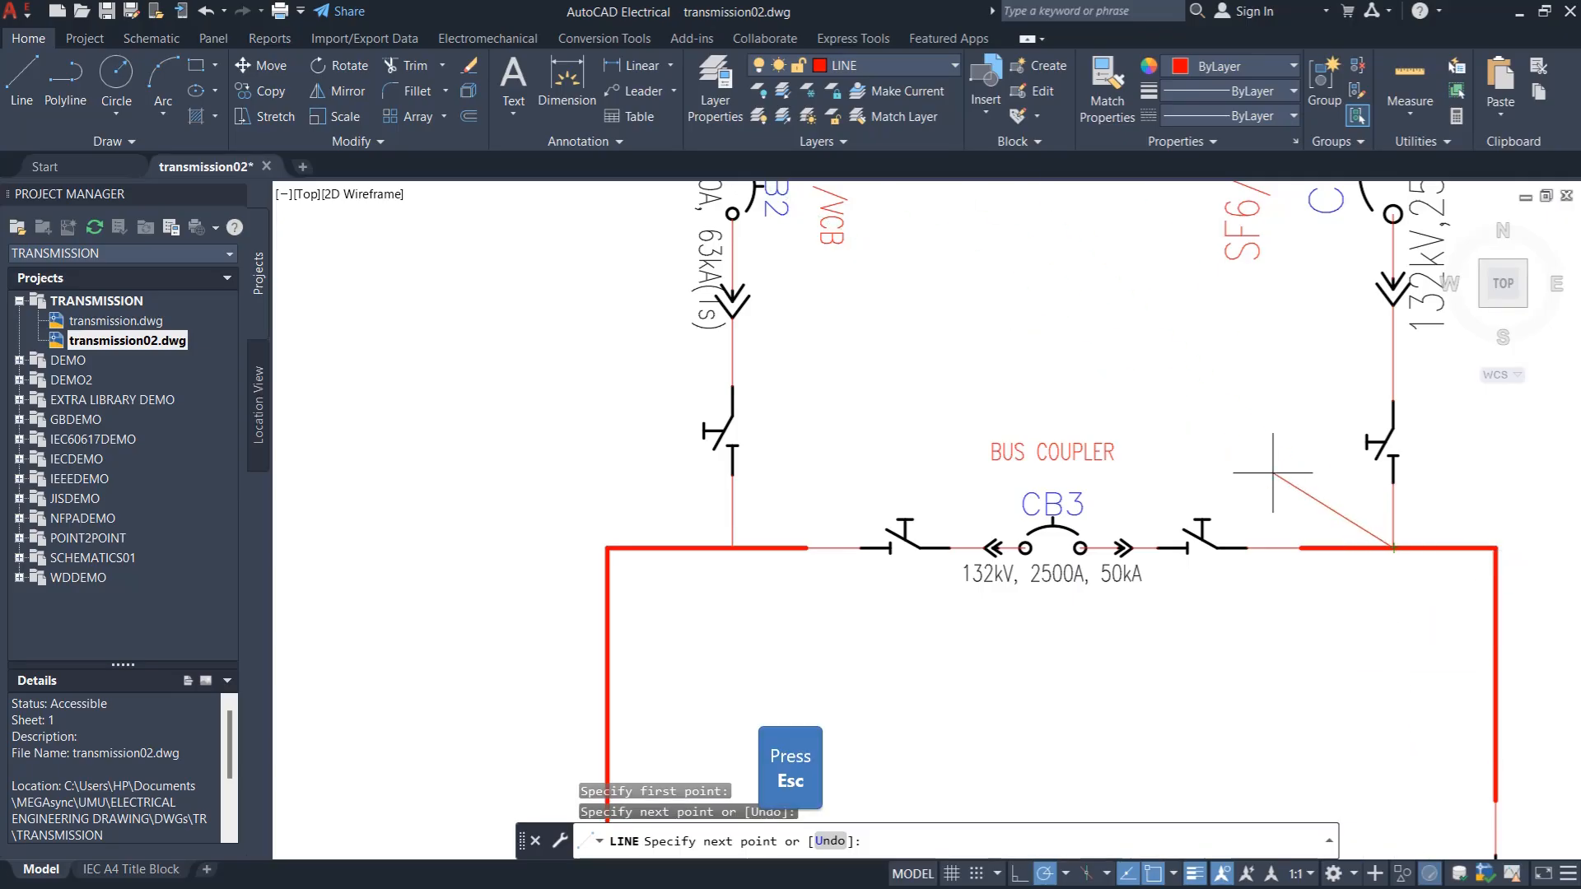
key("Escape")
Review transformer TR1's tag, description lines and rating in its component data, and close it without changes
scroll(1025, 417, "down", 5)
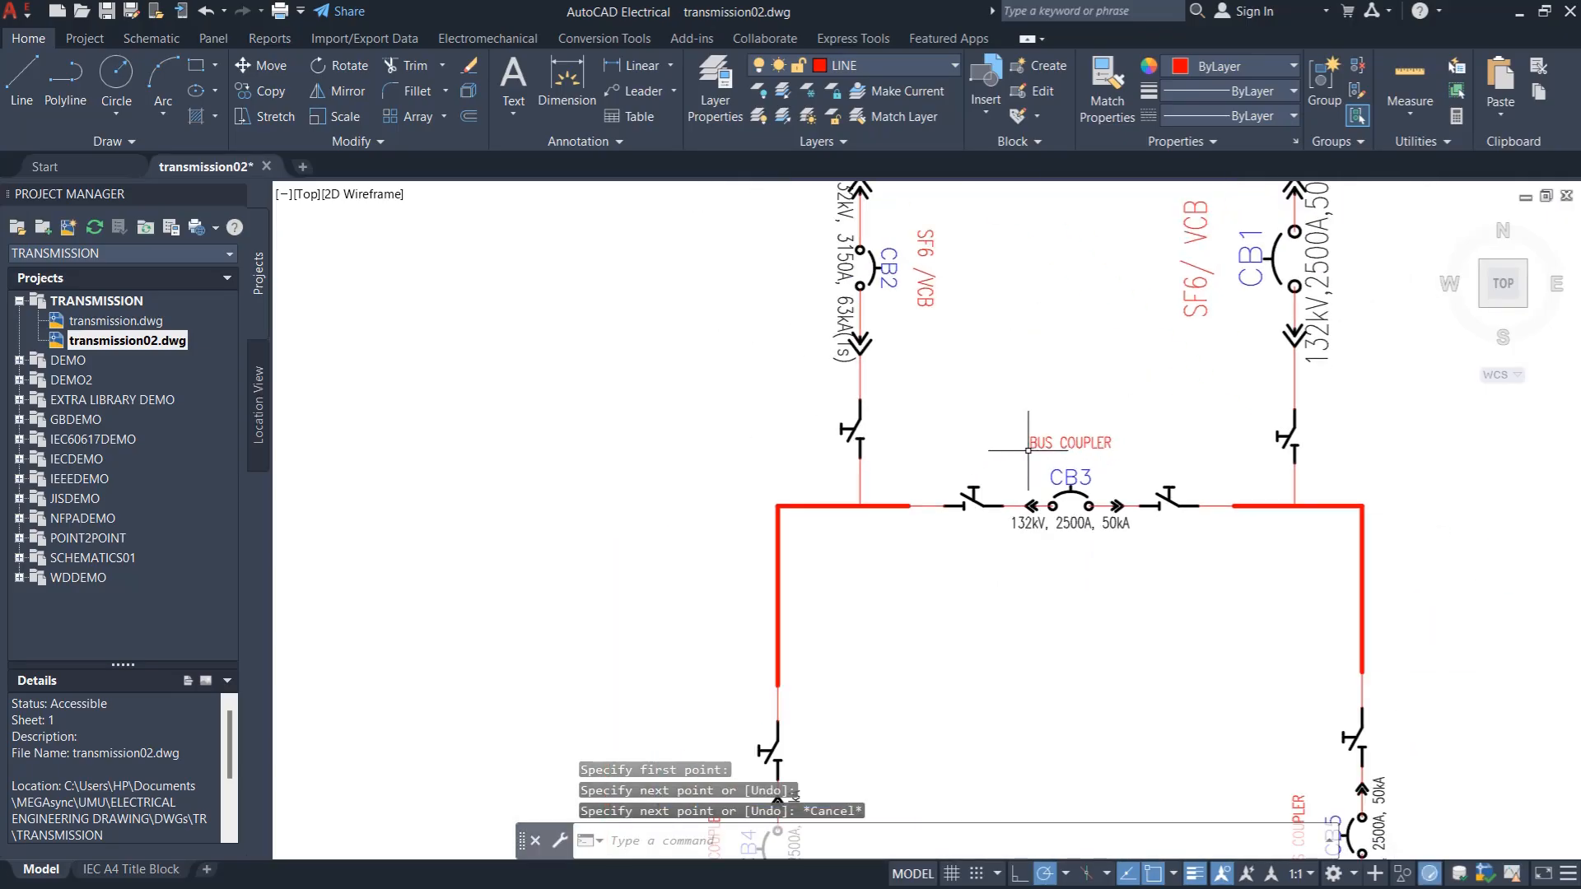
scroll(1075, 419, "down", 1)
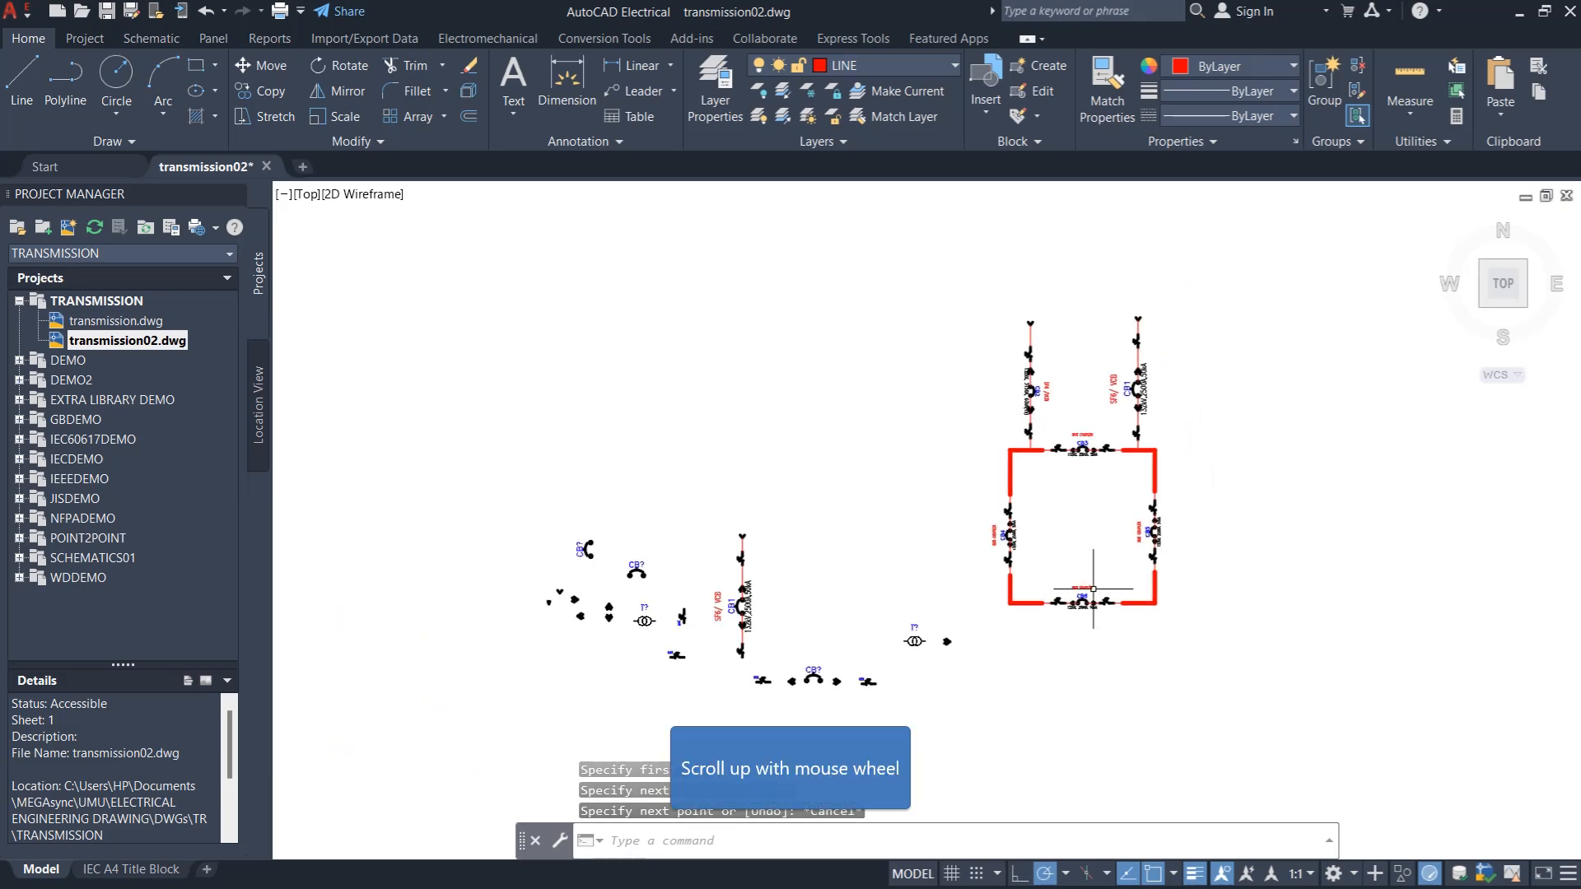
scroll(1074, 627, "up", 1)
scroll(1021, 601, "up", 2)
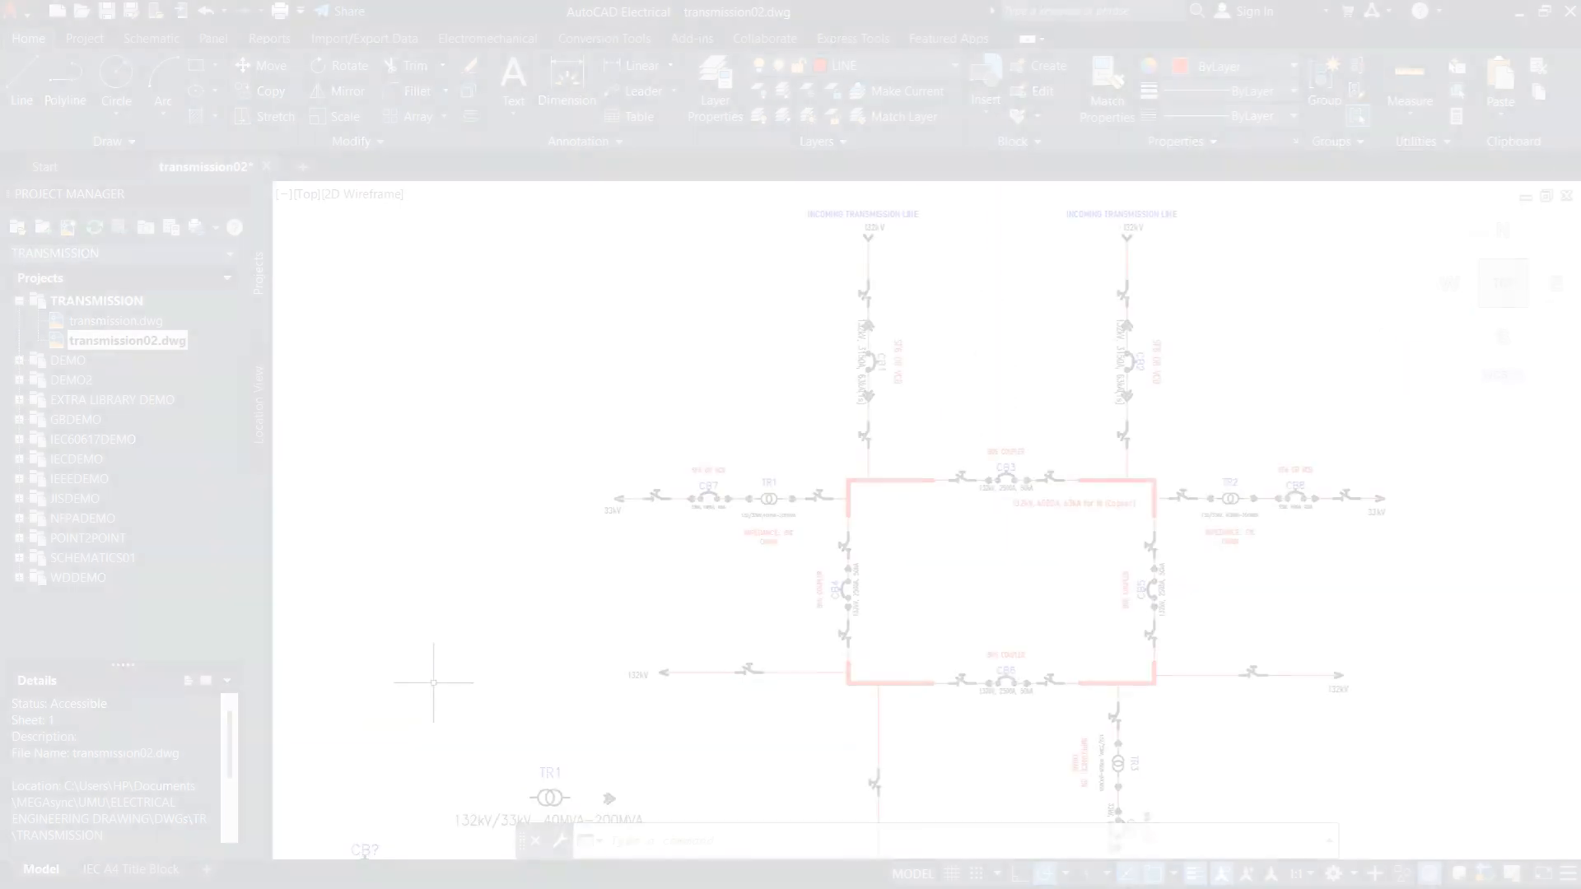
scroll(894, 474, "up", 3)
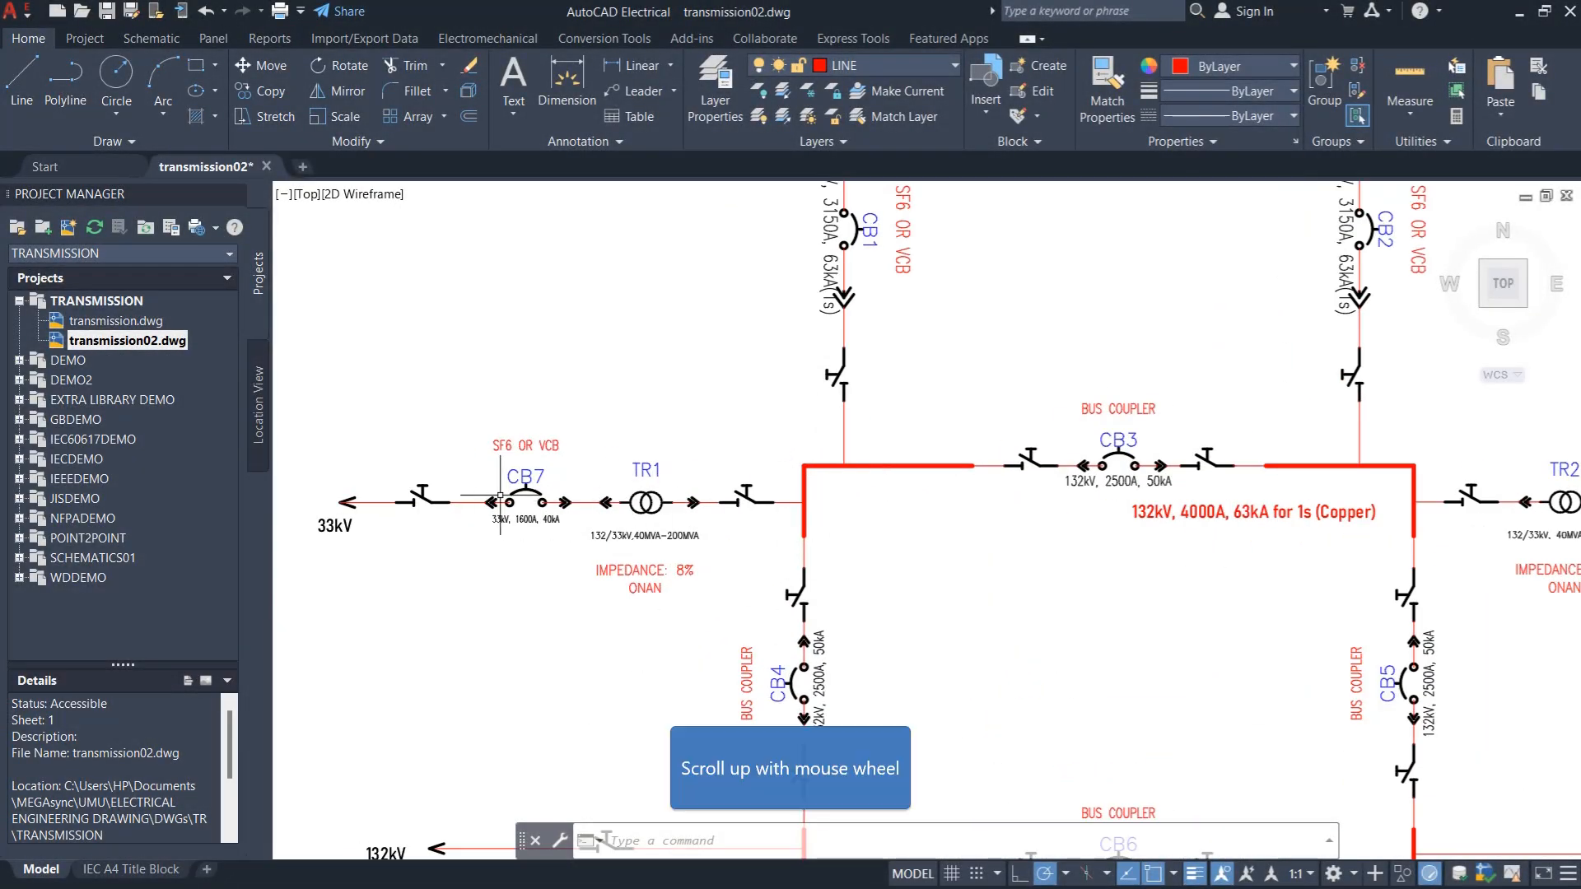
scroll(500, 495, "up", 2)
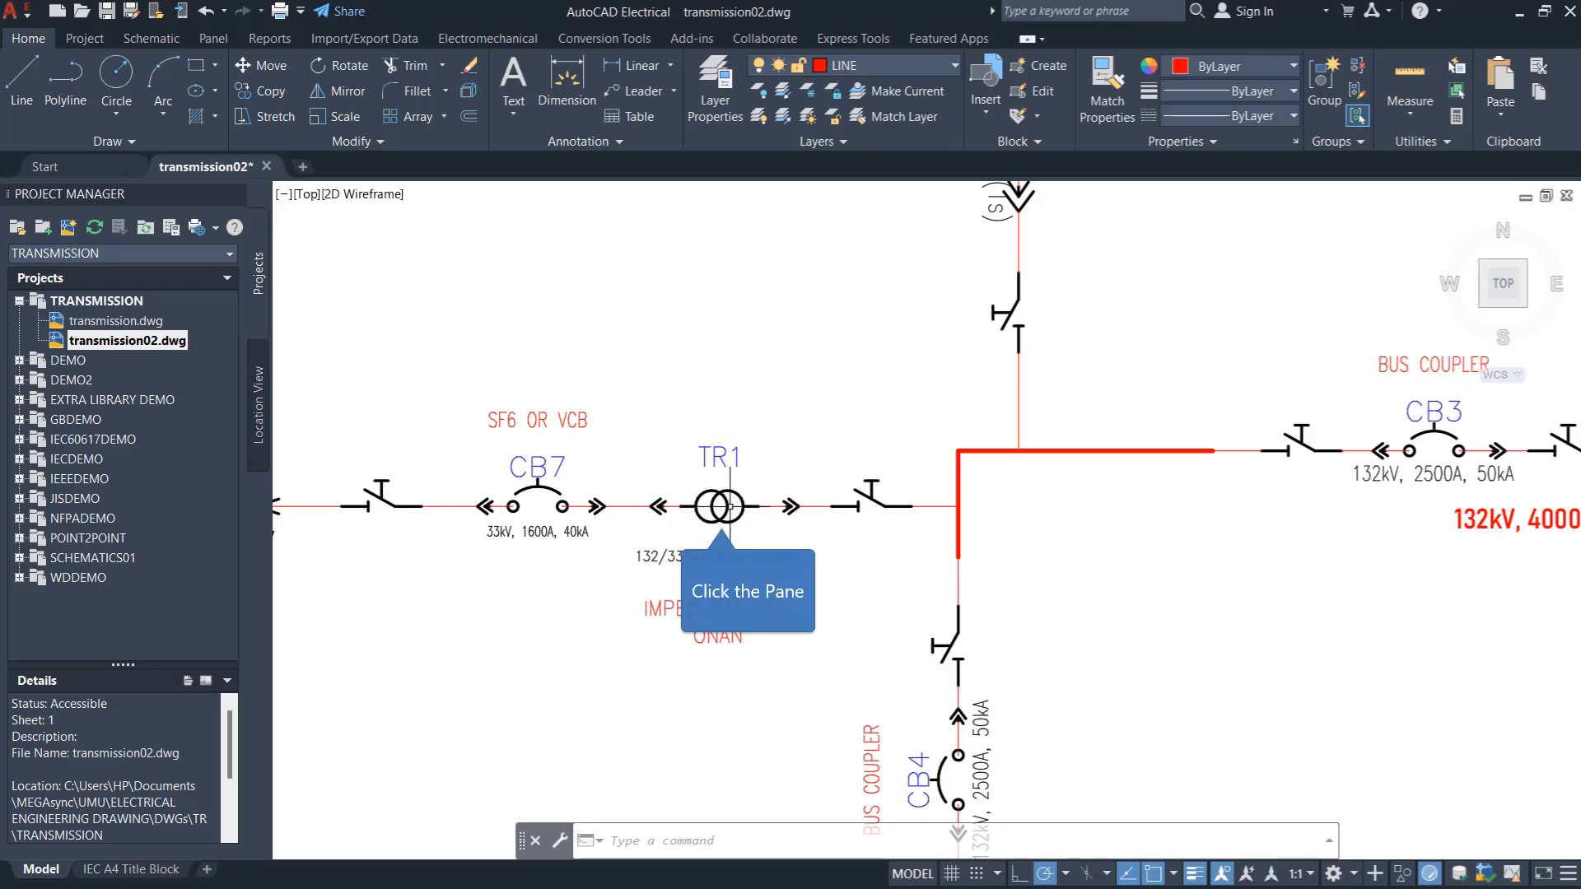
left_click(720, 506)
right_click(719, 506)
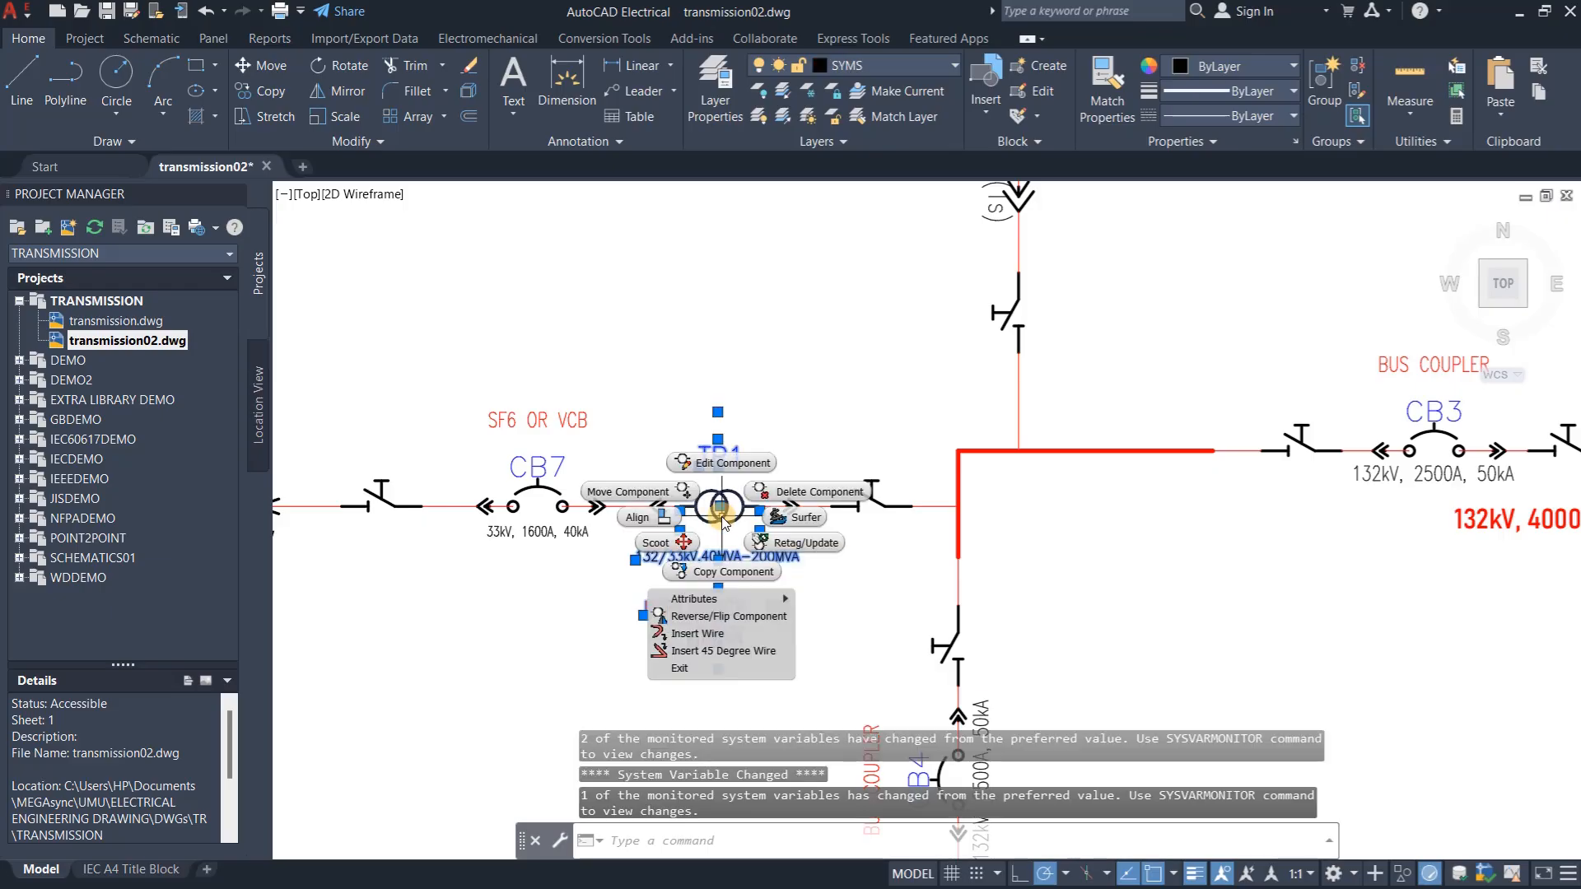
left_click(725, 463)
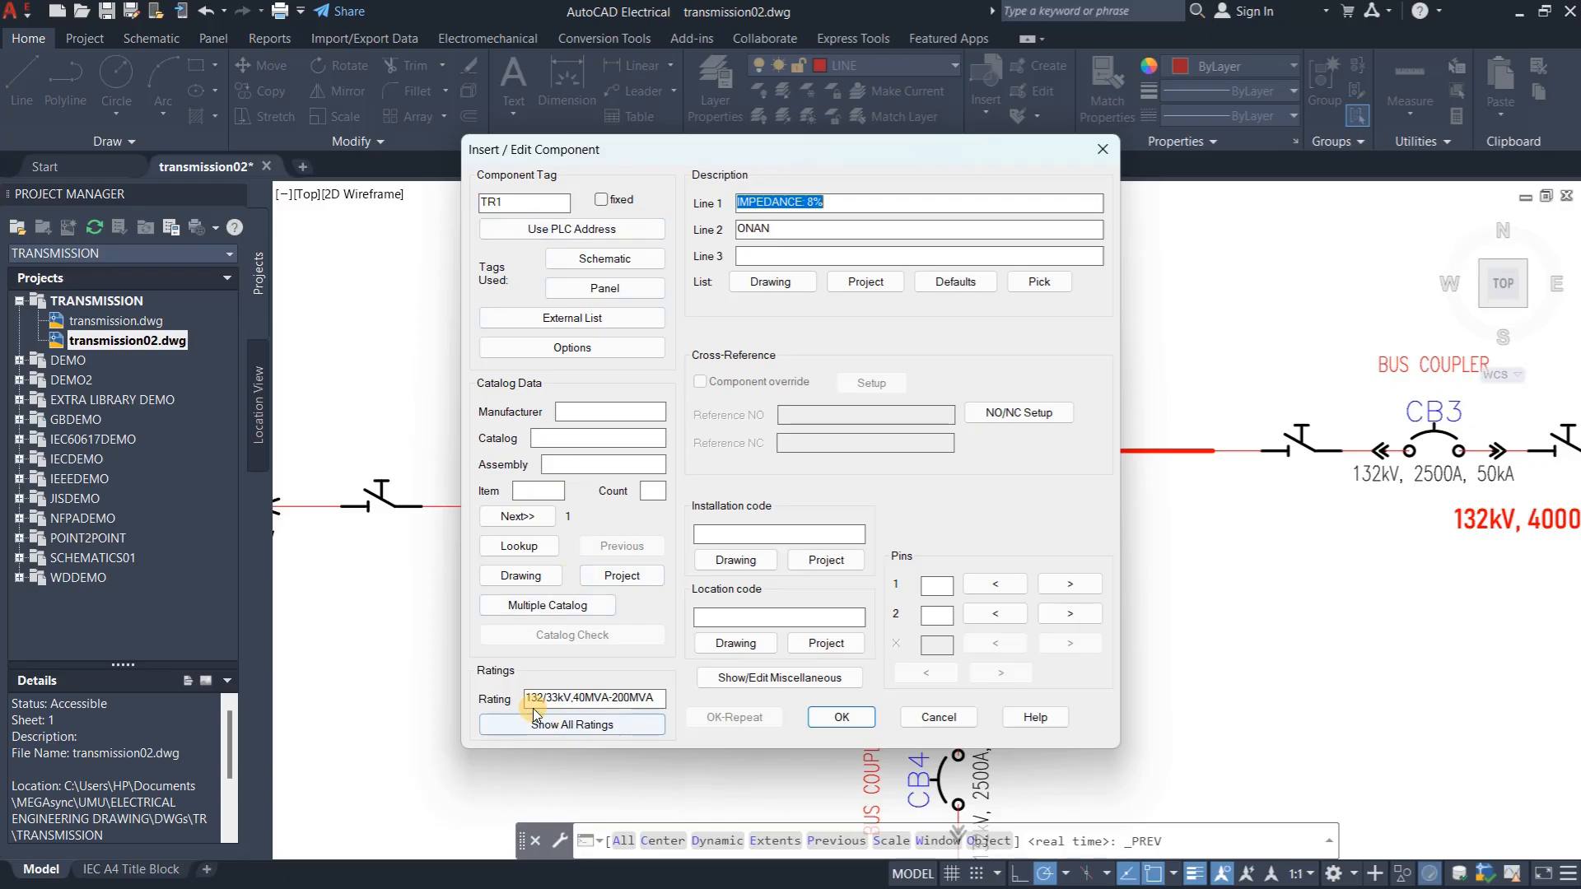
left_click(841, 717)
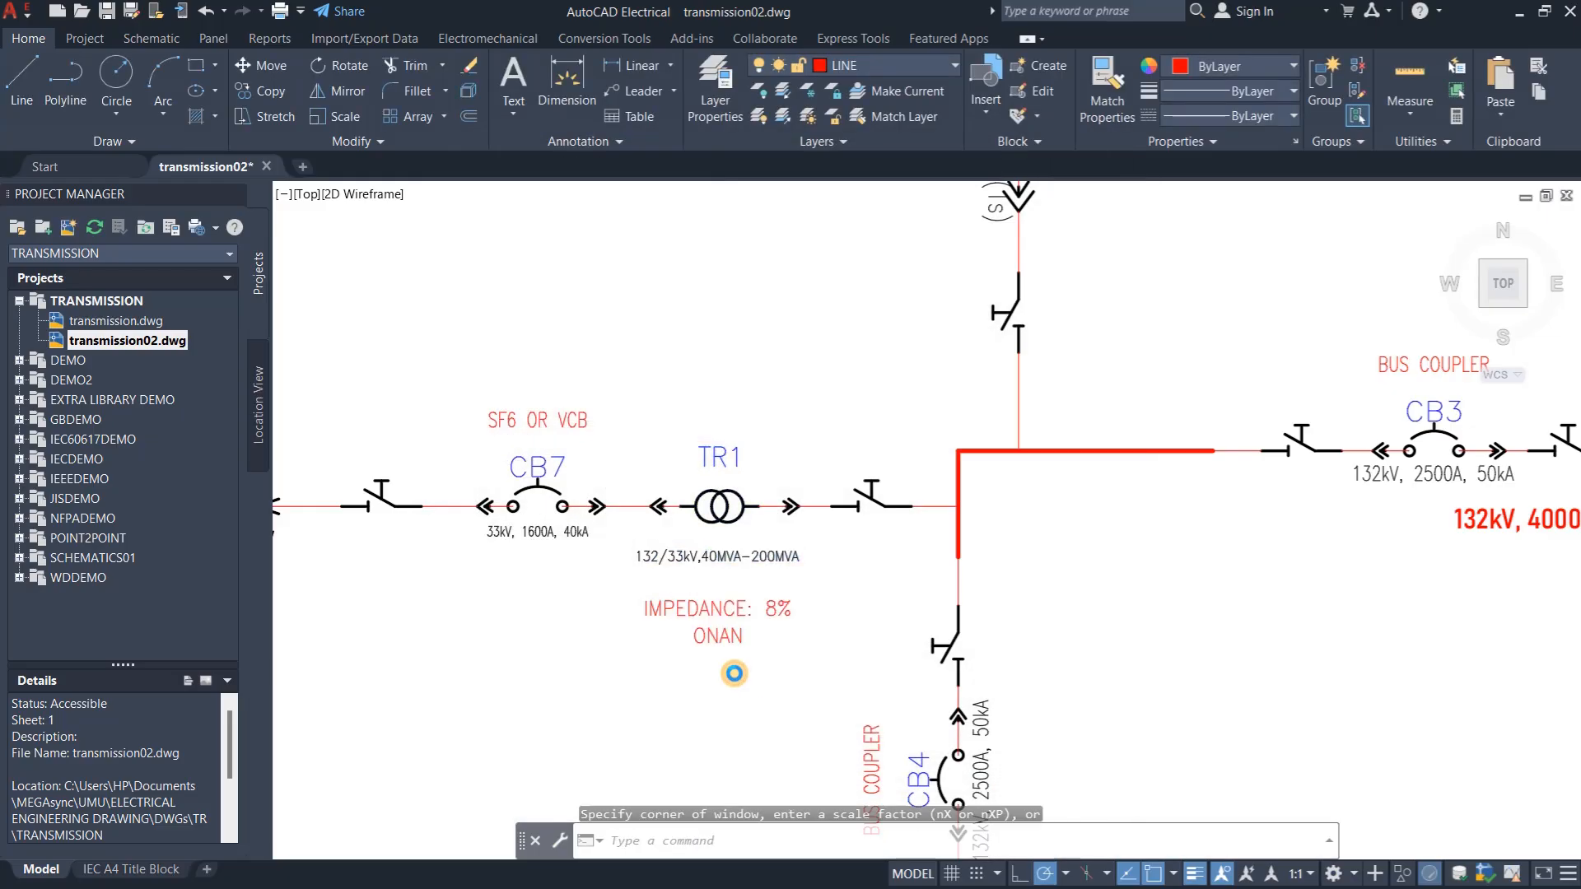
Add the single-line text INCOMING TRANSMISSION above the CB1 feeder's blue line label, with a horizontal baseline
scroll(588, 579, "down", 3)
scroll(589, 579, "down", 5)
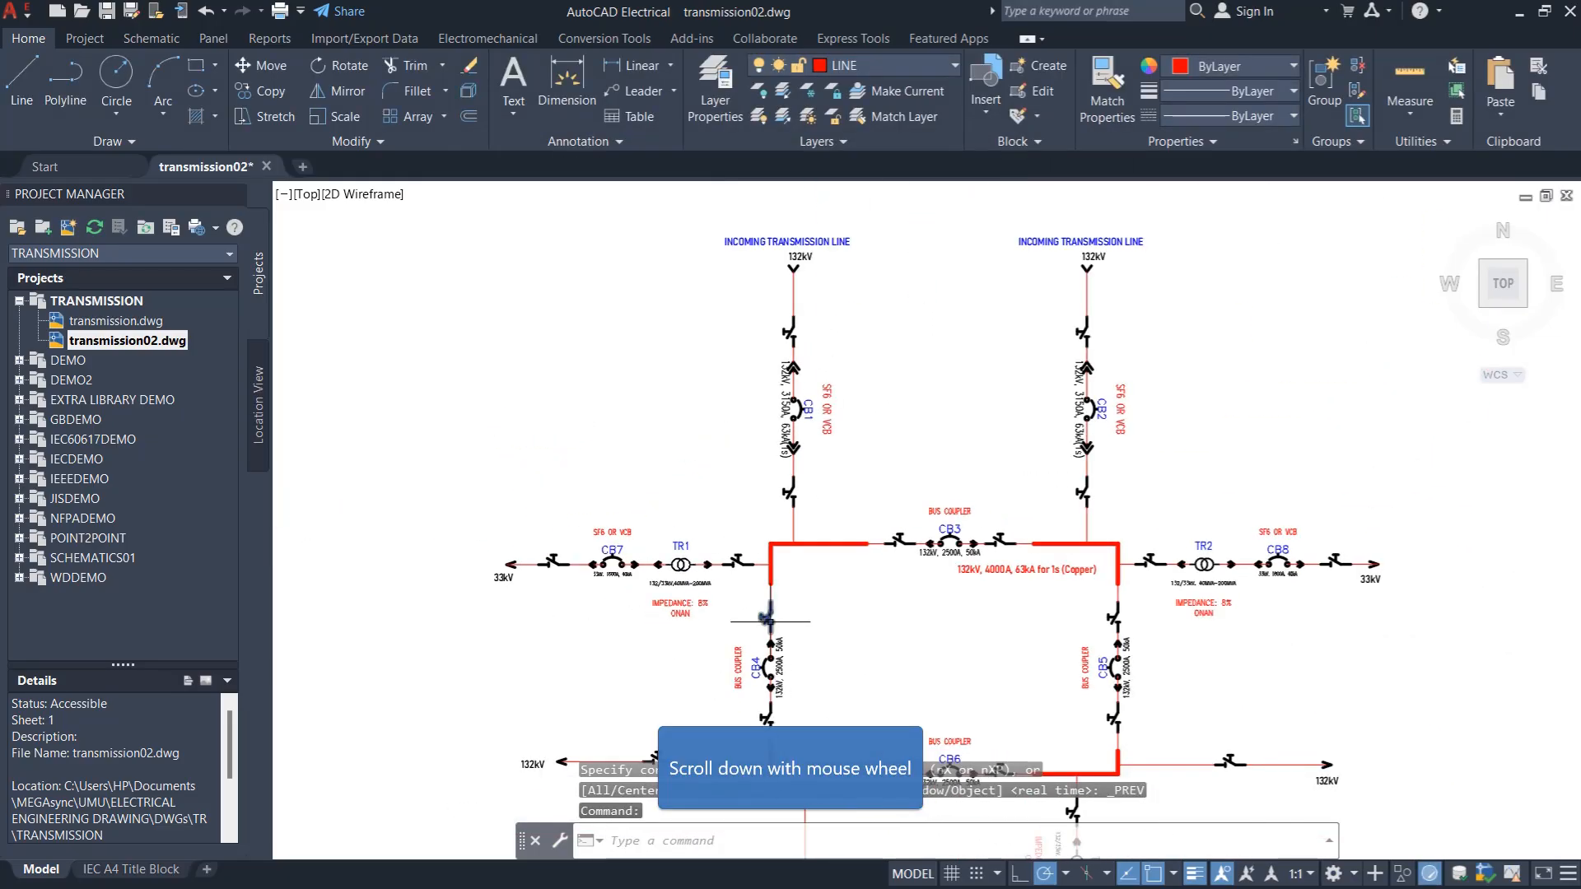
scroll(771, 346, "up", 5)
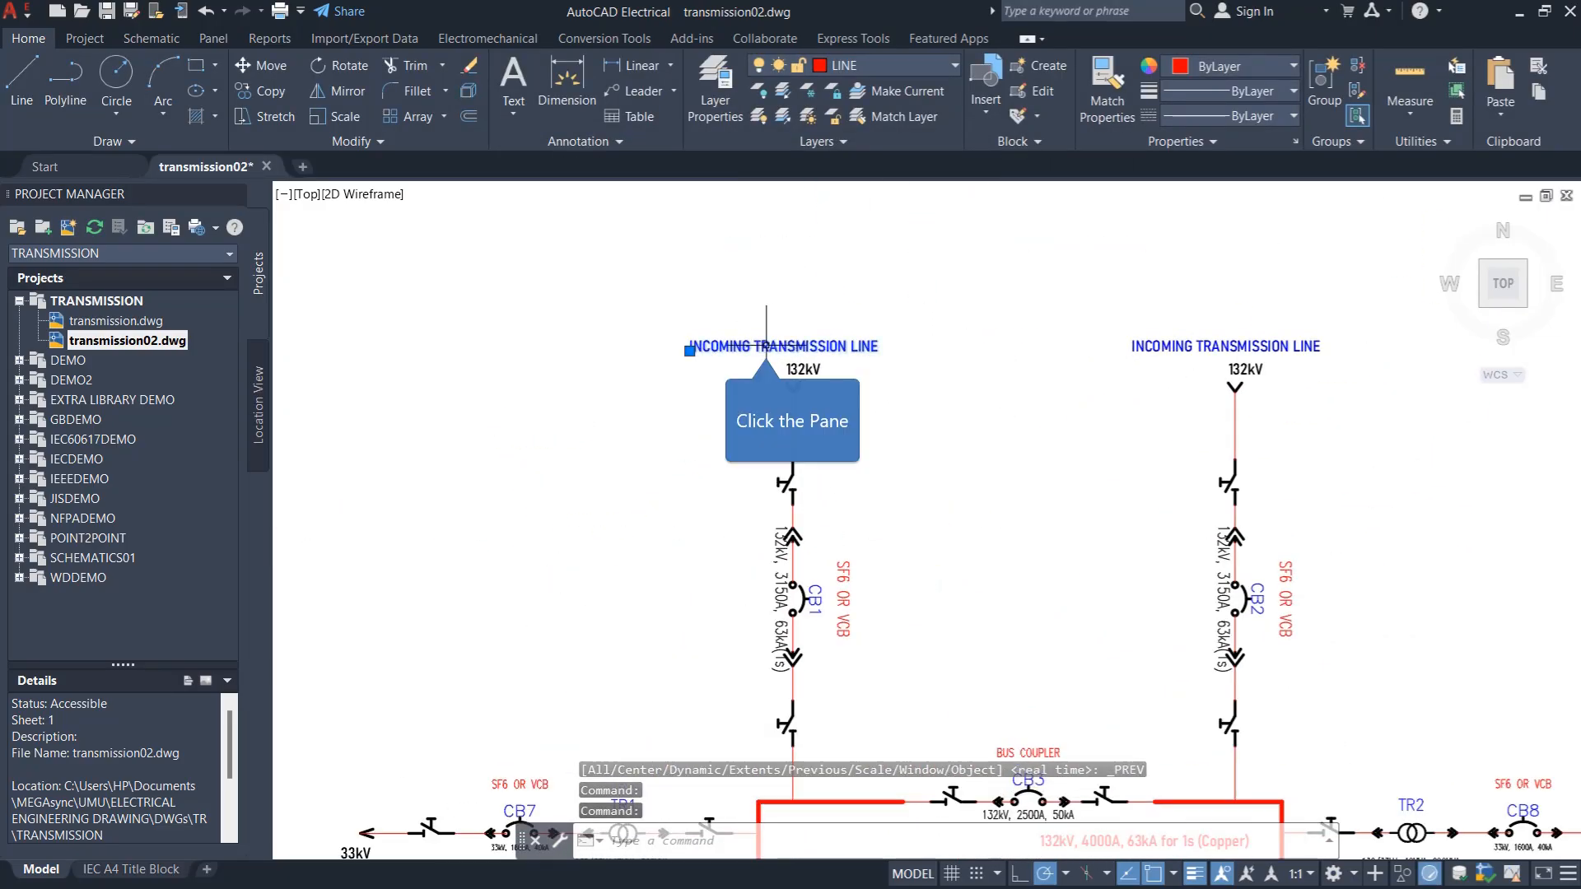
left_click(766, 346)
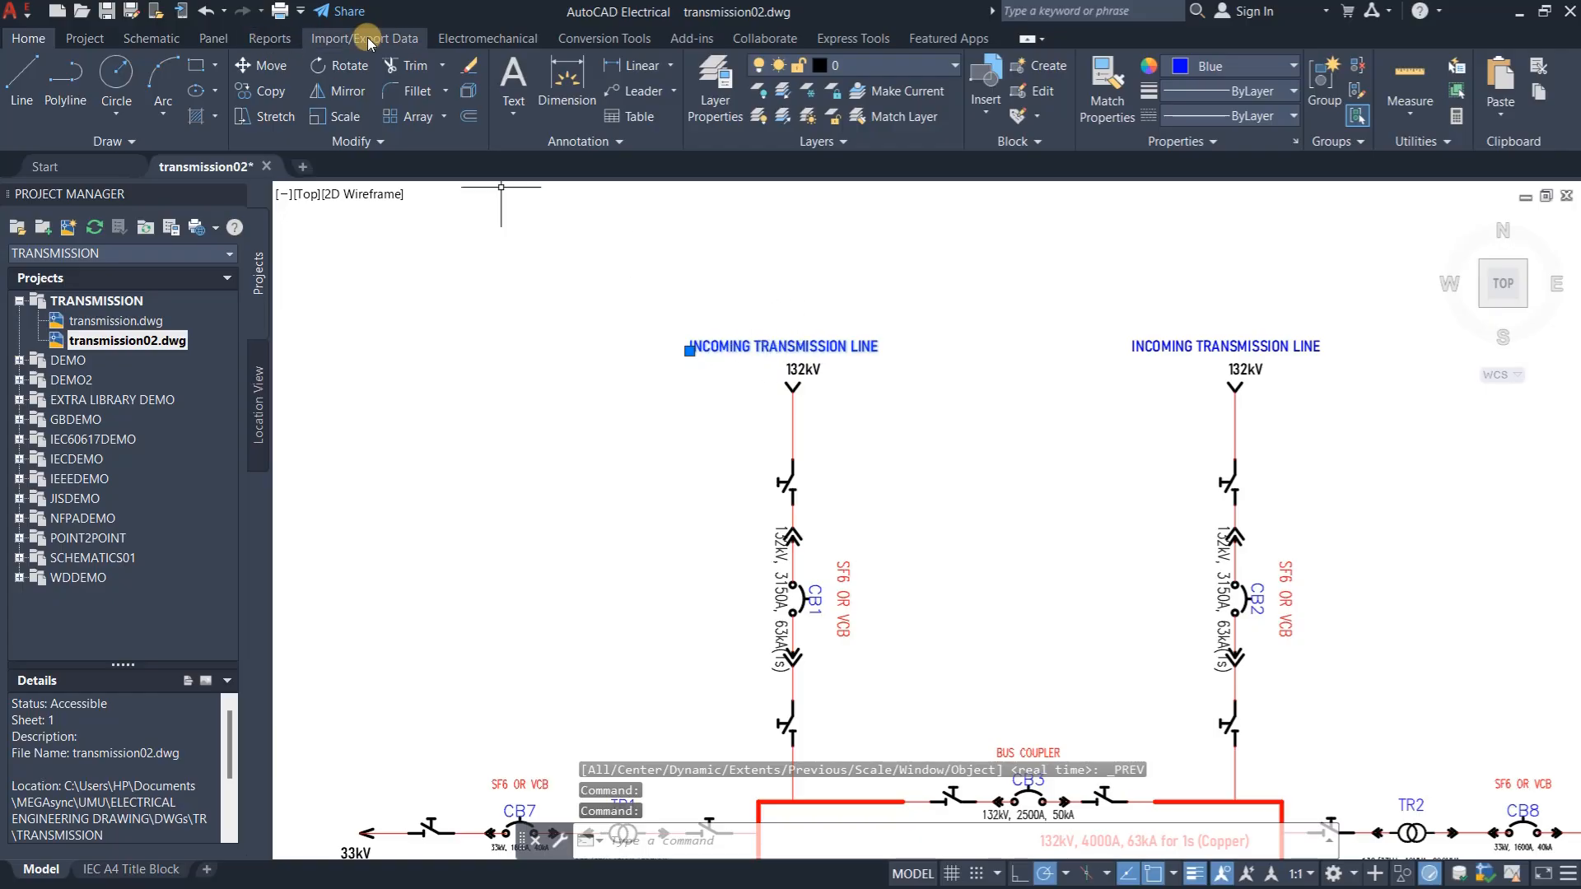
left_click(514, 107)
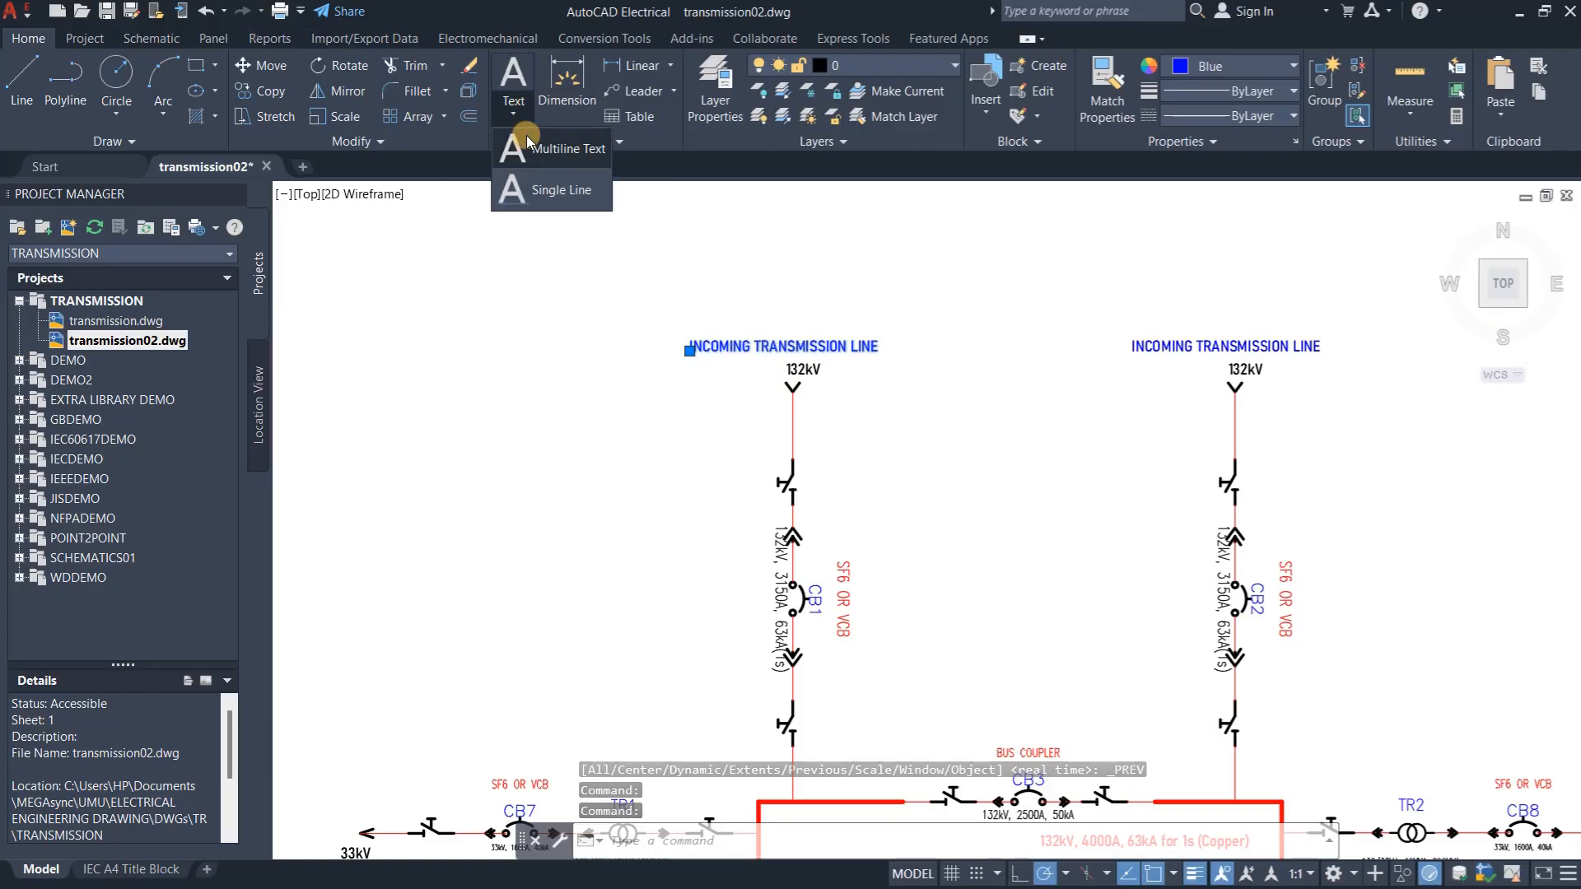
left_click(559, 192)
left_click(678, 291)
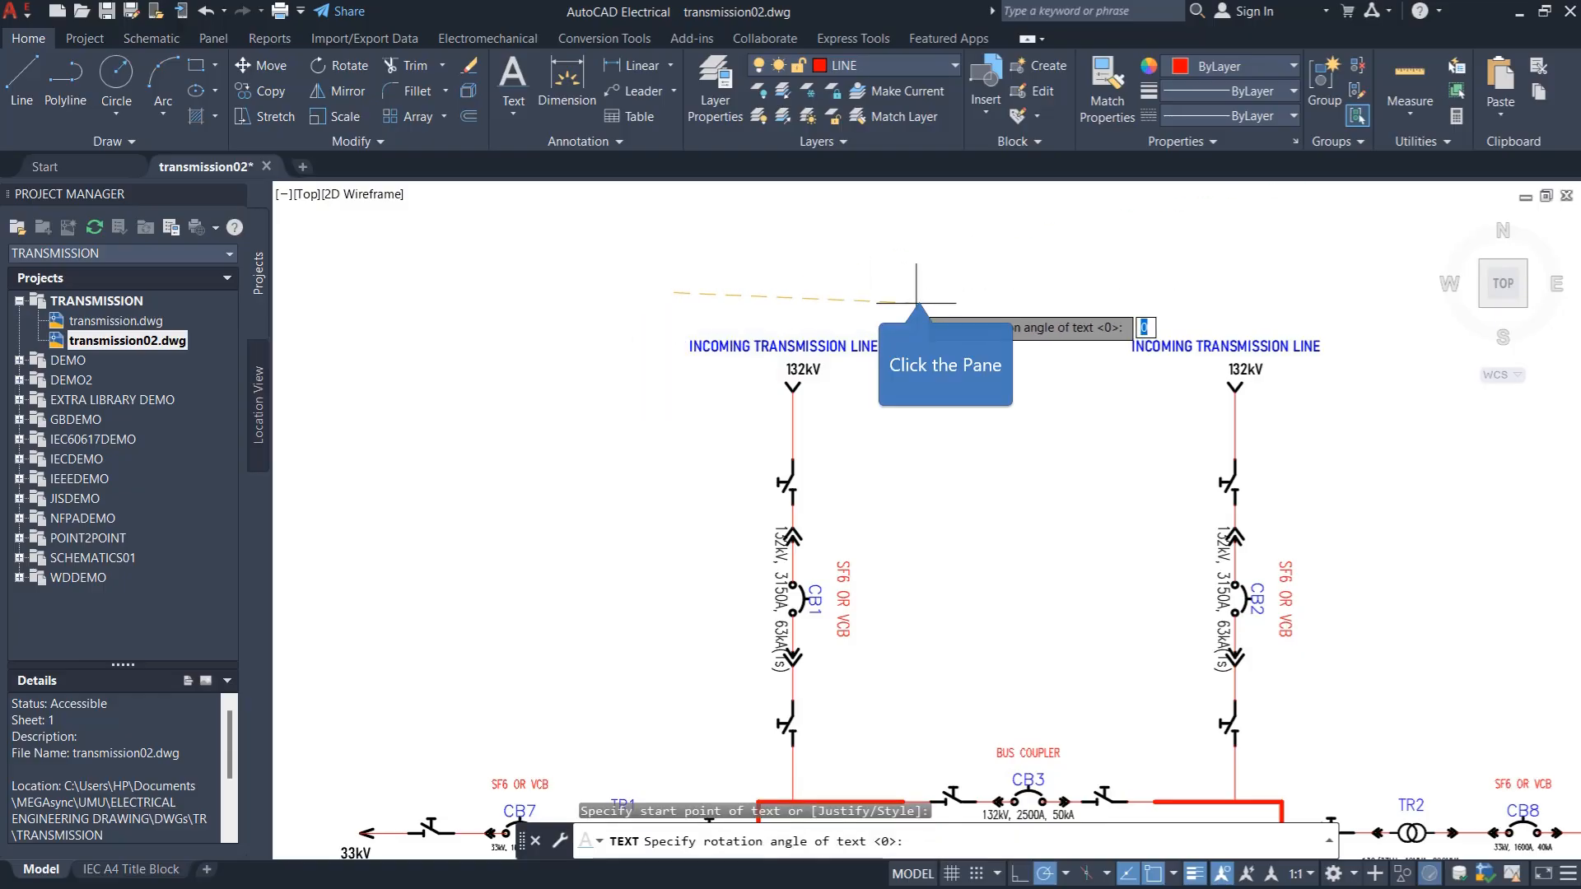
left_click(978, 295)
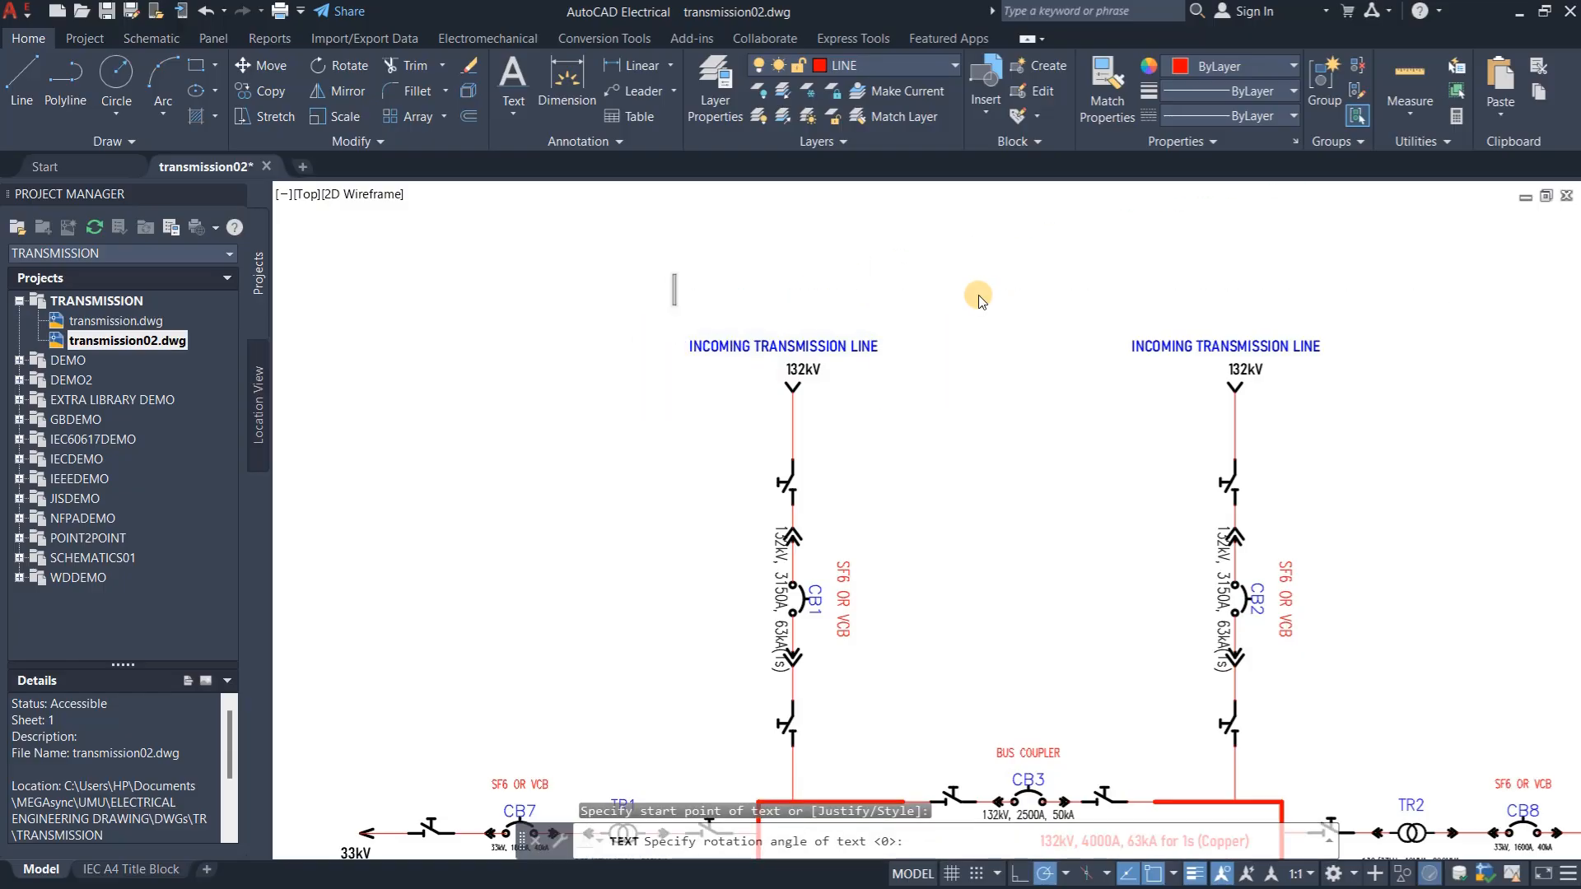
type("INC")
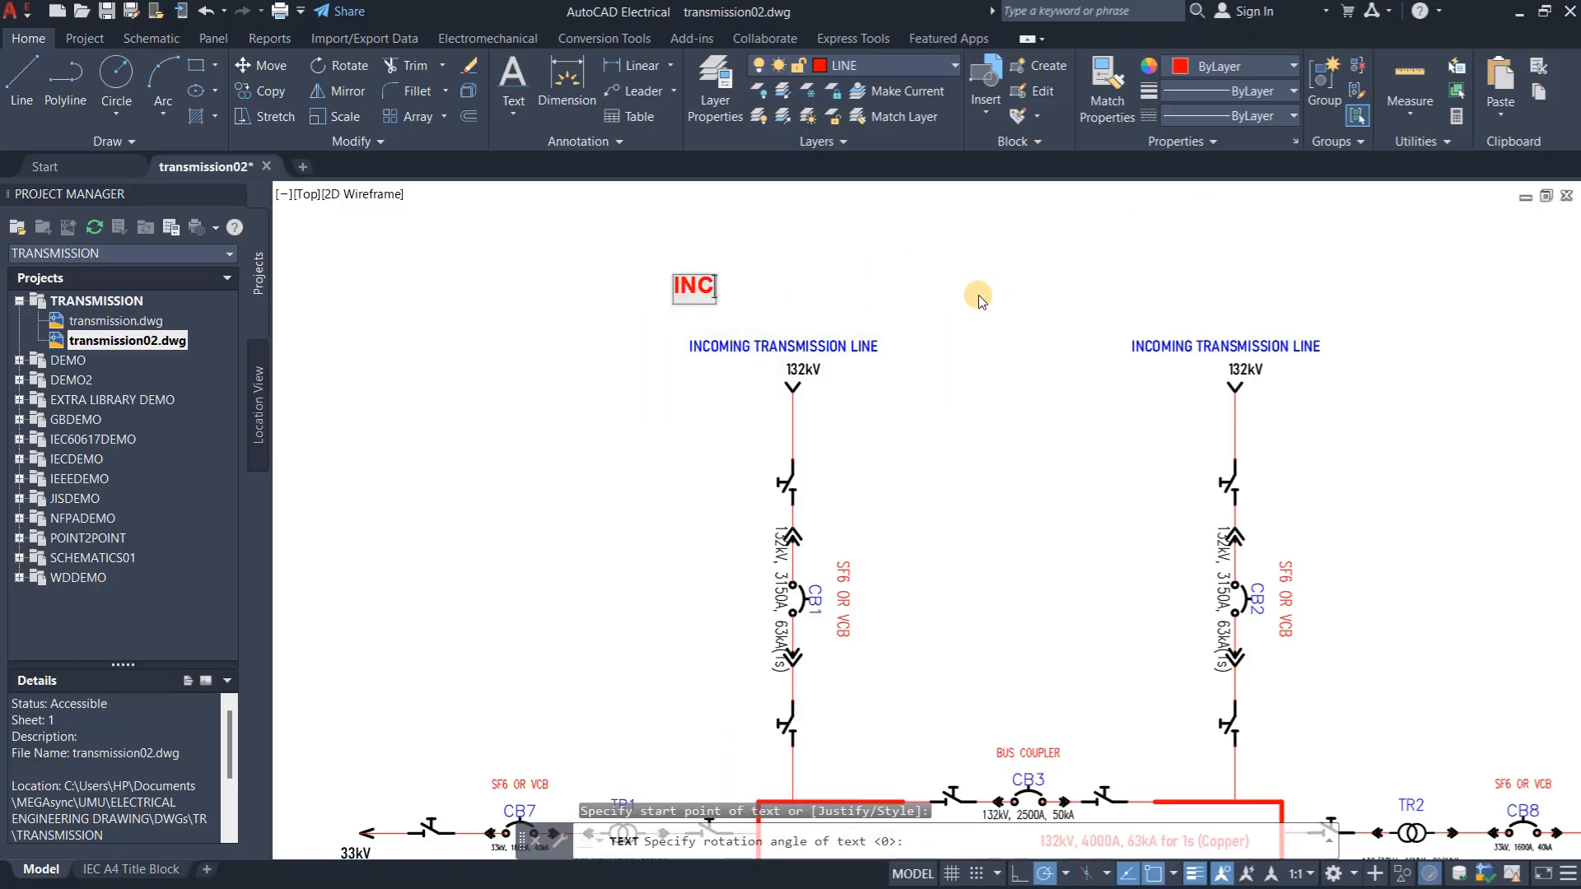
type("OMING ")
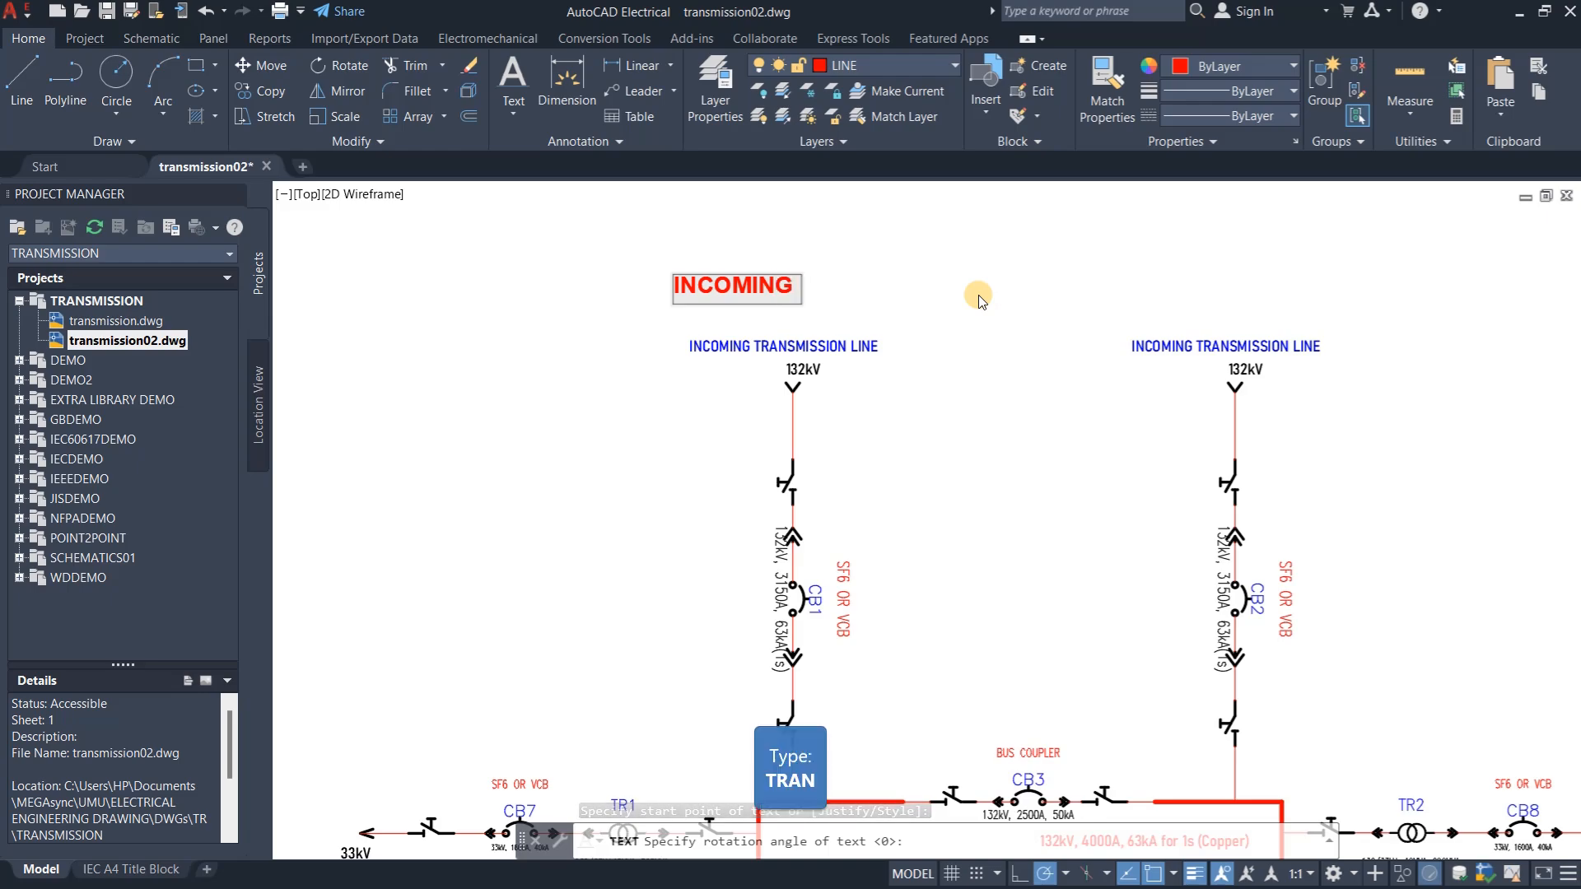
type("TRAN")
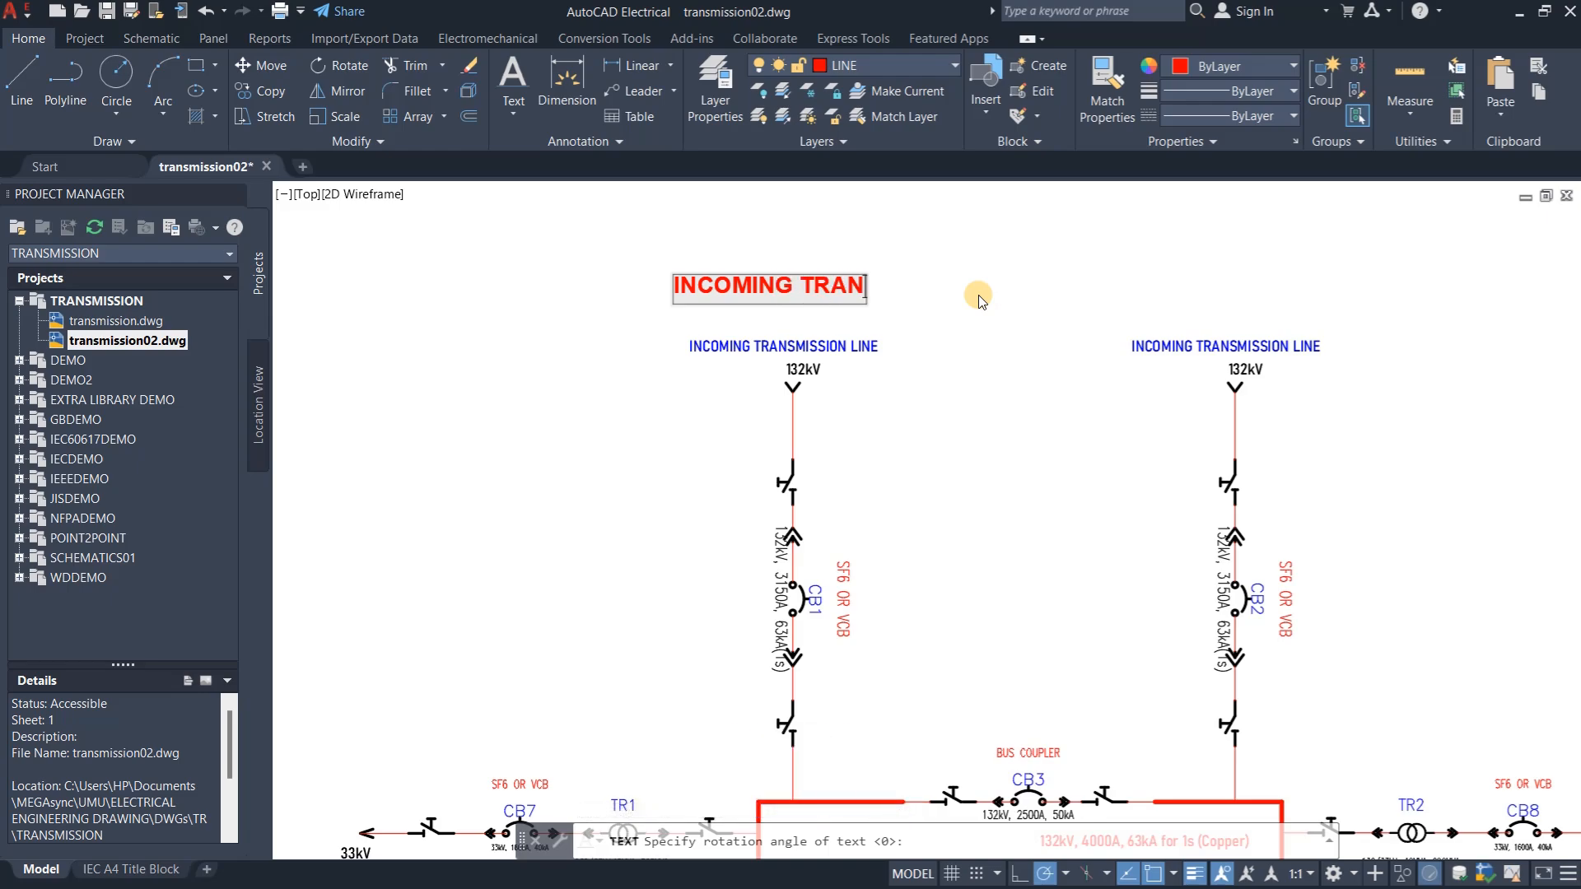
type("SMISSI")
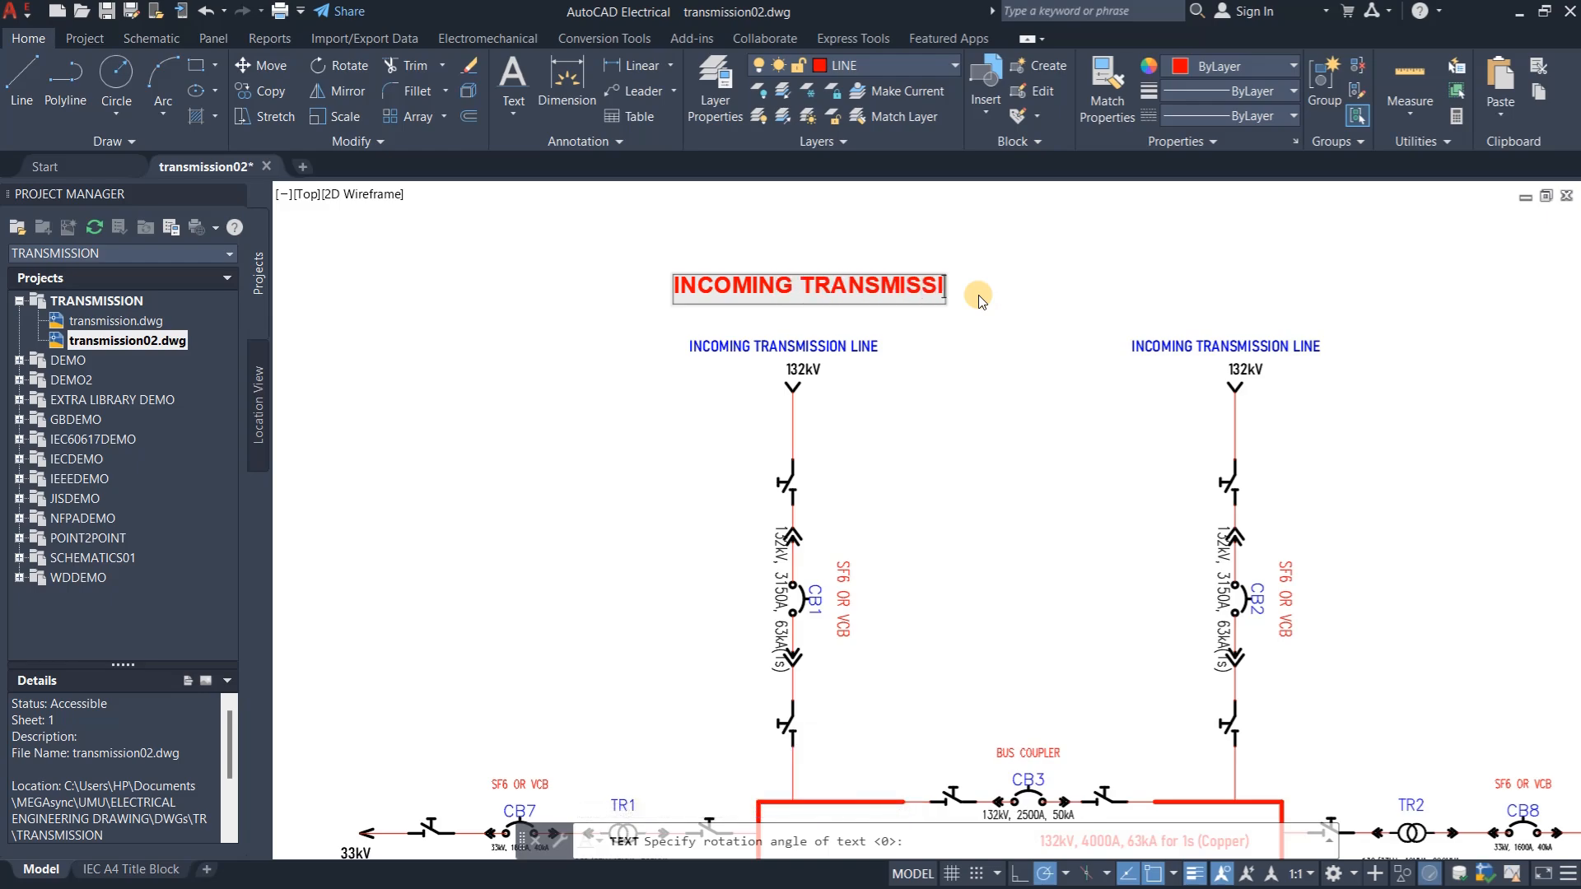
type("ON")
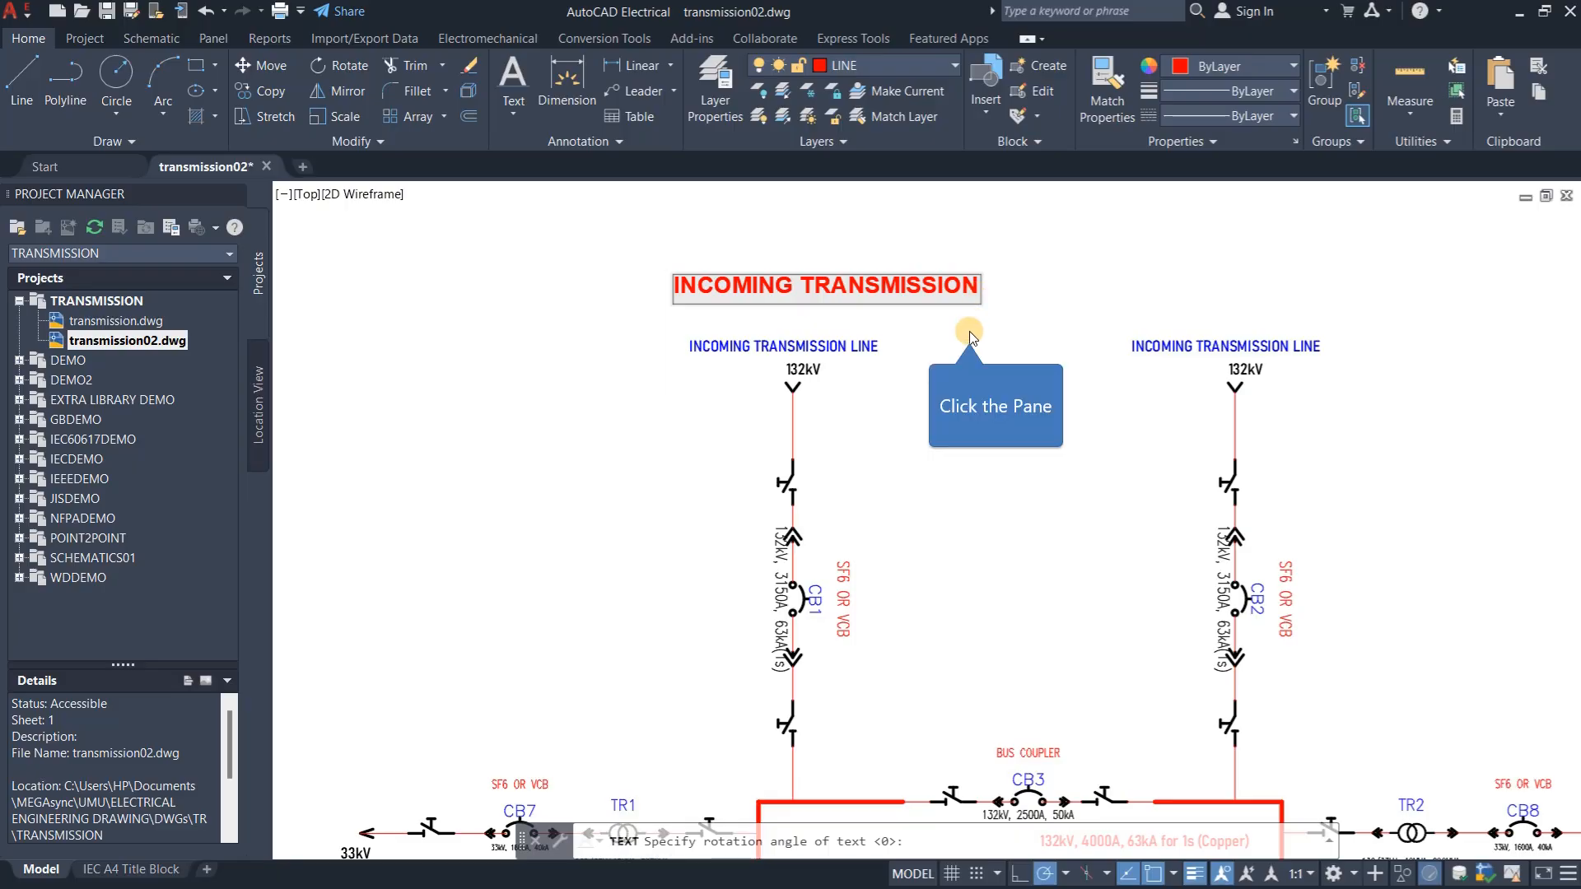
left_click(970, 329)
key("Escape")
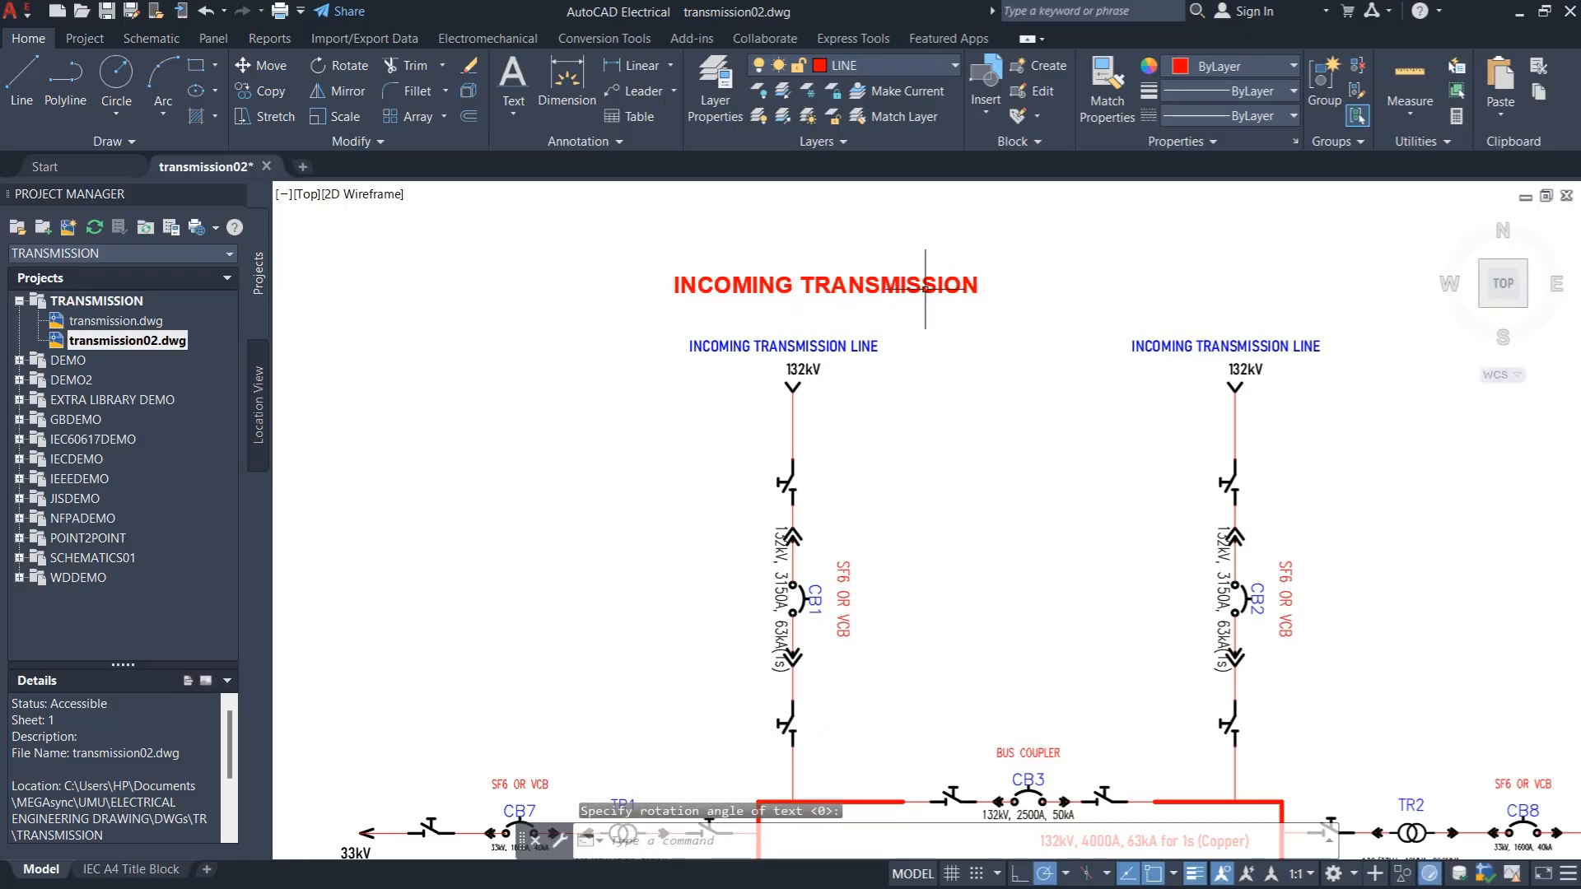
Delete the large red INCOMING TRANSMISSION text above the CB1 feeder
left_click(705, 282)
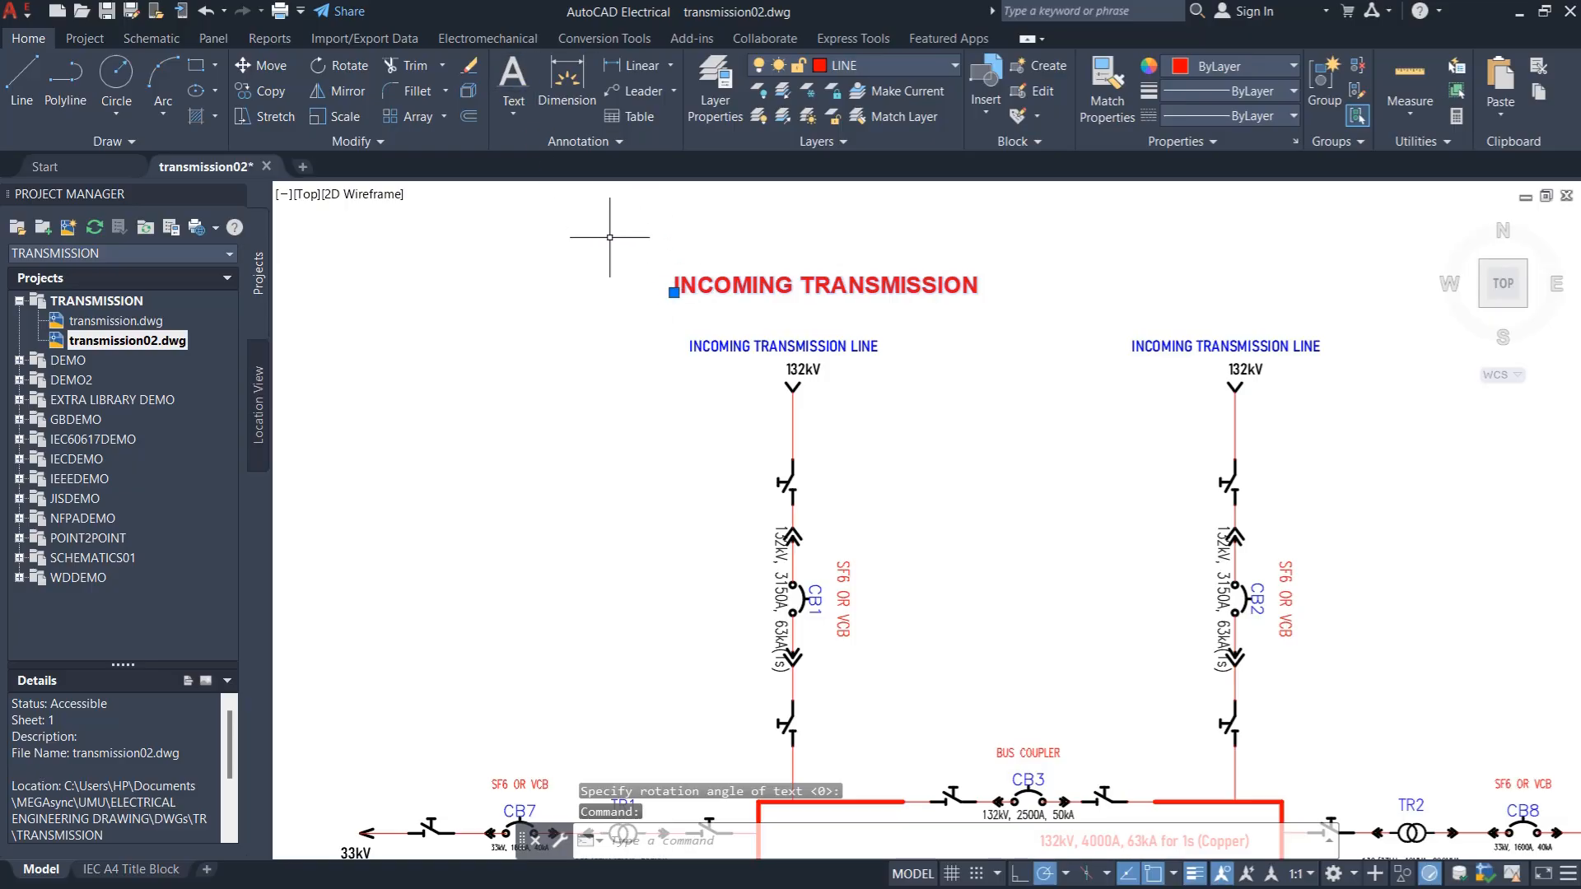
left_click(673, 292)
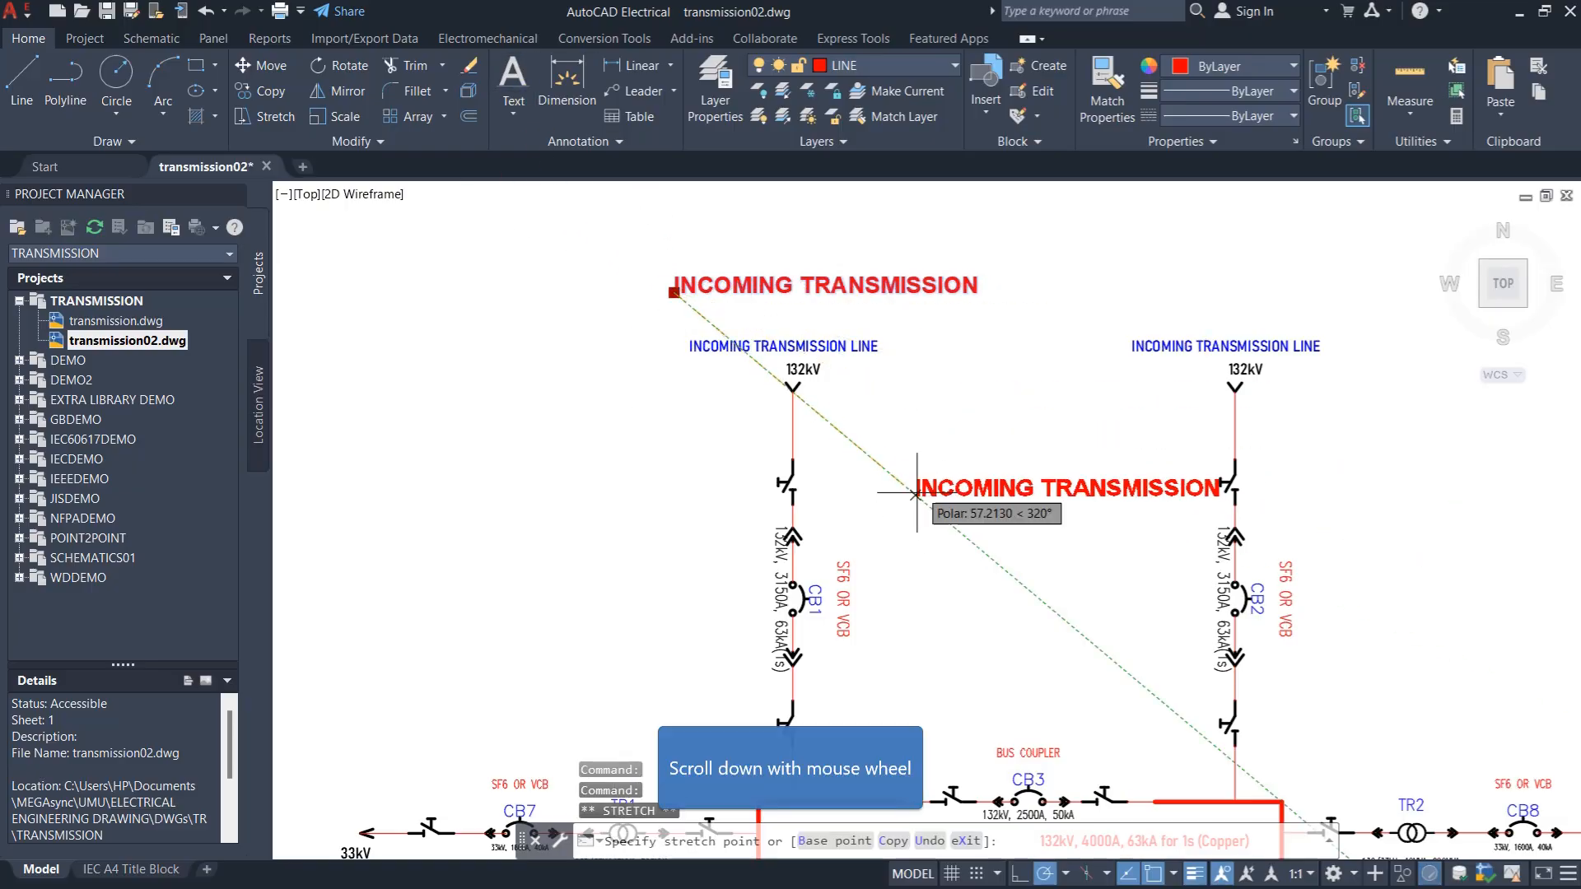
scroll(741, 362, "down", 3)
scroll(963, 635, "up", 3)
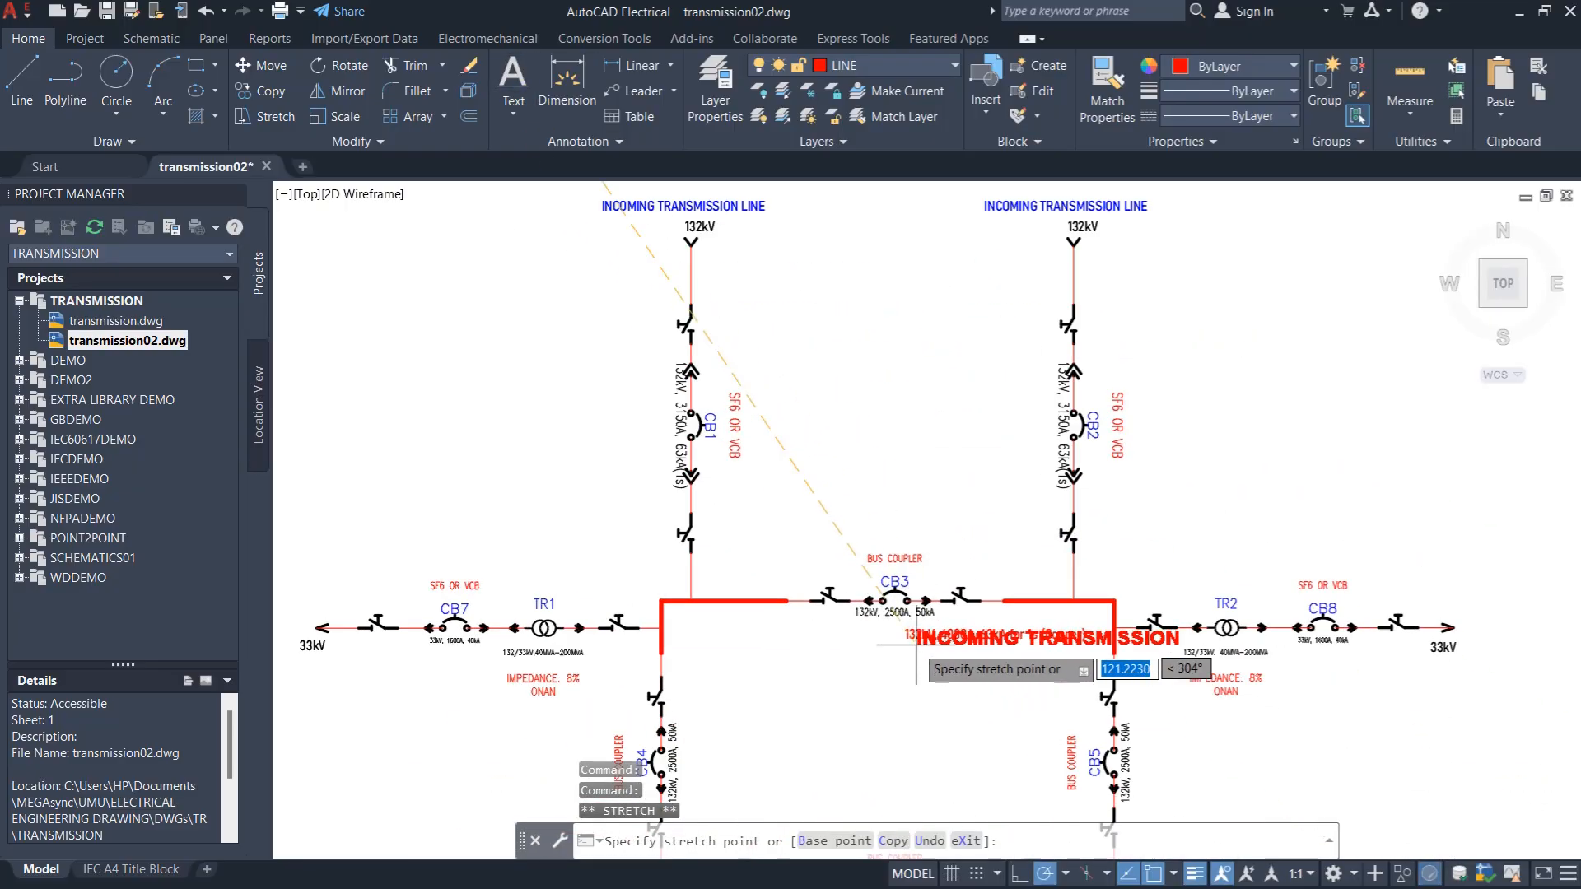
key("Escape")
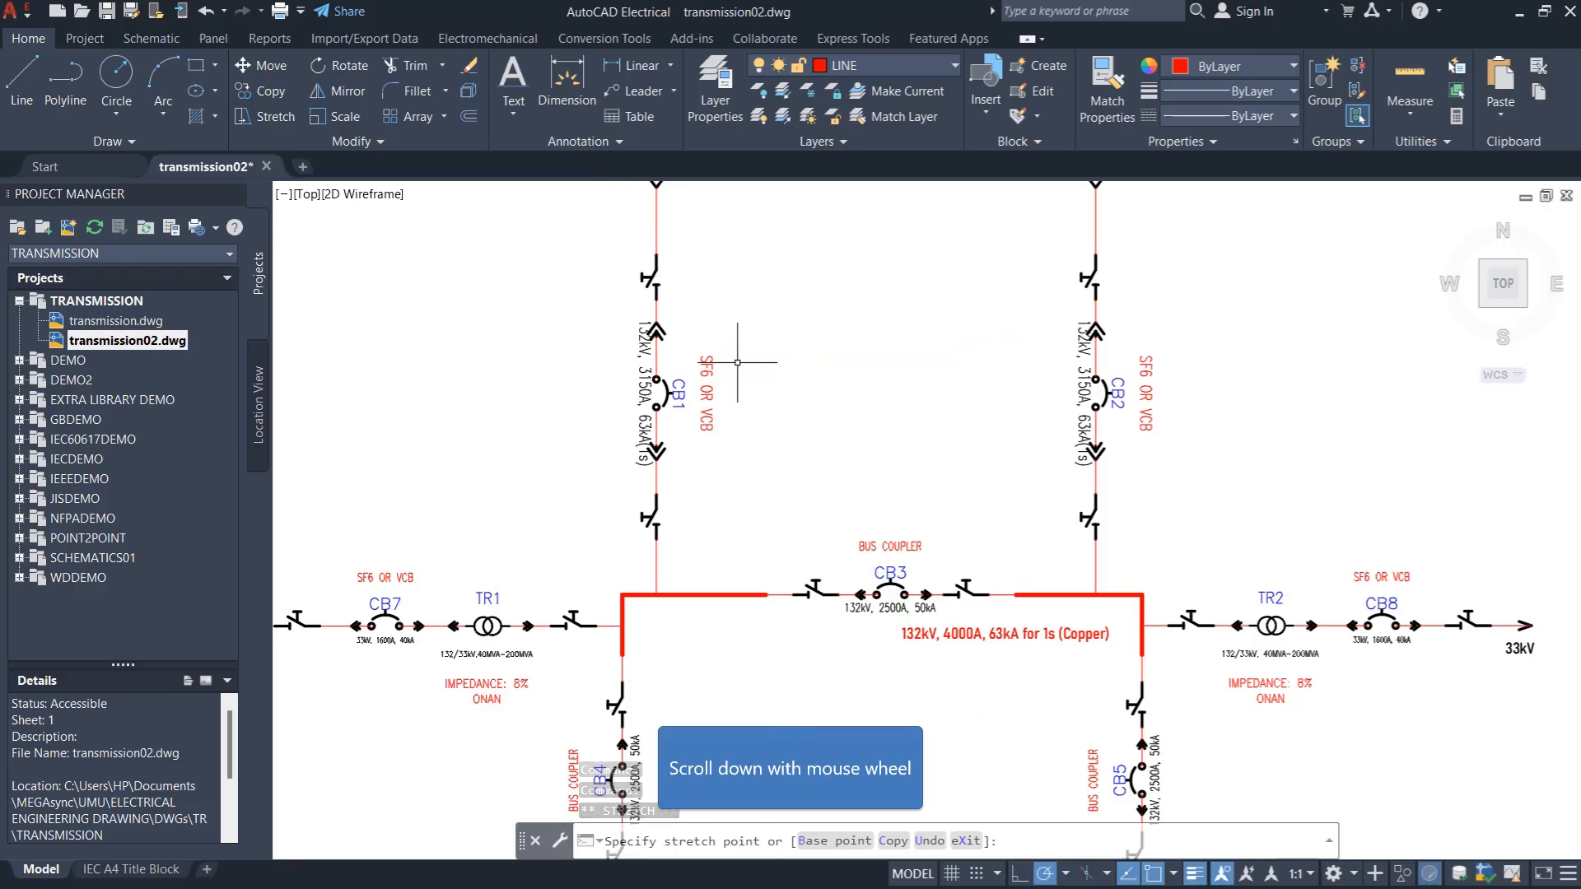
scroll(846, 464, "down", 2)
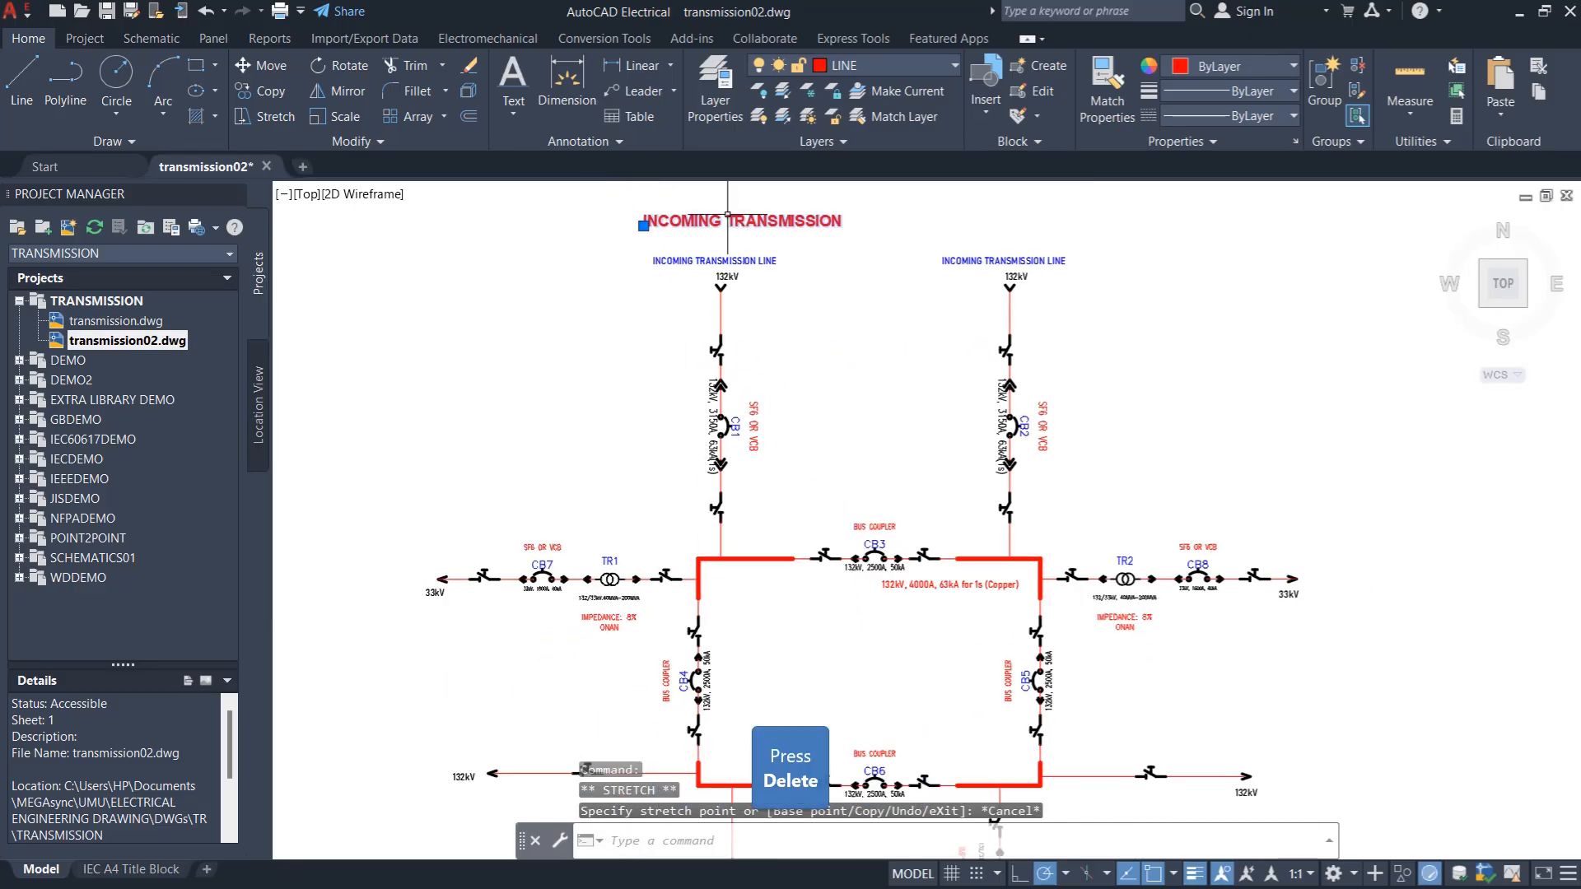
key("Delete")
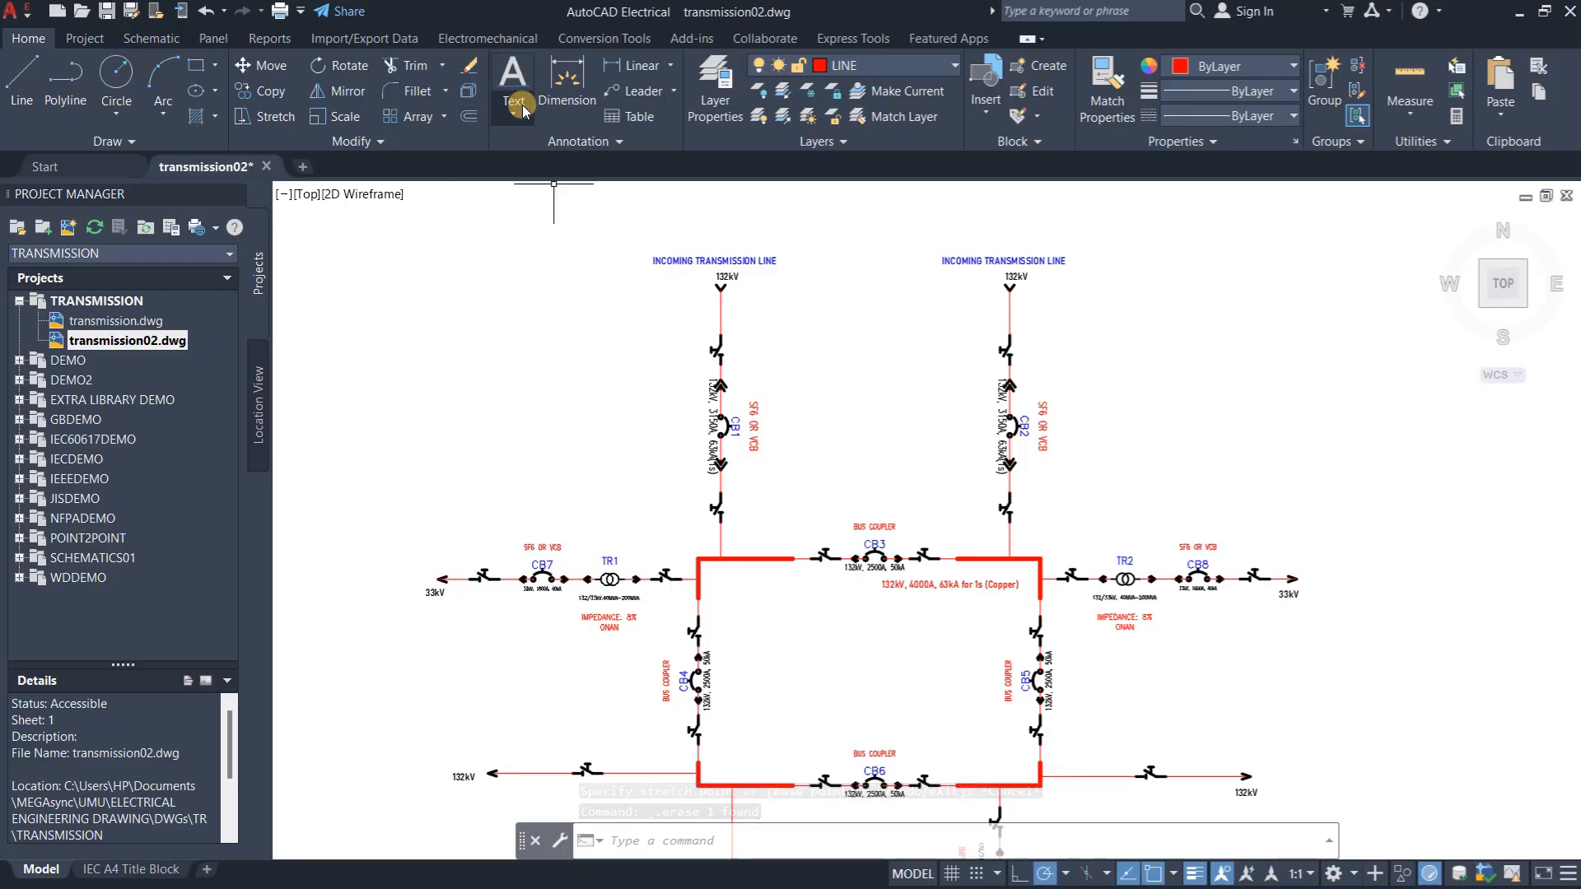
Review the drawing's available text styles and the option for managing them, without changing the current style
left_click(606, 142)
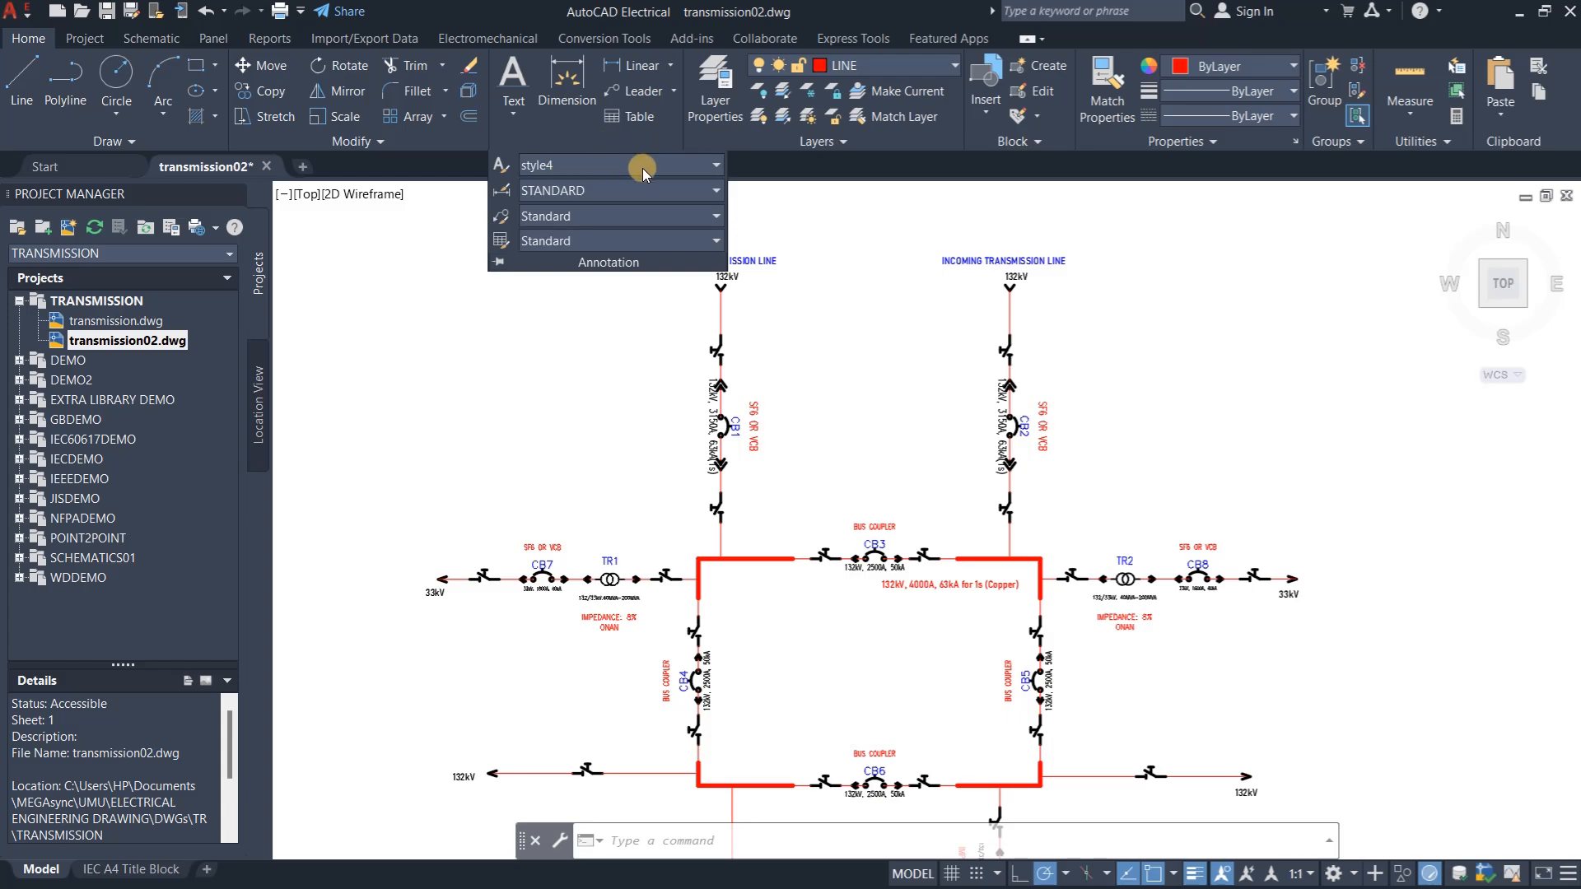
left_click(716, 167)
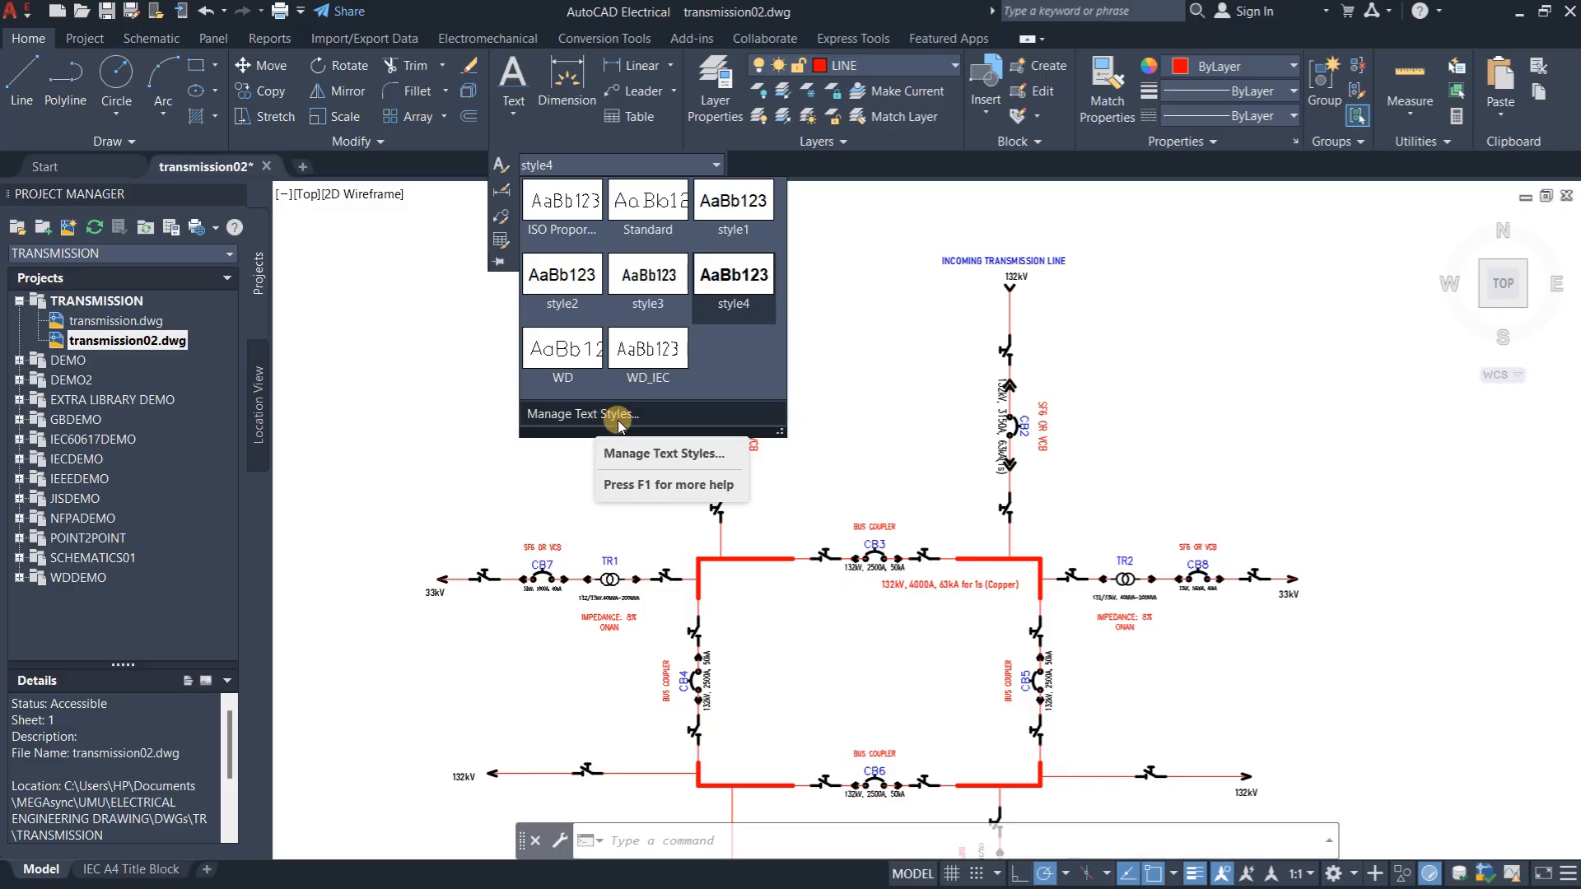
left_click(1083, 302)
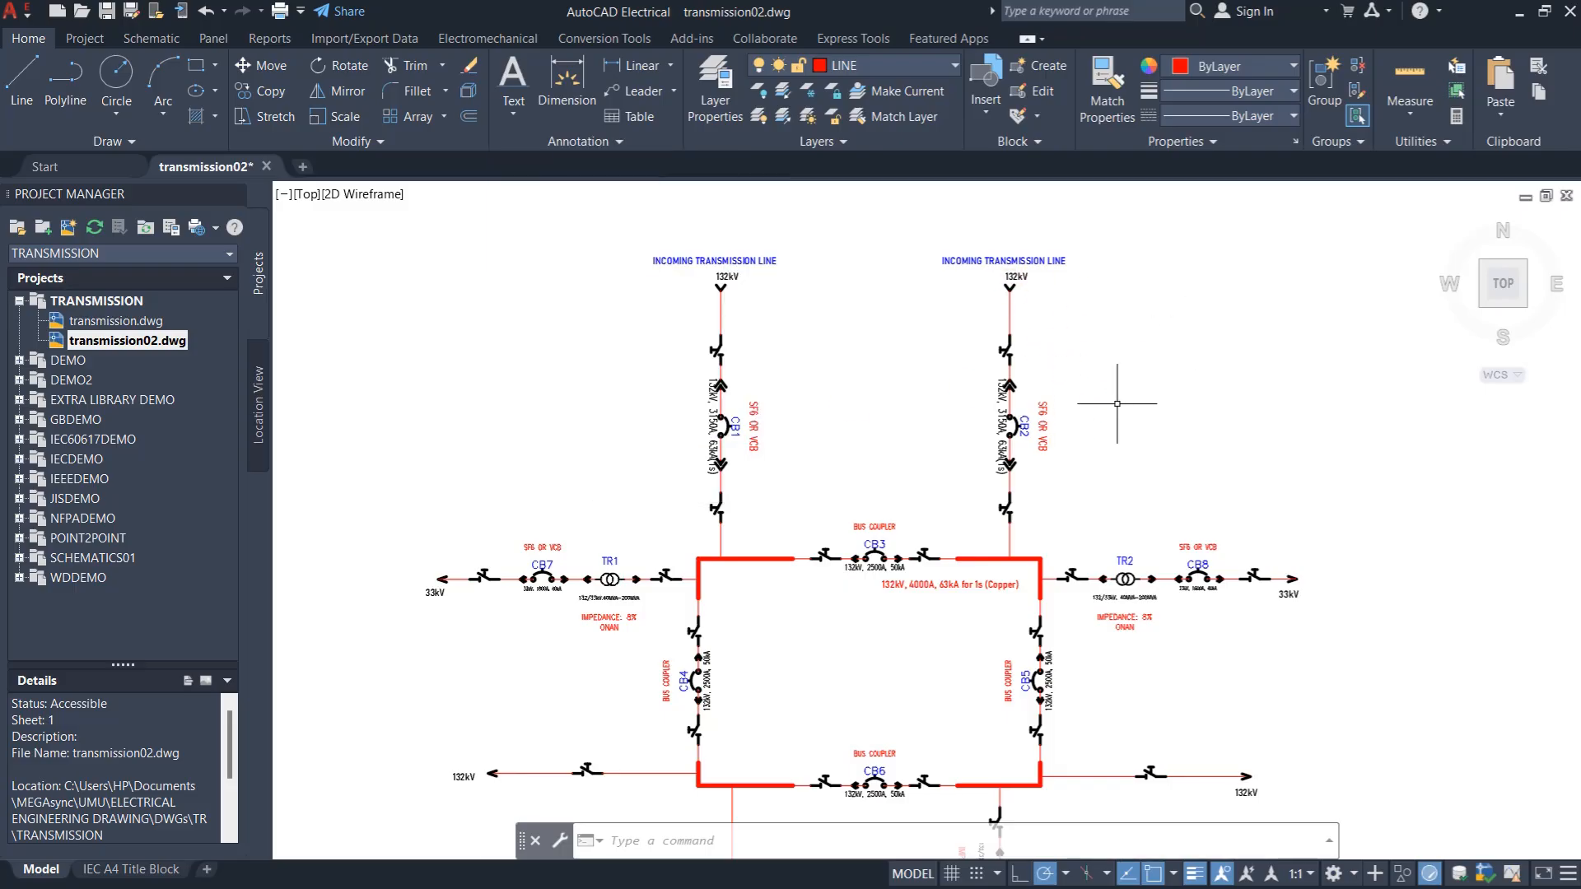
Delete the spare TR1 transformer and the neighbouring arrow and isolator from the loose symbols beside the diagram
scroll(1152, 466, "down", 5)
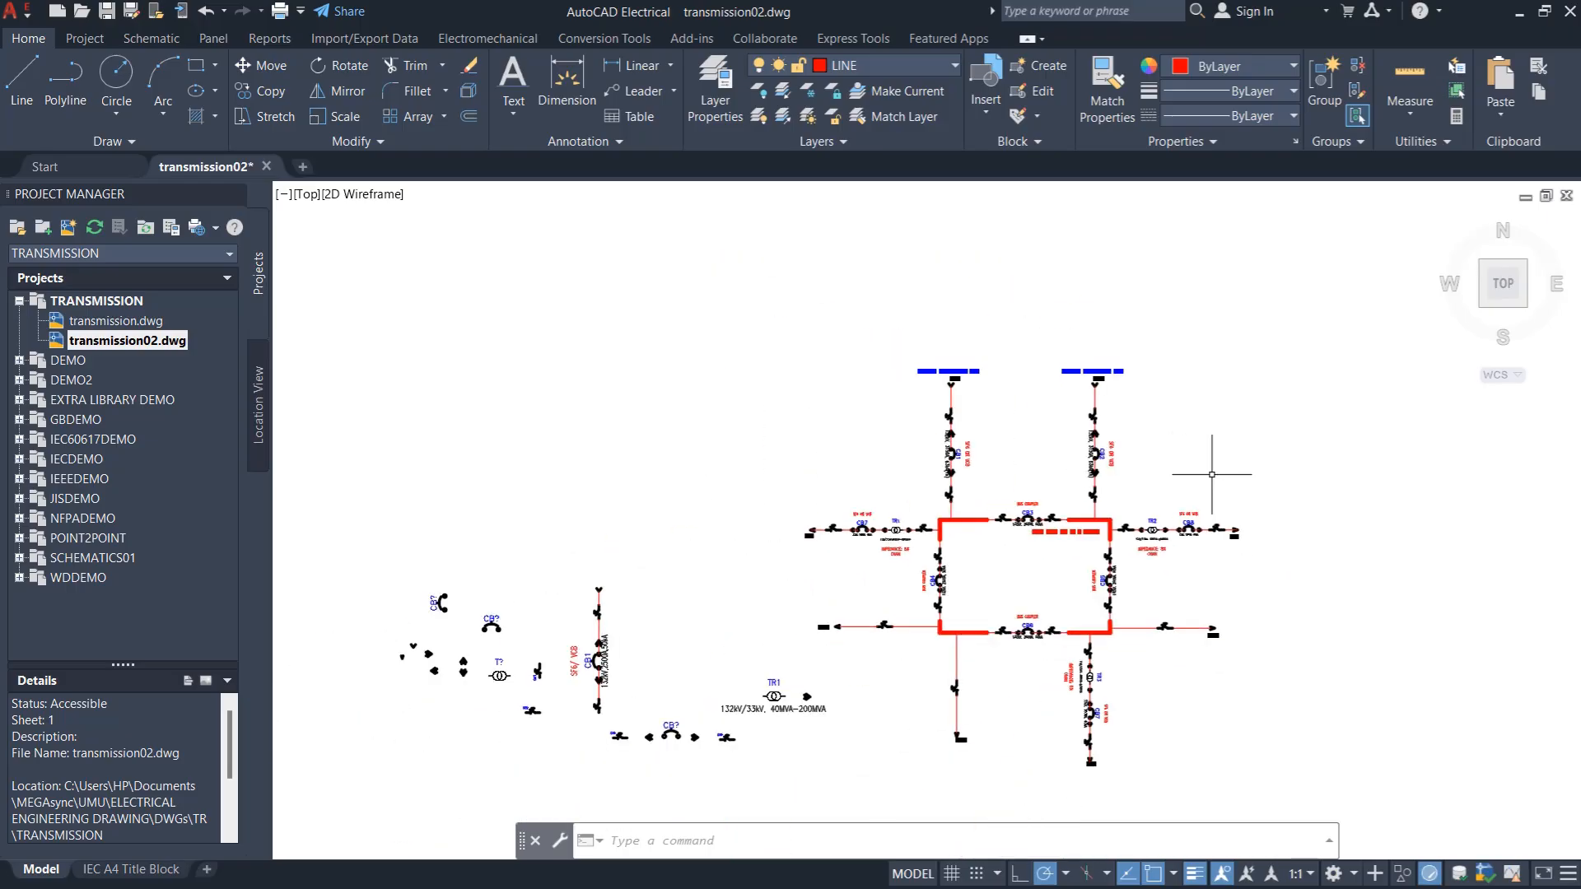
left_click(711, 666)
left_click(864, 753)
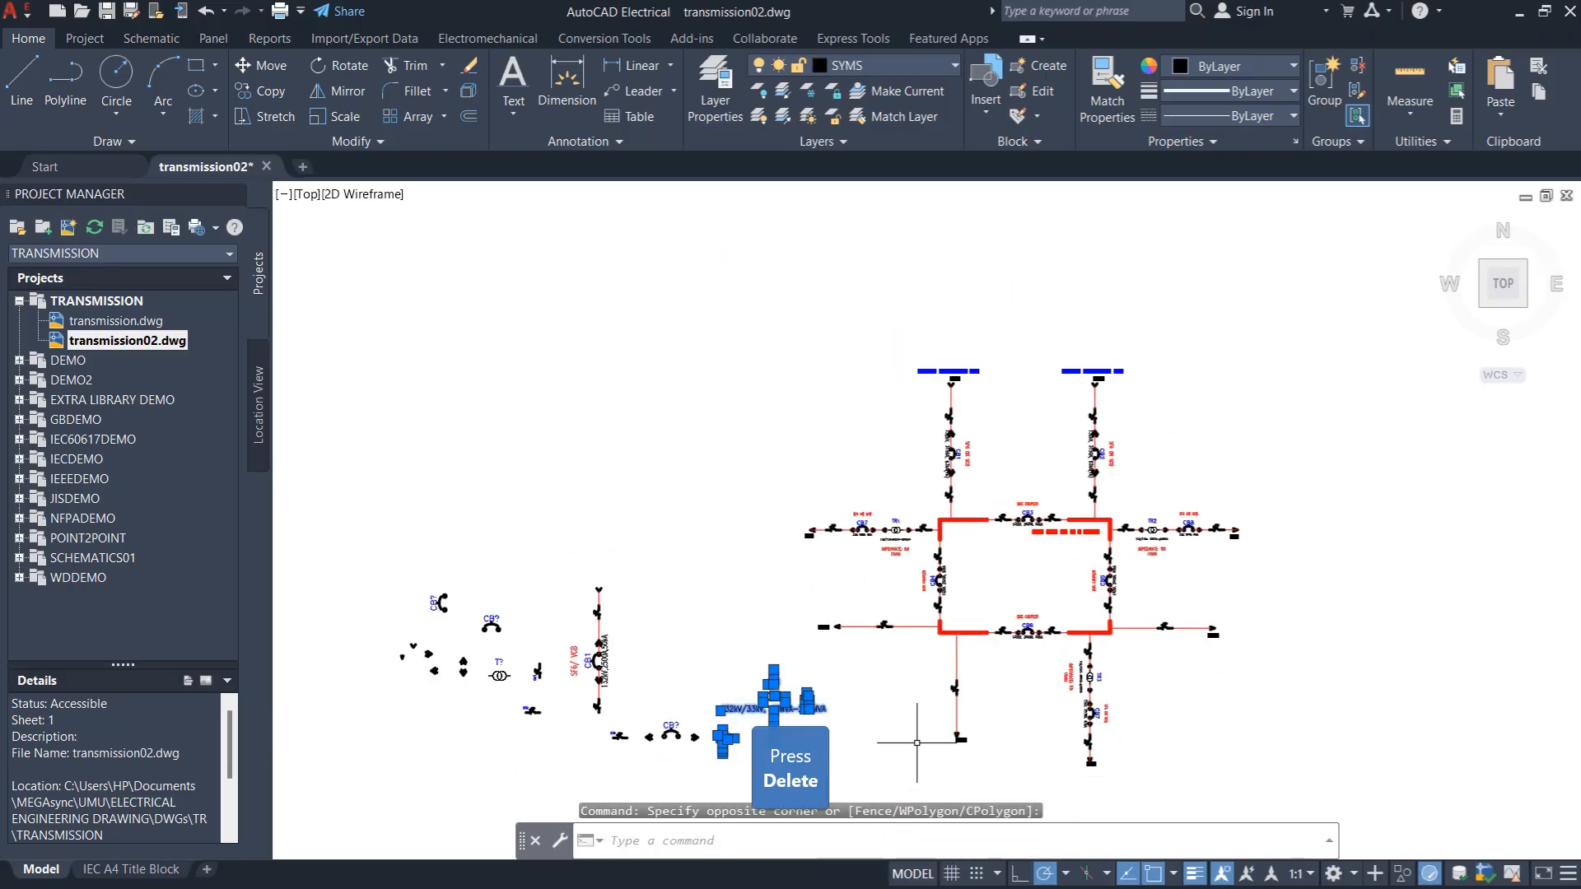
key("Delete")
Move the complete mesh substation diagram, including its feeders and labels, into the upper-left area of the title block frame
scroll(762, 605, "down", 3)
left_click(756, 354)
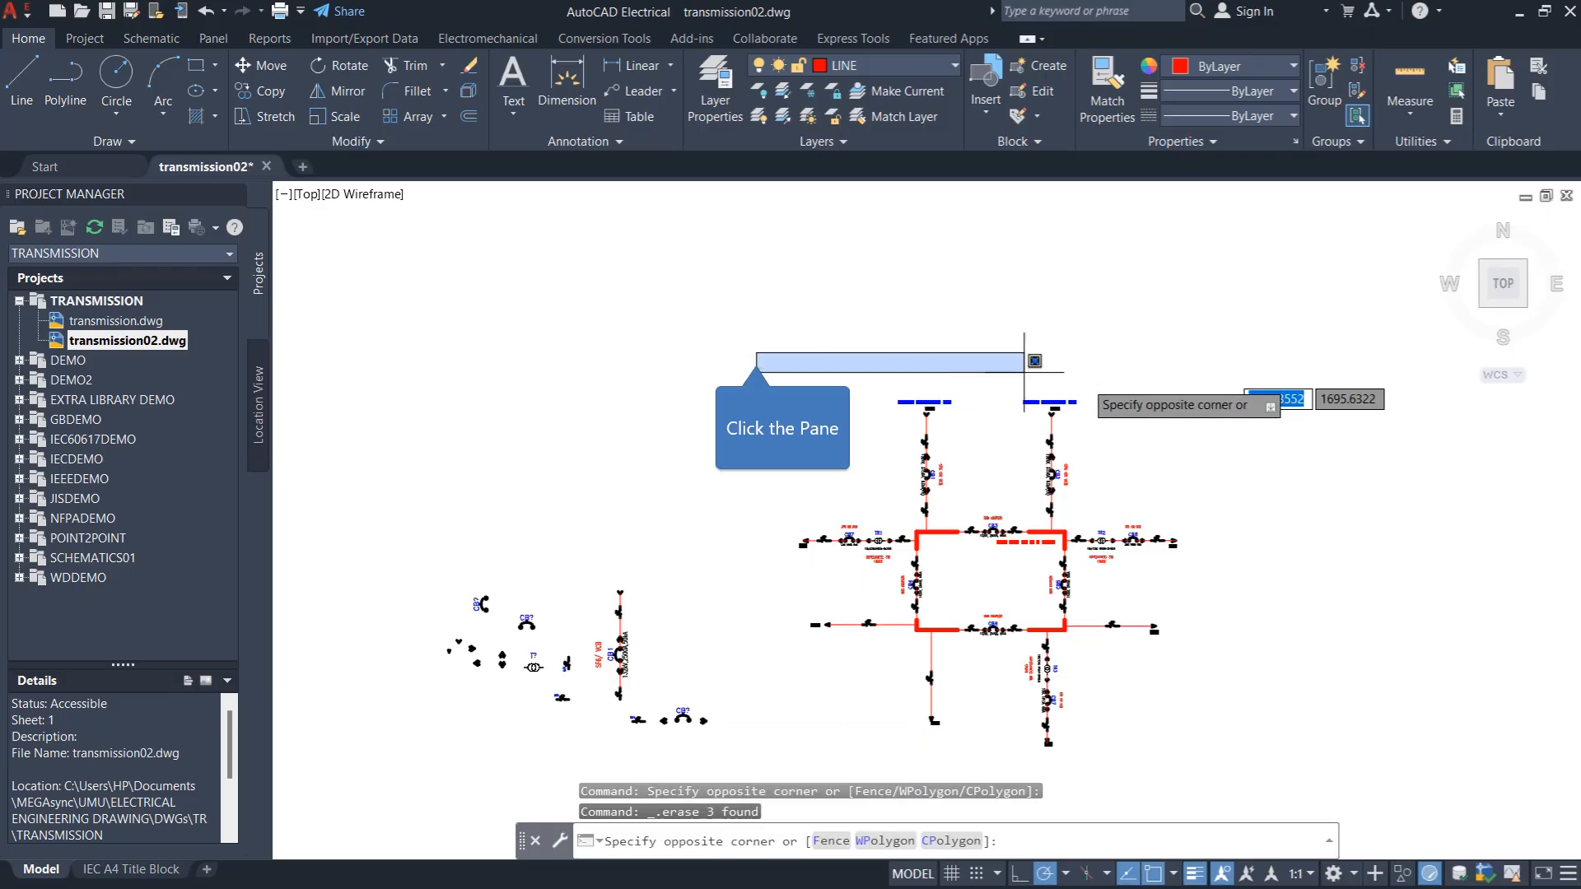
left_click(1255, 766)
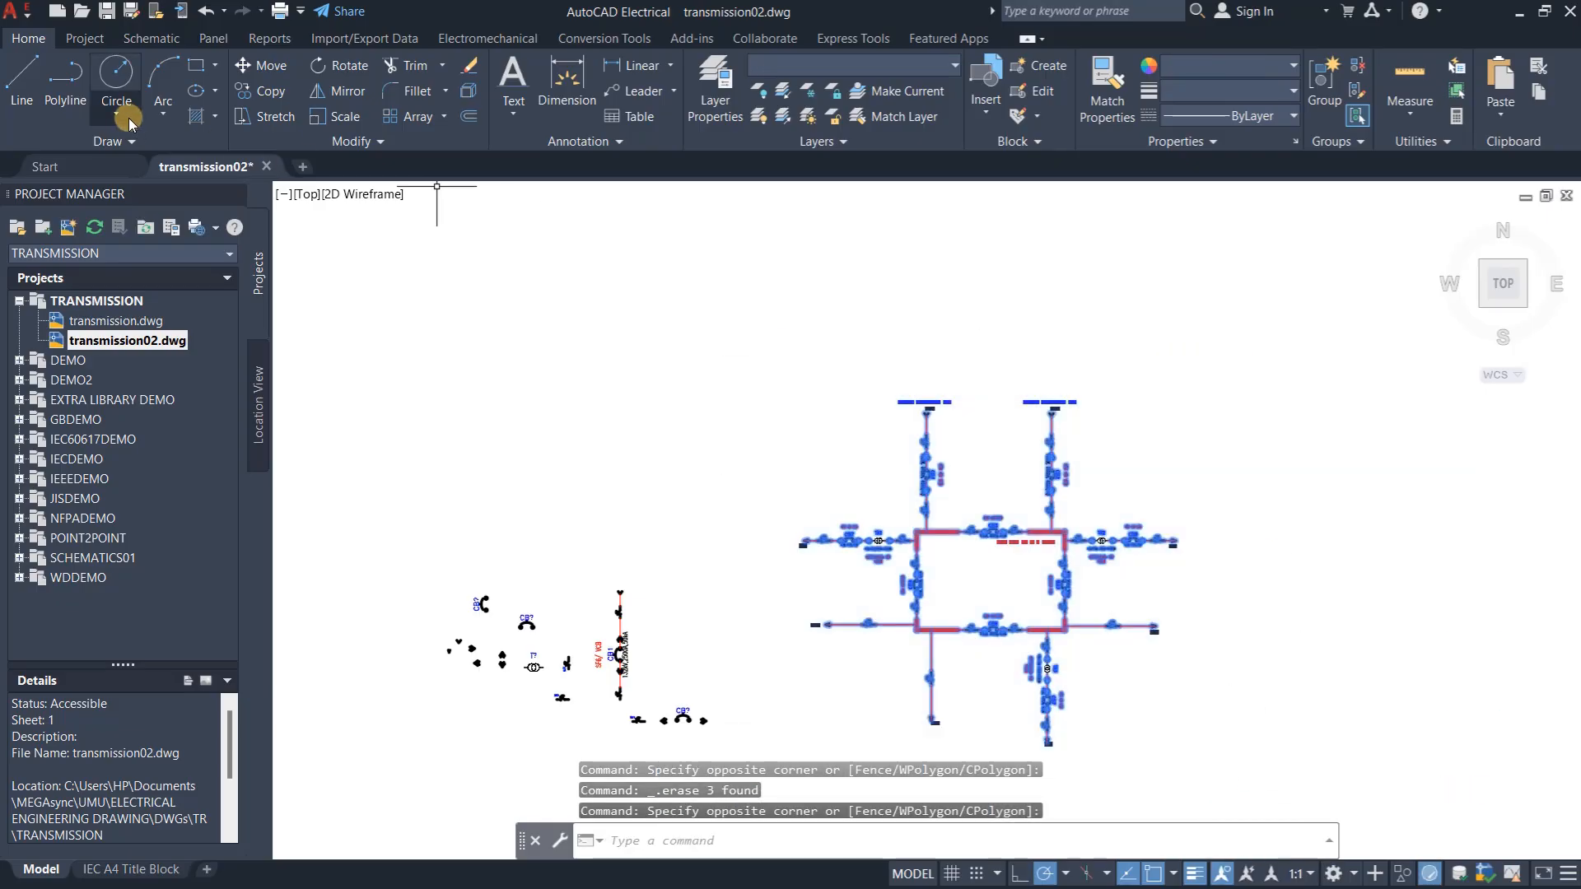
left_click(263, 66)
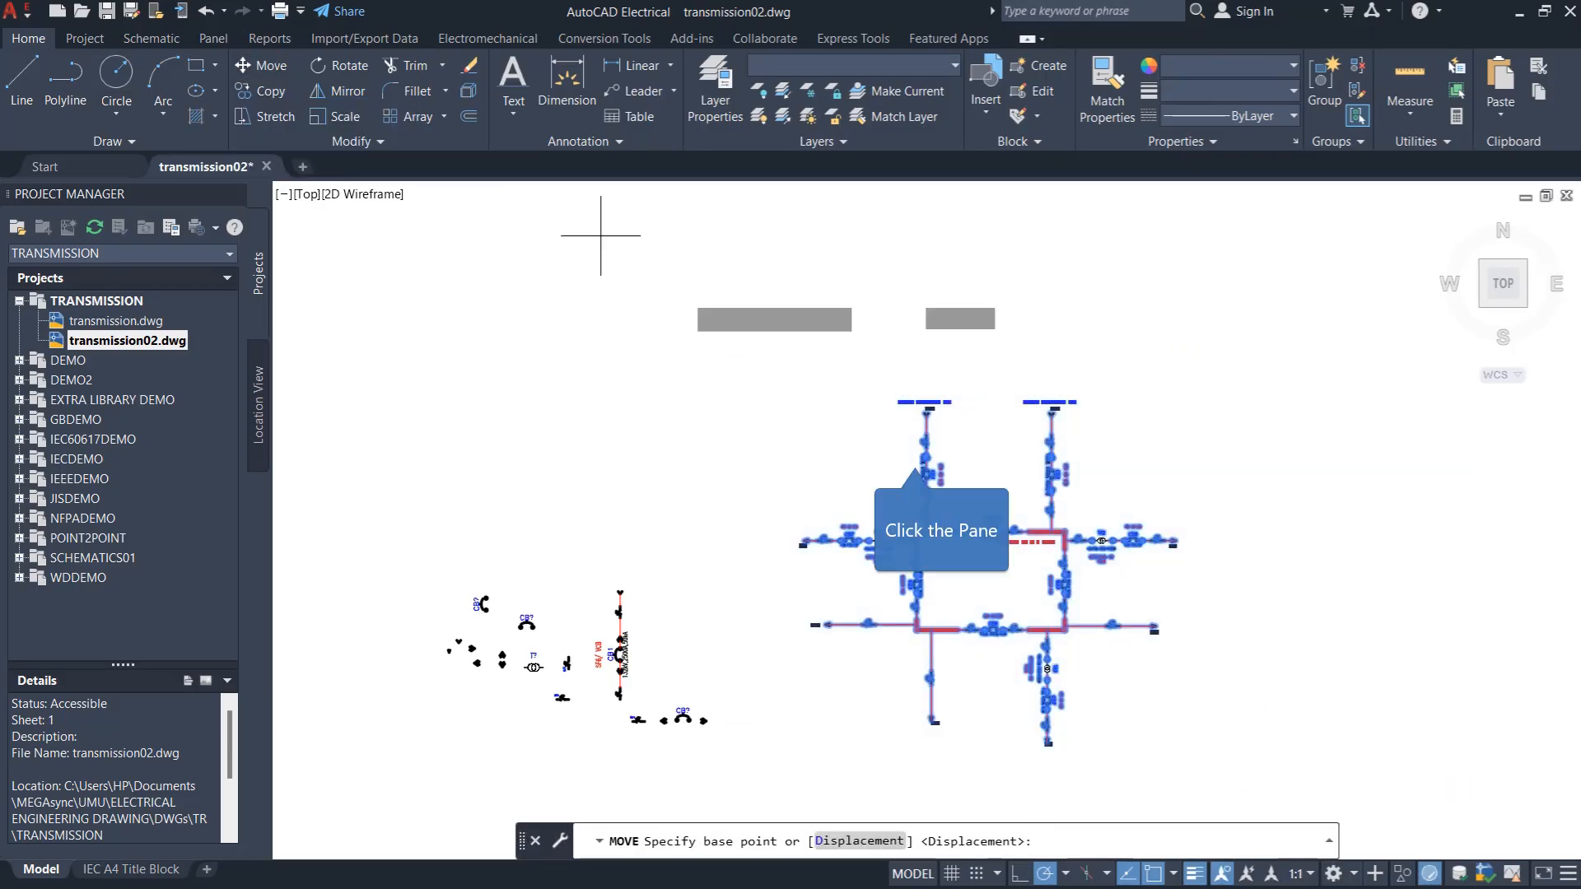
left_click(914, 454)
scroll(741, 362, "down", 5)
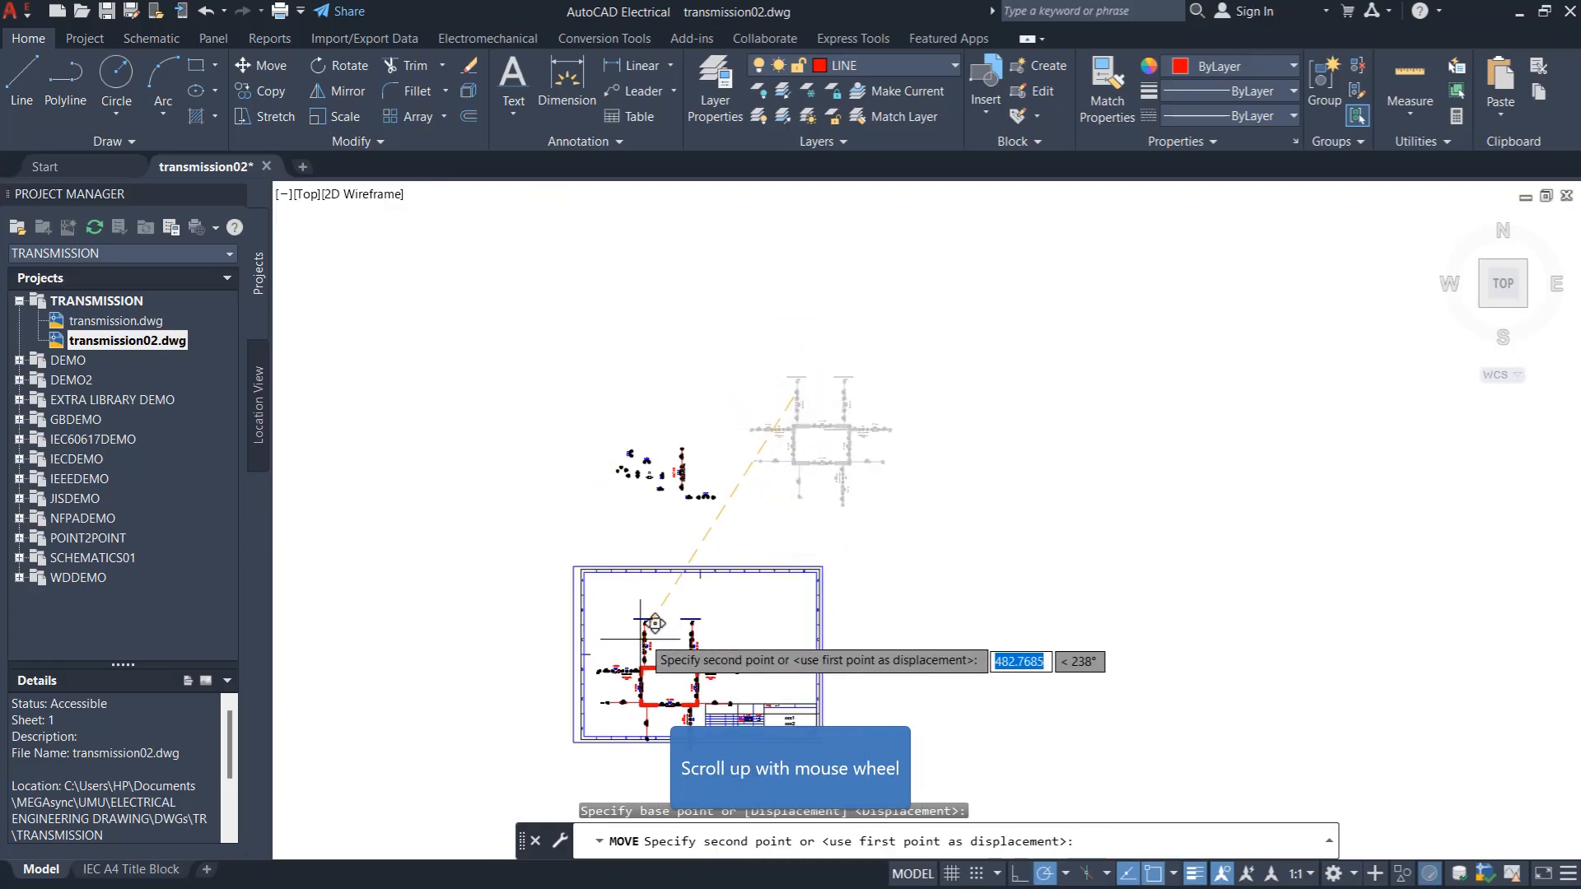
scroll(656, 623, "up", 4)
scroll(651, 602, "down", 2)
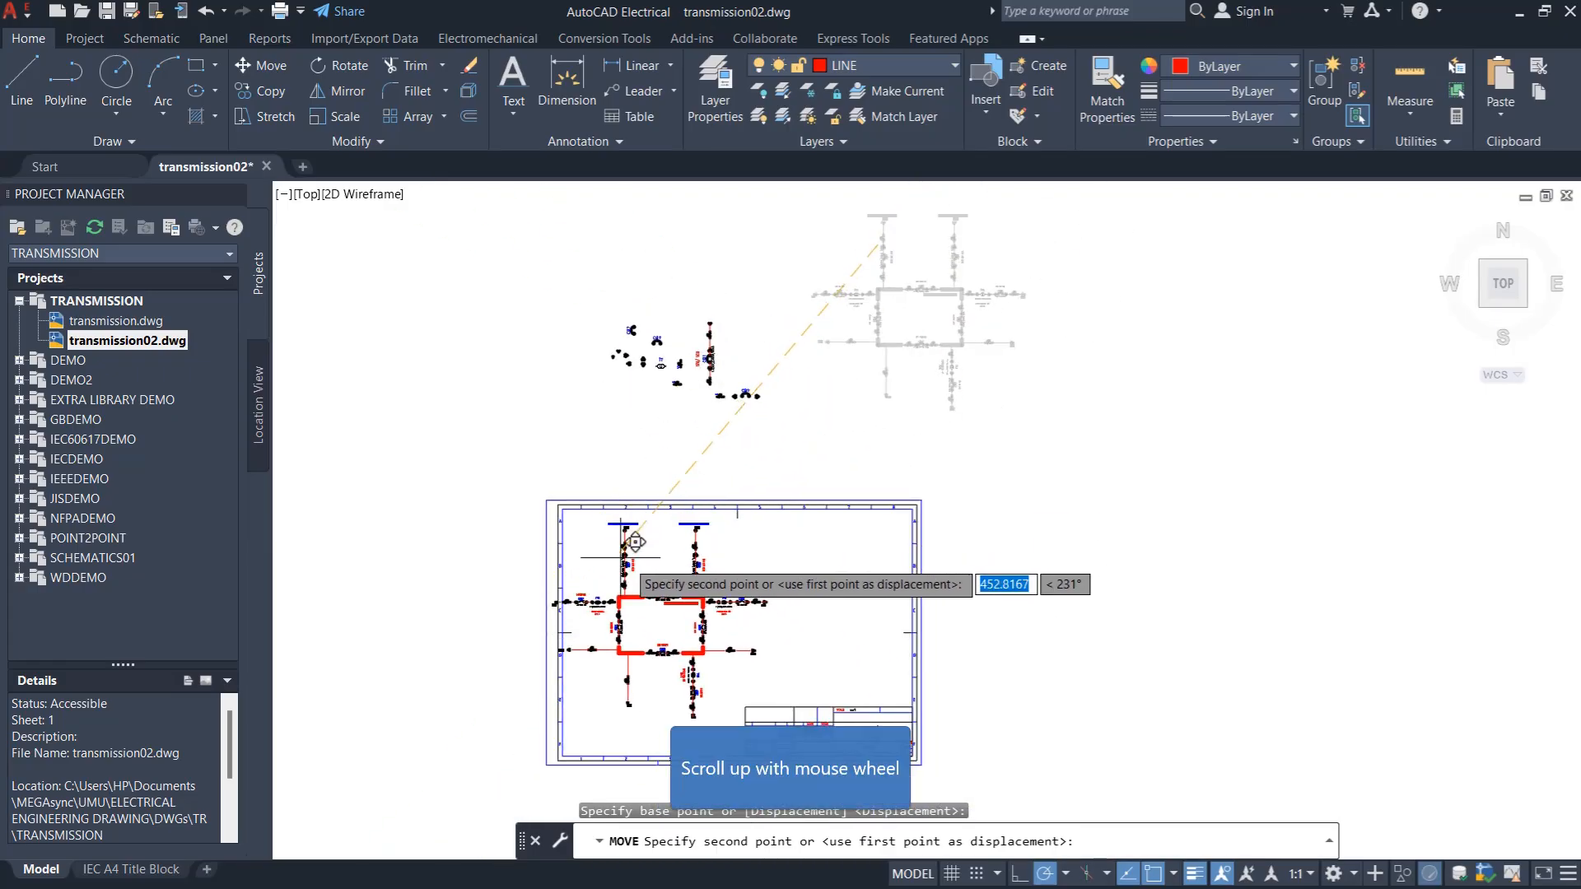
scroll(635, 542, "up", 2)
left_click(651, 557)
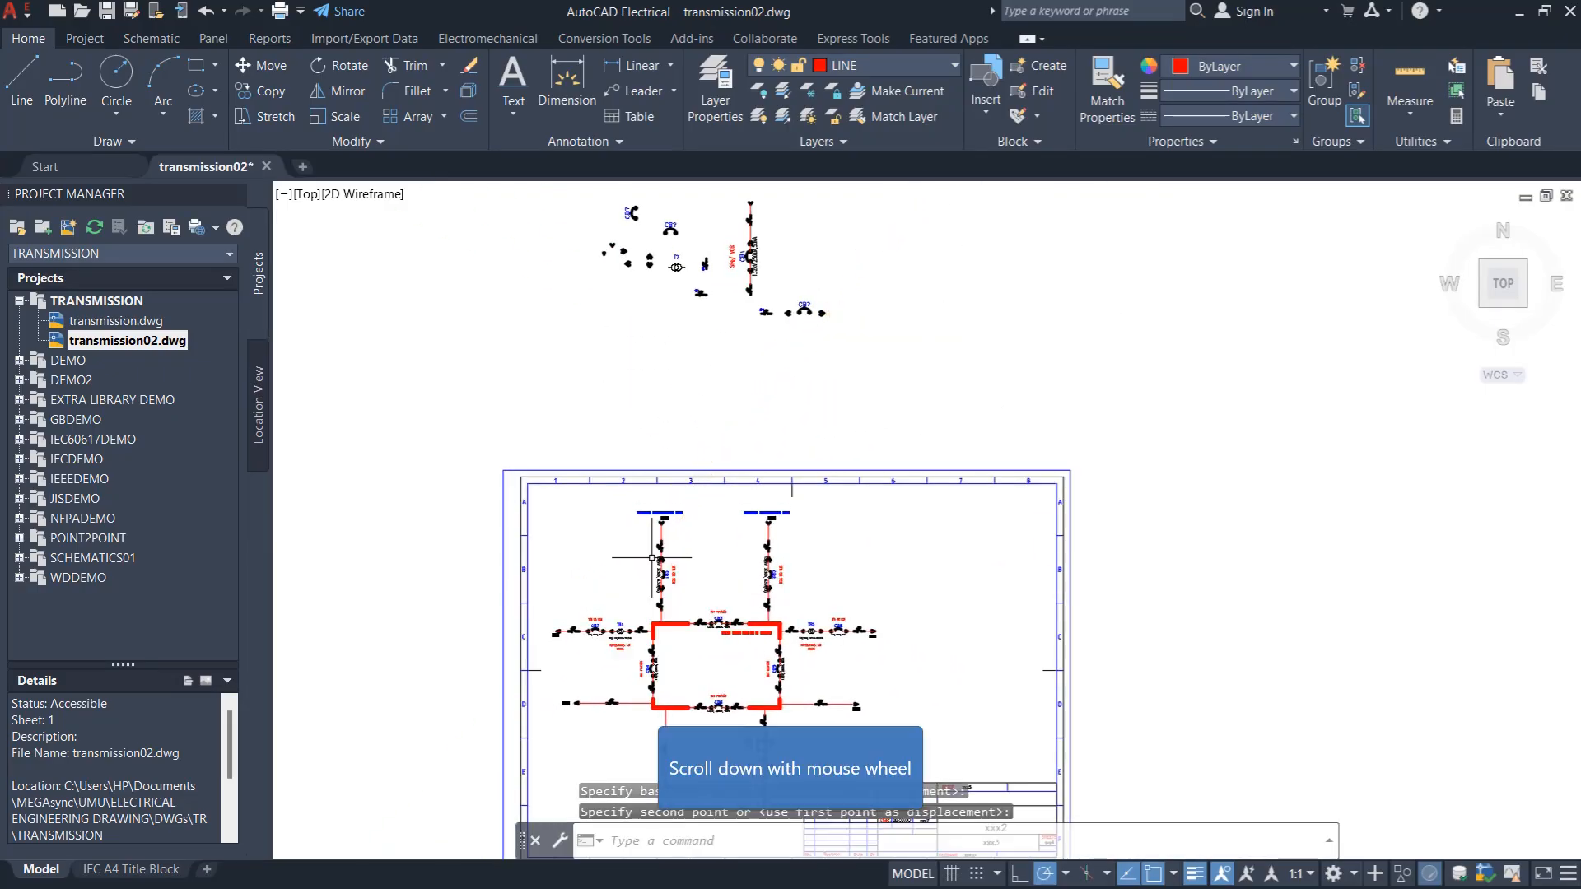
Set the project description (PROJDESC) in the mesh diagram's title block to MESH SUBSTATION LAYOUT
scroll(700, 527, "down", 3)
scroll(675, 634, "up", 3)
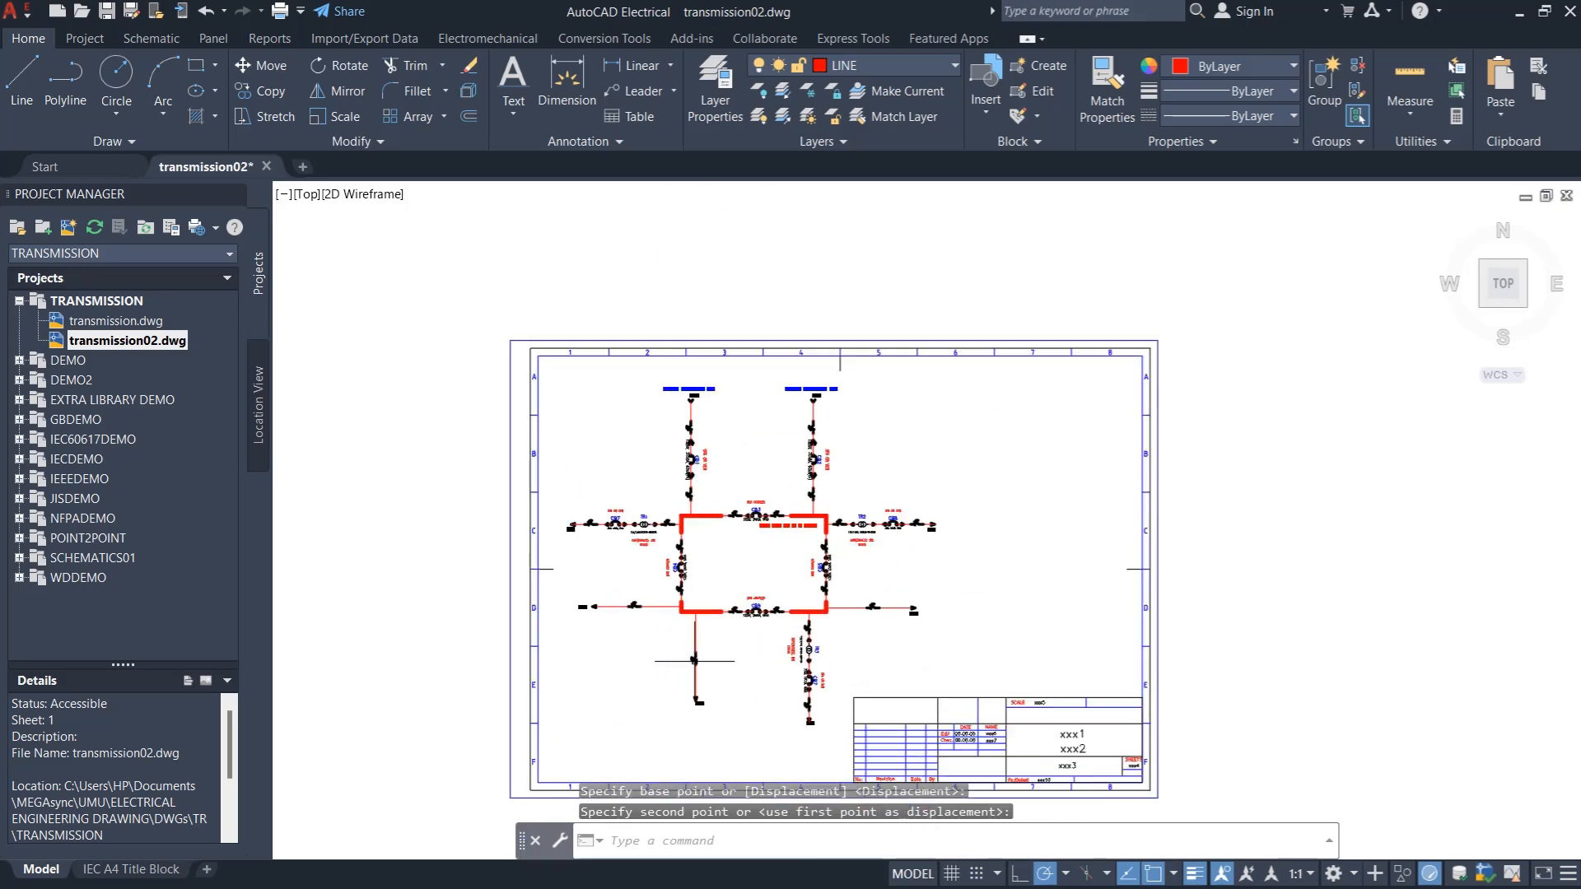
scroll(708, 650, "up", 2)
scroll(741, 650, "up", 2)
scroll(764, 511, "down", 3)
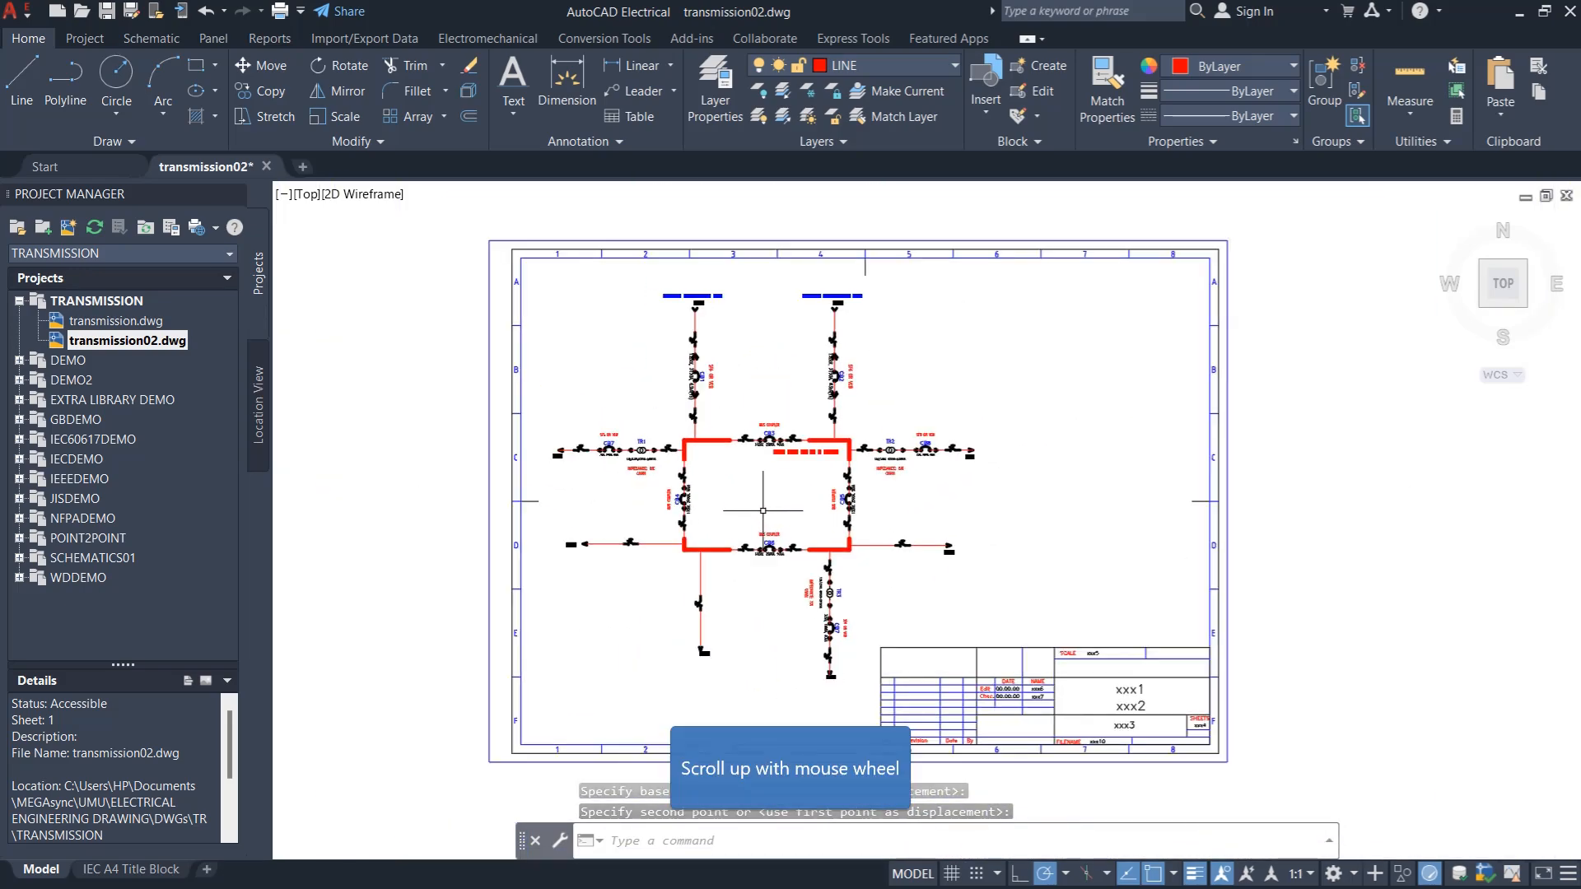
scroll(1119, 671, "up", 3)
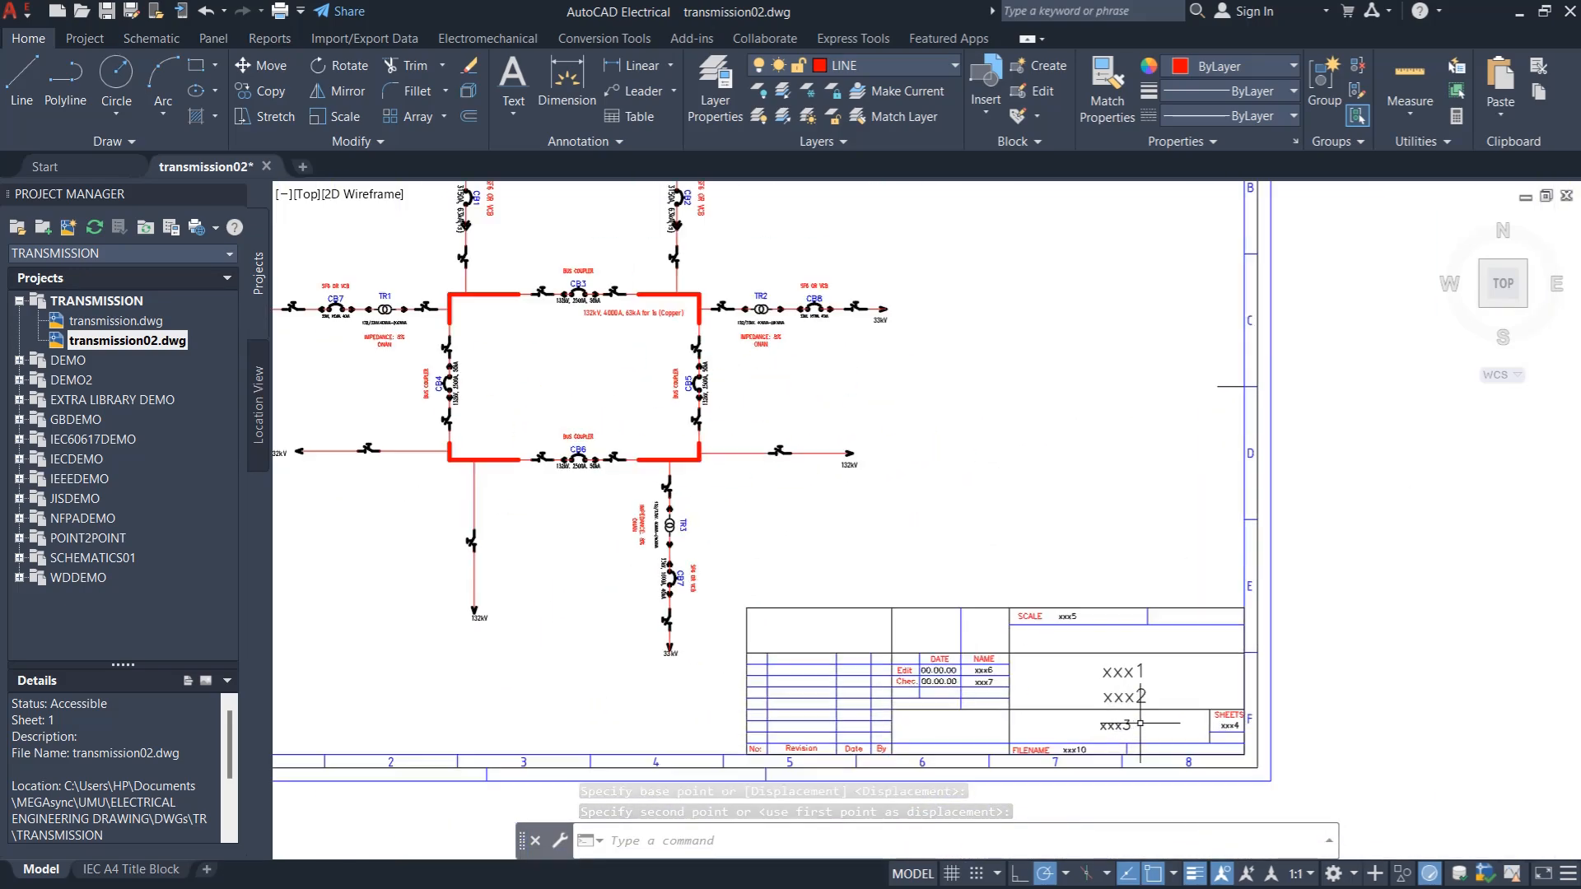
double_click(1115, 663)
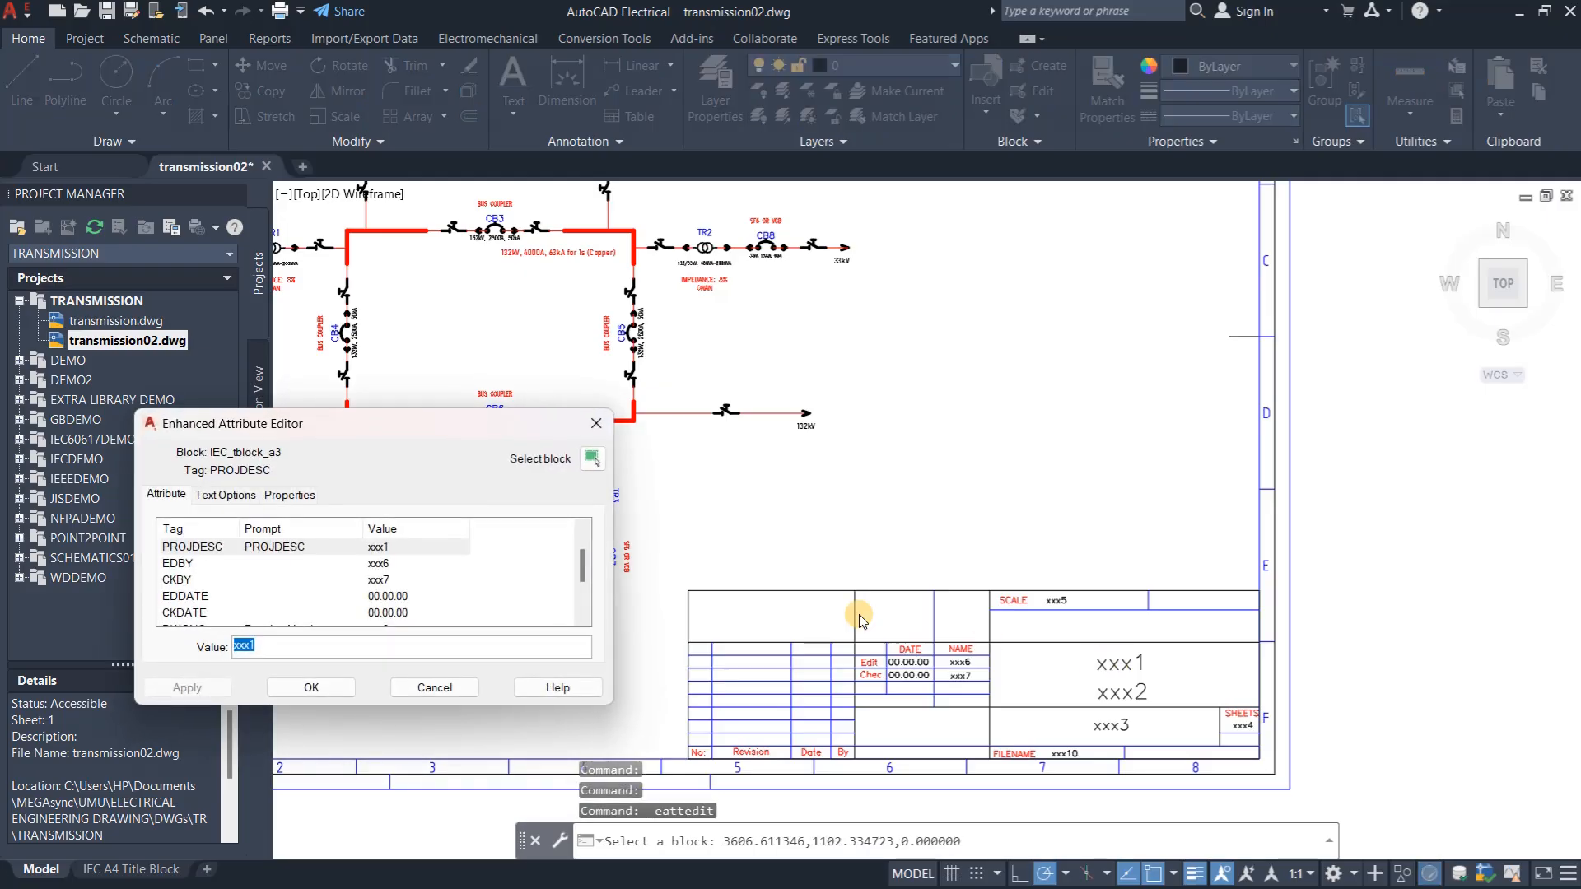
type("M")
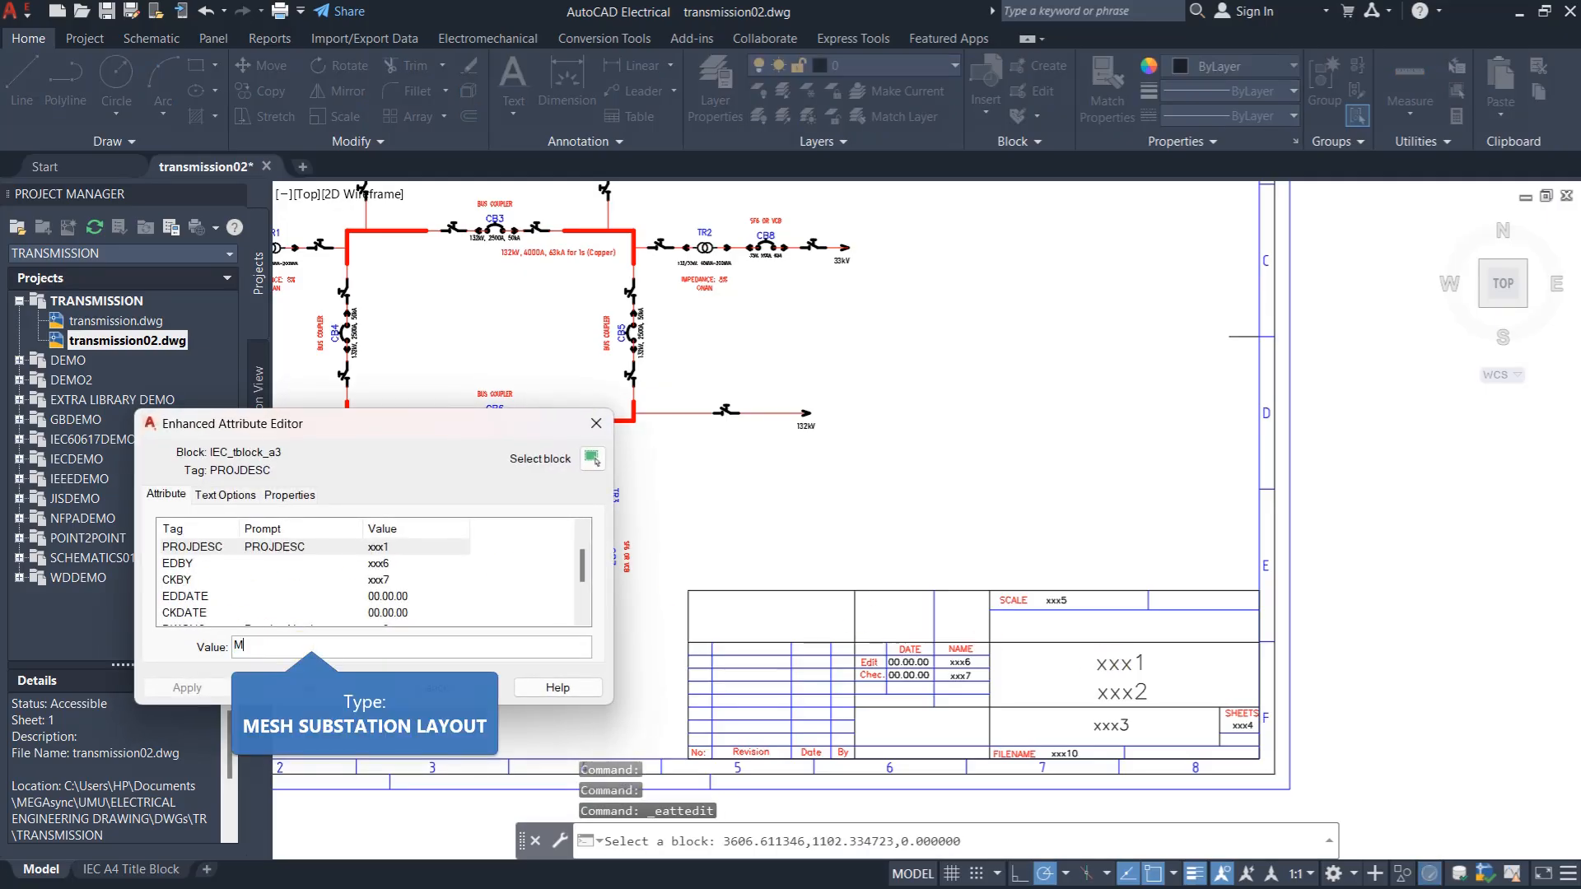
type("ESH ")
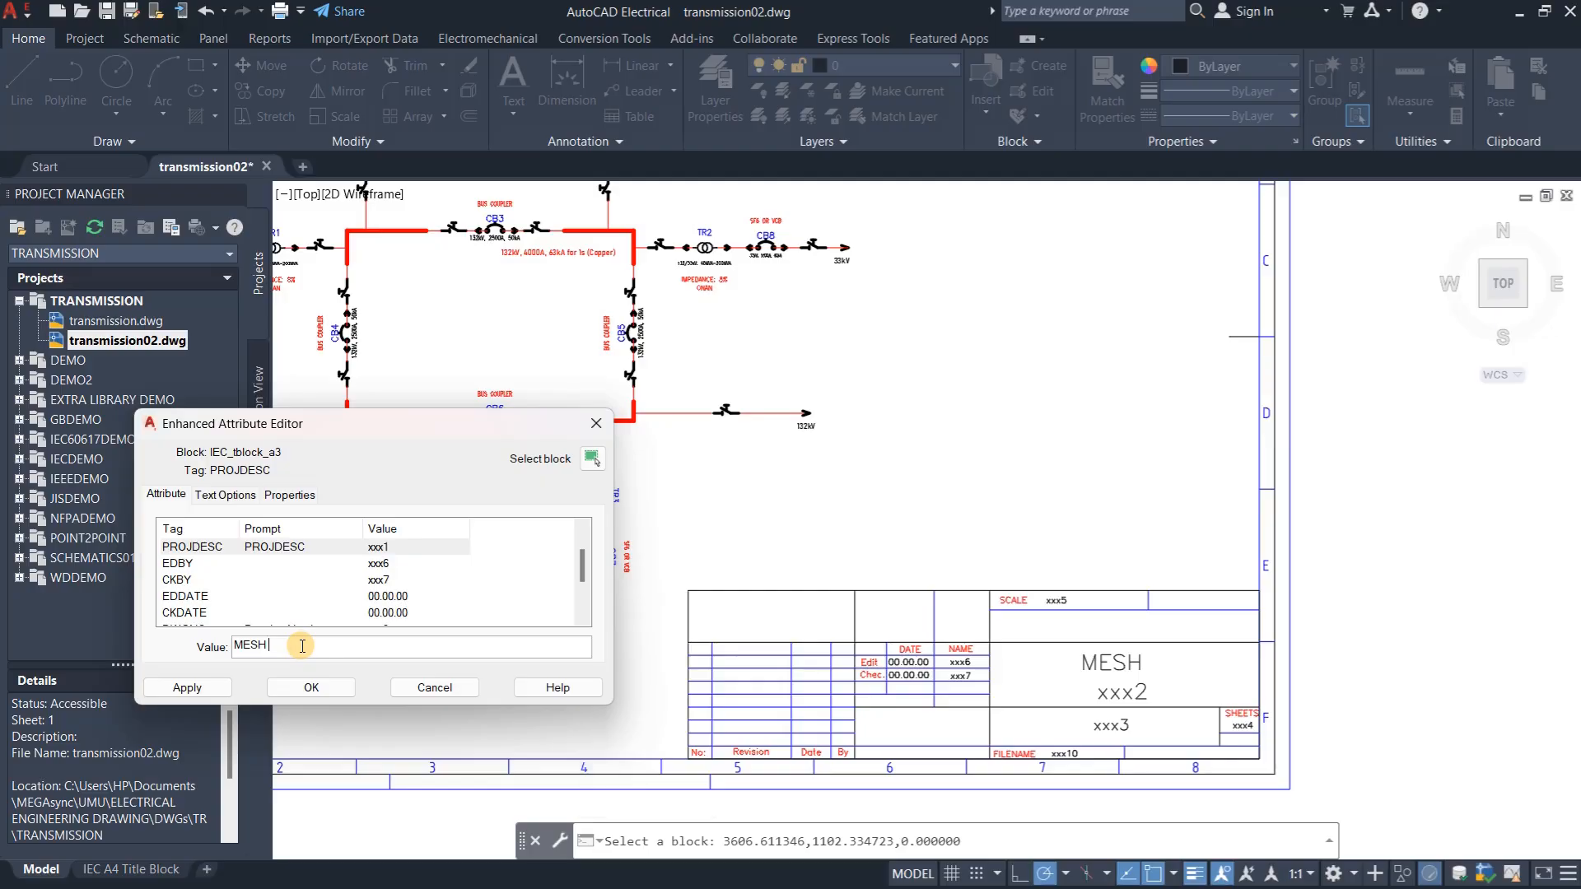
type("SUBSTAT")
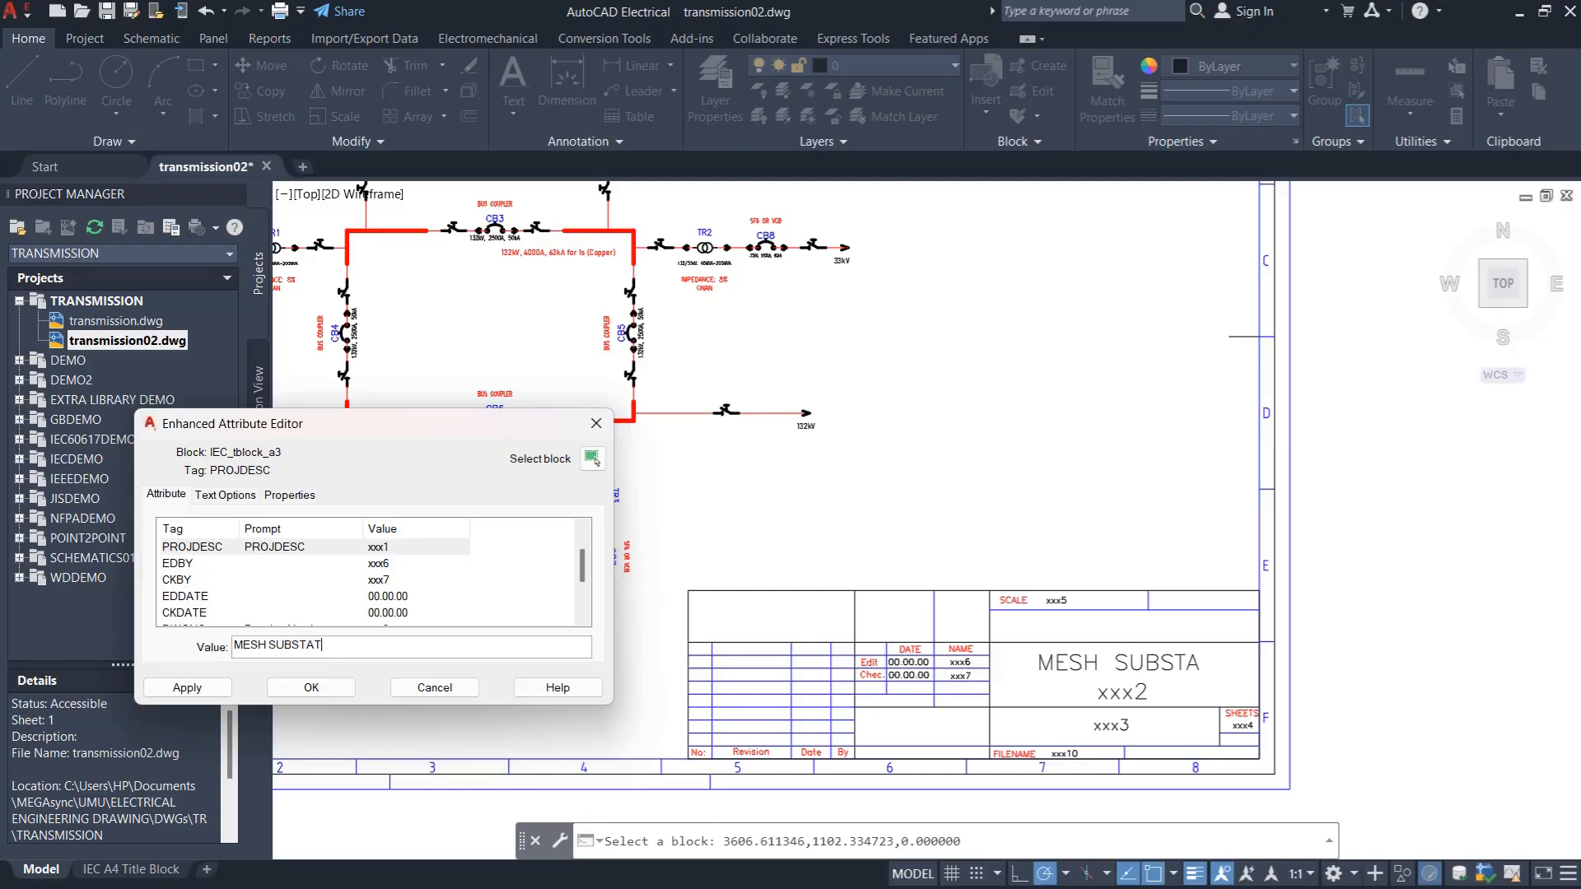
type("ION ")
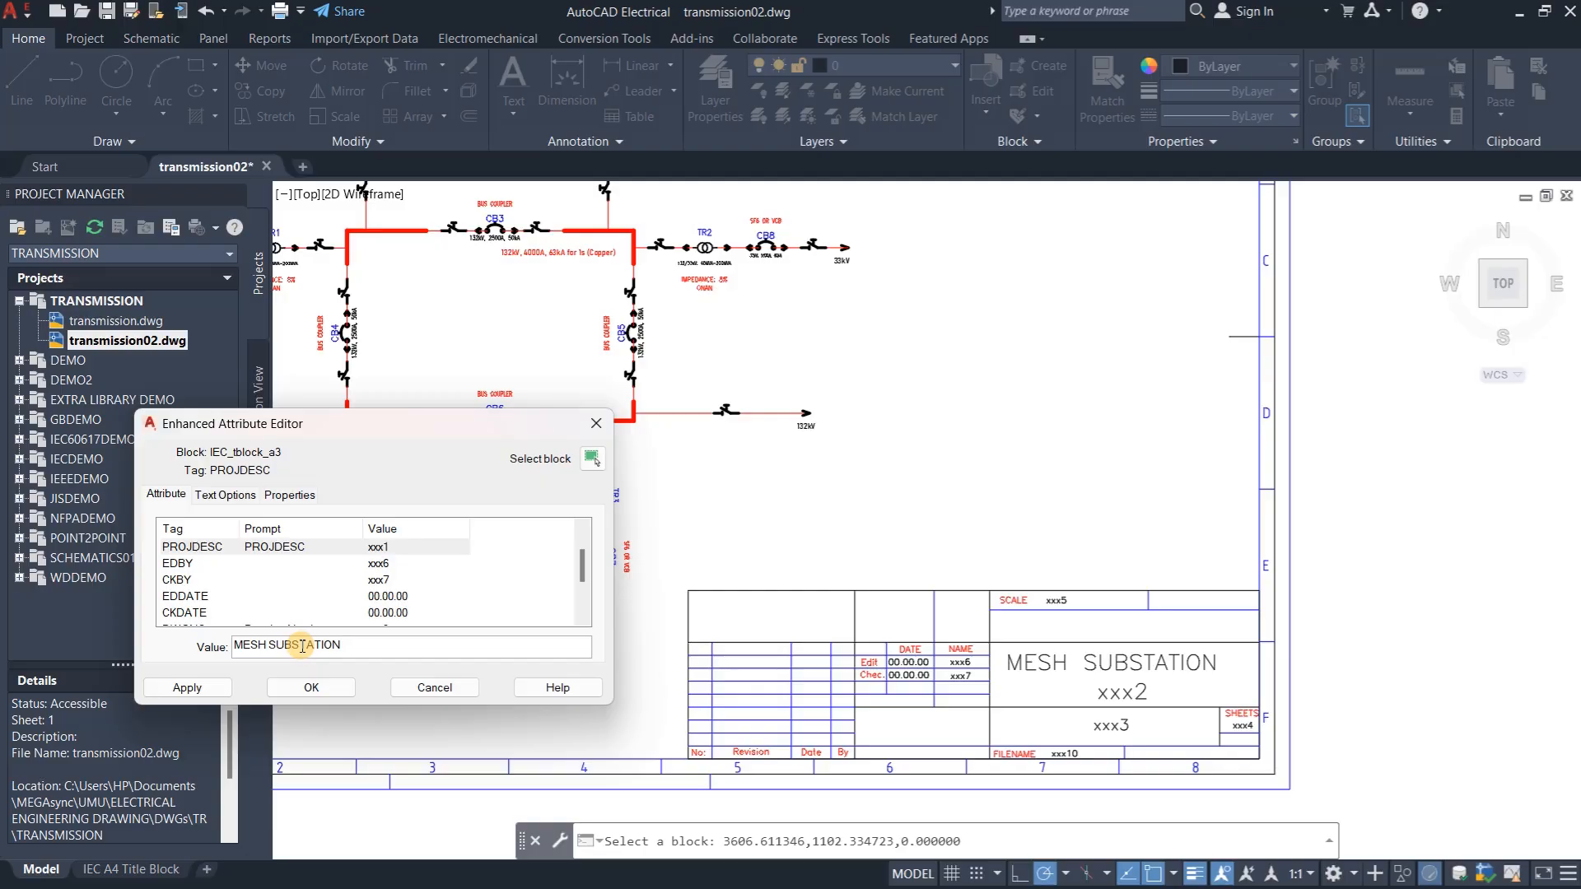
type("LAYOUT")
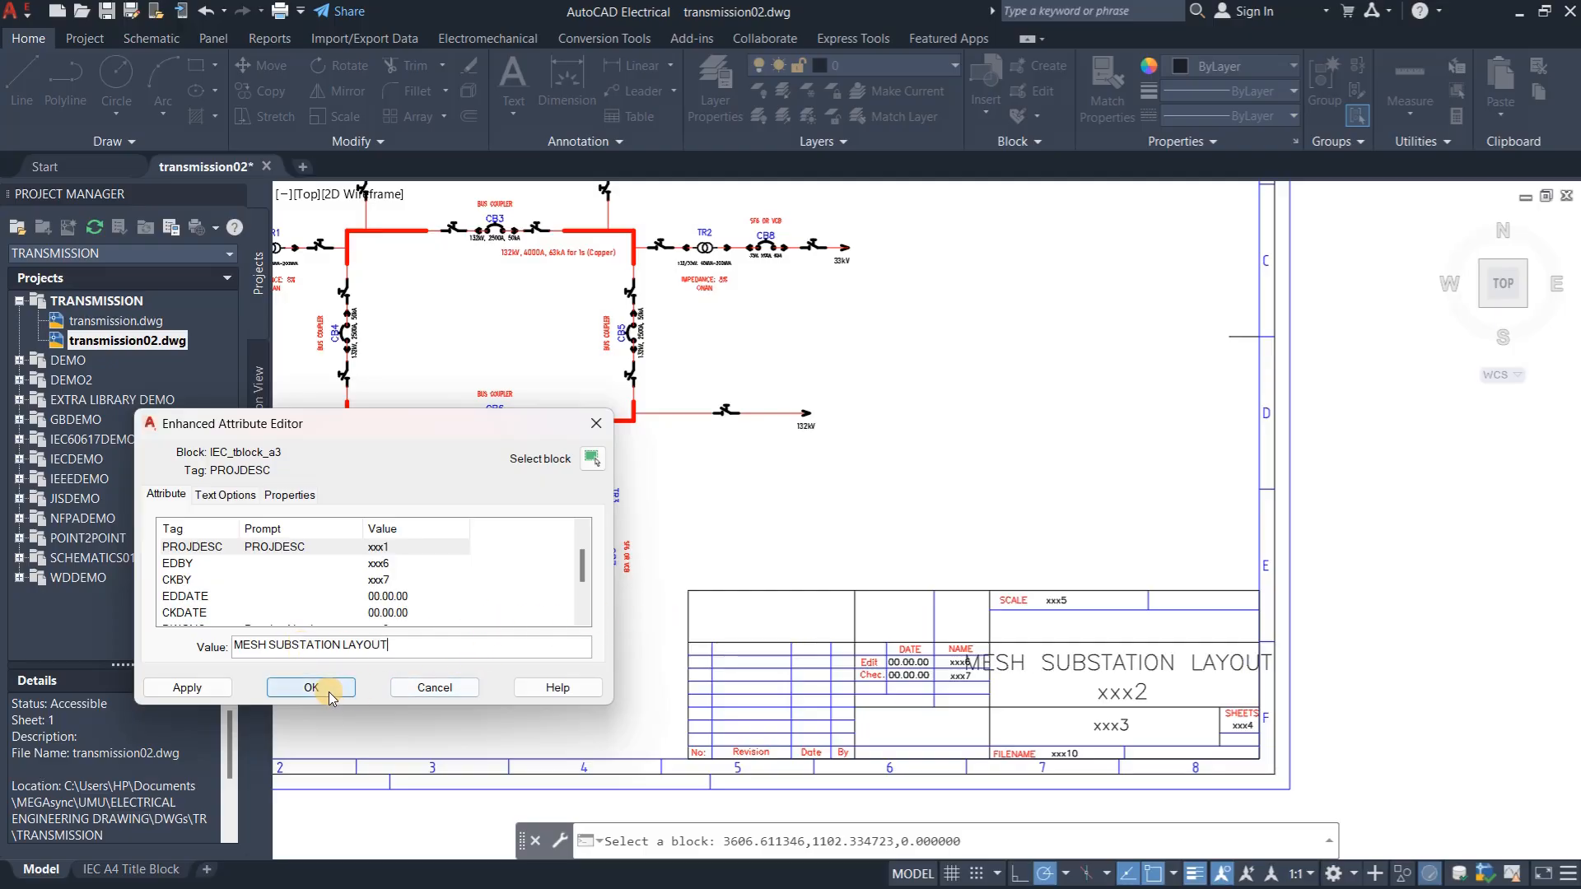
Apply the text style style4 to the title block's project description and accept the attribute changes
left_click(243, 499)
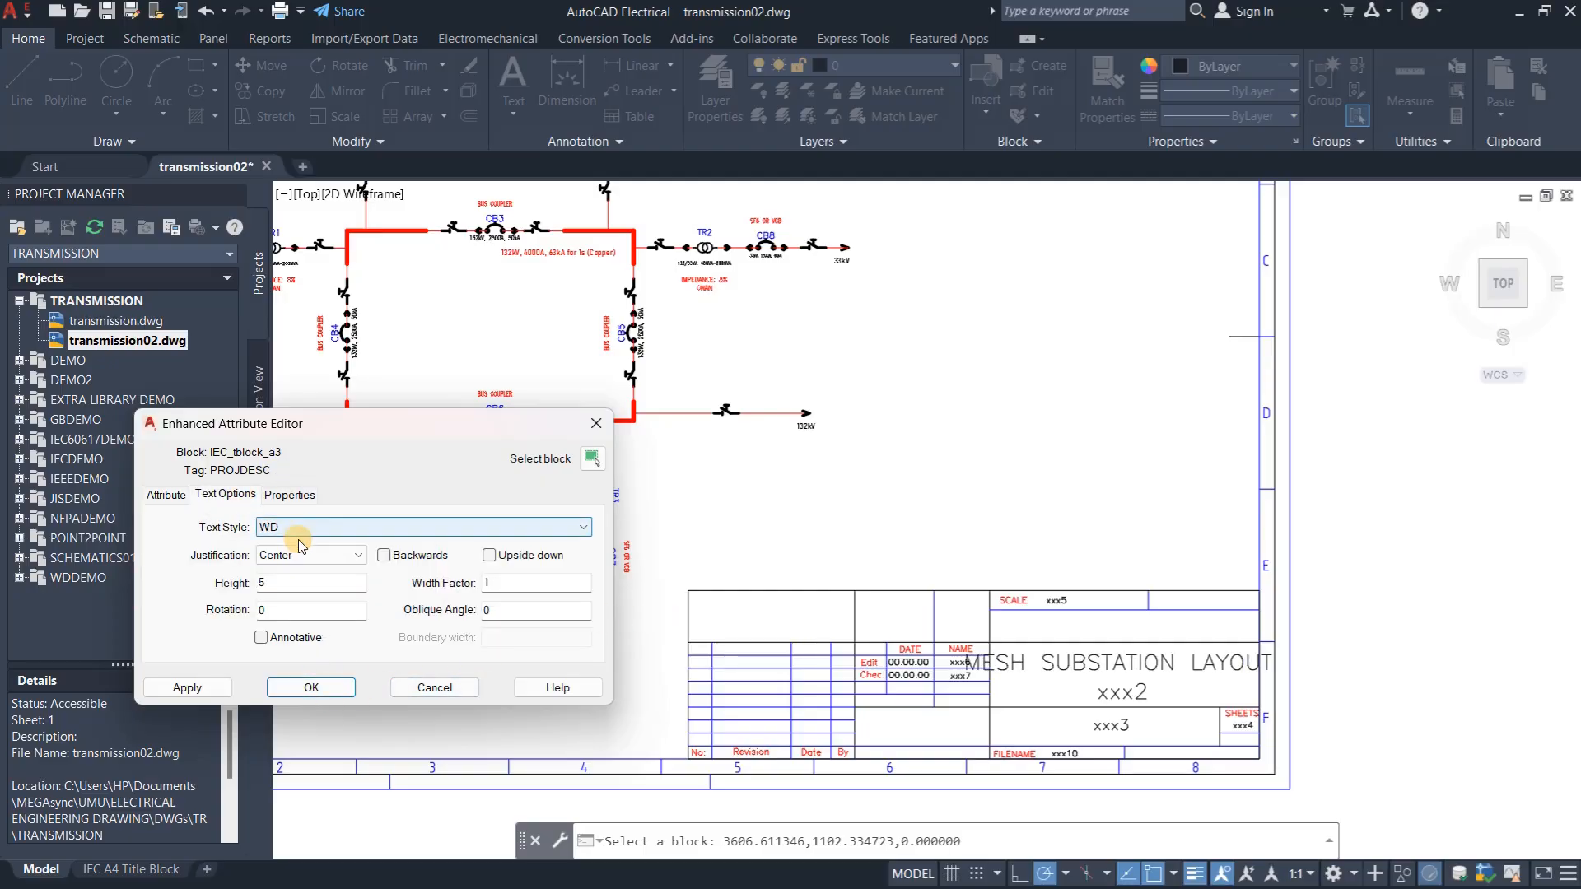
left_click(342, 527)
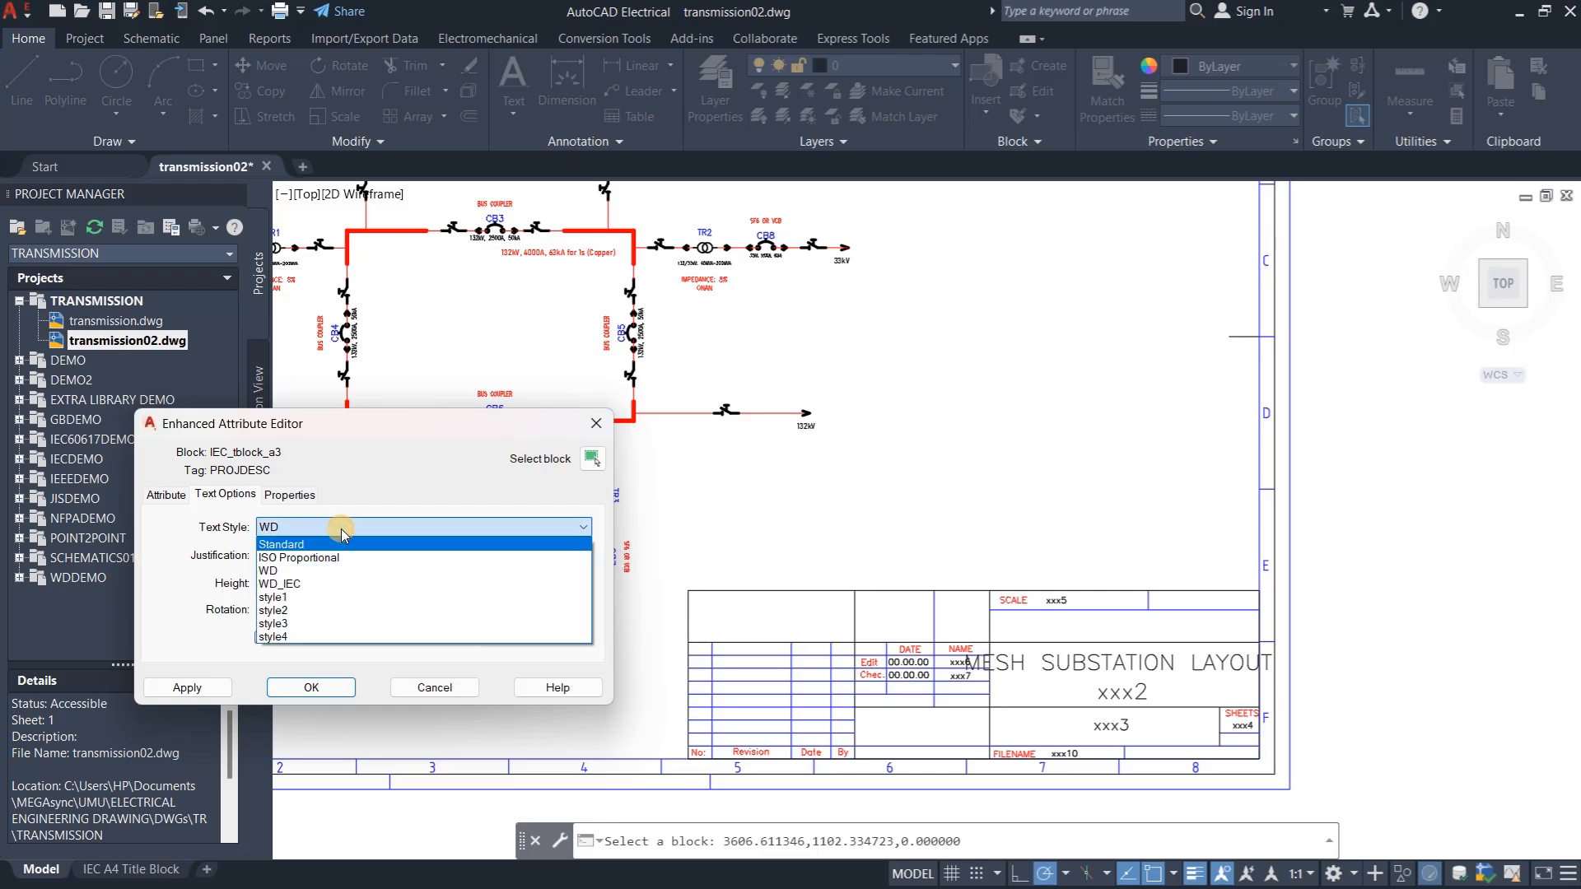
left_click(335, 637)
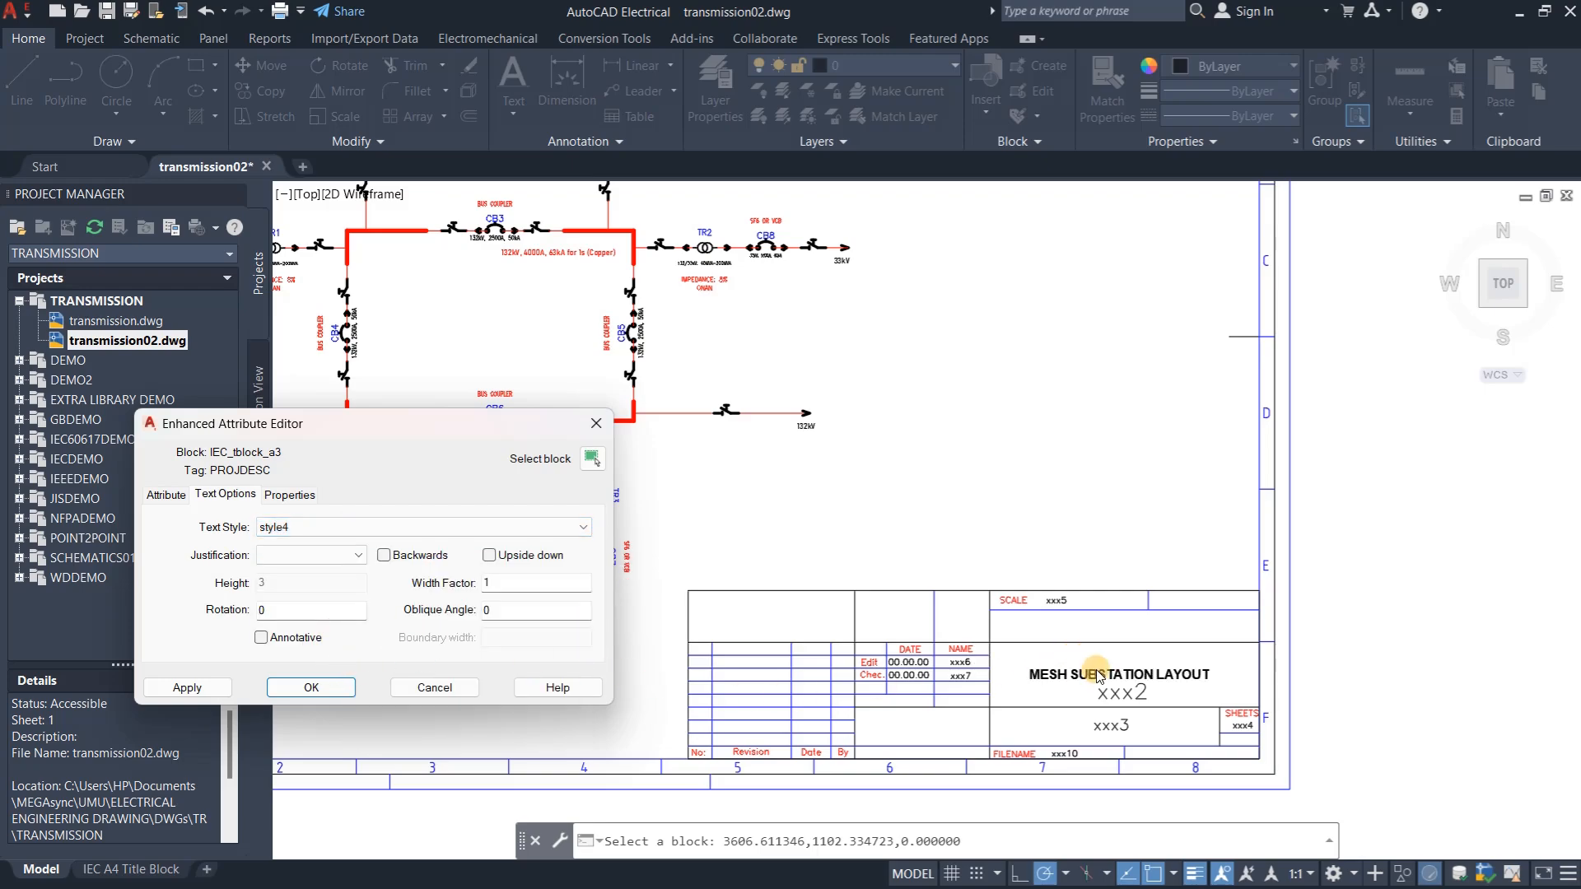
left_click(339, 694)
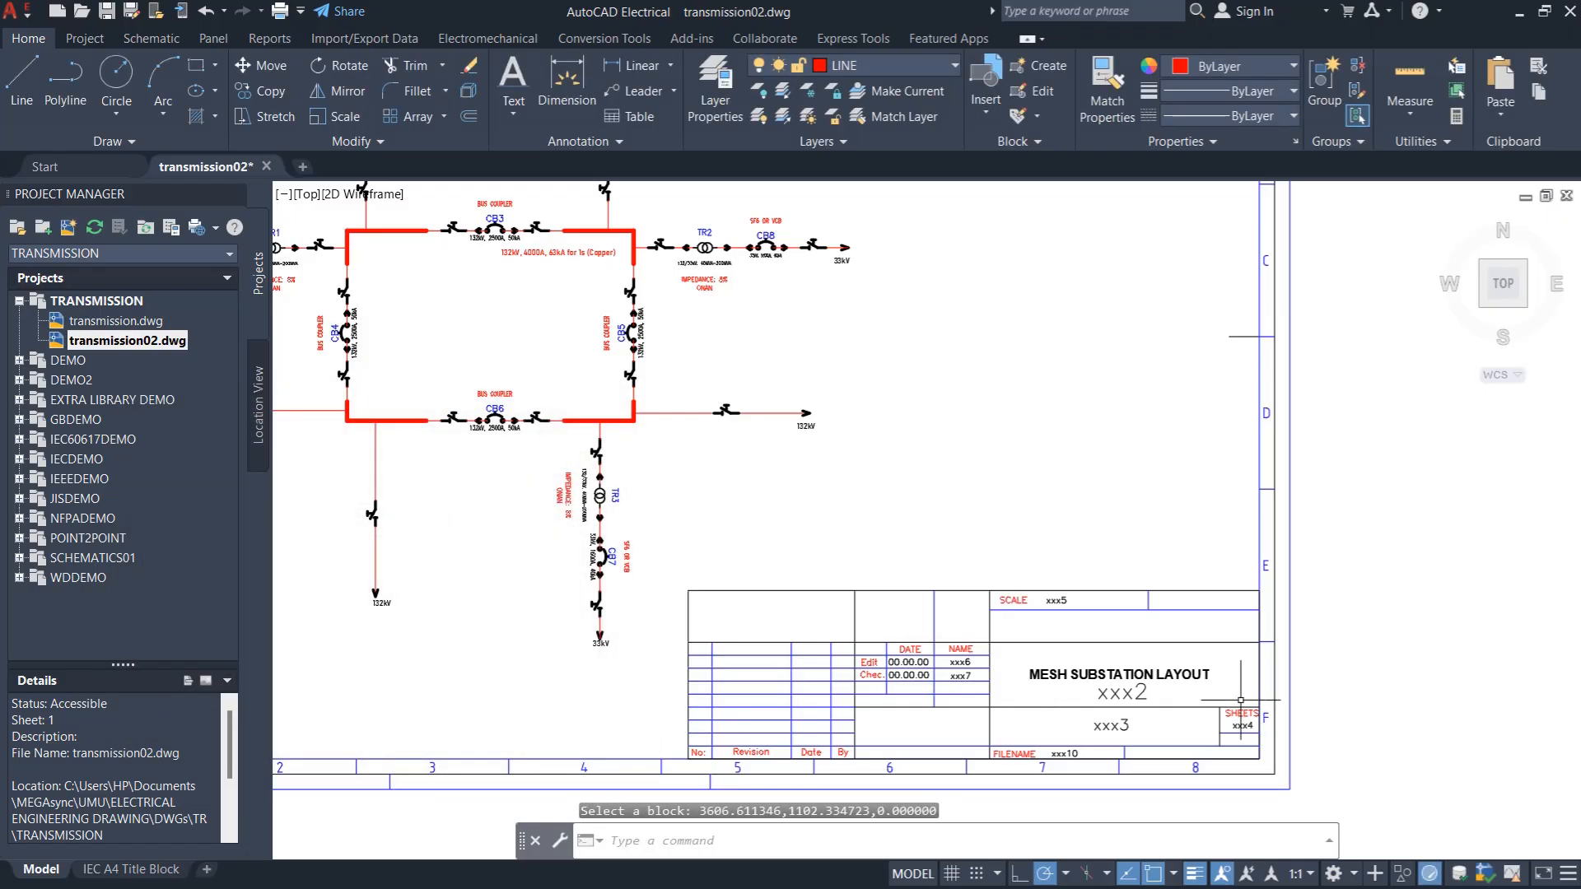
Clear the drawing description (DWGDESC) placeholder xxx2 in the title block
double_click(1125, 694)
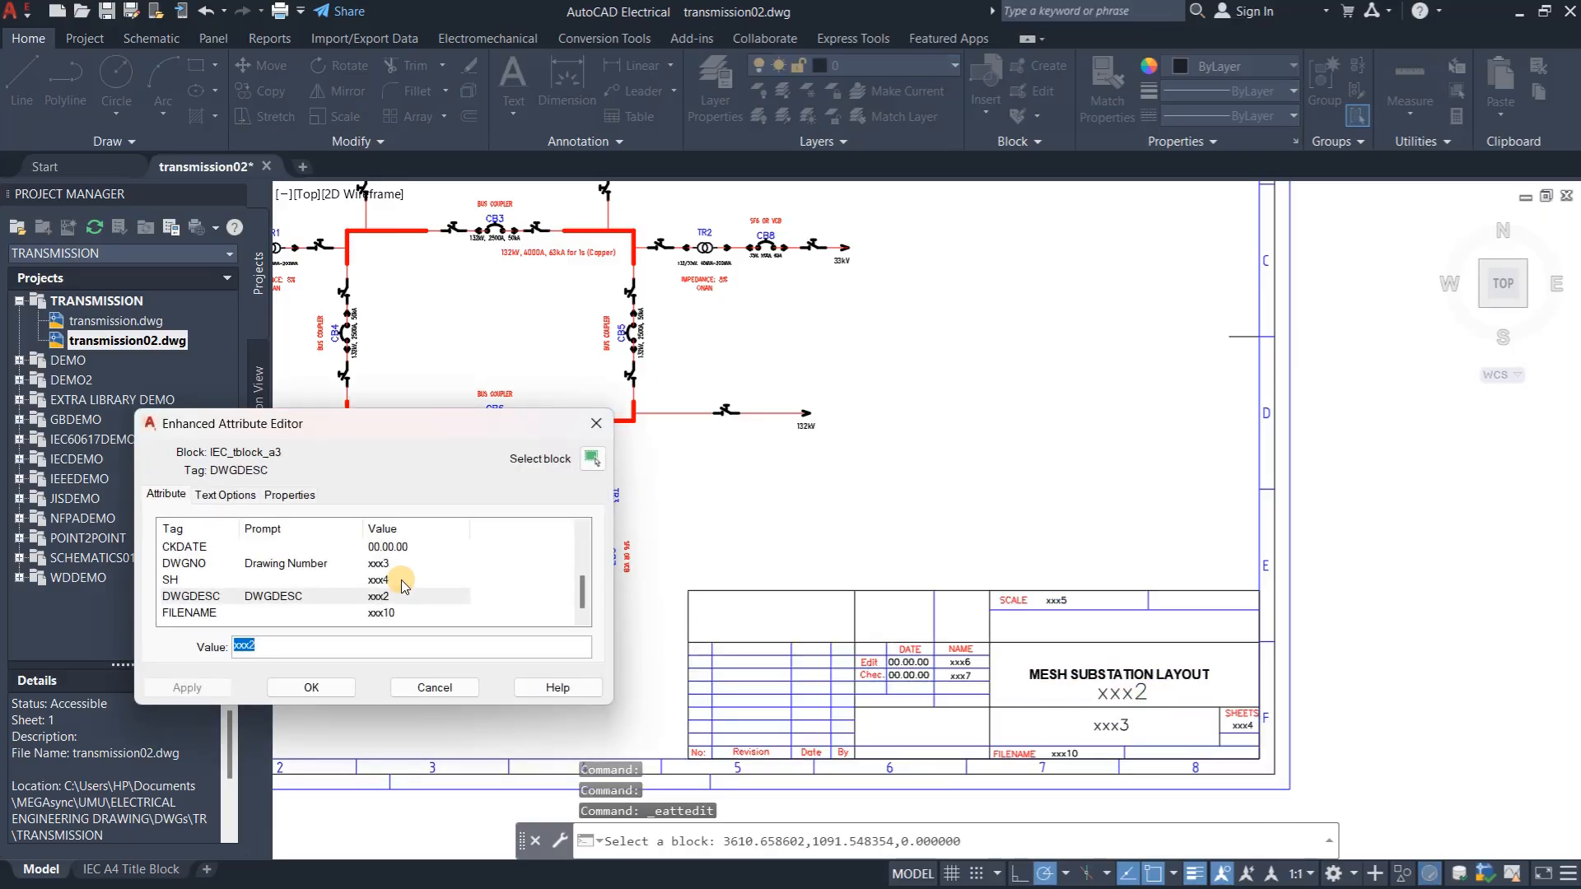
left_click(293, 643)
key("BackSpace")
key("BackSpace")
key("BackSpace")
key("BackSpace")
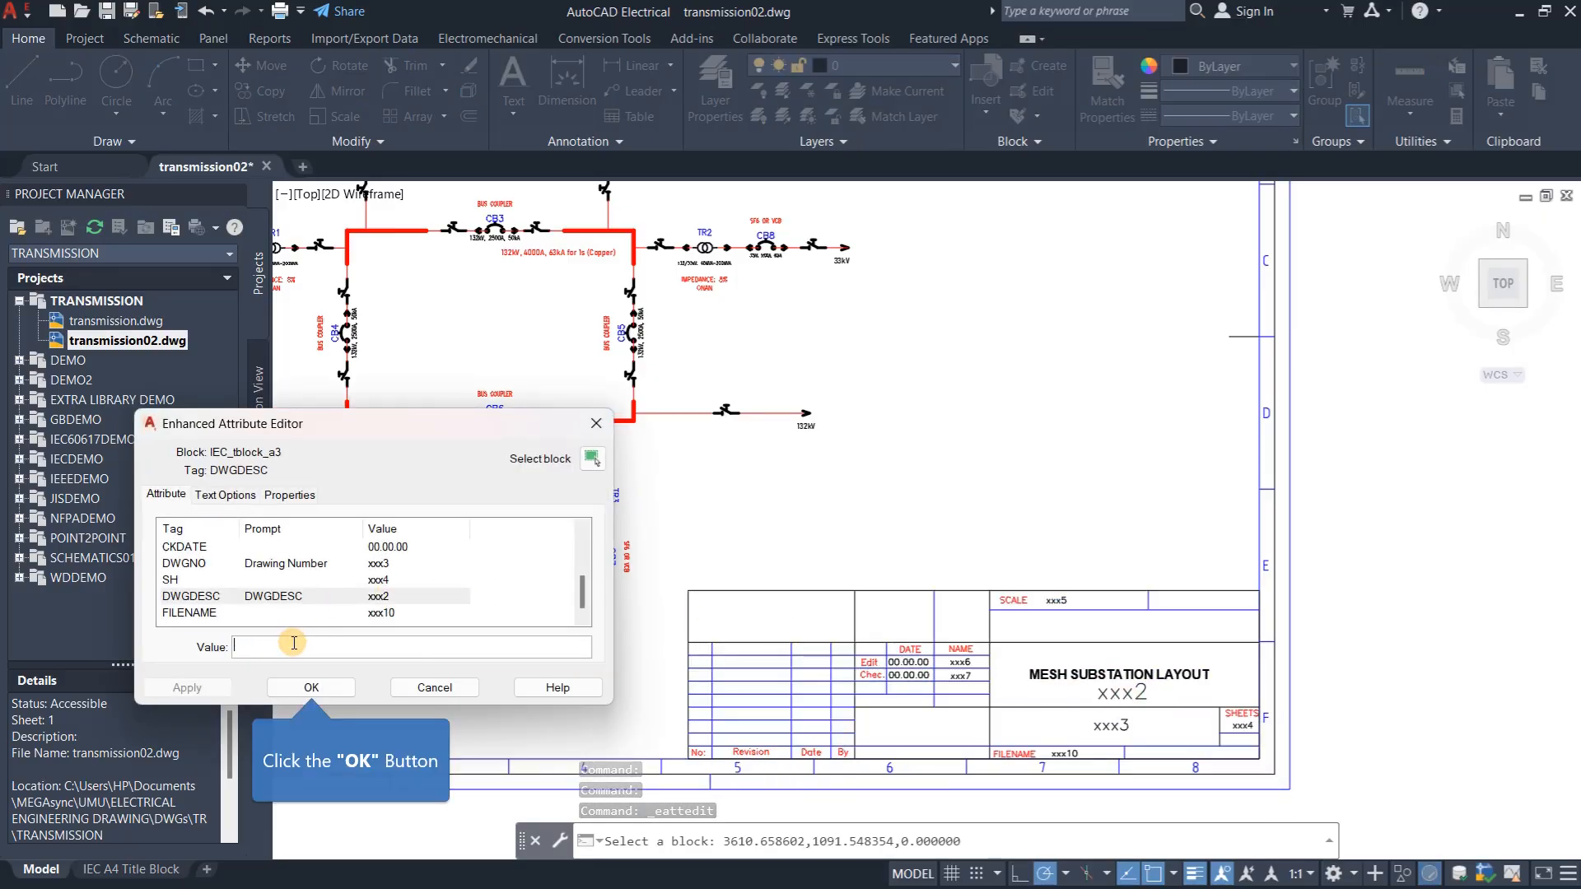
left_click(313, 687)
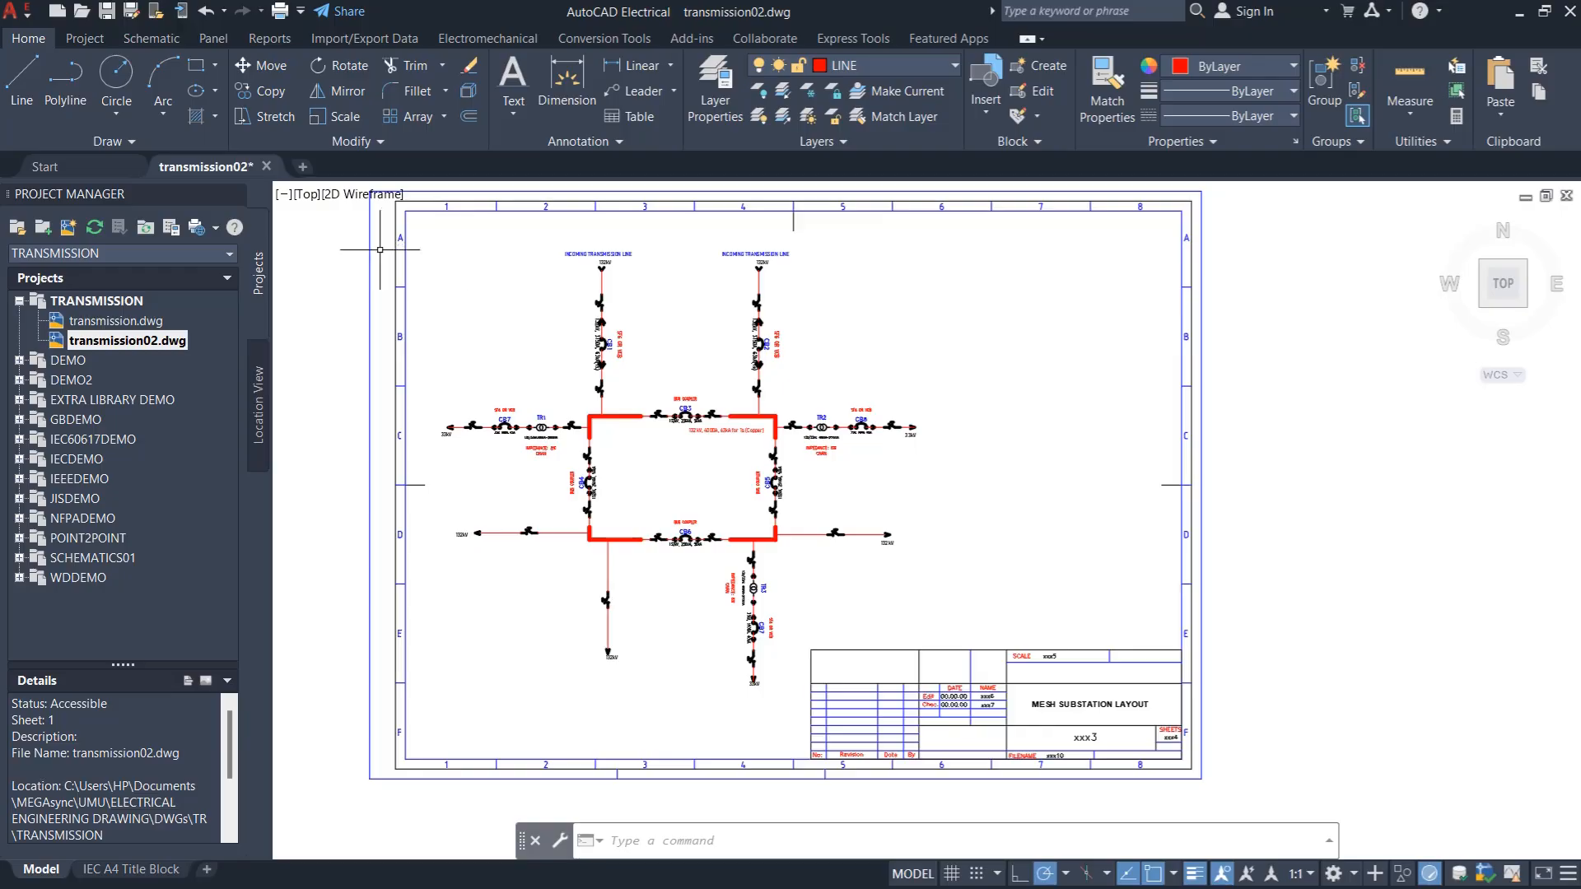
Compare the mesh substation sheet with the completed sheet #07, check the IEC A4 Title Block layout, and return to model space
scroll(1194, 610, "down", 3)
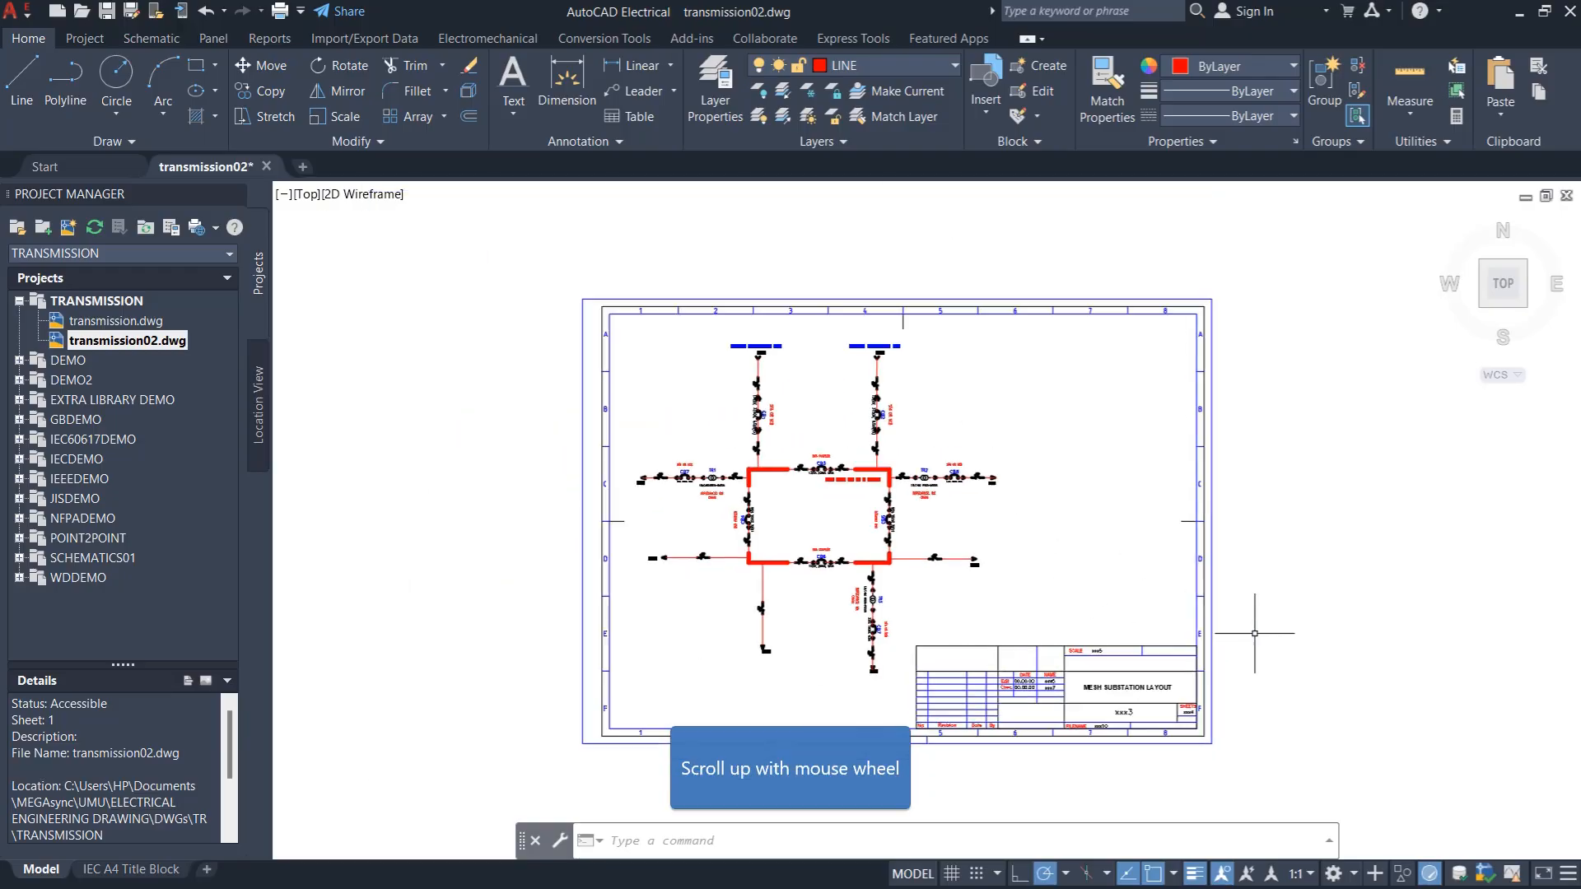
scroll(1101, 704, "up", 6)
scroll(1194, 700, "down", 6)
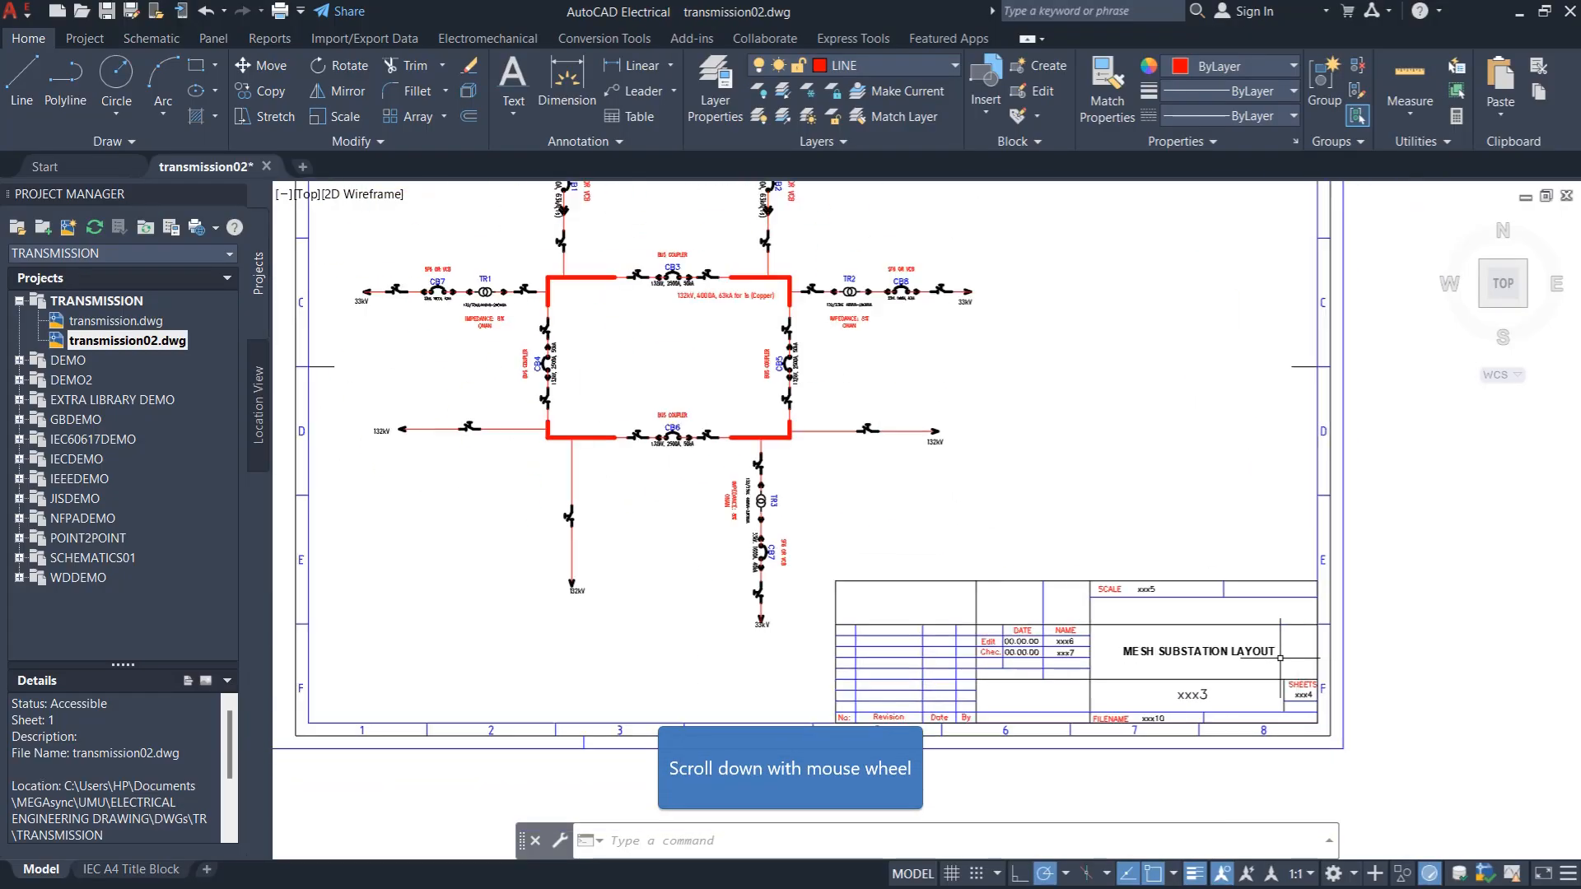
scroll(1263, 629, "down", 2)
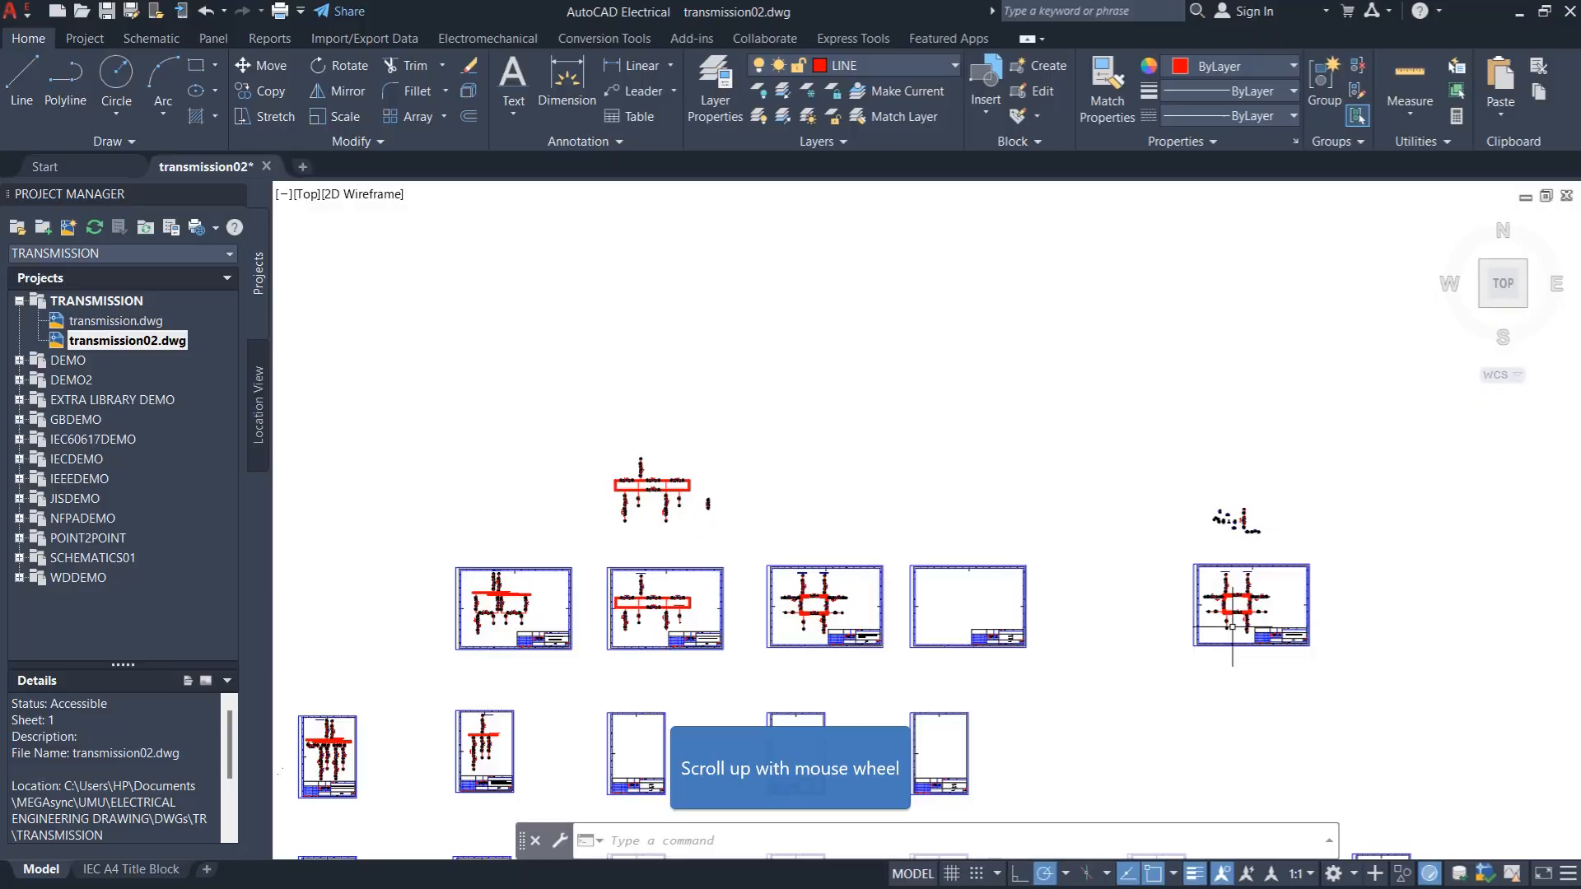
scroll(798, 610, "up", 8)
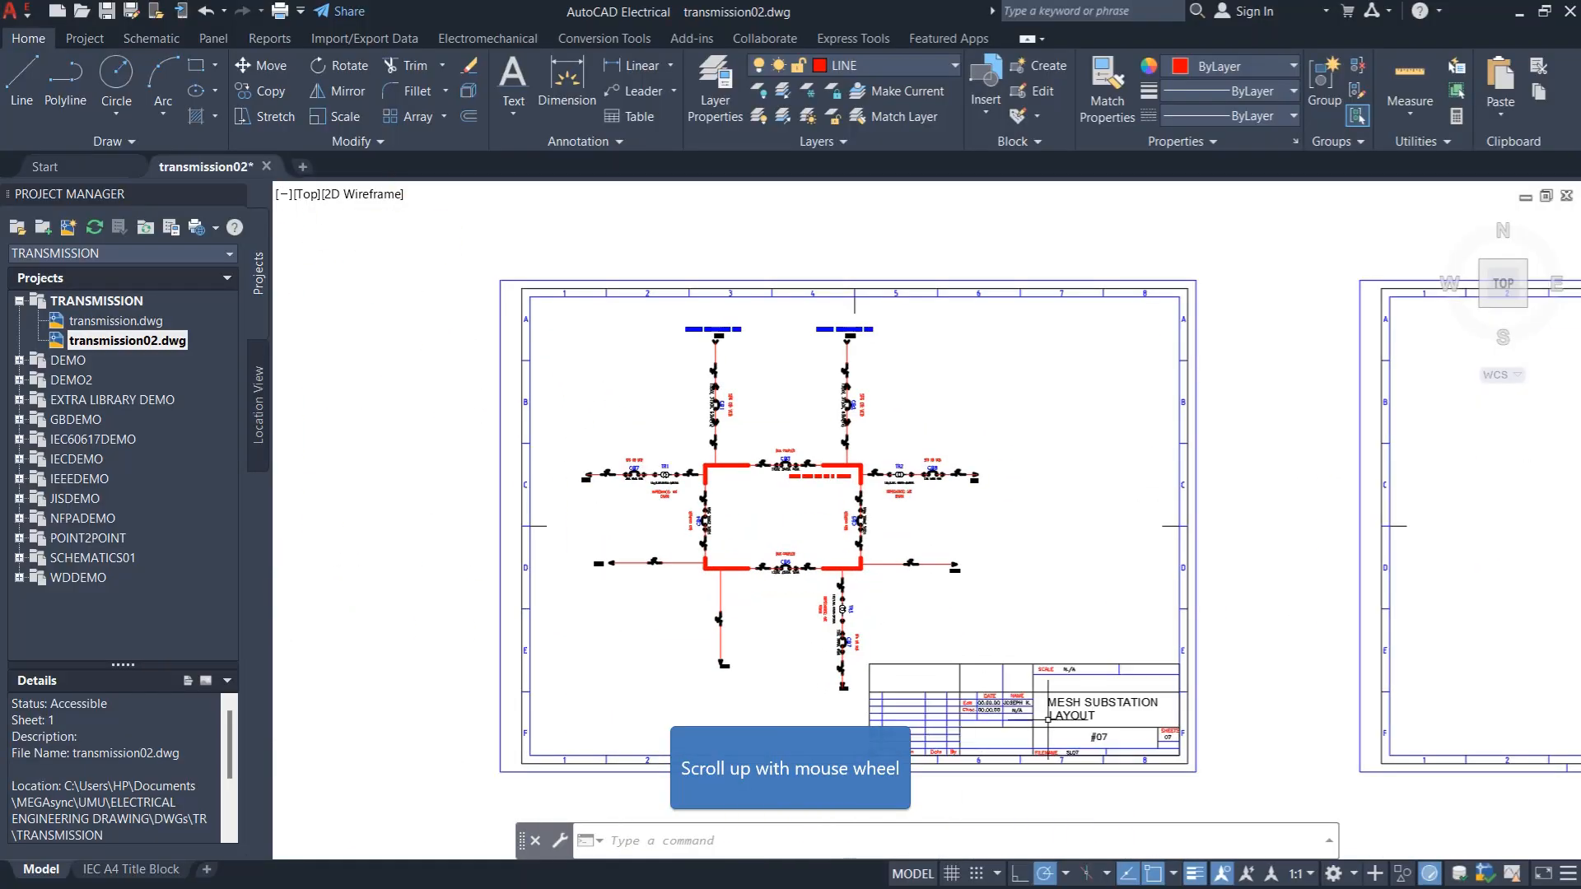
scroll(1120, 729, "down", 5)
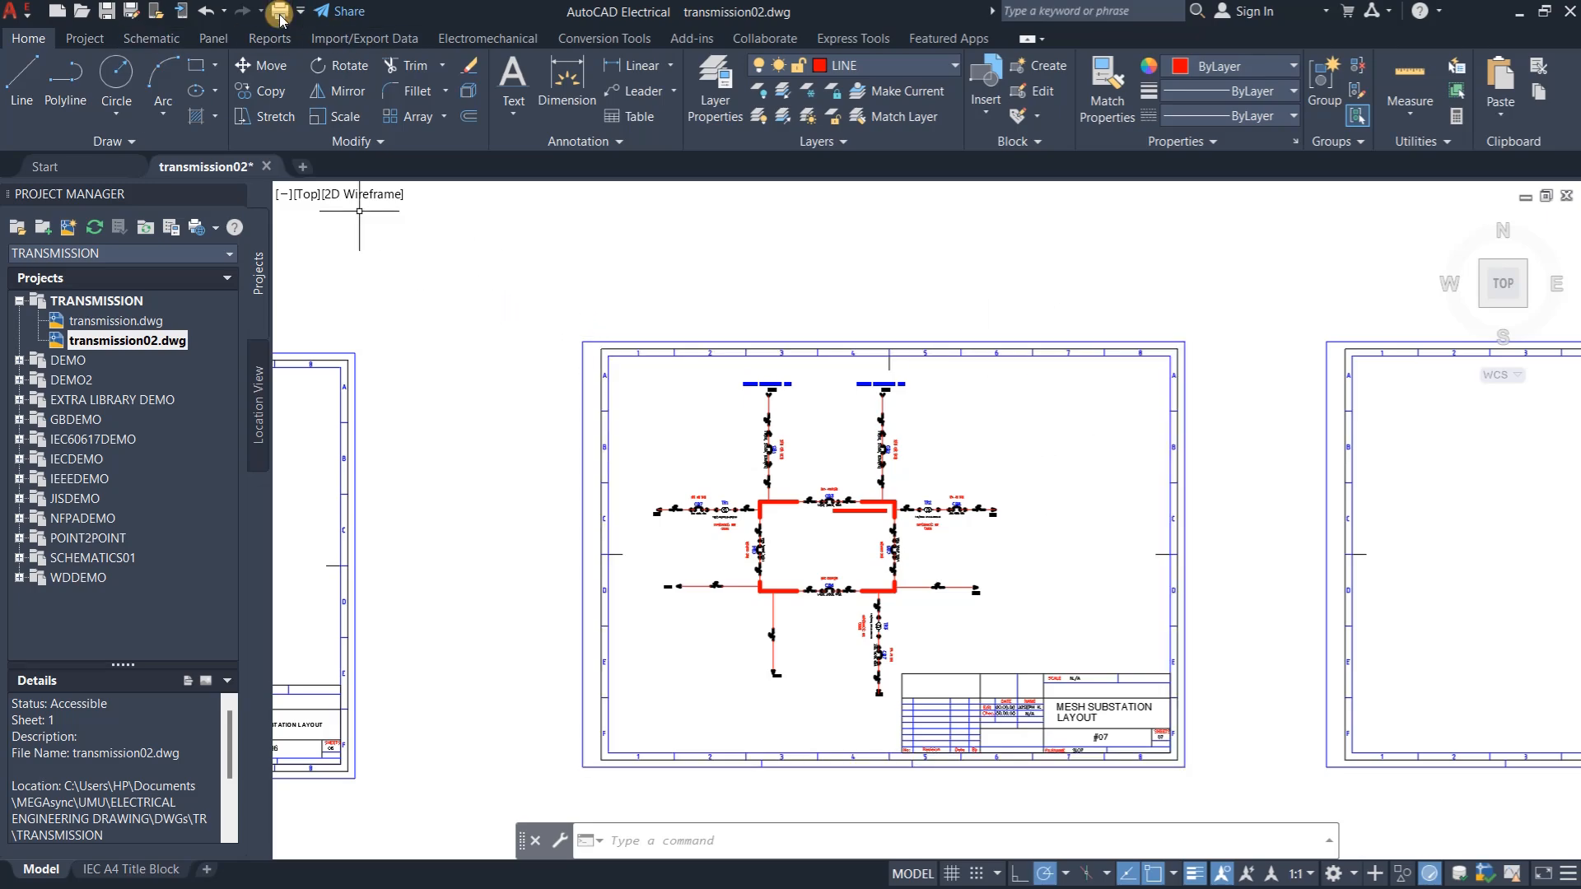
left_click(141, 871)
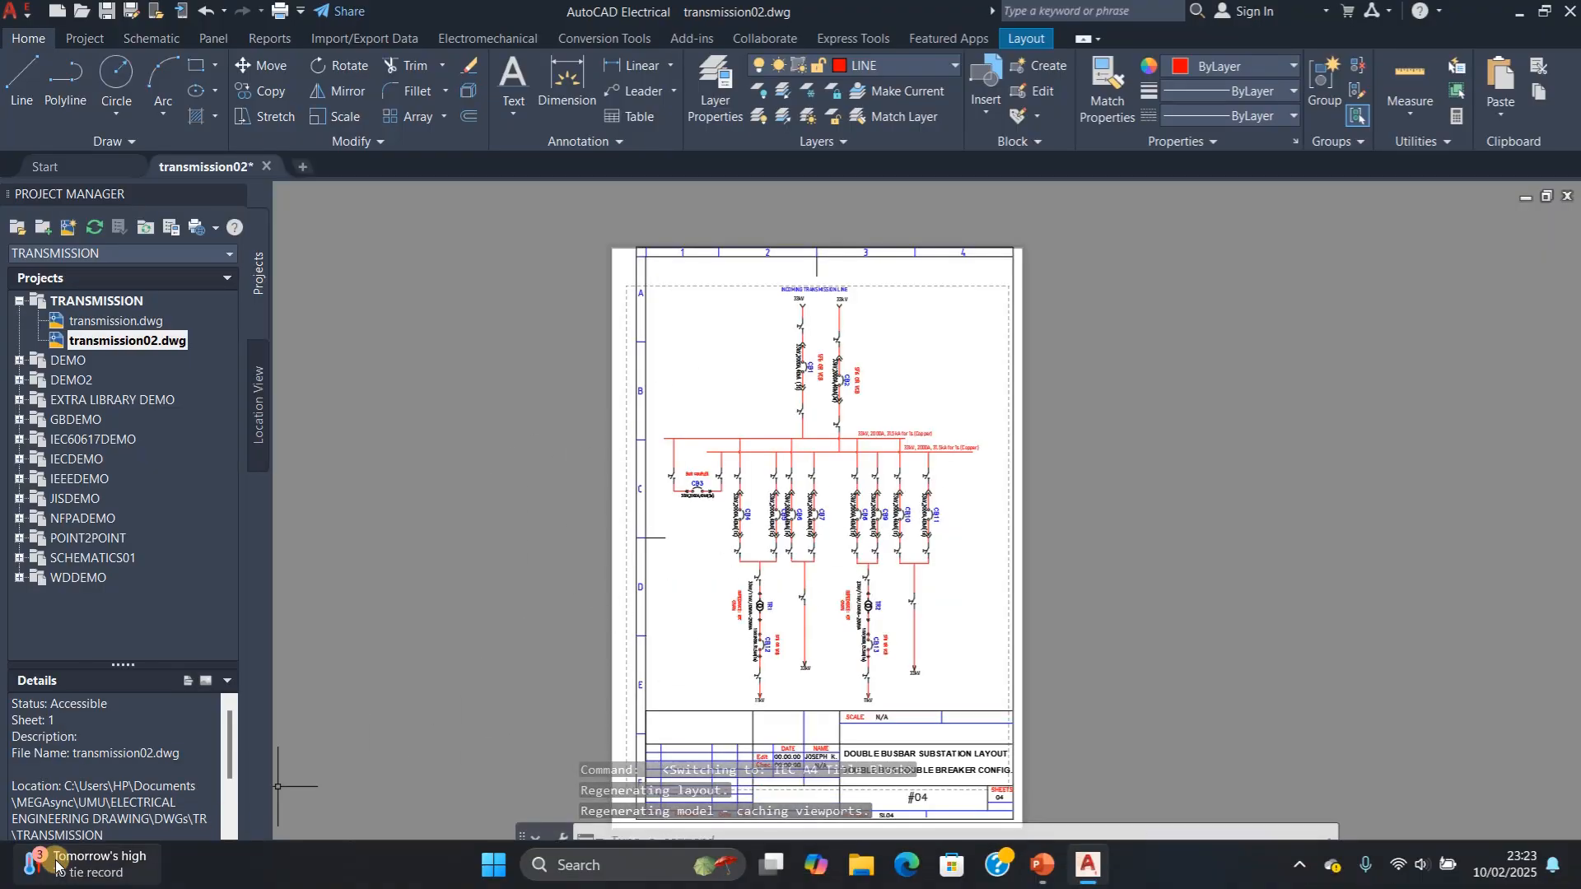
left_click(33, 877)
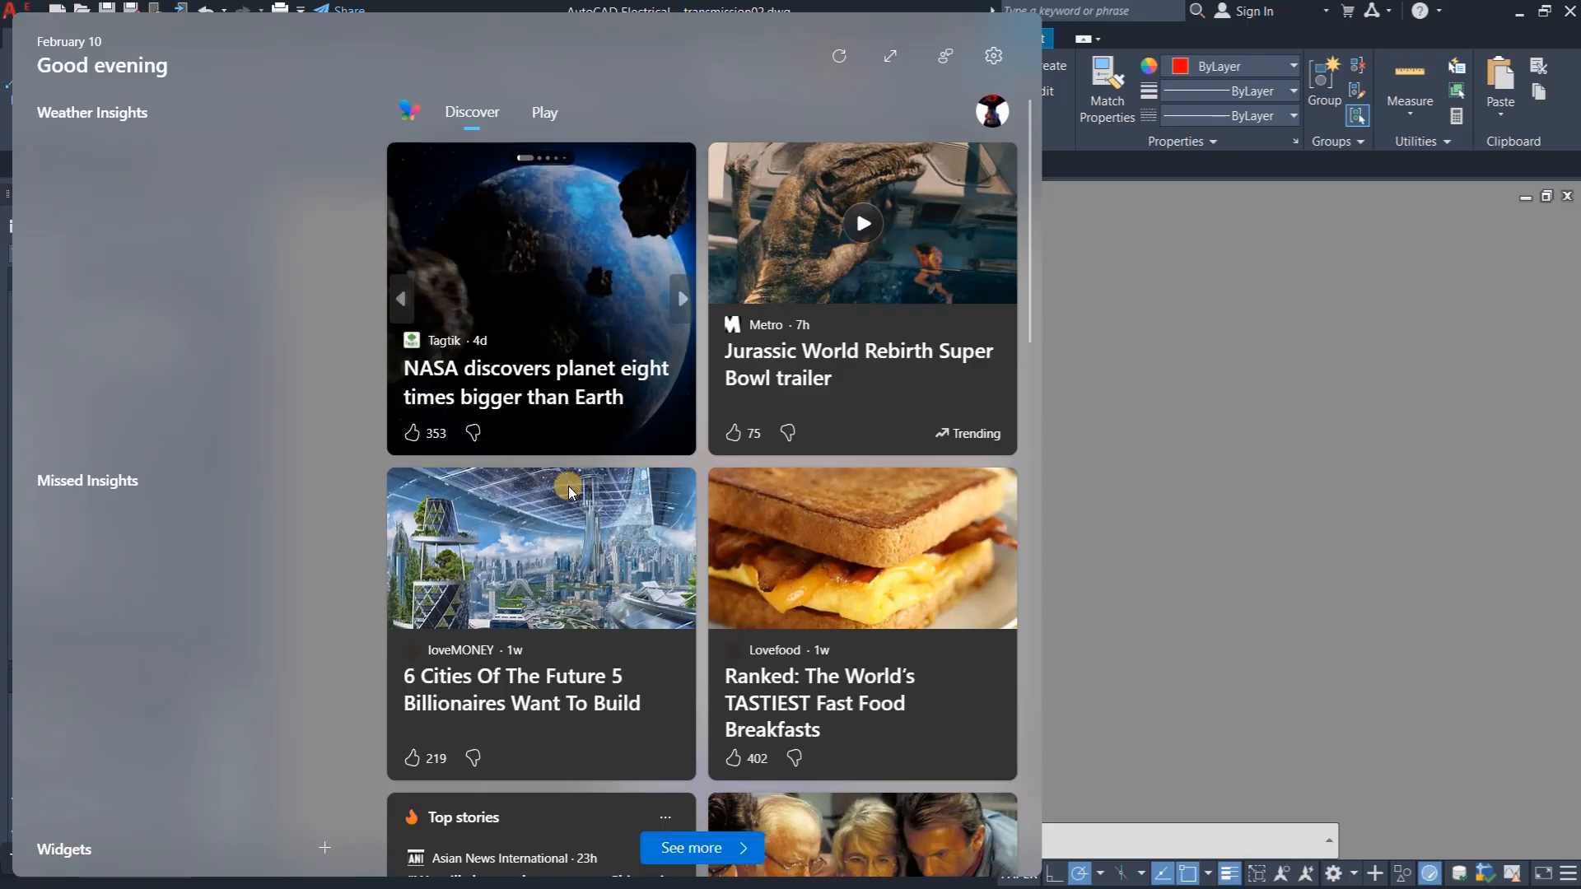
left_click(1342, 545)
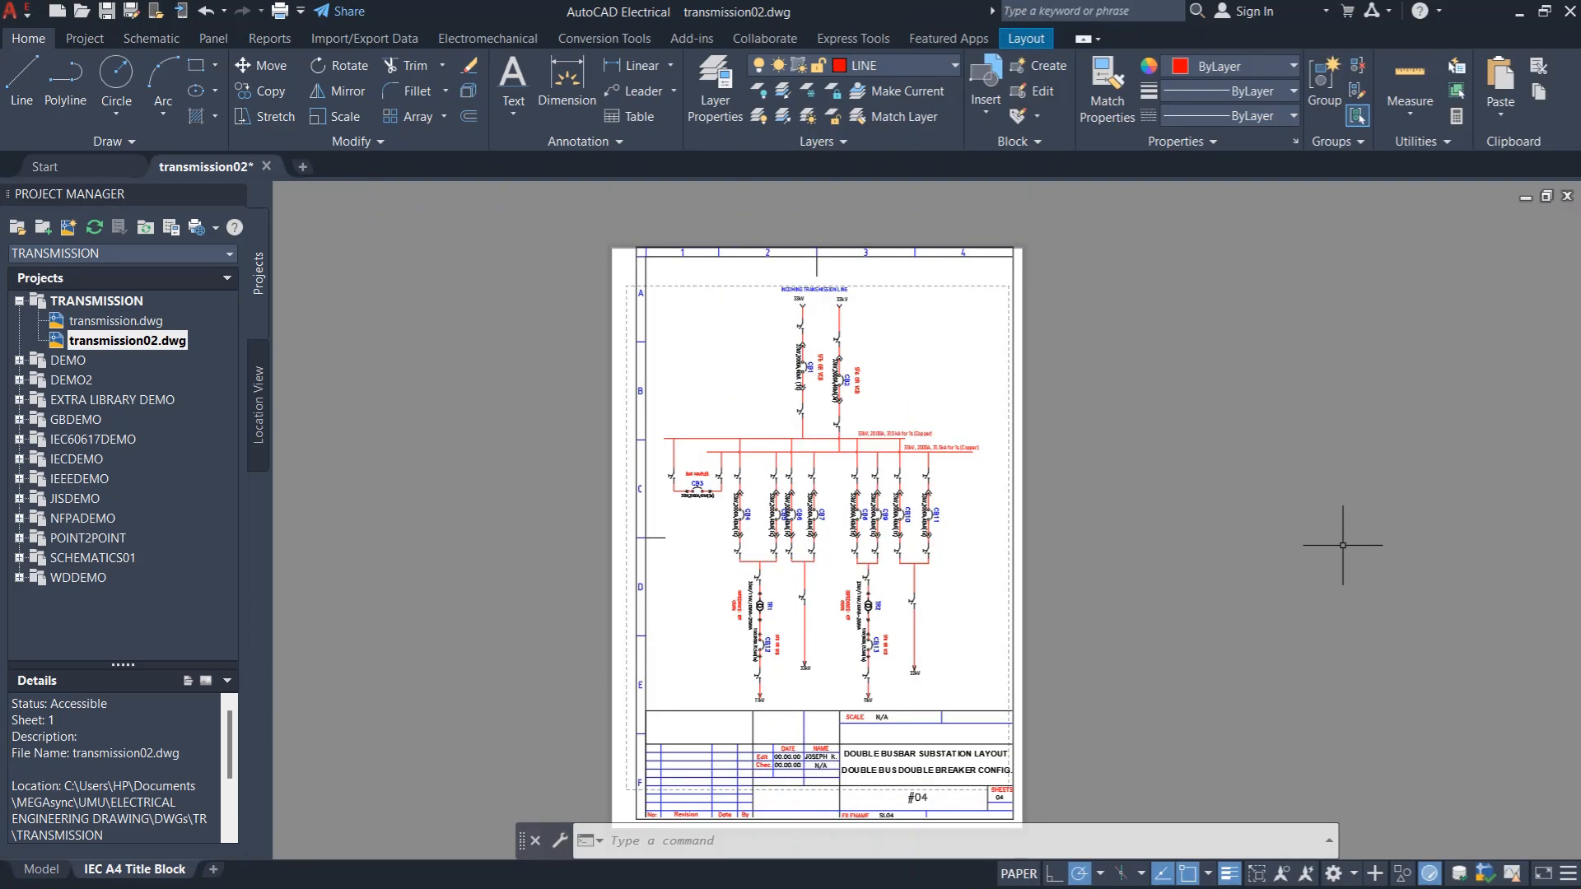
left_click(41, 868)
Set up a model plot with DWG To PDF.pc3, paper size ISO full bleed A3 (420.00 x 297.00 MM) and landscape orientation
scroll(726, 459, "down", 6)
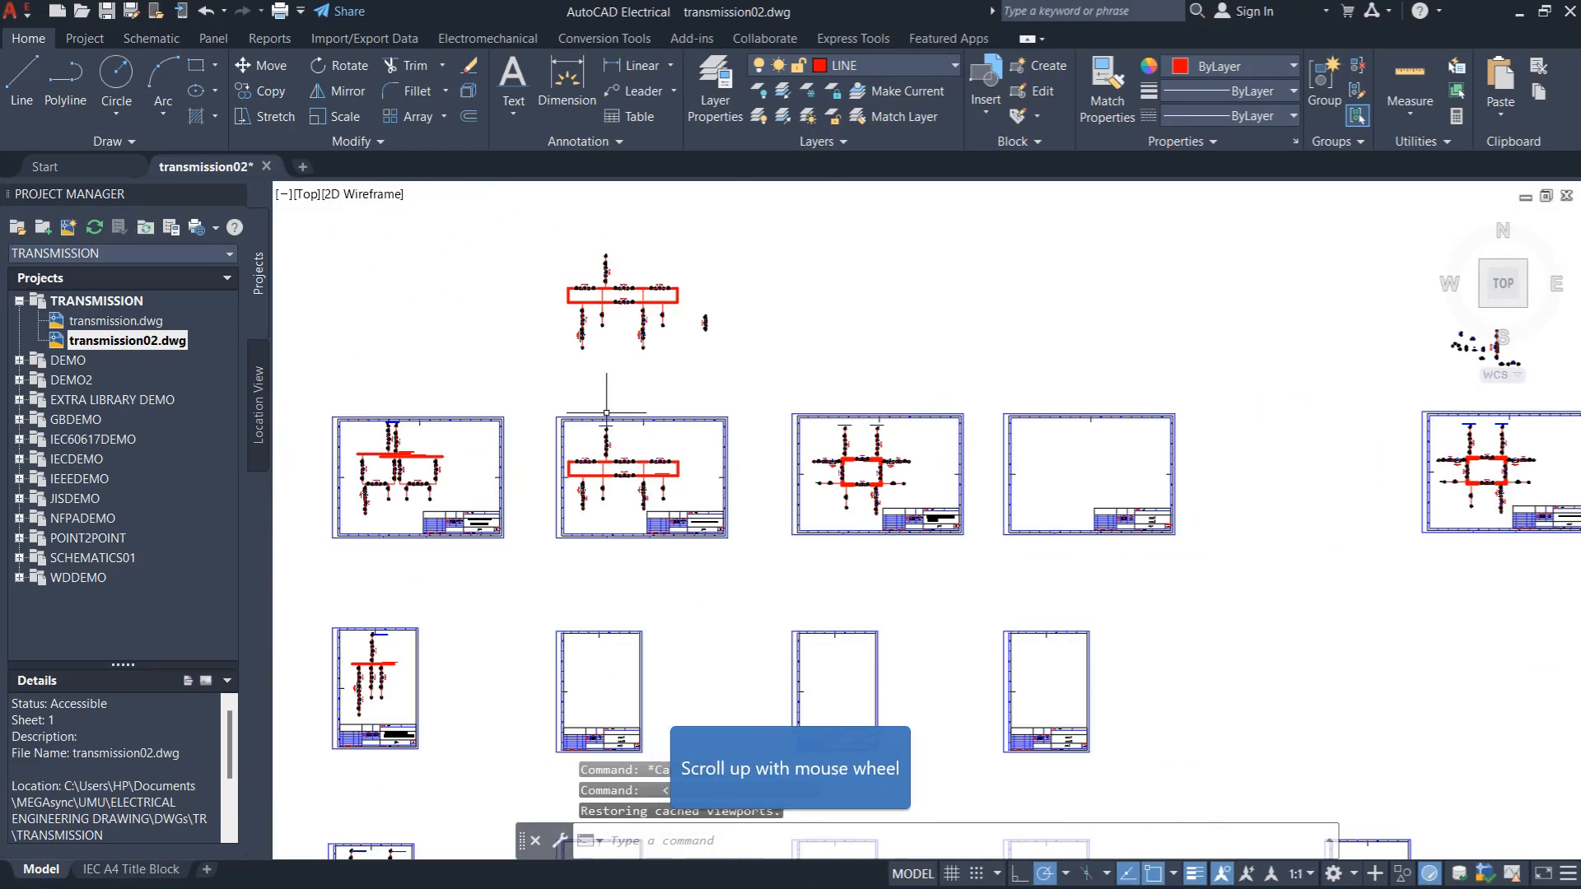
scroll(751, 478, "up", 1)
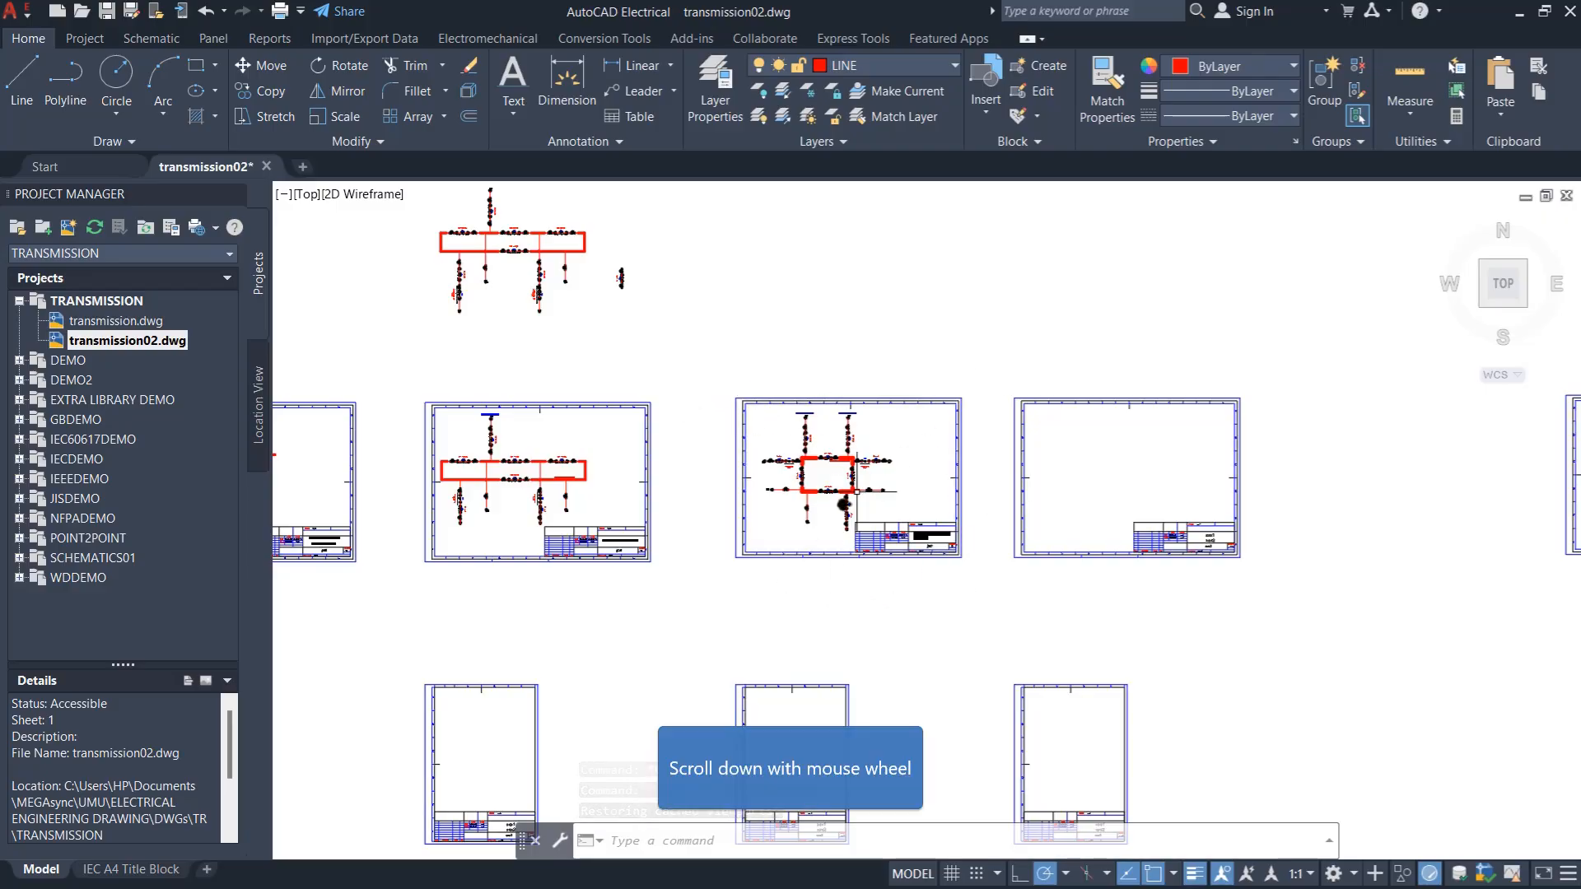
scroll(892, 457, "down", 3)
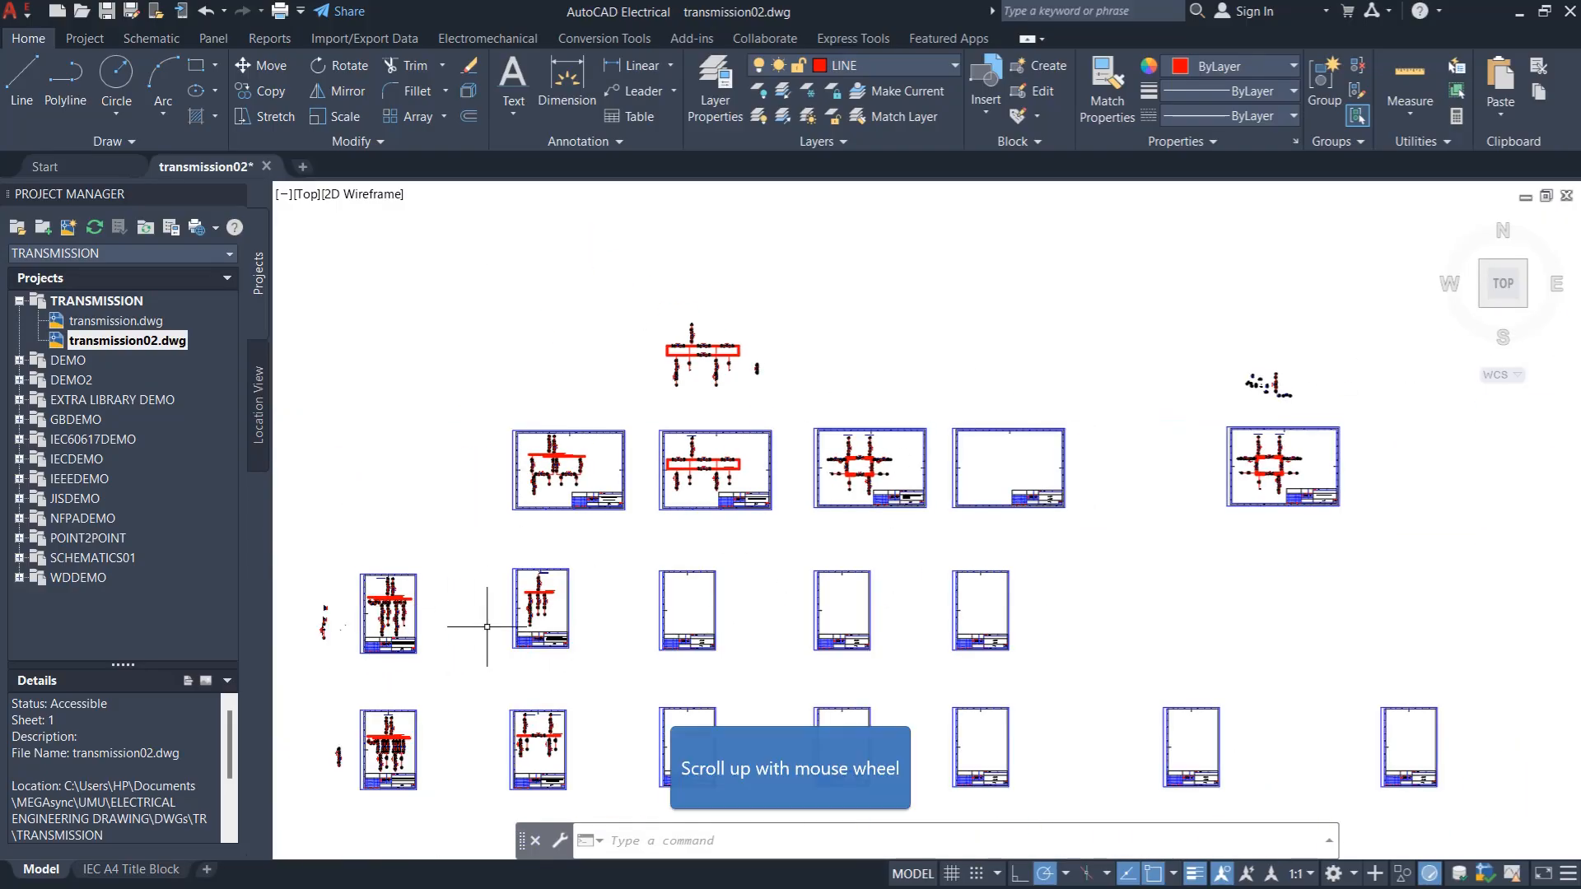
scroll(906, 457, "up", 5)
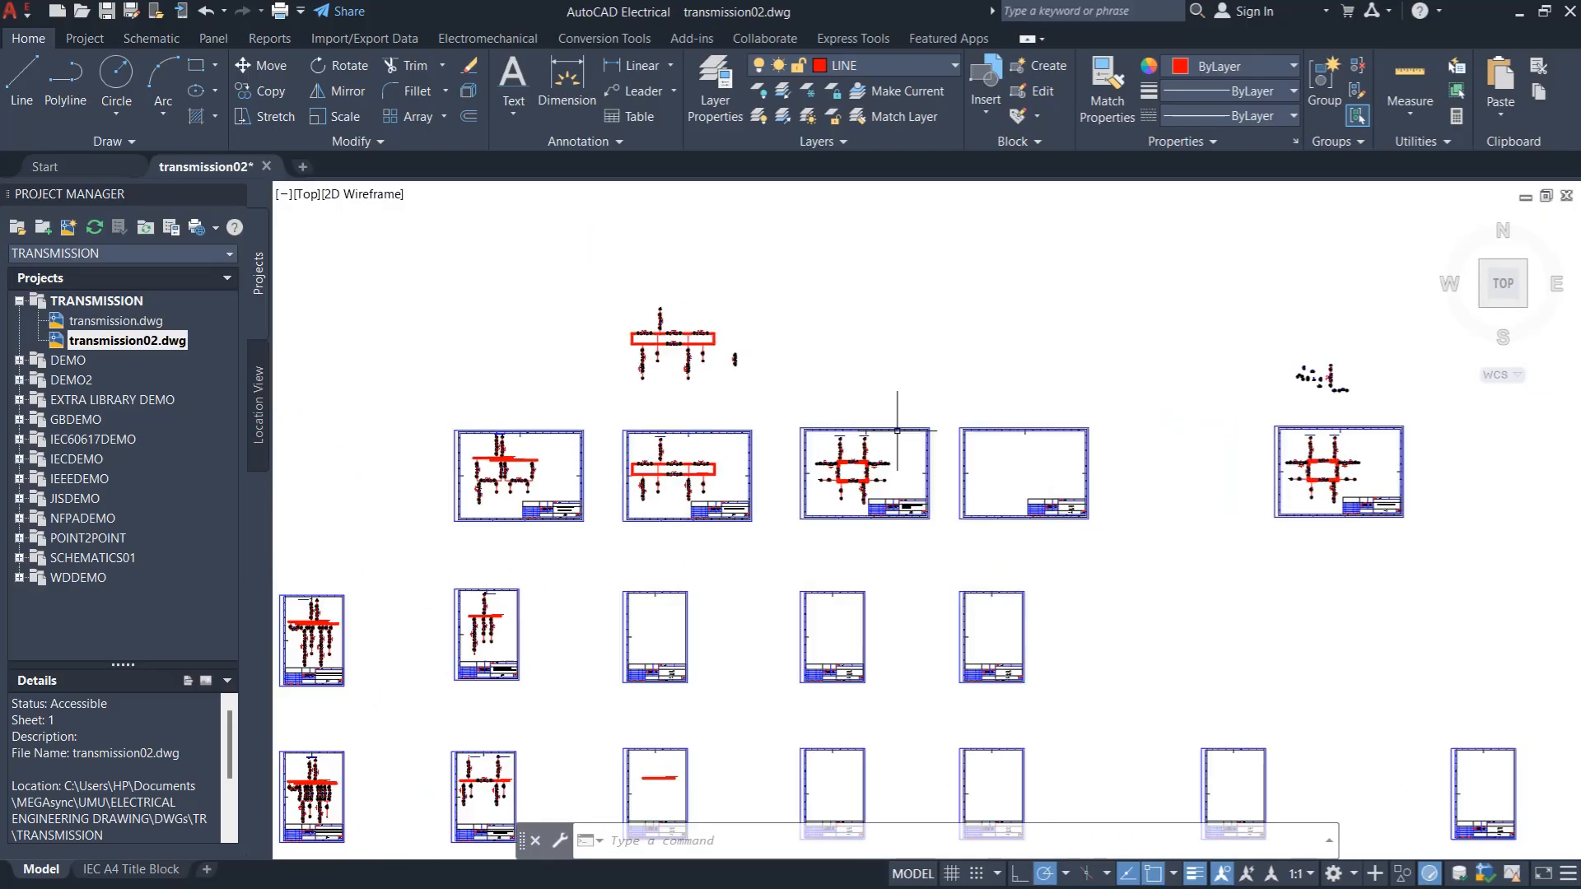
left_click(284, 11)
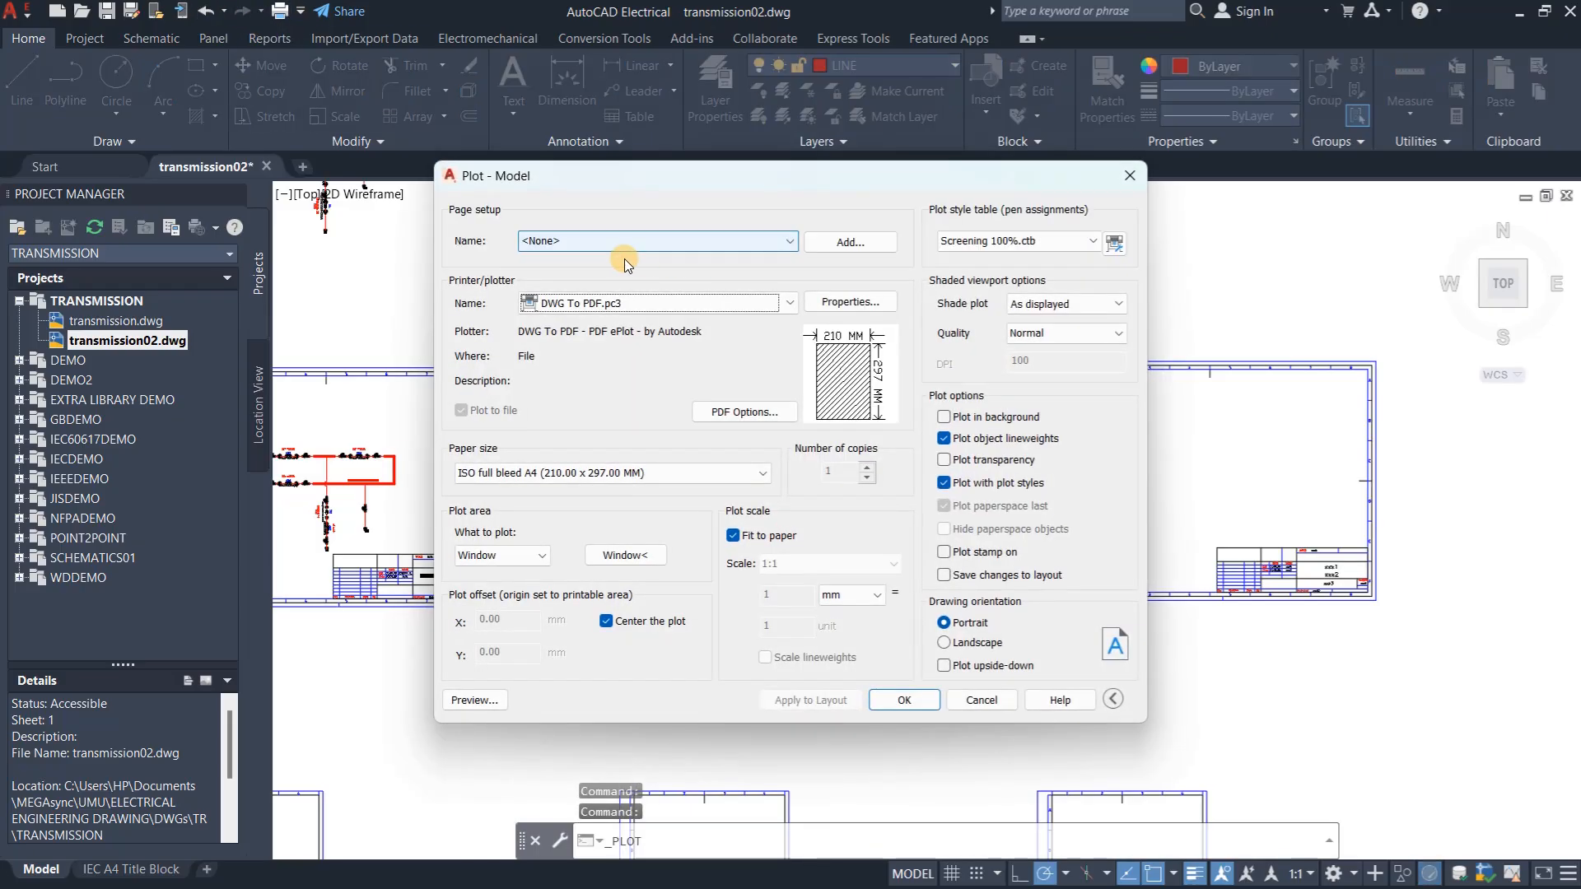
left_click(649, 304)
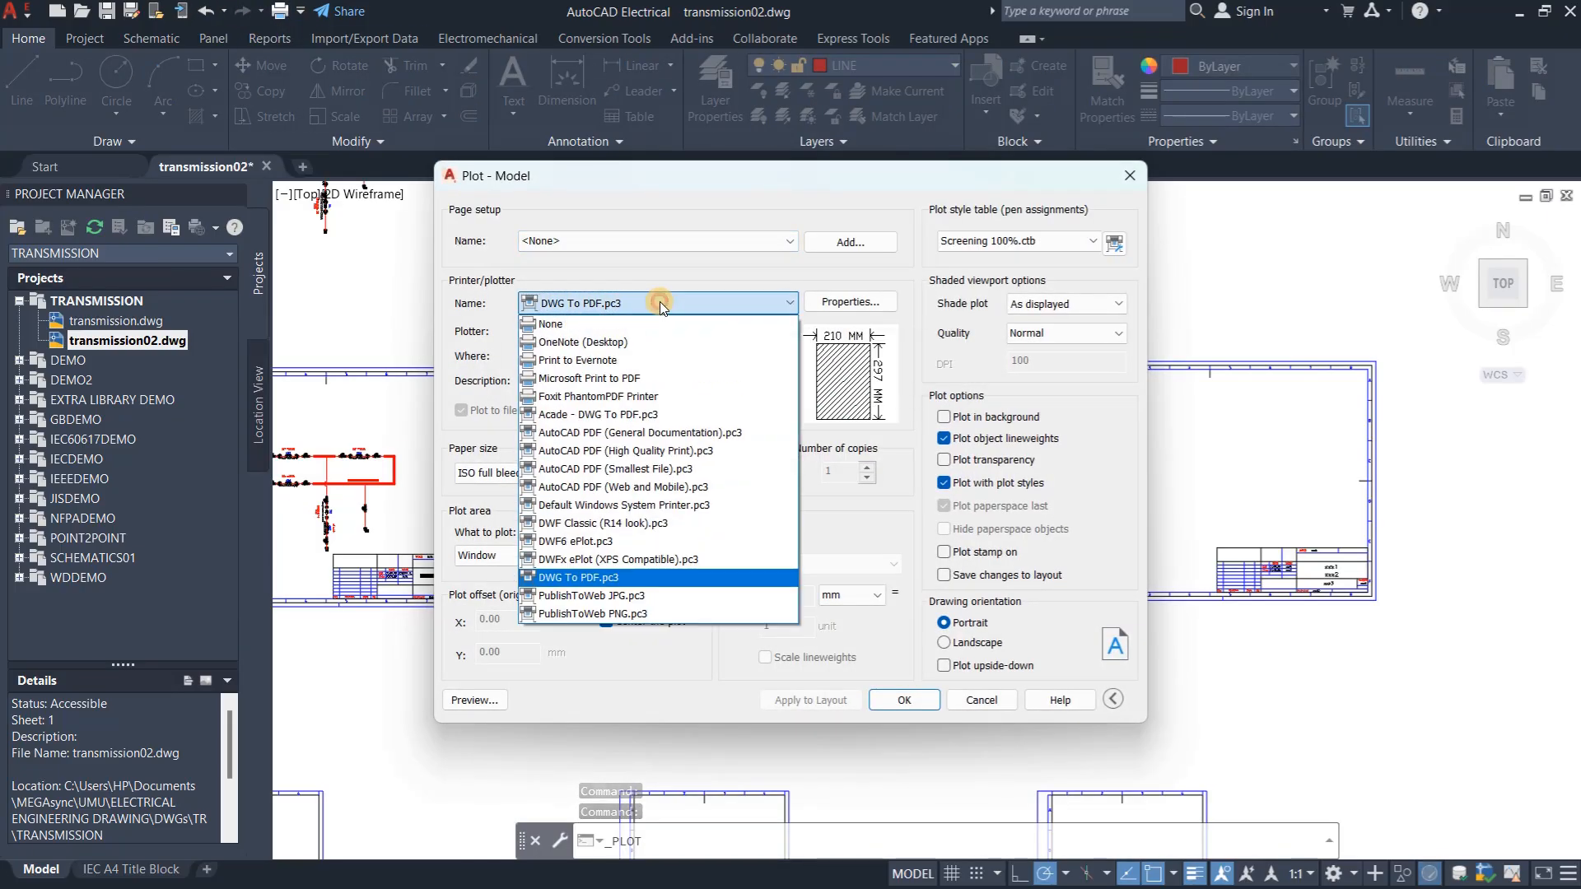
left_click(664, 576)
left_click(554, 476)
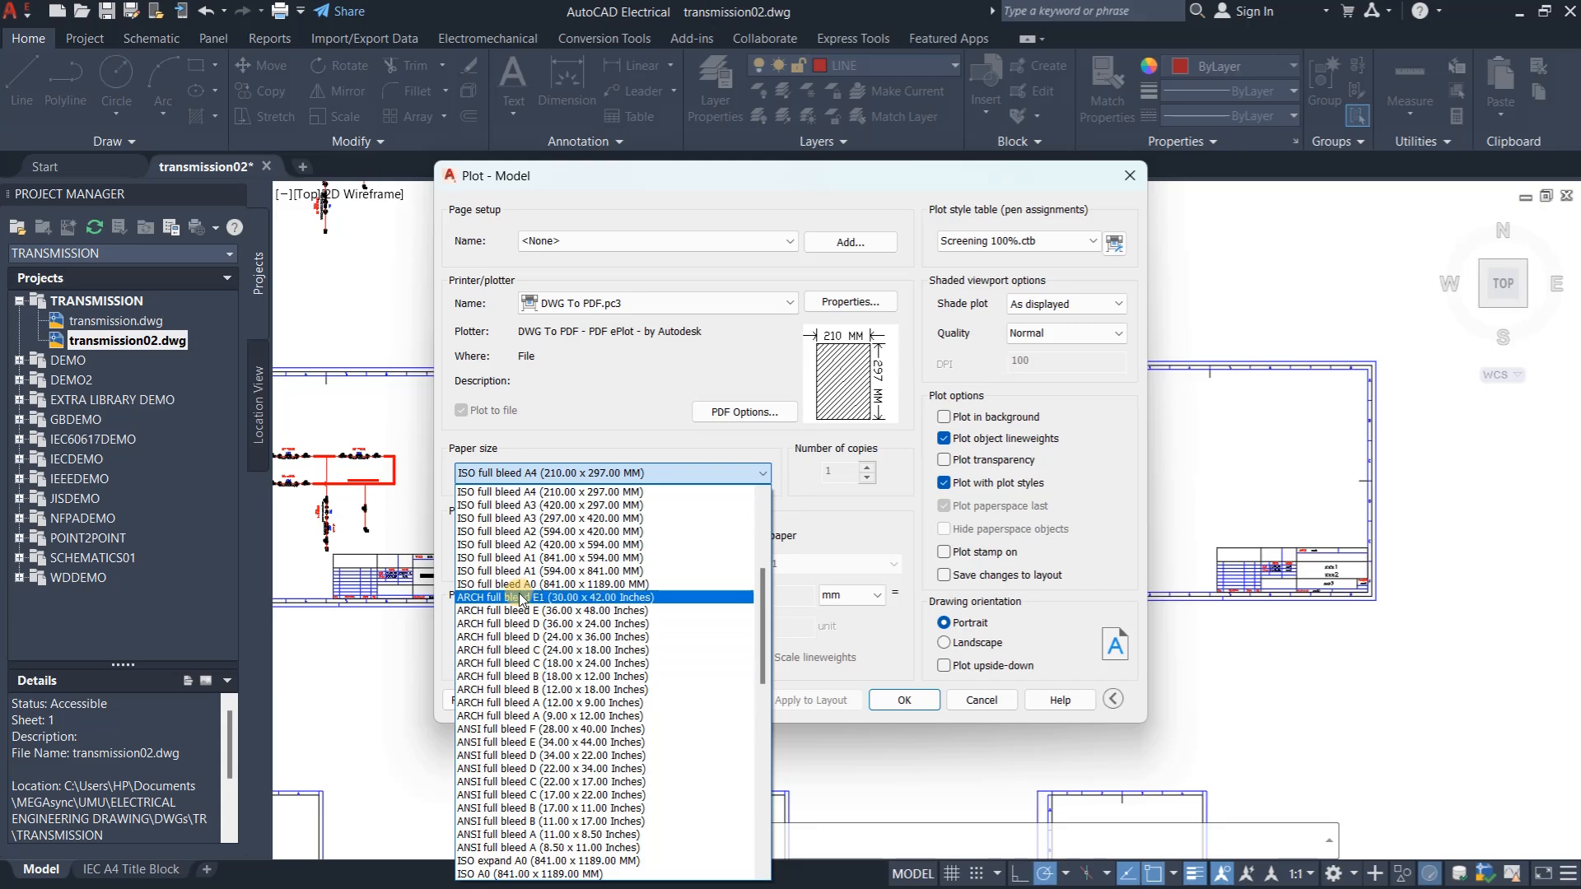
left_click(560, 506)
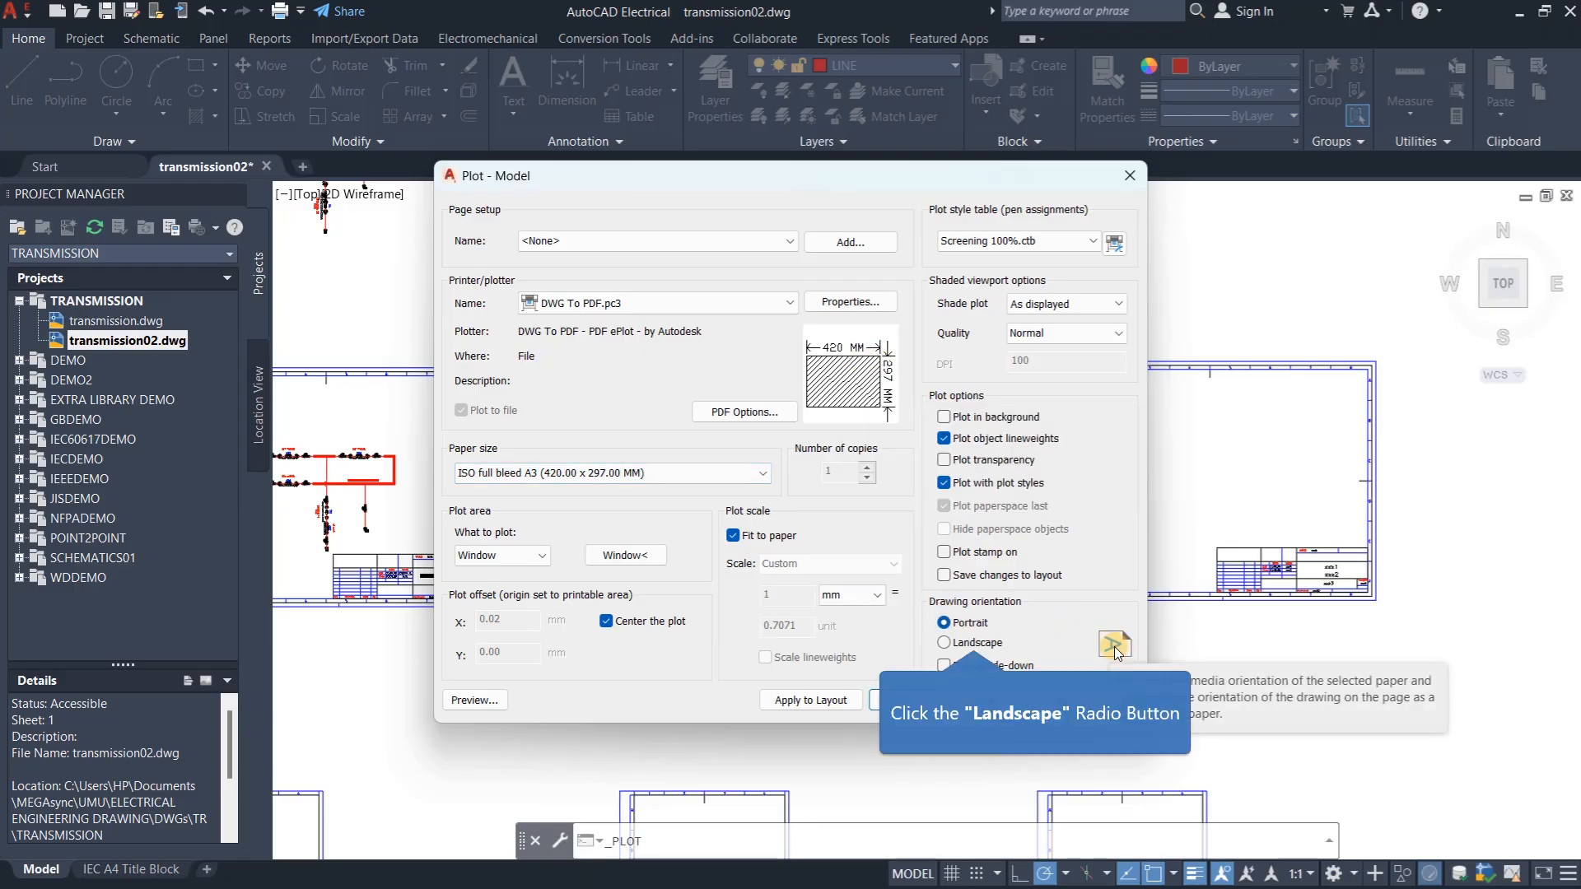
left_click(974, 643)
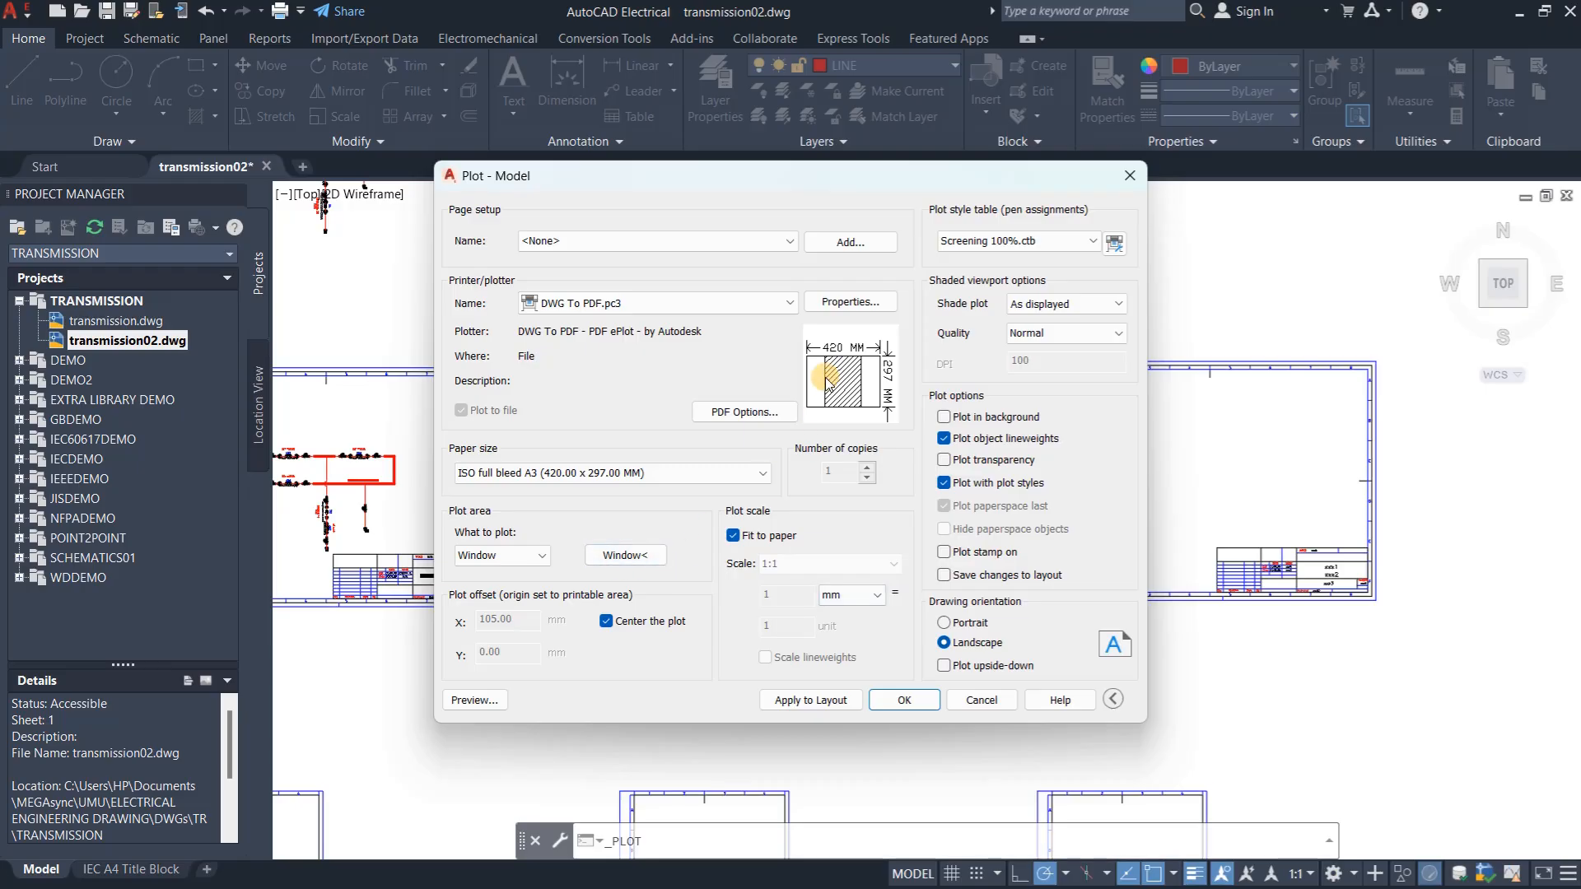
Define the plot window from corner to corner of the mesh substation sheet's outer frame, keeping the plot centred
left_click(625, 555)
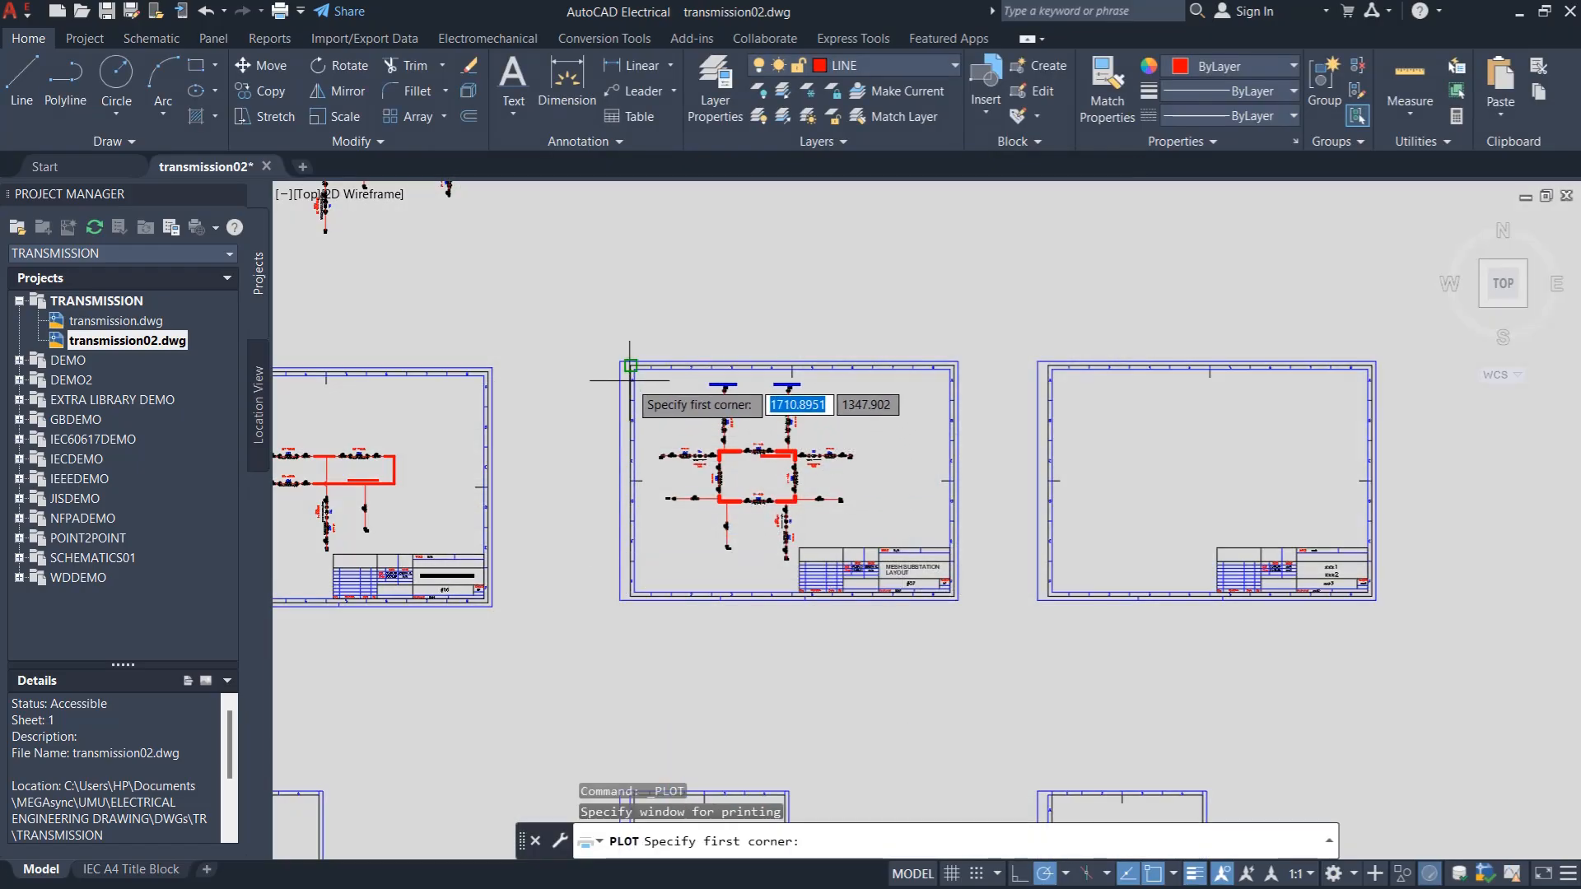
scroll(617, 350, "up", 3)
left_click(610, 342)
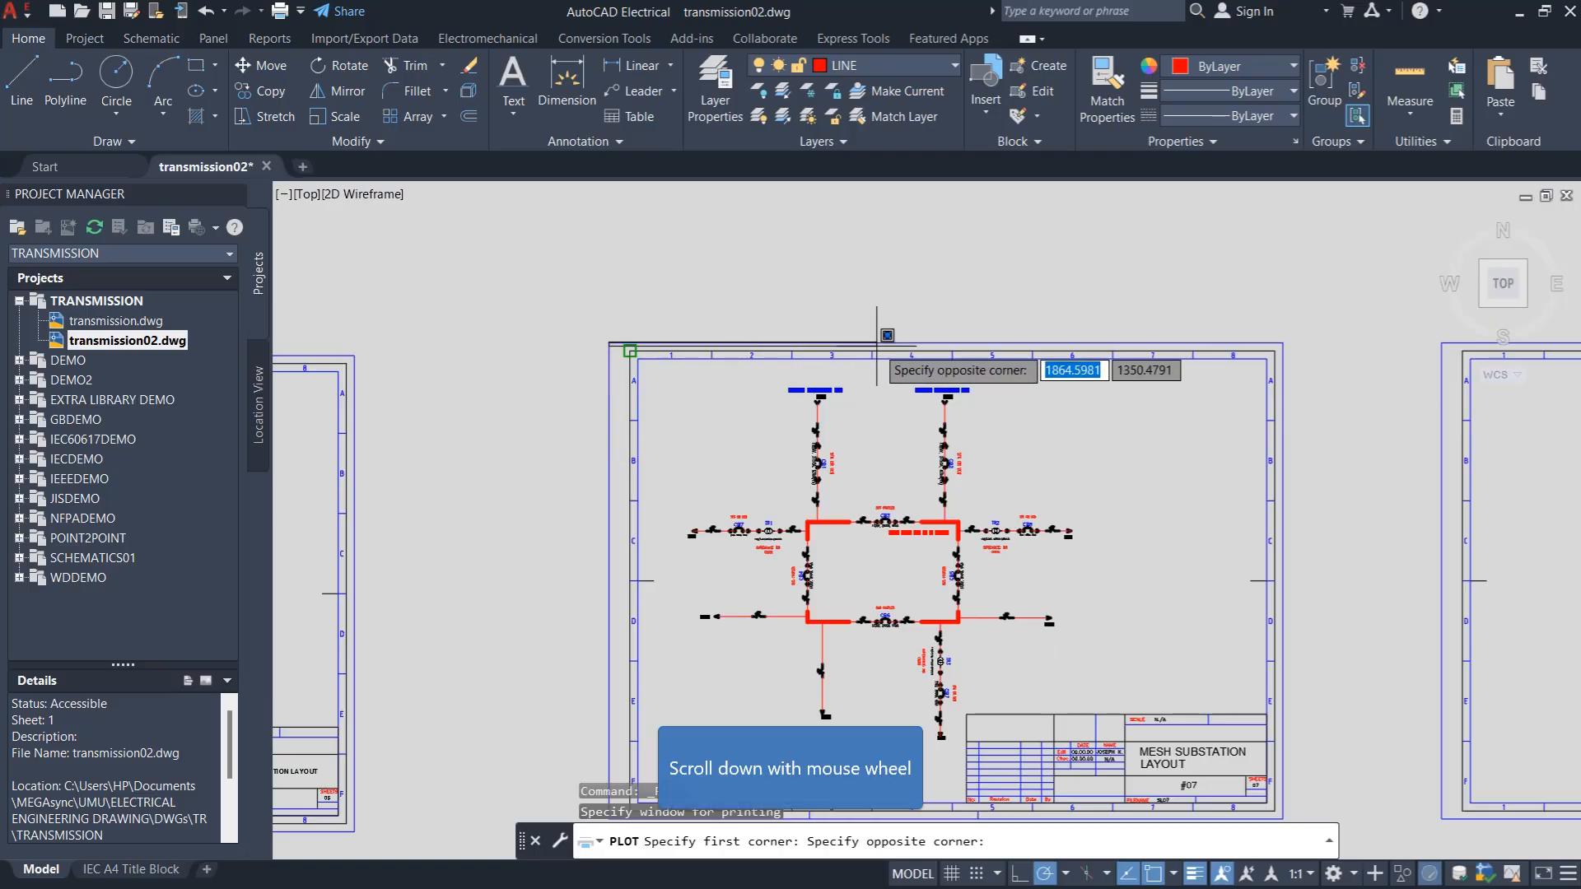
scroll(881, 338, "down", 2)
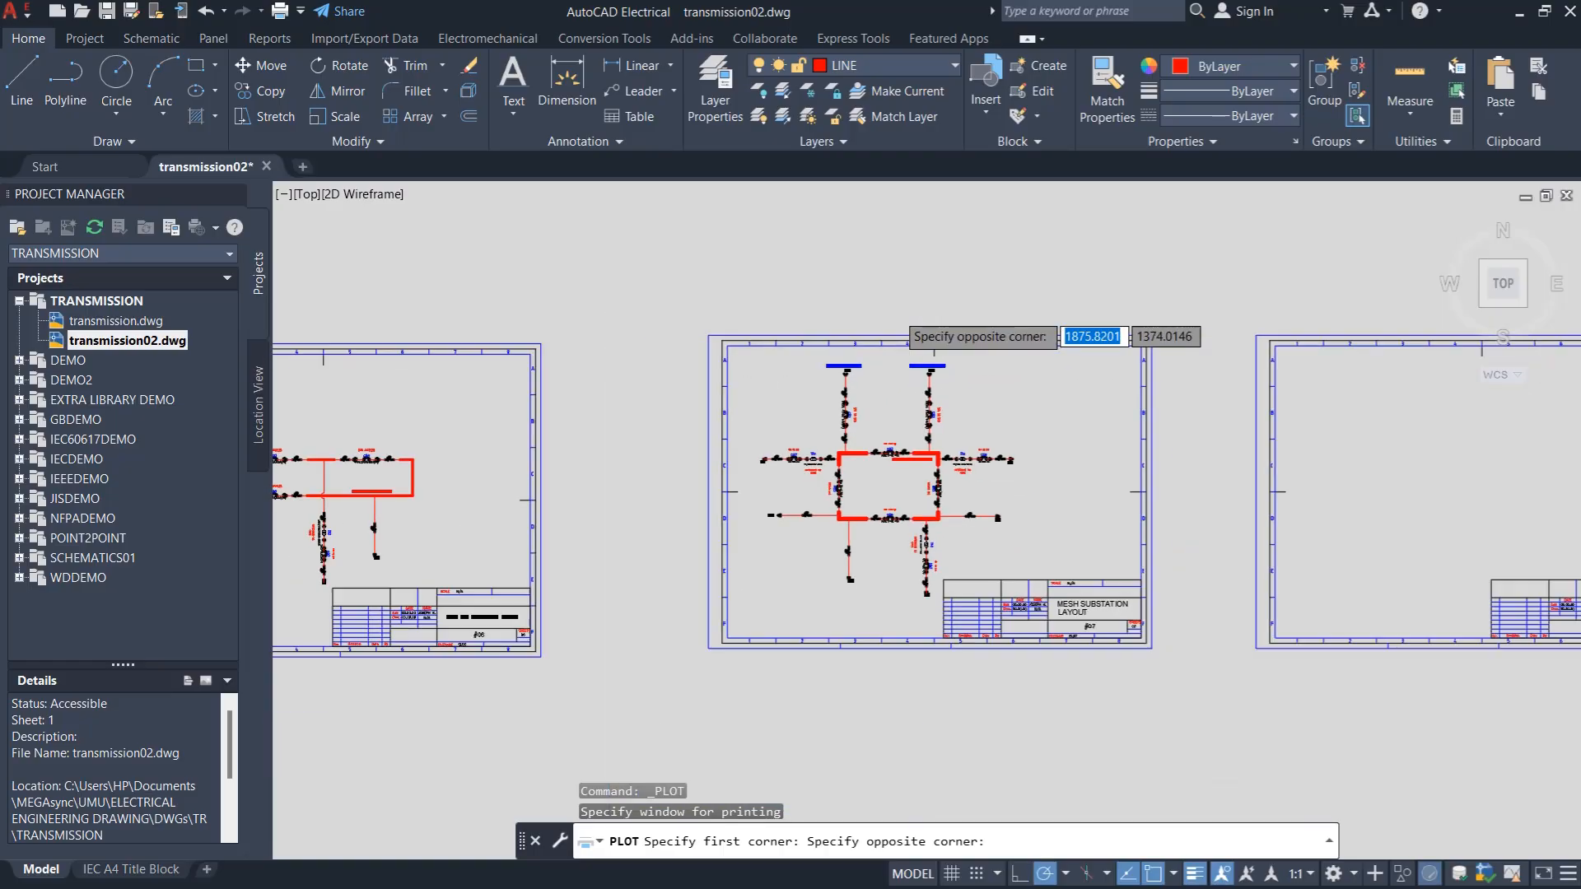
scroll(1148, 644, "up", 3)
left_click(1146, 644)
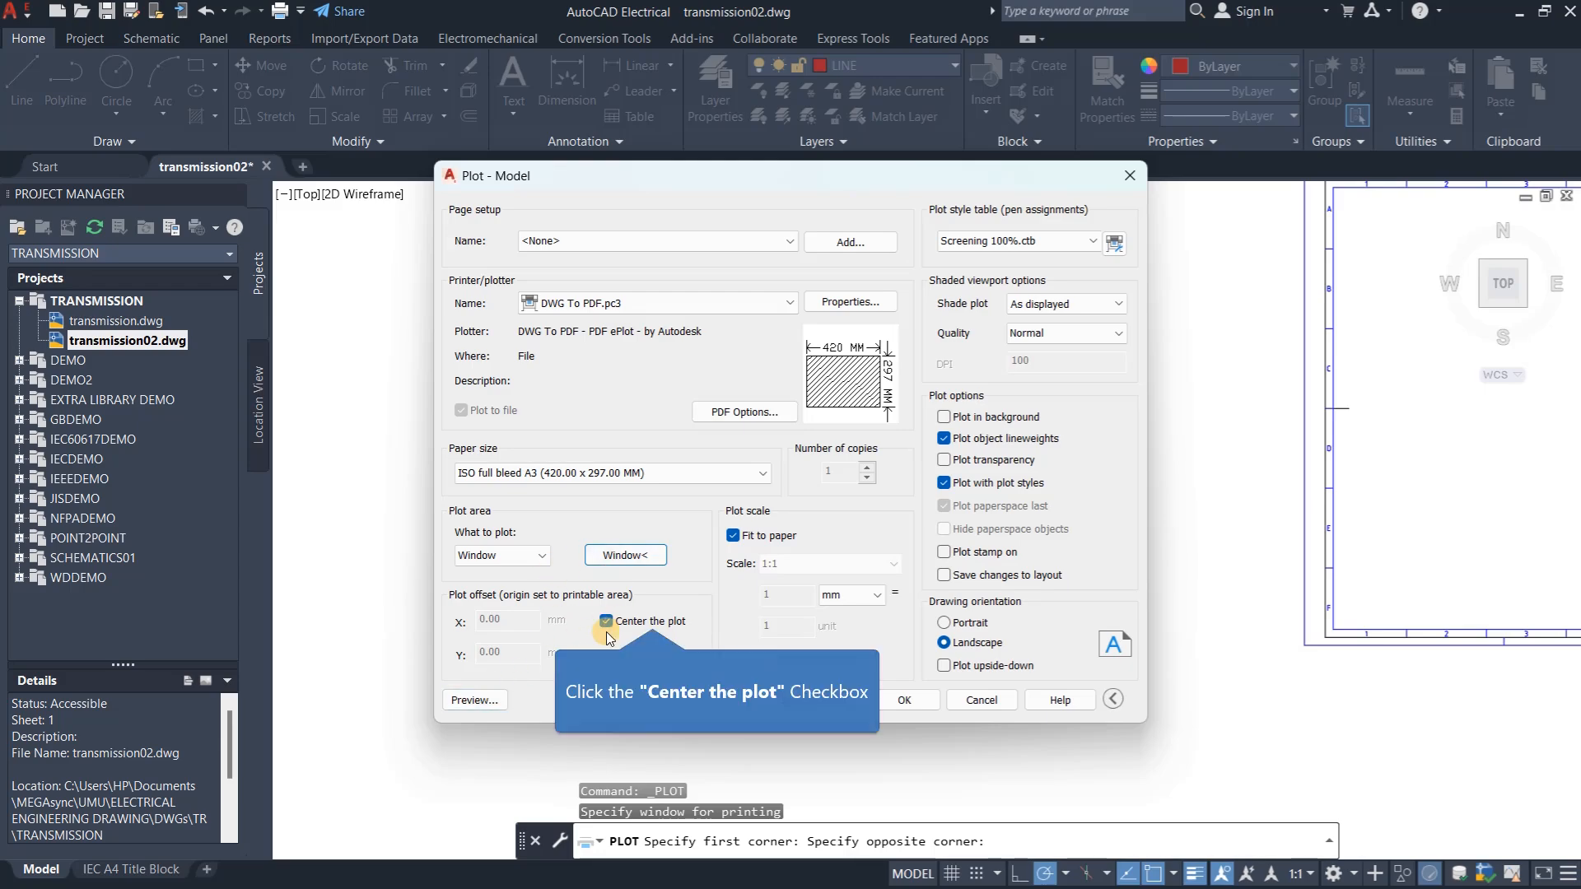
left_click(607, 621)
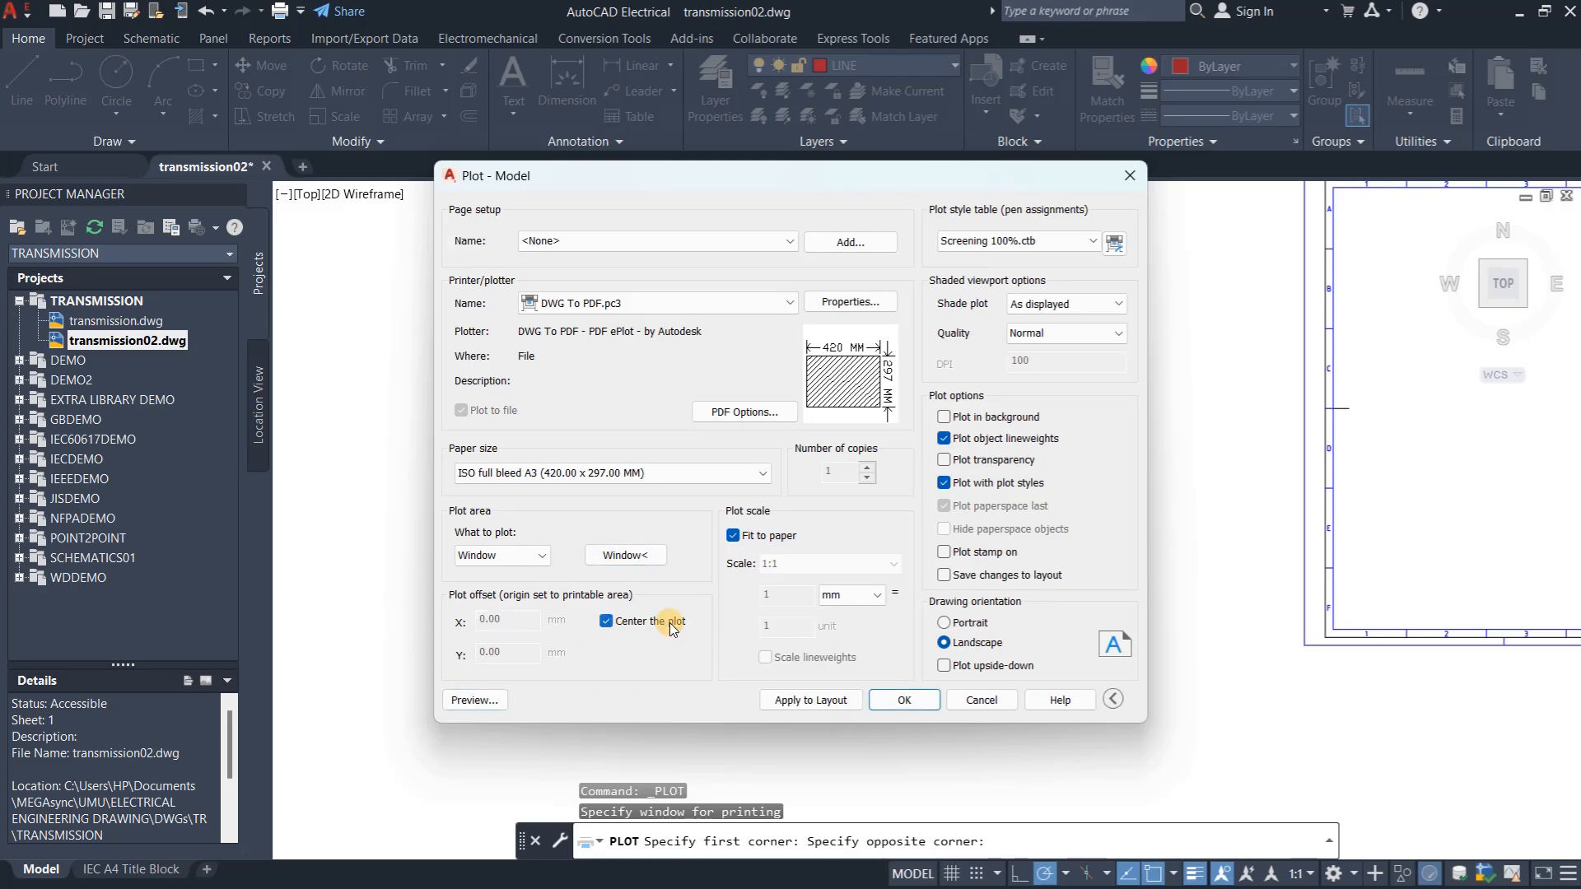
Preview the mesh substation plot and inspect the drawing up close
left_click(475, 701)
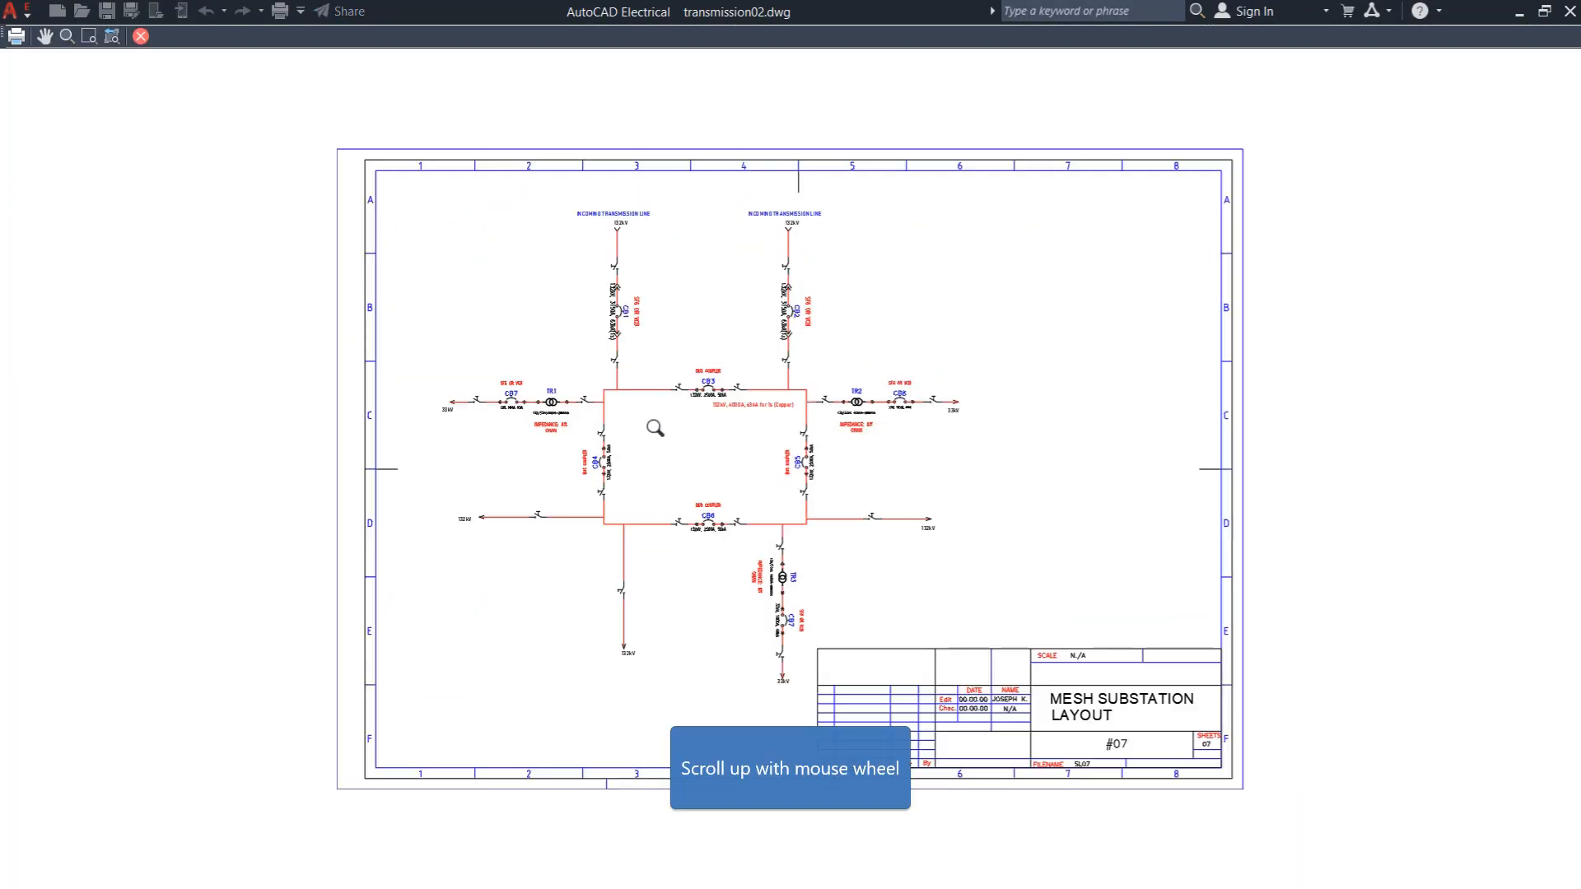
scroll(655, 427, "up", 5)
scroll(456, 373, "down", 6)
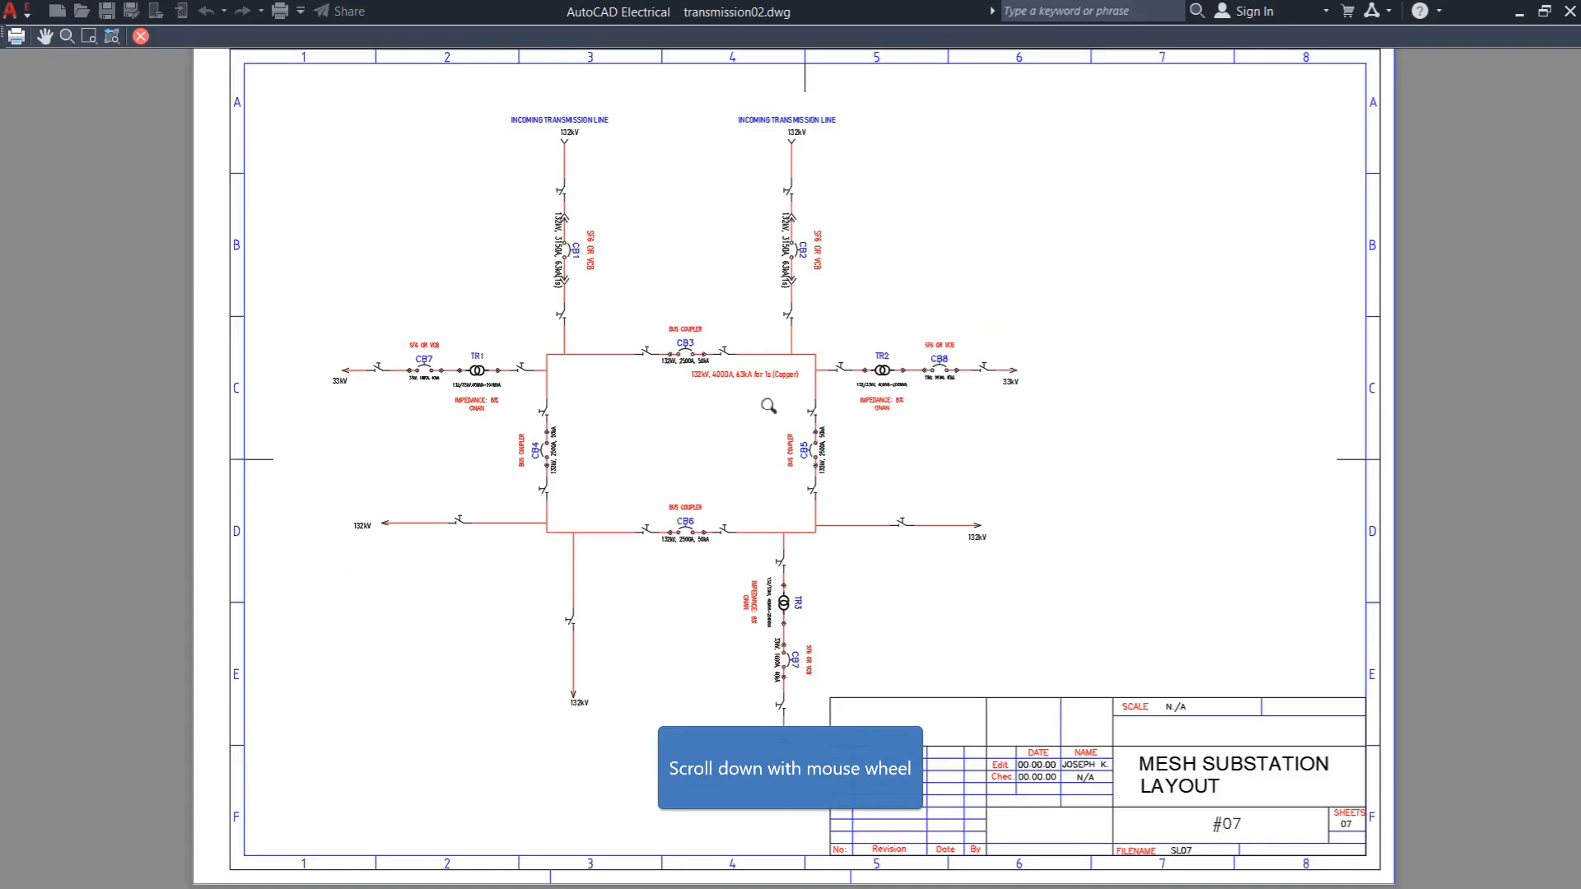
Plot the previewed sheet and save the PDF to the Desktop as SL05
left_click(16, 35)
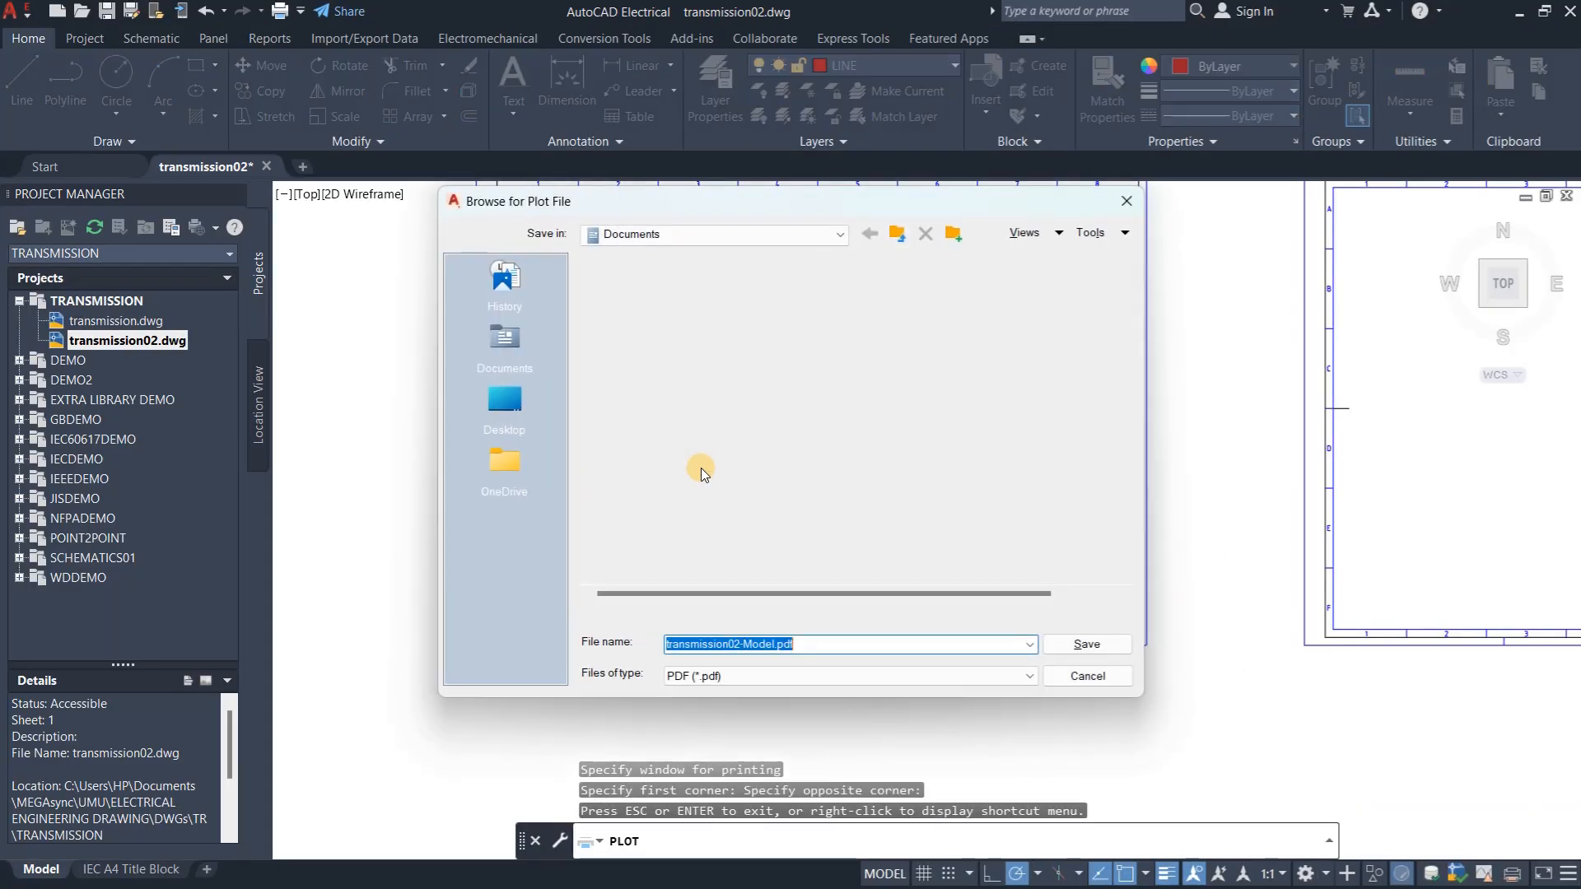
left_click(505, 402)
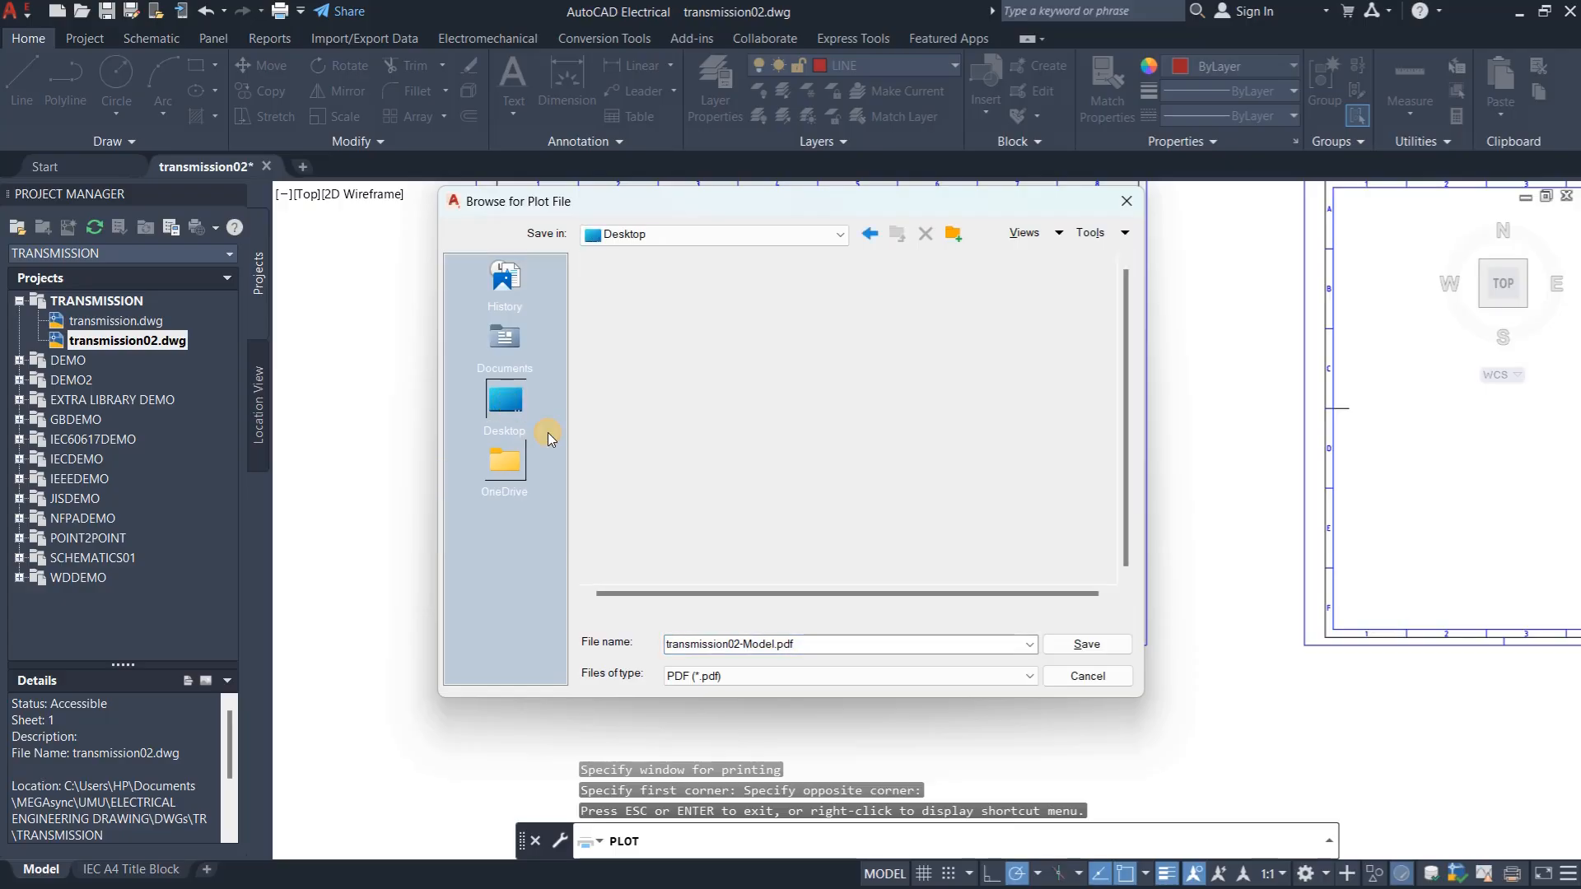
double_click(805, 645)
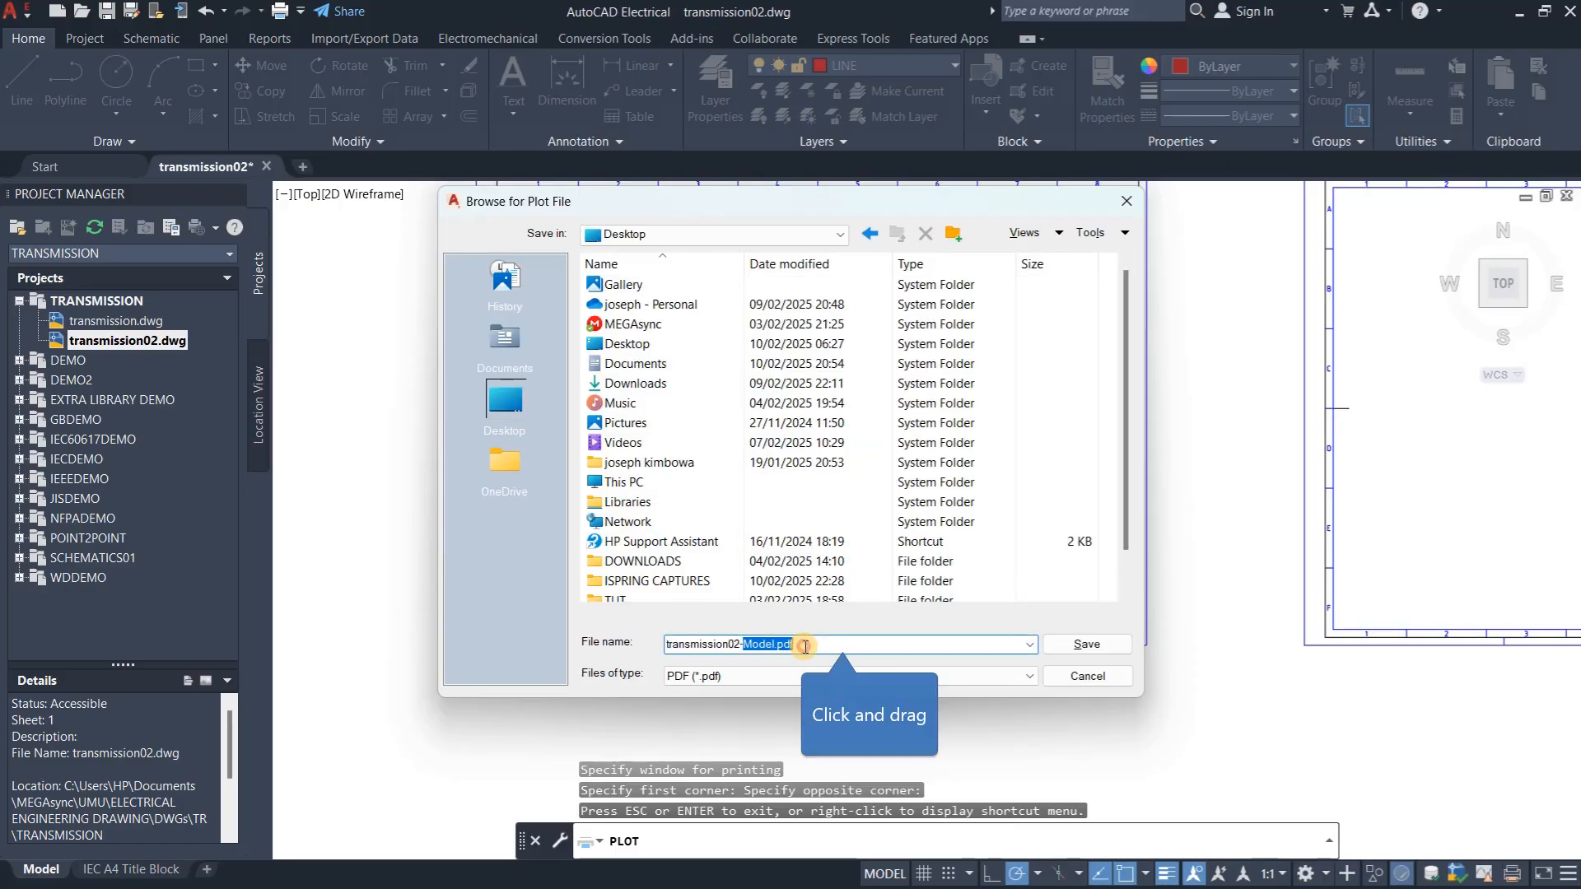
left_click_drag(806, 647, 640, 648)
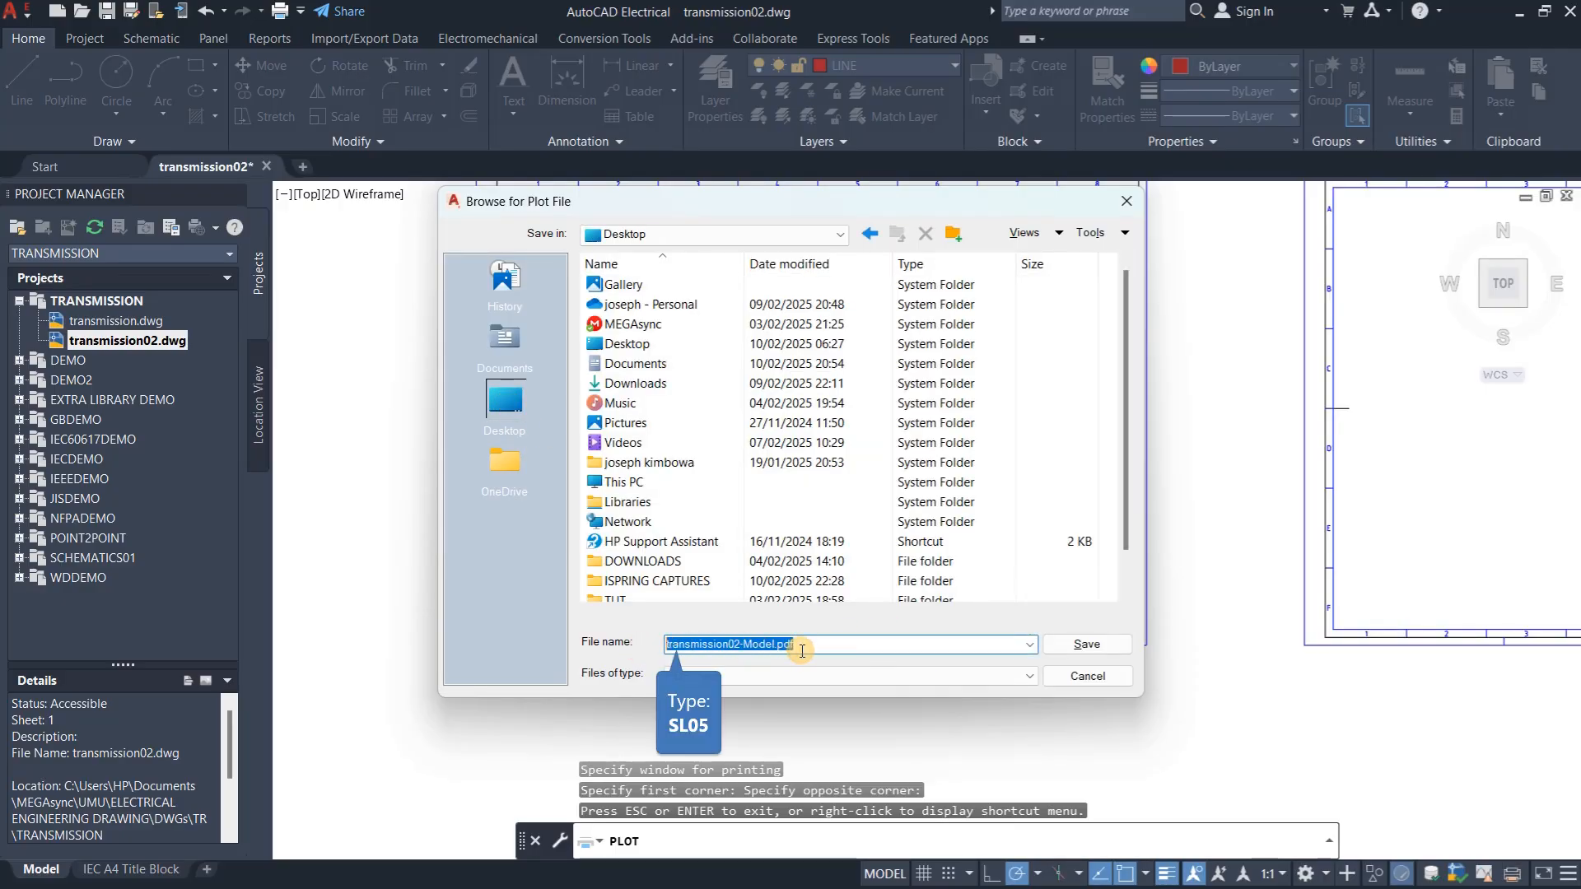
type("SL05")
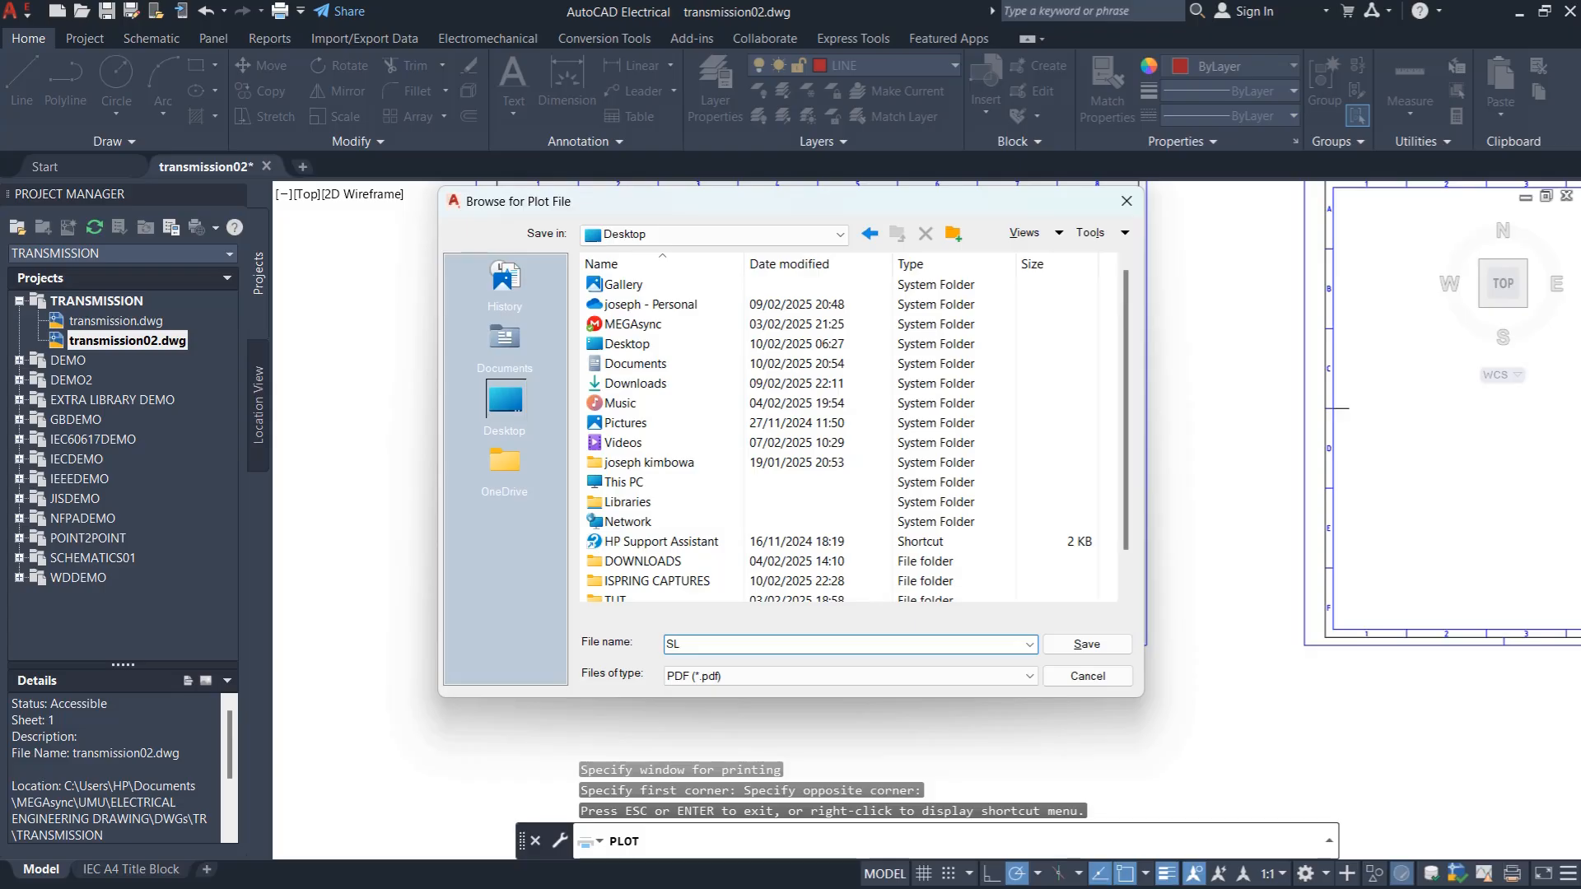
left_click(1087, 644)
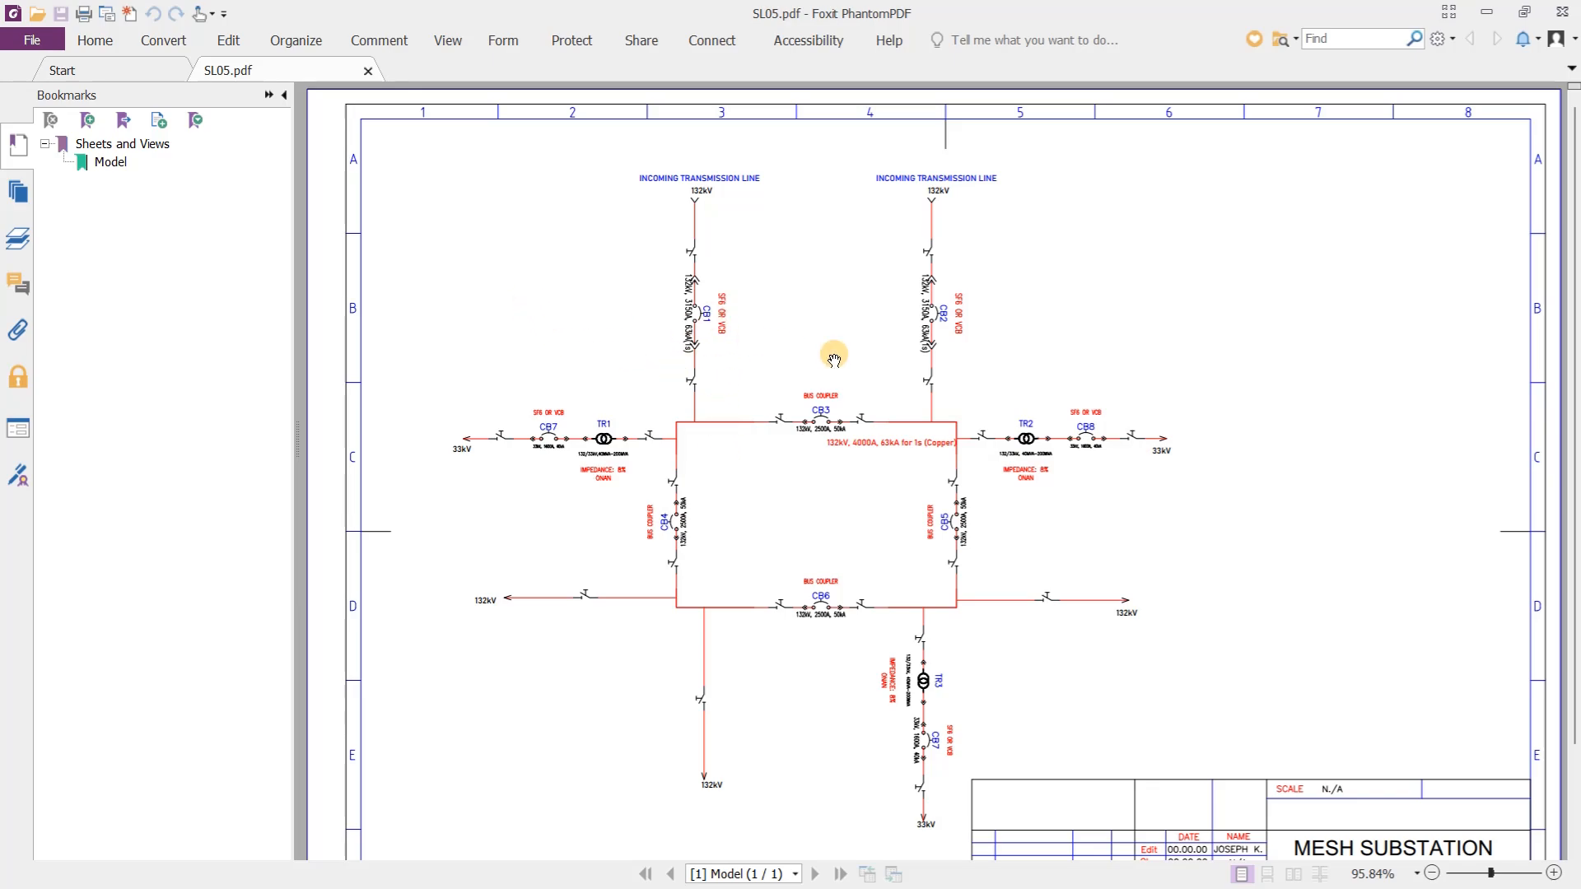
Examine the title block and mesh diagram in the plotted SL05.pdf with the bookmarks collapsed, and return to AutoCAD Electrical
scroll(1080, 349, "down", 3)
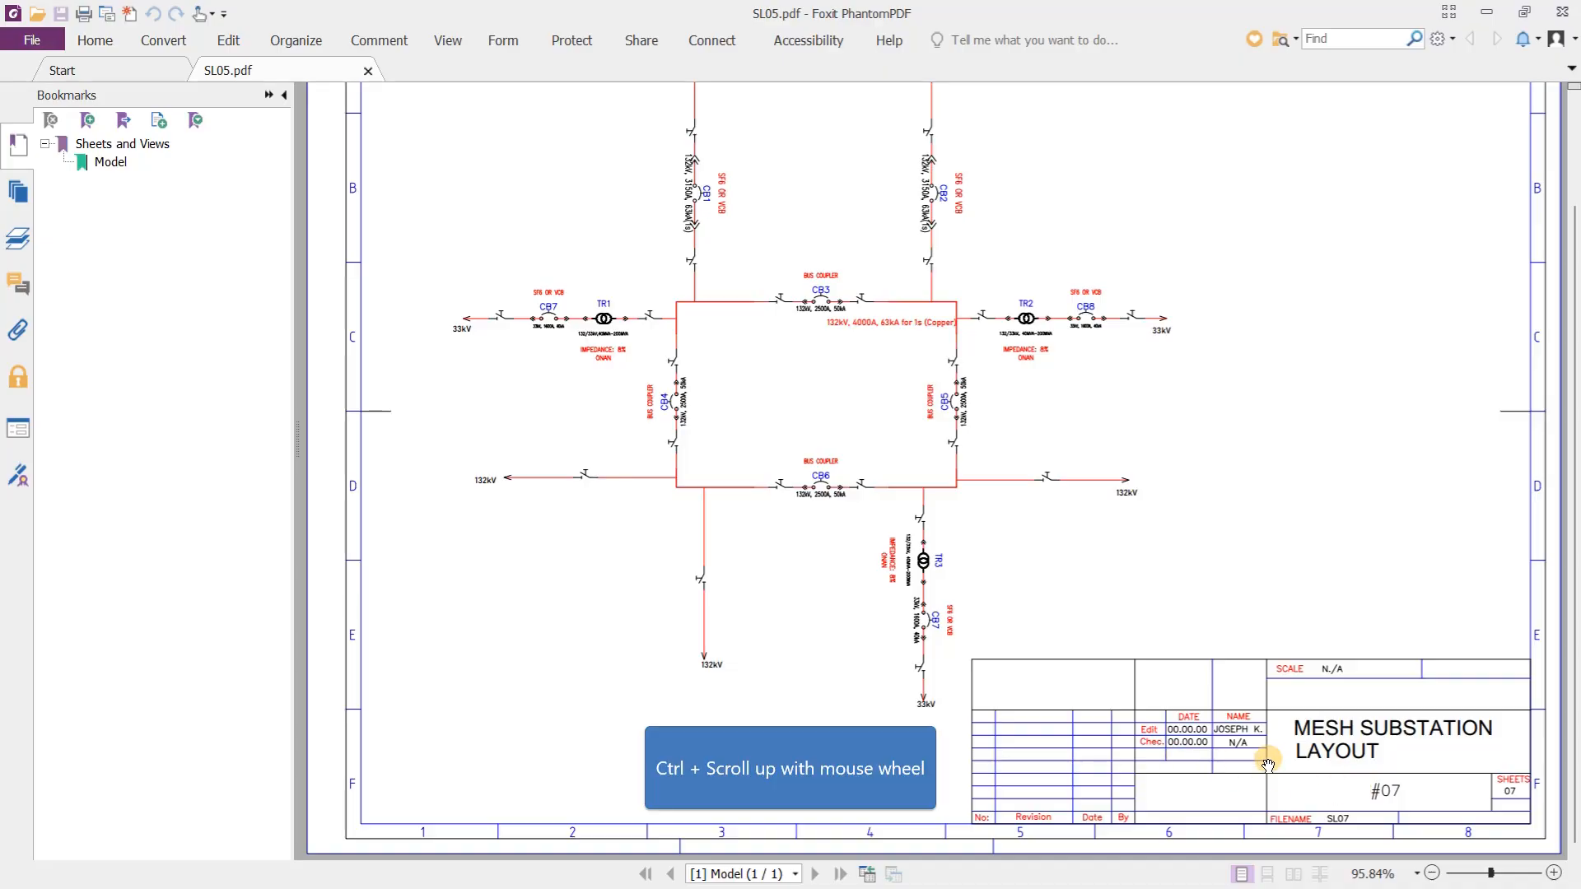
scroll(1146, 729, "up", 5, "ctrl")
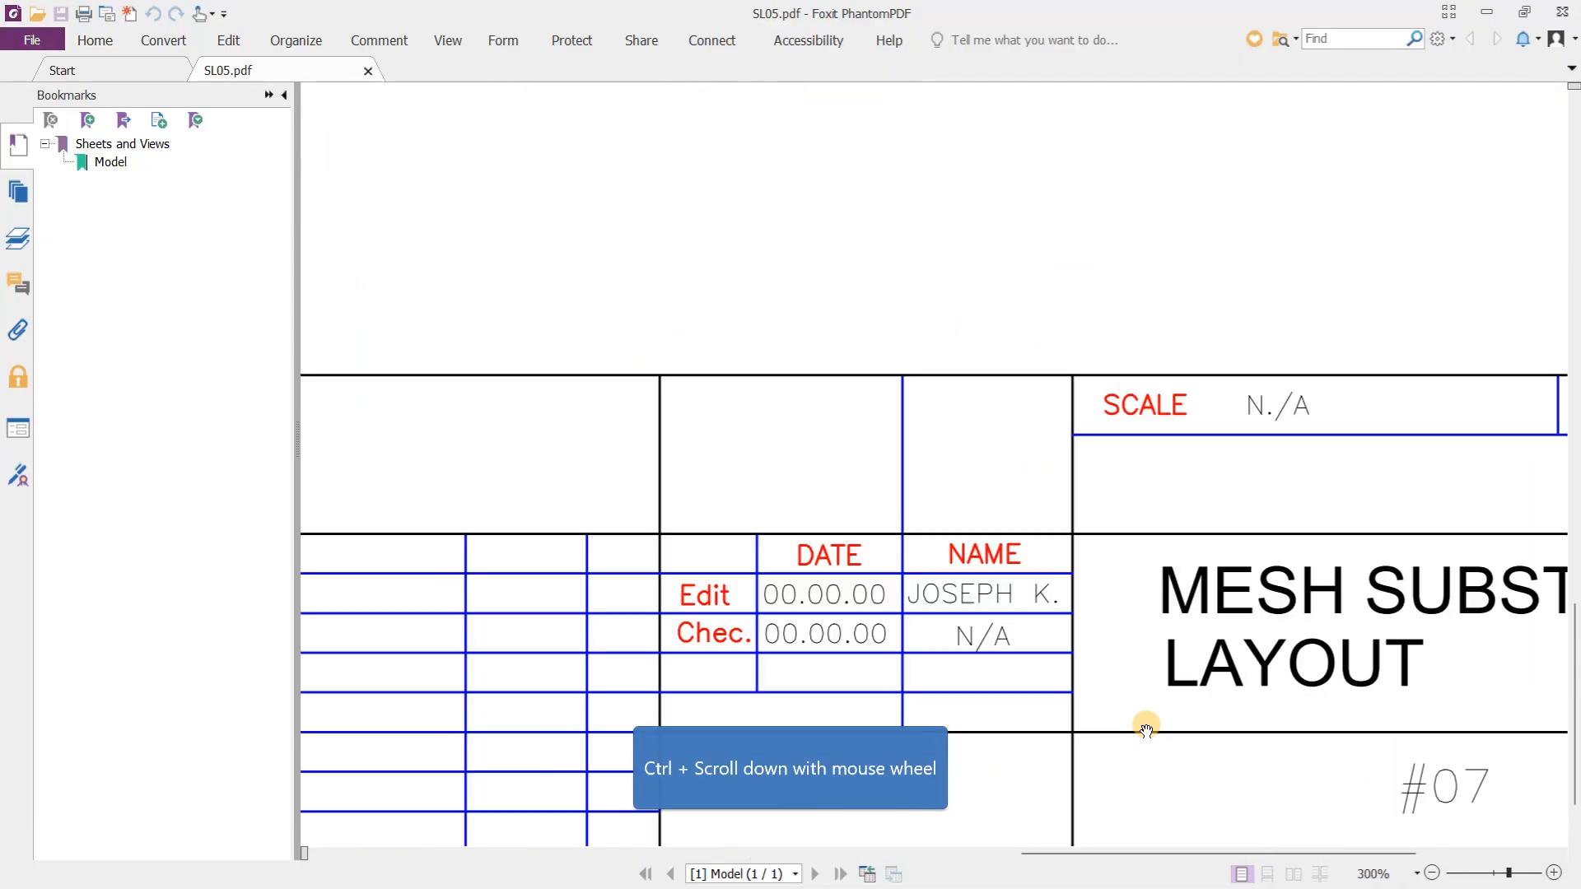
scroll(988, 688, "down", 2, "ctrl")
left_click(10, 125)
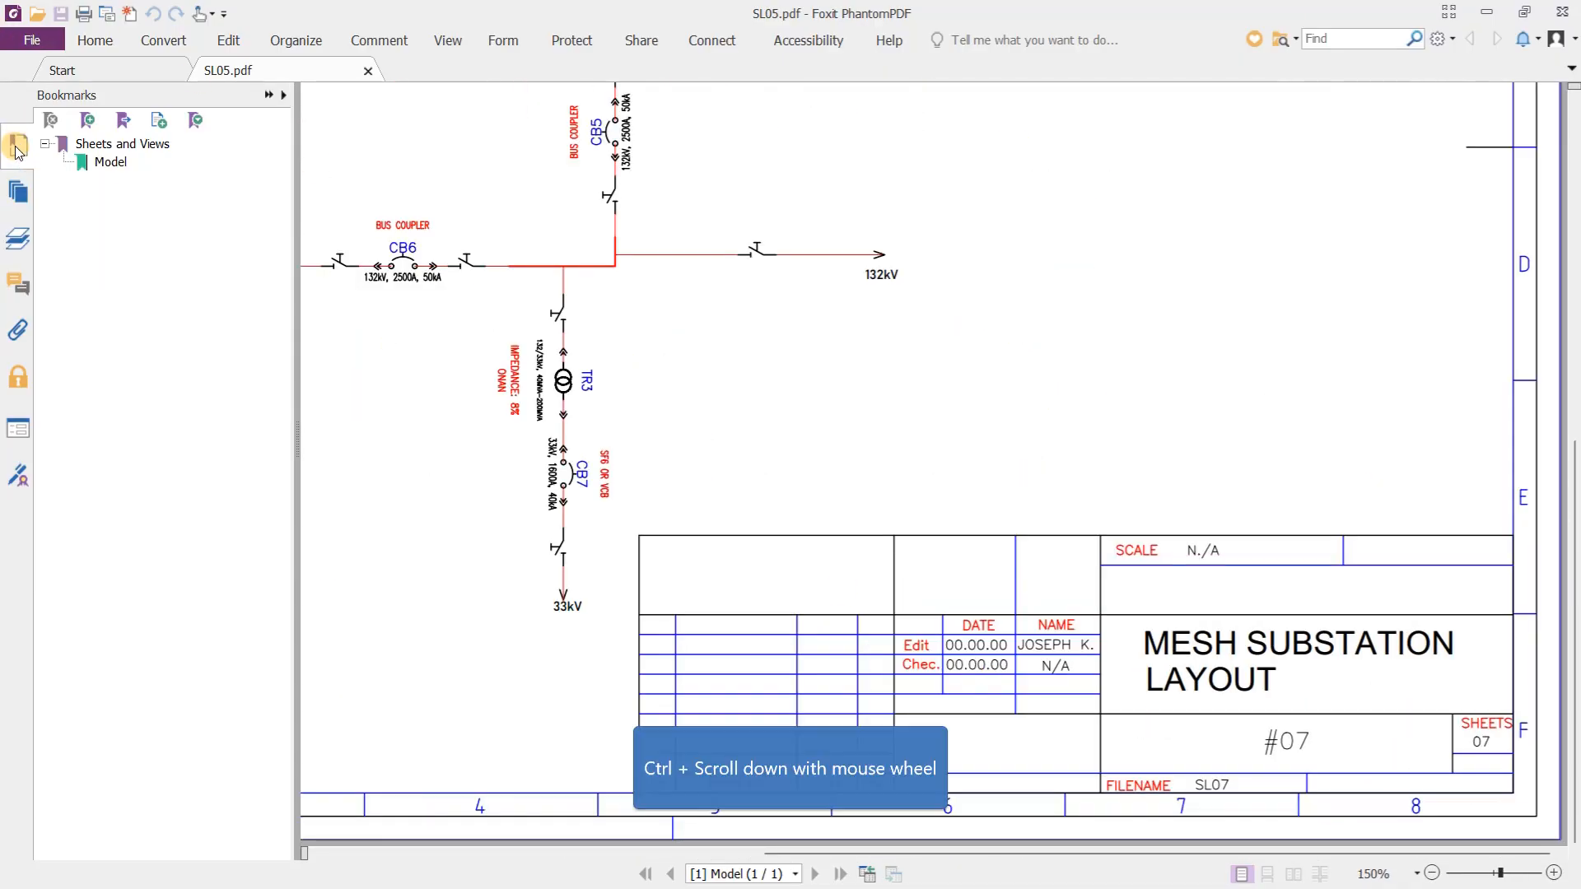
scroll(774, 442, "down", 2, "ctrl")
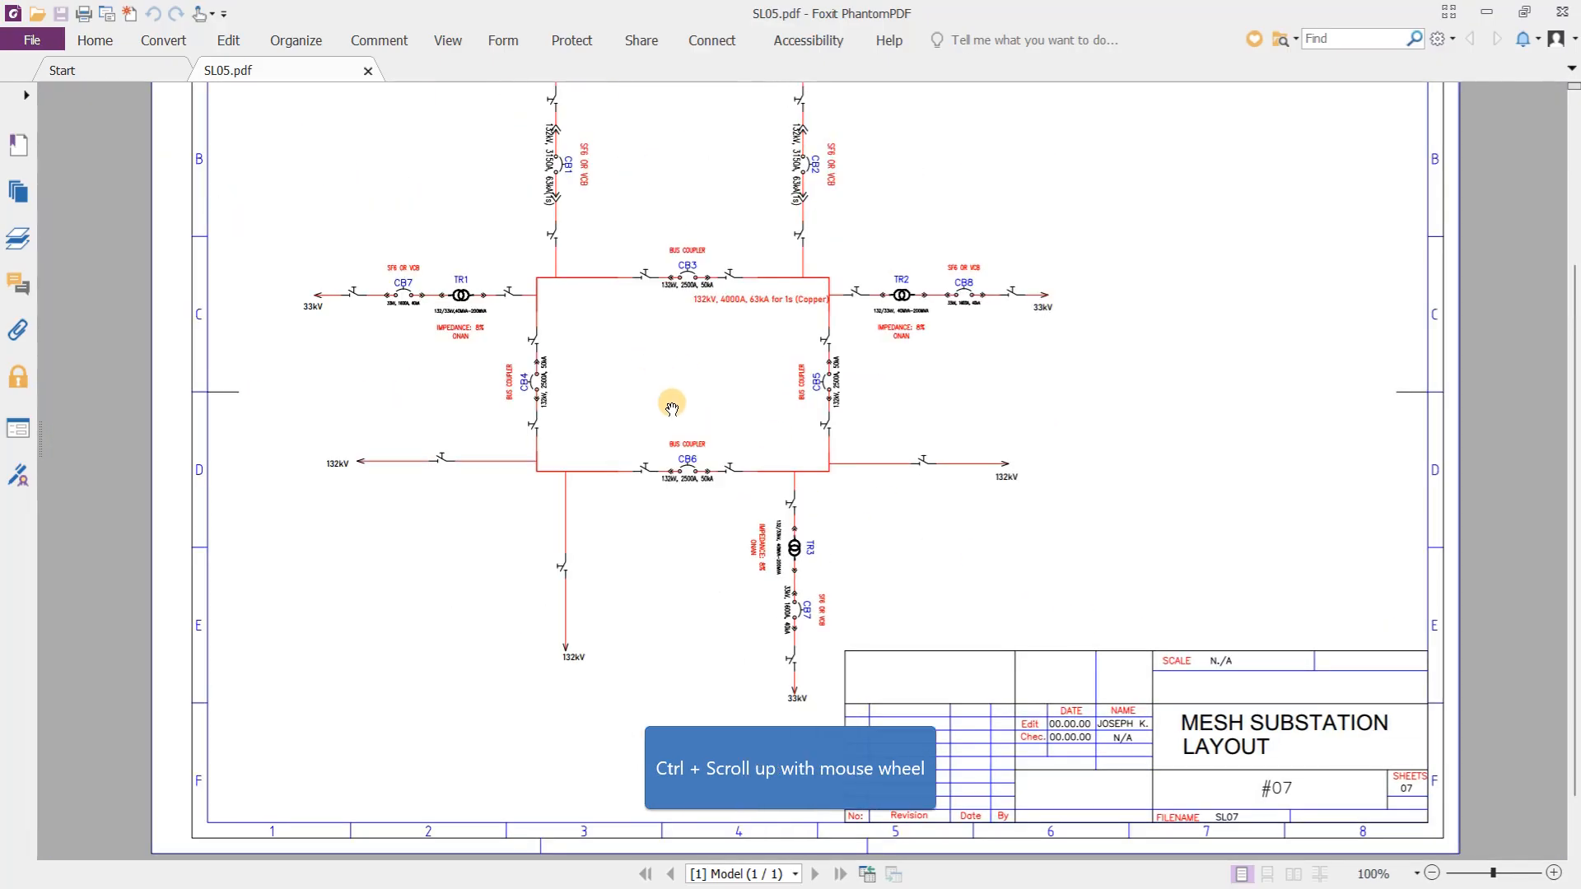
scroll(773, 442, "up", 6, "ctrl")
scroll(743, 459, "down", 6, "ctrl")
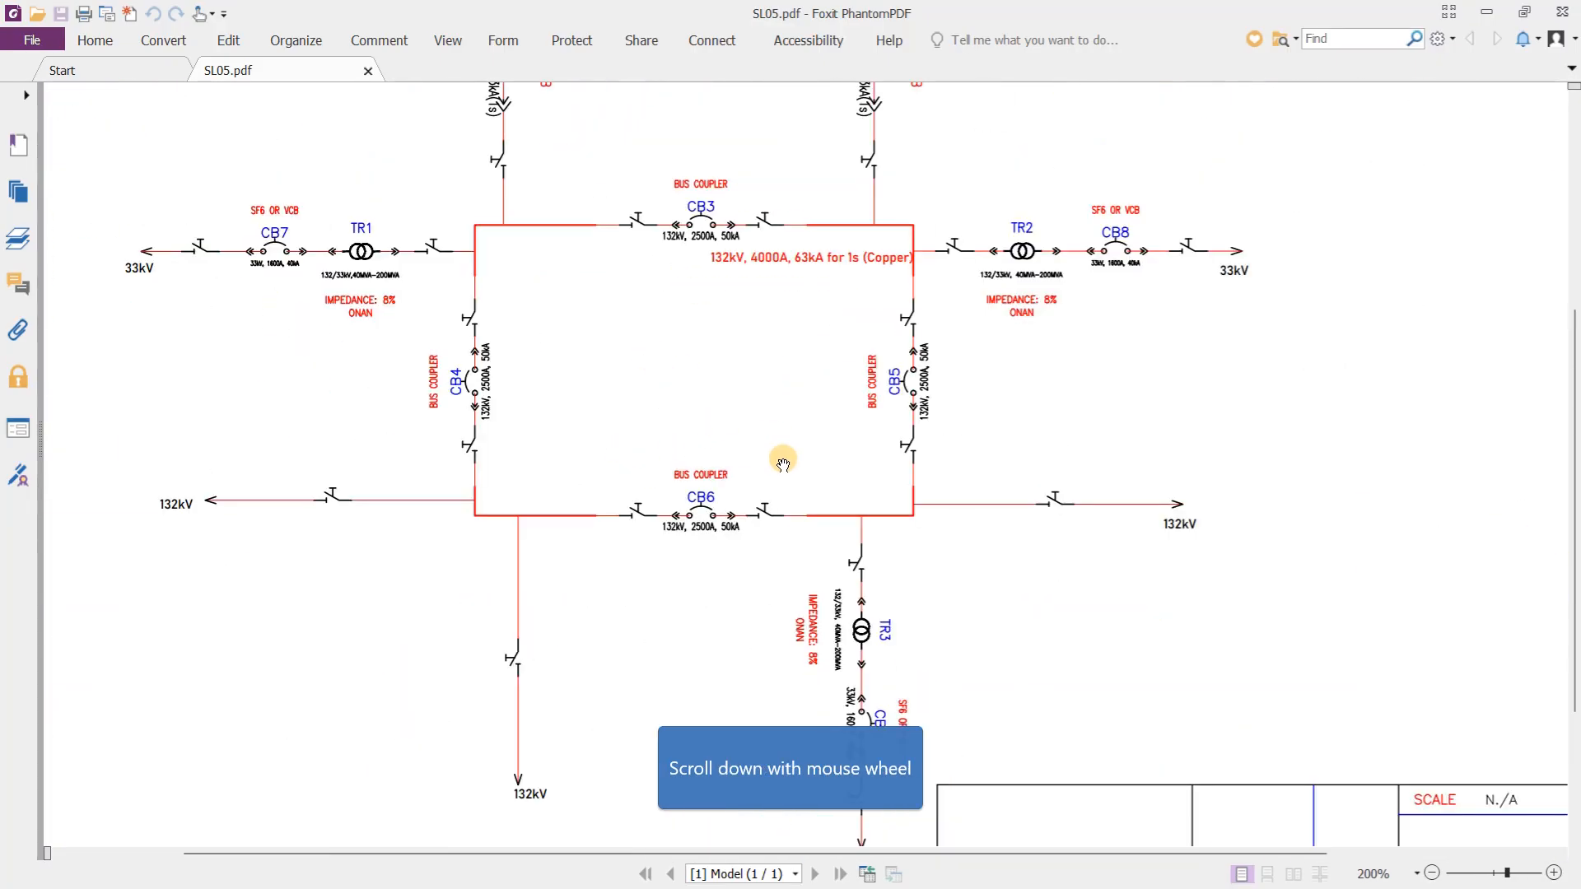
scroll(780, 458, "down", 3)
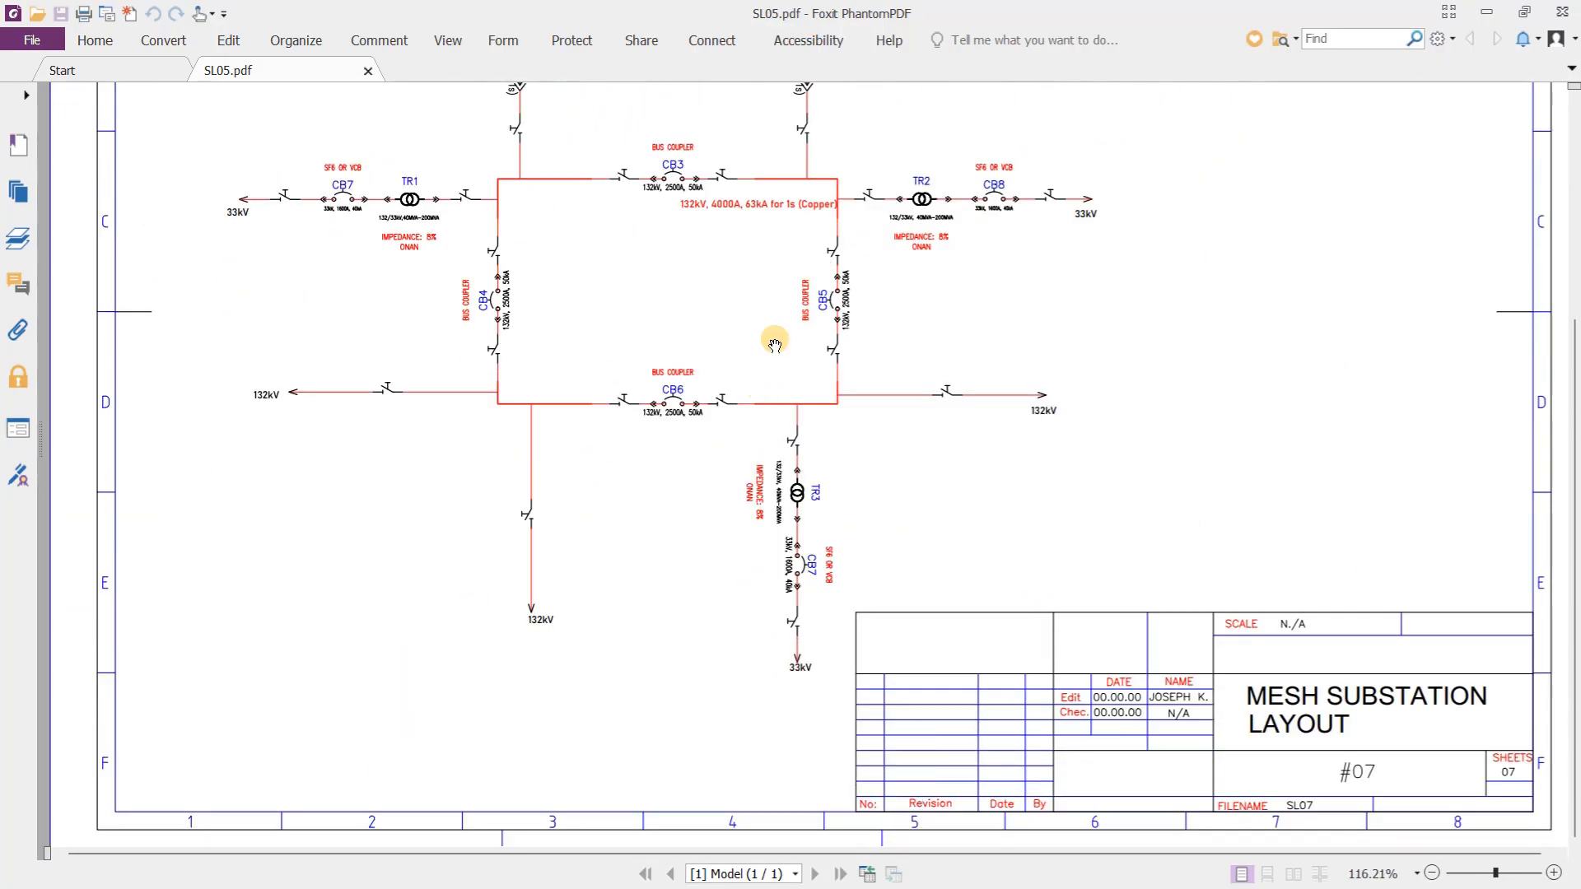
left_click(1487, 12)
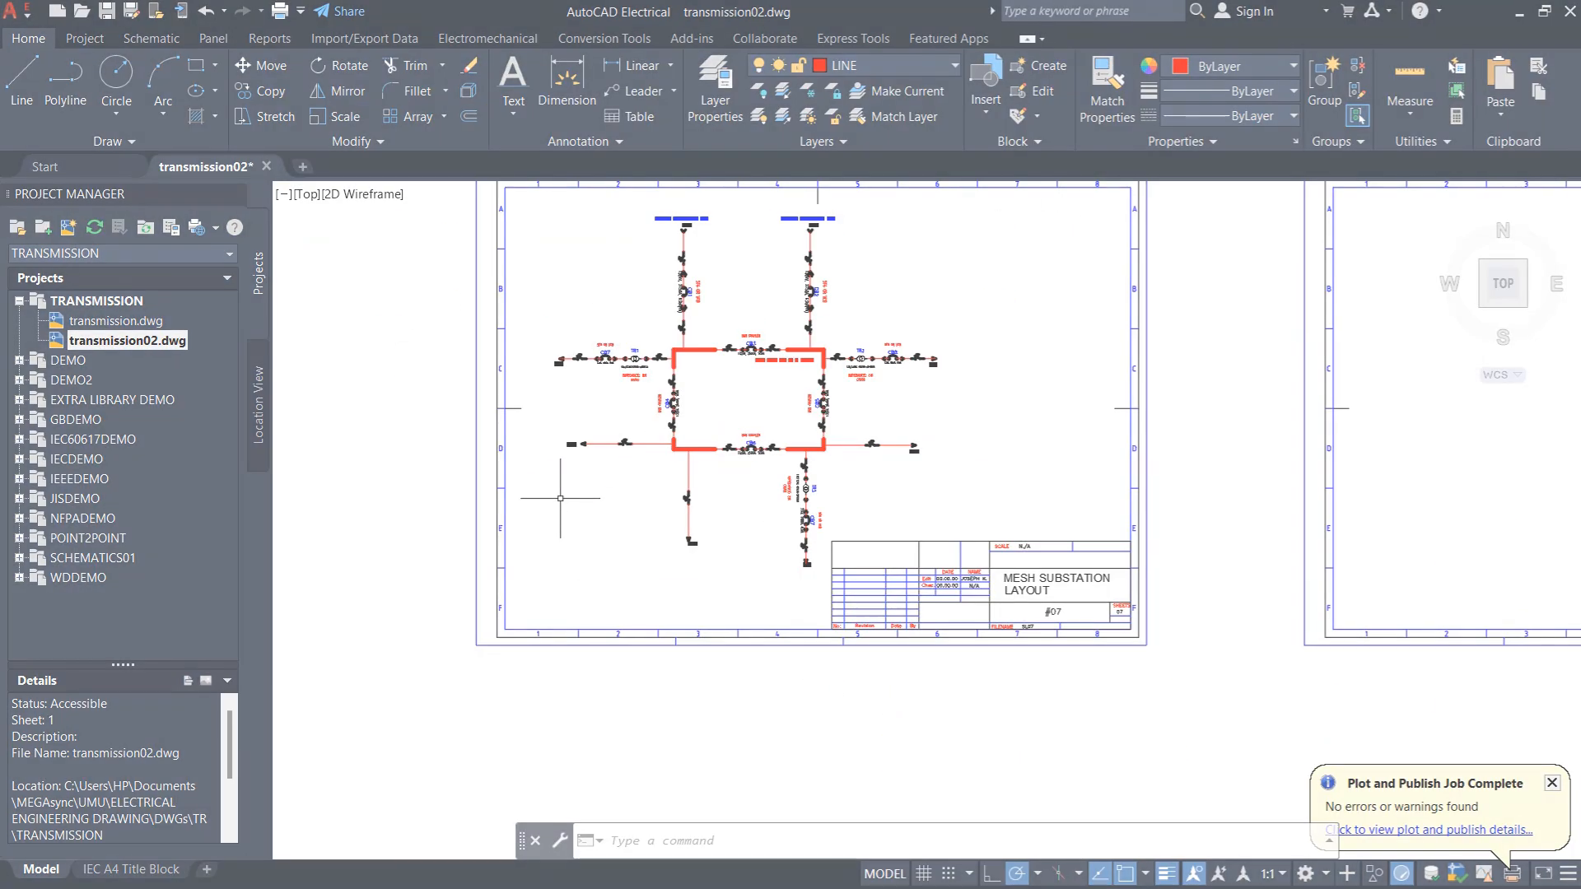
Set up a model plot for the A4 sheets with DWG To PDF.pc3, ISO full bleed A4 (210.00 x 297.00 MM) and portrait orientation
scroll(725, 597, "down", 6)
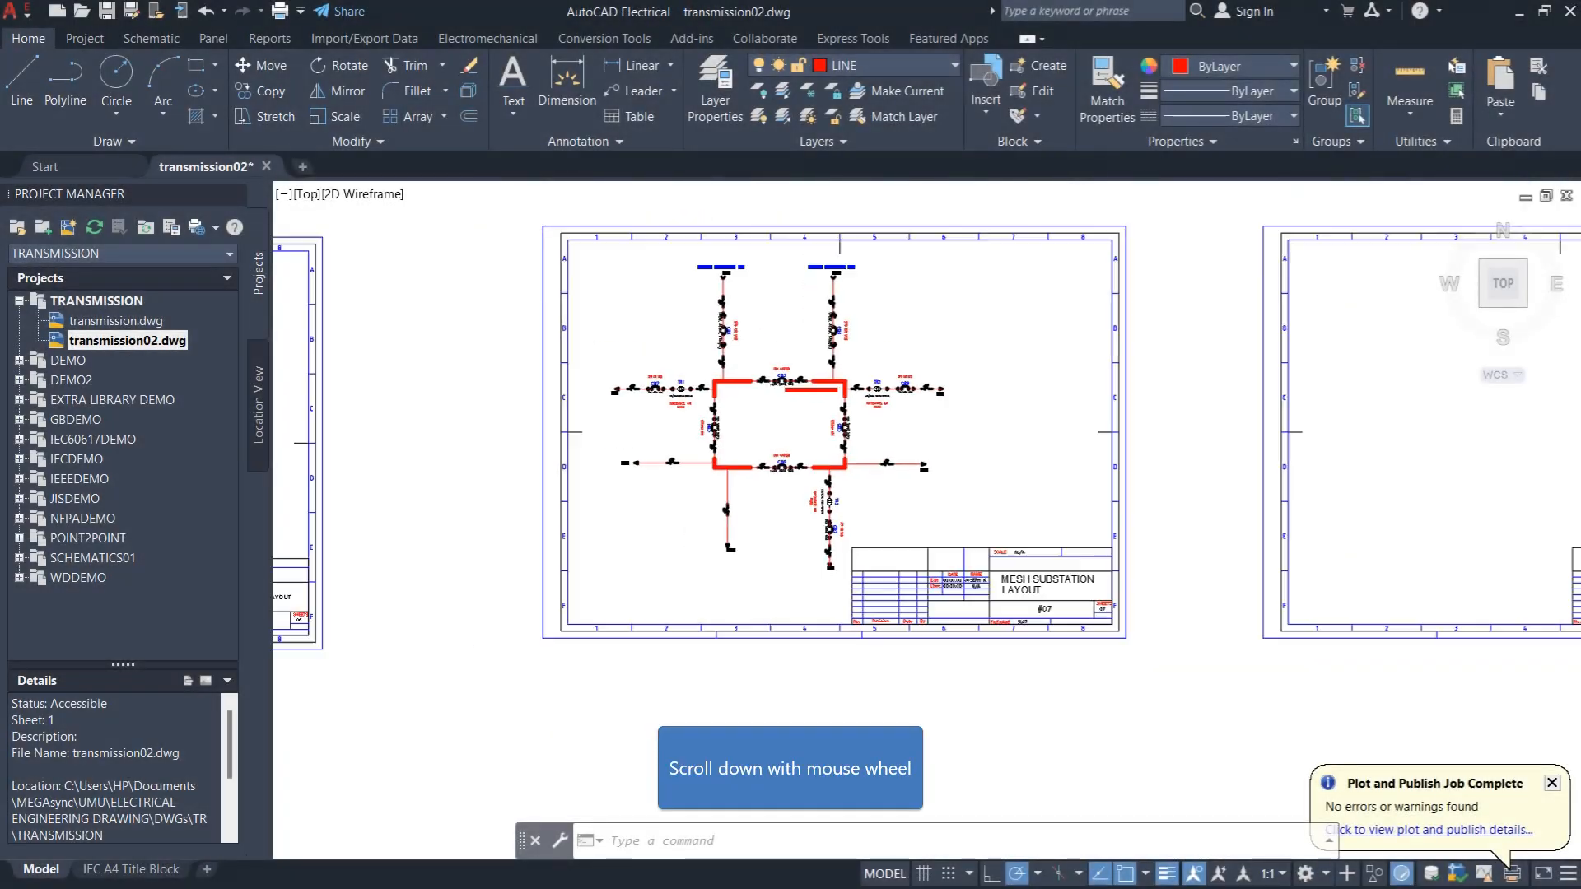
scroll(723, 653, "up", 6)
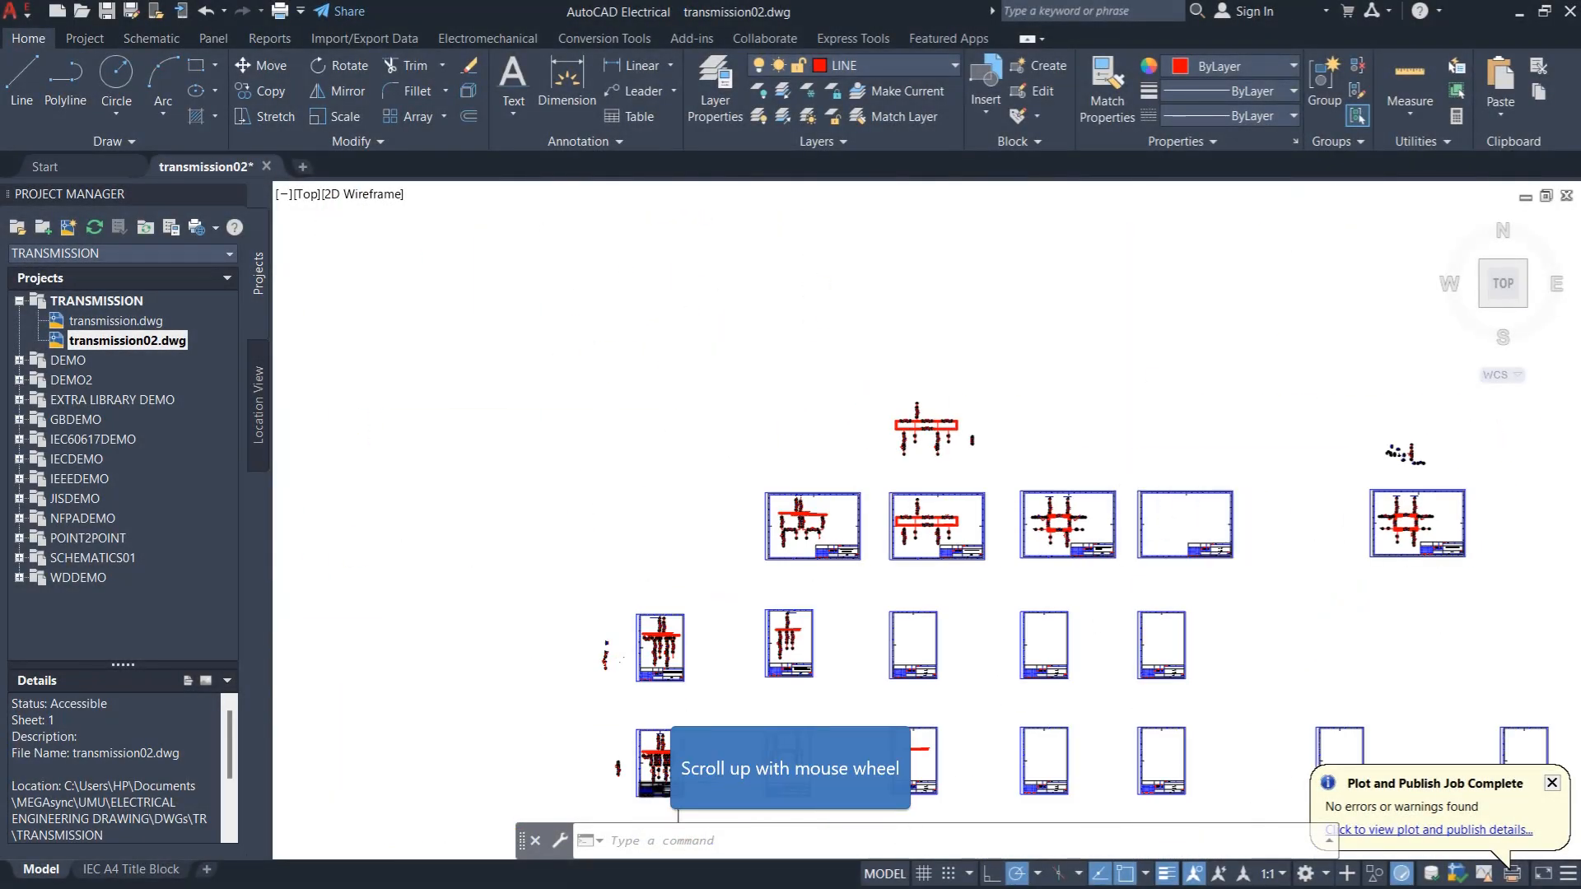
scroll(940, 578, "down", 5)
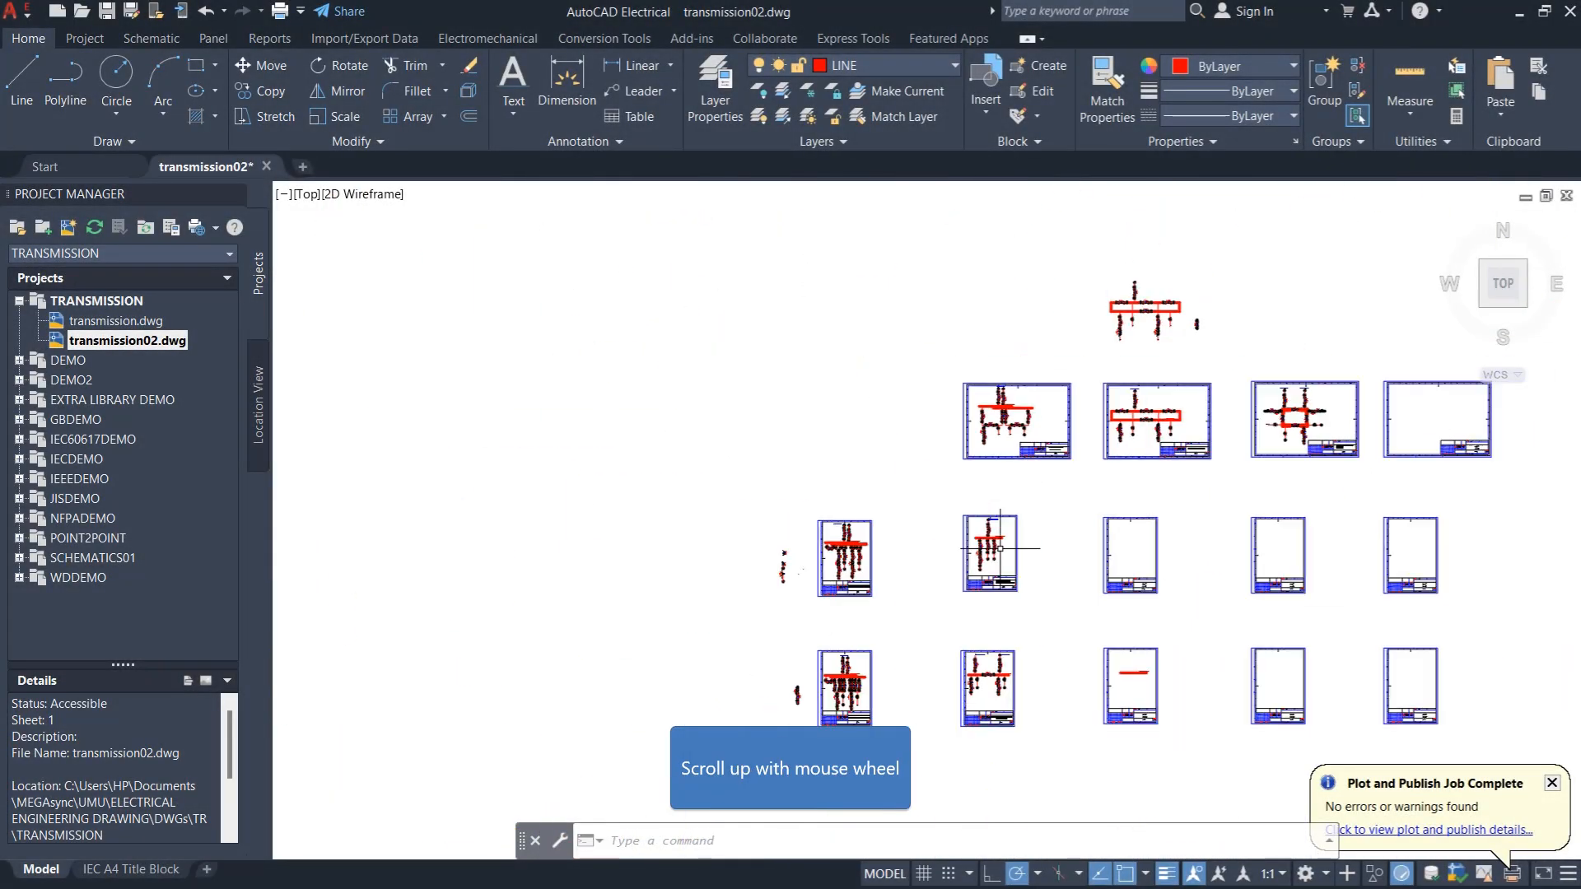
scroll(824, 700, "up", 7)
scroll(767, 718, "up", 1)
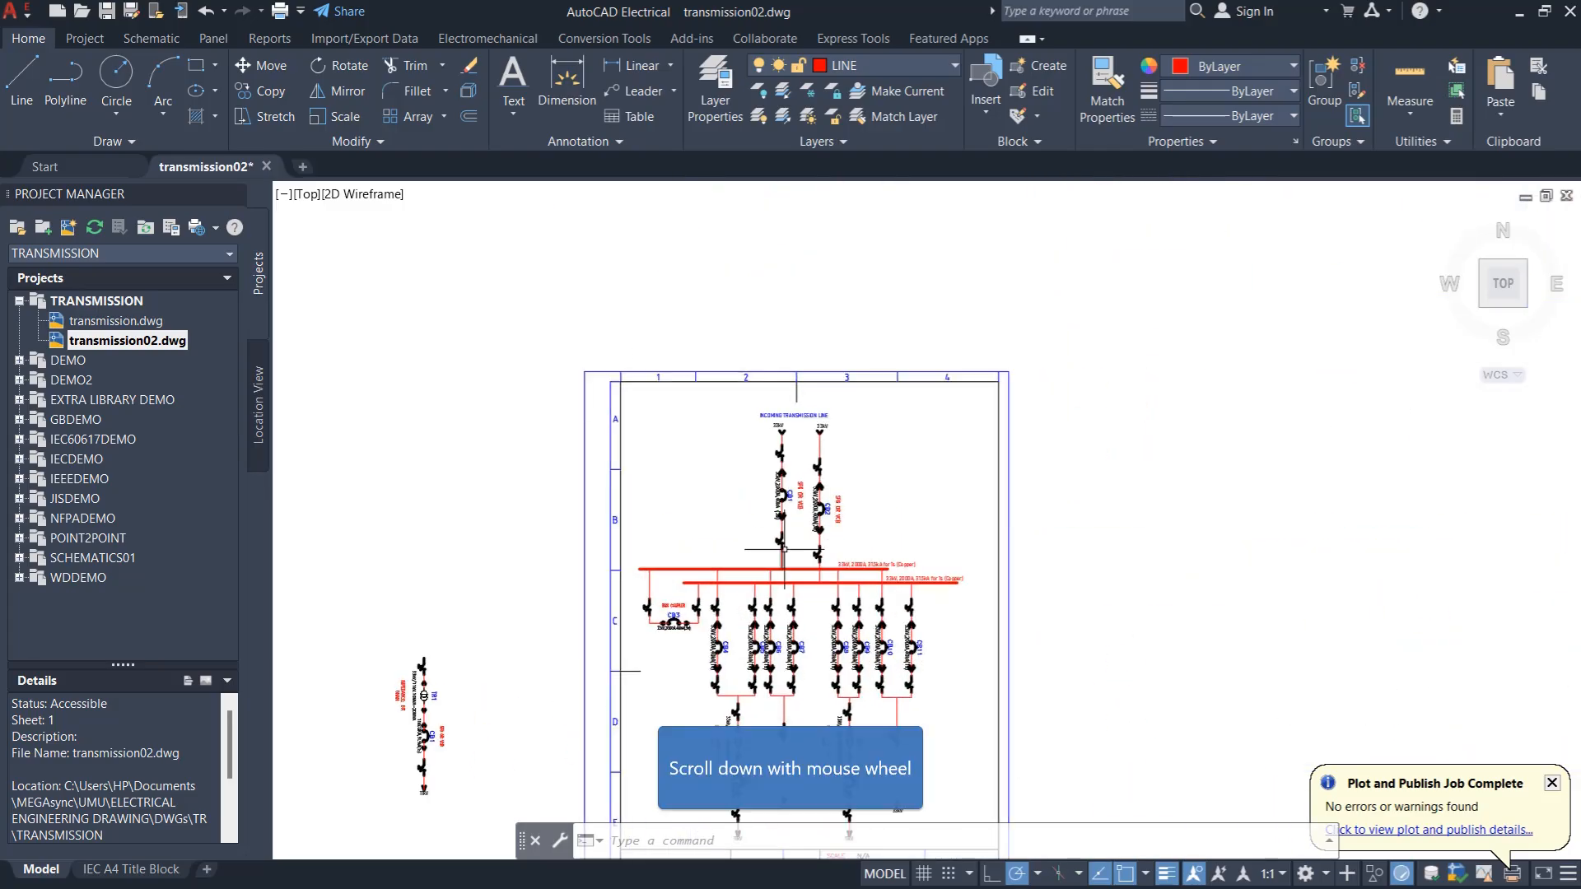
scroll(724, 480, "down", 3)
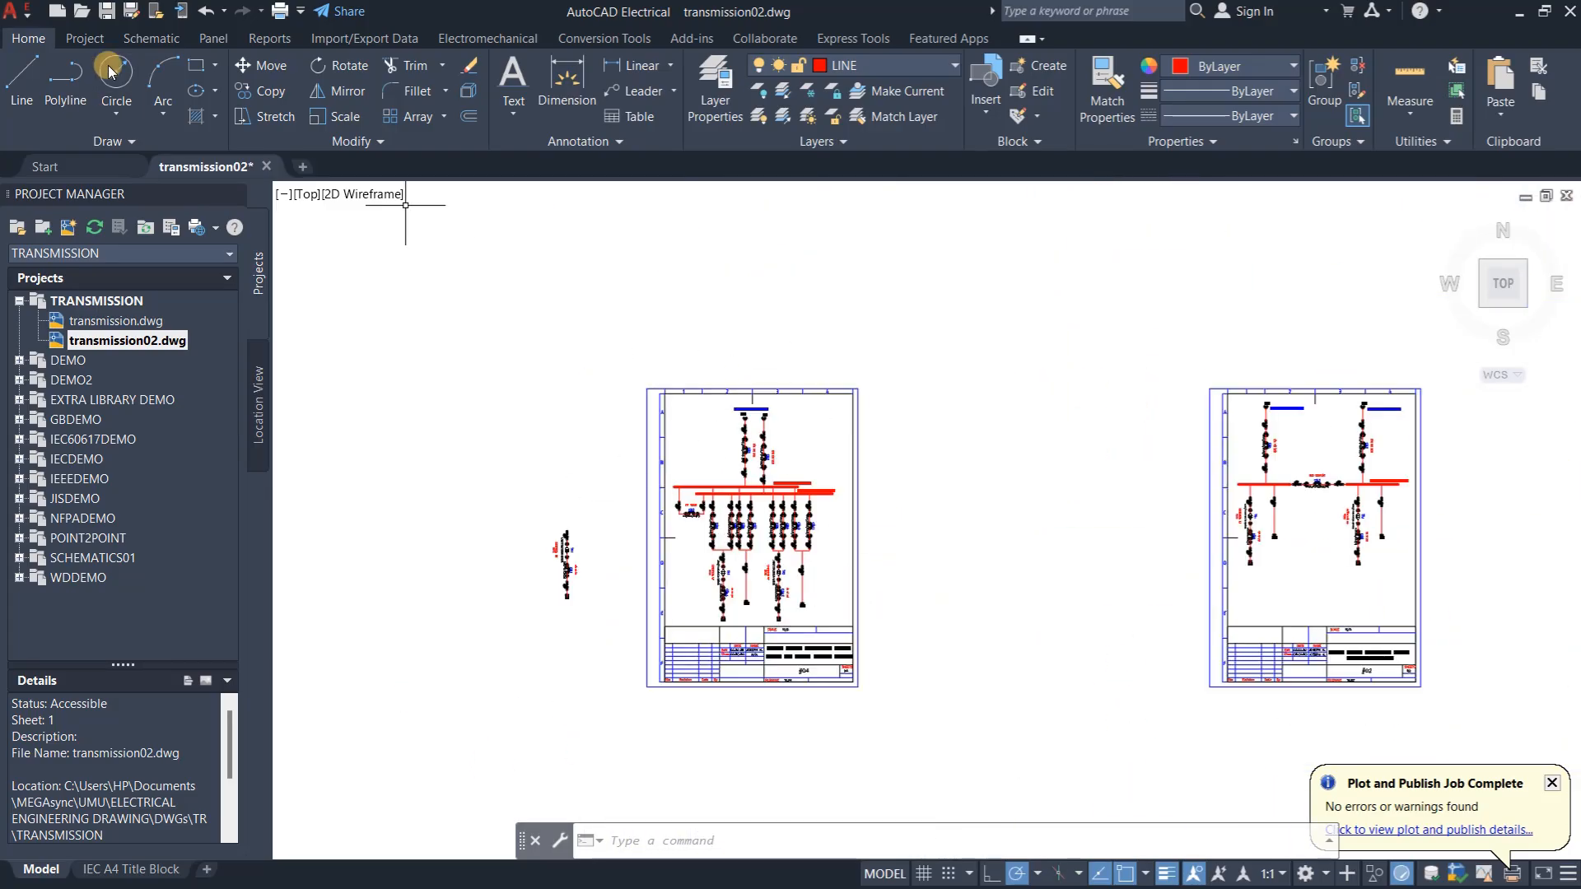
left_click(280, 12)
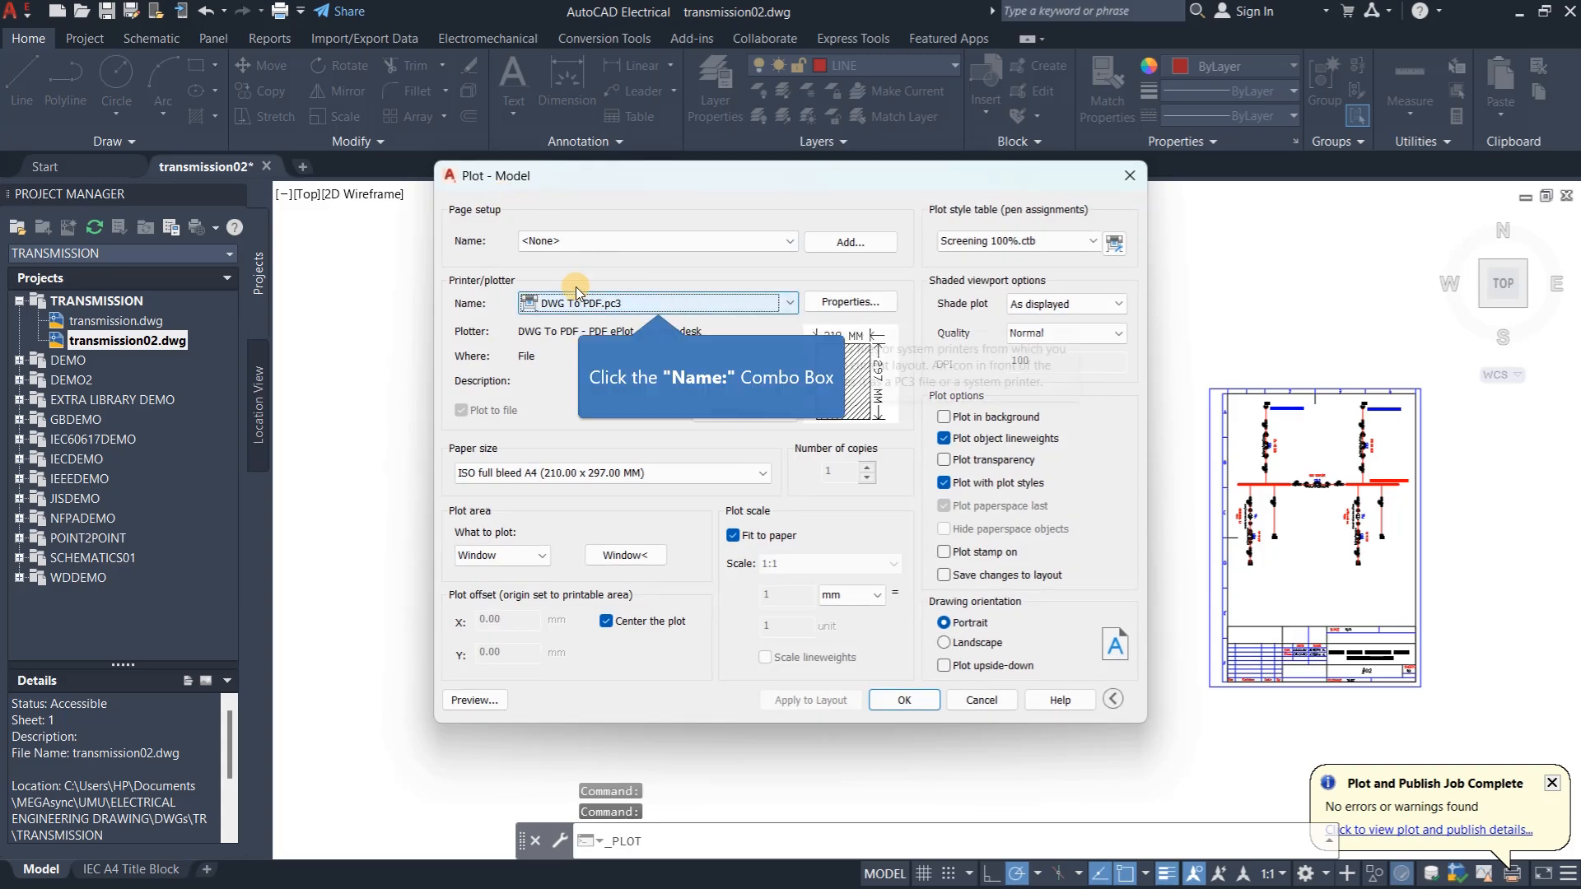
left_click(612, 304)
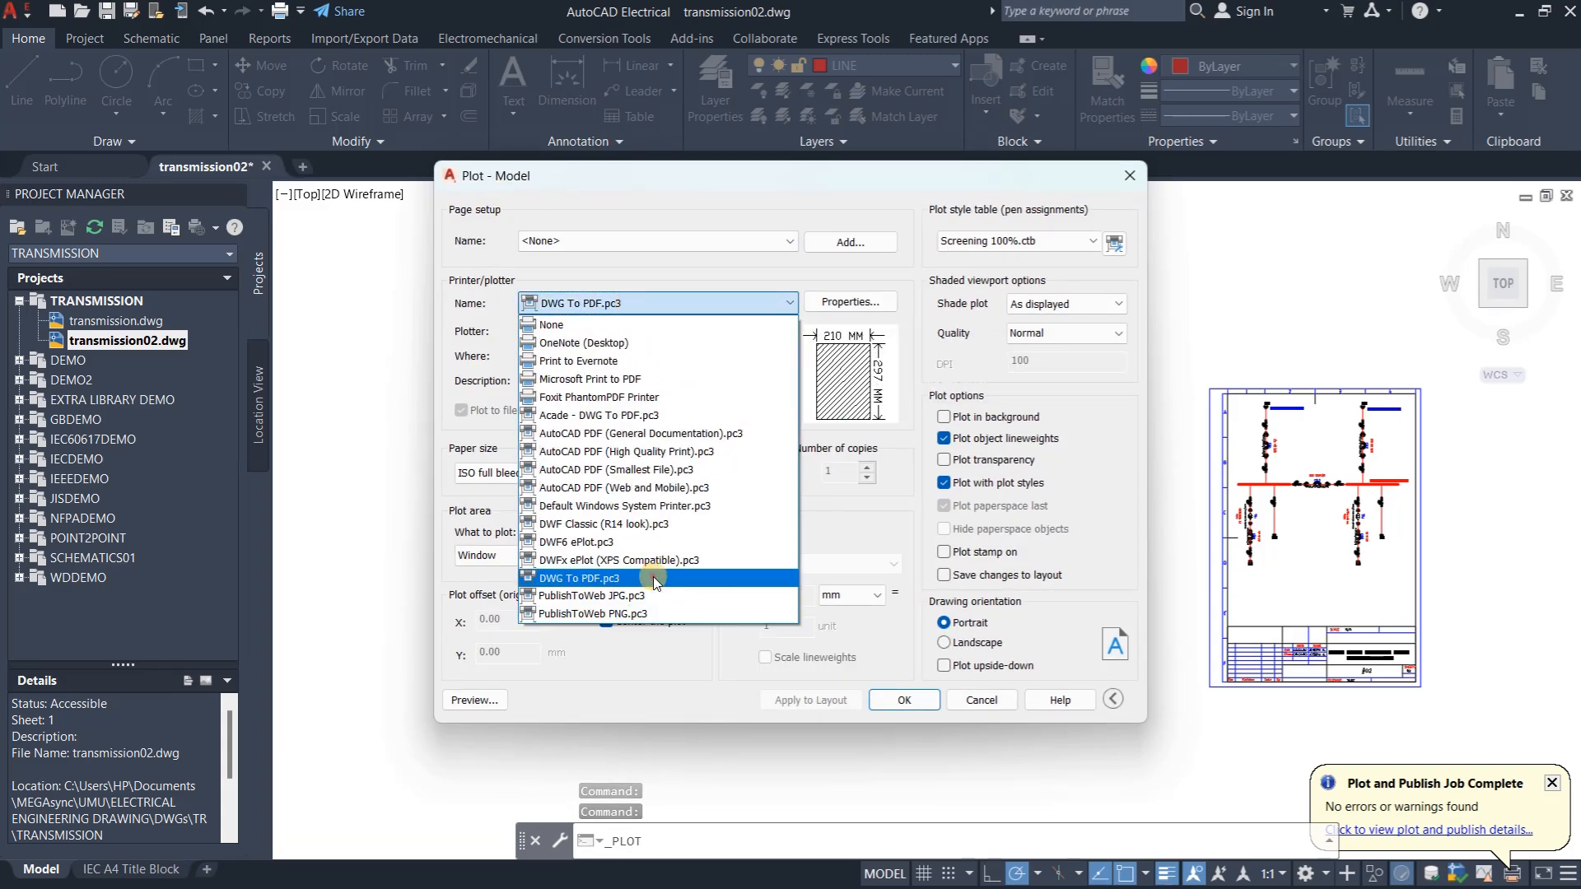
left_click(654, 577)
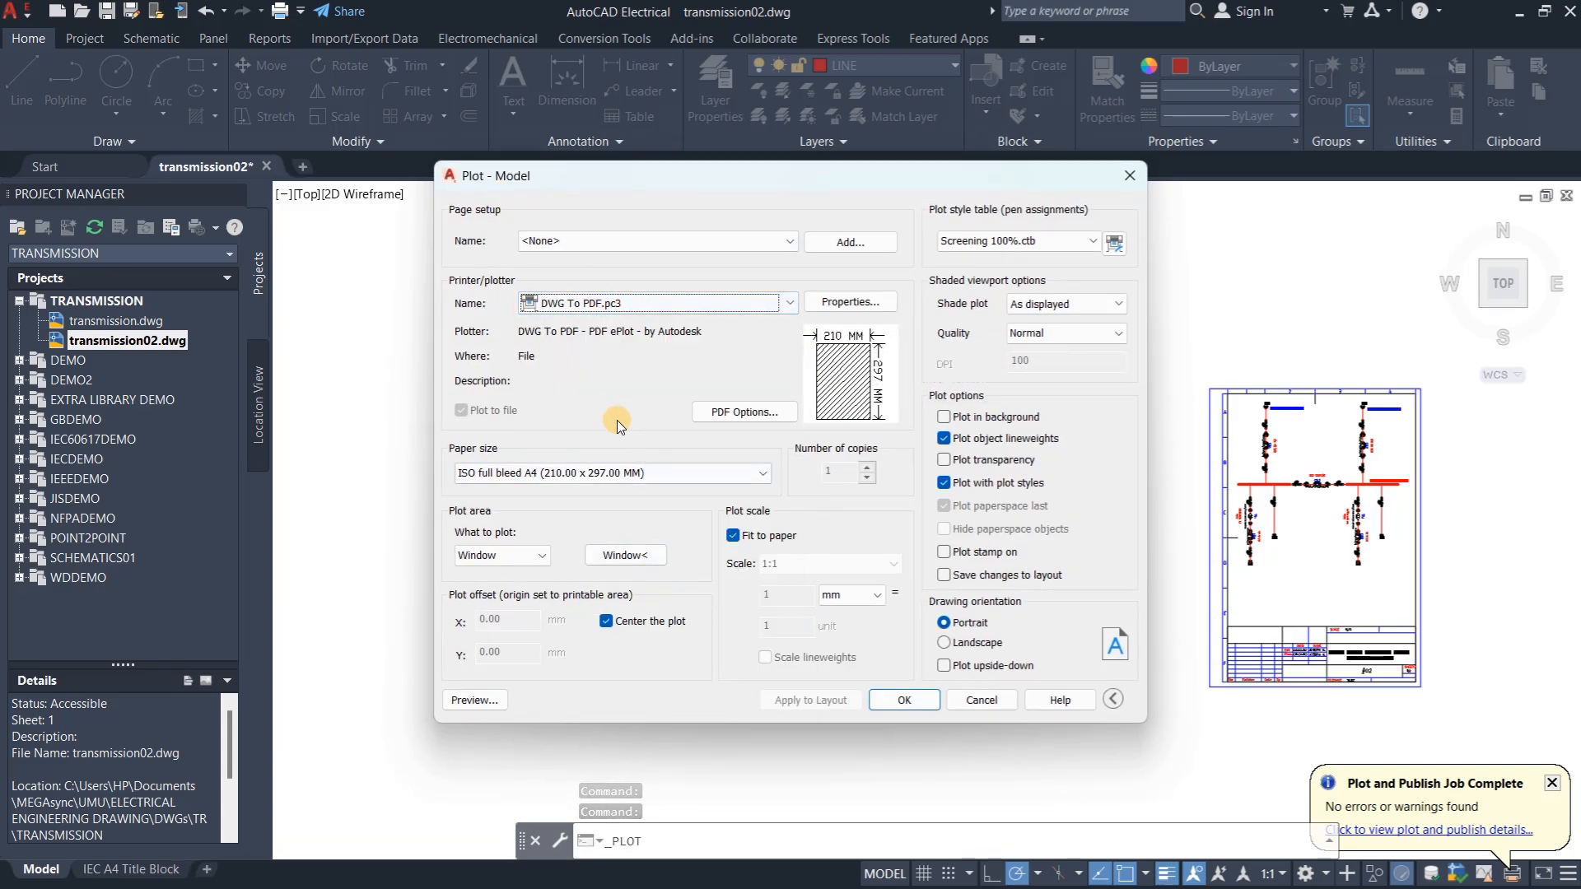
left_click(513, 474)
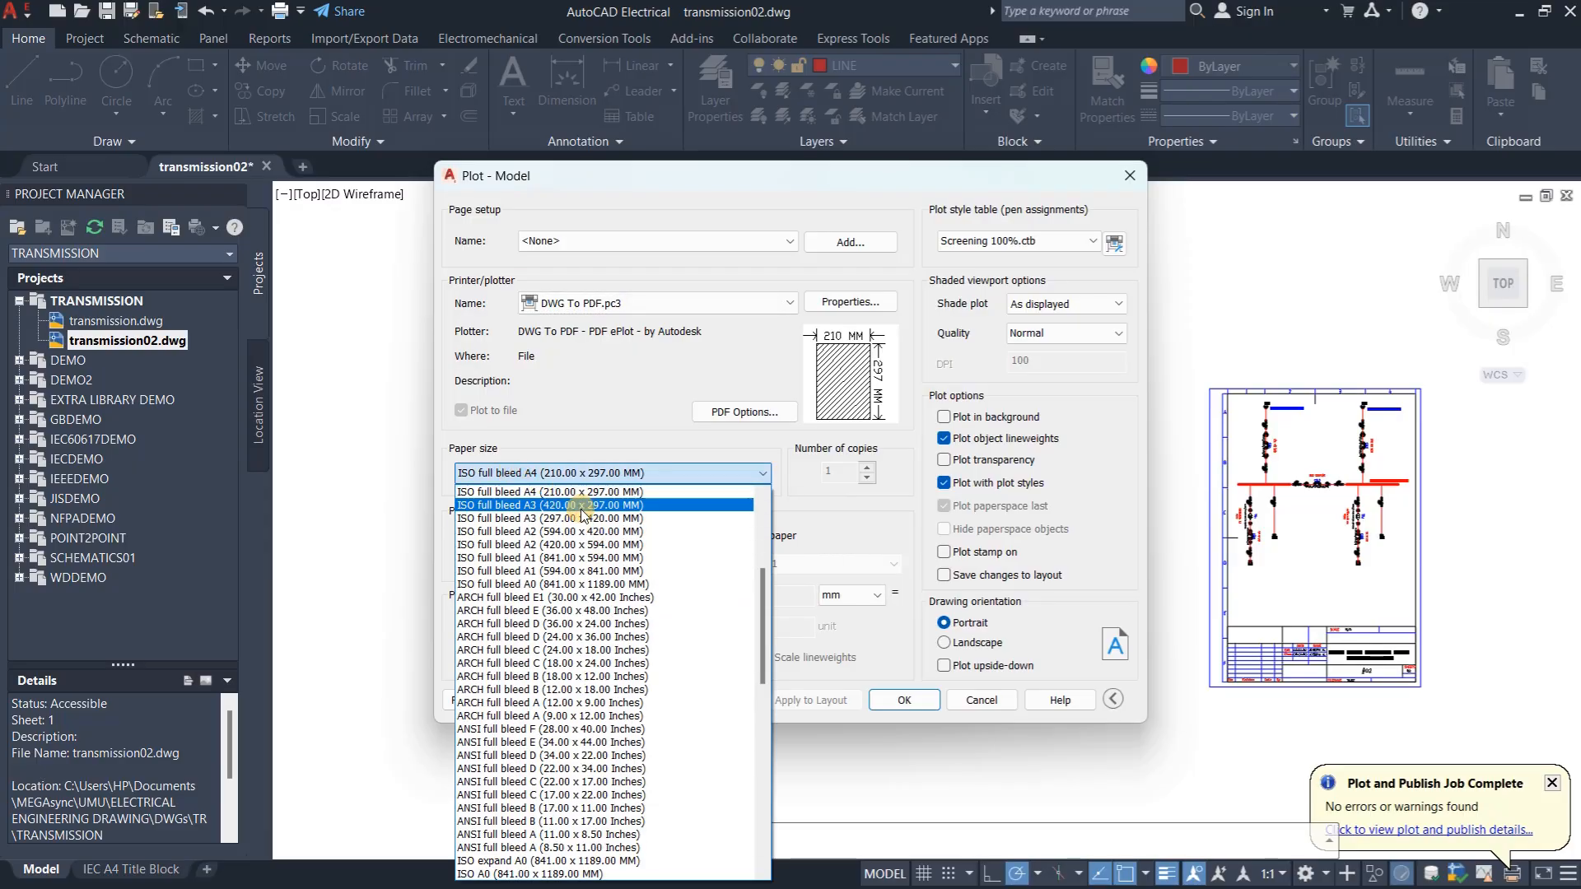
left_click(564, 492)
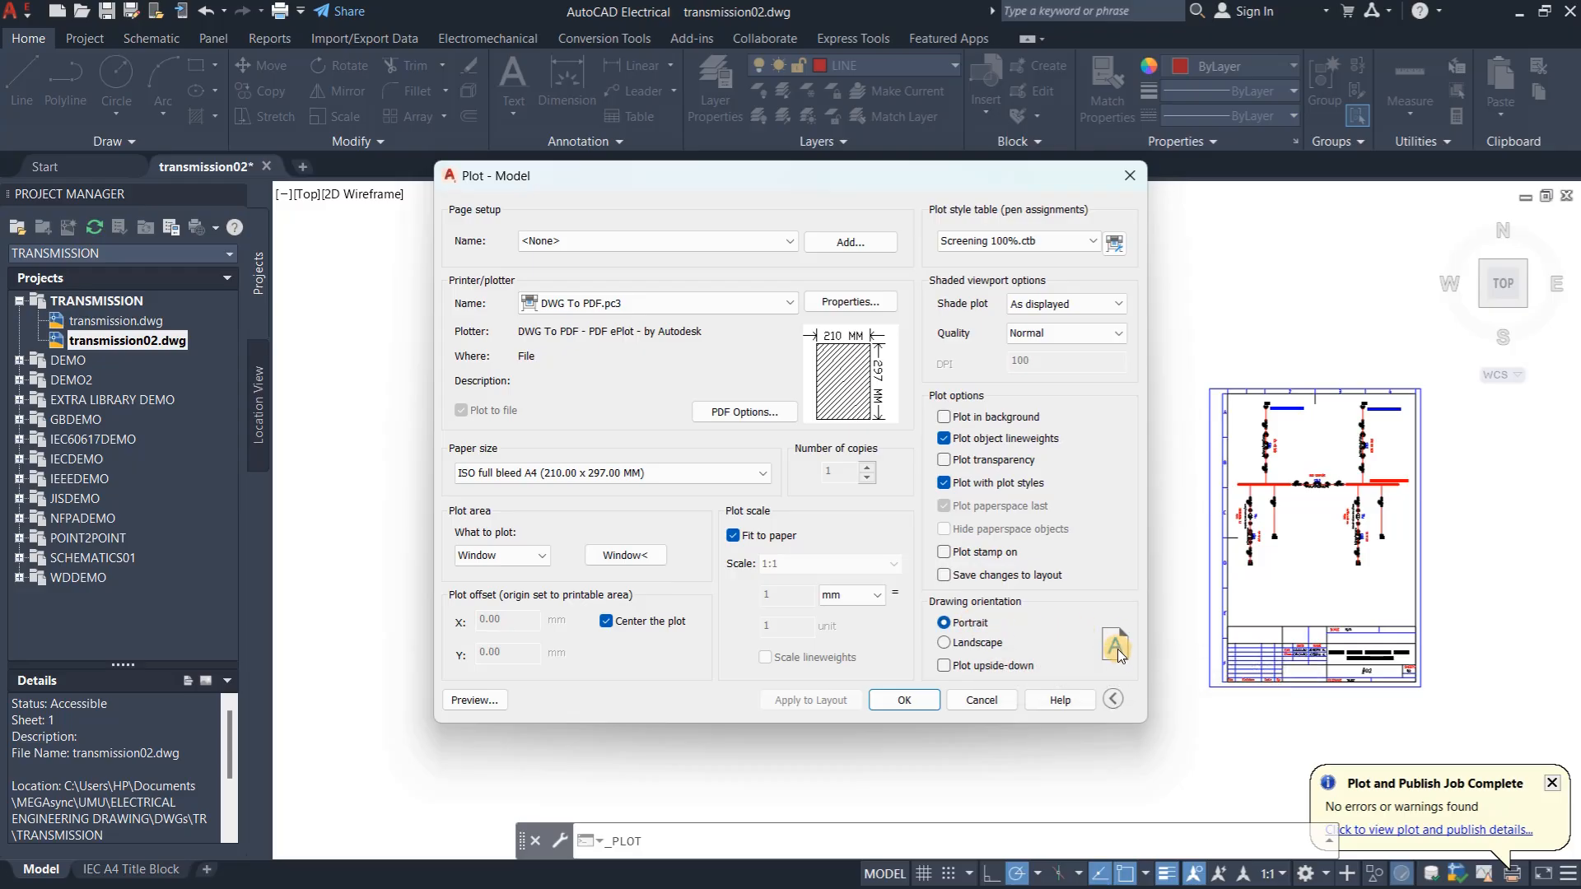
left_click(947, 644)
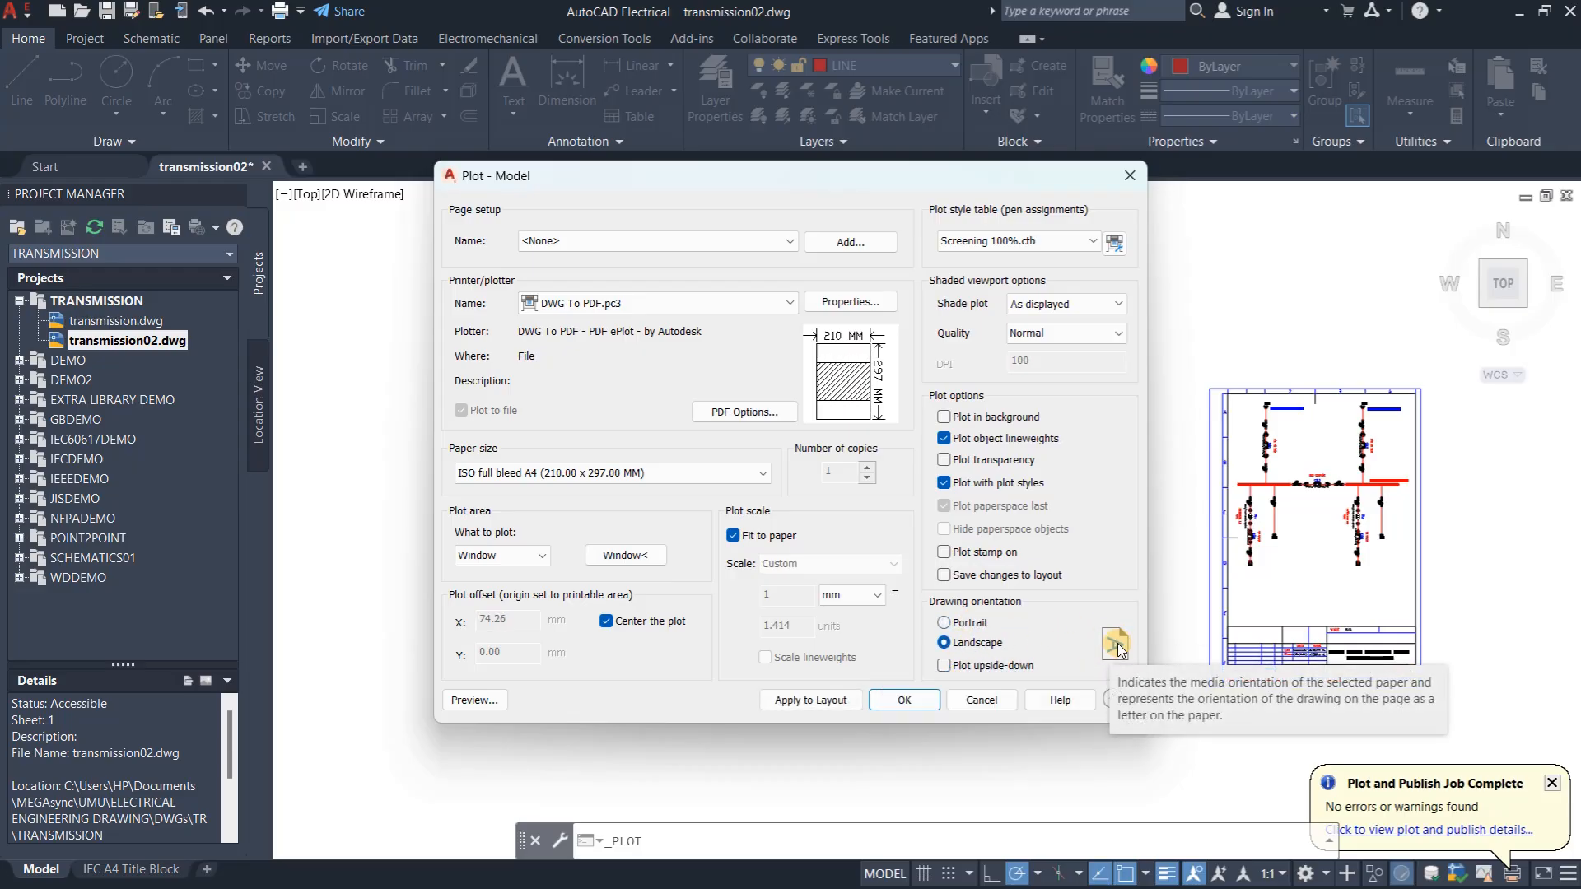
left_click(957, 624)
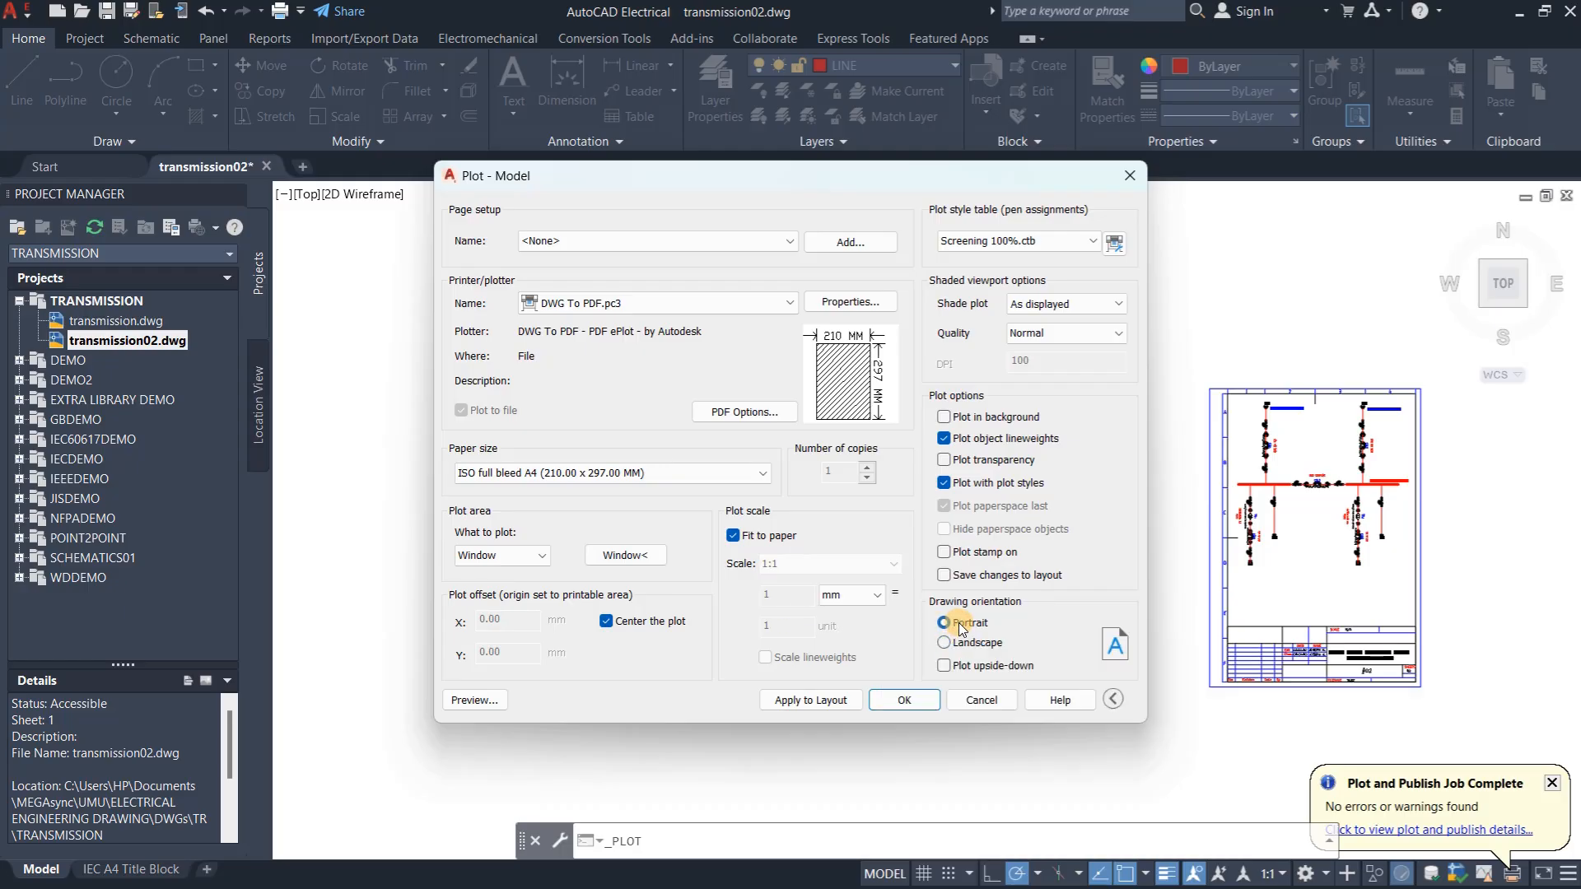
Define the plot area as a window around the outer border of the double bus double breaker sheet (#04), keeping the plot centered
left_click(522, 555)
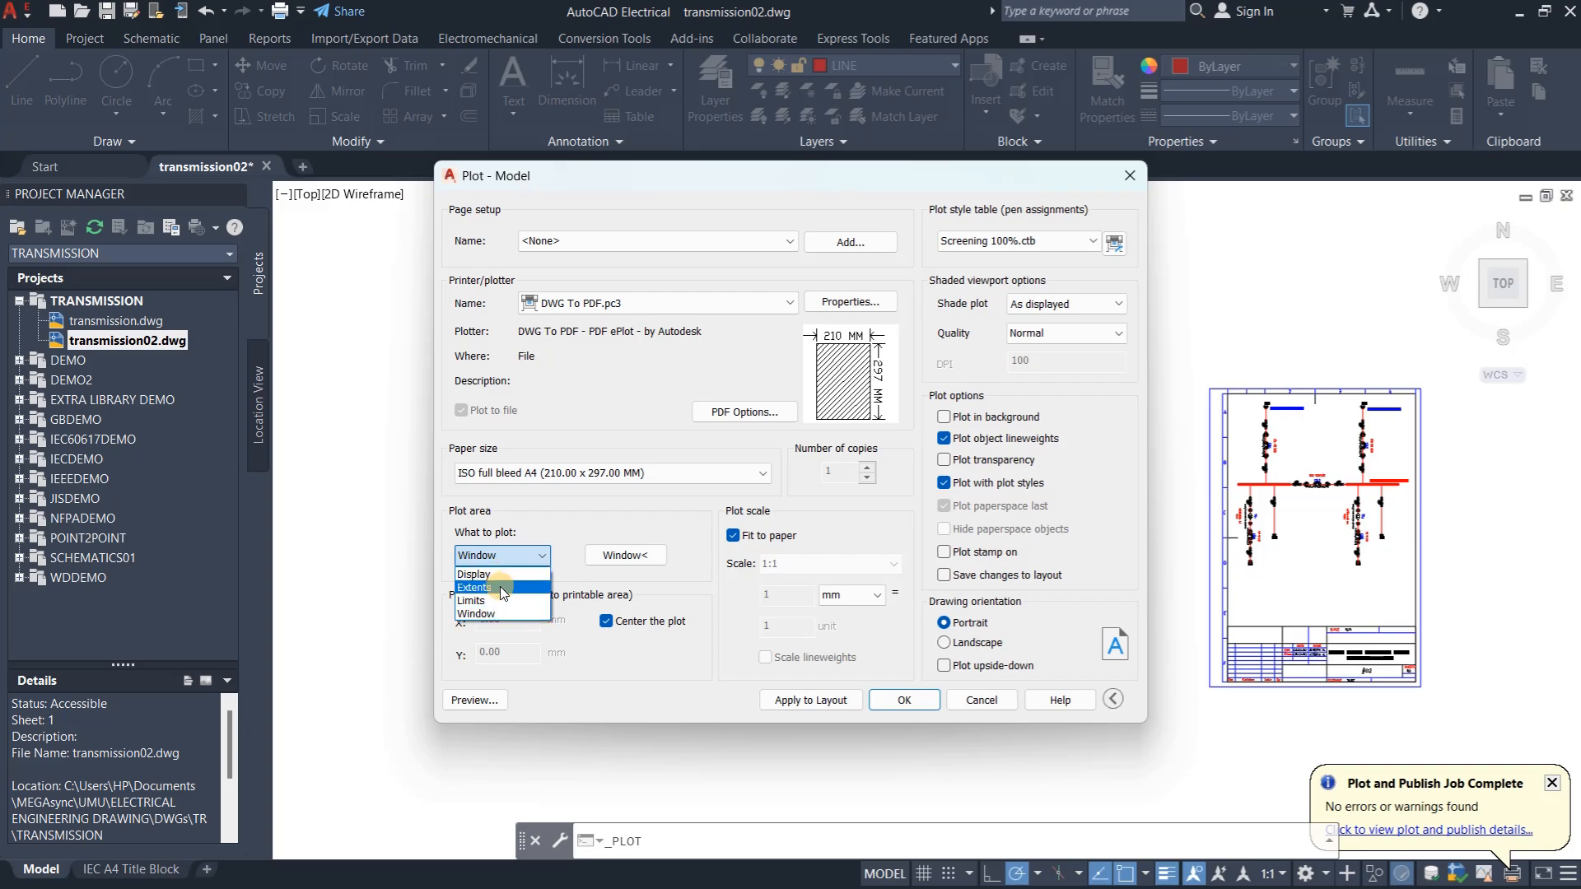
left_click(505, 614)
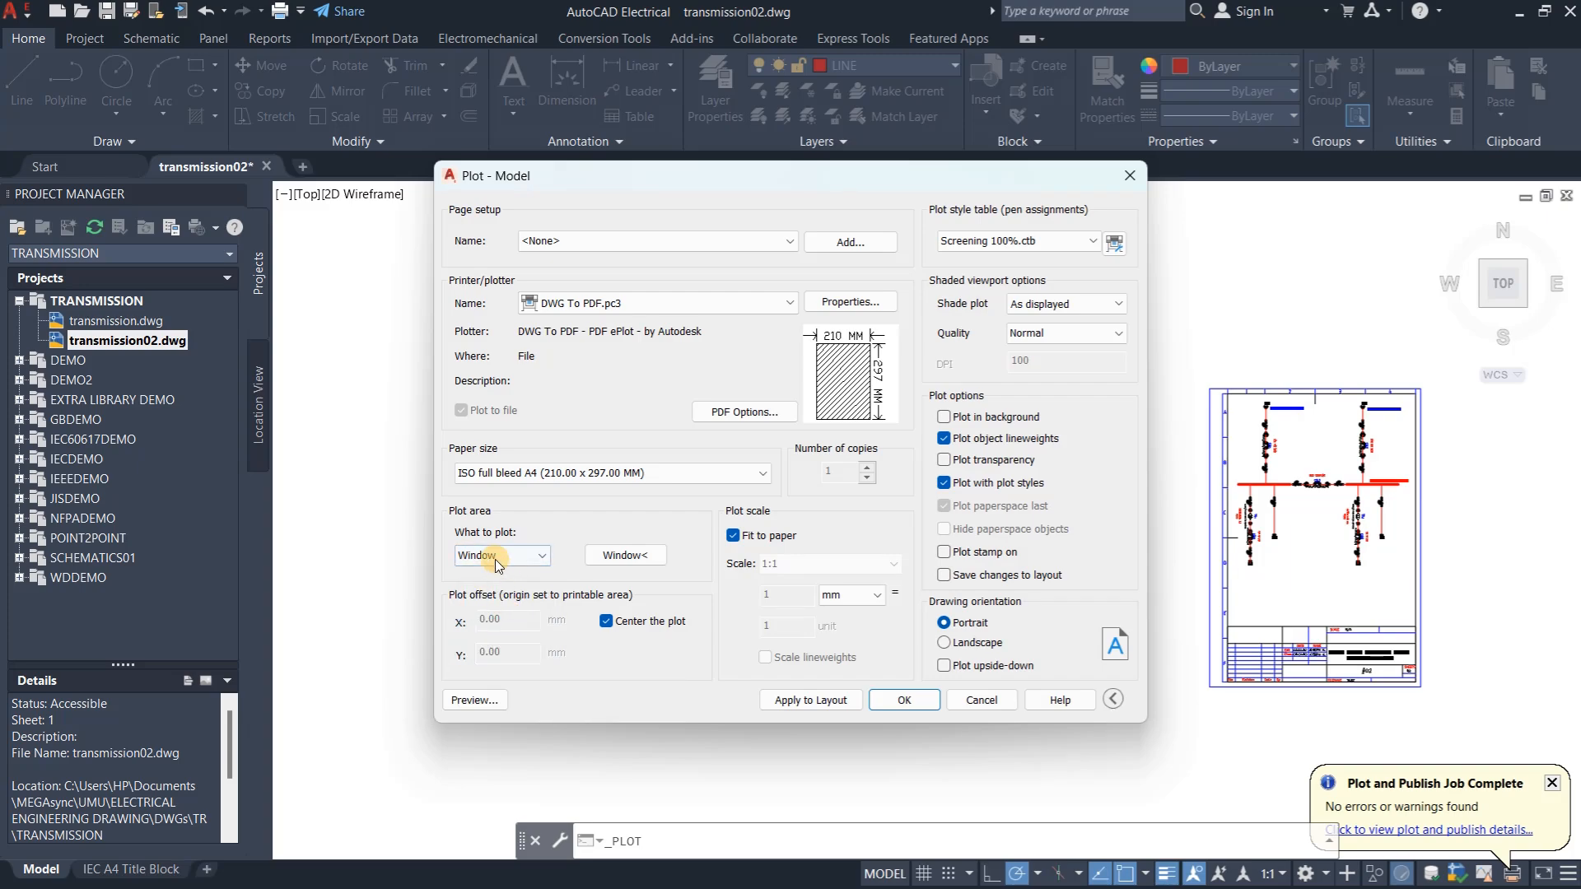
left_click(625, 555)
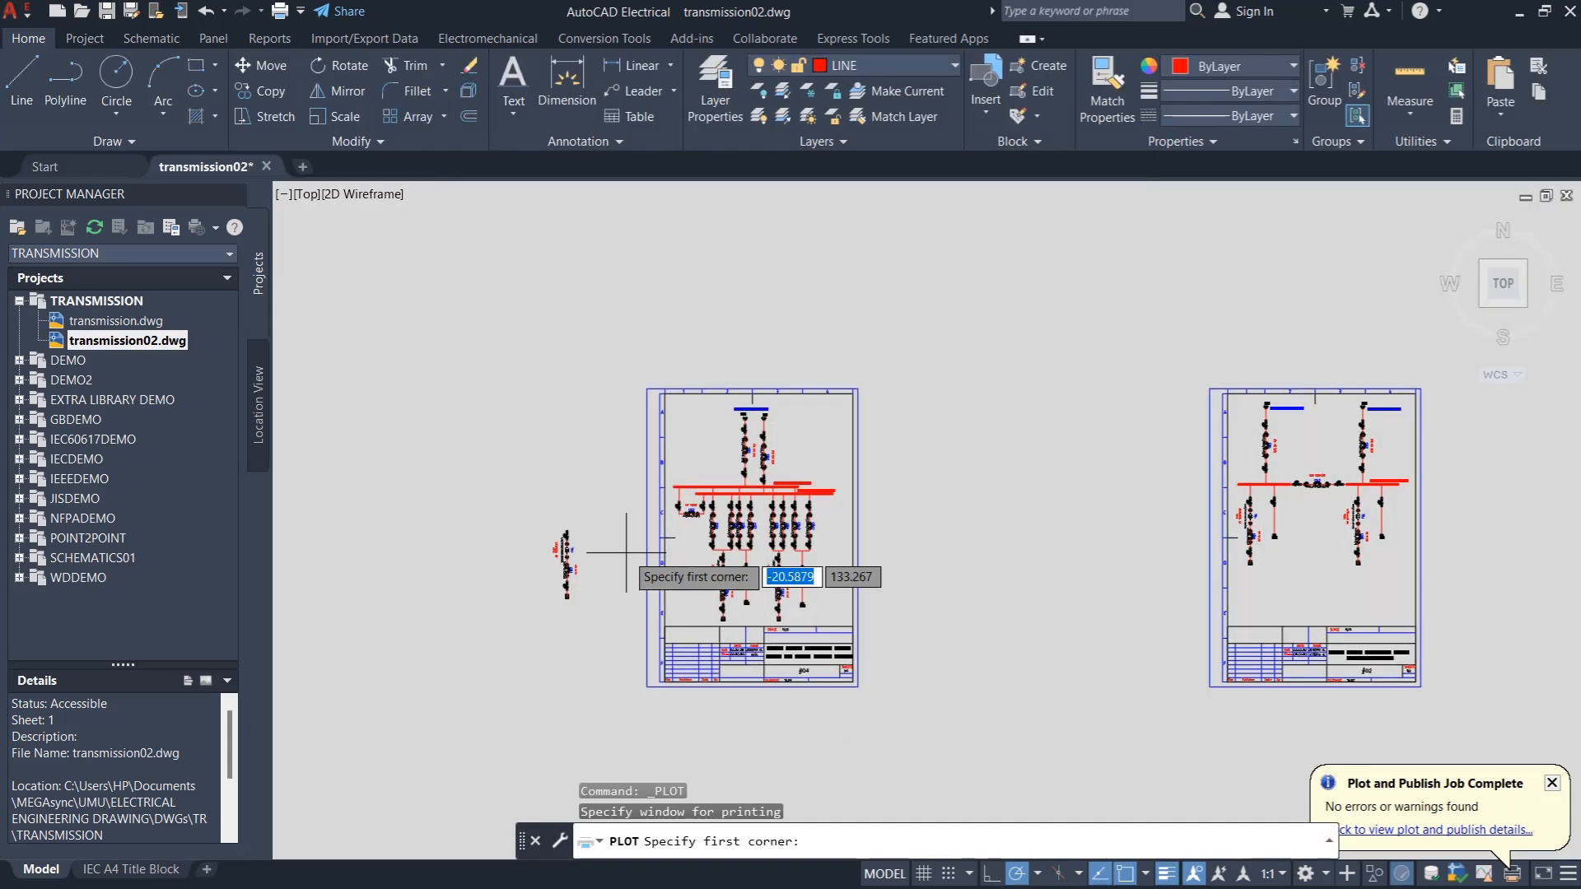
scroll(647, 388, "up", 2)
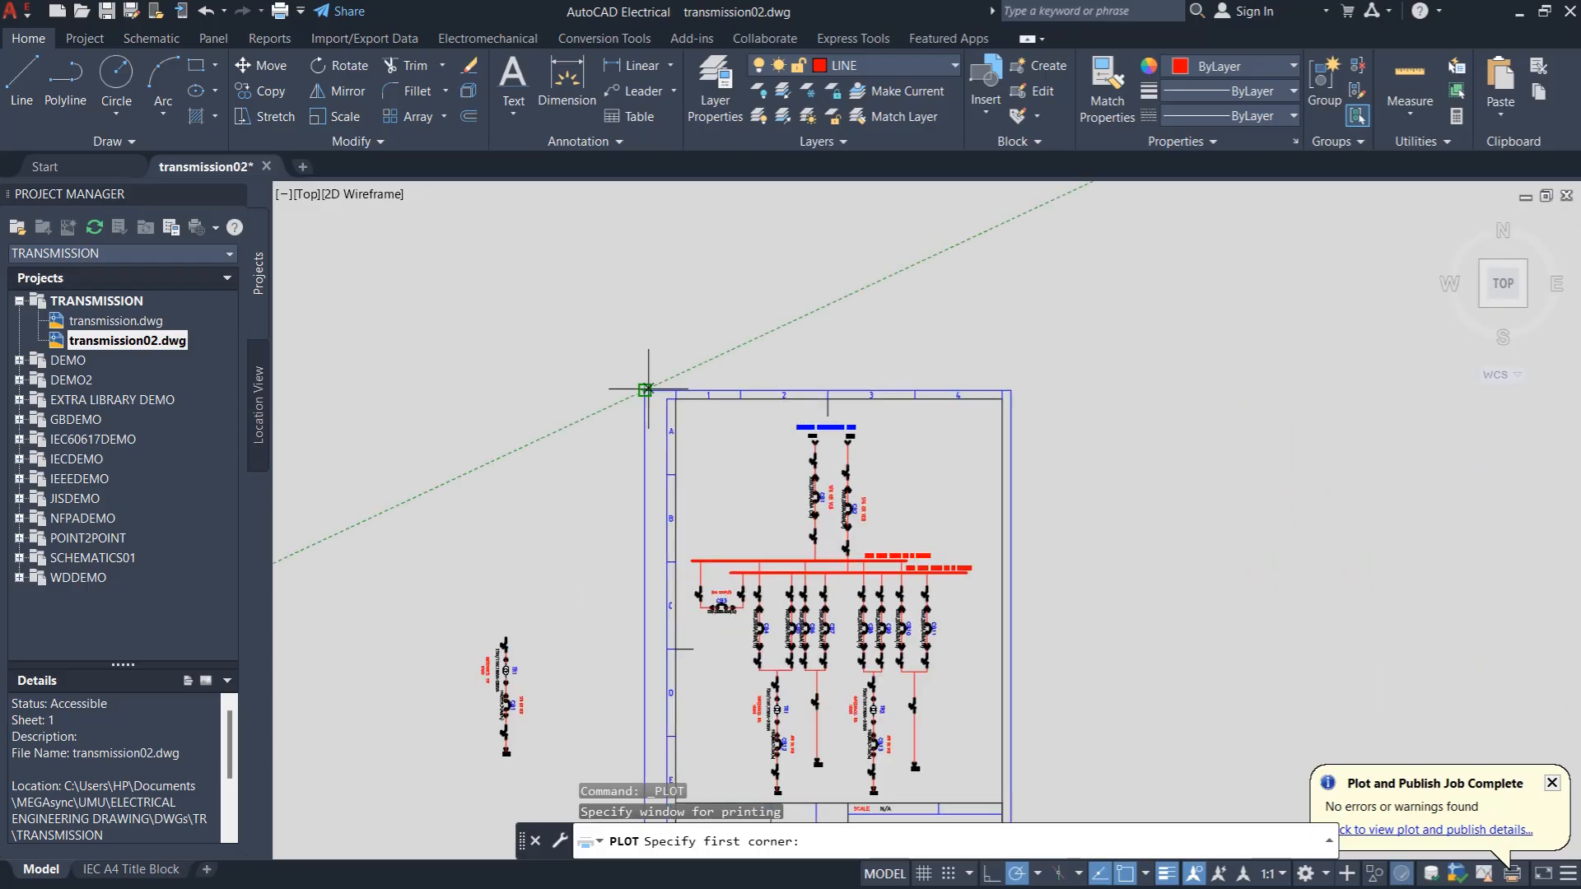
left_click(646, 389)
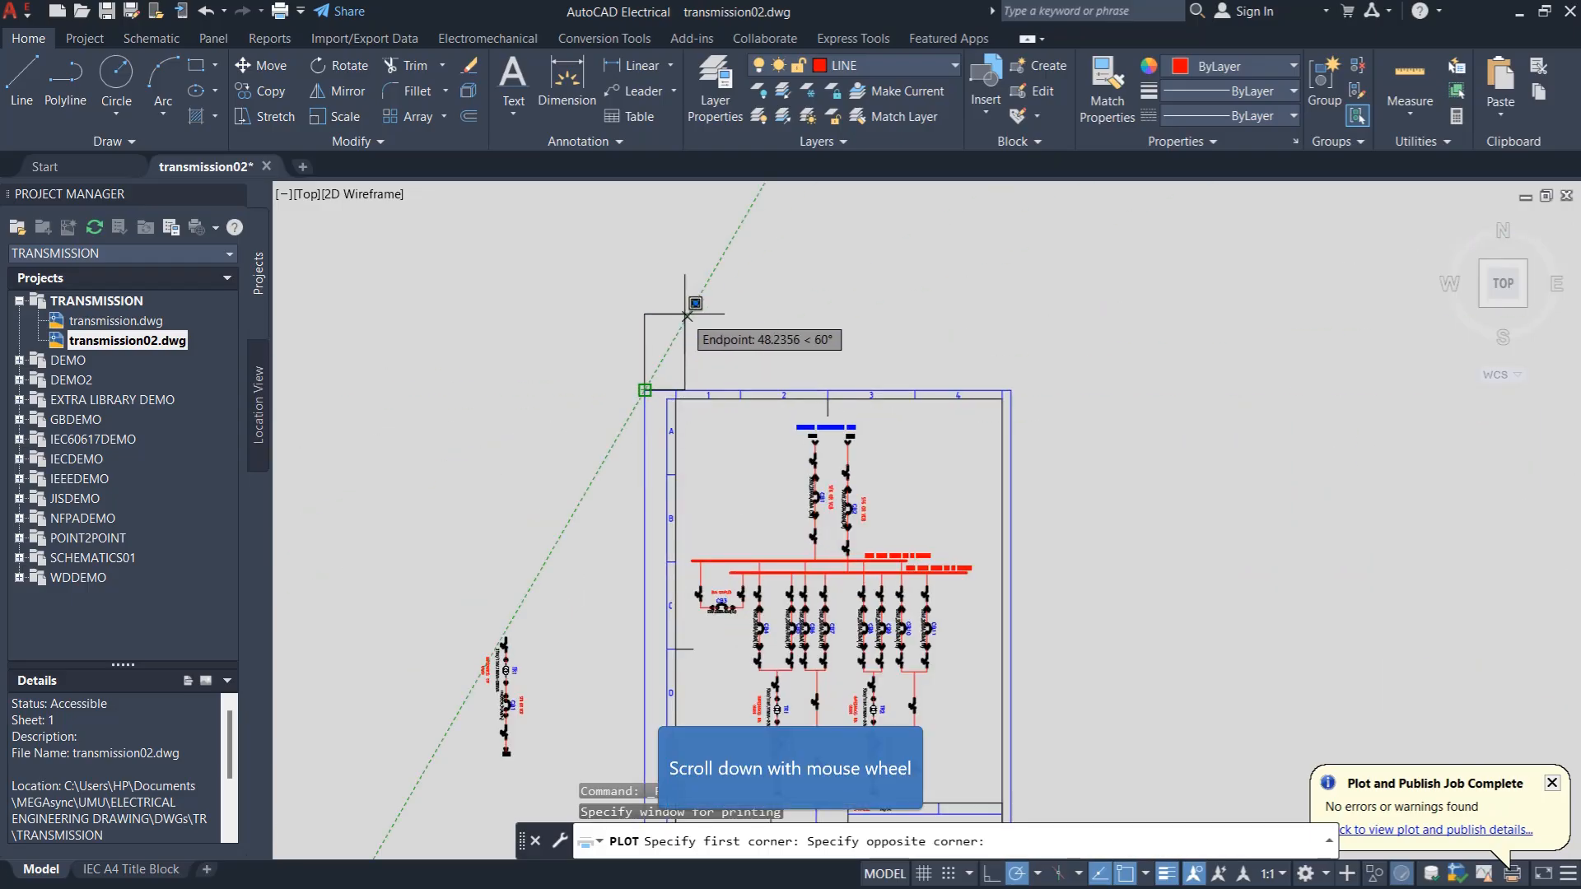
scroll(683, 318, "down", 2)
scroll(864, 656, "up", 2)
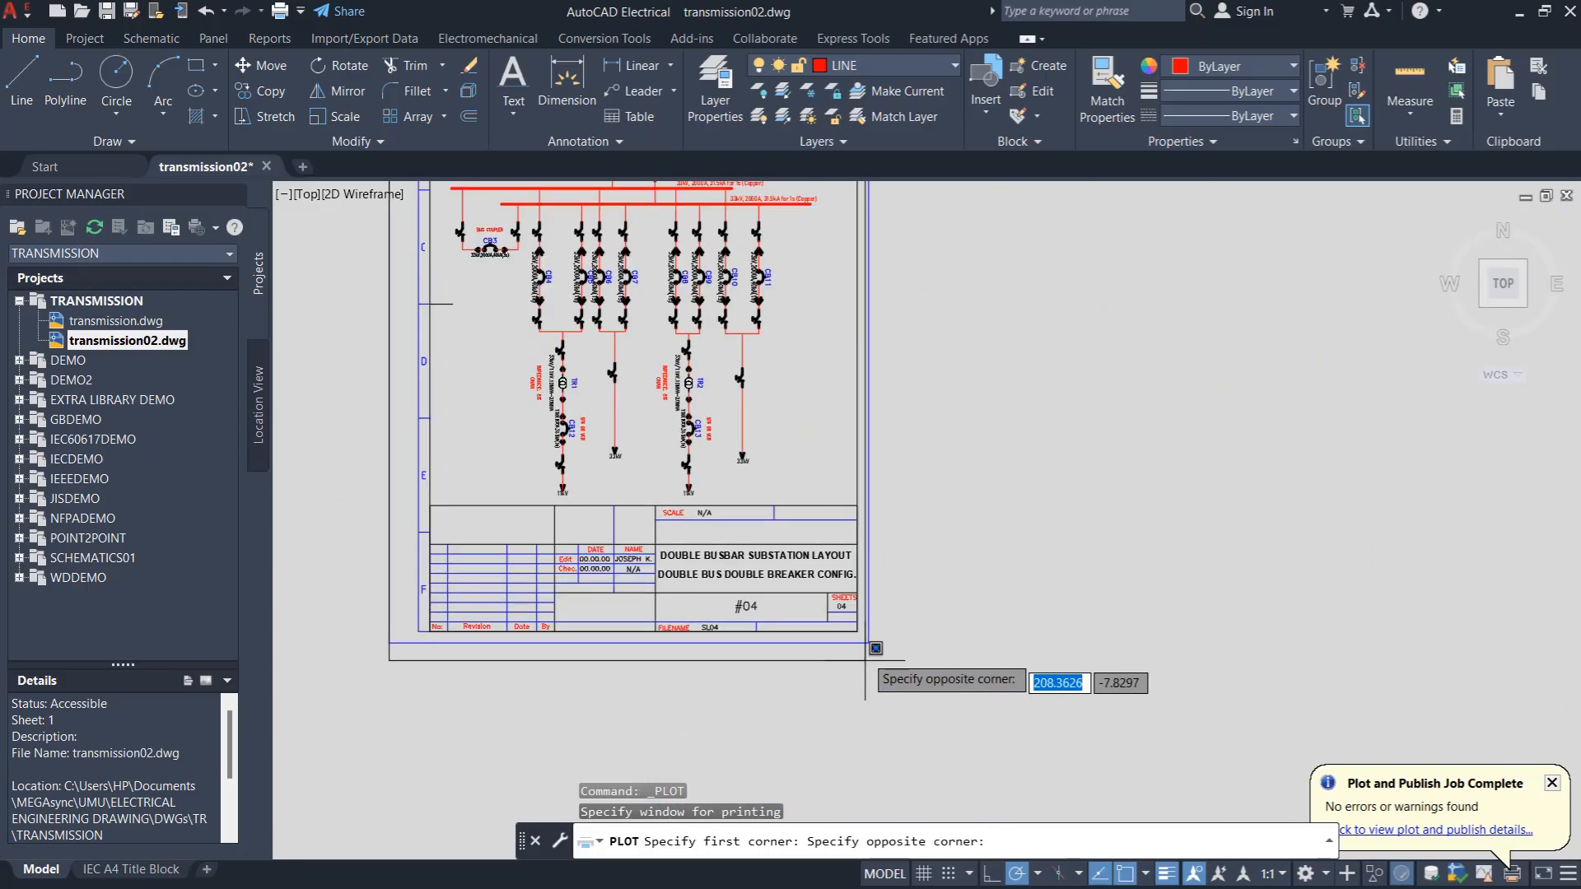
left_click(864, 644)
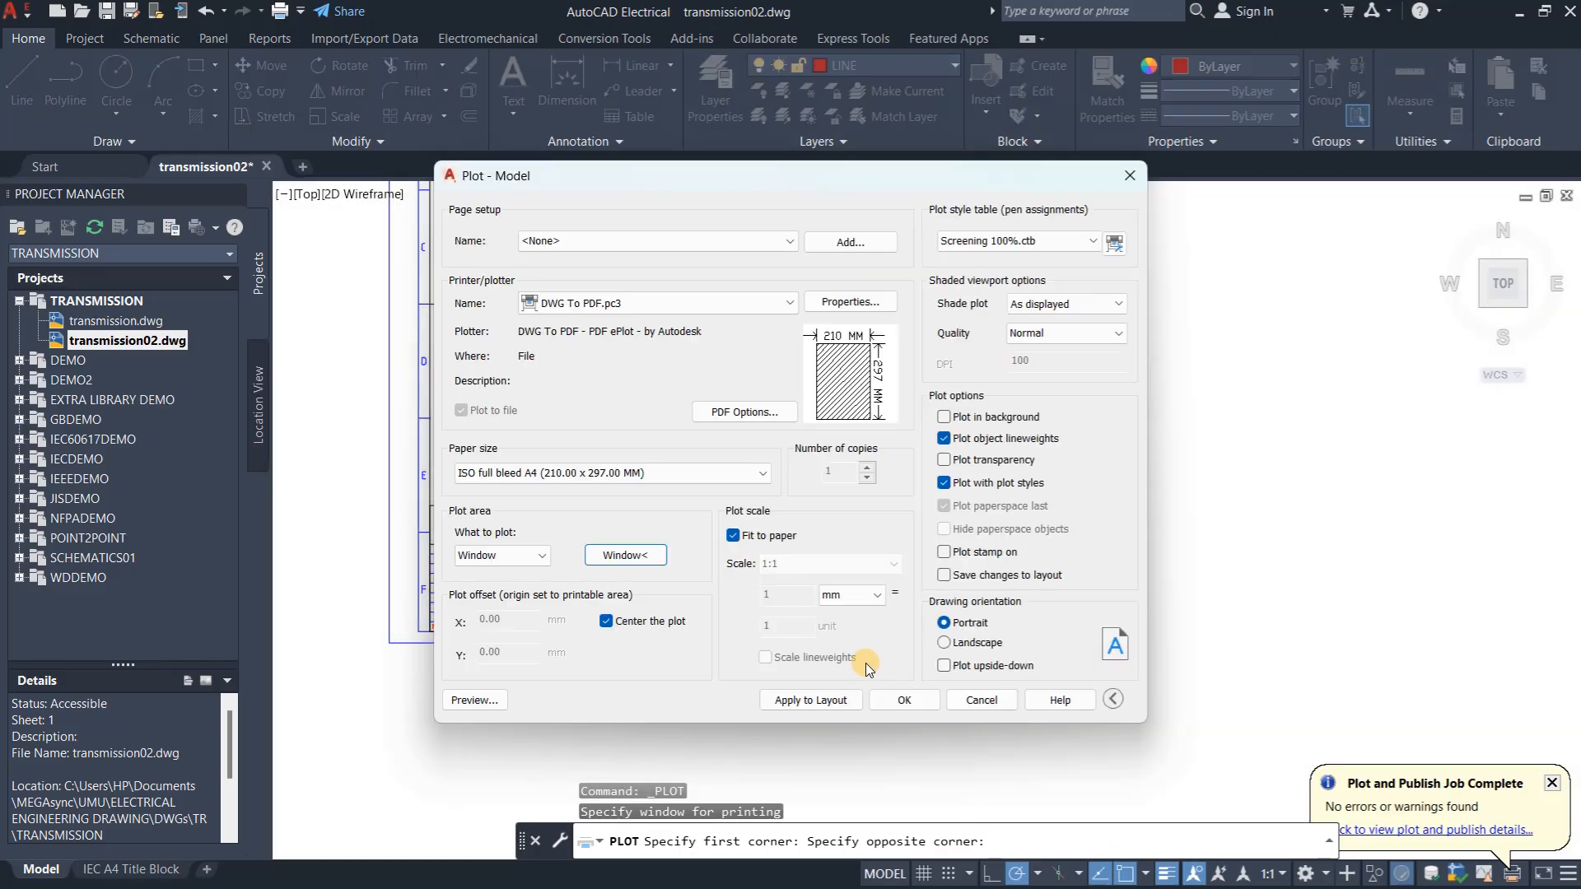
left_click(635, 620)
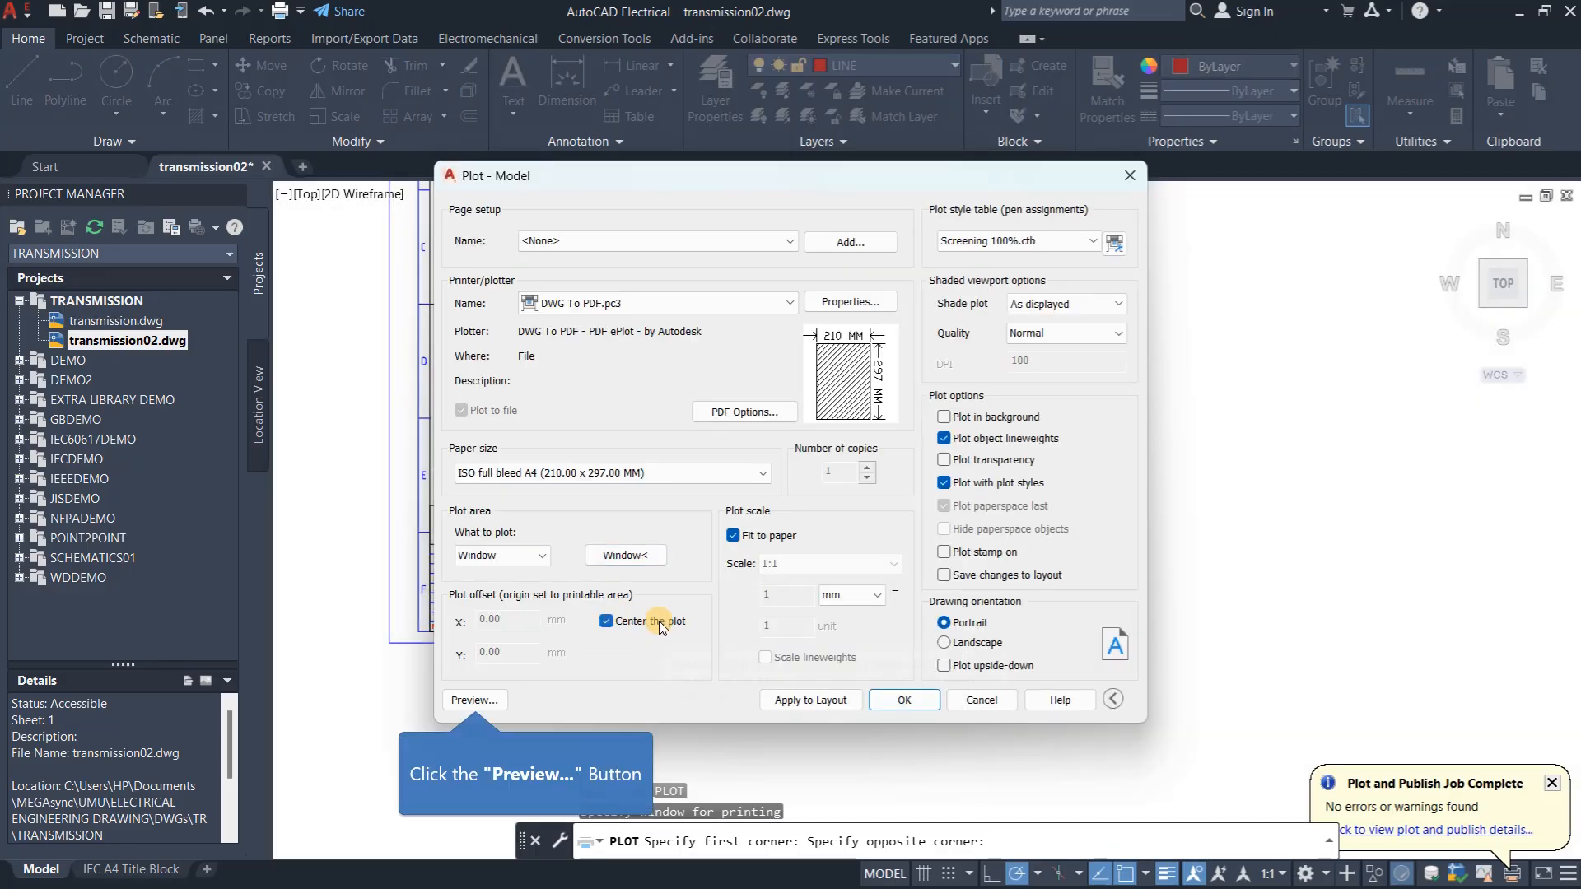
Preview the double bus double breaker plot and inspect its diagram and title block up close
left_click(475, 700)
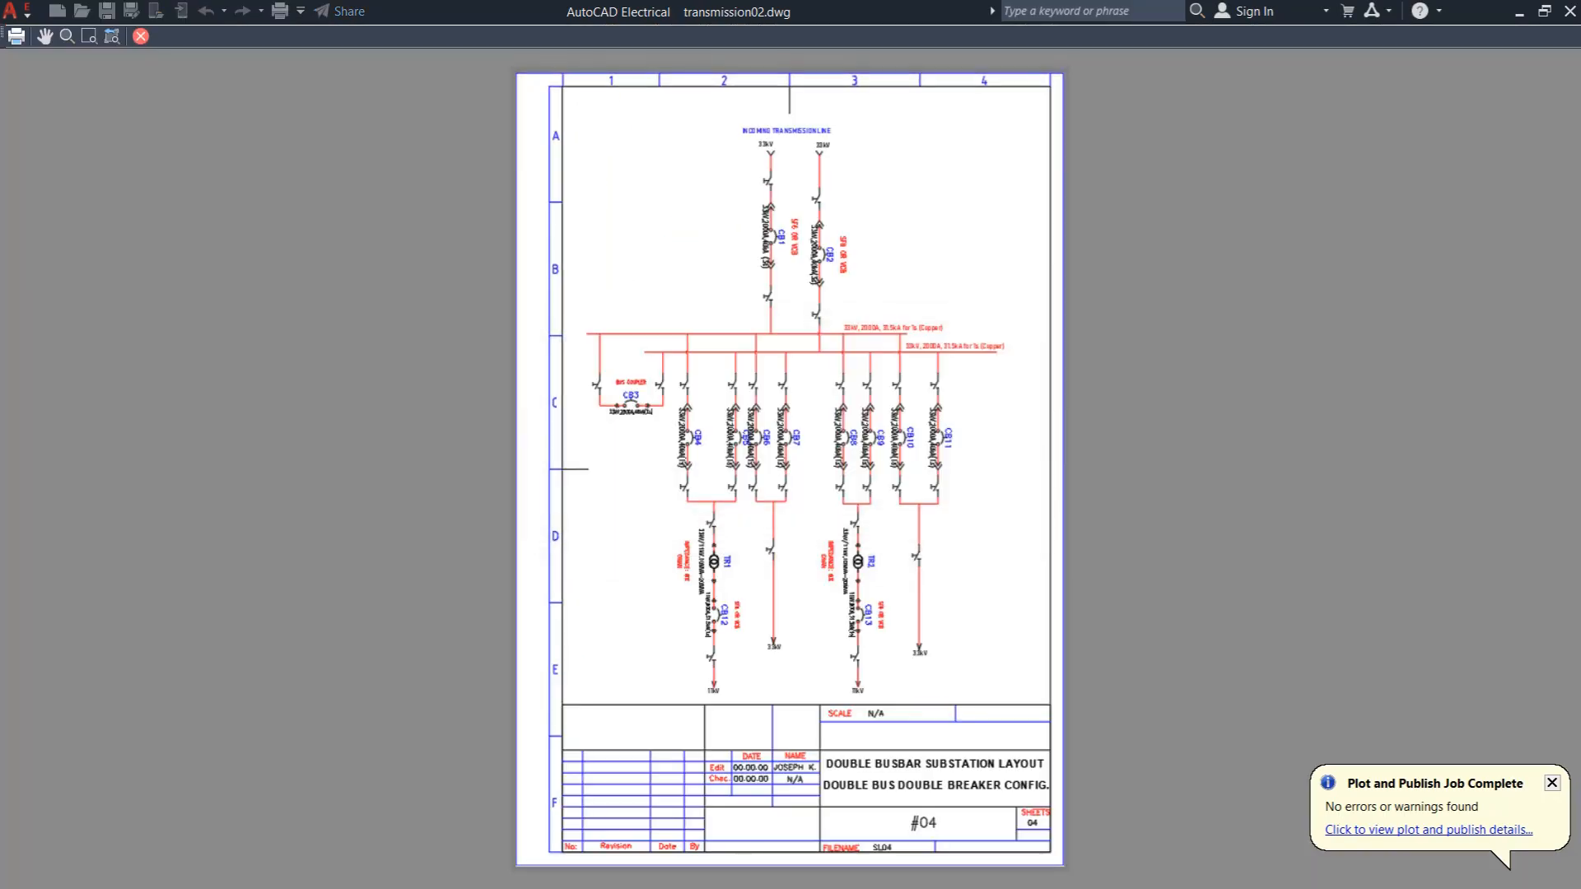
scroll(857, 663, "up", 4)
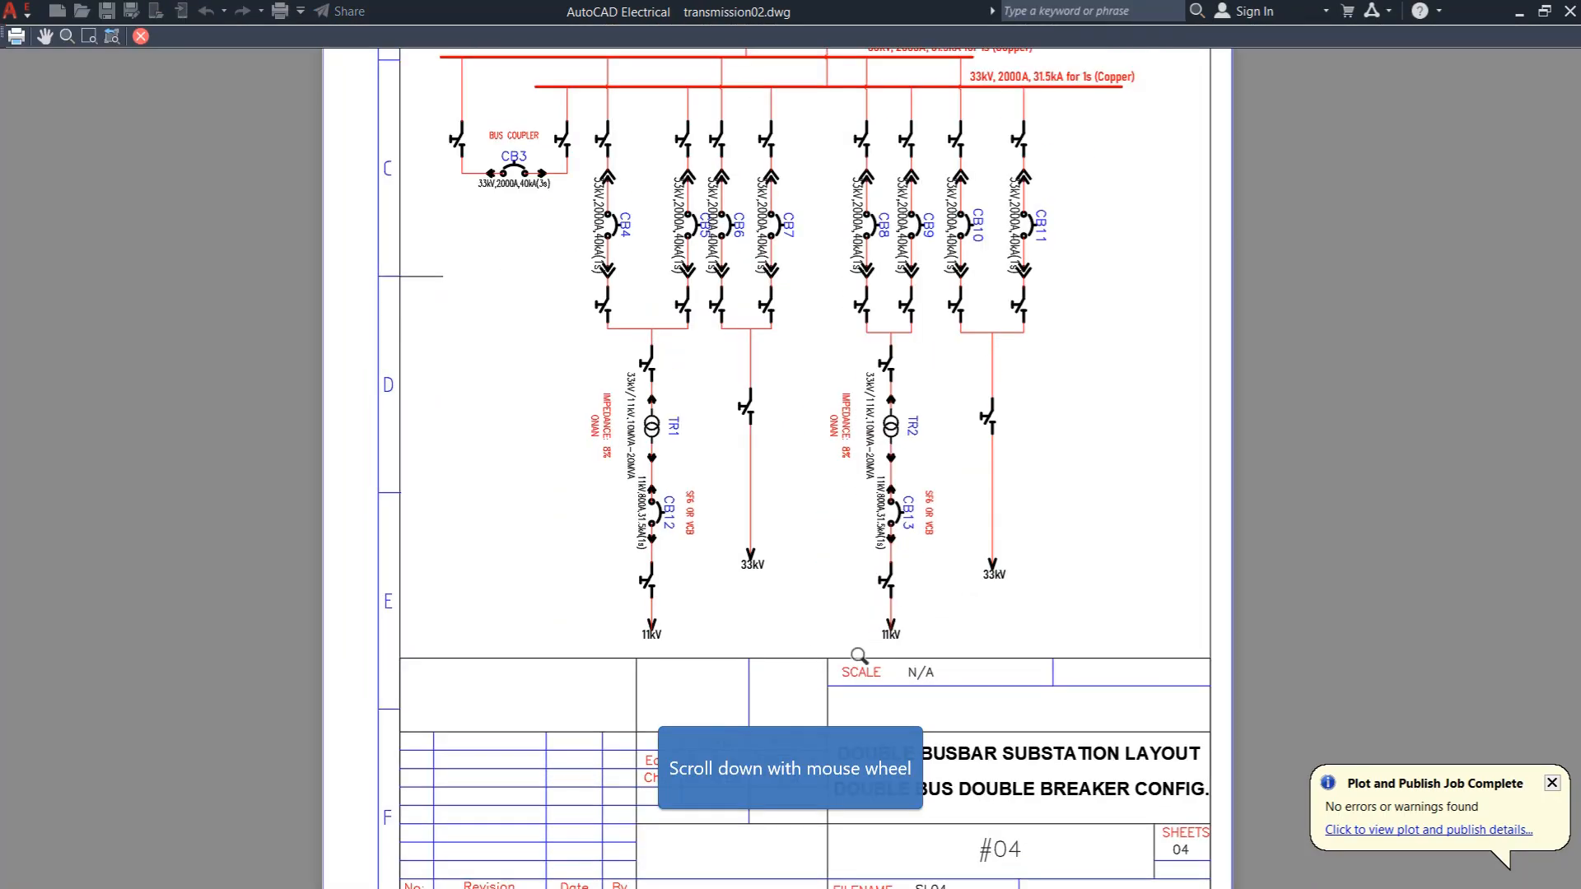
scroll(904, 674, "down", 3)
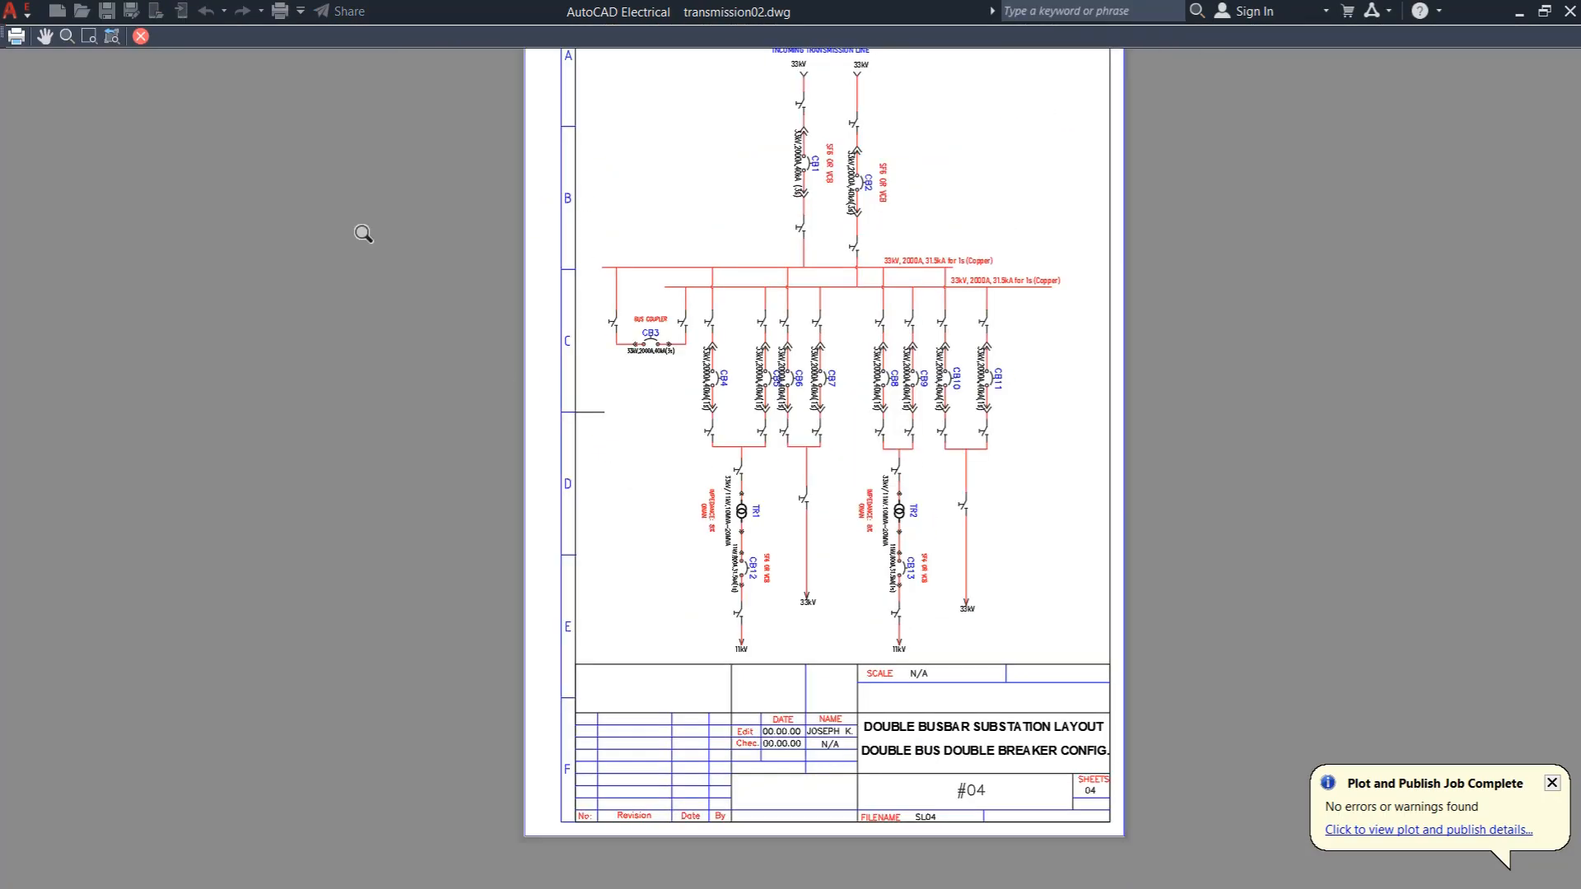
Plot the previewed A4 sheet and save the PDF to the Desktop as SL02
left_click(15, 38)
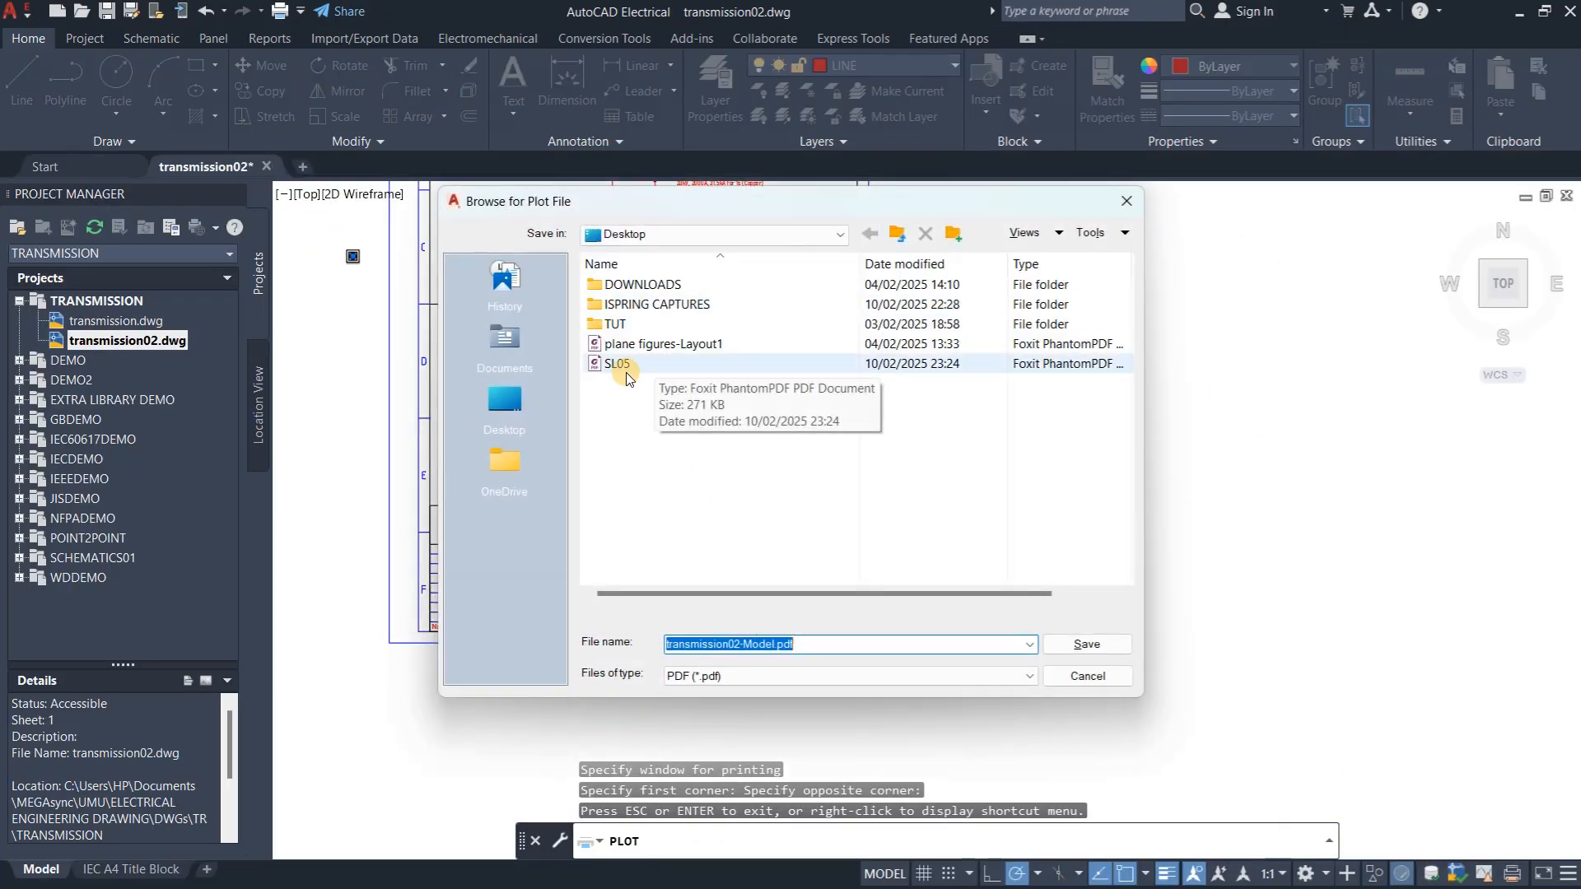
left_click(617, 364)
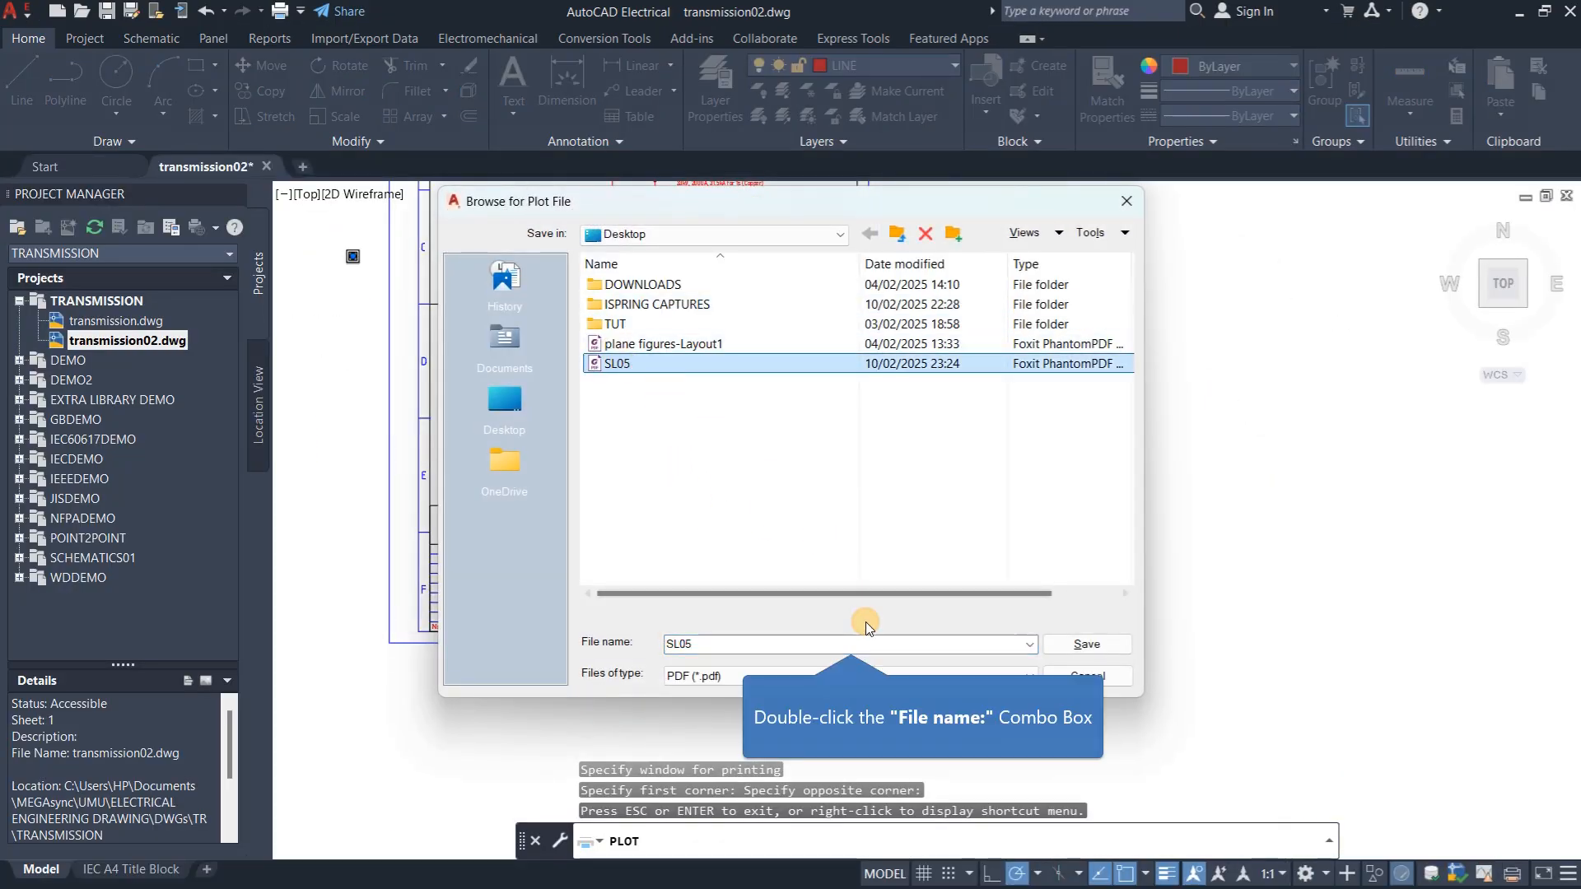
double_click(868, 639)
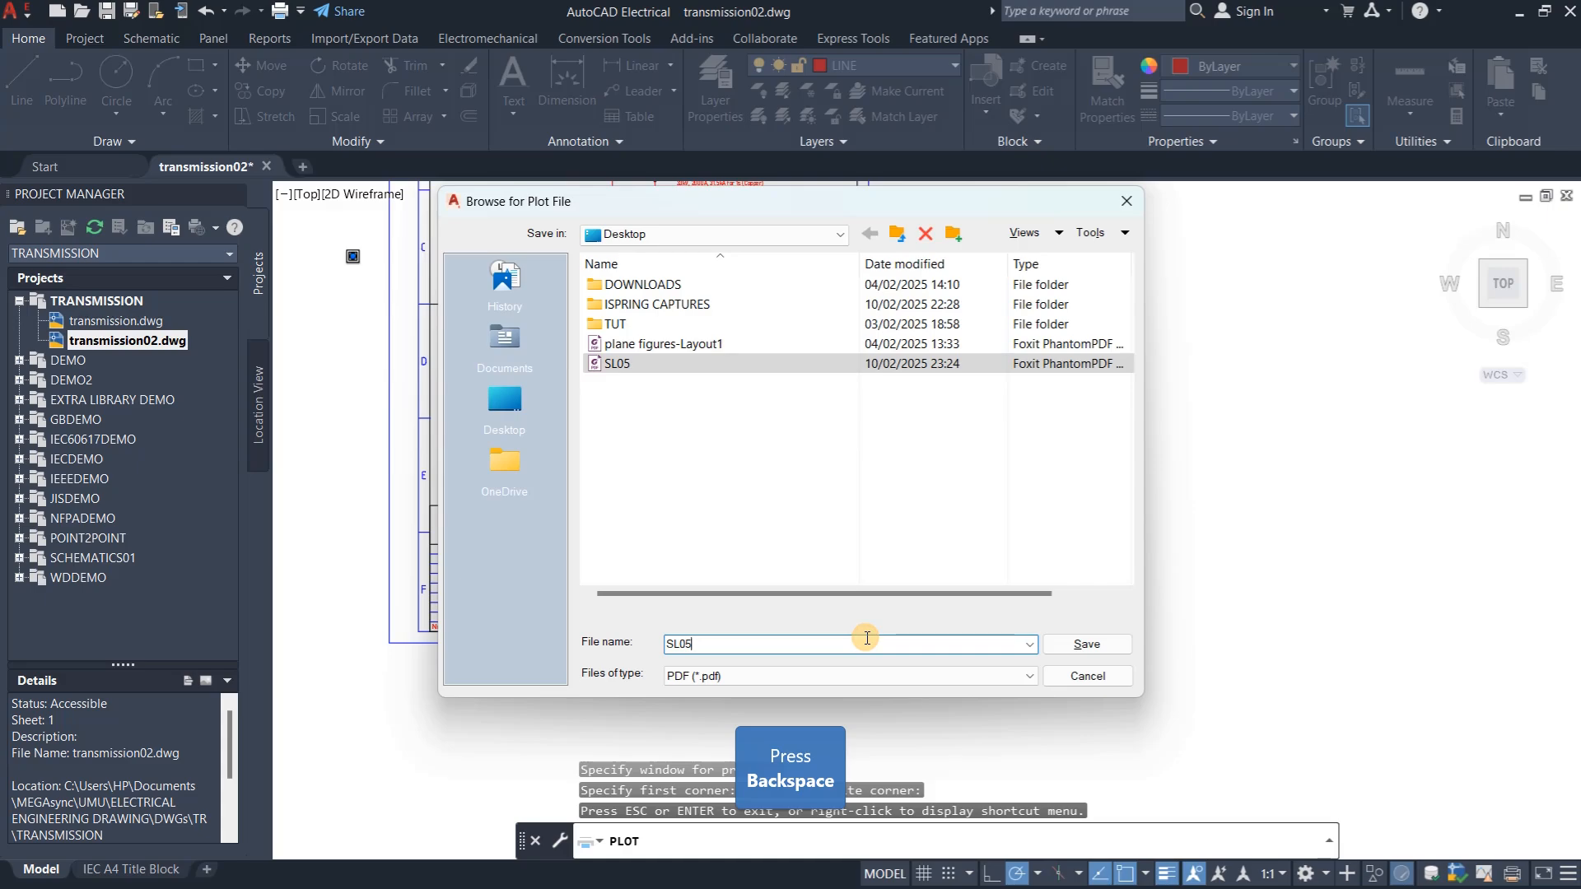
key("BackSpace")
type("2")
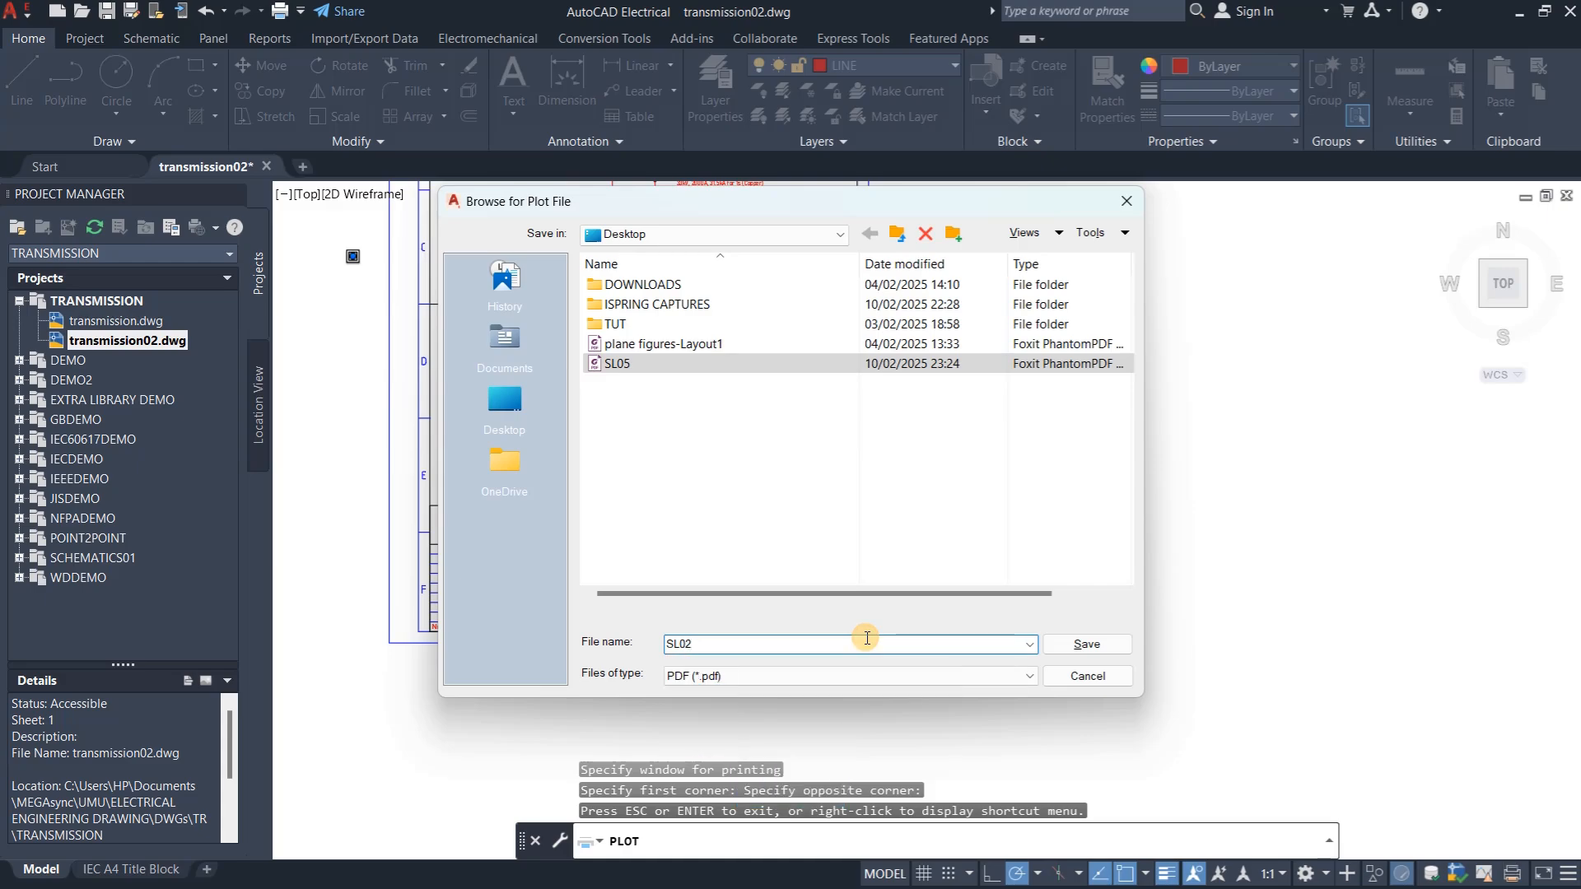
left_click(1087, 644)
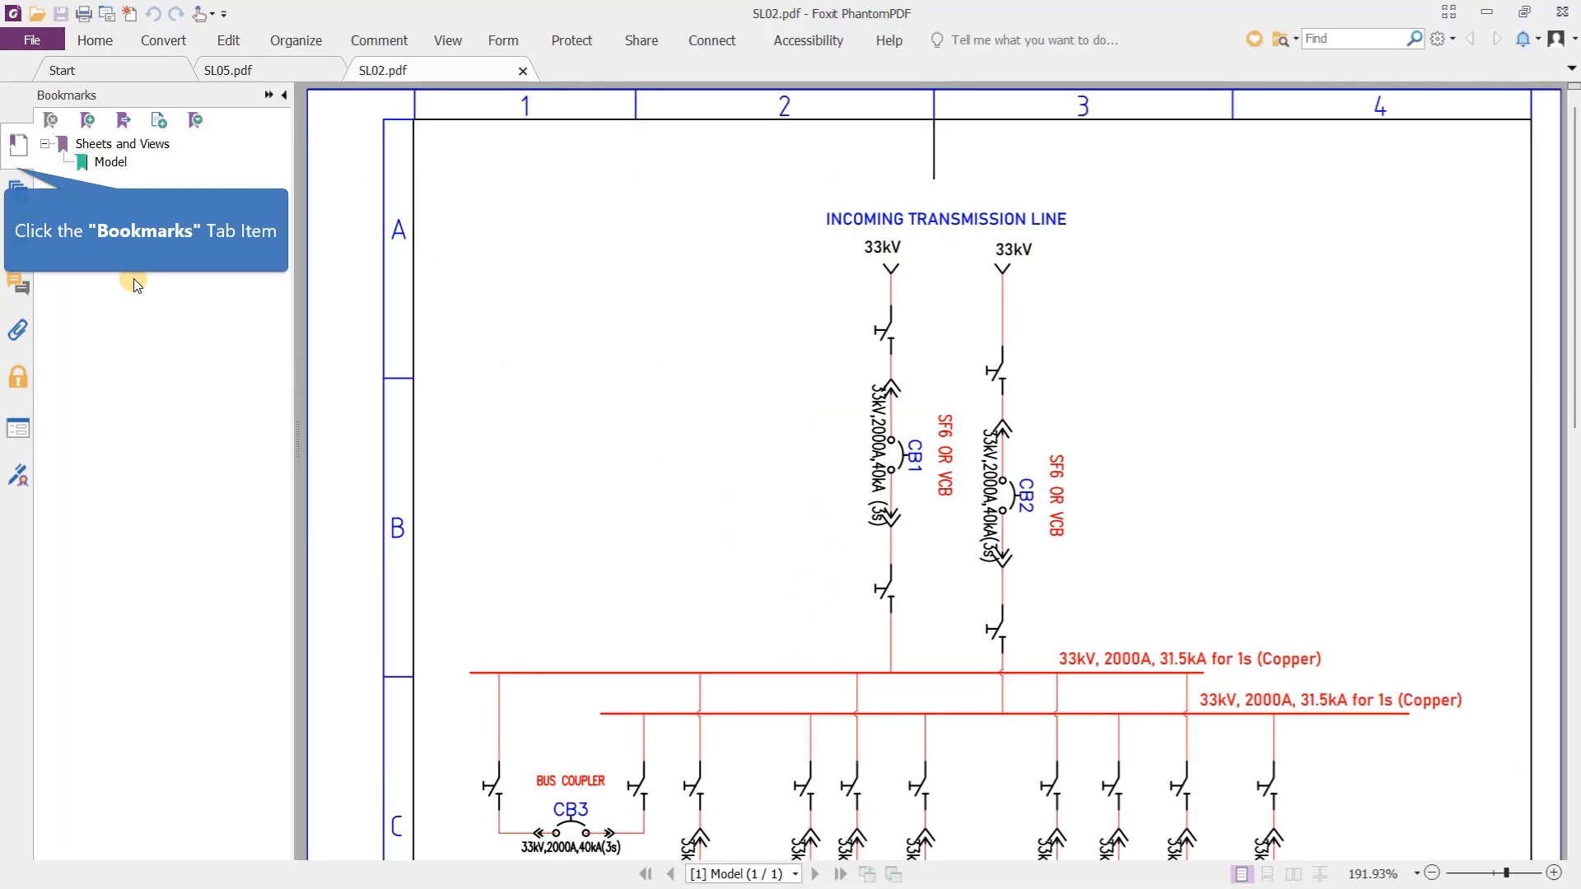
Examine the diagram and title block in the plotted SL02.pdf with the bookmarks collapsed, and close Foxit PhantomPDF to return to AutoCAD Electrical
left_click(16, 148)
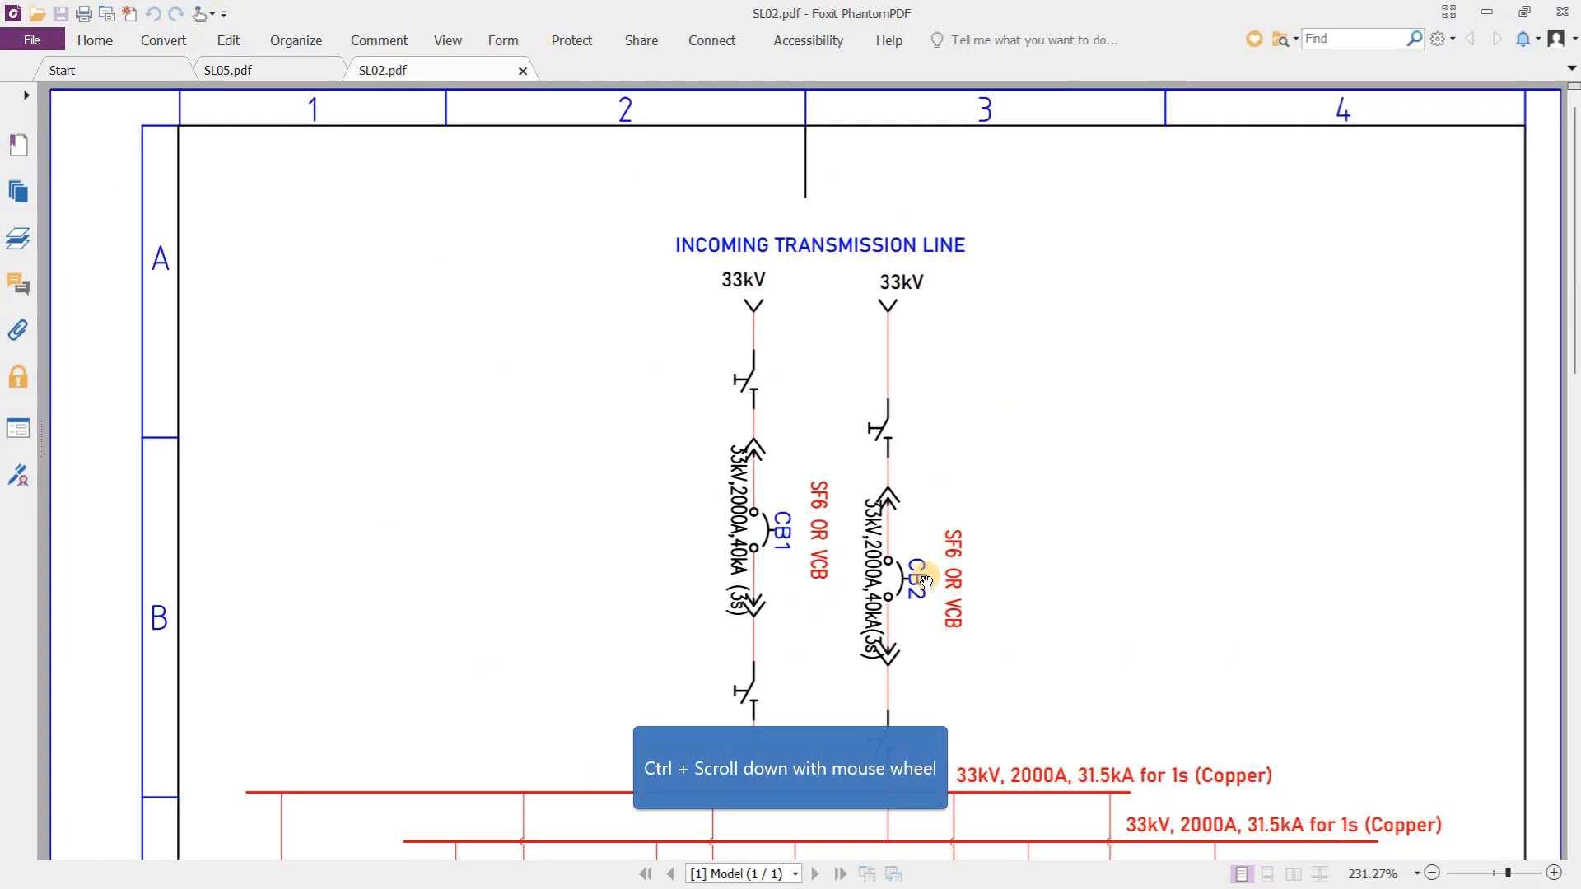
scroll(837, 550, "down", 4, "ctrl")
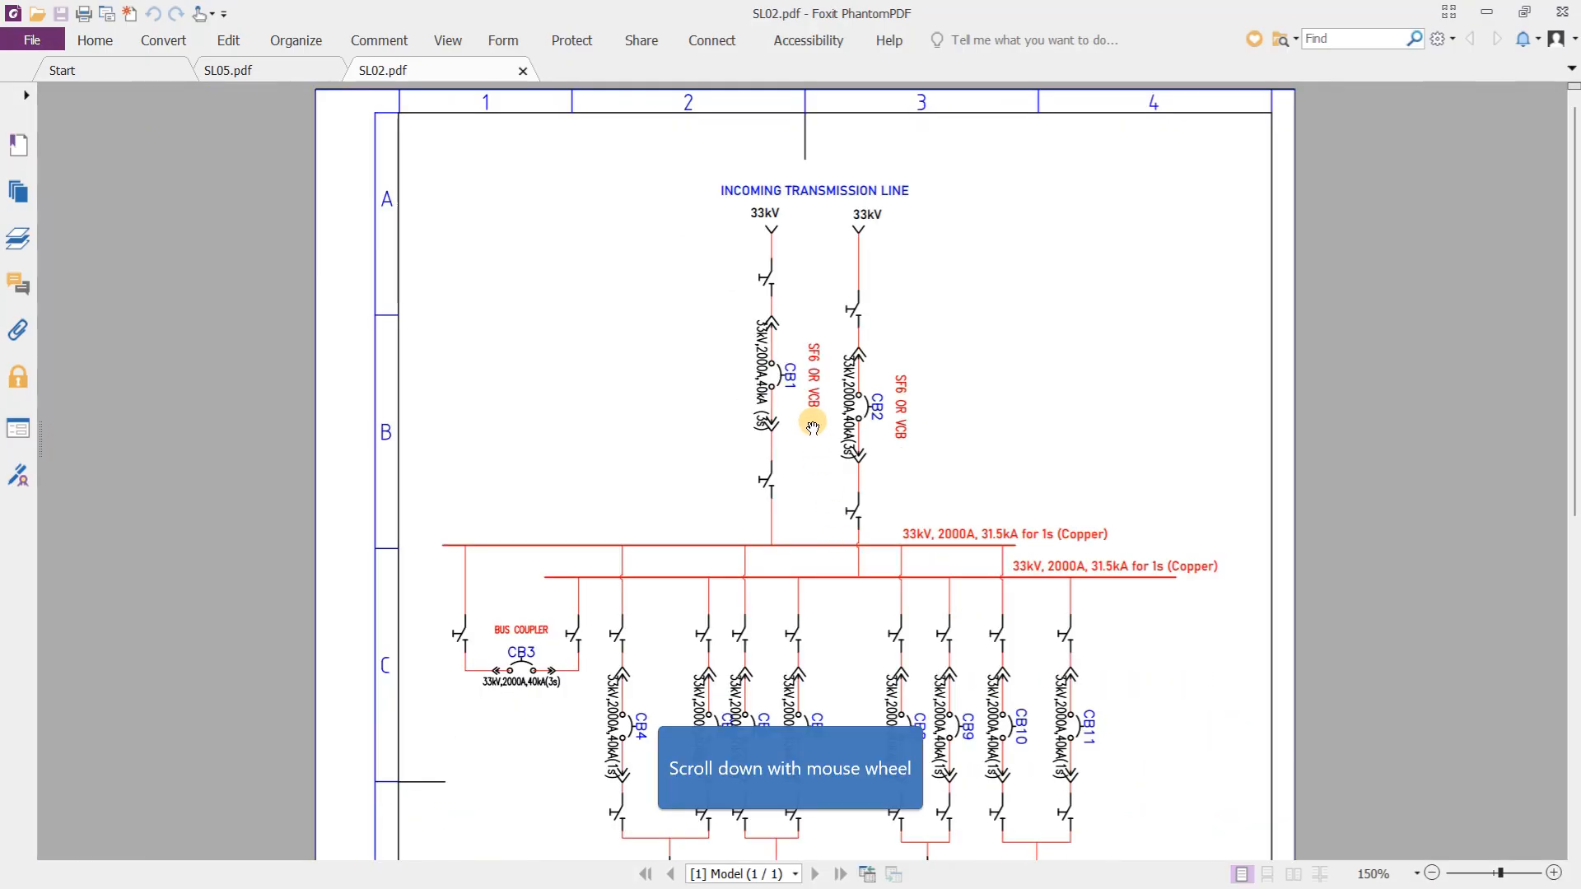
scroll(813, 426, "down", 5)
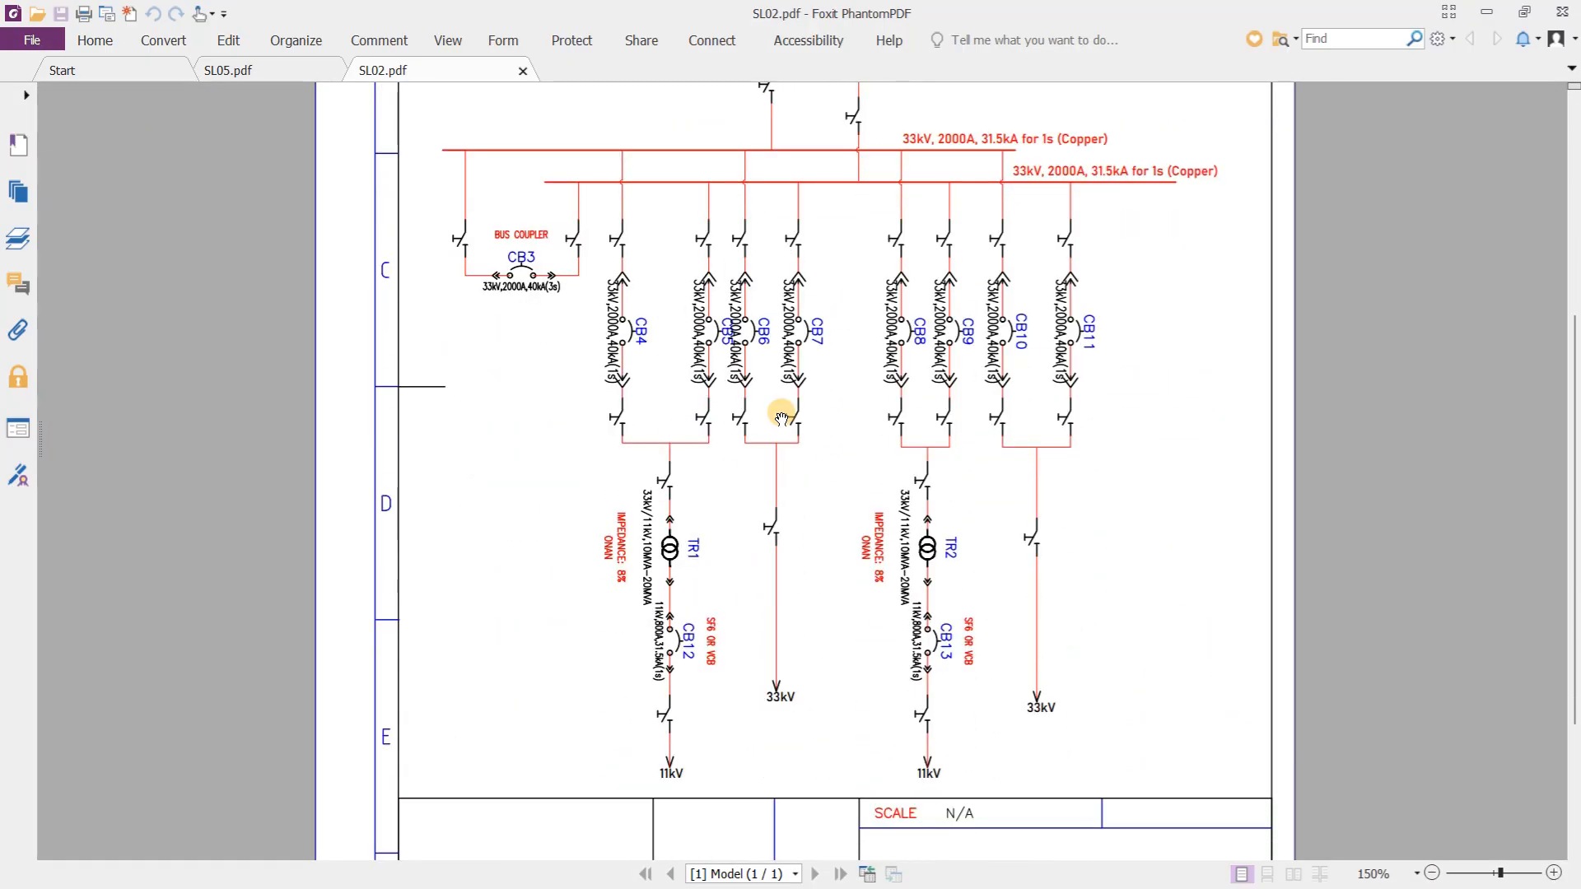
scroll(780, 418, "down", 3)
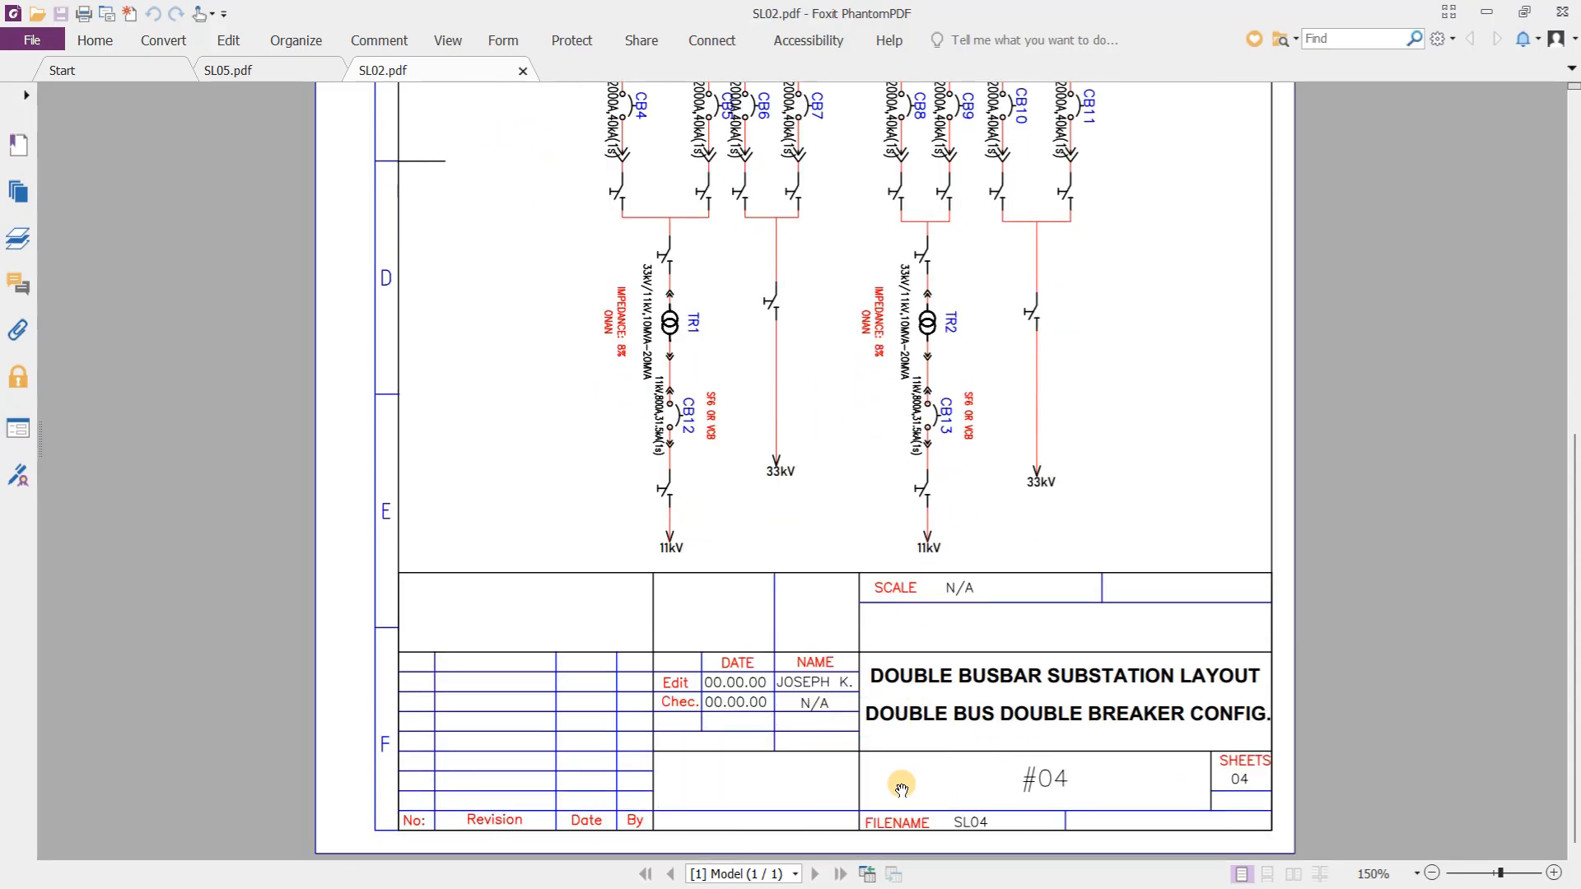
scroll(847, 614, "up", 4)
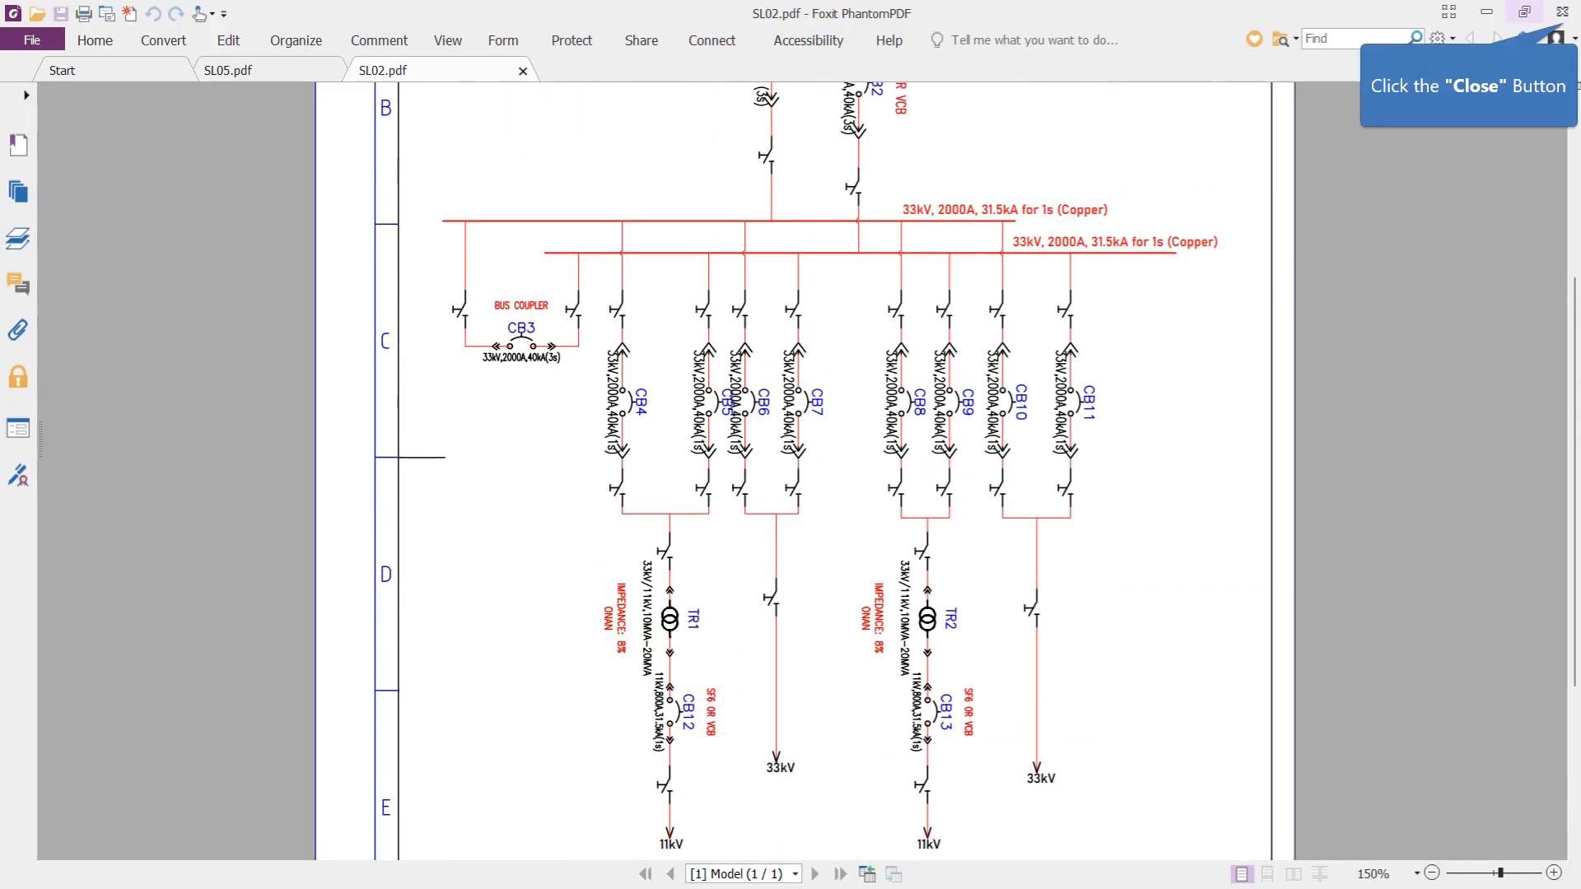
left_click(1562, 11)
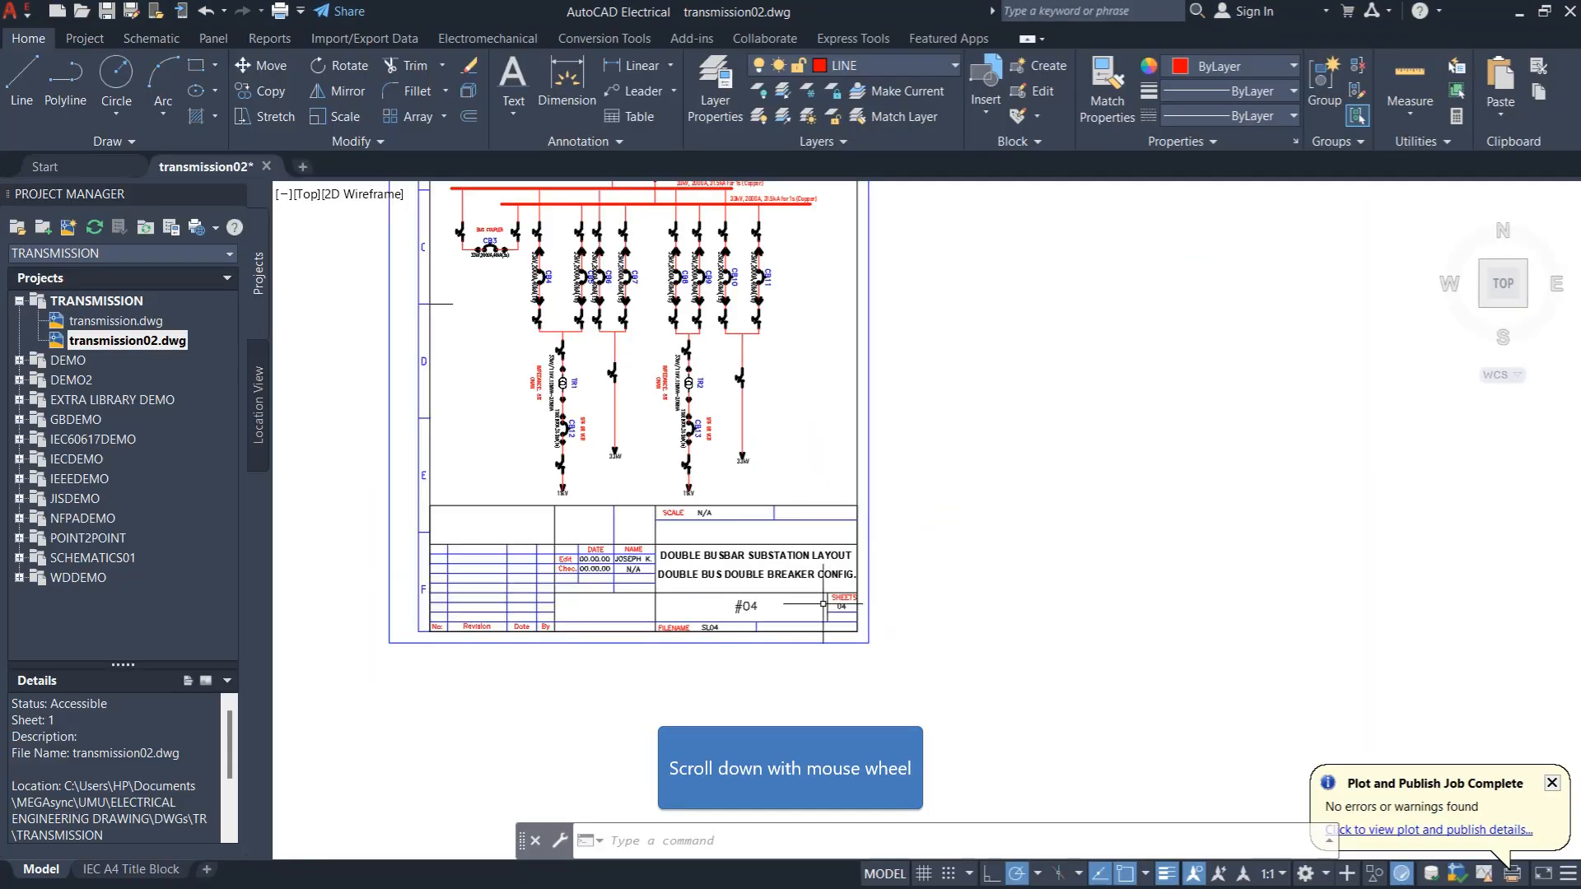
scroll(824, 604, "down", 5)
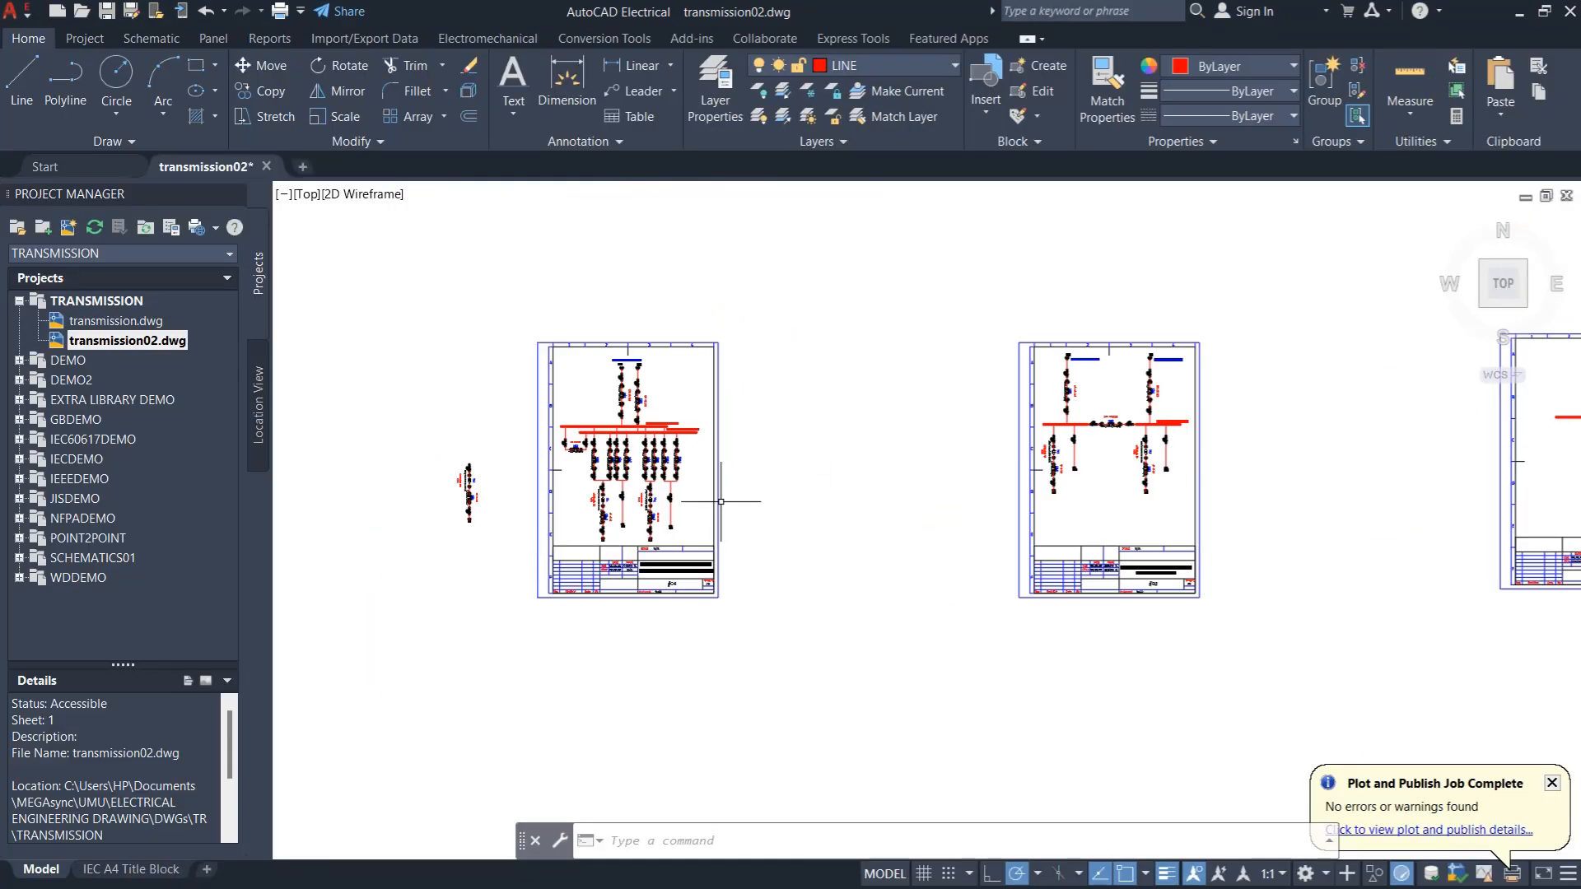